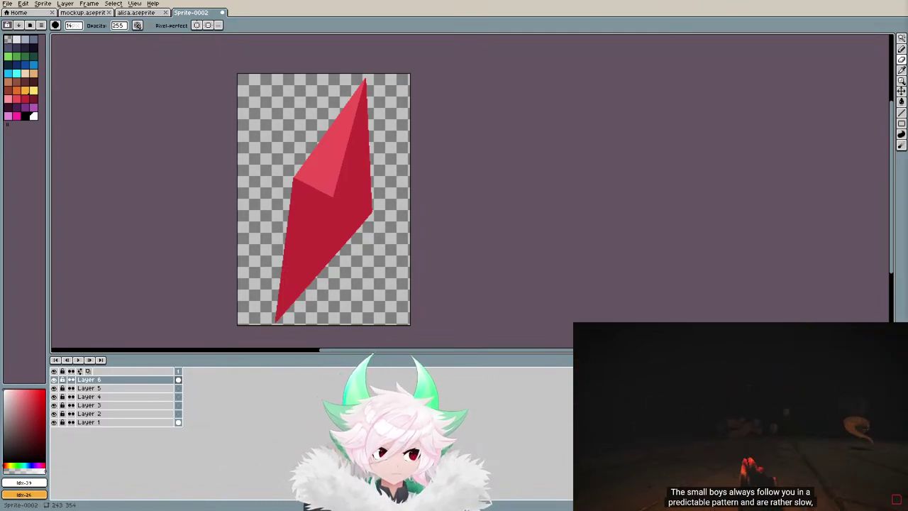
Switch to Godot, open the Adventure Academy project and show the 2D workspace.
key(alt+Tab)
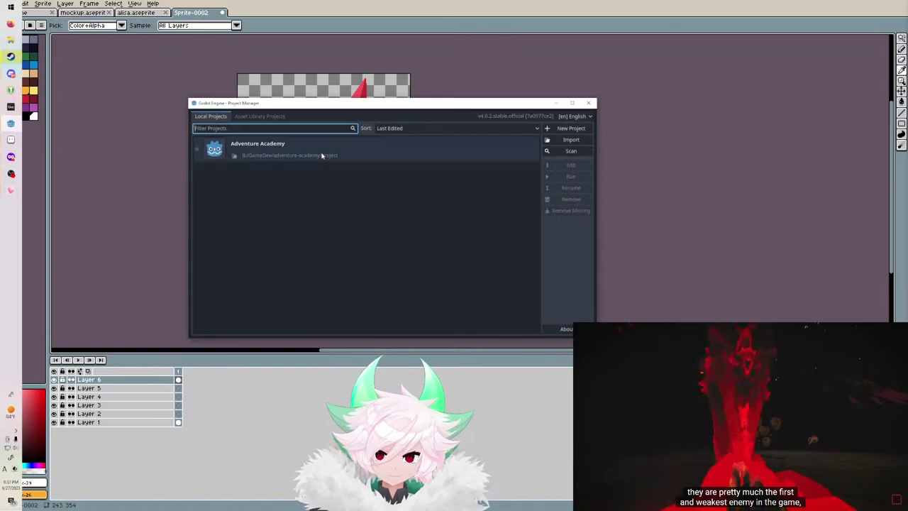
double_click(327, 149)
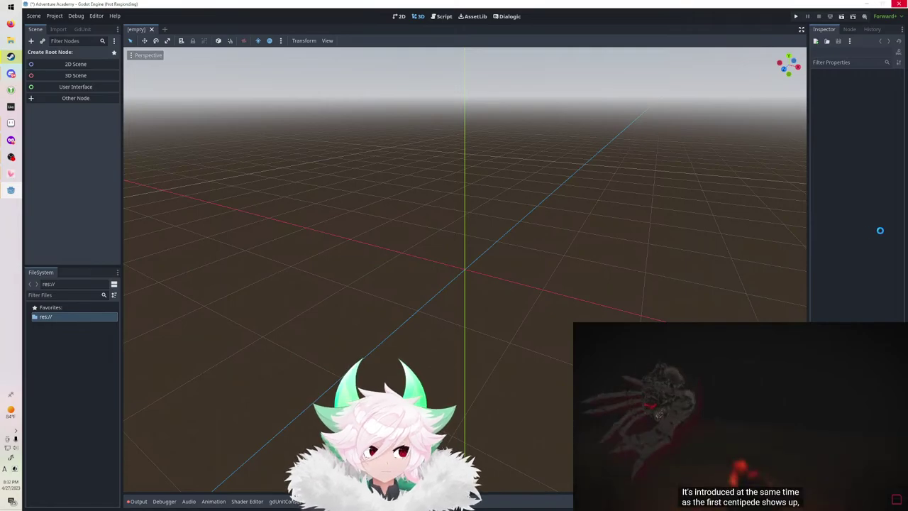
click(401, 18)
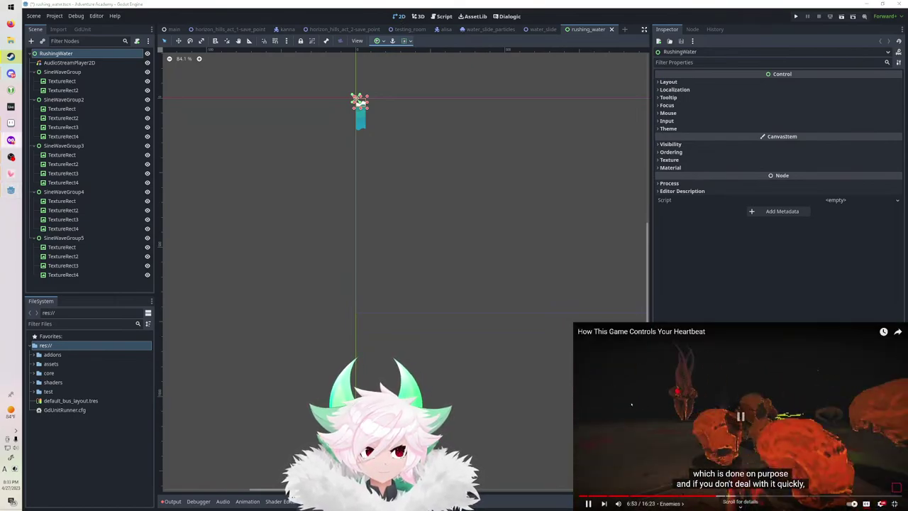
Run the project and move the character around the level to test its collision with the ground.
click(797, 15)
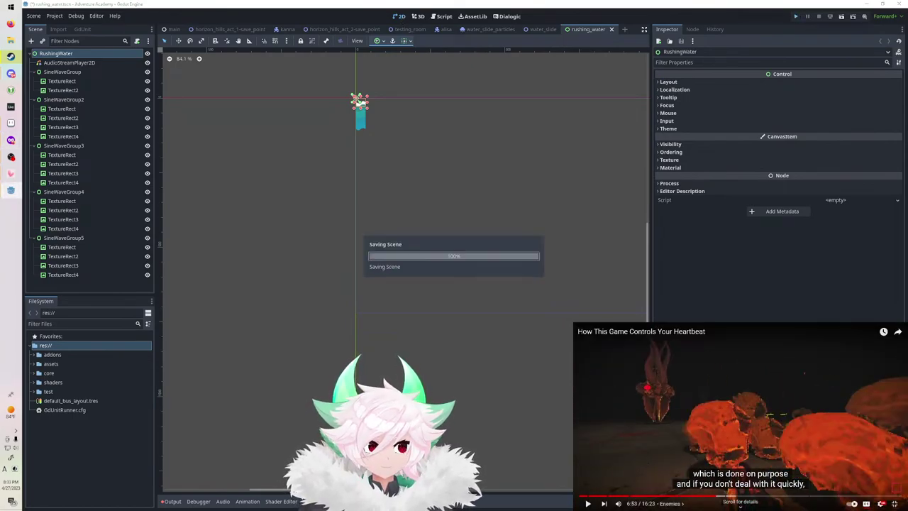
click(901, 507)
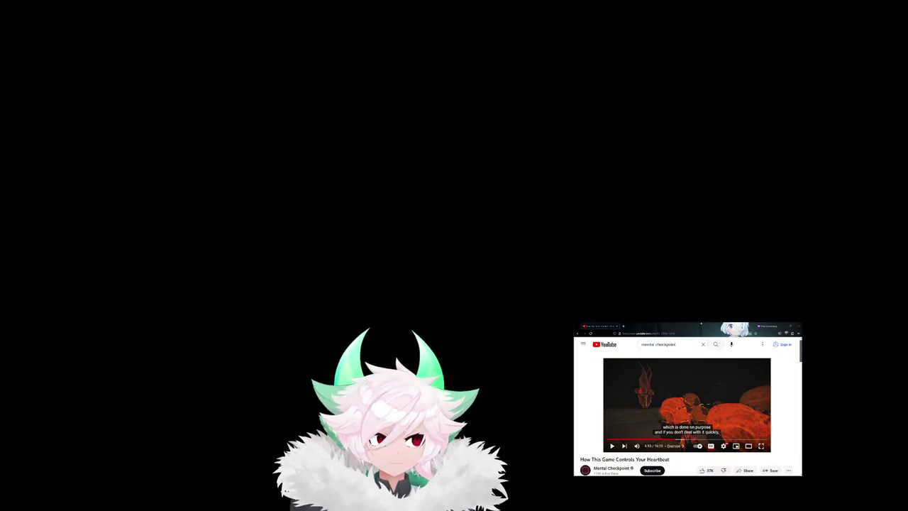
key(Right)
key(z)
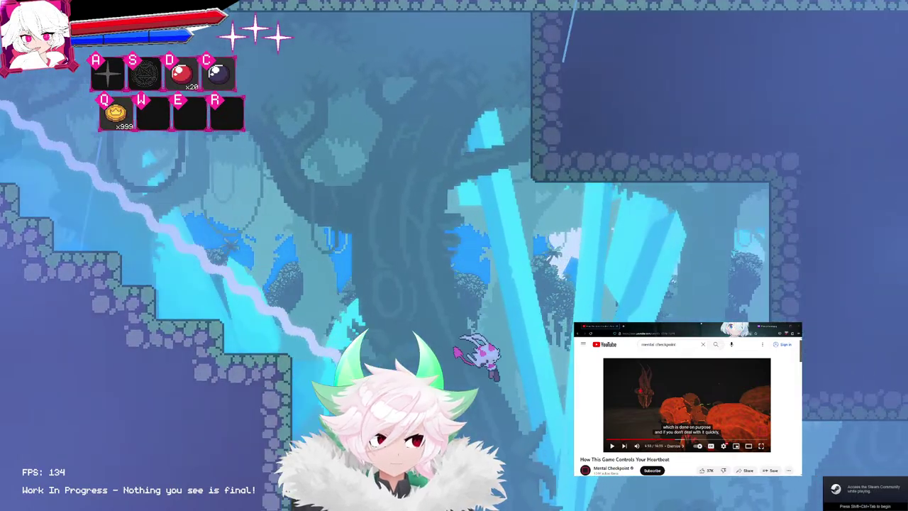
key(Right)
key(Left)
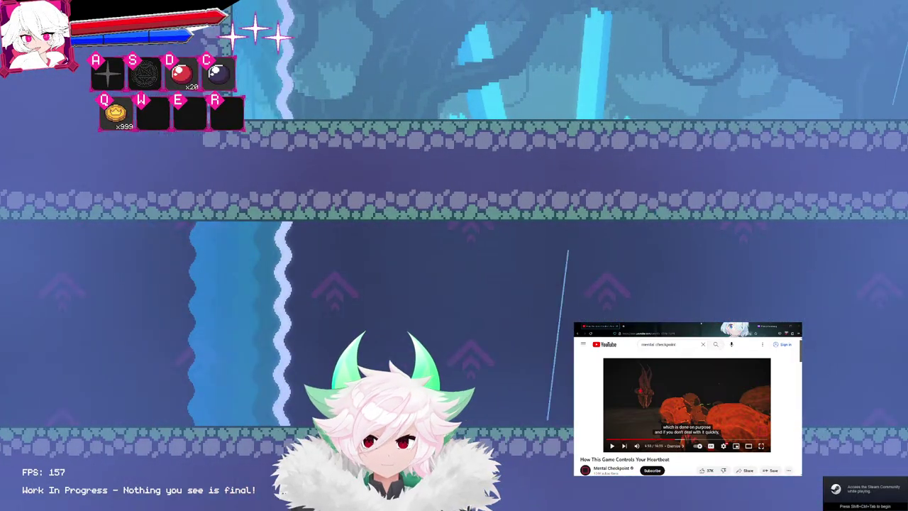
key(Right)
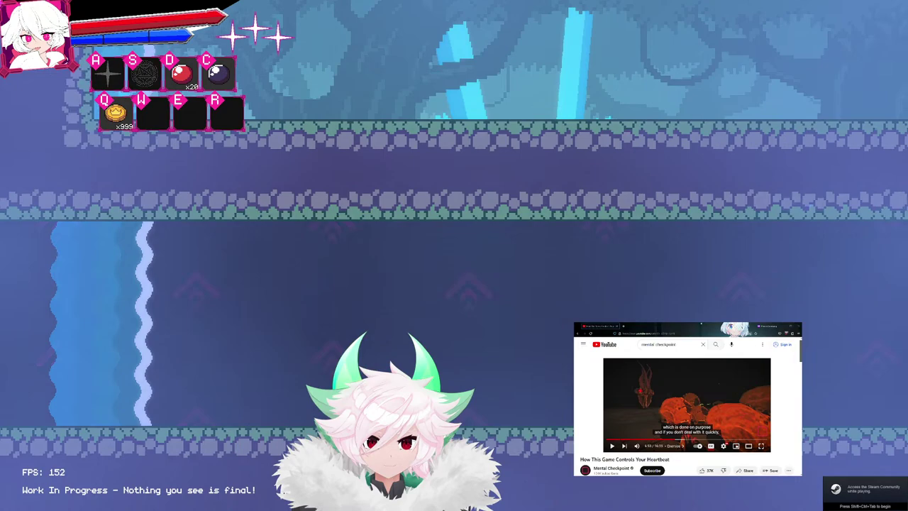
Pause the running game, browse the pause menu entries and end the test run.
key(Escape)
key(Down)
key(Down)
key(Up)
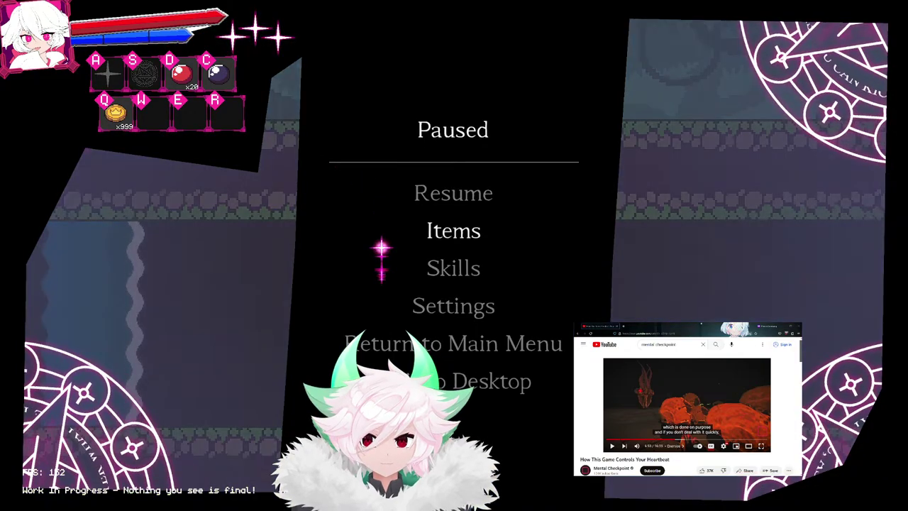
key(Escape)
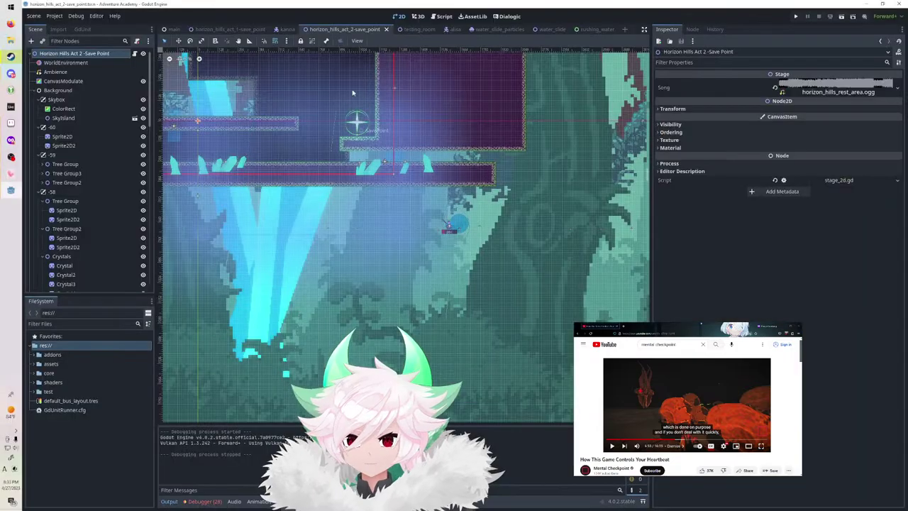
Make the Whitebox tile map visible in the horizon_hills_act_2-save_point scene, keep Visuals shown, and save the scene.
middle_drag(353, 92, 491, 171)
scroll(121, 217, down, 15)
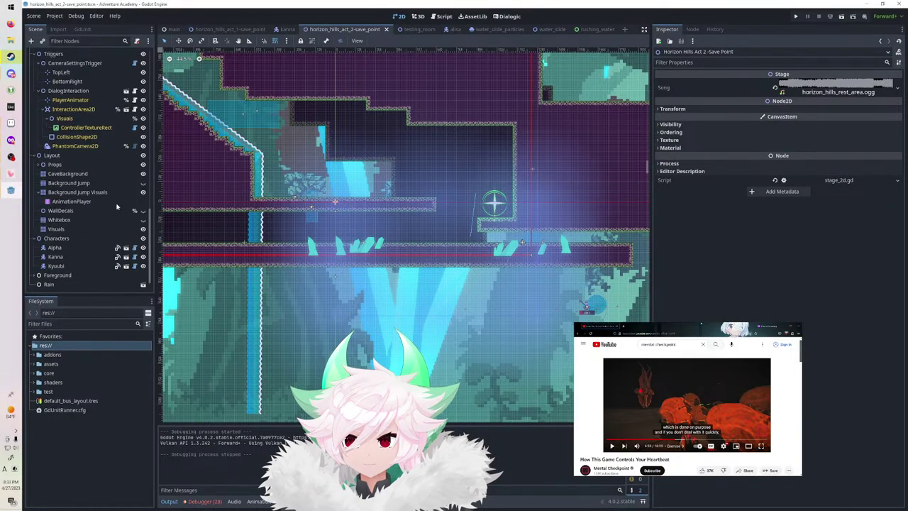
click(143, 220)
click(143, 230)
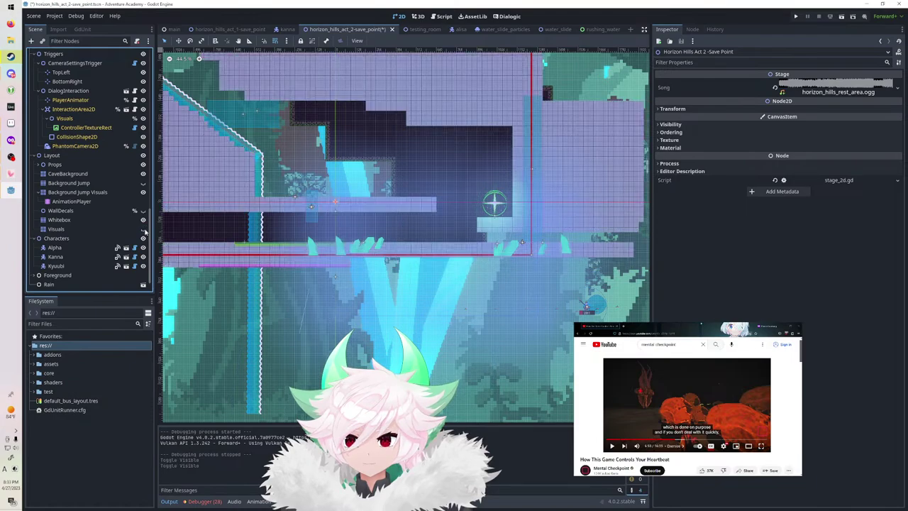
click(105, 222)
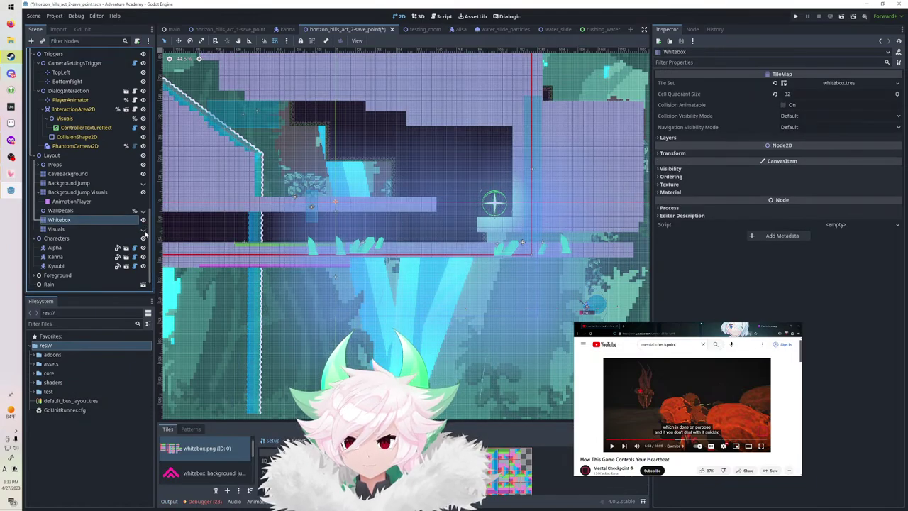
click(143, 229)
key(ctrl+s)
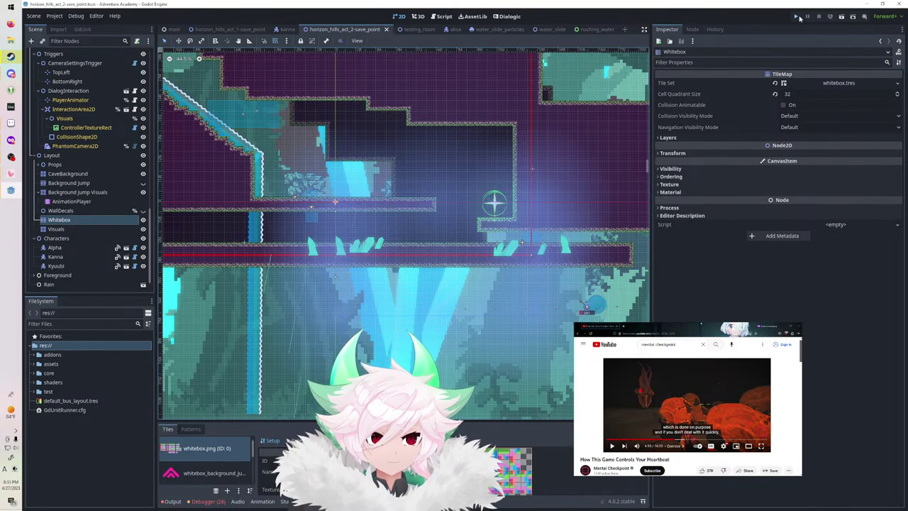
Run the project again and review the debugger's error list.
click(796, 17)
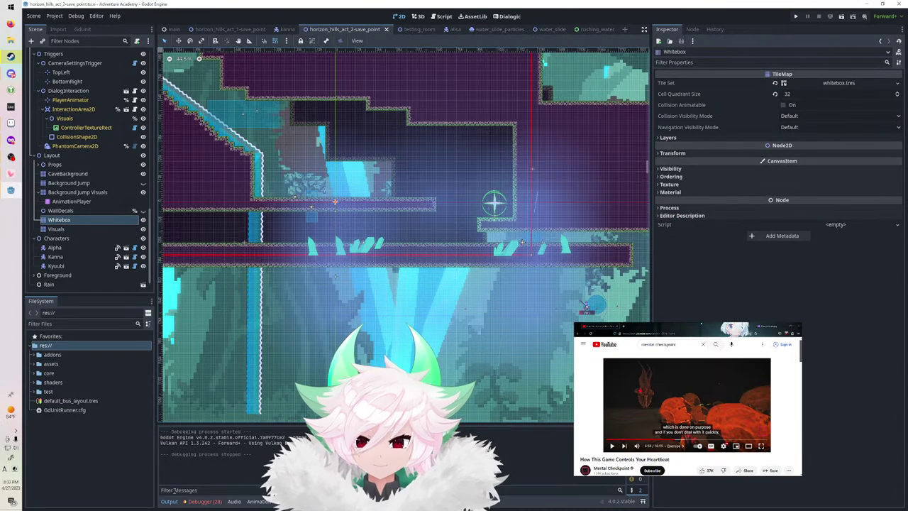
click(206, 501)
click(209, 412)
scroll(213, 458, down, 5)
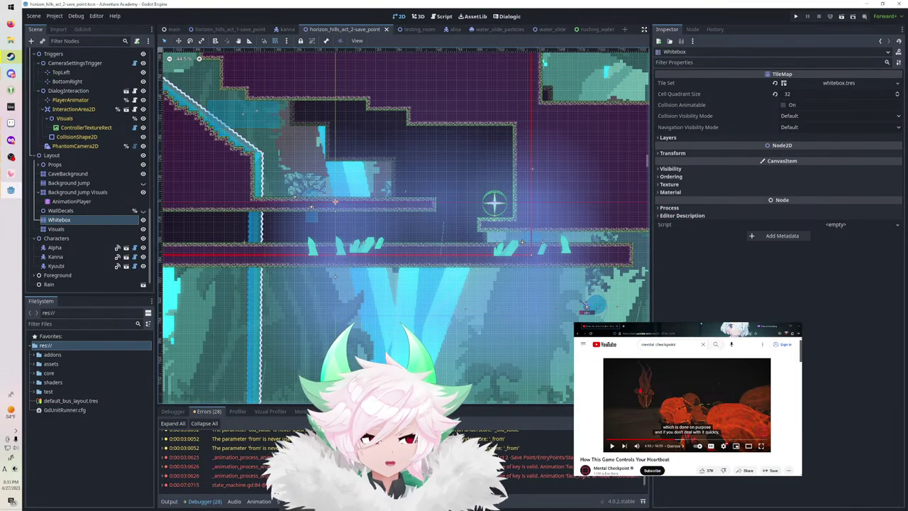
Launch GitHub Desktop from the system search and return to the Godot editor.
key(super)
text(githu)
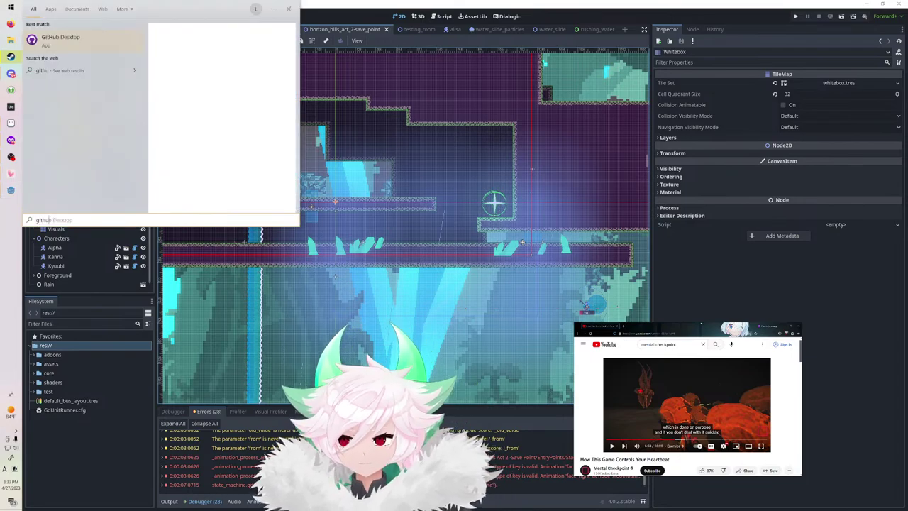
key(Return)
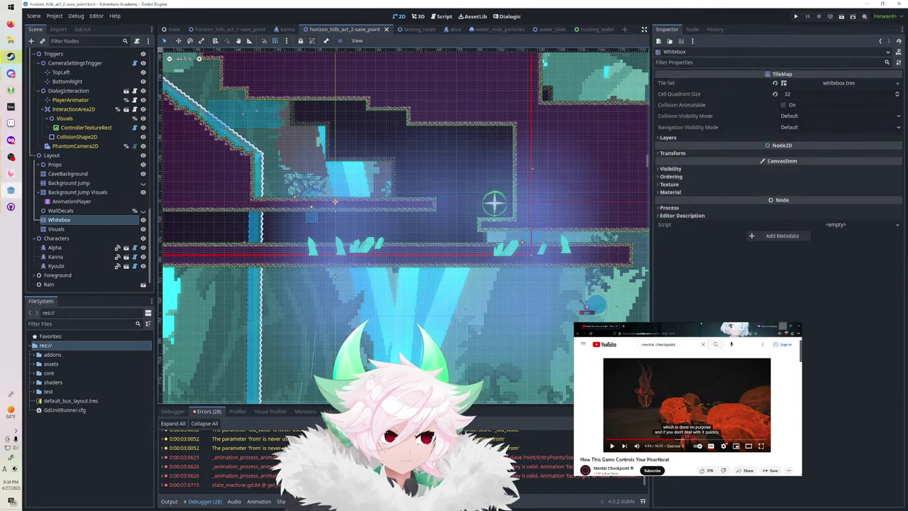
key(alt+Tab)
key(alt+Tab)
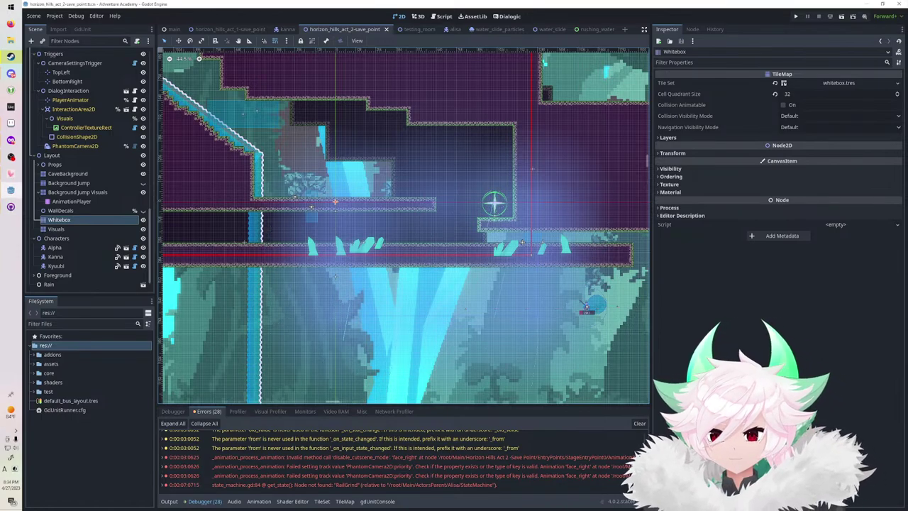
Hide the Visuals tile map, save the scene and briefly test-run the project.
click(60, 220)
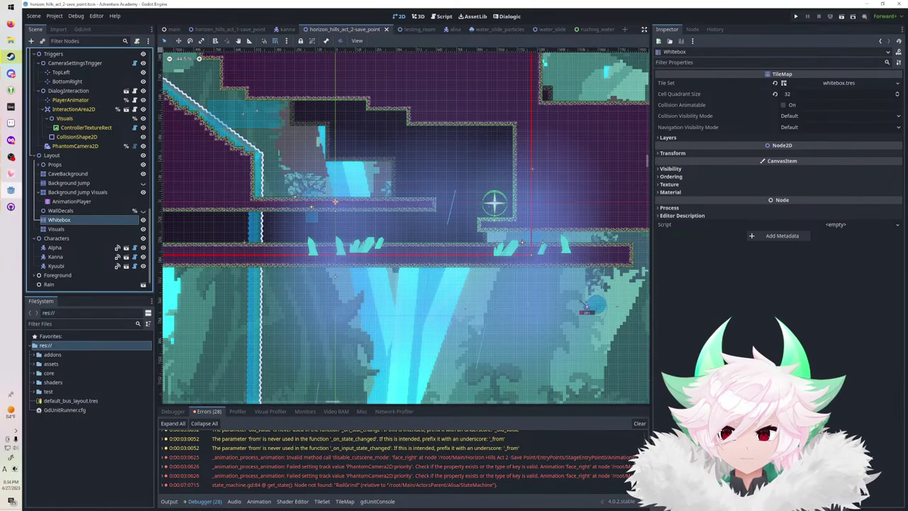
click(56, 229)
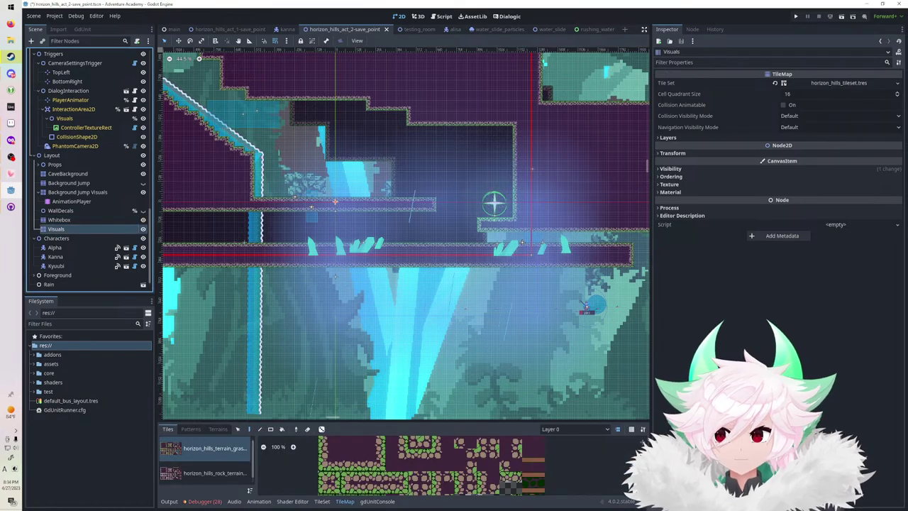
click(143, 229)
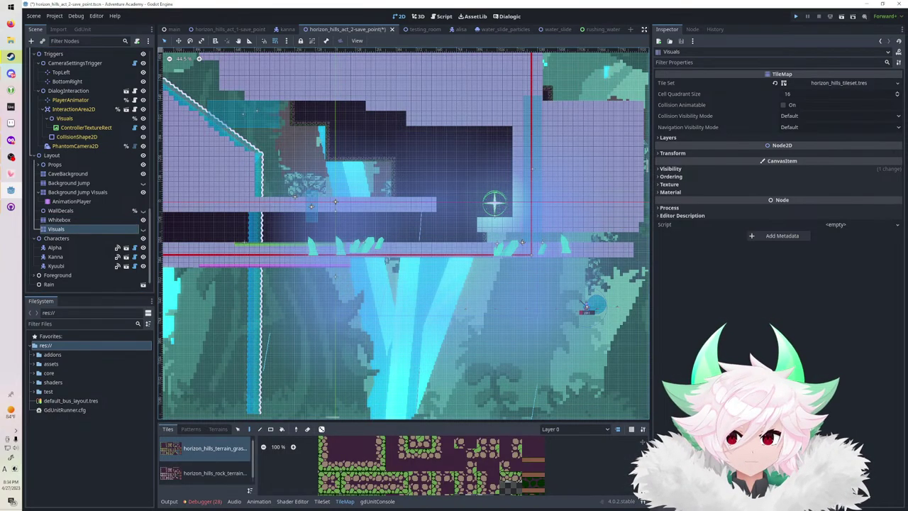
key(ctrl+s)
key(F5)
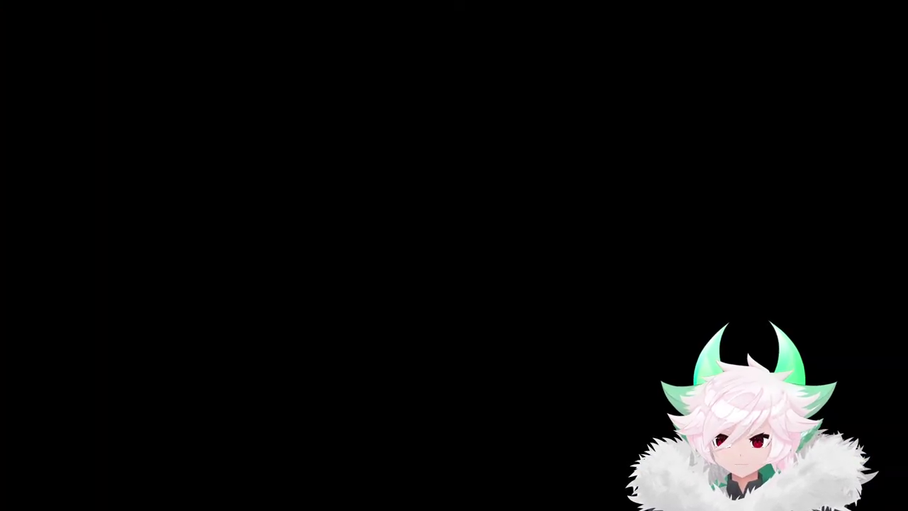
key(F8)
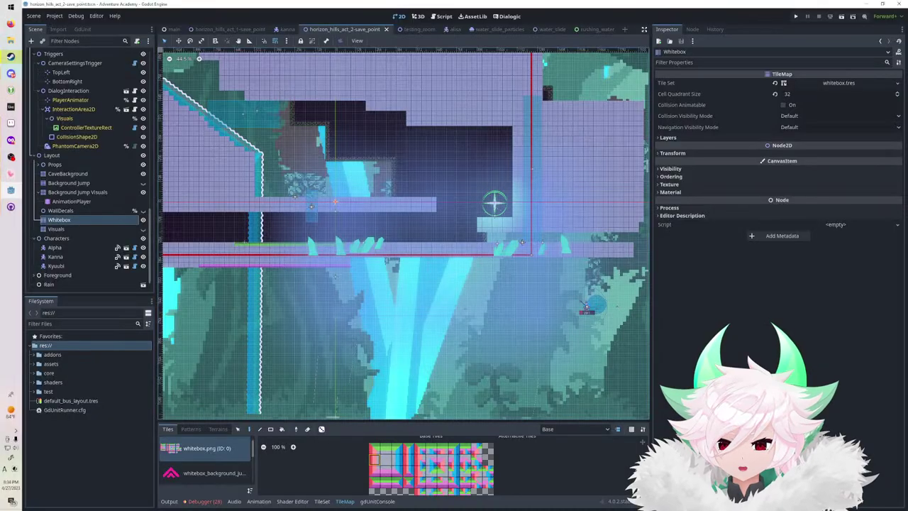
Inspect the Physics Layer 0 paint properties of whitebox.png in the Whitebox tile set, using an enlarged TileSet editor.
middle_drag(386, 260, 456, 293)
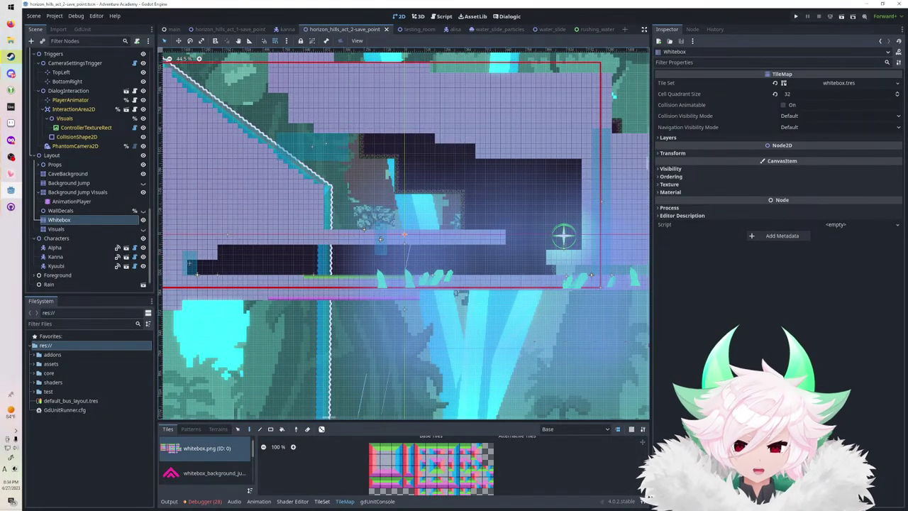
click(322, 502)
drag(403, 421, 403, 373)
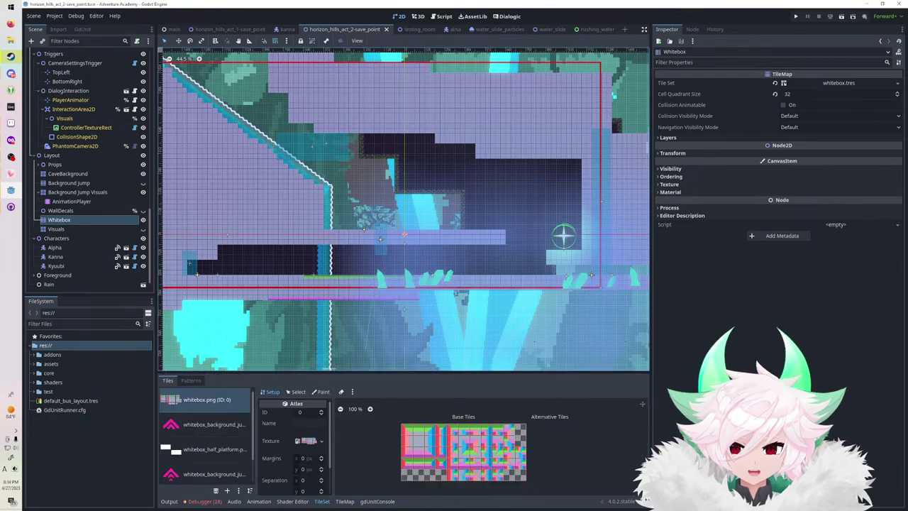
click(321, 392)
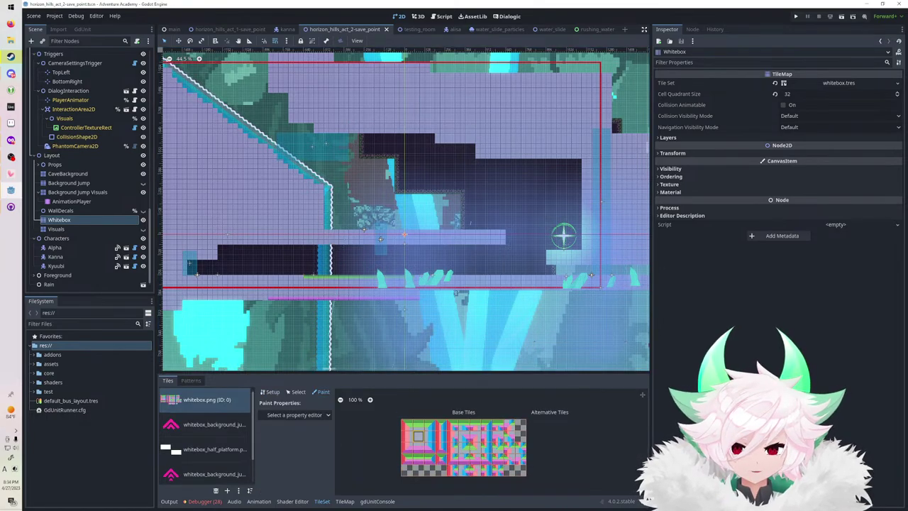
click(294, 415)
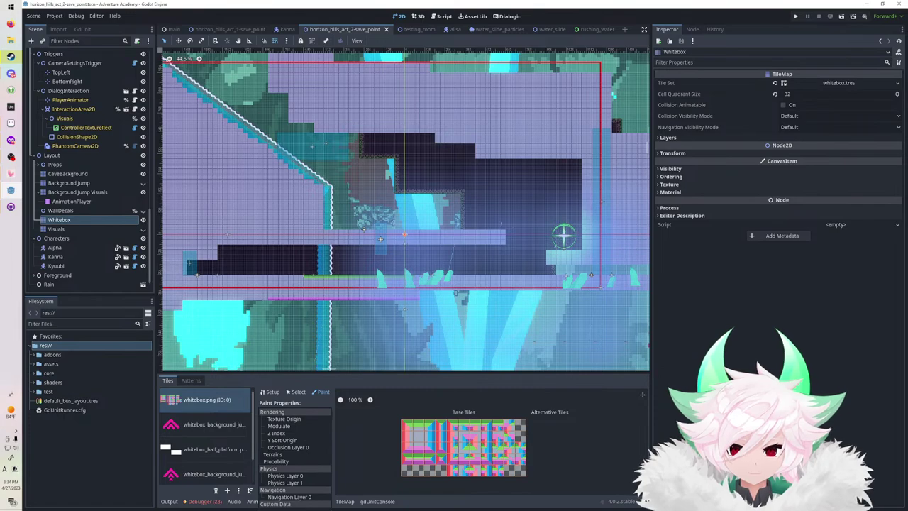
click(285, 476)
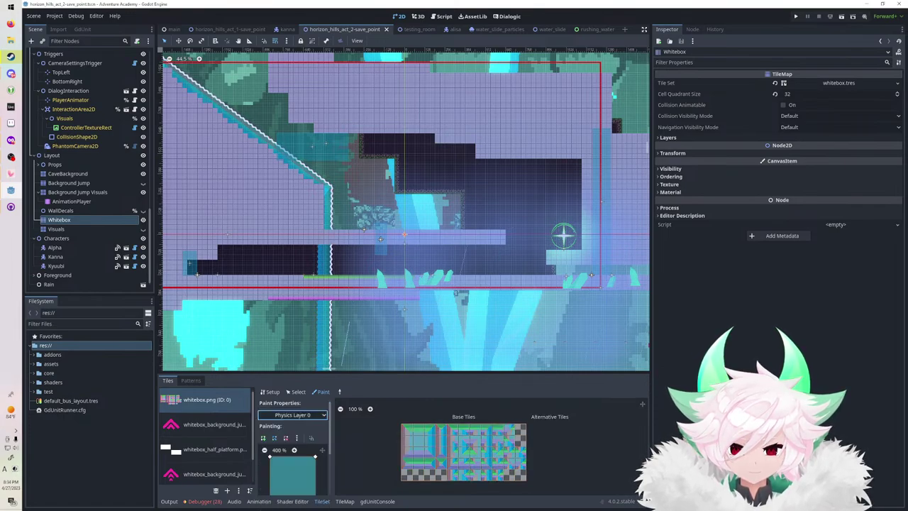
scroll(293, 454, down, 3)
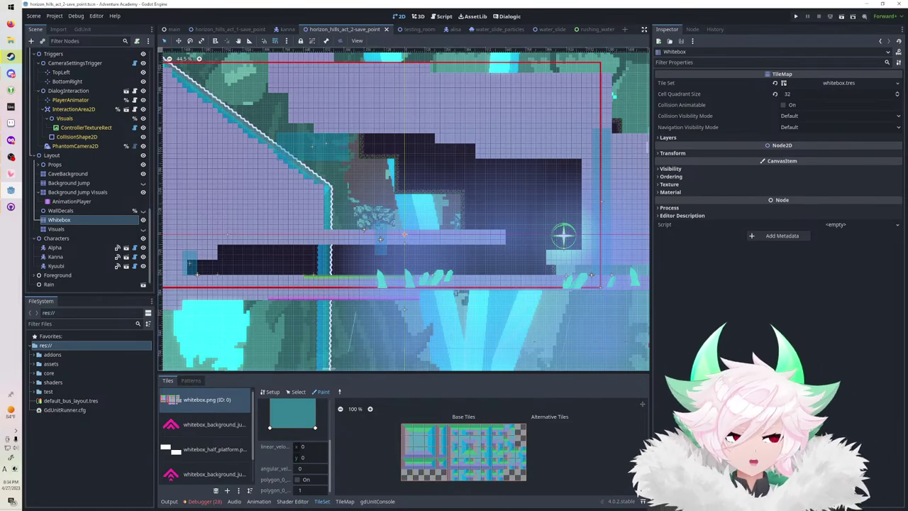
Examine the lower corridor of the Whitebox tile map and its Base and Background layer settings.
scroll(329, 169, up, 10)
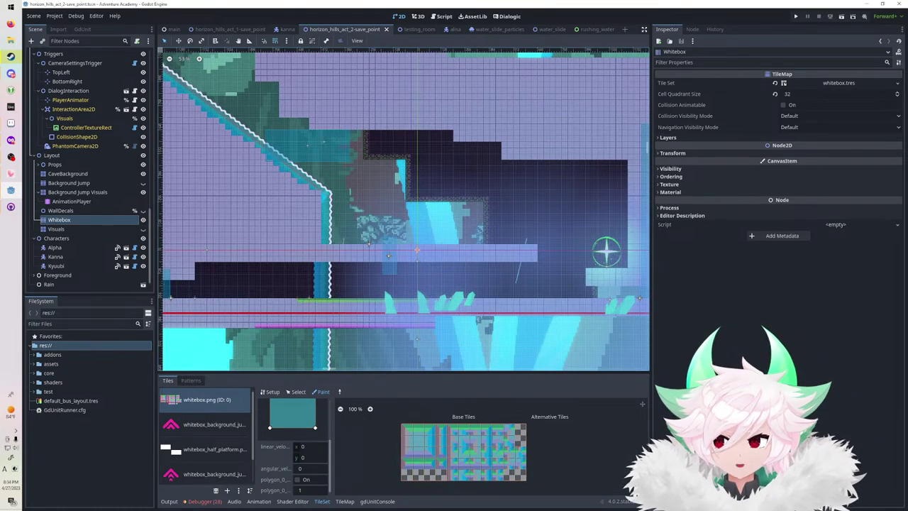
middle_drag(329, 169, 437, 115)
scroll(405, 124, up, 3)
middle_drag(423, 183, 470, 174)
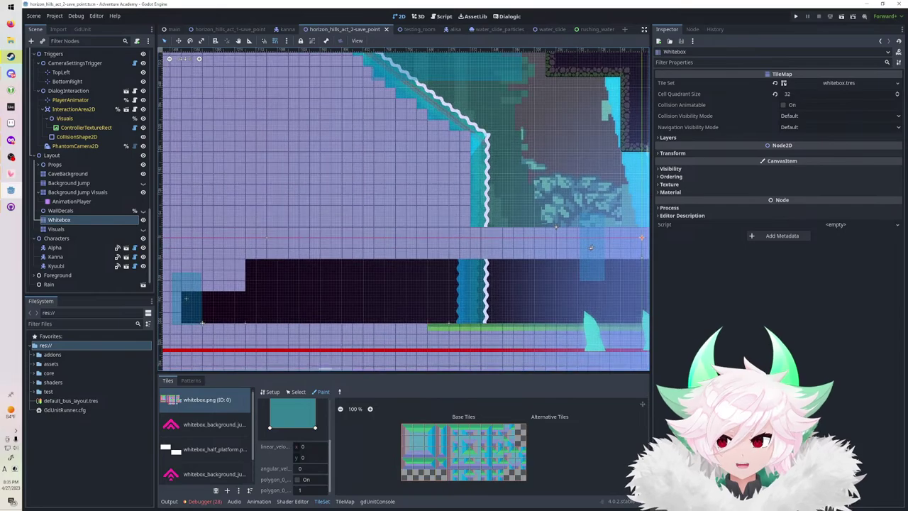
scroll(470, 174, up, 2)
scroll(470, 175, down, 3)
scroll(459, 179, down, 4)
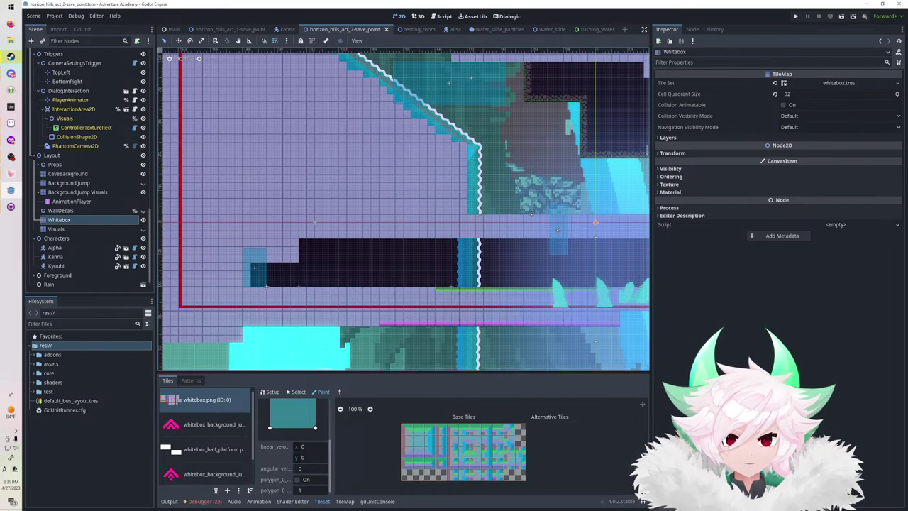
click(668, 137)
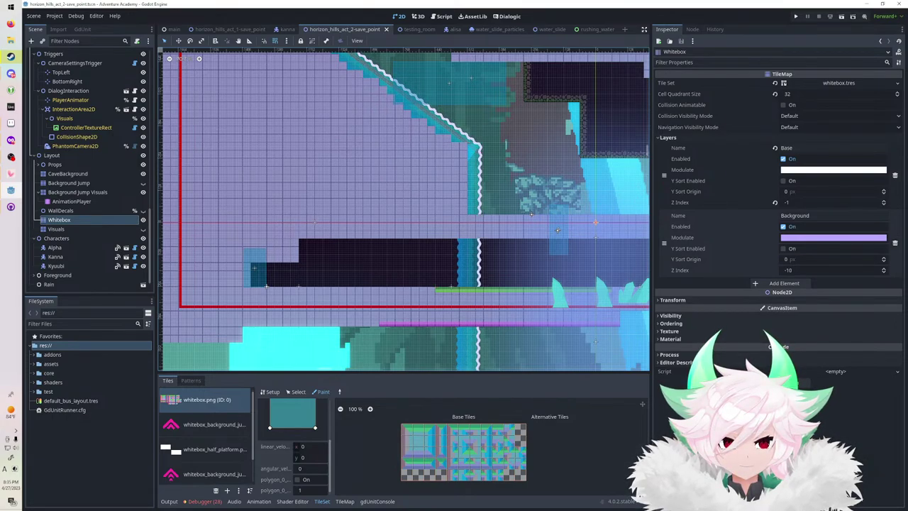
scroll(292, 426, up, 3)
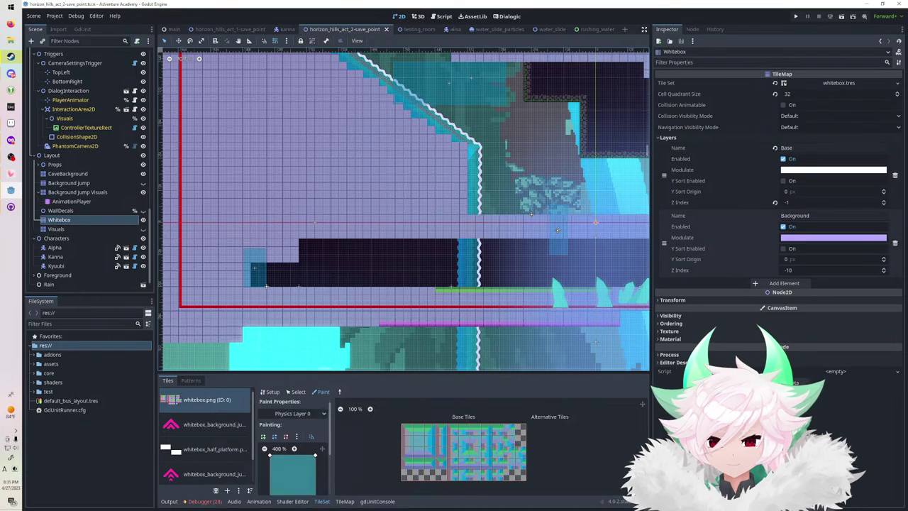
Compare the Physics Layer 1 and Physics Layer 0 paint properties of whitebox.png, including the velocity and one-way polygon settings.
click(293, 414)
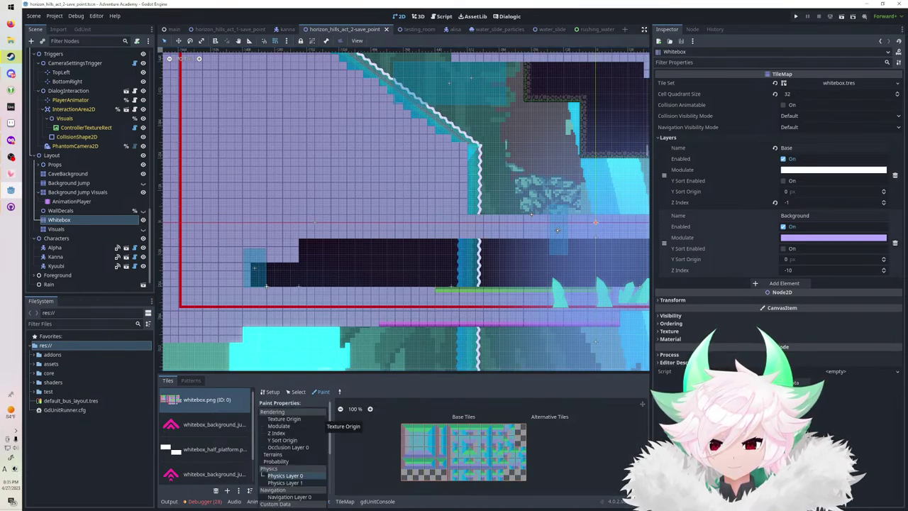
click(286, 483)
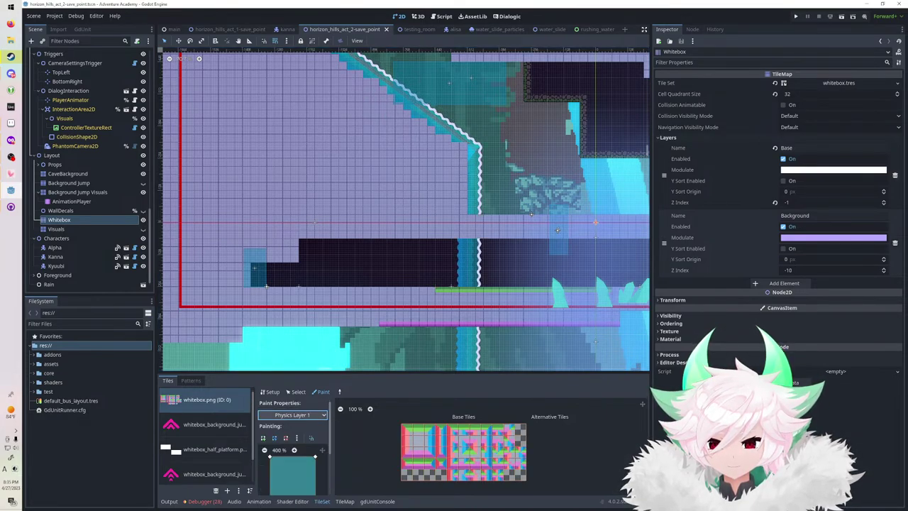
click(292, 414)
click(286, 476)
scroll(292, 454, down, 6)
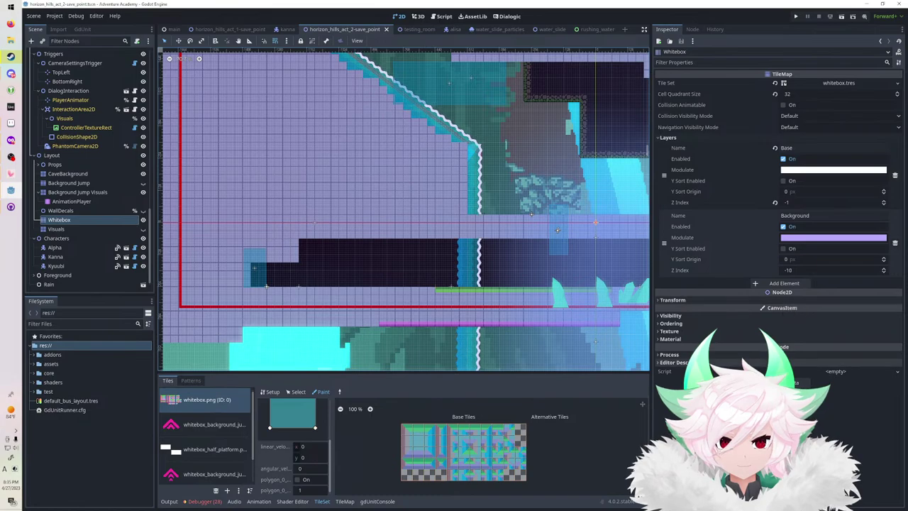
Select the solid centre tile of whitebox.png for the Whitebox tile map's Base layer and save the scene.
click(345, 501)
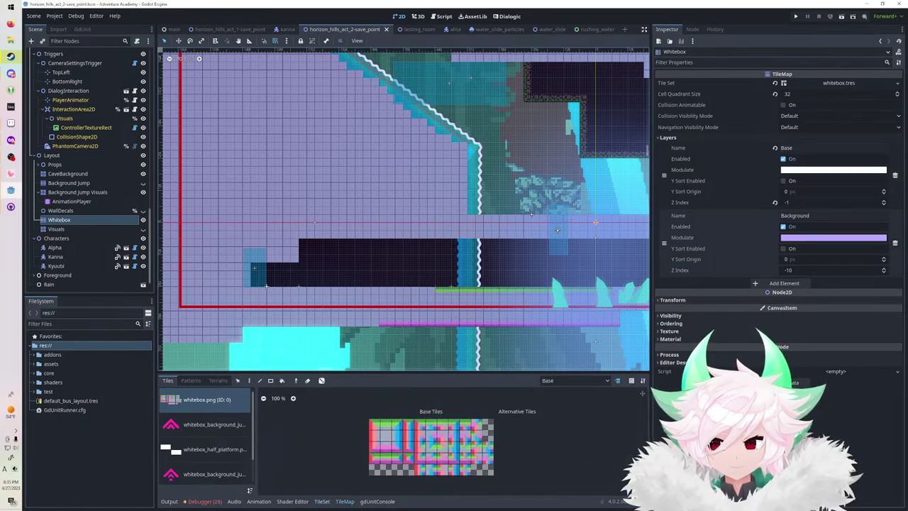
click(385, 436)
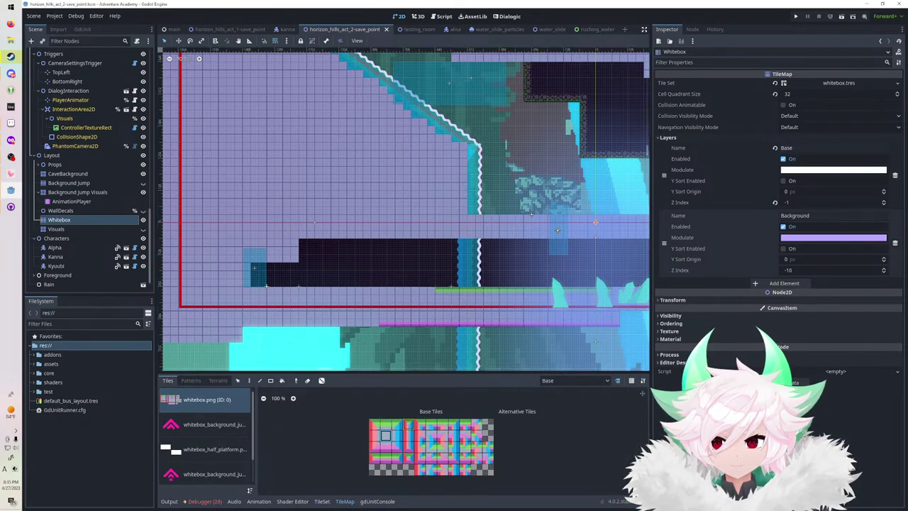
scroll(436, 396, down, 1)
middle_drag(559, 315, 444, 344)
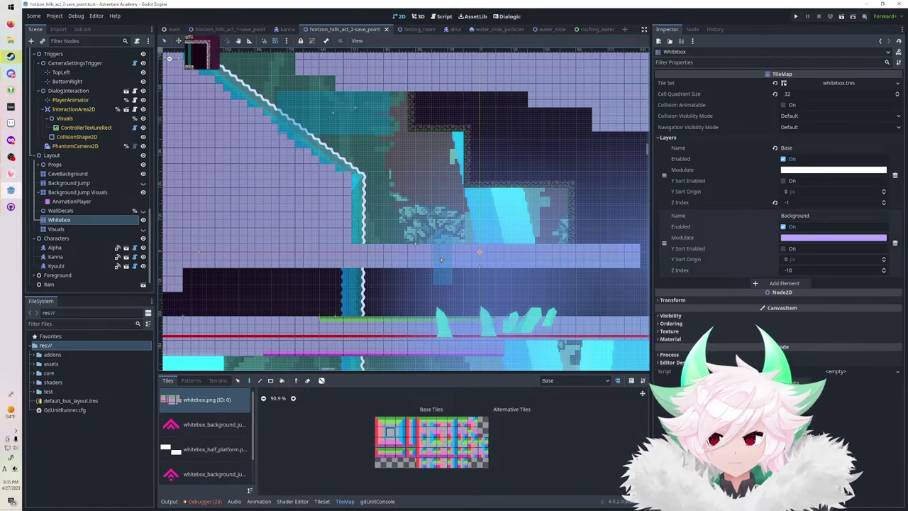
key(ctrl+s)
In the main scene, select the Main node, filter the project files for "horizon" and copy the path of horizon_hills_act_1-boss.tscn.
click(174, 29)
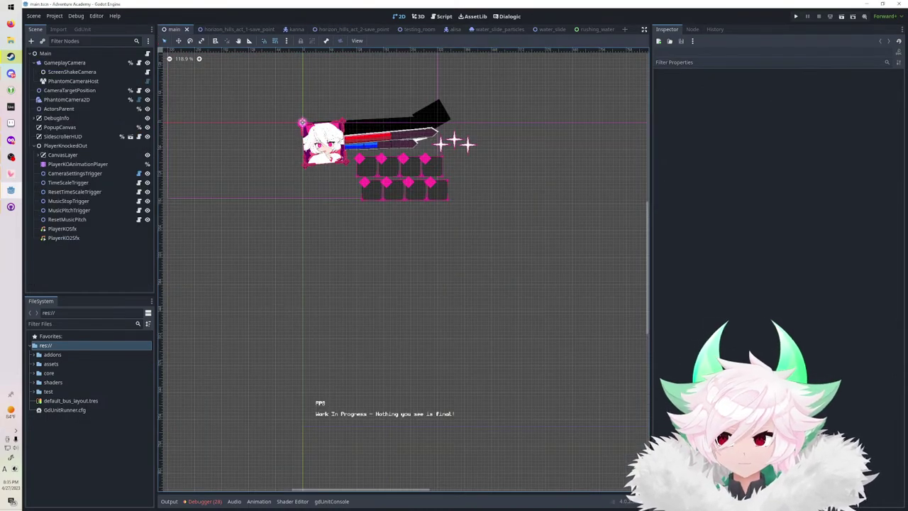
click(45, 54)
click(81, 324)
text(horizon)
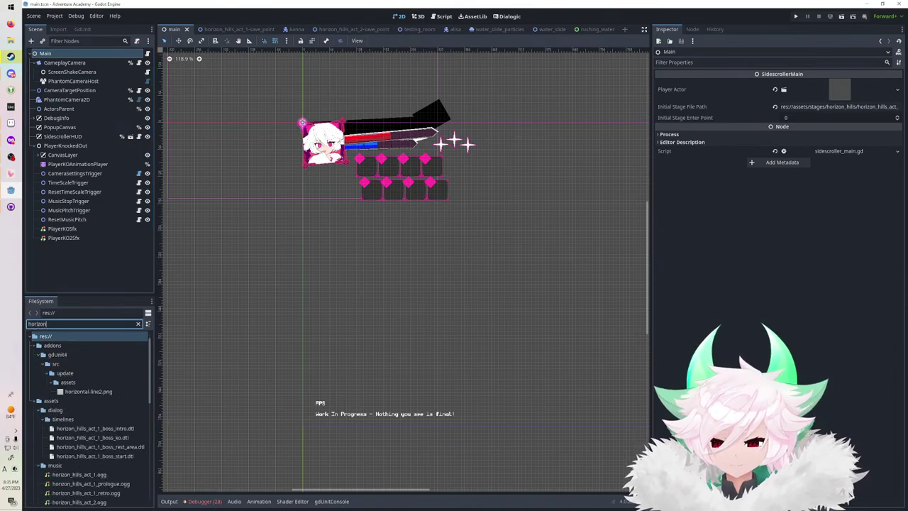
scroll(89, 419, down, 11)
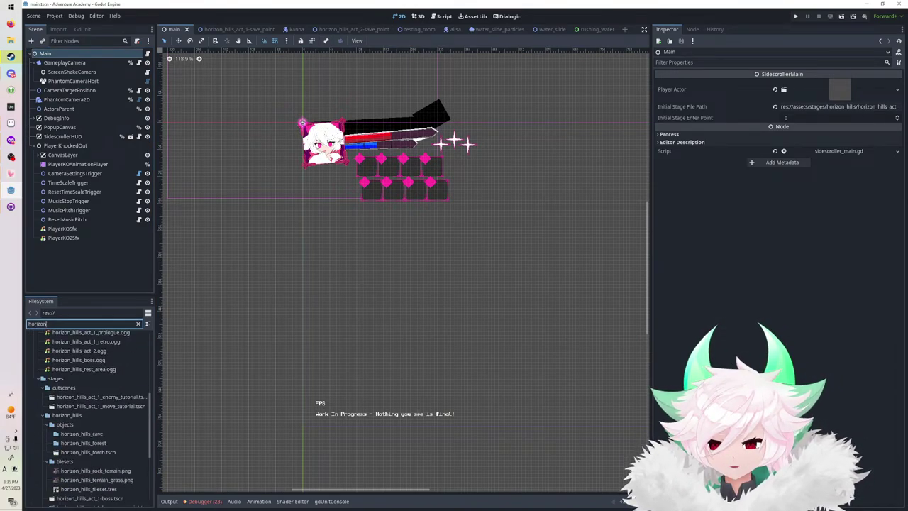
right_click(111, 387)
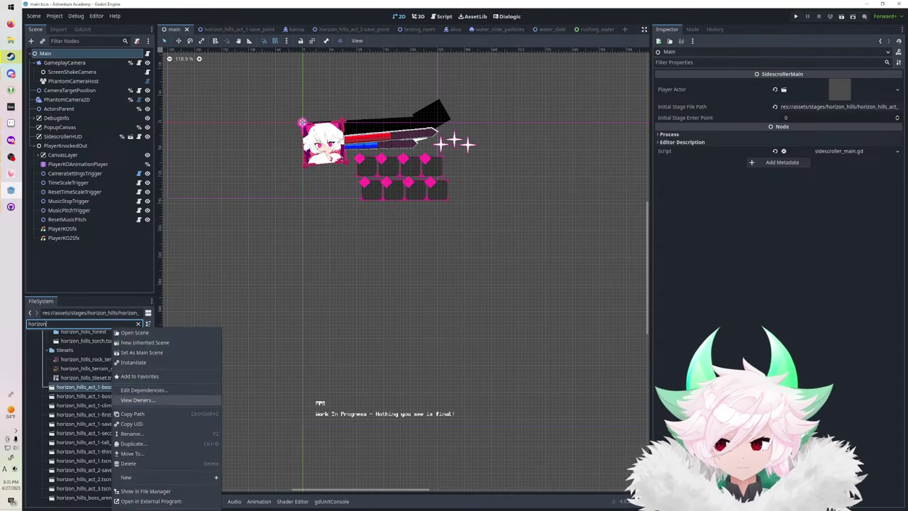
click(129, 414)
Set Main's Initial Stage File Path to horizon_hills_act_1-boss.tscn, save the scene and briefly test-run the project.
click(840, 108)
key(ctrl+a)
key(ctrl+v)
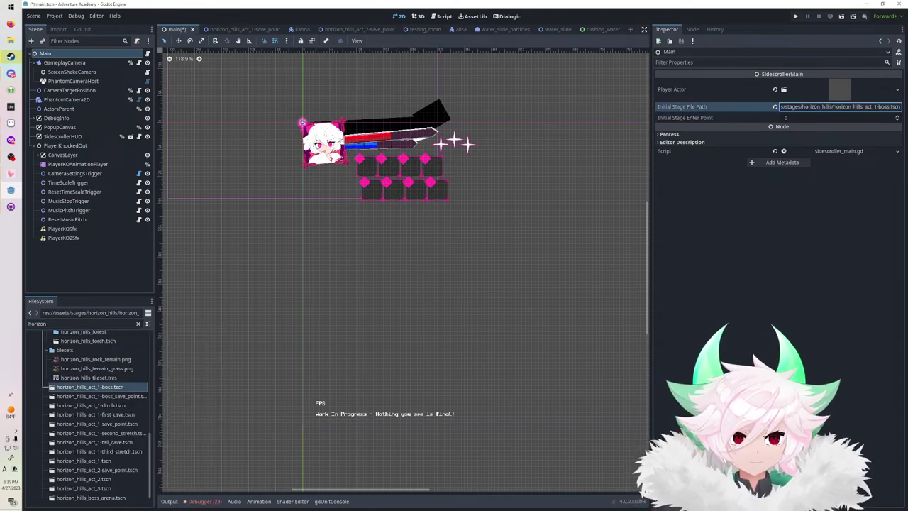
key(ctrl+s)
key(F5)
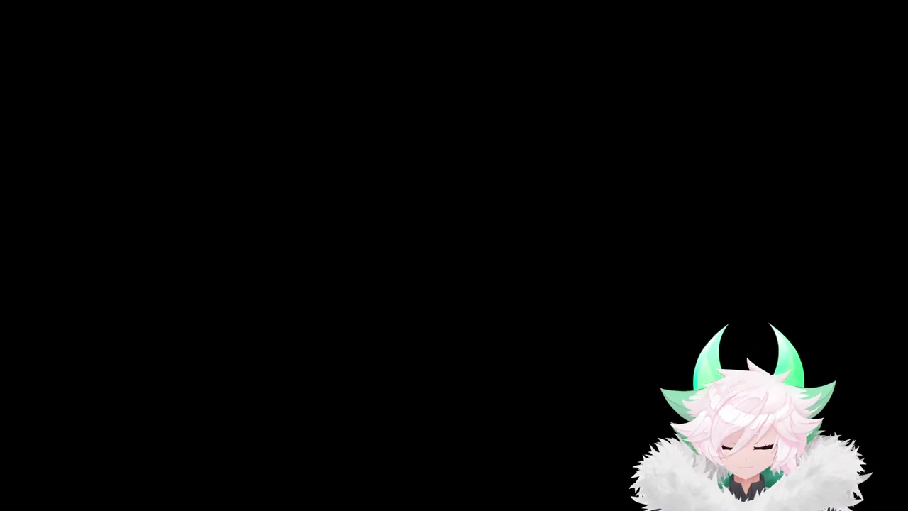
key(F8)
Reload the current project.
click(71, 324)
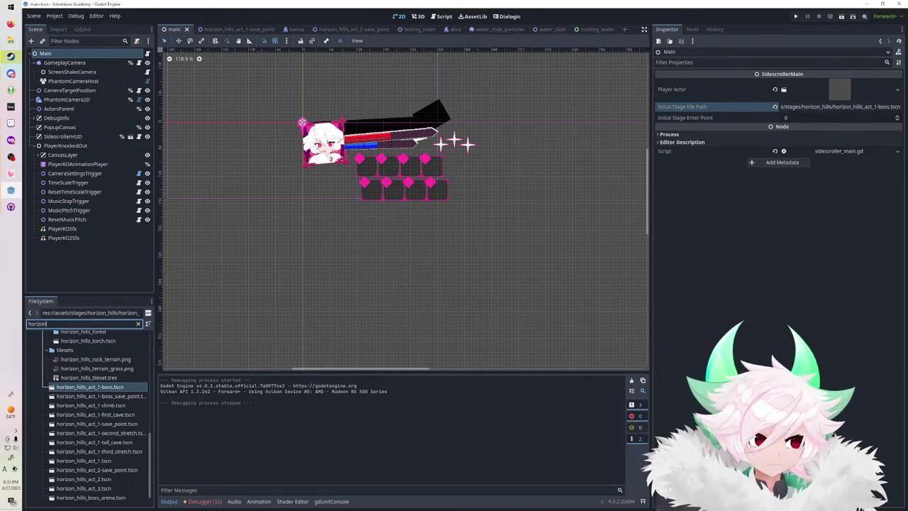
click(55, 16)
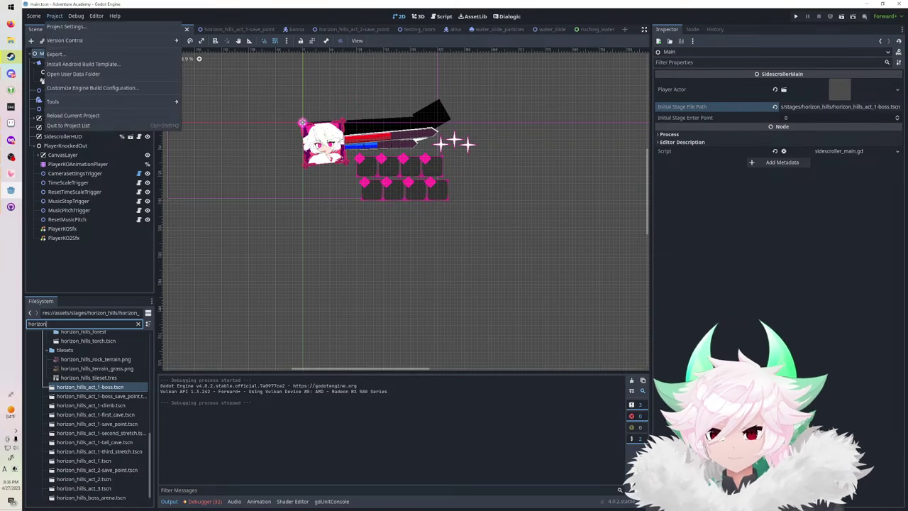
click(74, 116)
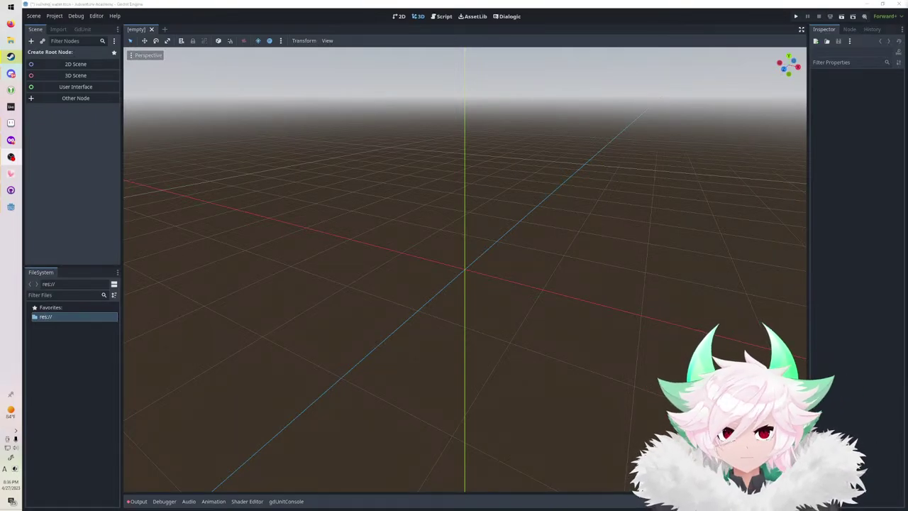
Save the rushing_water scene and briefly test-run the reloaded project.
scroll(401, 78, up, 7)
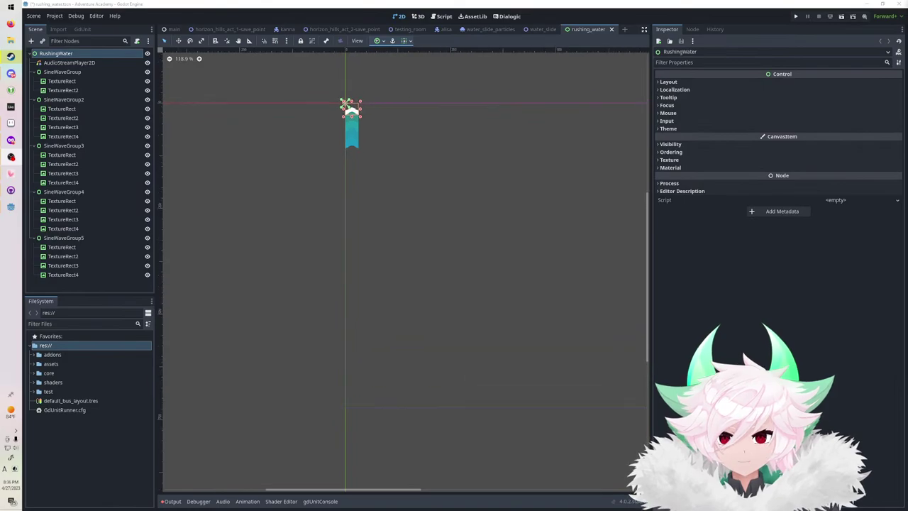
middle_drag(404, 78, 559, 152)
scroll(486, 157, up, 5)
scroll(503, 149, up, 7)
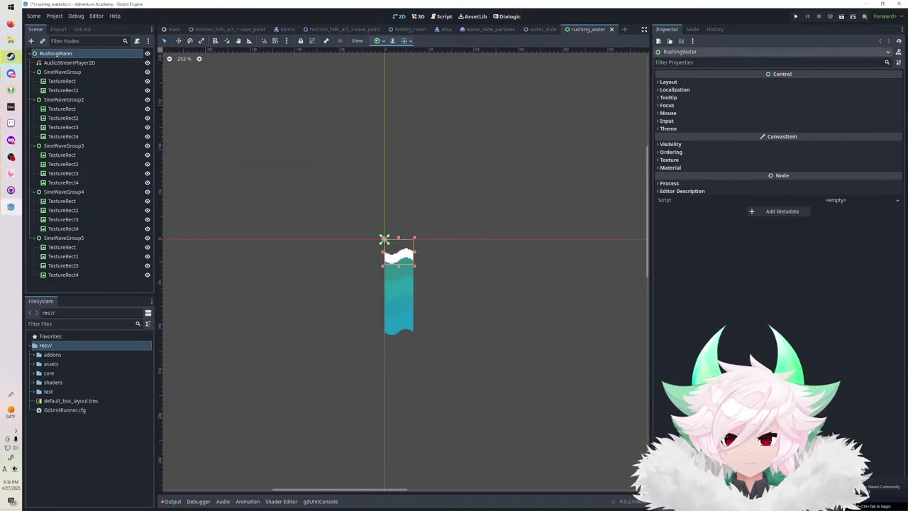
key(ctrl+s)
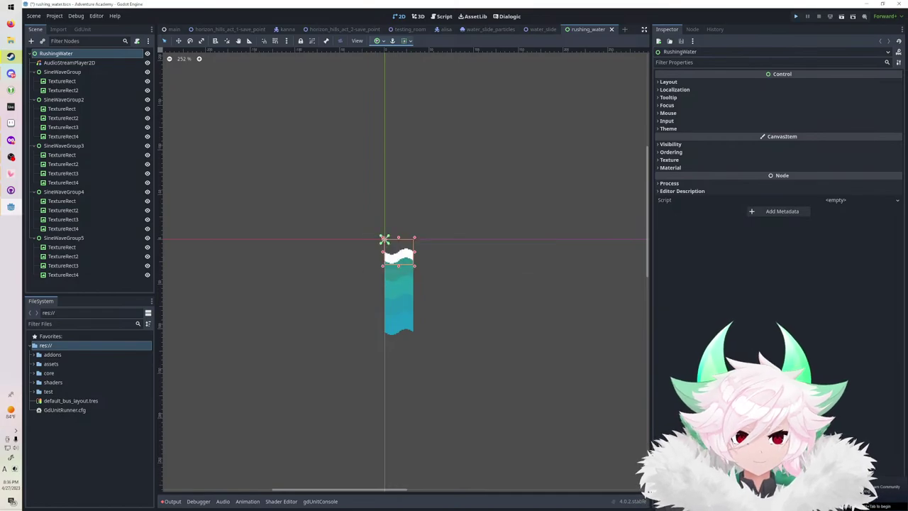
key(F5)
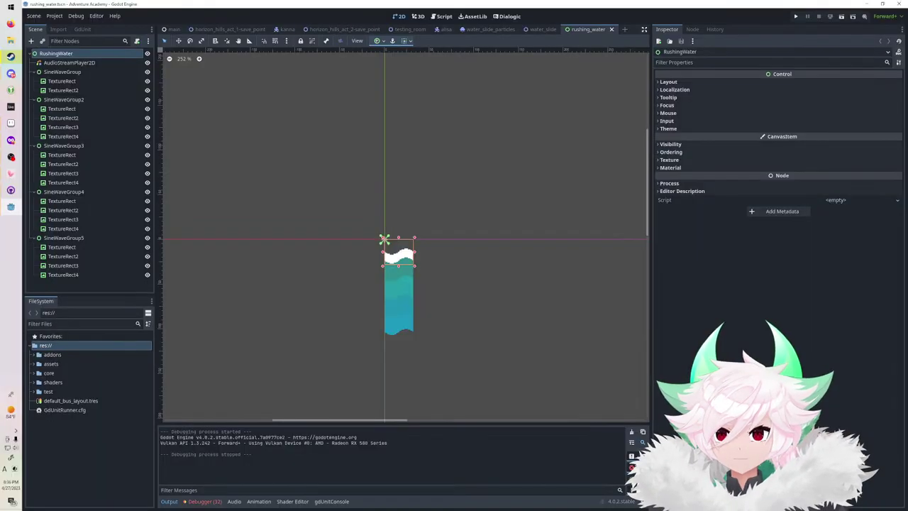
Check Alisa's collision layer and mask, and return to the Act 2 save point scene with its Background node collapsed.
click(446, 29)
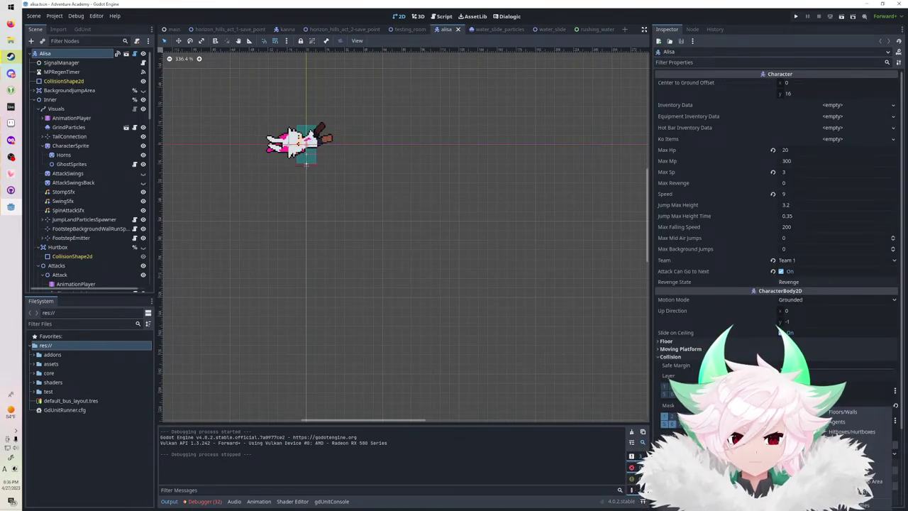
click(554, 241)
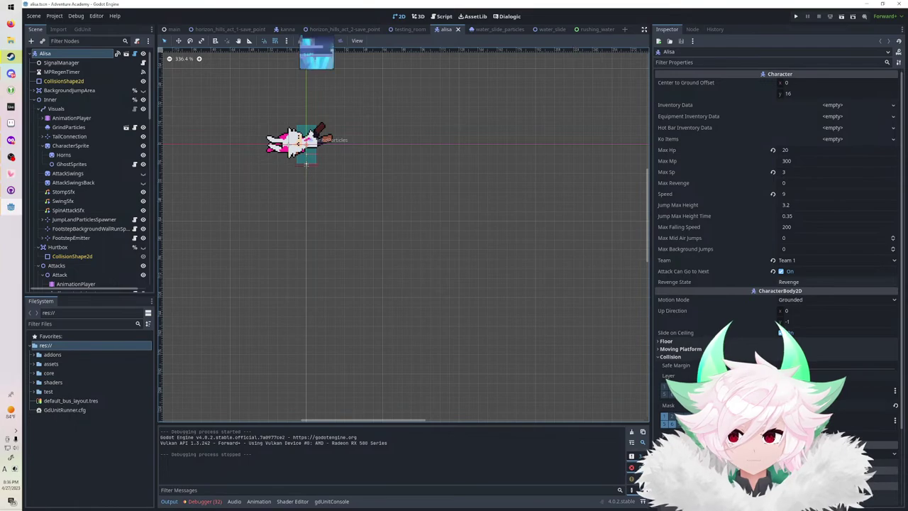
click(345, 29)
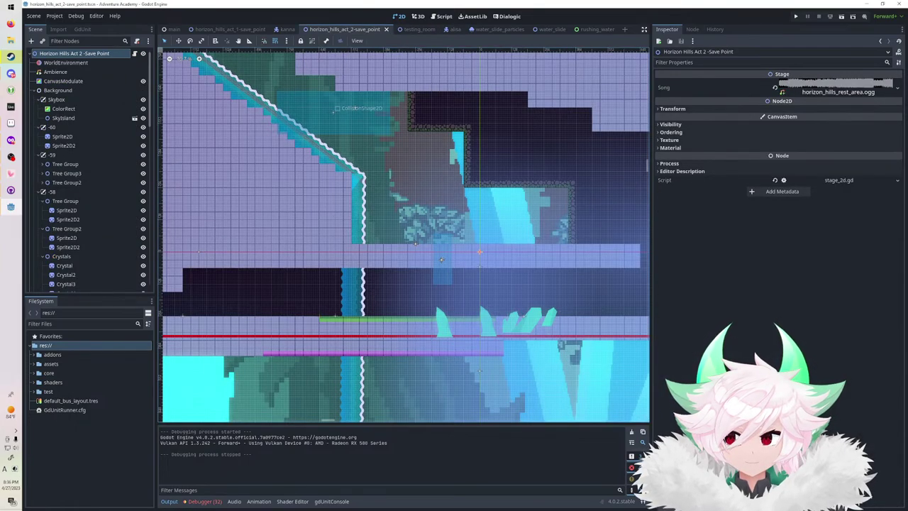
click(34, 90)
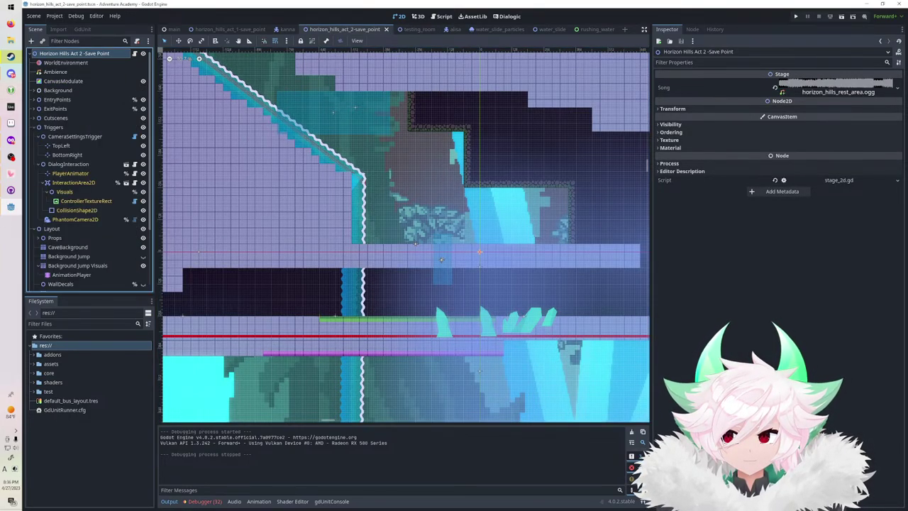
From the main scene, filter the project files for "horizon" and copy the path of horizon_hills_act_2-save_point.tscn.
click(173, 29)
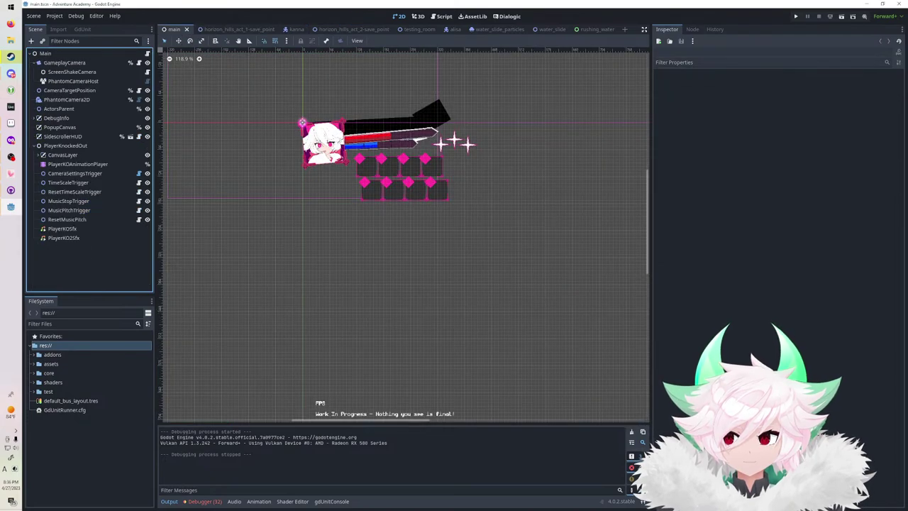
click(79, 324)
text(horizon)
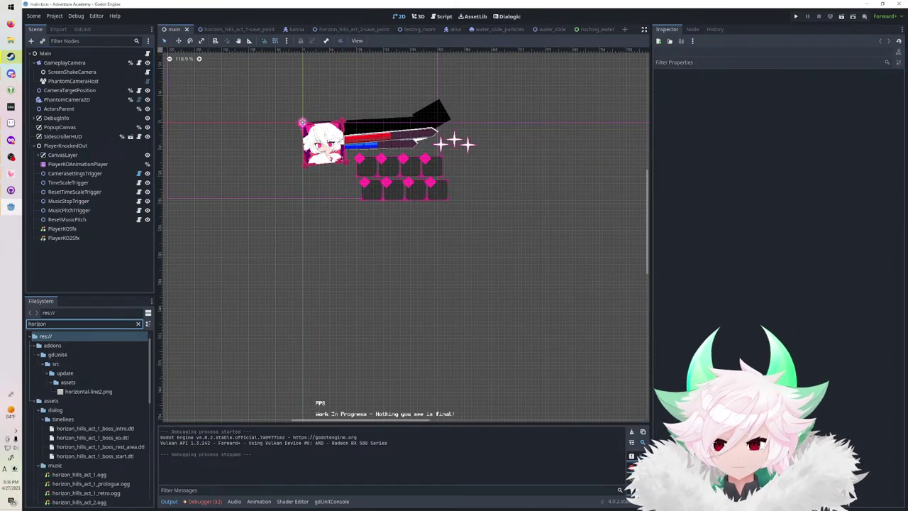
scroll(88, 419, down, 2)
right_click(104, 459)
click(98, 458)
scroll(98, 458, down, 10)
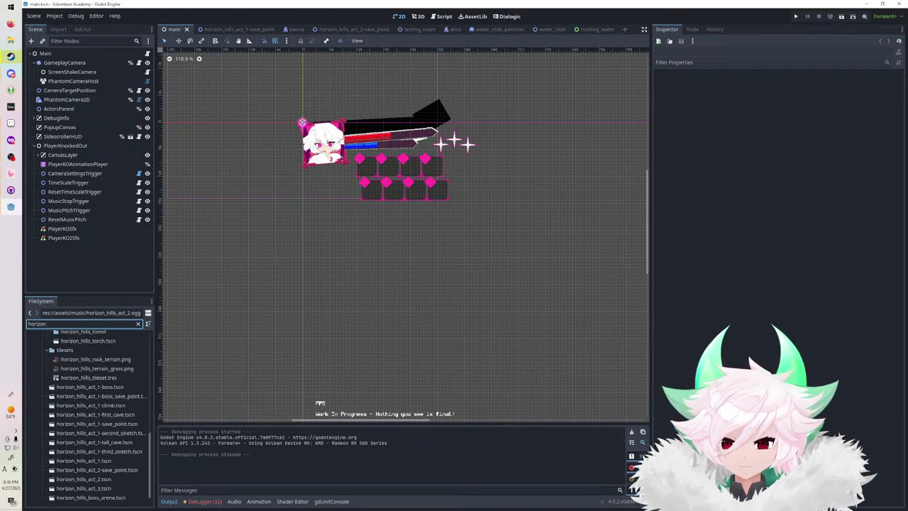
right_click(111, 469)
click(133, 414)
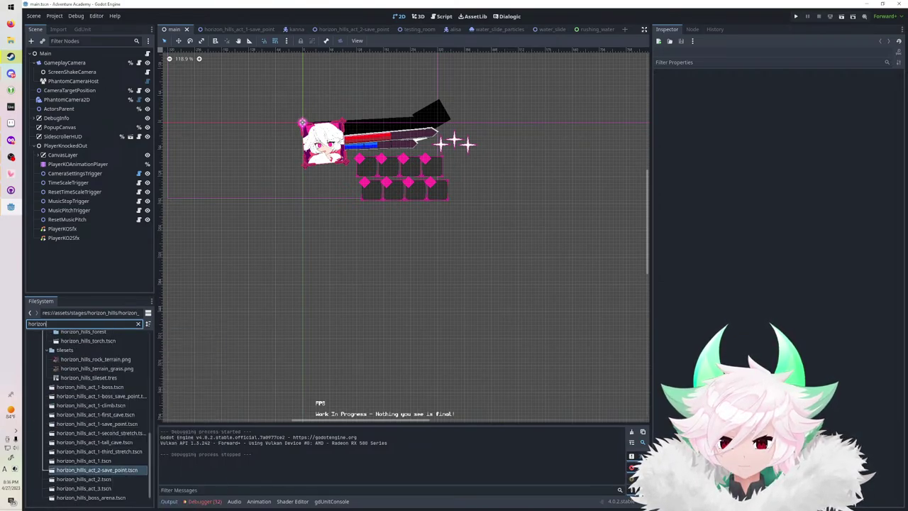
Set the Main node's Initial Stage File Path to horizon_hills_act_2-save_point.tscn and save the main scene.
click(46, 54)
click(840, 106)
key(ctrl+a)
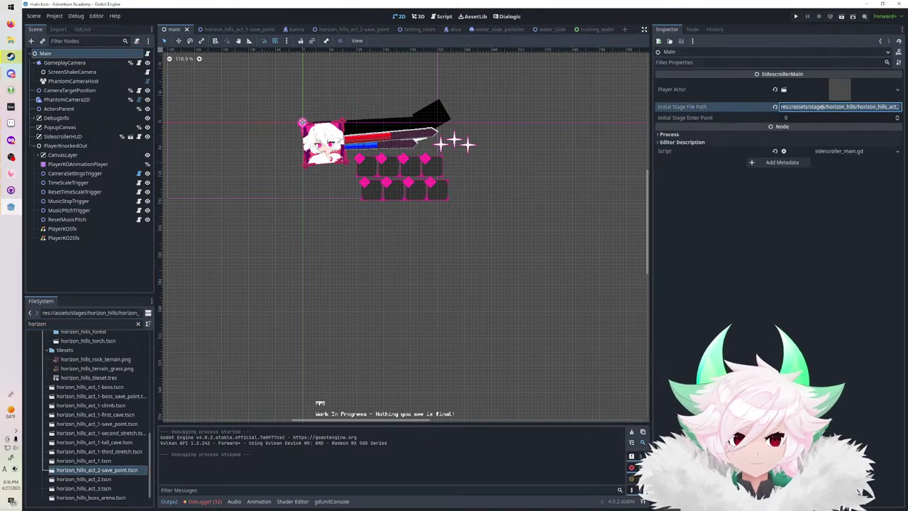
key(ctrl+v)
key(Return)
key(ctrl+s)
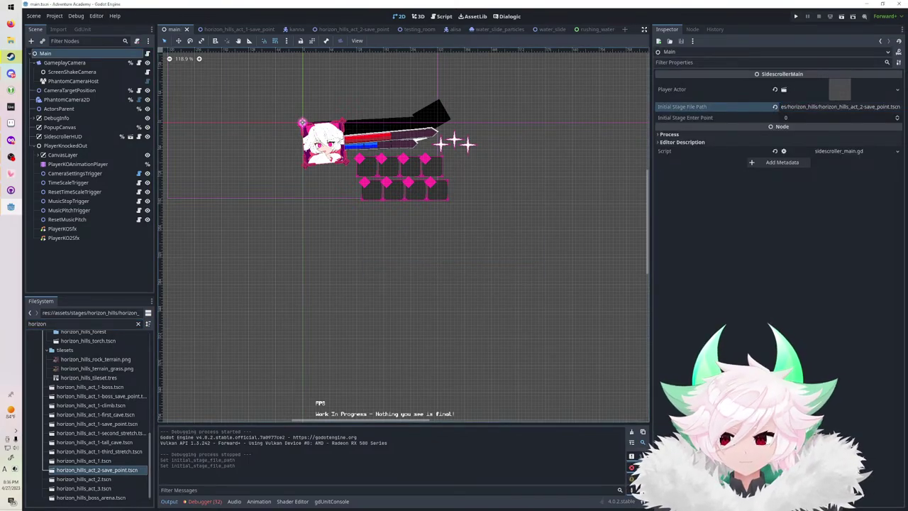
Open the horizon_hills_act_2-save_point scene and read through the errors and warnings listed in the debugger.
double_click(98, 470)
click(205, 502)
click(207, 411)
scroll(284, 454, down, 10)
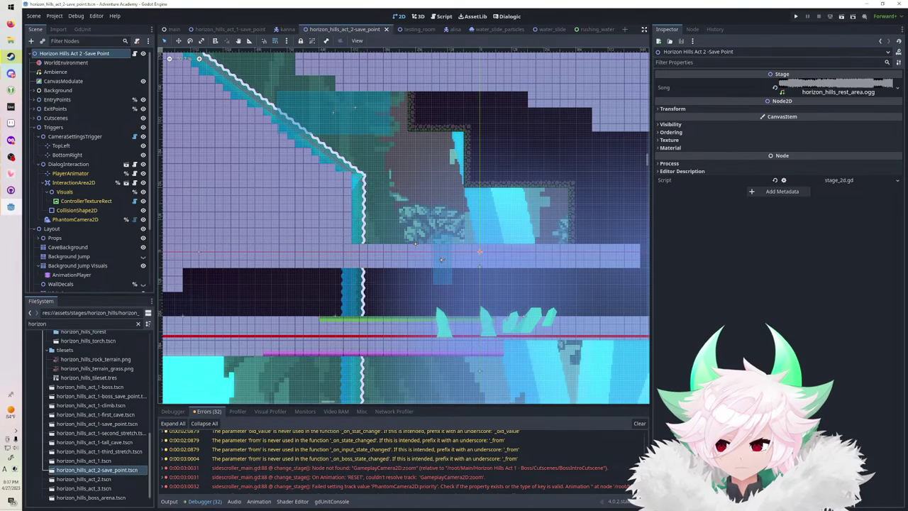
Check the Whitebox tile map's Base layer in the TileMap editor, and toggle its Collision Animatable option on and back off.
scroll(89, 170, down, 1)
click(60, 263)
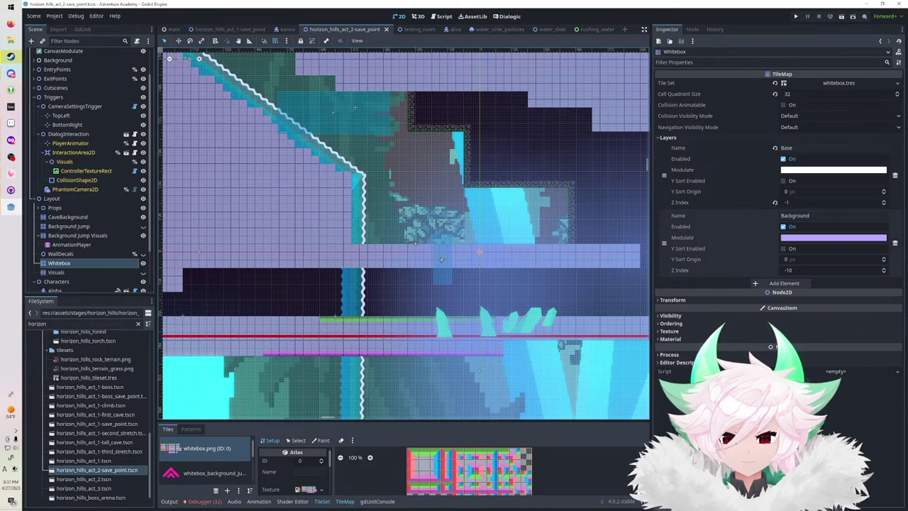
click(345, 501)
click(574, 430)
click(568, 439)
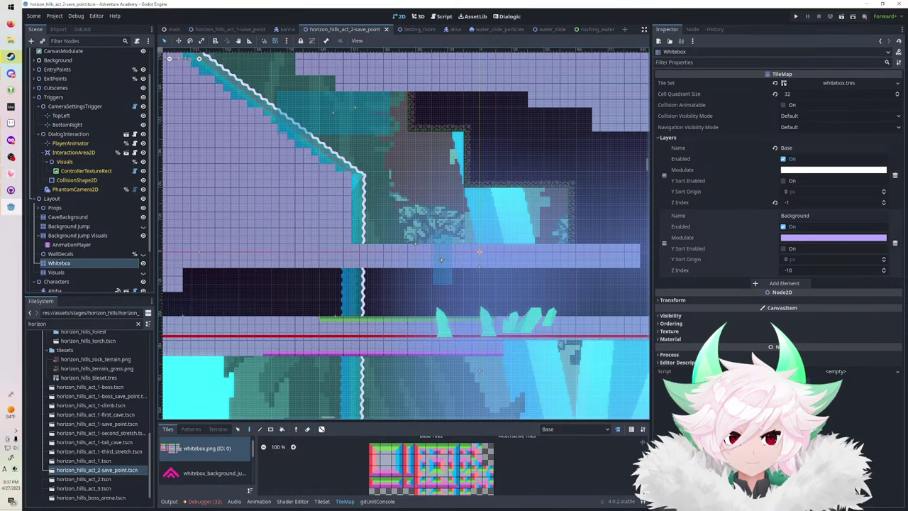
click(784, 105)
click(784, 105)
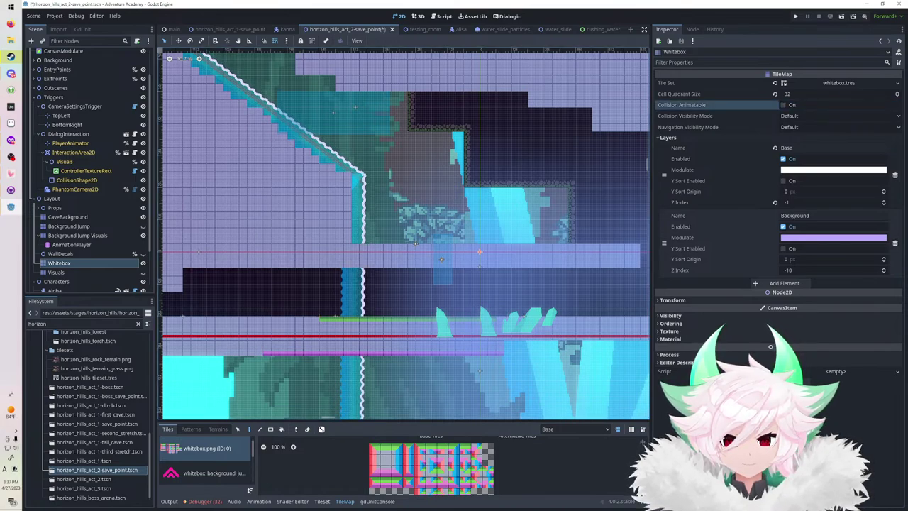
Enlarge the TileSet editor and show the Physics Layer 0 paint properties of whitebox.png.
click(323, 501)
drag(340, 421, 341, 325)
click(297, 344)
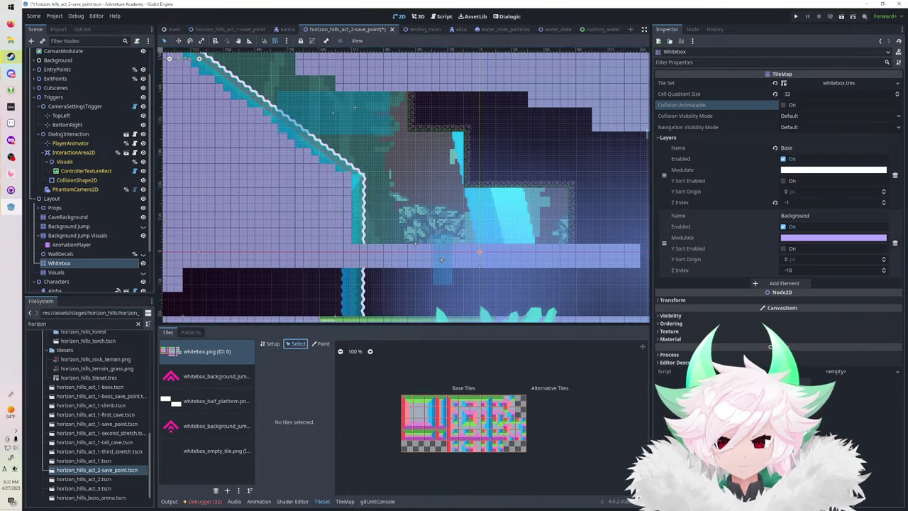
click(321, 344)
click(295, 367)
click(285, 441)
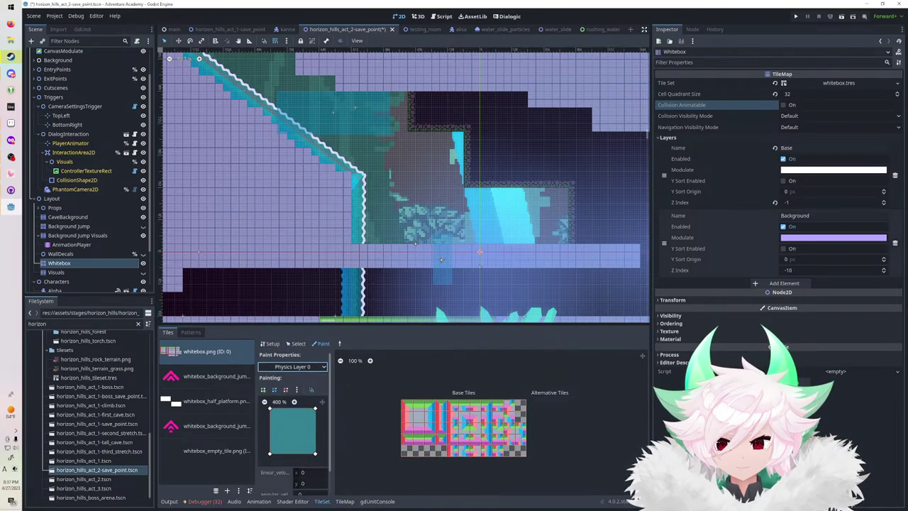
Expand the Whitebox tile set's details, check the collision layers and masks of its physics layers, and save the scene.
click(837, 83)
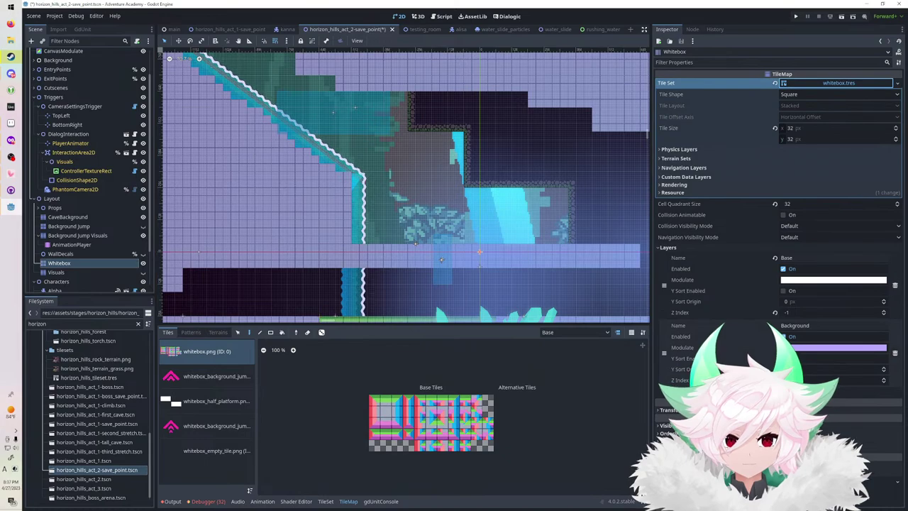
click(680, 150)
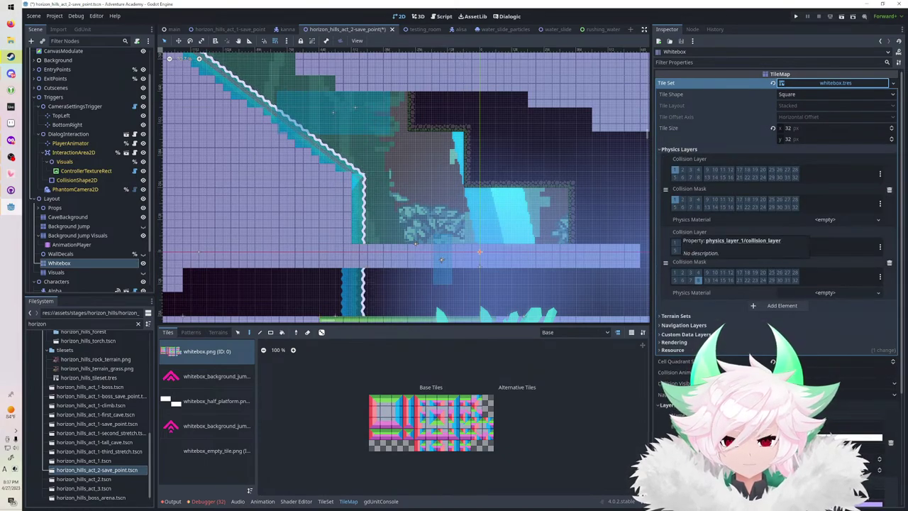
key(ctrl+s)
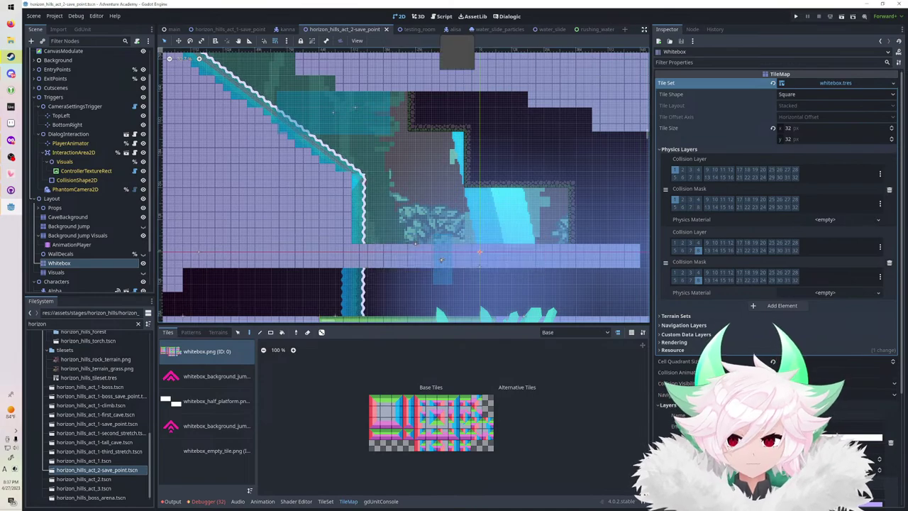
Enable collision layer 1 on the Alisa character's root node and save the alisa scene.
click(446, 29)
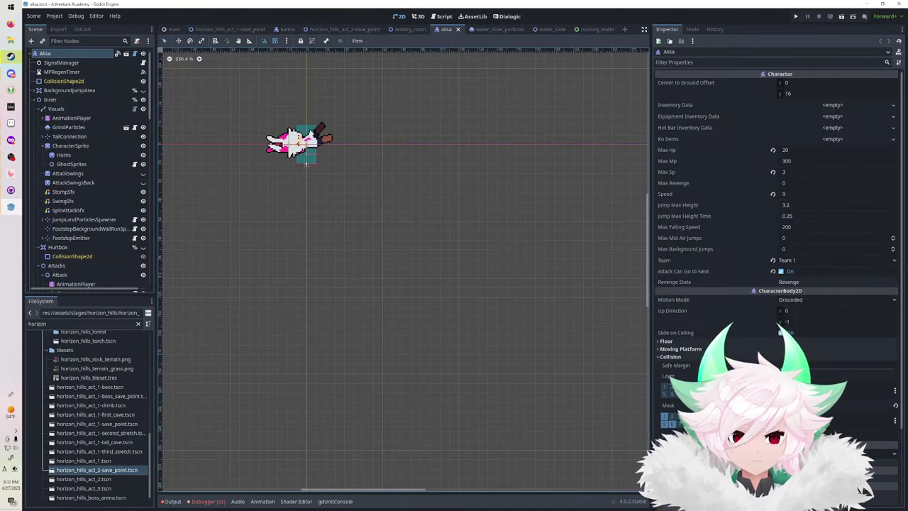
scroll(777, 213, down, 2)
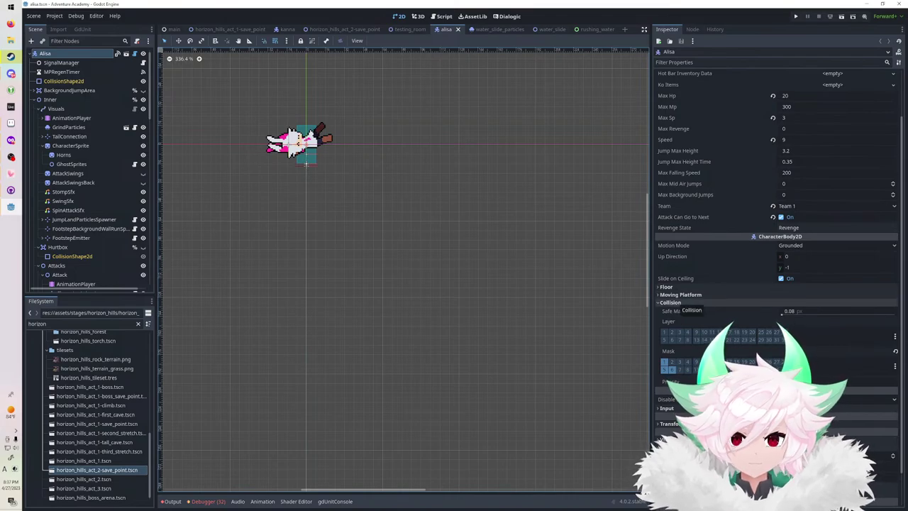
click(671, 303)
click(670, 345)
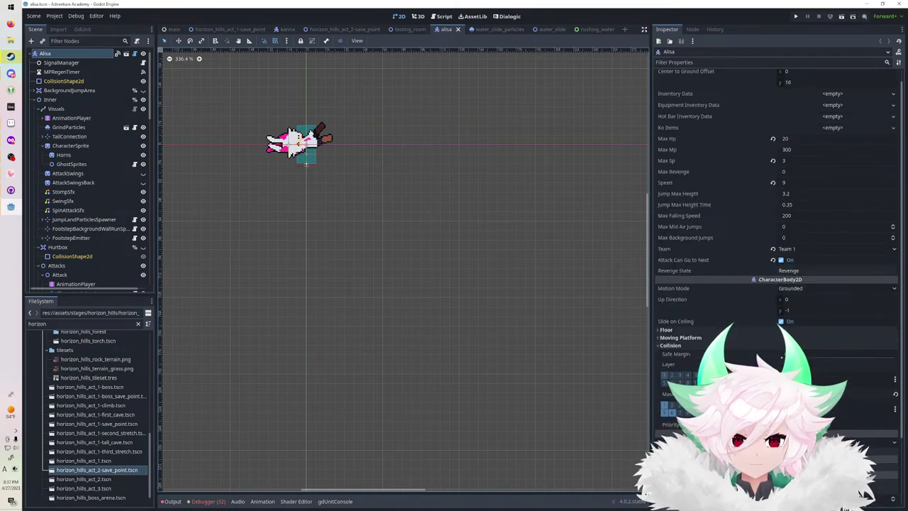
scroll(673, 343, down, 2)
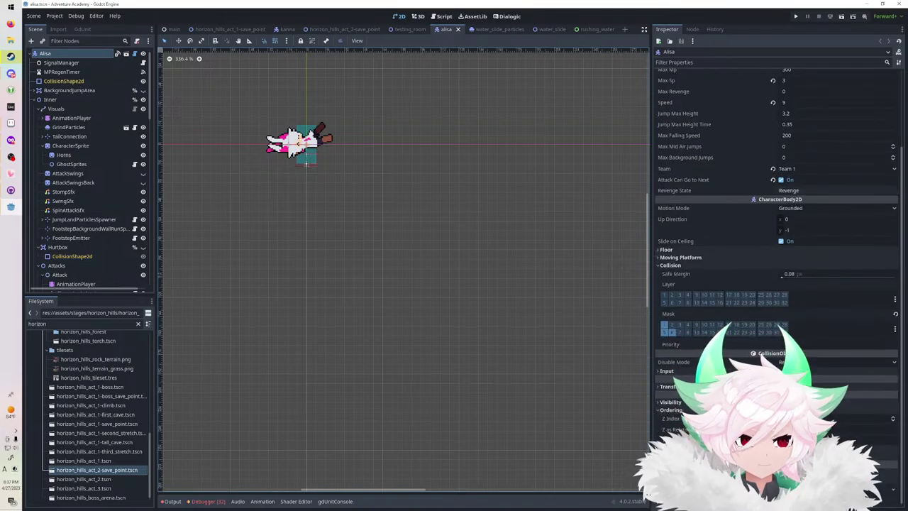
click(665, 294)
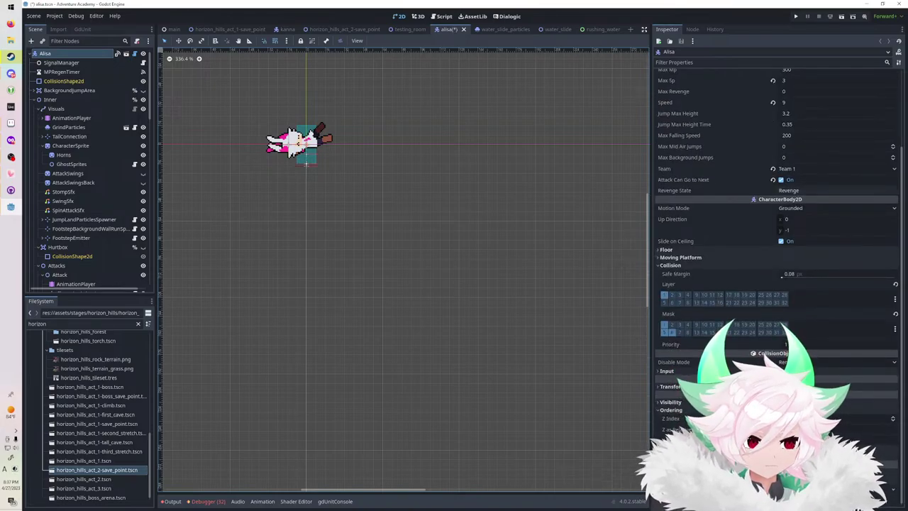
key(ctrl+s)
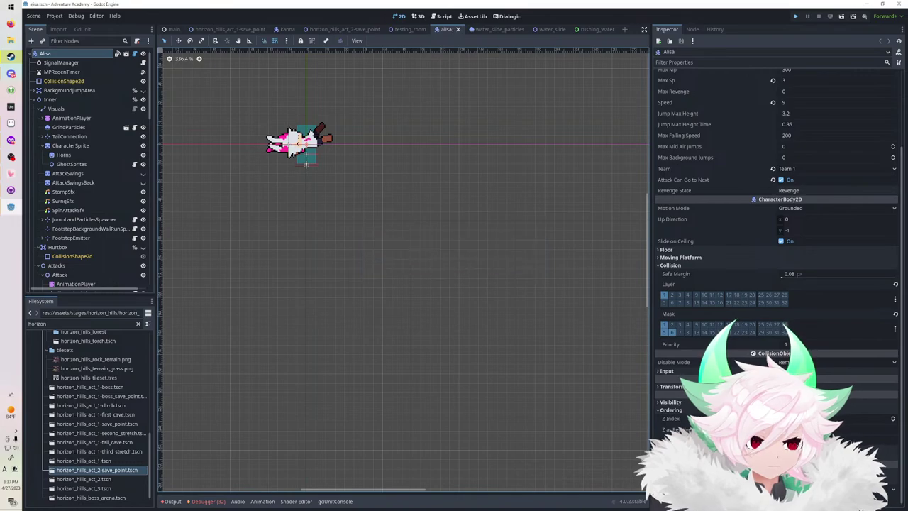
Run the game, turn off Fullscreen in its video settings, watch the character in the level, and stop the run.
key(F5)
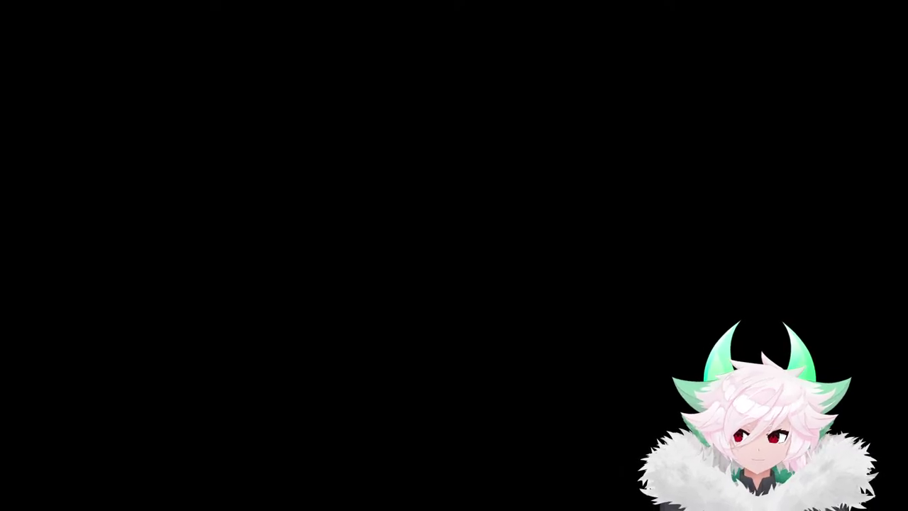
key(Escape)
key(Down)
key(Down)
key(Down)
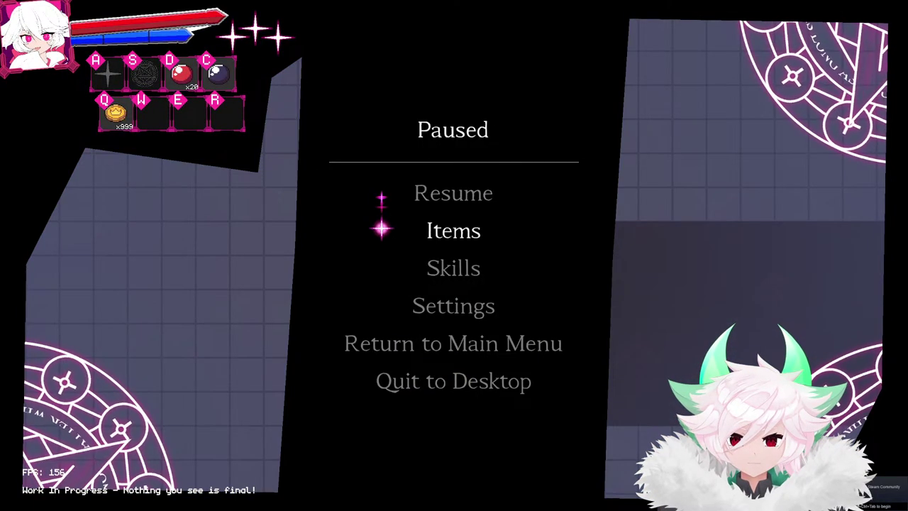
key(Return)
key(Return)
key(Down)
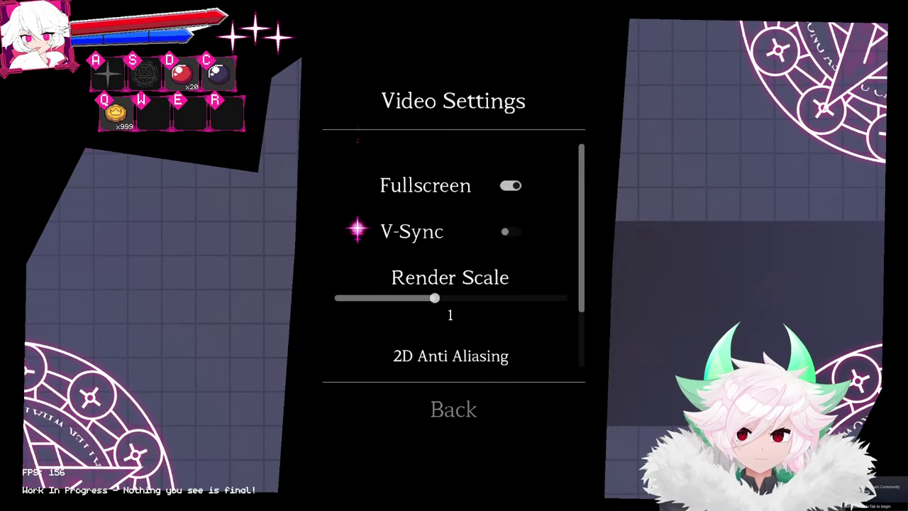
key(Up)
key(Return)
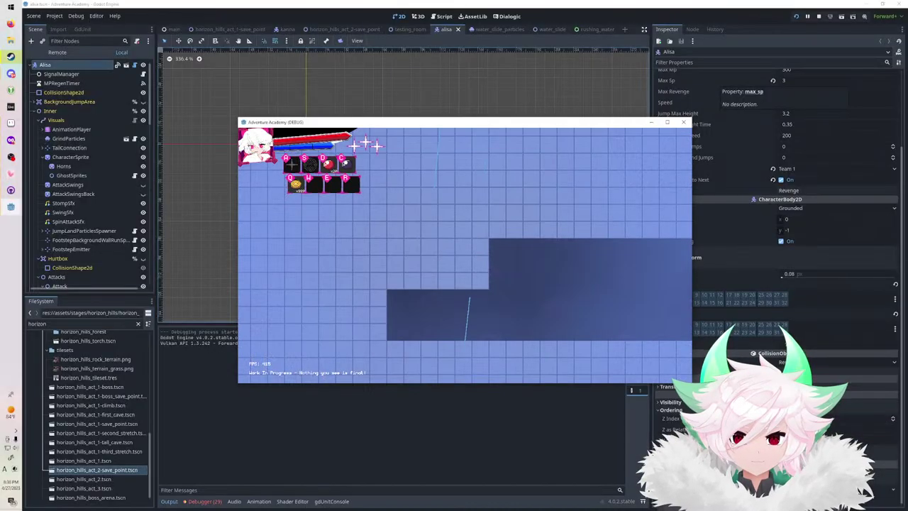
key(Escape)
key(F8)
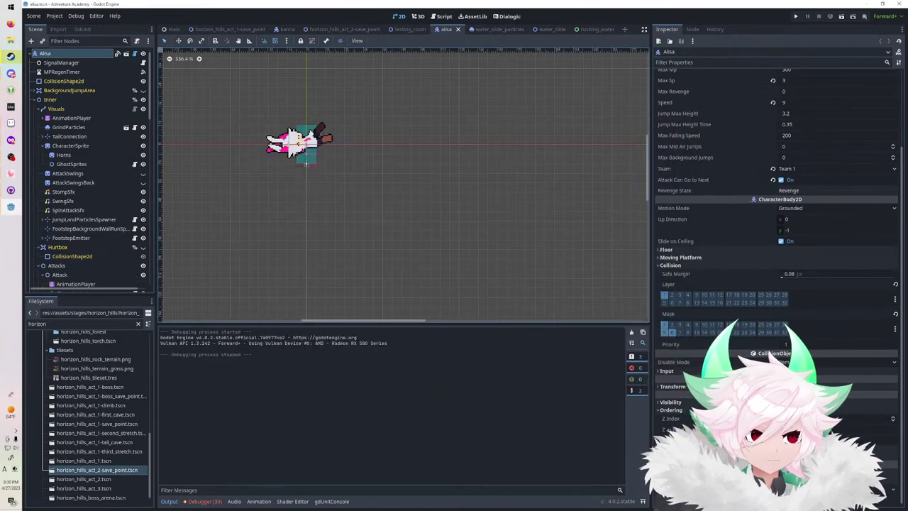
Reset the Alisa node's collision layer to its default and save the alisa scene.
click(895, 285)
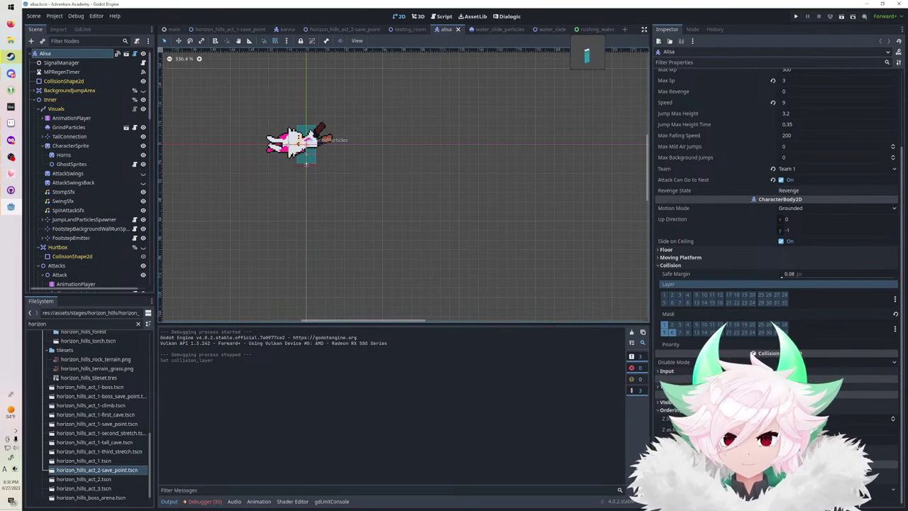
key(ctrl+Tab)
key(ctrl+Tab)
key(ctrl+Tab)
key(ctrl+Tab)
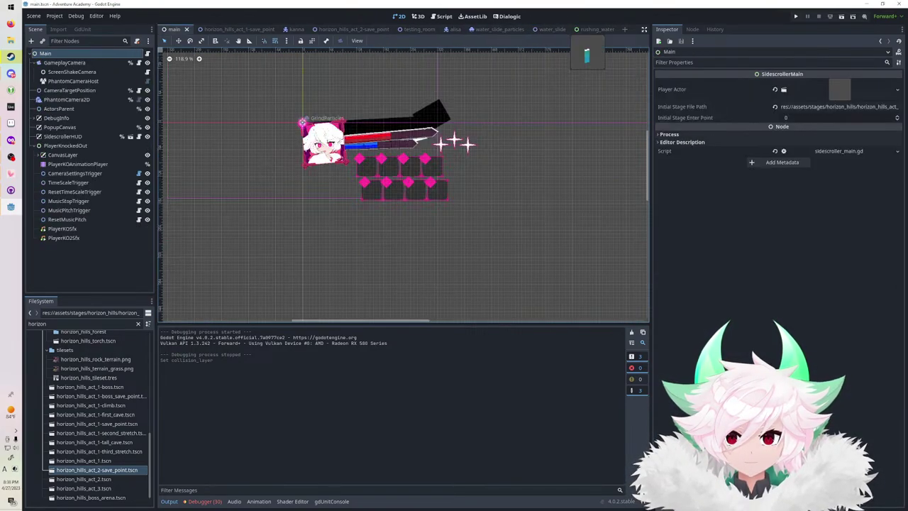
Return to the horizon_hills_act_2-save_point scene and examine its layout, the debugger errors, and the Whitebox tile map's properties.
click(345, 29)
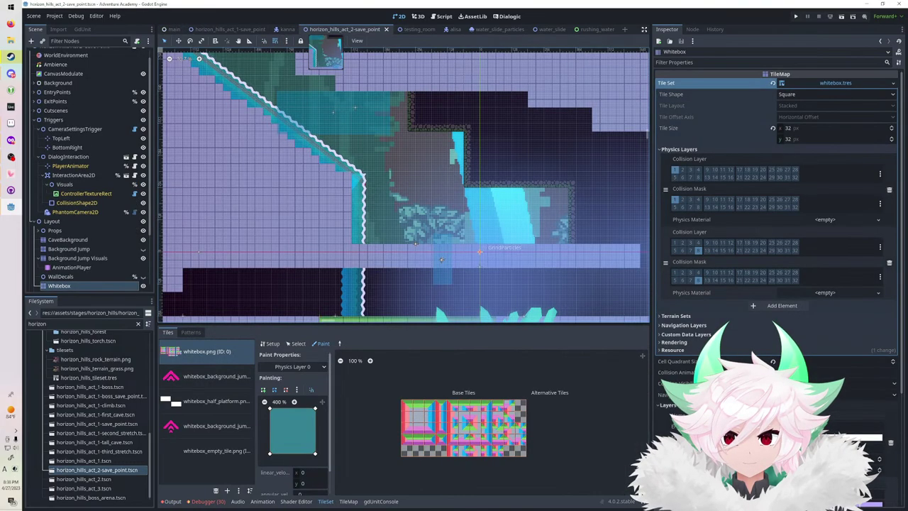
scroll(600, 172, down, 14)
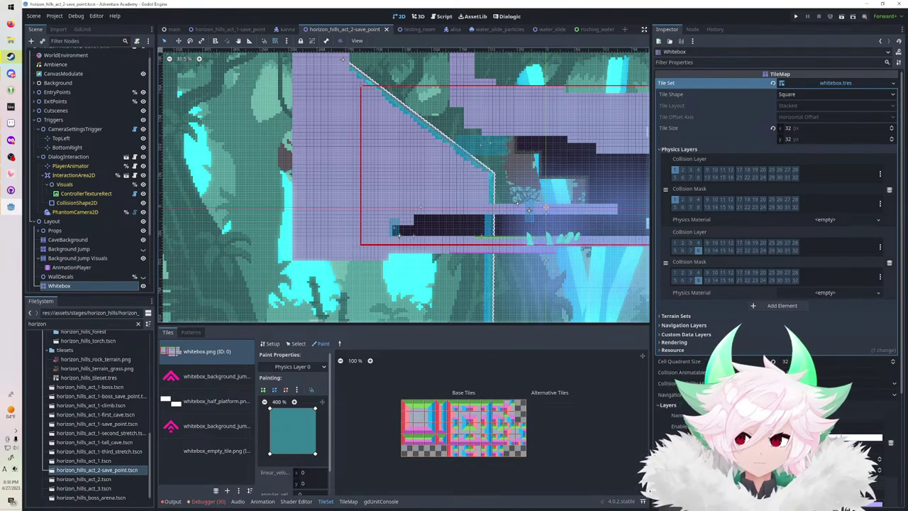
click(205, 502)
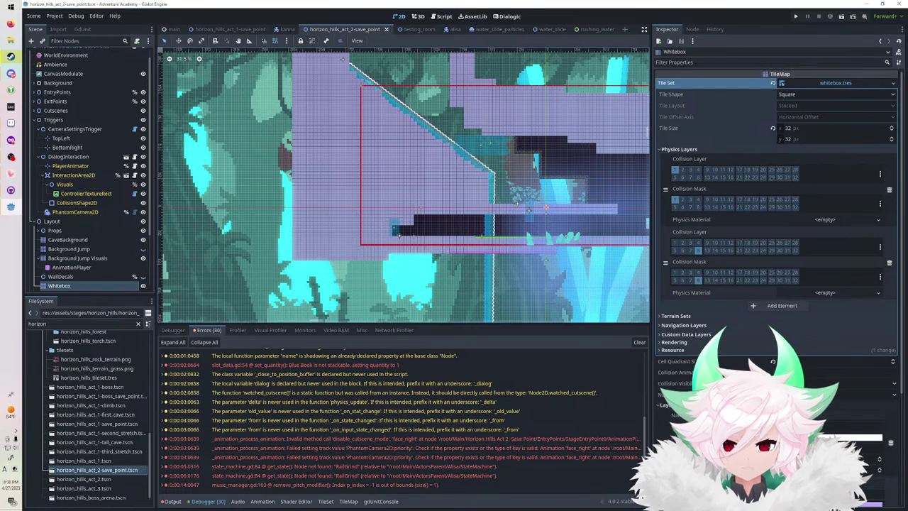
click(171, 501)
click(207, 502)
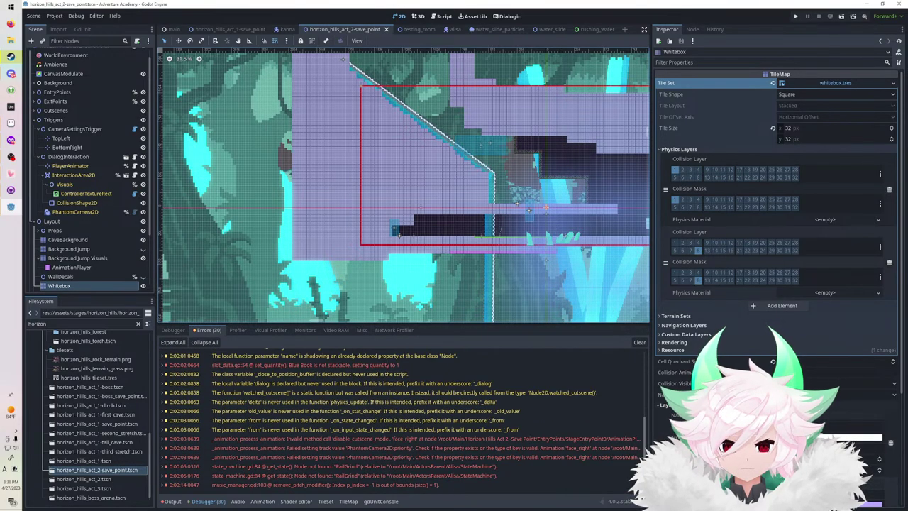
scroll(776, 213, down, 5)
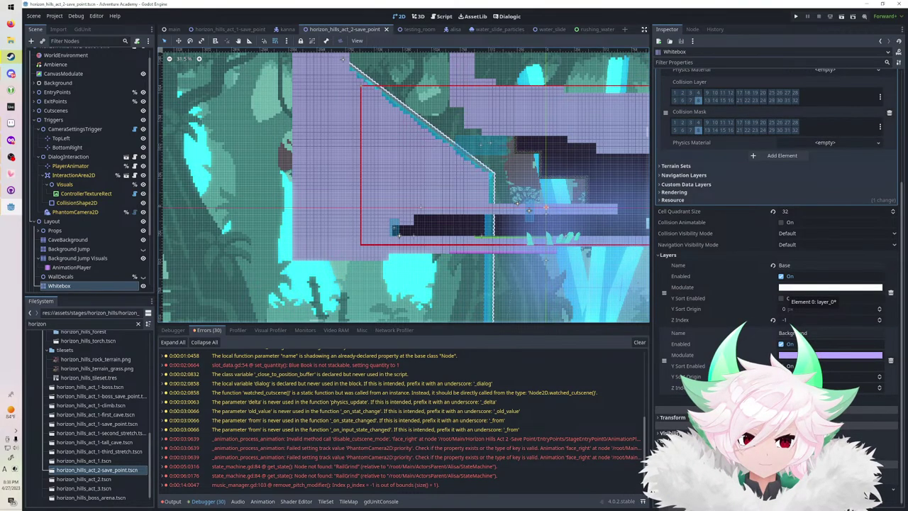
scroll(788, 295, up, 5)
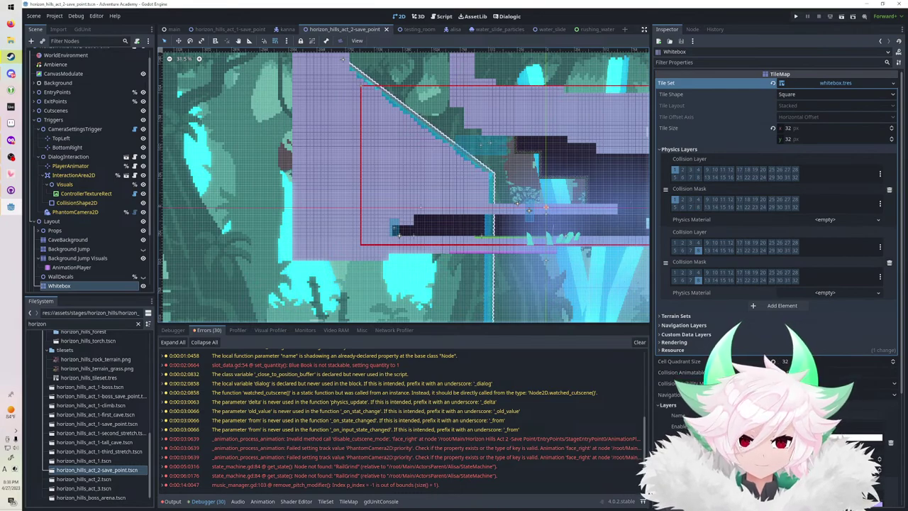
Collapse the tile set's details and compare the Physics Layer 0 and Physics Layer 1 paint properties of whitebox.png.
click(816, 83)
click(816, 83)
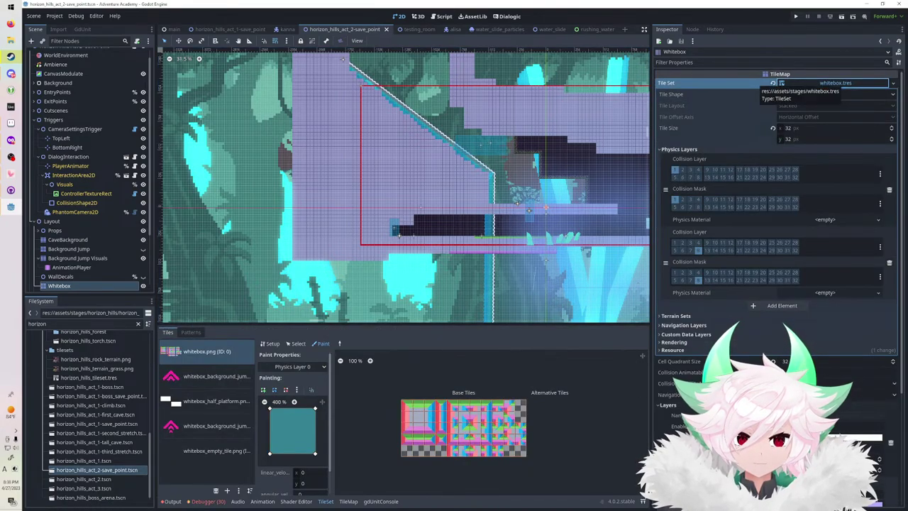
click(781, 84)
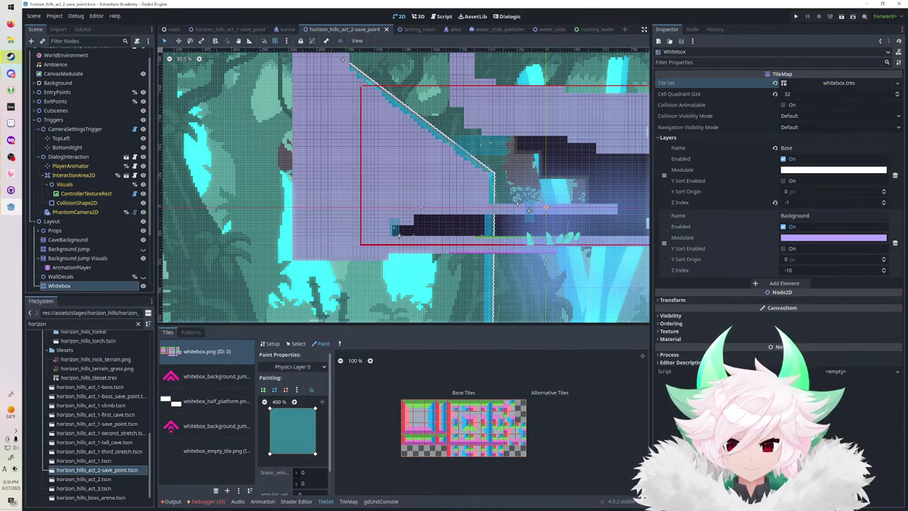
click(292, 366)
click(288, 450)
click(292, 367)
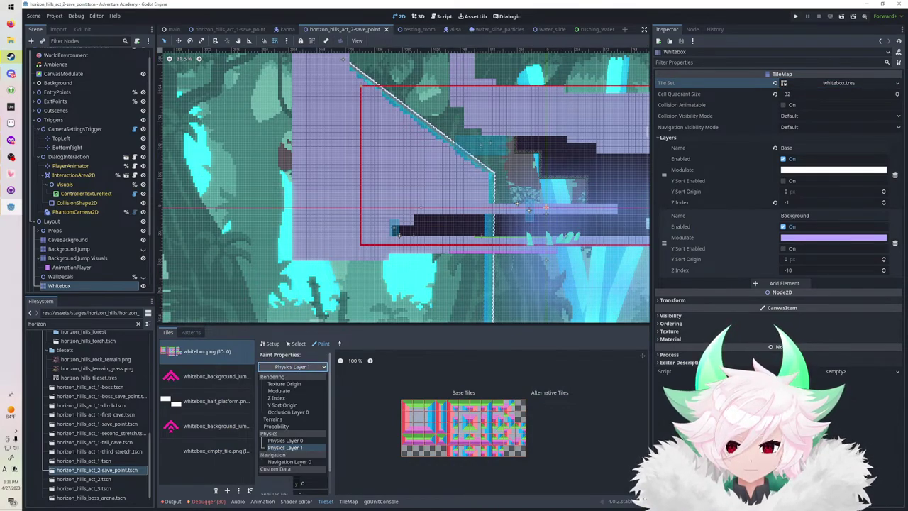
click(287, 441)
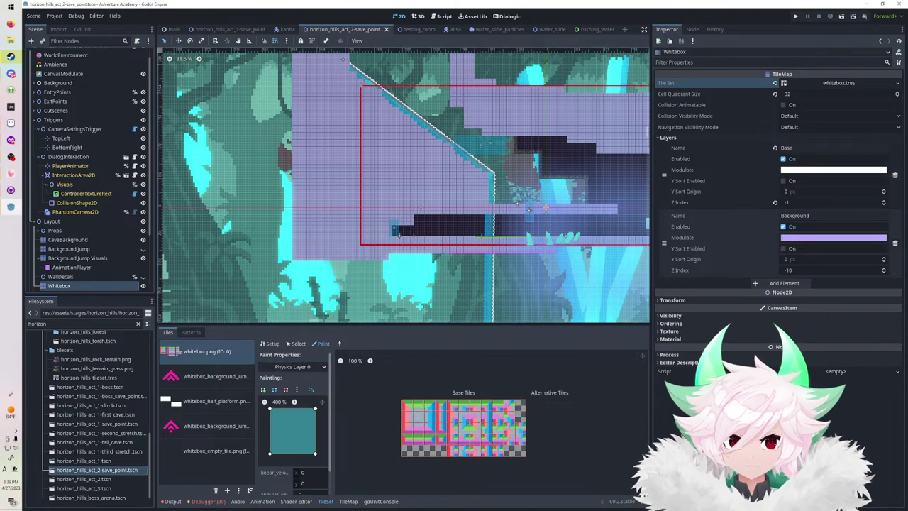
click(786, 84)
click(786, 84)
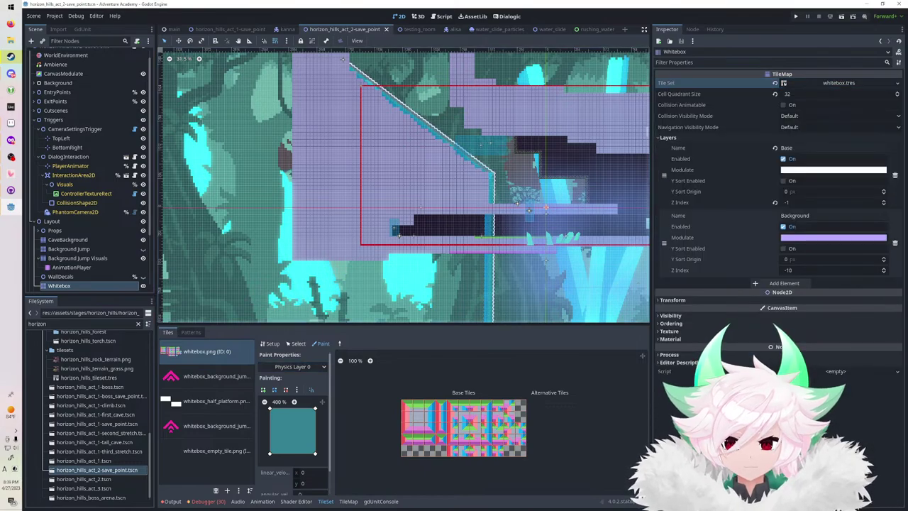
click(297, 344)
click(321, 344)
click(292, 366)
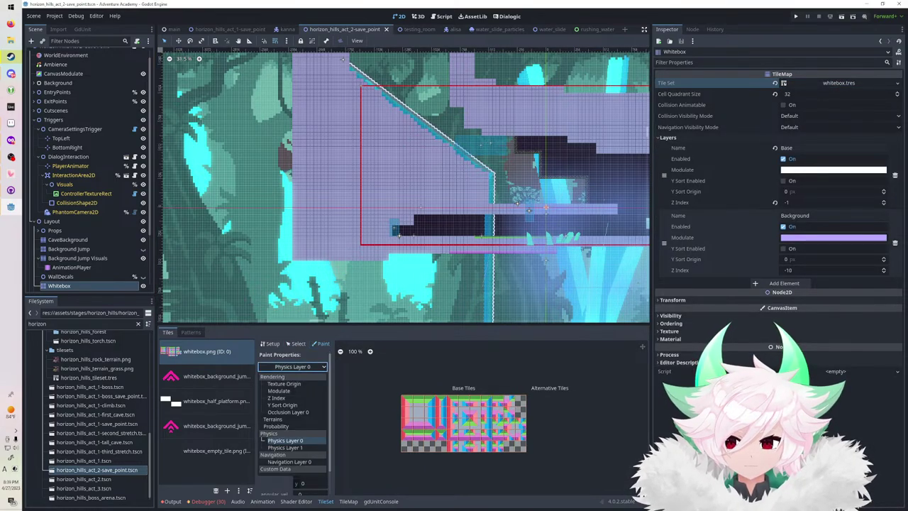
click(285, 447)
click(293, 367)
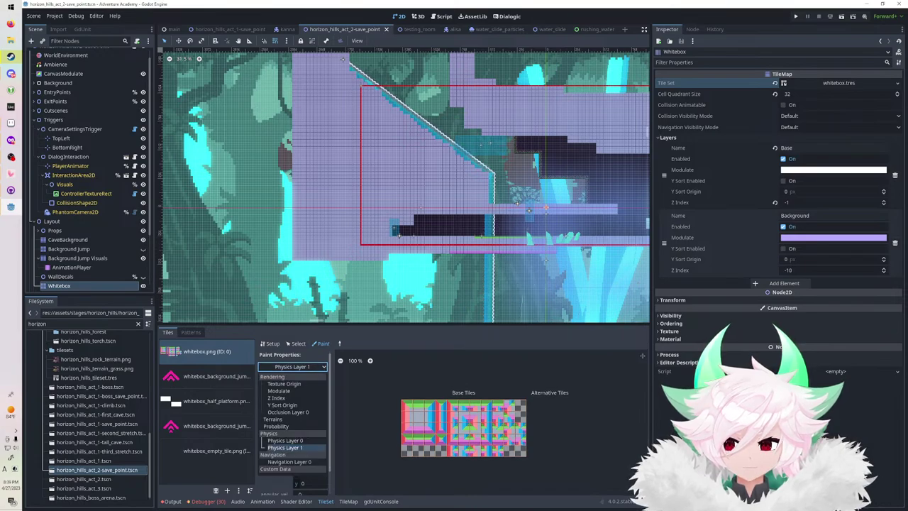
Paint the full-tile collision polygon for Physics Layer 0 onto the base tiles of whitebox.png.
click(286, 441)
mouse_move(407, 405)
mouse_down()
mouse_move(498, 406)
mouse_move(504, 416)
mouse_move(407, 427)
mouse_move(502, 427)
mouse_move(481, 439)
mouse_move(408, 440)
mouse_up()
mouse_move(461, 451)
mouse_down()
mouse_move(453, 450)
mouse_move(498, 451)
mouse_up()
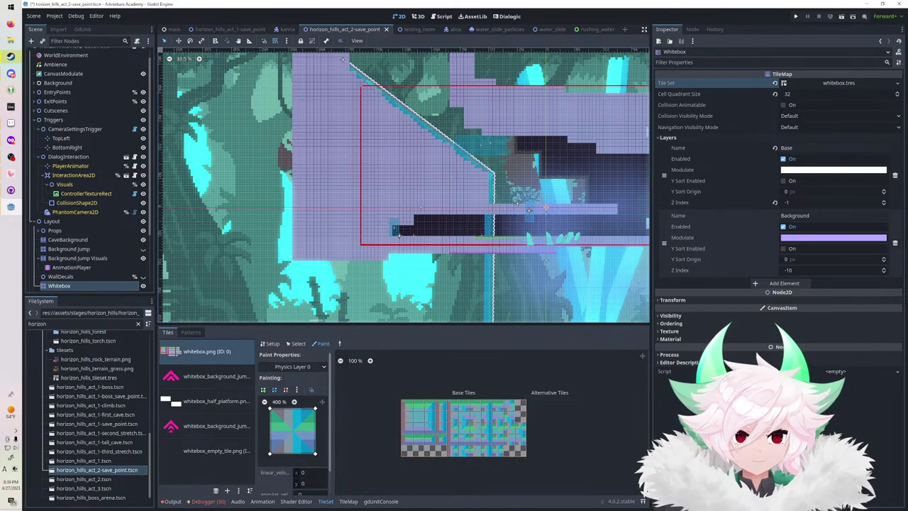
Save the scene and run the game to test the character's collision with the ground, ending the run after the test.
key(ctrl+s)
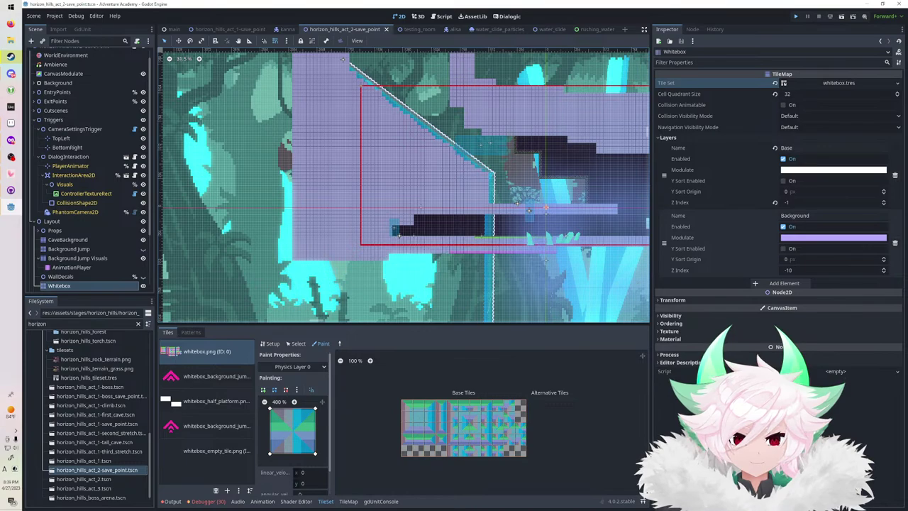
key(F5)
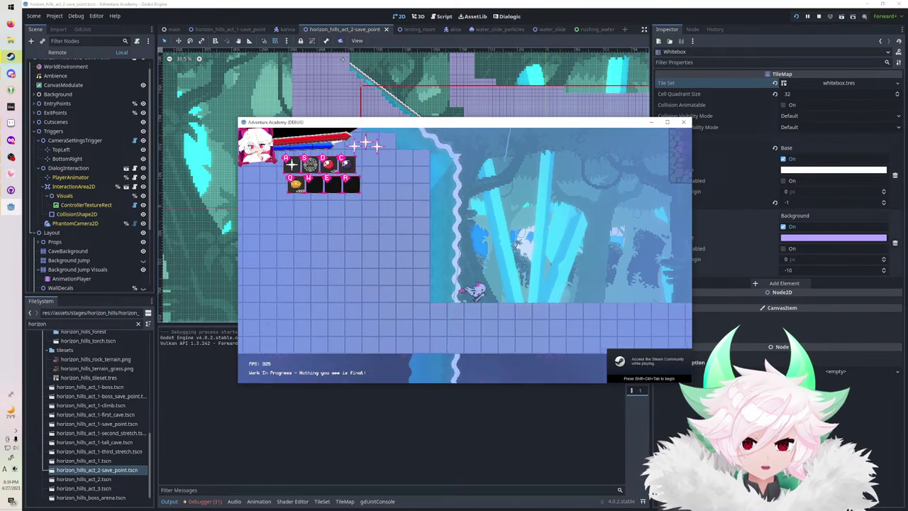
key(F8)
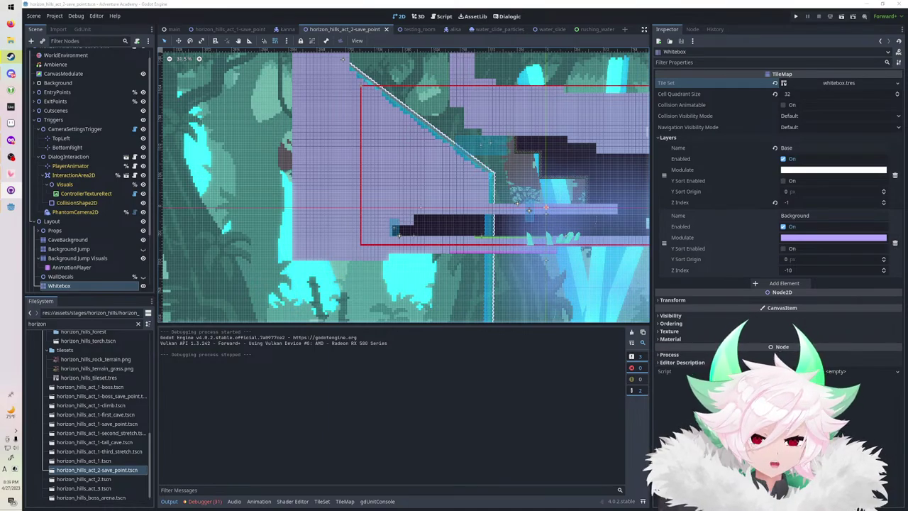
Switch whitebox.tres painting to Physics Layer 1 and check the second physics layer's named collision layers, with the first background jump tile source open.
click(783, 83)
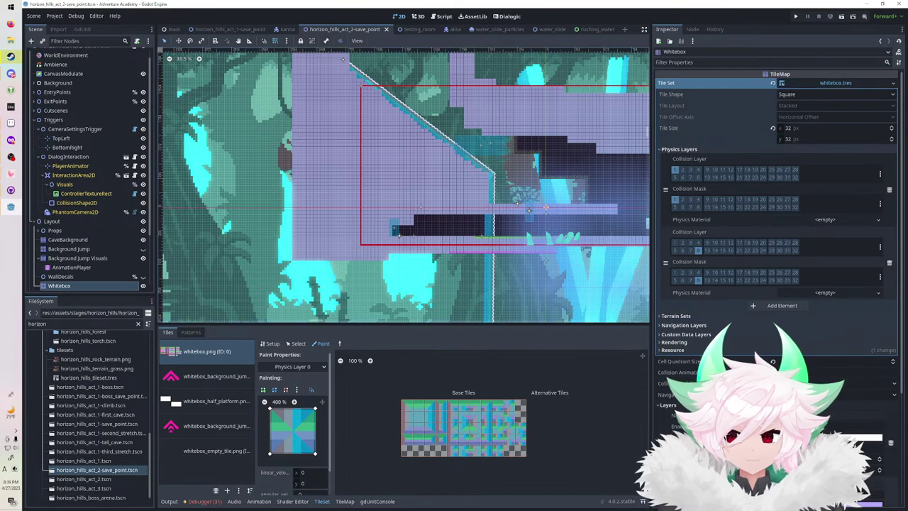
click(216, 402)
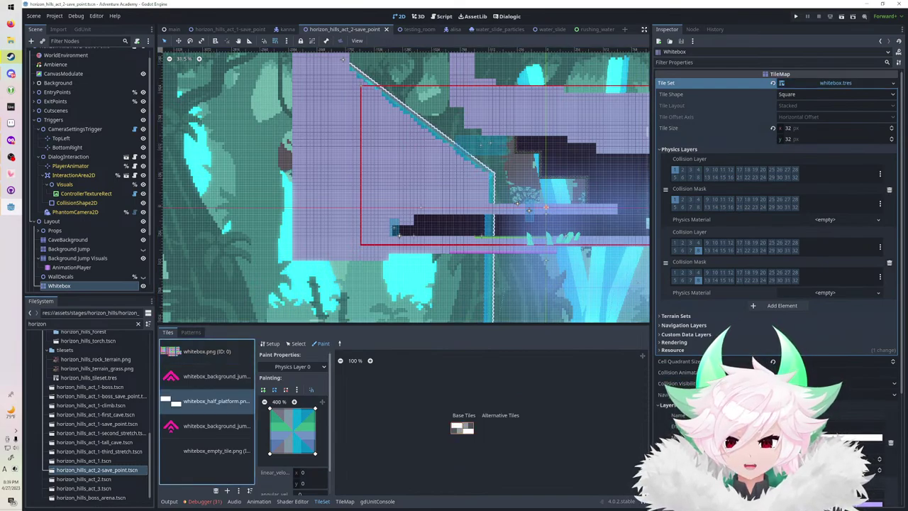
click(292, 367)
click(290, 449)
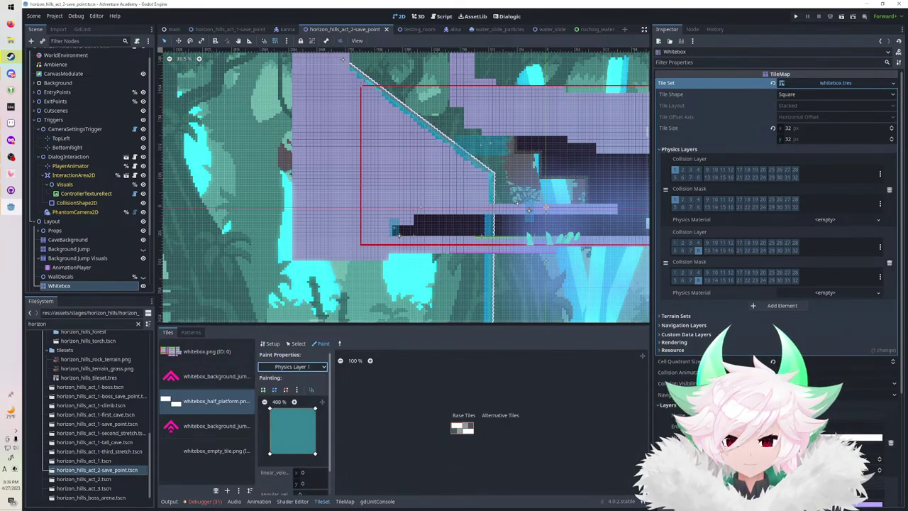
scroll(425, 433, up, 9)
click(216, 376)
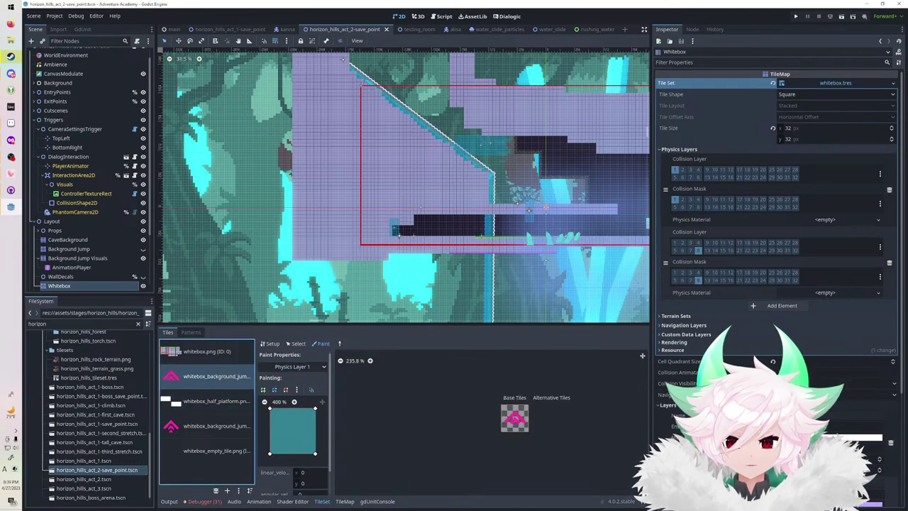
scroll(414, 406, down, 4)
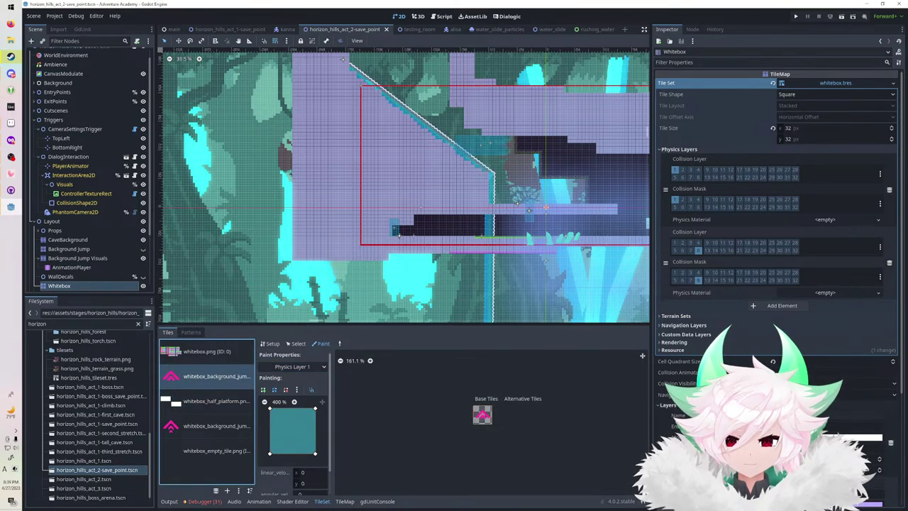
scroll(497, 419, up, 1)
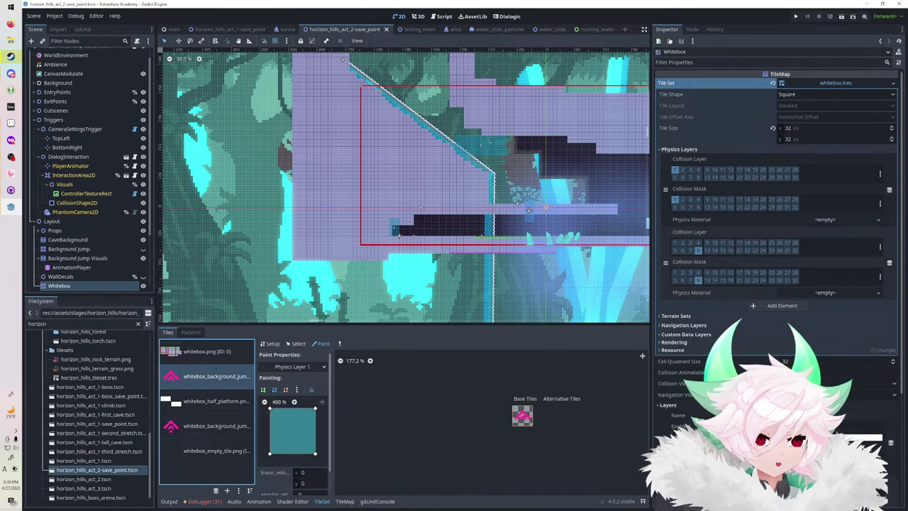
click(880, 247)
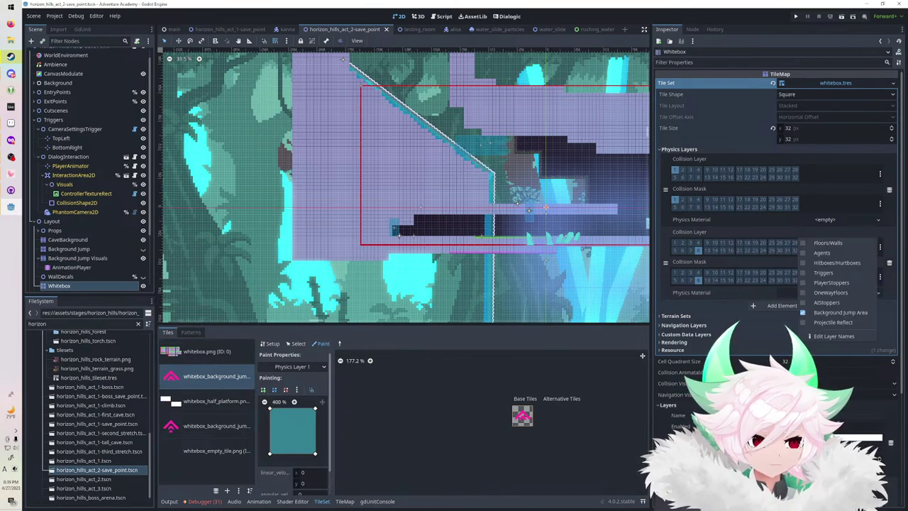
key(Escape)
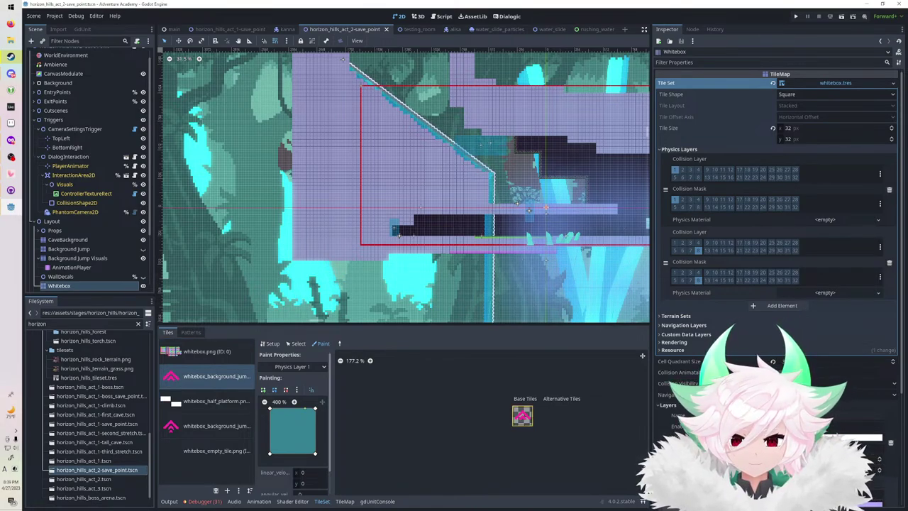
Paint the full-tile Physics Layer 1 collision polygon onto the tiles of both background jump sources.
click(523, 416)
click(216, 425)
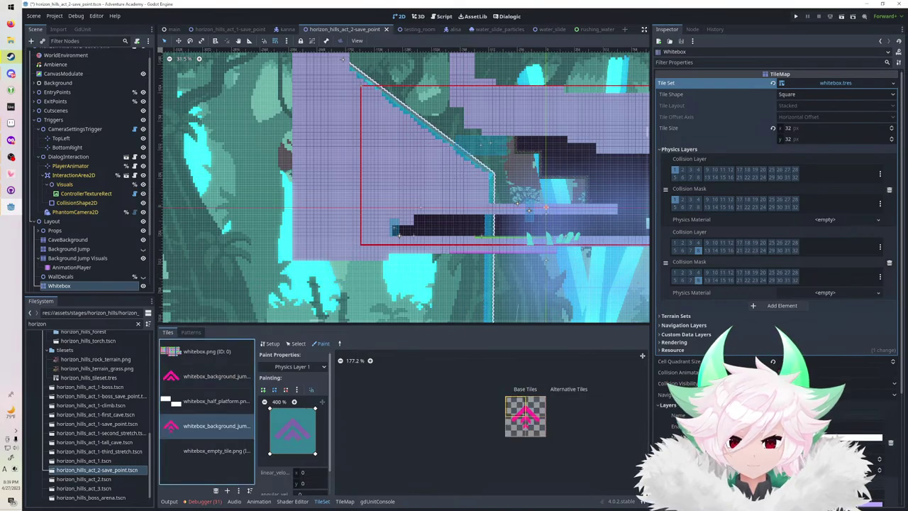
mouse_move(518, 409)
mouse_down()
mouse_move(532, 424)
mouse_move(533, 411)
mouse_move(521, 424)
mouse_up()
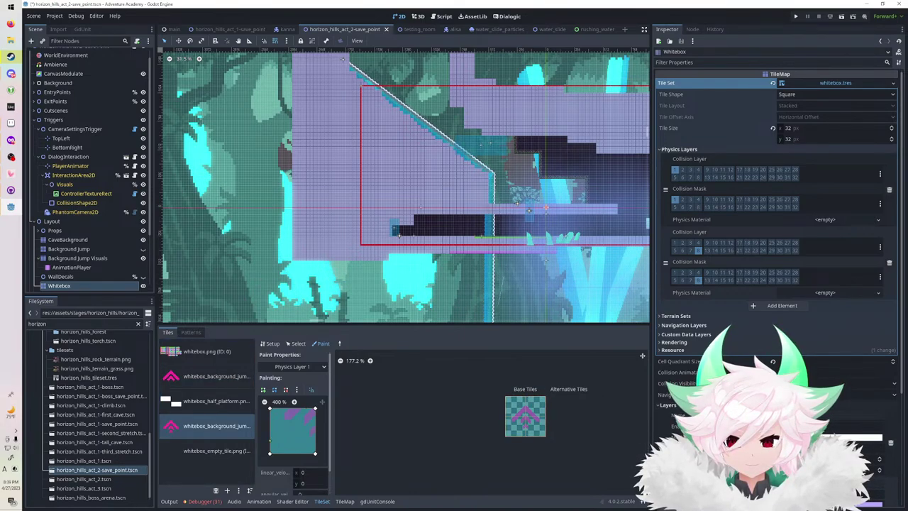
Paint the full-tile Physics Layer 0 collision polygon onto the first base tile of the whitebox half-platform source.
click(216, 451)
click(216, 402)
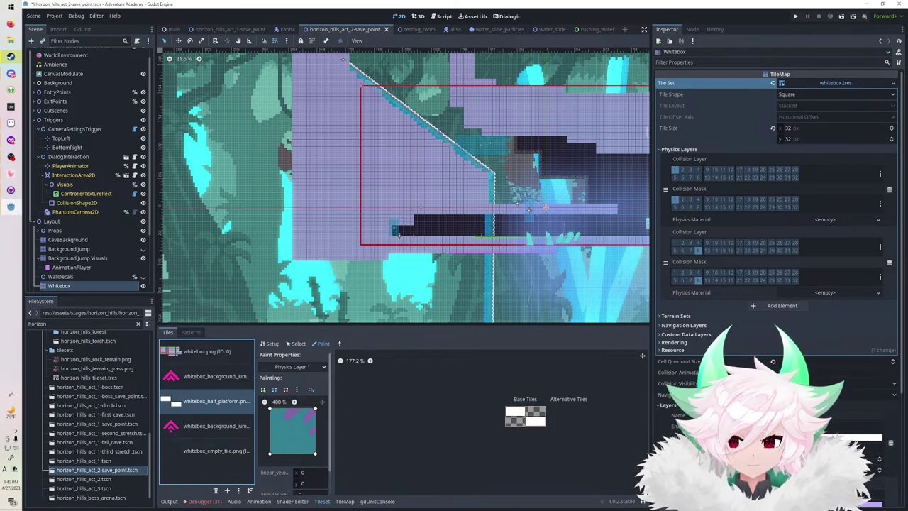
click(292, 367)
click(285, 441)
scroll(526, 417, up, 6)
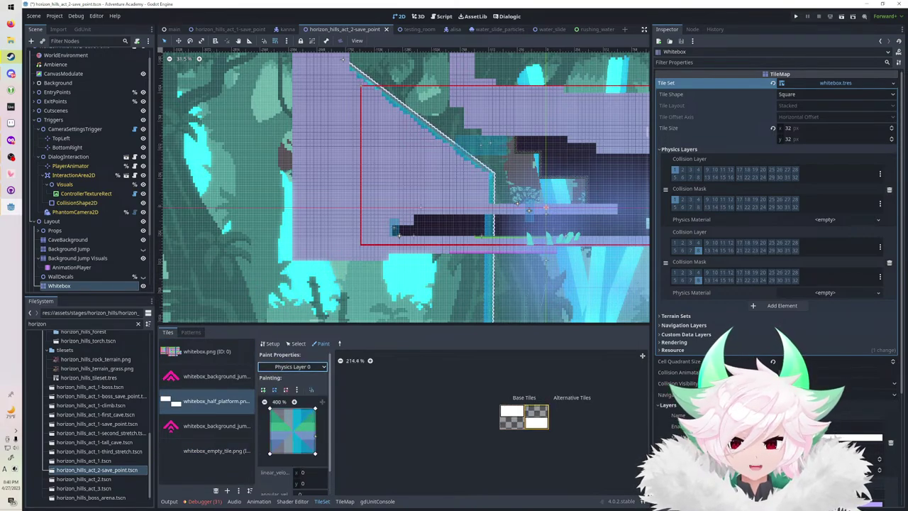
middle_drag(526, 418, 385, 396)
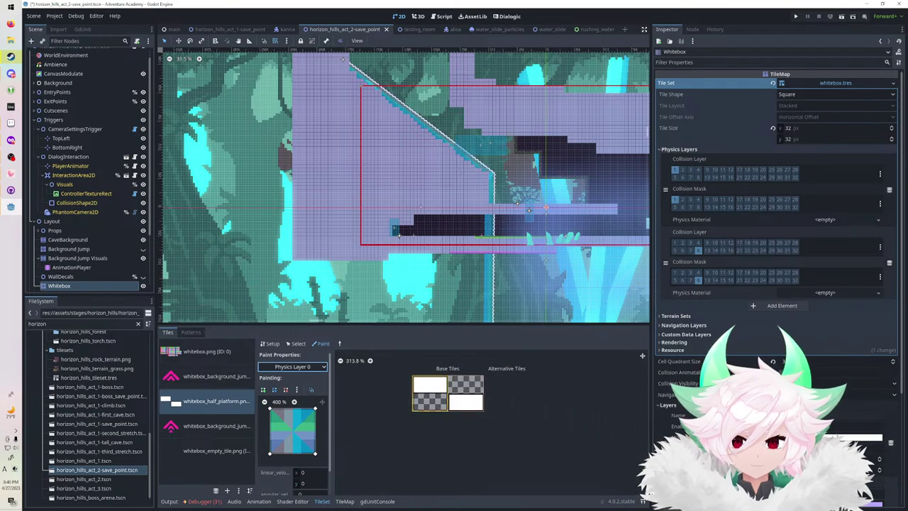
click(430, 394)
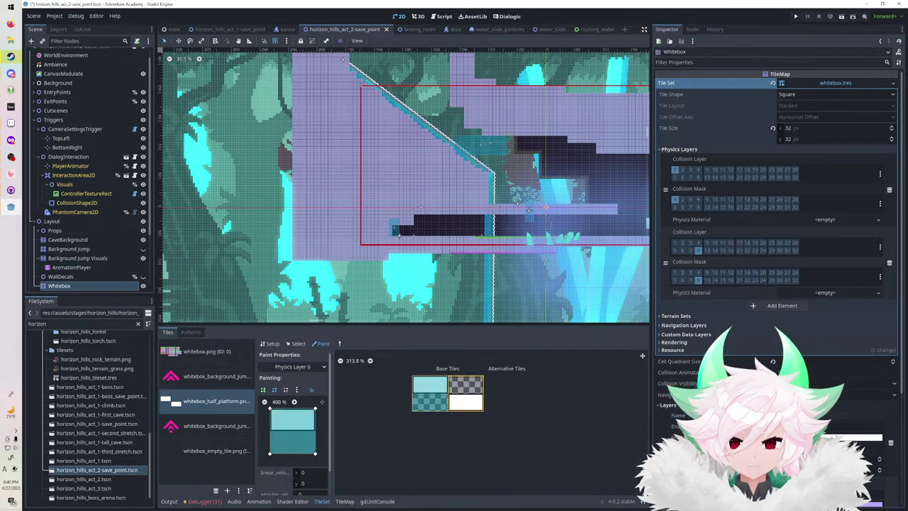
Reshape the collision polygon to cover only the tile's upper half and paint it onto the second half-platform tile.
drag(315, 454, 315, 432)
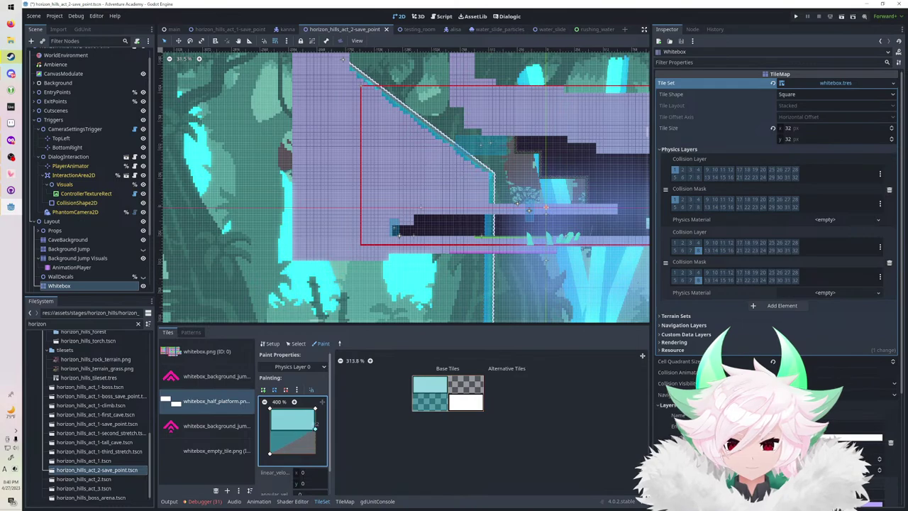
drag(270, 452, 270, 431)
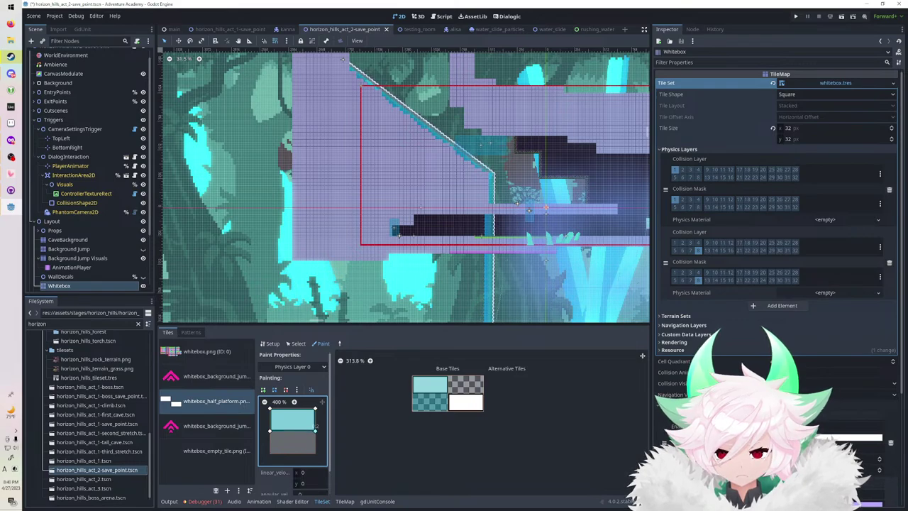
click(466, 393)
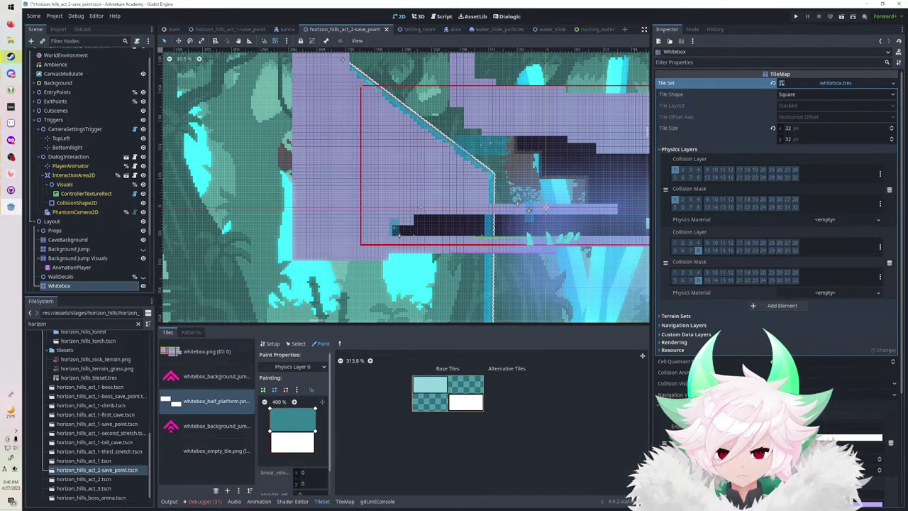
Reshape the Physics Layer 0 collision polygon to cover only the tile's lower half, and save the scene.
drag(269, 431, 269, 454)
drag(315, 431, 315, 453)
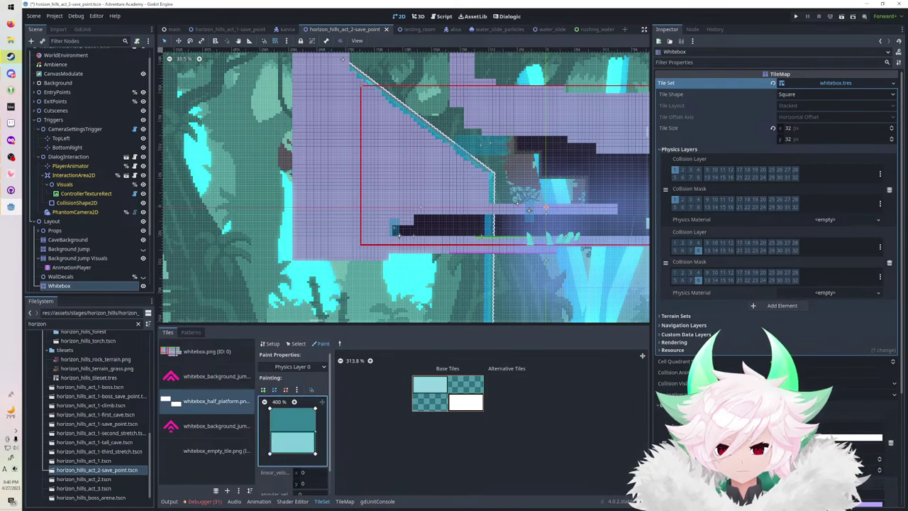
drag(315, 408, 315, 431)
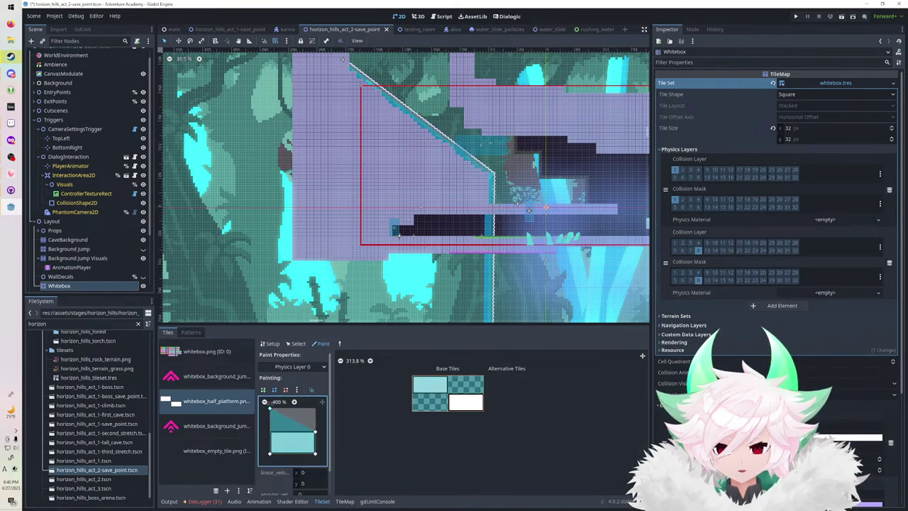
drag(270, 408, 269, 431)
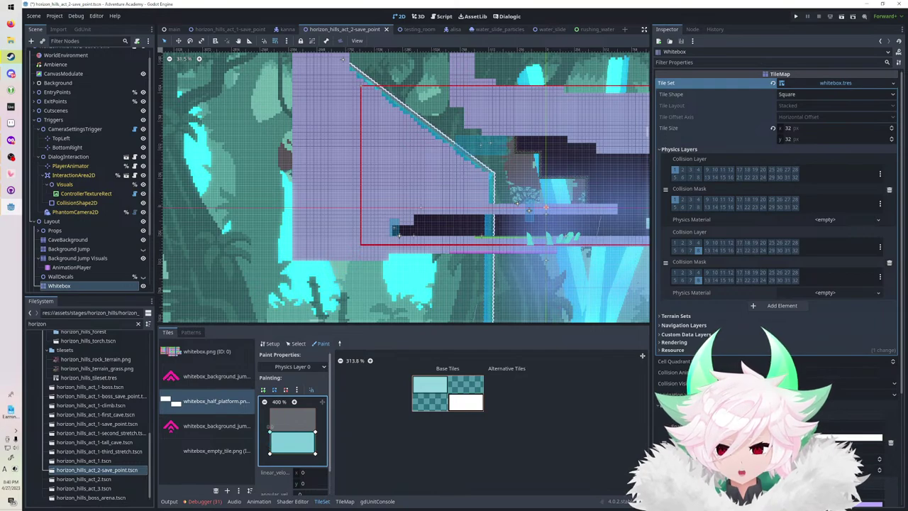
drag(315, 432, 315, 430)
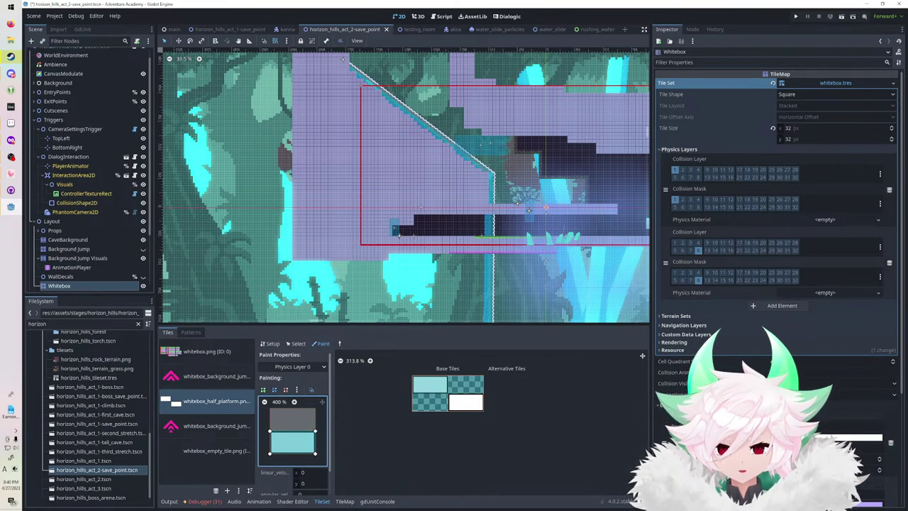
key(ctrl+s)
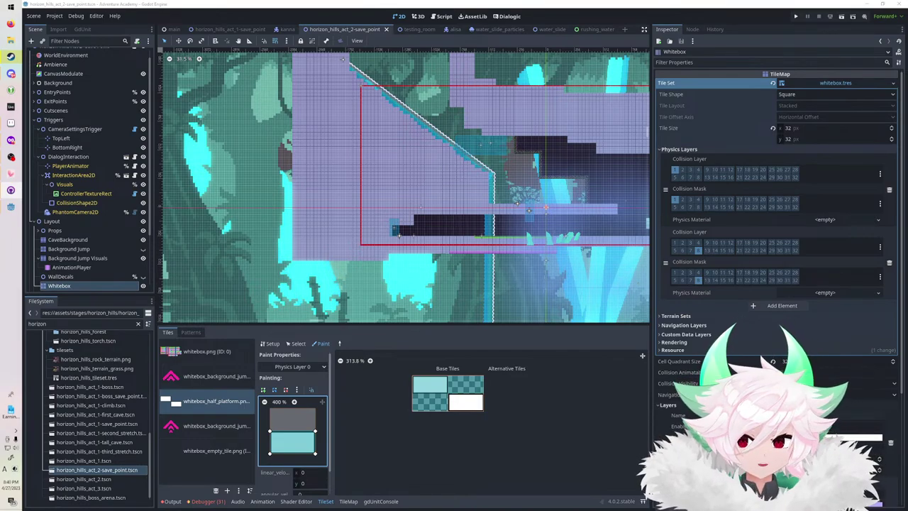
Reload the save point scene, select the Whitebox tile map, and review the Physics Layer 0 collisions of each tile source.
key(Return)
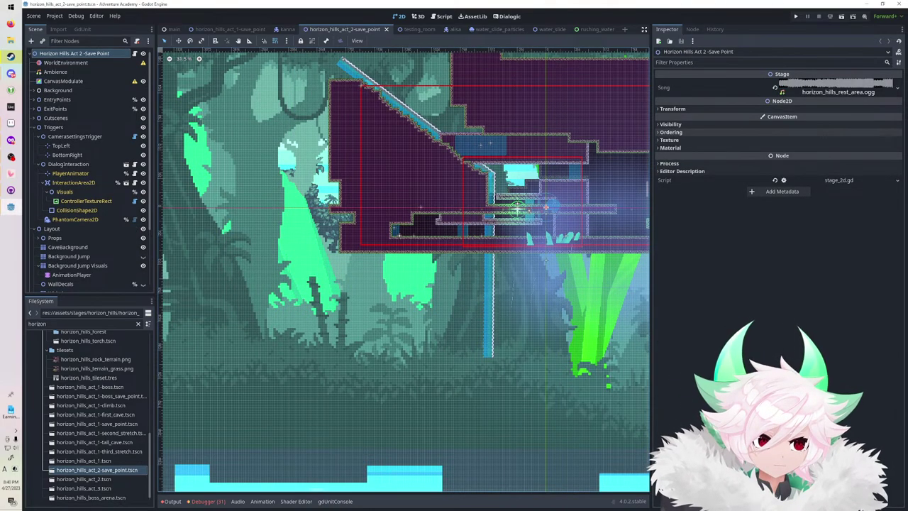
scroll(89, 171, down, 1)
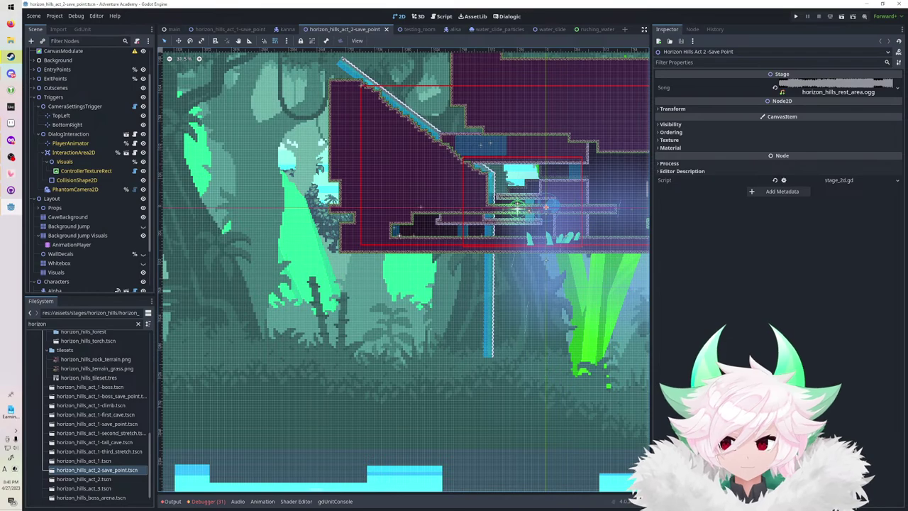
click(59, 263)
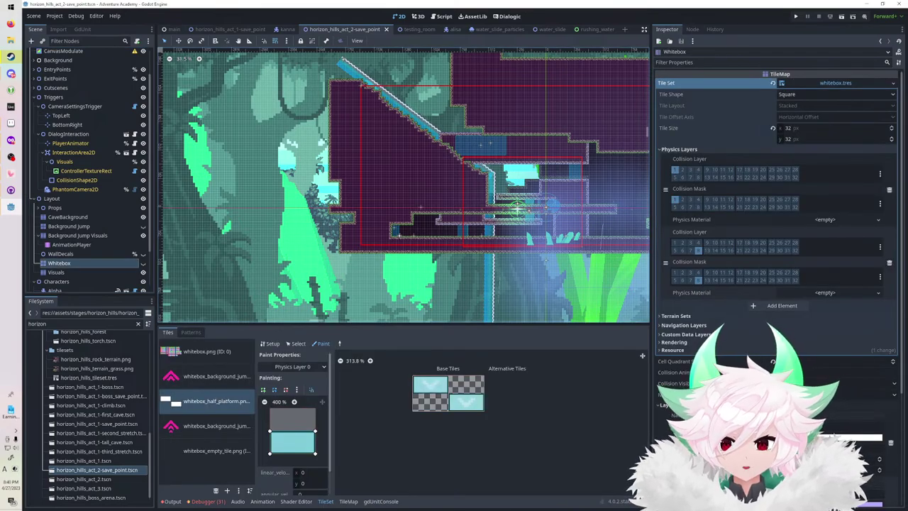
click(216, 377)
click(207, 352)
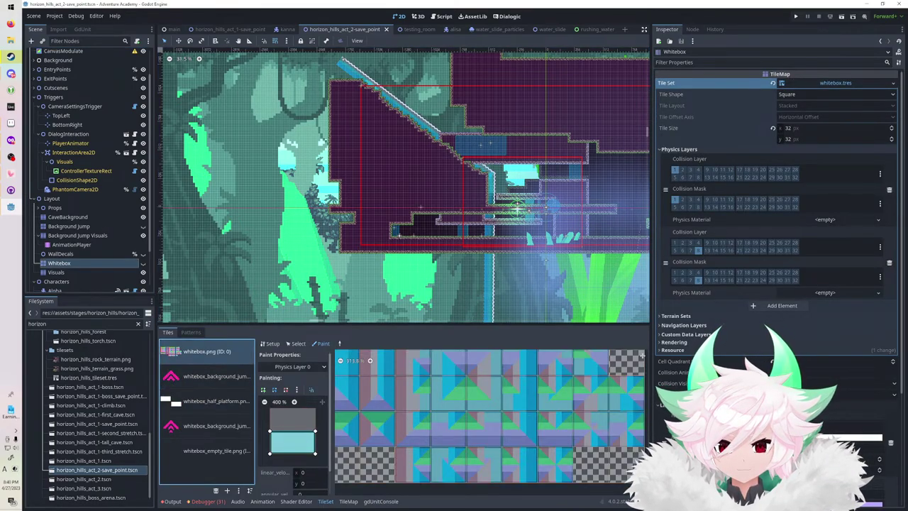
click(216, 377)
click(216, 426)
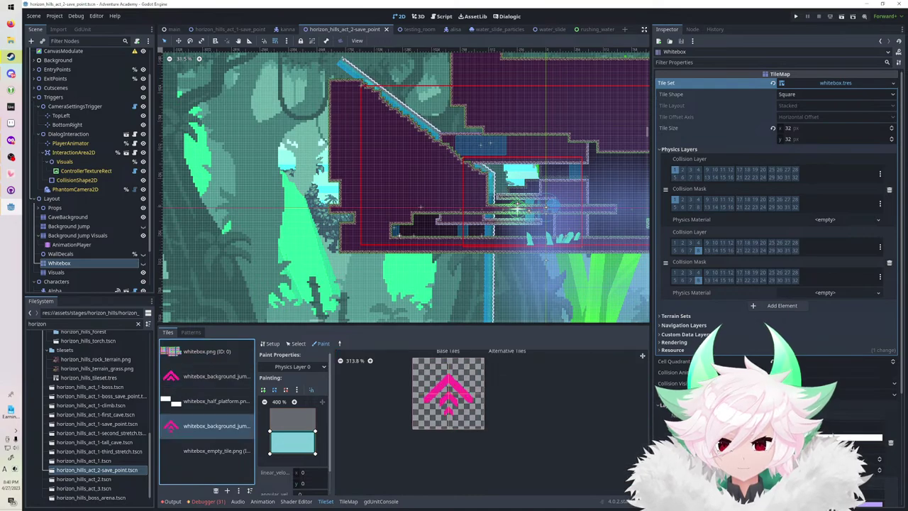
click(216, 451)
click(216, 426)
click(215, 401)
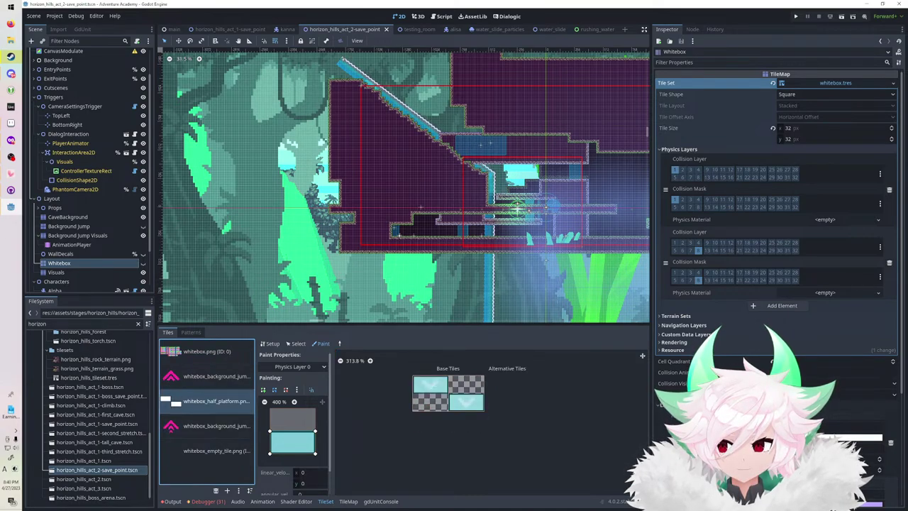
click(215, 377)
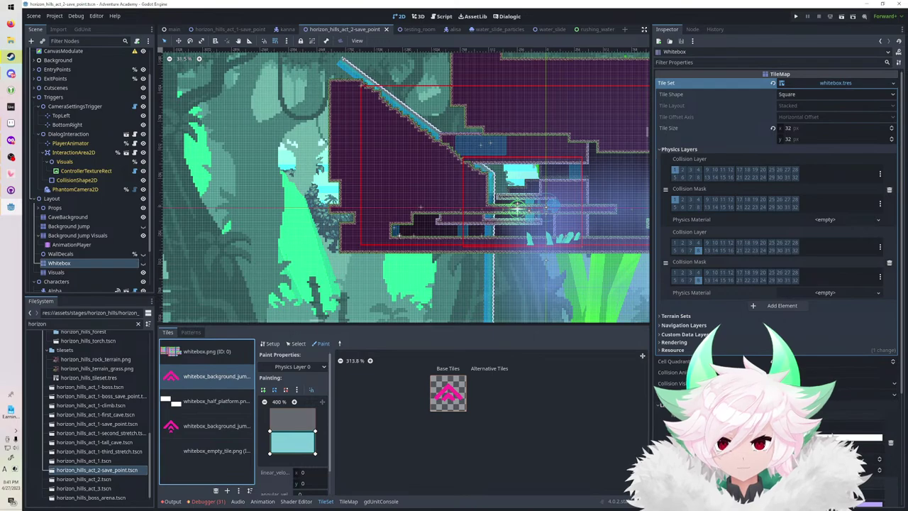
Select the Background Jump tile map and examine its whitebox.tres tile set and the level layout around the save point.
click(69, 227)
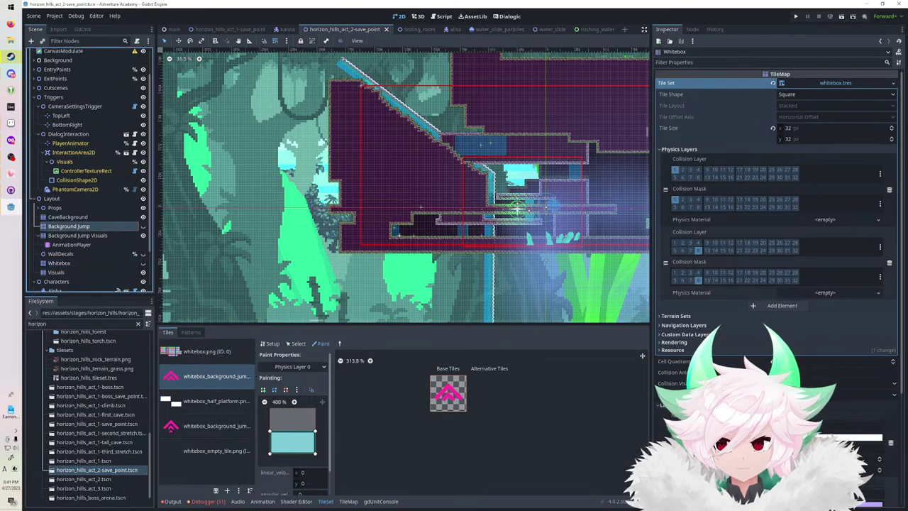
click(781, 83)
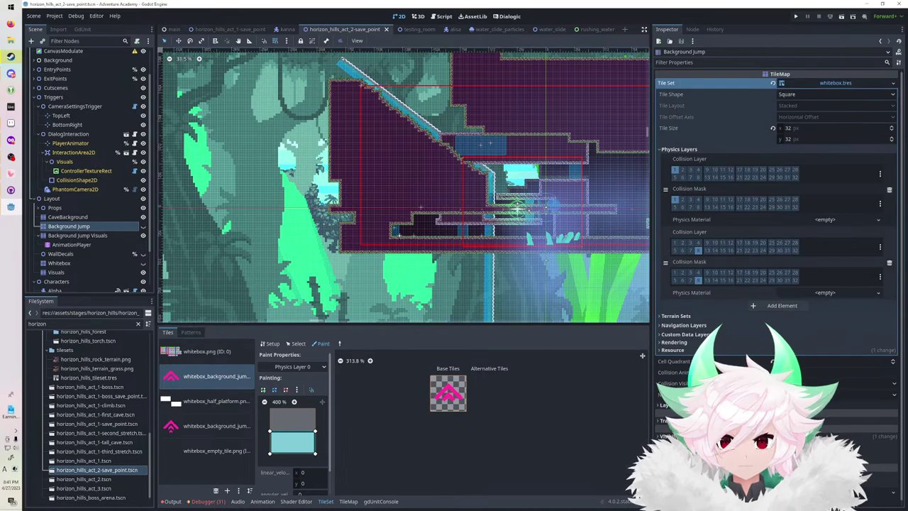
middle_drag(490, 170, 364, 200)
scroll(364, 201, up, 1)
scroll(448, 178, up, 7)
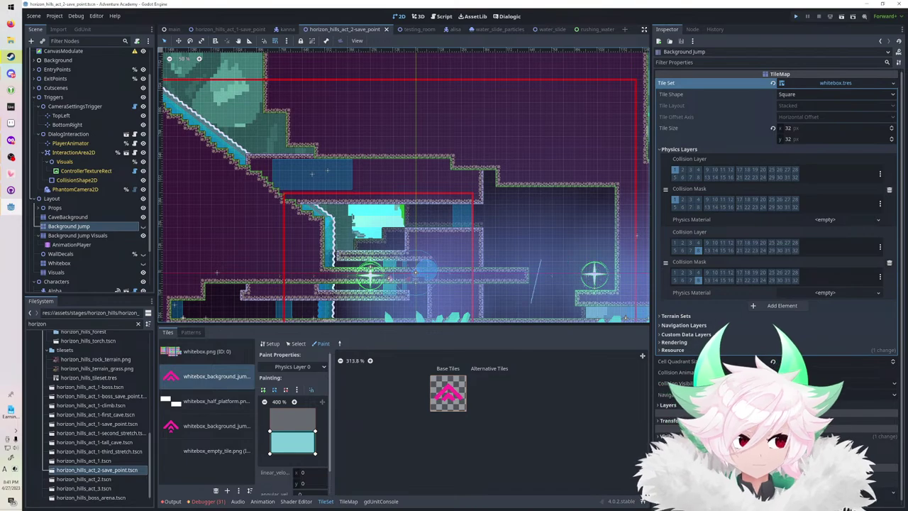
Run the game to test the save point level's collisions, and stop the run after the test.
key(F5)
key(F5)
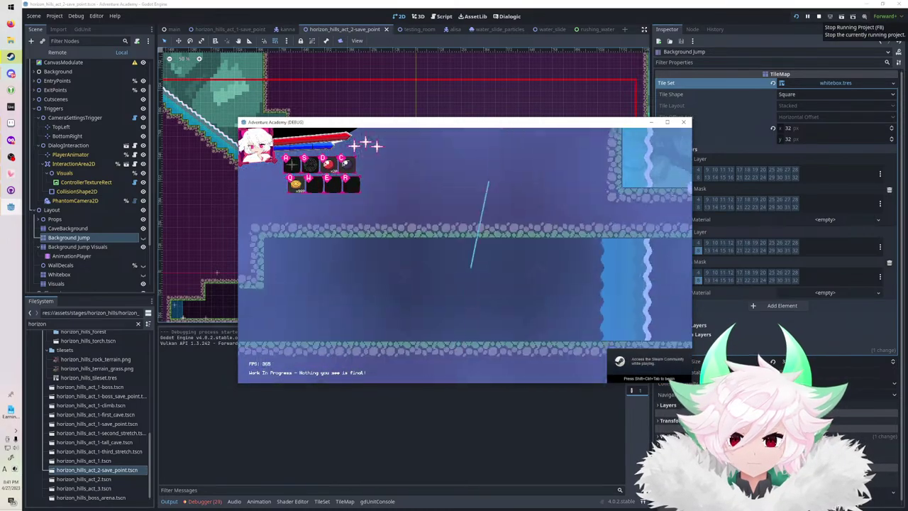
click(819, 15)
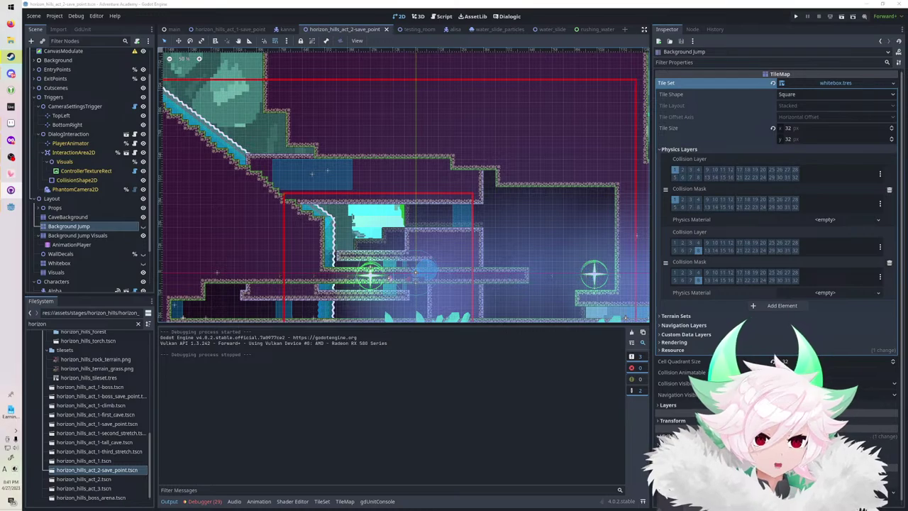
Switch to Aseprite with the Sprite-0002 crystal drawing open.
key(alt+Tab)
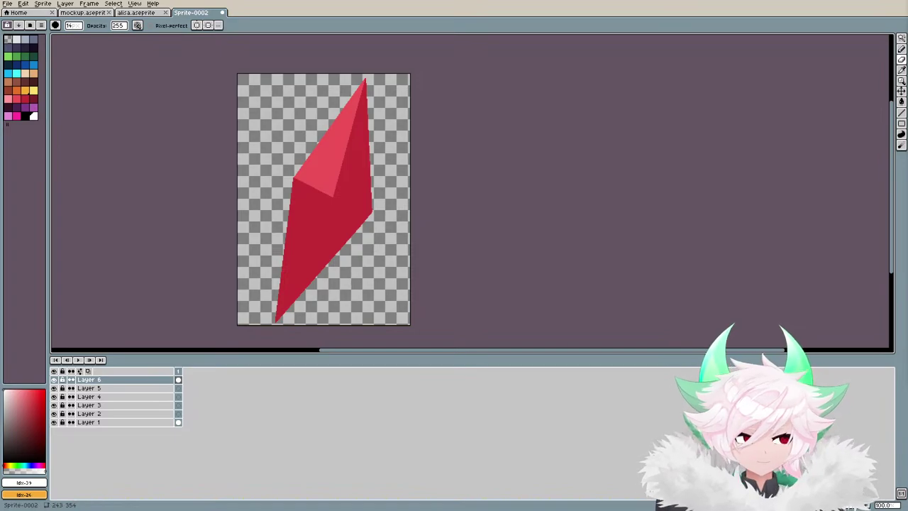
Switch to Godot, reopen the Adventure Academy project and bring up the horizon_hills_act_2-save_point scene.
key(alt+Tab)
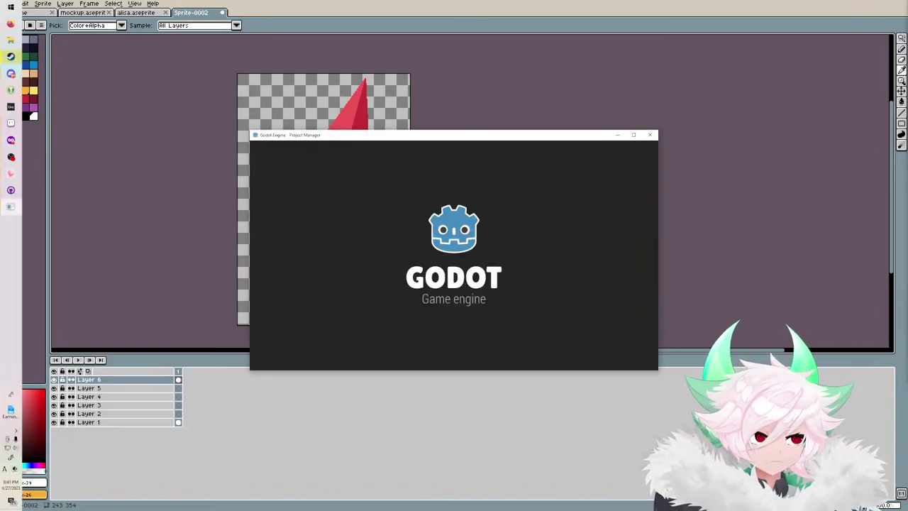
double_click(346, 180)
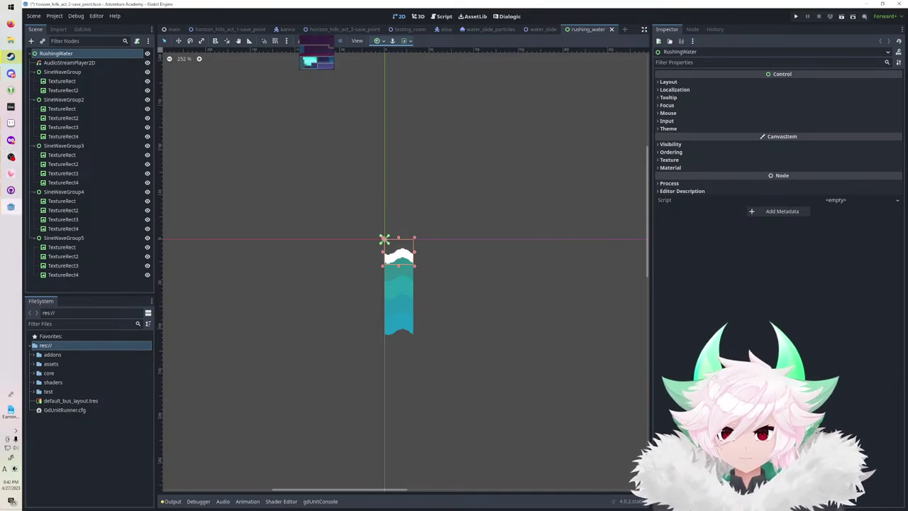
click(334, 29)
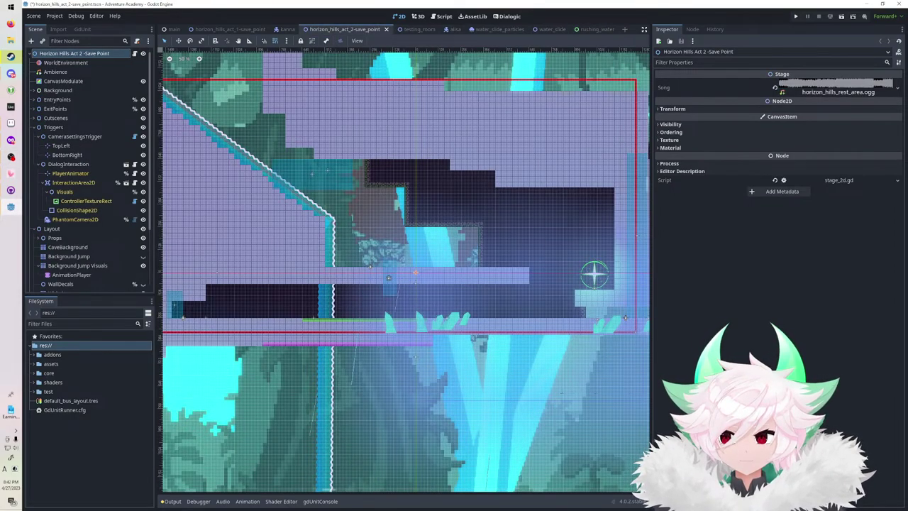
Select the Background Jump Visuals tile map and open its whitebox.tres tile set in an enlarged TileSet editor.
scroll(78, 235, down, 1)
click(79, 235)
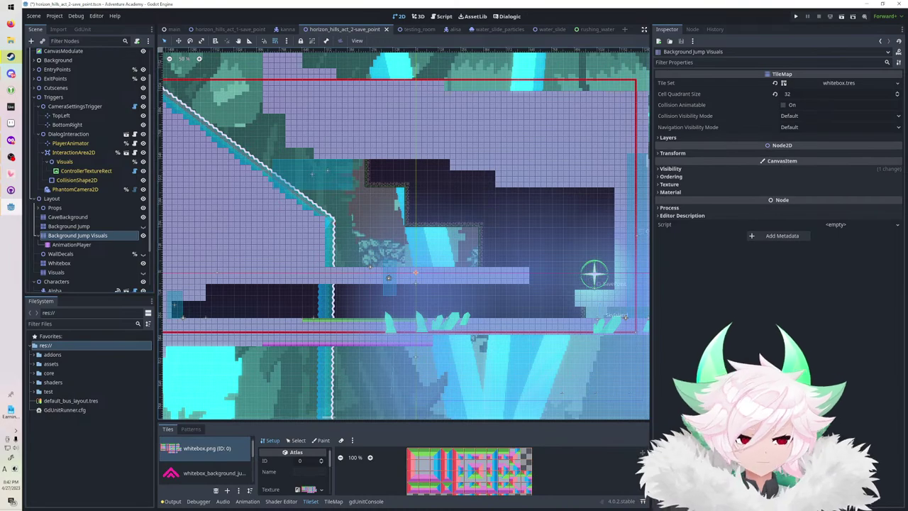
click(837, 83)
click(311, 502)
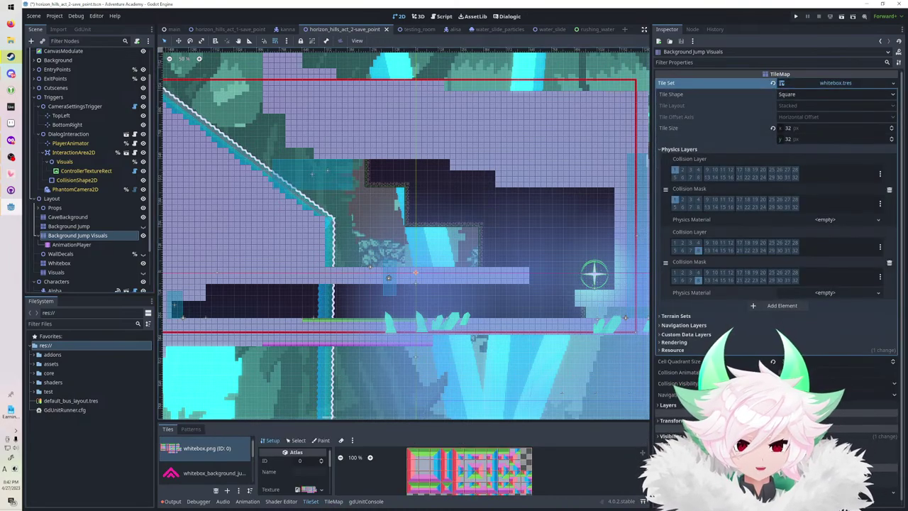
drag(347, 422, 347, 326)
Check the Physics Layer 0 and Physics Layer 1 collisions of the whitebox.png and first background jump tile sources.
click(216, 377)
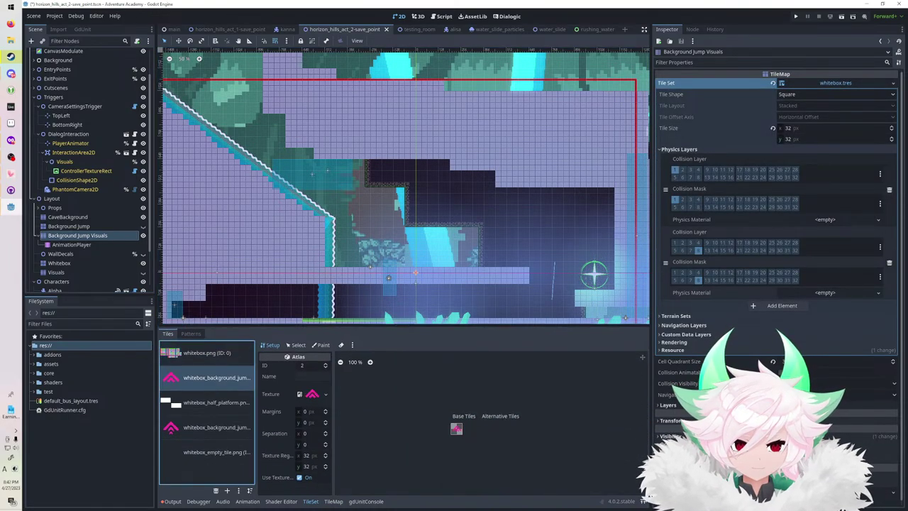
click(208, 352)
click(321, 346)
click(298, 369)
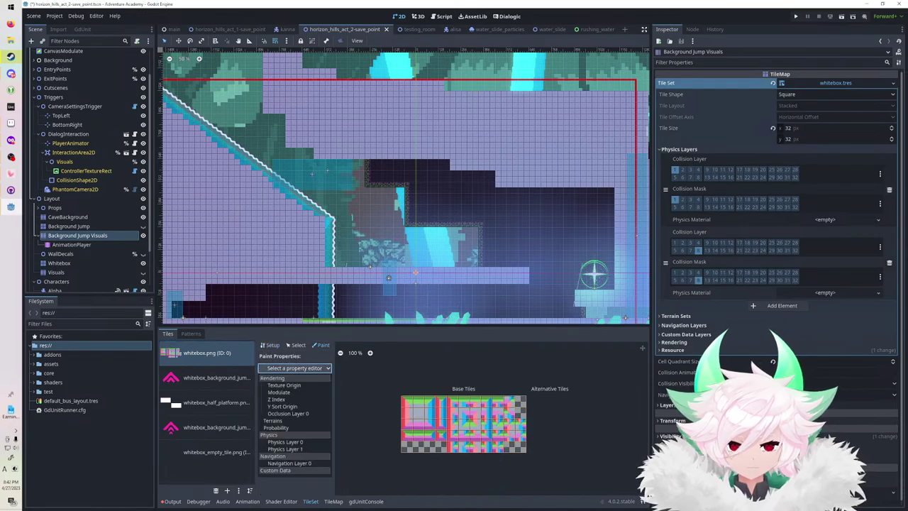
click(287, 446)
click(216, 378)
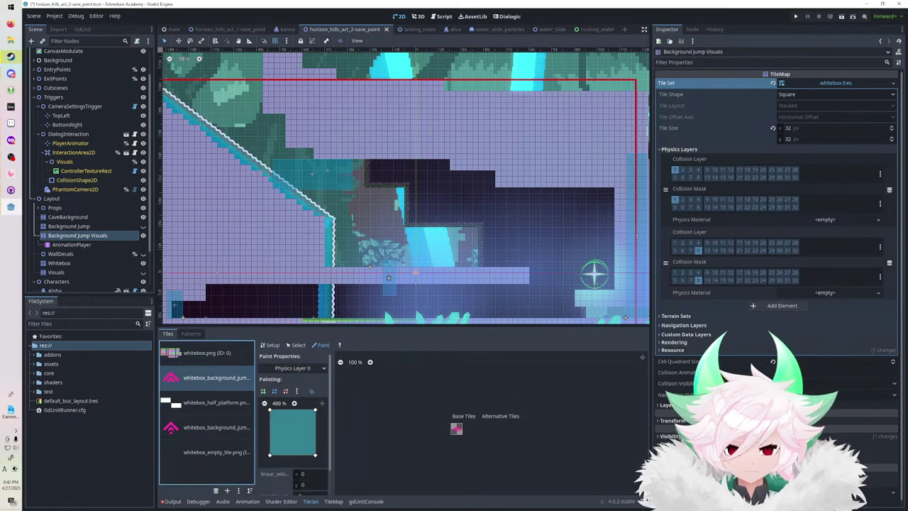
click(293, 369)
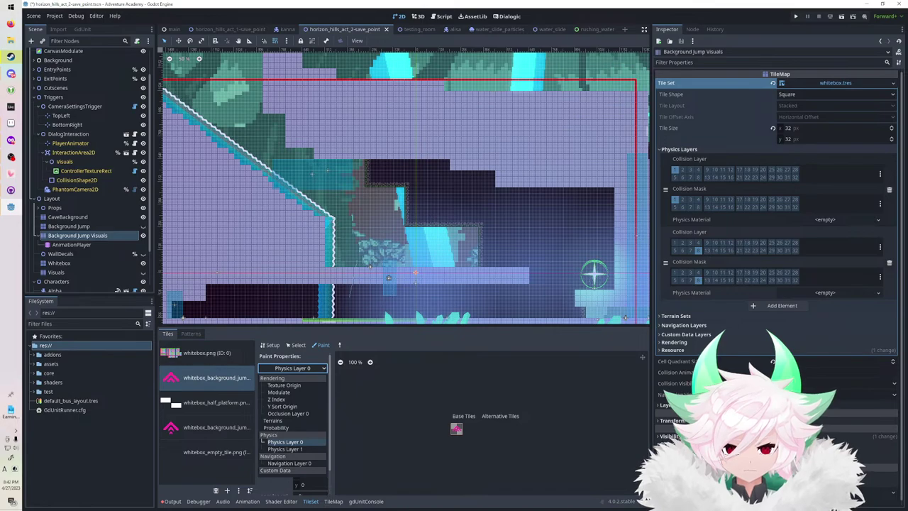
click(285, 448)
Shape the Physics Layer 0 paint polygon for whitebox_half_platform.png to cover only the upper half of a tile.
click(213, 403)
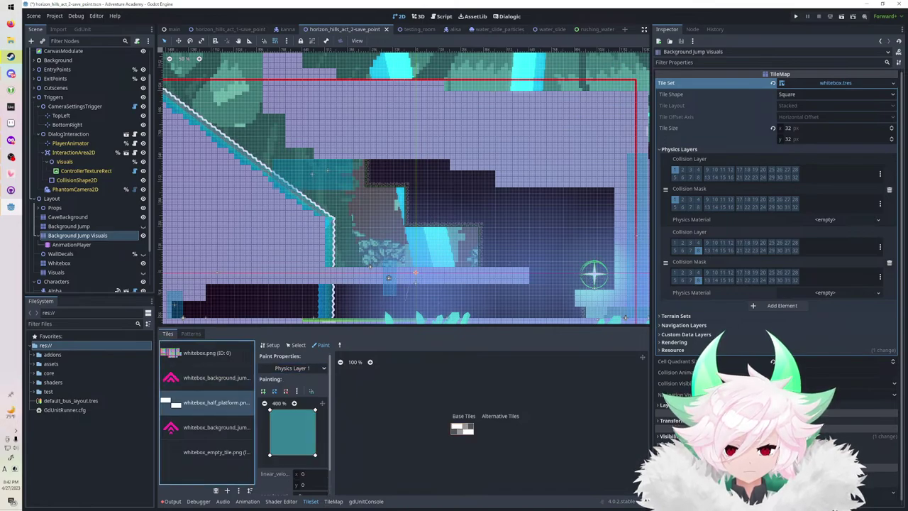
click(294, 368)
click(285, 442)
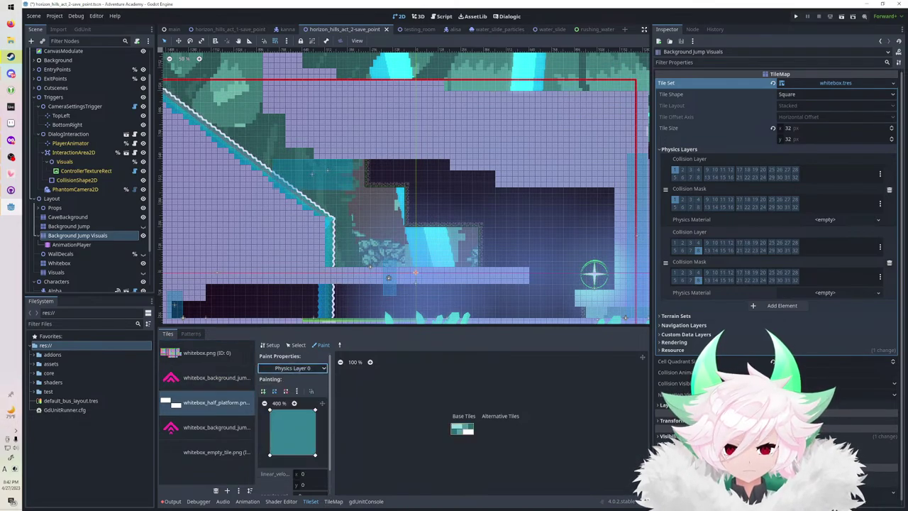
scroll(466, 431, up, 13)
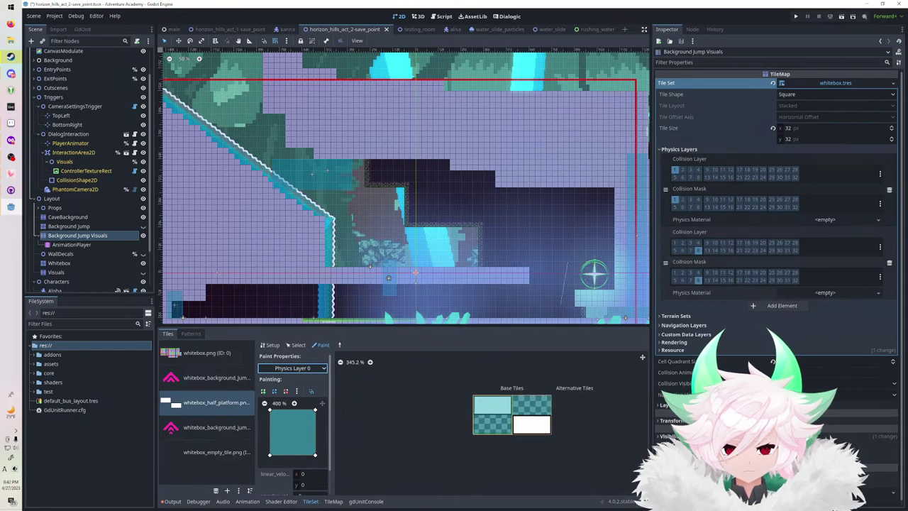
click(492, 411)
drag(315, 455, 315, 432)
drag(270, 455, 270, 433)
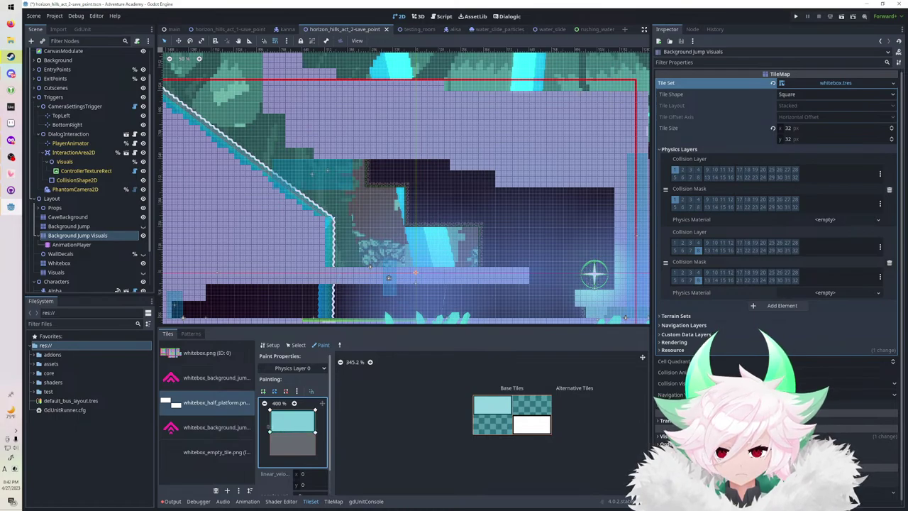
Turn on one-way collision for the upper-half polygon and paint it onto the first half-platform tile.
scroll(293, 426, down, 2)
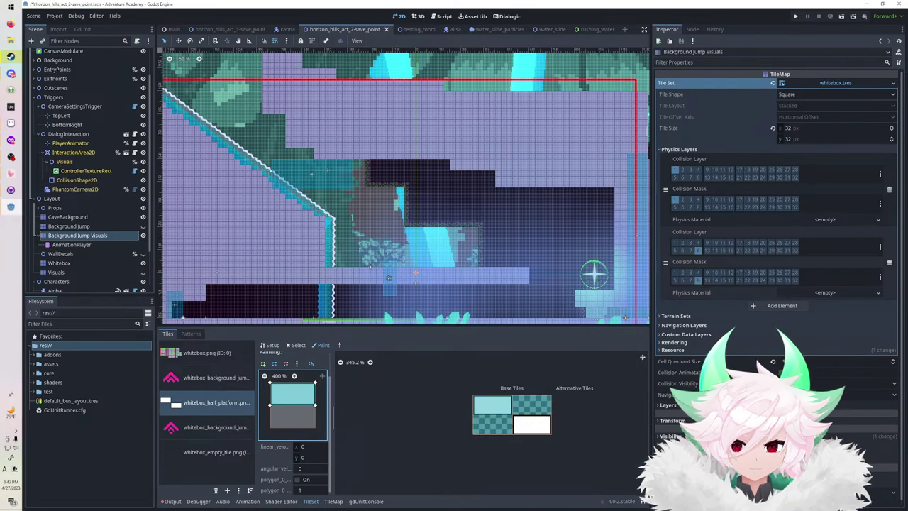
drag(332, 418, 403, 418)
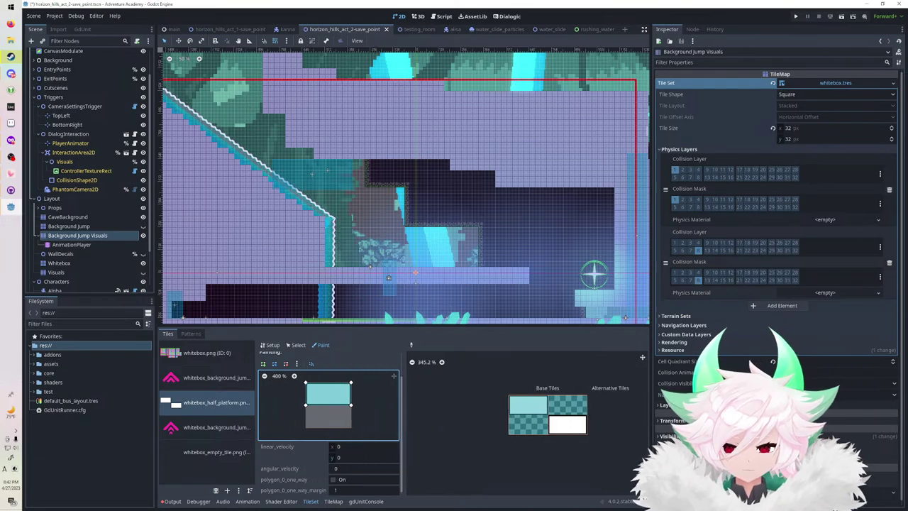
click(334, 480)
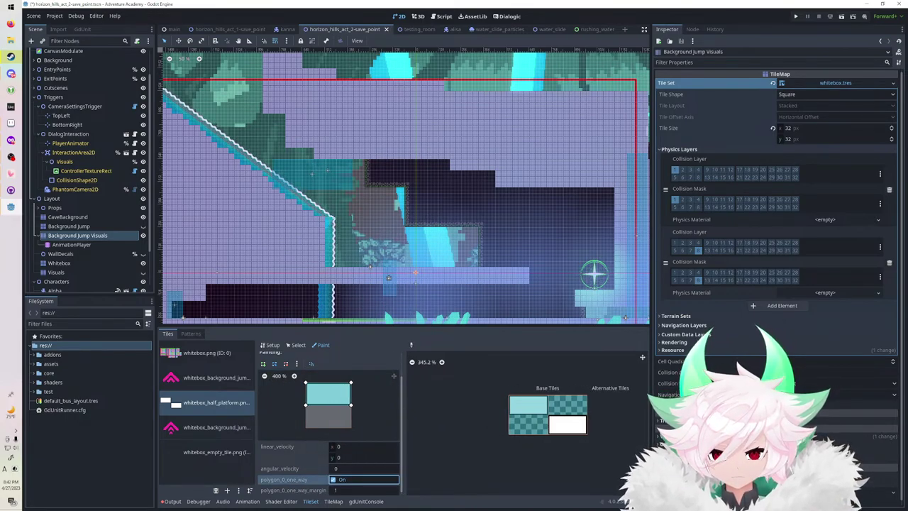
click(372, 420)
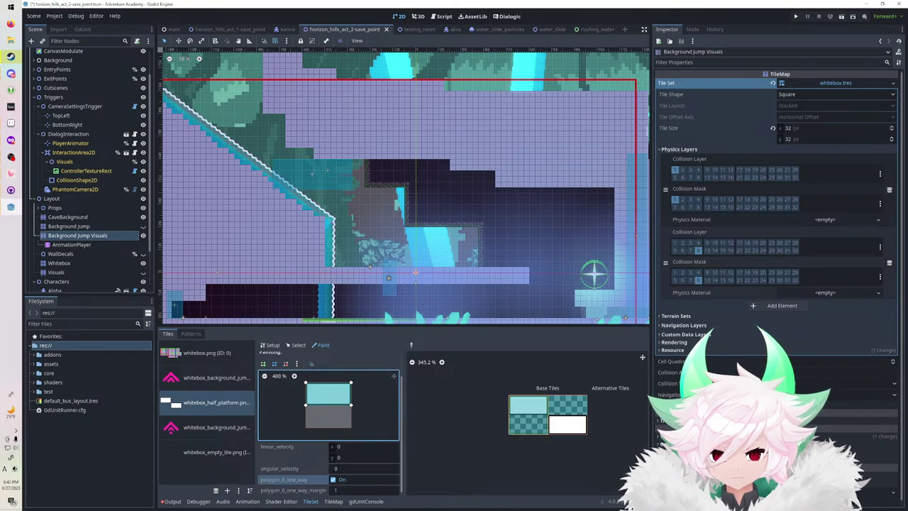
click(528, 406)
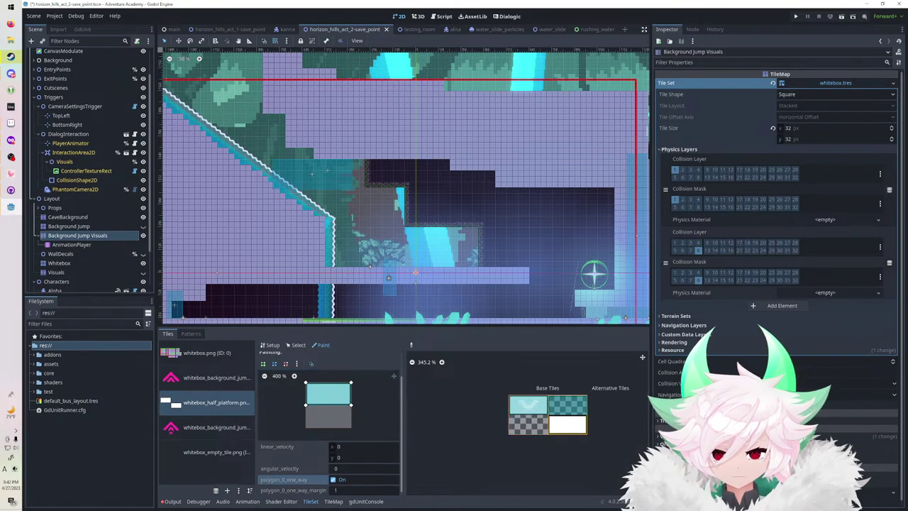
Reshape the one-way polygon to the tile's lower half, paint it onto the second half-platform tile, and save the scene.
click(566, 414)
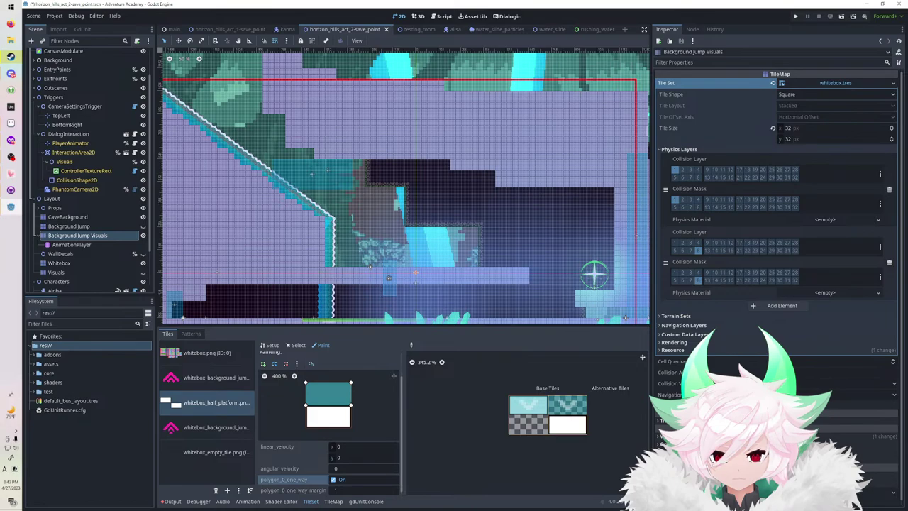
drag(306, 405, 305, 428)
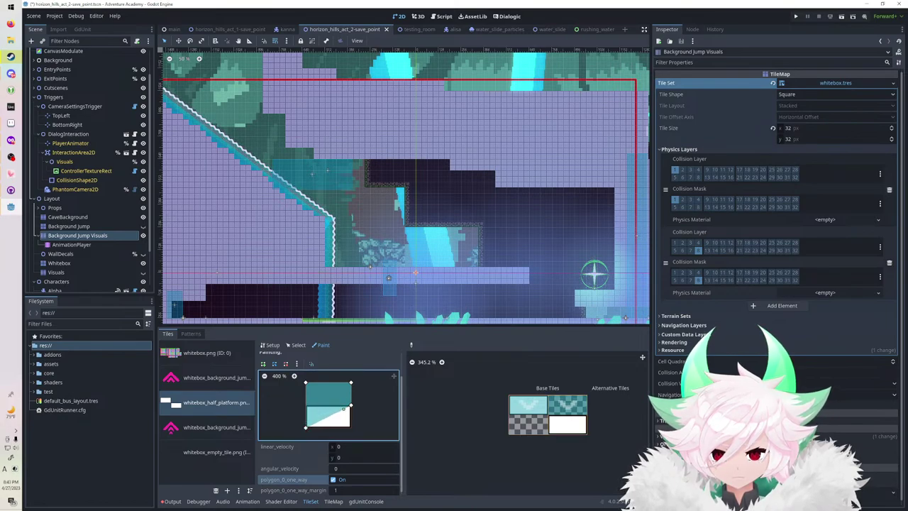
drag(351, 405, 351, 428)
drag(351, 382, 352, 405)
drag(306, 382, 306, 405)
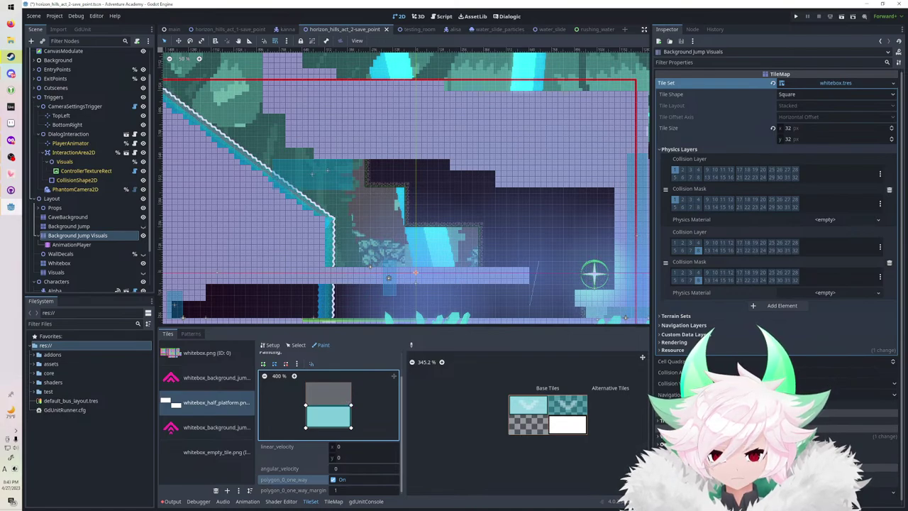
click(568, 425)
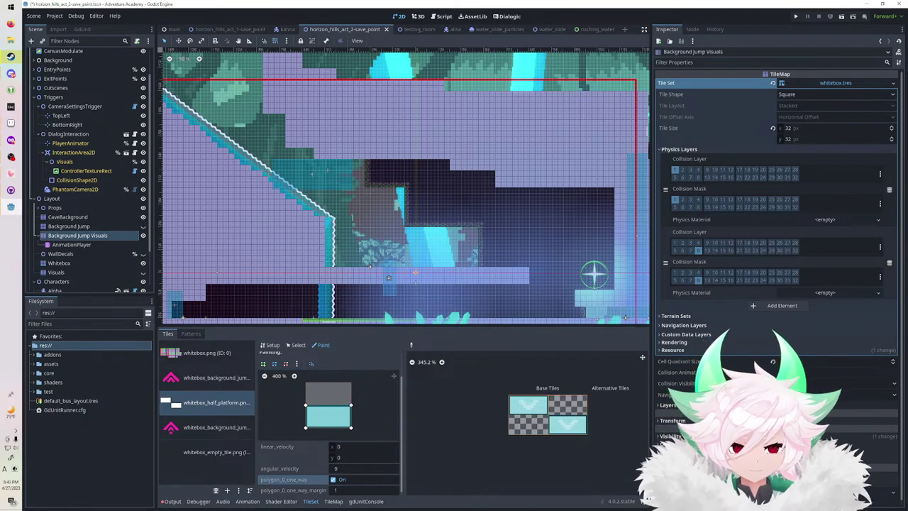
key(ctrl+s)
Hide the Background Jump Visuals tile map, show the Visuals tile map, and save the scene.
scroll(88, 170, down, 1)
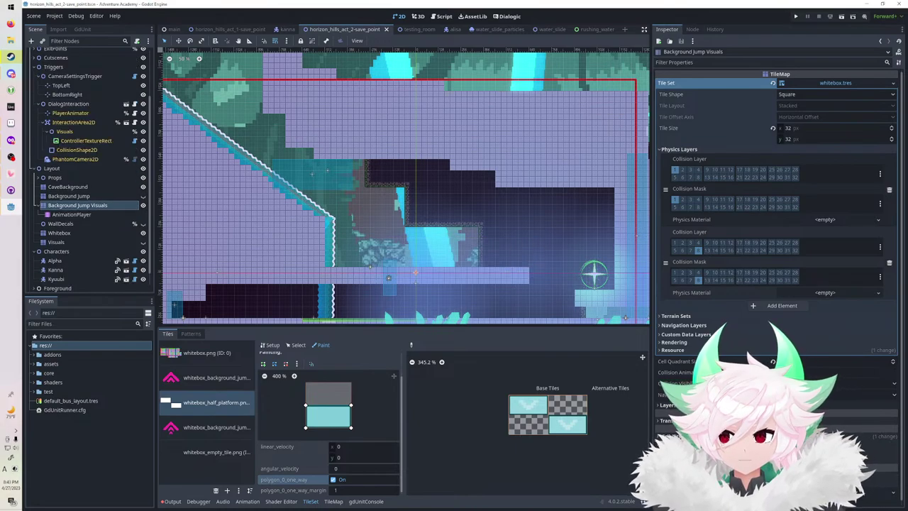
click(143, 206)
click(144, 242)
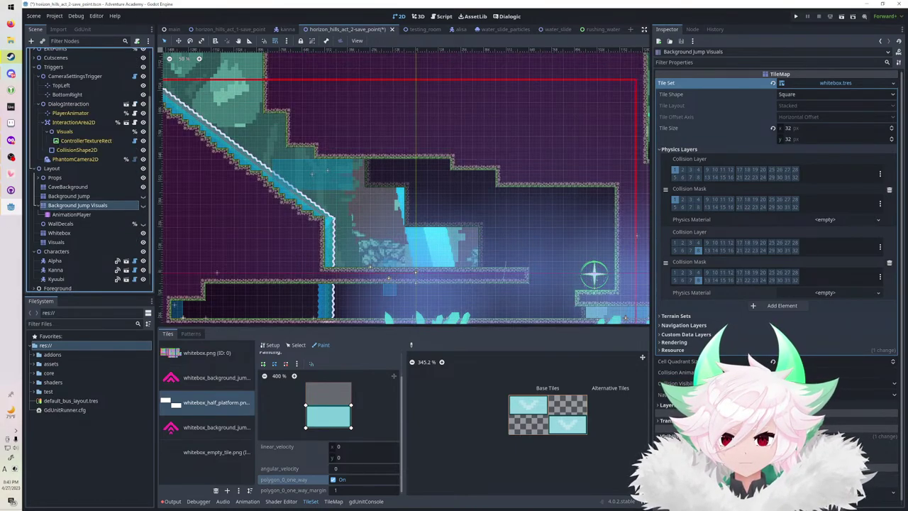
key(ctrl+s)
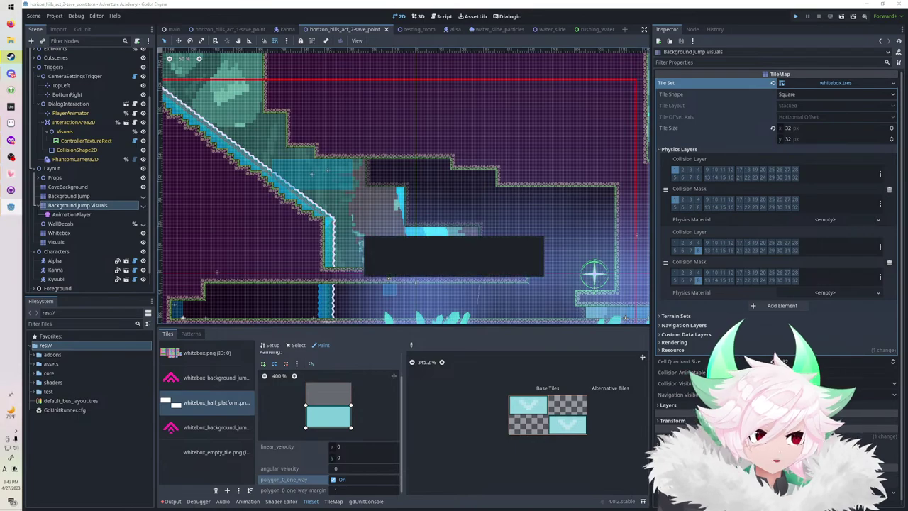
Run the project and guide the character down the water slide and across the gap to the save point ledge.
key(F5)
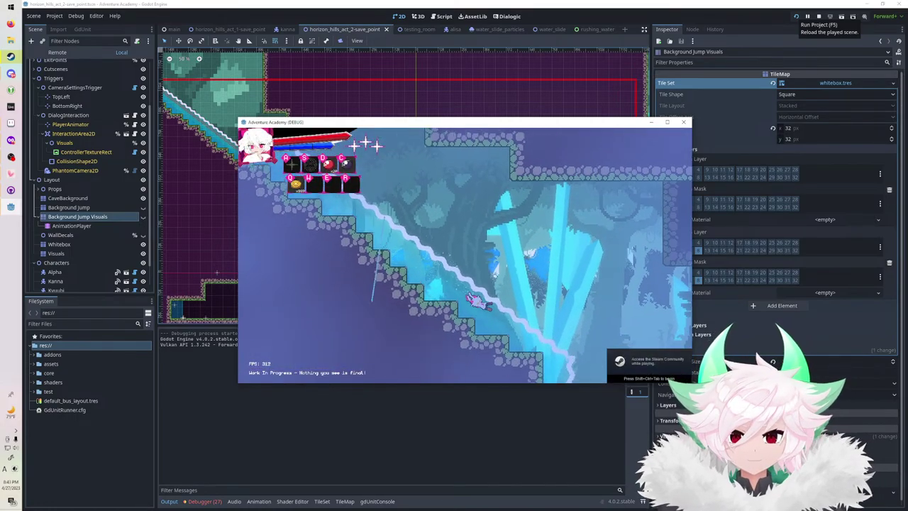
key(Right)
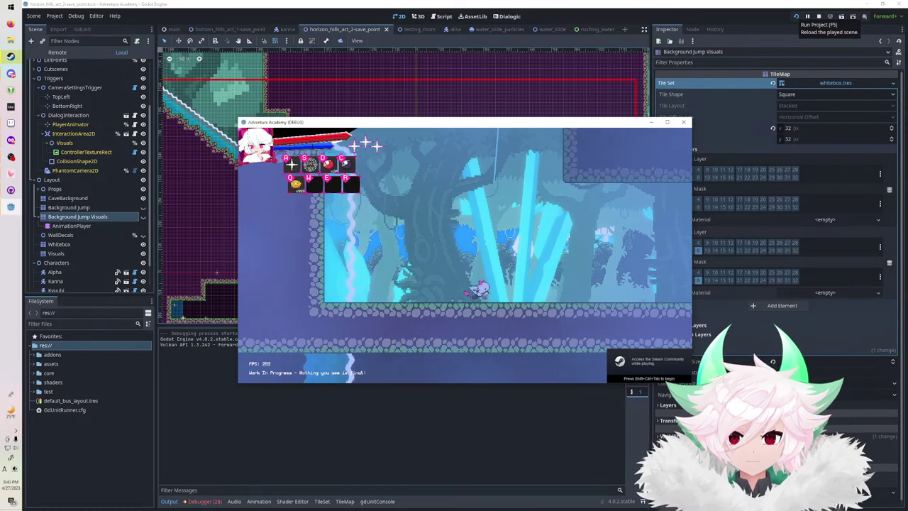
key(space)
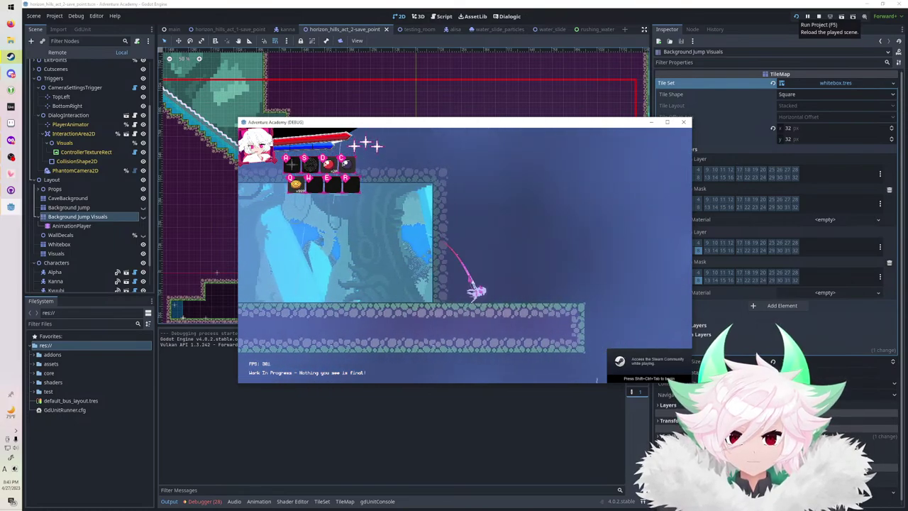
key(space)
key(Left)
key(space)
key(Right)
key(space)
key(Left)
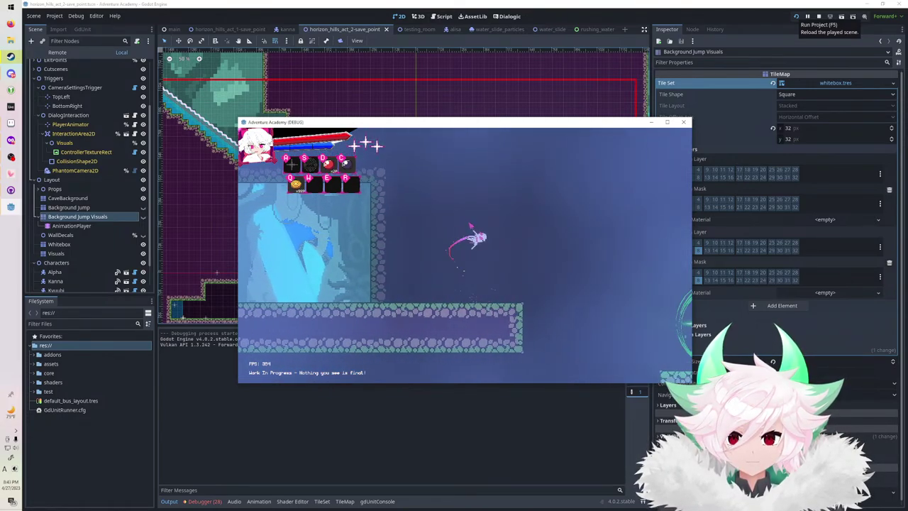
key(Right)
key(space)
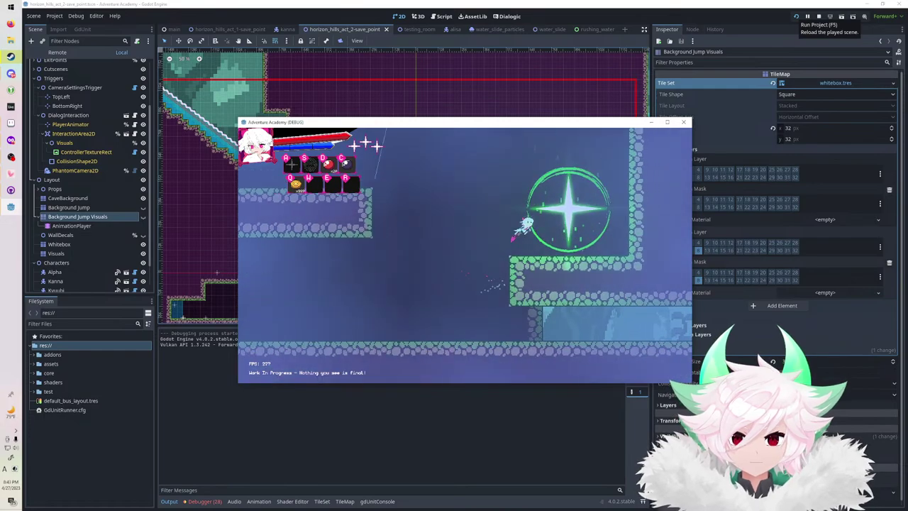
key(Right)
Test the level's collisions by moving and jumping between the water slide and the gap, finishing with the S skill.
key(Left)
key(Left)
key(space)
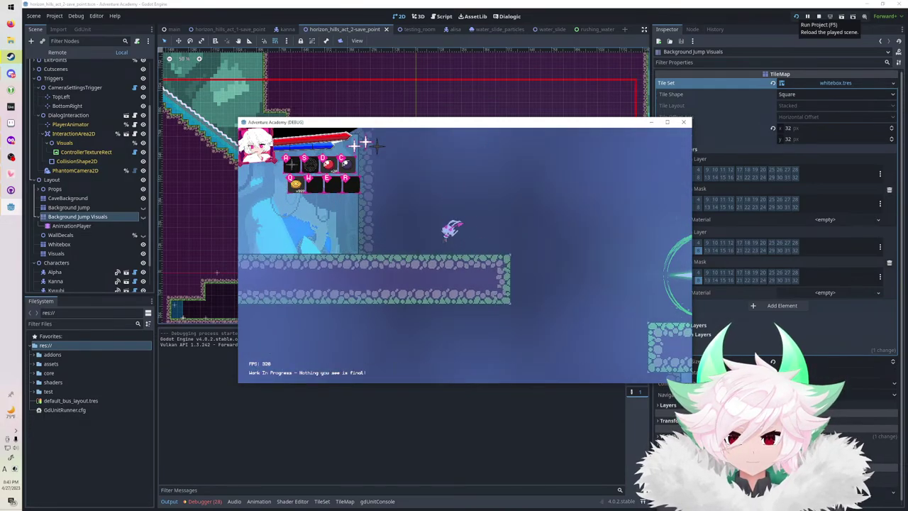
key(Right)
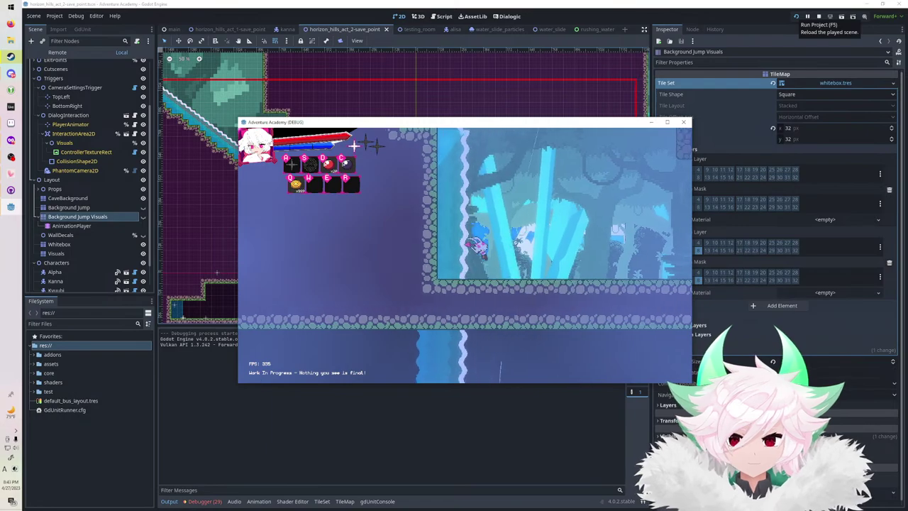
key(Left)
key(space)
key(Right)
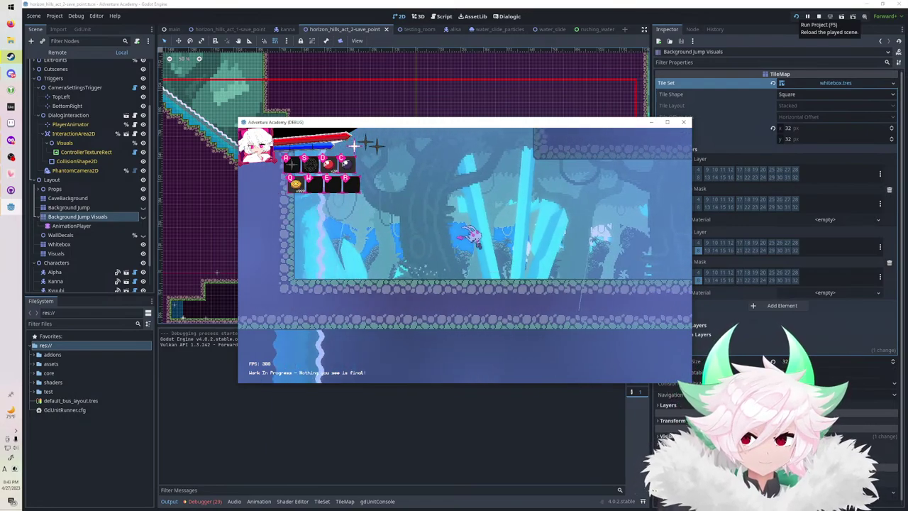
key(space)
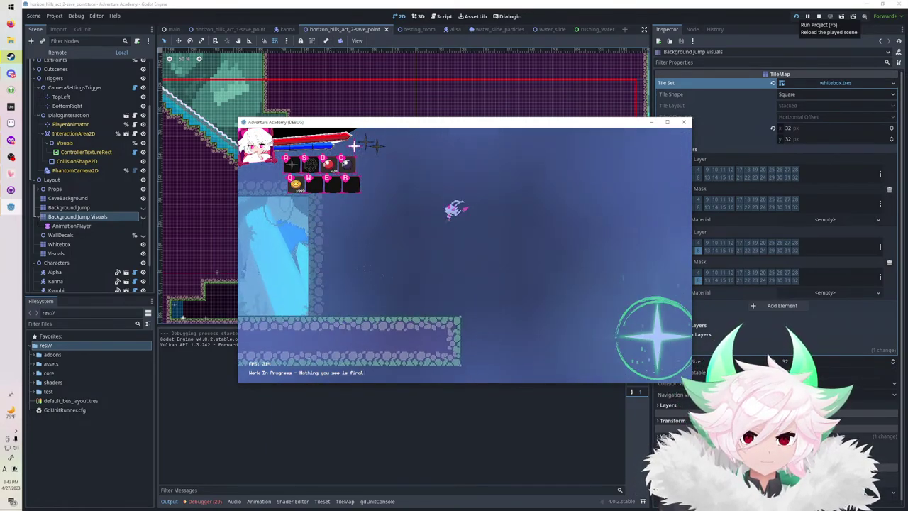
key(Left)
key(space)
key(space)
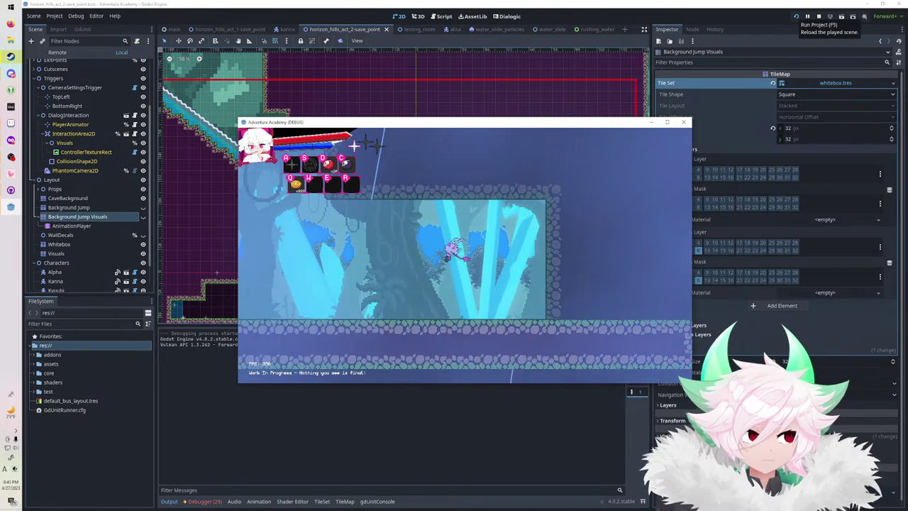
key(Right)
key(space)
key(Left)
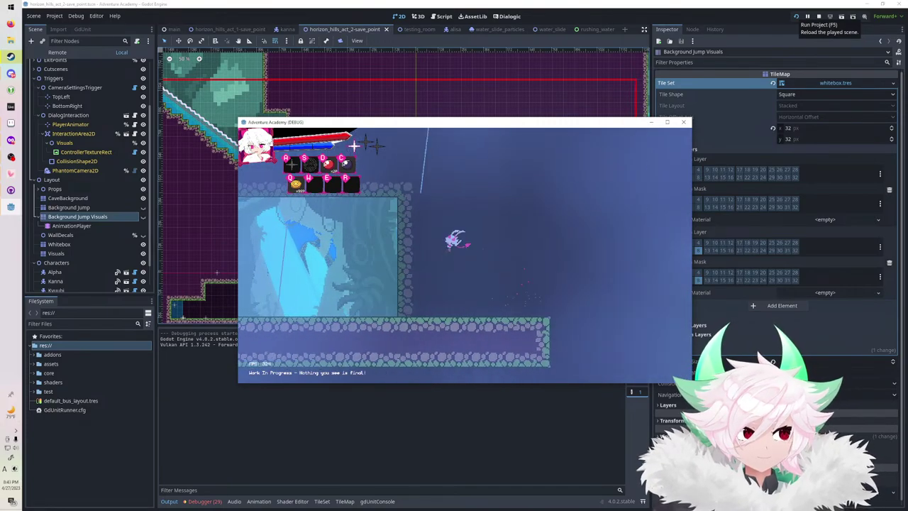
key(s)
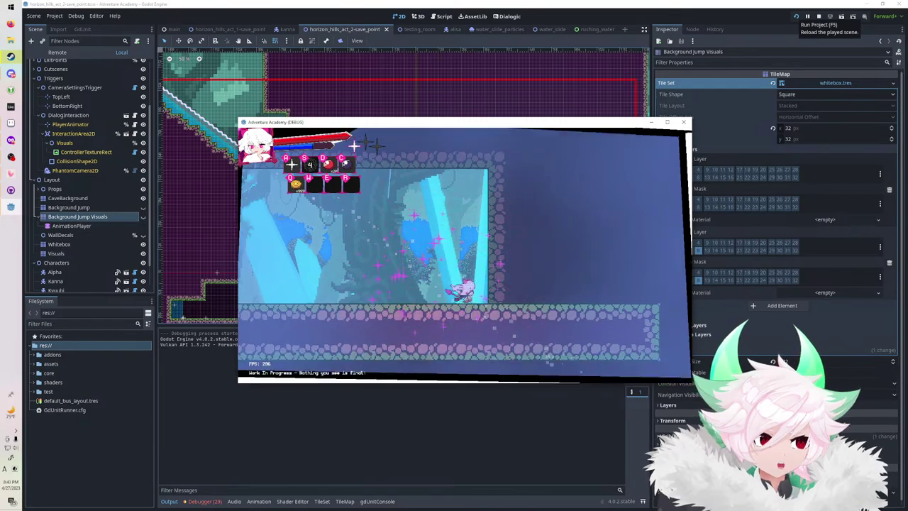
Test the gap between the platforms and the save point ledge with more jumps and the A skill, and stop the game.
key(Right)
key(space)
key(space)
key(space)
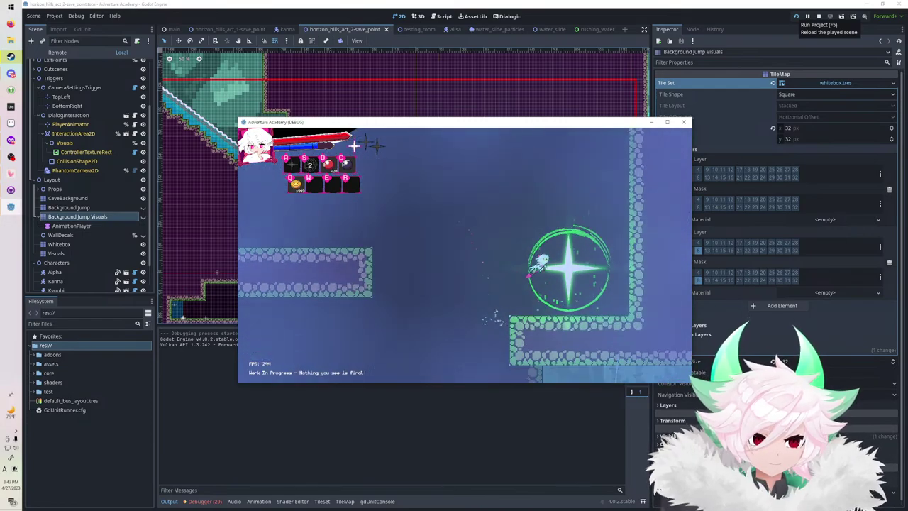
key(Left)
key(a)
key(Left)
key(space)
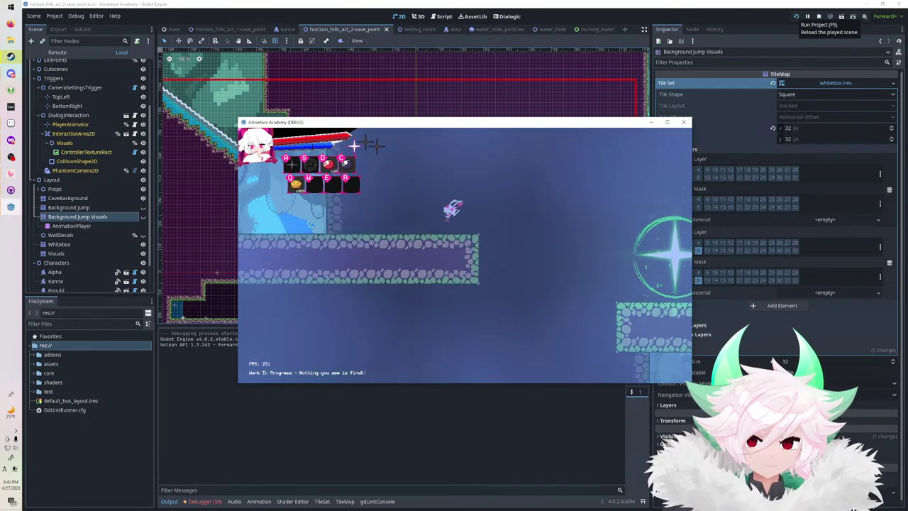
key(Right)
key(space)
key(space)
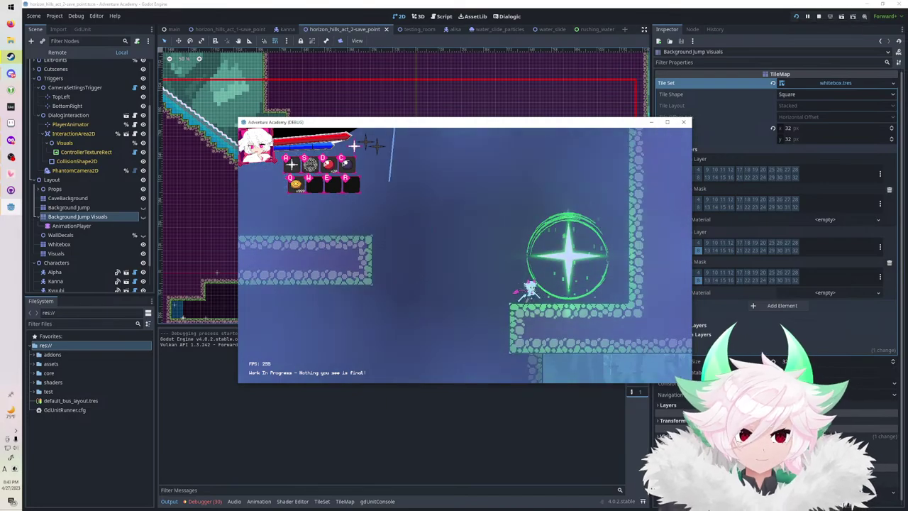
click(818, 16)
Hide the Whitebox tile map under Layout and save the scene.
scroll(88, 170, down, 1)
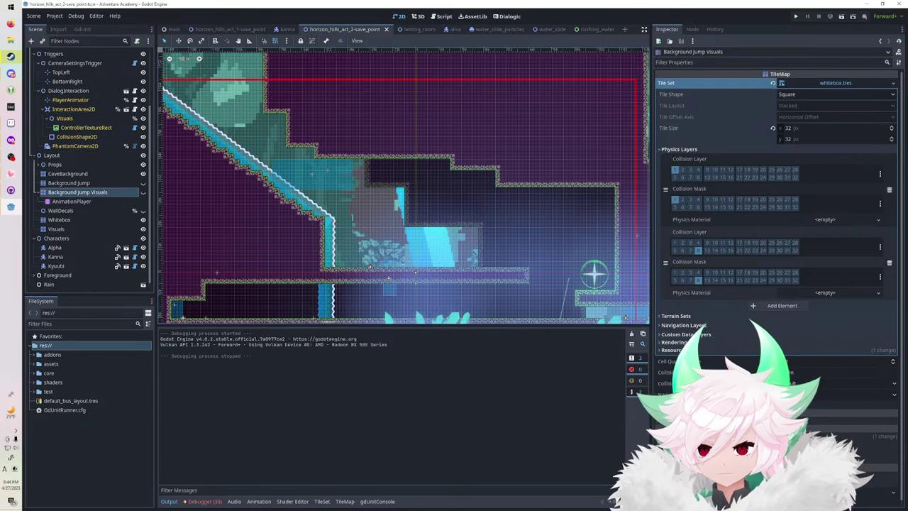
click(143, 220)
key(ctrl+s)
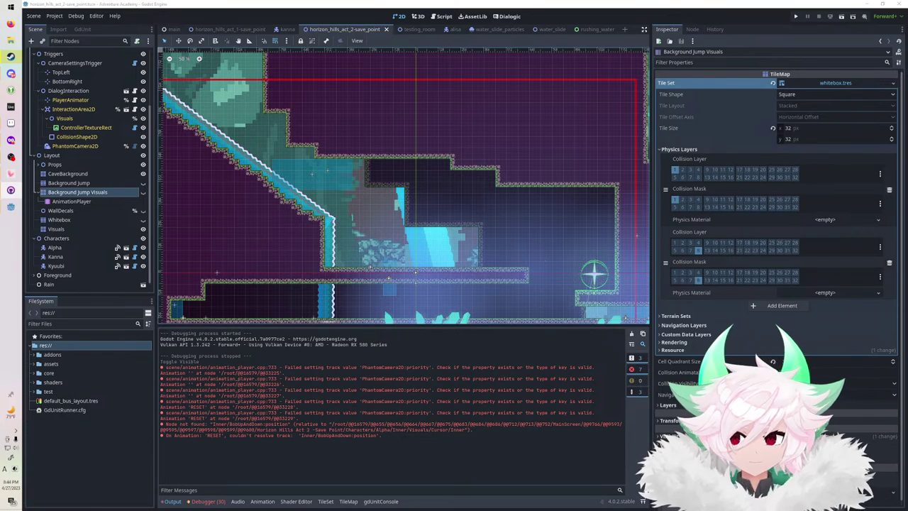
Browse the project files to assets/stages and select the inferno_middle_school folder.
click(34, 364)
scroll(88, 419, down, 3)
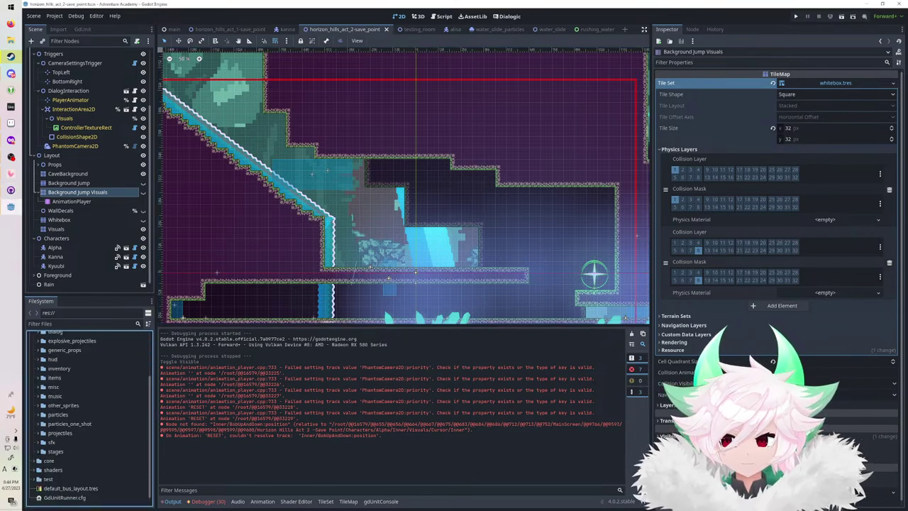
click(38, 452)
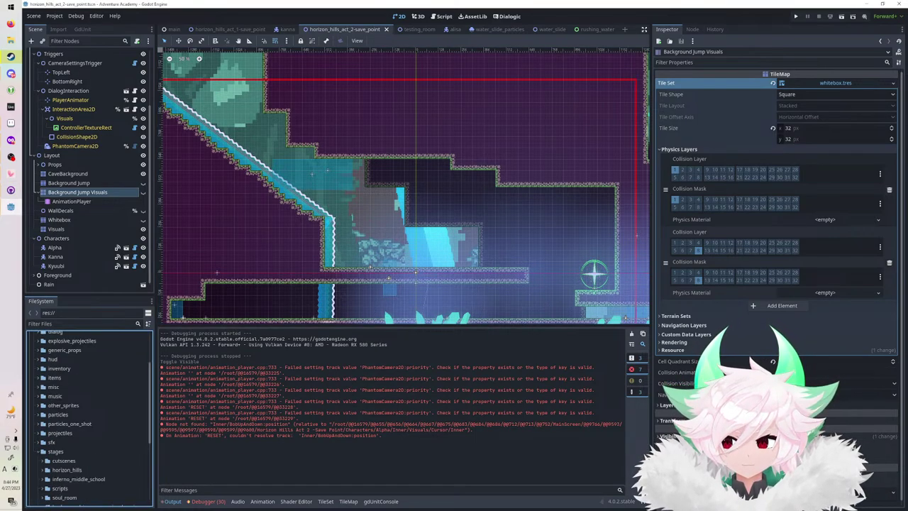
scroll(89, 440, down, 2)
click(43, 436)
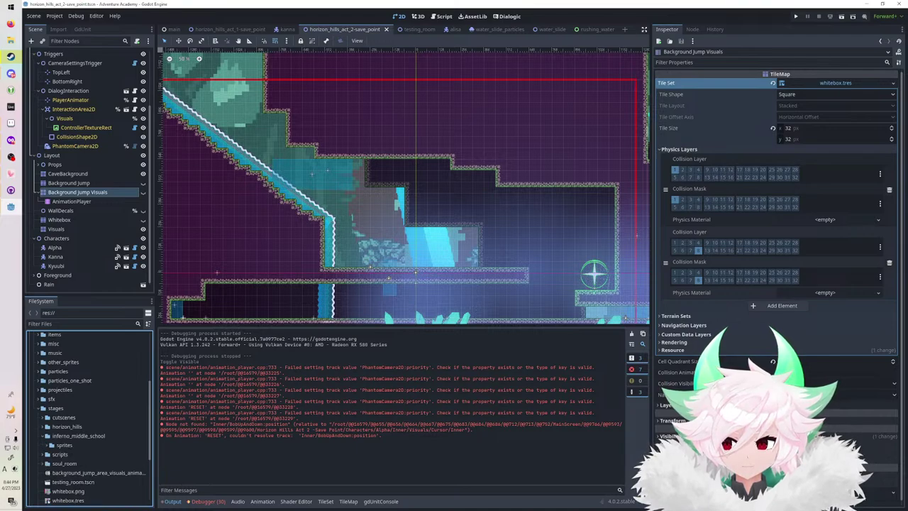
scroll(89, 440, down, 2)
click(43, 384)
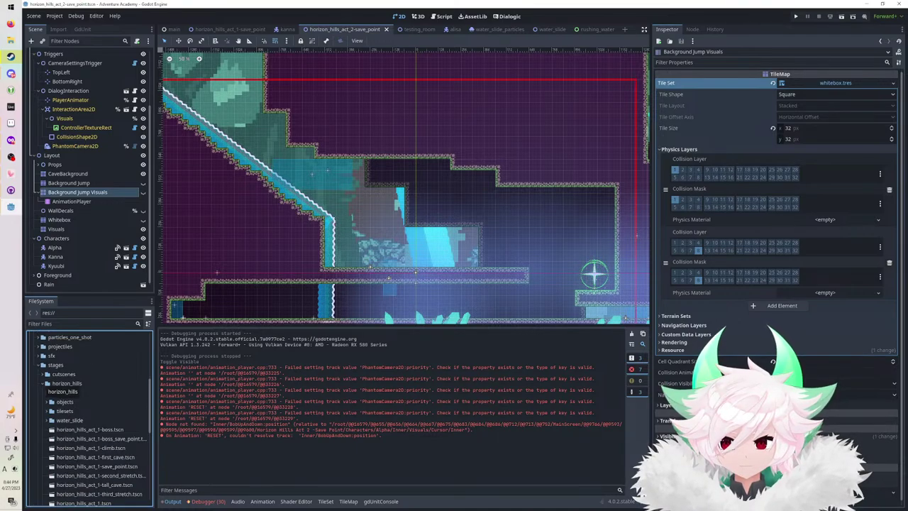
click(42, 383)
click(78, 393)
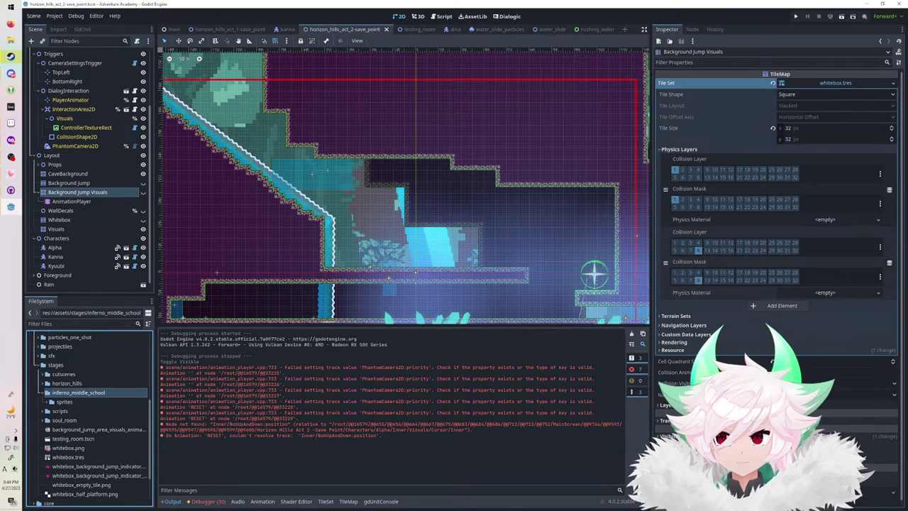
Create a new scene with a Node2D root named TutorialStage.
click(33, 15)
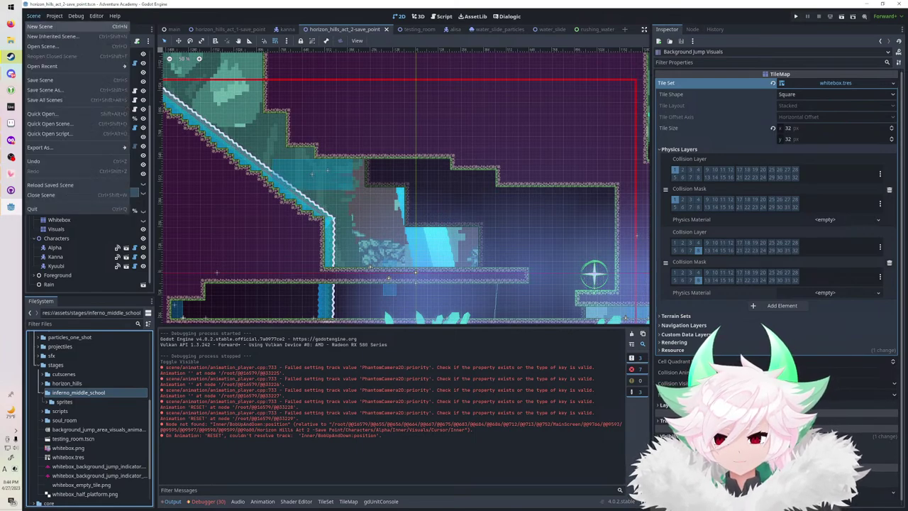
click(40, 26)
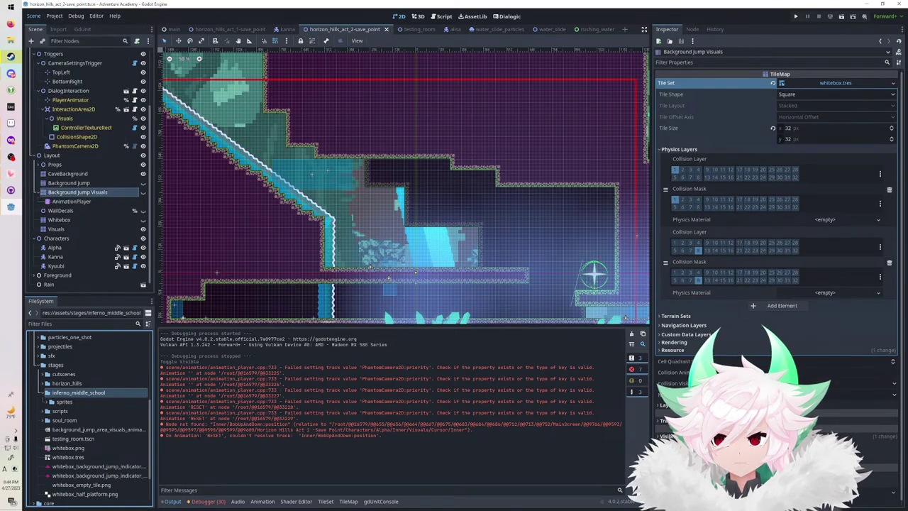
click(93, 64)
double_click(88, 54)
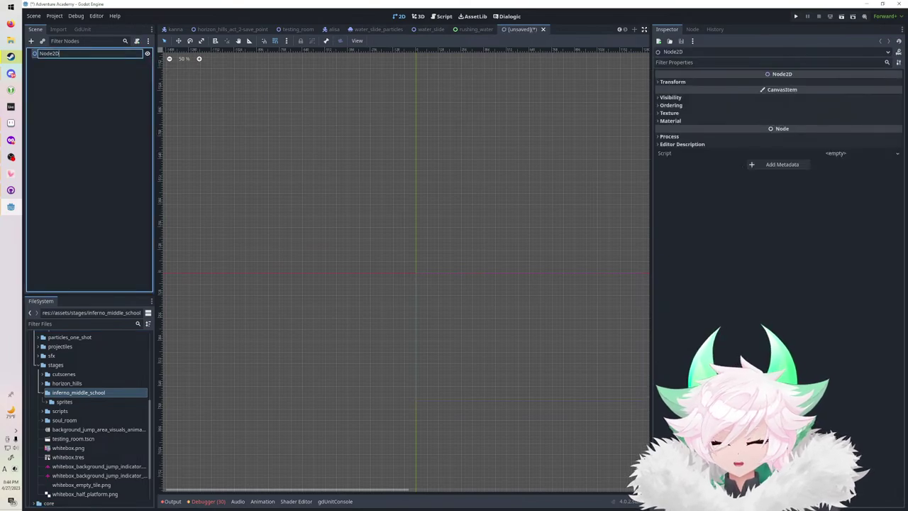
key(ctrl+a)
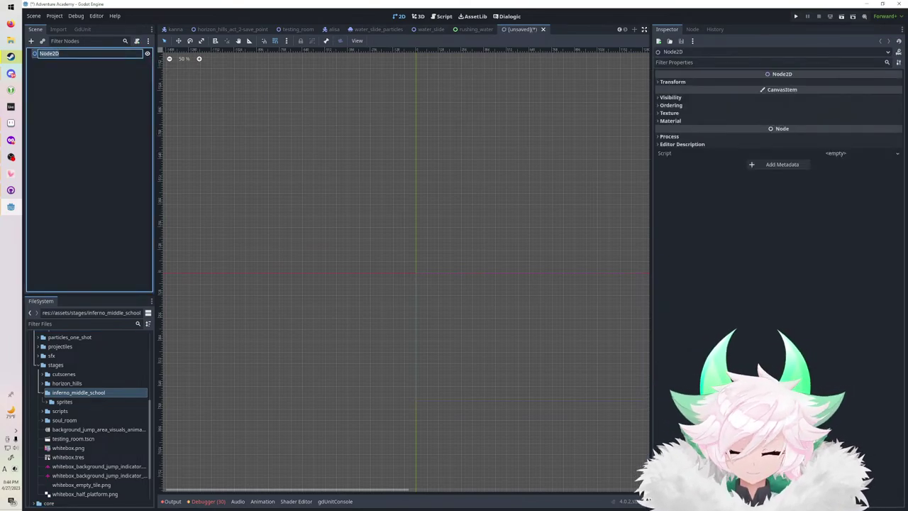
text(TutorialStage)
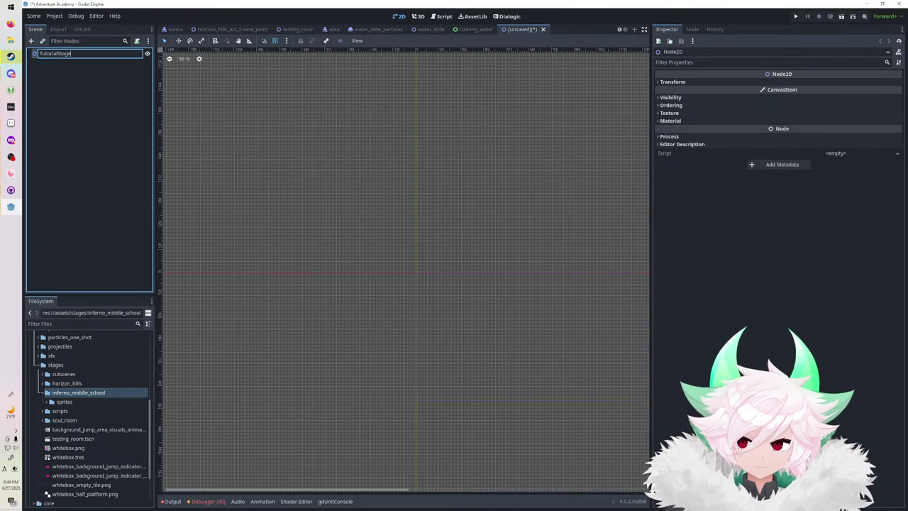
key(Return)
Search the project files for "stage" and attach the stage_2d.gd script to the TutorialStage root.
click(80, 324)
text(stage)
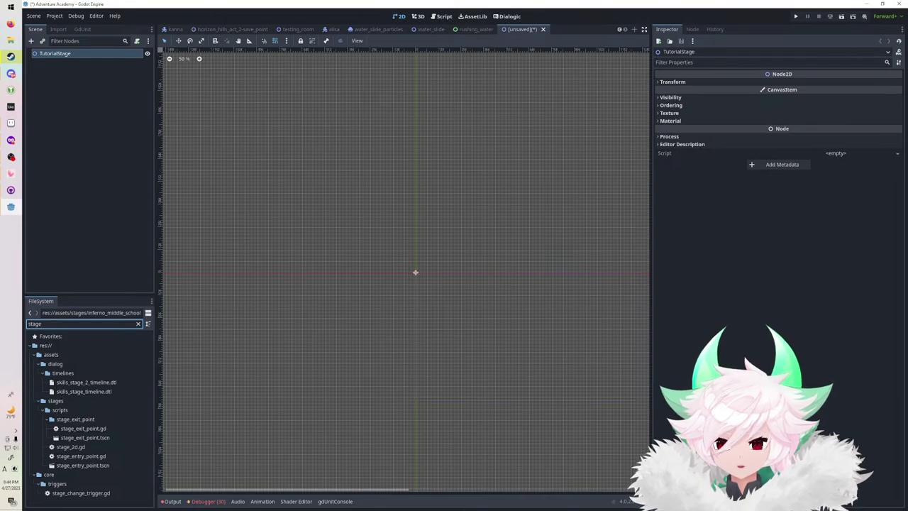
drag(71, 447, 111, 55)
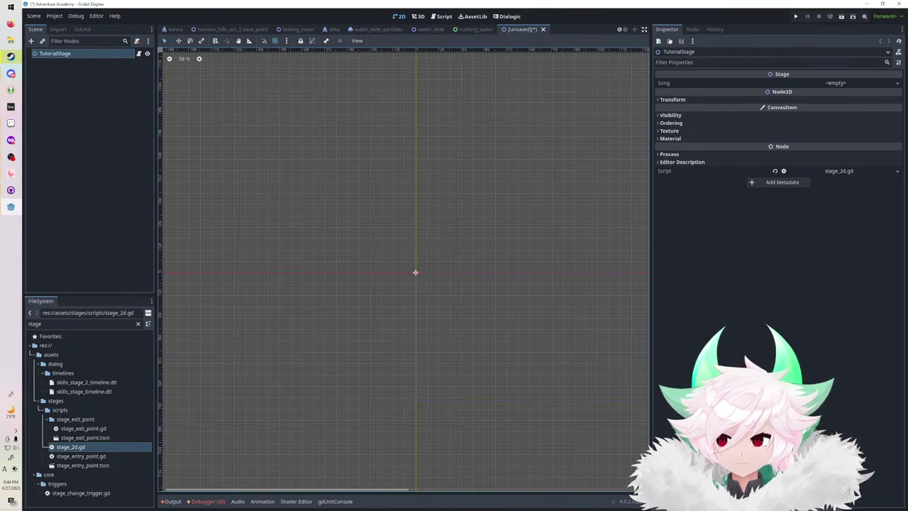
Close the new TutorialStage scene without saving it.
right_click(124, 52)
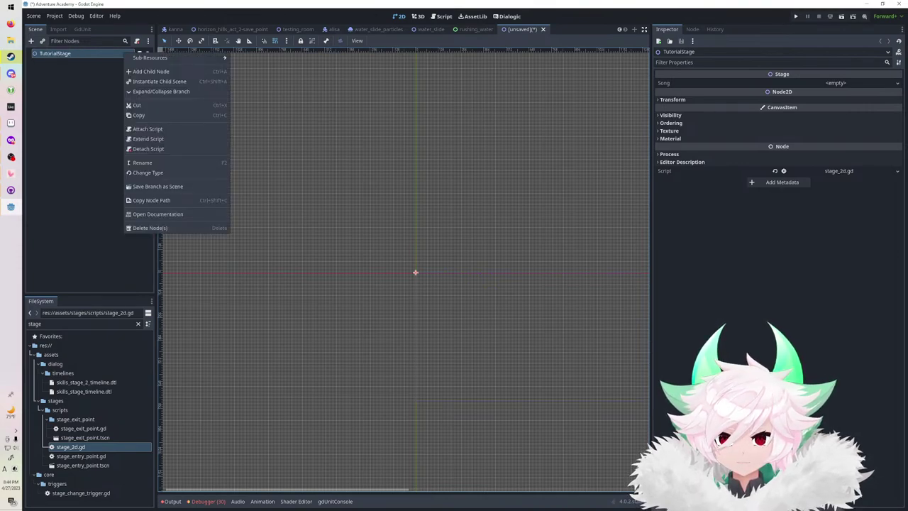
click(544, 29)
click(490, 268)
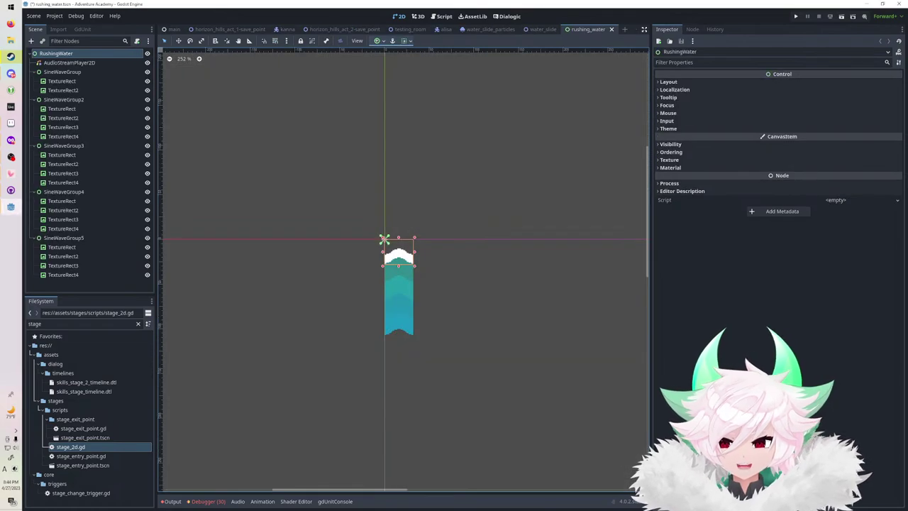
Search the project files for "horizon_hills" and locate the stage scene files.
click(81, 323)
key(ctrl+a)
text(horizon)
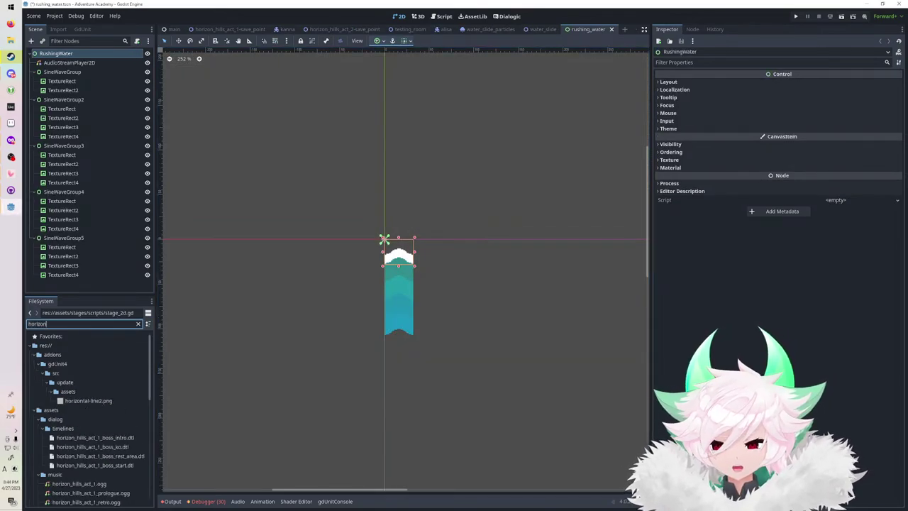
text(_hills)
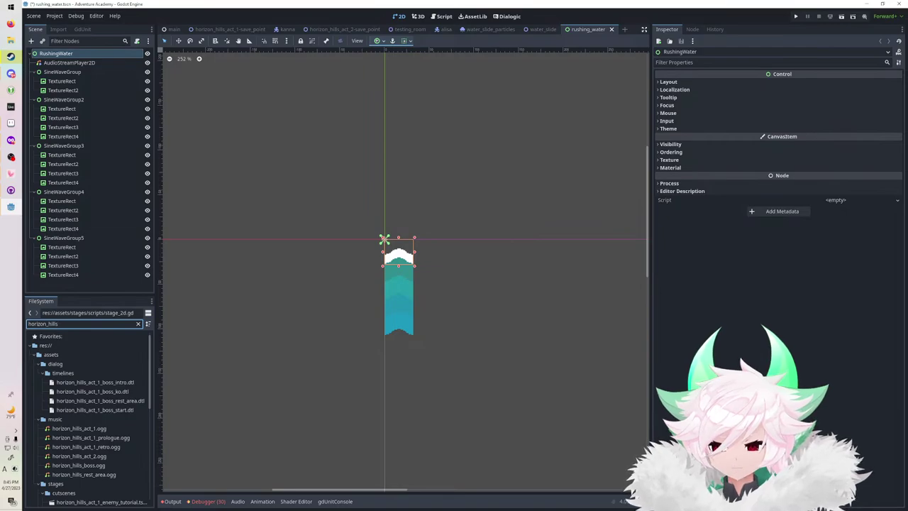
scroll(89, 419, down, 10)
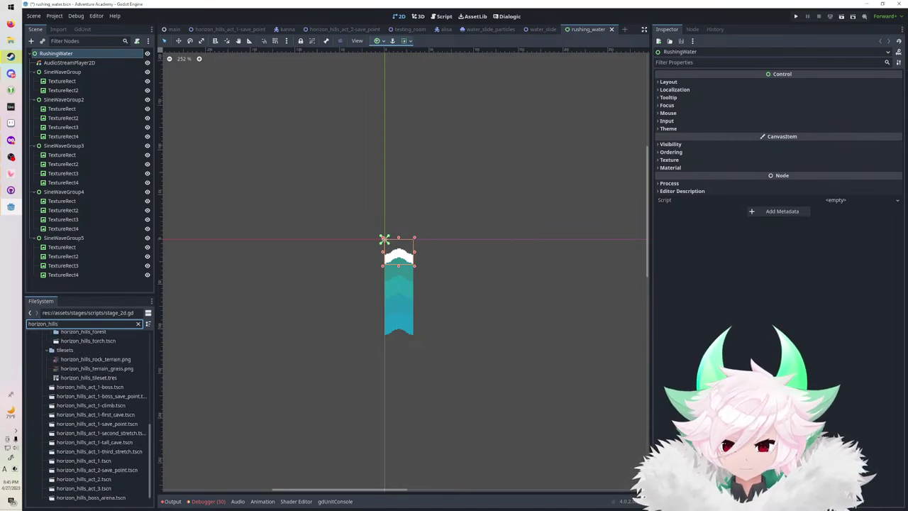
Duplicate horizon_hills_act_1.tscn under the name tutorial_stage_cutscene.tscn.
click(84, 461)
key(ctrl+d)
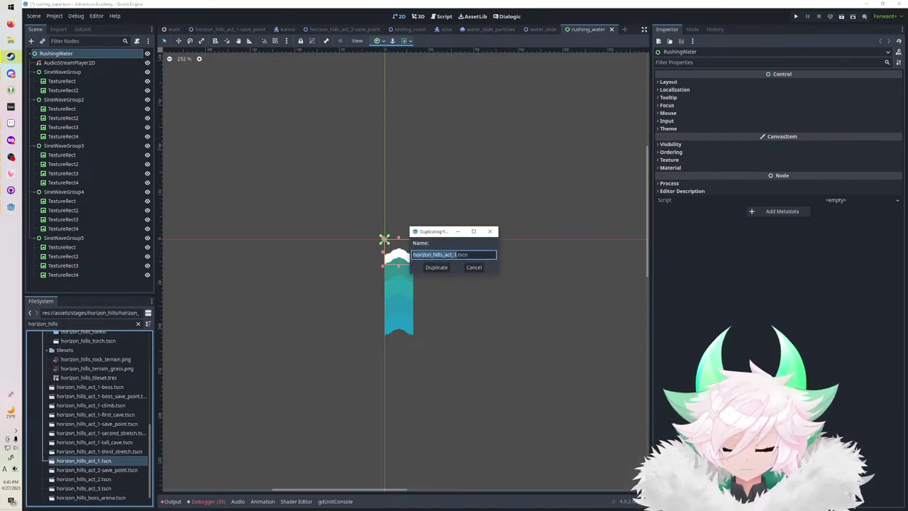
key(Right)
key(ctrl+a)
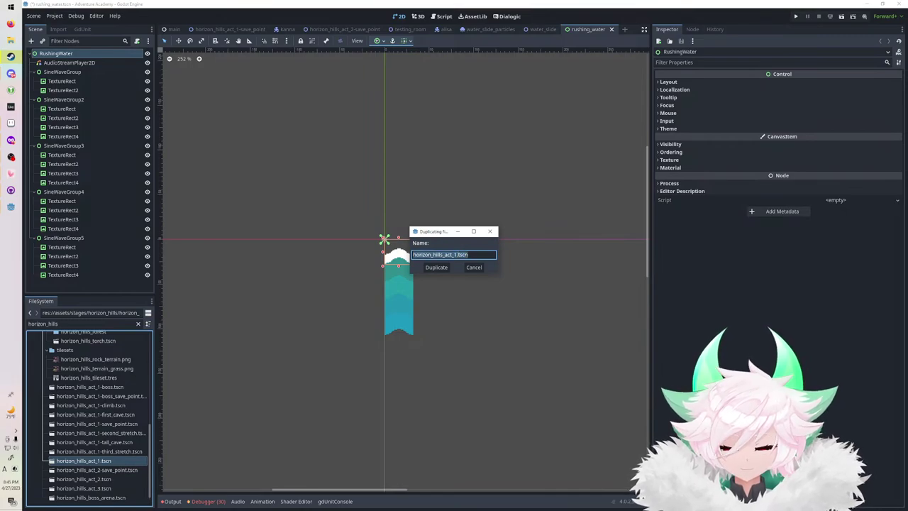
text(tutorial_sta)
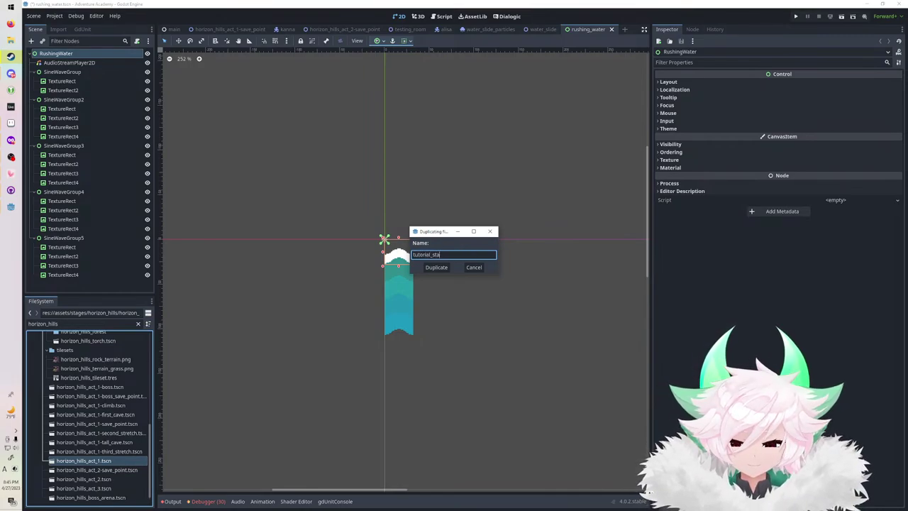
text(ge_cutscene)
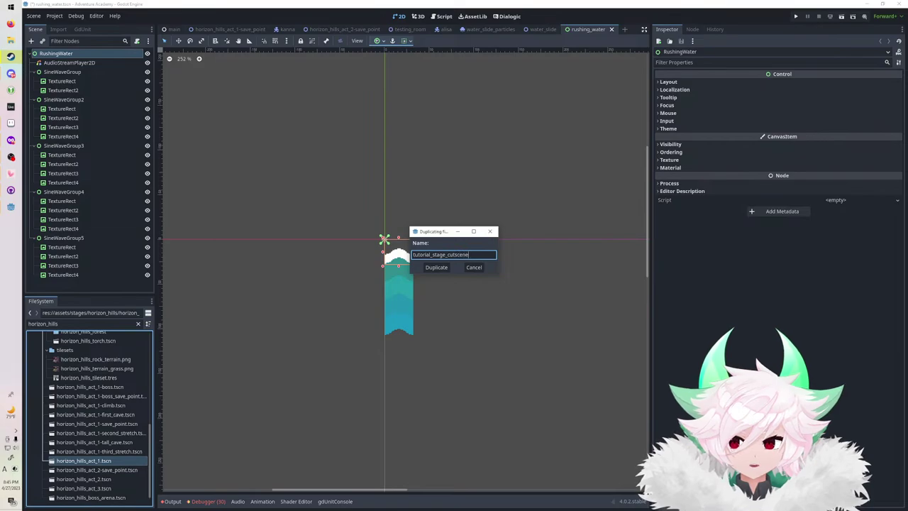
text(.tscn)
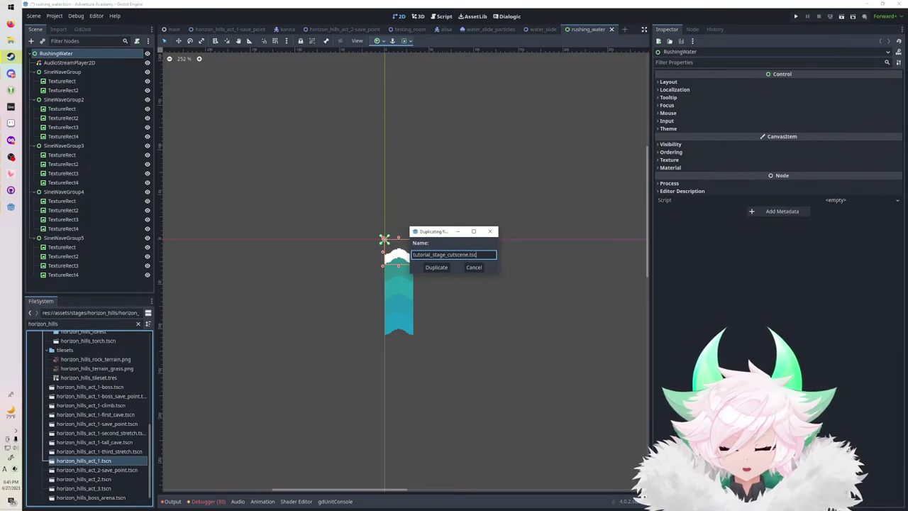
key(Return)
Clear the file filter and move tutorial_stage_cutscene.tscn into the inferno_middle_school folder.
scroll(89, 419, up, 2)
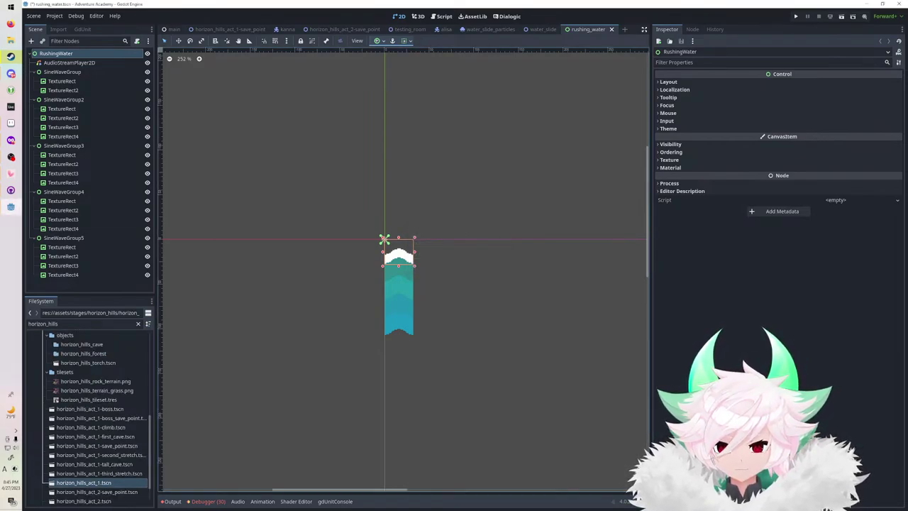
scroll(88, 418, down, 2)
click(78, 324)
click(138, 324)
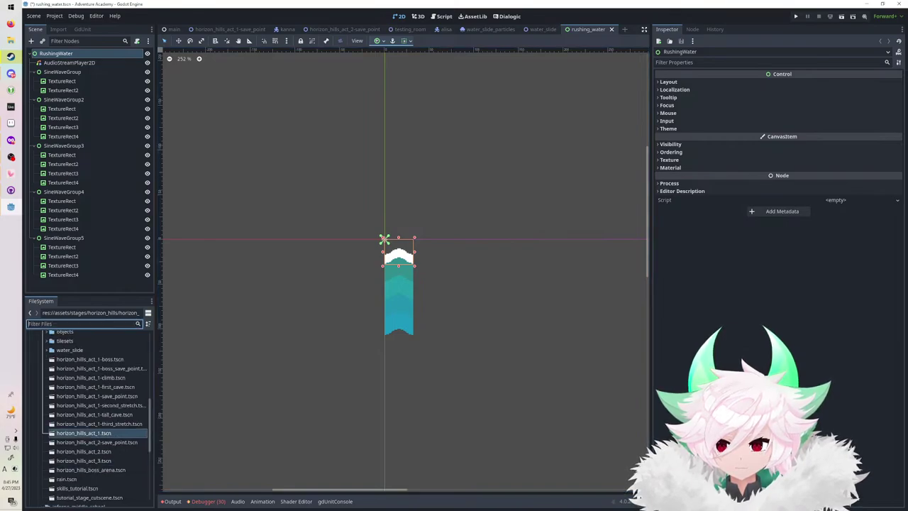
scroll(88, 419, down, 2)
click(89, 454)
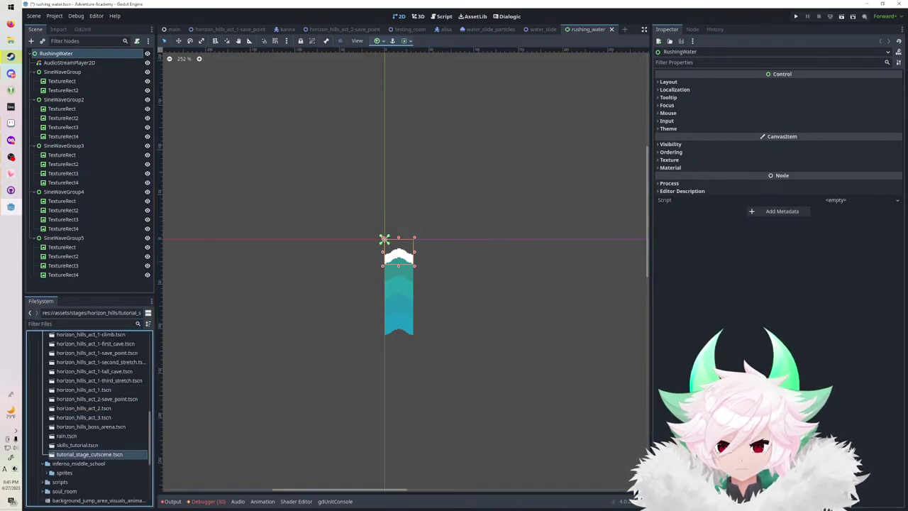
drag(77, 454, 79, 398)
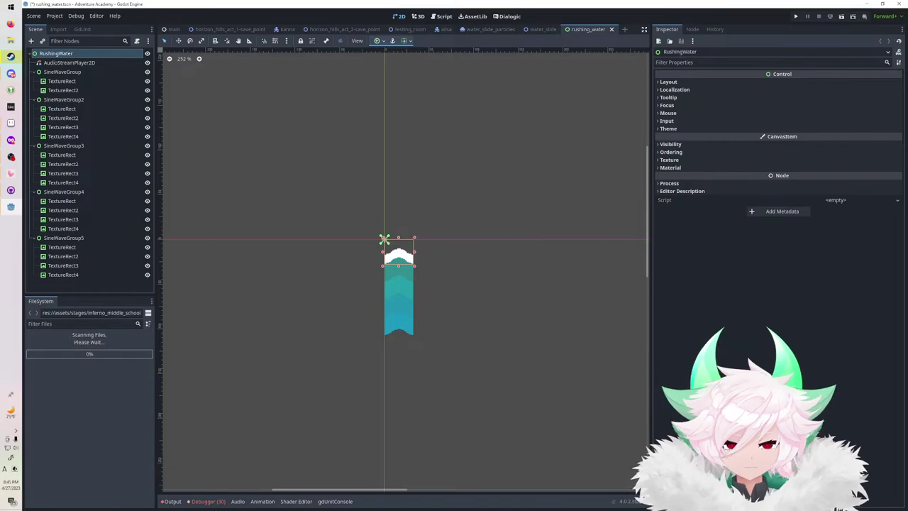
Open the tutorial_stage_cutscene.tscn scene from the inferno_middle_school folder.
double_click(90, 408)
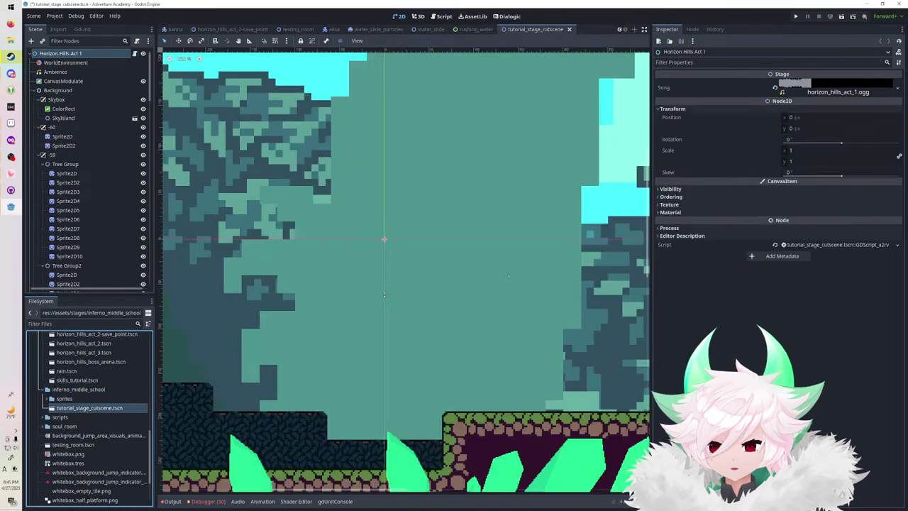
scroll(278, 158, down, 8)
scroll(277, 140, down, 20)
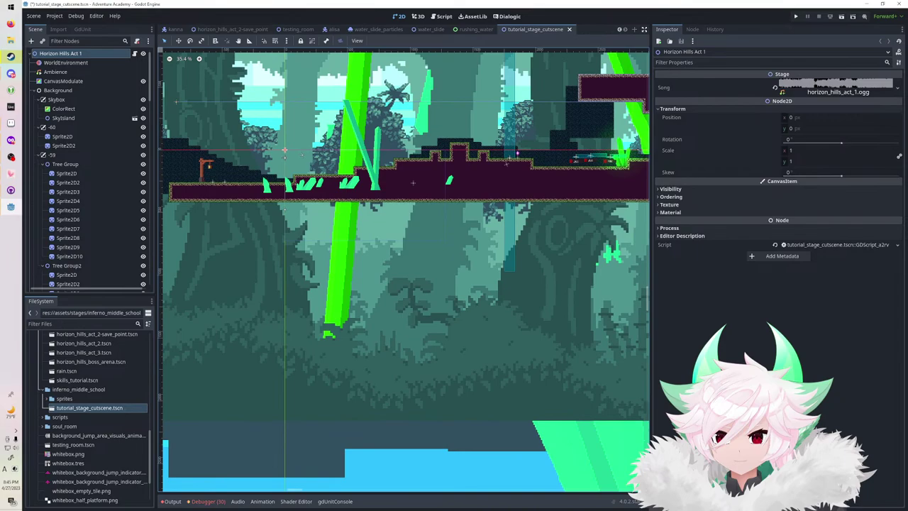
middle_drag(277, 139, 431, 219)
Delete the SkyIsland node from the Skybox layer under Background.
click(58, 90)
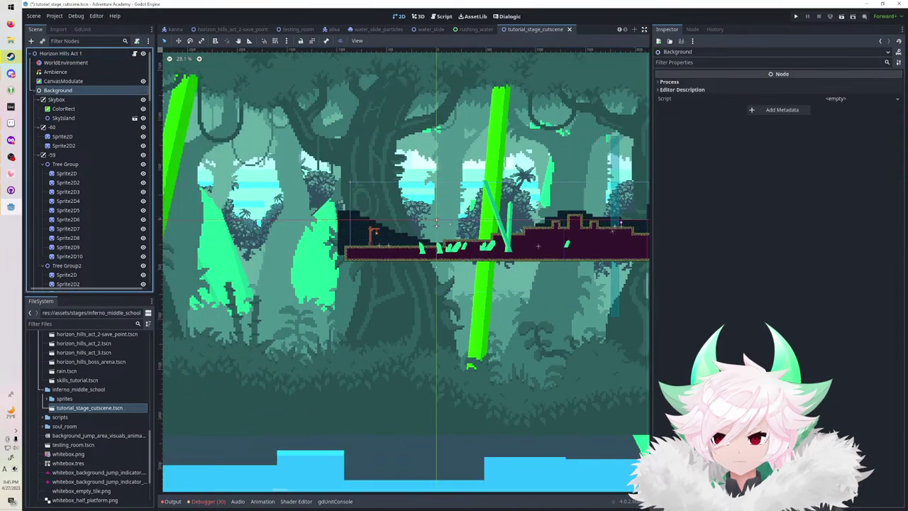
click(38, 99)
click(39, 99)
click(64, 108)
click(63, 118)
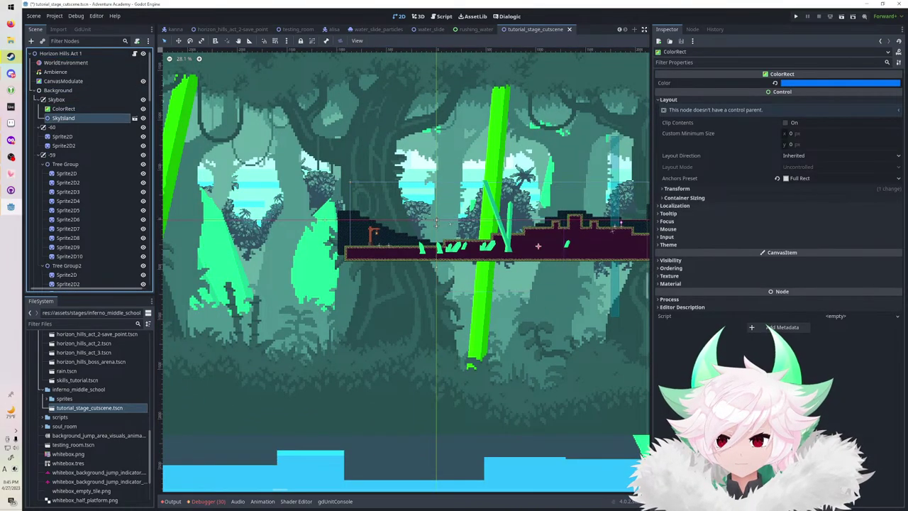
key(Delete)
key(Return)
Change the color of the Skybox's ColorRect to a very dark red.
click(64, 109)
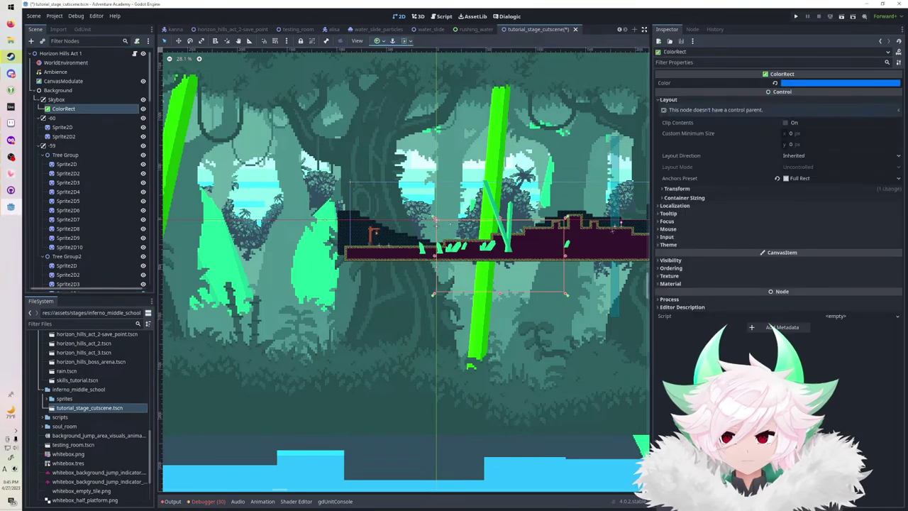
click(840, 83)
click(880, 173)
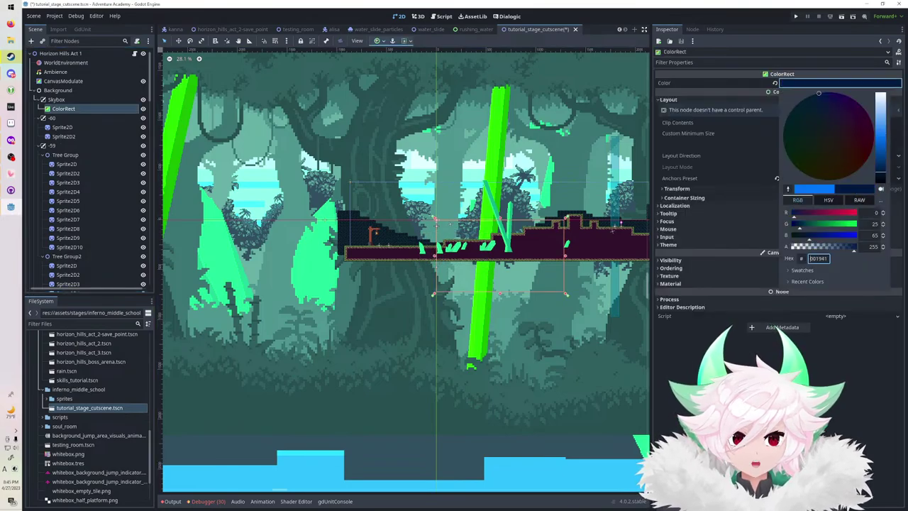
click(849, 214)
drag(881, 134, 880, 175)
key(Escape)
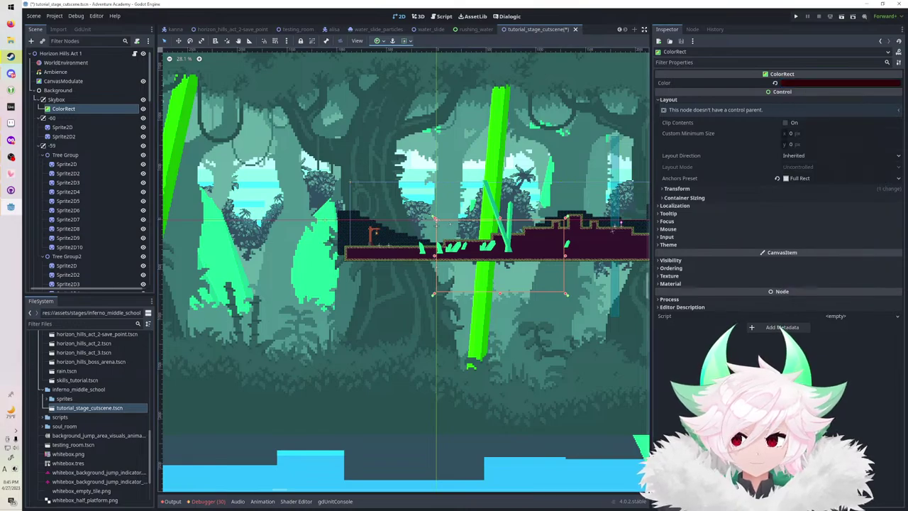
Collapse the Background's canvas layers and delete layers -60 through -56.
click(38, 118)
click(38, 127)
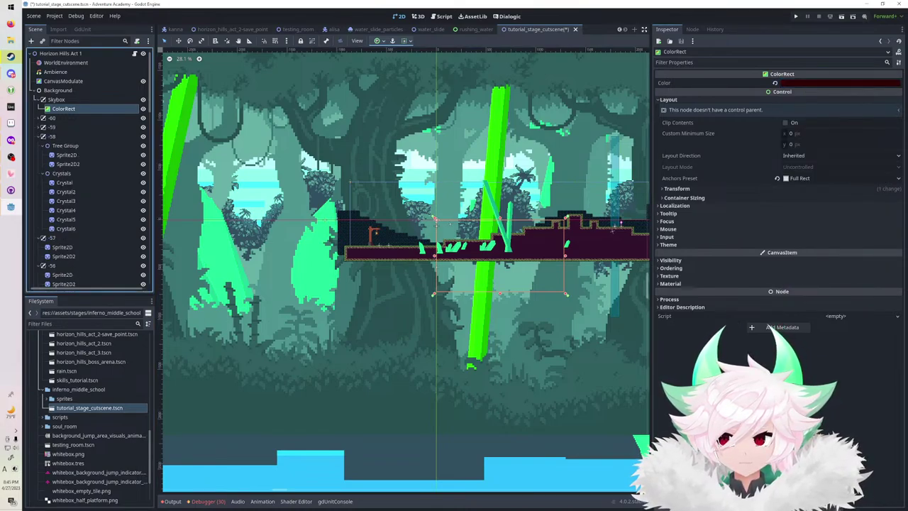
click(38, 136)
click(38, 146)
click(38, 155)
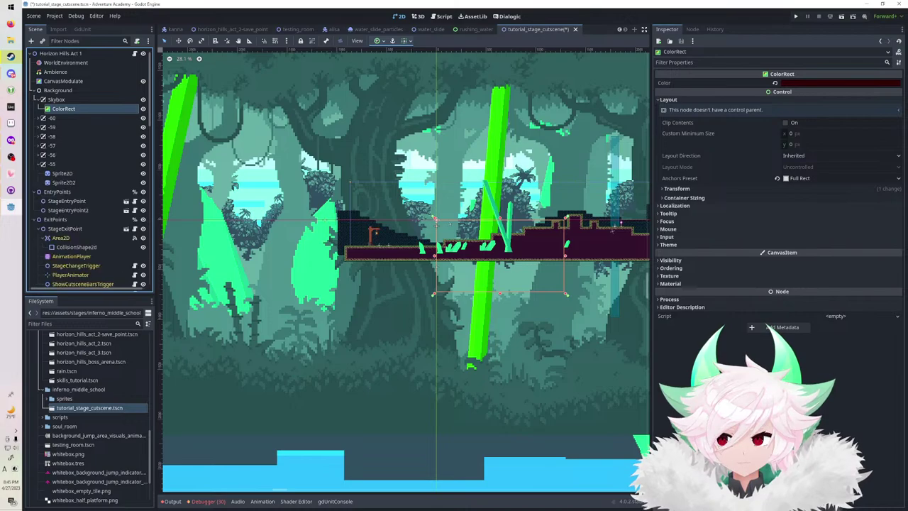
click(54, 154)
shift+click(56, 117)
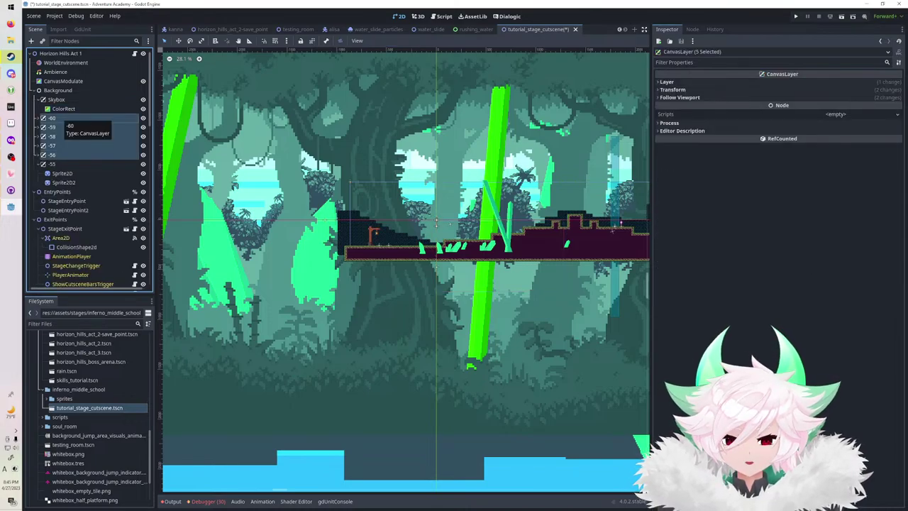
key(Delete)
key(Return)
Delete the Sprite2D2 node from the -55 background layer.
click(64, 136)
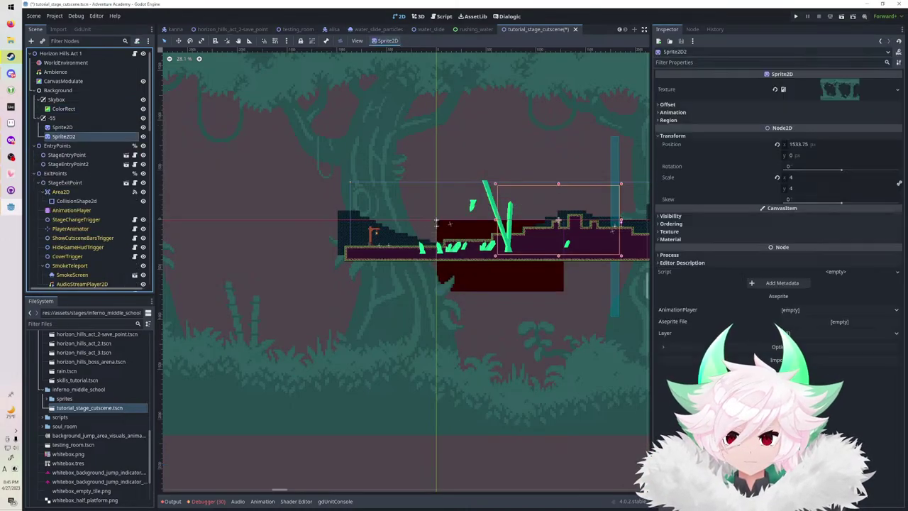
key(Delete)
key(Return)
Search the project files for "bg" and assign inferno_middle_school's bg_01.png as the texture of the -55 layer's Sprite2D.
click(436, 222)
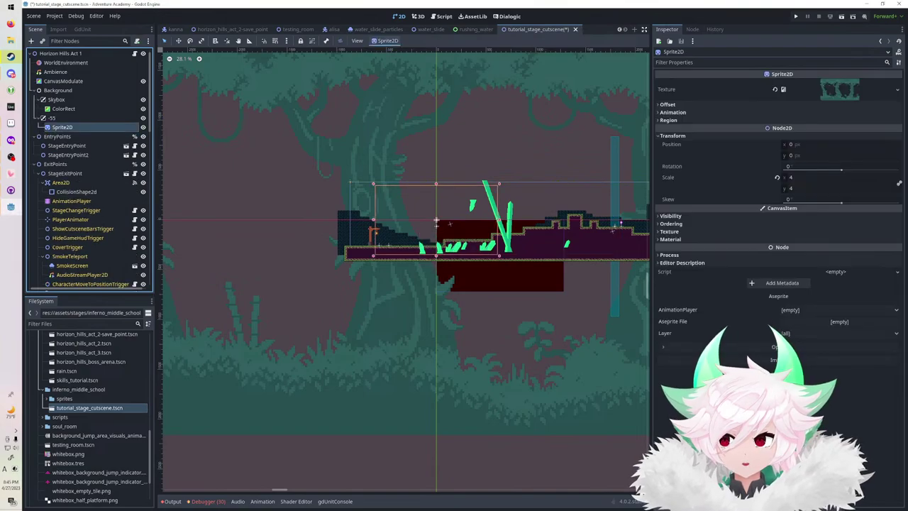
click(79, 324)
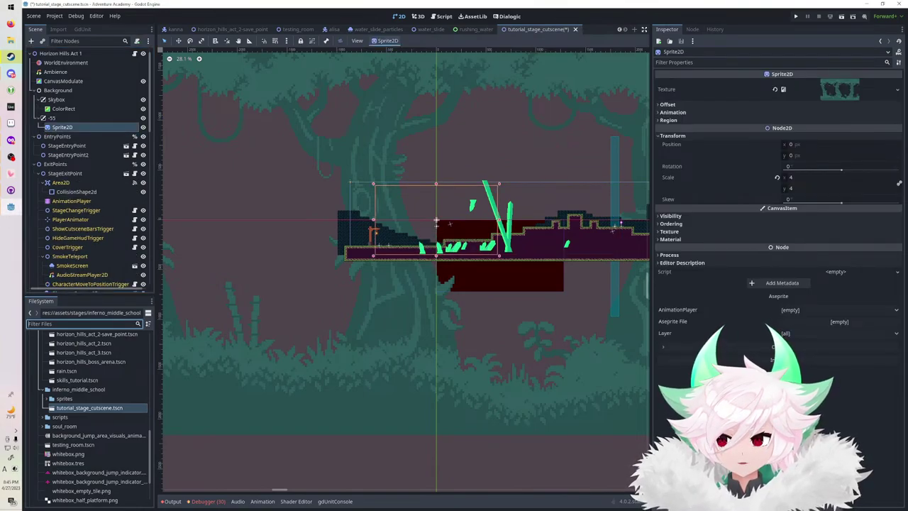
text(caver)
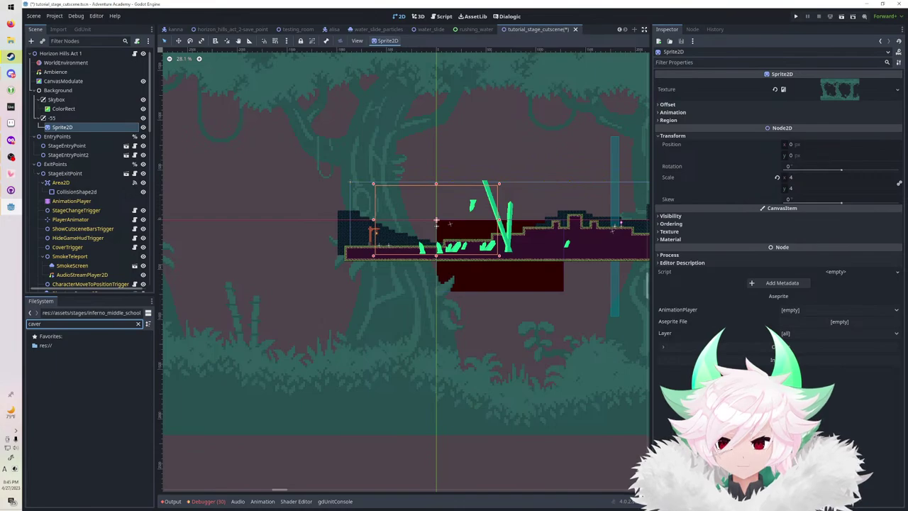
key(BackSpace)
key(BackSpace)
key(BackSpace)
key(BackSpace)
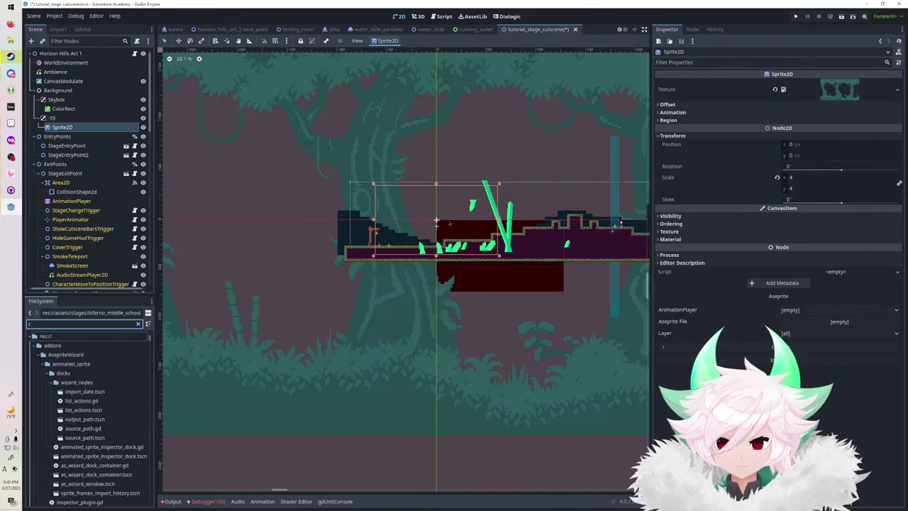
text(bg)
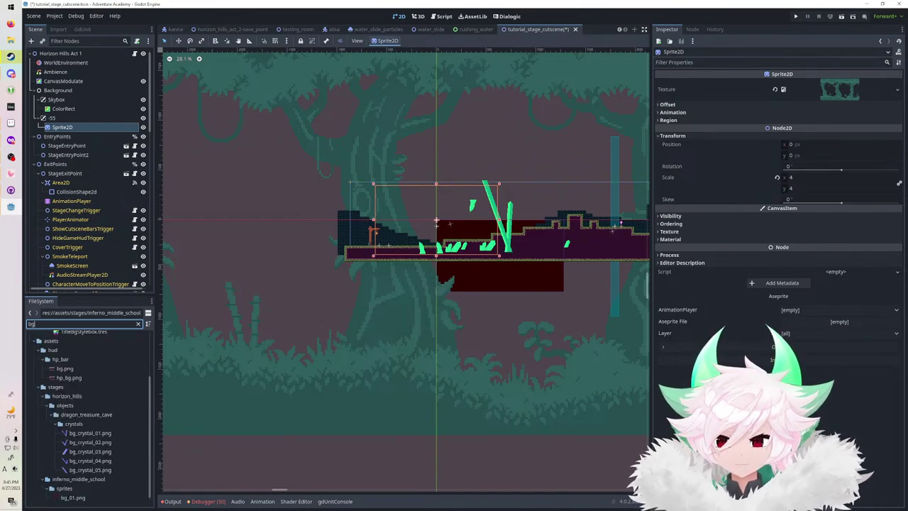
drag(73, 497, 843, 87)
middle_drag(553, 206, 469, 198)
scroll(426, 196, down, 2)
scroll(469, 198, up, 3)
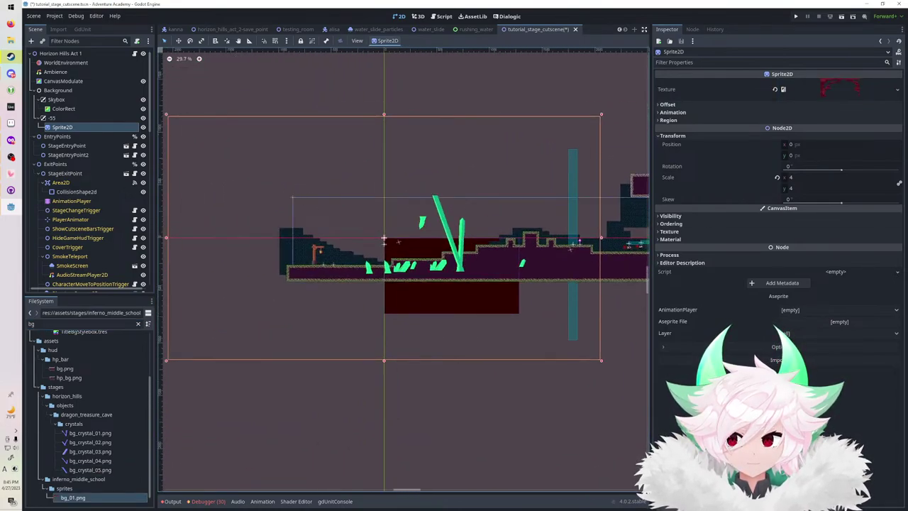
Move the -55 layer's Sprite2D above the level to about x 55, y -1871 px and save the scene.
key(w)
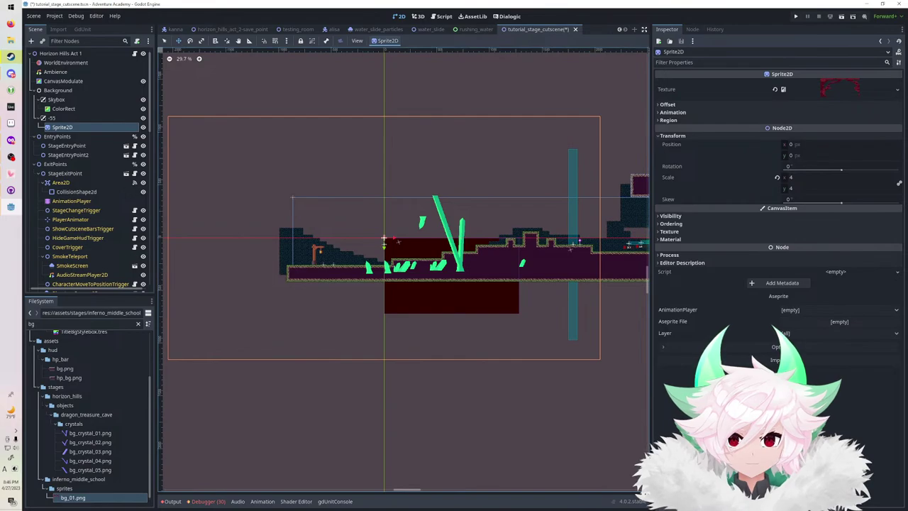
drag(465, 213, 470, 55)
middle_drag(470, 55, 527, 137)
scroll(527, 137, down, 3)
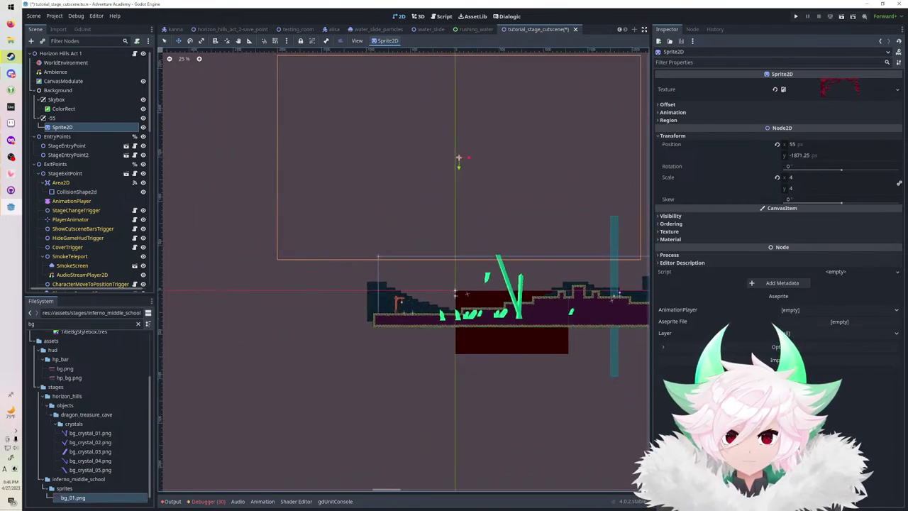
key(ctrl+s)
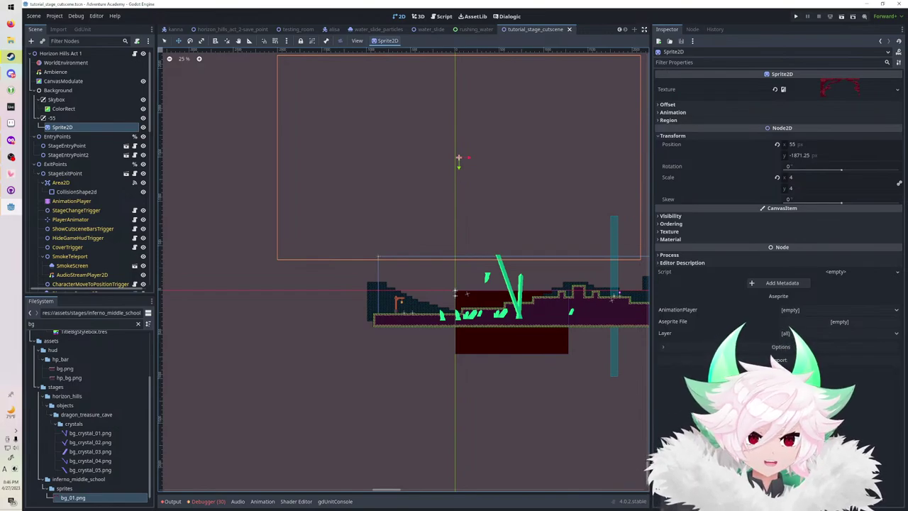
Check the visibility and modulate color settings of the -55 layer's Sprite2D.
click(670, 215)
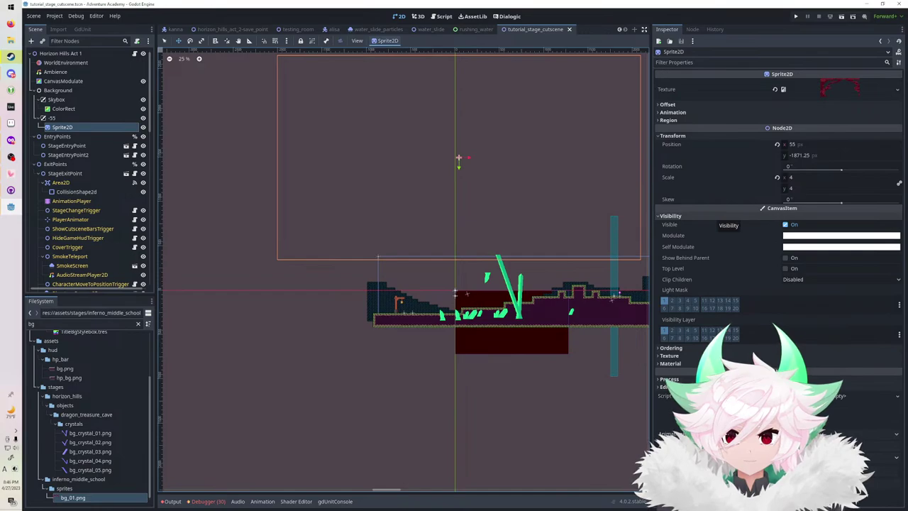
click(786, 225)
click(786, 224)
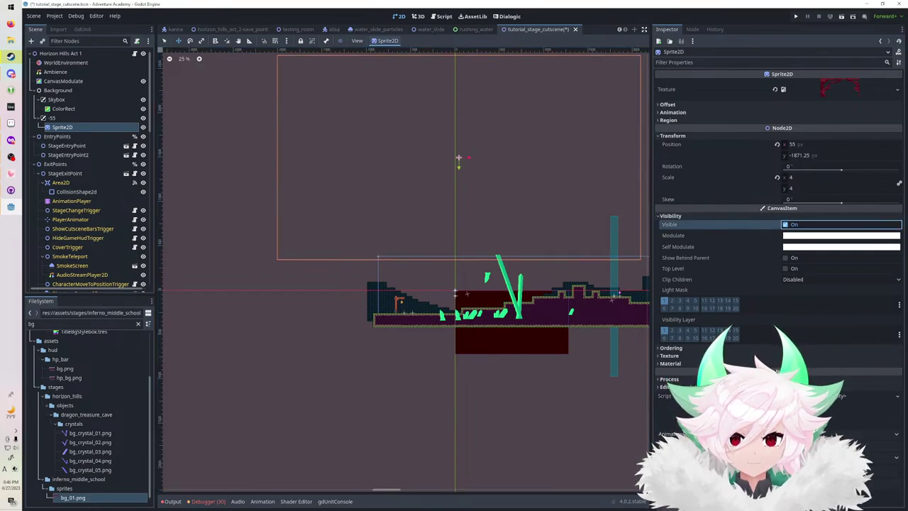
click(830, 236)
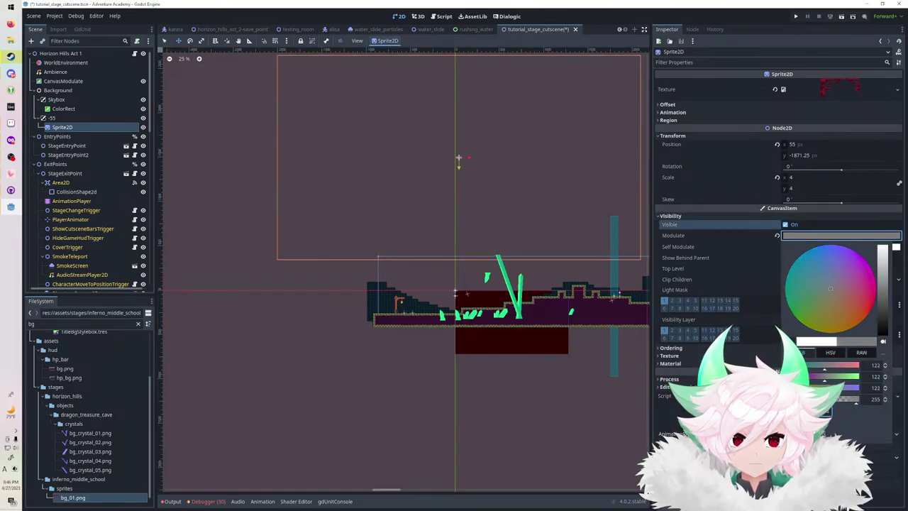
key(Escape)
Try moving the Sprite2D to about x -205, y -2321 px and out of the -55 layer, and undo the reparenting.
drag(458, 158, 440, 126)
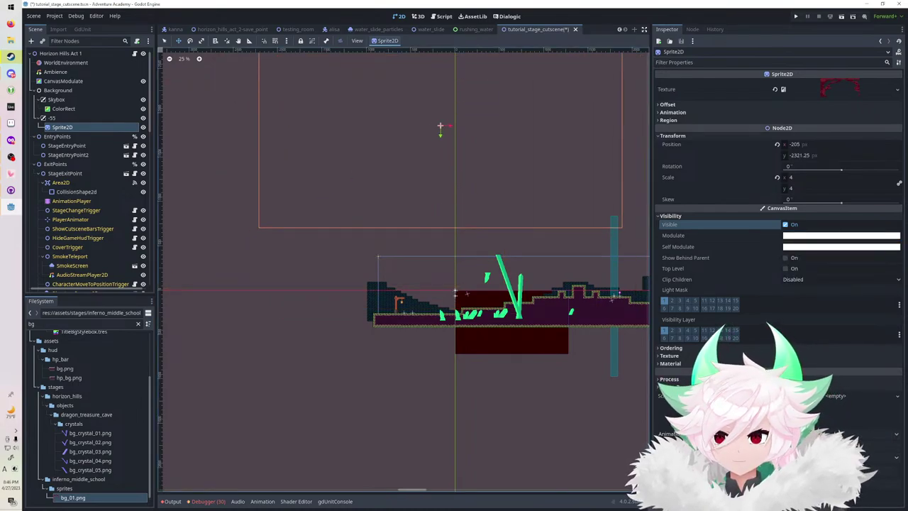
drag(62, 127, 77, 85)
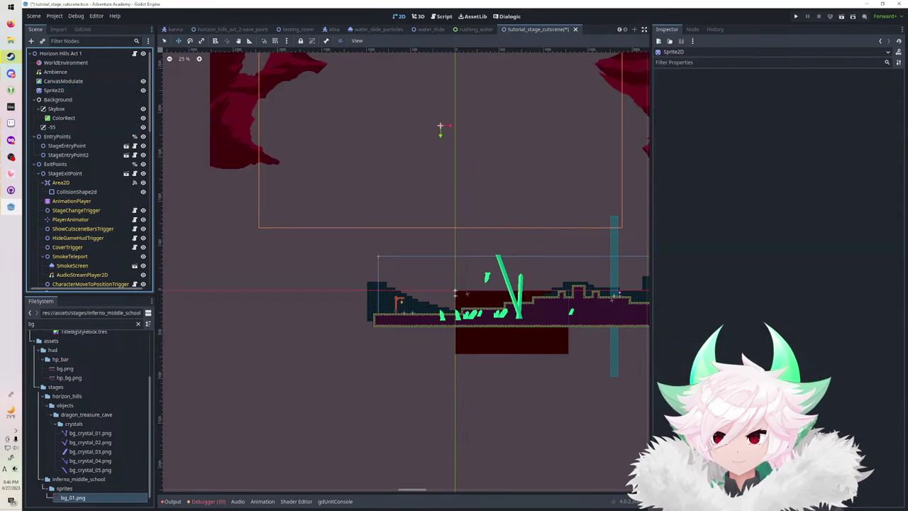
middle_drag(397, 146, 360, 189)
key(ctrl+z)
Select the -55 canvas layer and turn on Preview Canvas Scale for the 2D viewport.
click(52, 118)
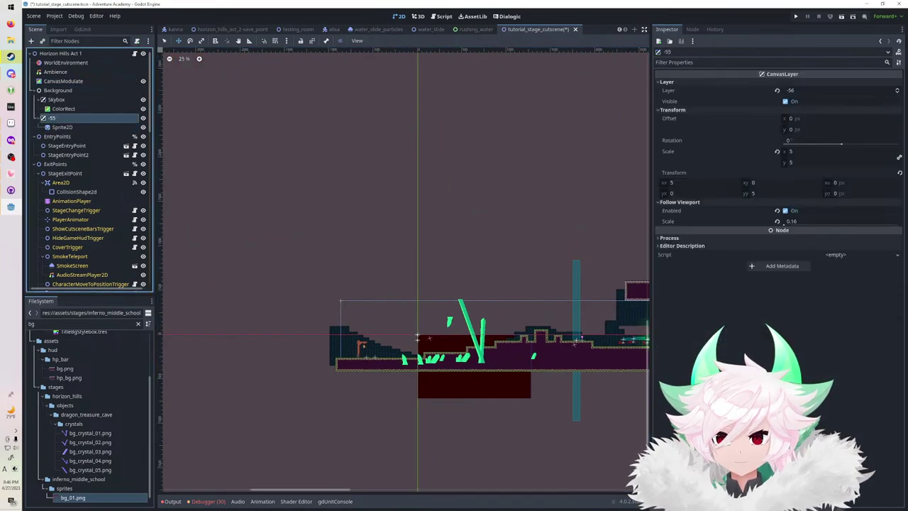
scroll(366, 156, down, 4)
middle_drag(489, 149, 471, 142)
scroll(232, 142, down, 1)
scroll(397, 184, up, 11)
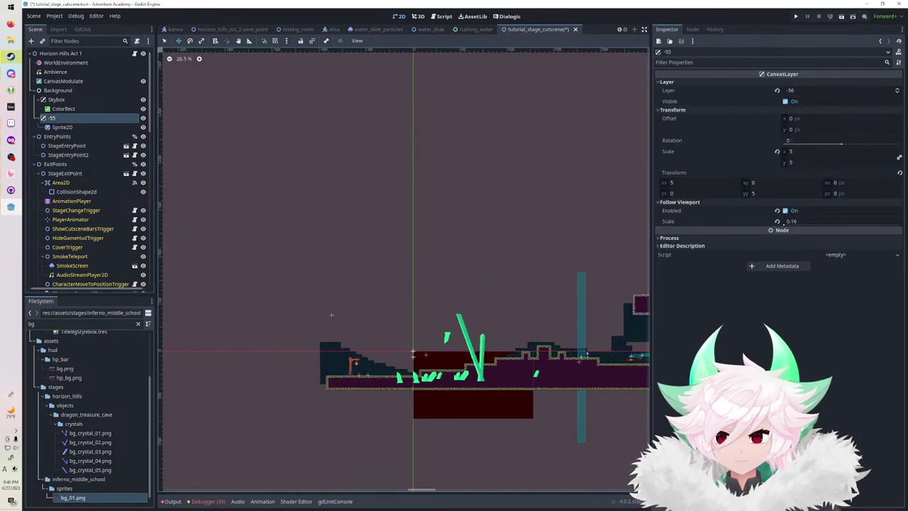
middle_drag(440, 284, 373, 193)
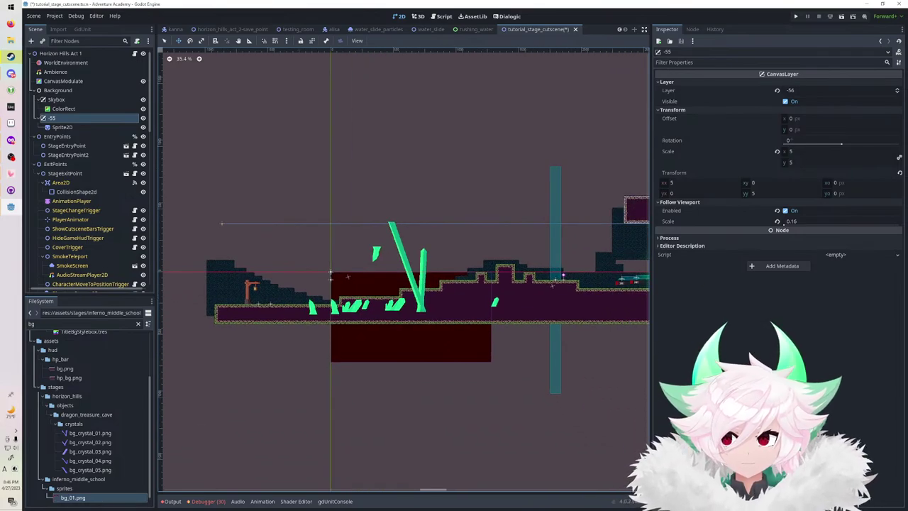
click(356, 40)
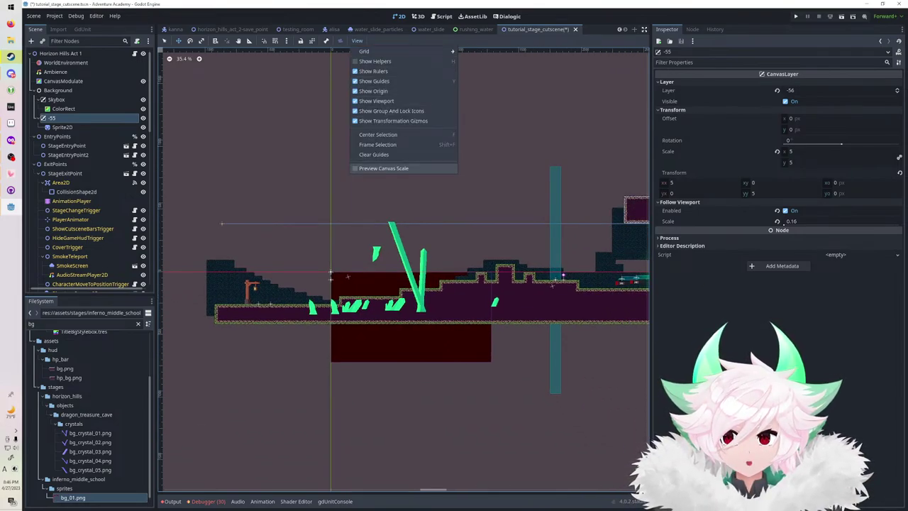
click(384, 169)
scroll(409, 167, down, 4)
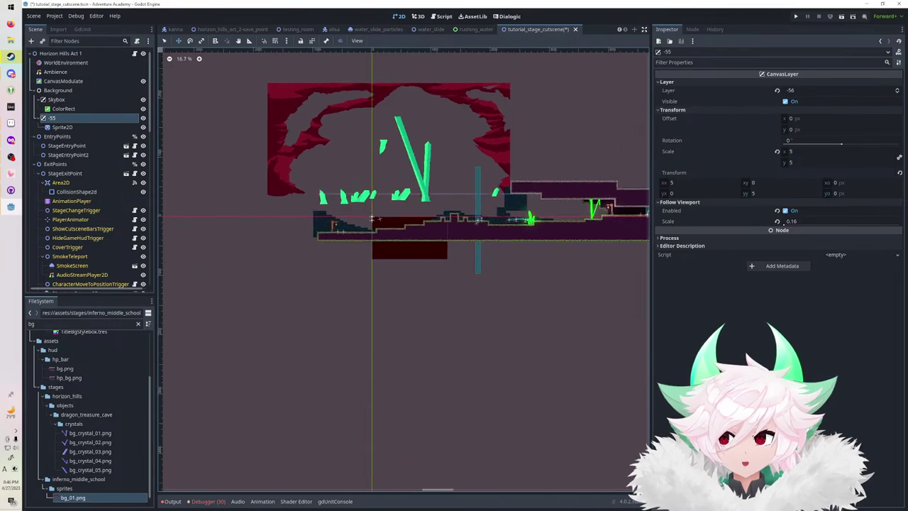
Move the -55 layer's Sprite2D down behind the level to about x 1, y -4 px.
click(62, 127)
drag(426, 130, 446, 178)
scroll(433, 227, up, 4)
scroll(428, 135, up, 10)
middle_drag(403, 208, 436, 167)
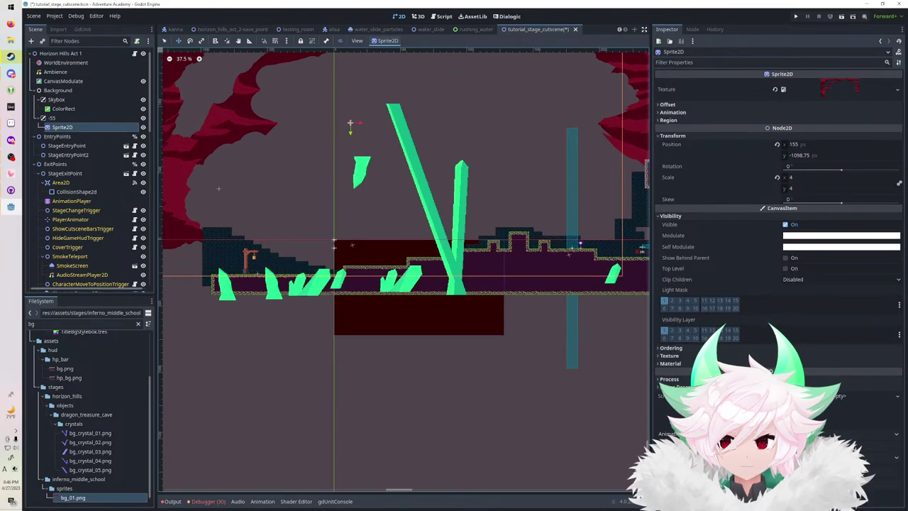
drag(436, 167, 420, 283)
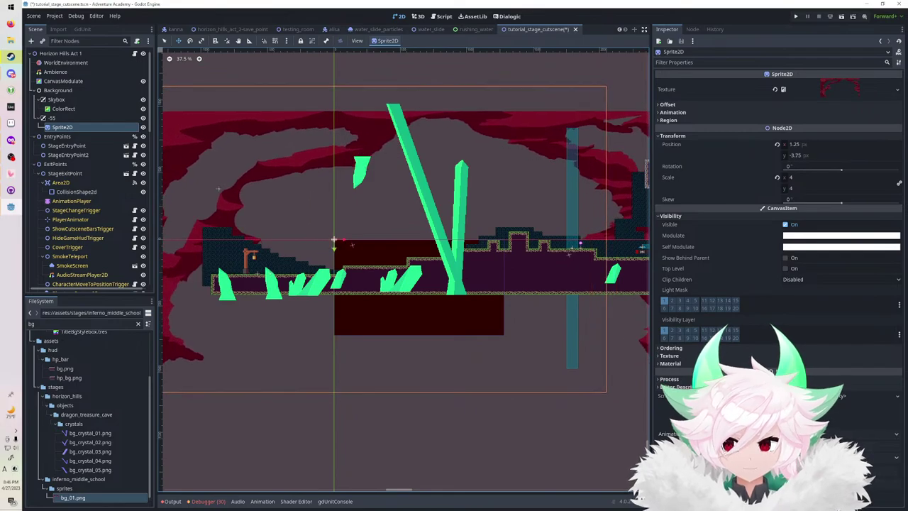
middle_drag(420, 283, 524, 232)
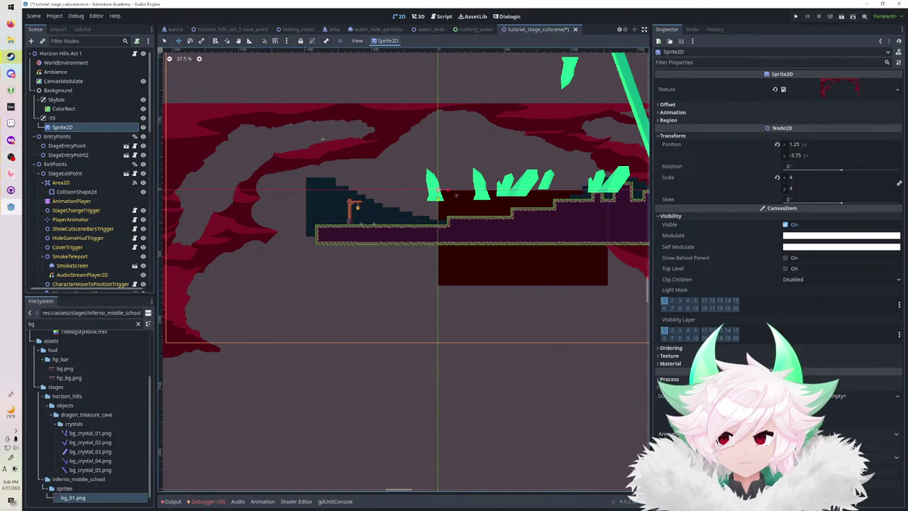
Collapse Background and ExitPoints, and delete MoveTutorialCutscene, EnemyTutorialCutscene and the enemy tutorial cutscene start trigger from Triggers.
click(34, 90)
click(67, 110)
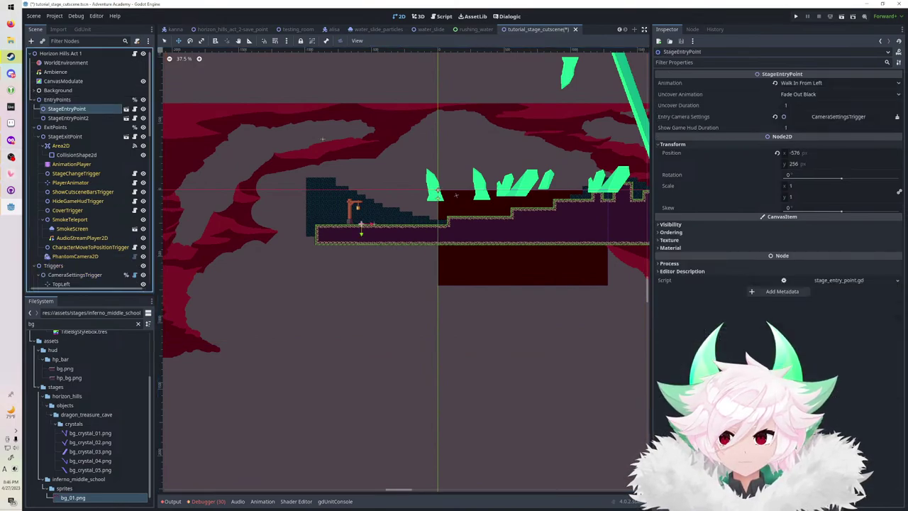
click(34, 127)
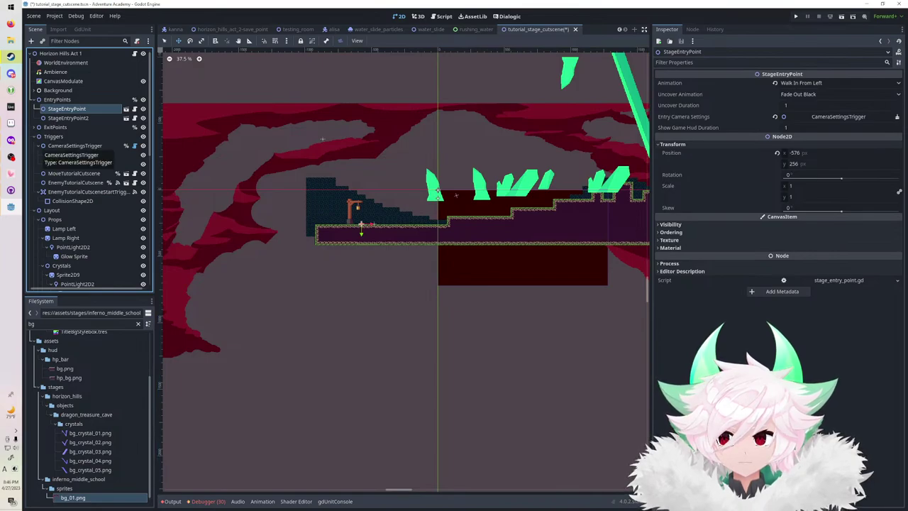
click(75, 146)
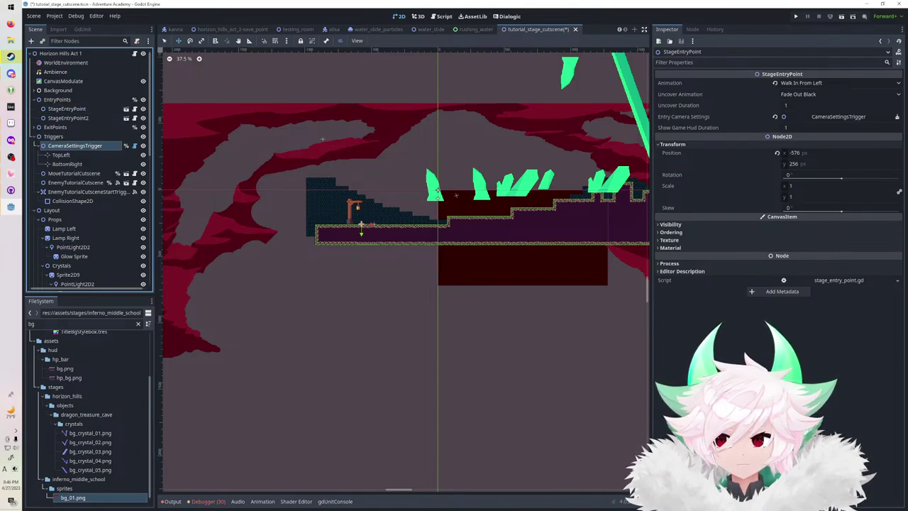
click(74, 173)
shift+click(85, 192)
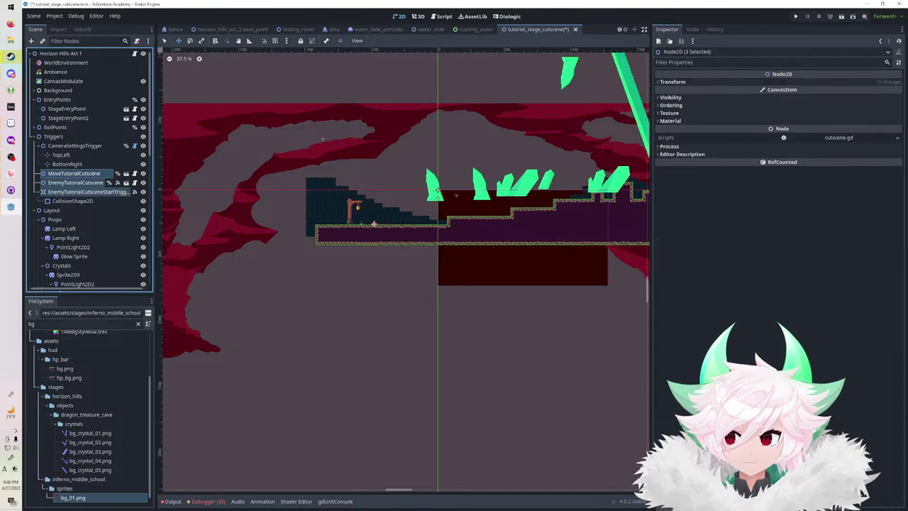
key(Delete)
key(Return)
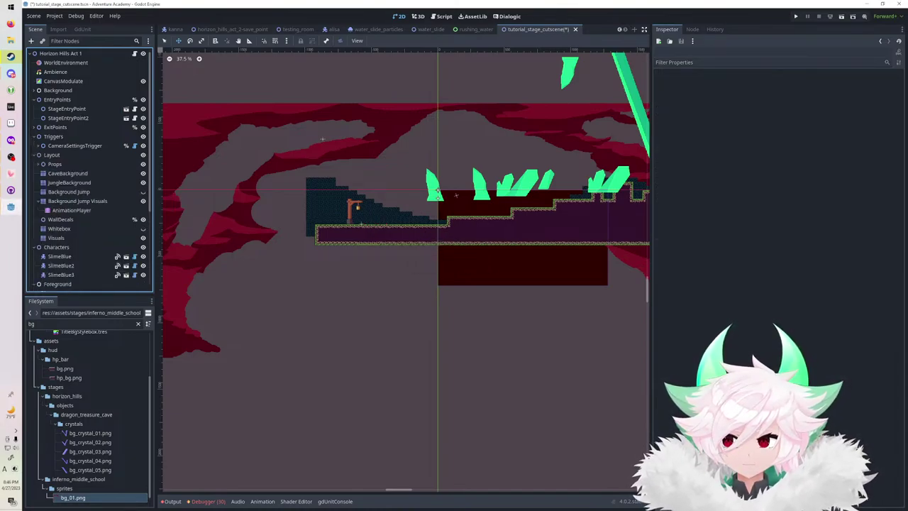
Delete Lamp Left, Lamp Right, Crystals and Light Sources from the Props node.
click(42, 183)
click(43, 192)
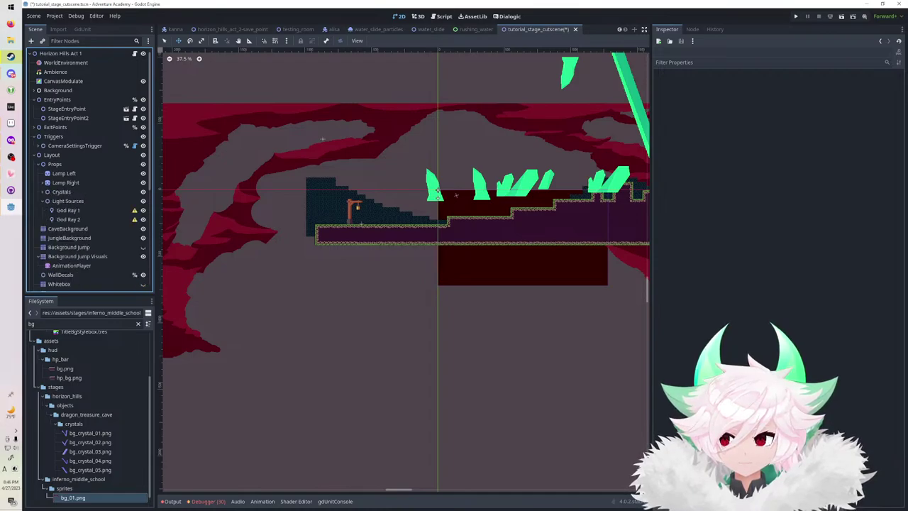
click(42, 201)
click(68, 201)
key(shift+Up)
key(shift+Up)
key(shift+Up)
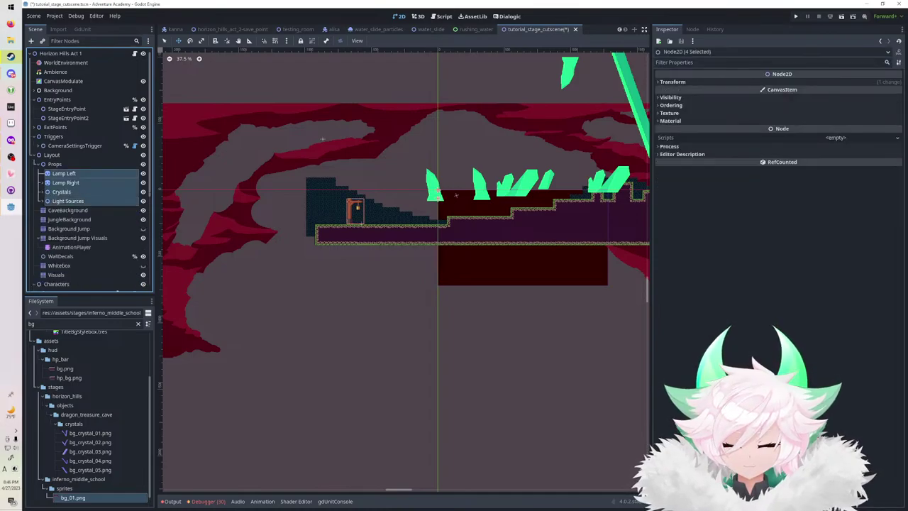
key(Delete)
key(Return)
Delete the CaveBackground and JungleBackground tilemaps from Layout.
click(68, 174)
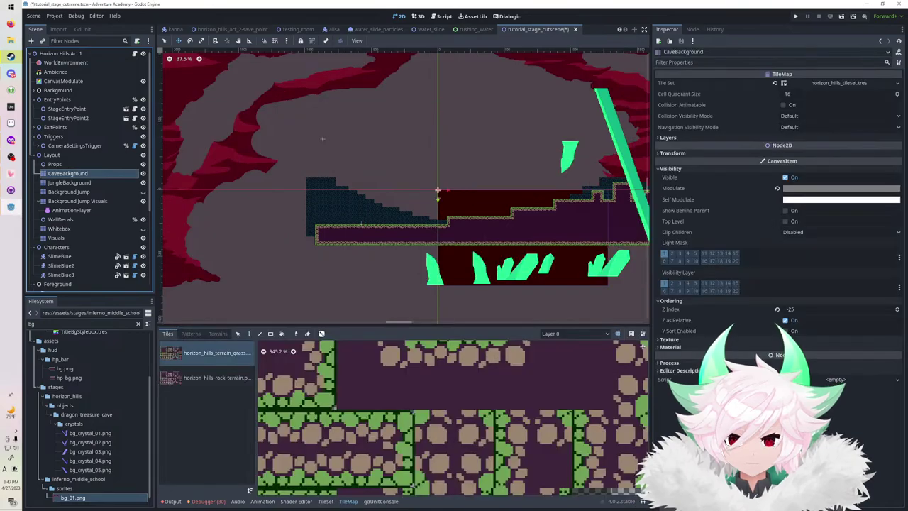
key(Delete)
key(Return)
key(Delete)
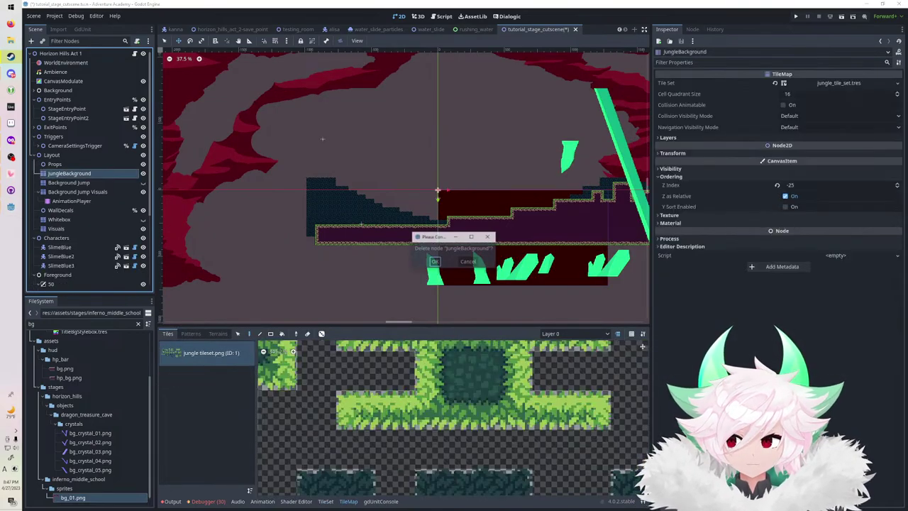
key(Return)
Examine the remaining Layout nodes, from Background Jump through WallDecals to Whitebox.
click(69, 173)
click(71, 183)
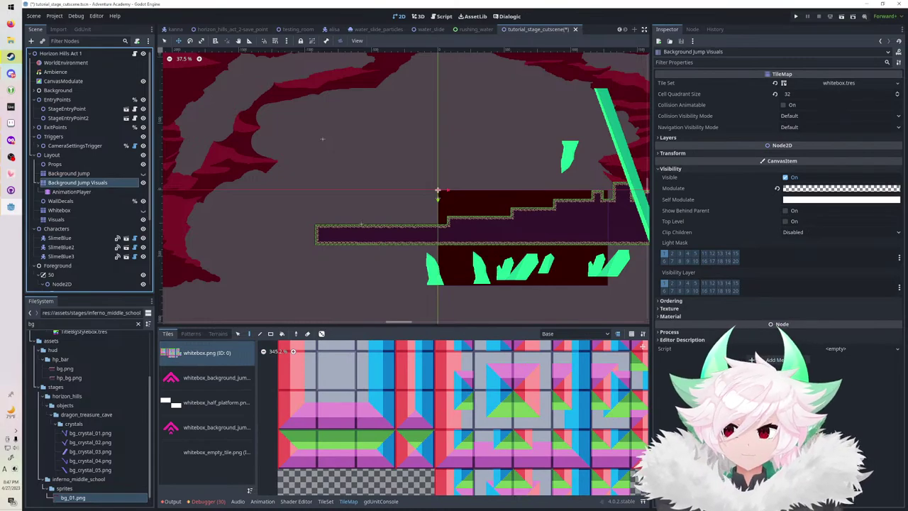
key(Down)
key(Down)
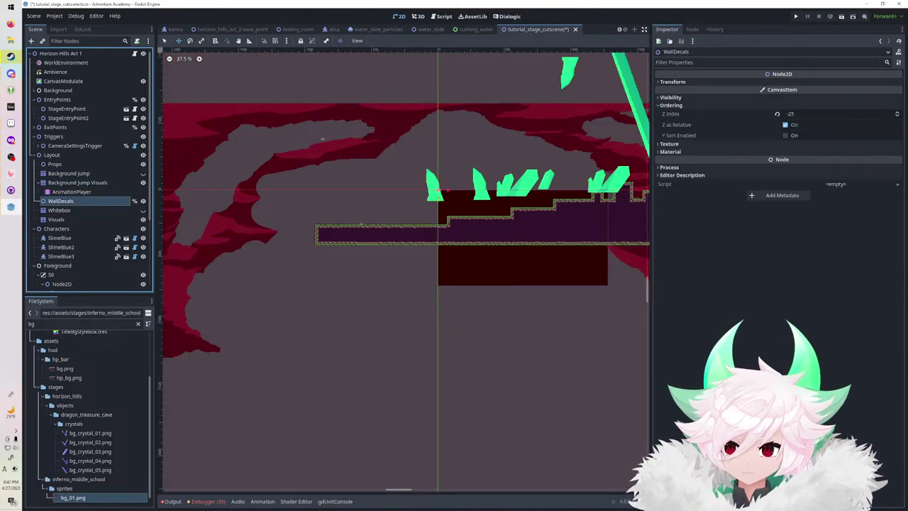
click(60, 201)
key(Escape)
click(59, 210)
Erase all terrain tiles of the Visuals tilemap with one rectangle spanning the whole level.
click(56, 220)
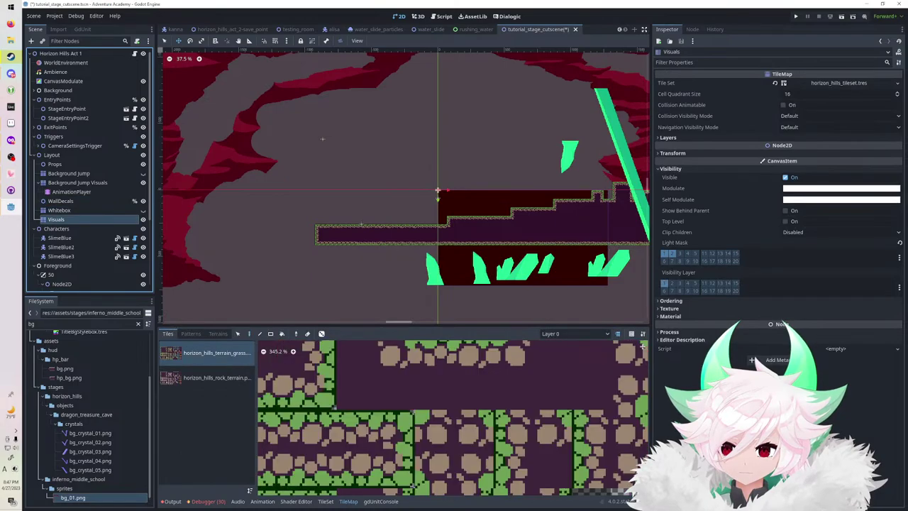
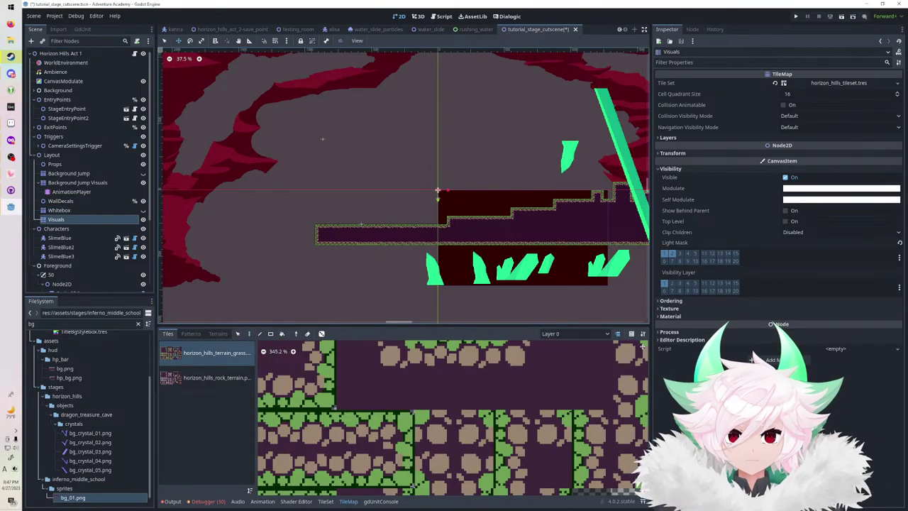
scroll(335, 162, down, 11)
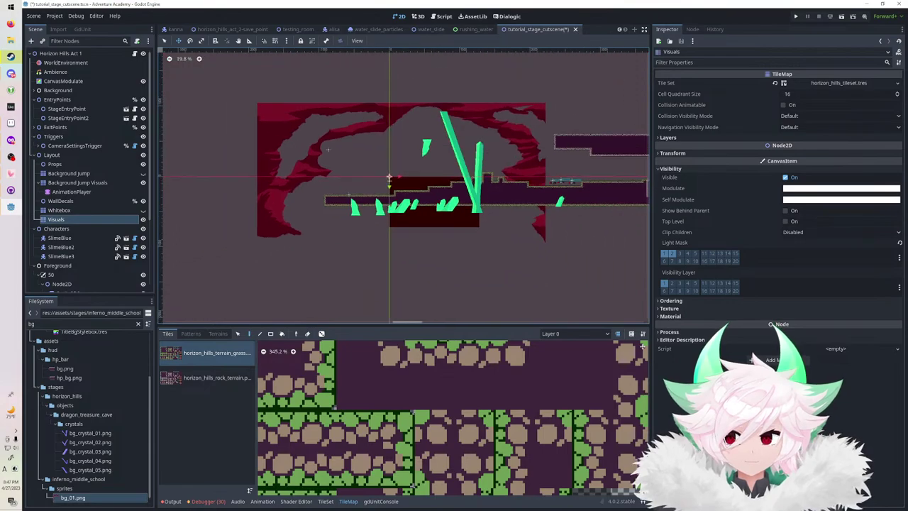
key(r)
click(307, 334)
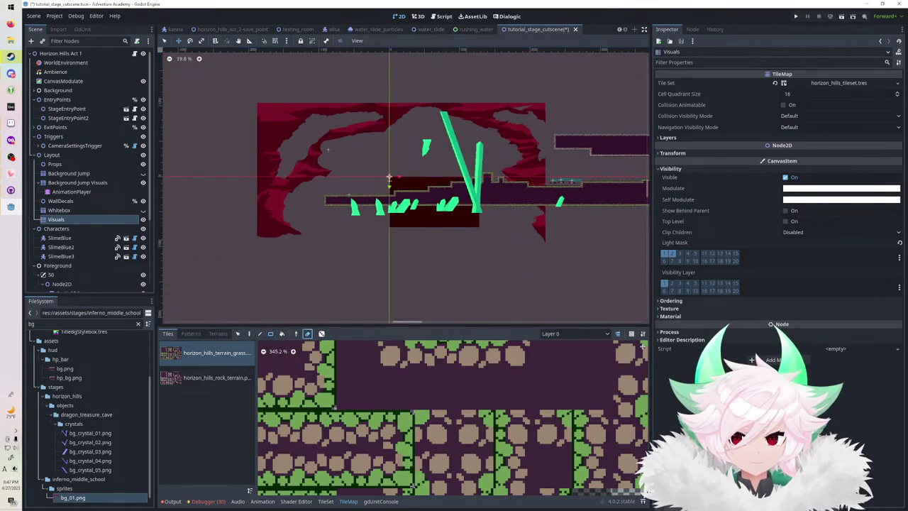
scroll(392, 181, down, 3)
middle_drag(392, 181, 301, 193)
click(165, 41)
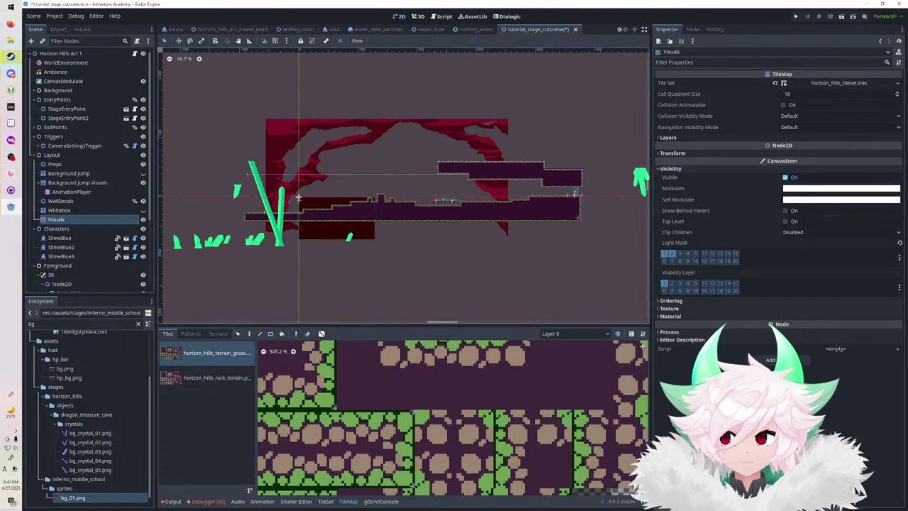
mouse_move(236, 251)
mouse_down()
mouse_move(657, 53)
mouse_move(657, 78)
mouse_up()
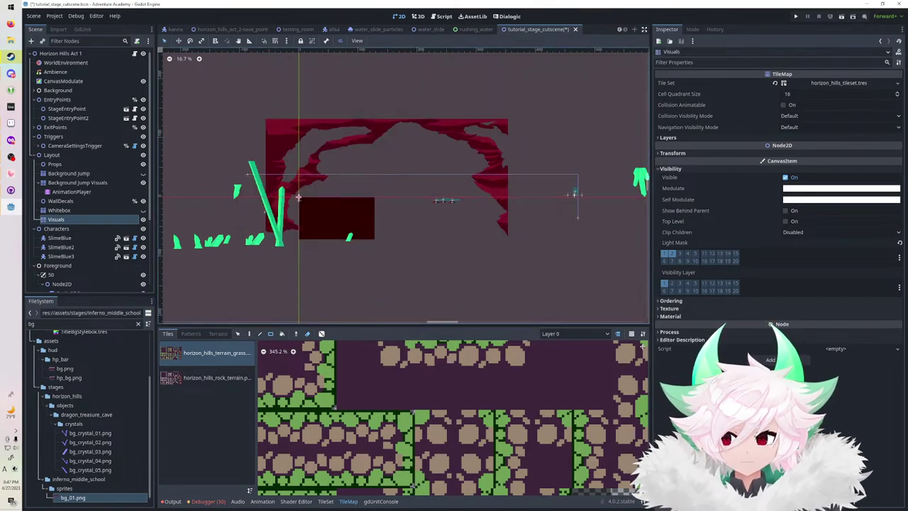
Make the Background Jump tilemap visible and erase all its tiles with one rectangle spanning the level.
click(59, 210)
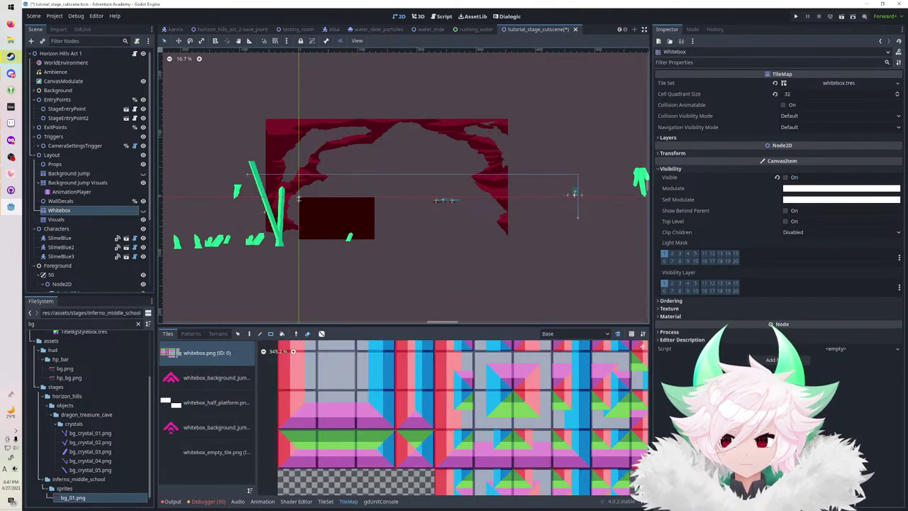
click(69, 173)
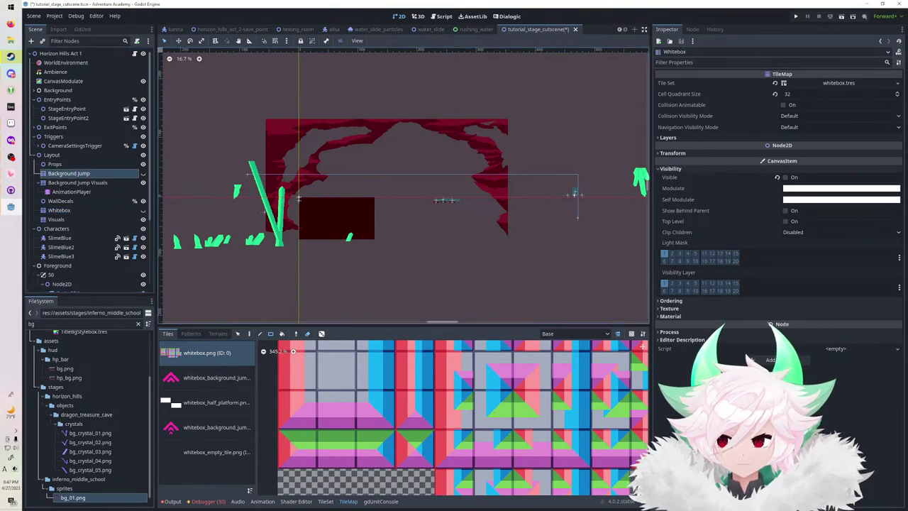
click(143, 173)
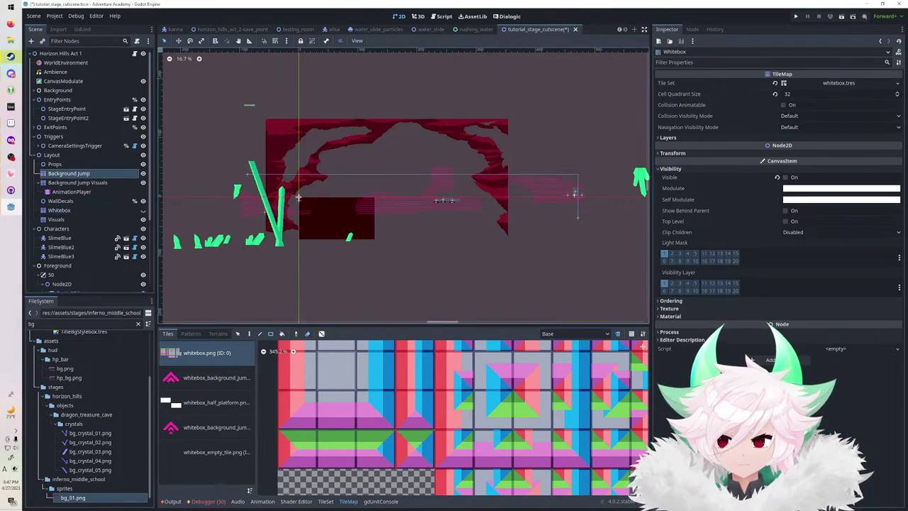
click(218, 333)
click(189, 355)
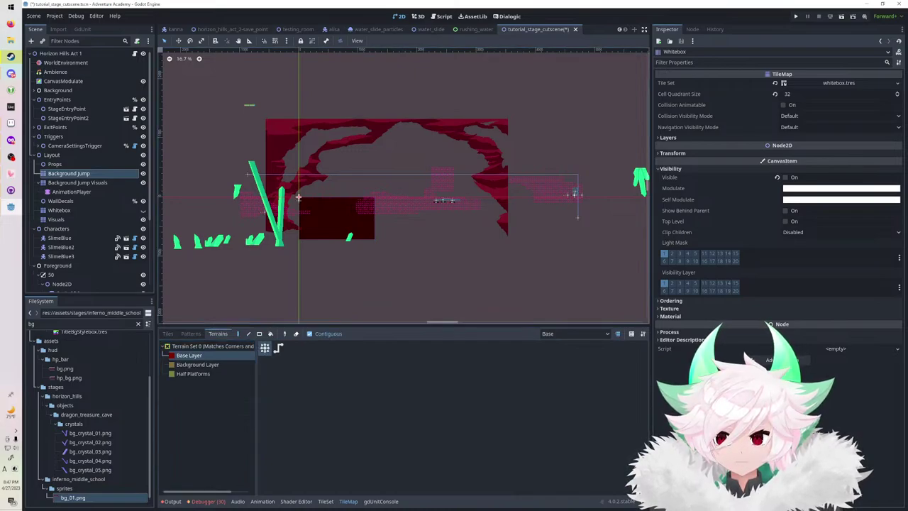
click(259, 334)
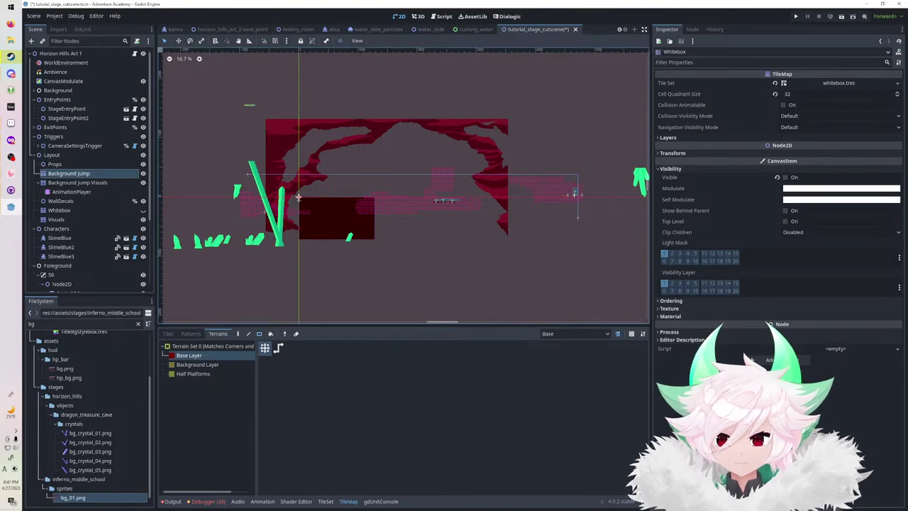
click(198, 365)
click(193, 374)
click(168, 333)
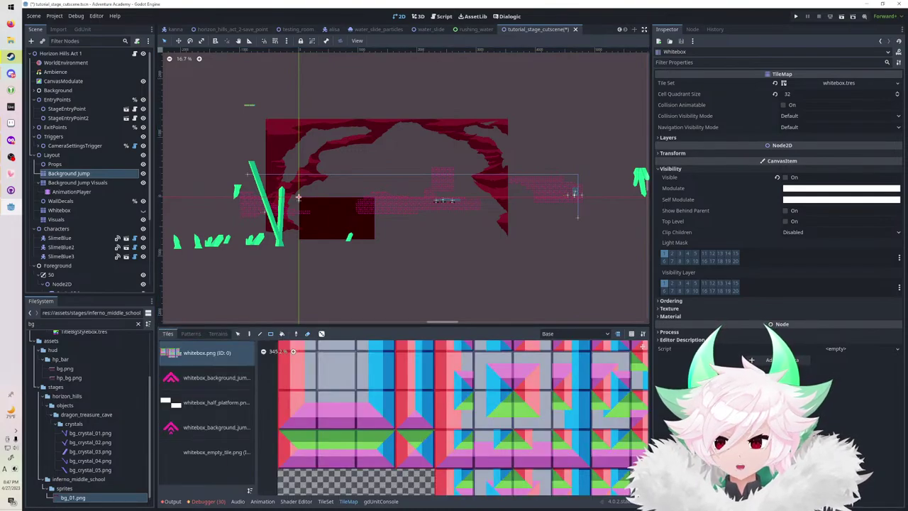
click(337, 370)
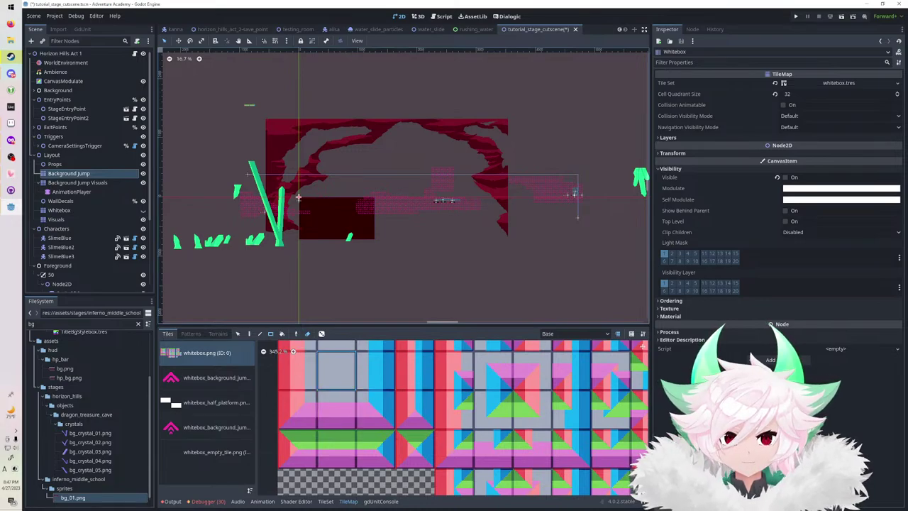
mouse_move(226, 178)
mouse_down()
mouse_move(324, 212)
mouse_move(631, 244)
mouse_move(384, 138)
mouse_up()
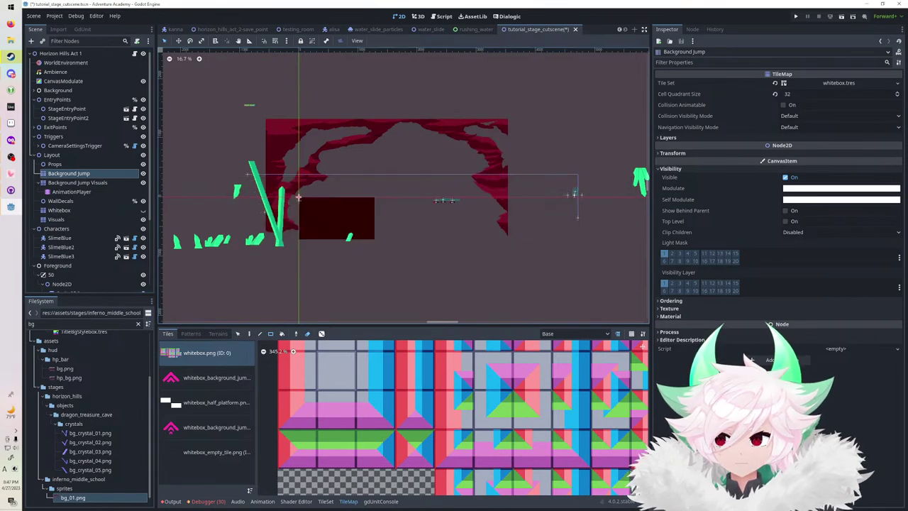
Erase the Background Jump Visuals tilemap with rectangles spanning the whole level.
click(77, 182)
mouse_move(249, 283)
mouse_down()
mouse_move(520, 105)
mouse_move(645, 69)
mouse_up()
drag(613, 107, 202, 306)
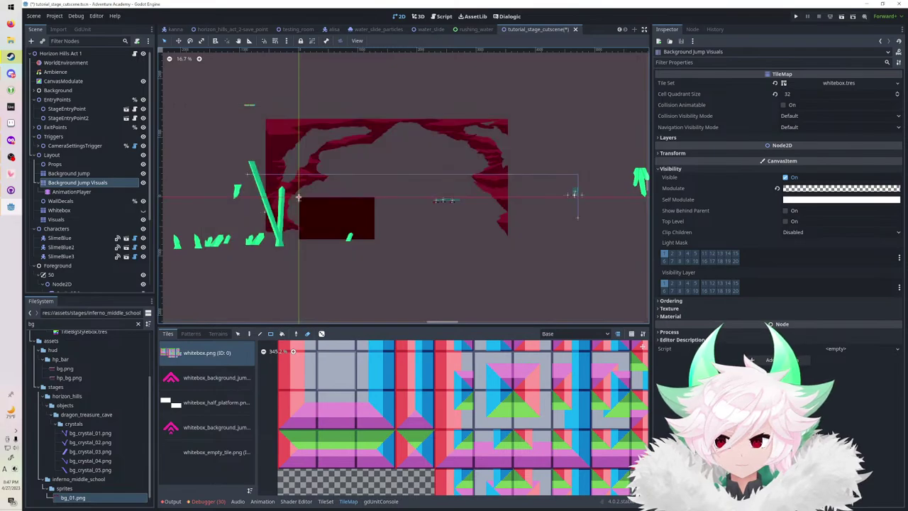
Make the Whitebox tilemap visible and paint a wide rectangular floor of plain whitebox tiles directly below the horizontal axis.
key(Down)
key(Down)
key(Down)
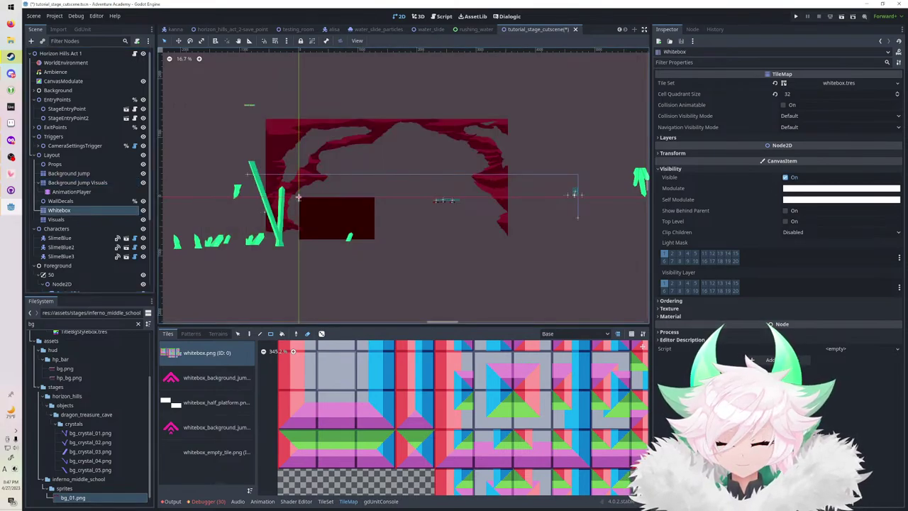
scroll(264, 249, up, 2)
click(333, 370)
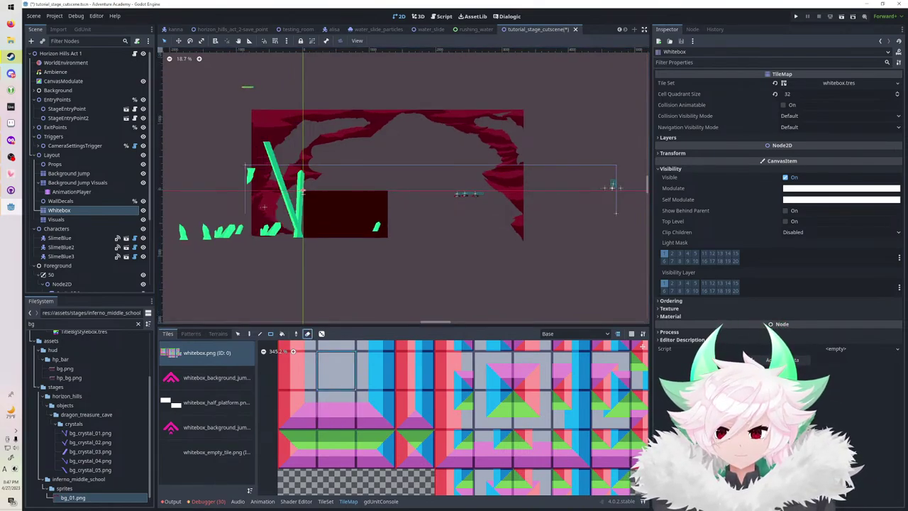
scroll(263, 206, up, 6)
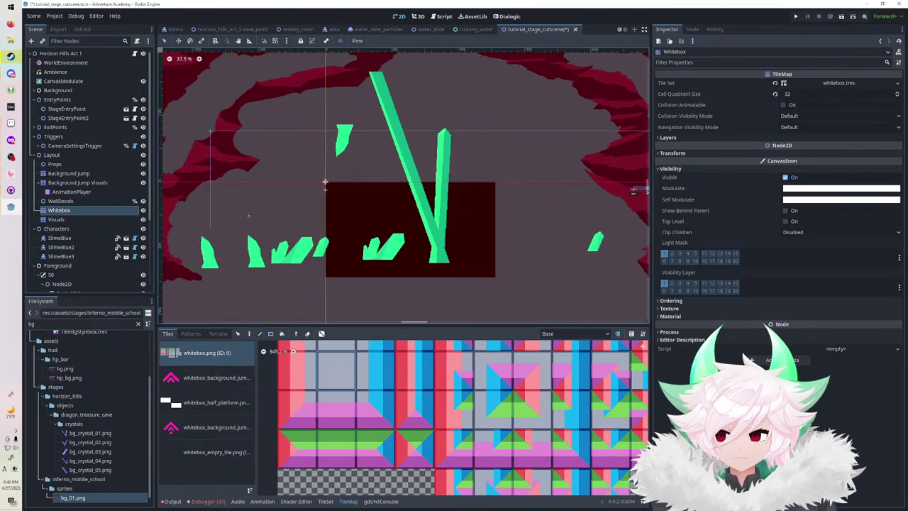
mouse_move(212, 183)
mouse_down()
mouse_move(561, 231)
mouse_move(574, 248)
mouse_move(518, 253)
mouse_move(510, 277)
mouse_up()
middle_drag(326, 228, 429, 249)
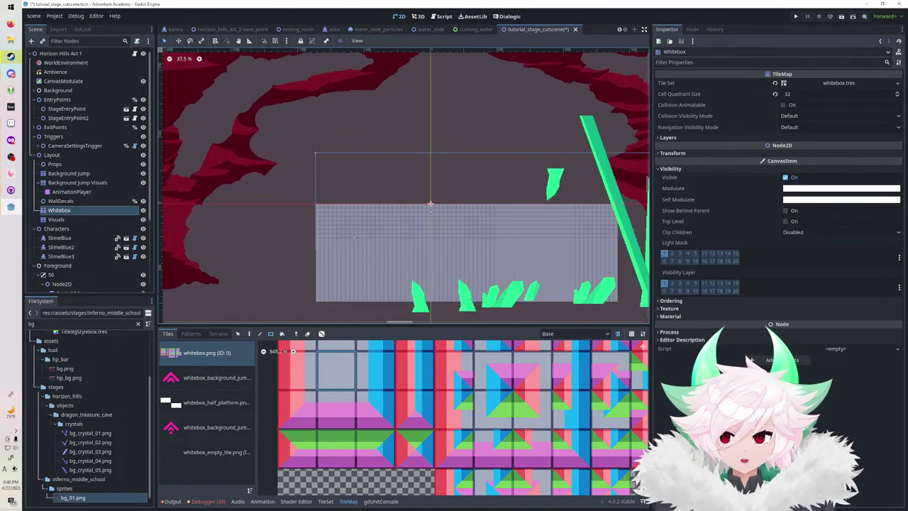
Extend the whitebox floor further left and paint a tall left wall rising from it.
scroll(430, 249, up, 5)
scroll(327, 233, down, 1)
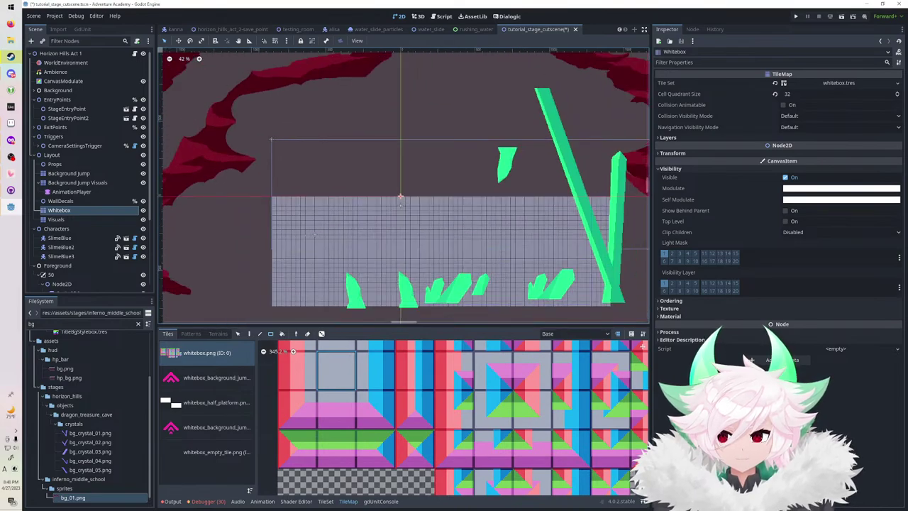
mouse_move(279, 199)
mouse_down()
mouse_move(260, 214)
mouse_move(217, 314)
mouse_move(212, 298)
mouse_move(278, 294)
mouse_up()
middle_drag(232, 228, 259, 283)
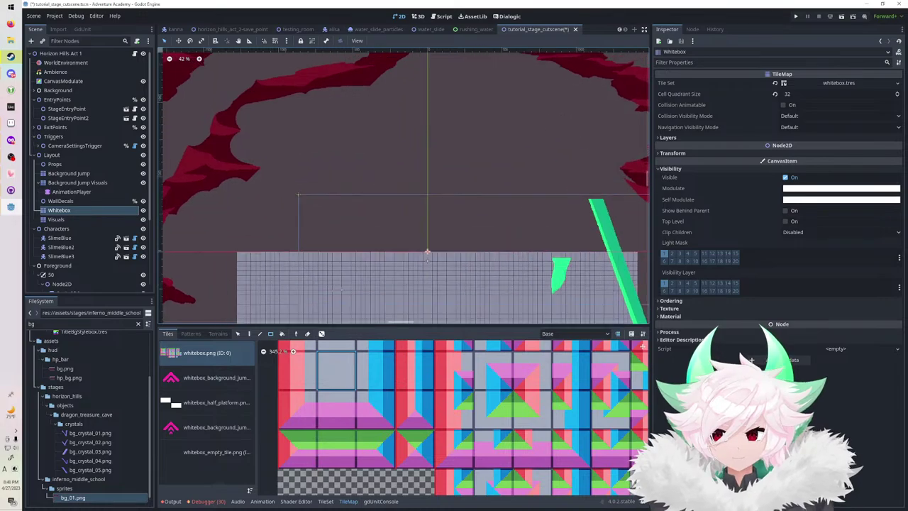
mouse_move(248, 287)
mouse_down()
mouse_move(225, 54)
mouse_move(206, 26)
mouse_up()
scroll(170, 303, down, 1)
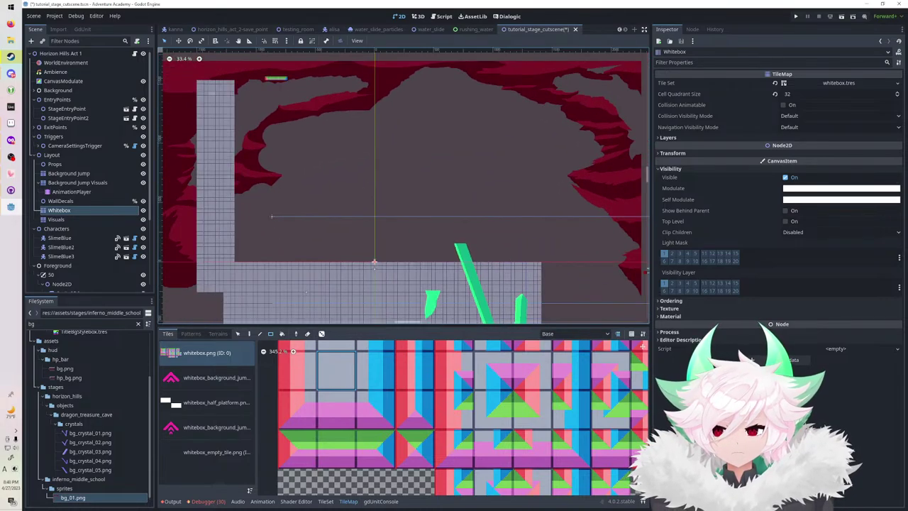
Close the whitebox room with a ceiling and right wall, filling the gap between the floor and that wall.
drag(210, 93, 618, 321)
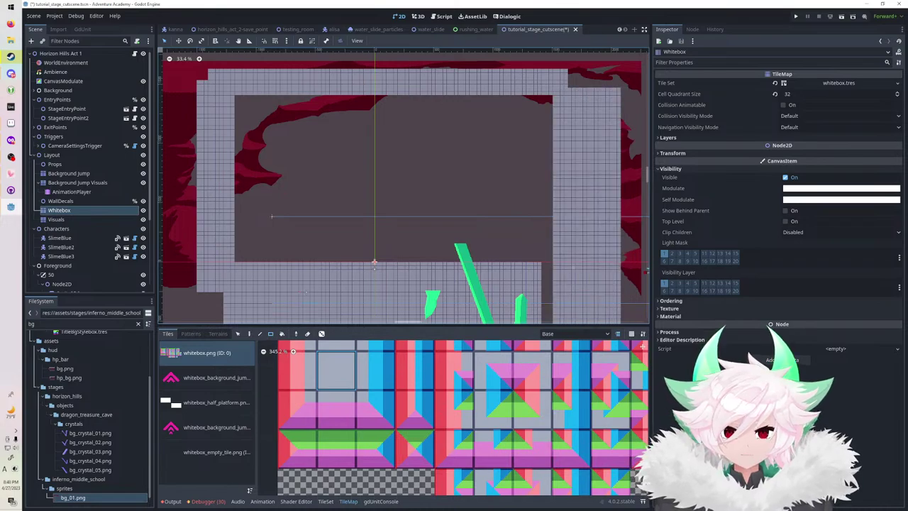
drag(573, 268, 494, 322)
drag(534, 264, 584, 270)
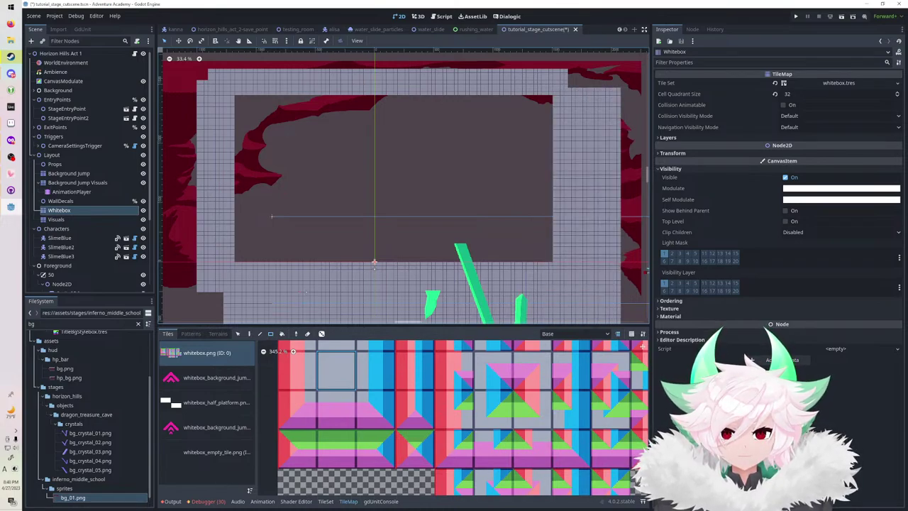
middle_drag(583, 270, 563, 257)
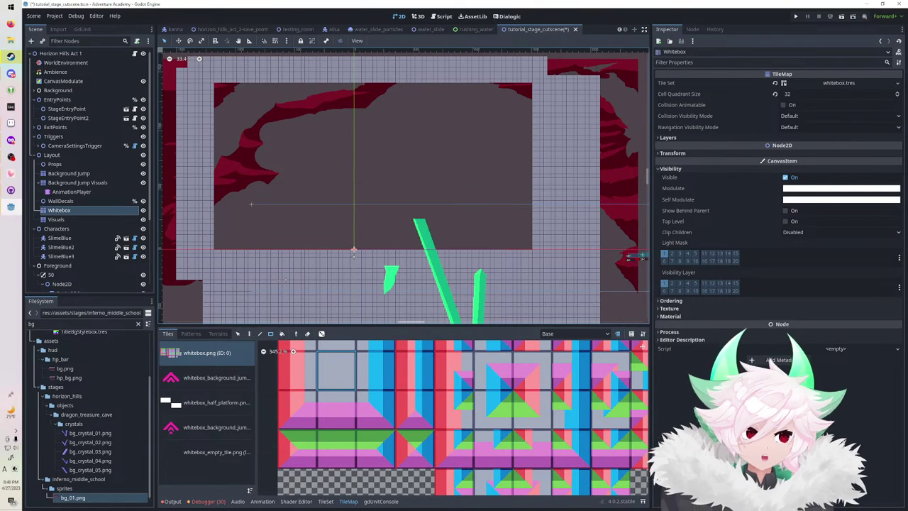
scroll(430, 275, down, 11)
middle_drag(430, 275, 412, 271)
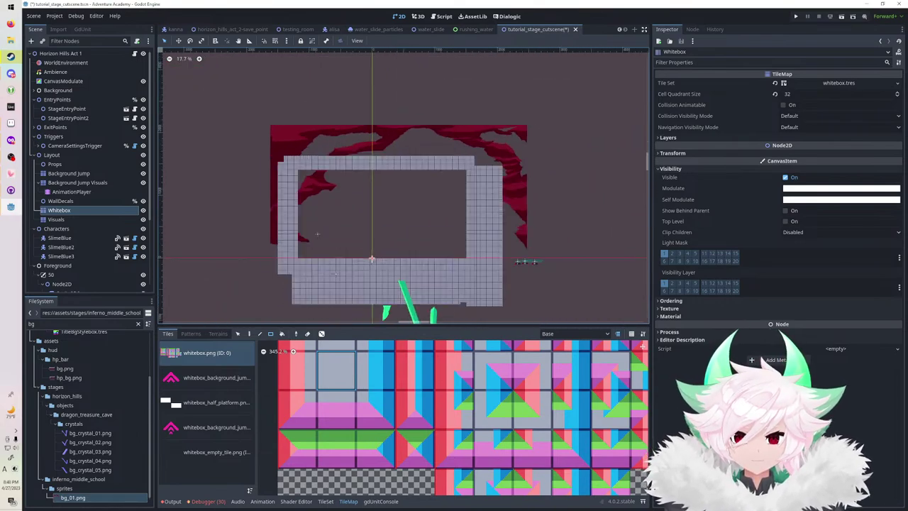
scroll(479, 285, up, 4)
scroll(78, 220, down, 1)
Delete SlimeBlue, SlimeBlue2 and SlimeBlue3 from the Characters node.
click(61, 208)
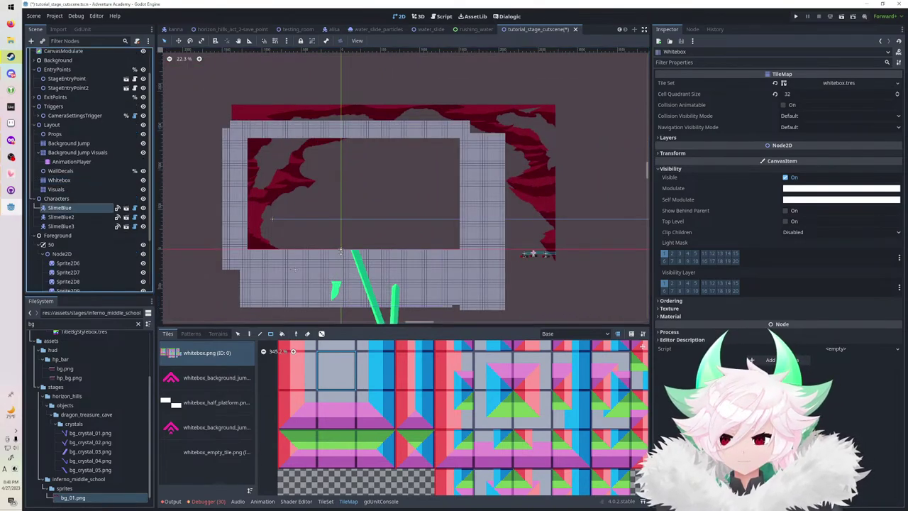
shift+click(62, 226)
key(Delete)
key(Return)
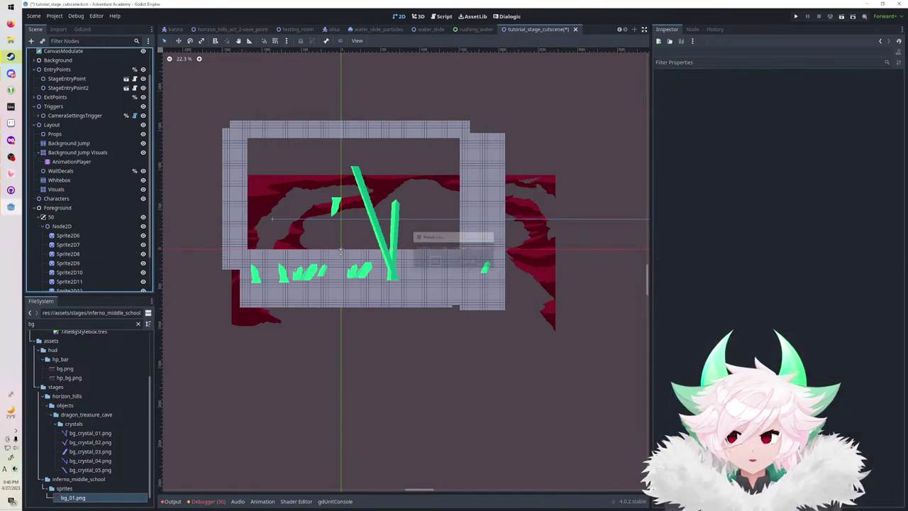
Delete the Foreground node together with its crystal sprites.
click(34, 125)
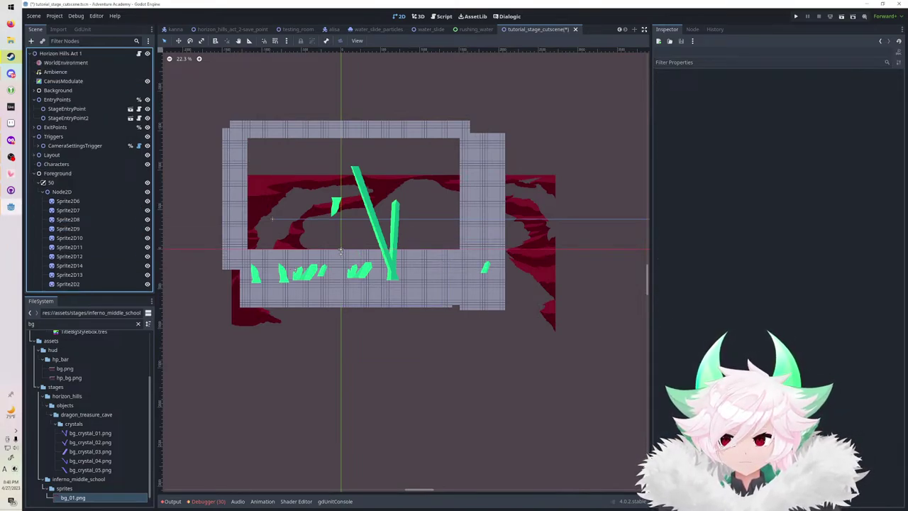
click(34, 173)
click(58, 174)
key(Delete)
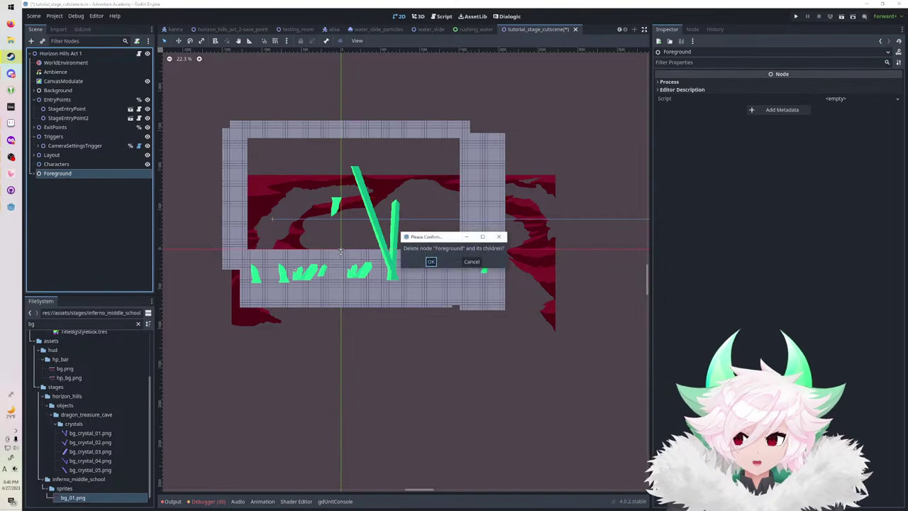
key(Return)
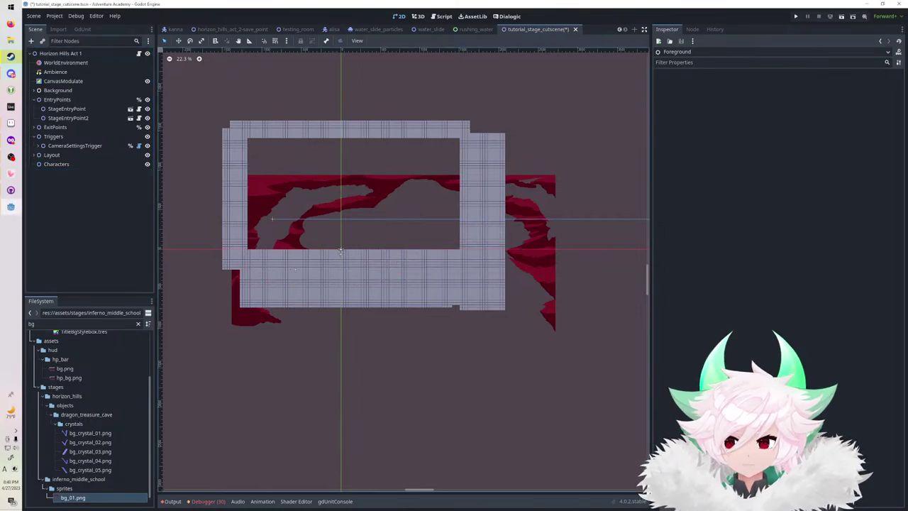
Add a Sprite2D node as a child of Props in Layout.
scroll(341, 250, up, 1)
click(354, 261)
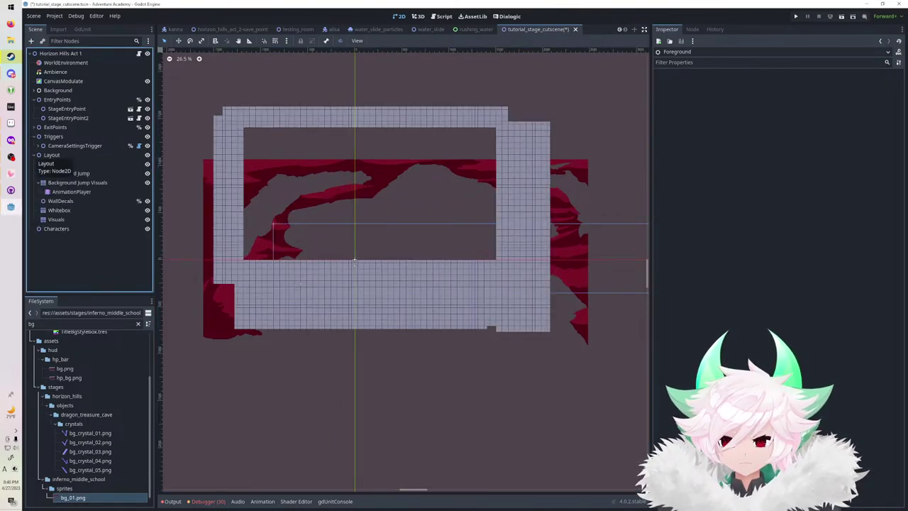
click(30, 41)
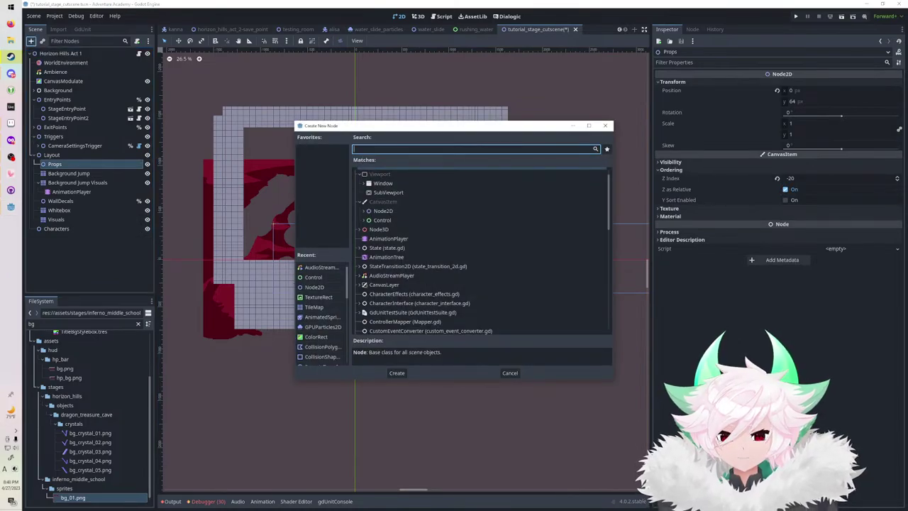
text(sprite)
key(Return)
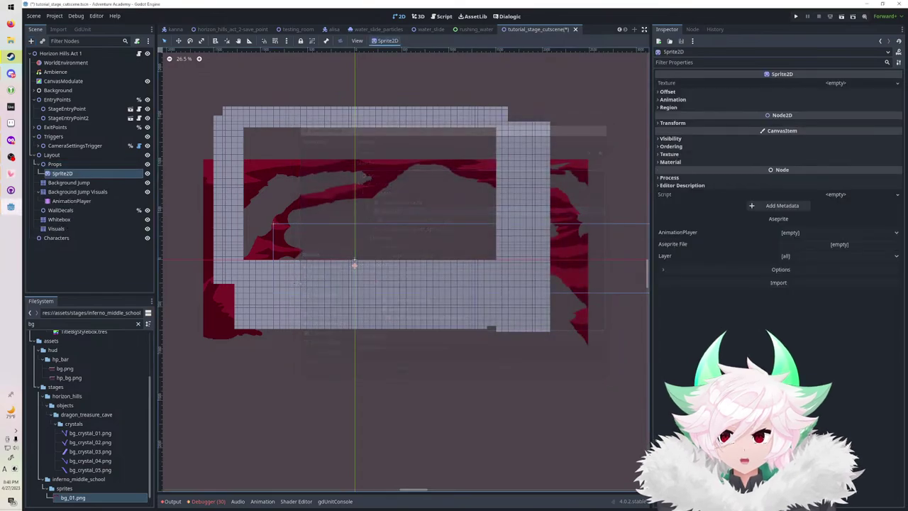
Rename the new sprite node under Props as Building.
key(F2)
text(Building)
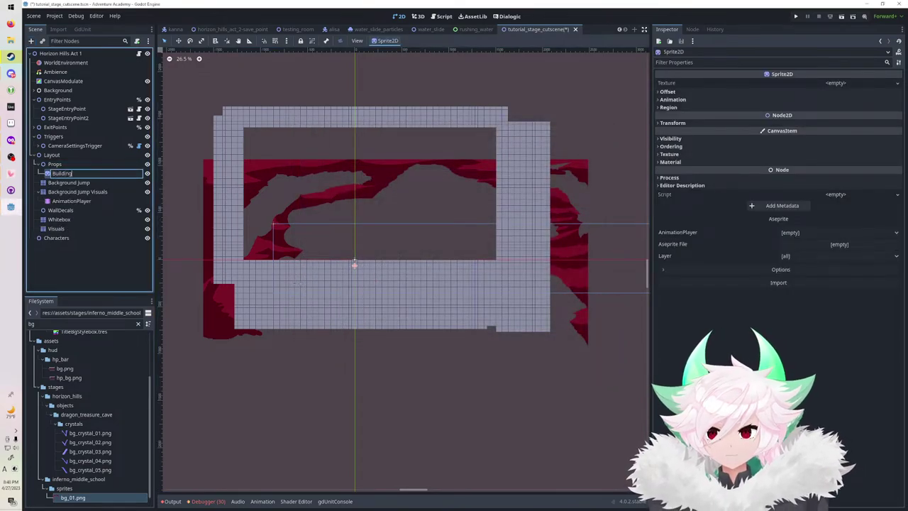
key(Return)
Rename the sprite node under Props as Cafeteria.
key(F2)
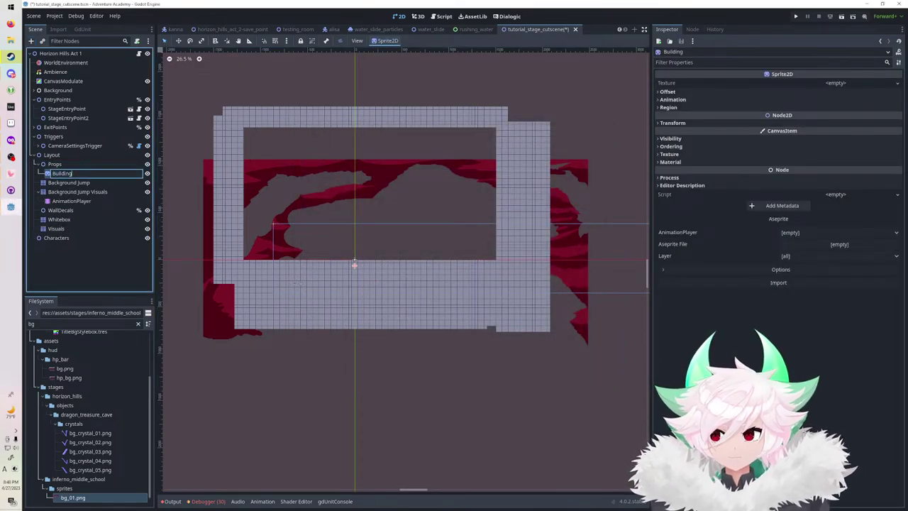
text(Cafeter)
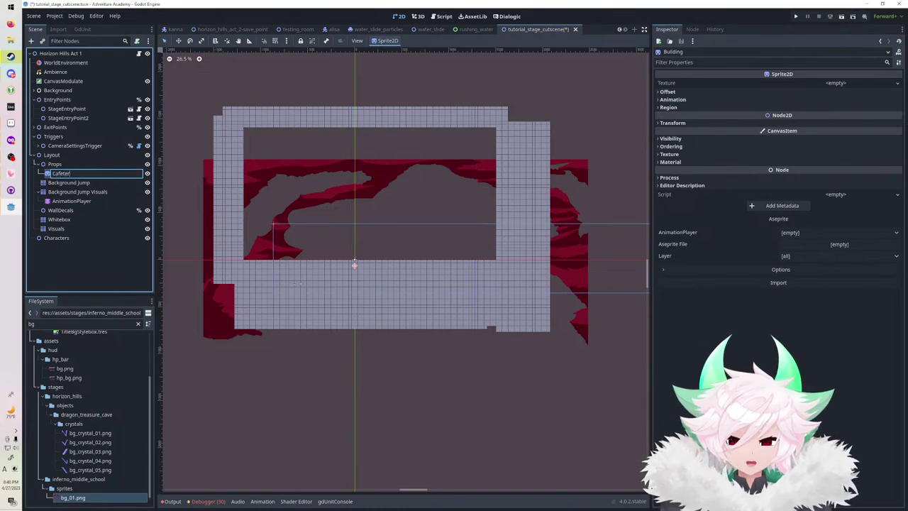
text(ia)
key(Return)
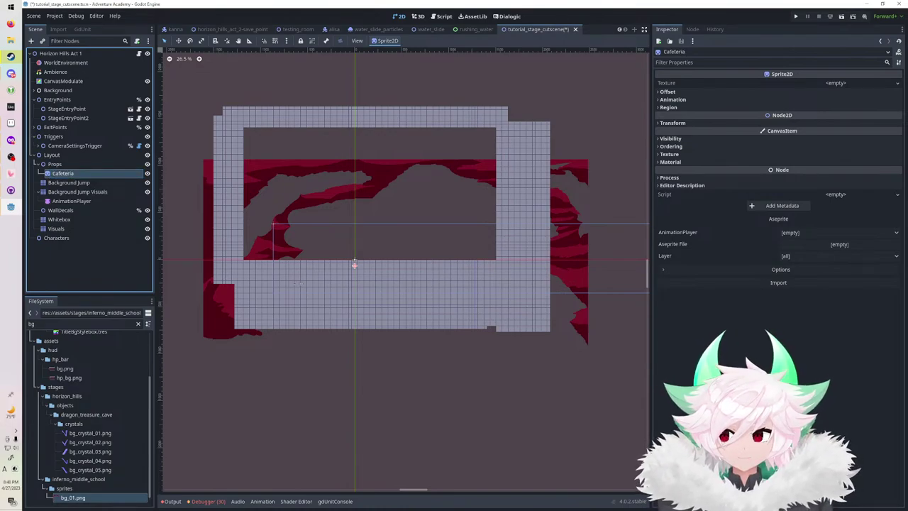
Assign building.png from inferno_middle_school/sprites as the Cafeteria sprite's texture and move the sprite up above the whitebox floor.
click(138, 324)
scroll(89, 419, down, 9)
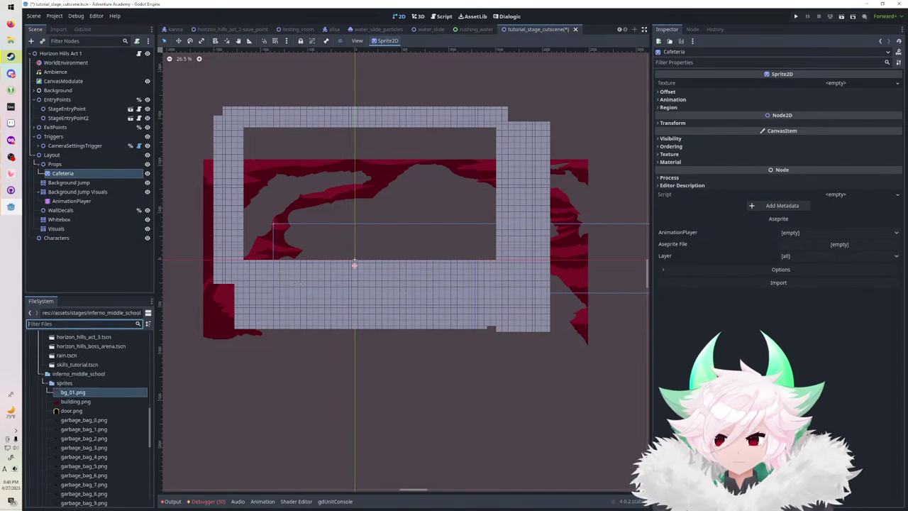
scroll(89, 418, up, 4)
drag(76, 402, 855, 86)
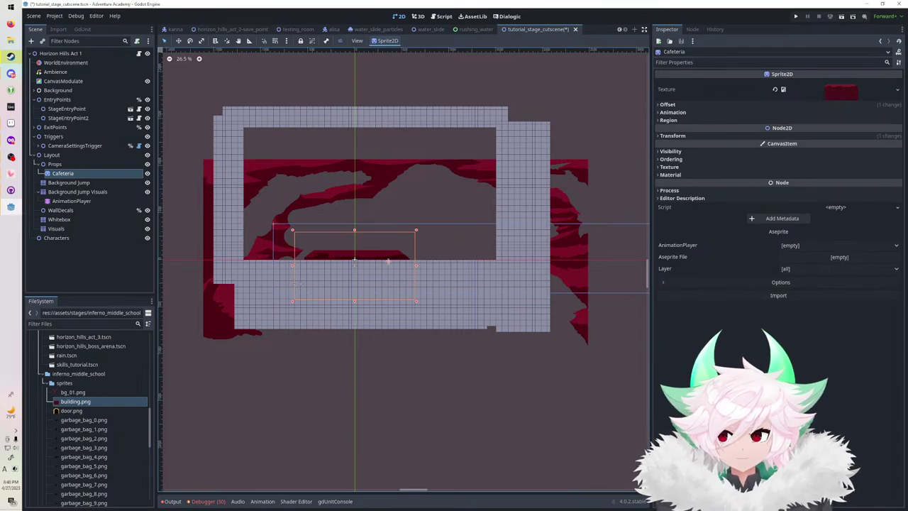
key(w)
drag(388, 261, 391, 210)
Rename building.png in the inferno_middle_school sprites folder as cafeteria_base.png.
right_click(83, 401)
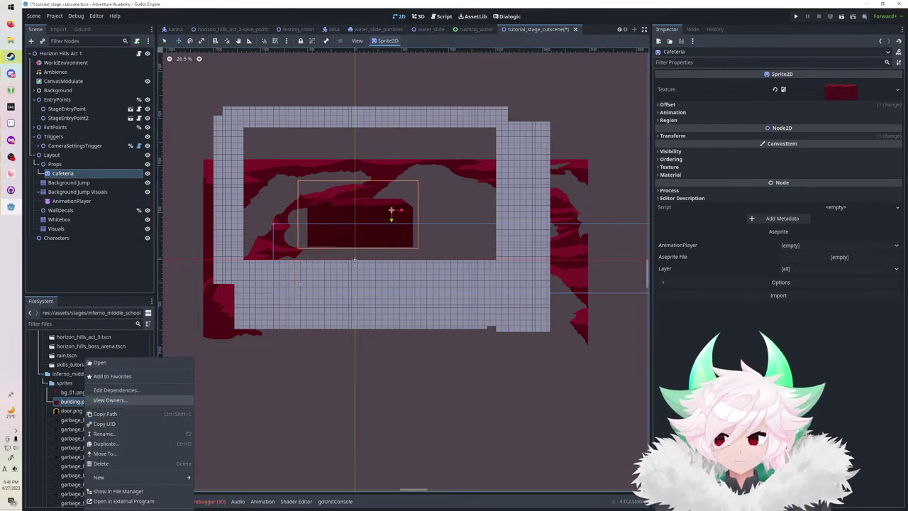
click(105, 434)
text(c)
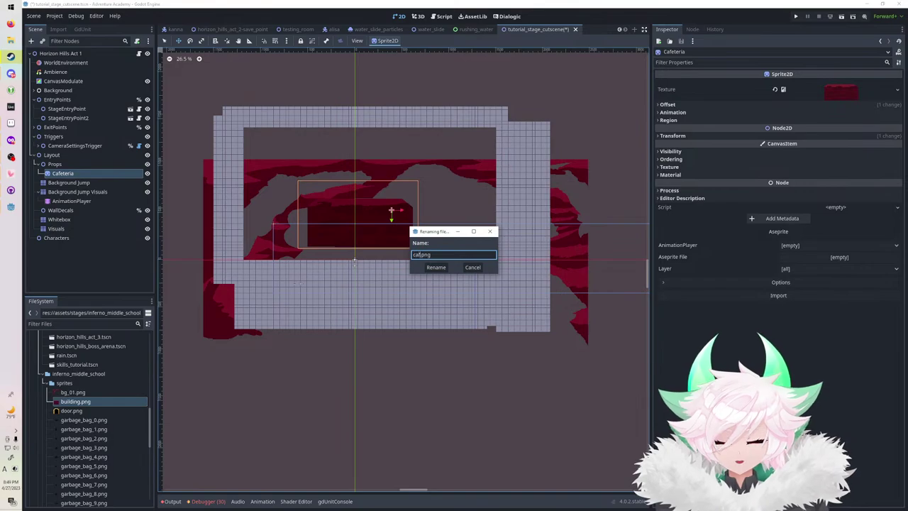
text(afeteria_base)
key(Return)
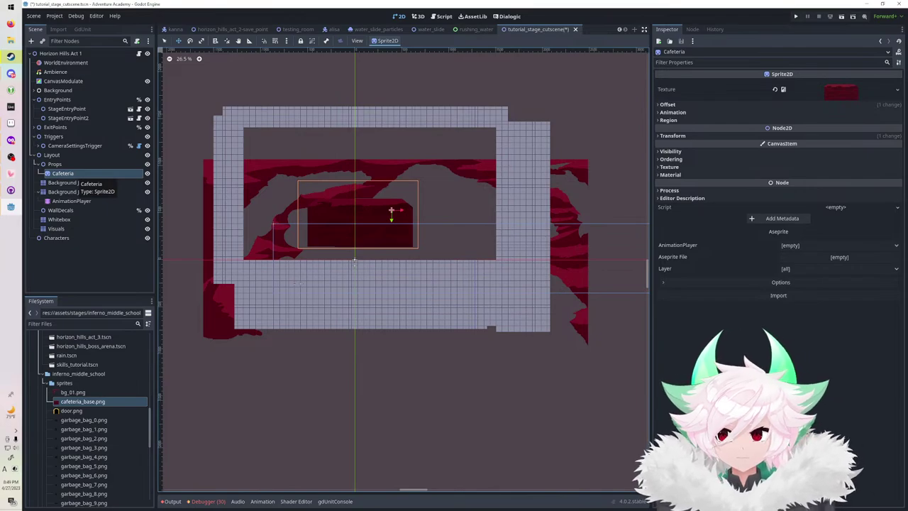
Add a Node2D as a child of Props and name it Cafeteria2.
click(55, 164)
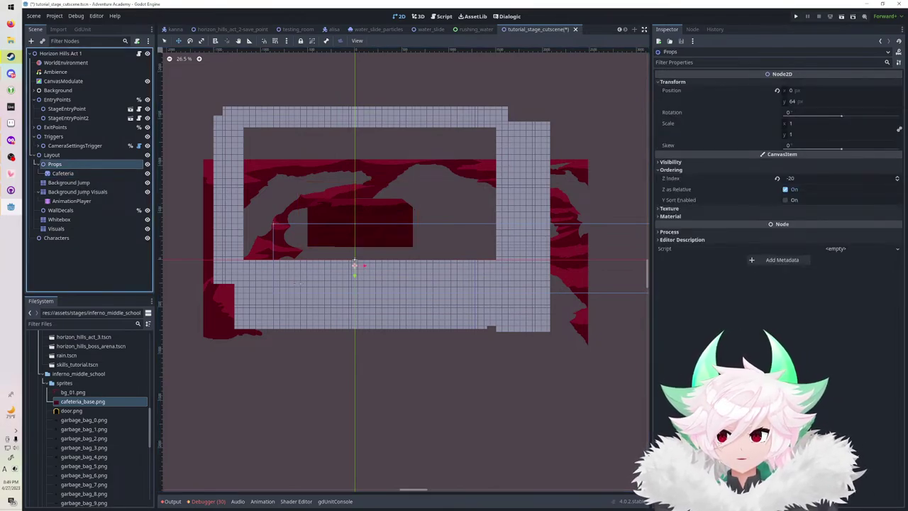
key(ctrl+a)
text(node2d)
key(Return)
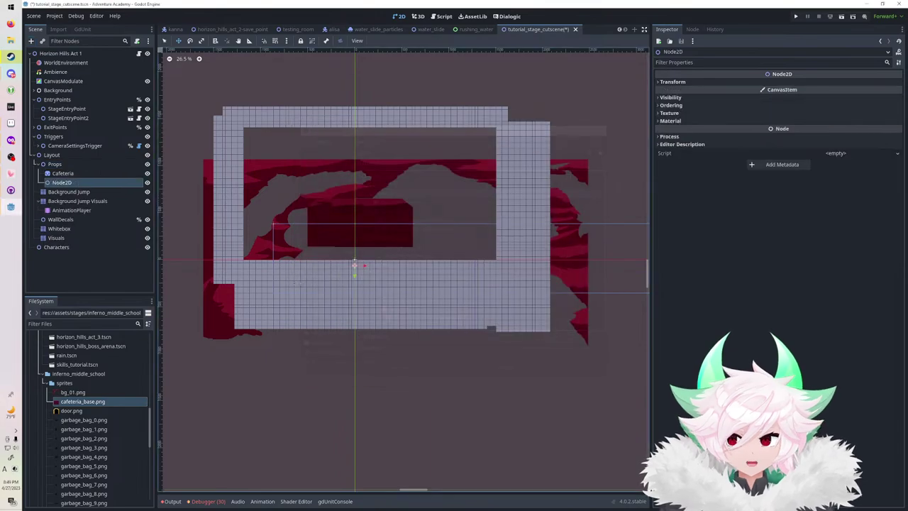
key(F2)
text(C)
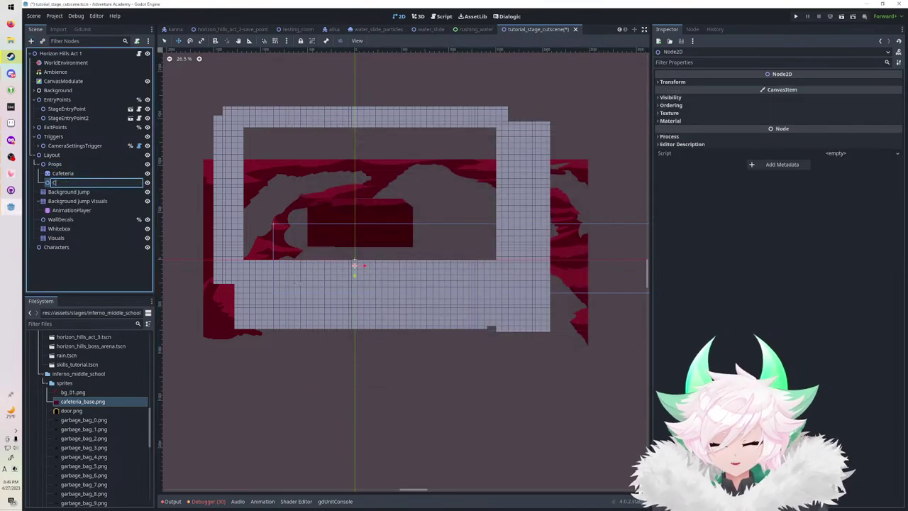
text(afeteria2)
key(Return)
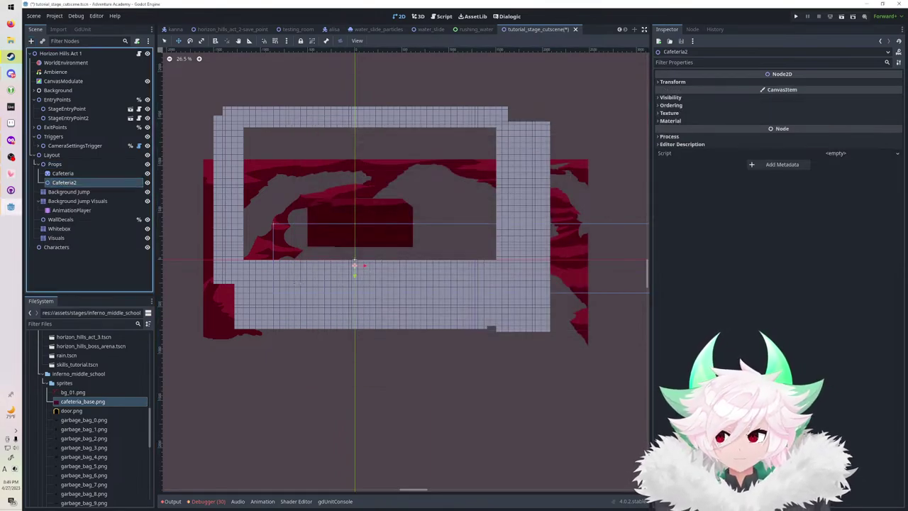
Nest the Cafeteria sprite inside the new Node2D, then rename the parent Cafeteria and the sprite Base.
drag(64, 173, 75, 183)
click(65, 174)
key(F2)
key(Right)
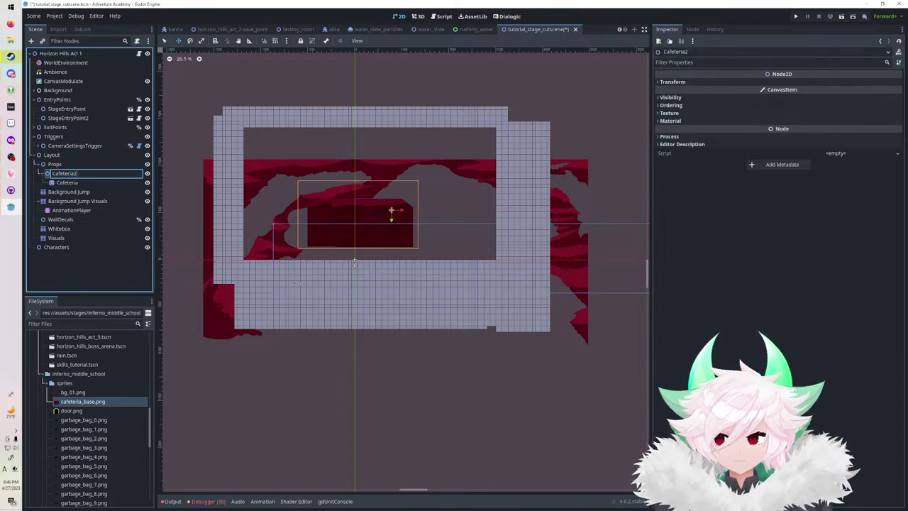
key(Return)
key(Down)
key(F2)
text(Ba)
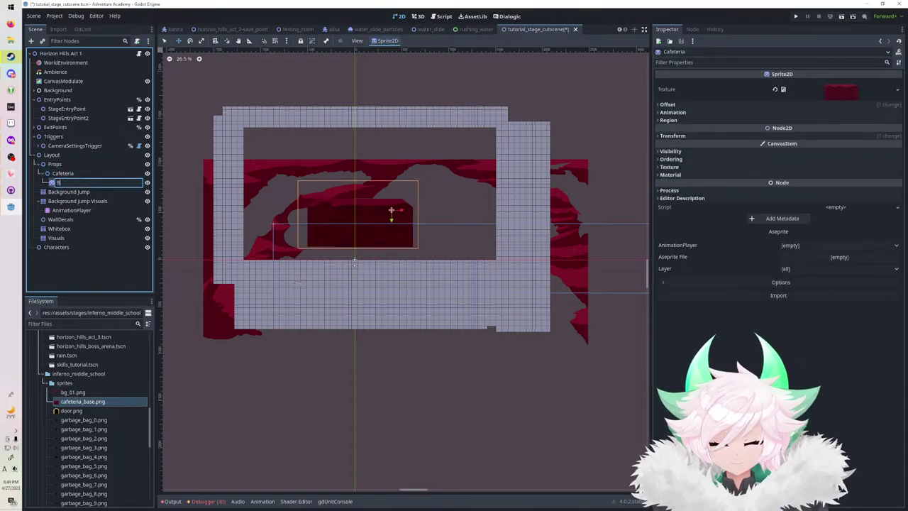
key(Escape)
Save the Cafeteria branch as cafeteria.tscn in a new props folder inside stages/inferno_middle_school, and open that scene.
right_click(78, 173)
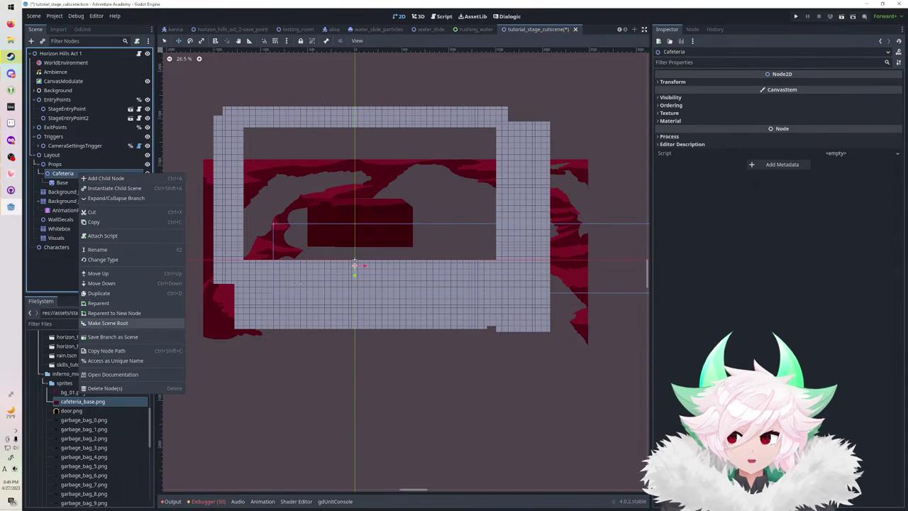
click(112, 336)
double_click(382, 175)
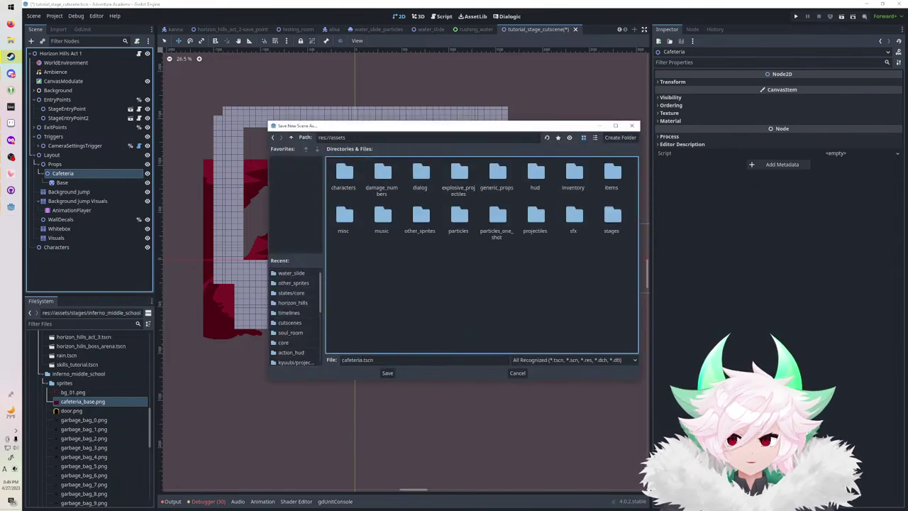
double_click(612, 217)
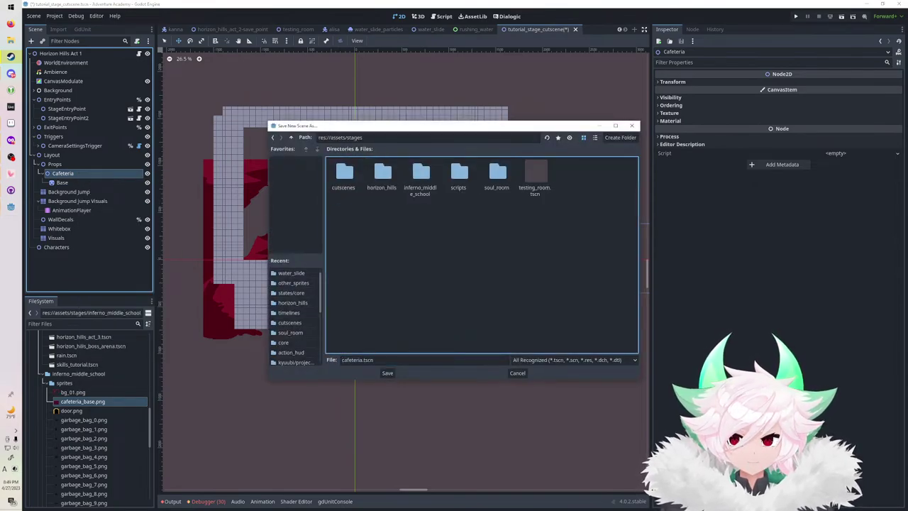
double_click(420, 175)
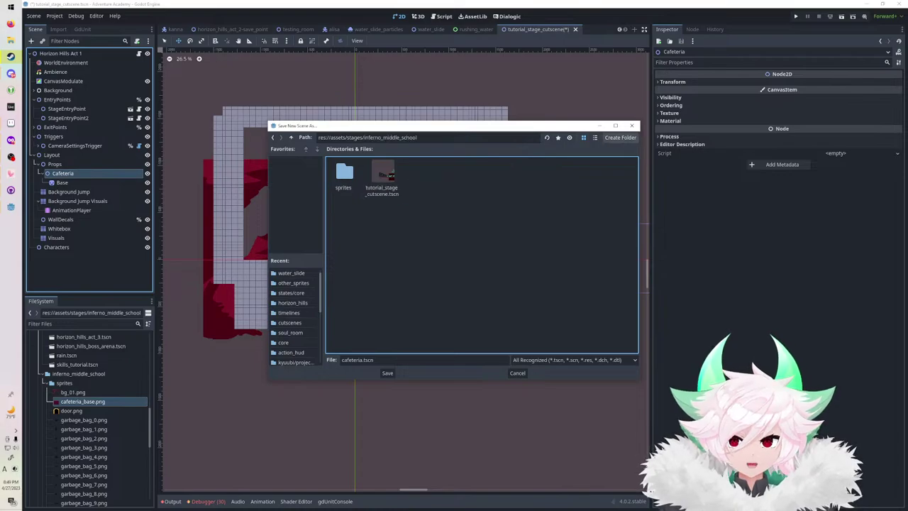
click(620, 137)
text(props)
key(Return)
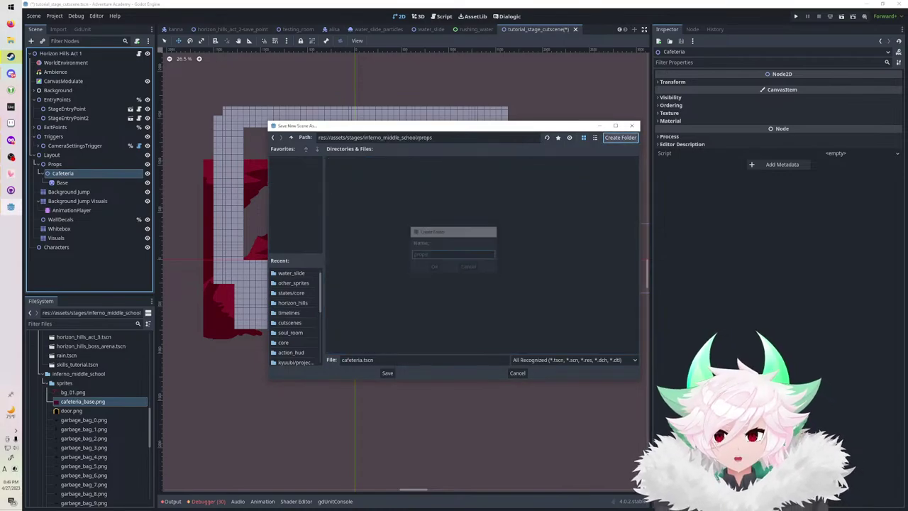
click(388, 373)
click(139, 173)
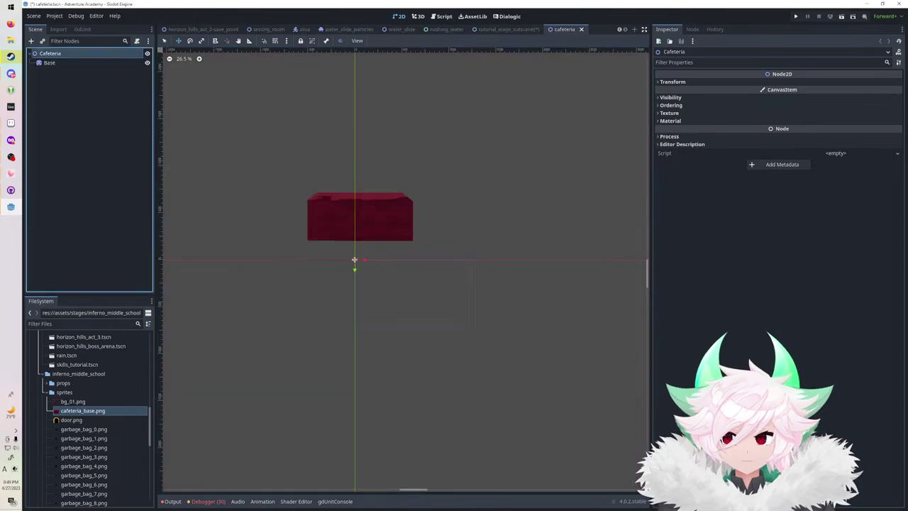
Reset the Base sprite's position and offset to 0, 0 and save the cafeteria scene.
click(50, 62)
drag(391, 204, 391, 244)
scroll(391, 244, up, 3)
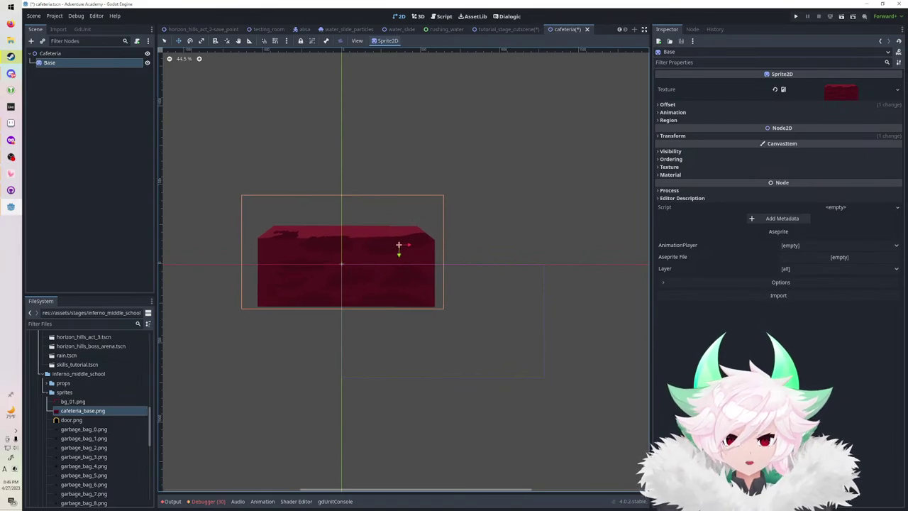
click(672, 135)
click(777, 144)
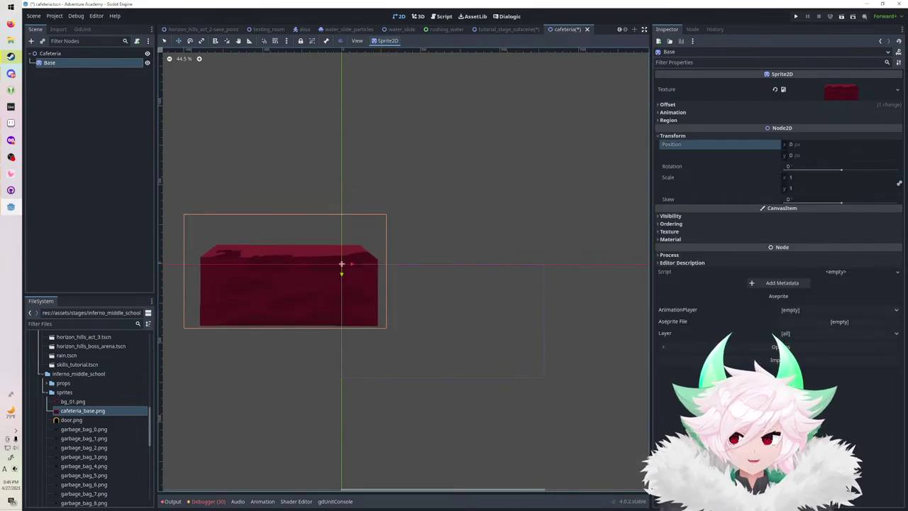
click(667, 105)
click(777, 124)
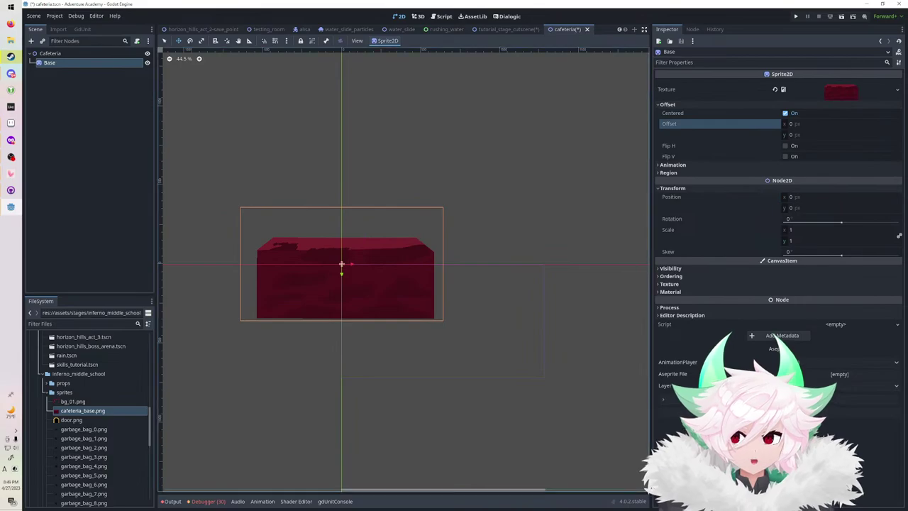
key(ctrl+s)
Add a Sprite2D under Cafeteria with the spiral_column.png texture and place it along the building's left edge.
click(50, 53)
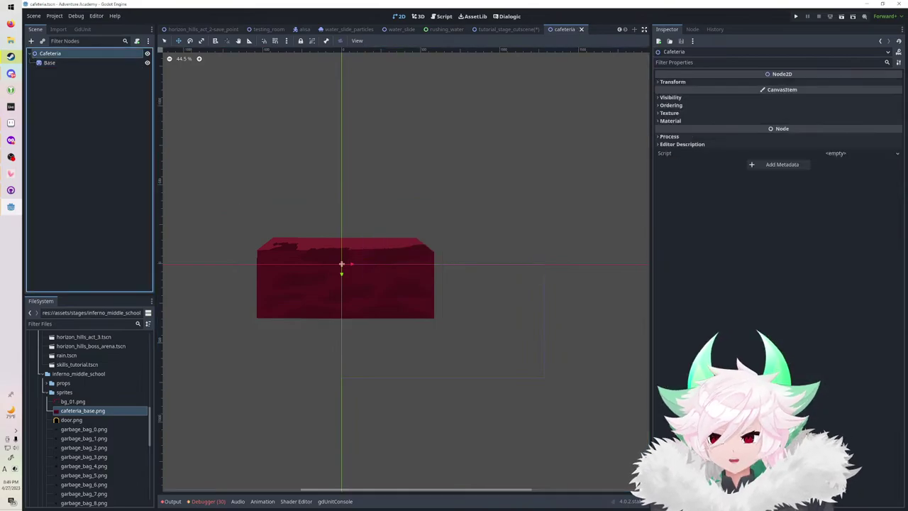
click(31, 41)
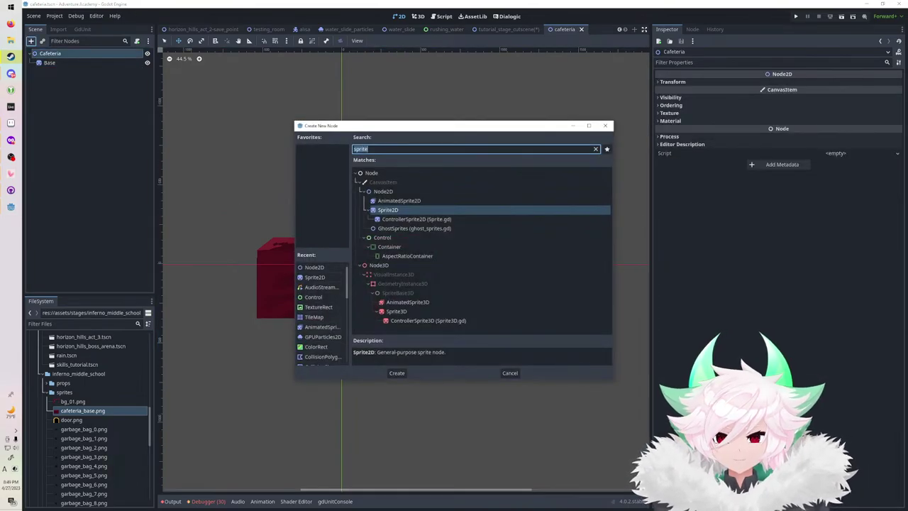
key(Return)
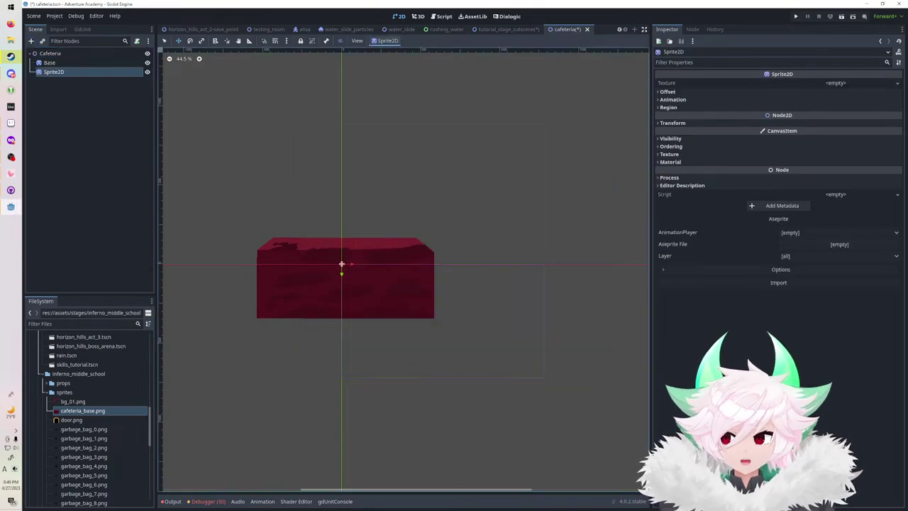
scroll(95, 418, down, 4)
drag(82, 478, 845, 83)
scroll(363, 257, up, 7)
scroll(376, 264, up, 1)
drag(329, 268, 206, 358)
Duplicate the spiral column sprite and stack the copy directly below the original to lengthen the left column.
key(ctrl+d)
scroll(207, 358, up, 4)
middle_drag(207, 358, 290, 322)
scroll(290, 322, down, 3)
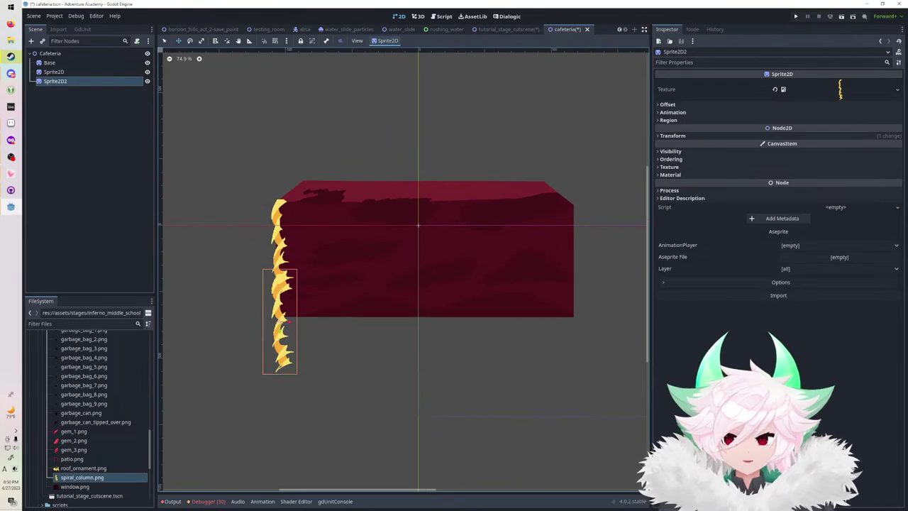
Duplicate both left column sprites together and move the copies horizontally to the building's right edge.
shift+click(279, 238)
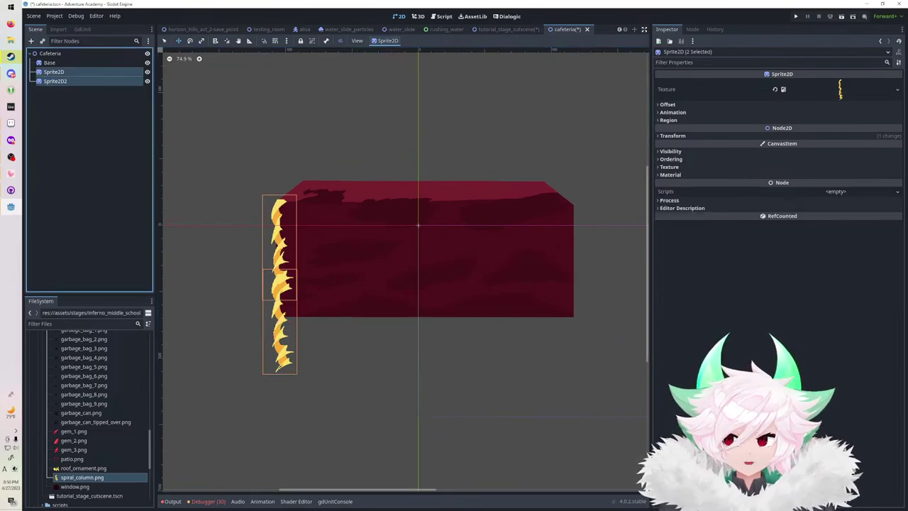
key(ctrl+d)
shift+drag(279, 238, 576, 237)
Flip the right column pair horizontally, shift it left to about x 569.5 px against the building's edge, and save the scene.
click(673, 135)
click(816, 178)
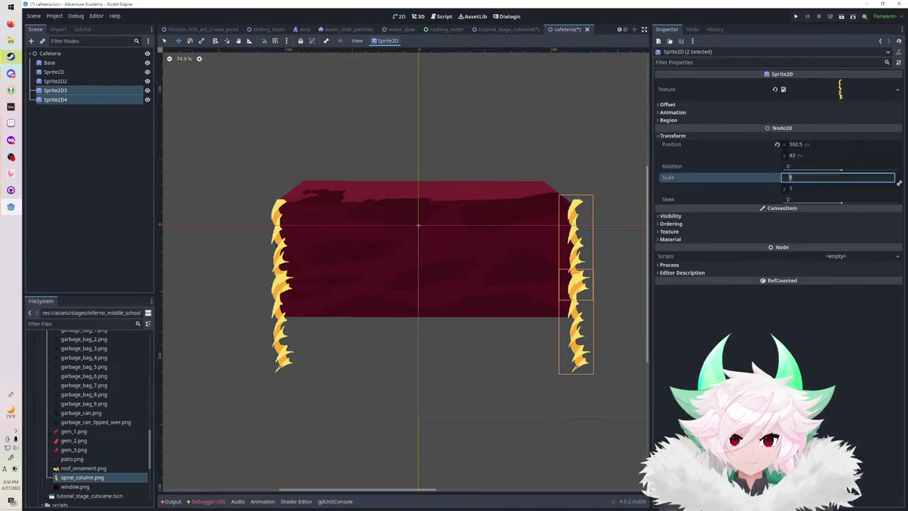
click(710, 105)
click(710, 105)
click(709, 121)
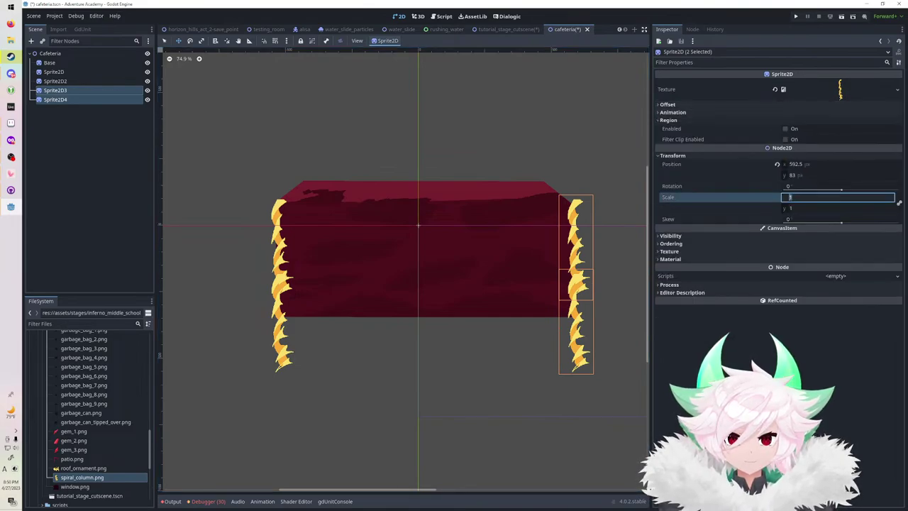
click(709, 121)
click(681, 112)
click(681, 112)
click(681, 105)
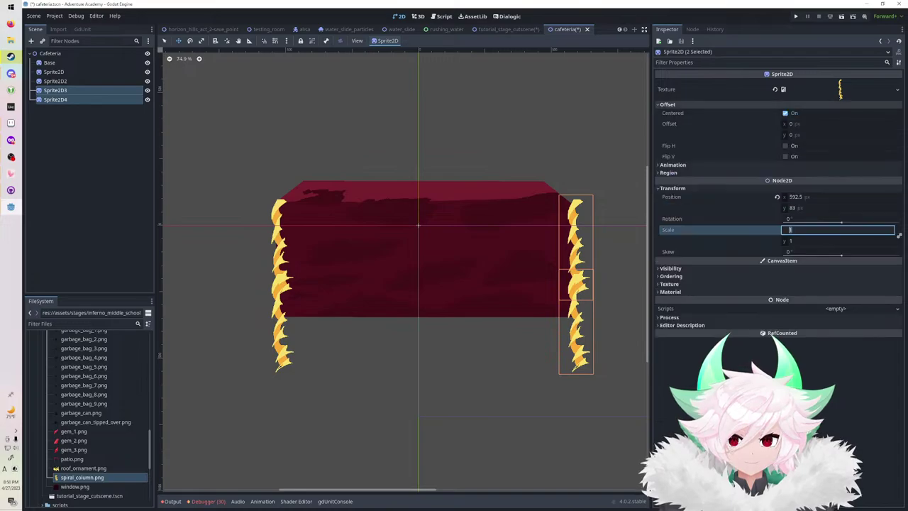
click(786, 146)
drag(576, 284, 570, 284)
click(681, 105)
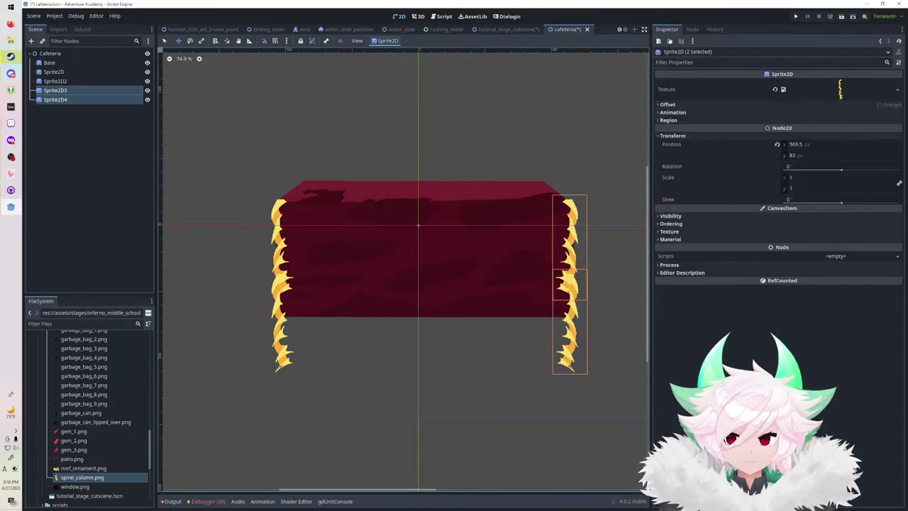
key(ctrl+s)
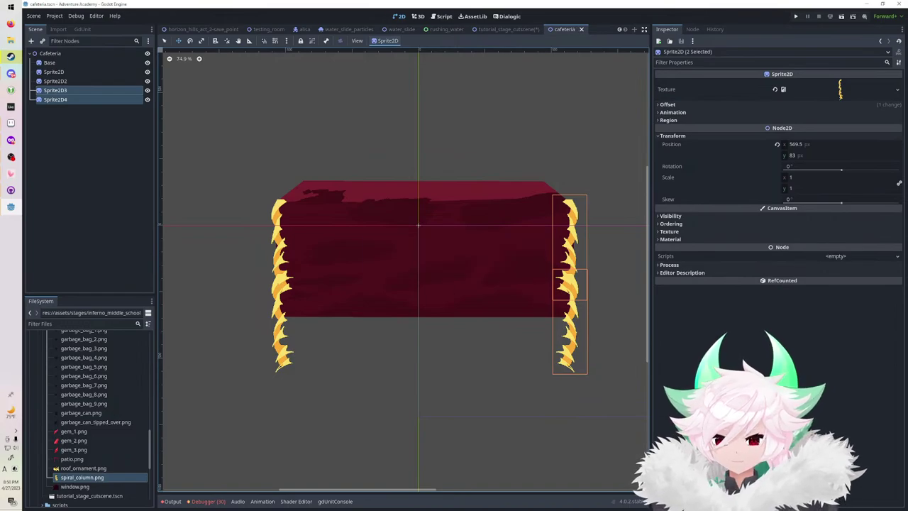
Batch rename the four column sprites under Cafeteria by replacing Sprite2D with SpiralColumn.
click(56, 100)
shift+click(54, 72)
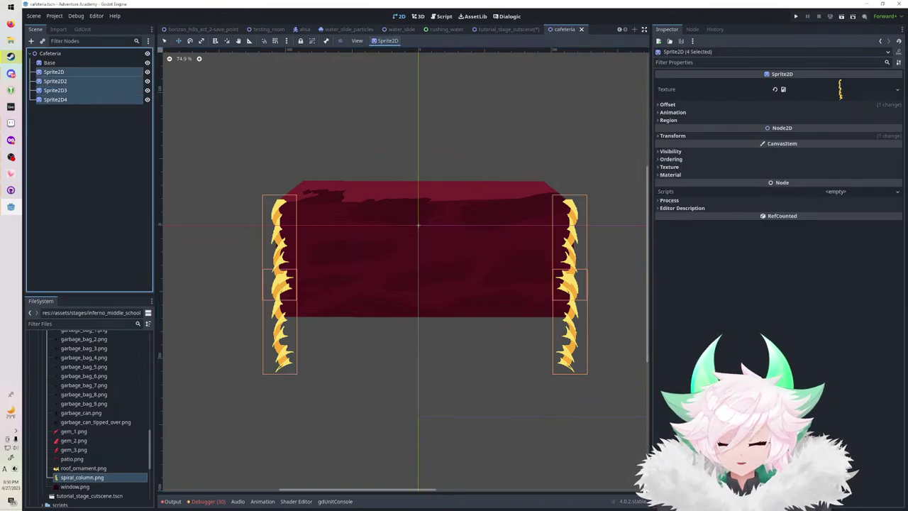
click(54, 71)
shift+click(55, 99)
shift+click(55, 99)
right_click(65, 102)
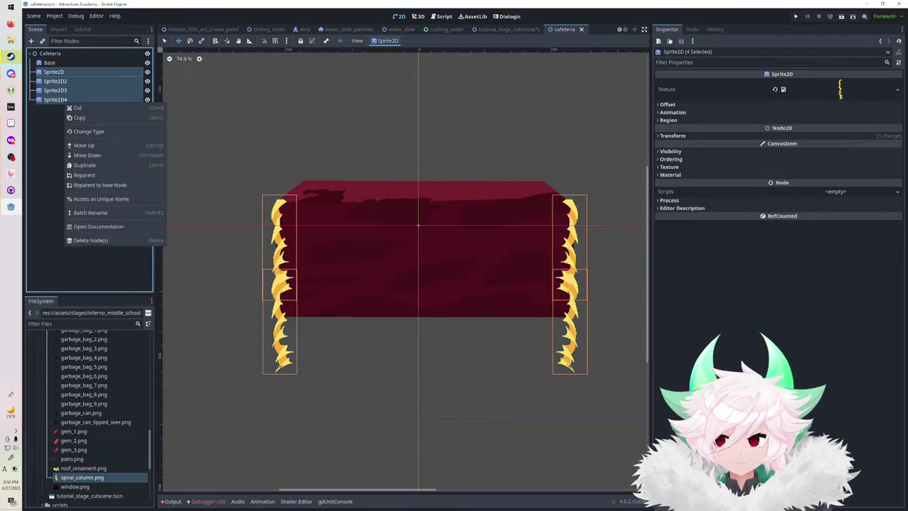
click(90, 212)
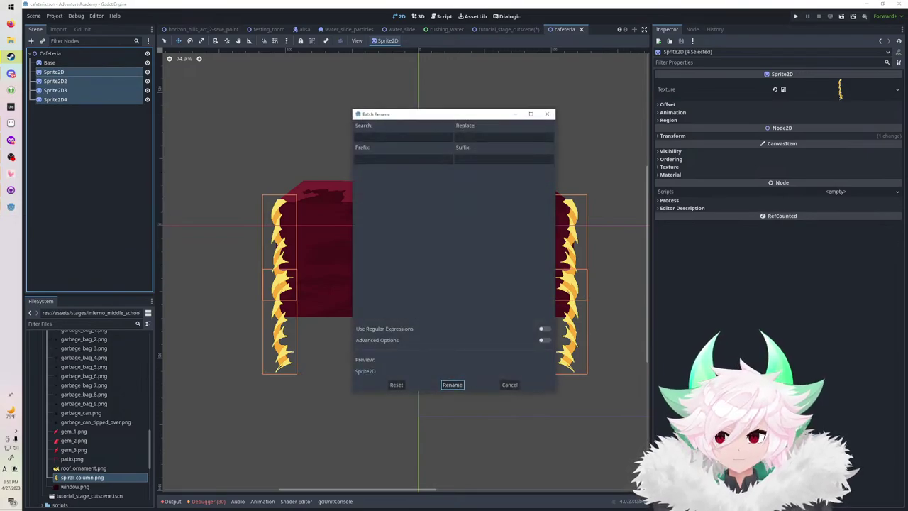
click(403, 159)
click(504, 137)
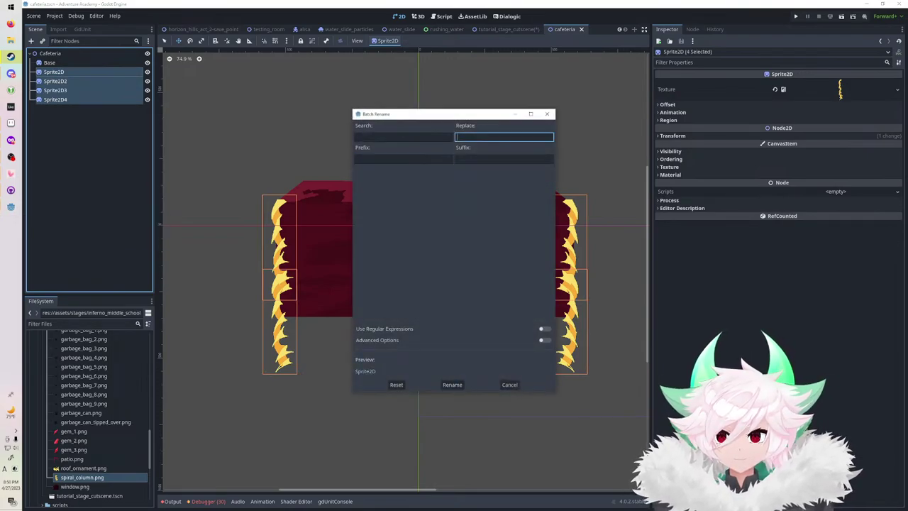
click(403, 137)
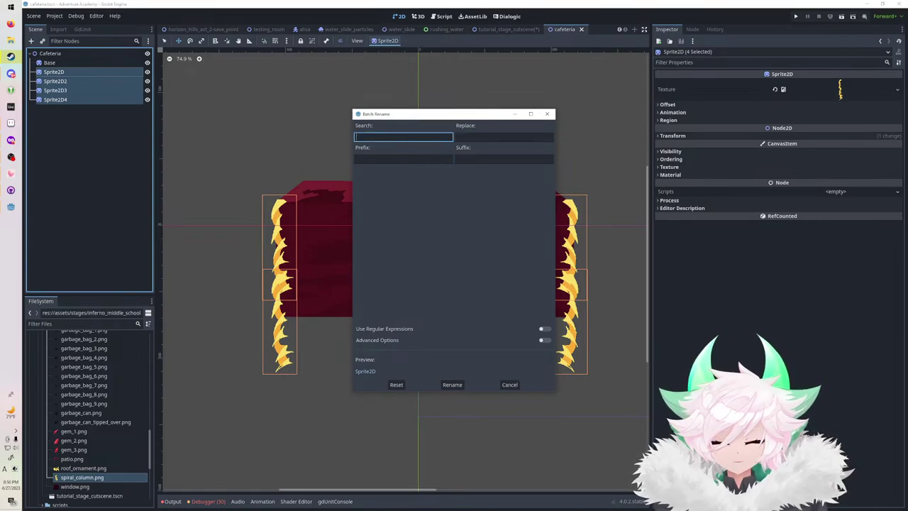
text(Sprite2D)
key(Tab)
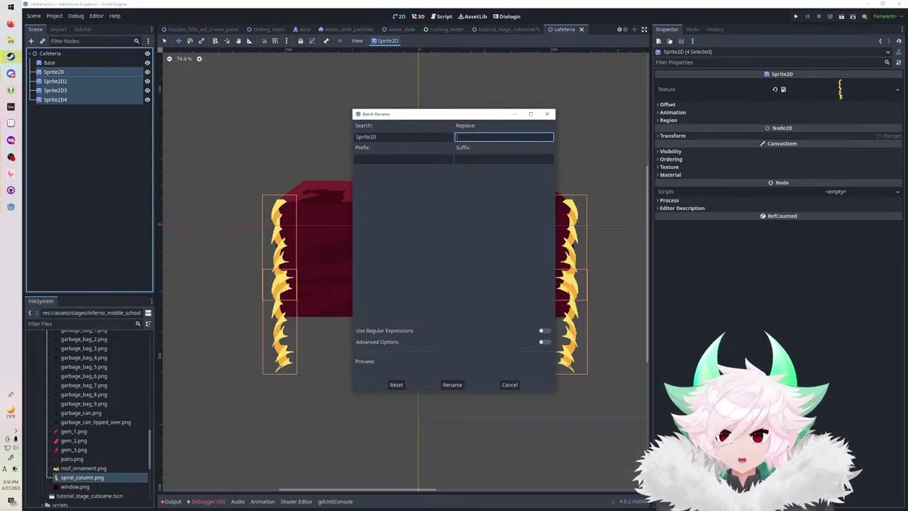
text(SpiralColumn)
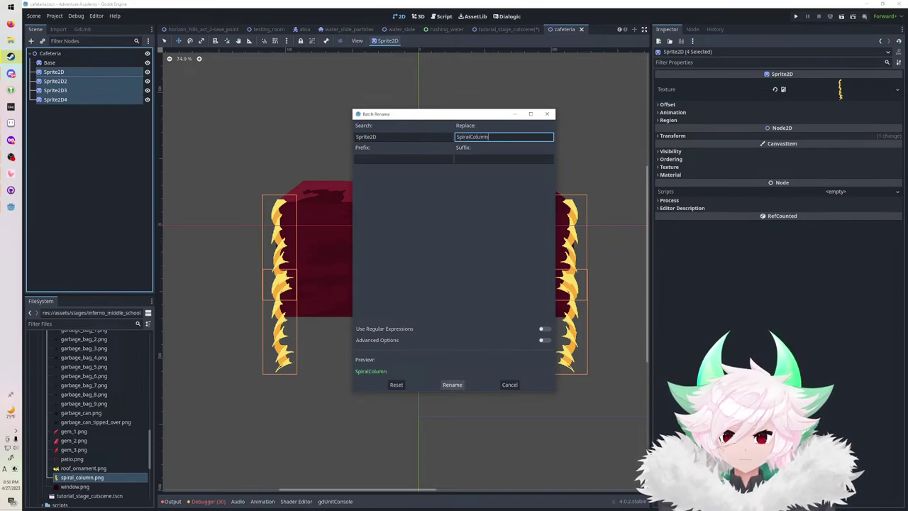
click(452, 385)
Add a Sprite2D node under Cafeteria and name it RoofOrnament.
click(50, 53)
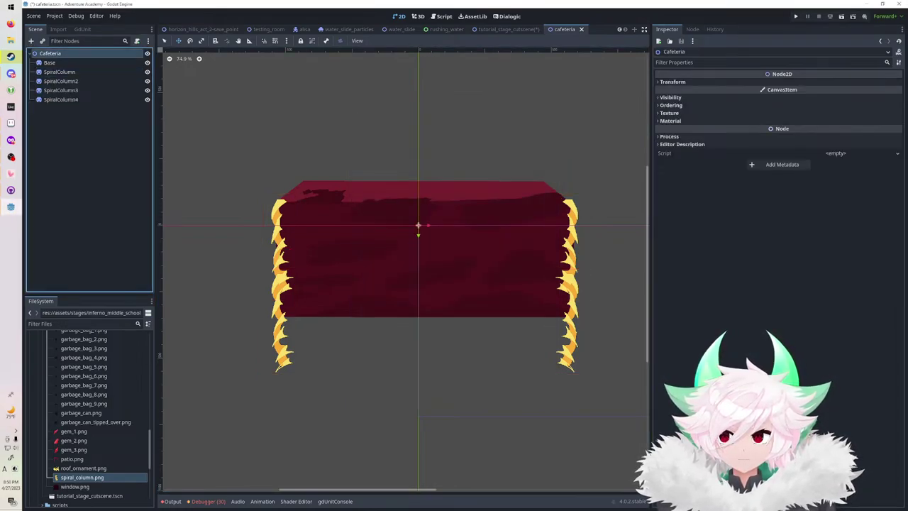
click(31, 41)
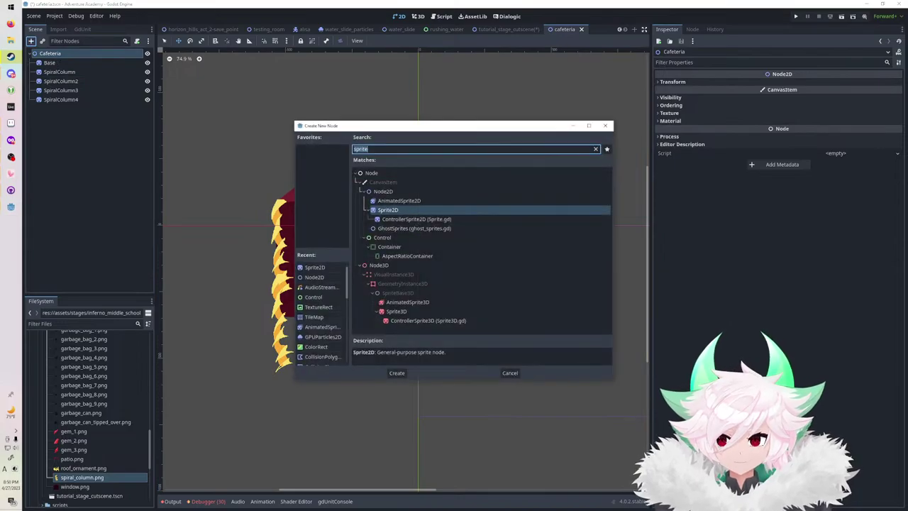
double_click(388, 210)
key(F2)
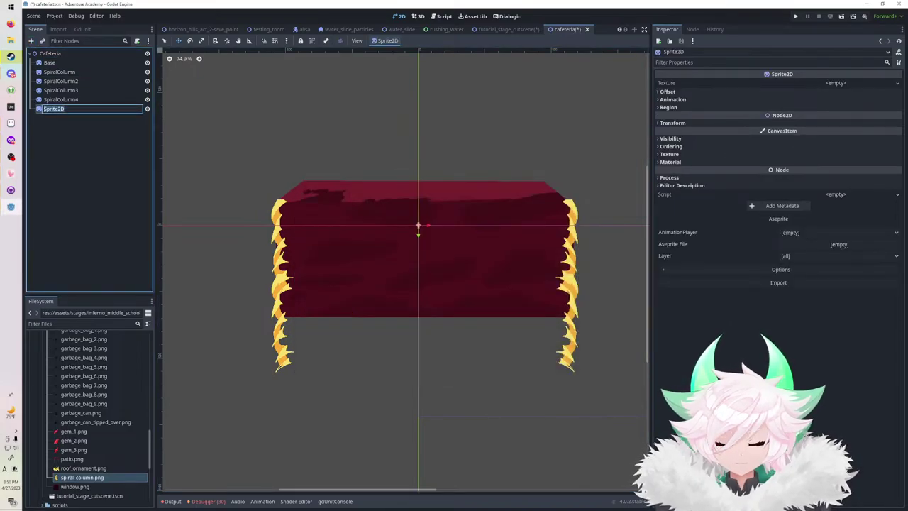
text(RoofOrnament)
key(Return)
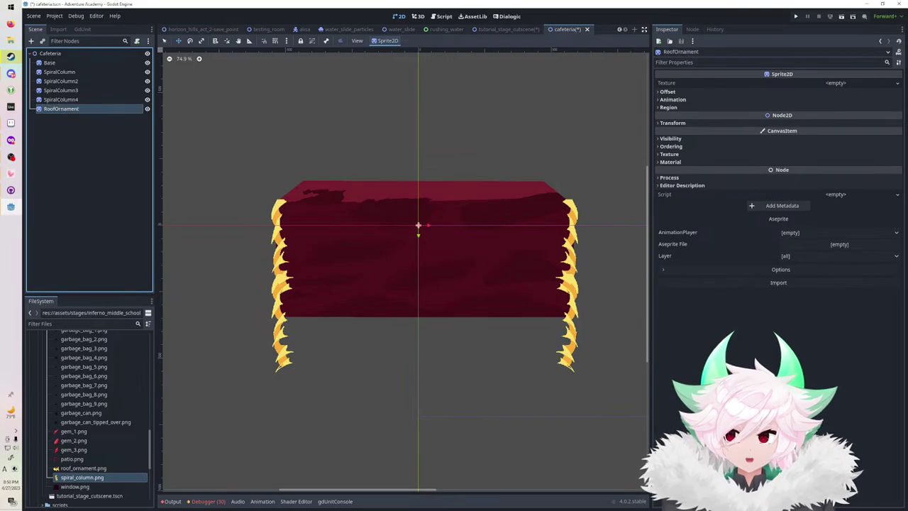
Assign the roof_ornament.png texture to RoofOrnament and place it on the left end of the building's roof edge.
drag(84, 469, 843, 82)
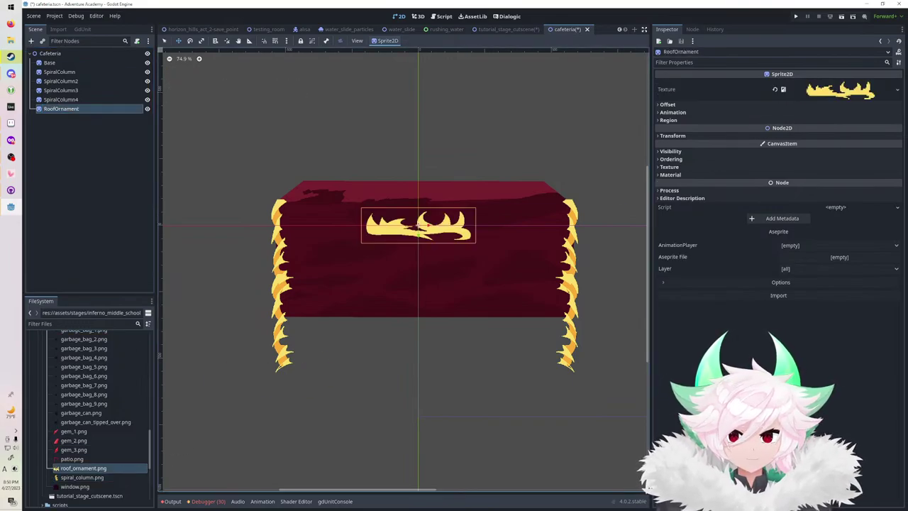
drag(423, 224, 345, 175)
scroll(373, 168, up, 2)
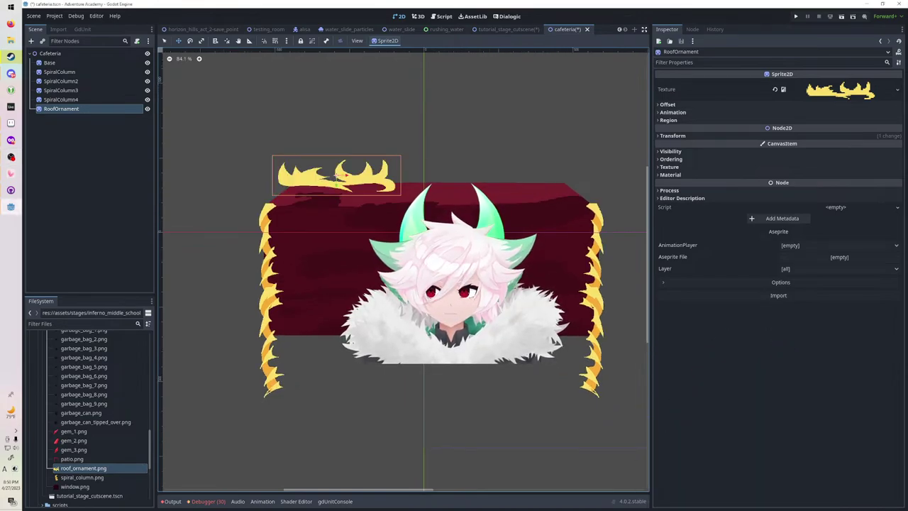
Duplicate the roof ornament, move the copy to the roof's right end, and flip it horizontally.
key(ctrl+d)
drag(336, 175, 515, 174)
click(668, 105)
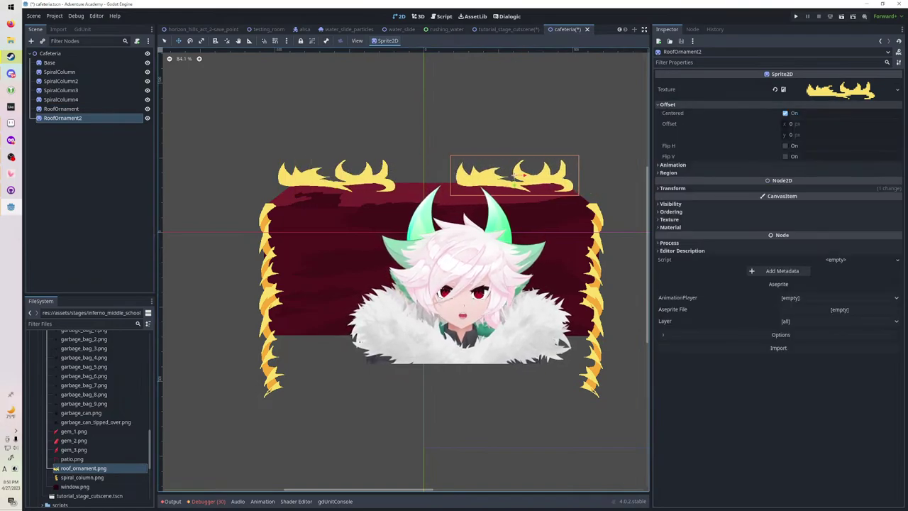
click(785, 145)
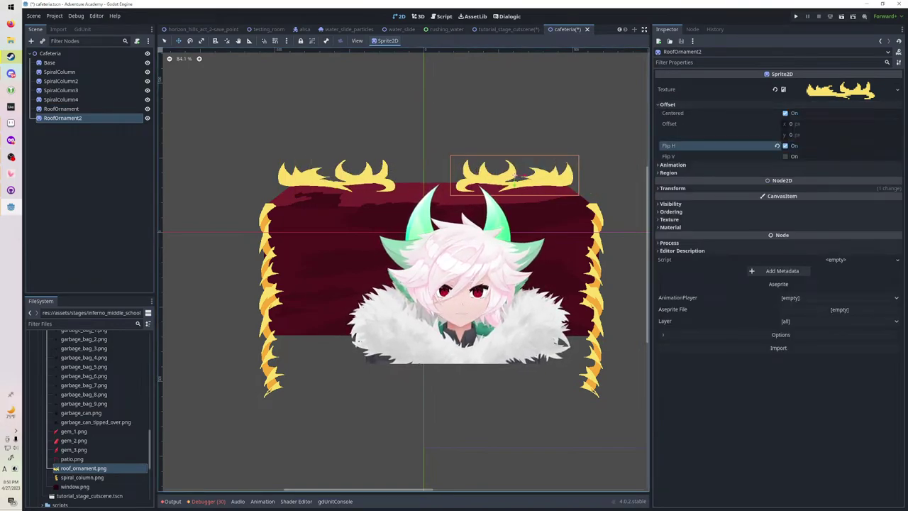
Fill the middle of the roof edge with two more overlapping ornament copies, one kept flipped and the other unflipped.
key(ctrl+d)
drag(522, 176, 420, 177)
key(ctrl+d)
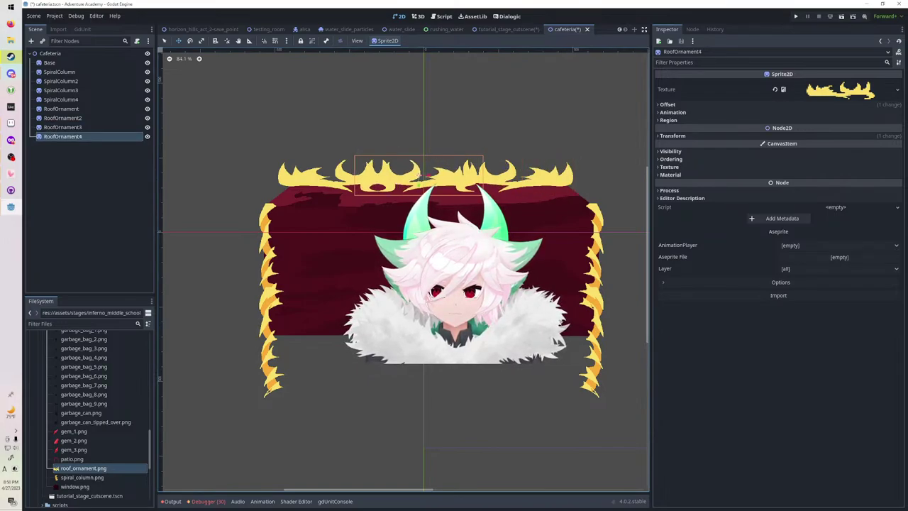
click(670, 104)
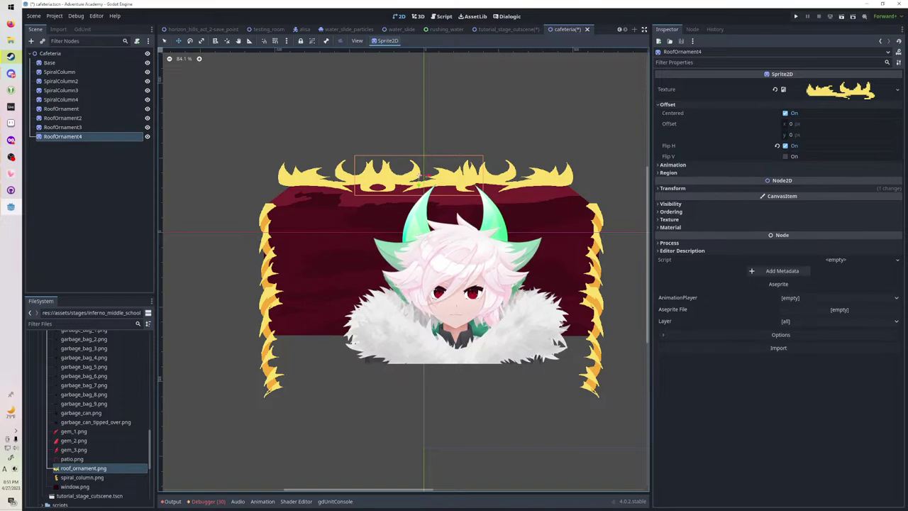
click(786, 146)
mouse_move(428, 175)
mouse_down()
mouse_move(454, 175)
mouse_move(441, 176)
mouse_up()
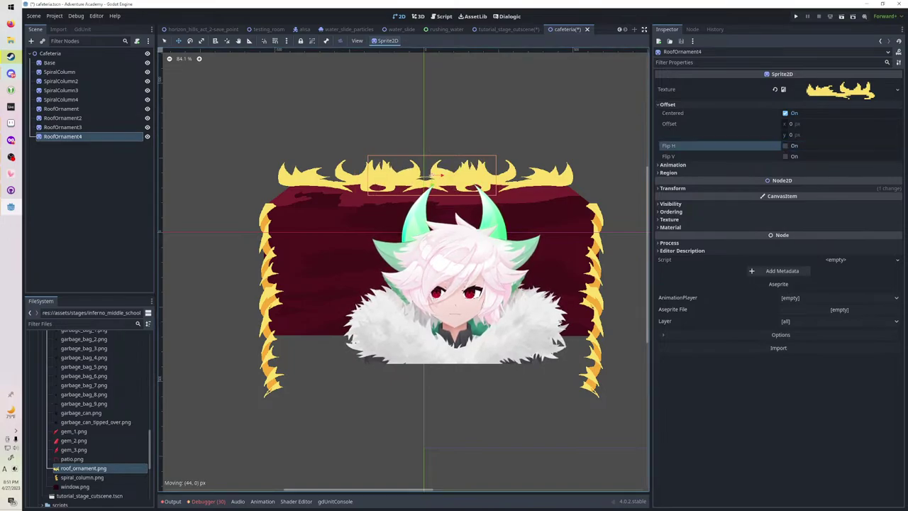
scroll(471, 133, down, 4)
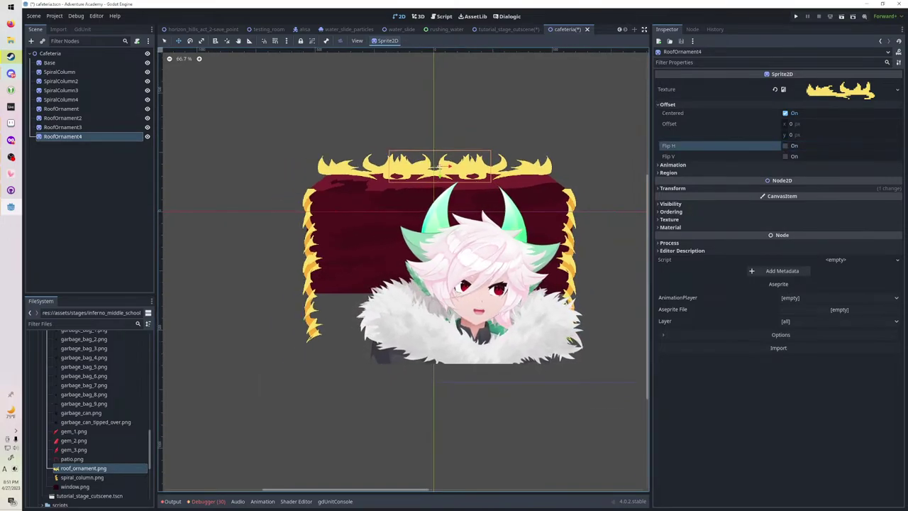
scroll(455, 153, up, 4)
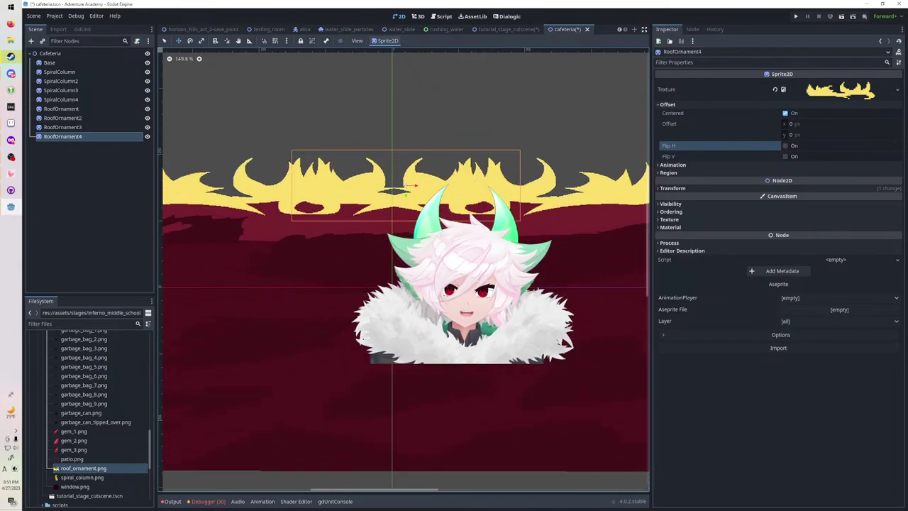
scroll(485, 217, down, 4)
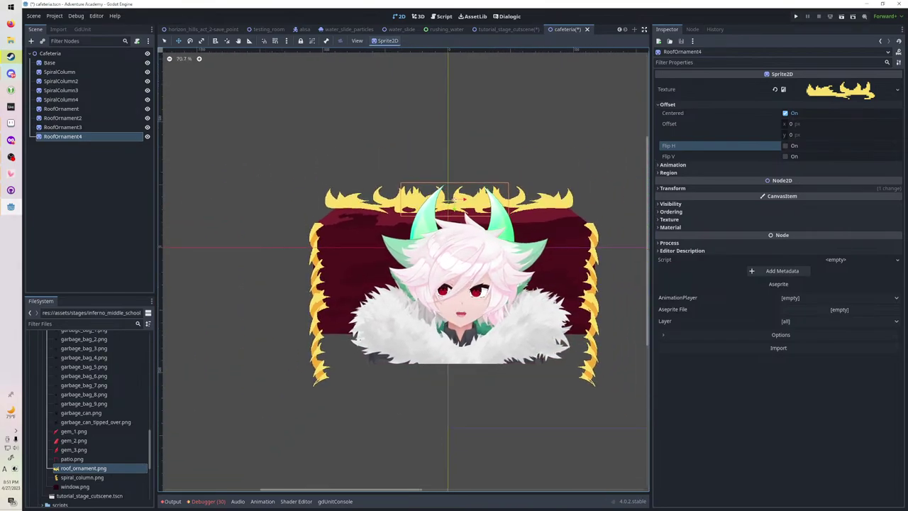
Duplicate the last roof ornament and rename the copy Gem.
key(ctrl+d)
key(F2)
key(End)
key(ctrl+a)
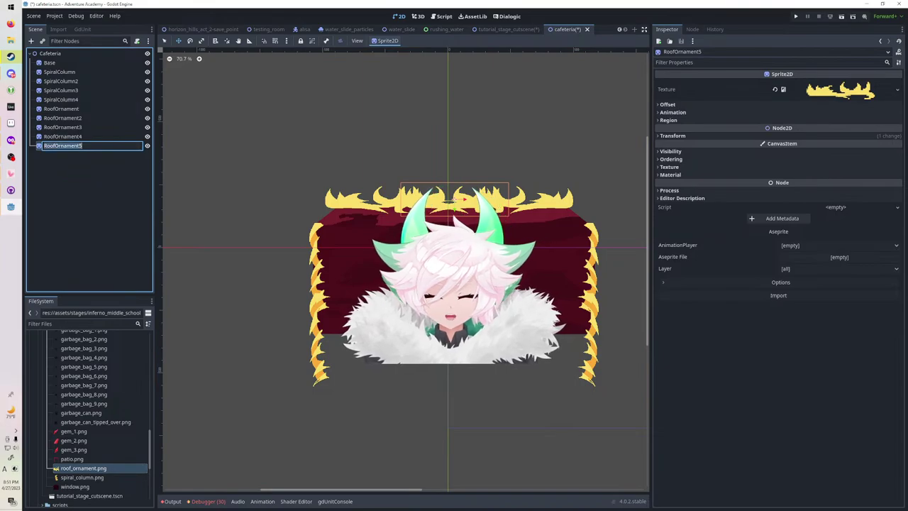
text(Gem)
key(Return)
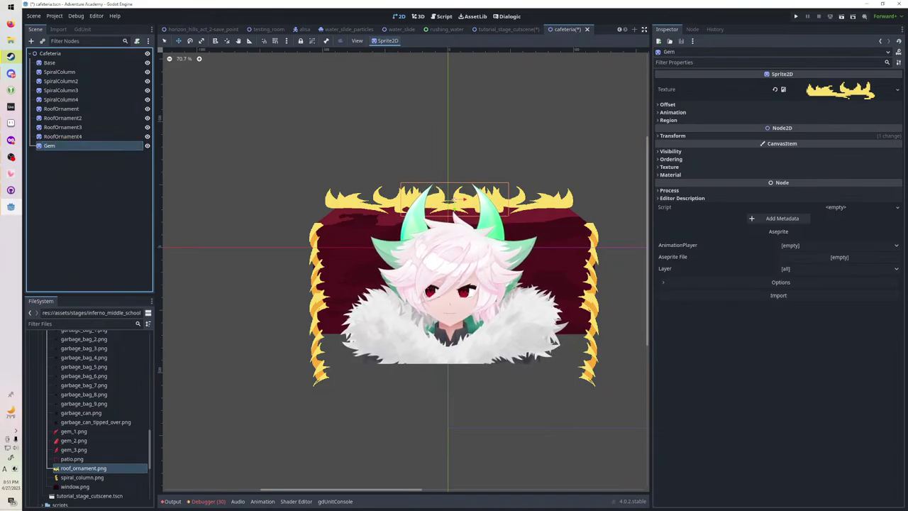
Give Gem the gem_1.png texture, place it at the roof's left corner, and reorder it above Base in the node tree.
drag(74, 432, 823, 94)
drag(457, 198, 336, 221)
drag(64, 145, 77, 59)
click(220, 106)
click(49, 63)
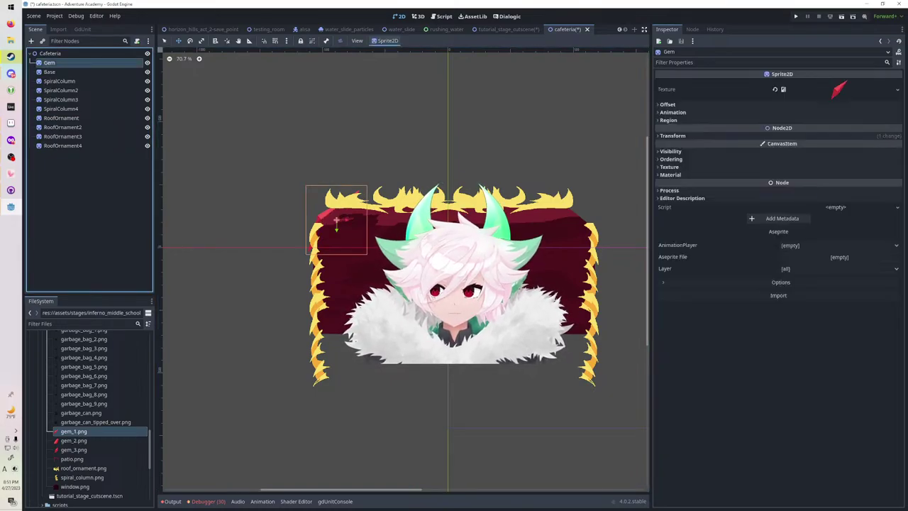
Duplicate the corner gem, place the copy at the roof's right corner, and flip it horizontally.
drag(335, 219, 572, 219)
key(ctrl+d)
click(669, 104)
click(786, 145)
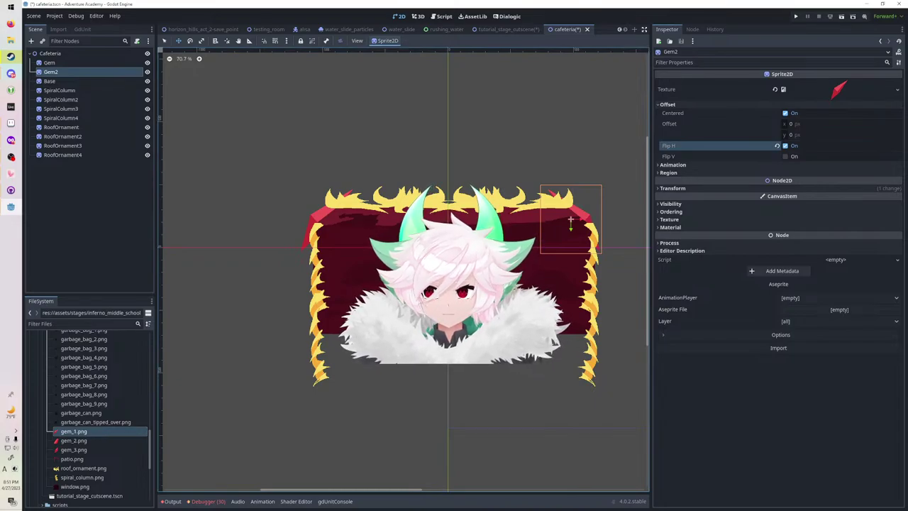
Duplicate the flipped gem, switch the copy to the gem_2.png texture, and position it behind the roof ornaments.
key(ctrl+d)
drag(570, 222, 390, 214)
drag(74, 440, 841, 87)
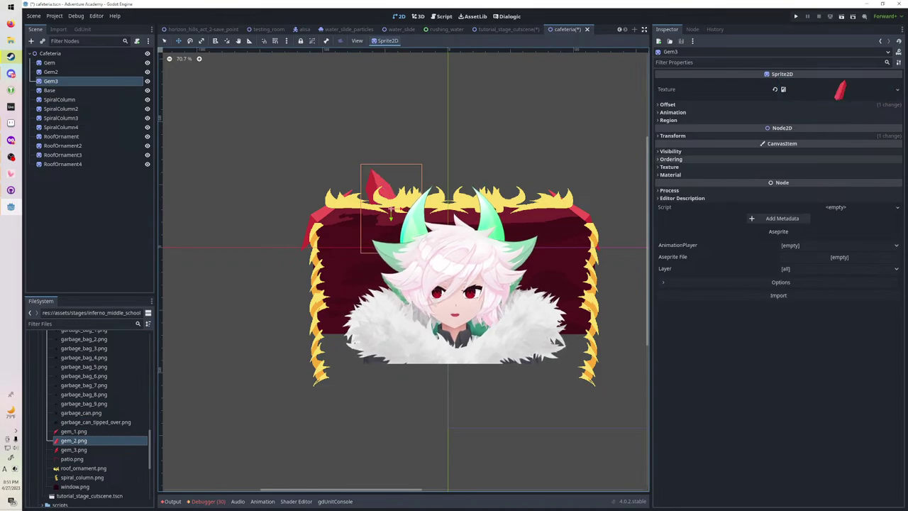
drag(402, 209, 525, 213)
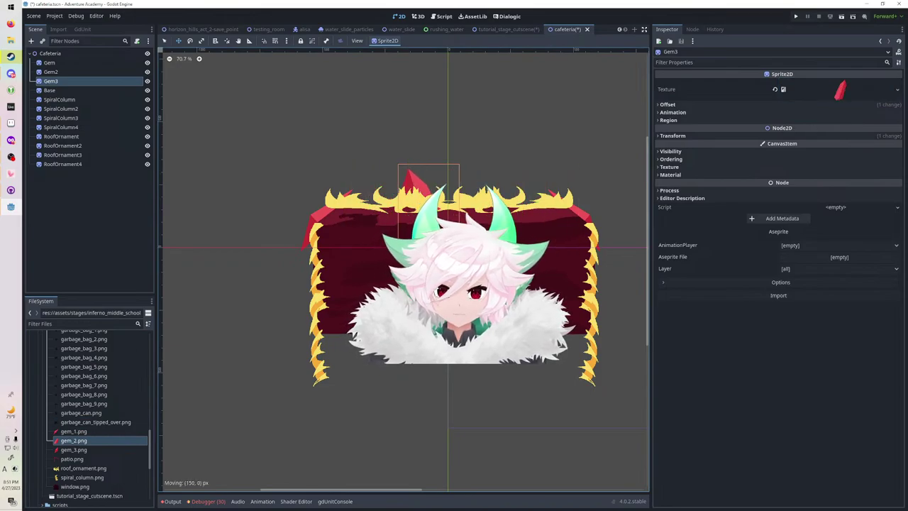
drag(429, 209, 452, 210)
Duplicate the gem_2.png gem, unflip the copy horizontally, and place it and one further copy behind the right half of the roof ornaments.
key(ctrl+d)
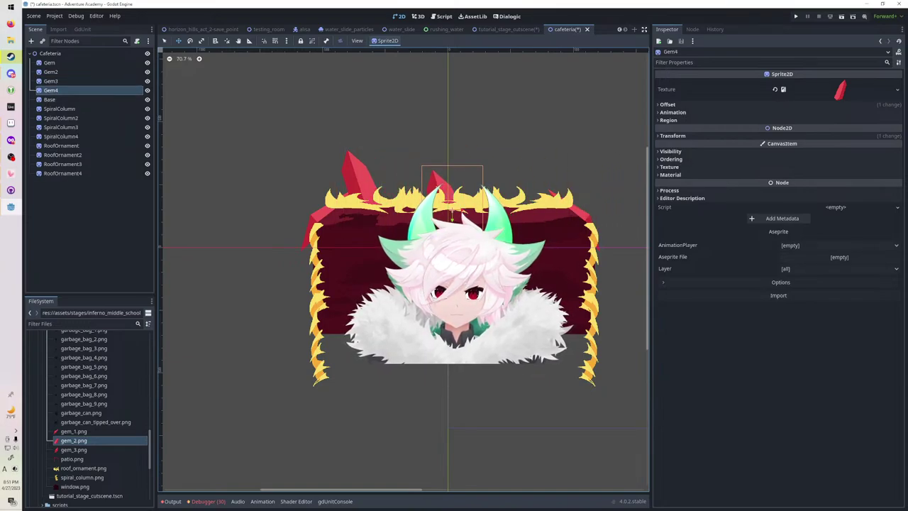
click(808, 93)
click(794, 104)
click(785, 145)
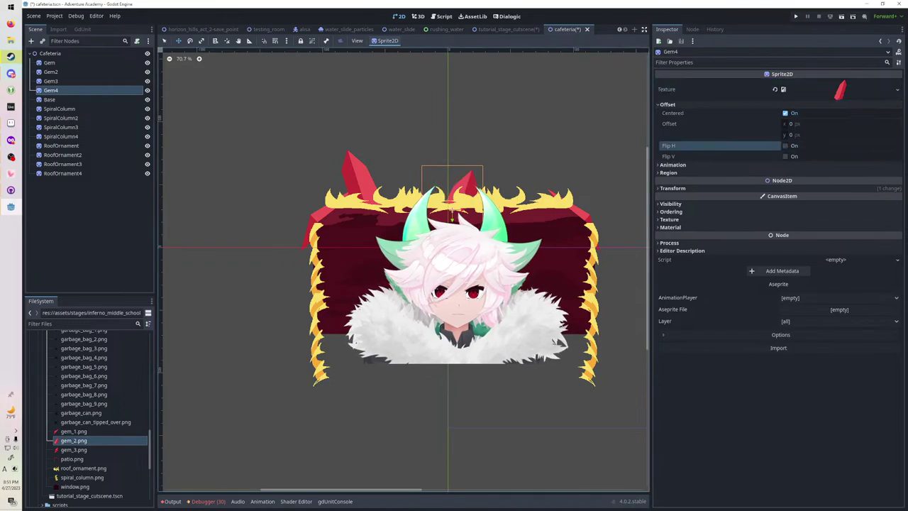
drag(462, 186, 510, 180)
key(ctrl+d)
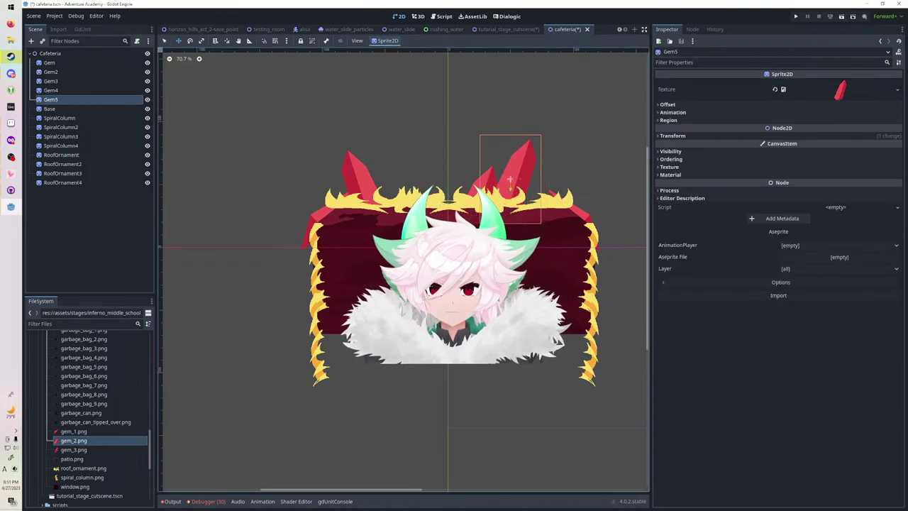
Duplicate the right gem, set the copy's texture to gem_3.png, and place it behind the middle roof ornaments.
key(ctrl+d)
drag(73, 459, 838, 90)
drag(510, 179, 407, 174)
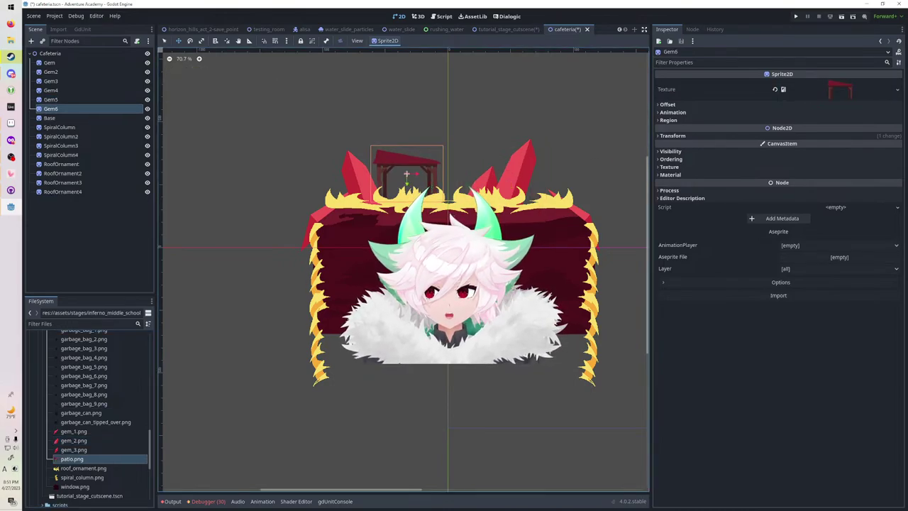
drag(74, 450, 836, 88)
drag(407, 174, 445, 207)
Duplicate the gem_3.png gem twice, flip the last copy horizontally near the roof's center, and save the scene.
key(ctrl+d)
key(ctrl+d)
scroll(545, 210, down, 2)
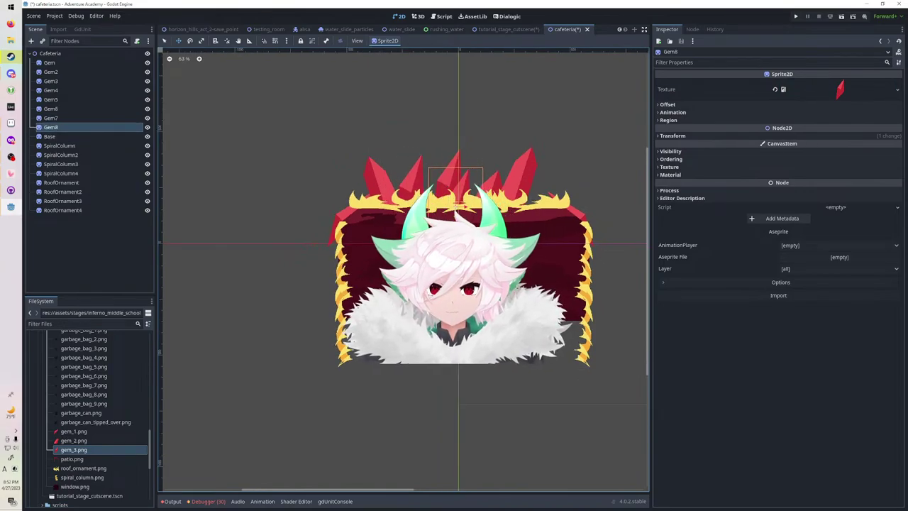
click(667, 105)
click(785, 145)
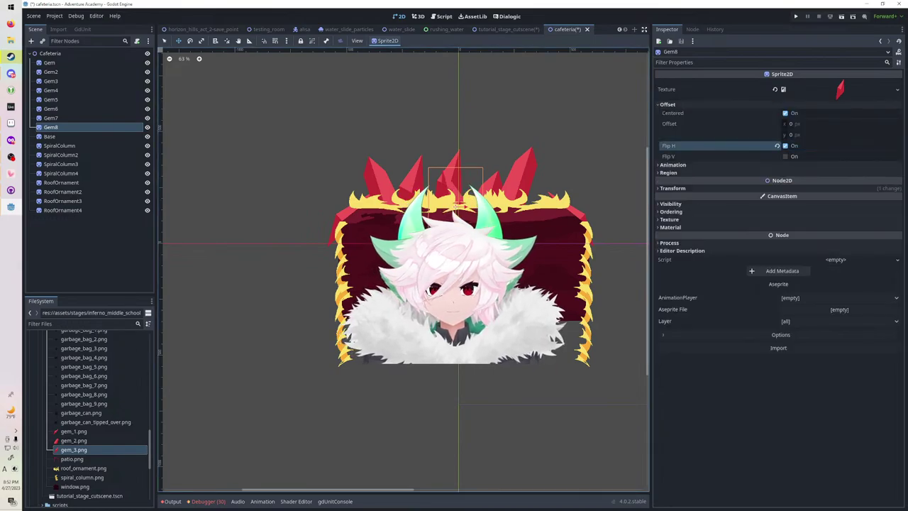
key(ctrl+s)
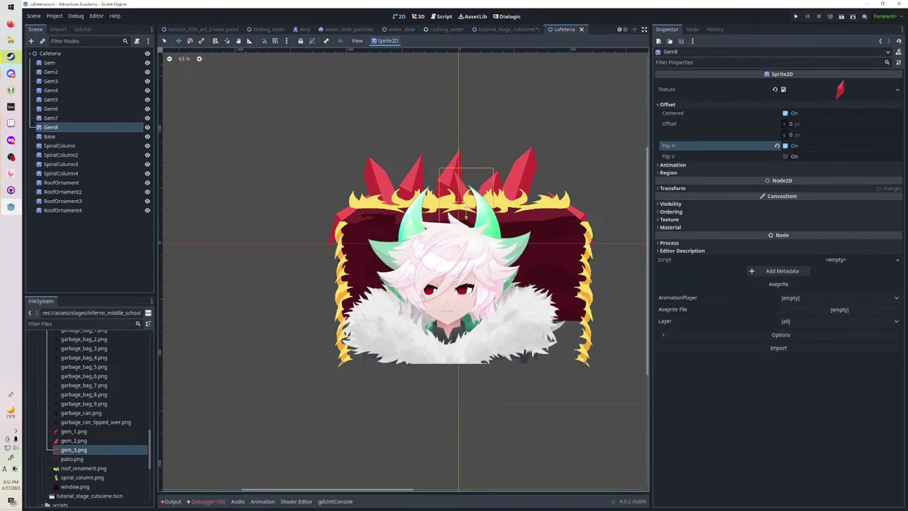
Duplicate the last roof ornament, switch the copy's texture to door.png, and position it at the base's lower left edge.
click(63, 210)
key(ctrl+d)
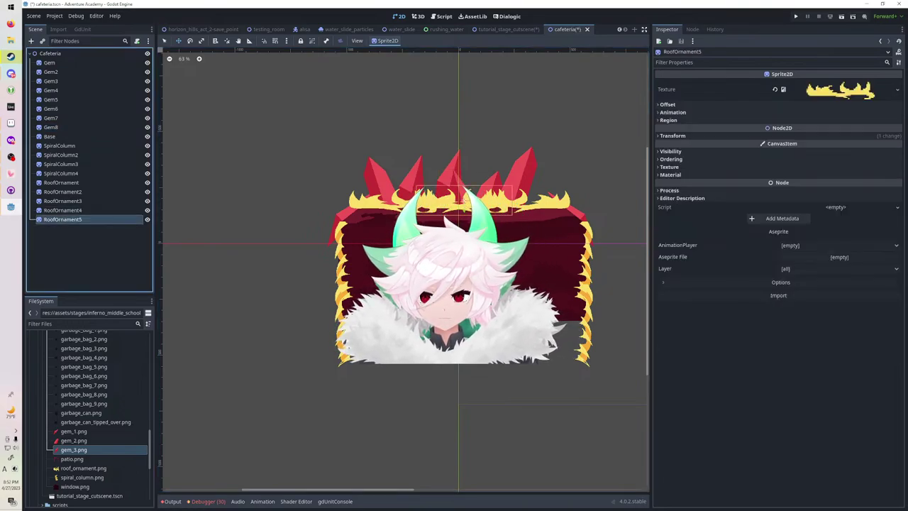
scroll(74, 438, up, 6)
drag(72, 442, 827, 96)
drag(470, 210, 360, 319)
scroll(403, 301, up, 16)
scroll(361, 320, up, 9)
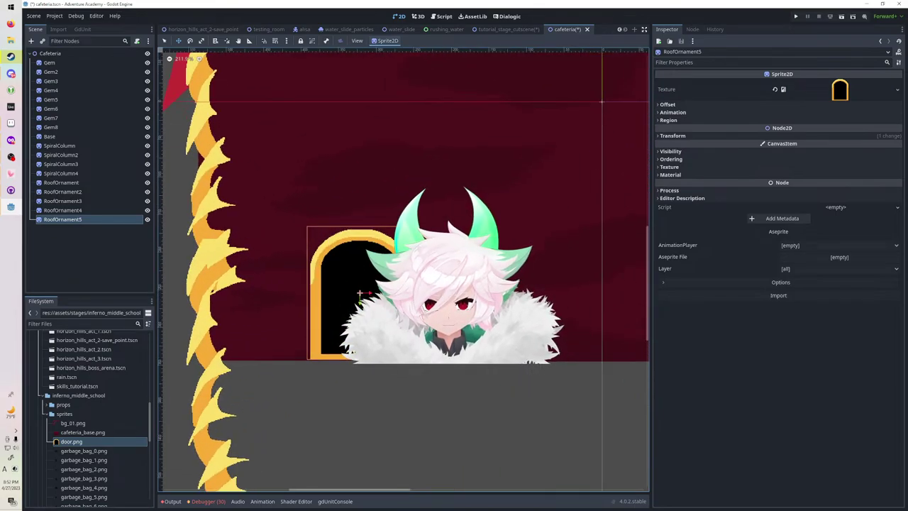
drag(360, 286, 350, 293)
Duplicate the door, place the copy at the same height on the right side of the base, and save the scene.
scroll(386, 302, down, 20)
middle_drag(386, 302, 292, 307)
key(ctrl+d)
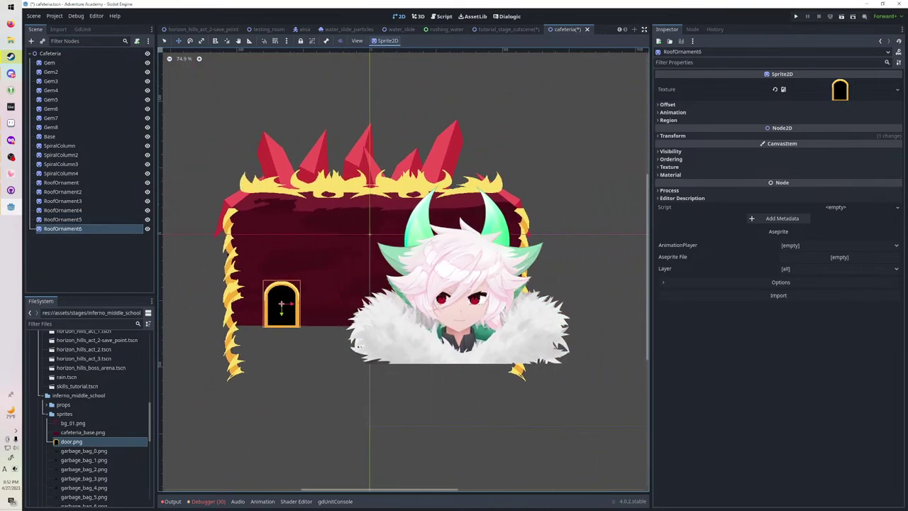
drag(291, 306, 488, 305)
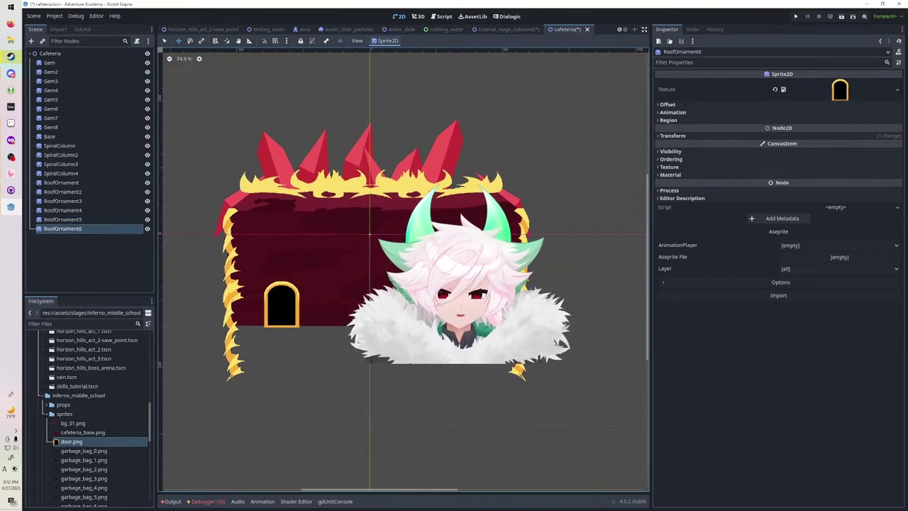
key(ctrl+s)
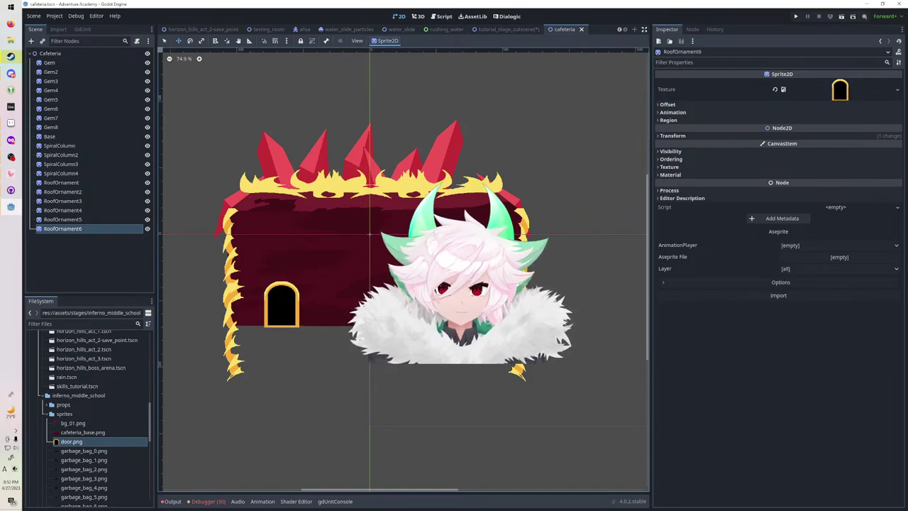
Duplicate the lower right spiral column and move the copy to the base's upper left corner.
middle_drag(305, 234, 370, 230)
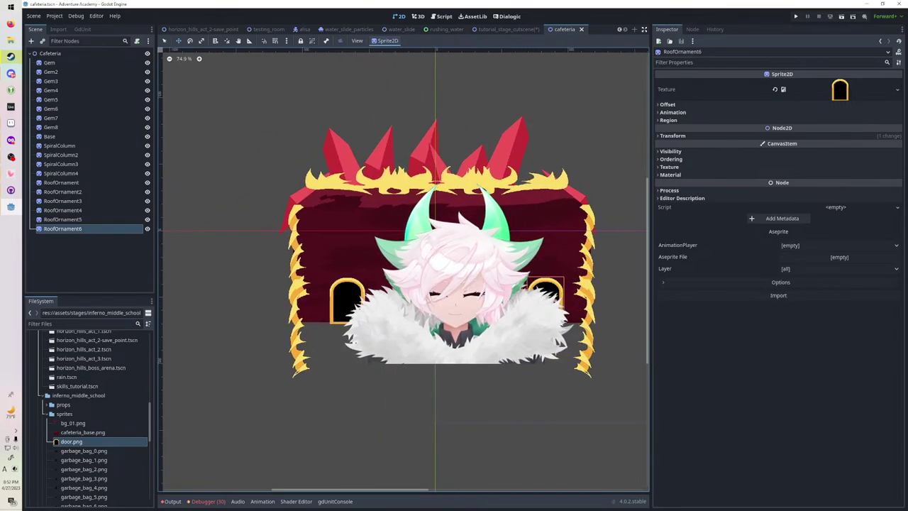
scroll(94, 418, down, 3)
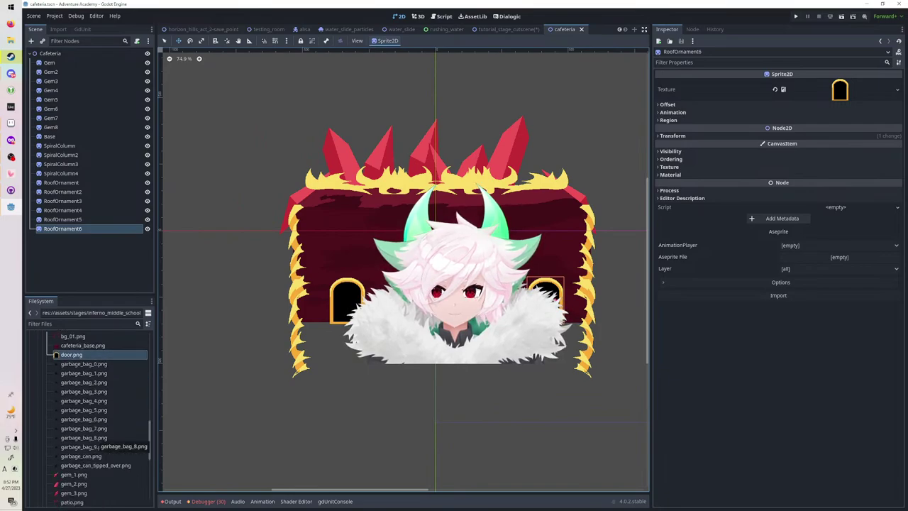
scroll(94, 440, up, 2)
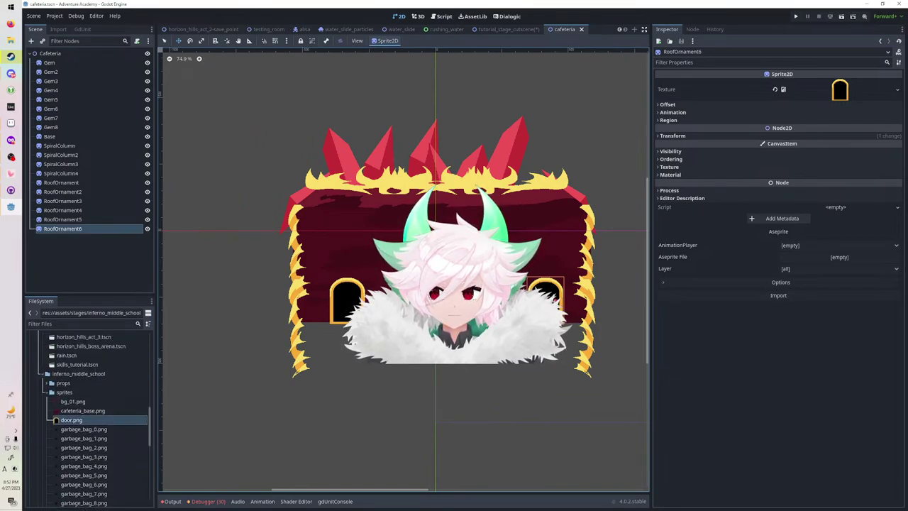
scroll(93, 418, down, 6)
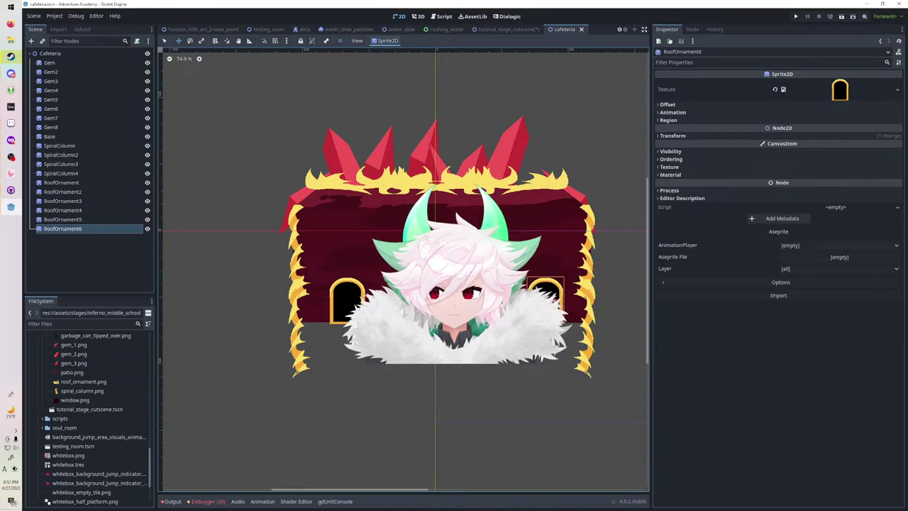
click(61, 182)
click(61, 173)
key(ctrl+d)
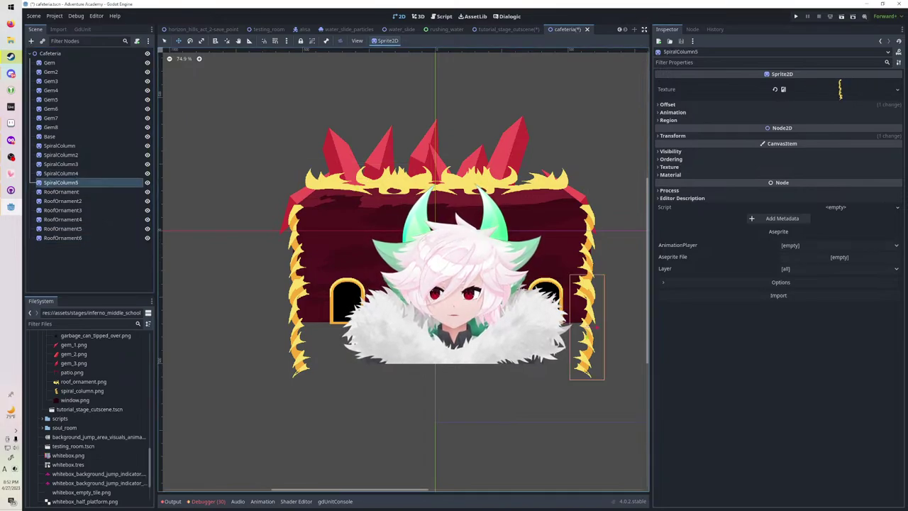
drag(587, 326, 288, 227)
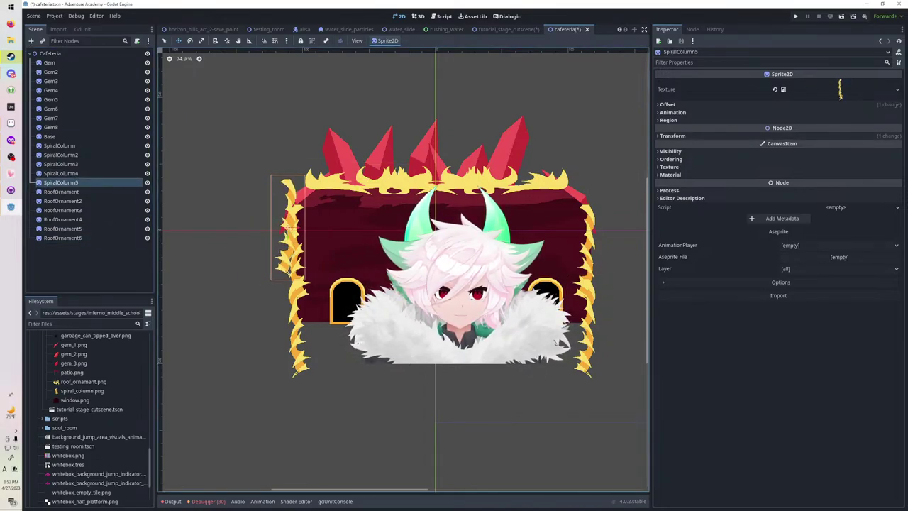
Set the duplicated spiral column's rotation to 90 degrees.
click(672, 120)
click(672, 120)
click(671, 151)
click(670, 151)
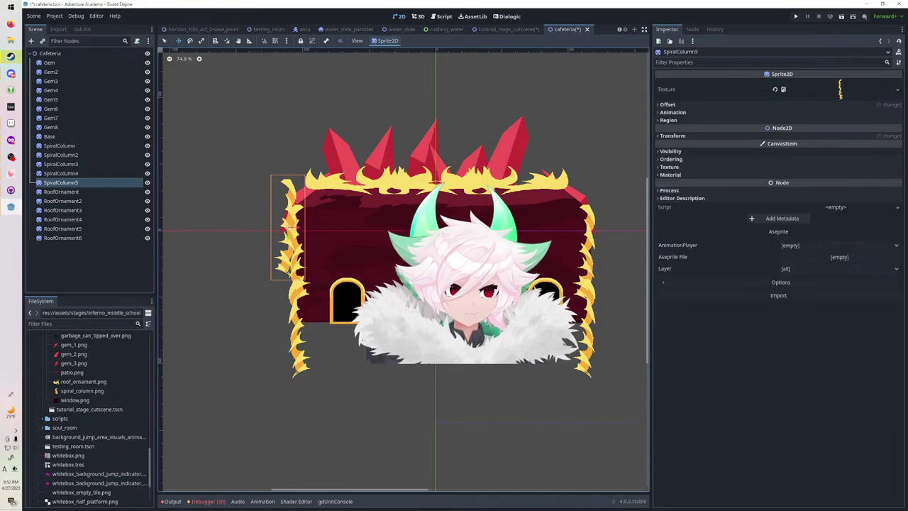
click(673, 136)
click(816, 166)
text(90)
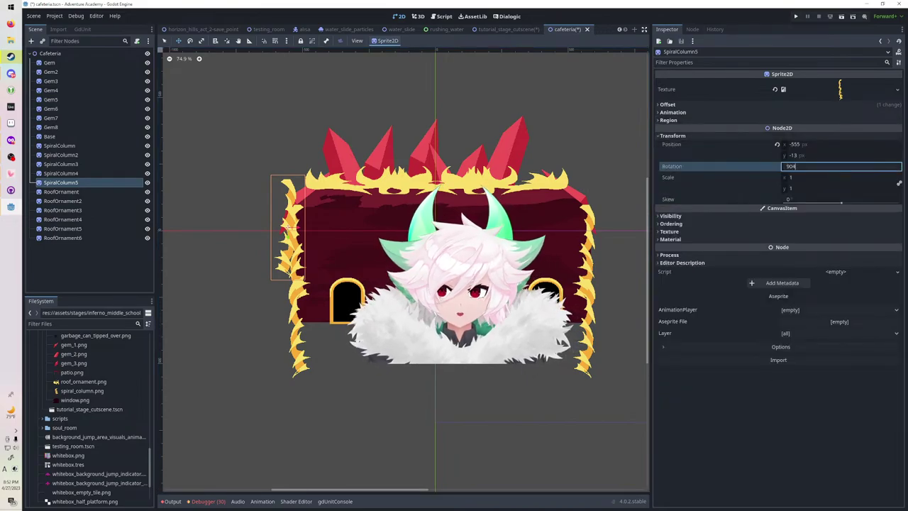
key(Return)
click(816, 167)
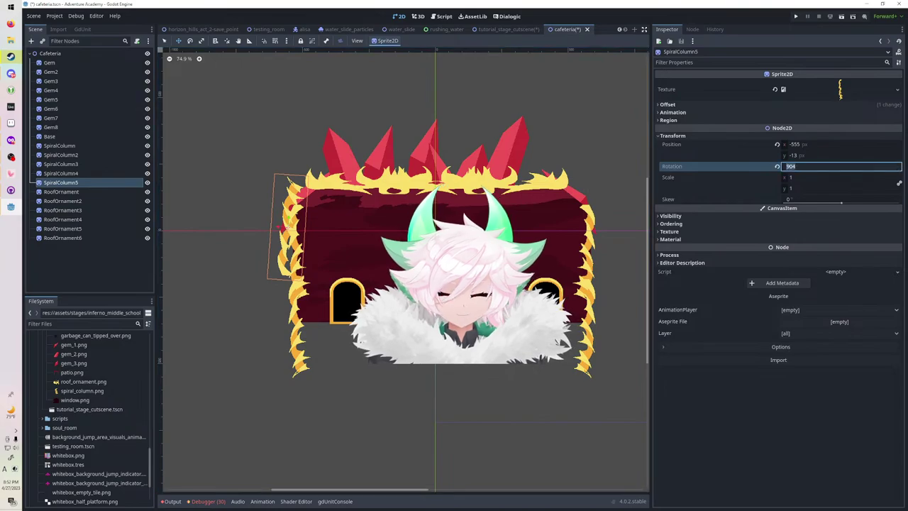
text(90)
key(Return)
Line up the rotated spiral column and three duplicates in a horizontal row beneath the roof ornaments, and save the scene.
drag(288, 227, 540, 206)
key(ctrl+d)
key(ctrl+d)
key(ctrl+d)
scroll(542, 206, down, 5)
key(ctrl+s)
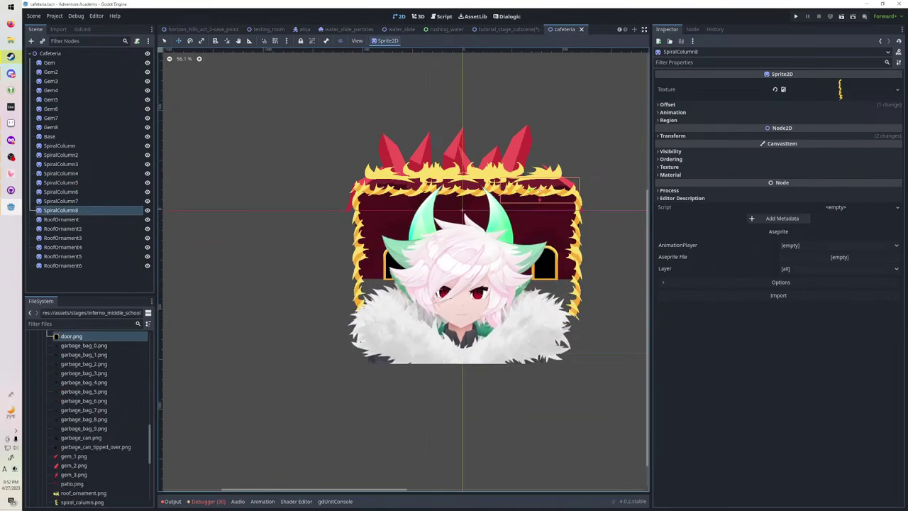
Undo the horizontal row of rotated spiral columns beneath the roof ornaments.
scroll(344, 160, down, 6)
scroll(520, 139, up, 2)
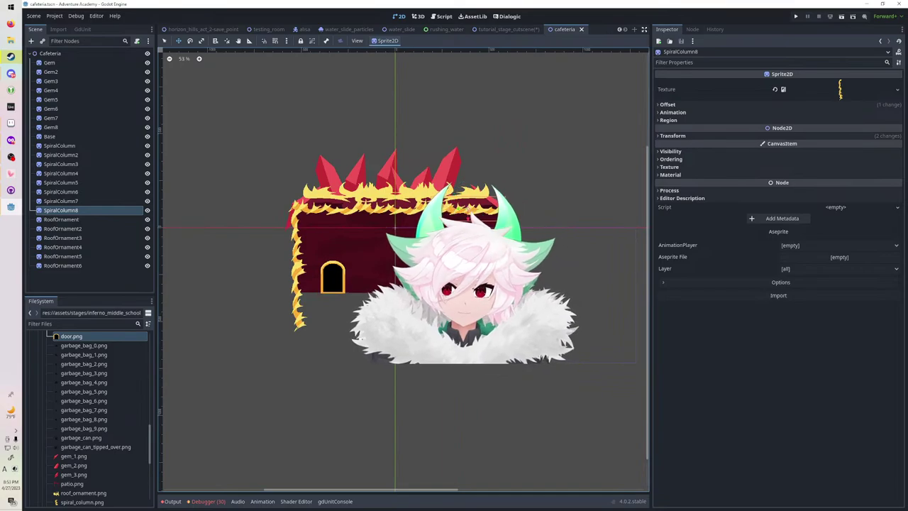
key(ctrl+z)
key(ctrl+z)
key(ctrl+z)
key(ctrl+z)
key(ctrl+z)
key(ctrl+z)
key(ctrl+z)
key(ctrl+z)
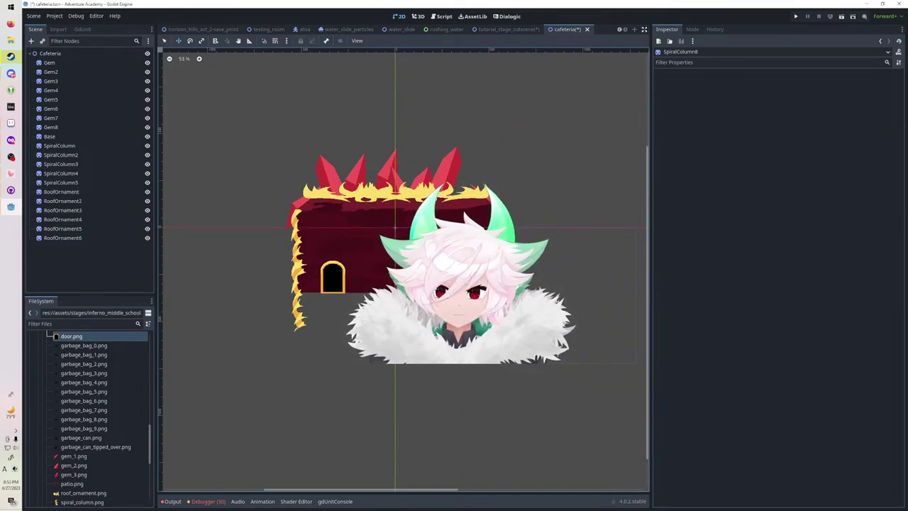
Duplicate the right door and place the copy in the upper center of the base.
click(64, 146)
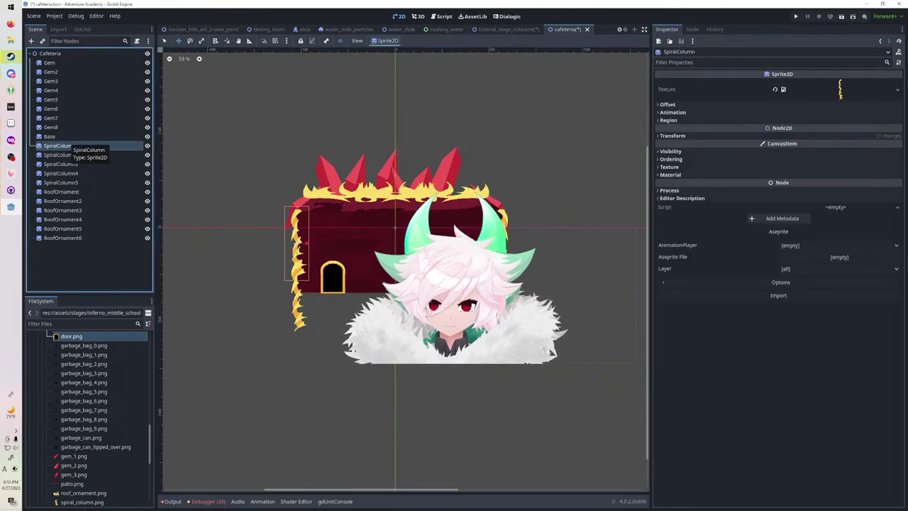
click(62, 238)
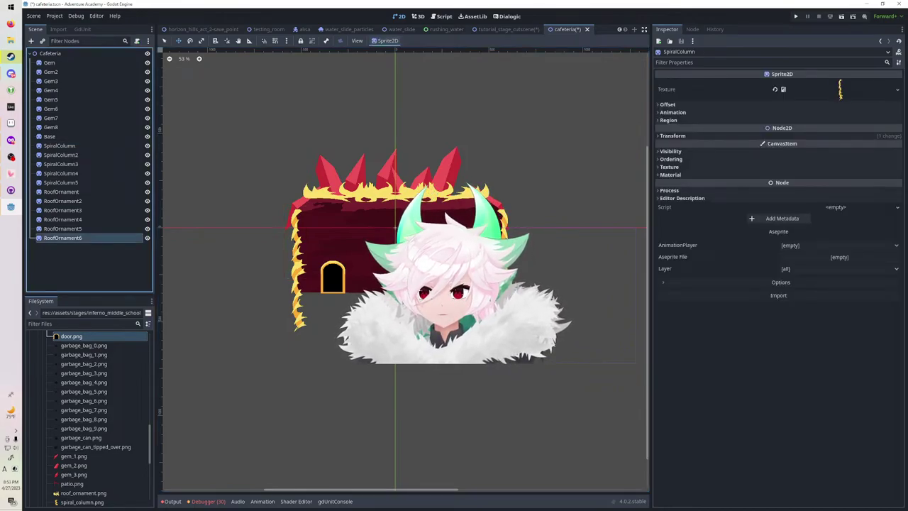
key(ctrl+d)
drag(459, 277, 394, 226)
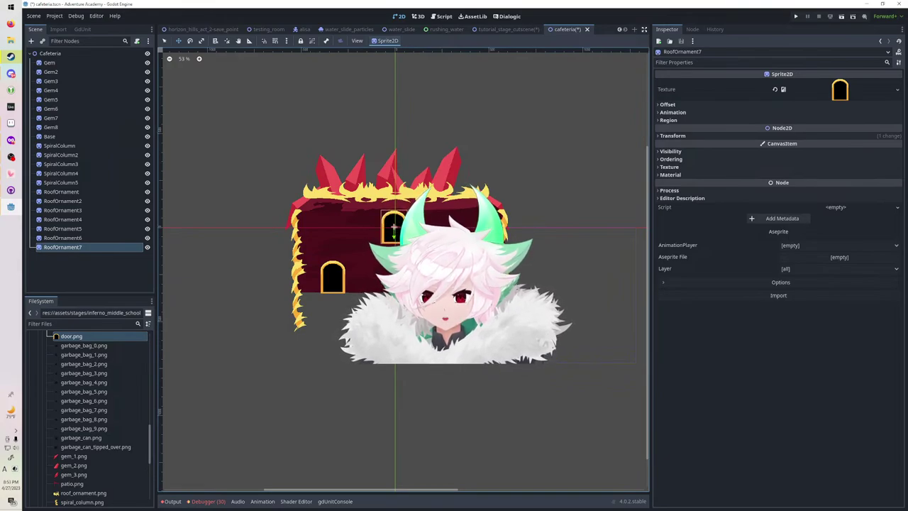
Search the project files for window and set the new door copy's texture to window.png.
click(79, 324)
text(window)
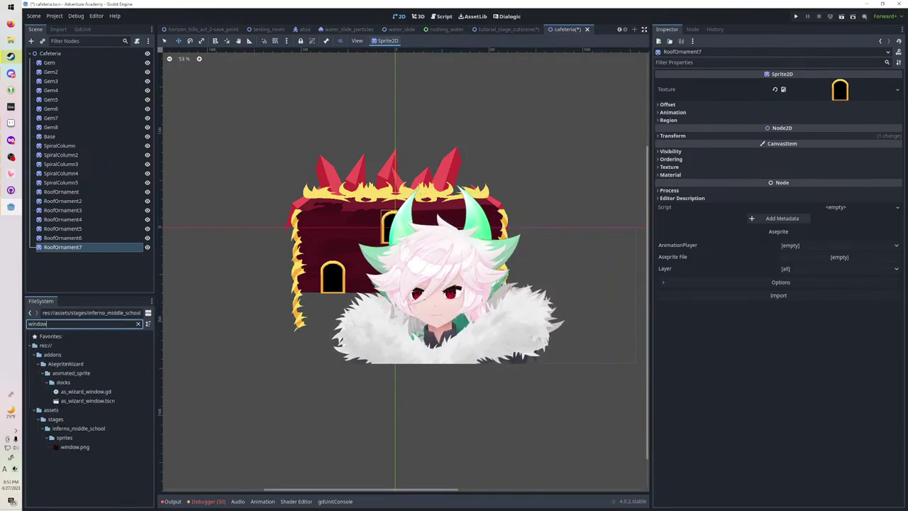
click(75, 447)
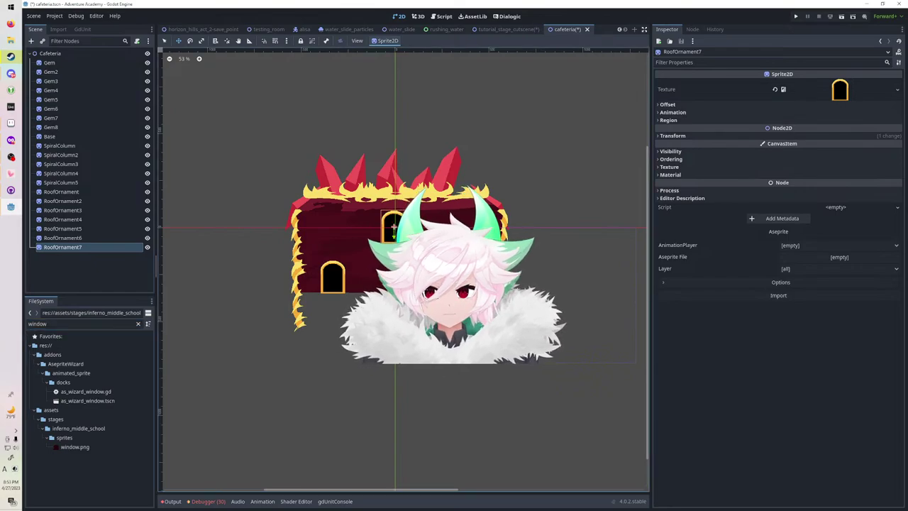
drag(75, 447, 831, 90)
scroll(494, 228, up, 4)
scroll(371, 239, up, 9)
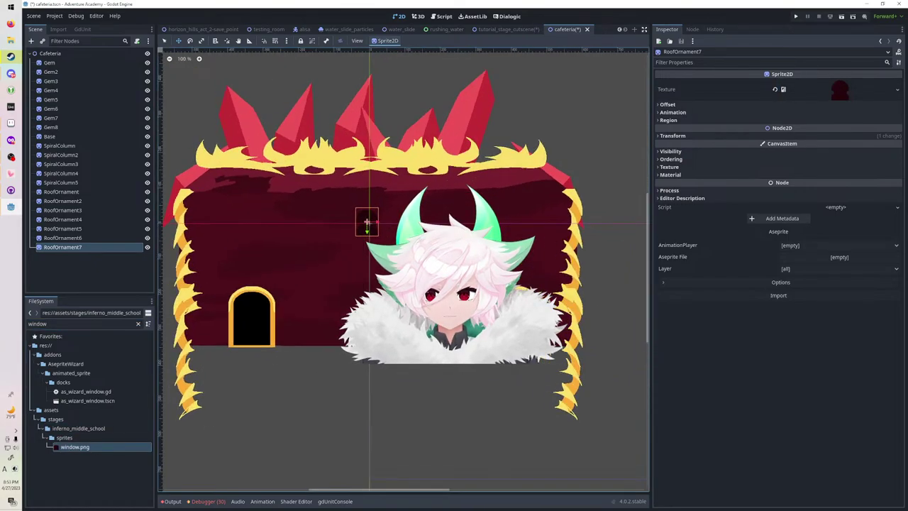
Duplicate the window four times to form a row of five across the upper wall, and save the scene.
middle_drag(371, 239, 452, 233)
drag(458, 213, 602, 213)
key(ctrl+d)
key(ctrl+d)
key(ctrl+d)
key(ctrl+s)
key(ctrl+d)
scroll(601, 213, down, 4)
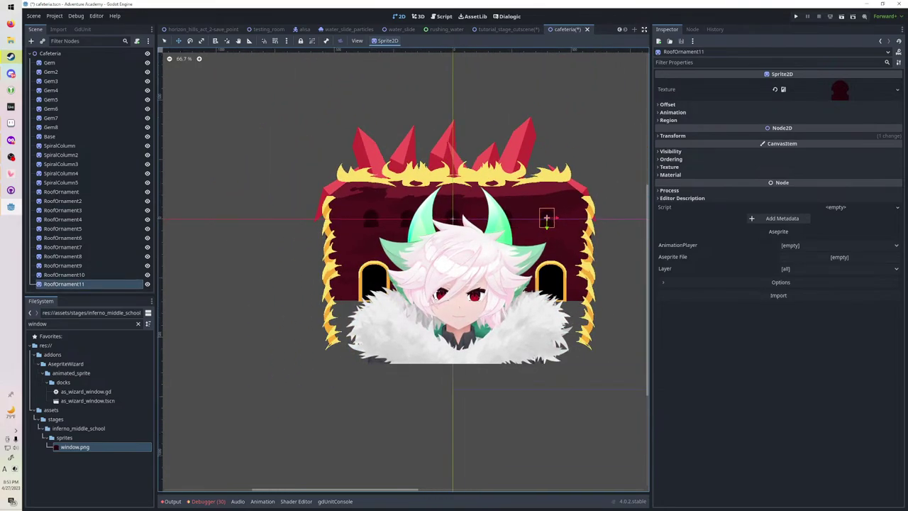
Adjust the positions of the windows so they are evenly spaced across the upper wall.
scroll(546, 217, up, 2)
drag(546, 218, 550, 215)
click(64, 275)
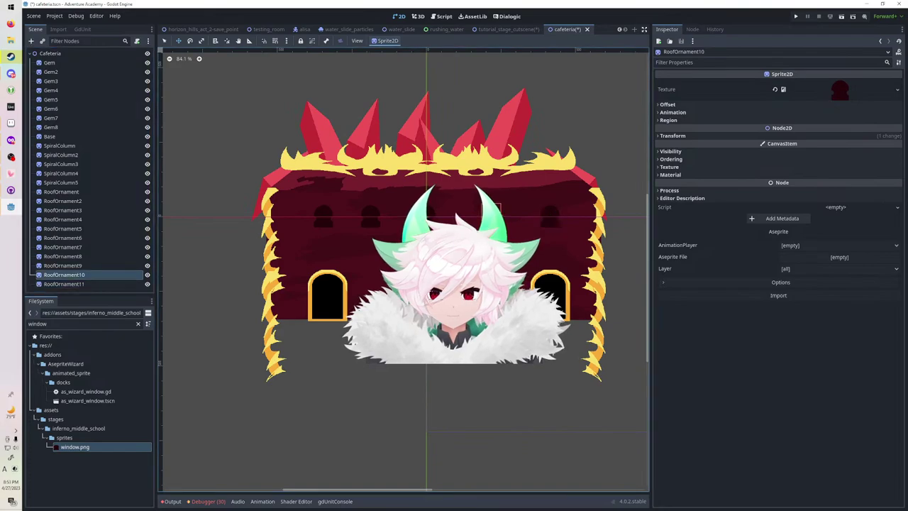
drag(490, 215, 493, 215)
click(428, 213)
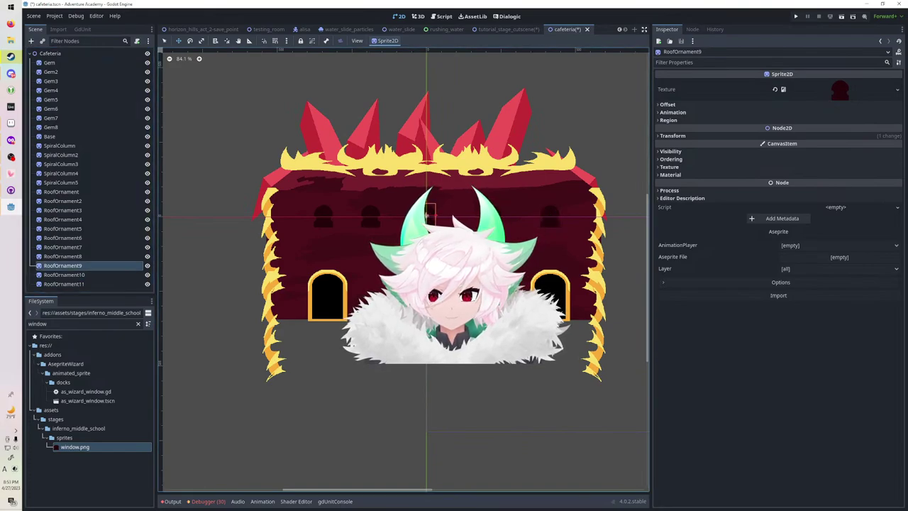
click(370, 213)
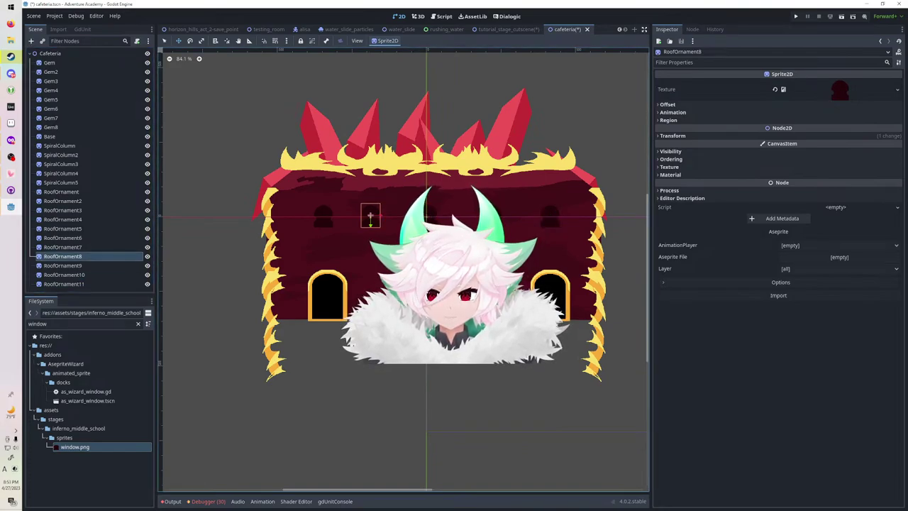
Batch rename the five window sprites by replacing RoofOrnament with Window in their names, and save the scene.
click(323, 215)
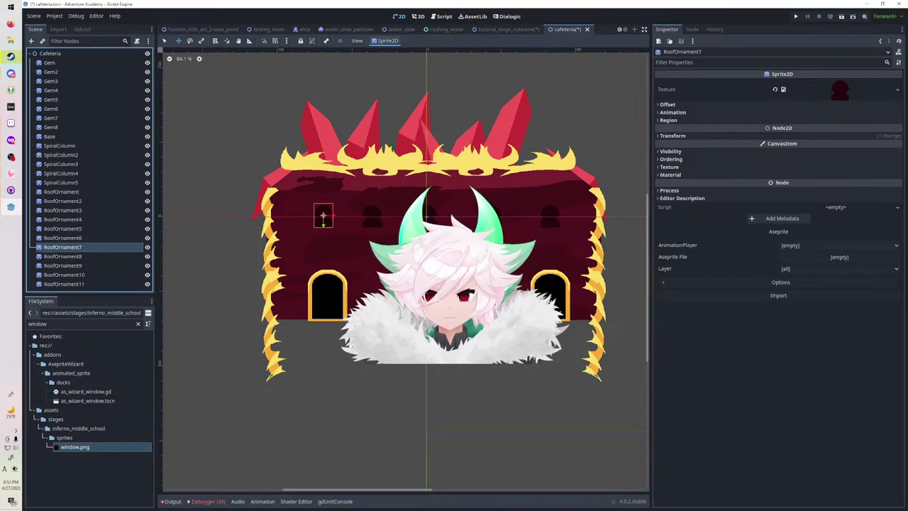
shift+click(64, 283)
right_click(91, 276)
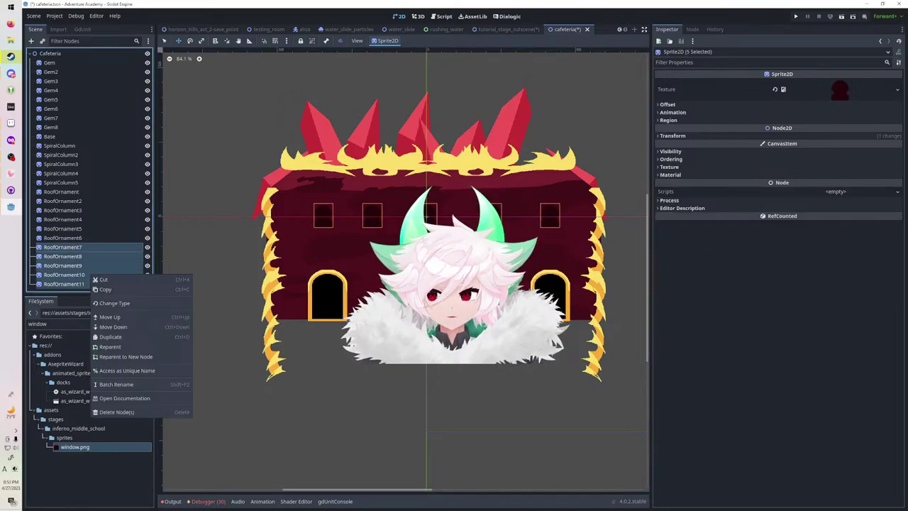
click(116, 384)
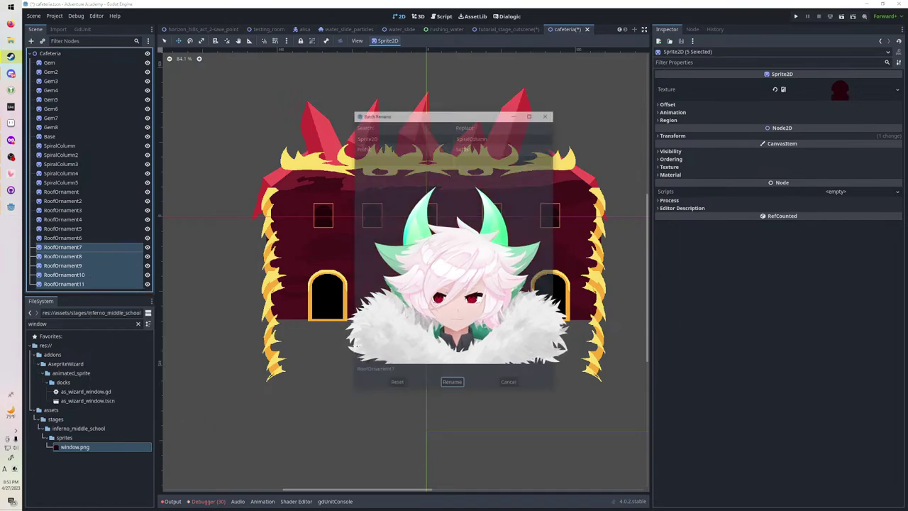
double_click(368, 137)
text(RoofOrna)
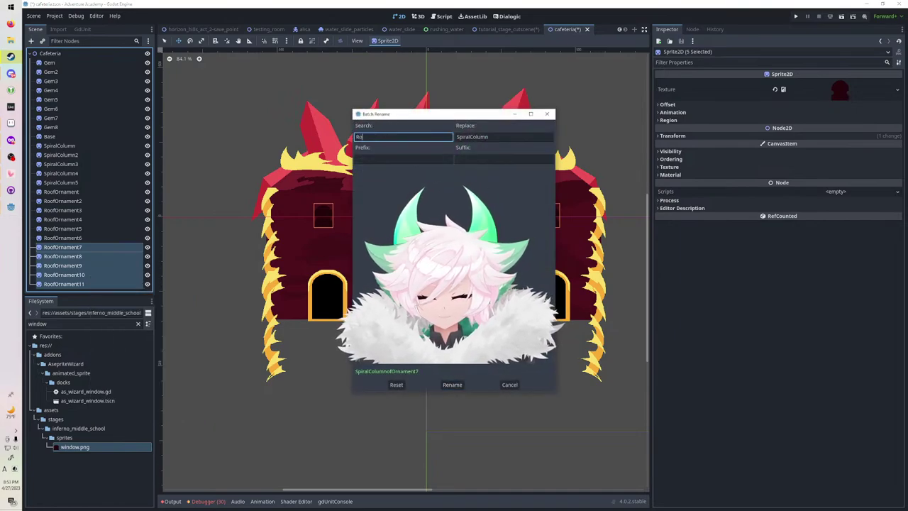
text(me)
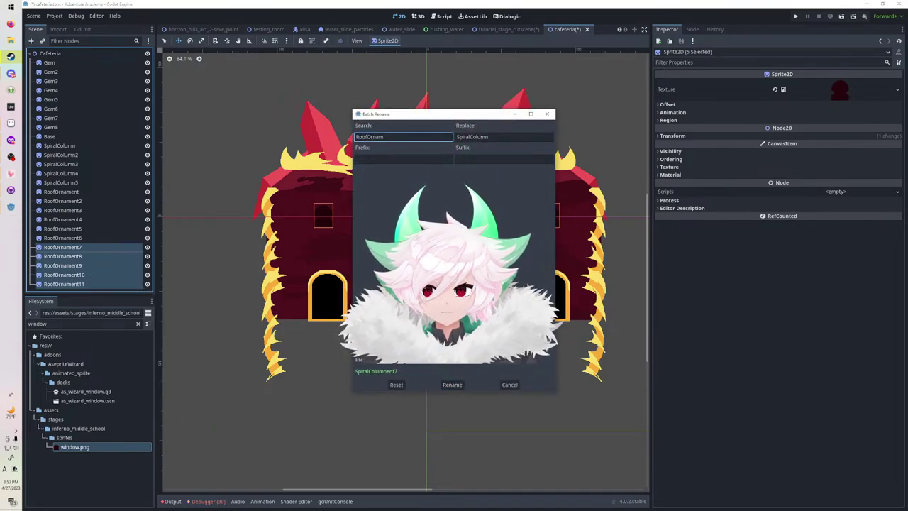
text(nt)
key(Tab)
key(ctrl+a)
text(Window)
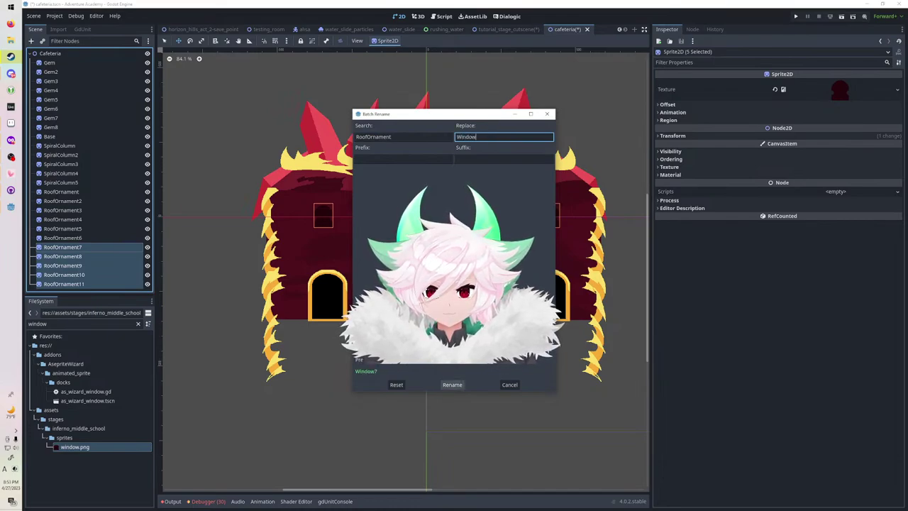
click(452, 385)
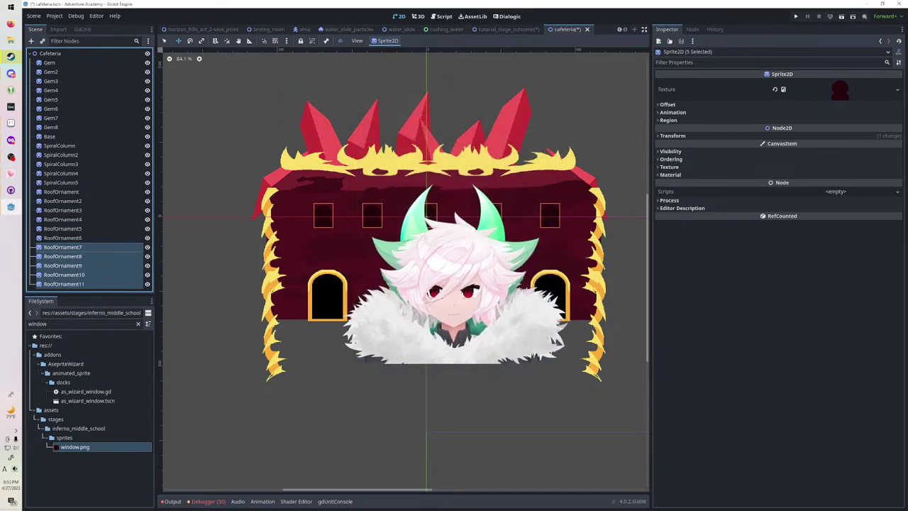
key(ctrl+s)
scroll(443, 382, down, 4)
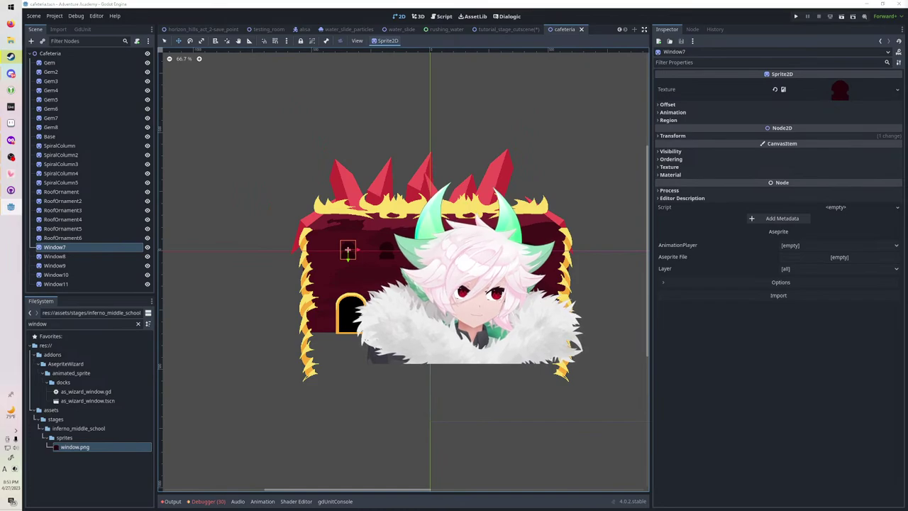
In the tutorial_stage_cutscene scene, move the Cafeteria prop up and slightly left so its base rests on the floor.
scroll(576, 279, up, 3)
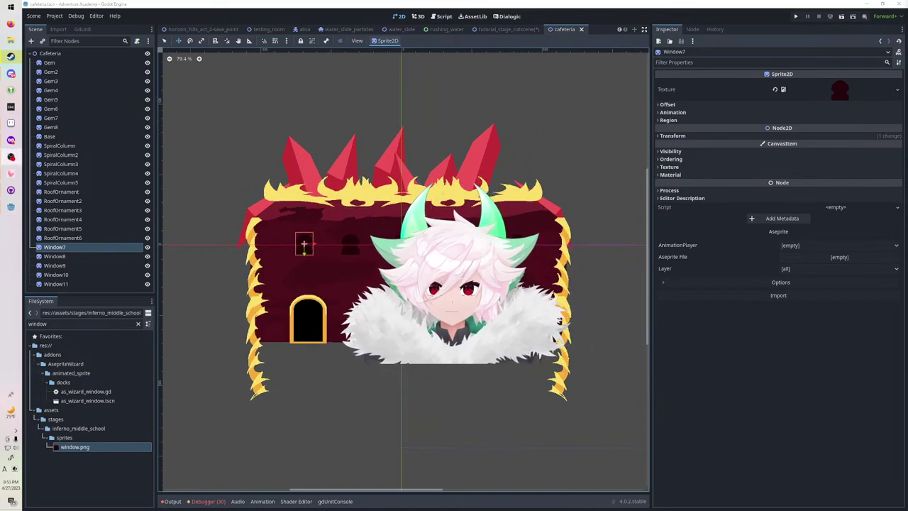
click(508, 29)
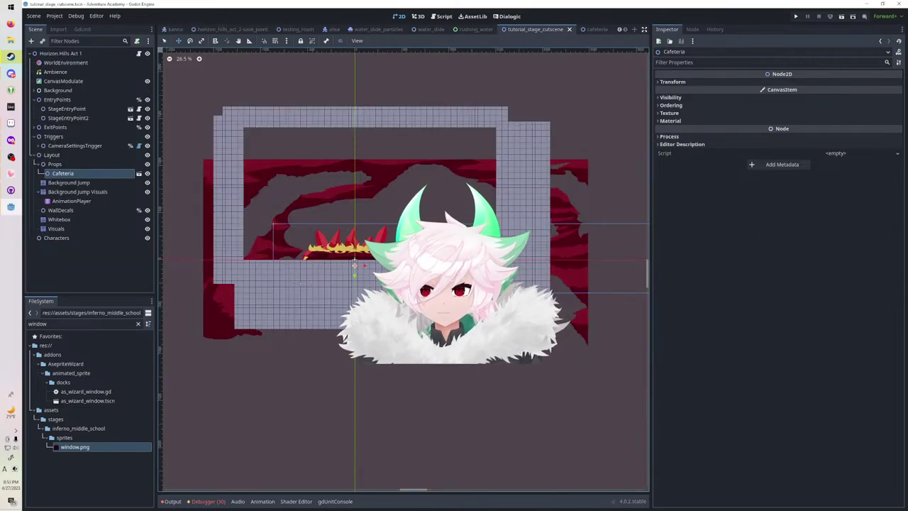
drag(366, 243, 353, 208)
scroll(354, 209, up, 15)
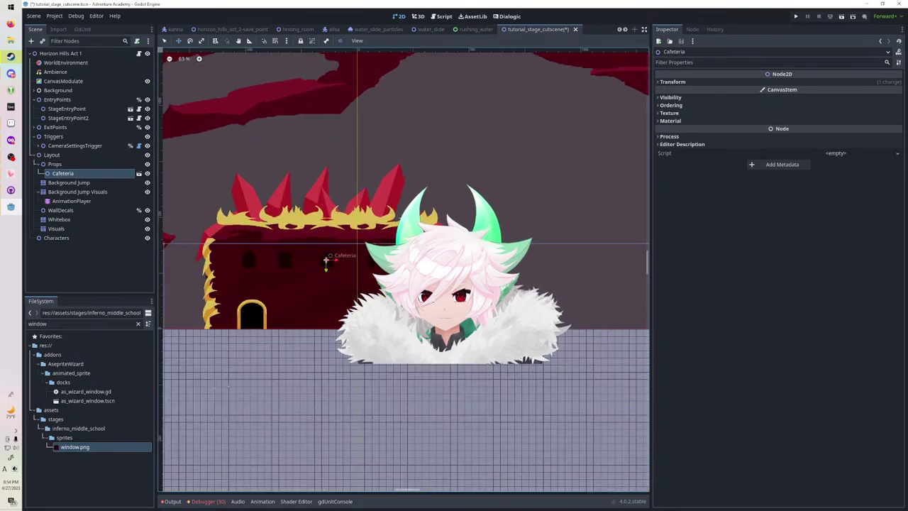
scroll(275, 263, up, 8)
middle_drag(275, 262, 311, 256)
scroll(311, 256, down, 7)
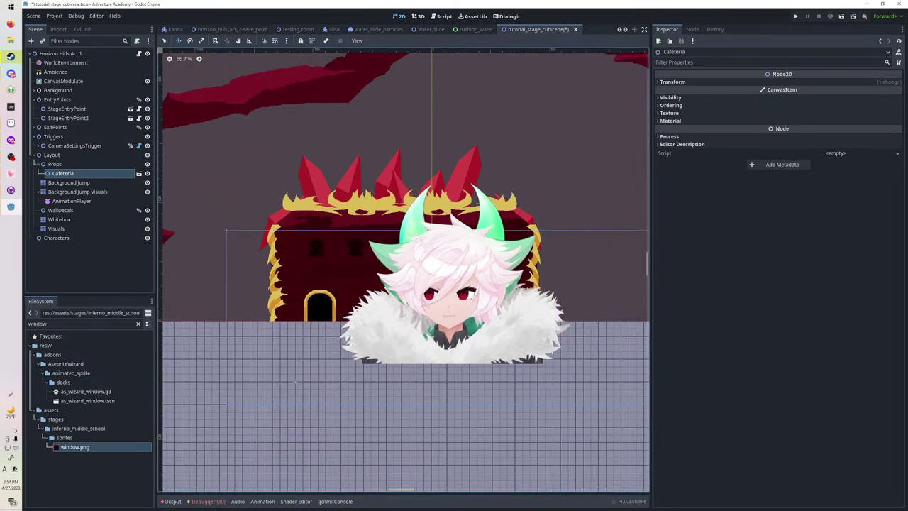
Open the Cafeteria instance's source scene, rename its root node to CafeteriaBase, and save the scene.
click(139, 173)
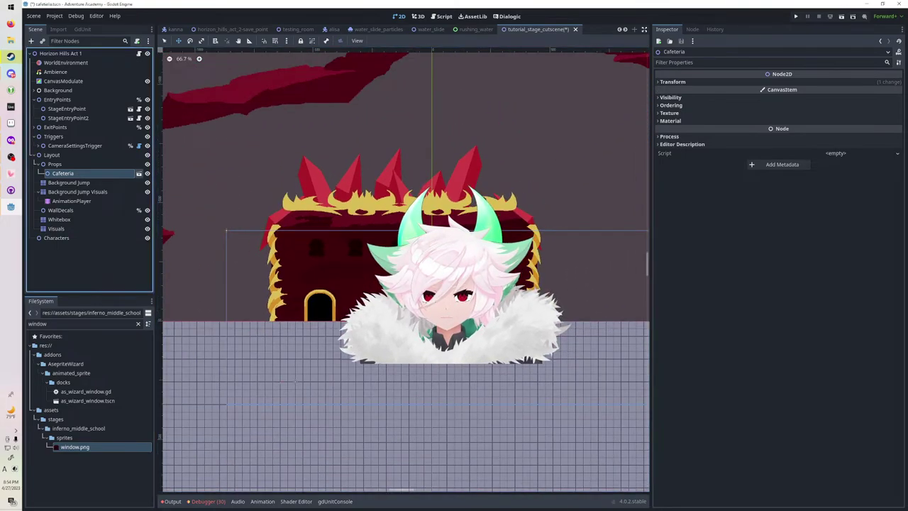
click(51, 54)
middle_drag(276, 234, 277, 258)
key(F2)
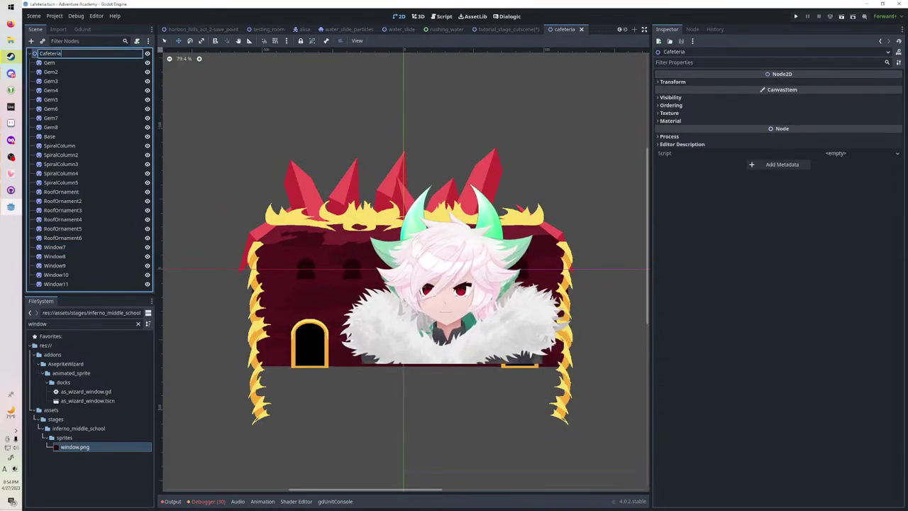
text(Base)
key(Return)
key(ctrl+s)
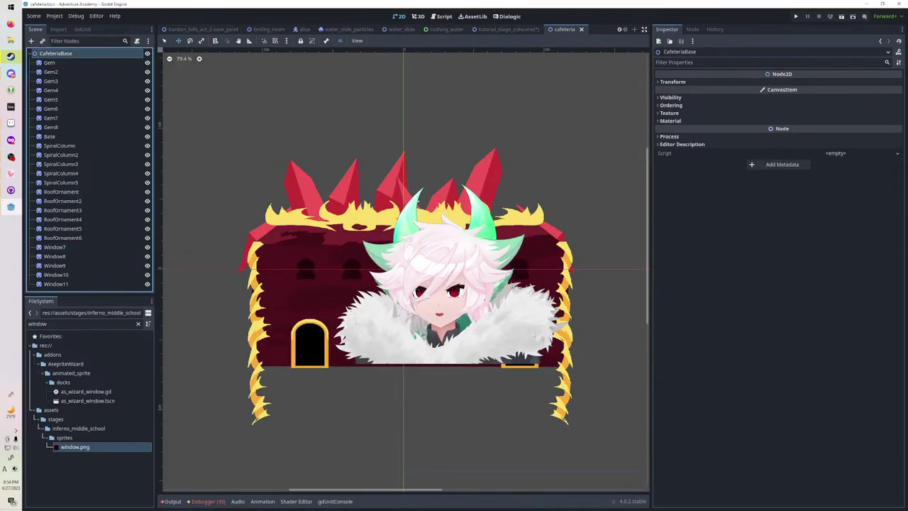
Create a new scene with a 2D root node named Cafeteria.
click(34, 15)
click(40, 26)
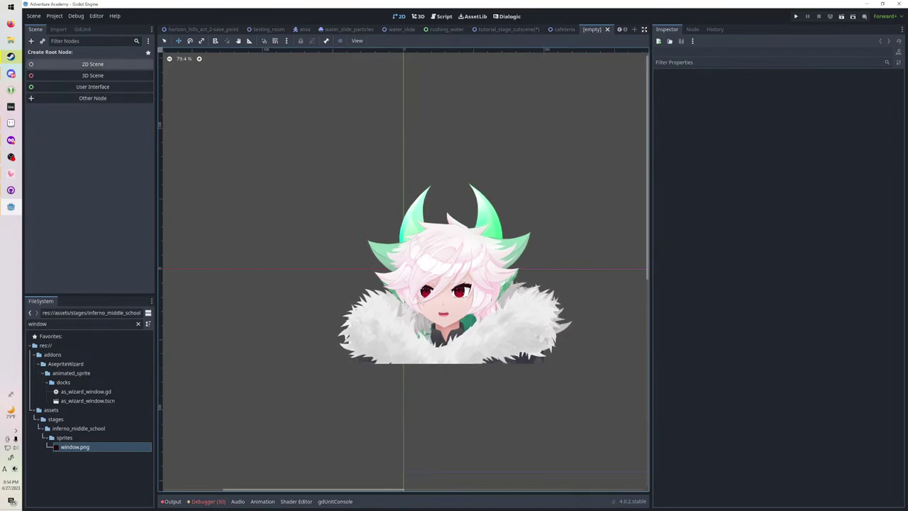
click(89, 63)
key(F2)
text(Cafe)
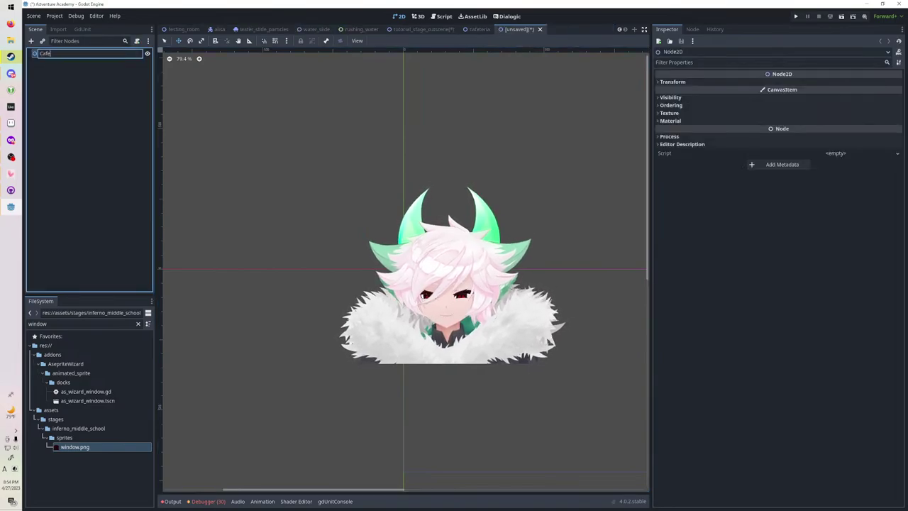
text(teria)
key(Return)
Filter the project files by "cafe" and rename the scene file cafeteria.tscn to cafeteria_base.tscn.
double_click(38, 323)
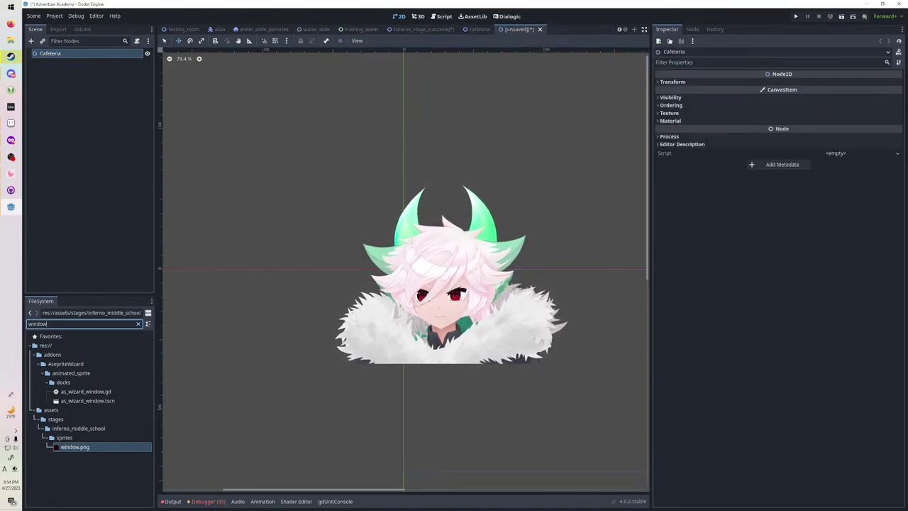
text(cafe)
right_click(90, 392)
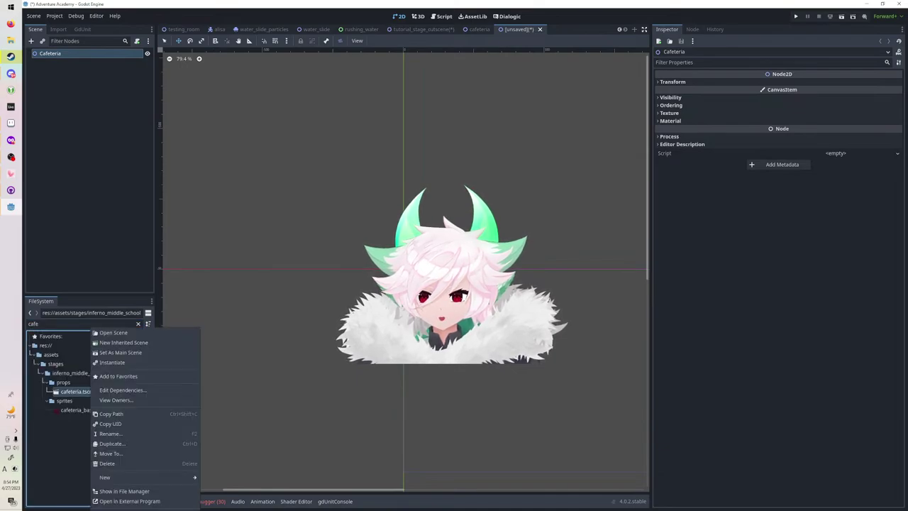
click(110, 434)
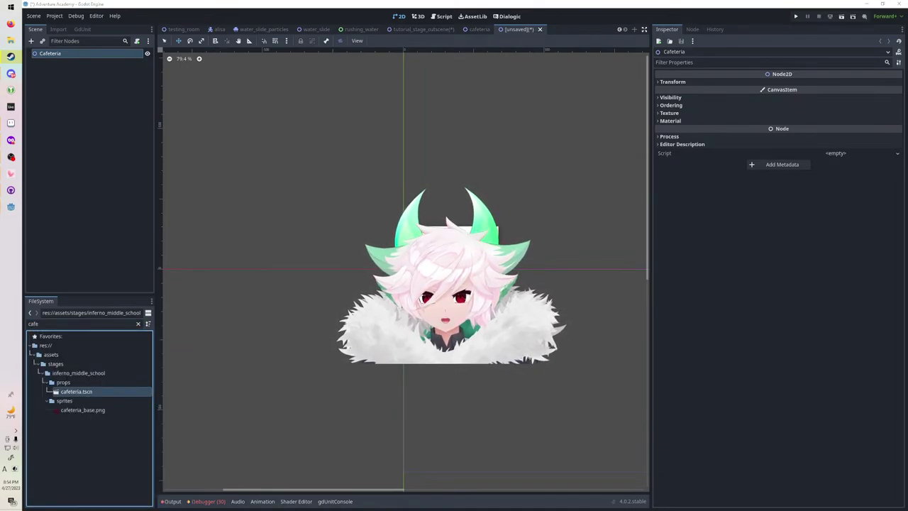
key(Return)
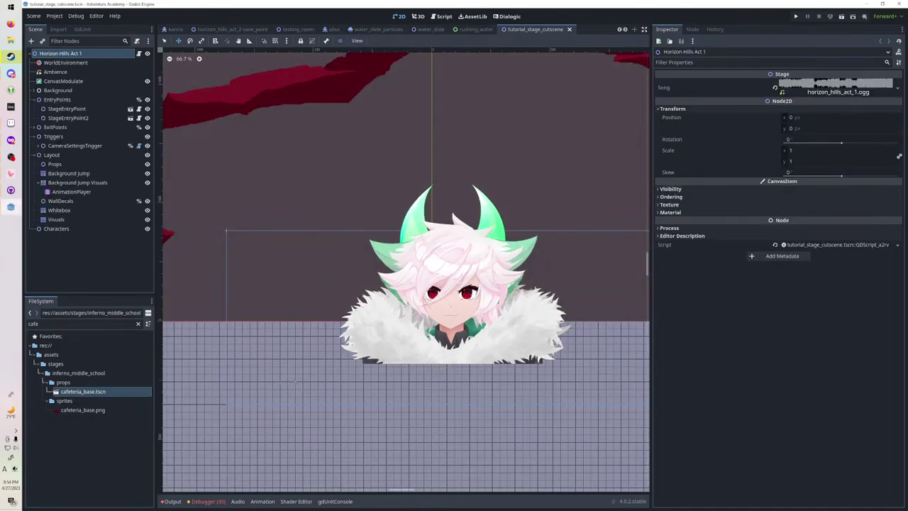
Return to the unsaved Cafeteria scene and save it as cafeteria.tscn in res://assets/stages/inferno_middle_school/props.
scroll(410, 156, down, 14)
middle_drag(410, 157, 364, 186)
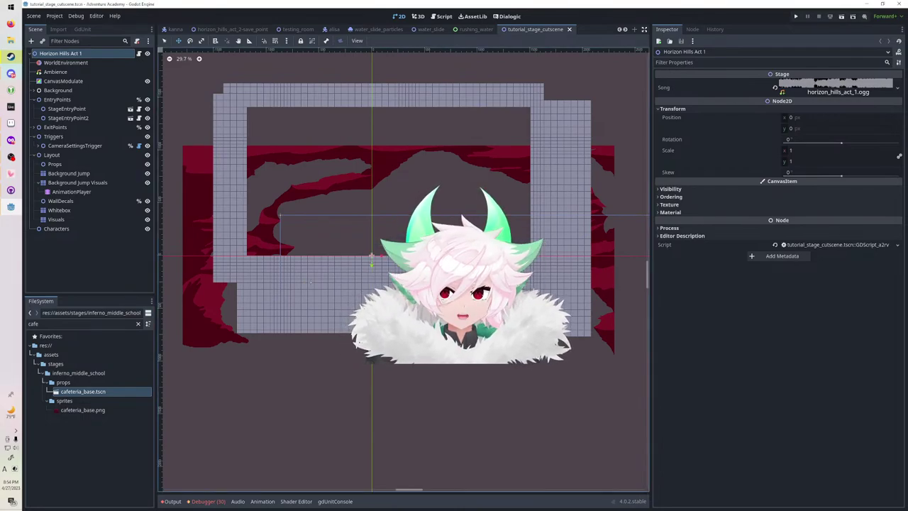
key(ctrl+Tab)
key(ctrl+Tab)
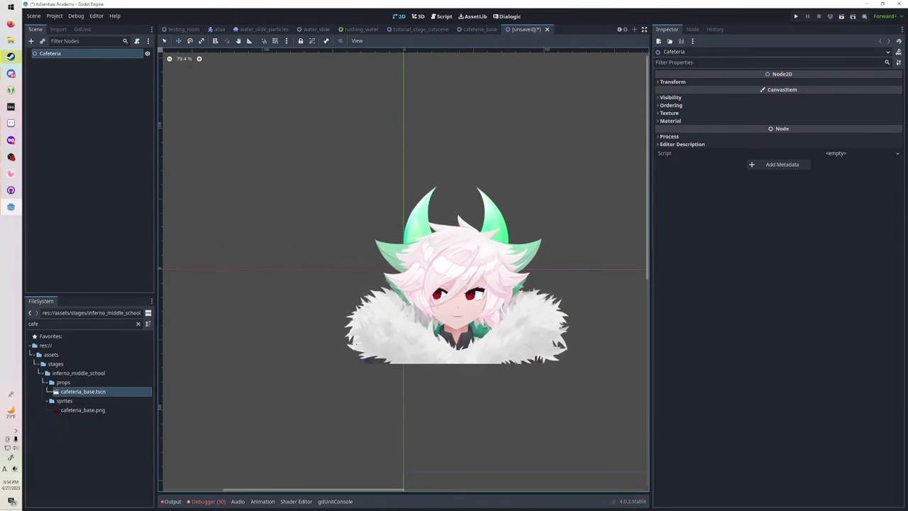
key(ctrl+s)
double_click(383, 175)
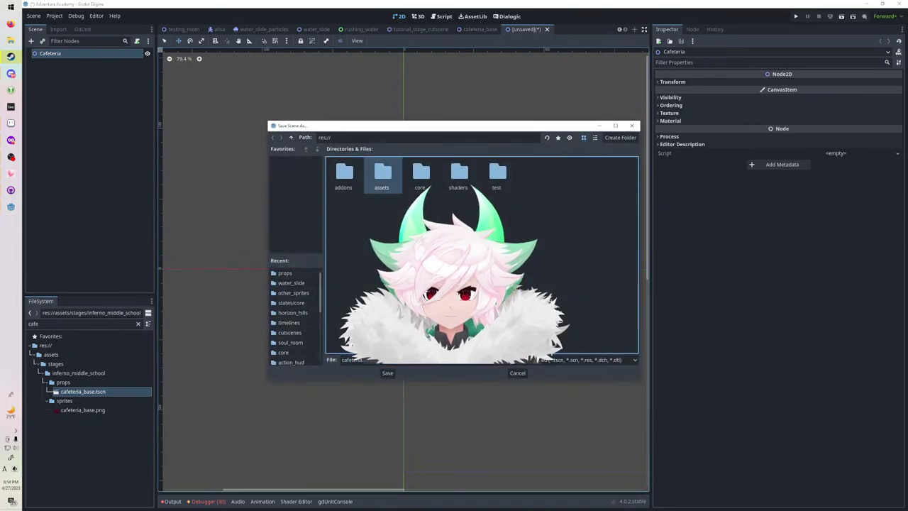
double_click(613, 216)
double_click(421, 174)
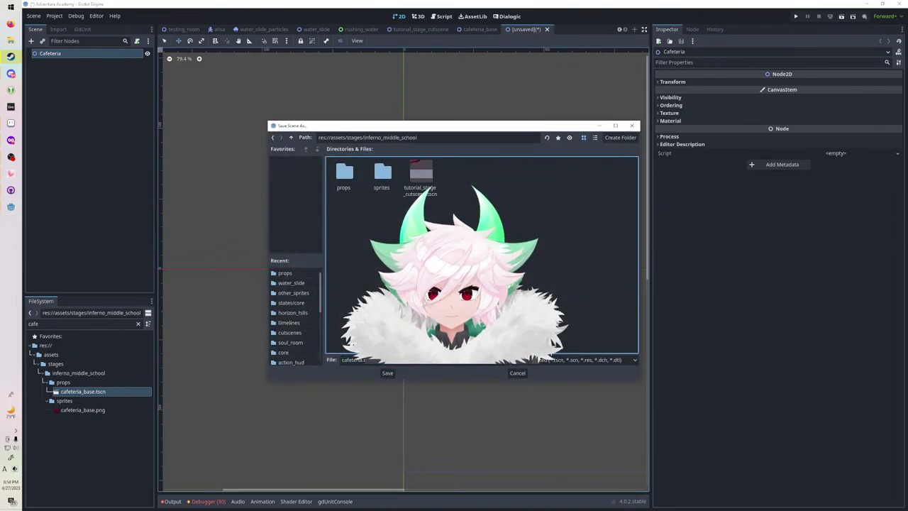
double_click(344, 174)
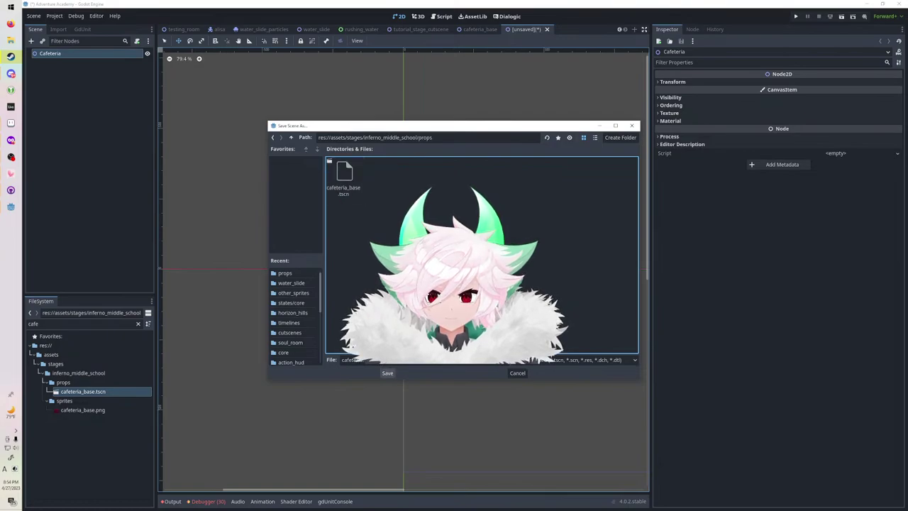
click(387, 374)
Instance cafeteria_base.tscn as a child of the Cafeteria root node.
click(78, 391)
drag(83, 401, 79, 54)
scroll(329, 252, down, 1)
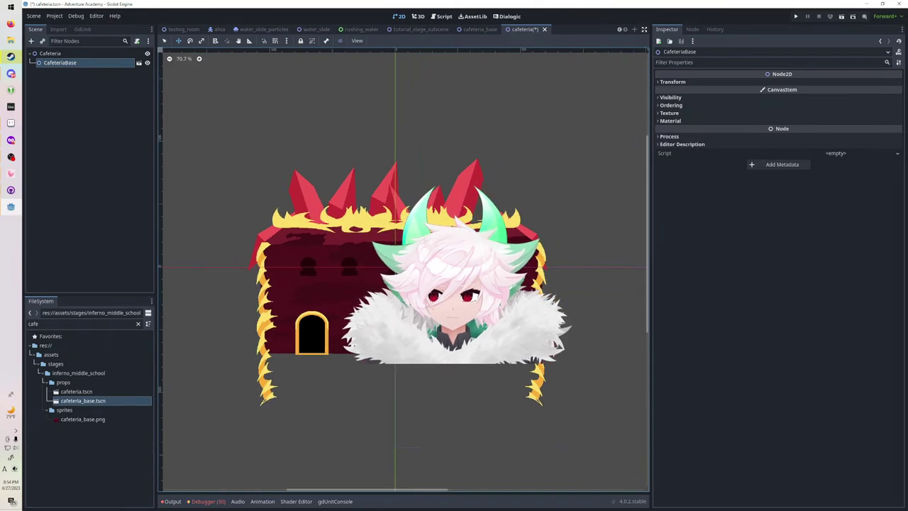
Duplicate the CafeteriaBase instance and offset the copy to about (266, 38).
key(ctrl+d)
click(60, 63)
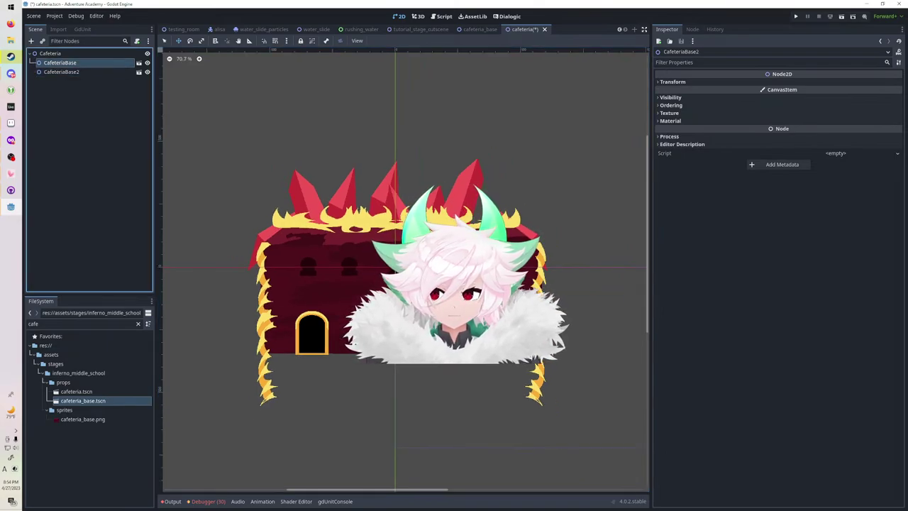
click(62, 71)
drag(416, 267, 483, 276)
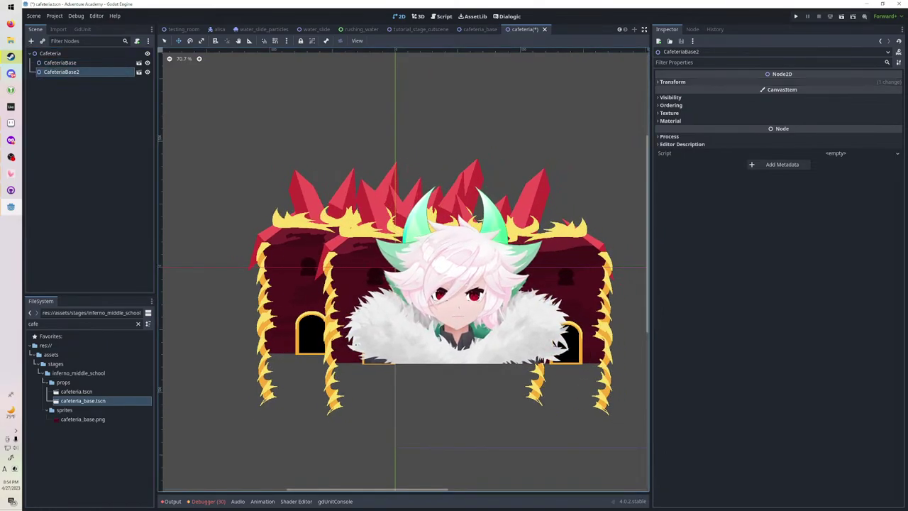
Try scaling CafeteriaBase2 to 0.5 and placing it at the lower right end of the original building, at about (376, 178).
click(673, 81)
click(816, 124)
text(0.5)
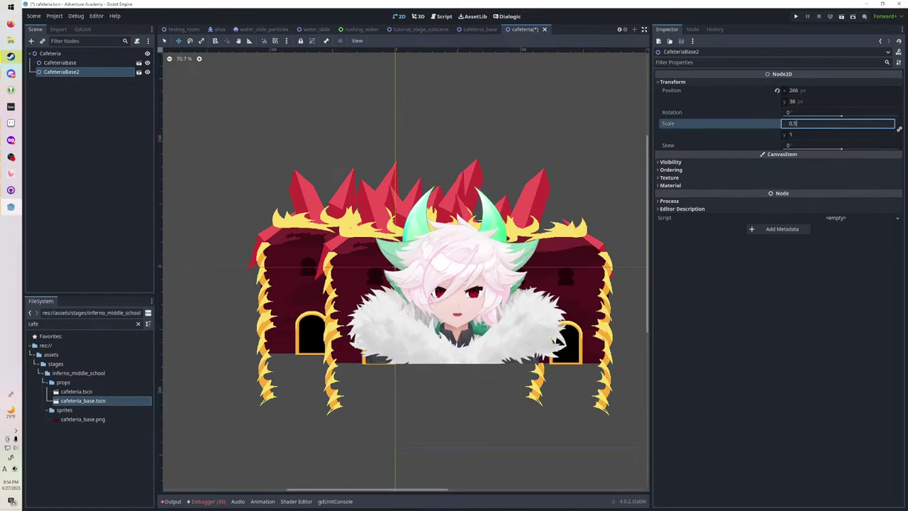
key(Return)
drag(461, 278, 462, 309)
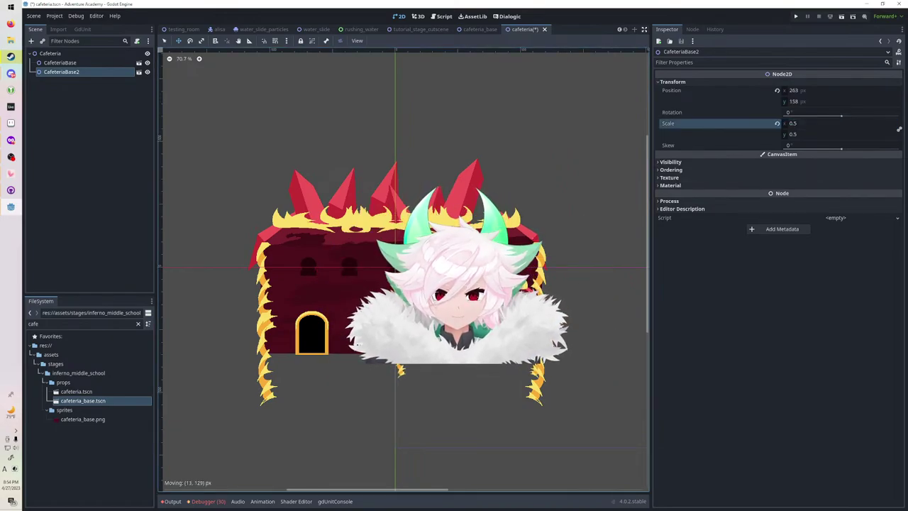
scroll(568, 196, down, 7)
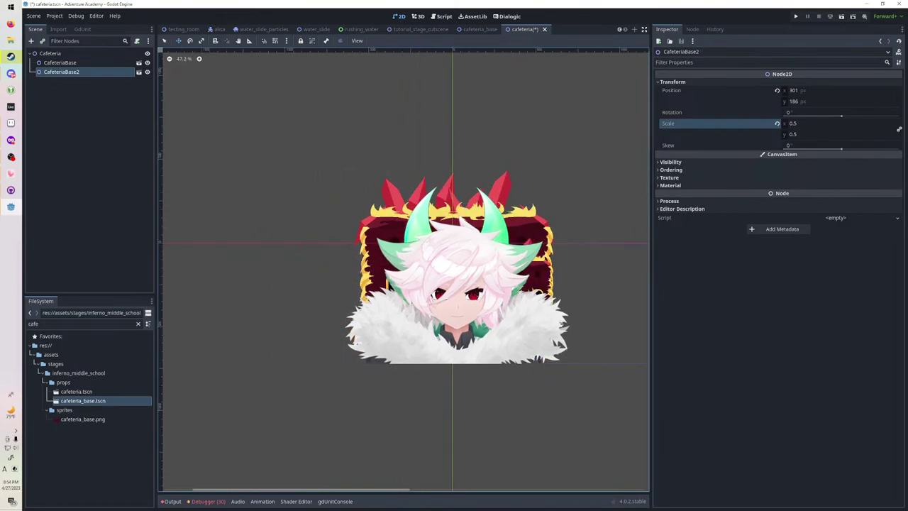
scroll(568, 260, up, 8)
drag(568, 260, 601, 263)
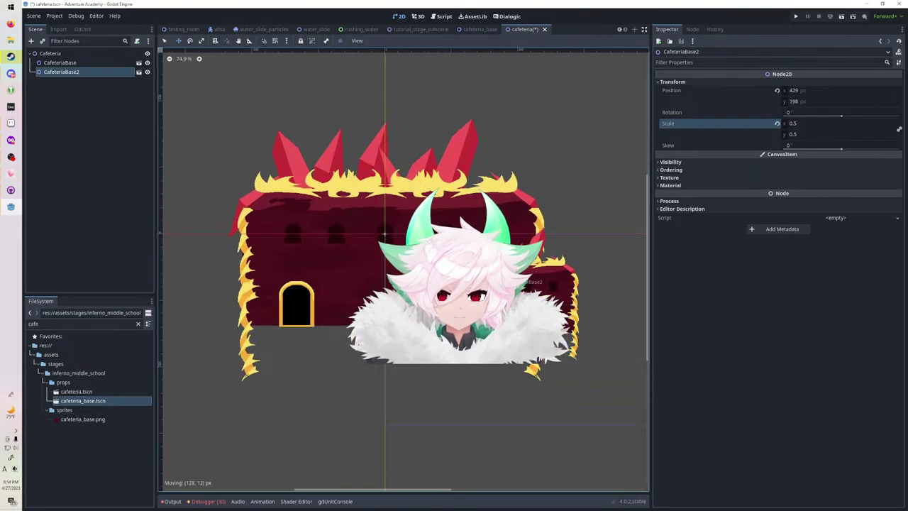
drag(529, 283, 515, 278)
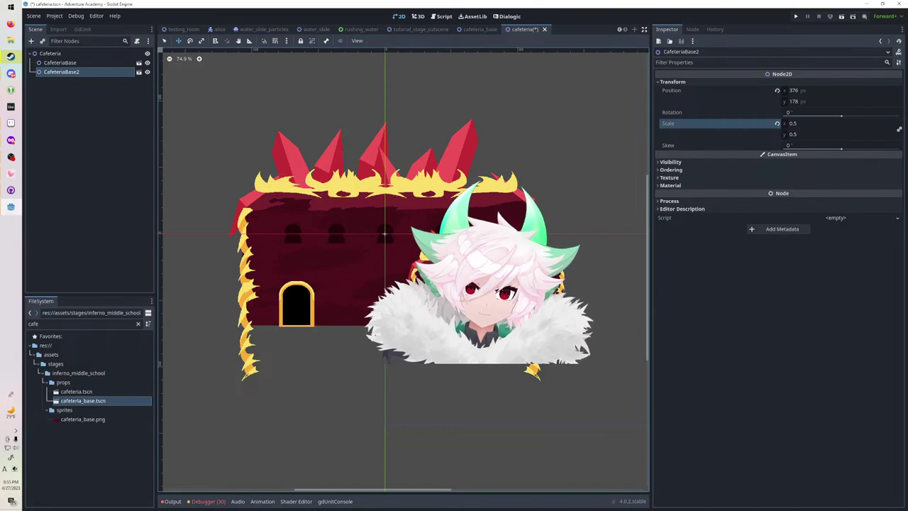
Try a uniform scale of 0.75 on CafeteriaBase2 and reset its scale to the default.
click(805, 124)
text(0.)
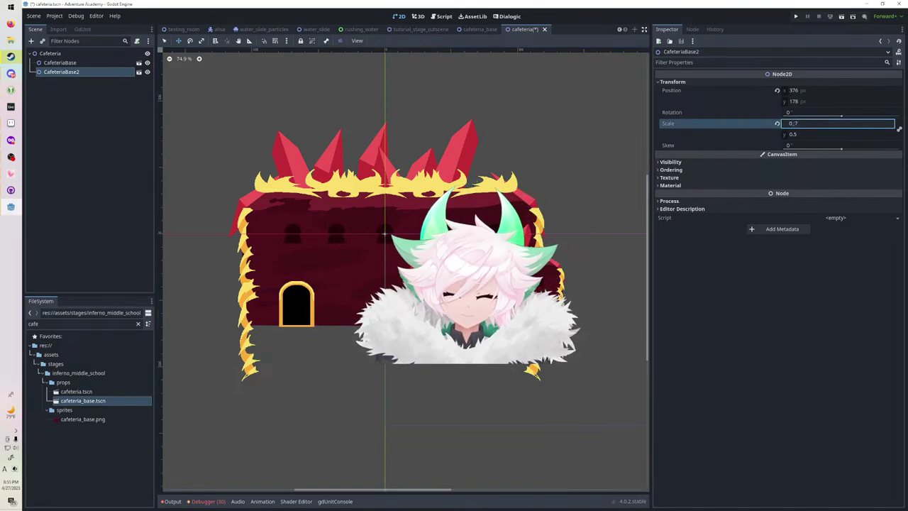
text(;75)
key(Return)
click(804, 123)
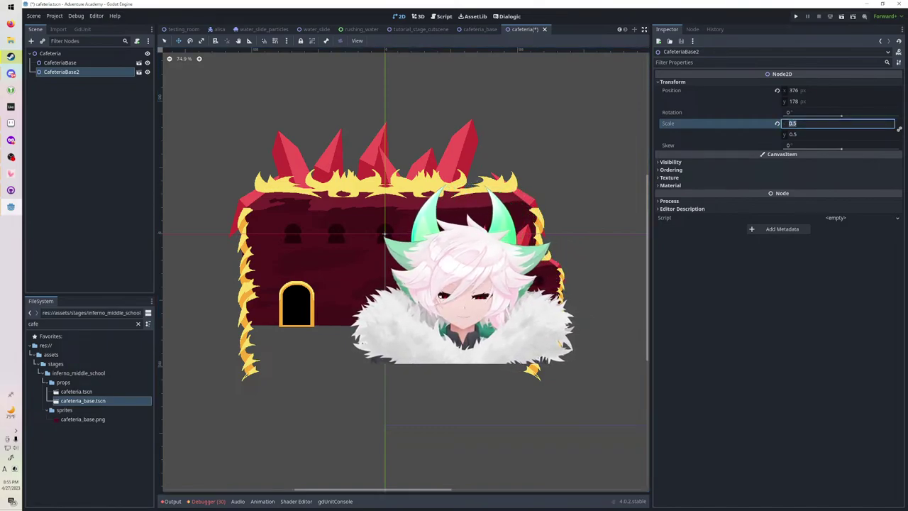
text(0.75)
key(Return)
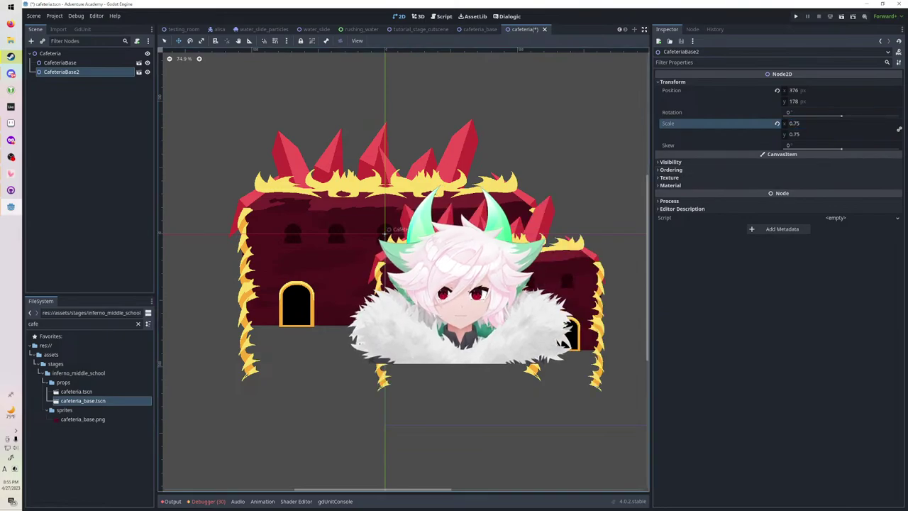
click(776, 123)
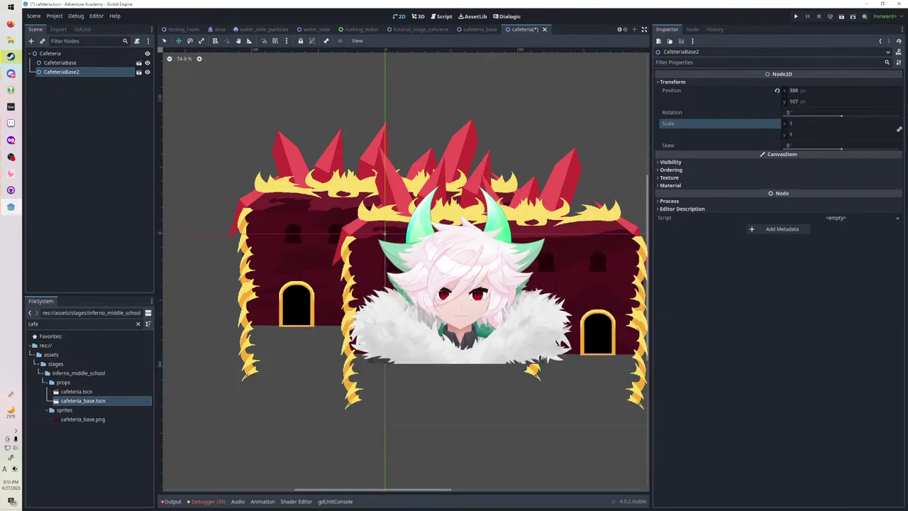
Move CafeteriaBase2 to about (790, 10) so it extends the building to the right with the rooflines aligned.
drag(465, 264, 465, 263)
drag(432, 288, 510, 277)
drag(457, 169, 460, 170)
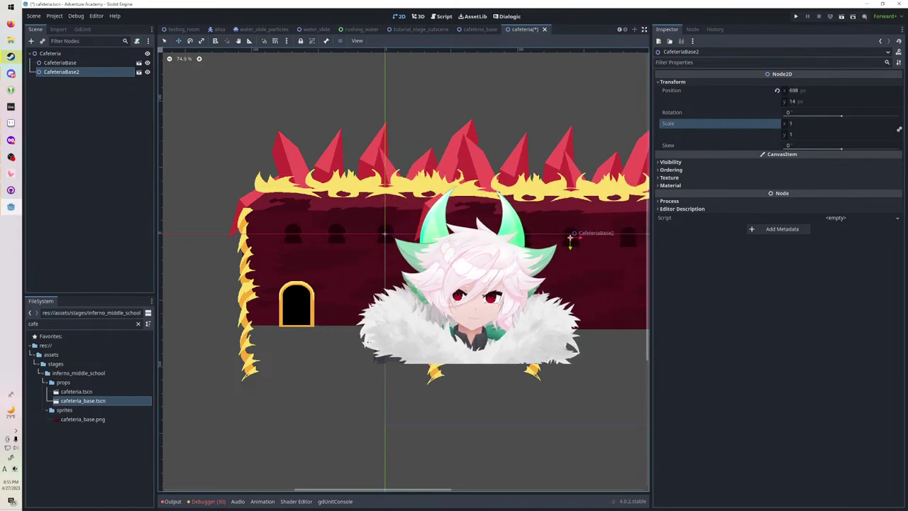
middle_drag(460, 169, 270, 169)
scroll(269, 170, up, 3)
drag(271, 176, 300, 175)
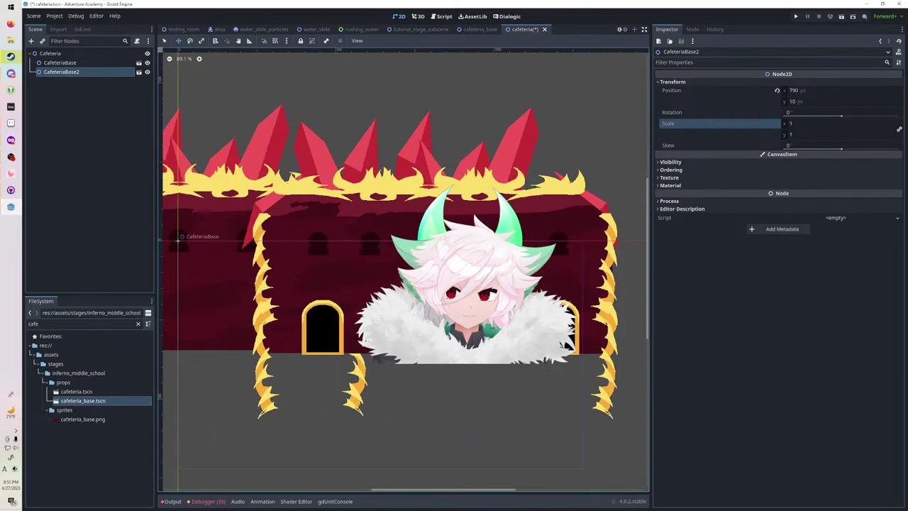
Mirror CafeteriaBase2 horizontally by unlinking its scale axes and setting scale x to -1 and y to 1.
click(672, 162)
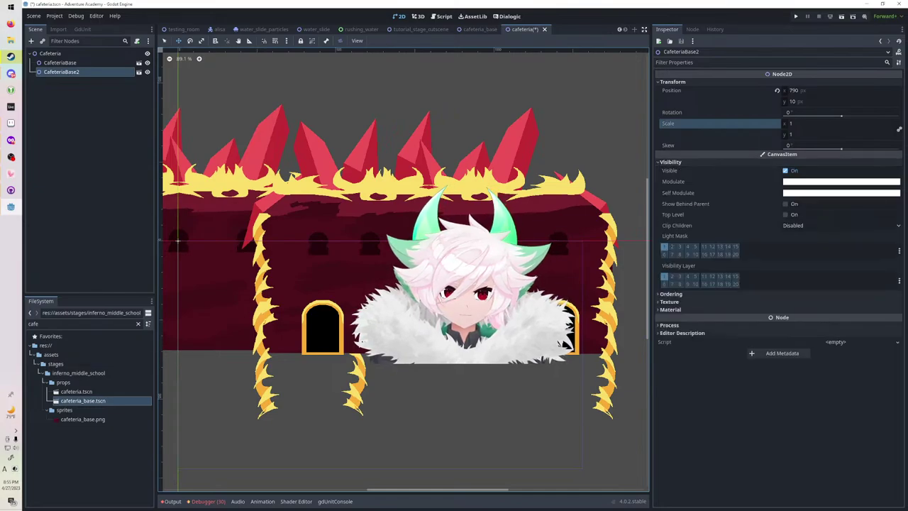
click(816, 124)
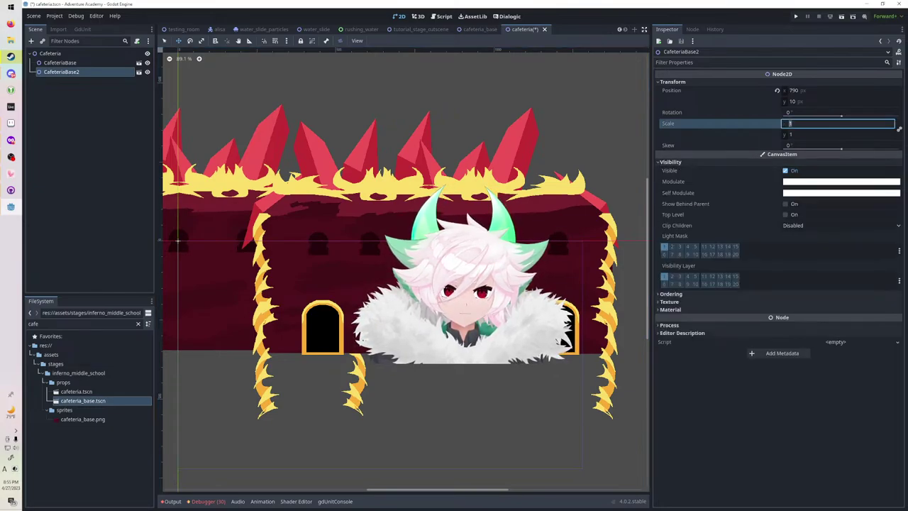
text(-1)
key(Return)
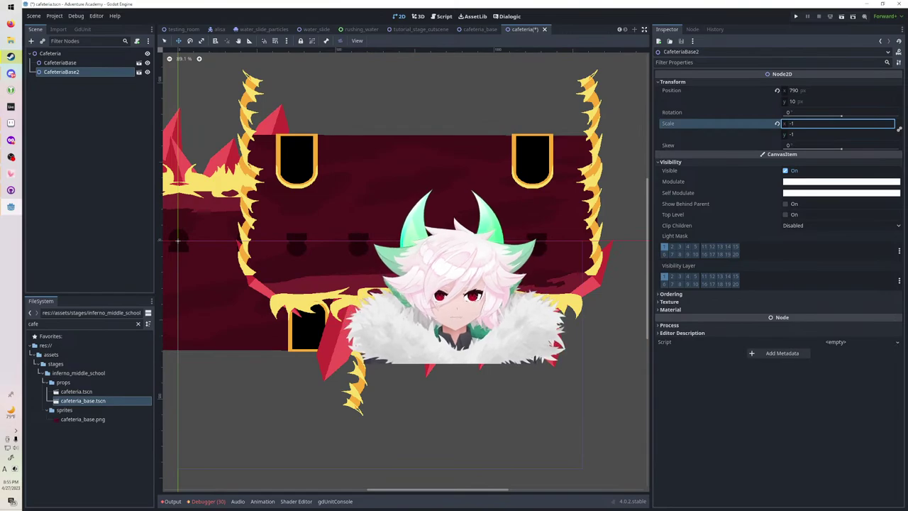
click(899, 129)
click(830, 135)
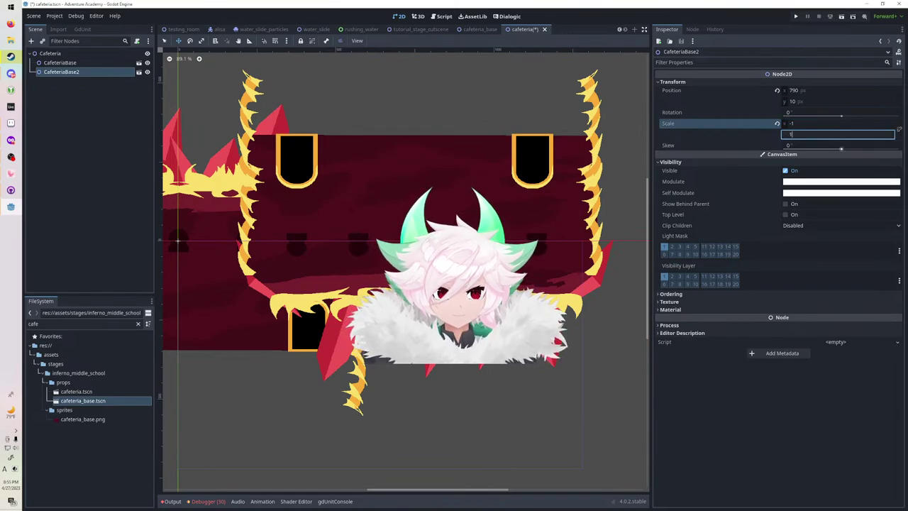
text(1)
key(Return)
Move the mirrored CafeteriaBase2 left to about (470, 10) so it overlaps the original building, and save the scene.
drag(440, 298, 415, 298)
middle_drag(412, 244, 567, 193)
scroll(565, 194, down, 7)
drag(570, 193, 494, 192)
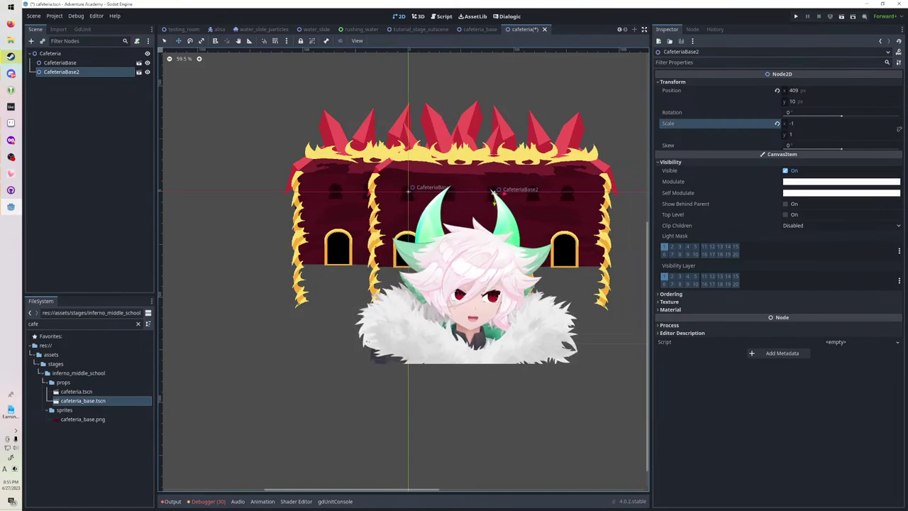
key(ctrl+s)
drag(493, 192, 508, 191)
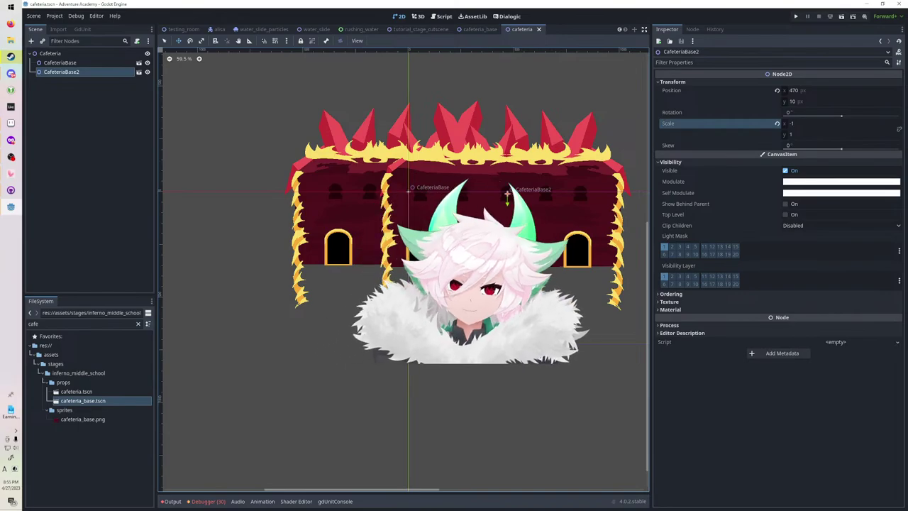
Add an Area2D node as a child of the Cafeteria root.
scroll(471, 194, down, 11)
middle_drag(470, 194, 376, 228)
scroll(376, 228, up, 10)
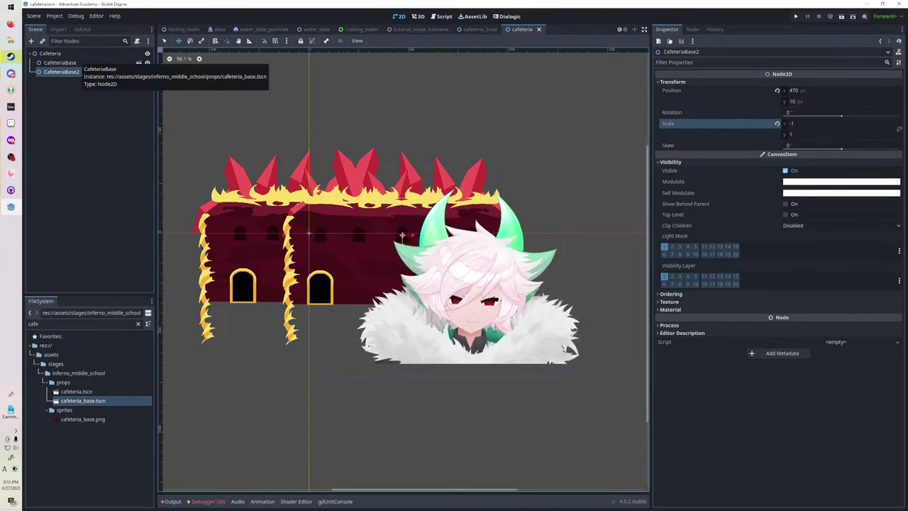
click(74, 62)
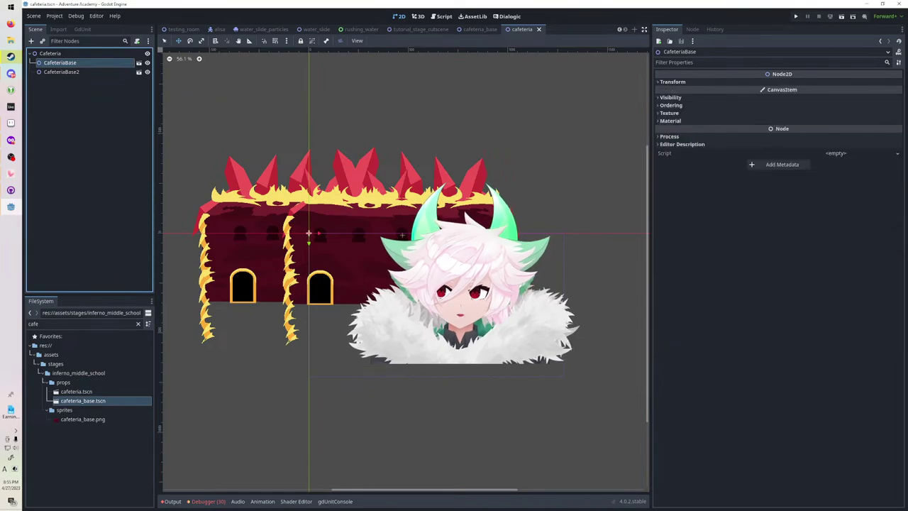
click(51, 54)
click(31, 41)
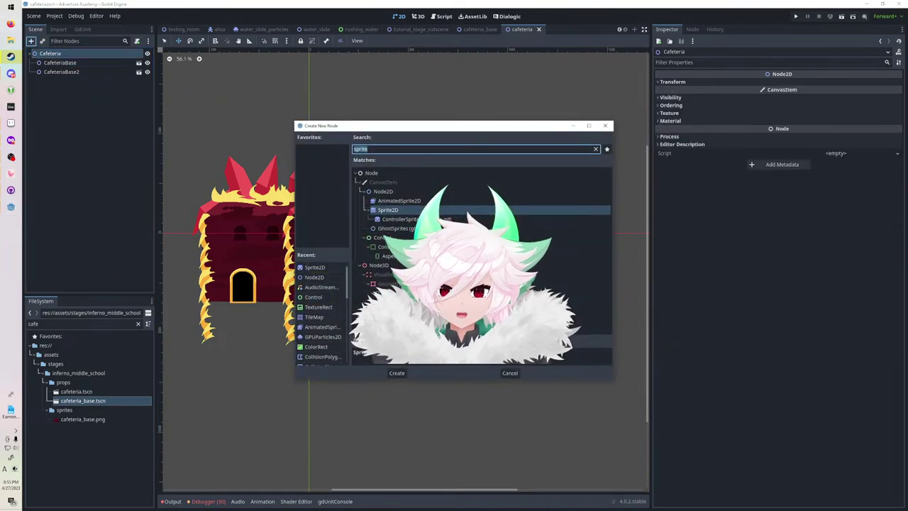
text(area)
key(Return)
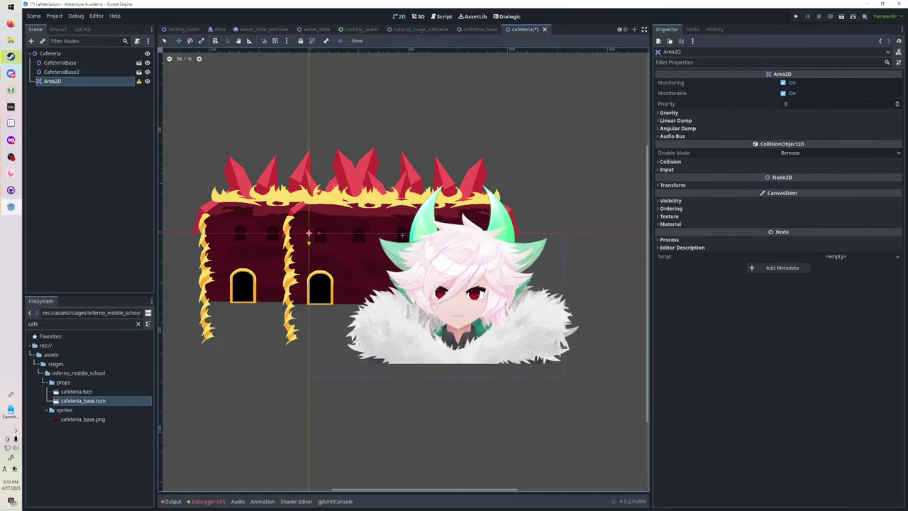
Set the Area2D's collision layer and mask to only layer 8, Background Jump Area, turning off Floors/Walls in both.
click(671, 162)
click(899, 185)
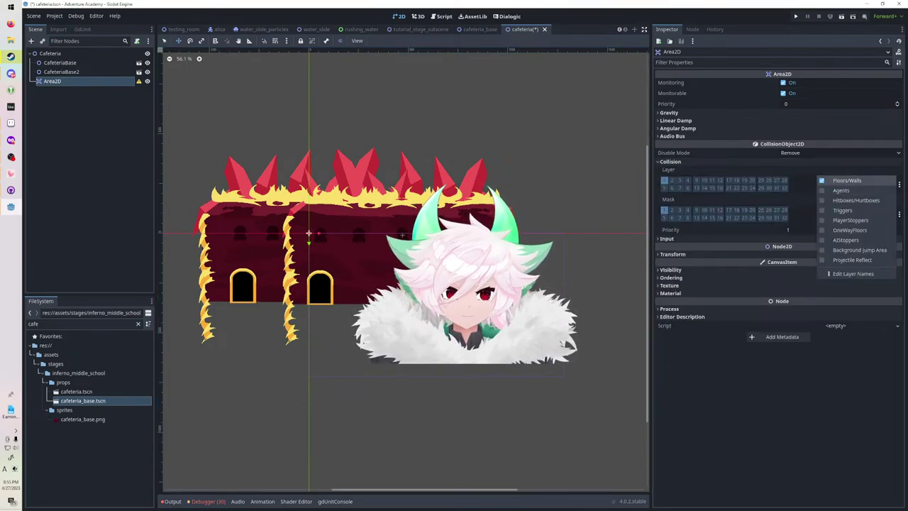
click(847, 181)
click(859, 250)
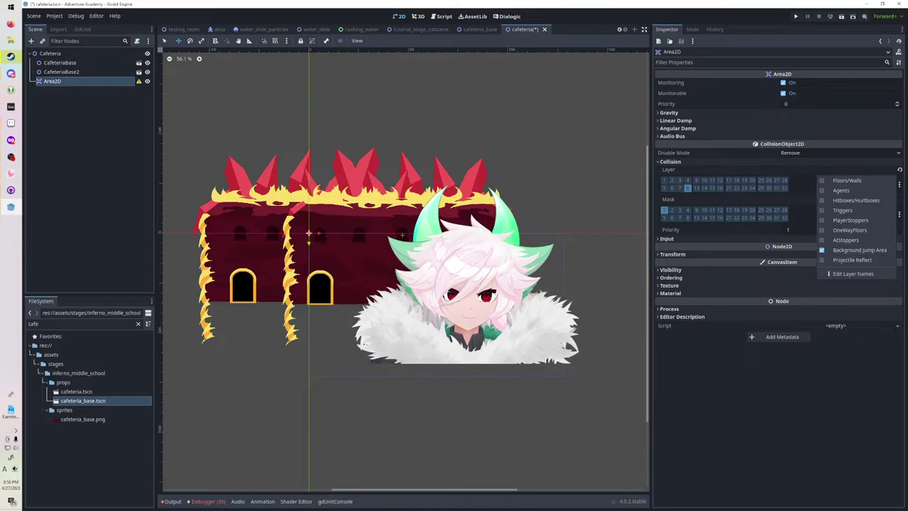
click(731, 200)
click(664, 210)
click(688, 218)
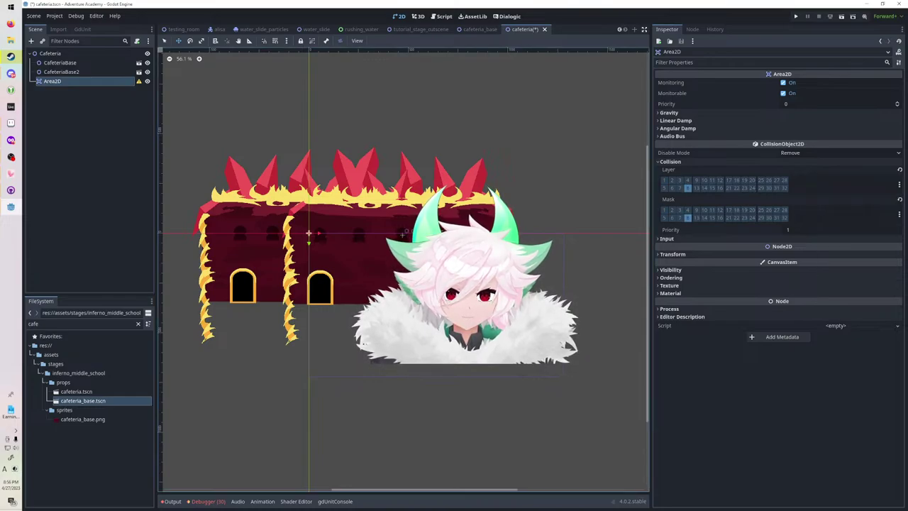
Add a CollisionShape2D as a child of the Area2D and give it a new RectangleShape2D.
click(31, 41)
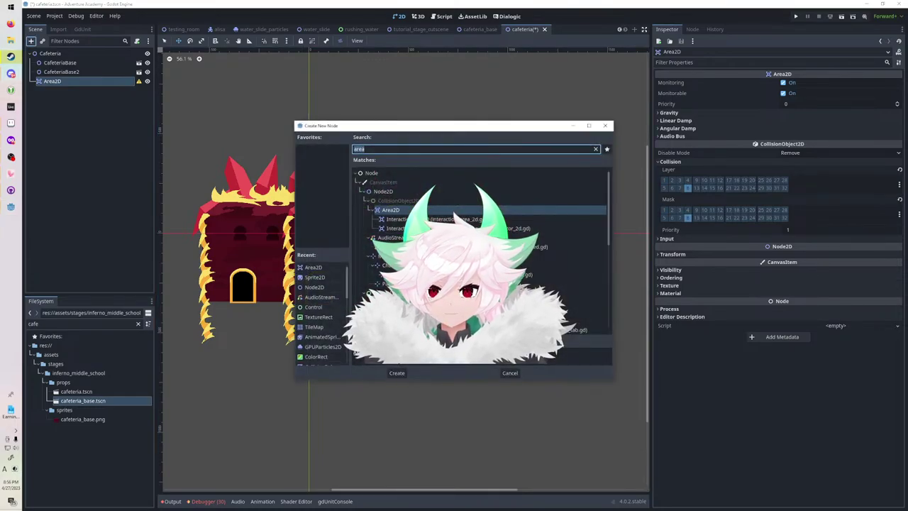
text(col2)
key(Return)
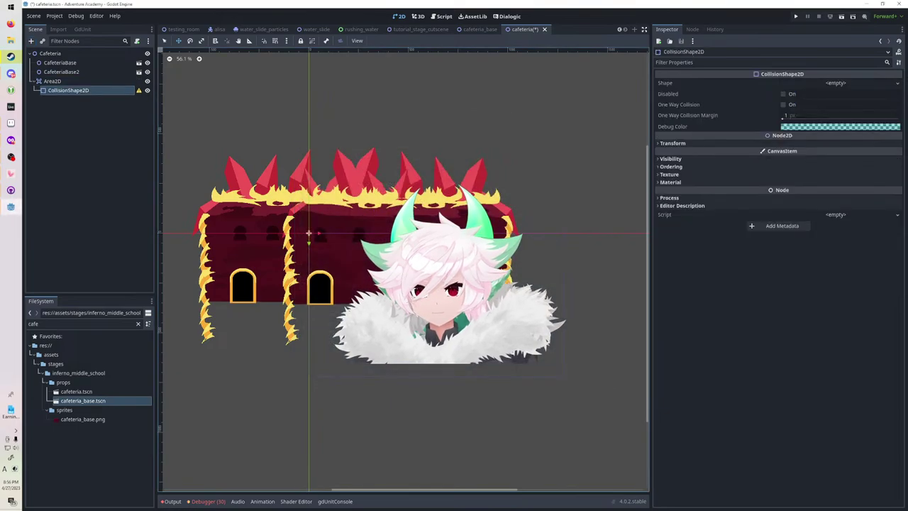
click(835, 83)
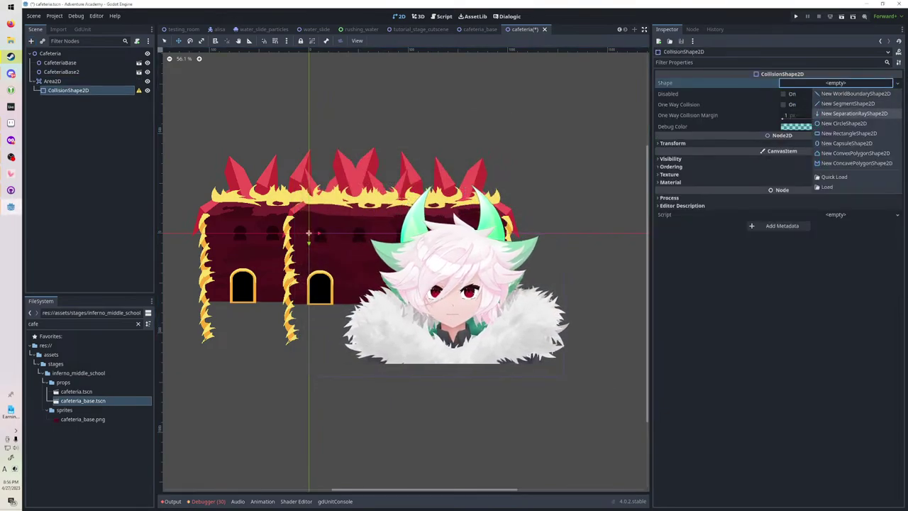
click(848, 133)
Resize the rectangle collision shape to cover the cafeteria wall from below the roof flames to its bottom edge, between the outer columns.
scroll(312, 231, up, 2)
scroll(315, 233, up, 3)
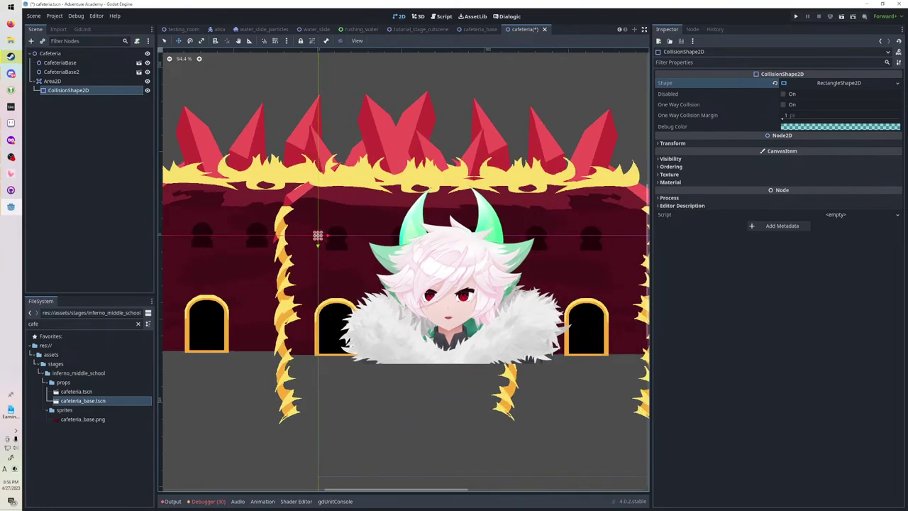
middle_drag(317, 234, 408, 277)
scroll(408, 275, up, 3)
drag(405, 275, 203, 213)
scroll(381, 272, down, 5)
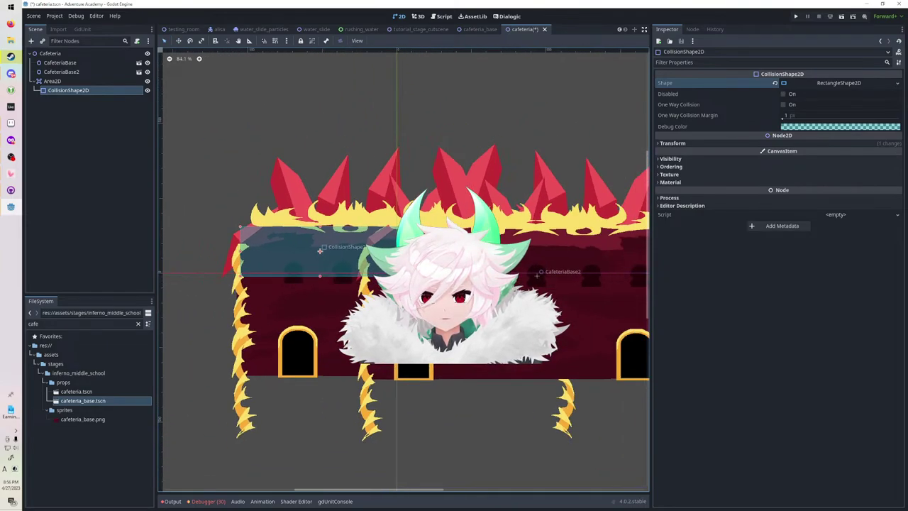
scroll(381, 272, down, 2)
middle_drag(381, 272, 267, 238)
drag(282, 242, 458, 303)
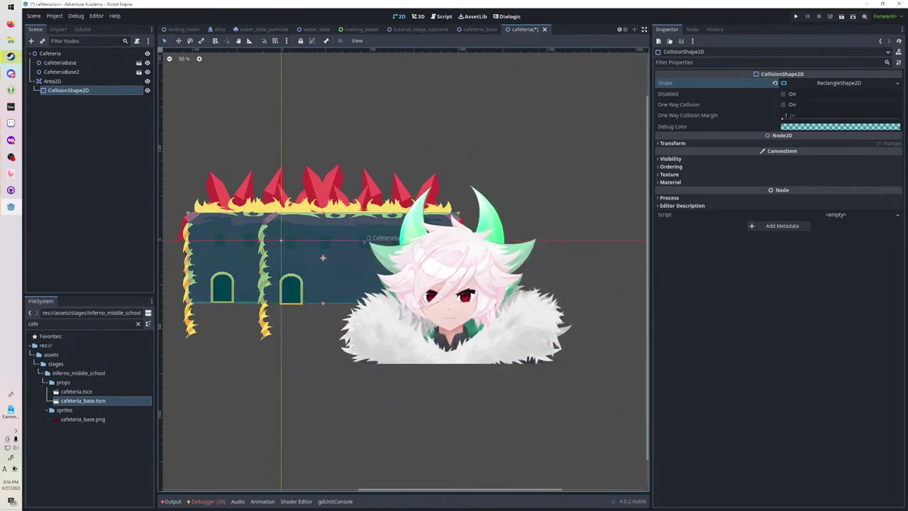
scroll(458, 305, up, 4)
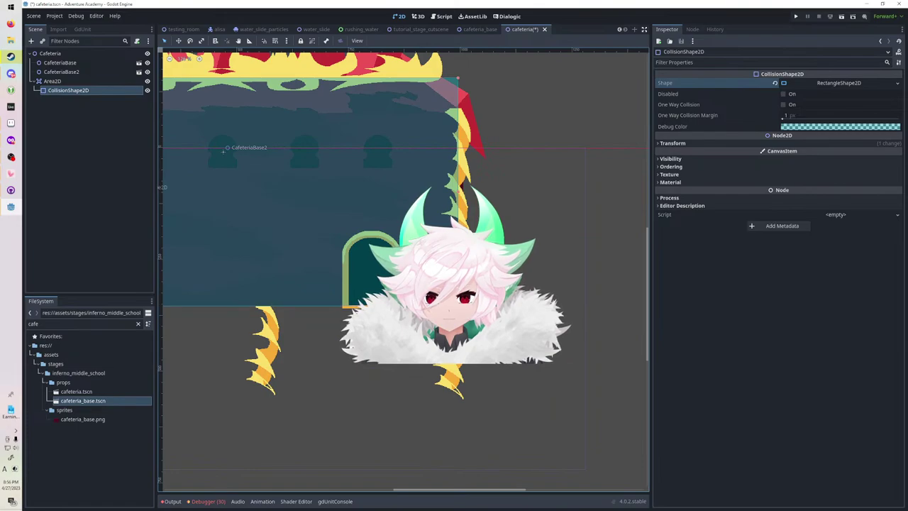
scroll(350, 240, down, 5)
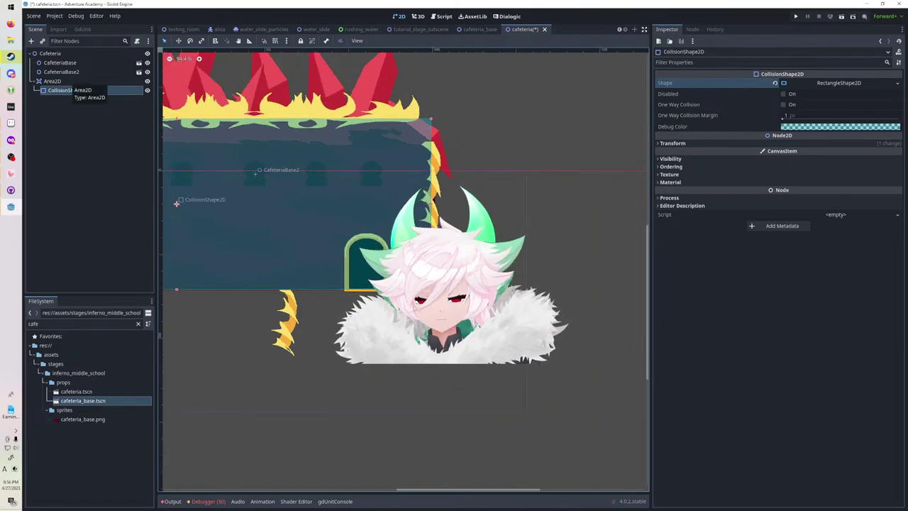
Add a TileMap node under the Cafeteria root and assign whitebox.tres as its tile set.
click(54, 54)
click(31, 41)
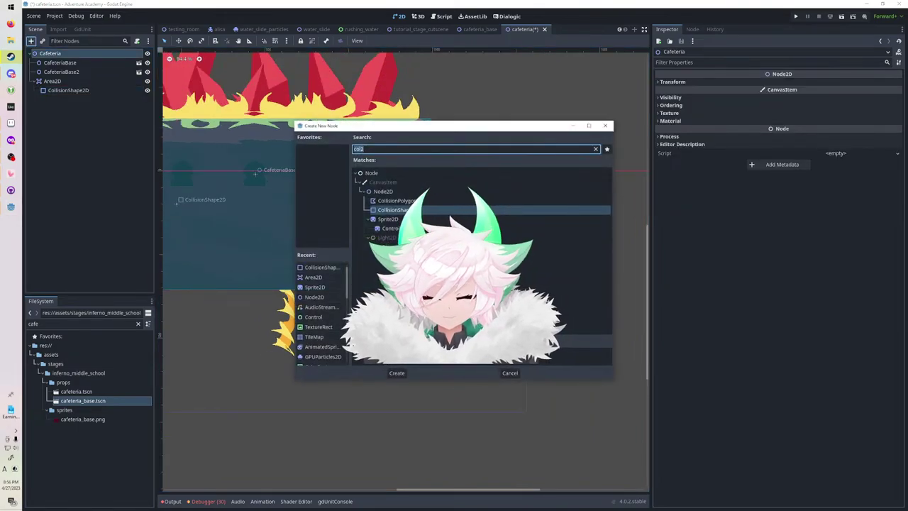
text(tilemap)
key(Return)
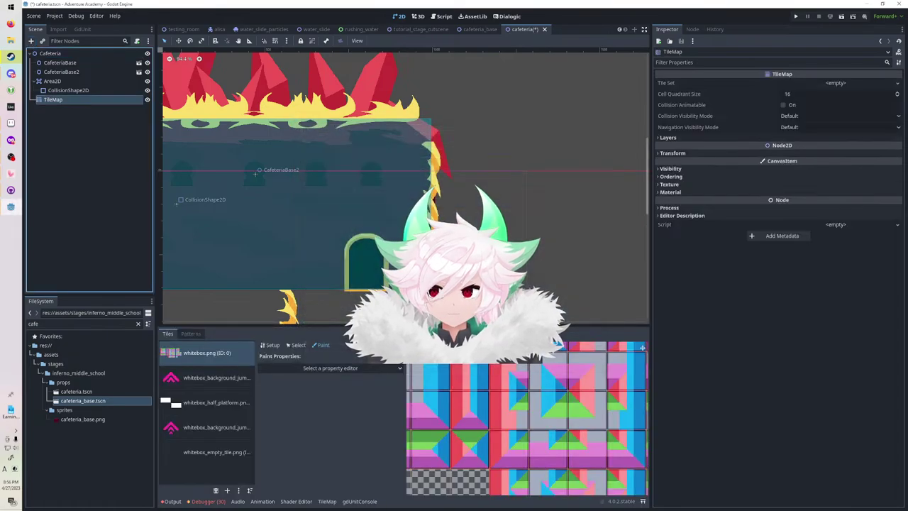
click(138, 324)
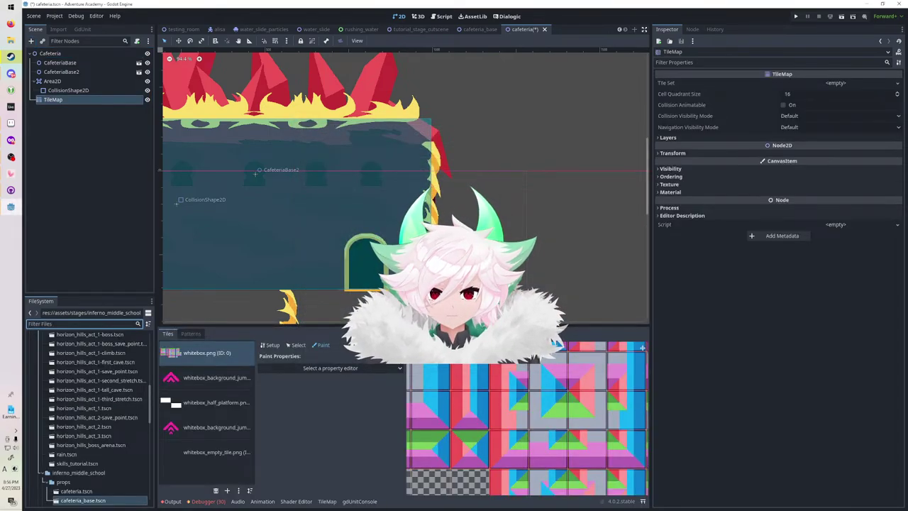
text(whitebox)
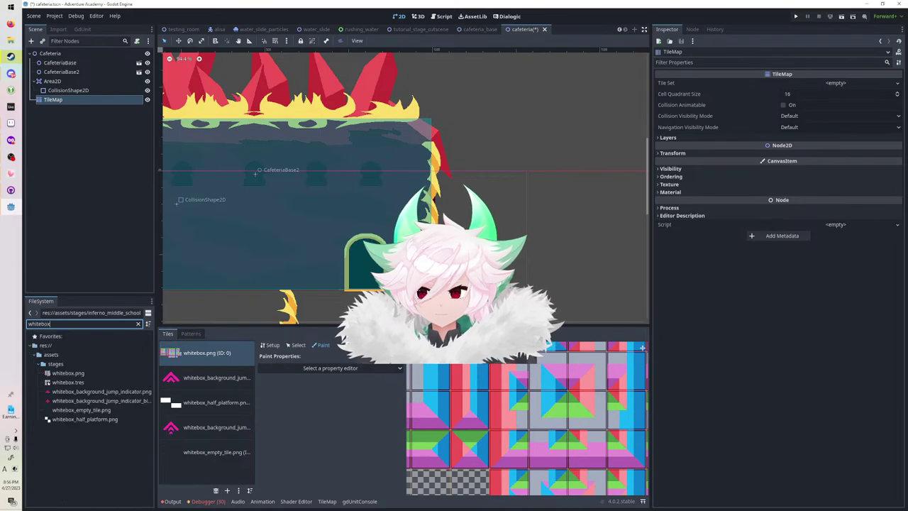
drag(68, 383, 847, 83)
middle_drag(320, 213, 573, 199)
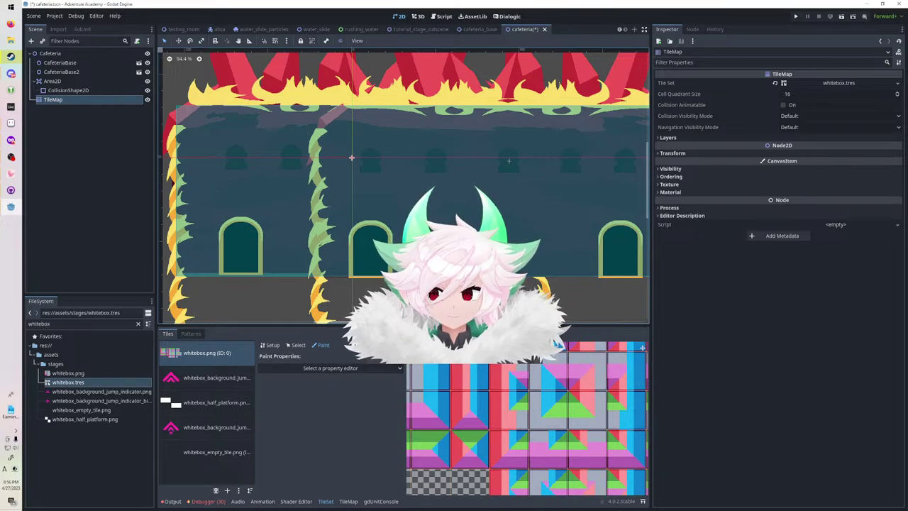
click(217, 427)
scroll(482, 389, down, 6)
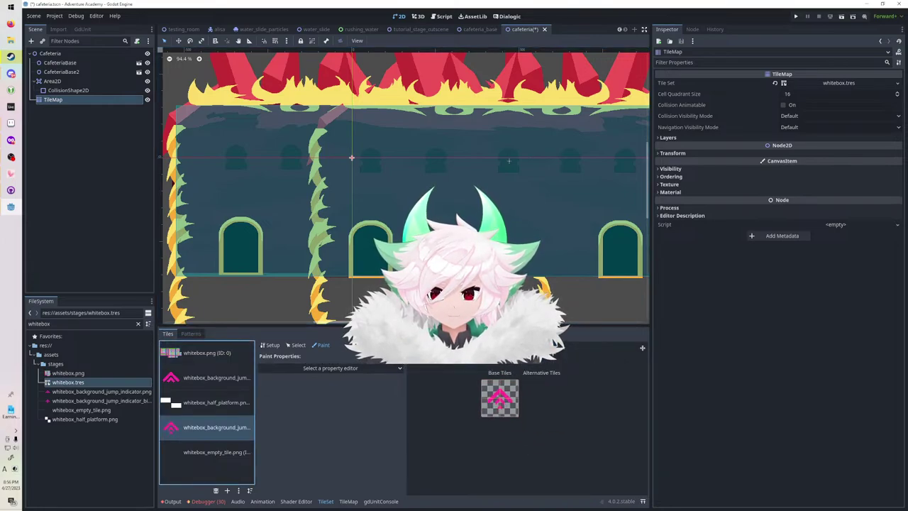
click(191, 334)
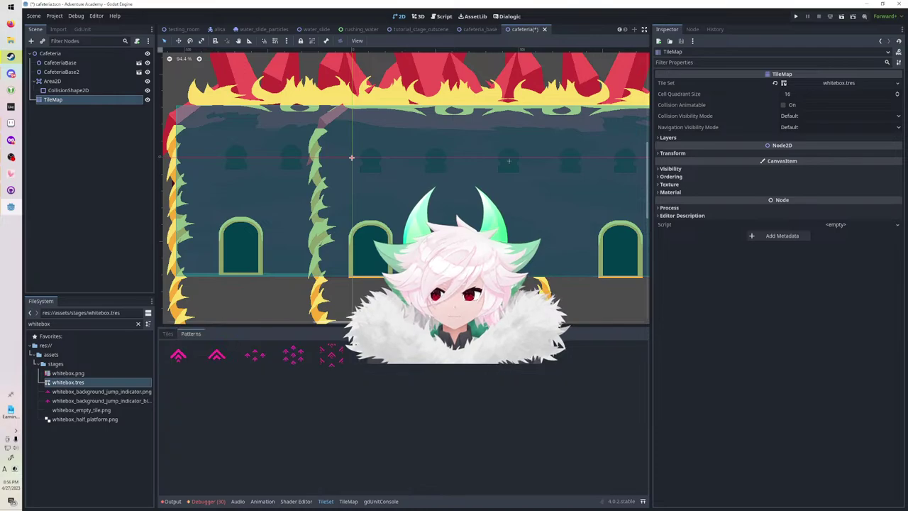
click(370, 355)
scroll(493, 237, down, 4)
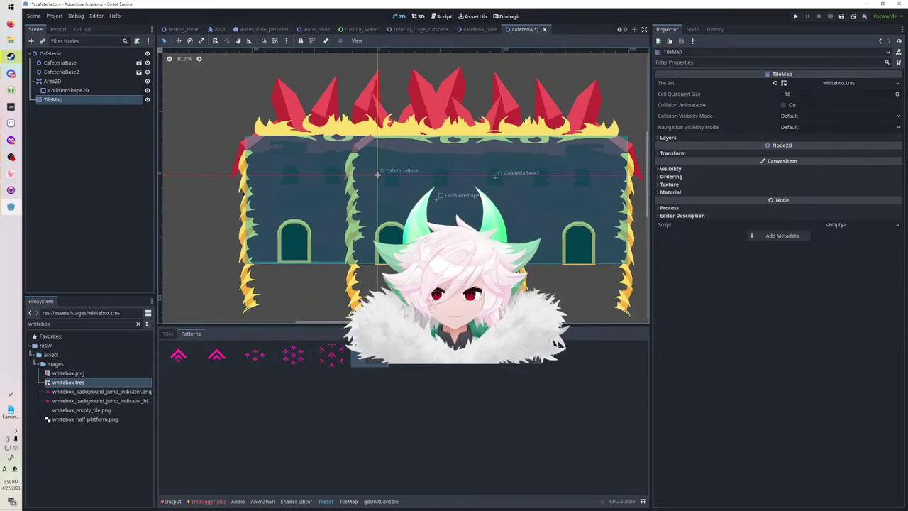
Paint the sixth saved pattern of background jump arrows on the TileMap across the whole cafeteria wall, and save the scene.
click(348, 501)
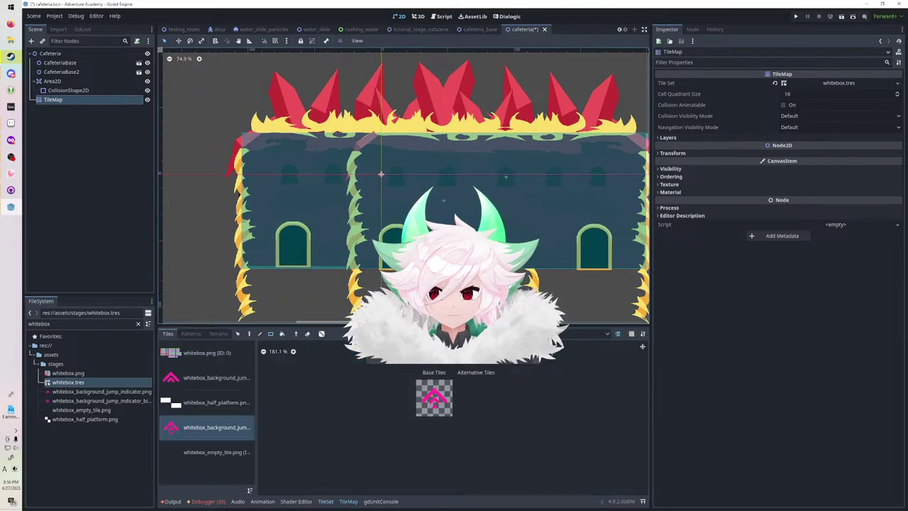
click(191, 333)
click(370, 355)
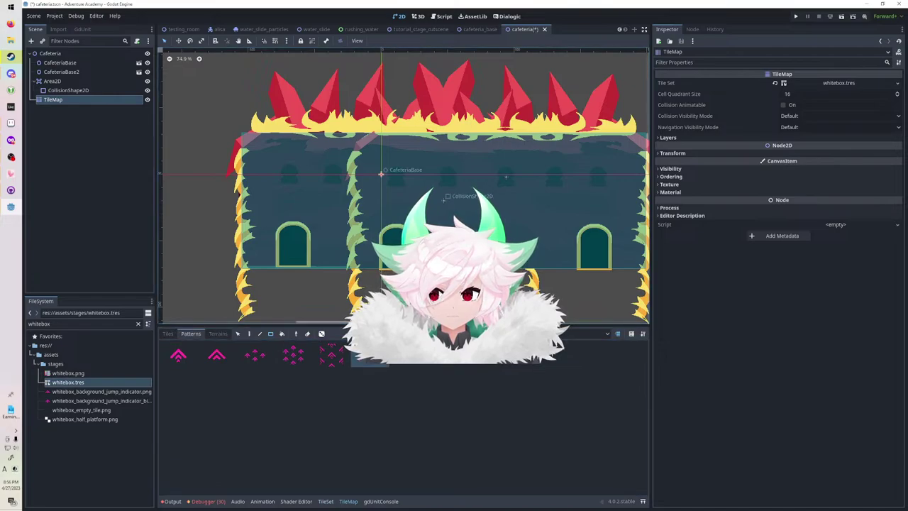
drag(270, 148, 426, 241)
middle_drag(497, 250, 426, 241)
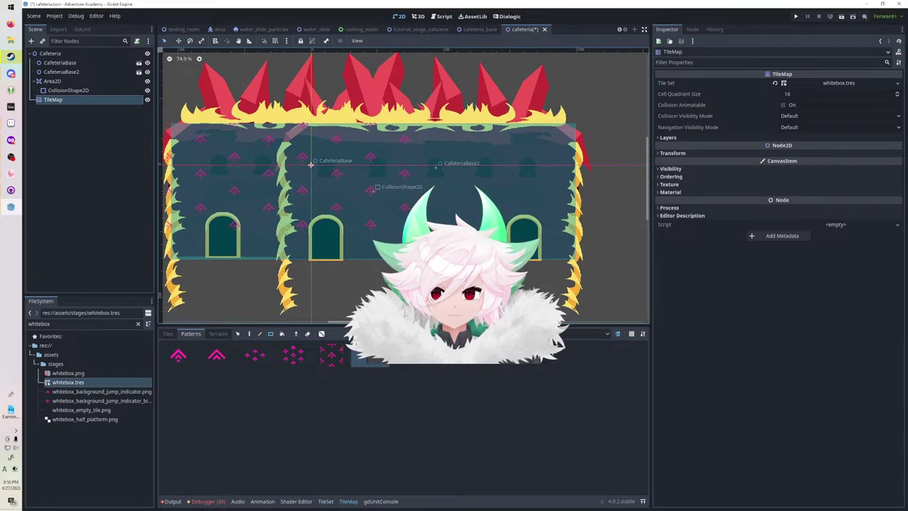
drag(426, 241, 567, 255)
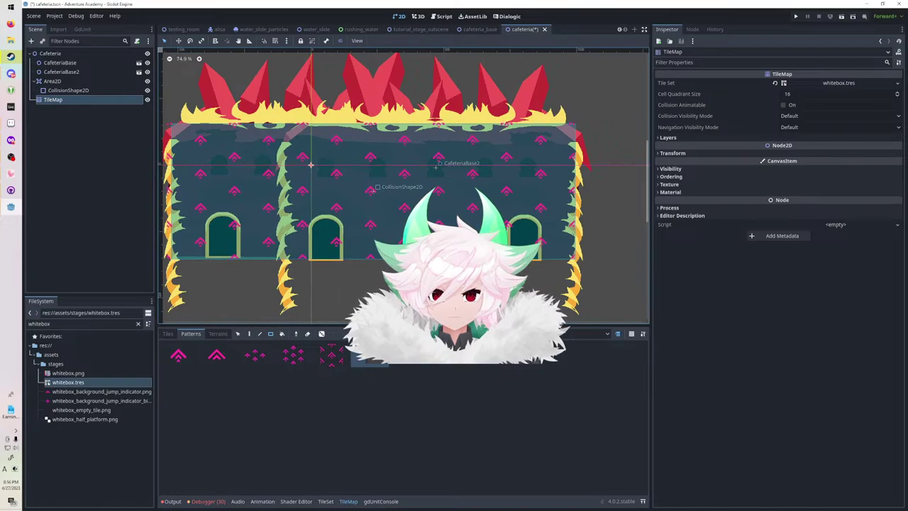
key(ctrl+s)
Add an AnimationPlayer node as a child of the TileMap.
key(ctrl+a)
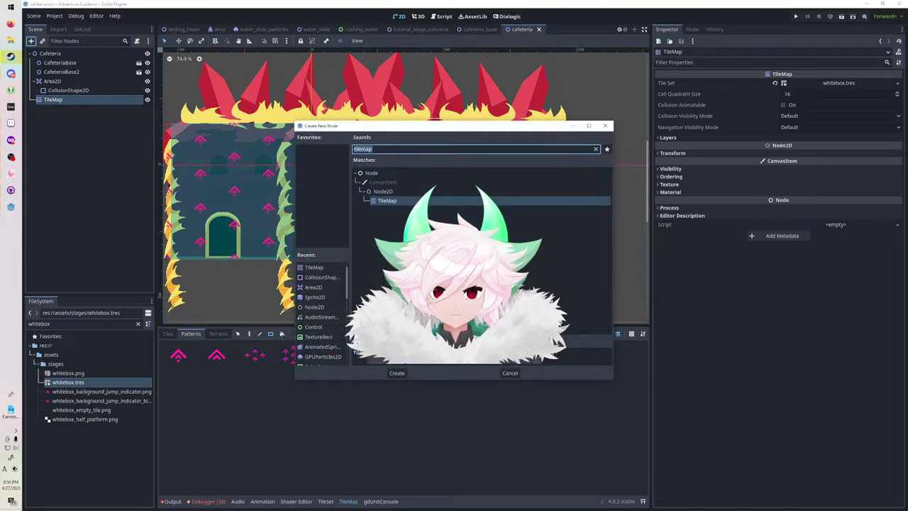
text(animation)
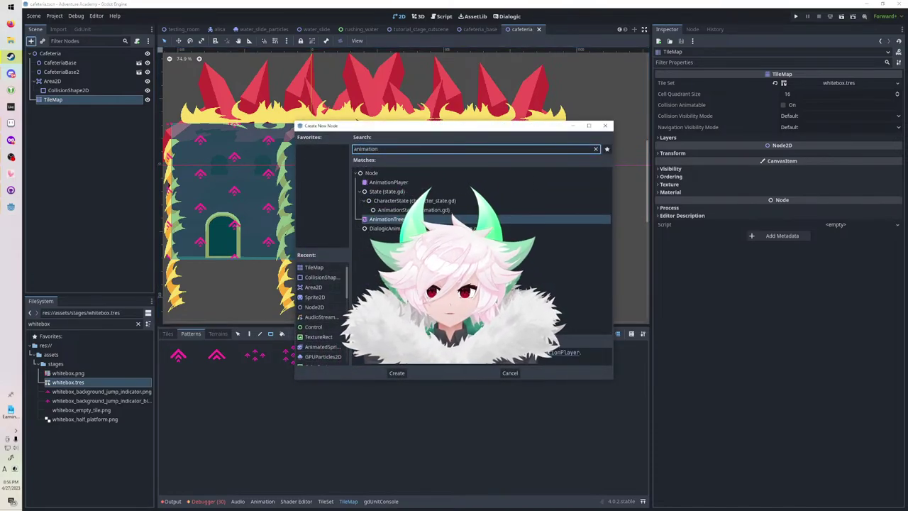
double_click(388, 183)
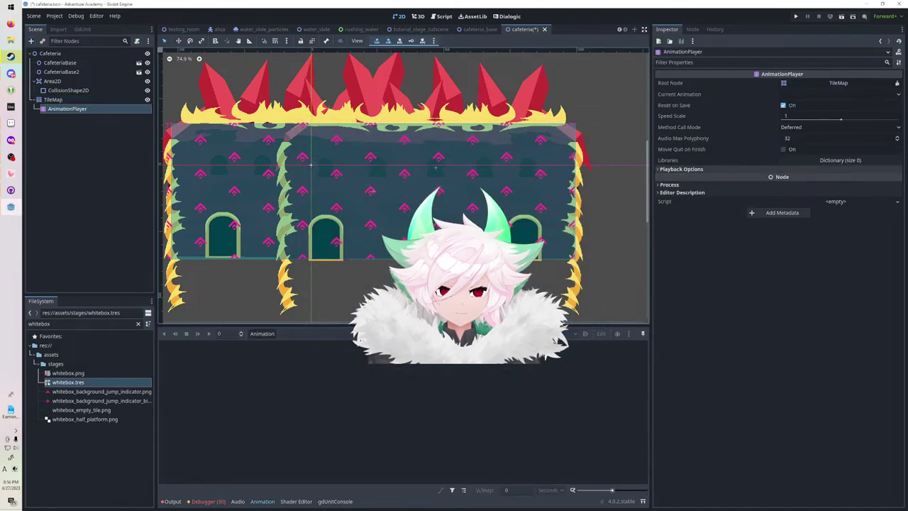
Create a new animation named fade_in_out in the AnimationPlayer and set its length to 5 seconds.
click(262, 334)
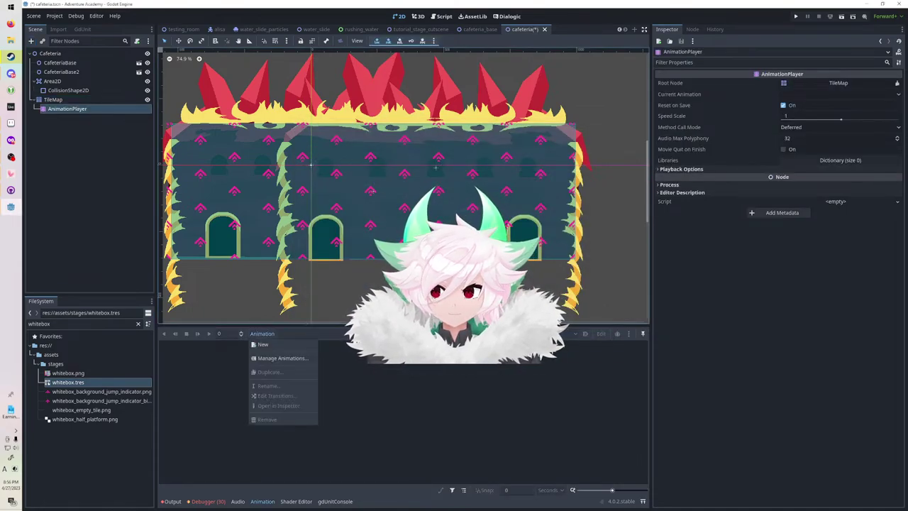
click(261, 345)
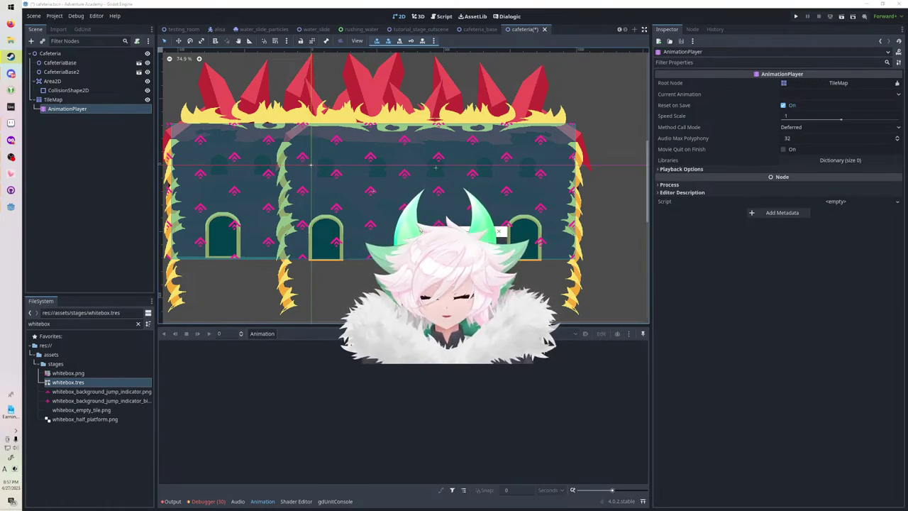
key(Return)
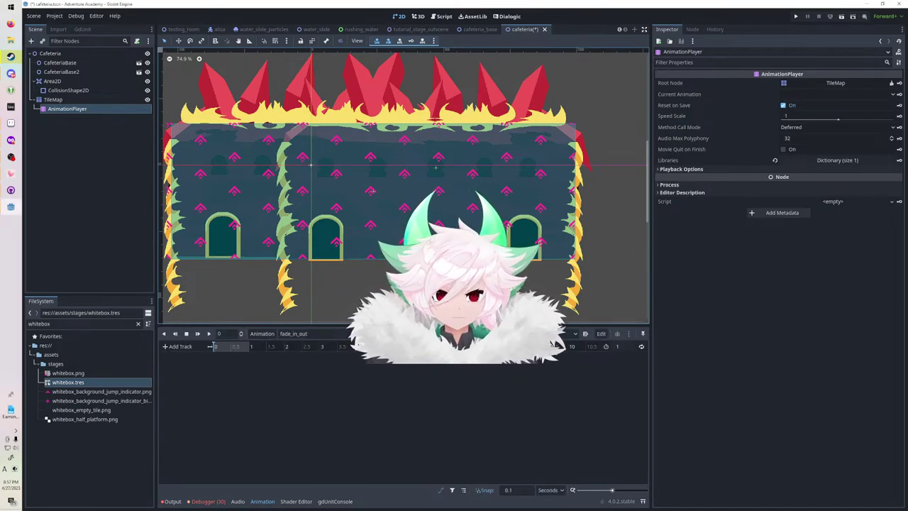
click(621, 346)
text(5)
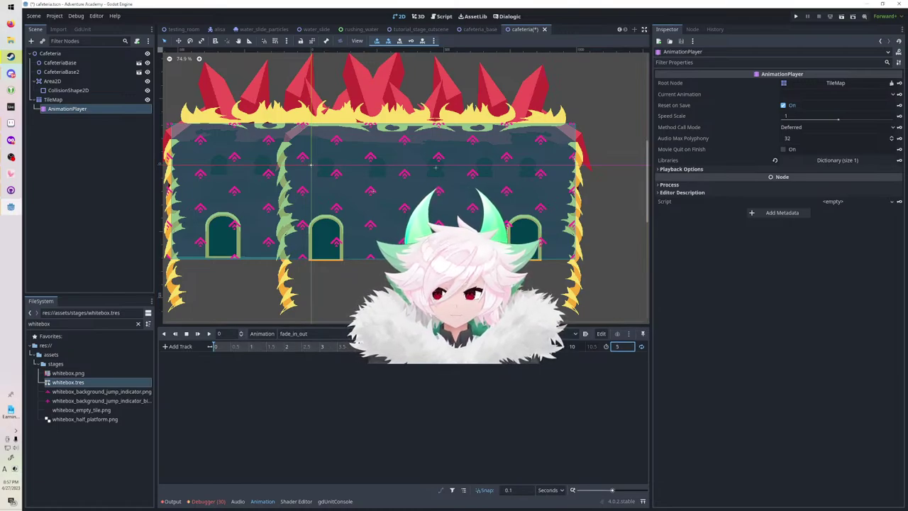
key(Return)
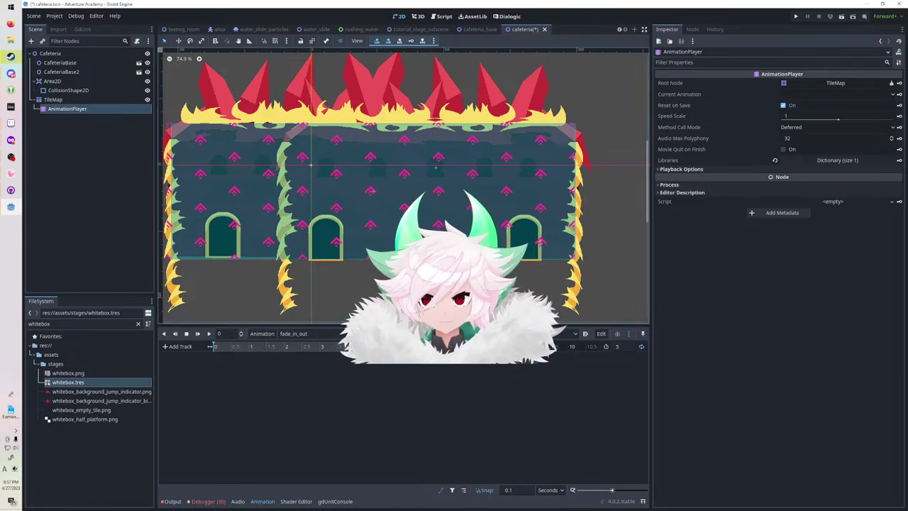
Make the TileMap fully transparent by lowering the alpha of its Modulate colour to zero.
click(54, 100)
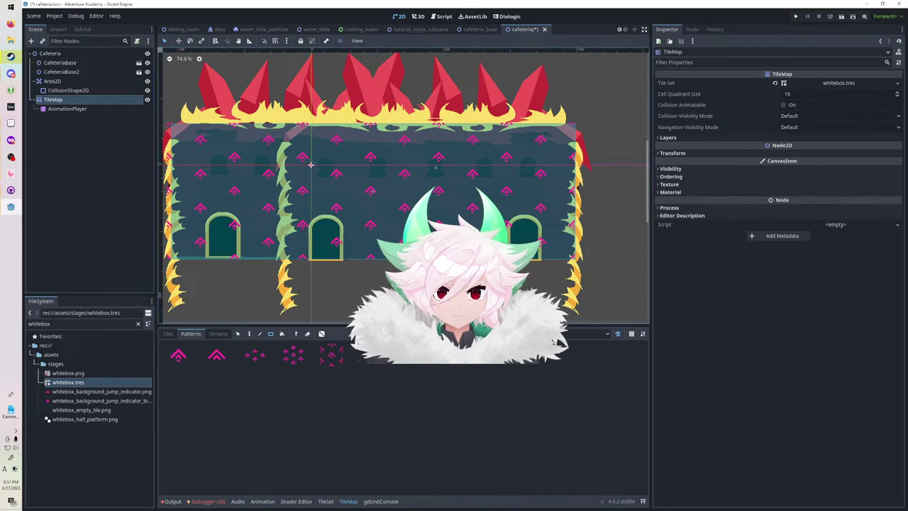
click(673, 153)
click(671, 234)
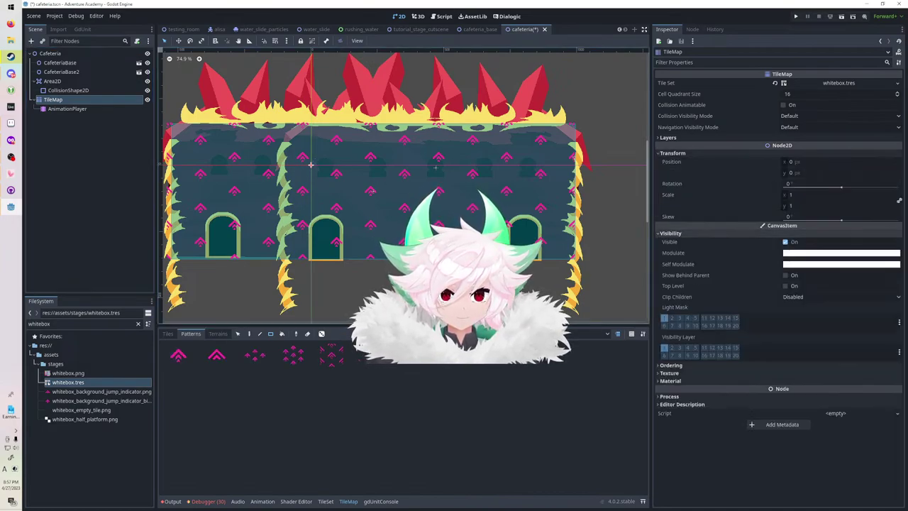
click(842, 253)
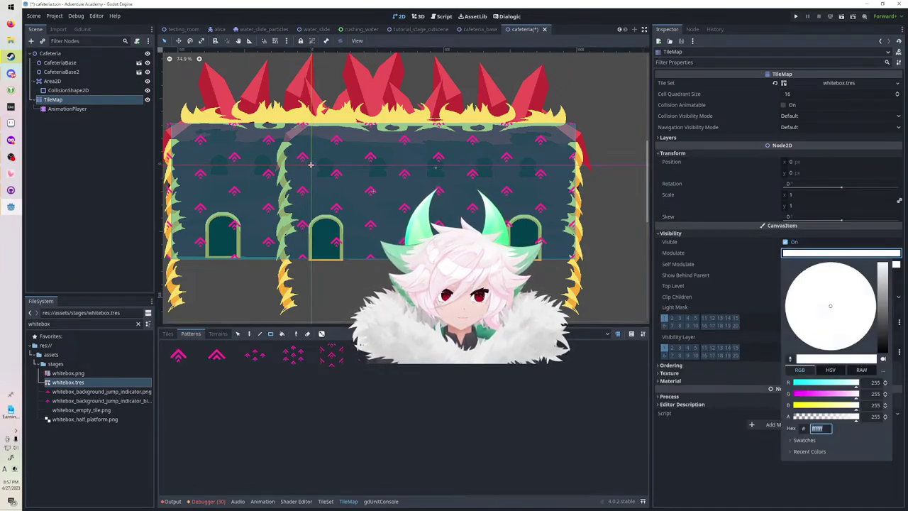
drag(856, 417, 789, 417)
click(752, 383)
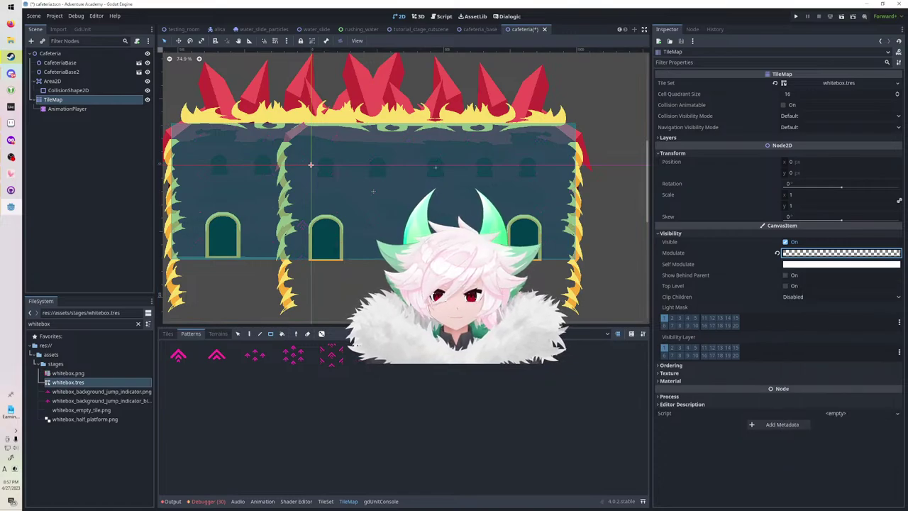
Key the TileMap's fully transparent Modulate at 0 and 5 seconds in the fade_in_out animation.
click(262, 502)
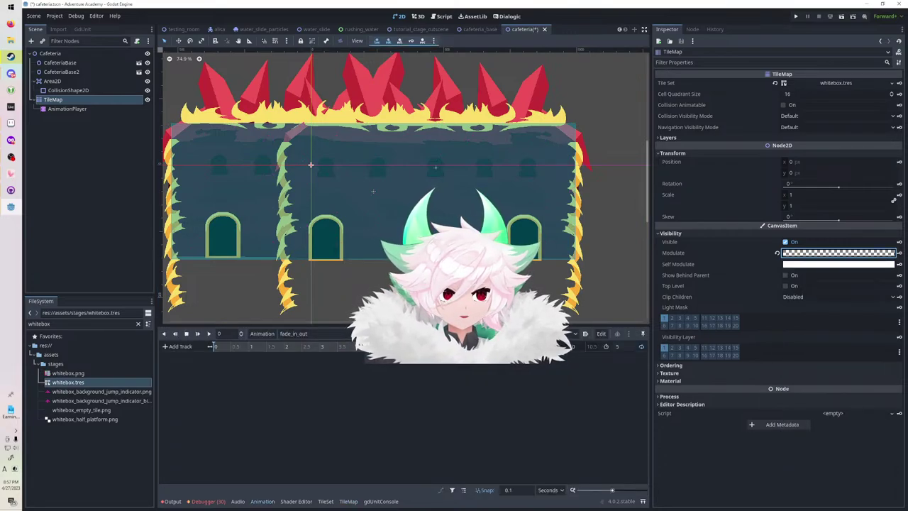
click(899, 254)
click(427, 268)
drag(309, 346, 391, 346)
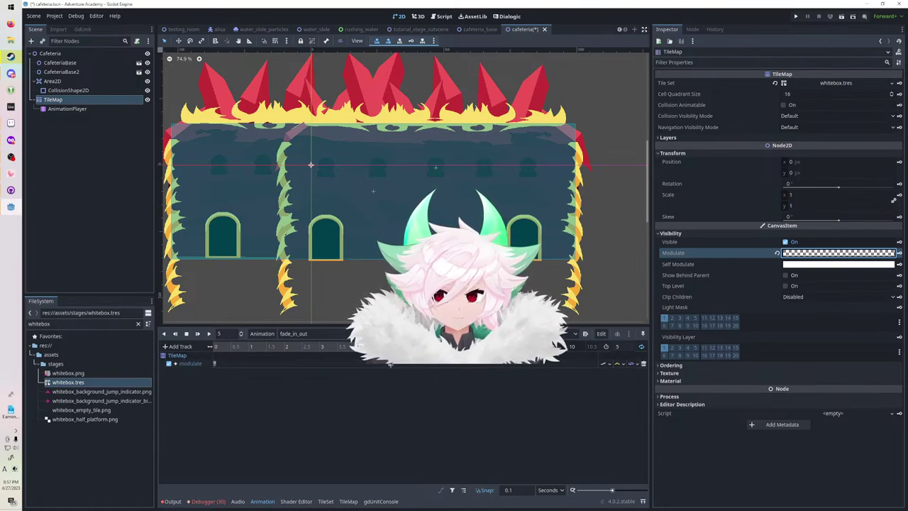
Set the TileMap's Modulate alpha to 42 and key it at 2.5 seconds in the animation.
drag(306, 346, 303, 346)
click(839, 254)
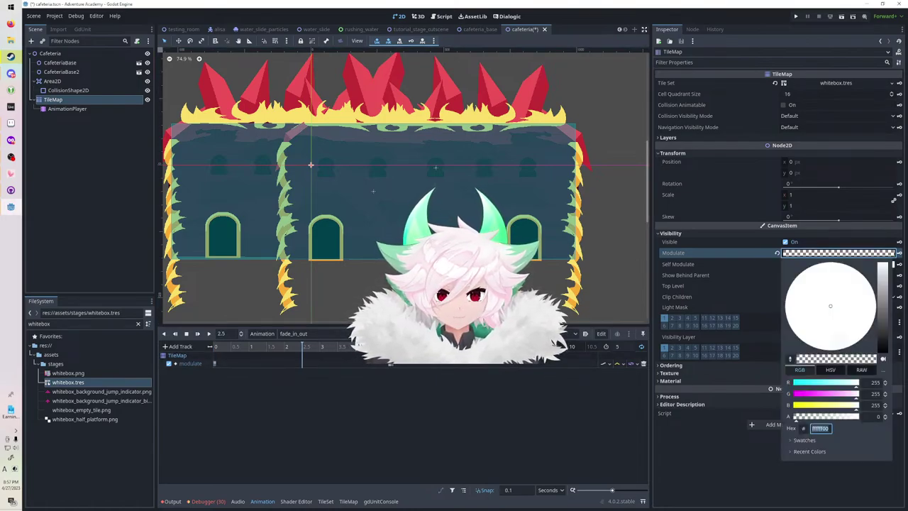
click(872, 417)
text(32)
key(BackSpace)
key(BackSpace)
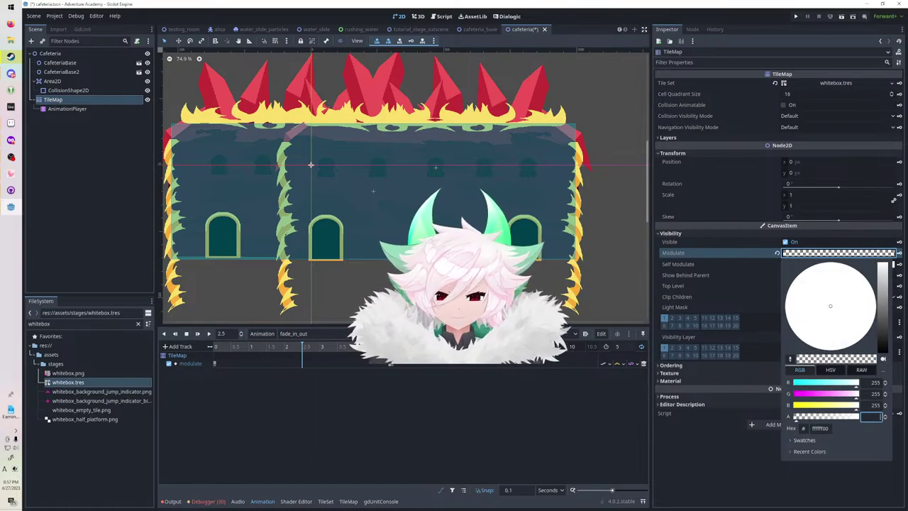
text(42)
key(Return)
key(Escape)
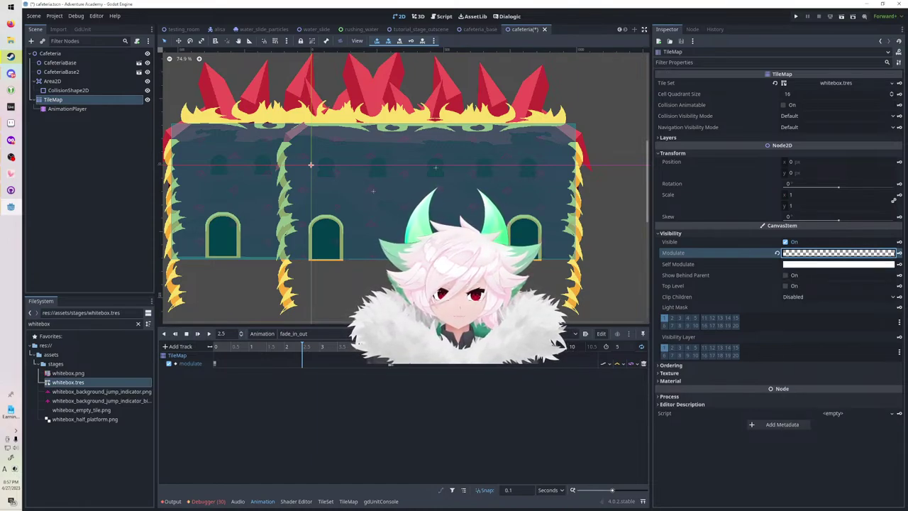
click(900, 253)
Select all the keyframes on the modulate track and set their easing to Ease Out.
drag(408, 405, 205, 361)
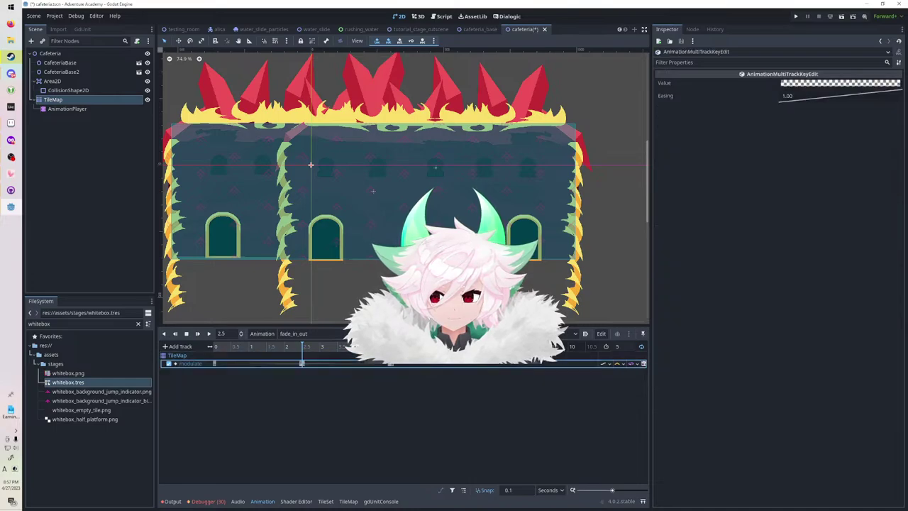
right_click(816, 96)
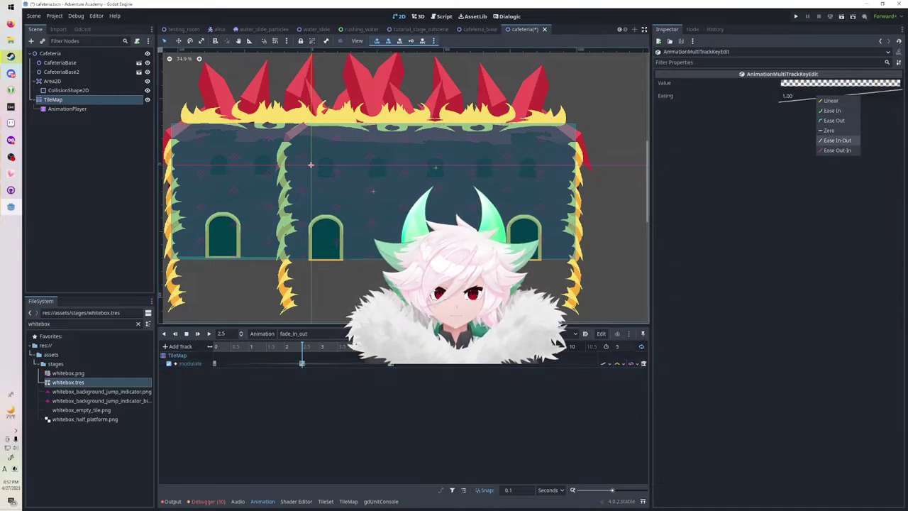
click(835, 121)
Play the fade_in_out animation, enable its autoplay on load, and save the cafeteria scene.
click(198, 334)
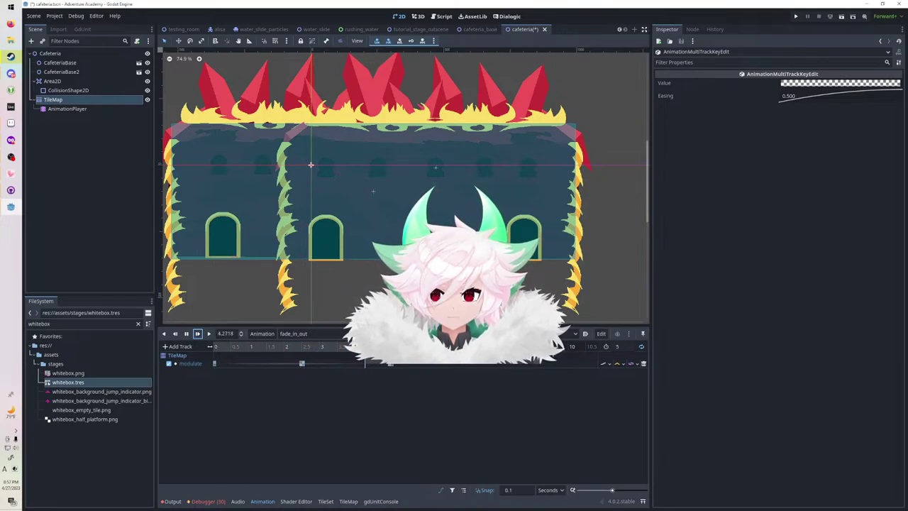
key(ctrl+s)
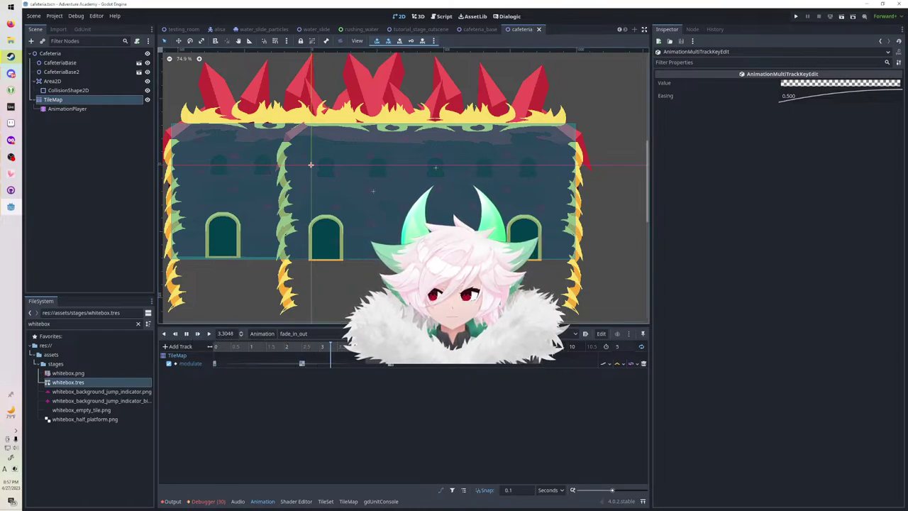
click(585, 334)
key(ctrl+s)
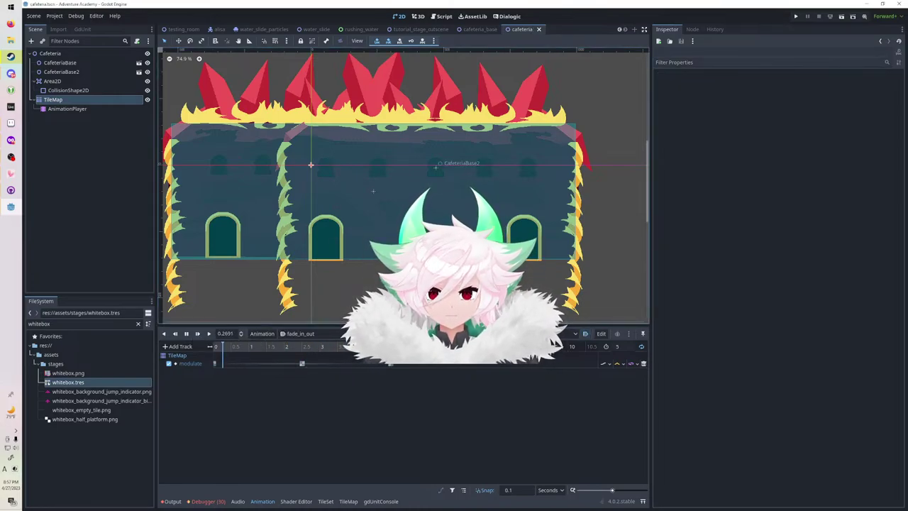
Open the tutorial_stage_cutscene scene and instance cafeteria.tscn as a child of the Props node.
click(424, 29)
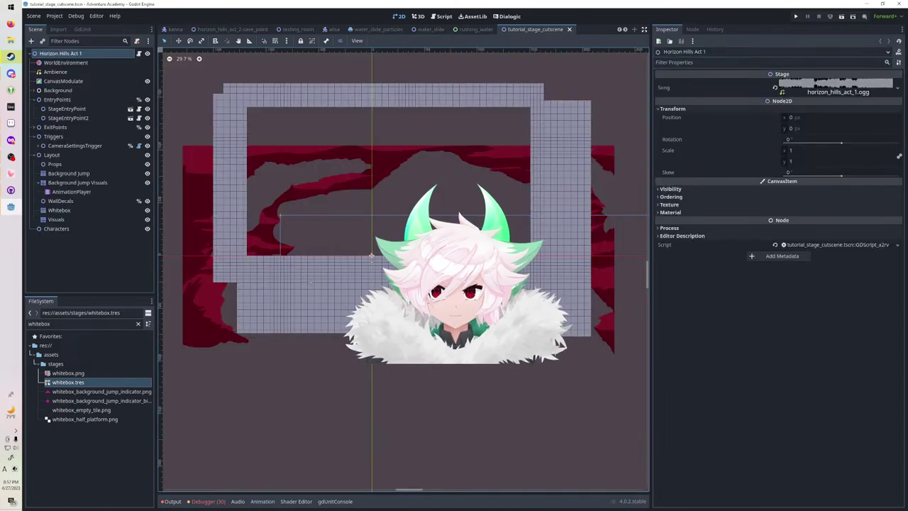
click(55, 164)
double_click(71, 324)
text(cafete)
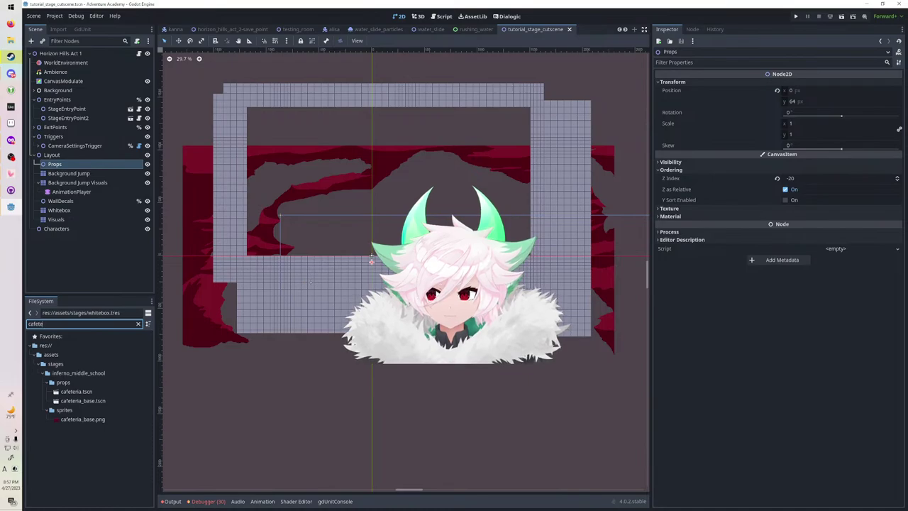
drag(75, 391, 78, 164)
click(298, 397)
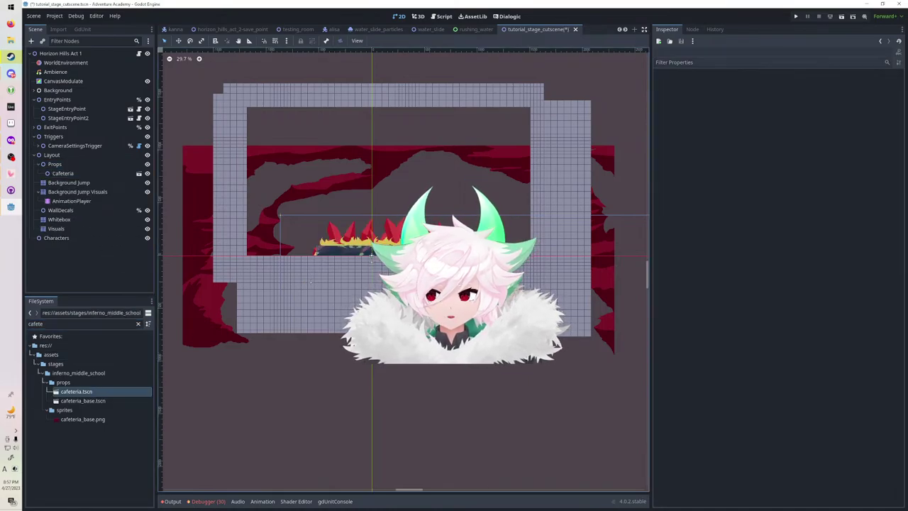
Move the Cafeteria prop up and left so that the building stands on the stage floor.
click(63, 174)
key(w)
drag(371, 261, 335, 242)
scroll(374, 203, up, 15)
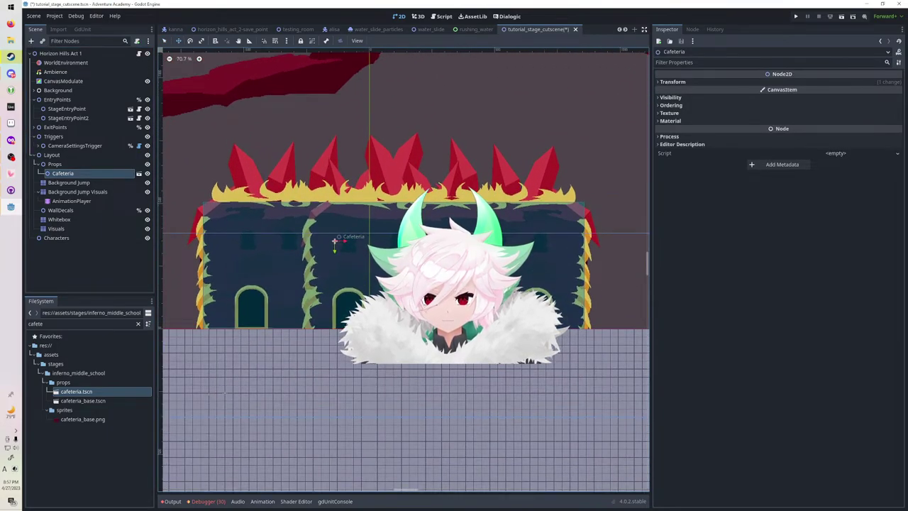
Move StageEntryPoint onto the floor beside the cafeteria's left edge, at about x -704, y 0.
click(67, 109)
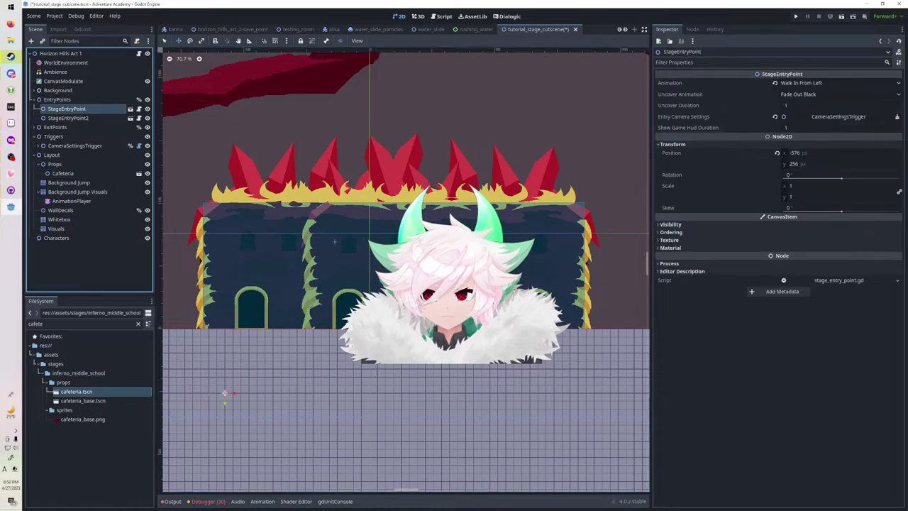
middle_drag(227, 376, 385, 376)
drag(383, 393, 372, 313)
scroll(396, 286, up, 5)
scroll(525, 226, up, 2)
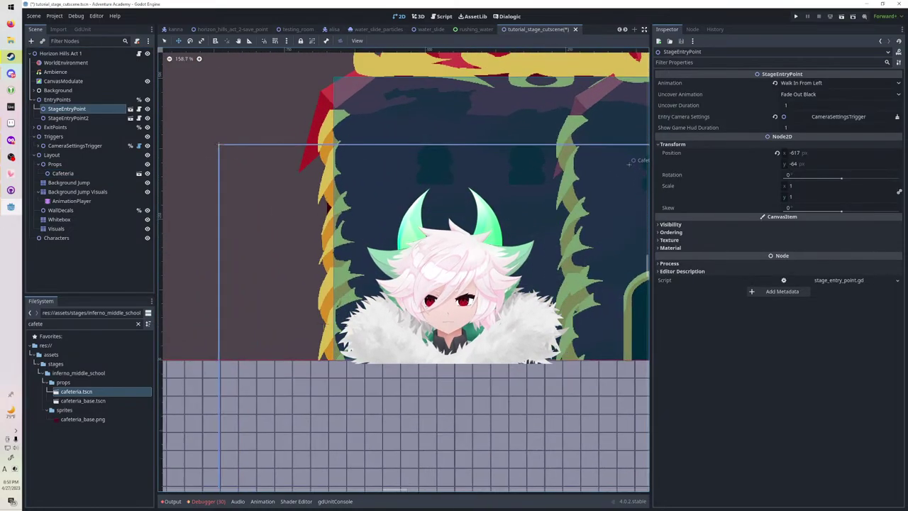
drag(324, 351, 310, 362)
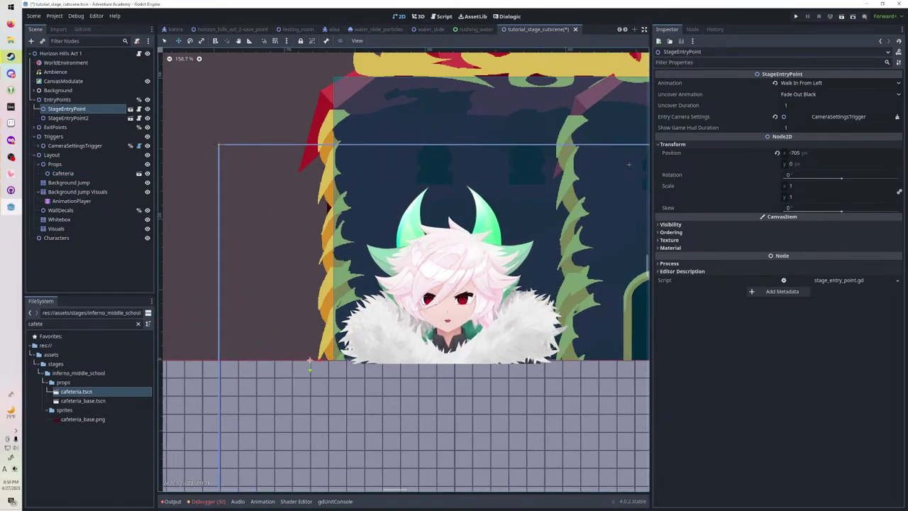
scroll(310, 362, up, 4)
scroll(239, 248, down, 19)
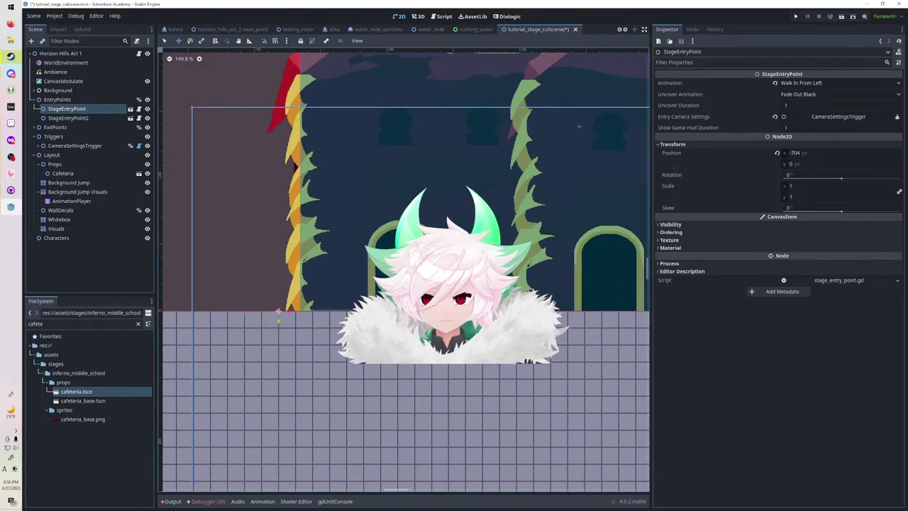
Delete the StageEntryPoint2 node from the entry points.
click(75, 118)
key(Delete)
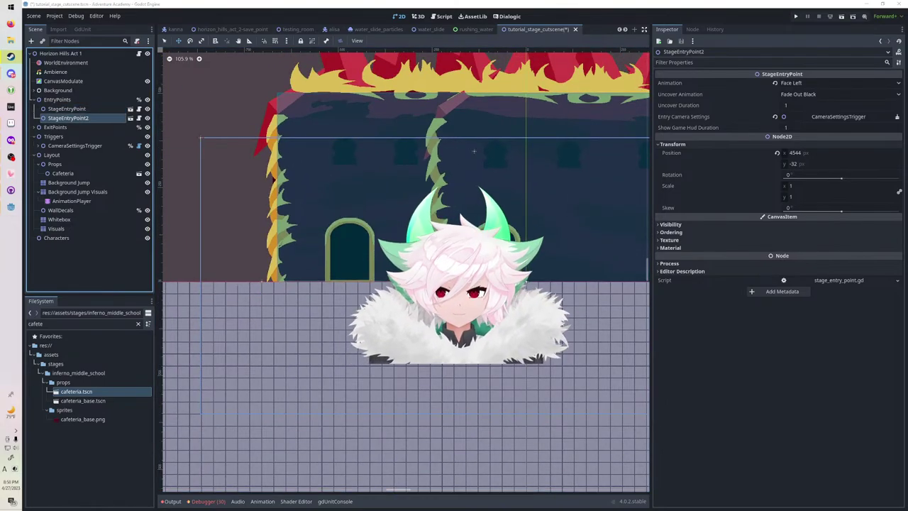
key(Return)
Move StageEntryPoint farther left along the floor to about x -927, y 0, and save the scene.
click(76, 109)
middle_drag(426, 248, 428, 250)
middle_drag(276, 282, 490, 303)
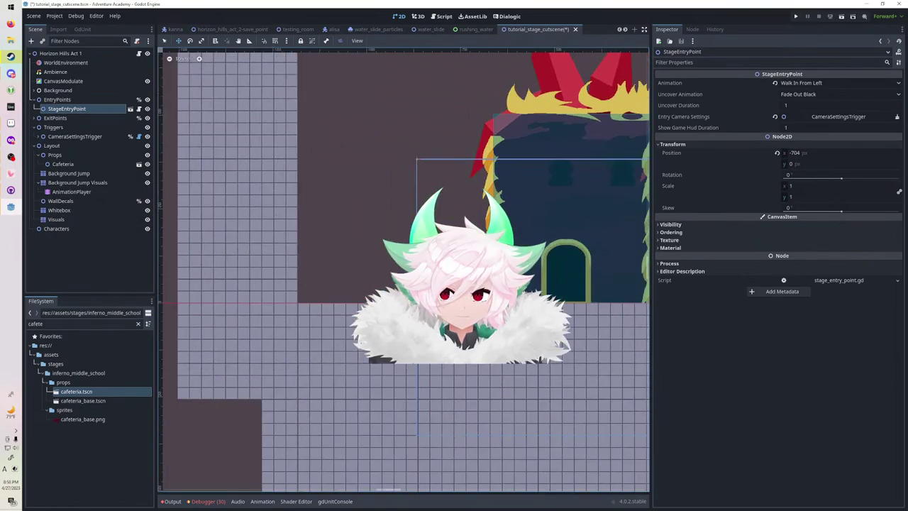
drag(490, 303, 406, 303)
key(ctrl+s)
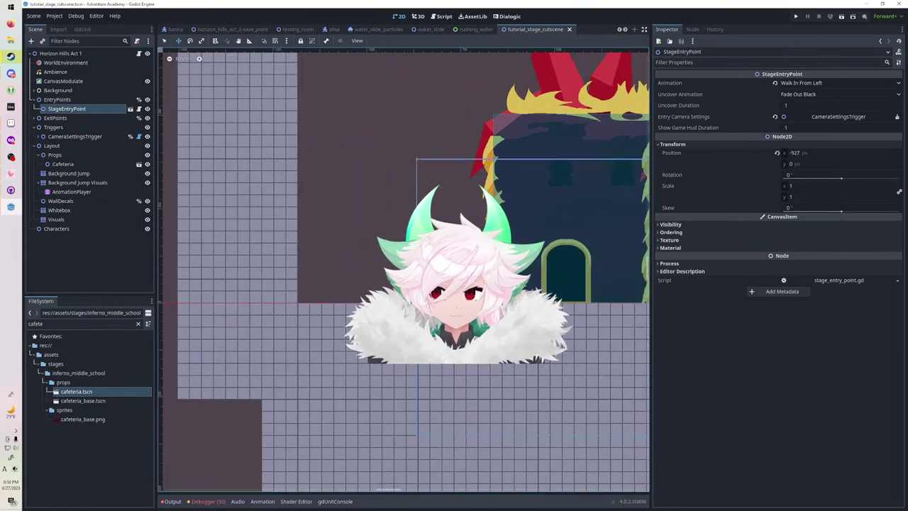
Rename the scene's root node to TutorialStage.
click(61, 54)
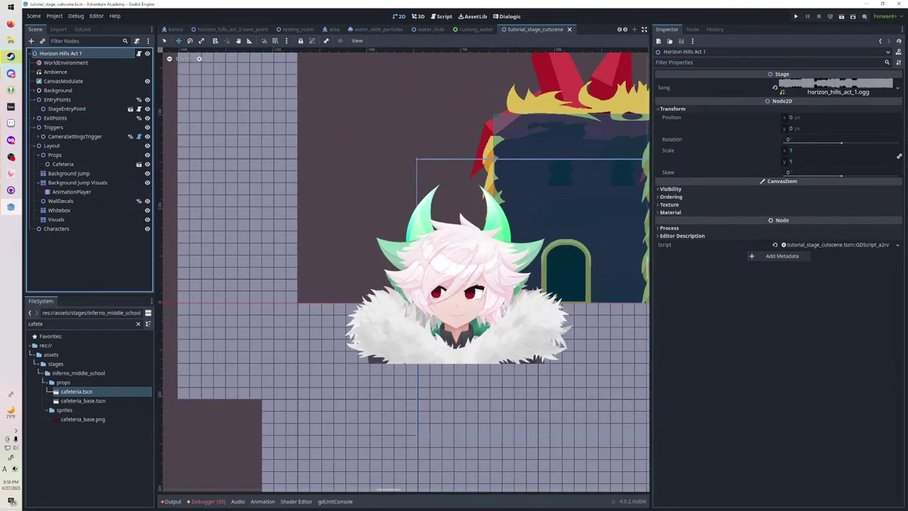
key(F2)
key(ctrl+a)
text(T)
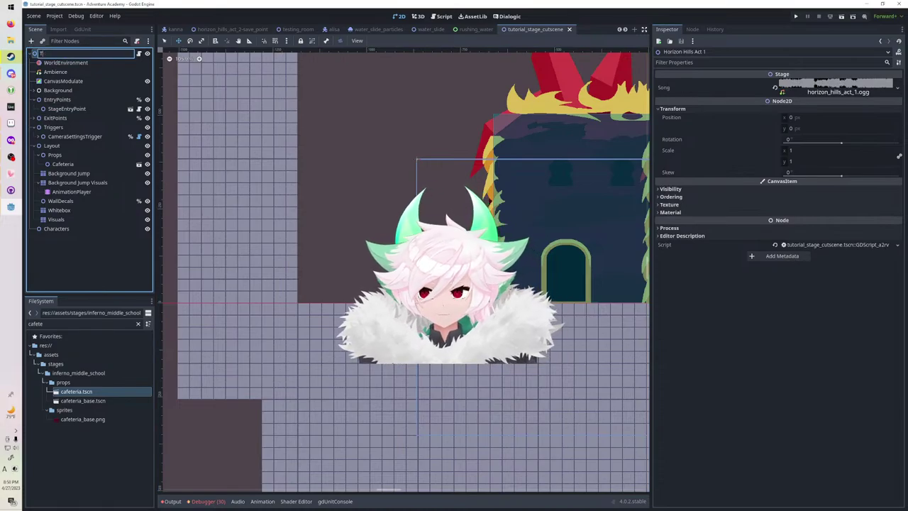
text(utorialStage)
key(Return)
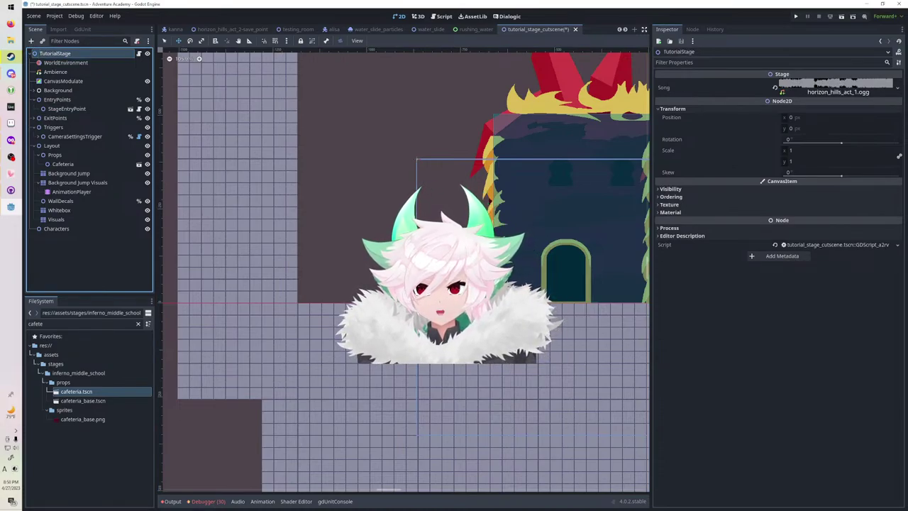
Find stage_2d.gd in the project files and assign it as the TutorialStage root's script.
click(81, 324)
key(ctrl+a)
text(stage2d)
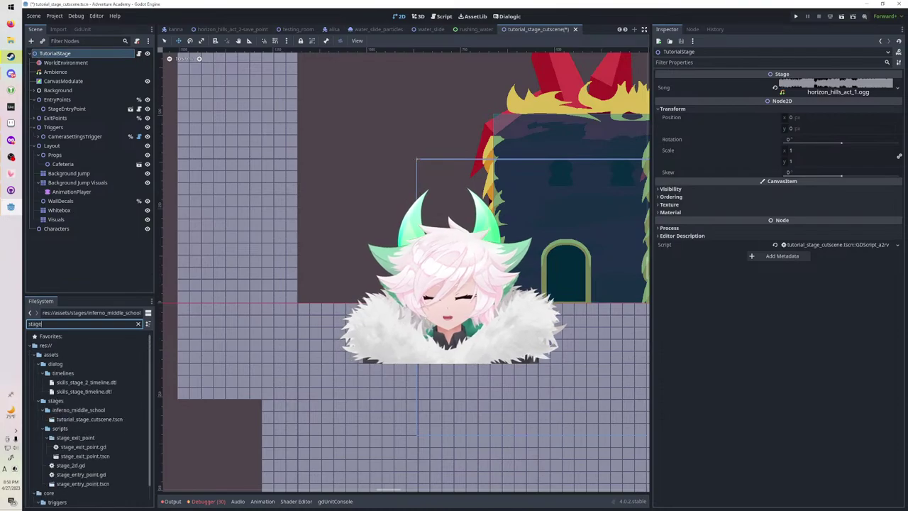
key(BackSpace)
key(BackSpace)
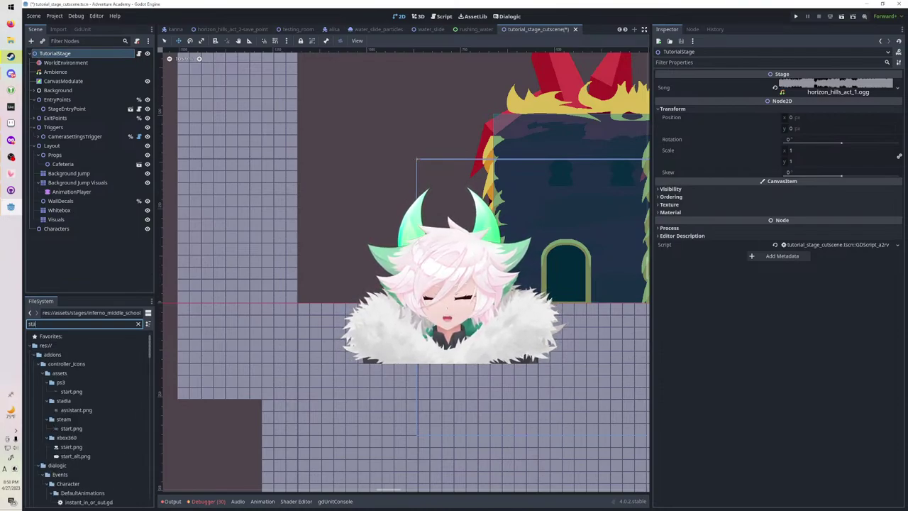
drag(71, 451, 104, 55)
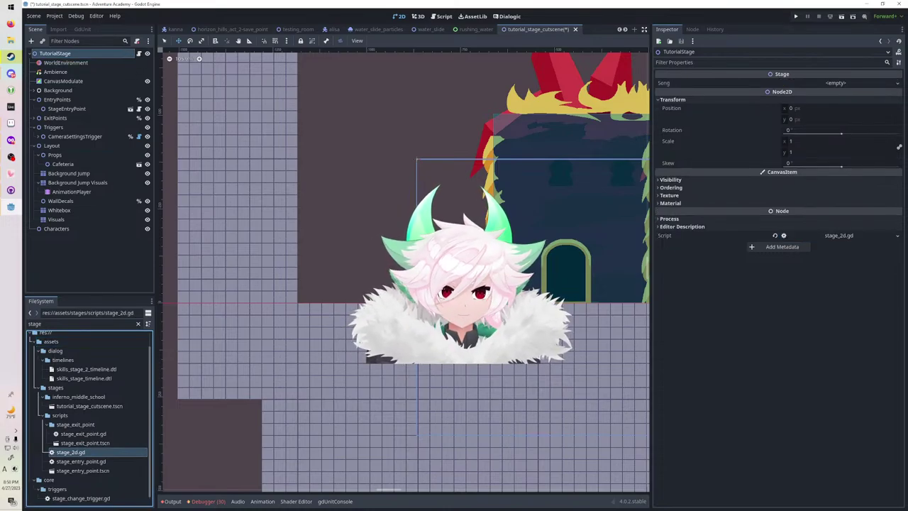
Set the stage's Song to nova_fortress_act_1.ogg and save the scene.
double_click(37, 324)
text(nova)
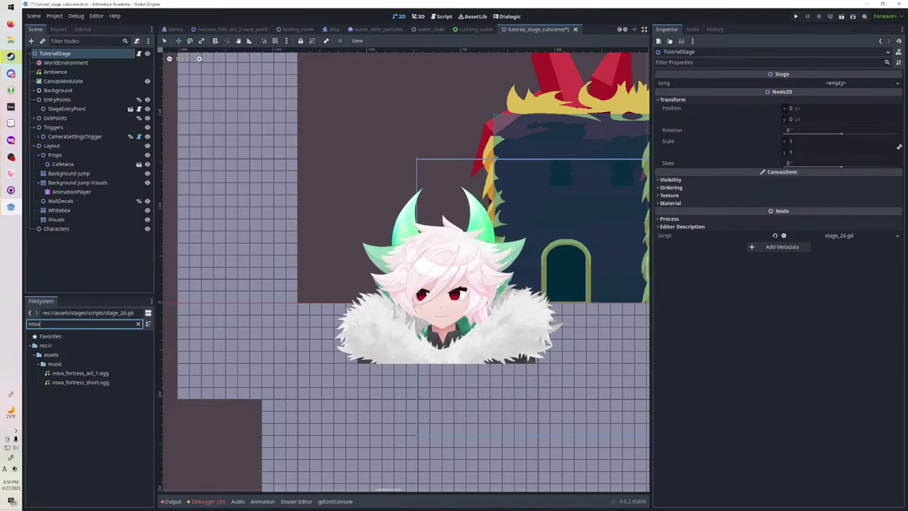
drag(80, 373, 433, 262)
drag(842, 83, 842, 83)
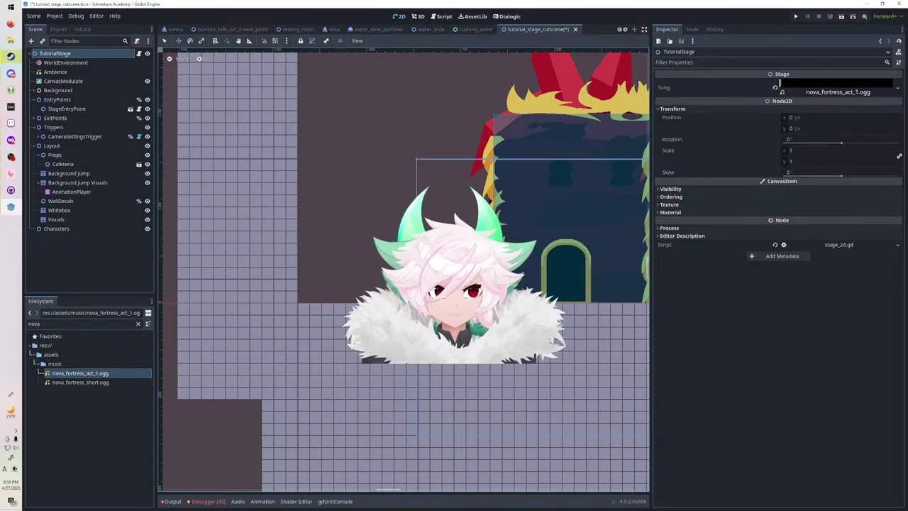
key(ctrl+s)
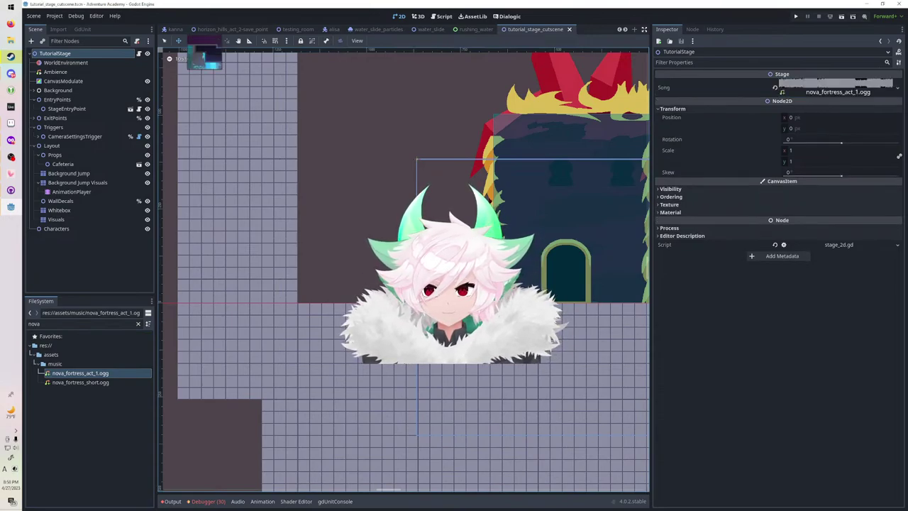
Close all open scenes except main and tutorial_stage_cutscene.
middle_click(225, 29)
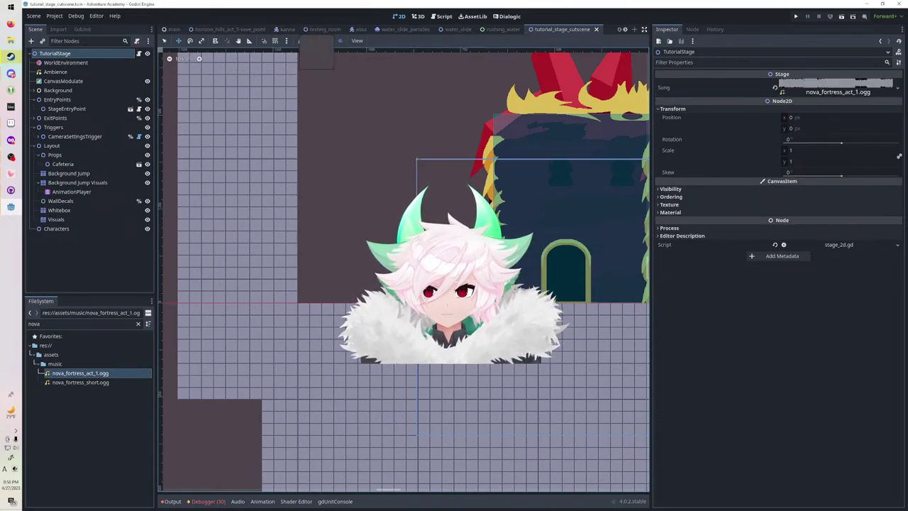
middle_click(314, 29)
middle_click(313, 29)
middle_click(313, 29)
middle_click(312, 29)
middle_click(240, 29)
middle_click(239, 29)
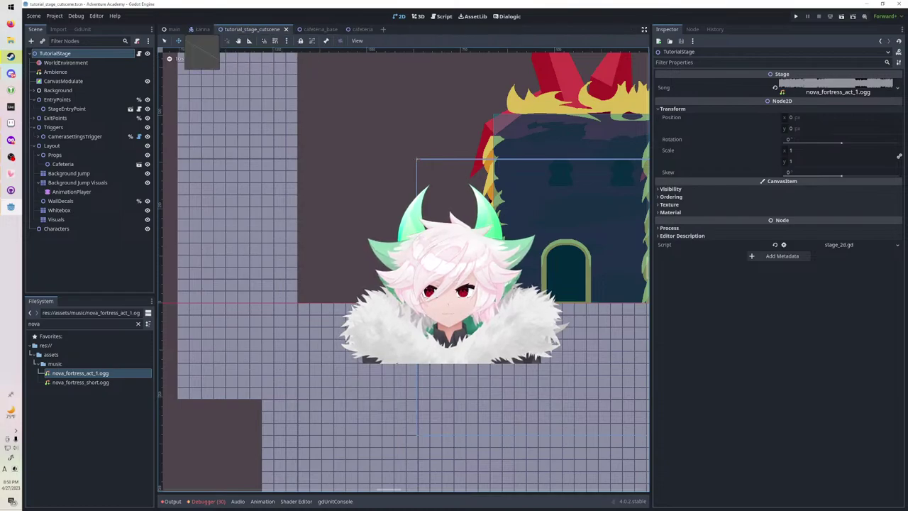
middle_click(202, 29)
middle_click(284, 29)
middle_click(284, 29)
Set the Main scene's Initial Stage File Path to the path of tutorial_stage_cutscene.tscn, and test-run the game briefly.
click(174, 29)
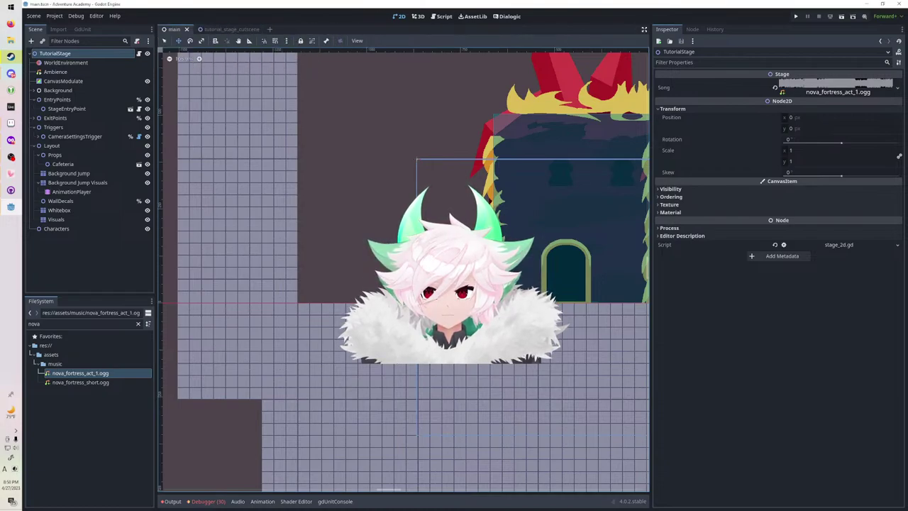
click(78, 323)
key(ctrl+a)
text(tuto)
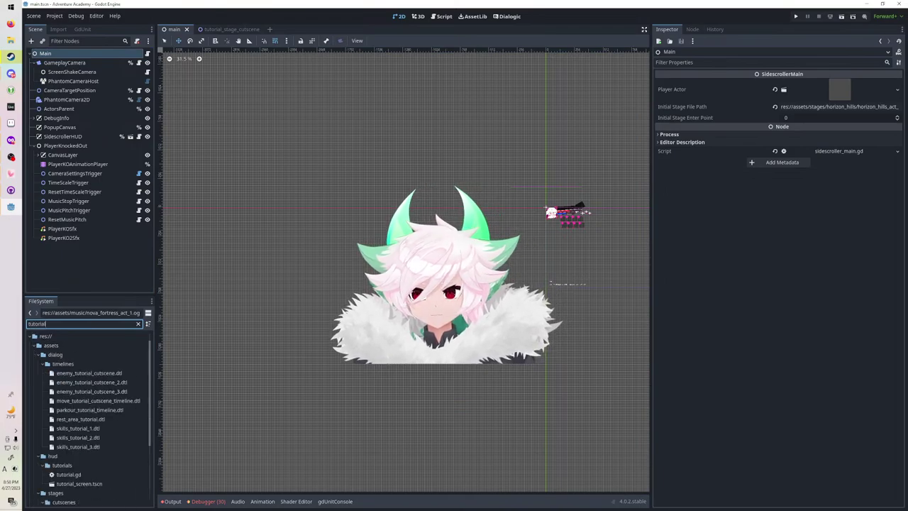
scroll(89, 419, down, 4)
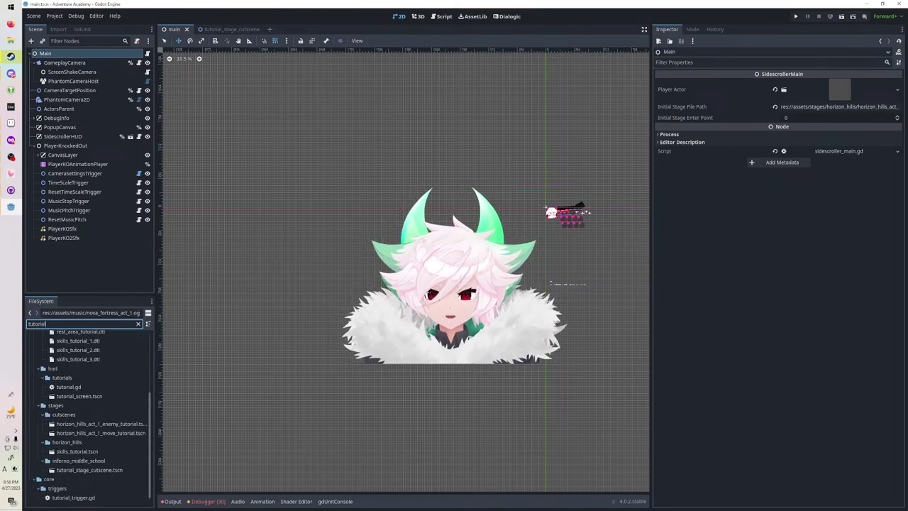
right_click(112, 469)
click(142, 414)
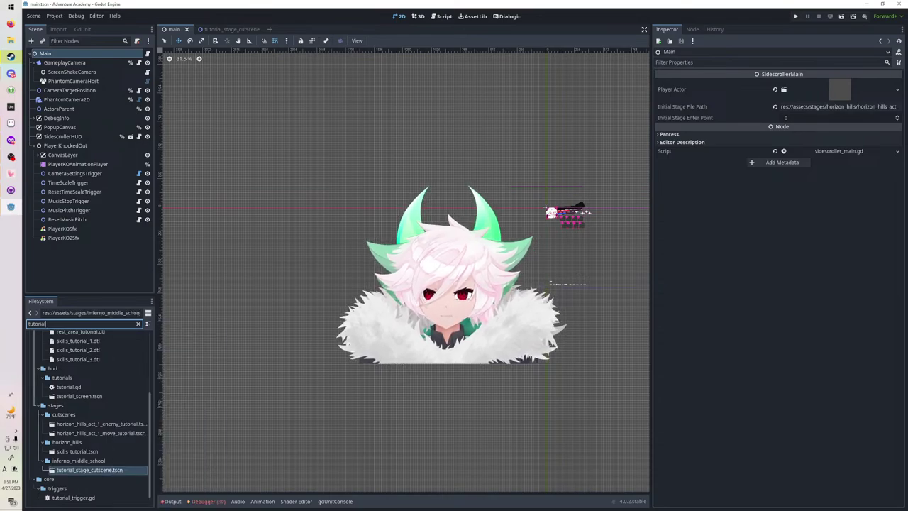
click(833, 107)
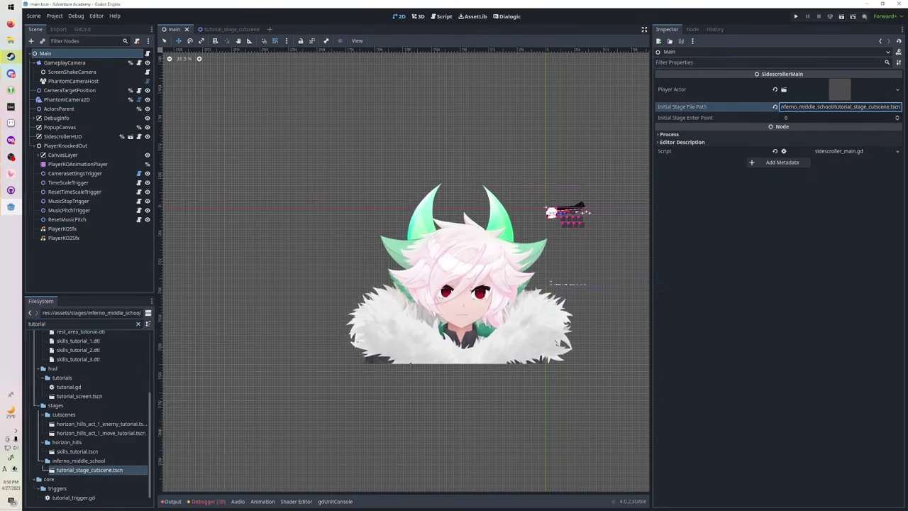
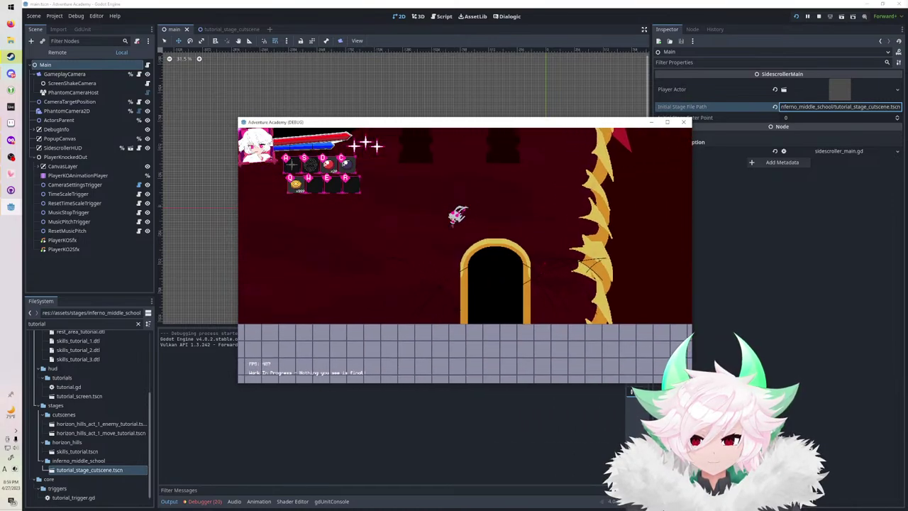
key(Left)
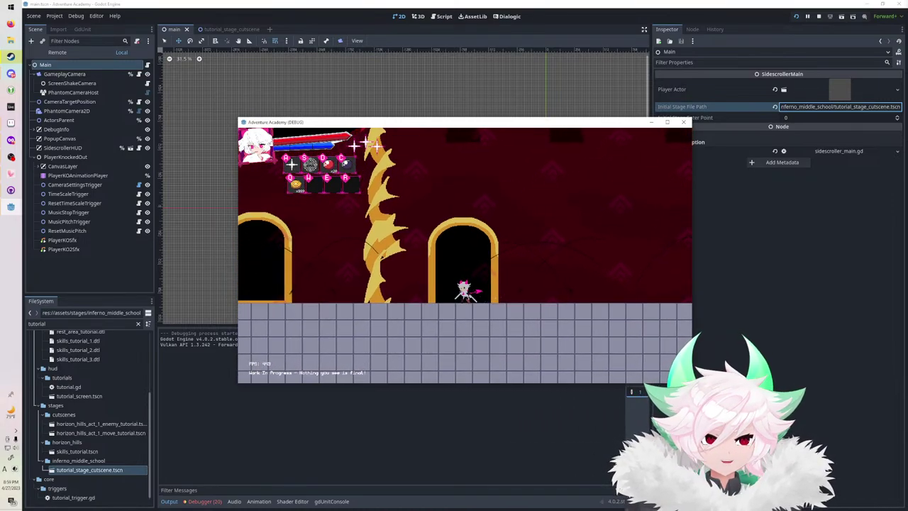
key(F8)
In the tutorial stage, move the CameraSettingsTrigger's TopLeft marker to about (-1186, -927), at the inner edge of the whitebox wall.
click(232, 29)
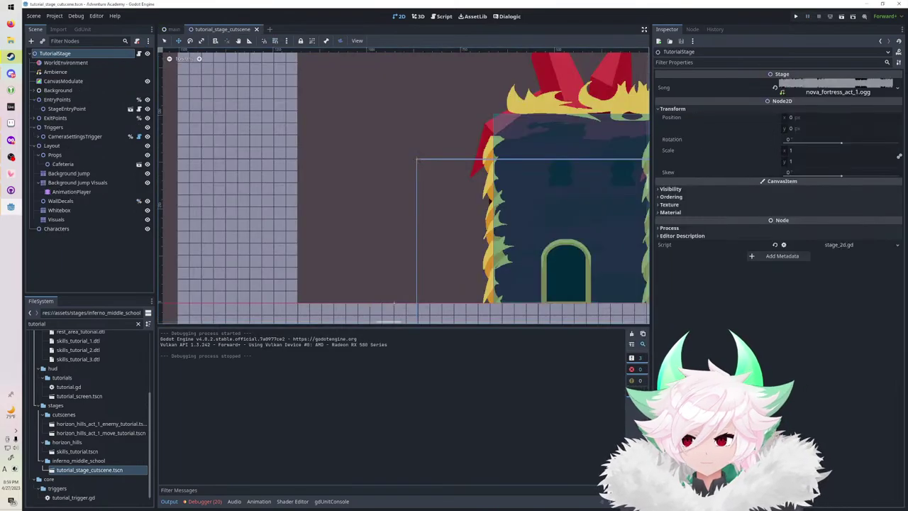
click(74, 136)
click(38, 136)
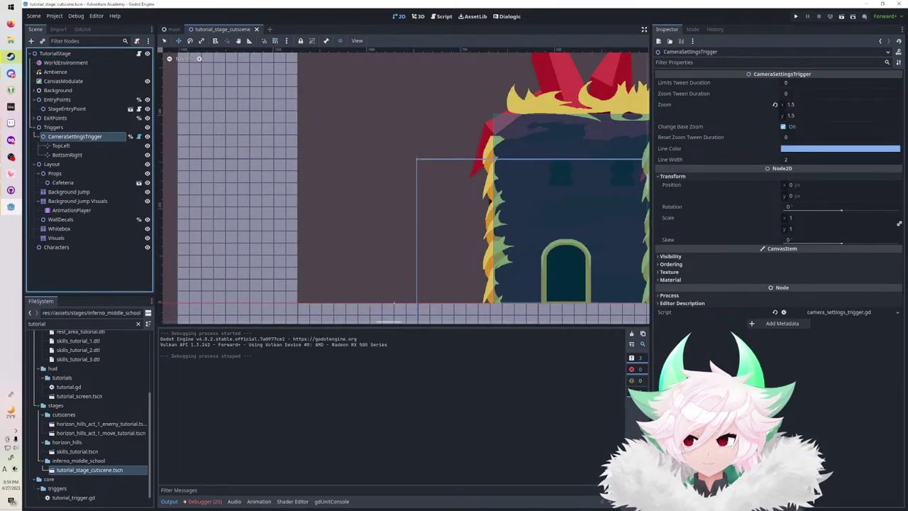
click(61, 146)
scroll(303, 88, down, 12)
mouse_move(303, 88)
middle_down()
mouse_move(262, 145)
mouse_move(265, 205)
middle_up()
scroll(265, 206, down, 1)
mouse_move(319, 243)
mouse_down()
mouse_move(269, 151)
mouse_move(259, 150)
mouse_move(282, 156)
mouse_up()
scroll(304, 171, up, 3)
scroll(302, 172, up, 4)
scroll(288, 170, down, 9)
scroll(284, 157, up, 7)
scroll(283, 157, up, 4)
Move the CameraSettingsTrigger's BottomRight marker to about (1505, 71), at the opposite wall's inner edge just below floor level.
click(67, 154)
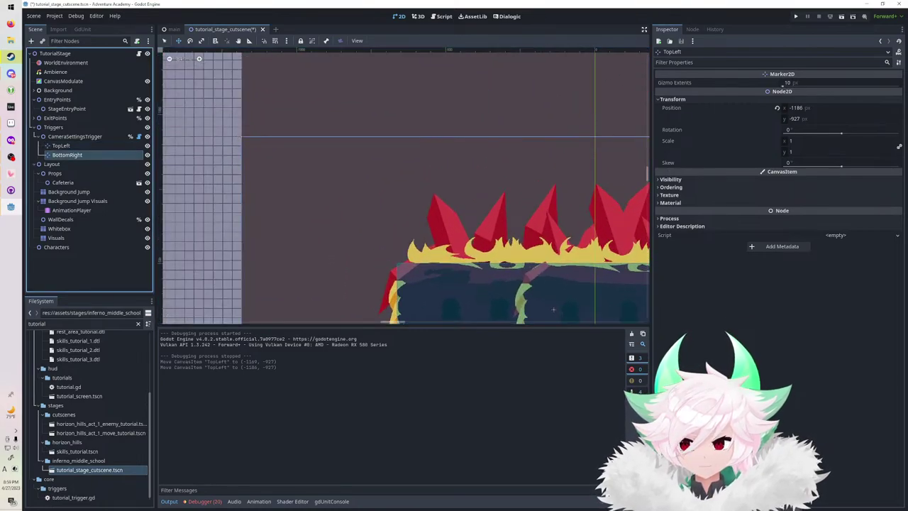
scroll(355, 152, down, 12)
middle_drag(454, 230, 275, 142)
drag(472, 188, 288, 135)
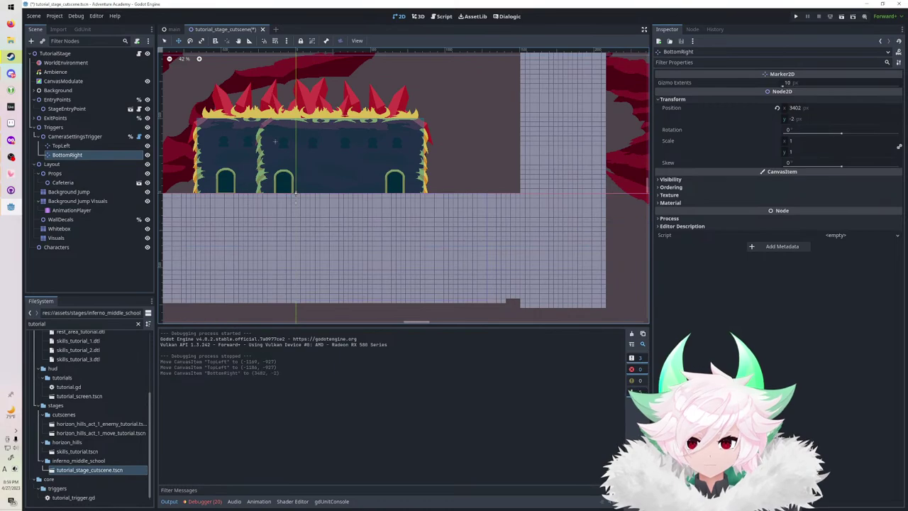
drag(525, 170, 336, 196)
drag(626, 217, 499, 201)
scroll(516, 163, up, 16)
drag(519, 161, 521, 177)
scroll(518, 178, down, 11)
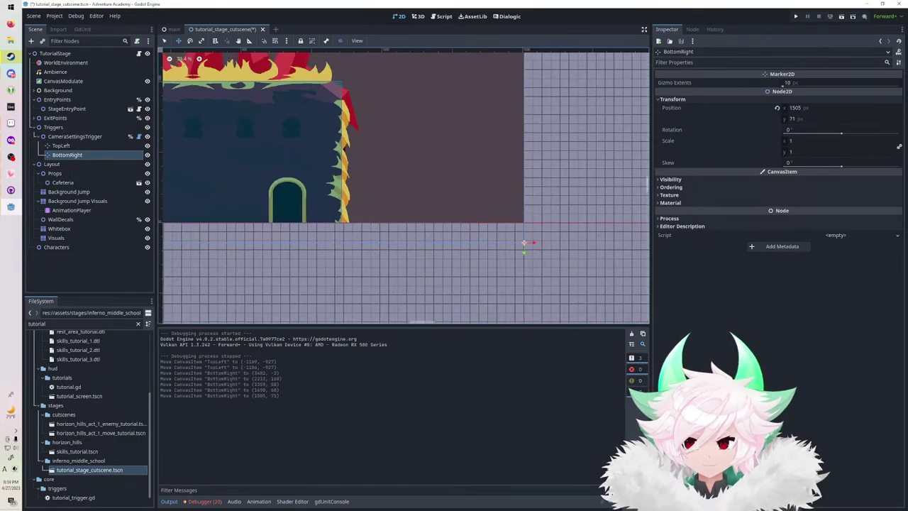
Set the scale of the background's Sprite2D to 2 and move the sprite to about (286, -114).
middle_drag(283, 181, 529, 161)
scroll(529, 162, down, 10)
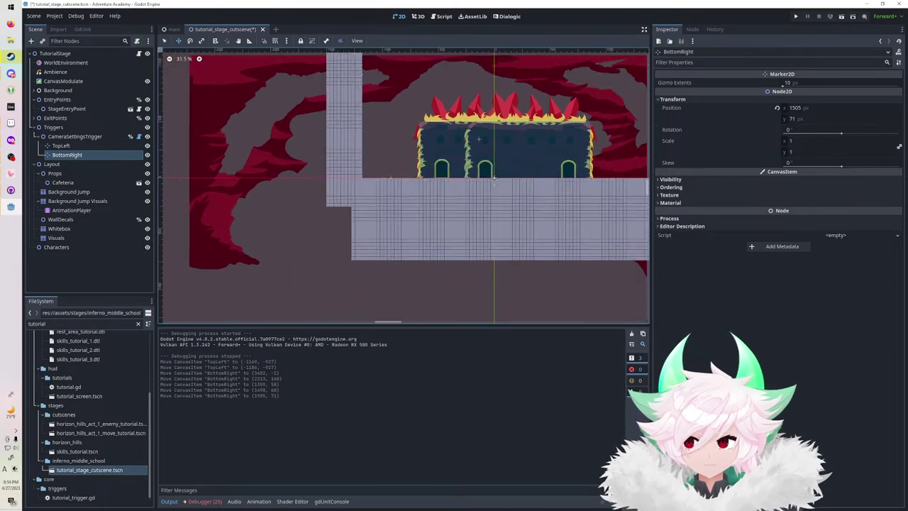
click(34, 91)
click(62, 127)
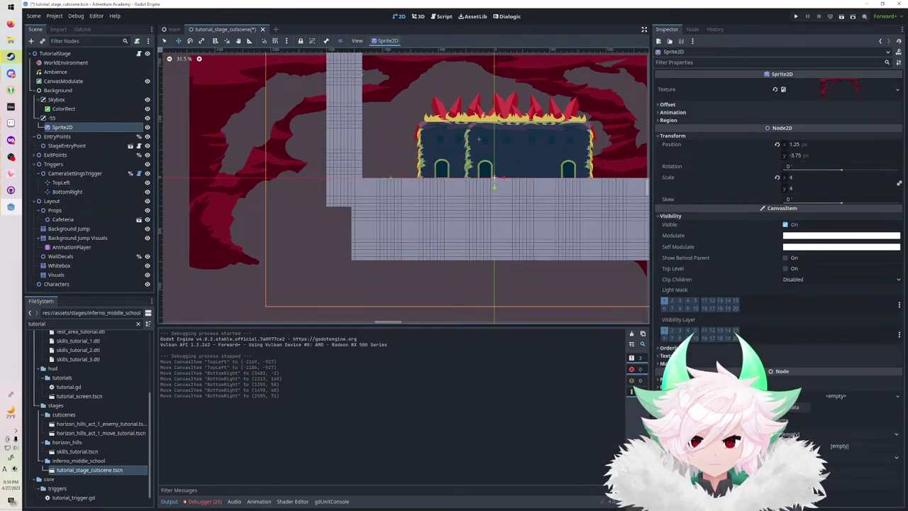
click(777, 177)
middle_drag(561, 150, 607, 209)
scroll(443, 186, up, 9)
scroll(470, 188, up, 4)
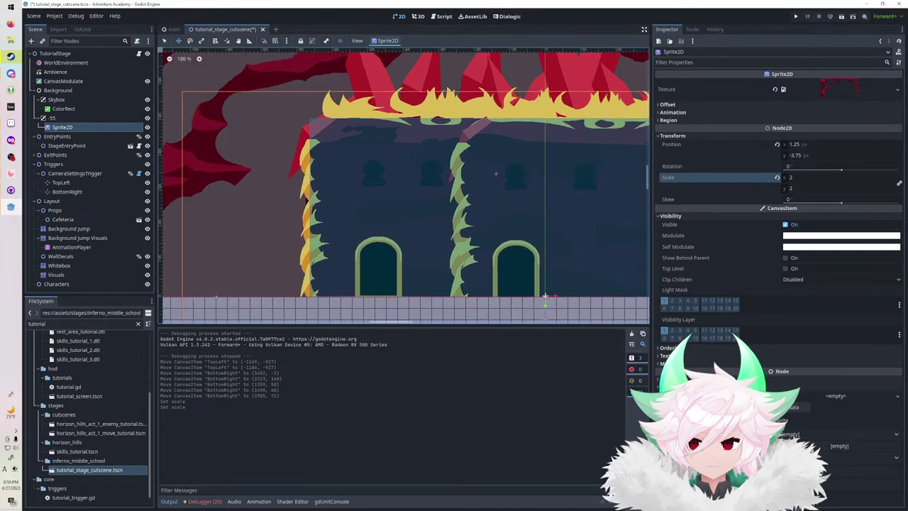
scroll(594, 163, up, 2)
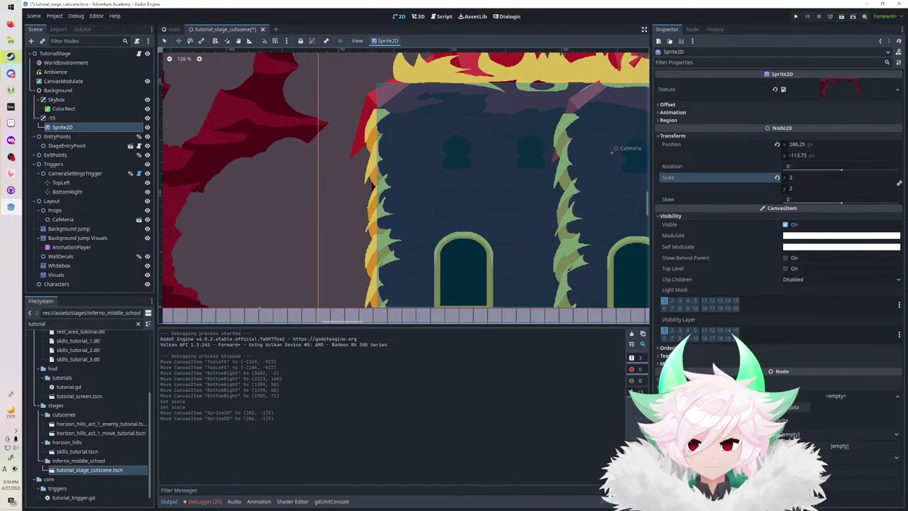
Try the background's Sprite2D at its default scale of 1 and at a scale of 1.5.
middle_drag(593, 163, 394, 176)
scroll(394, 176, down, 4)
scroll(266, 161, down, 11)
middle_drag(266, 161, 565, 172)
scroll(314, 169, up, 2)
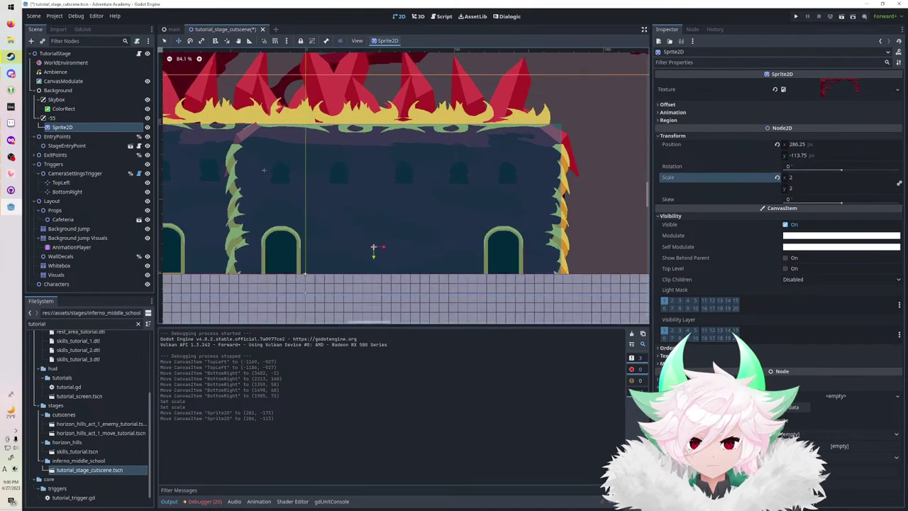
click(777, 177)
middle_drag(312, 178, 592, 157)
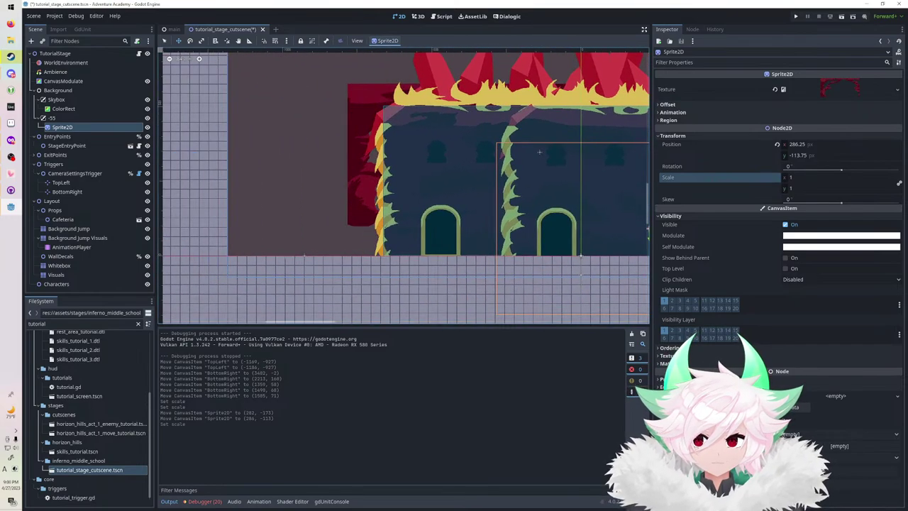
scroll(253, 164, up, 2)
scroll(298, 195, up, 8)
scroll(419, 188, down, 5)
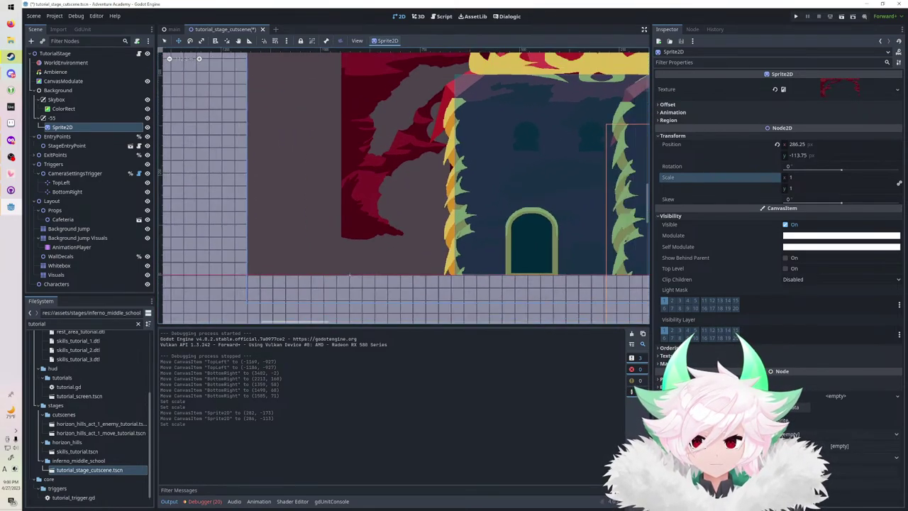
click(816, 177)
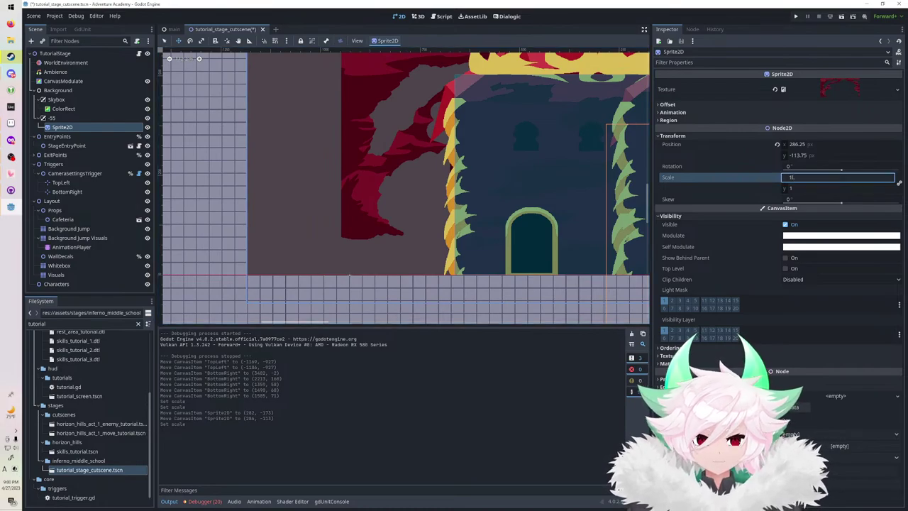
key(Return)
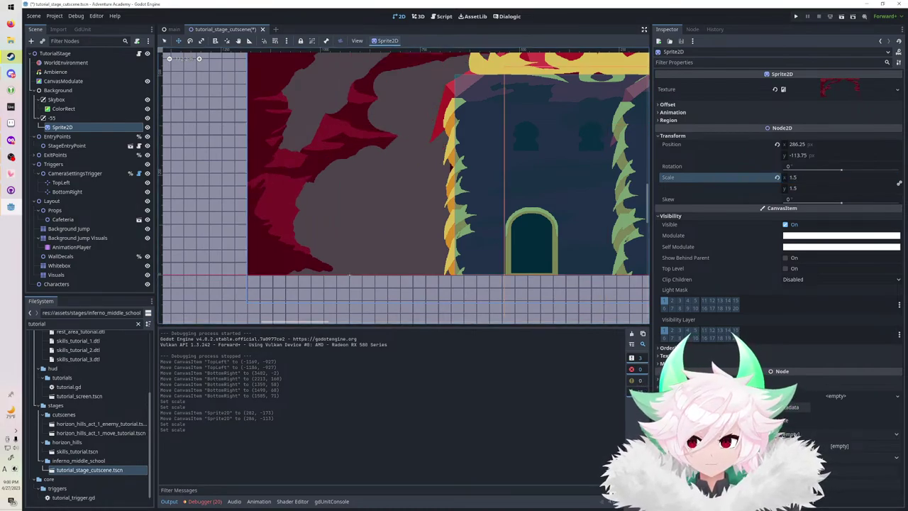
Set the scale of the background's Sprite2D to 2 and save the scene.
middle_drag(553, 152, 529, 191)
scroll(475, 262, up, 2)
middle_drag(475, 263, 520, 221)
click(816, 178)
text(2)
key(Return)
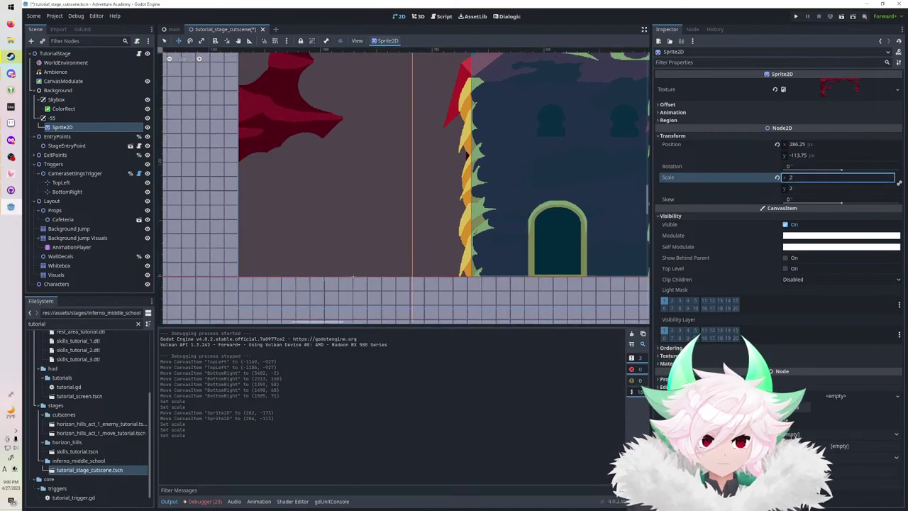
scroll(499, 186, down, 9)
key(ctrl+s)
Run the project and move the character through the stage past the cafeteria to check the background and camera limits.
key(F5)
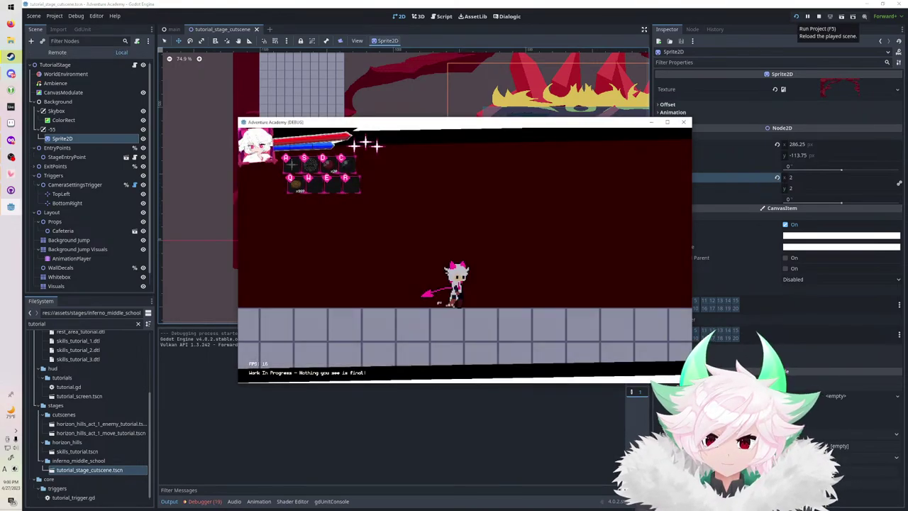
key(Right)
key(space)
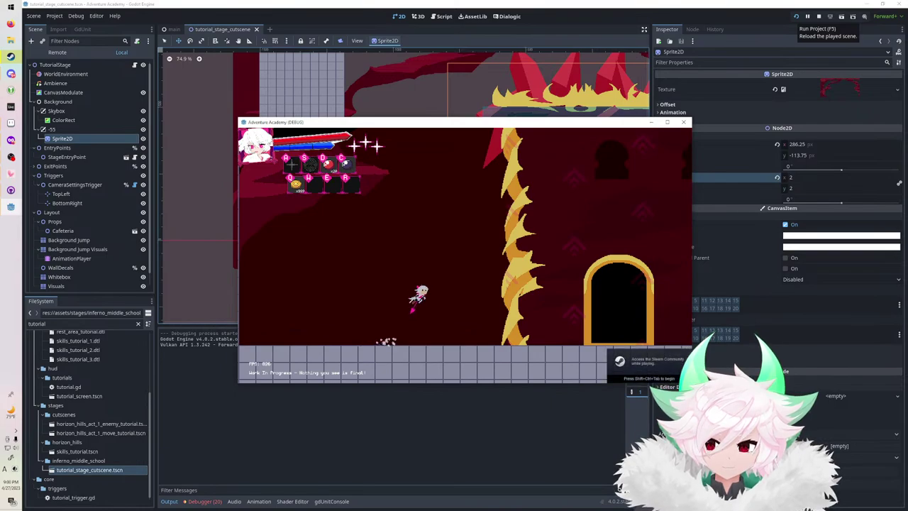
key(Right)
key(space)
key(space)
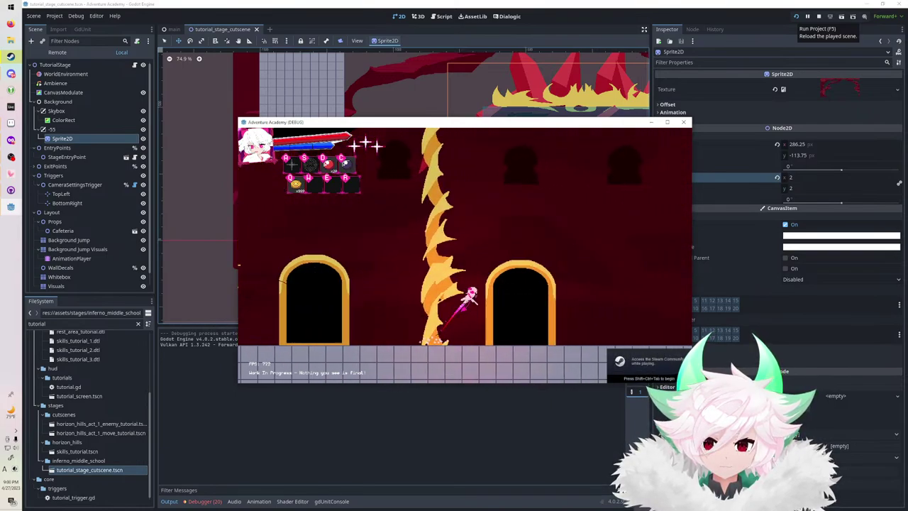
key(space)
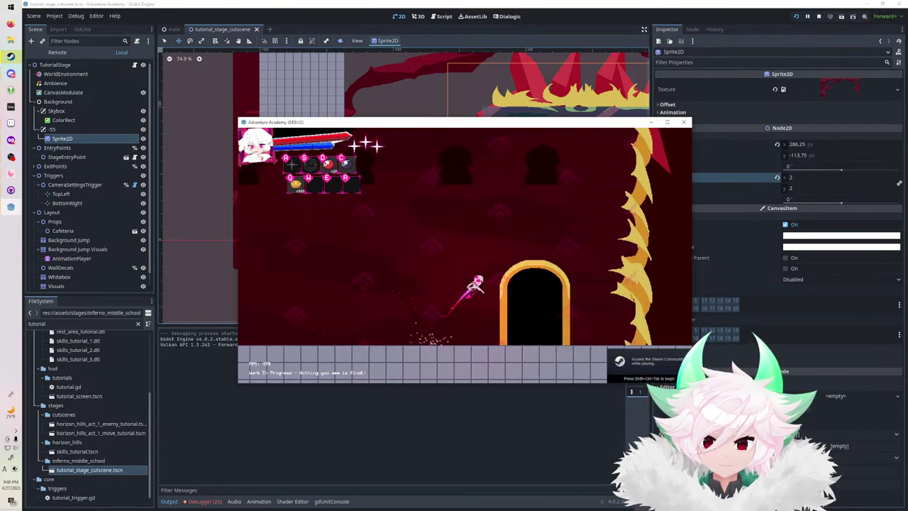
key(Right)
key(F8)
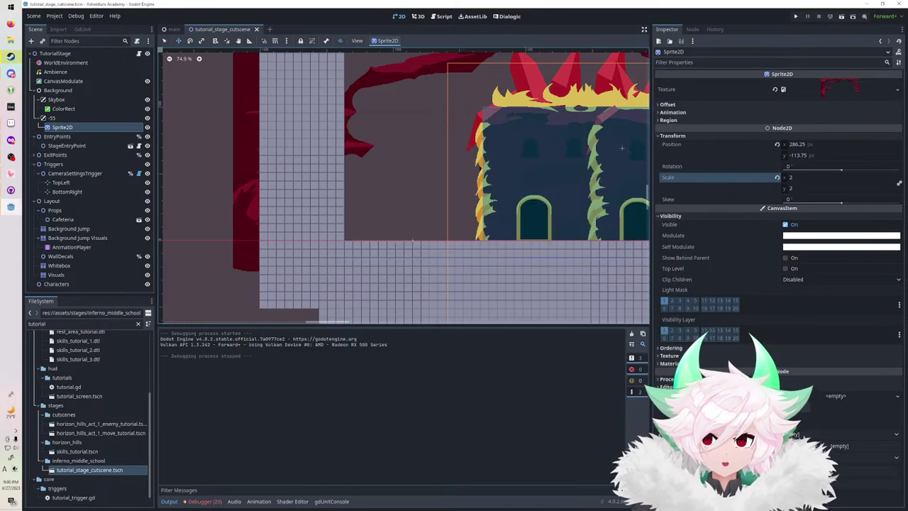
Paint a large rectangle of Terrain 0 on the Visuals tile map over the whitebox floor beneath the cafeteria.
click(68, 228)
click(59, 265)
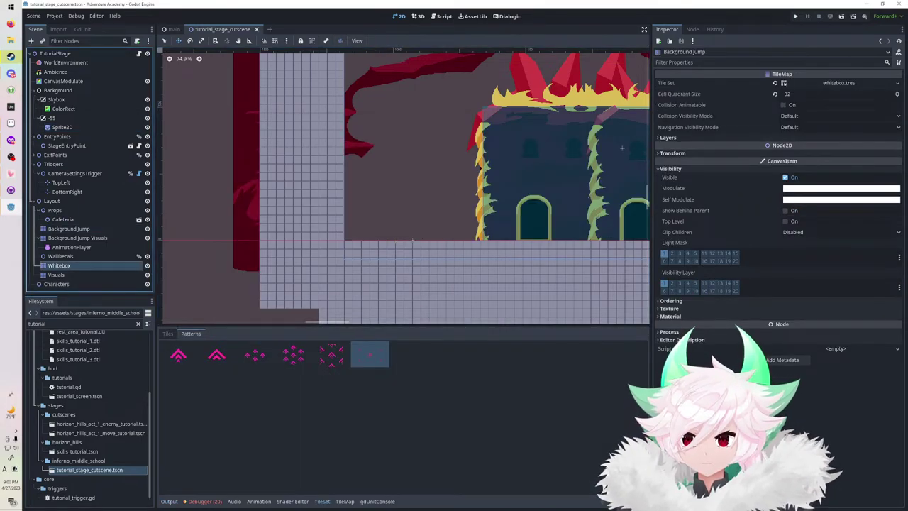
click(56, 275)
click(218, 334)
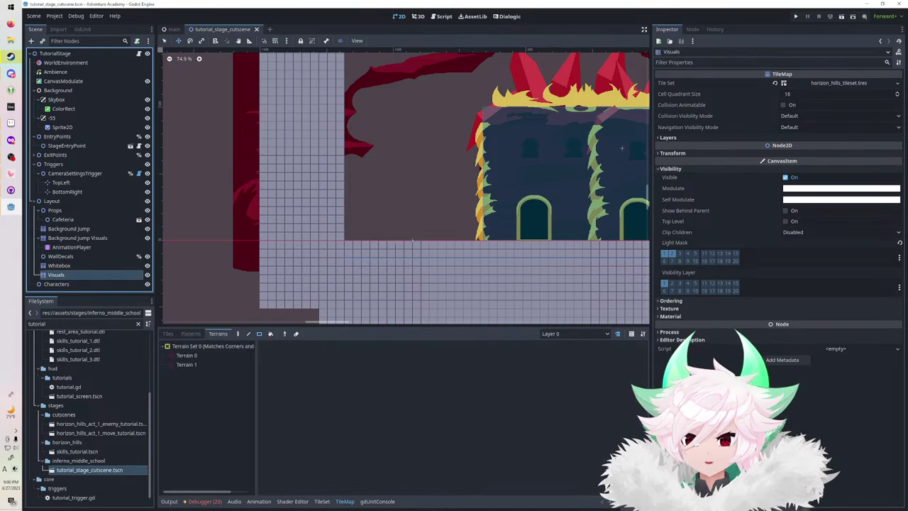
click(168, 333)
click(218, 333)
click(163, 346)
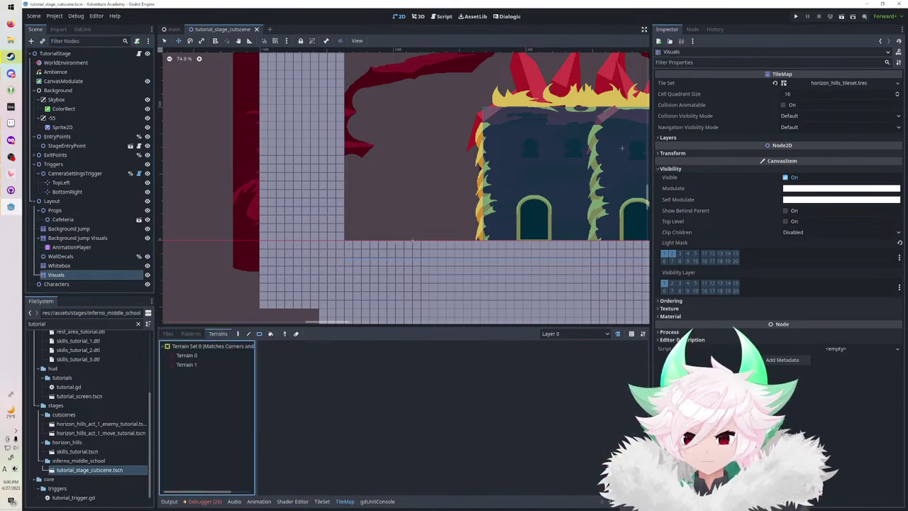
click(186, 356)
scroll(533, 284, down, 7)
middle_drag(533, 284, 362, 275)
scroll(362, 274, down, 13)
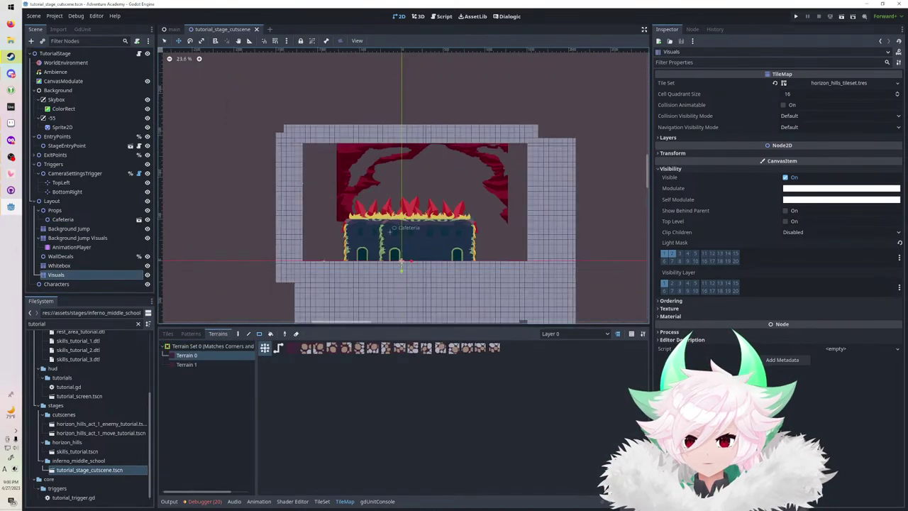
scroll(529, 270, up, 1)
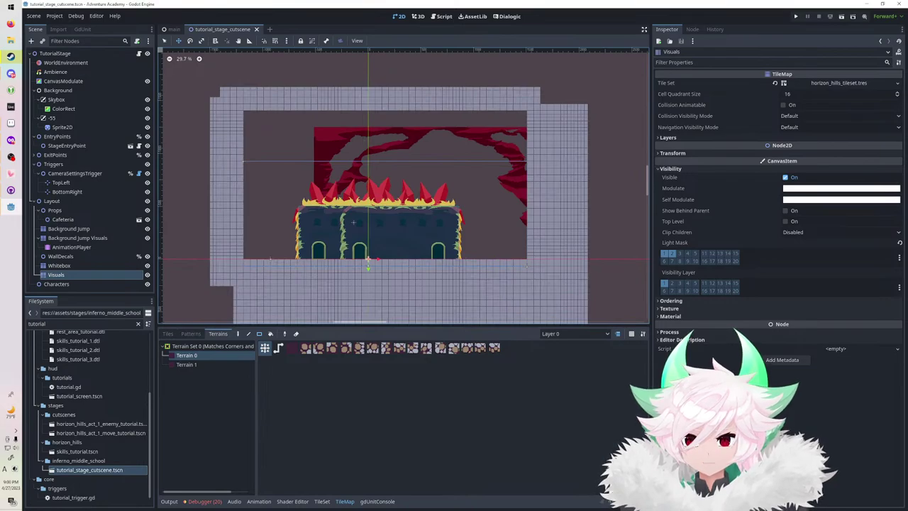
scroll(559, 258, up, 1)
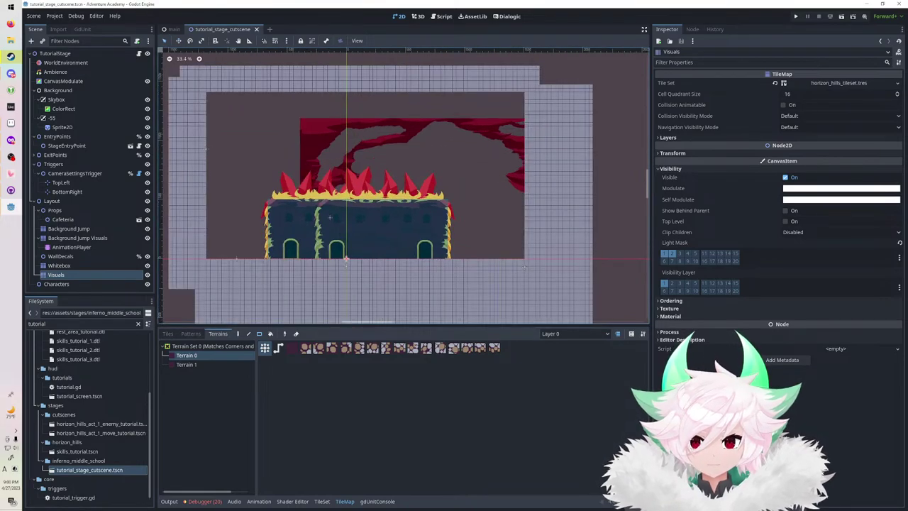
drag(589, 260, 287, 264)
middle_drag(220, 302, 287, 265)
drag(286, 265, 232, 307)
middle_drag(233, 307, 180, 322)
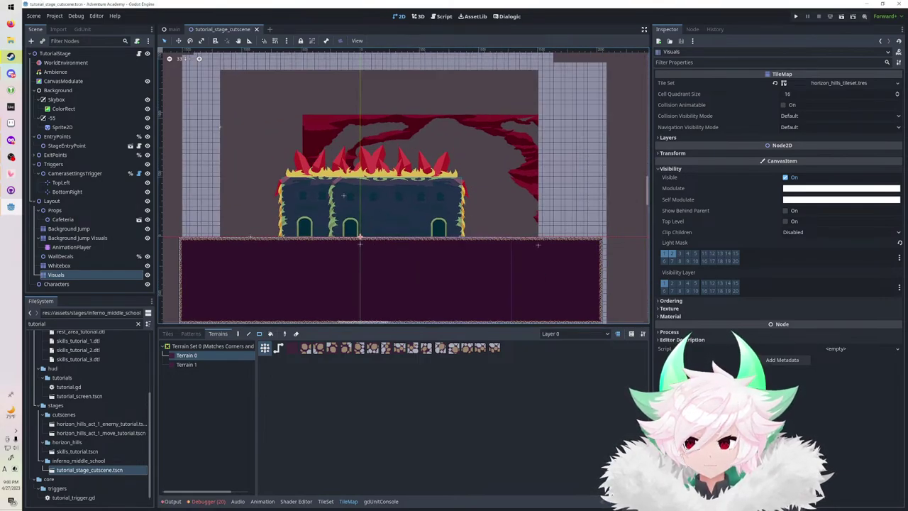
Try a dark red CanvasModulate colour of a74031 for the tutorial stage and save the scene.
click(63, 81)
click(841, 83)
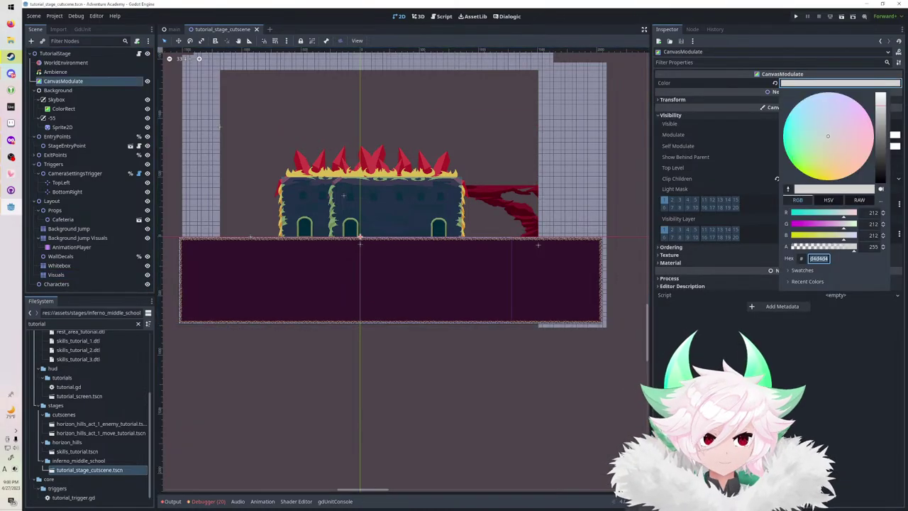
drag(880, 112, 881, 153)
mouse_move(812, 215)
mouse_down()
mouse_move(840, 215)
mouse_move(806, 227)
mouse_up()
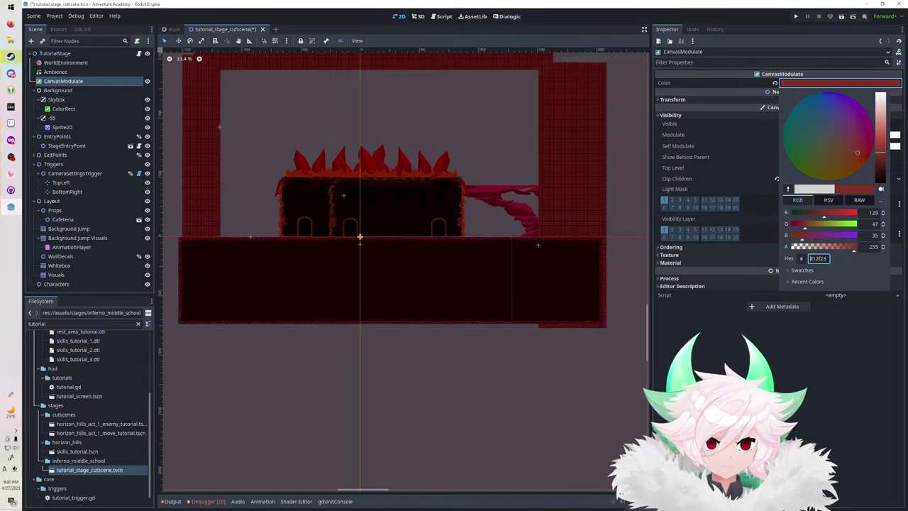
drag(881, 150, 881, 142)
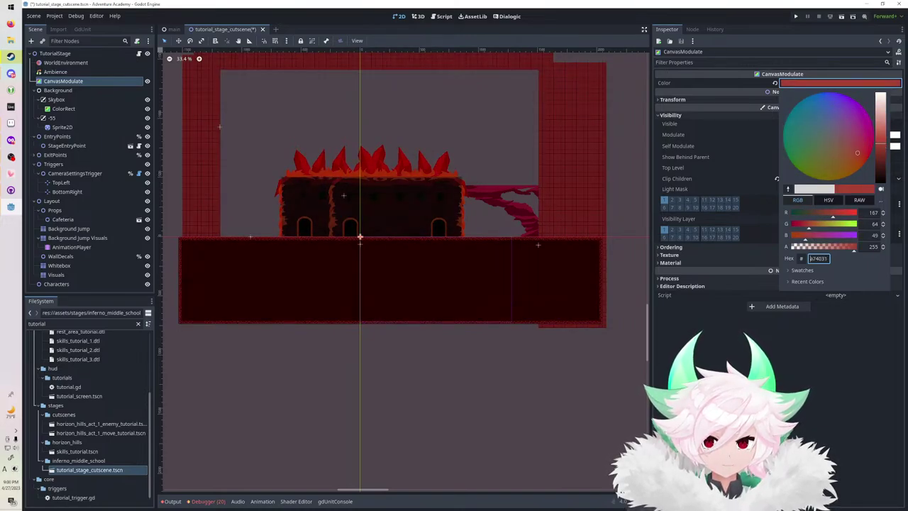
click(361, 269)
key(ctrl+s)
scroll(361, 270, up, 4)
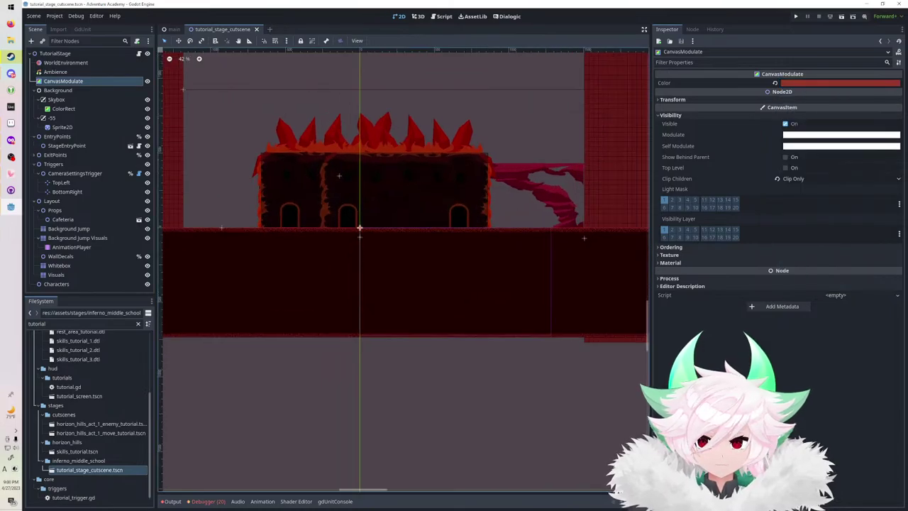
Collapse the Background, EntryPoints and Triggers branches under TutorialStage in the scene tree.
click(55, 54)
click(34, 90)
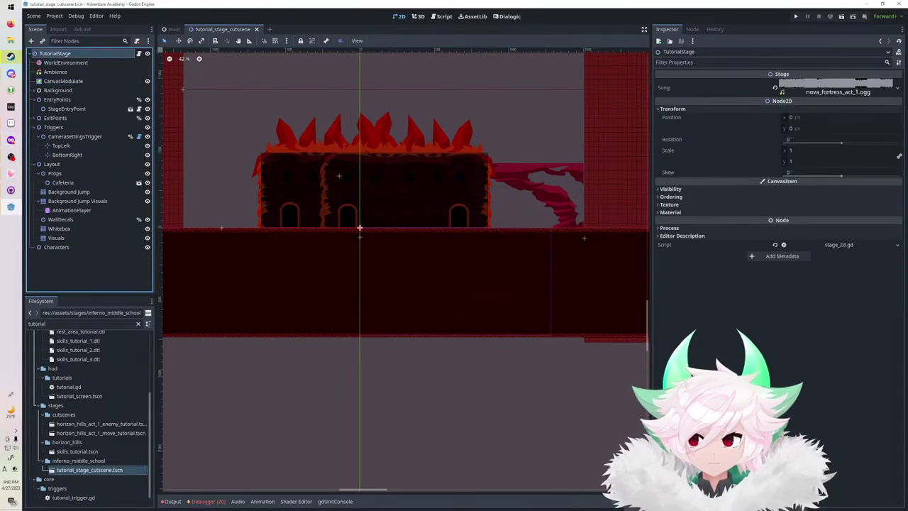
click(34, 99)
click(34, 118)
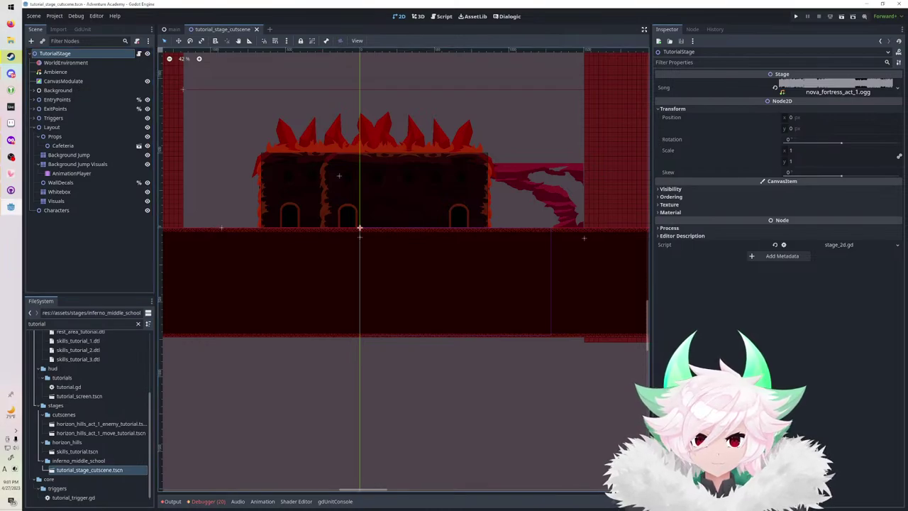
Run the project, move the character across the cafeteria to check the dark red lighting, and stop the run.
key(F5)
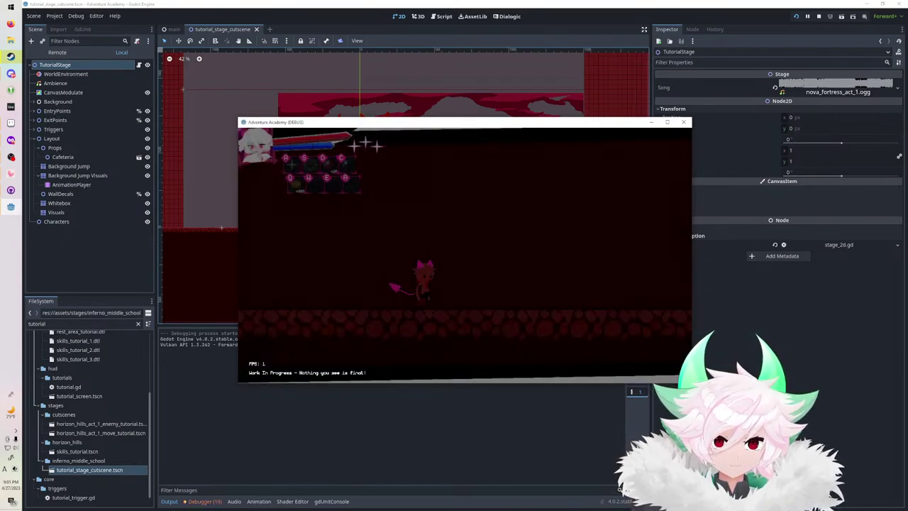
key(Right)
key(z)
key(x)
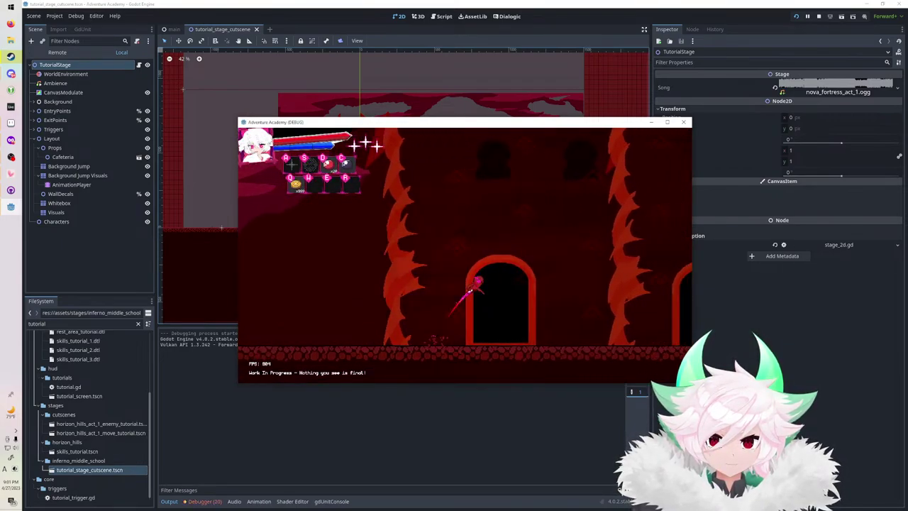
key(Right)
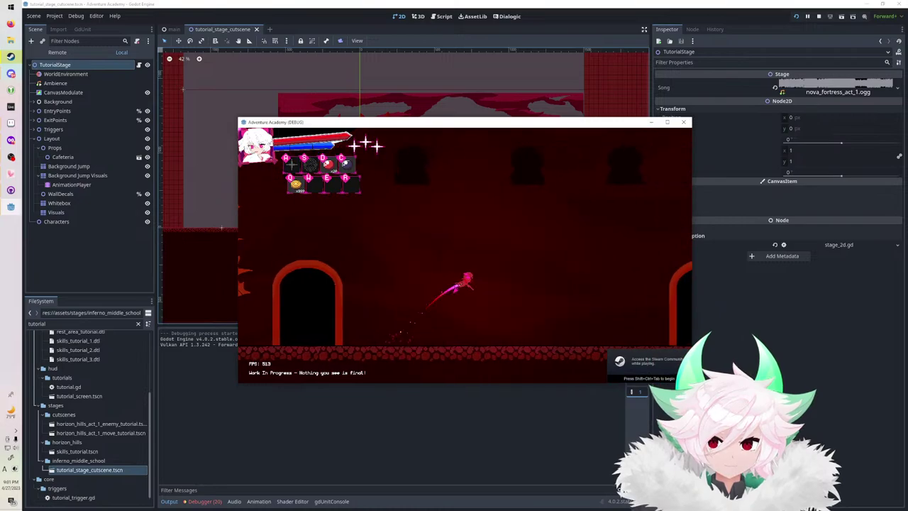
key(z)
key(z)
key(Right)
key(z)
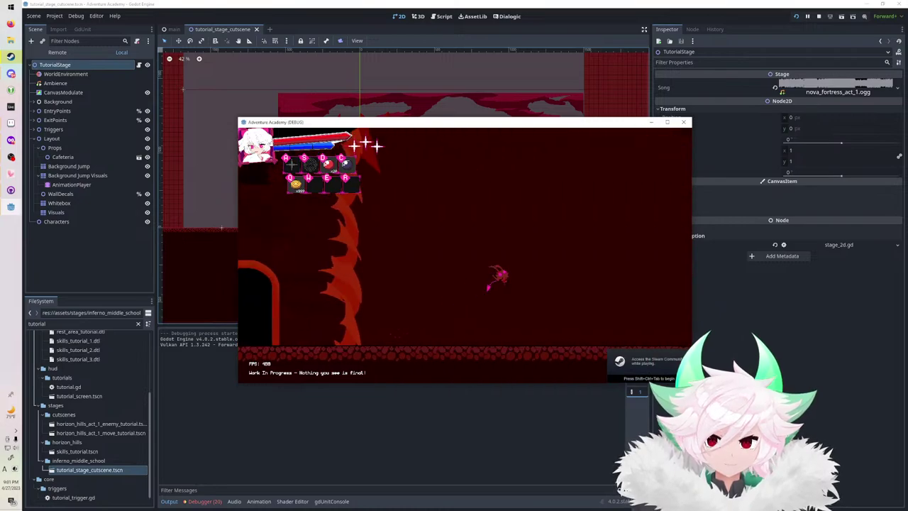
key(Left)
key(z)
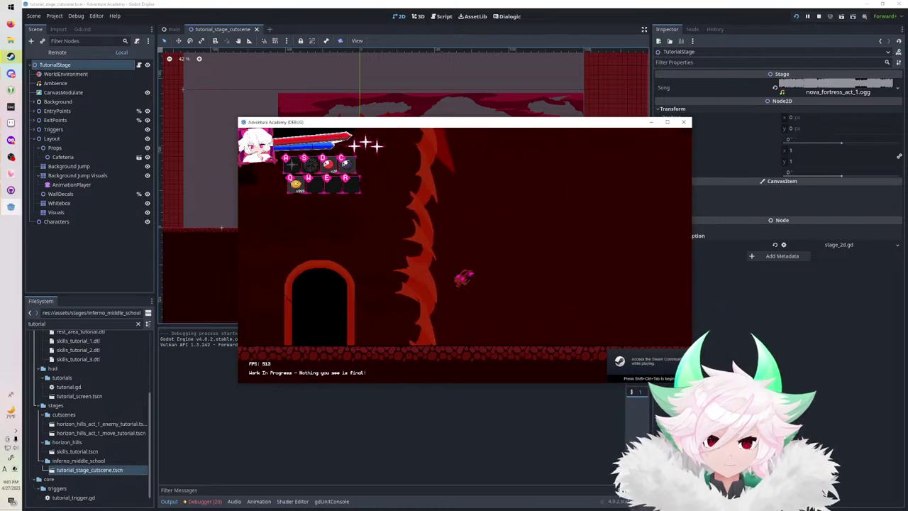
key(F8)
Change the CanvasModulate colour to a lighter, less saturated orange-brown.
click(63, 81)
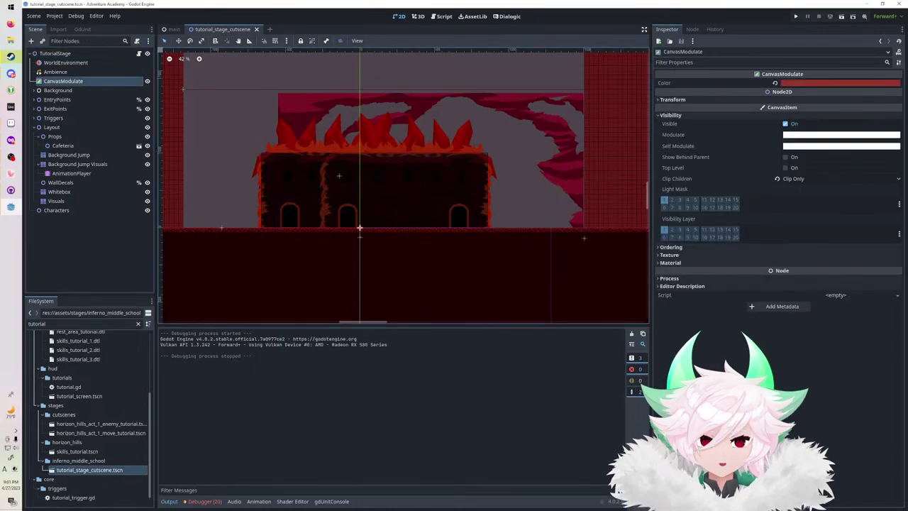
click(840, 83)
drag(829, 213, 813, 213)
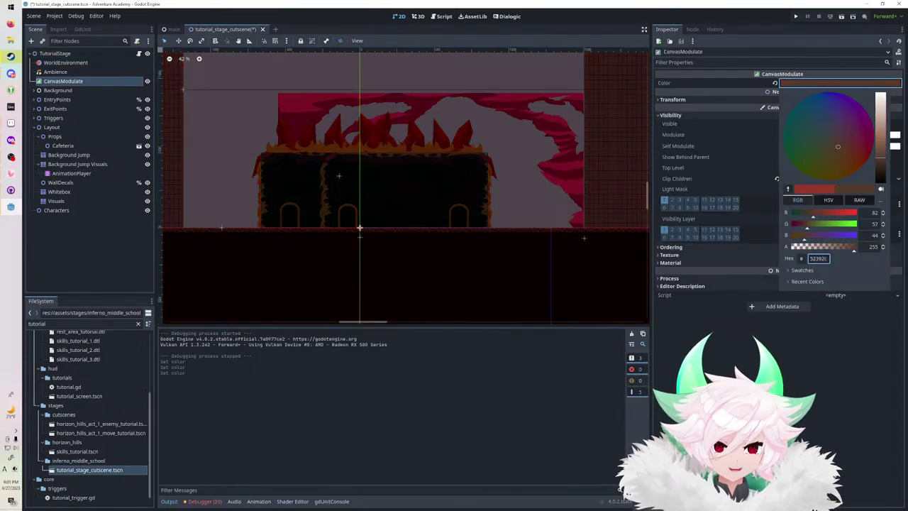
click(881, 137)
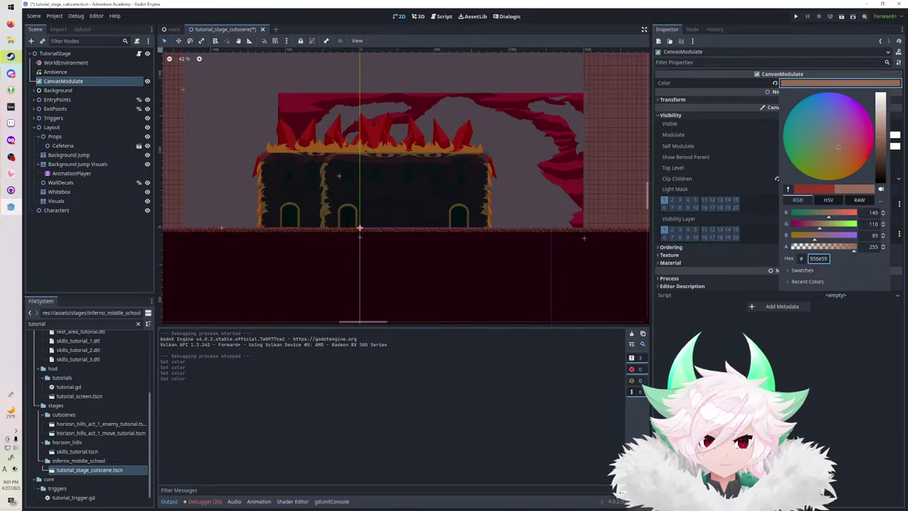
drag(881, 131, 881, 119)
key(Escape)
Run the project, move back and forth along the cafeteria while jumping and using skills to check the new lighting, and stop the run.
key(F5)
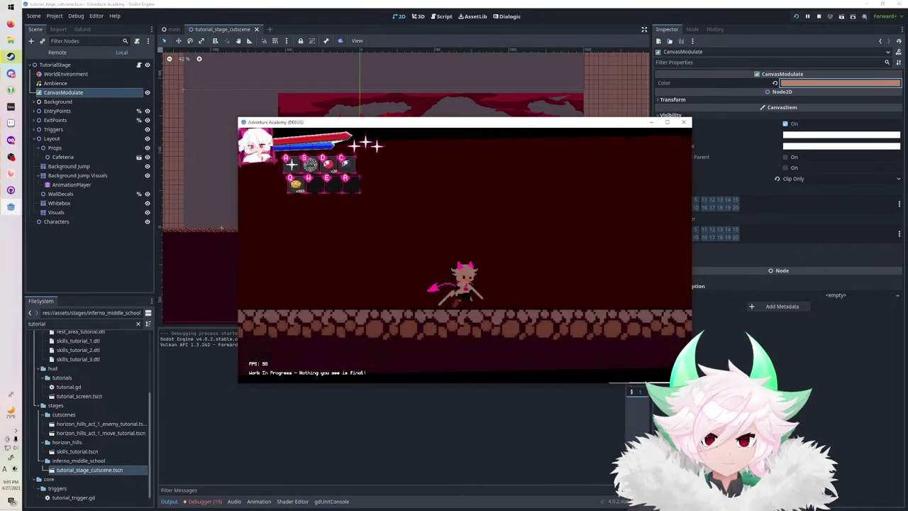
key(Right)
key(space)
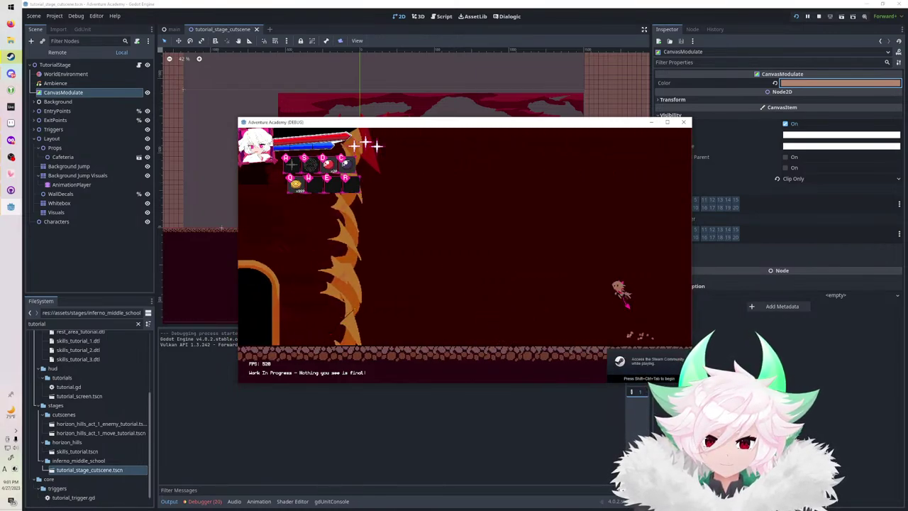
key(Left)
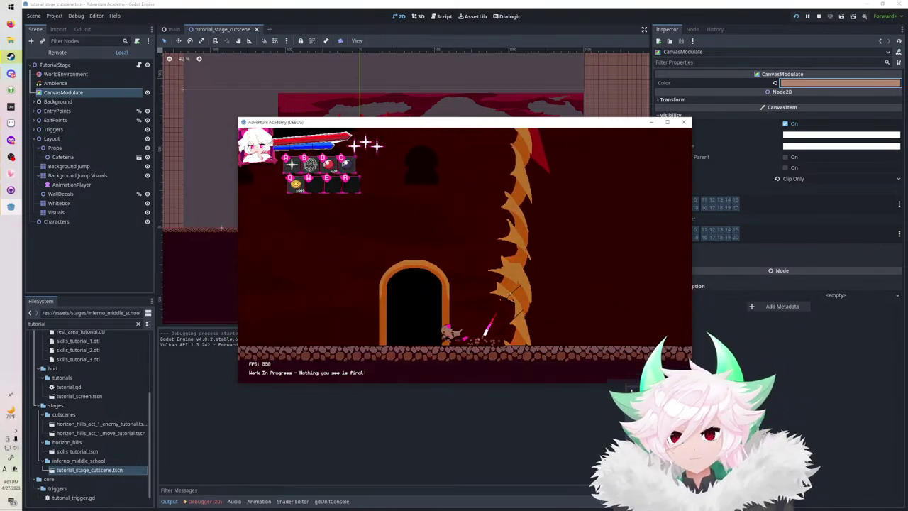
key(space)
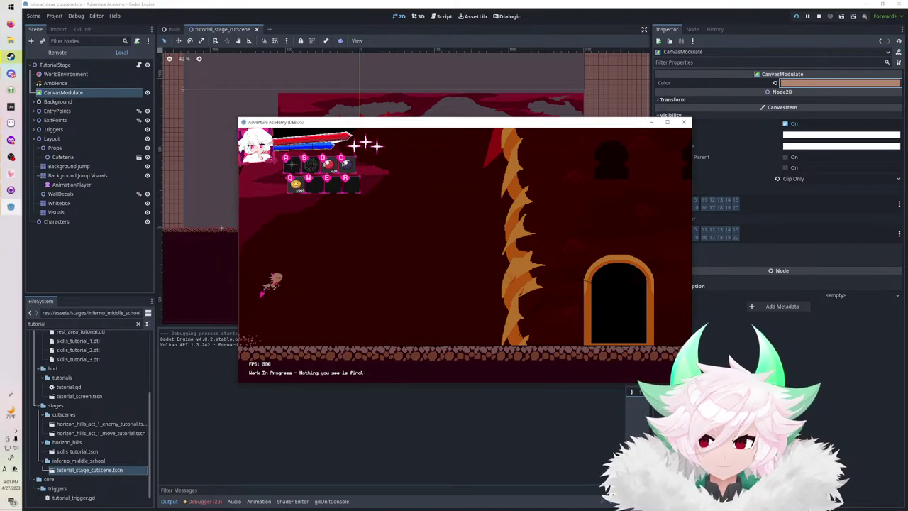
key(Right)
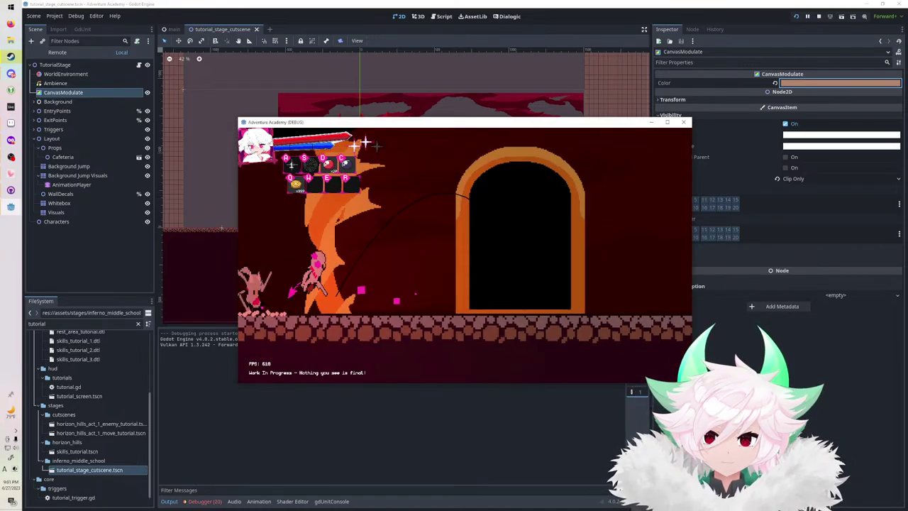
key(Right)
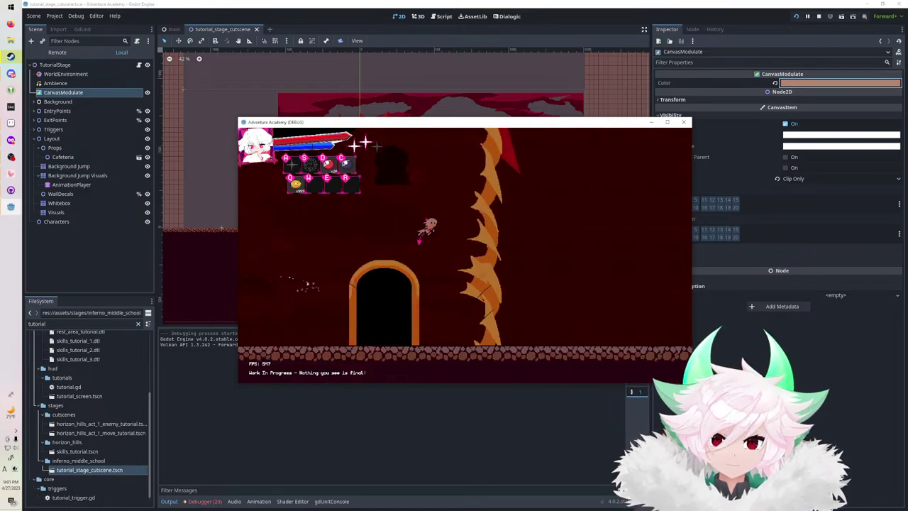
key(s)
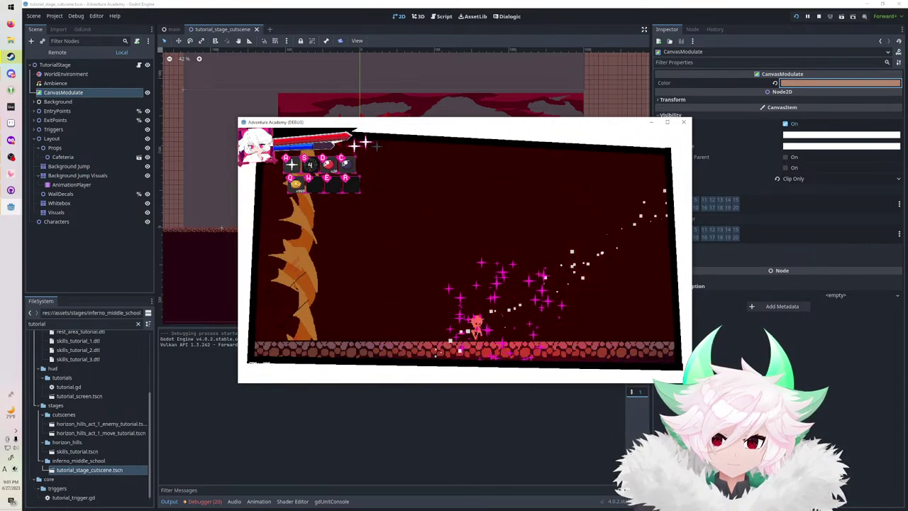
key(Left)
key(a)
key(Left)
key(z)
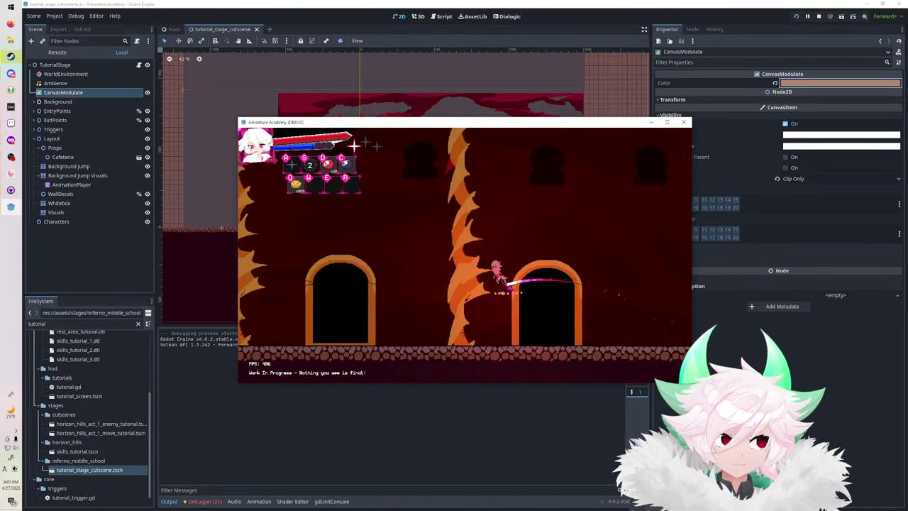
key(Right)
key(z)
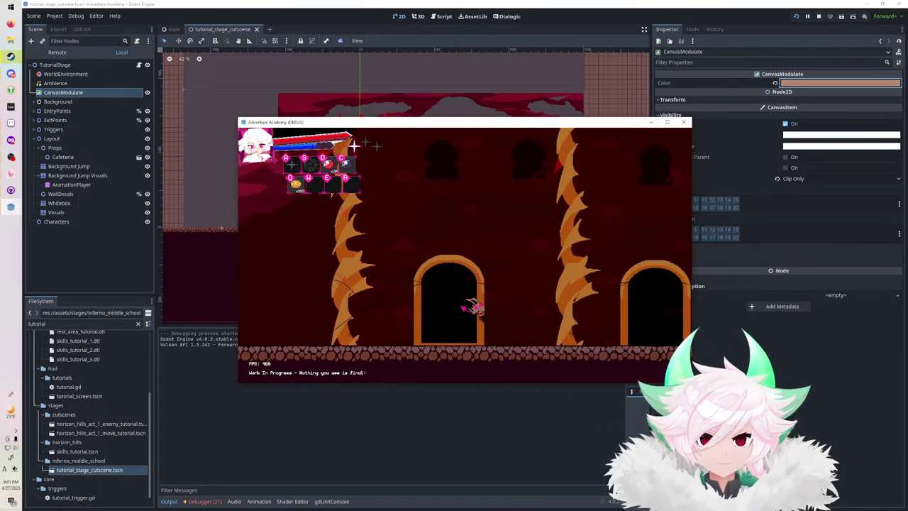
key(Right)
key(z)
key(Right)
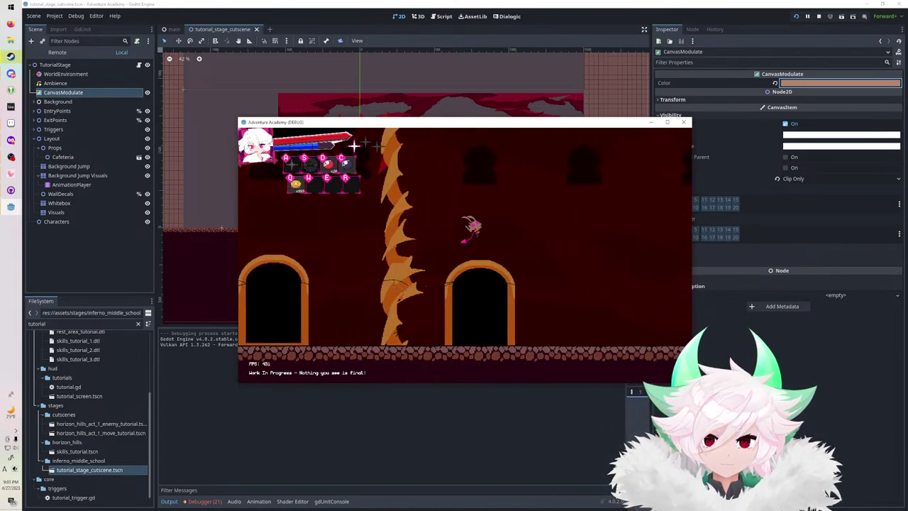
key(z)
key(Right)
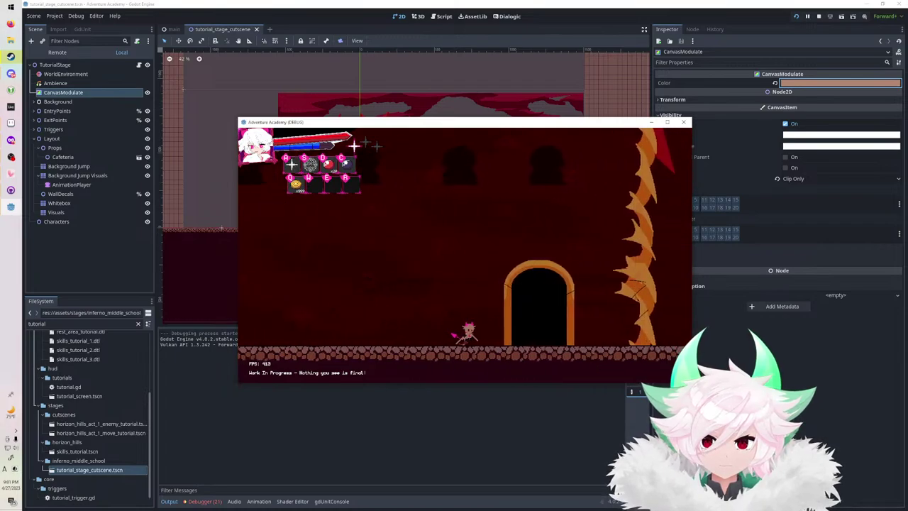
key(Left)
key(z)
key(Left)
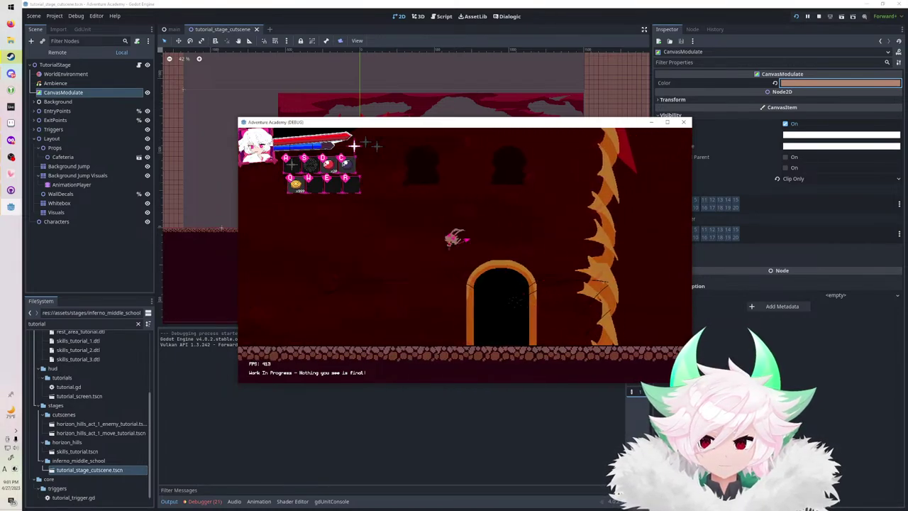
key(z)
key(Left)
key(z)
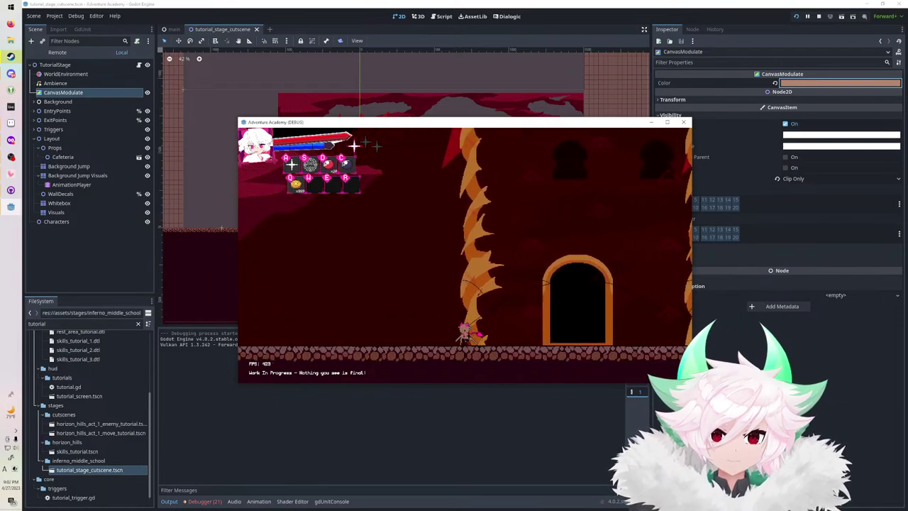
key(Right)
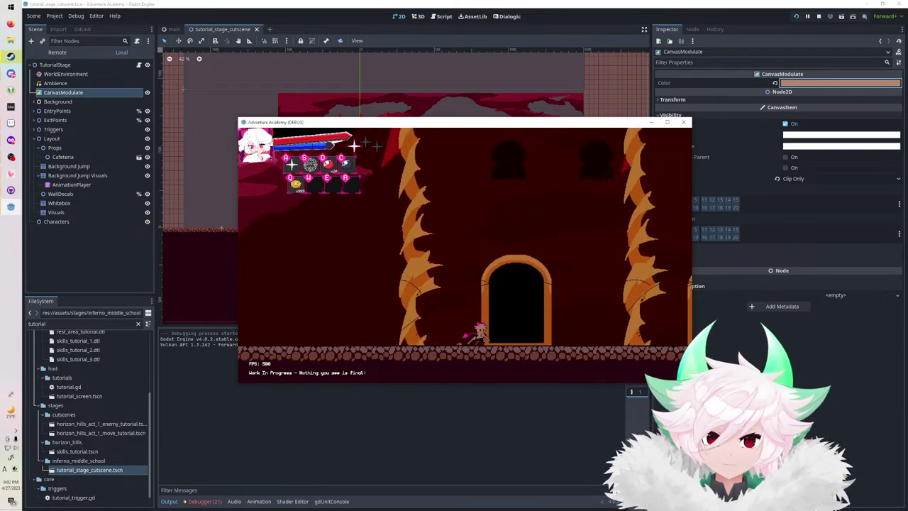
key(F8)
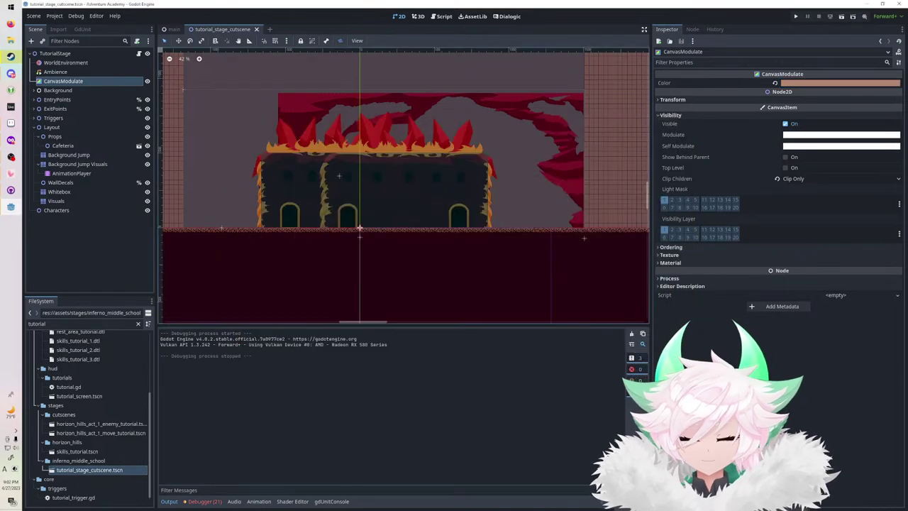
Open the Cafeteria scene, give its TileMap a new CanvasItemMaterial, and change the material's light mode.
click(139, 145)
click(53, 100)
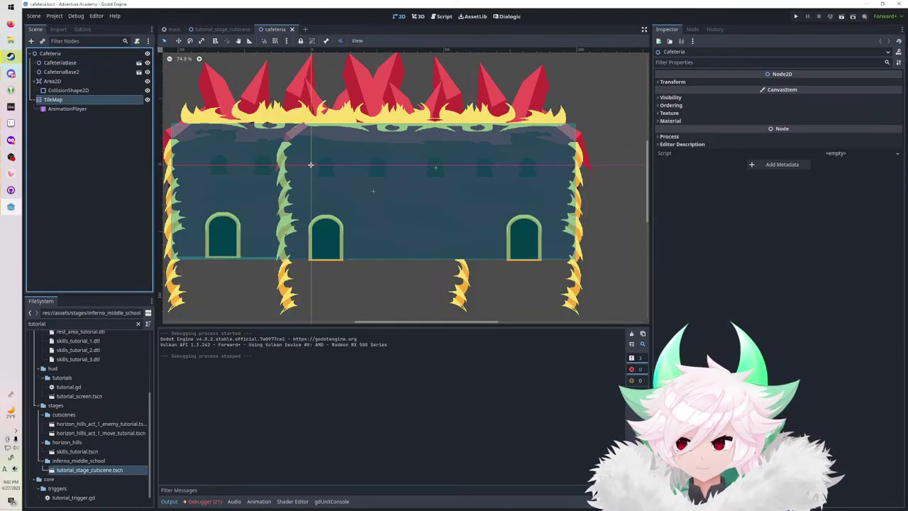
click(672, 398)
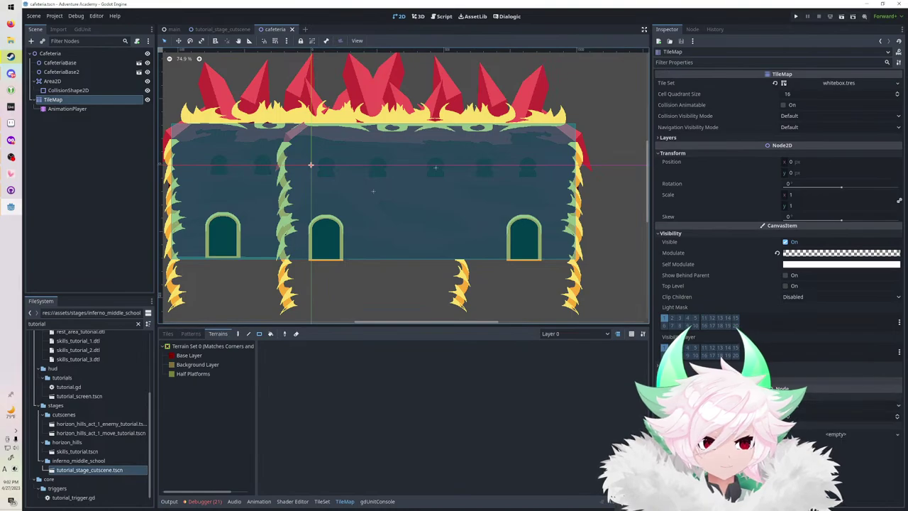
click(672, 381)
click(837, 390)
click(857, 401)
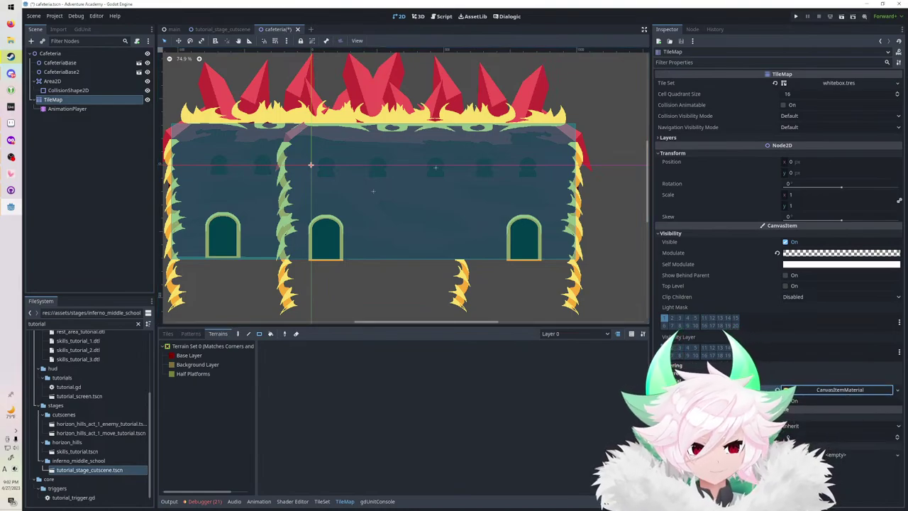
click(838, 389)
click(851, 466)
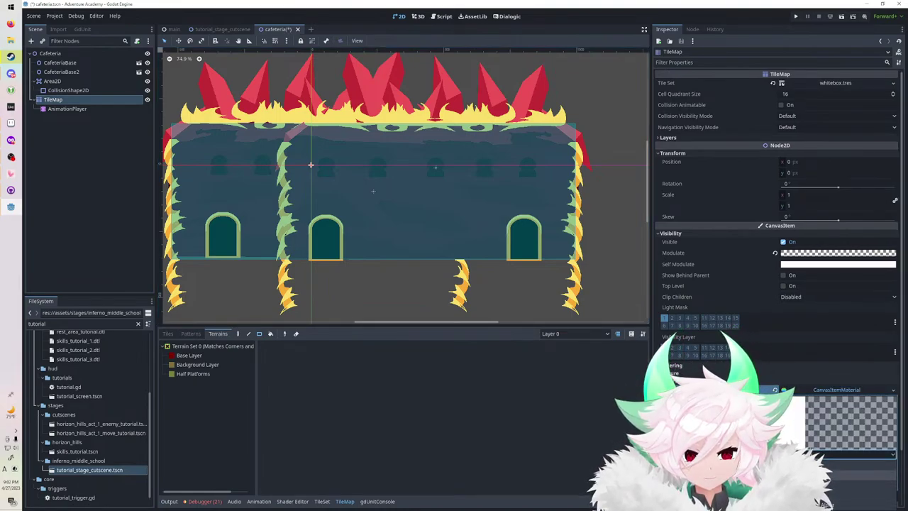
click(852, 487)
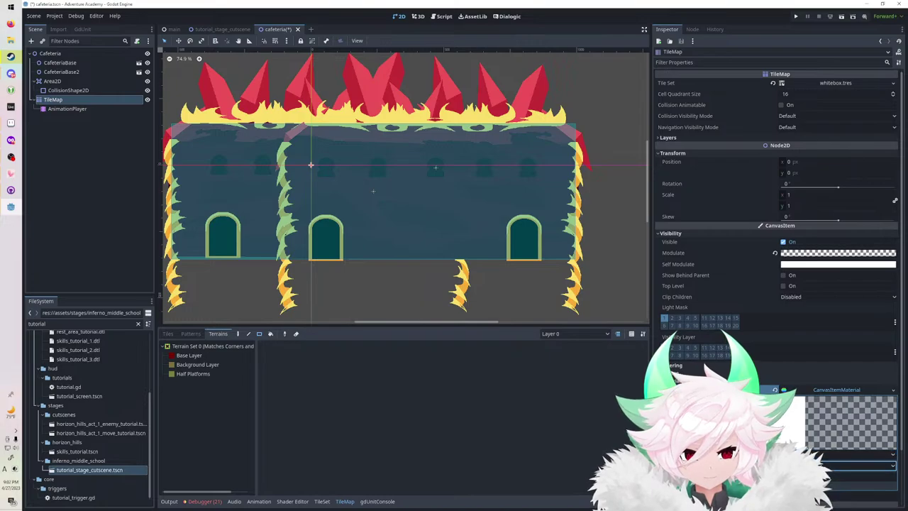
Run the project, move back and forth across the cafeteria while jumping and attacking to check the TileMap's new material, and stop the run.
key(F5)
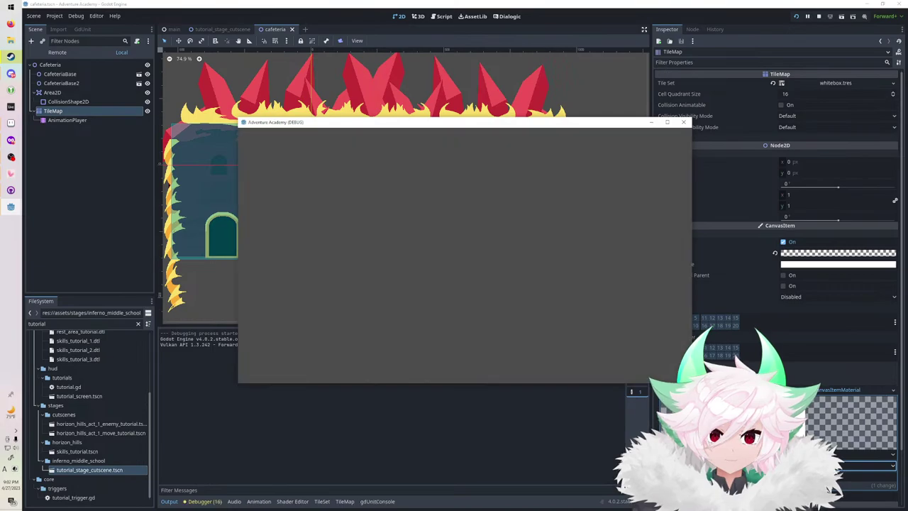
key(Right)
key(space)
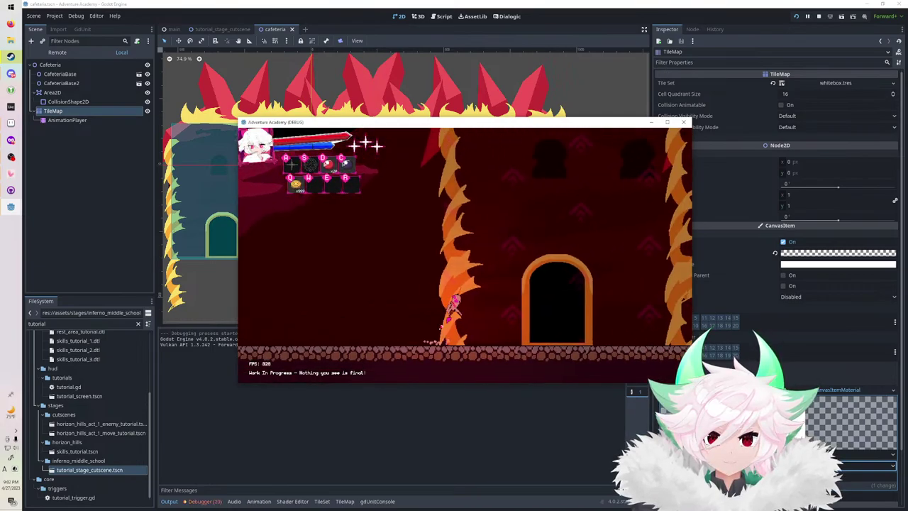
key(Right)
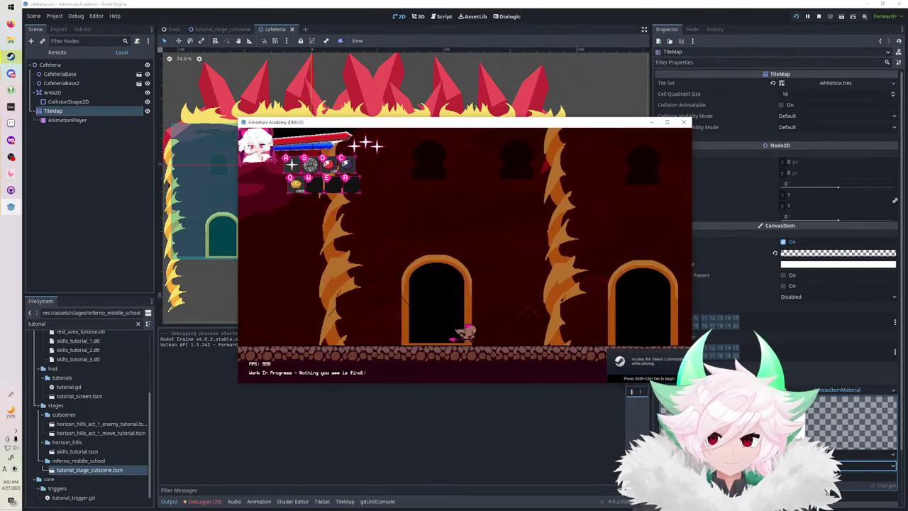
key(Right)
key(space)
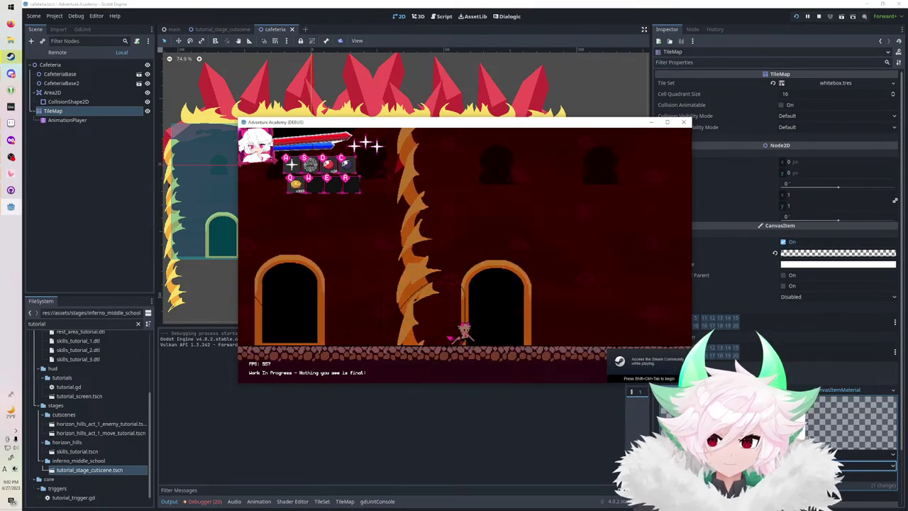
key(Right)
key(space)
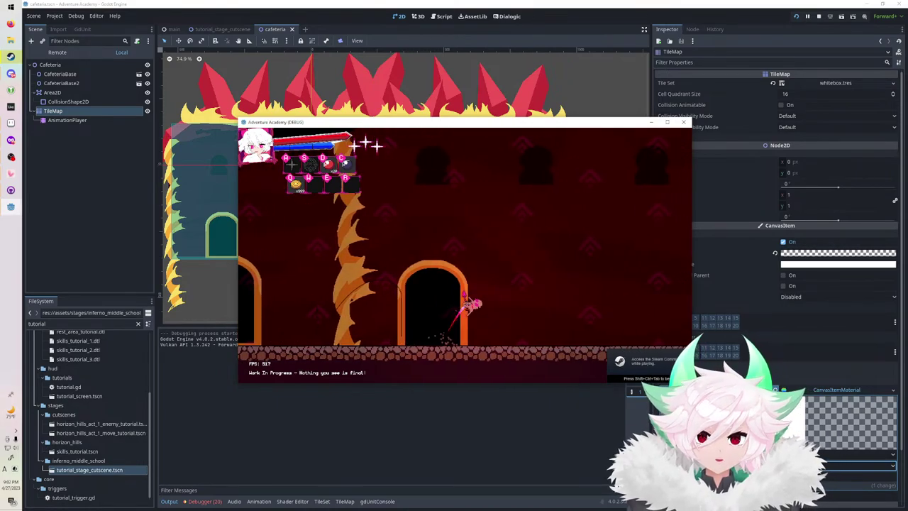
key(x)
key(Left)
key(space)
key(space)
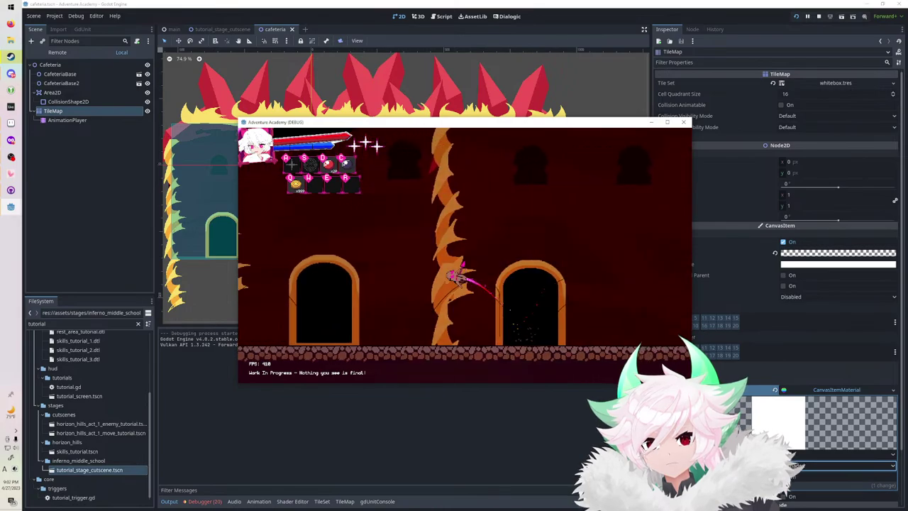
key(space)
key(space)
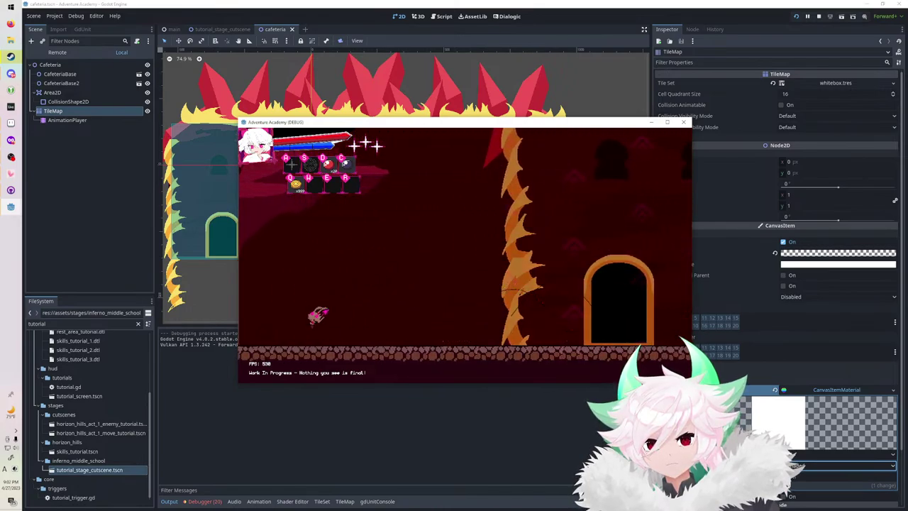
key(space)
key(Right)
key(space)
key(space)
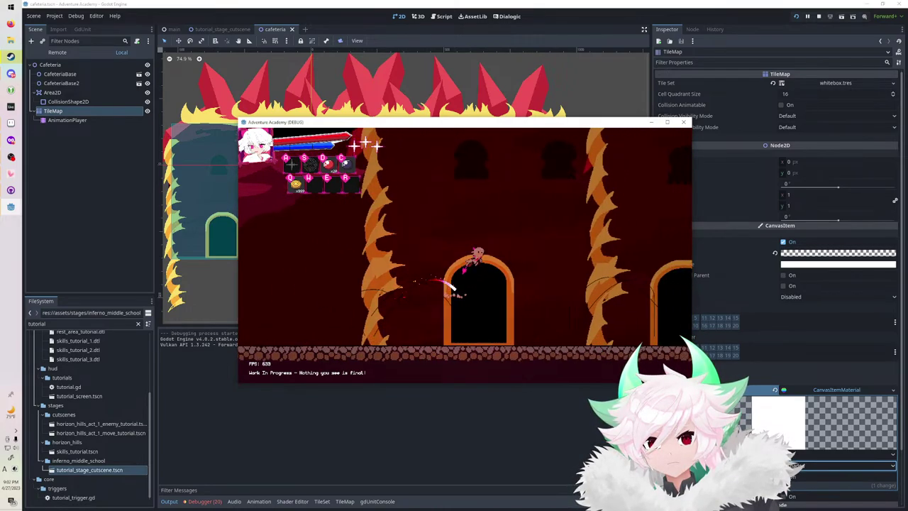
key(space)
key(space)
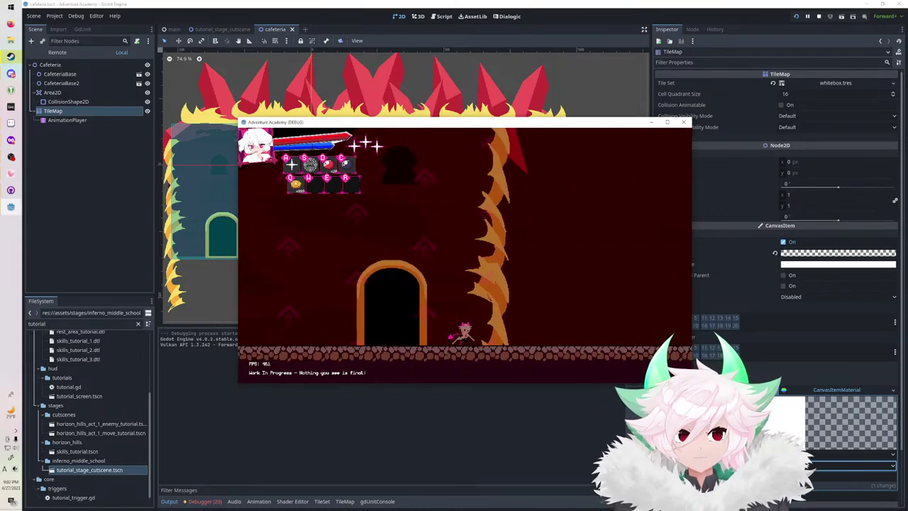
key(F8)
Create a new scene with a Node2D root and rename the root node as Patio.
click(220, 29)
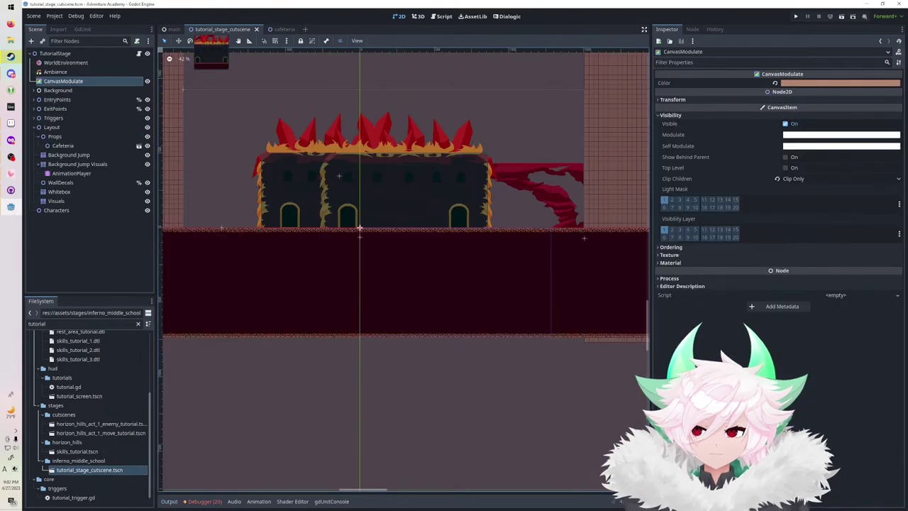
click(284, 29)
click(33, 16)
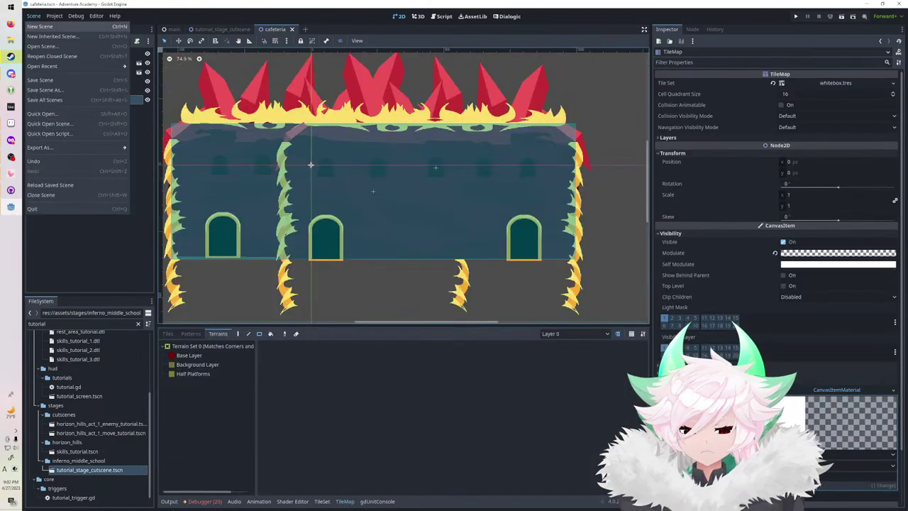
click(43, 26)
click(92, 64)
key(F2)
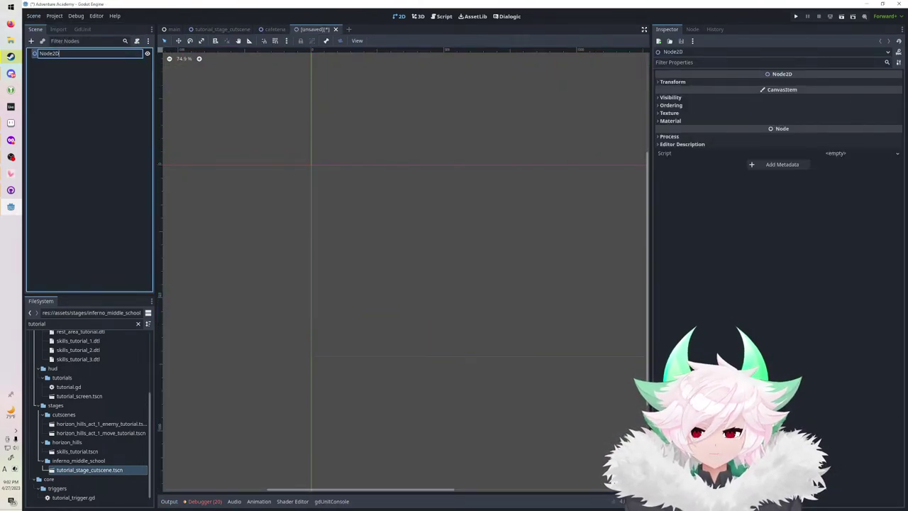
text(Patio)
key(Return)
Add a Sprite2D textured with patio.png to the Patio node and save the scene as patio.tscn in the props folder.
click(32, 41)
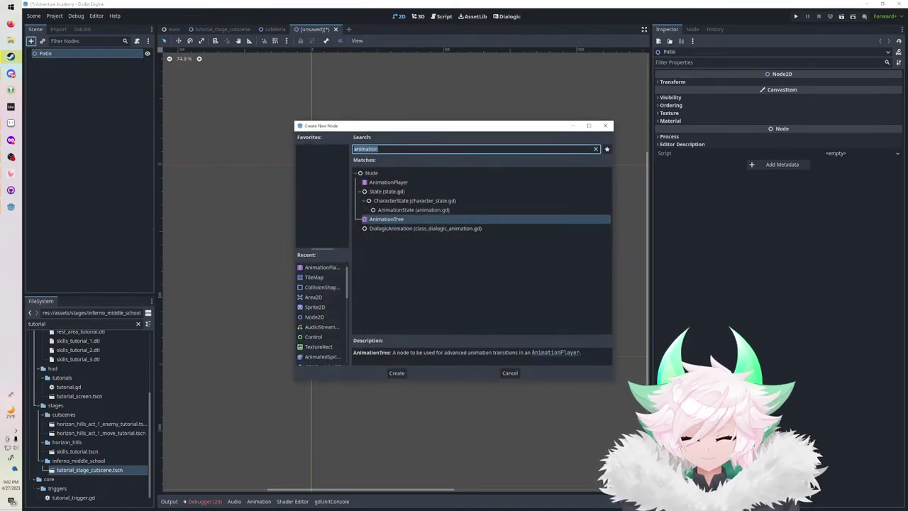
text(sprite)
key(Return)
click(85, 324)
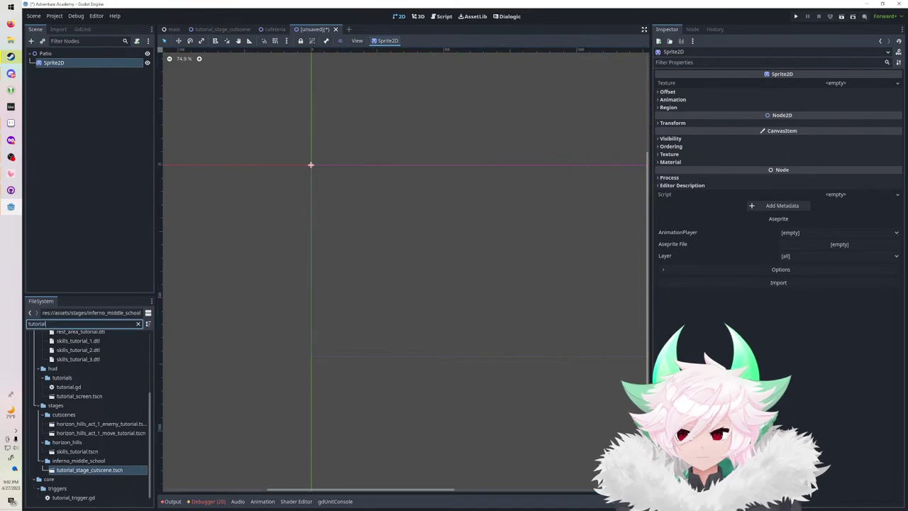
key(ctrl+a)
text(patio)
drag(72, 392, 819, 84)
key(ctrl+s)
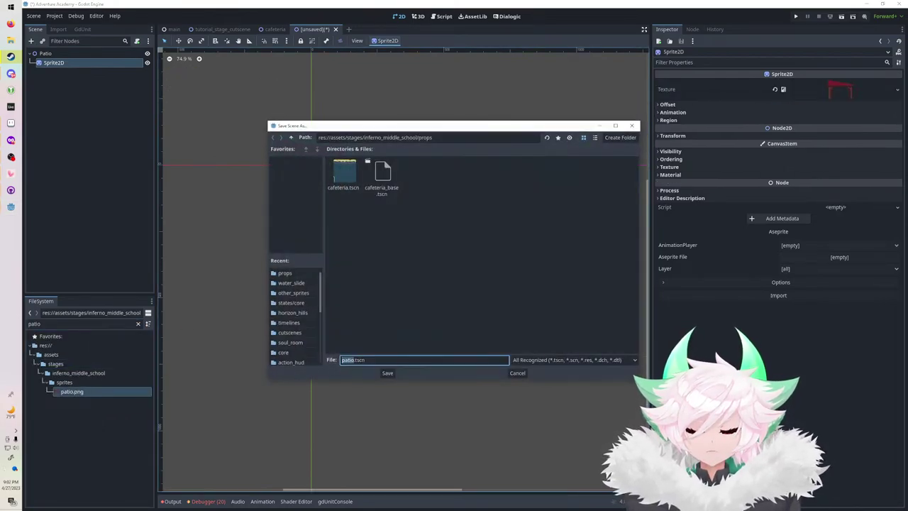
key(Return)
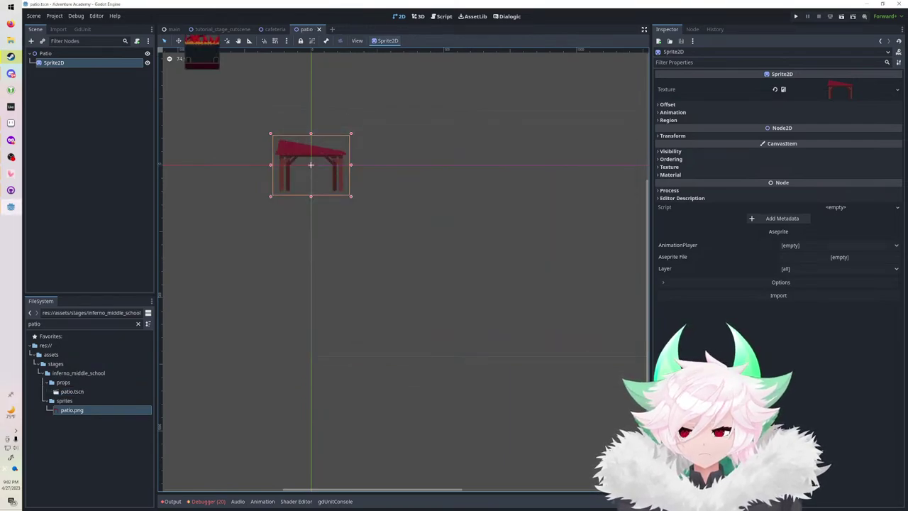
Instance patio.tscn under the Props node of the tutorial_stage_cutscene scene, undoing any accidental move of the cafeteria.
click(222, 30)
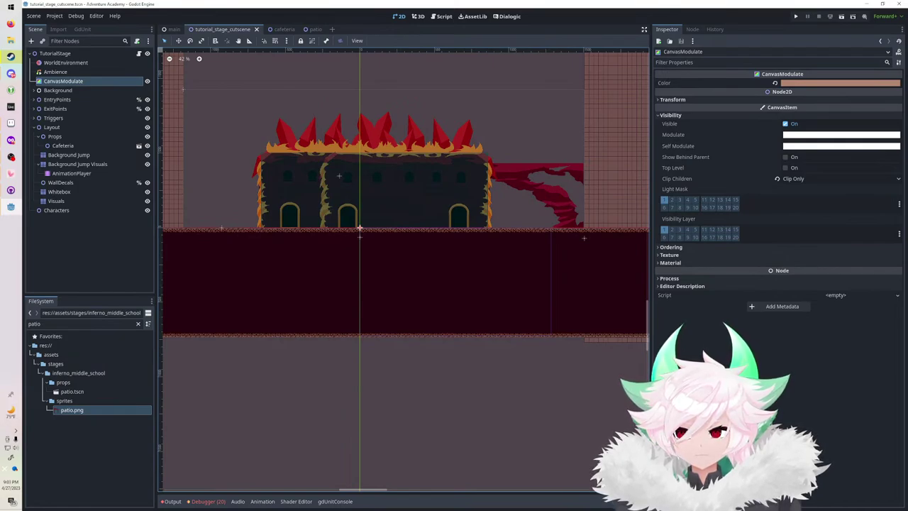
drag(72, 392, 78, 137)
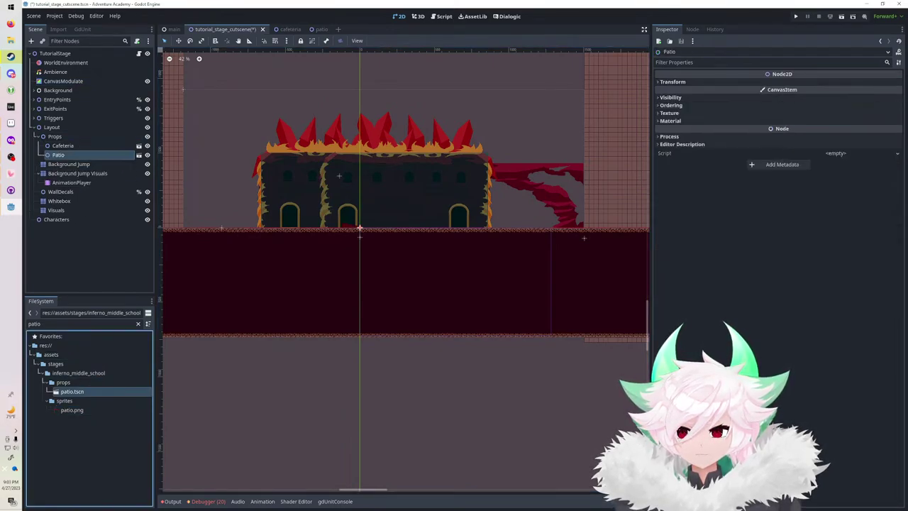
scroll(338, 177, up, 3)
scroll(341, 186, up, 2)
drag(340, 180, 265, 121)
key(ctrl+z)
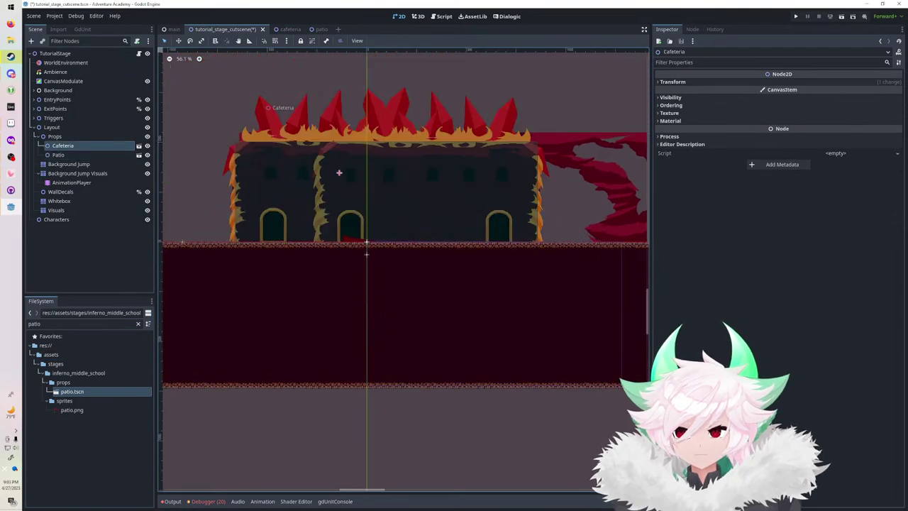
Move the Patio prop onto the ground in front of the cafeteria, between its two rightmost doors.
click(58, 155)
key(w)
drag(370, 256, 438, 258)
scroll(422, 220, up, 16)
scroll(526, 260, up, 6)
Duplicate the patio to the left of the original and mirror the copy with an unlinked X scale of -1, so the roofs meet in a peak.
key(ctrl+d)
drag(411, 214, 347, 215)
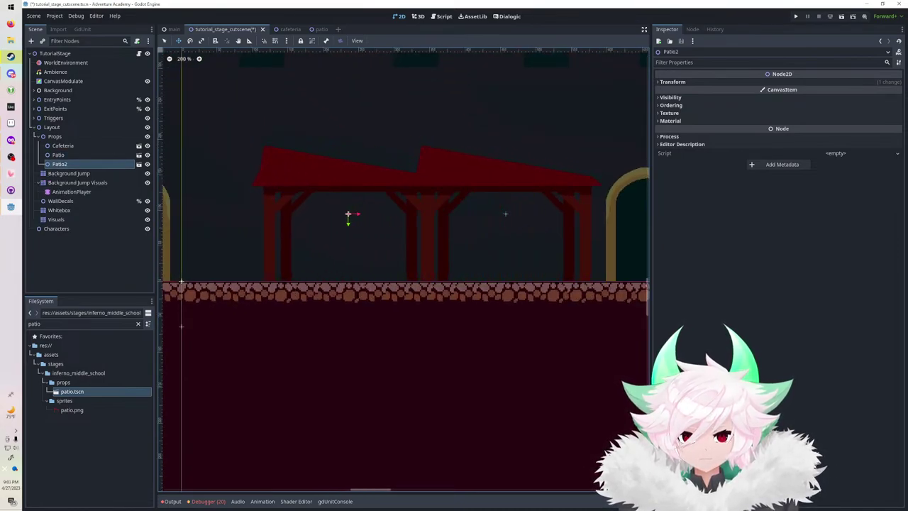
click(836, 123)
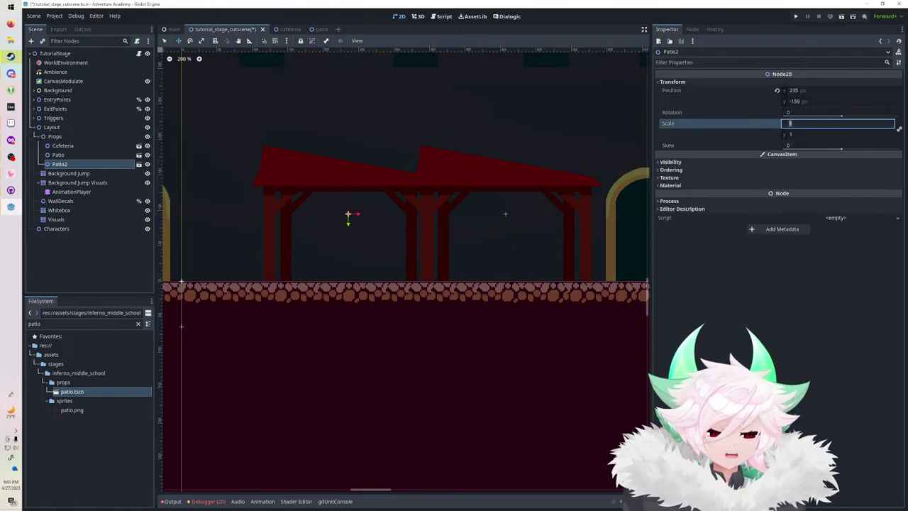
click(899, 130)
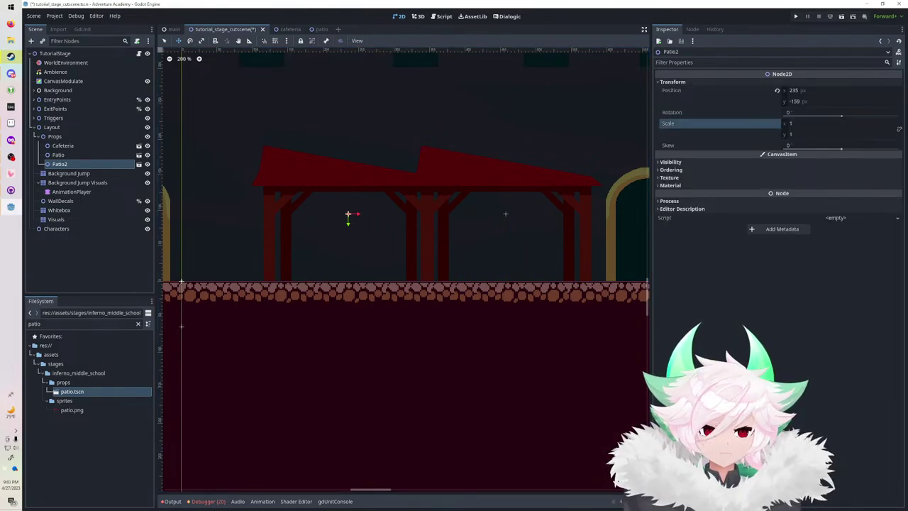
click(837, 123)
text(-1)
key(Return)
drag(357, 215, 348, 214)
scroll(463, 142, down, 15)
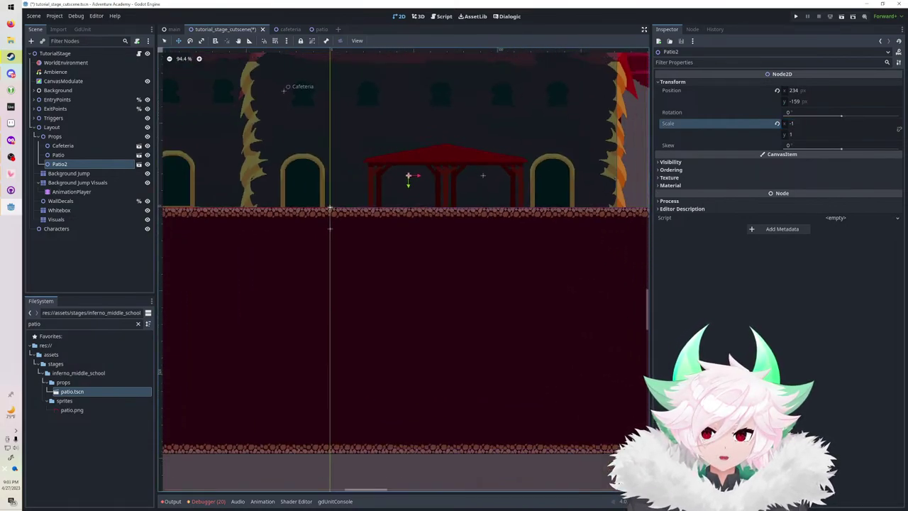
Duplicate both patio halves and place the copied pair right of the cafeteria's last door, overlapping its right edge.
middle_drag(462, 142, 361, 187)
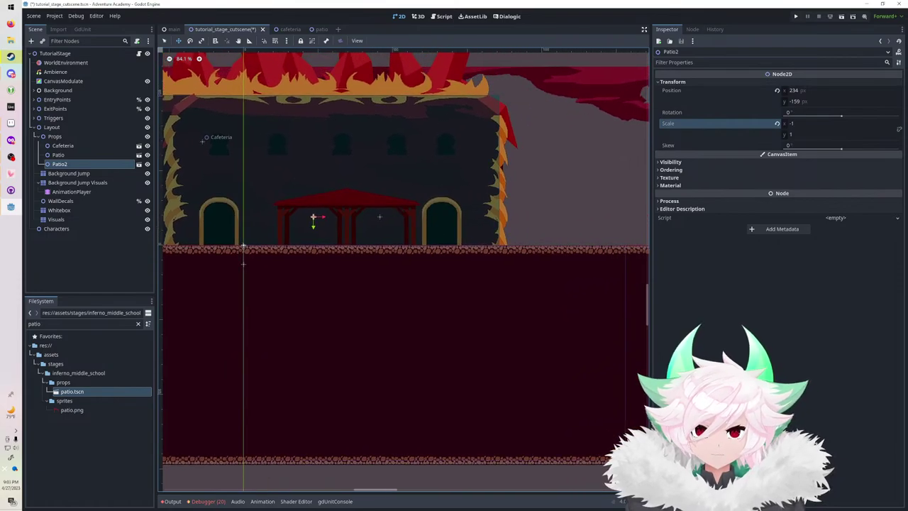
shift+click(59, 155)
key(ctrl+d)
shift+drag(313, 217, 505, 216)
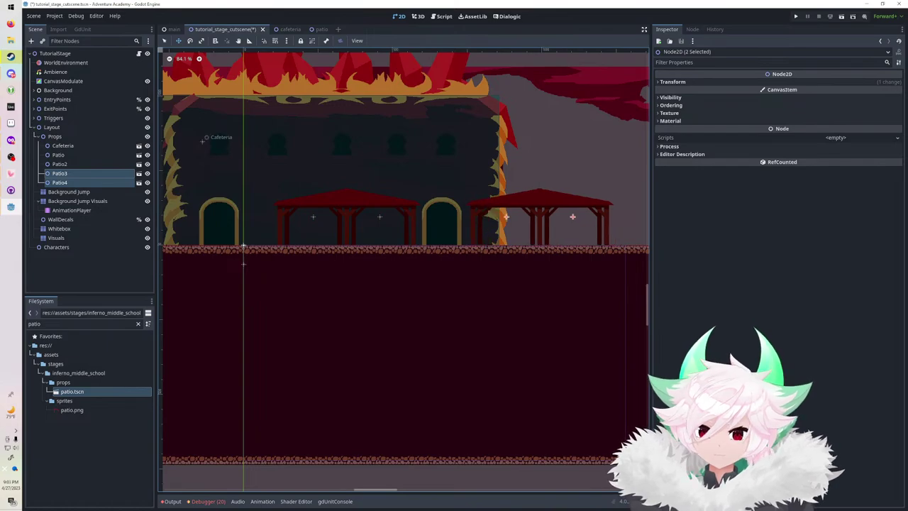
Duplicate the rightmost patio pair and place the copy directly beside it, extending the row to the stage's right boundary.
key(ctrl+d)
middle_drag(505, 216, 353, 228)
shift+drag(353, 228, 486, 228)
scroll(464, 169, down, 10)
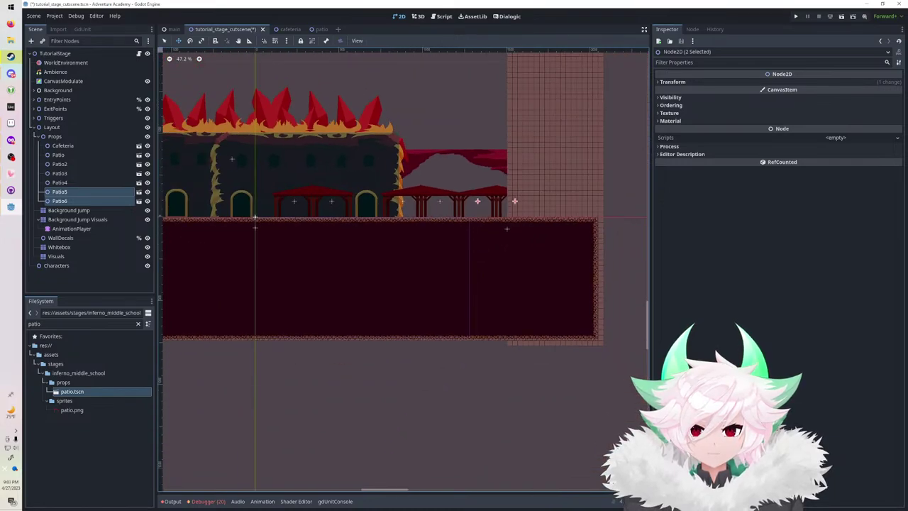
middle_drag(464, 169, 497, 195)
scroll(501, 189, up, 5)
scroll(482, 193, down, 5)
scroll(497, 194, up, 14)
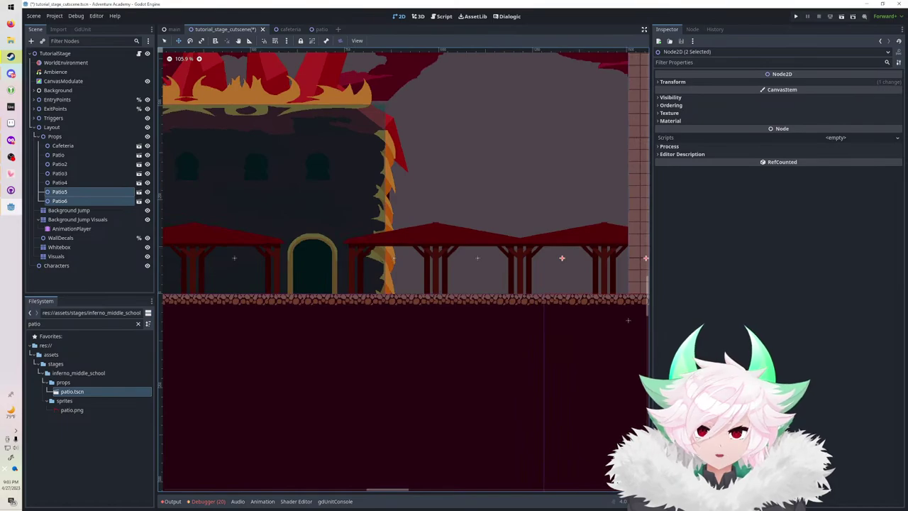
mouse_move(561, 239)
mouse_down()
mouse_move(532, 207)
mouse_move(590, 243)
mouse_move(562, 238)
mouse_up()
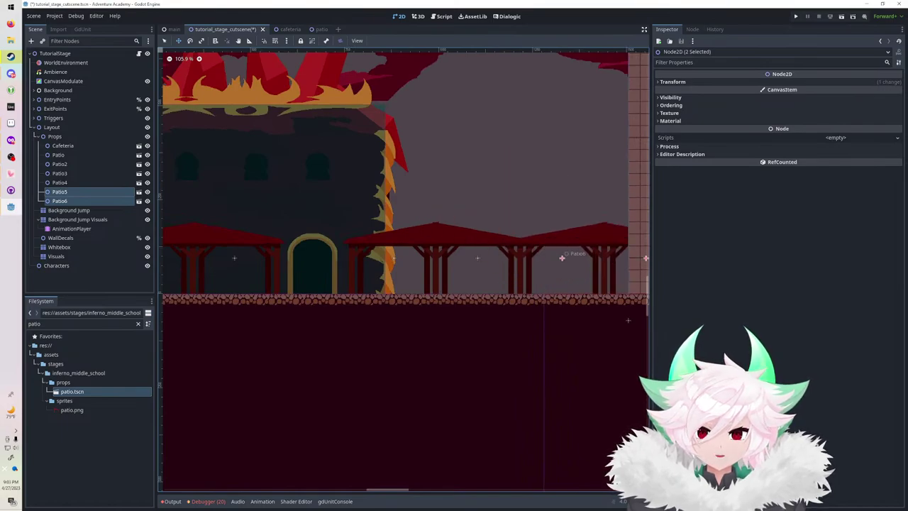
Examine the tiles and terrains available in the Background Jump, Background Jump Visuals and Visuals tile maps.
click(69, 211)
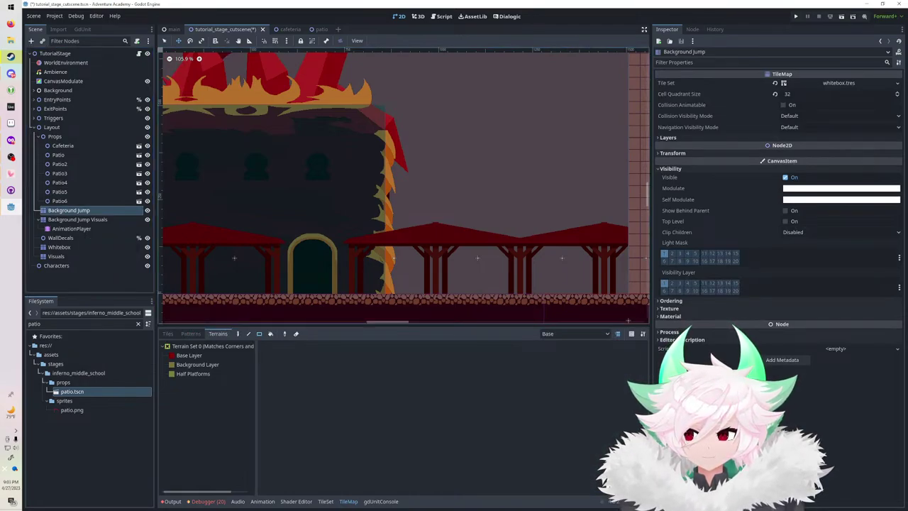
click(77, 220)
click(194, 374)
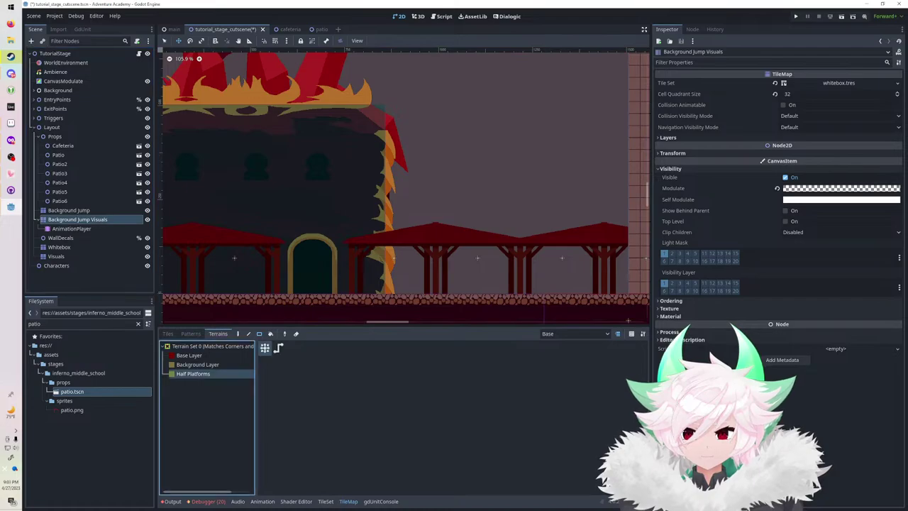
click(198, 365)
click(189, 355)
click(168, 334)
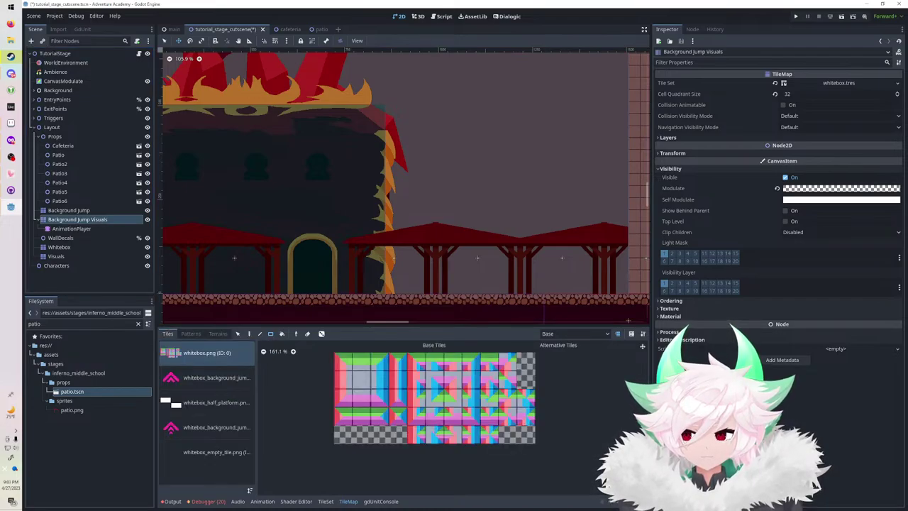
click(59, 247)
click(57, 257)
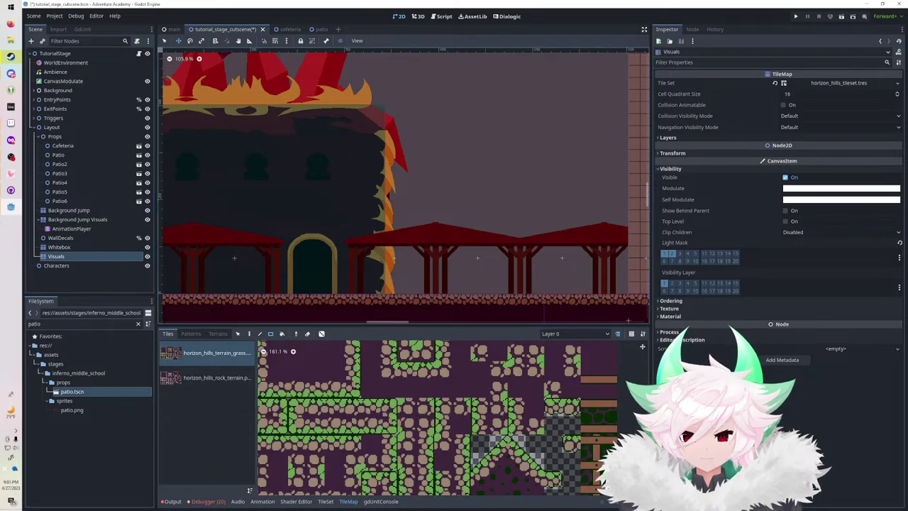
click(218, 335)
click(187, 356)
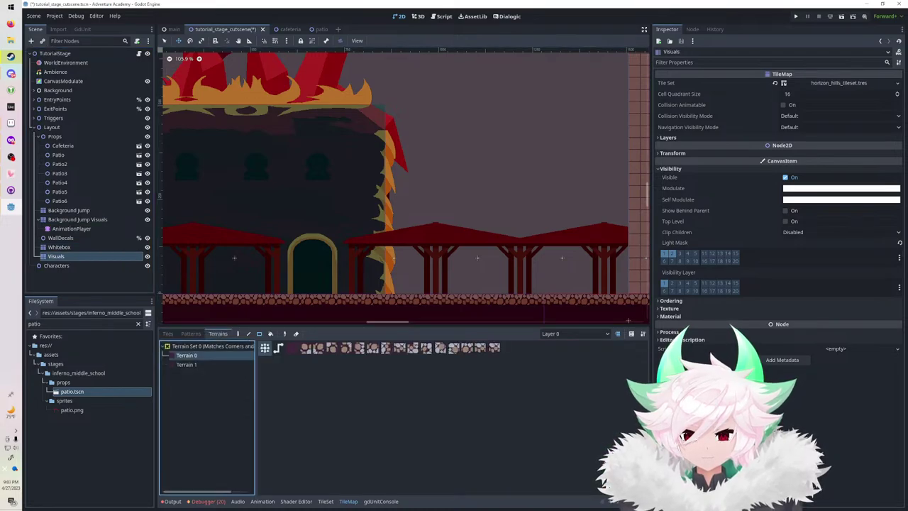
scroll(205, 278, down, 3)
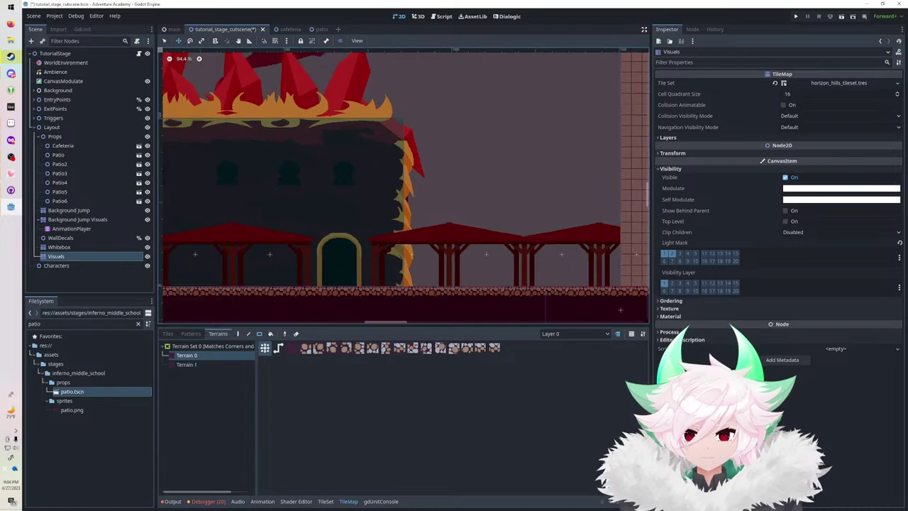
click(576, 334)
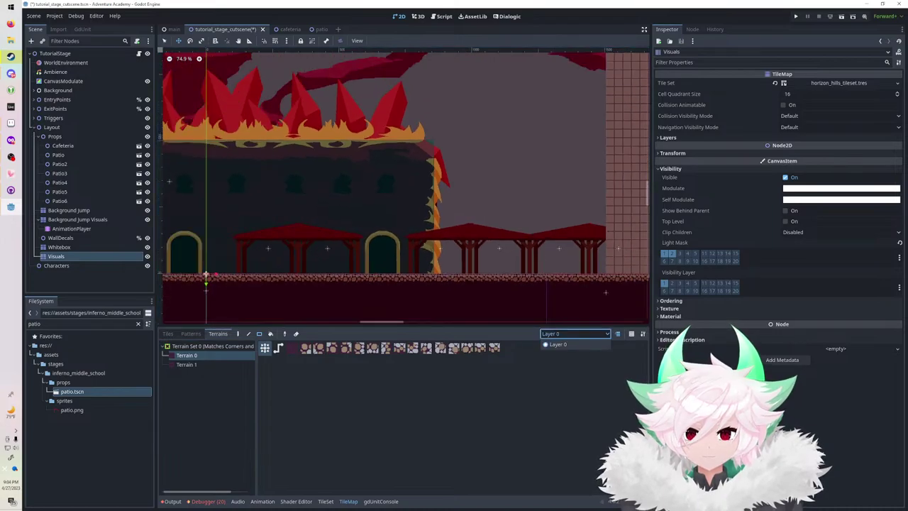
click(575, 334)
drag(397, 241, 379, 265)
key(ctrl+z)
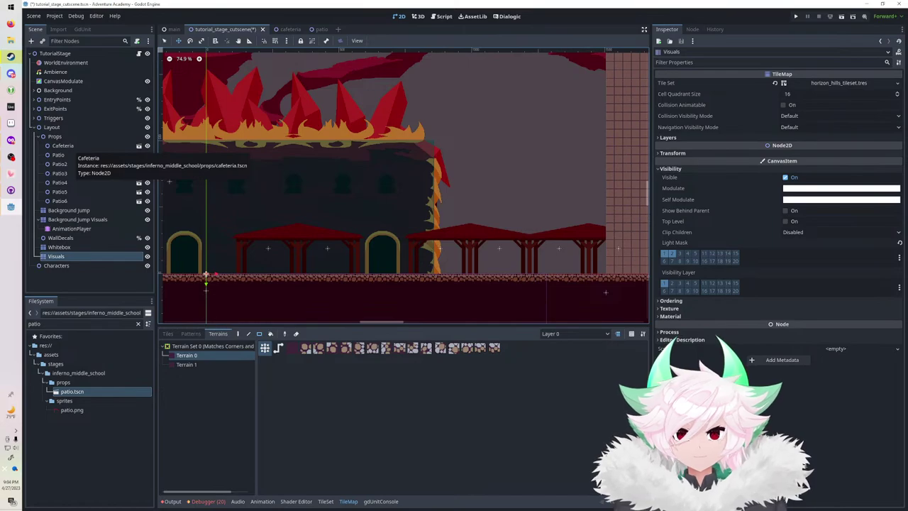
Run the project, move the character past the cafeteria's left edge to check the background in game, and close the game.
middle_drag(327, 226, 487, 197)
scroll(487, 198, up, 1)
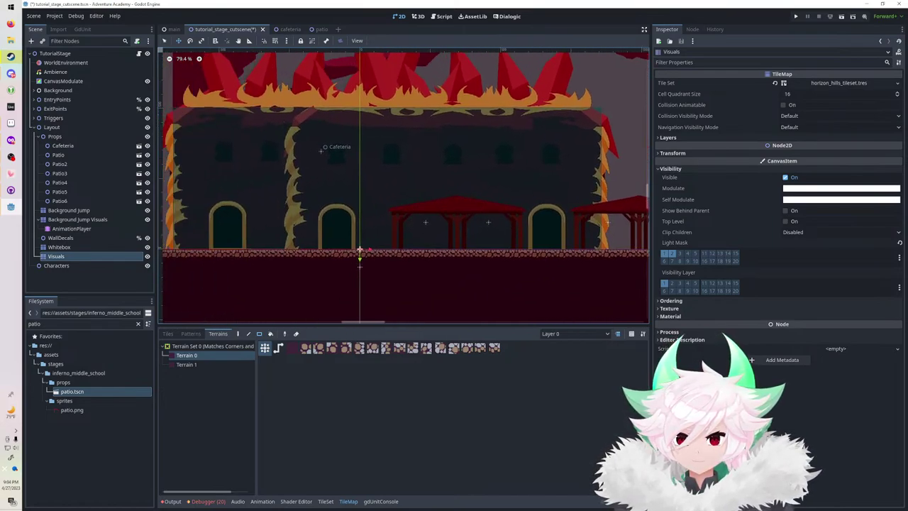
middle_drag(360, 250, 448, 241)
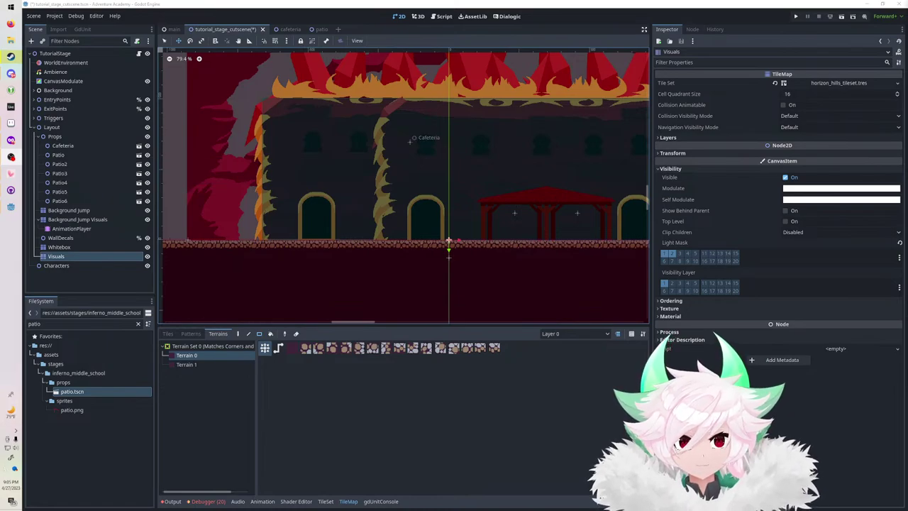
key(F5)
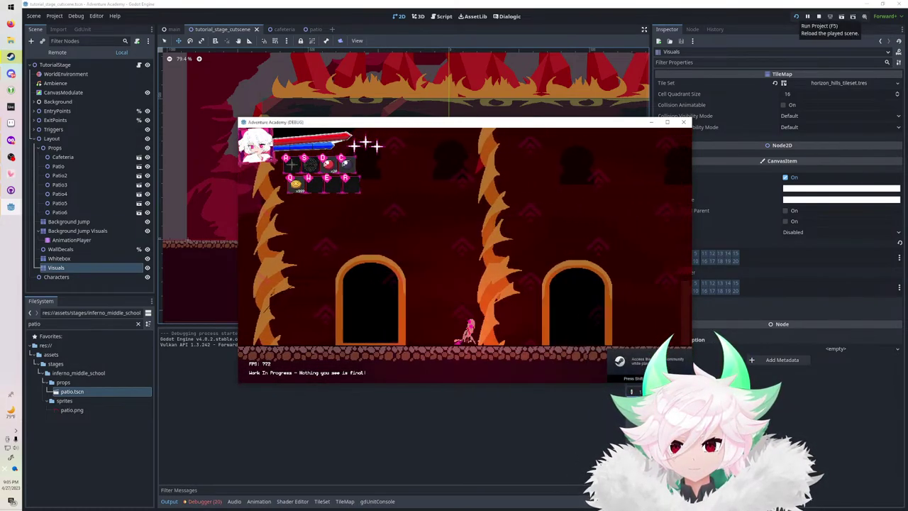
key(Left)
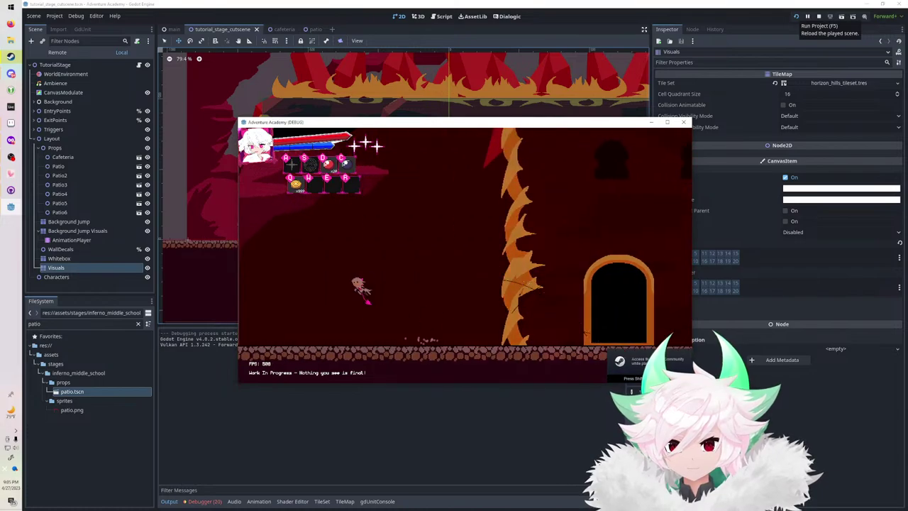
key(Right)
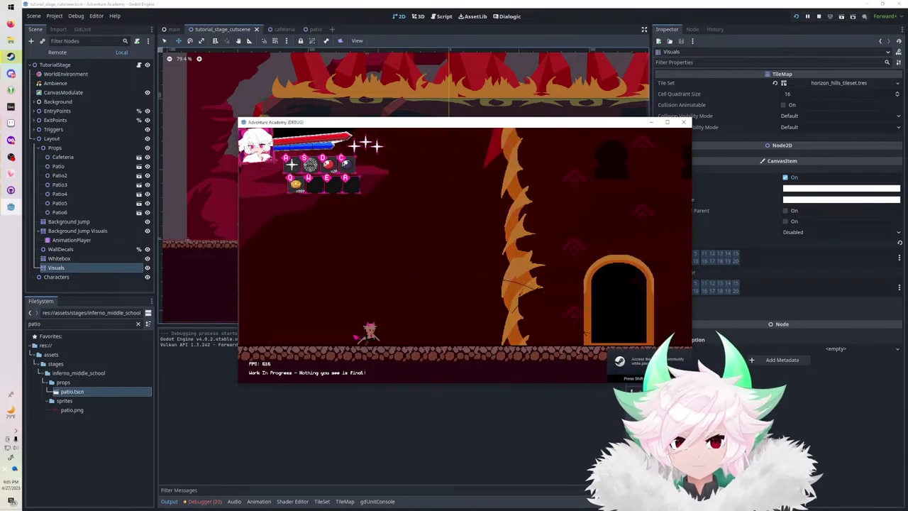
click(683, 122)
Darken the CanvasModulate color to the brown 936c57.
click(63, 81)
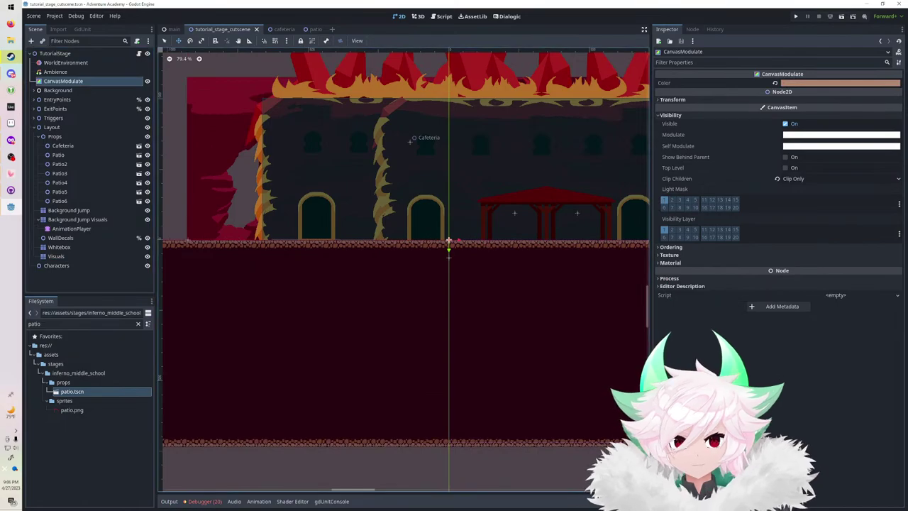
click(841, 83)
click(881, 159)
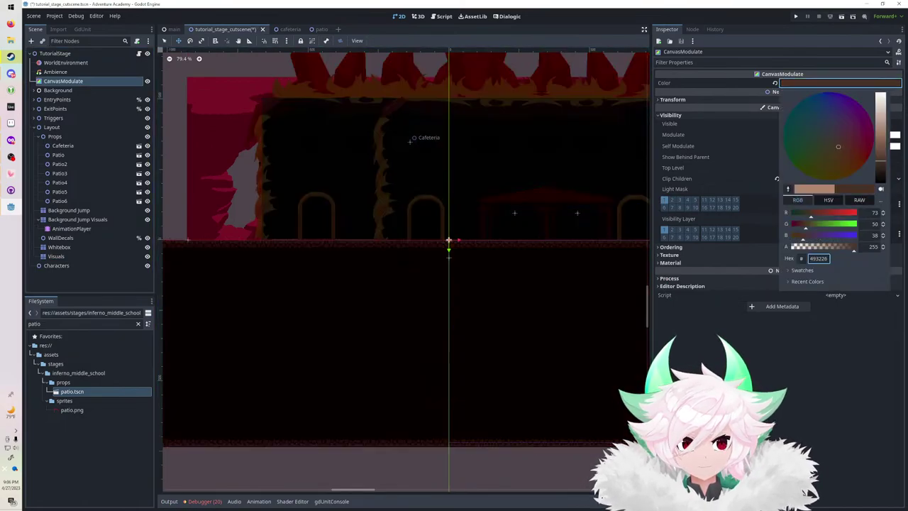
drag(880, 160, 880, 138)
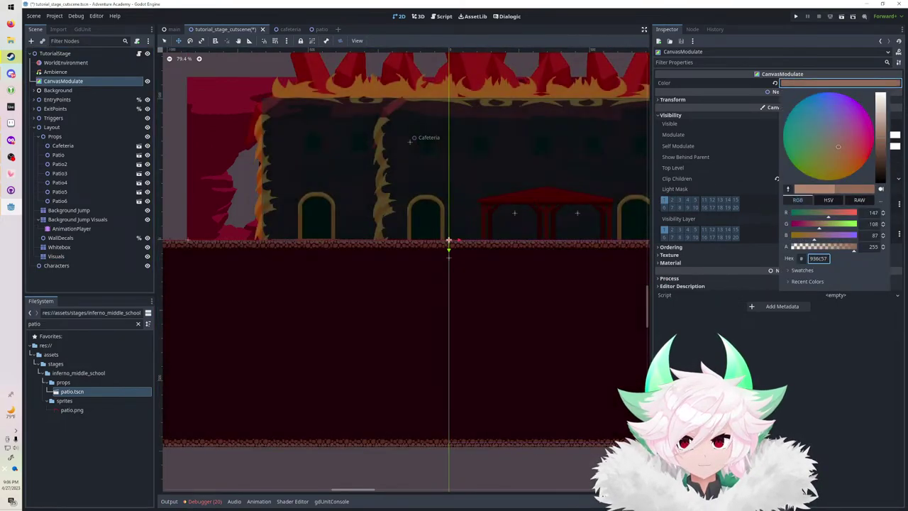
key(Escape)
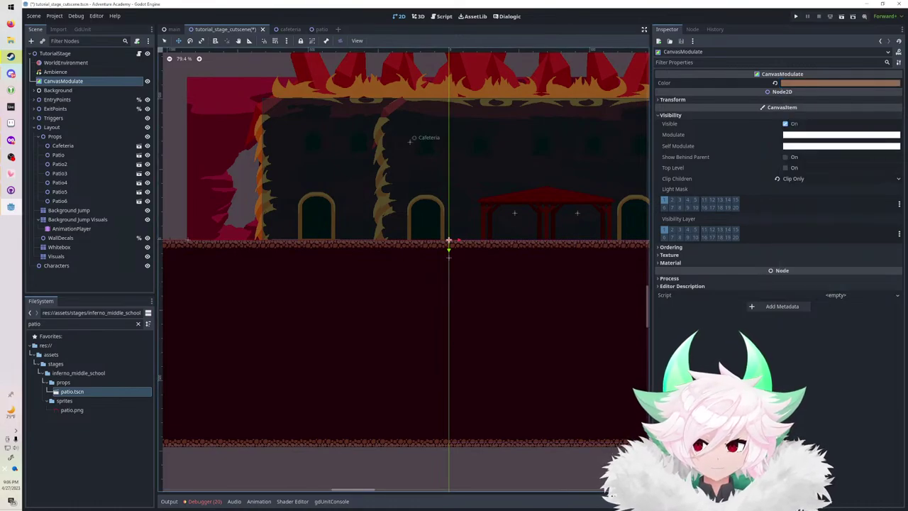
Set the color of the Skybox layer's ColorRect to 1a0002 and save the scene.
click(34, 91)
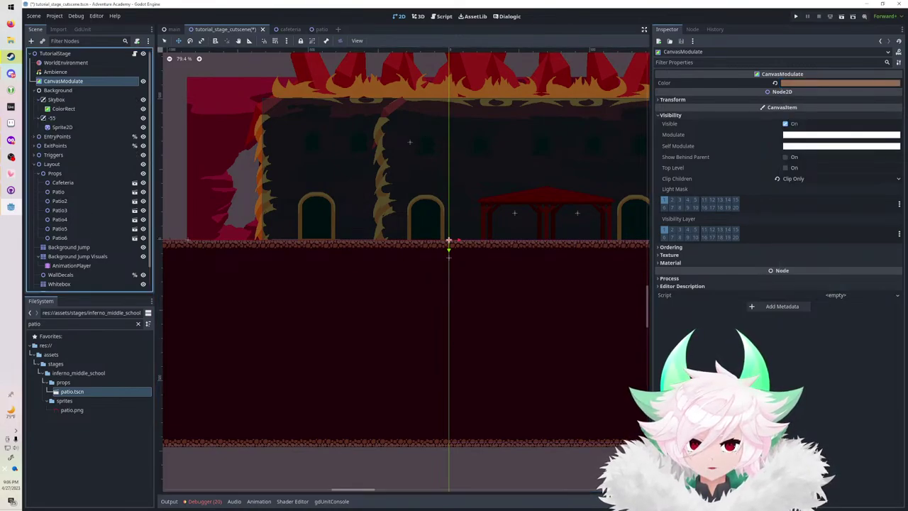
click(64, 109)
click(840, 83)
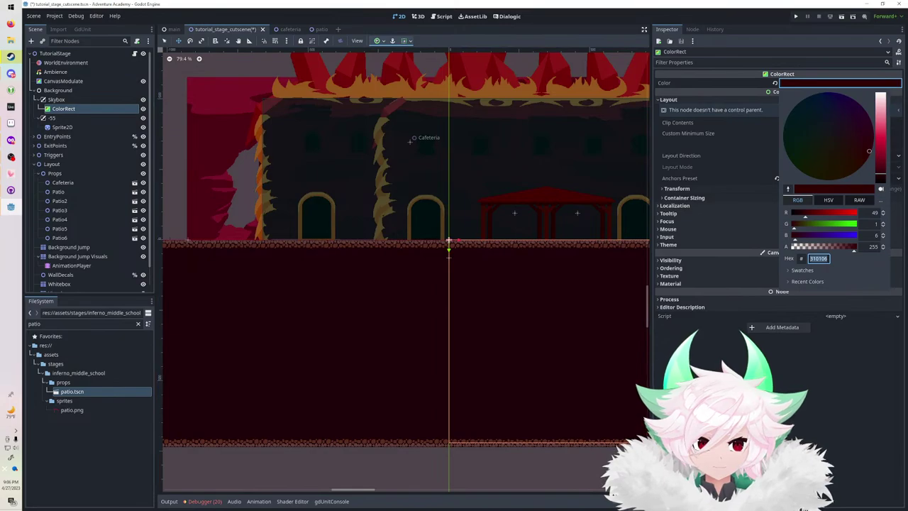
text(1a0002)
key(Return)
key(Escape)
key(ctrl+s)
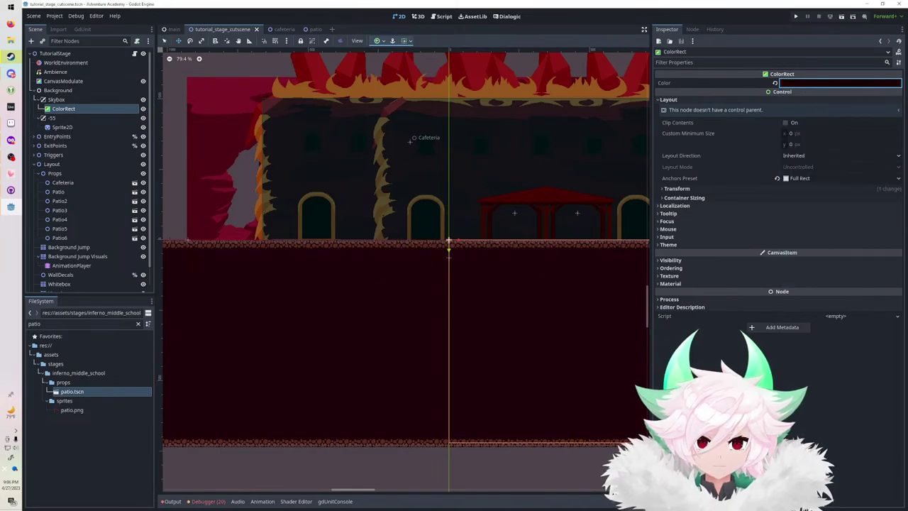
Run the project, run and jump along the cafeteria and patio to check the darker colors, and stop the game.
key(F5)
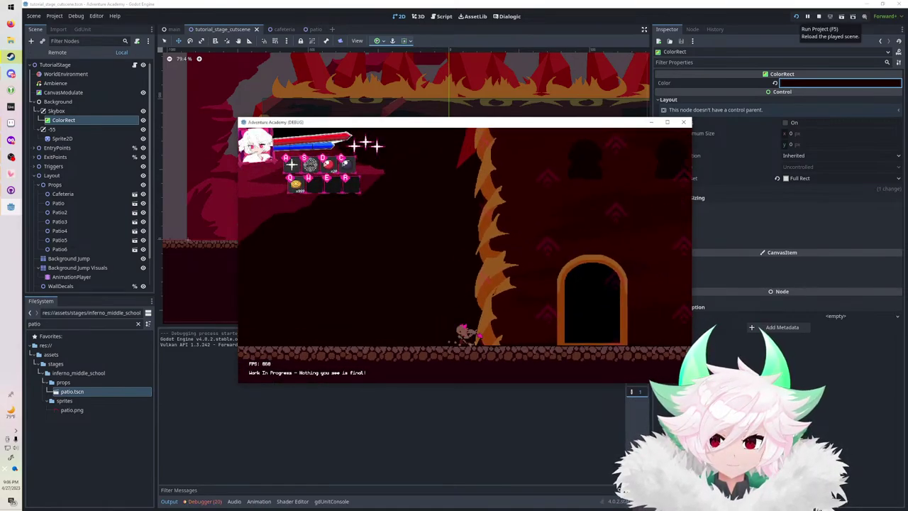
key(Left)
key(Right)
key(space)
key(space)
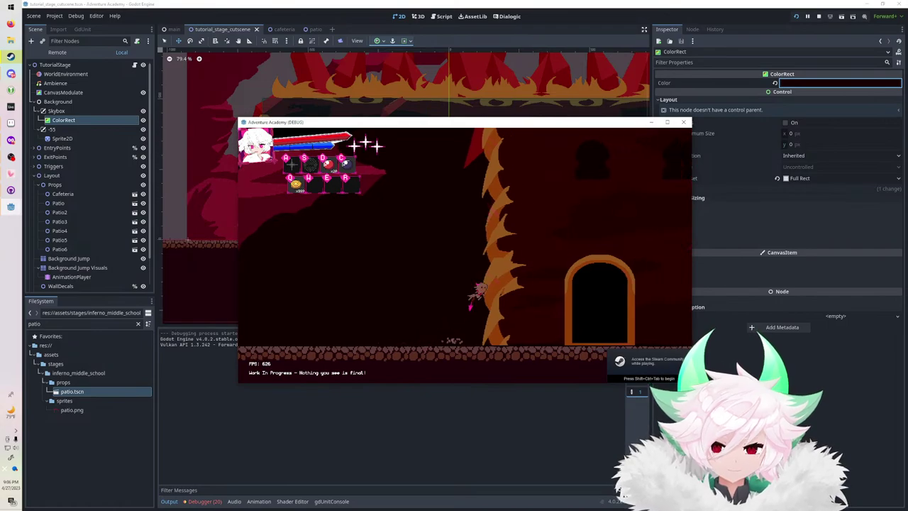
key(Right)
key(space)
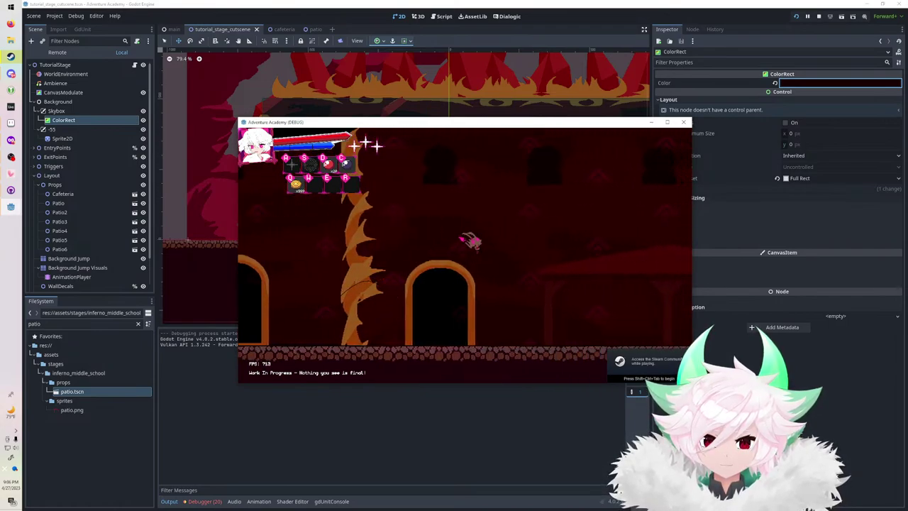
key(space)
key(Left)
key(space)
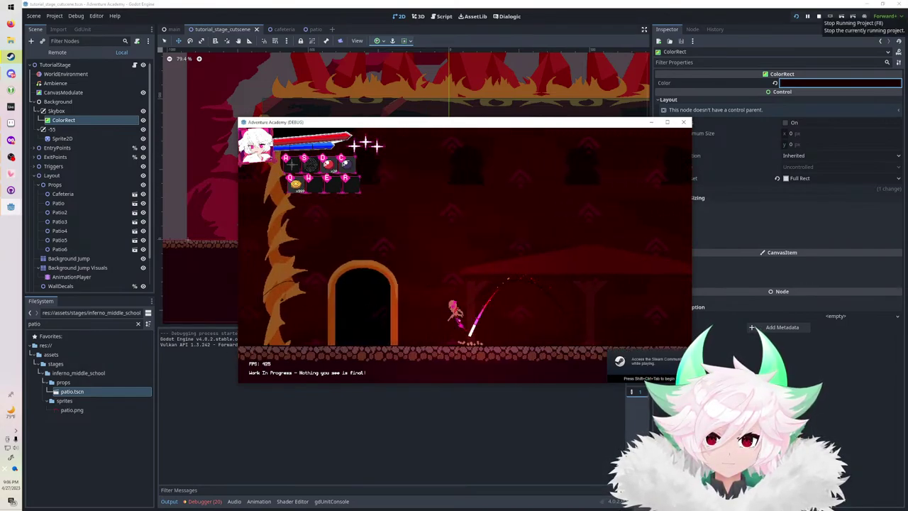
key(space)
key(space)
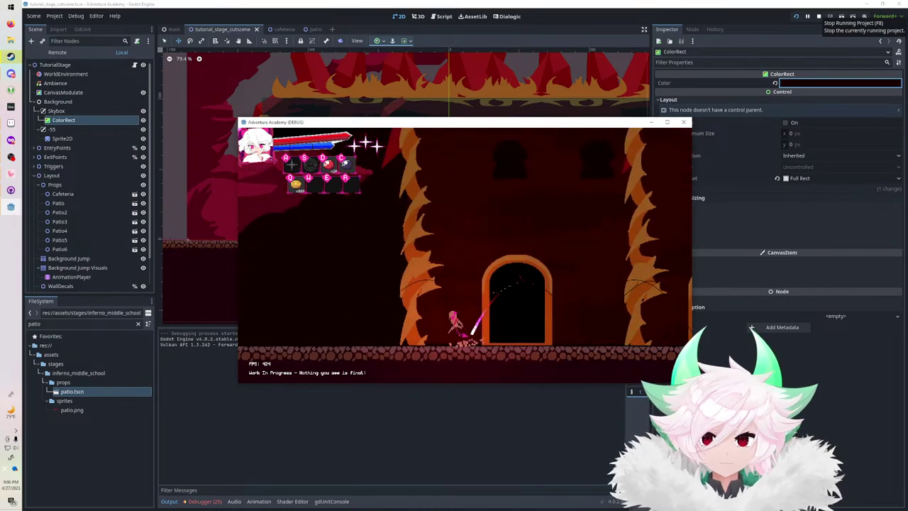
click(819, 16)
Duplicate the -55 background layer's sprite, reparent the copy to Skybox and move it up and left to (148, -202).
scroll(412, 142, down, 3)
middle_drag(413, 142, 586, 235)
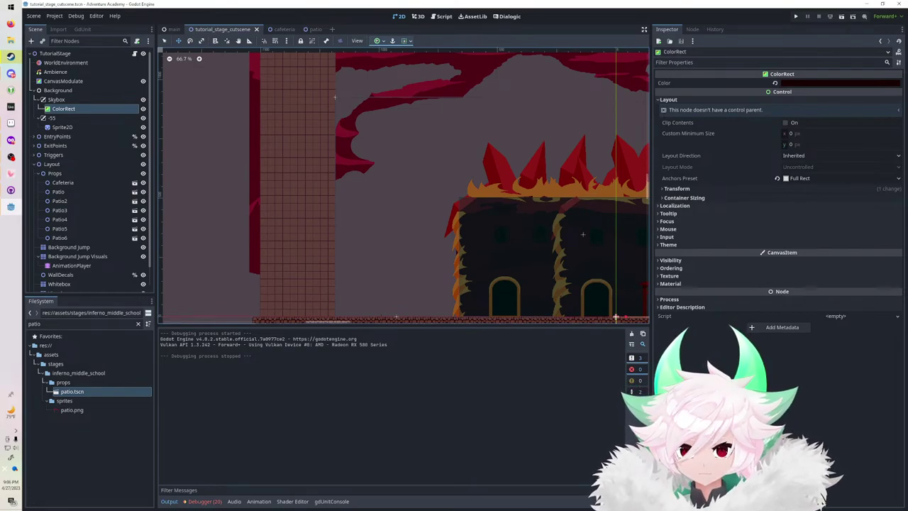
click(62, 127)
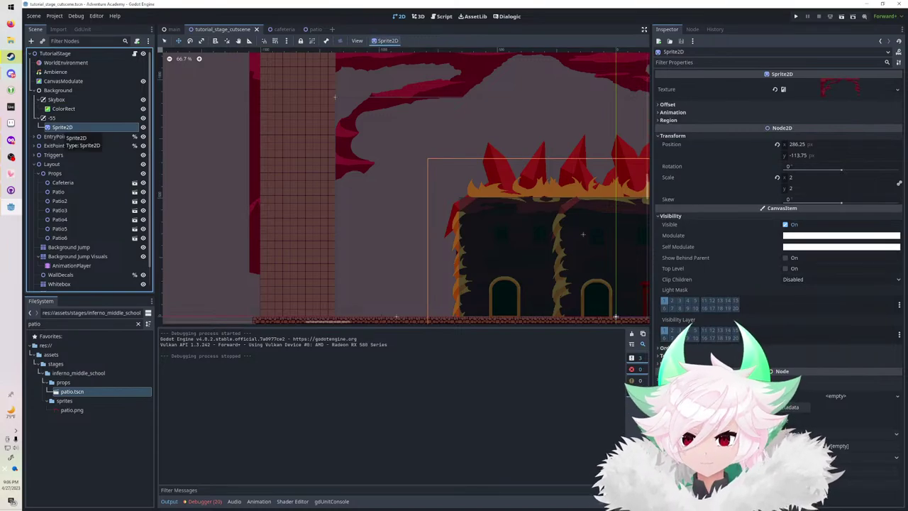
key(ctrl+d)
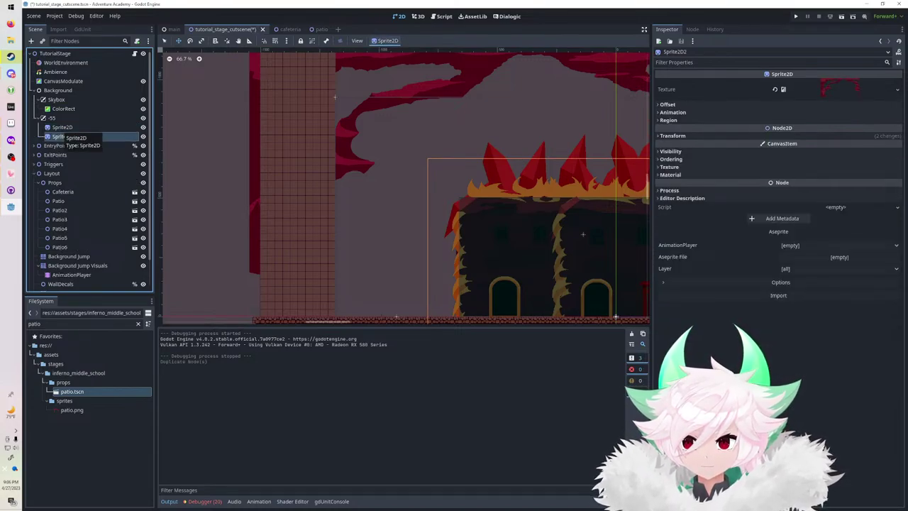
drag(58, 136, 59, 112)
click(61, 119)
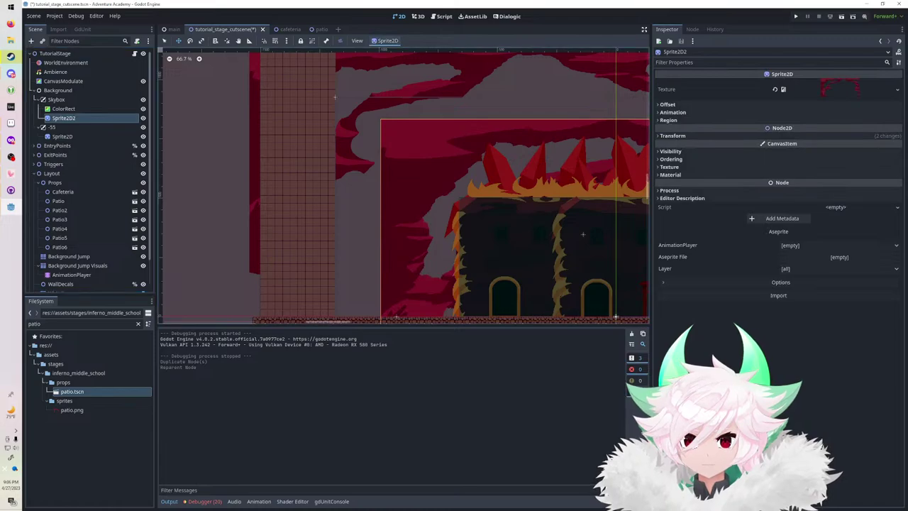
drag(426, 191, 393, 170)
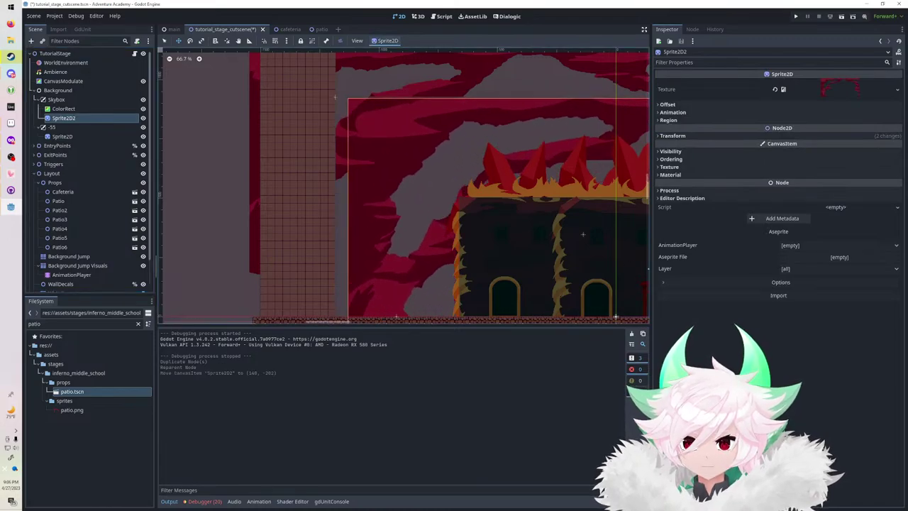
Add a Sprite2D child under the Skybox's Sprite2D2, search the project files for bg, and locate the horizon_hills folder.
click(31, 42)
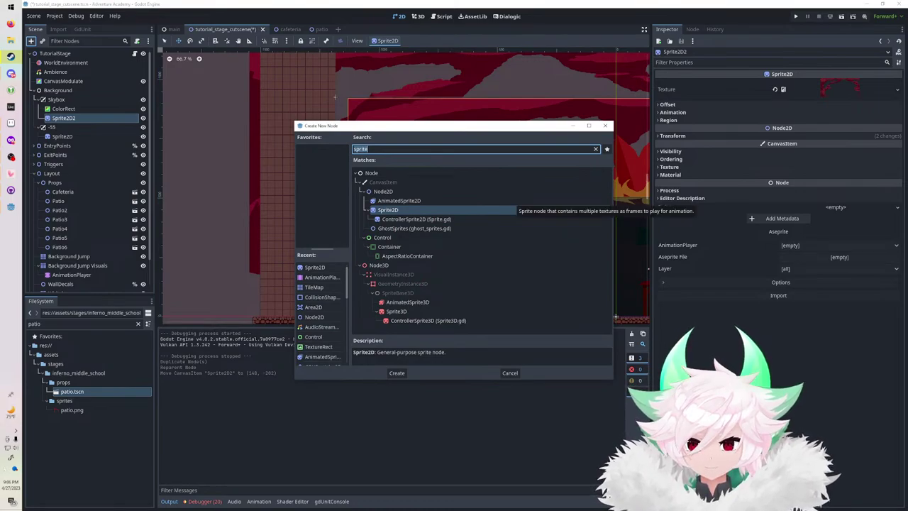
double_click(508, 210)
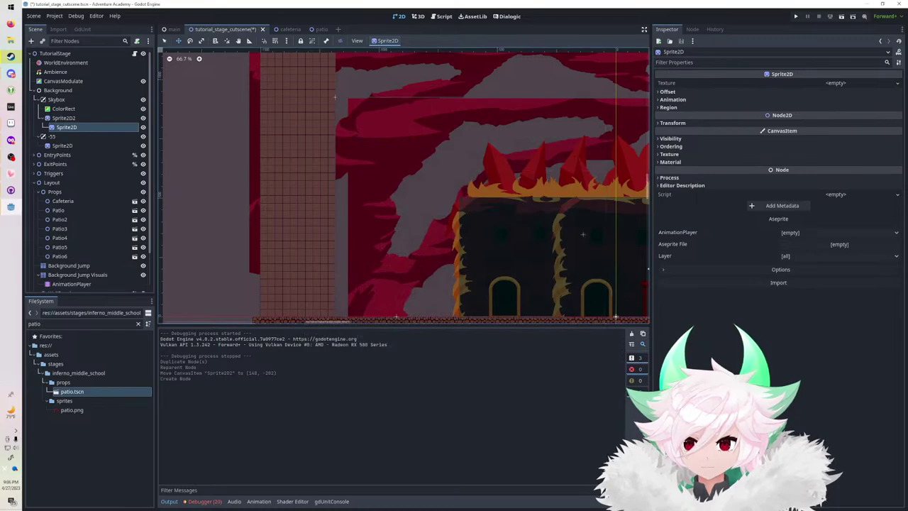
double_click(46, 323)
text(bg)
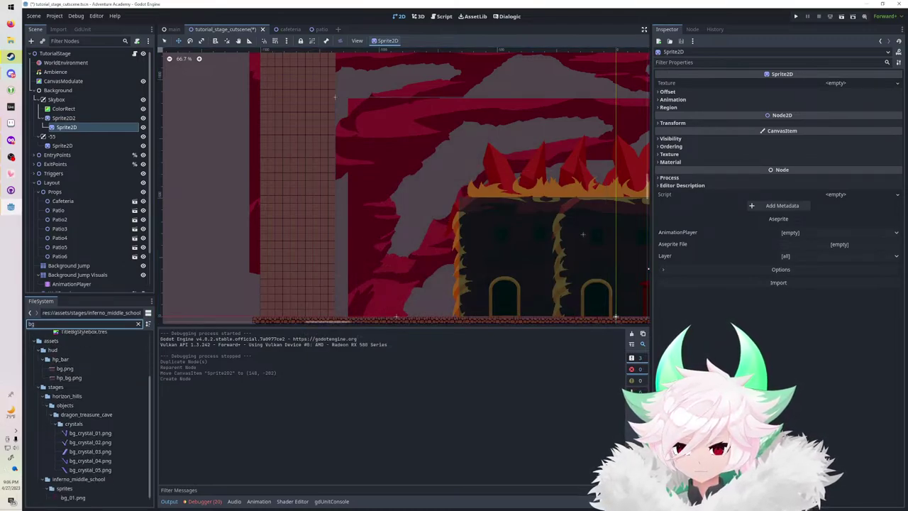
click(67, 396)
click(138, 324)
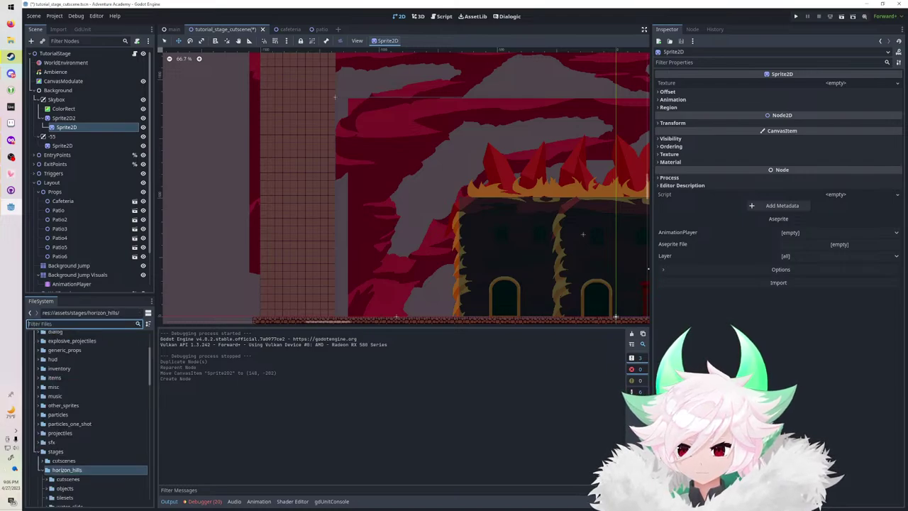
Assign back.png from the horizon_hills_forest objects folder as the new child sprite's texture.
scroll(89, 418, down, 2)
scroll(88, 419, down, 5)
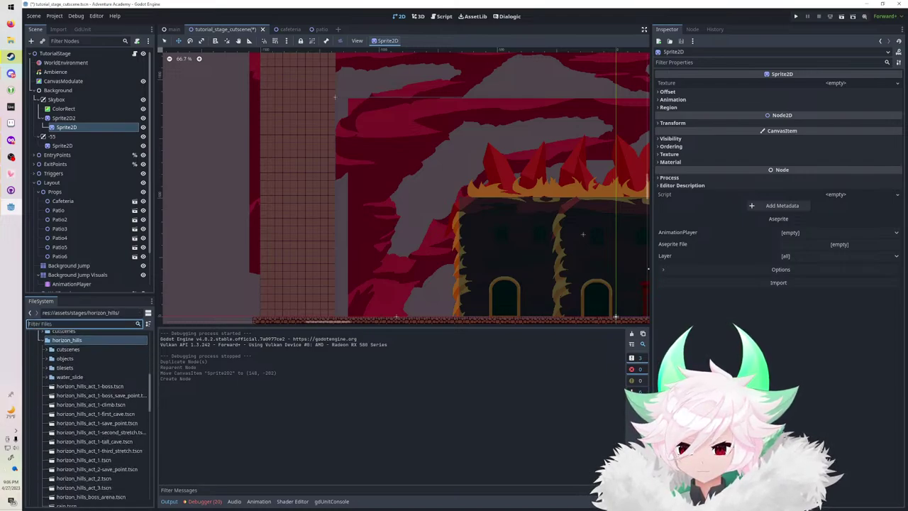
scroll(89, 418, up, 8)
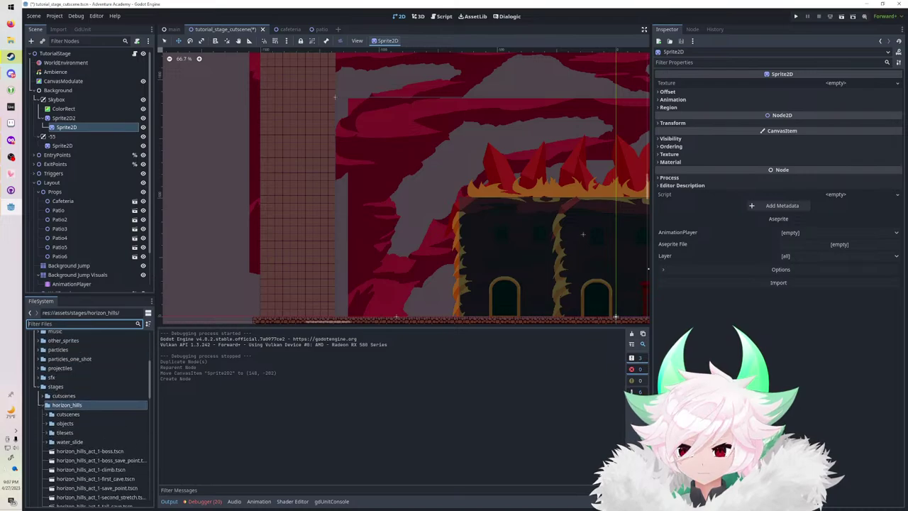
click(47, 424)
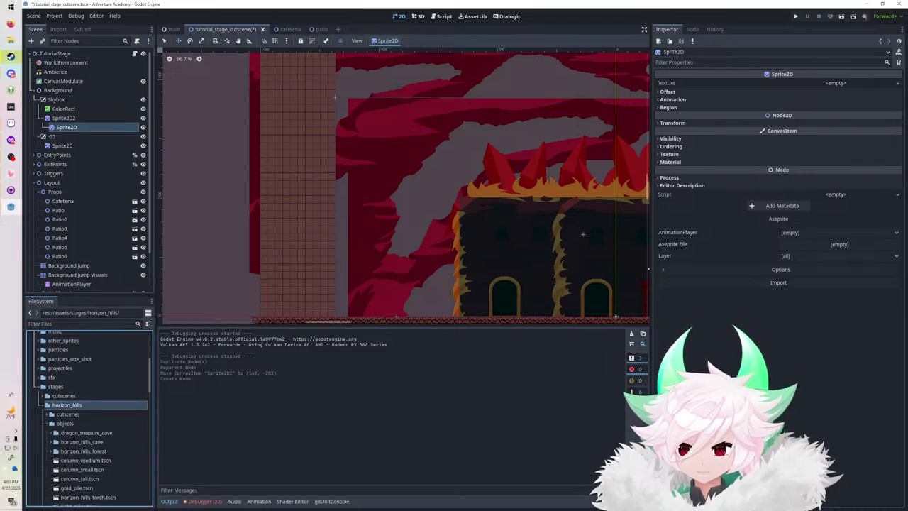
click(51, 451)
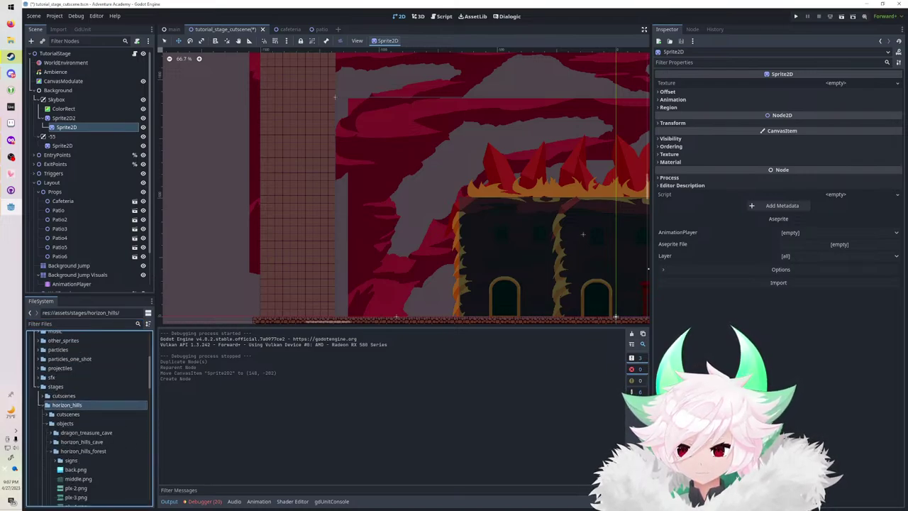
scroll(51, 451, down, 2)
drag(76, 427, 818, 83)
Move the Skybox's Sprite2D2 up and left to (-438, -752), taking its sky child along.
scroll(482, 188, down, 5)
scroll(472, 199, down, 2)
middle_drag(472, 199, 391, 204)
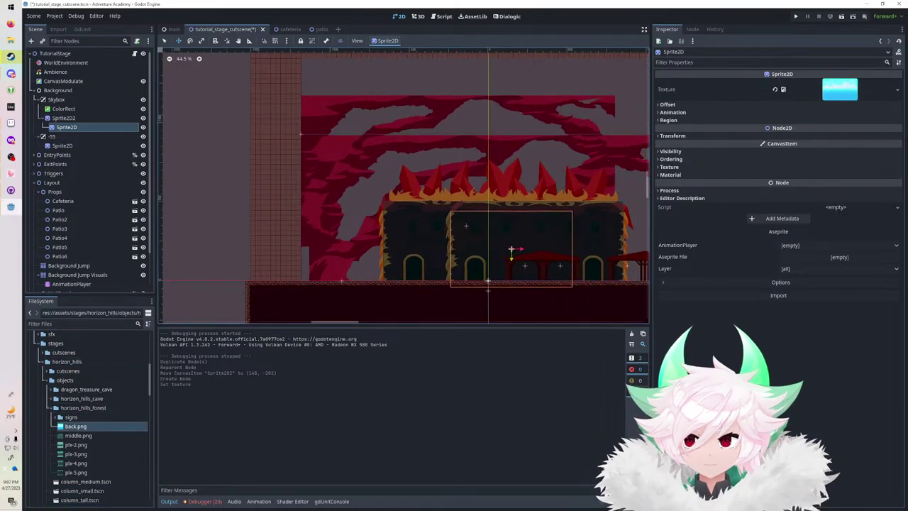
click(64, 117)
drag(419, 206, 422, 161)
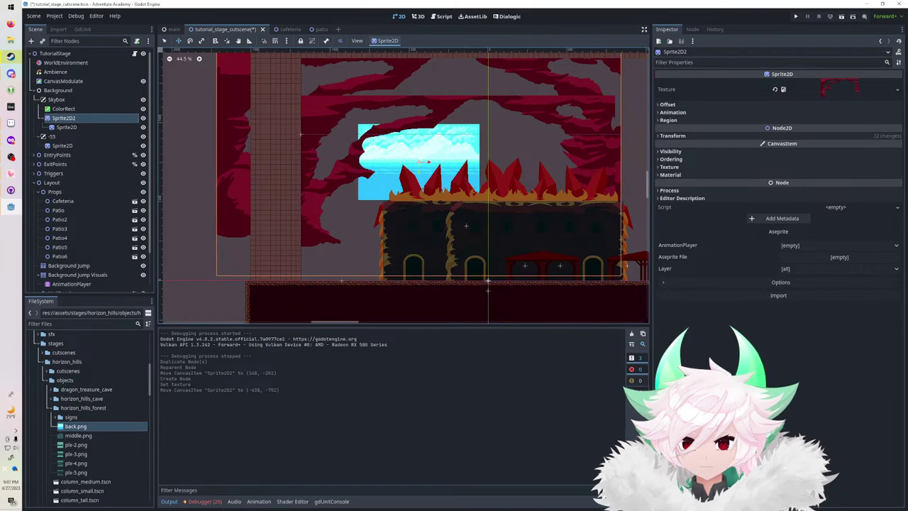
scroll(420, 161, up, 4)
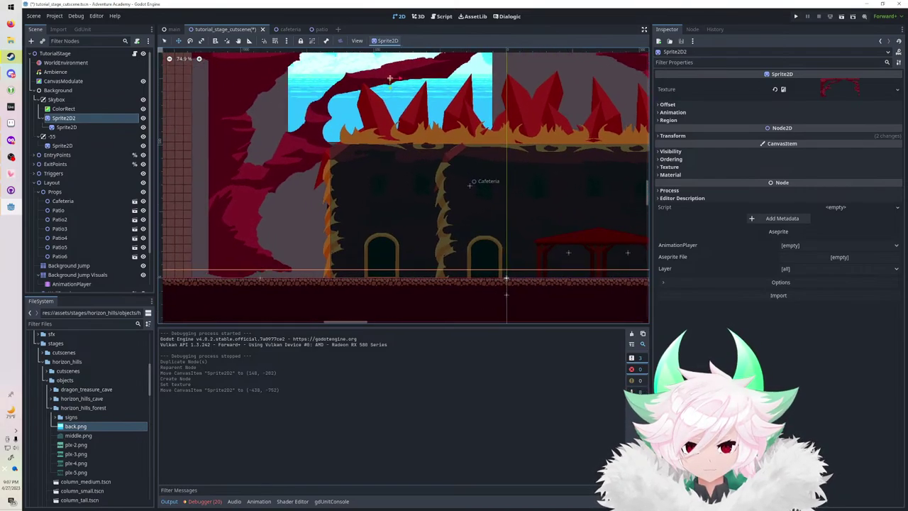
middle_drag(420, 162, 394, 168)
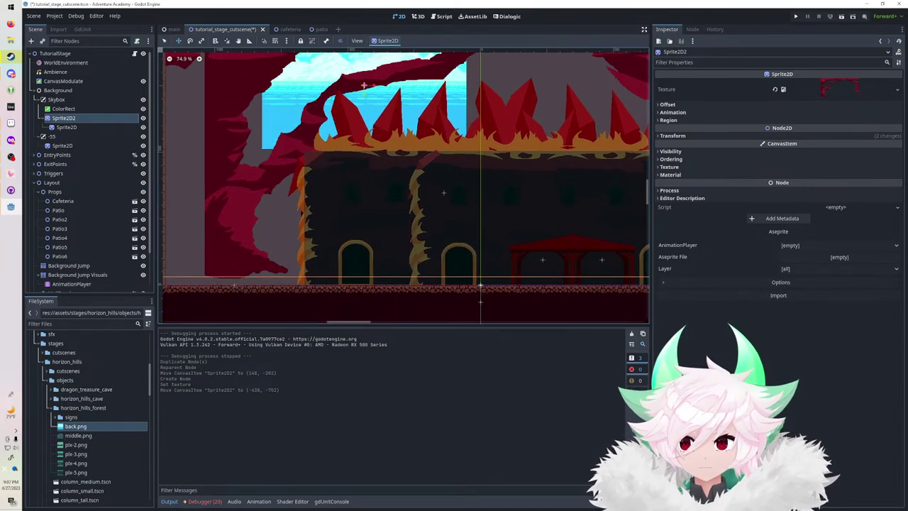
Set the scale of the sky sprite nested under Sprite2D2 to 4 on both axes.
click(56, 99)
click(64, 108)
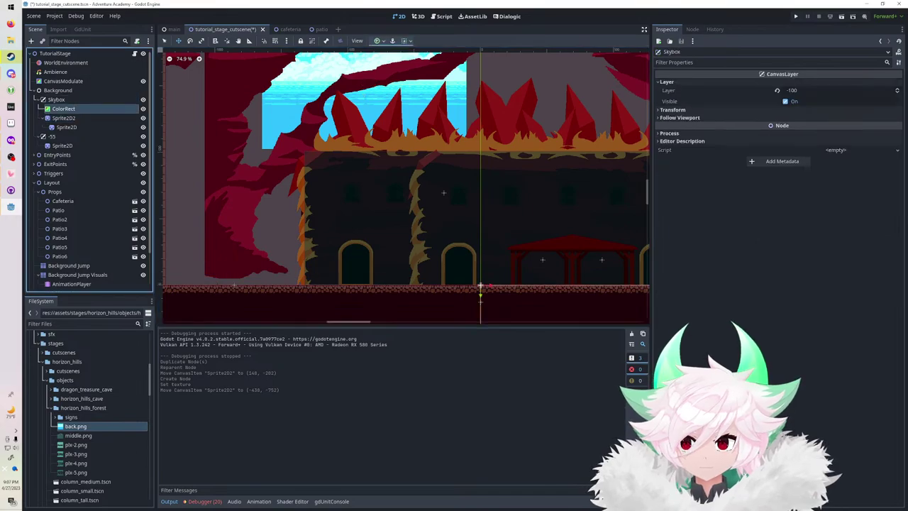
click(64, 118)
click(67, 127)
scroll(355, 170, down, 3)
middle_drag(354, 170, 452, 189)
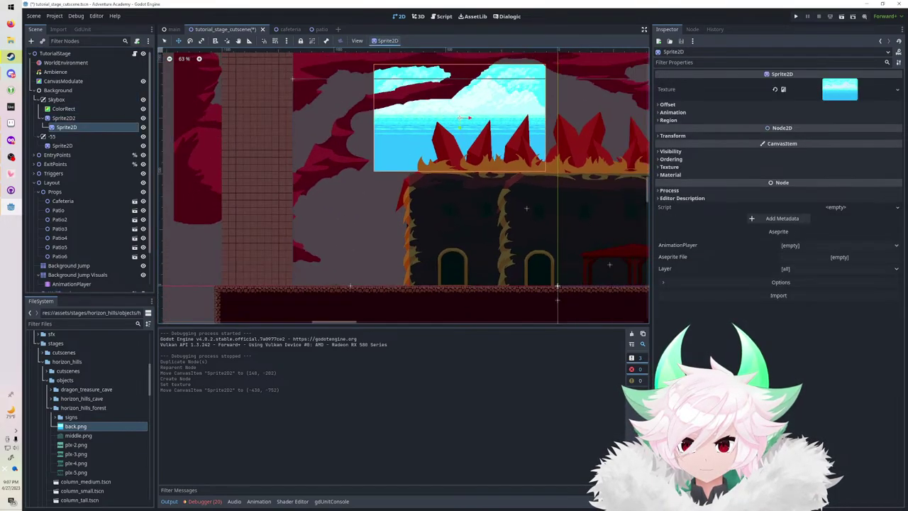
click(673, 135)
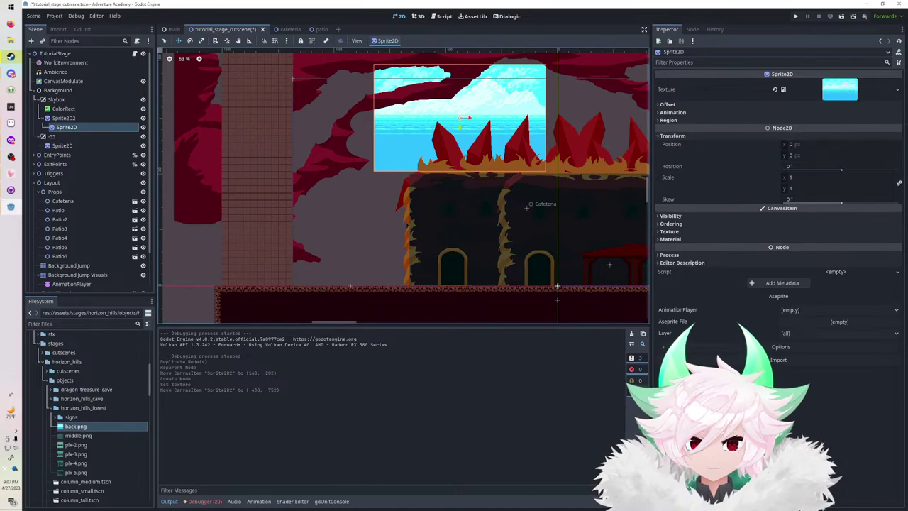
click(811, 144)
click(811, 177)
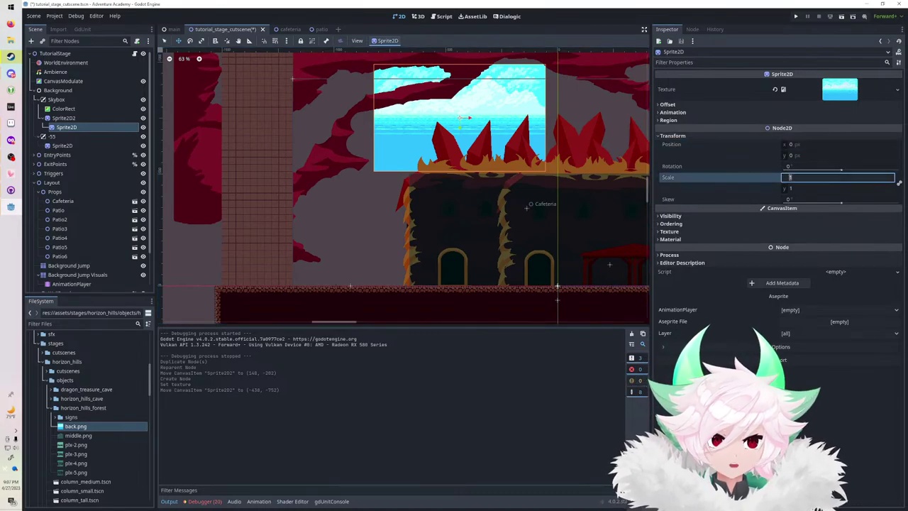
key(Tab)
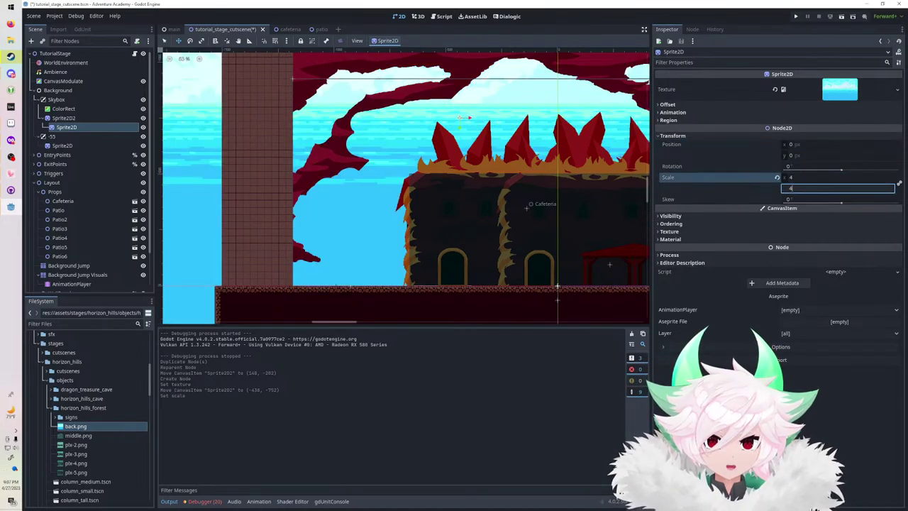
key(Return)
Move the enlarged sky sprite right and down so it spreads behind the cafeteria and patio.
scroll(523, 206, down, 12)
middle_drag(525, 206, 338, 208)
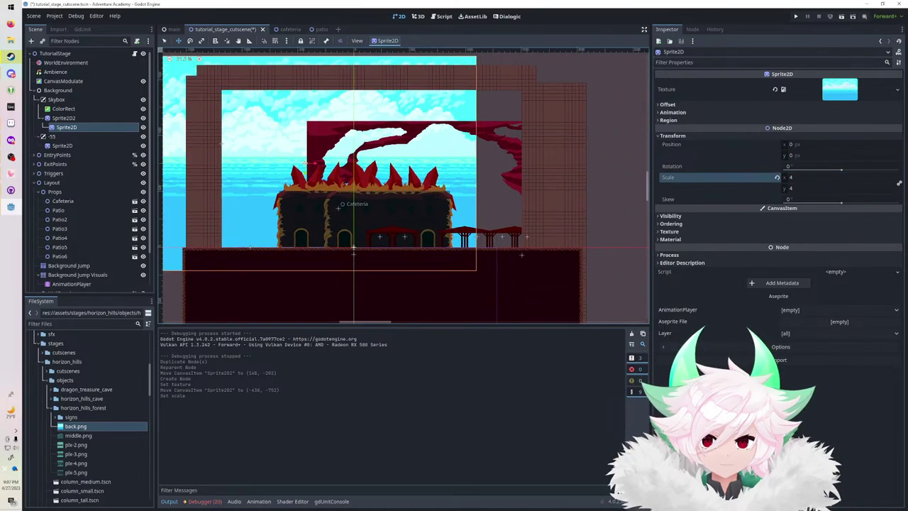
drag(347, 185, 405, 188)
scroll(297, 159, up, 8)
middle_drag(298, 159, 370, 119)
drag(438, 132, 436, 196)
Try scaling the Skybox's Sprite2D2 to 1.5, undo it, and toggle the sprite's visibility off and on.
click(64, 118)
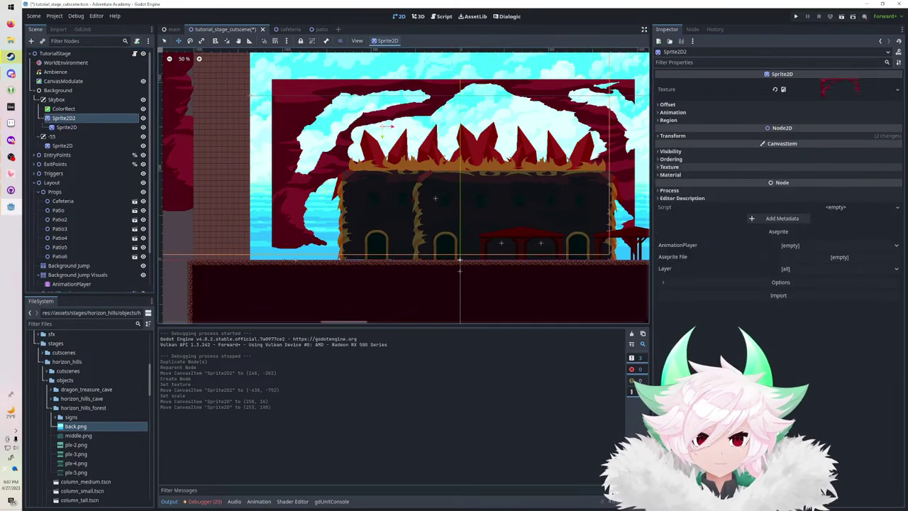
click(672, 135)
click(816, 178)
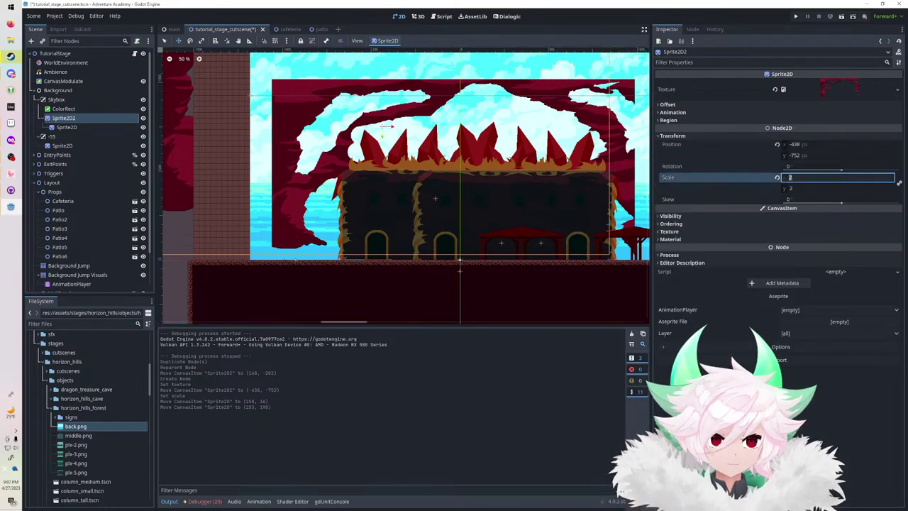
text(1.5)
key(Return)
scroll(401, 195, down, 14)
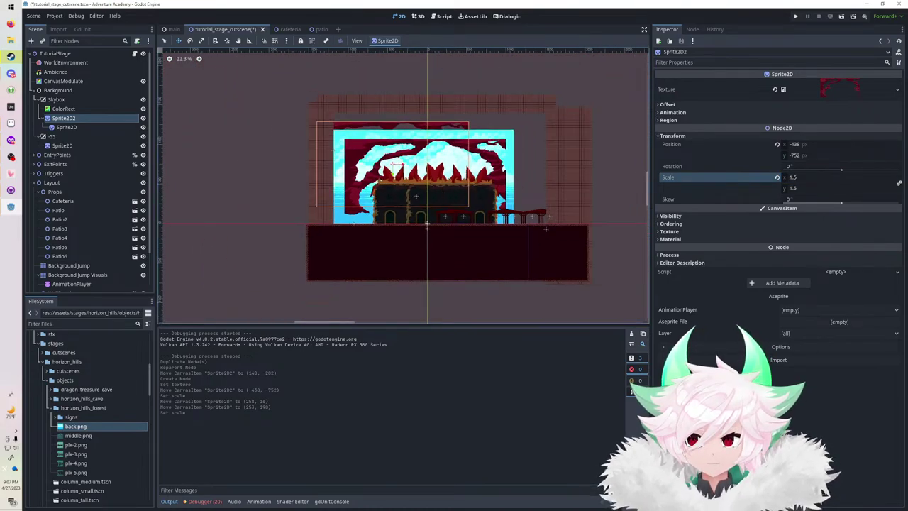
key(ctrl+z)
click(144, 119)
click(144, 118)
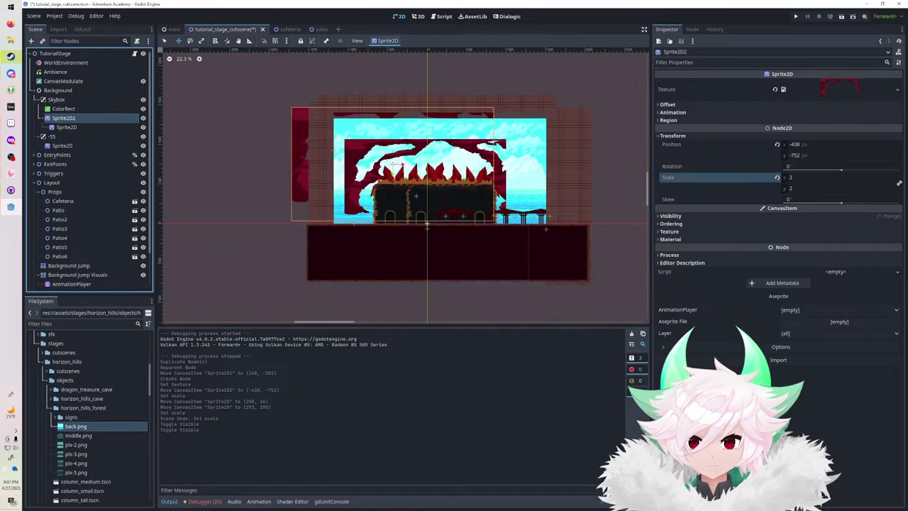
Move the Skybox's Sprite2D2 to (182, -631) and set its scale to 2.5.
drag(397, 167, 445, 175)
click(791, 178)
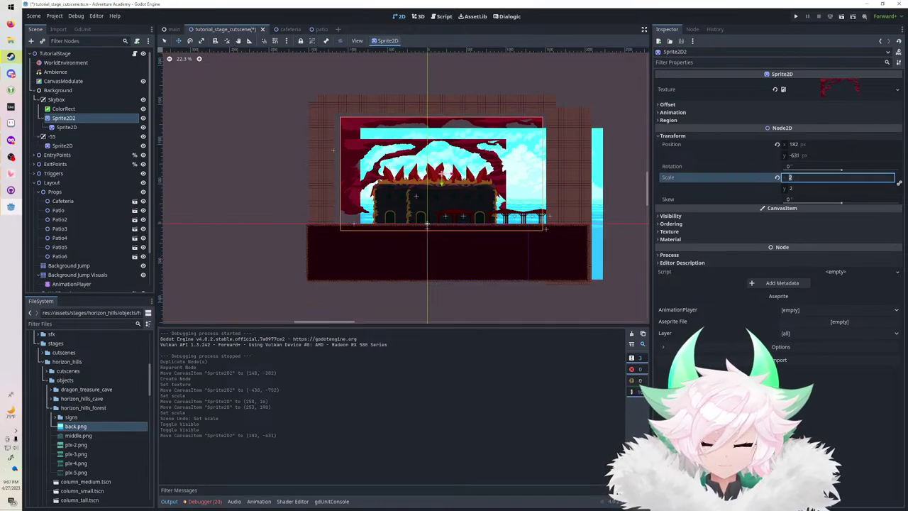
text(2.5)
key(Return)
Shift the Skybox's Sprite2D2 further down and right to (429, -510) and set its scale to 2.1.
drag(441, 174, 483, 193)
click(793, 177)
text(2.1)
key(Return)
scroll(465, 188, up, 3)
scroll(452, 192, up, 2)
Scale the Skybox's Sprite2D2 to 3, place it at (633, -394), and move its sky child to (144, -3).
click(793, 177)
text(3)
key(Return)
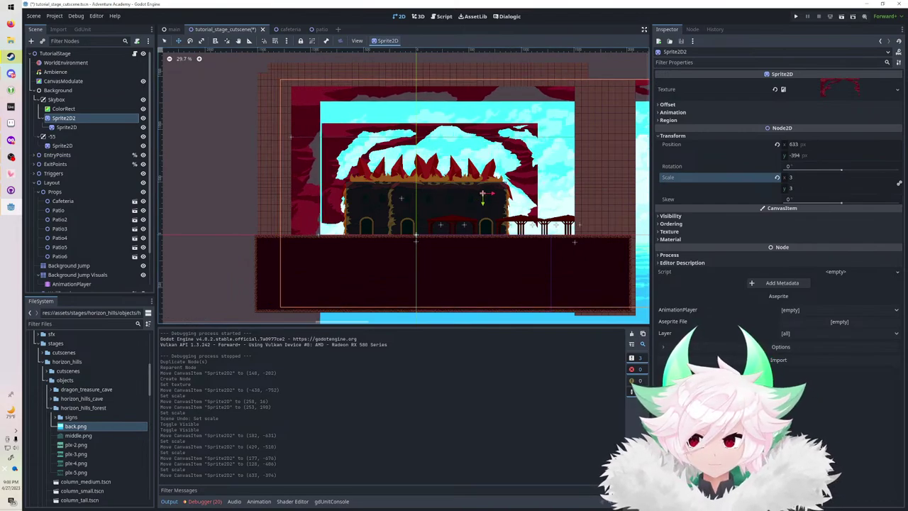
click(66, 127)
drag(563, 252, 529, 192)
Set Clip Children on the Skybox's Sprite2D2 to Clip + Draw and save the scene.
click(64, 119)
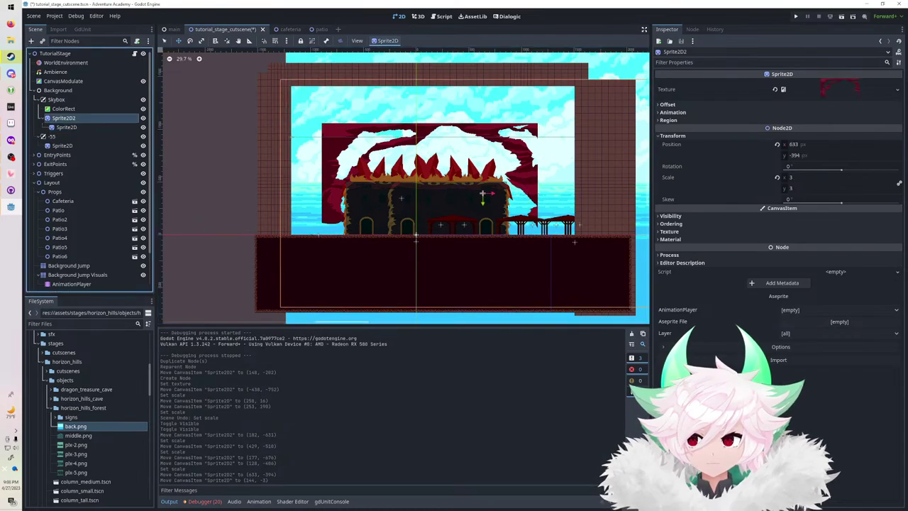
click(671, 216)
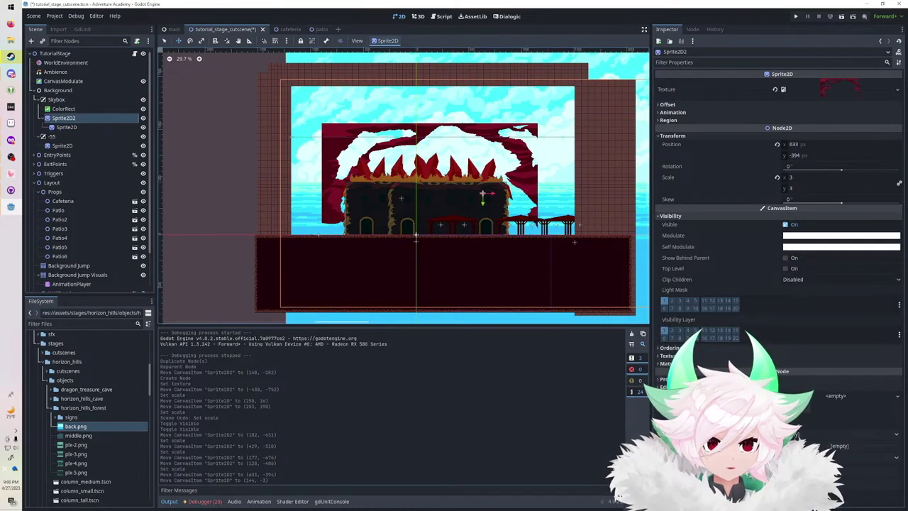
click(840, 280)
click(816, 310)
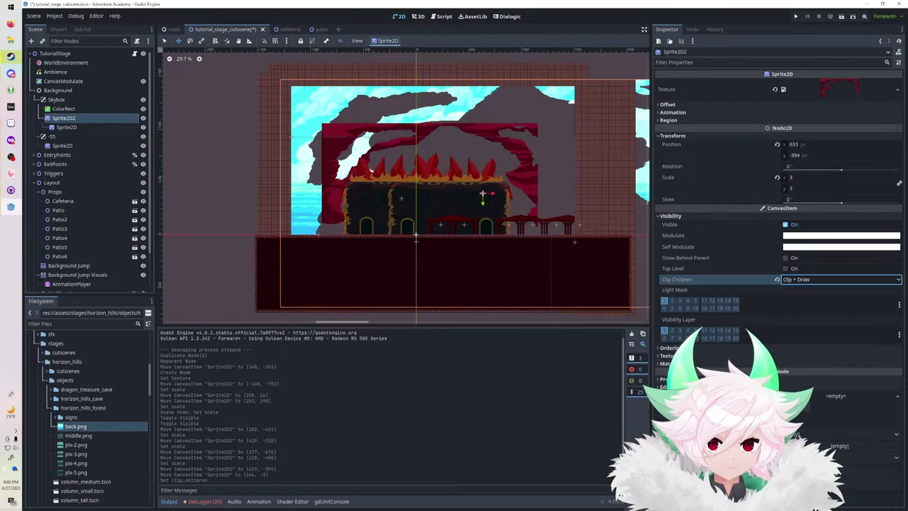
scroll(445, 224, up, 1)
middle_drag(446, 224, 463, 225)
key(ctrl+s)
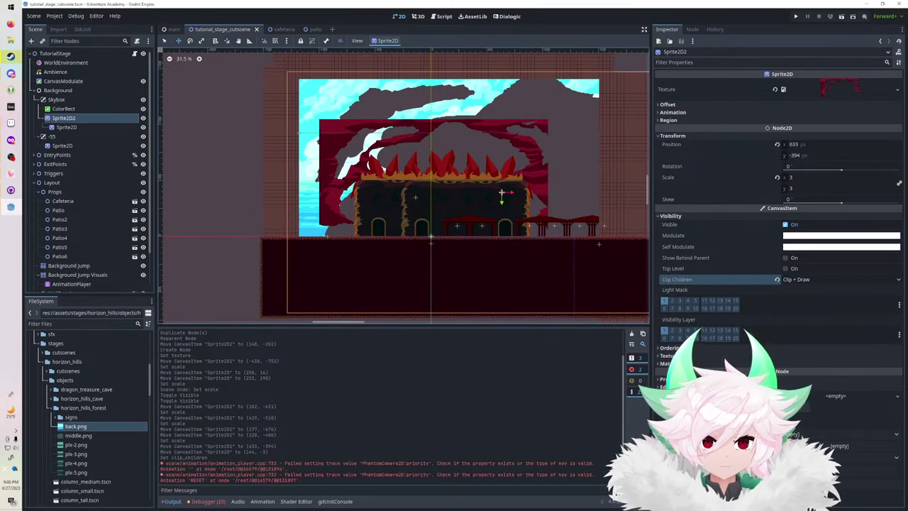
Run the project, run and jump toward the cafeteria to check the clipped sky, and stop the game.
click(795, 15)
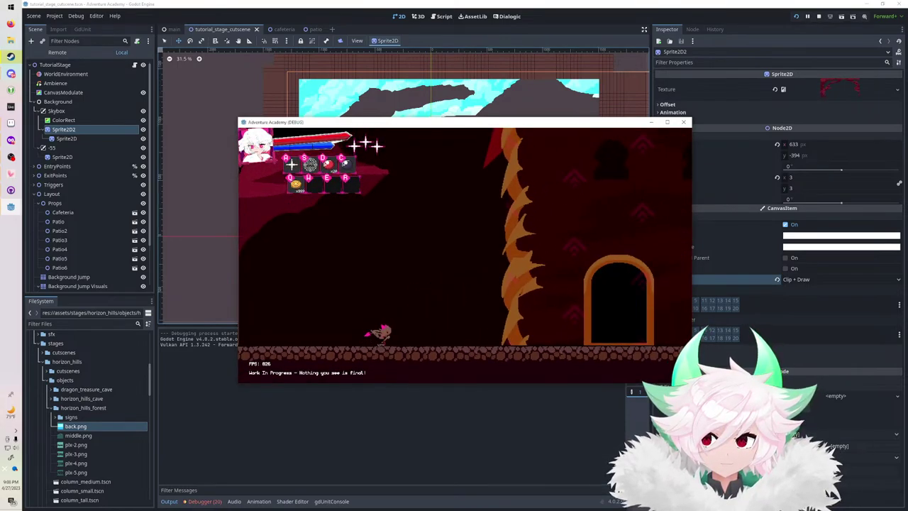
key(Right)
key(space)
key(F8)
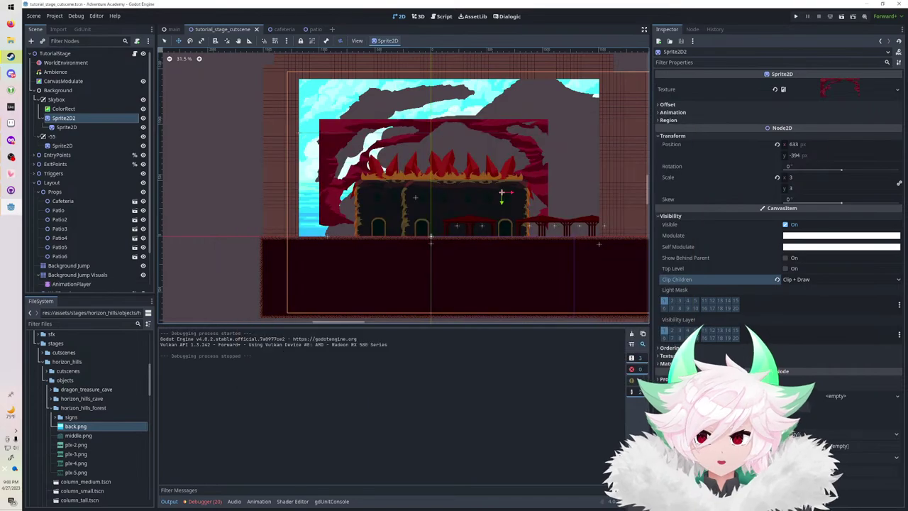
Move the Skybox's Sprite2D2 to (881, -3), try Clip Only for its children, and restore Clip + Draw.
drag(502, 193, 529, 241)
click(816, 280)
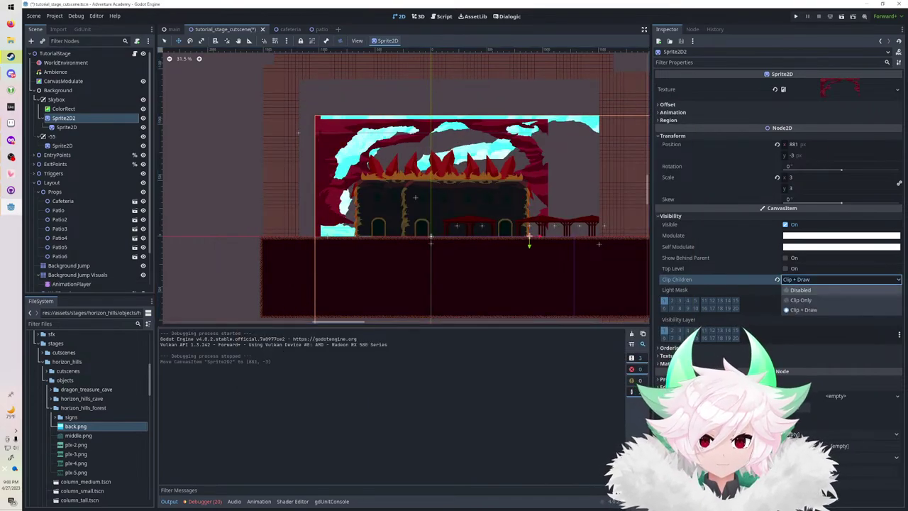
click(813, 300)
click(816, 280)
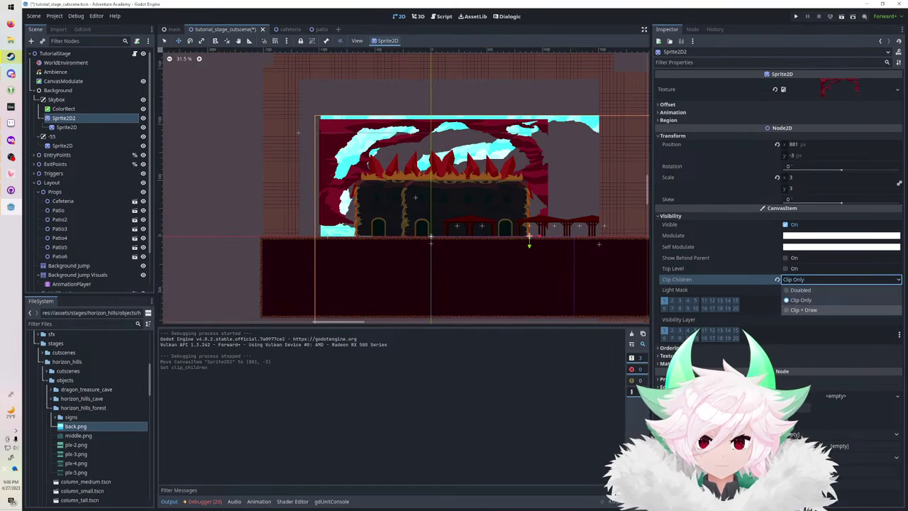
click(813, 310)
Reposition the Skybox's Sprite2D2 to (653, 204) behind the cafeteria and save the scene.
mouse_move(529, 235)
mouse_down()
mouse_move(513, 256)
mouse_move(563, 264)
mouse_move(545, 259)
mouse_up()
scroll(376, 200, up, 16)
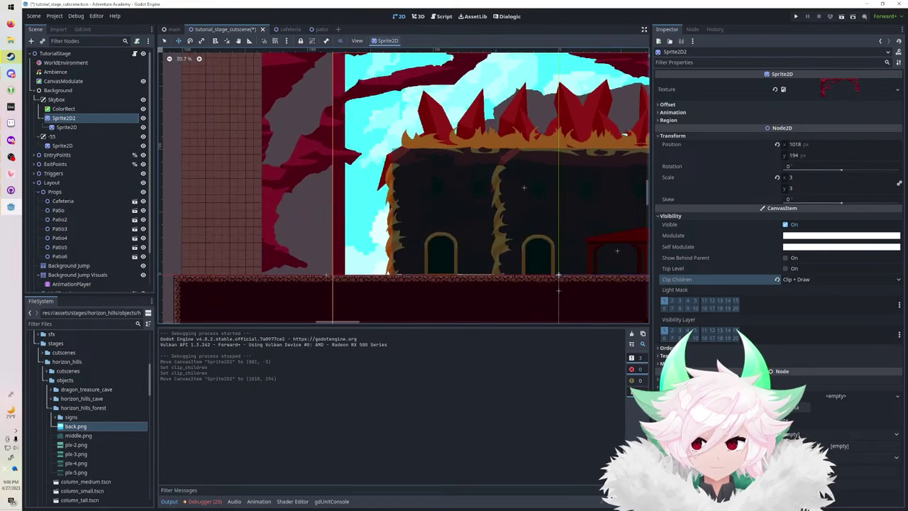
drag(376, 200, 239, 204)
key(ctrl+s)
Run the project to check the repositioned sky in game, and stop it.
key(F5)
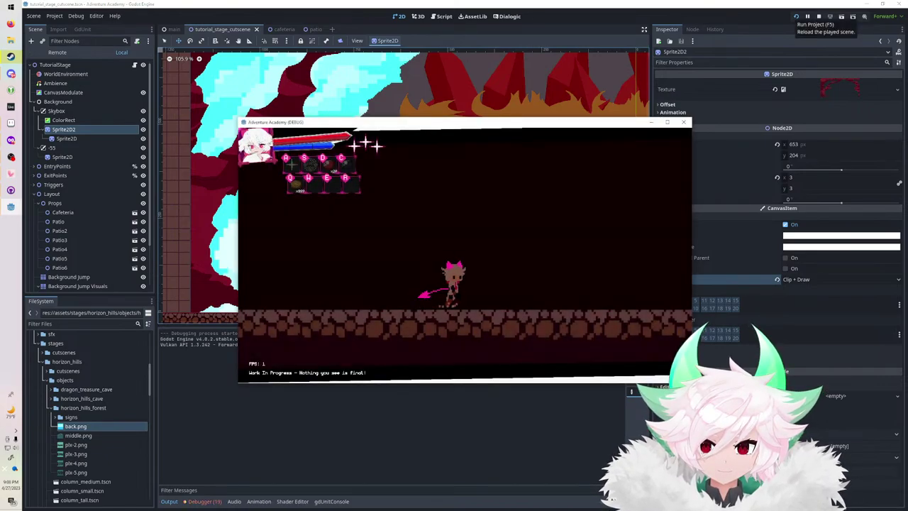
key(F8)
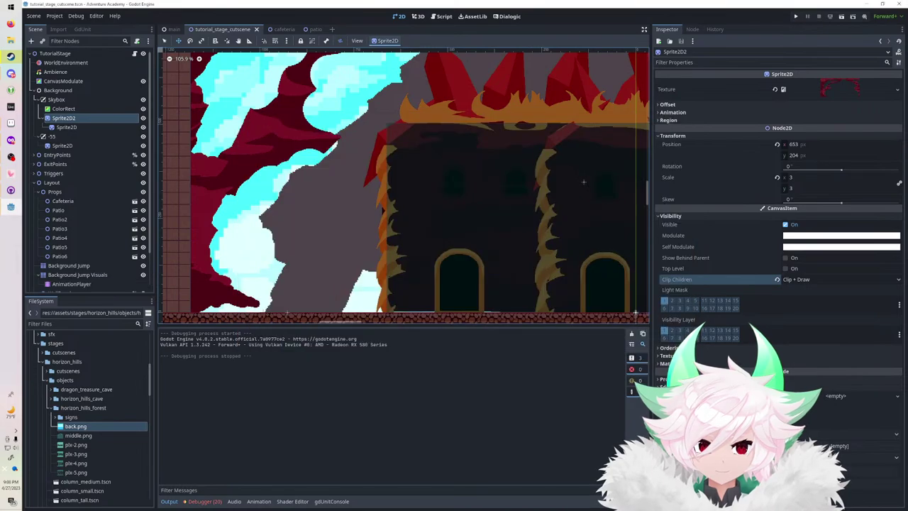
Examine how the Skybox node and its sprites line up with the cafeteria, patios and stage floor.
scroll(499, 120, down, 9)
scroll(521, 133, down, 6)
click(56, 100)
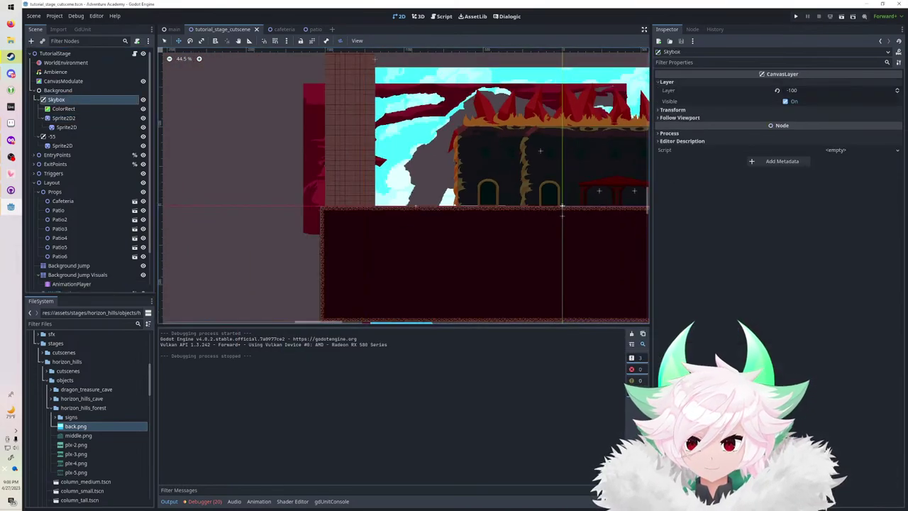
scroll(468, 142, down, 5)
middle_drag(468, 142, 338, 143)
scroll(454, 138, down, 2)
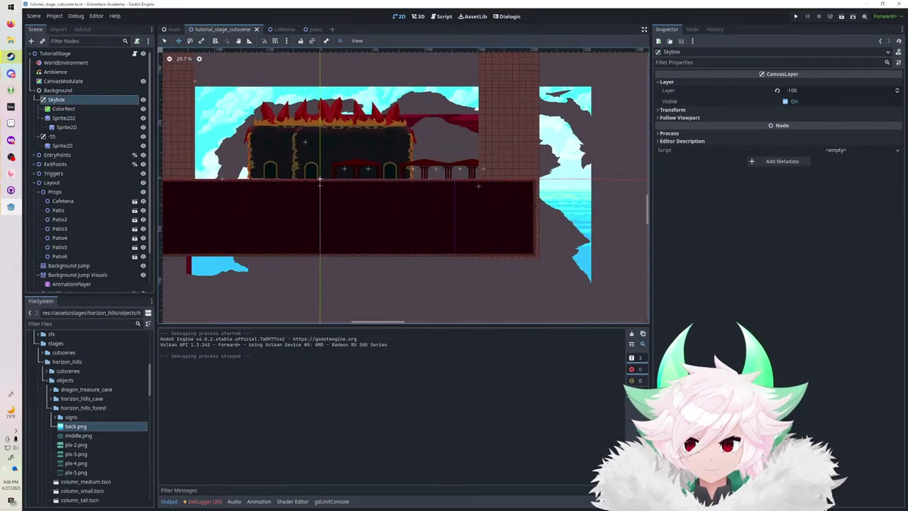
click(357, 41)
click(265, 166)
scroll(265, 166, up, 10)
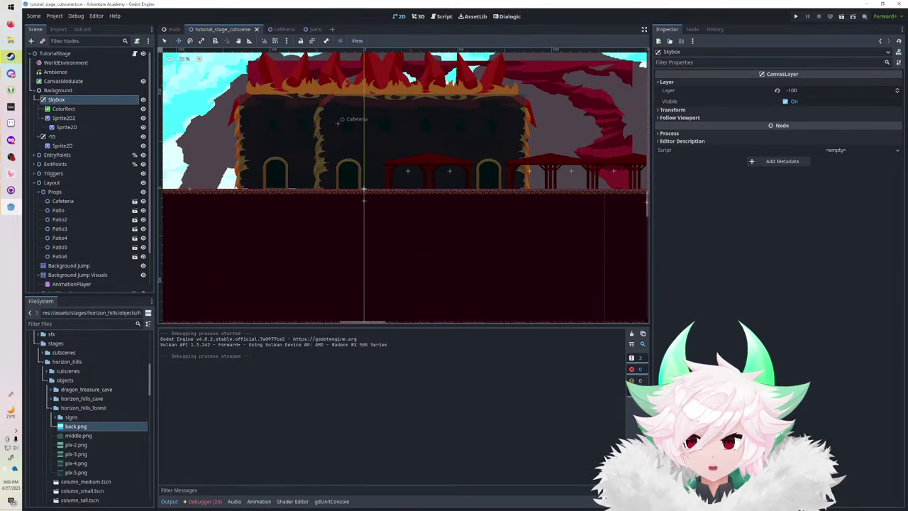
scroll(395, 156, up, 17)
middle_drag(264, 155, 531, 185)
click(64, 118)
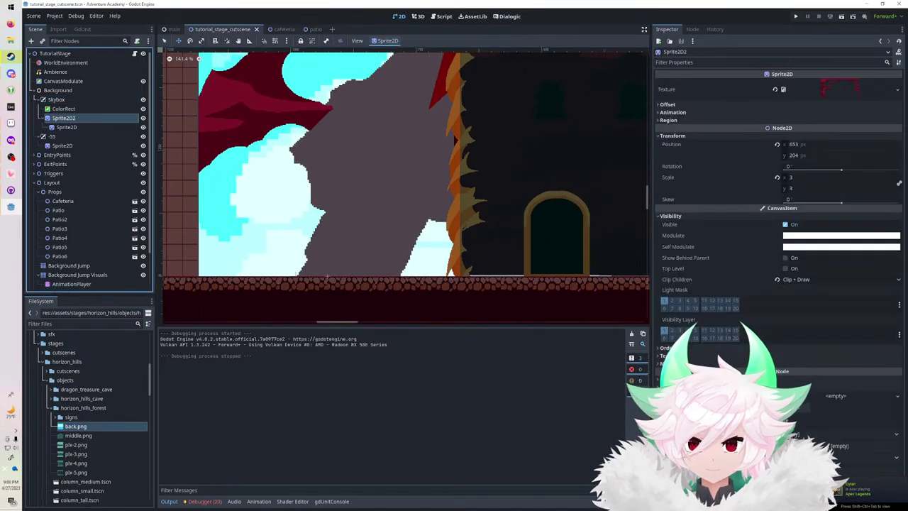
click(84, 128)
click(64, 118)
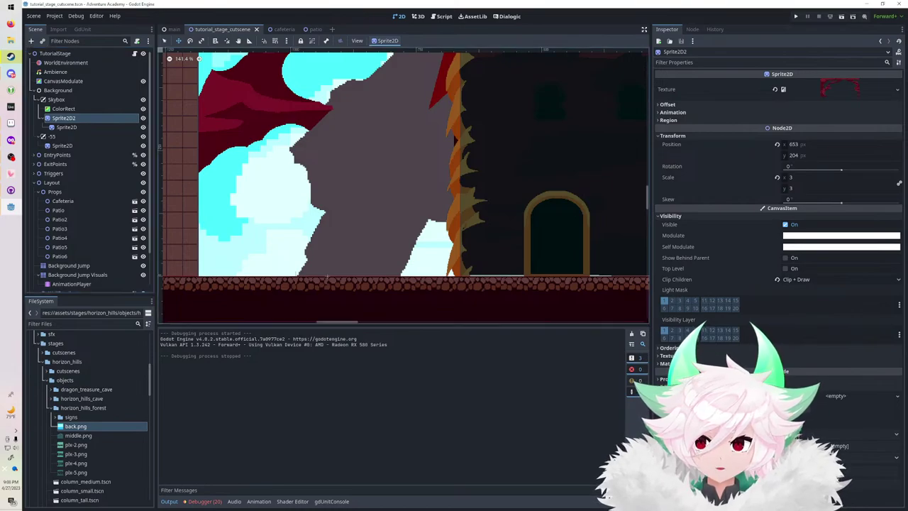
Disable Clip Children on the Skybox's Sprite2D2 and run the project to check the sky in game.
click(777, 280)
click(795, 15)
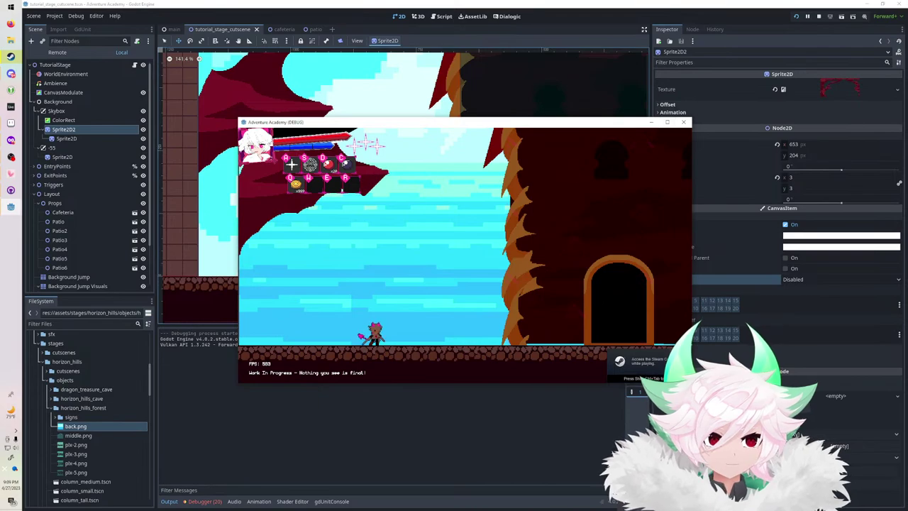
key(F8)
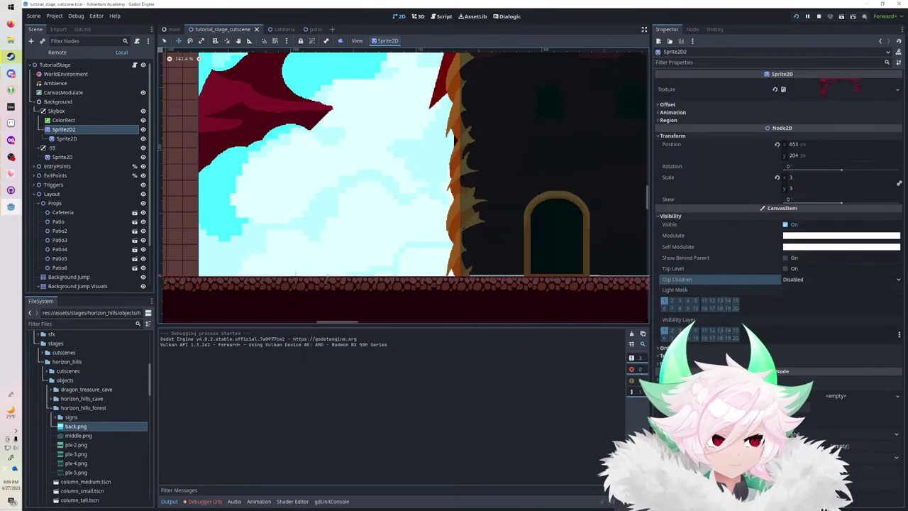
Try Clip Only for Sprite2D2's children and return the setting to Clip + Draw.
click(816, 280)
click(816, 300)
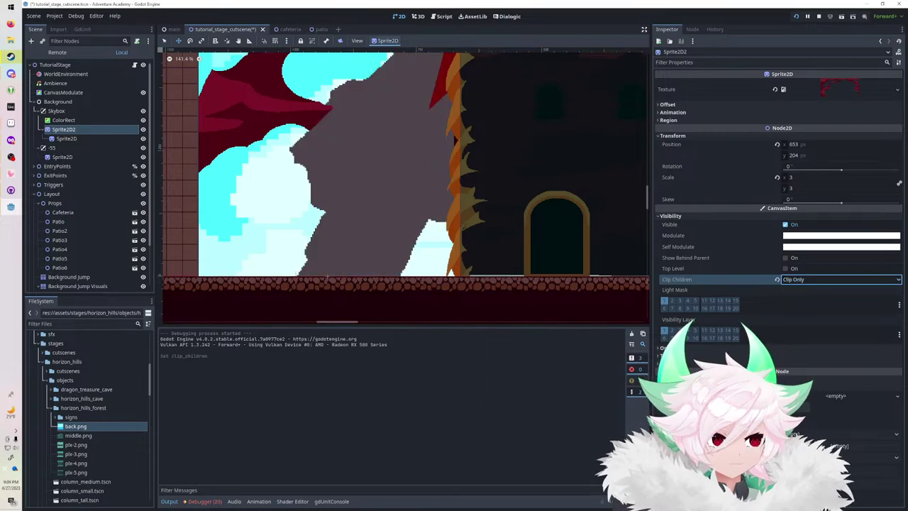
click(816, 279)
click(816, 311)
Move the Skybox's Sprite2D2 well away from the cafeteria, to position (1863, 936).
scroll(457, 176, down, 4)
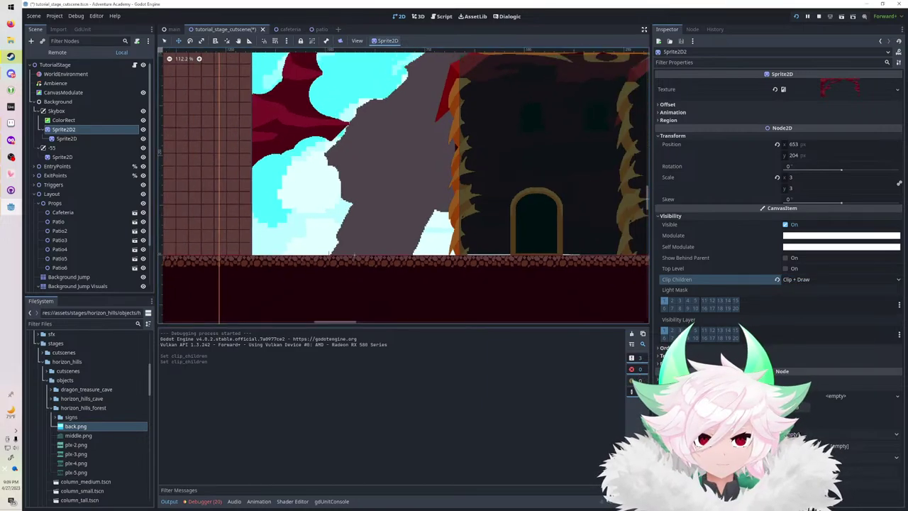
drag(457, 176, 581, 170)
drag(416, 83, 580, 231)
scroll(490, 141, down, 6)
scroll(579, 214, down, 10)
scroll(579, 215, down, 5)
middle_drag(579, 214, 246, 131)
scroll(412, 144, down, 10)
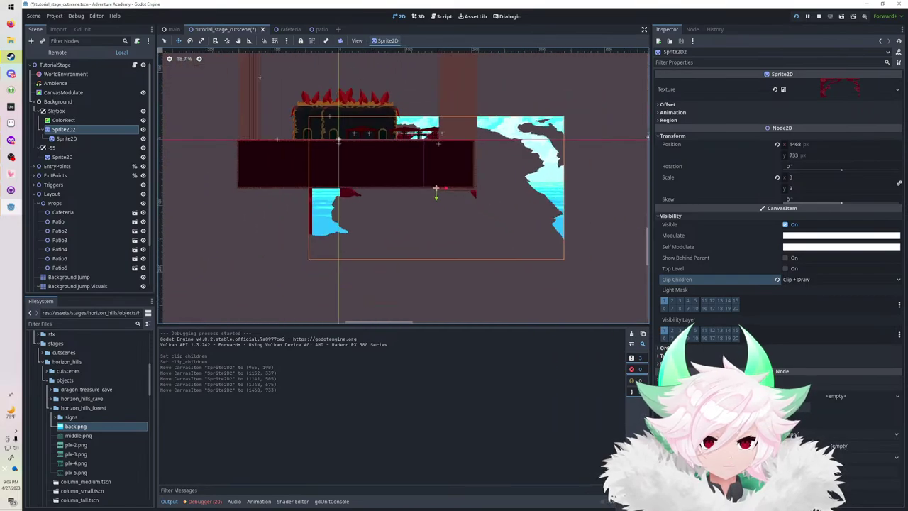
drag(412, 145, 439, 158)
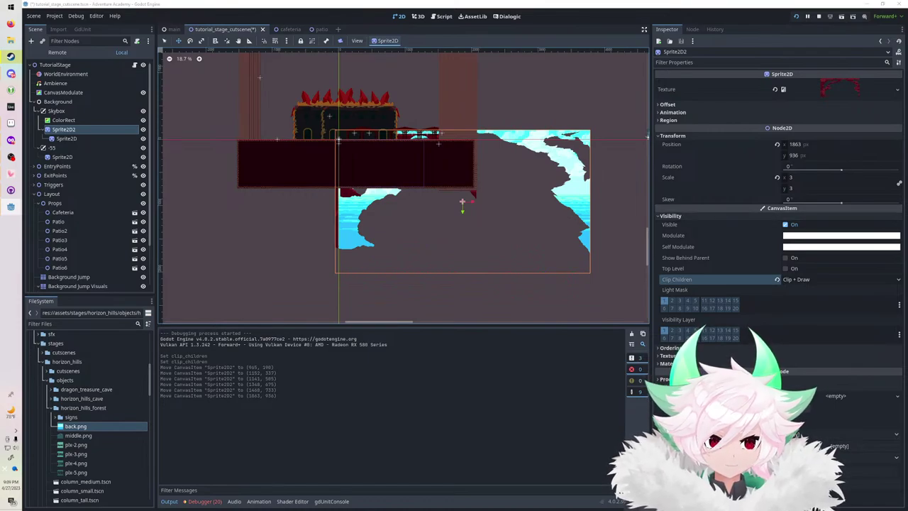
Reset Sprite2D2's scale to 1 and its position to (0, 0).
click(777, 178)
scroll(476, 207, up, 4)
drag(475, 206, 356, 154)
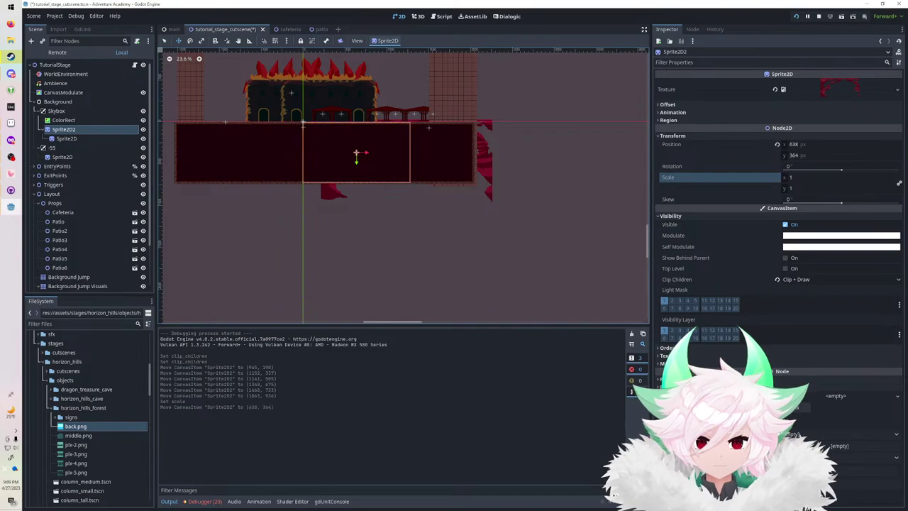
click(776, 144)
scroll(319, 152, up, 9)
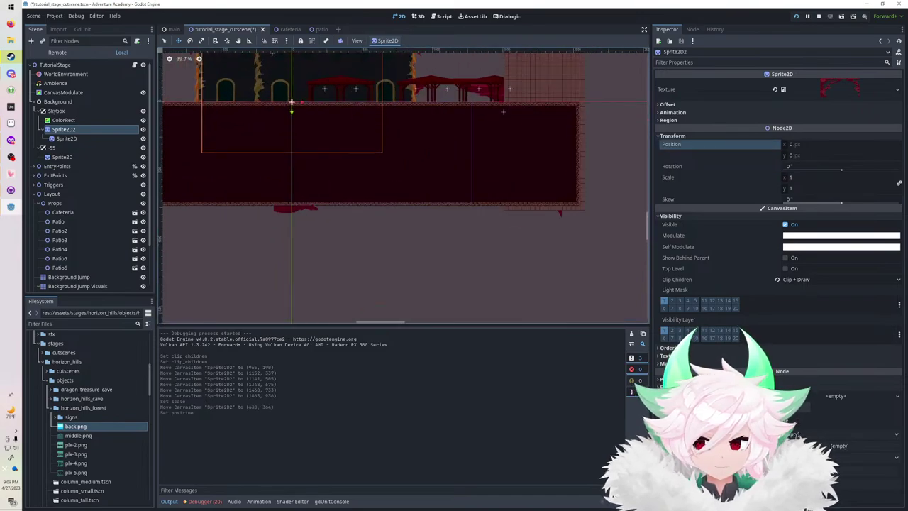
Try placing Sprite2D2 at (600, 370) and undo the move.
drag(226, 66, 311, 117)
scroll(310, 118, up, 10)
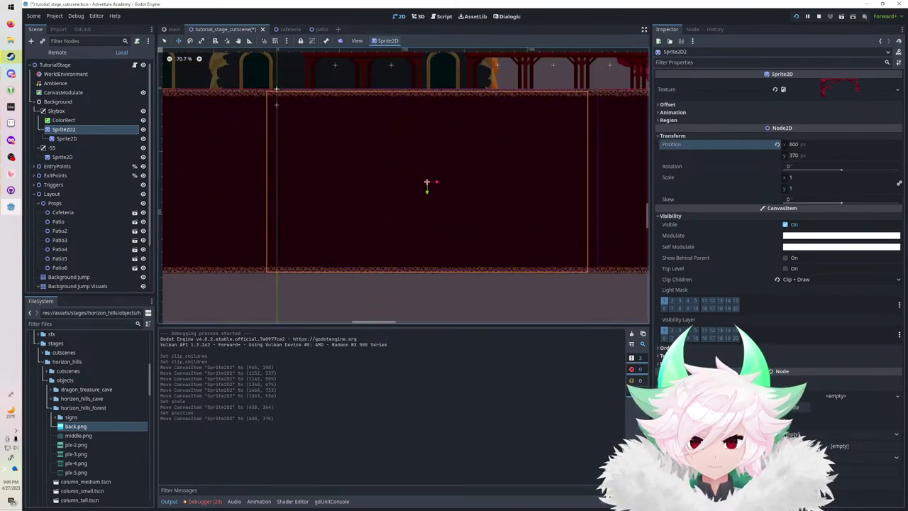
key(ctrl+z)
Position Sprite2D2 at half of 1280 by 720, (640, 360), save the scene and stop the game.
click(816, 144)
text(1280)
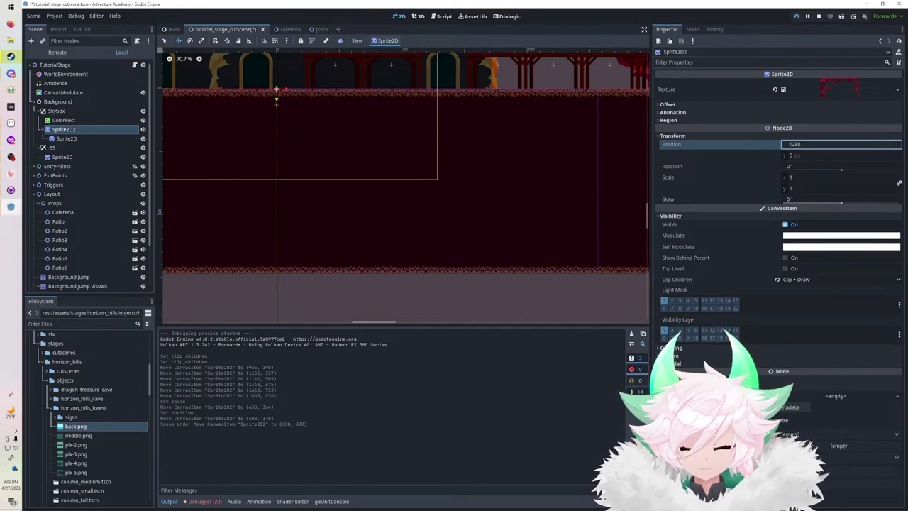
text(/2)
key(Return)
key(Tab)
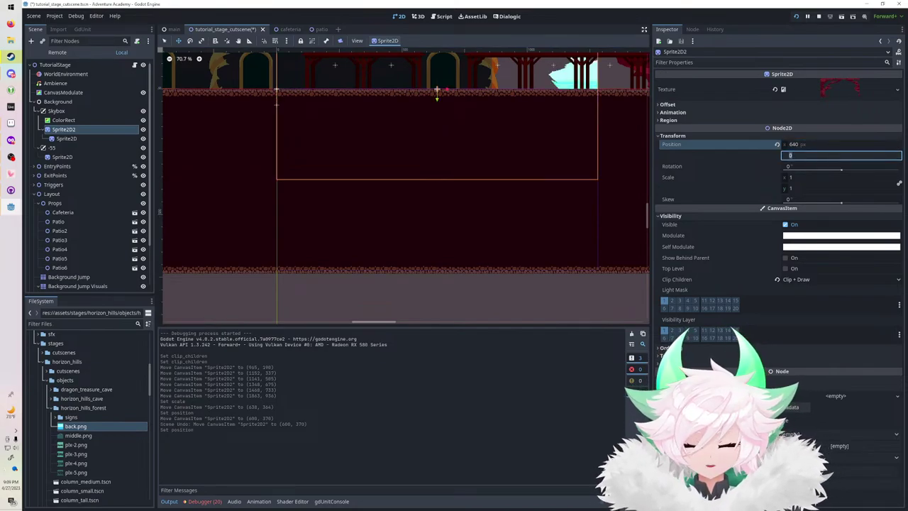
text(720/2)
key(Return)
key(ctrl+s)
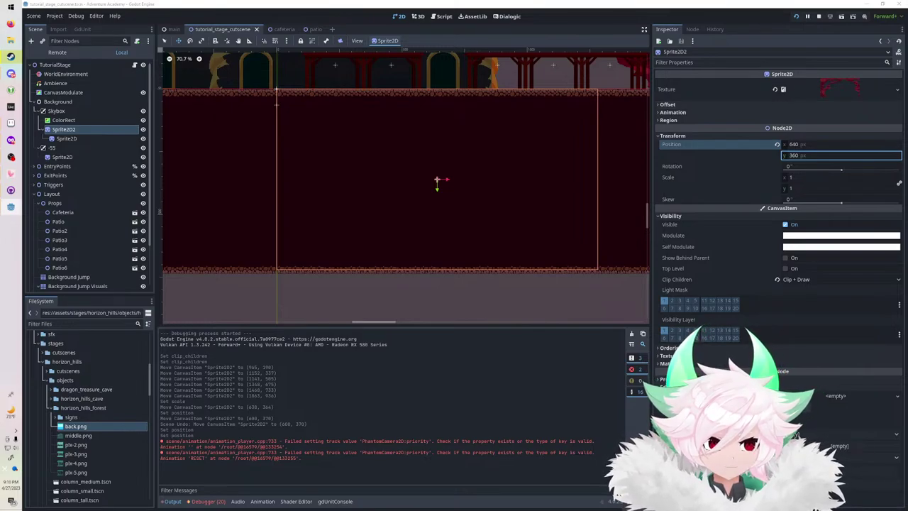
key(F8)
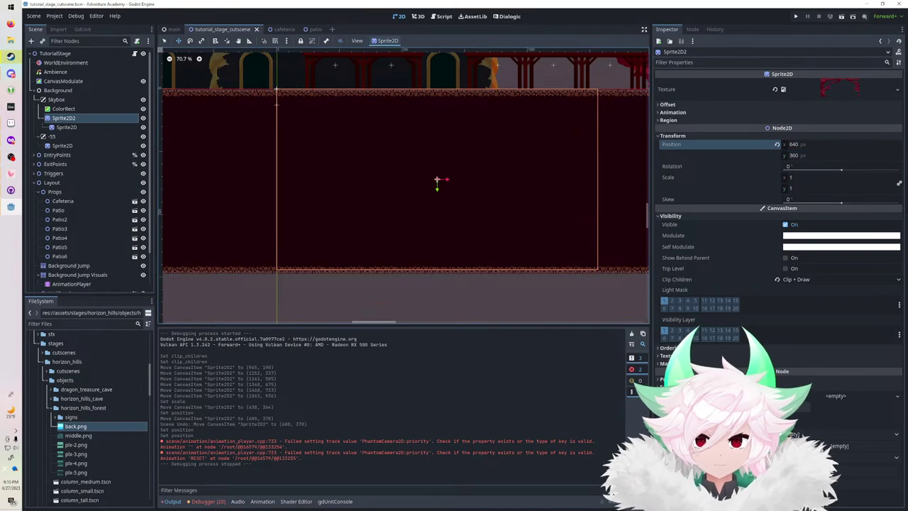
Set Sprite2D2's Clip Children to Clip Only and shift the sprite horizontally to (609, 360).
click(840, 280)
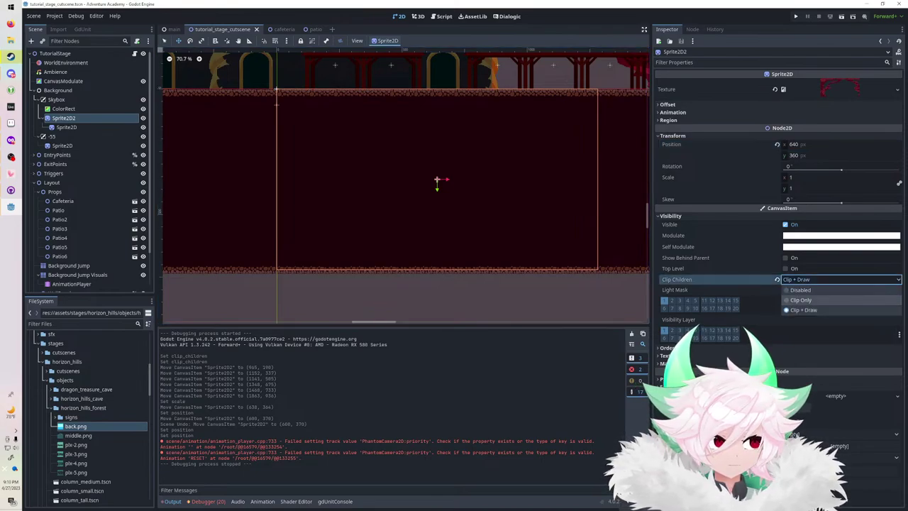
click(801, 301)
scroll(490, 206, up, 1)
middle_drag(490, 206, 518, 237)
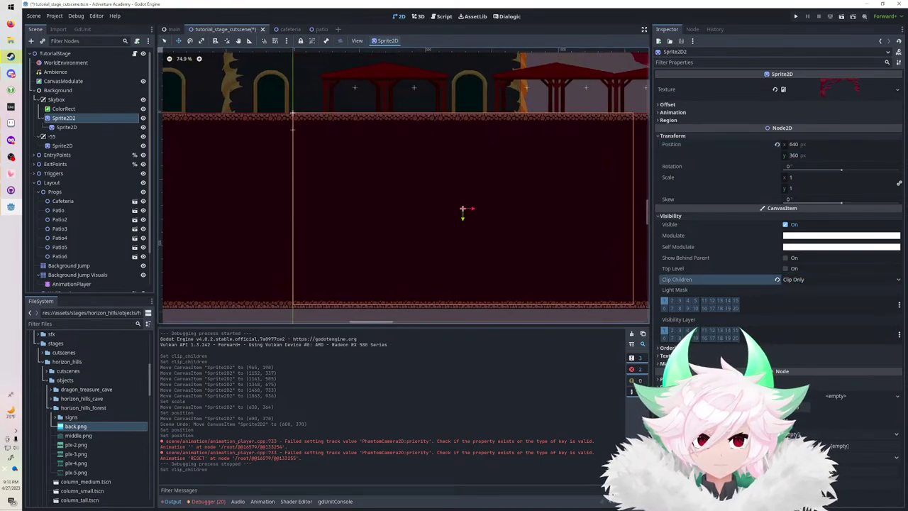
drag(463, 210, 455, 210)
Run the project, jump past the cafeteria to the patios to check the clipped sky, and return to the editor.
key(F5)
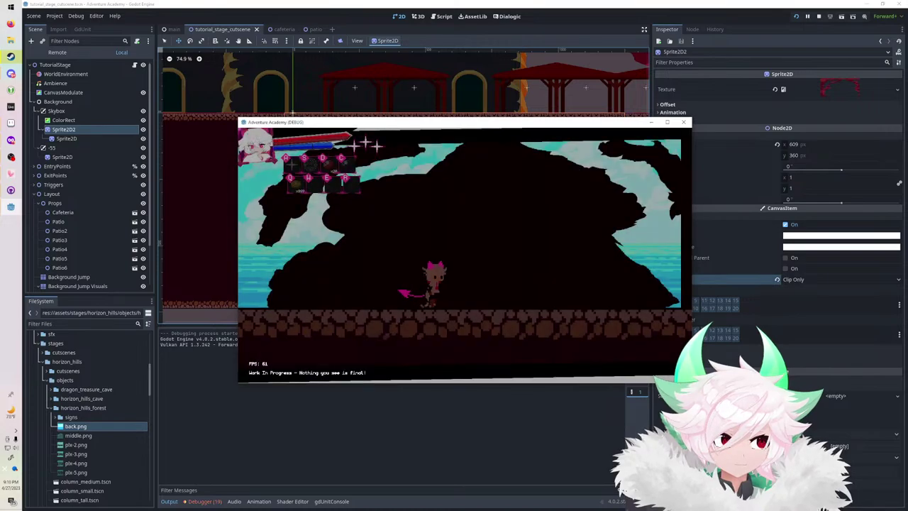
key(Right)
key(space)
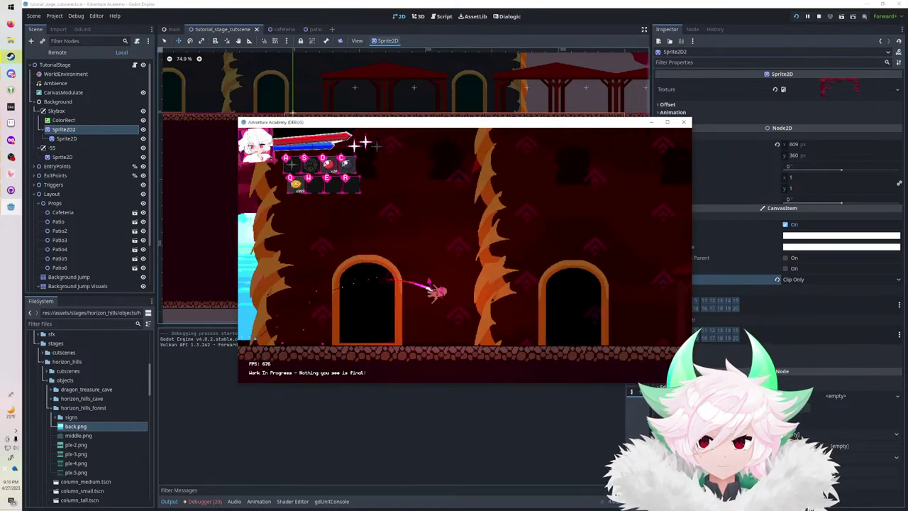
key(Right)
key(space)
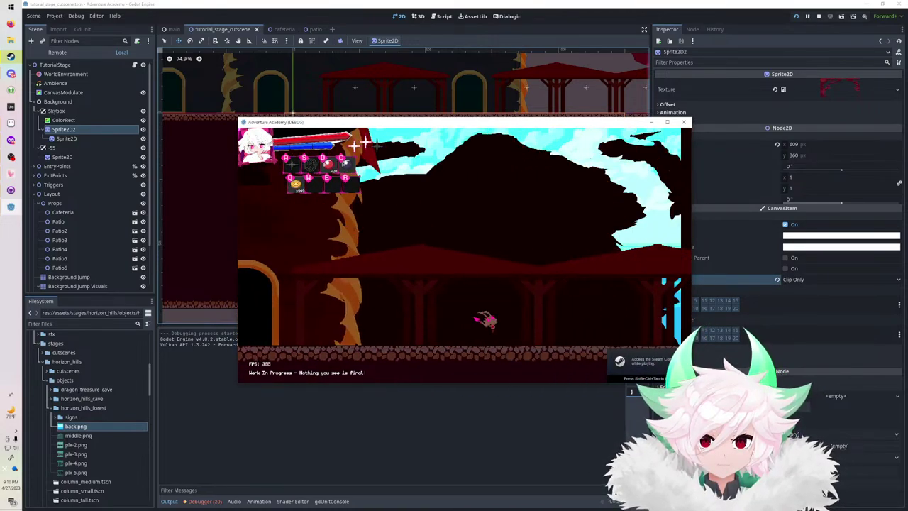
key(alt+F4)
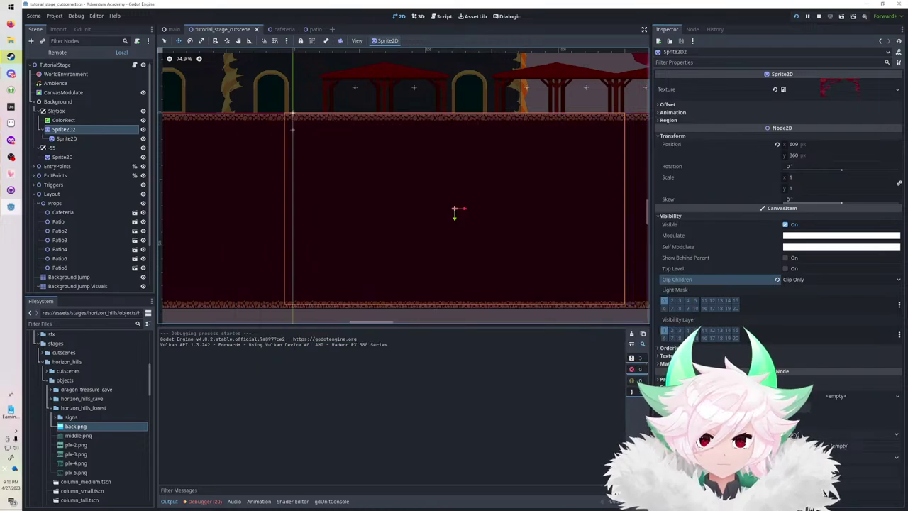
Undo the last move of Sprite2D2, save the scene and view the sky in the running game.
key(ctrl+z)
key(ctrl+s)
key(alt+Tab)
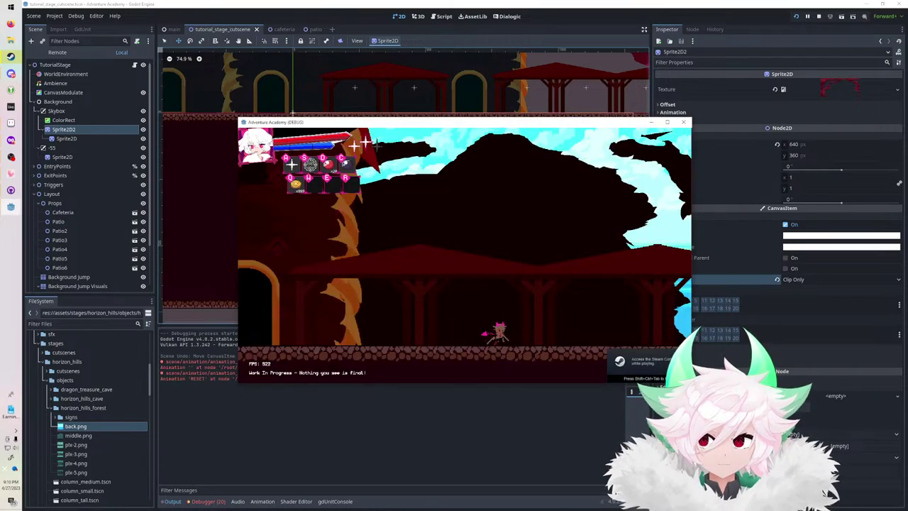
Move the sky Sprite2D nested under Sprite2D2 to (-12, -104) and save the scene.
key(alt+Tab)
click(67, 138)
scroll(301, 135, down, 4)
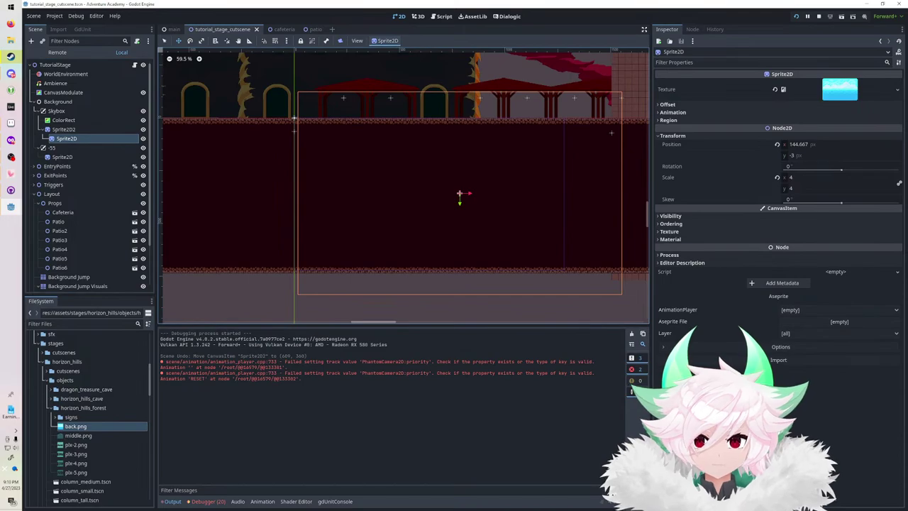
drag(460, 193, 428, 172)
key(ctrl+s)
Run and jump around the patio in the running game to check the repositioned sky texture.
key(alt+Tab)
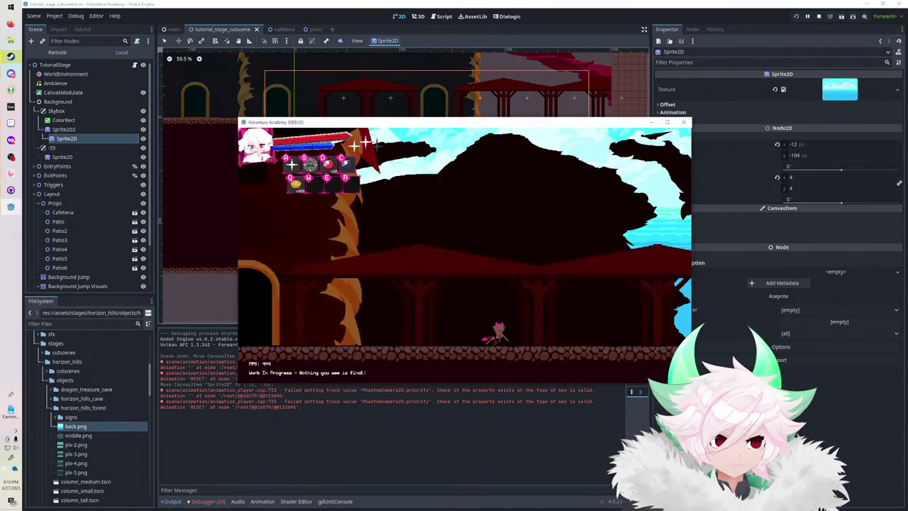
key(Right)
key(space)
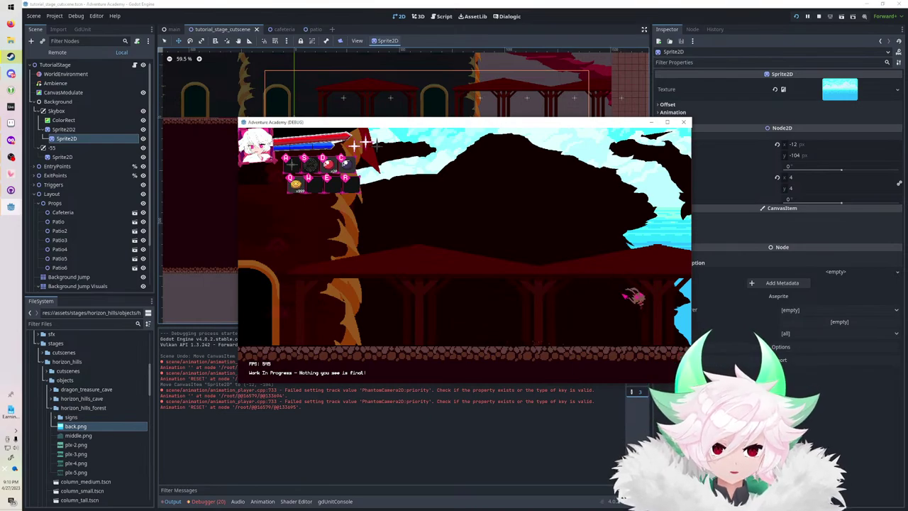
key(Left)
Lower the nested sky Sprite2D to (-12, 99) and save the scene.
key(alt+Tab)
drag(426, 181, 426, 225)
key(ctrl+s)
Run and jump from the patios back past the cafeteria to check the lowered sky, and stop the game.
key(alt+Tab)
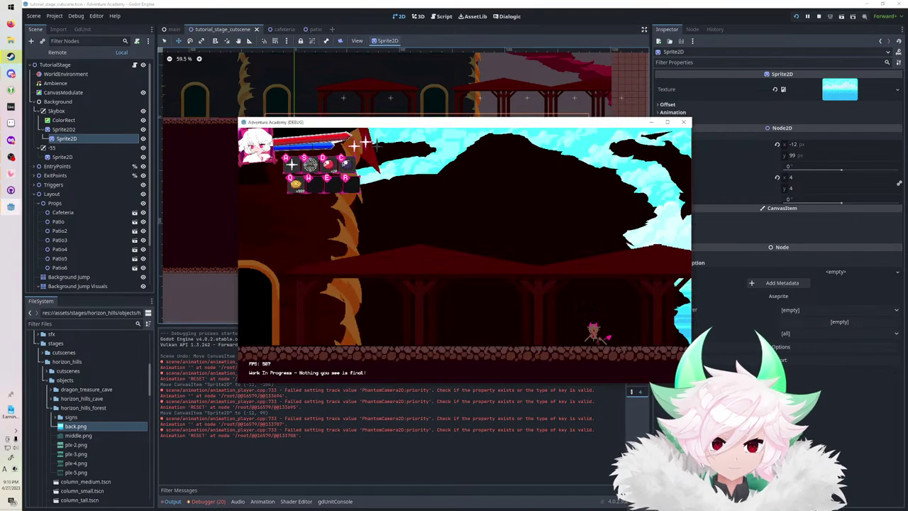
key(Right)
key(space)
key(Left)
key(space)
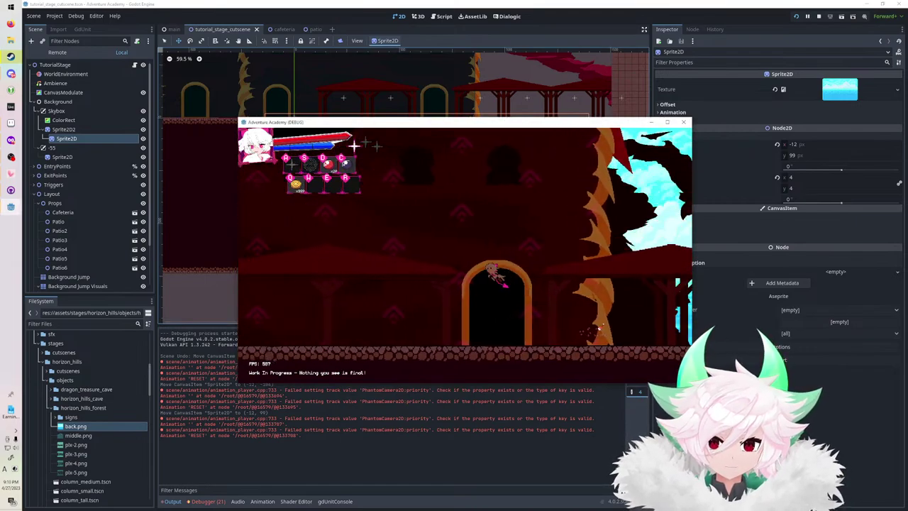
key(space)
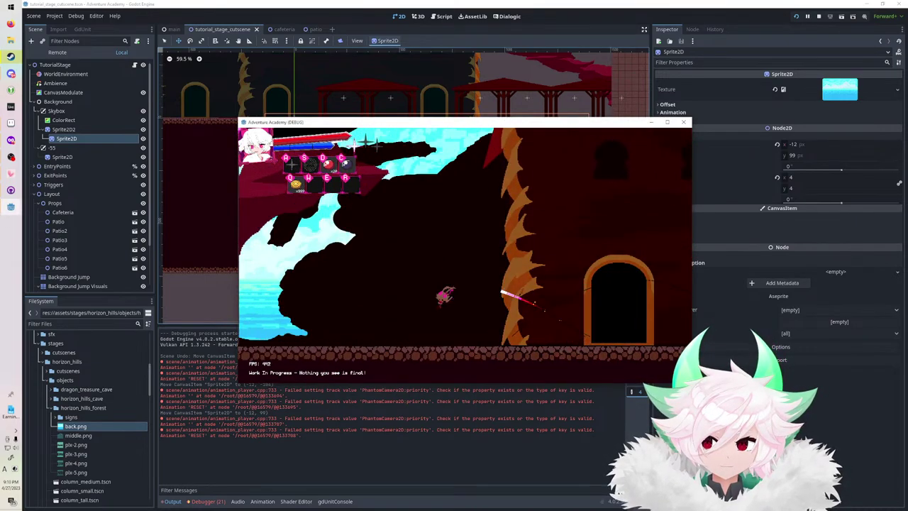
click(819, 16)
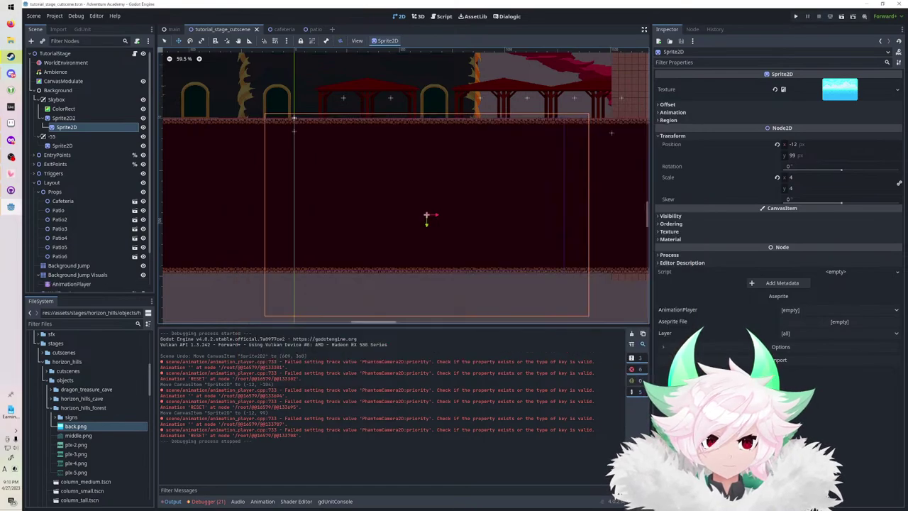
Set the nested sky Sprite2D's scale to 2 and move it to (-303, 126).
click(777, 178)
click(803, 177)
text(2)
key(Return)
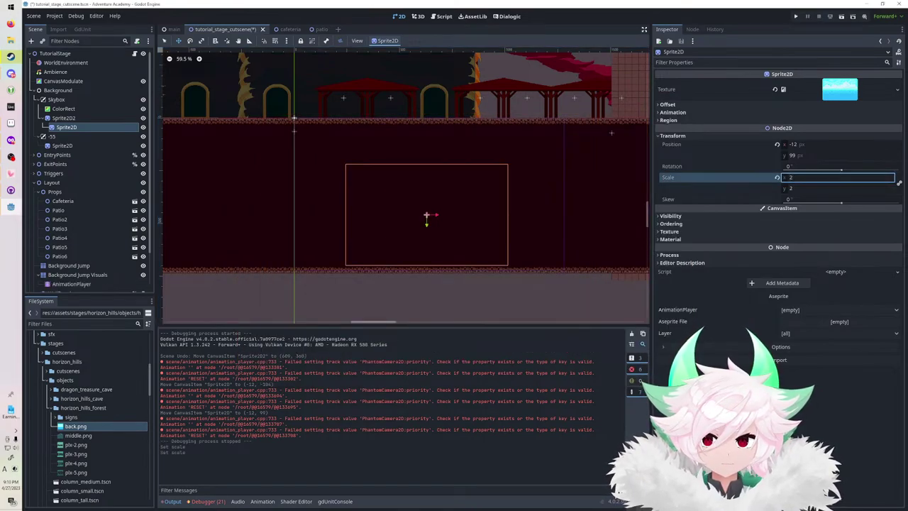
drag(435, 215, 365, 222)
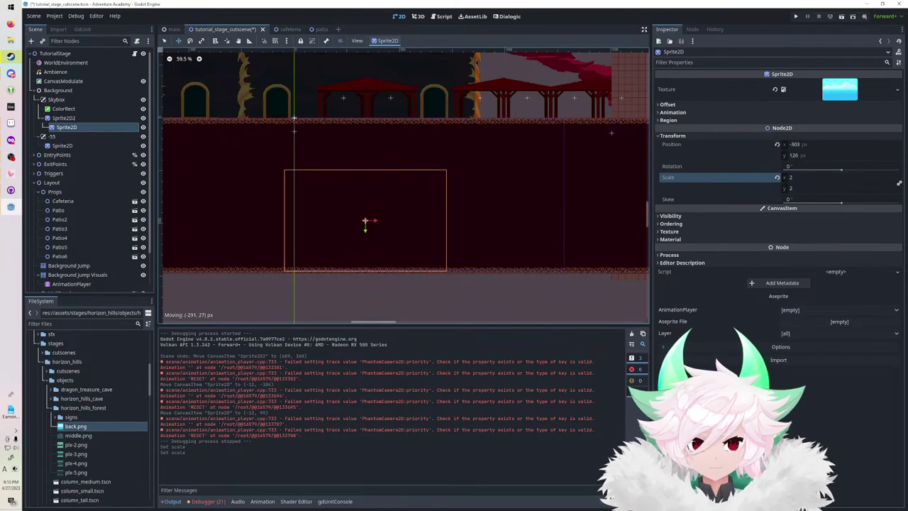
Set the nested sky Sprite2D's scale to 3 on both axes and reset its position to the origin.
click(806, 178)
text(4)
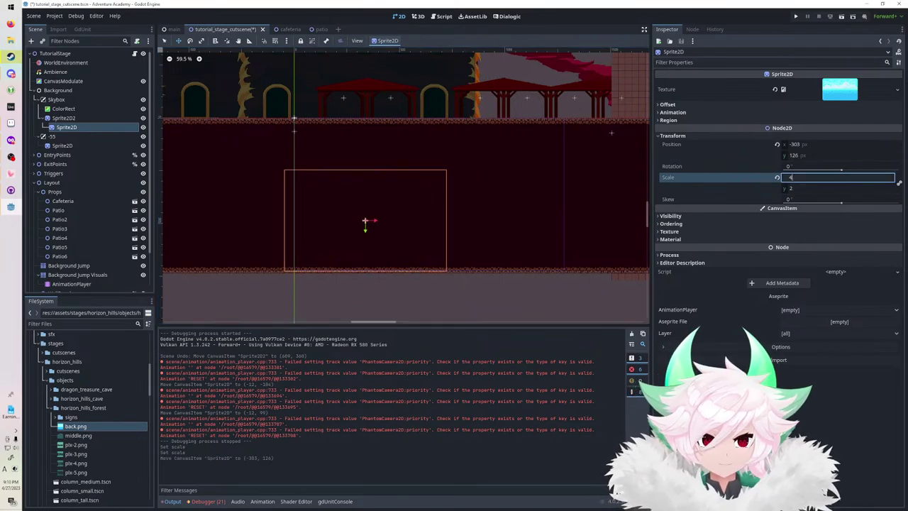
key(Tab)
text(3)
key(Return)
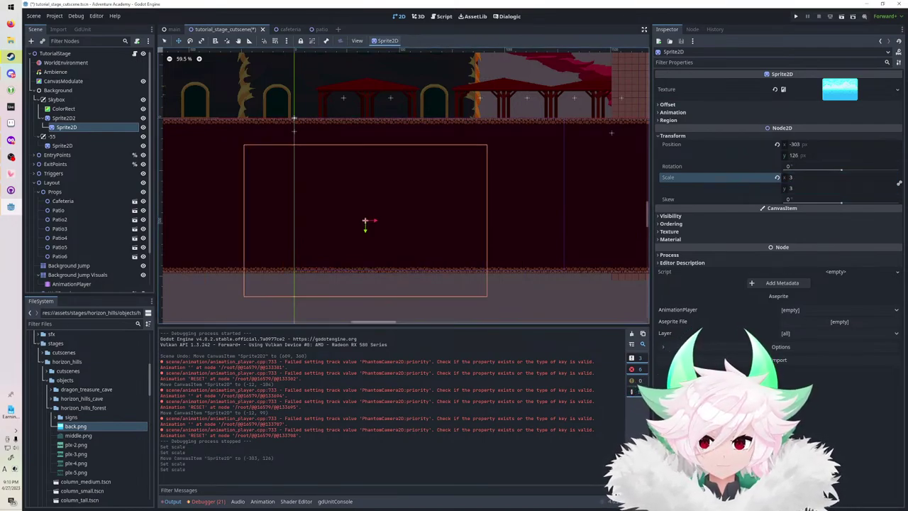
drag(365, 221, 334, 193)
key(ctrl+z)
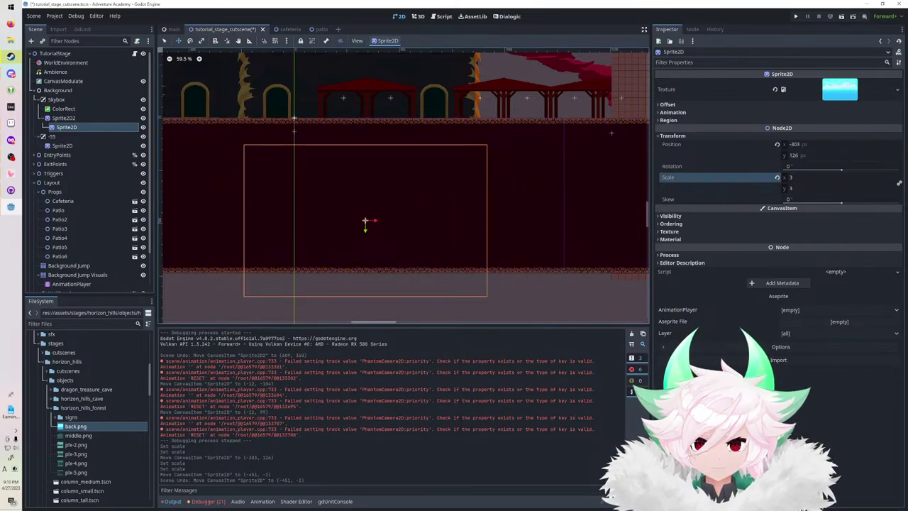
drag(366, 220, 417, 194)
click(777, 145)
Duplicate the nested sky sprite, move the copy to (1066, 0), and shift both sprites left together.
key(ctrl+d)
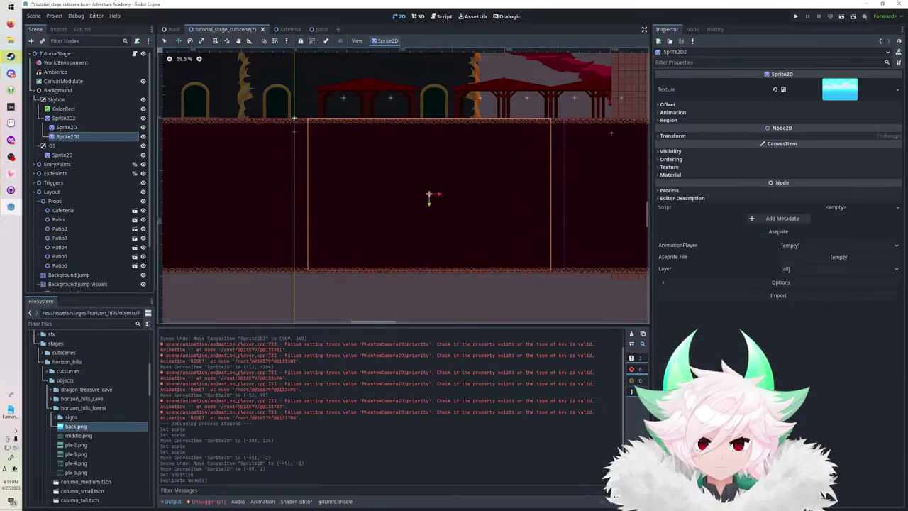
drag(429, 194, 648, 197)
shift+click(67, 127)
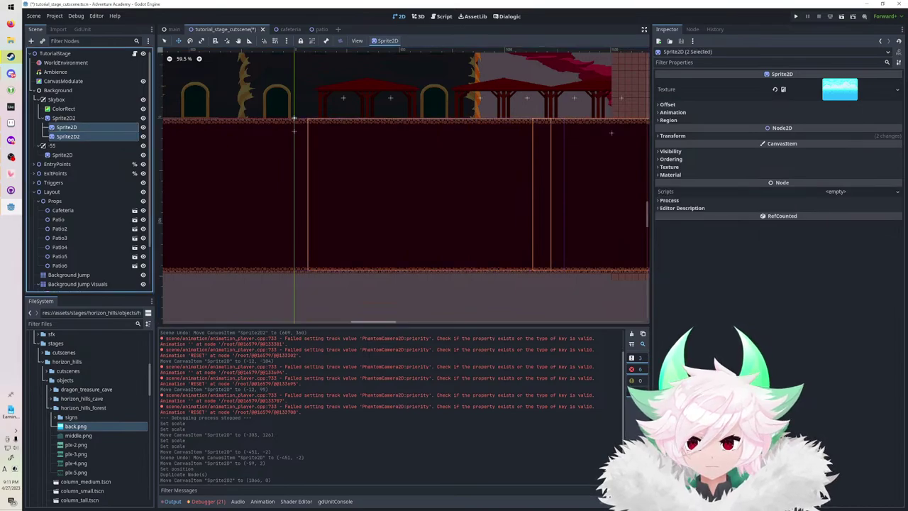
drag(426, 195, 344, 195)
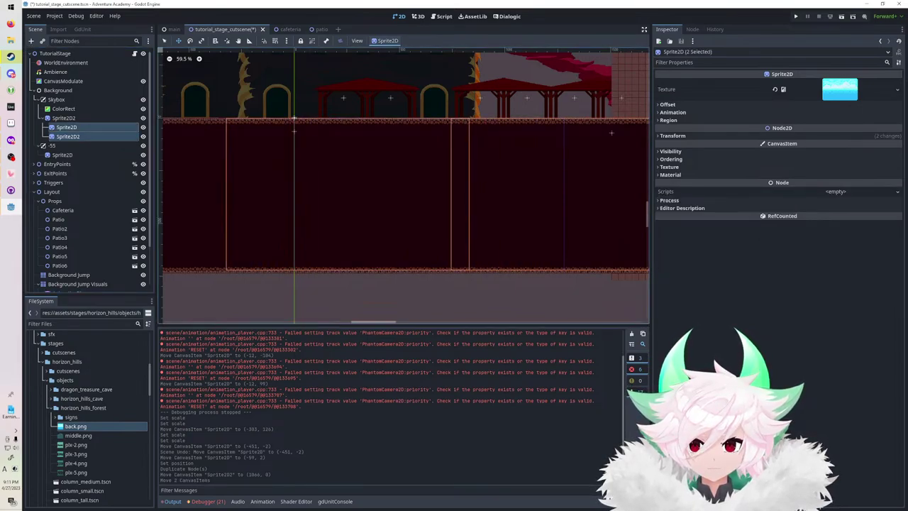
Move the duplicate sky sprite to (775, 0), comparing its edge with the original sprite's right edge.
click(69, 137)
drag(583, 194, 599, 193)
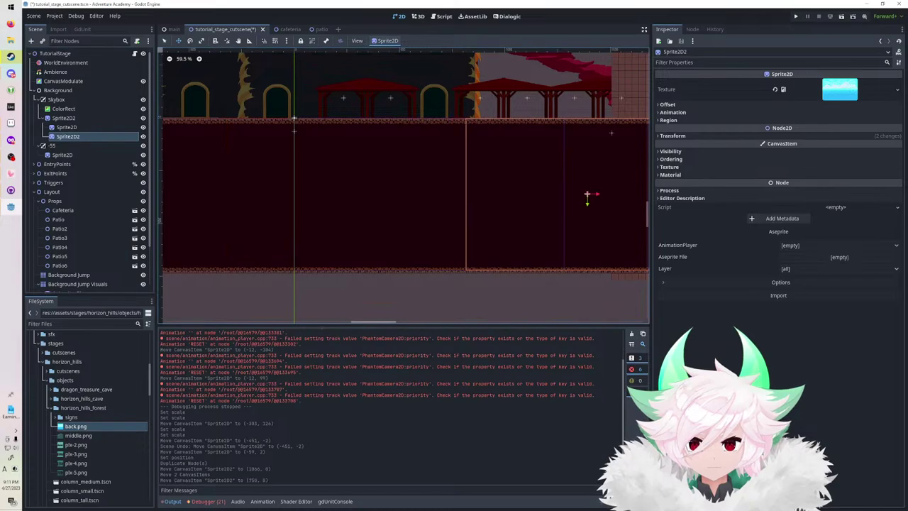
click(66, 127)
scroll(438, 148, up, 11)
shift+click(68, 136)
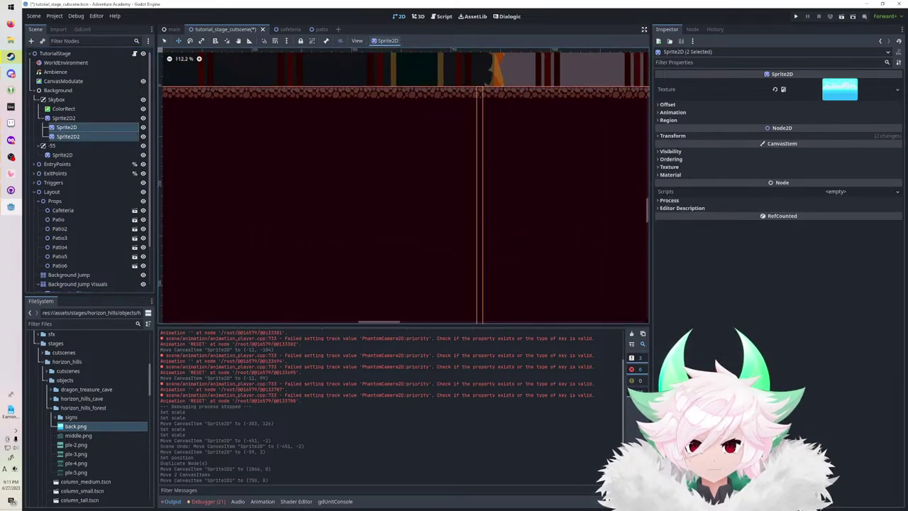
middle_drag(482, 163, 402, 160)
scroll(409, 100, up, 18)
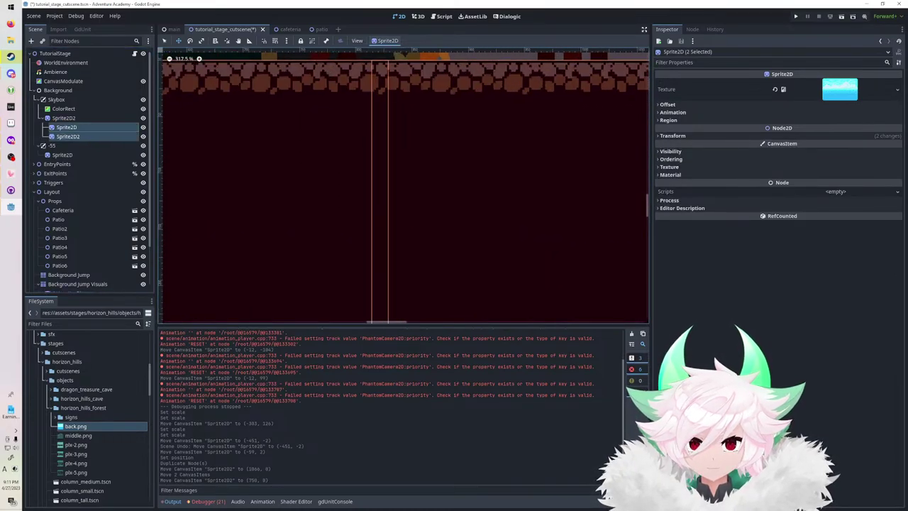
click(68, 136)
drag(376, 135, 405, 135)
Compare the seam between both sky sprites and move the duplicate to (767, 0).
shift+click(67, 127)
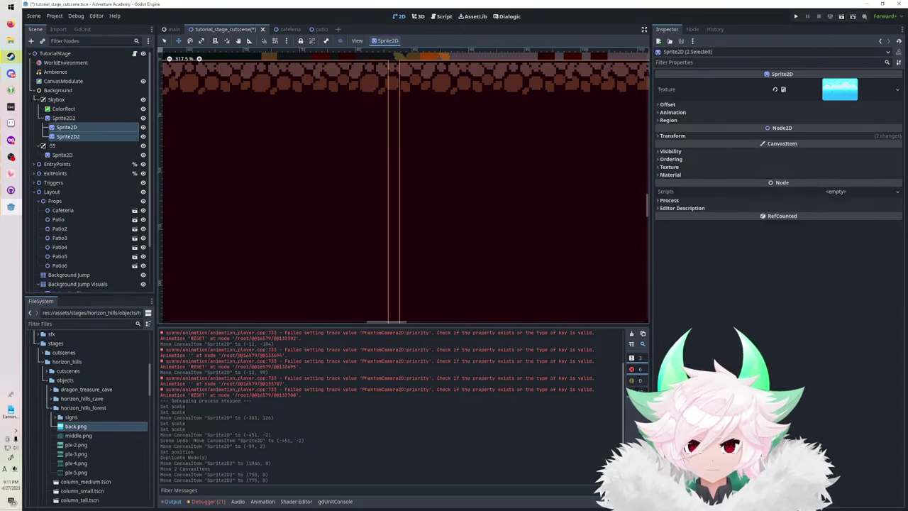
scroll(330, 103, up, 3)
click(68, 136)
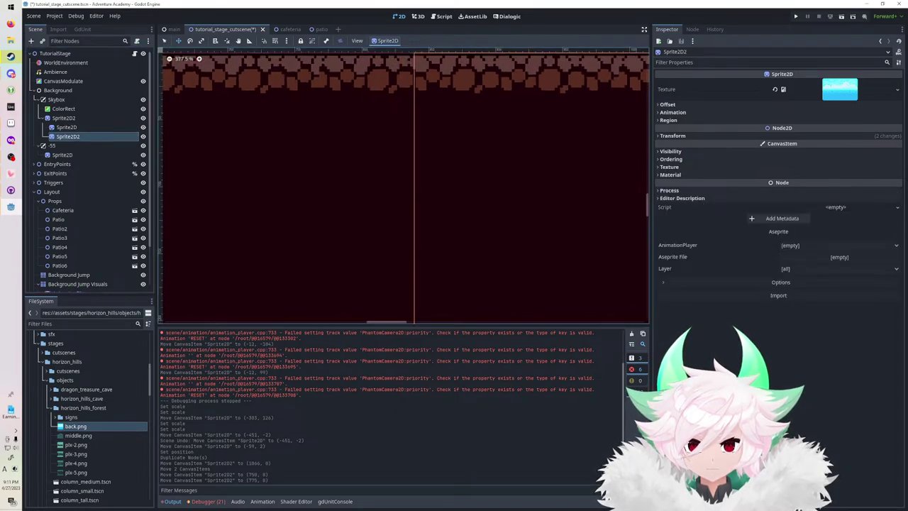
drag(418, 142, 408, 142)
Align the duplicate sky sprite flush with the original's edge at (765, 0) and save the scene.
click(67, 127)
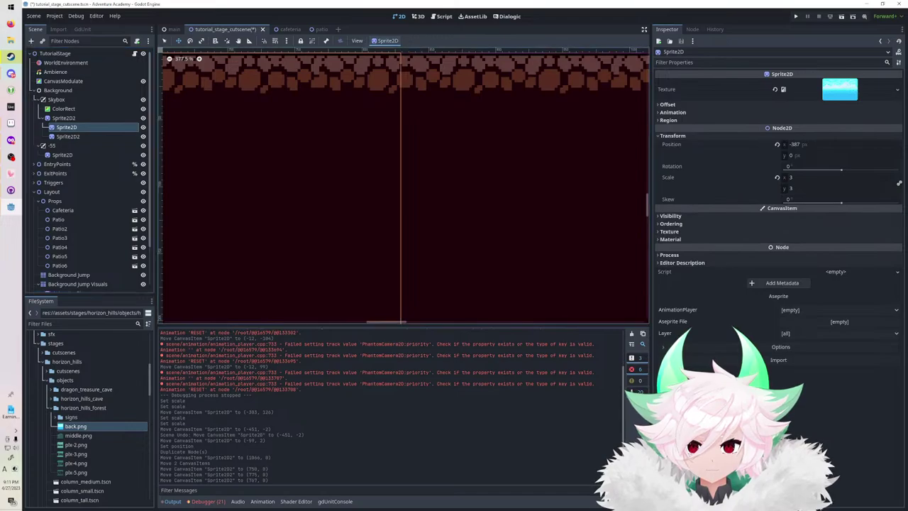
shift+click(68, 136)
scroll(411, 78, up, 3)
scroll(410, 84, up, 9)
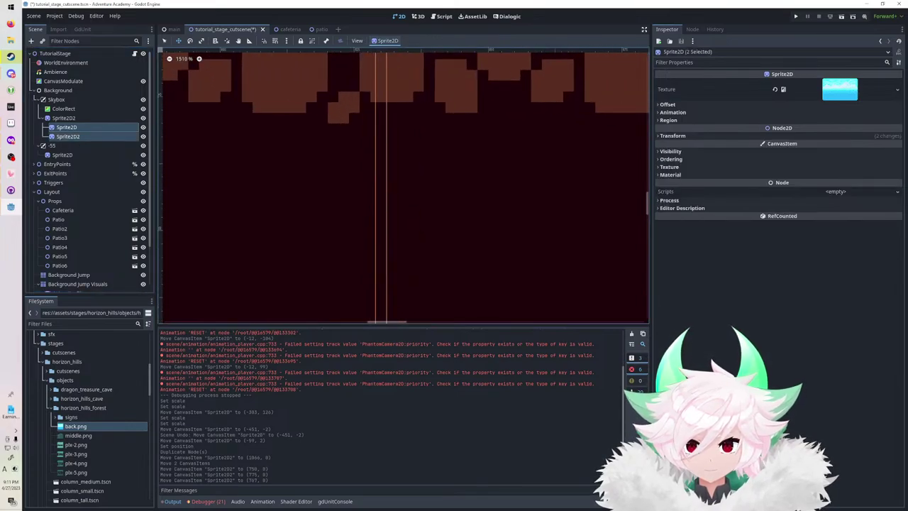
click(68, 136)
drag(419, 142, 404, 142)
click(67, 127)
shift+click(68, 136)
scroll(367, 185, down, 5)
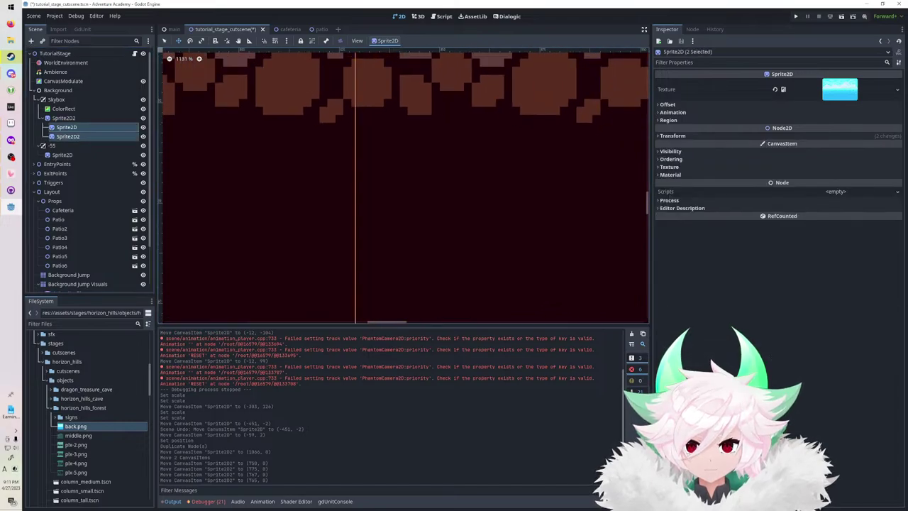
key(ctrl+s)
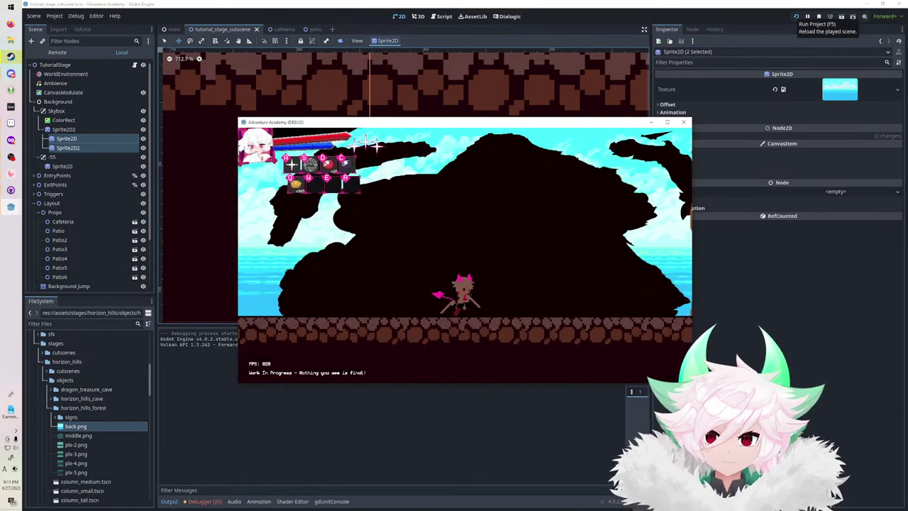
Run and jump past the cafeteria and patios in the running game to check the enlarged double sky, and stop the game.
key(Left)
key(Right)
key(space)
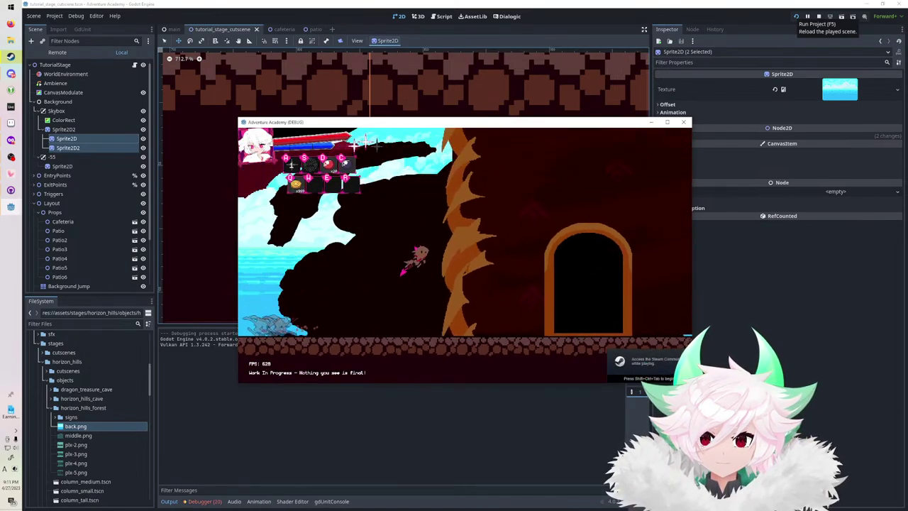
key(space)
key(space)
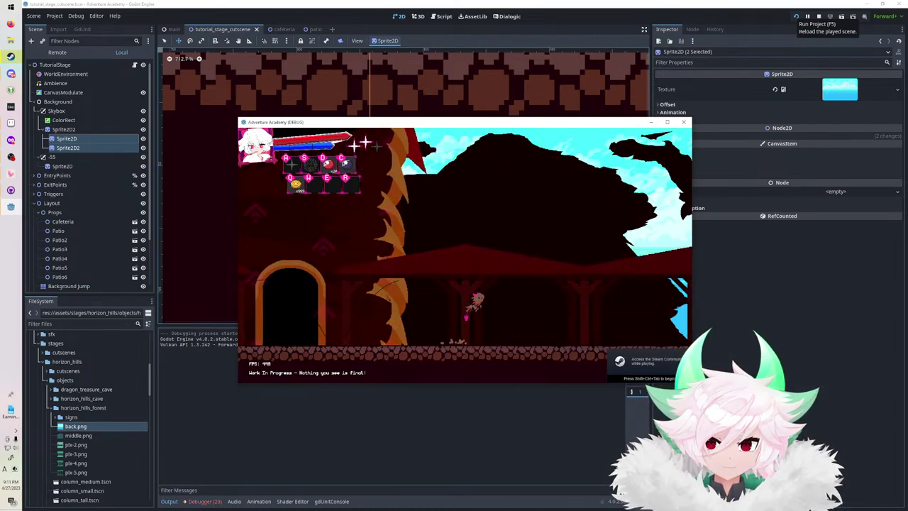
key(Left)
key(space)
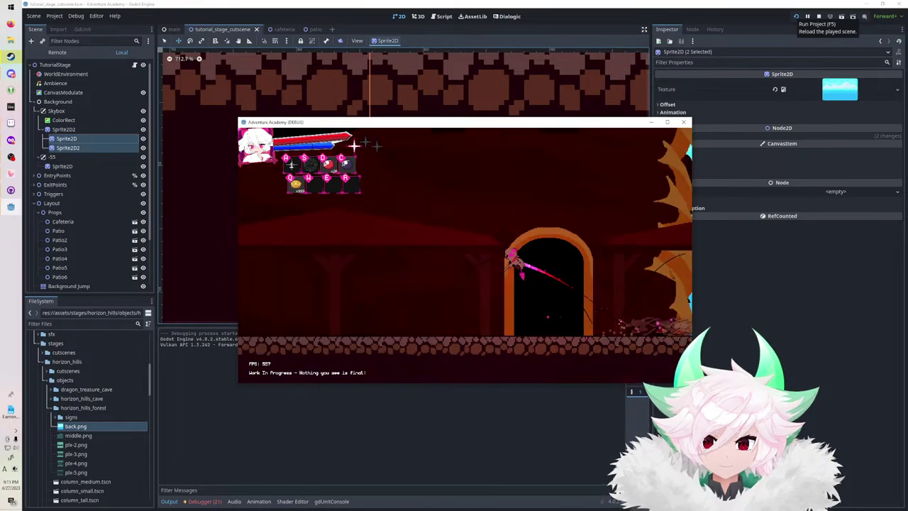
key(space)
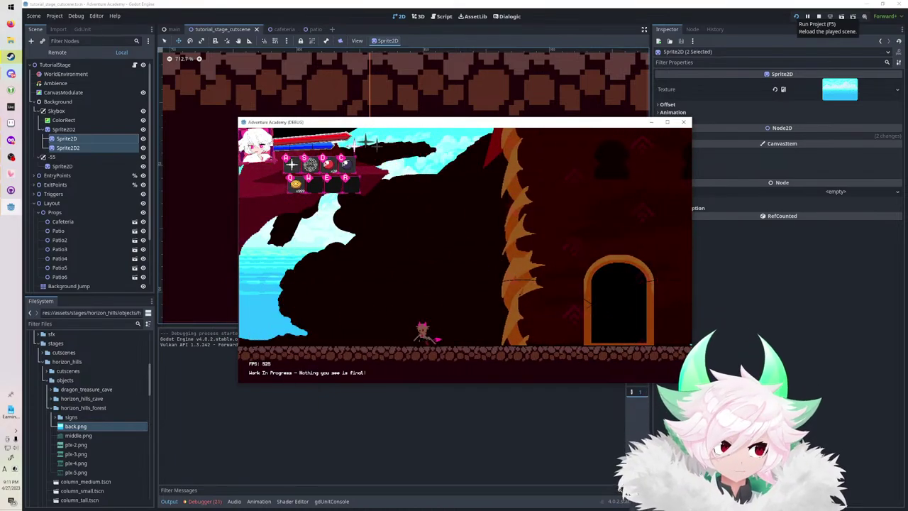
key(F8)
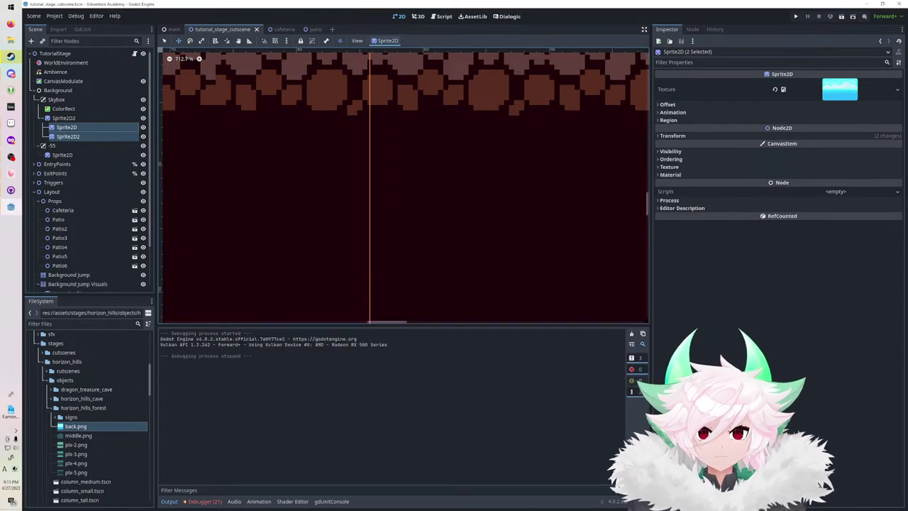
Add a PointLight2D node as a child of the skybox's Sprite2D2.
scroll(348, 114, down, 20)
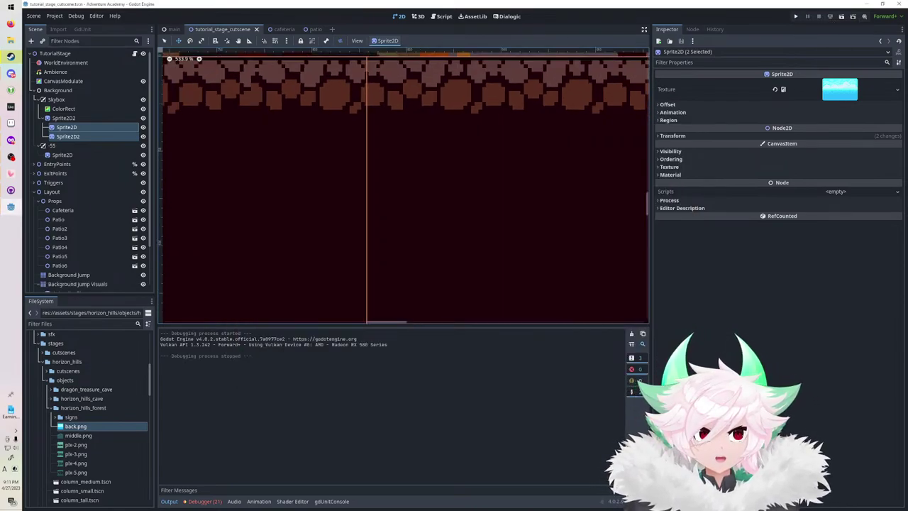
scroll(588, 238, down, 8)
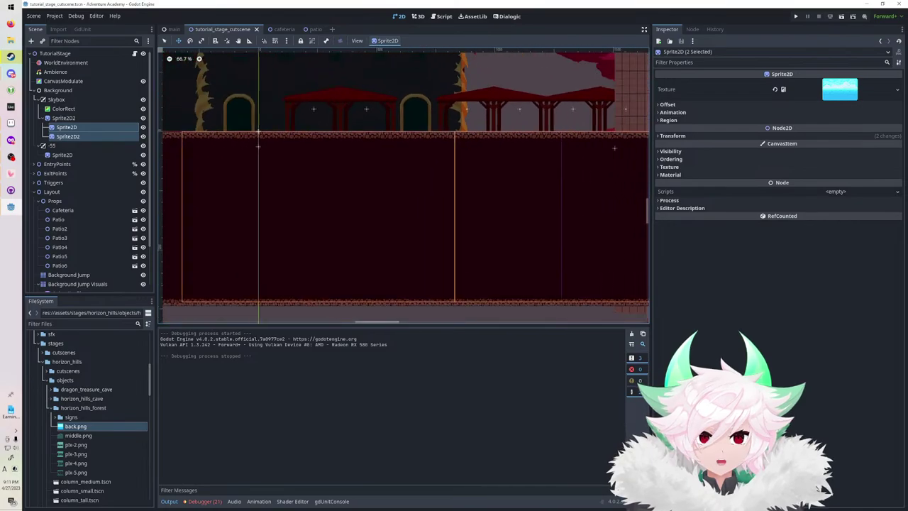
click(63, 81)
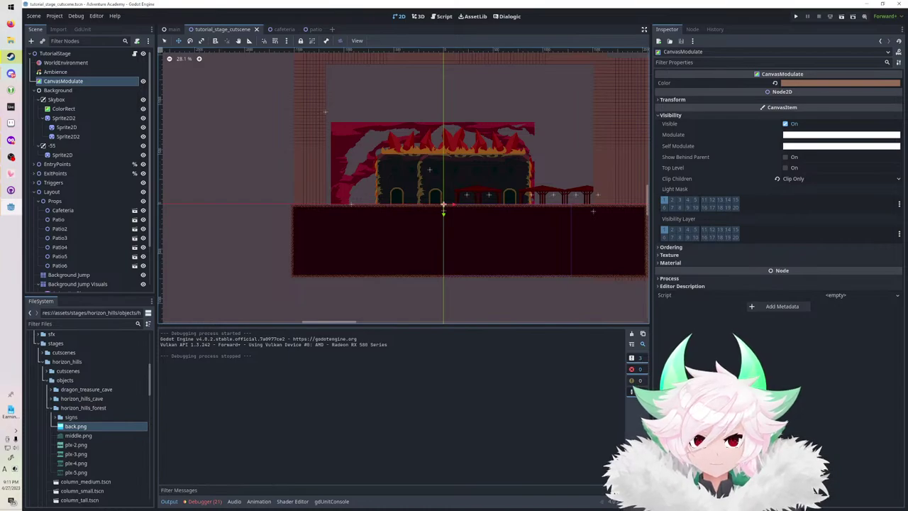
click(508, 242)
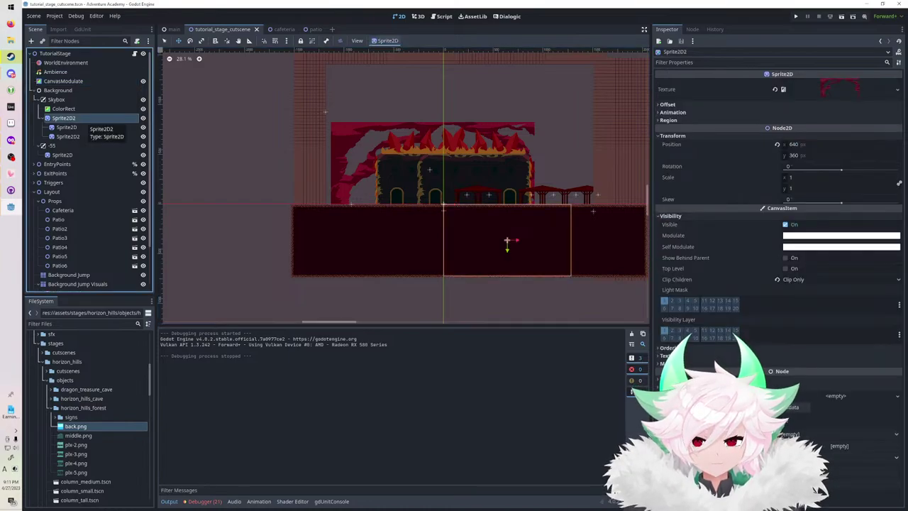
click(32, 41)
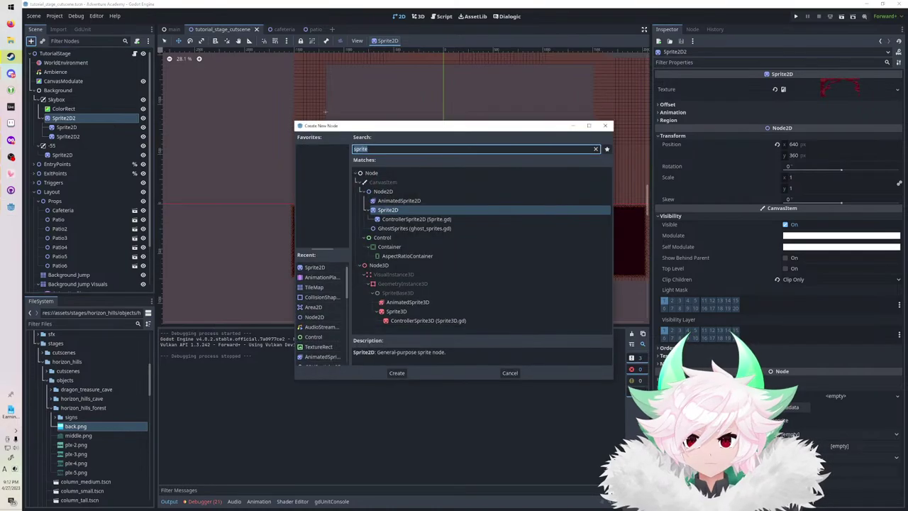
text(light)
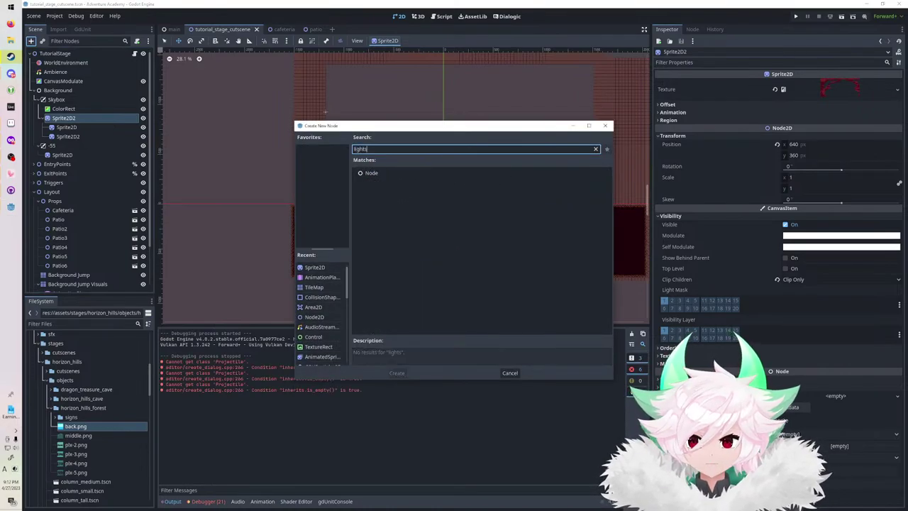
double_click(398, 219)
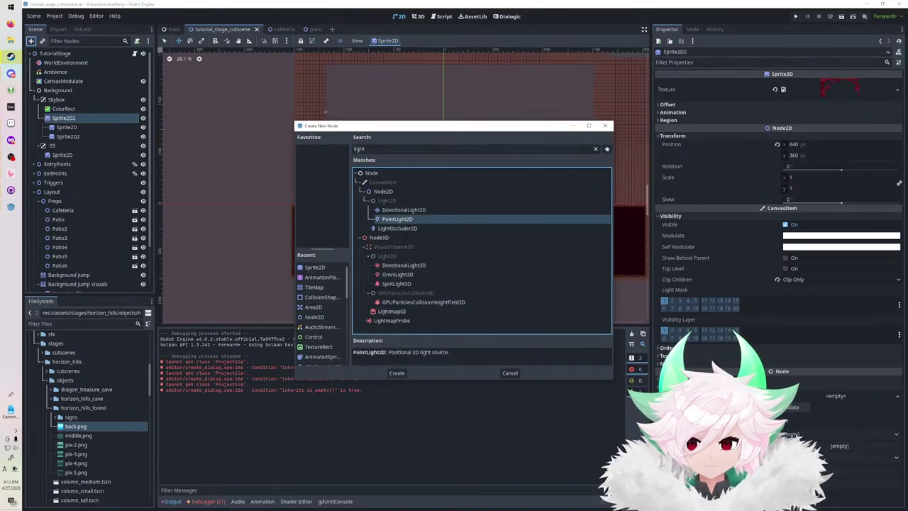
middle_drag(514, 174, 416, 170)
scroll(416, 170, up, 5)
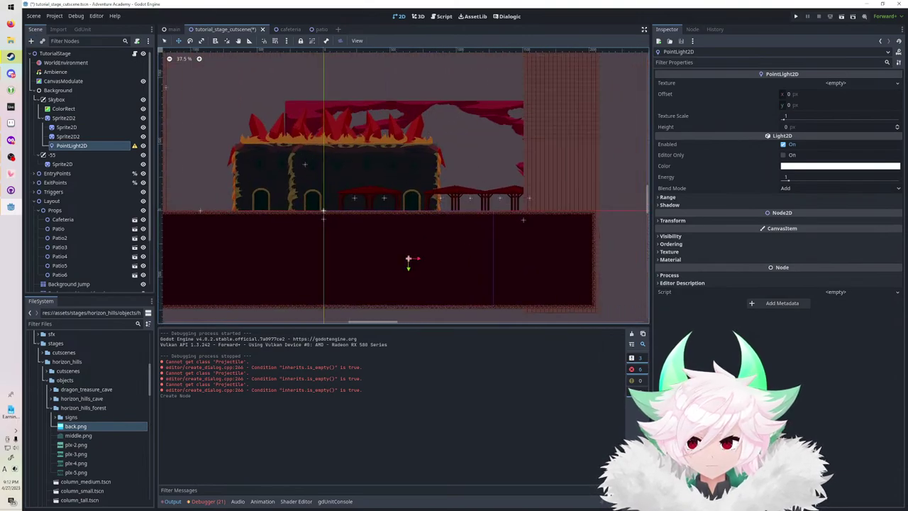
Assign back.png as the PointLight2D's texture and set its texture scale to 4.
click(134, 145)
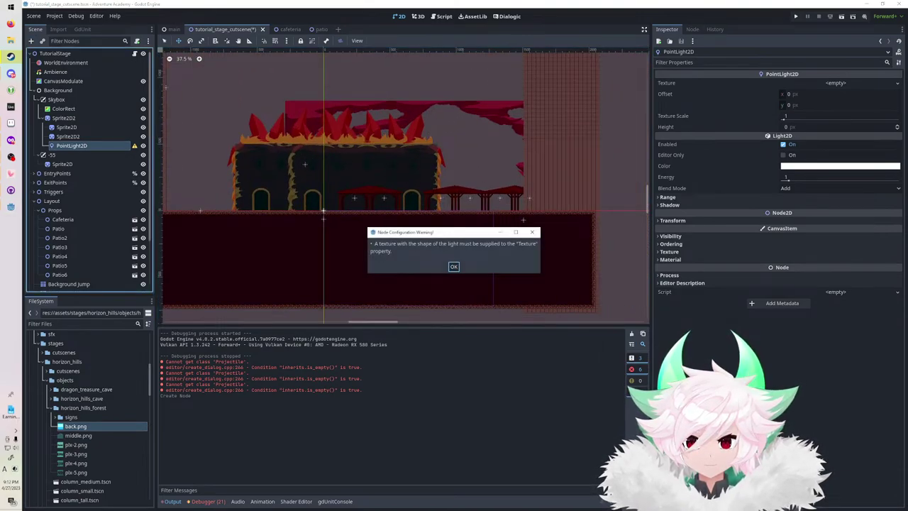
click(454, 267)
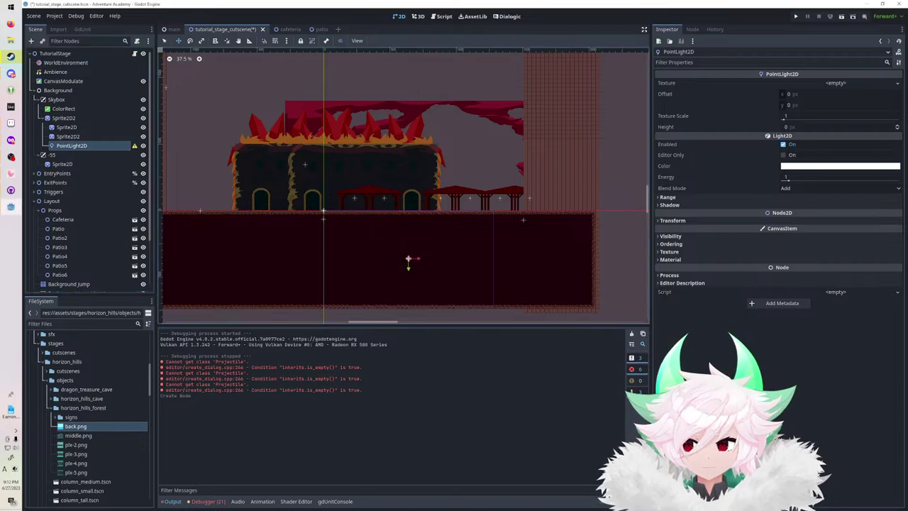
drag(76, 426, 844, 85)
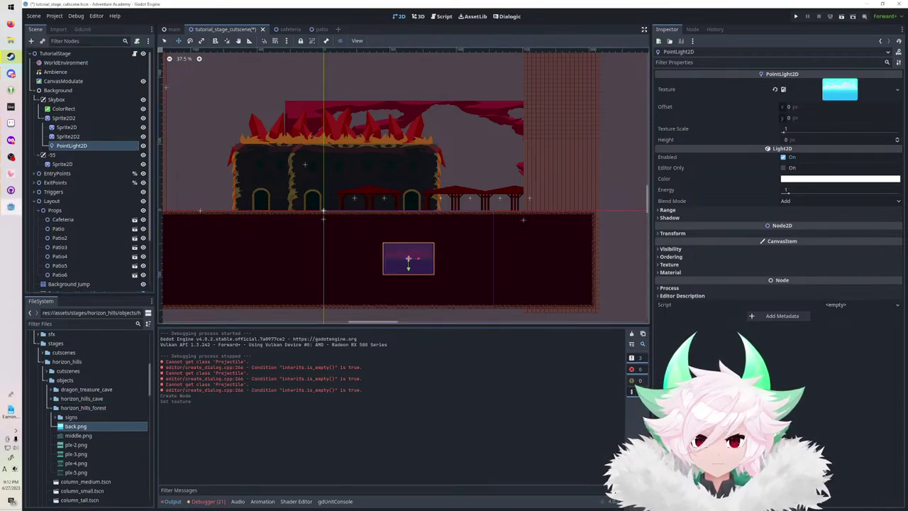
click(783, 131)
key(Return)
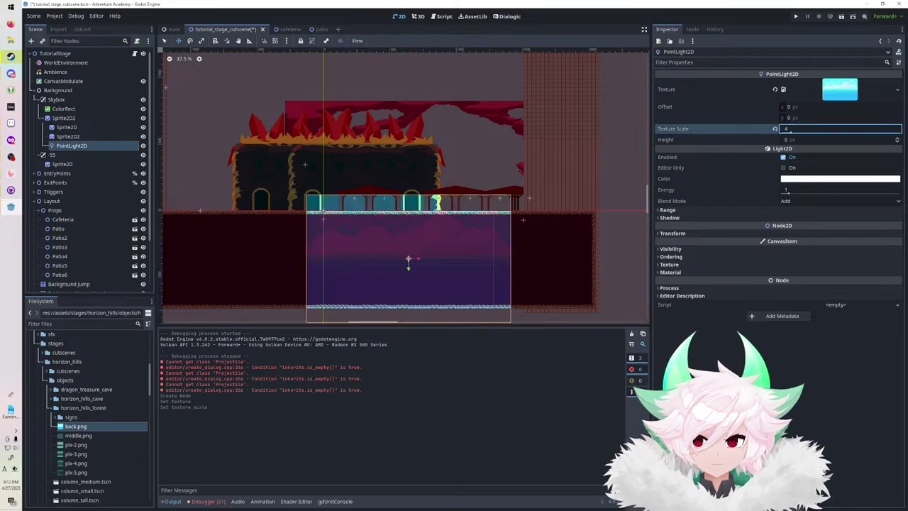
Save the scene and run the game, jumping past the cafeteria to check the textured light.
key(ctrl+s)
key(F5)
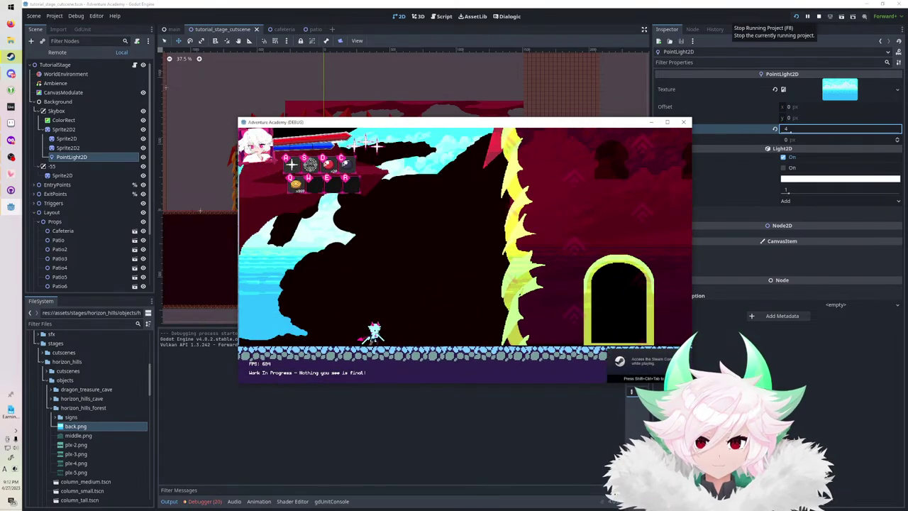
key(Right)
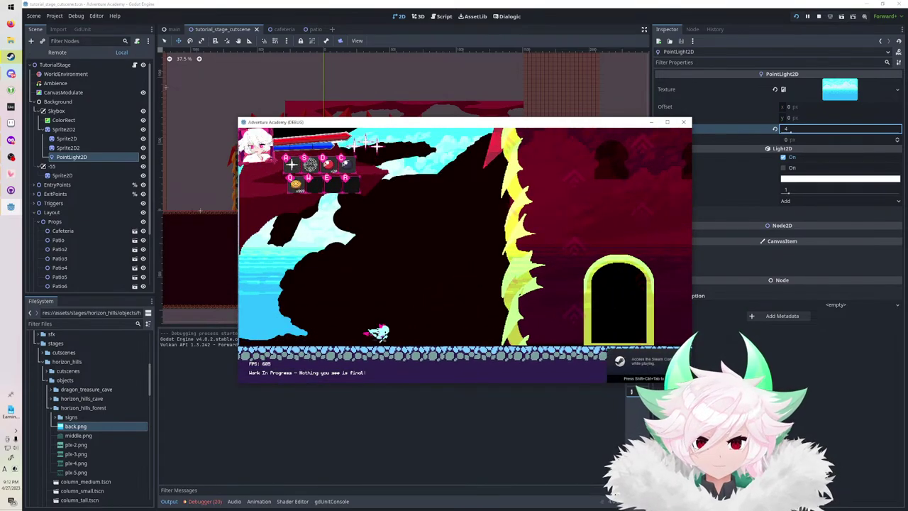
key(space)
key(space)
key(Right)
key(space)
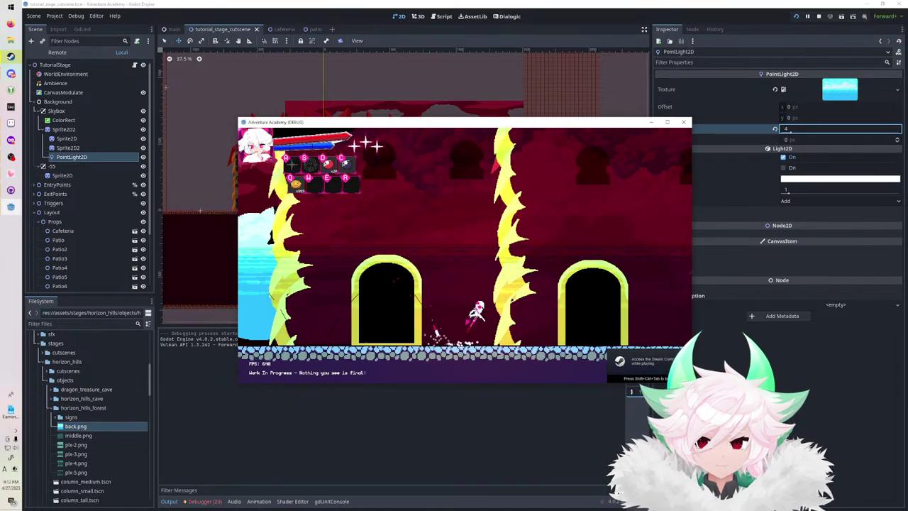
Run and jump back and forth past the cafeteria and patios in the running game to inspect the textured light, and stop the game.
key(space)
key(Right)
key(space)
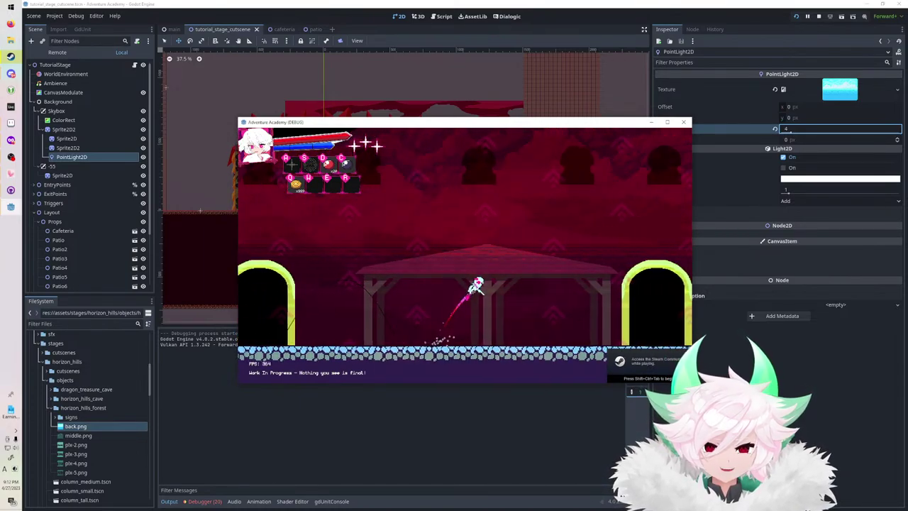
key(Right)
key(space)
key(Right)
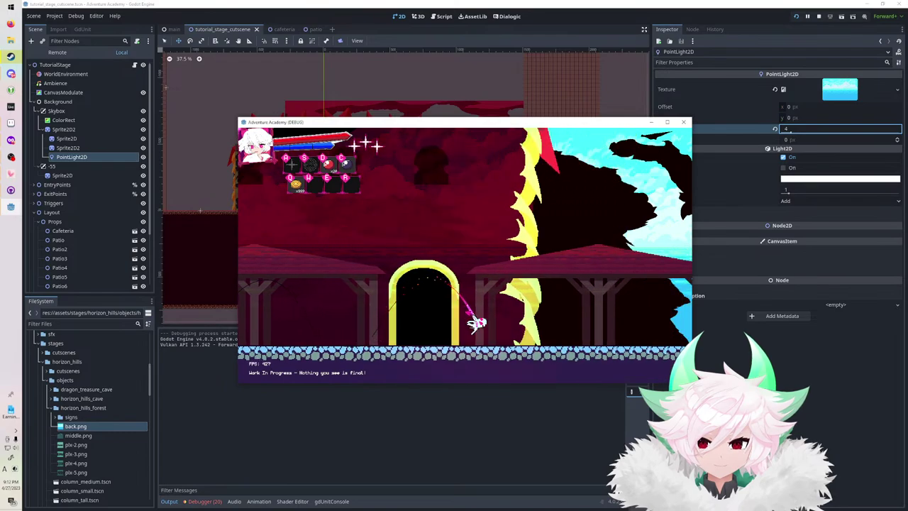
key(space)
key(space)
key(Left)
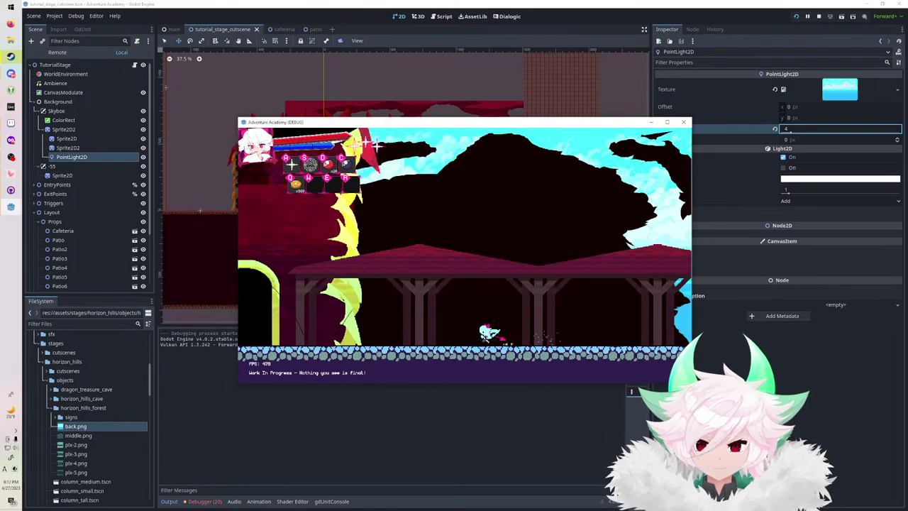
key(Left)
key(space)
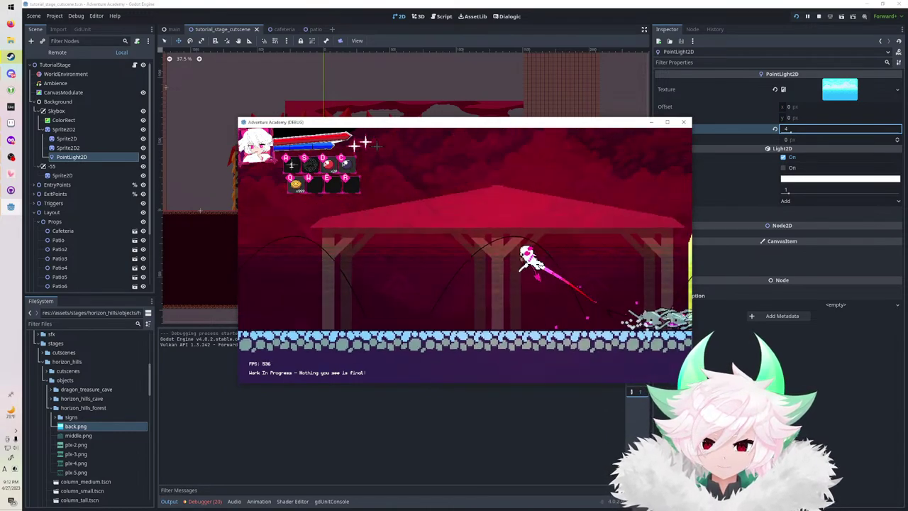
key(space)
key(space)
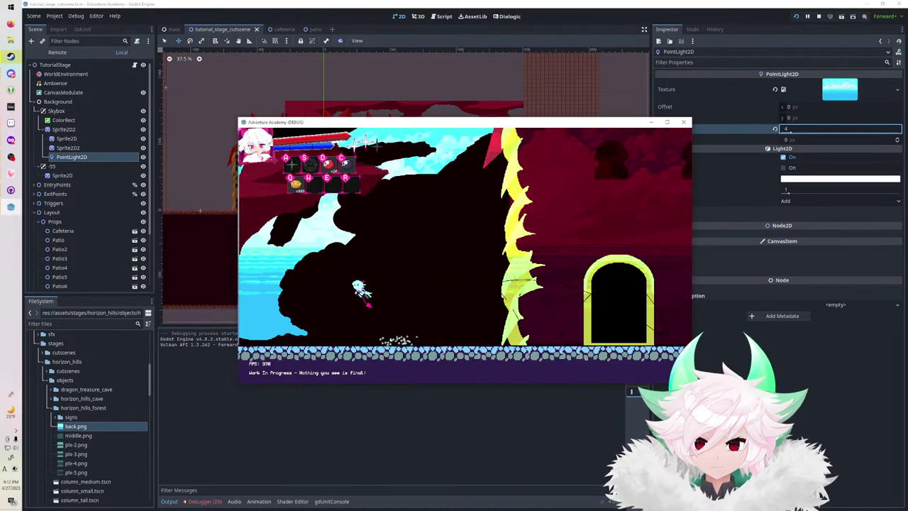
key(F8)
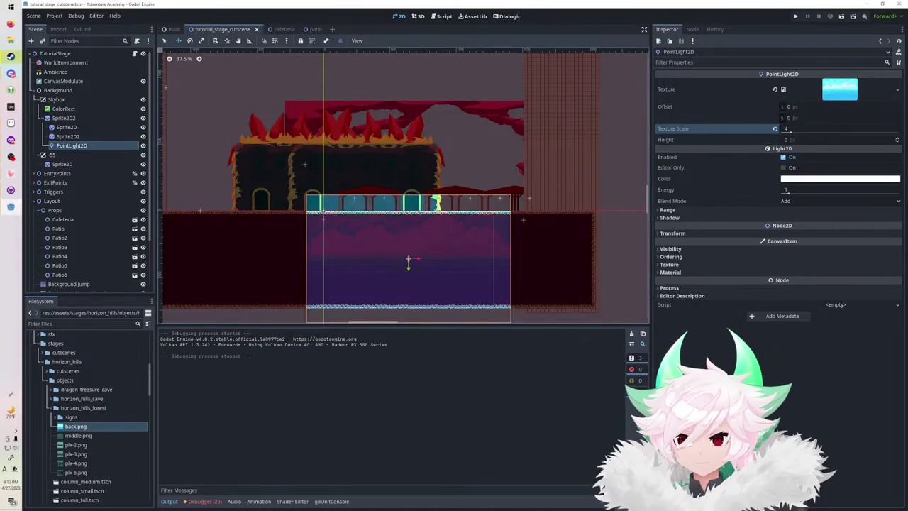
Reparent the PointLight2D under the Props node and move it up over the left half of the cafeteria.
drag(81, 146, 87, 211)
click(67, 274)
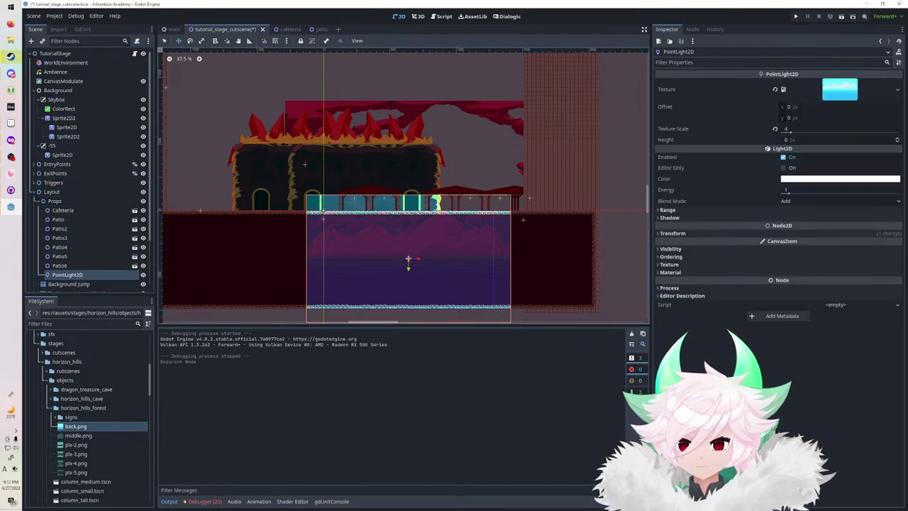
middle_drag(306, 164, 450, 215)
scroll(401, 180, up, 1)
drag(450, 214, 244, 63)
drag(352, 165, 365, 186)
Find the white sprites in the project files and assign white_square_4x4.png as the PointLight2D's texture.
click(81, 324)
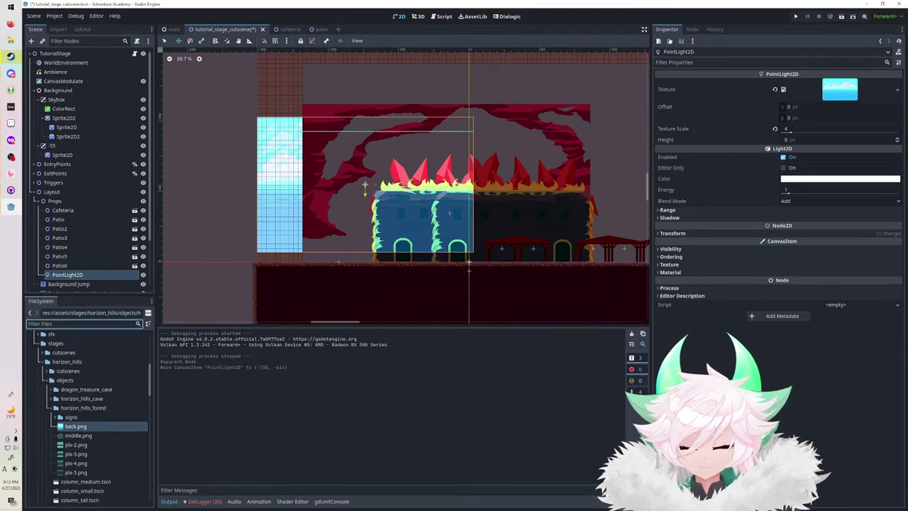
text(rect)
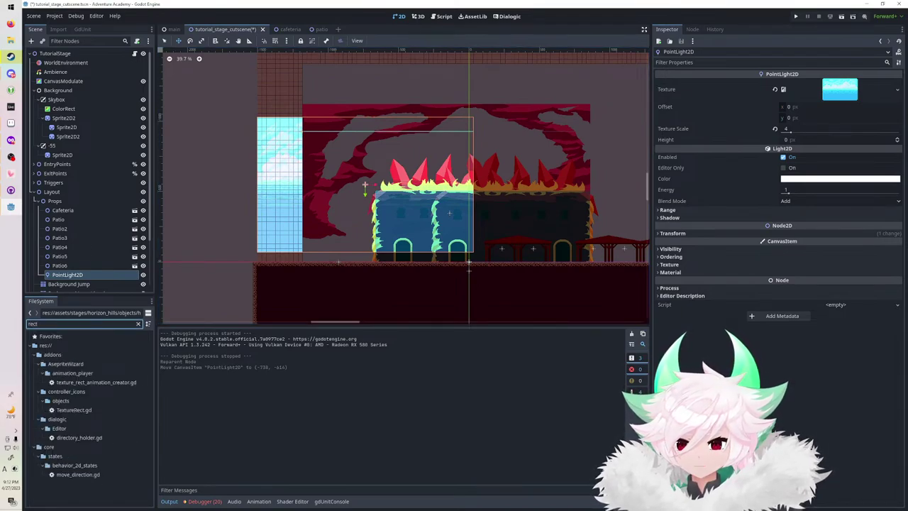
text(white)
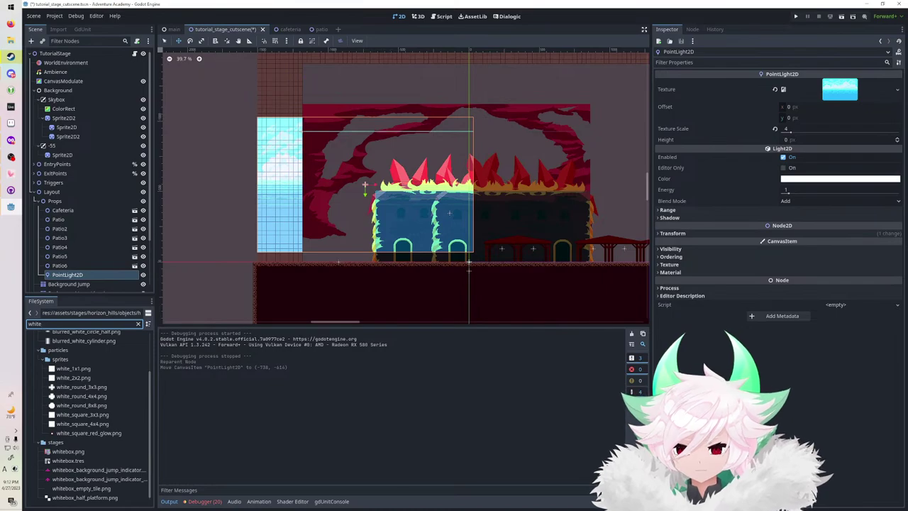
drag(82, 423, 855, 88)
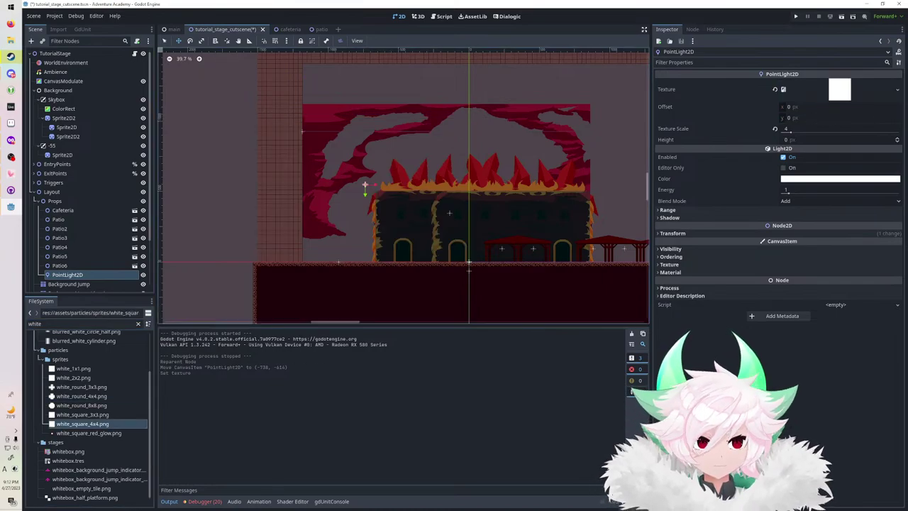
Move the PointLight2D to about (-1192, -1076) near the sky's upper-left corner and set its texture scale to 50.
scroll(355, 171, up, 8)
drag(323, 115, 303, 73)
scroll(303, 73, down, 6)
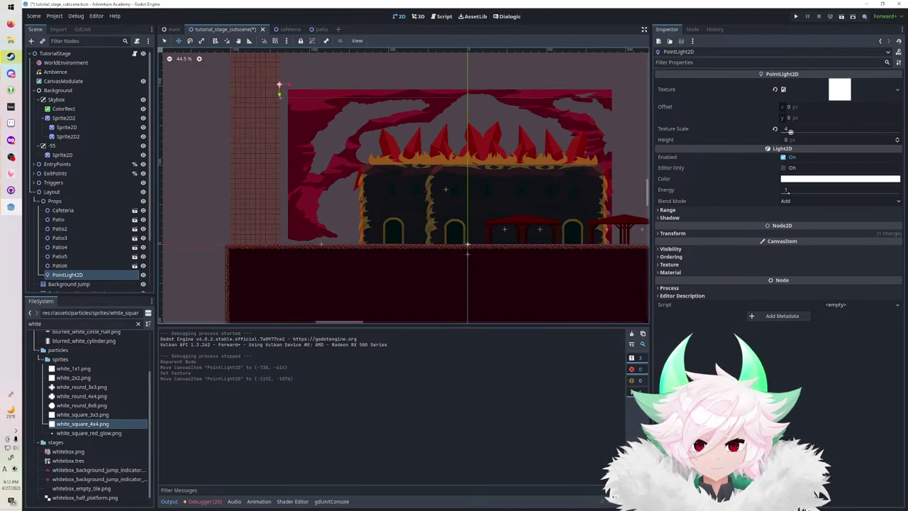
drag(790, 132, 899, 132)
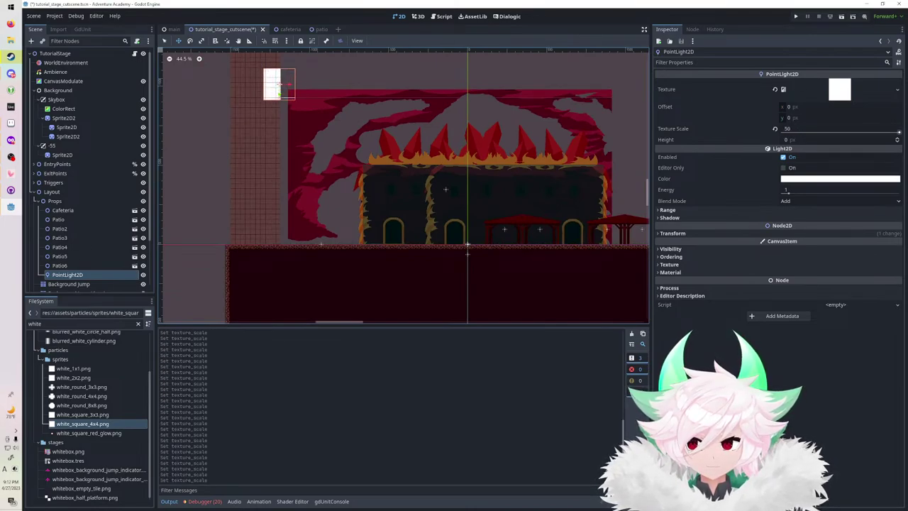
Set the PointLight2D's transform scale to 4 on both axes.
click(674, 233)
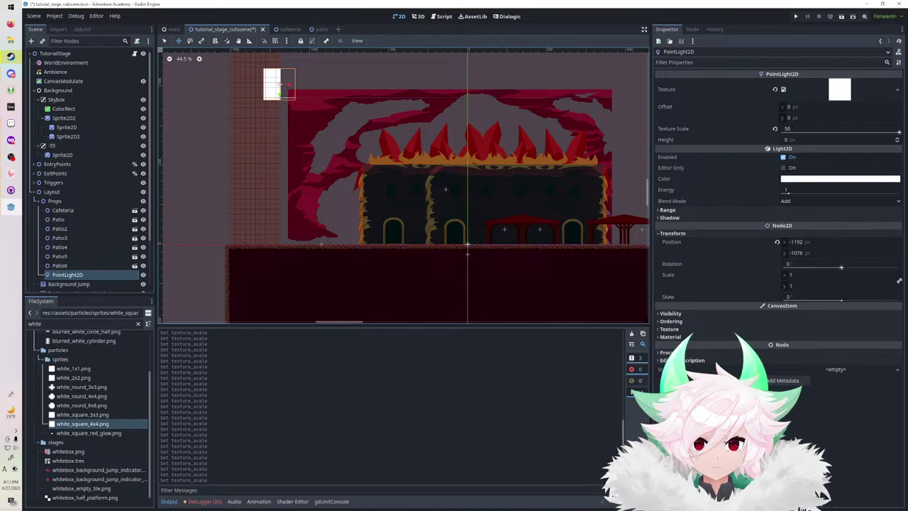
click(816, 274)
text(4)
key(Return)
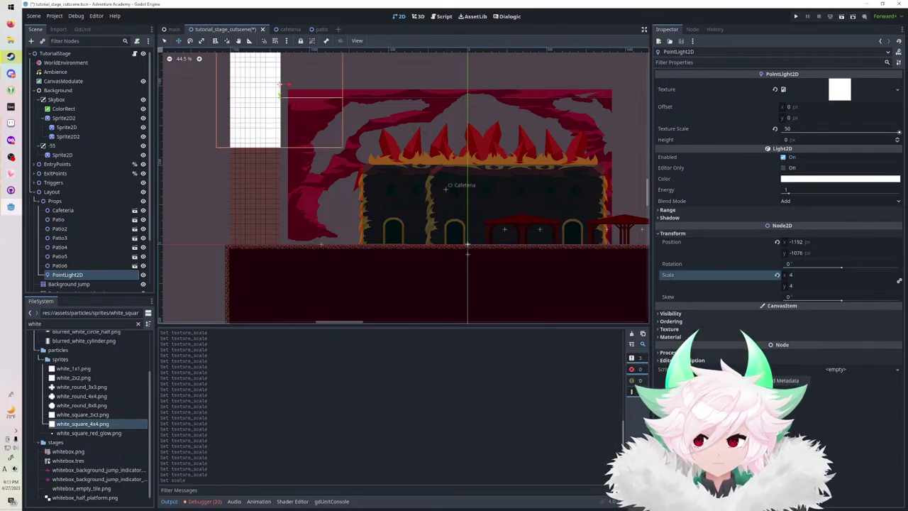
Move the PointLight2D to about (-846, -1143) and set its vertical scale to 16, leaving the horizontal scale at 4.
drag(278, 85, 331, 150)
scroll(408, 199, down, 3)
middle_drag(408, 199, 409, 250)
drag(409, 250, 411, 187)
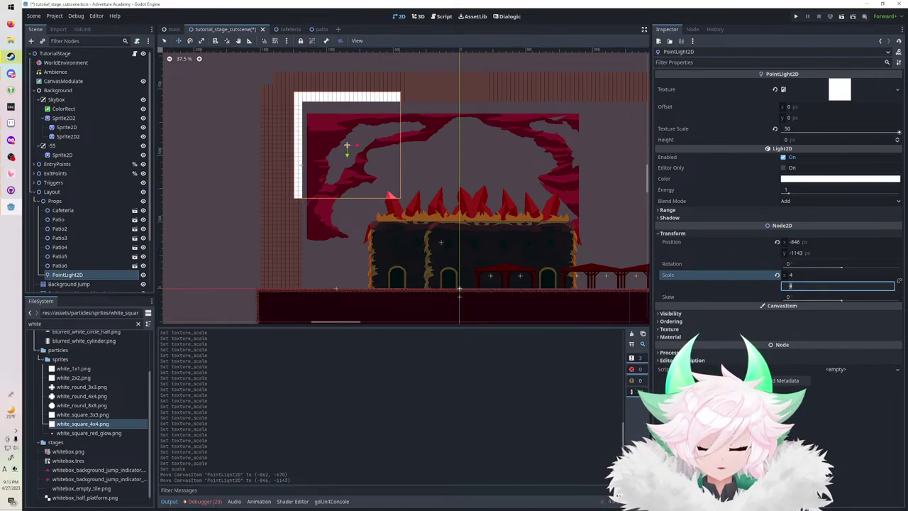
key(Return)
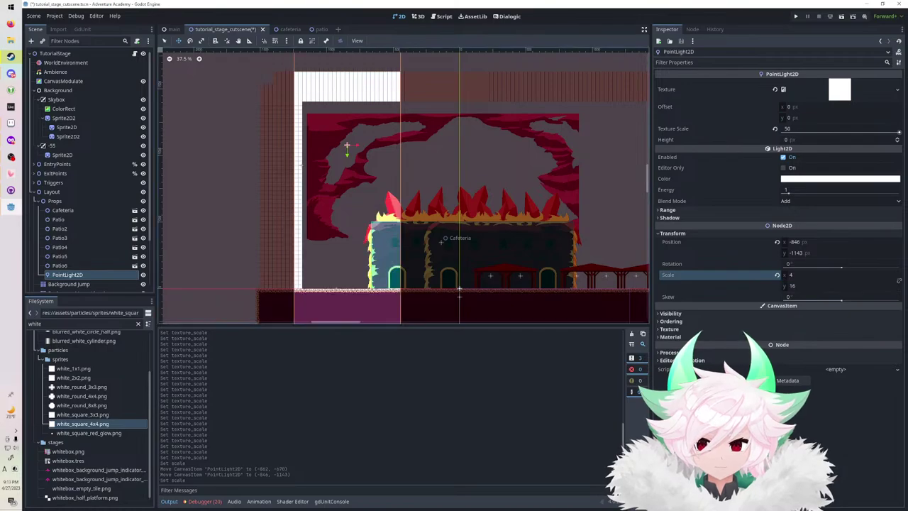
Shift the tall light left to about y -1229 so its right edge lines up with the cafeteria's left wall.
drag(441, 241, 410, 234)
drag(316, 138, 316, 134)
drag(355, 229, 606, 222)
scroll(354, 228, up, 7)
scroll(374, 222, down, 8)
Duplicate the tall light and place the copy at about (1261, -1229), starting at the cafeteria's right wall.
key(ctrl+d)
drag(569, 135, 613, 136)
middle_drag(613, 136, 534, 131)
mouse_move(534, 131)
mouse_down()
mouse_move(552, 130)
mouse_move(541, 131)
mouse_up()
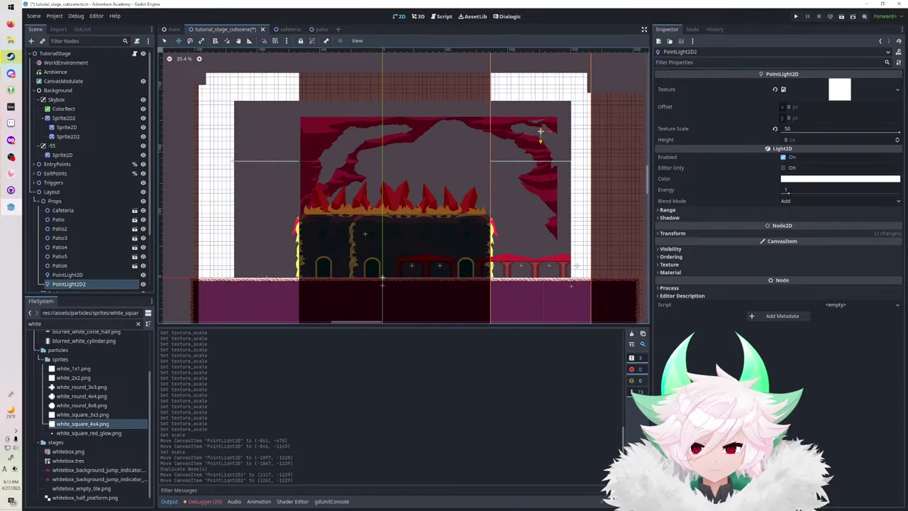
Duplicate the light again and center the copy above the cafeteria at about (14, -1001).
scroll(479, 196, down, 4)
middle_drag(479, 196, 481, 188)
key(ctrl+d)
drag(482, 188, 365, 146)
drag(417, 95, 405, 162)
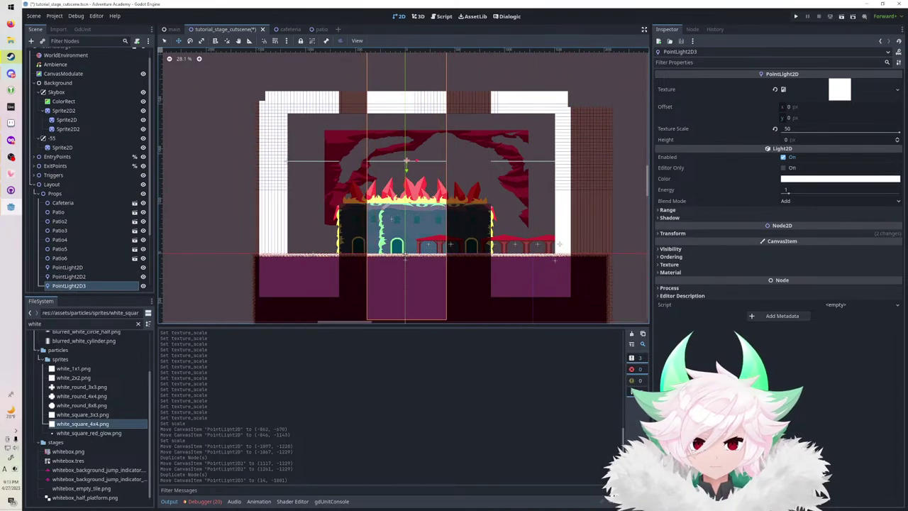
Set the third light's scale to 104 horizontally and 5 vertically, and raise it to about (14, -1090) above the cafeteria roof.
click(672, 233)
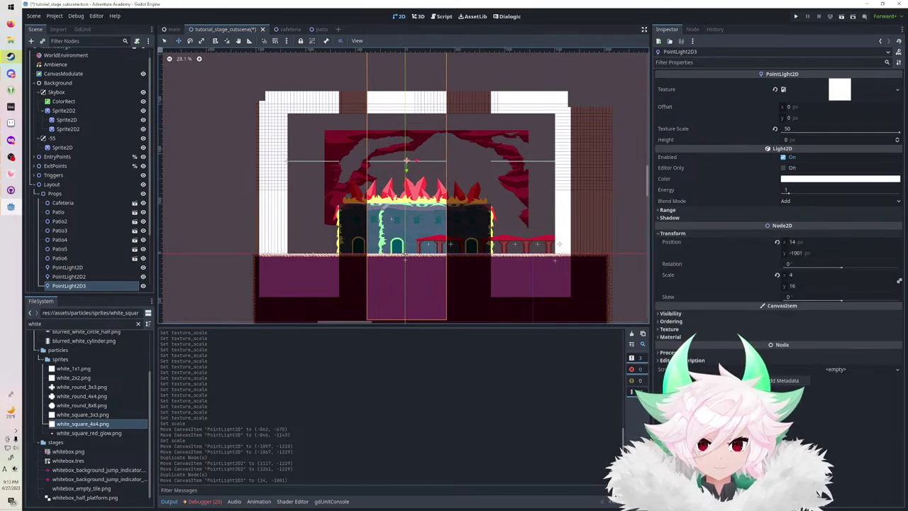
click(811, 286)
text(4)
key(Return)
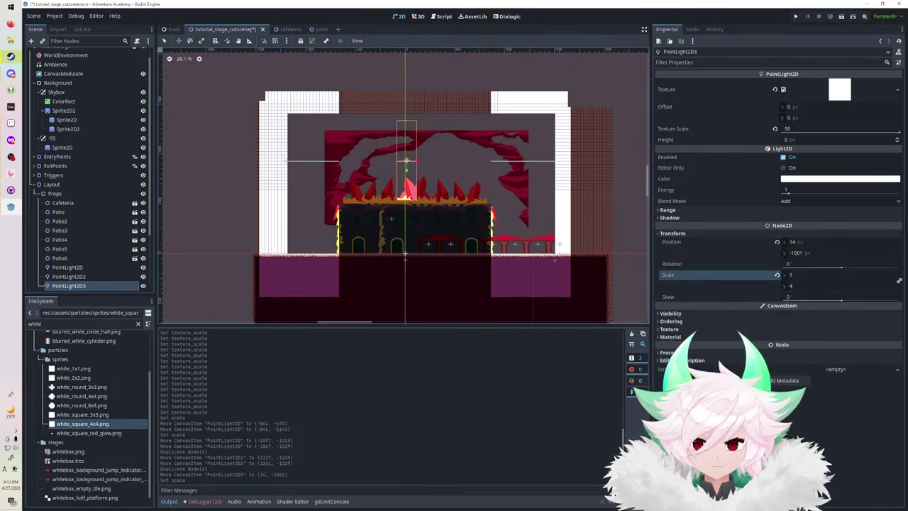
drag(406, 160, 407, 158)
click(810, 286)
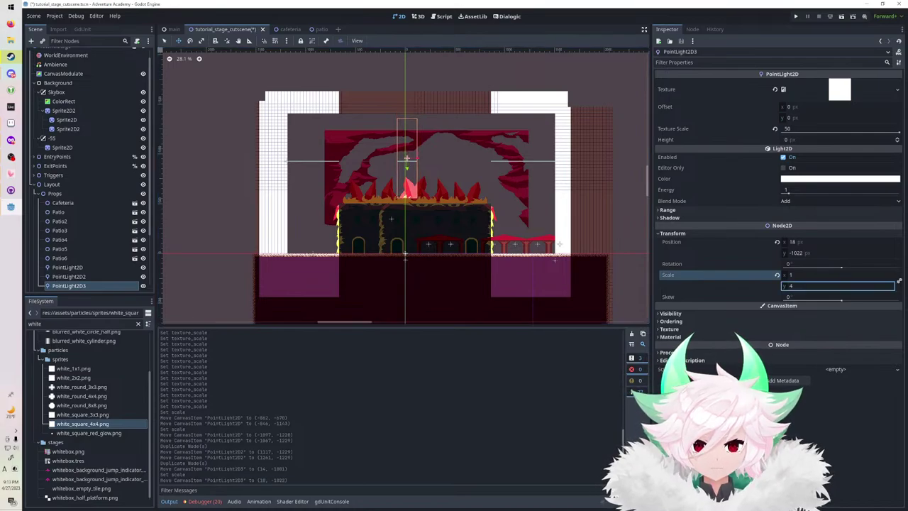
text(5)
key(Return)
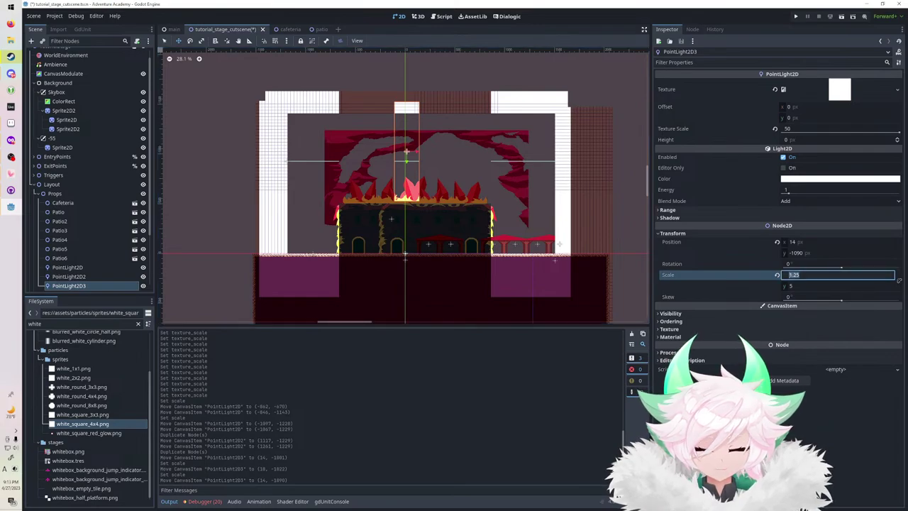
text(104)
key(Return)
key(Return)
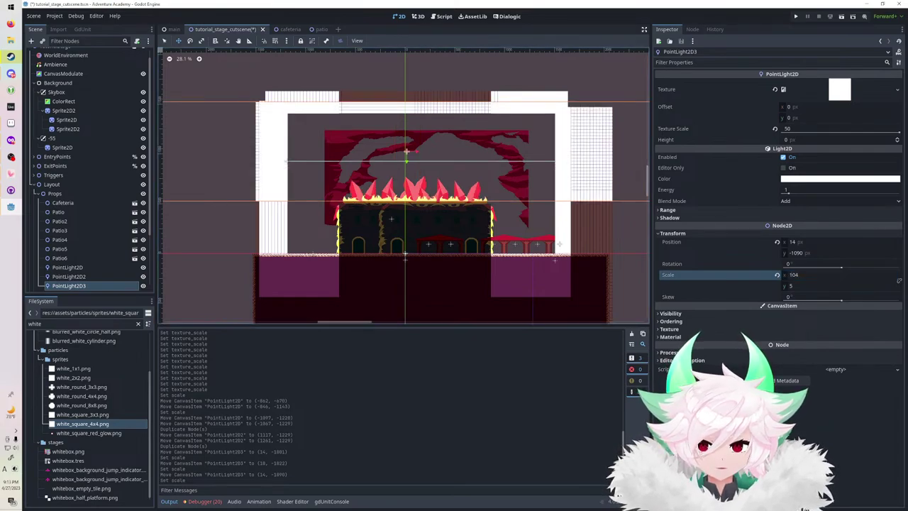
Save the scene and run the game, moving past the cafeteria and patios to check the three white lights, and stop it.
key(ctrl+s)
key(F5)
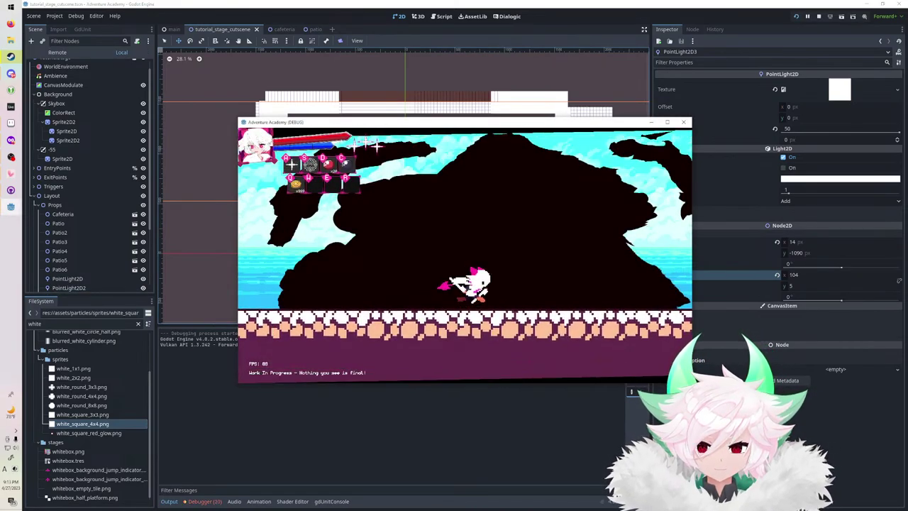
key(Right)
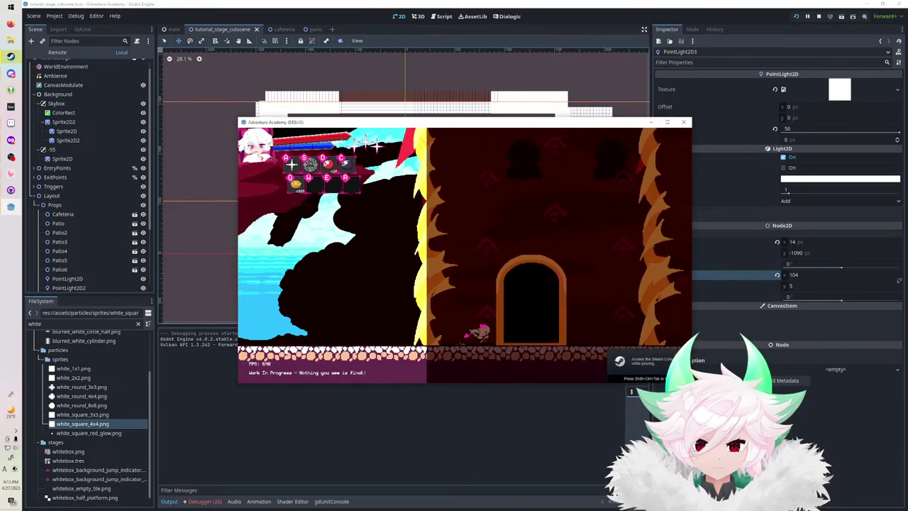
key(Left)
key(space)
key(space)
key(Right)
key(space)
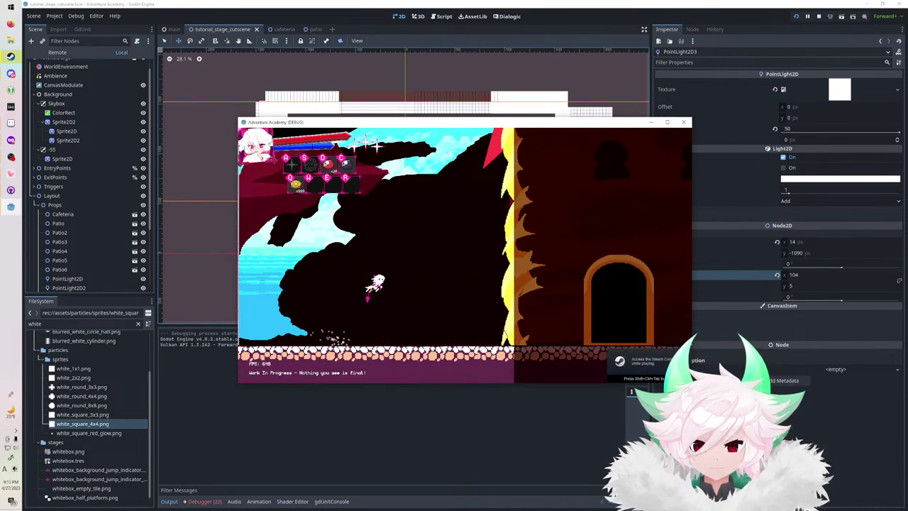
key(space)
key(Right)
key(space)
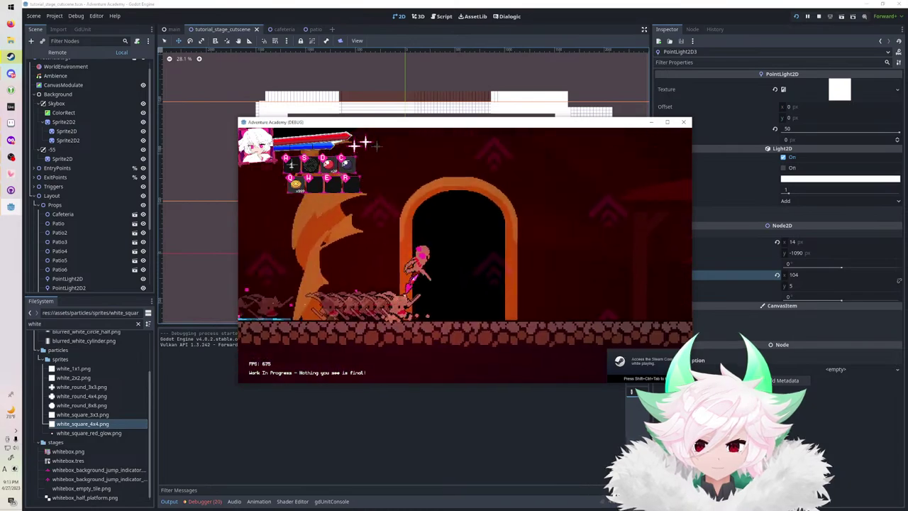
key(Right)
key(space)
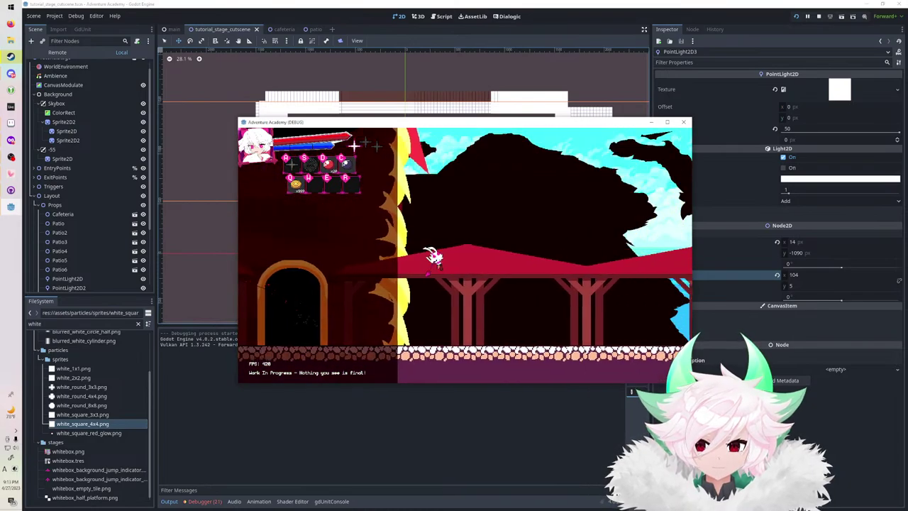
key(space)
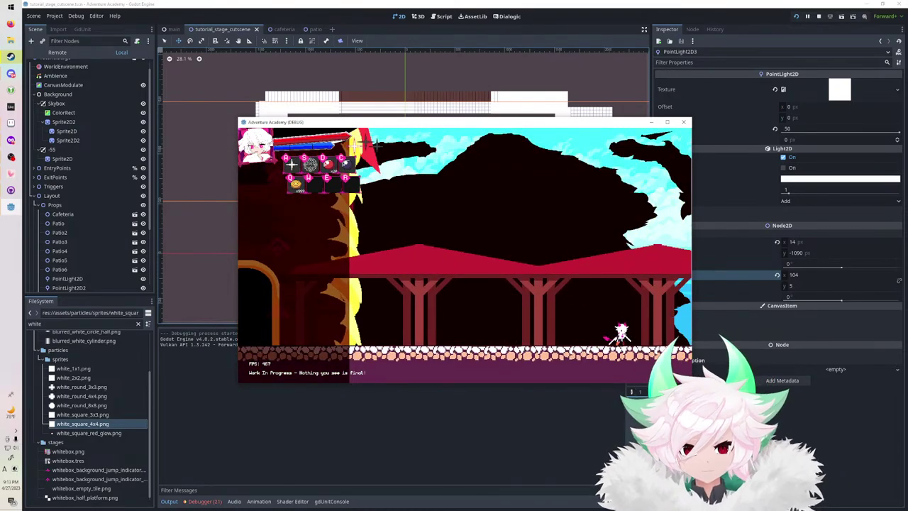
key(F8)
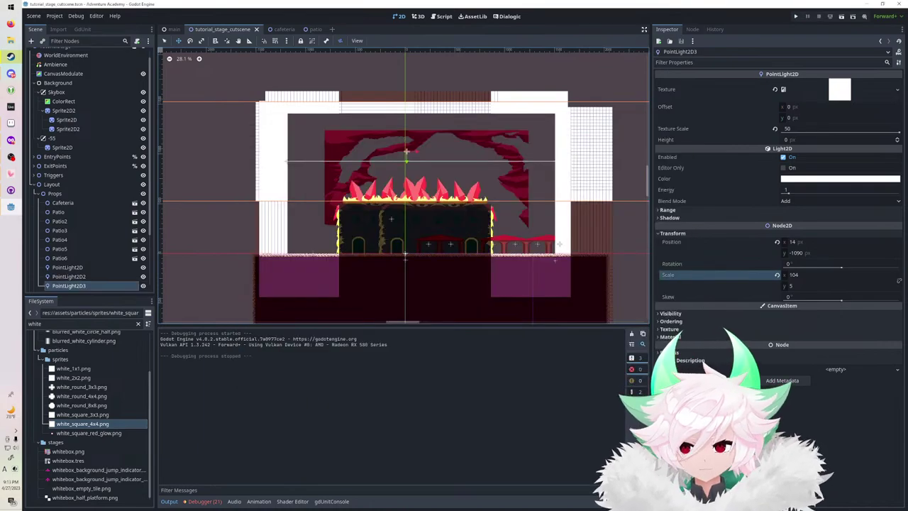
Select all three point lights and tint their color a very pale blue, about RGB 238, 243, 255.
shift+click(68, 268)
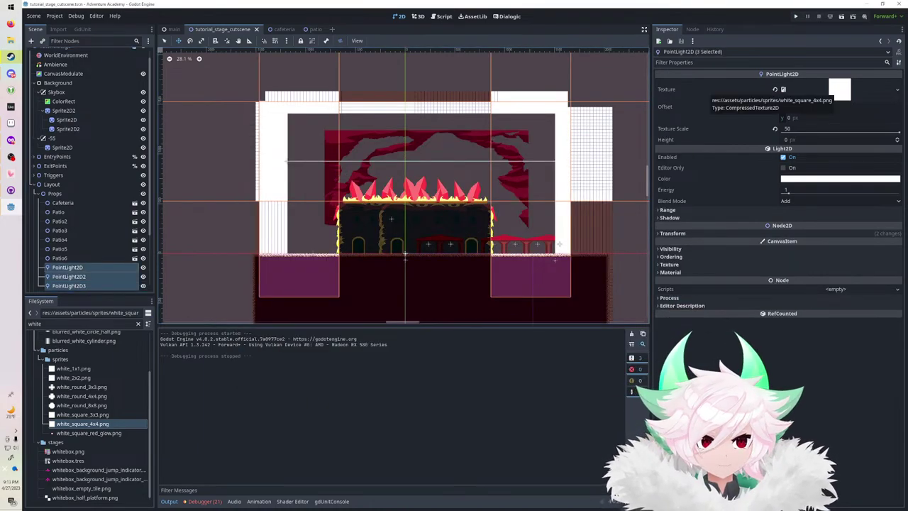
click(840, 179)
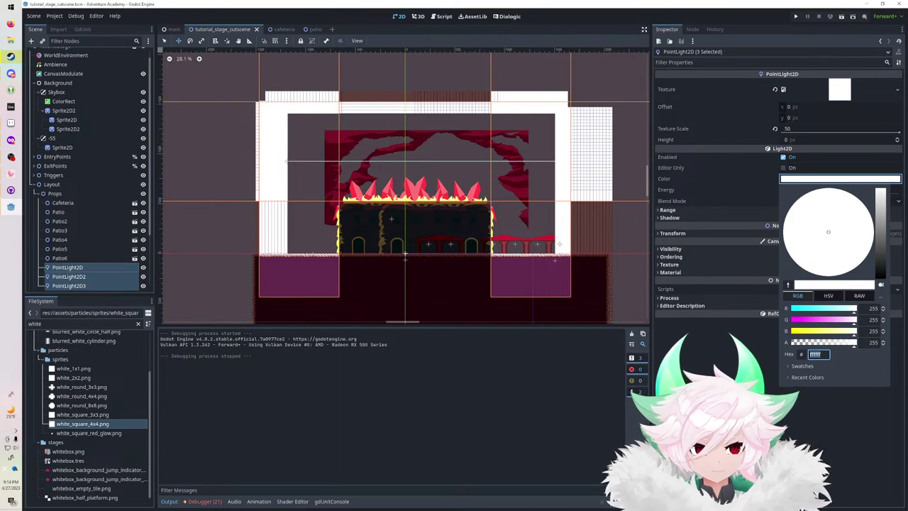
mouse_move(816, 228)
mouse_down()
mouse_move(800, 223)
mouse_move(827, 188)
mouse_up()
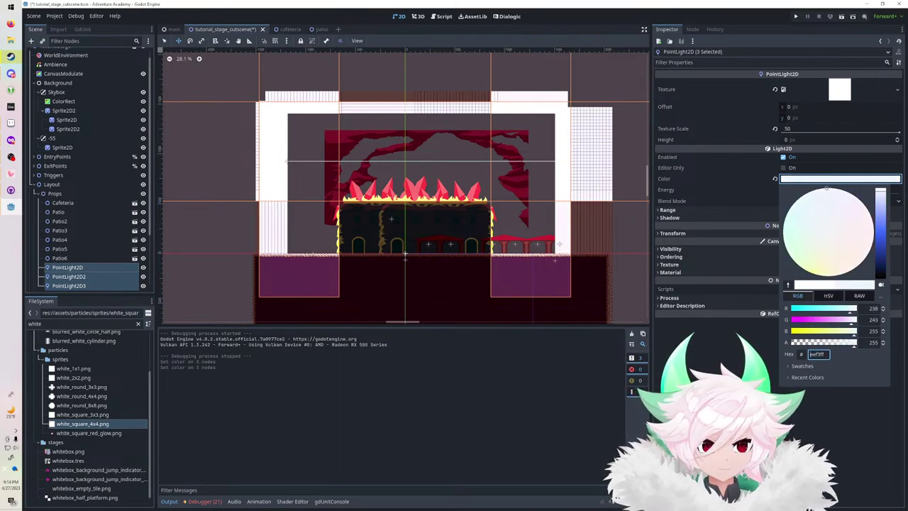
click(738, 212)
Set the energy of the three selected lights to 0.5 and save the scene.
click(840, 189)
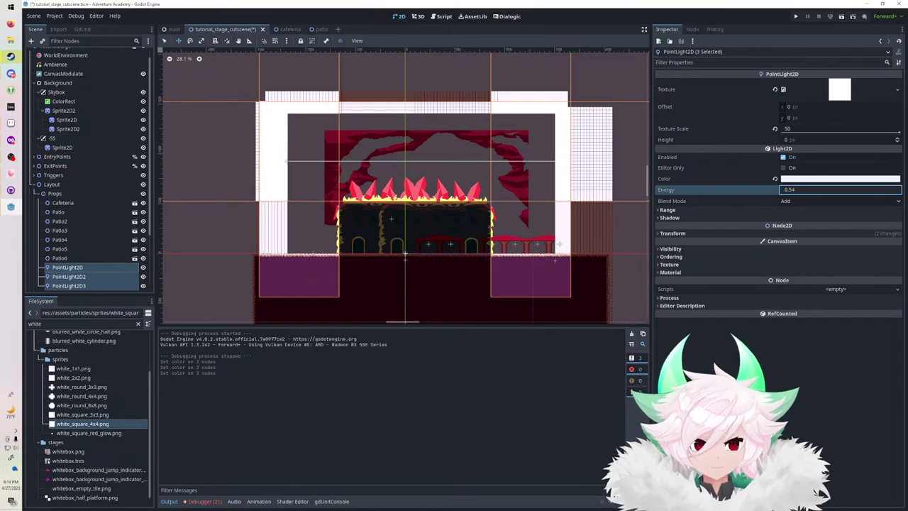
text(0.54)
key(BackSpace)
key(Return)
key(ctrl+s)
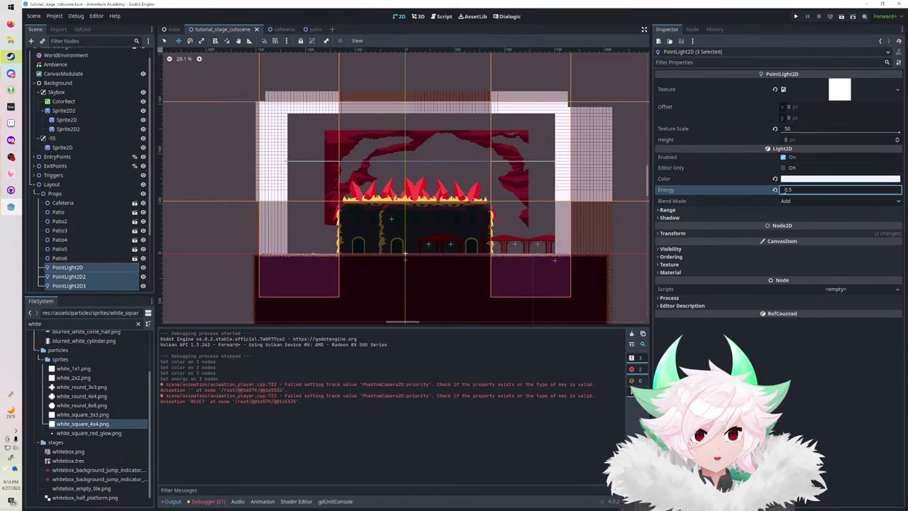
Run the game, move up to the cafeteria wall to check the dimmer tinted lights, and stop it.
key(F5)
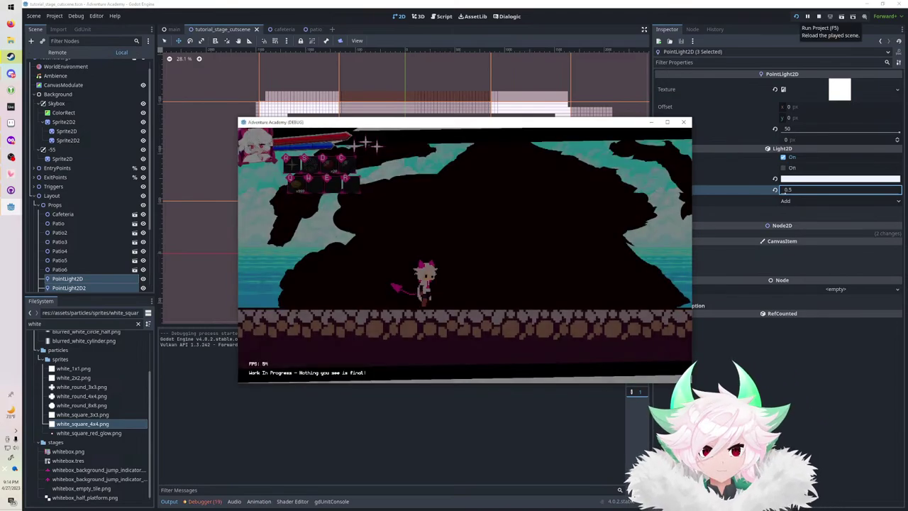
key(Right)
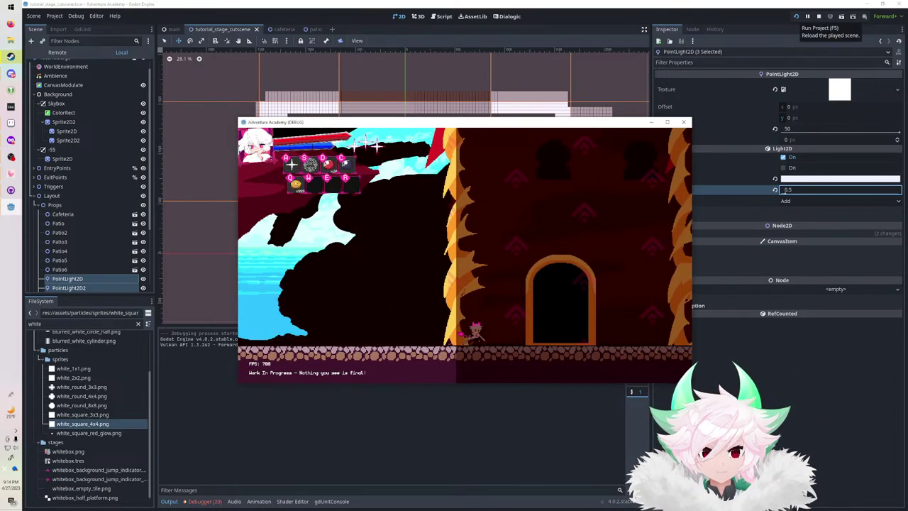
key(F8)
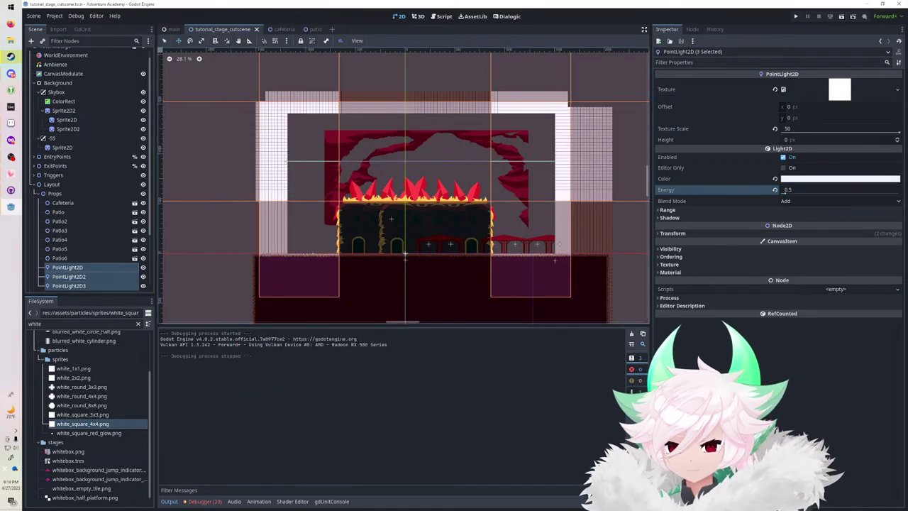
Apply the blurred_white_cylinder.png texture to all three lights, and reset the first light's scale and texture scale to 1.
scroll(88, 418, up, 2)
drag(84, 385, 844, 90)
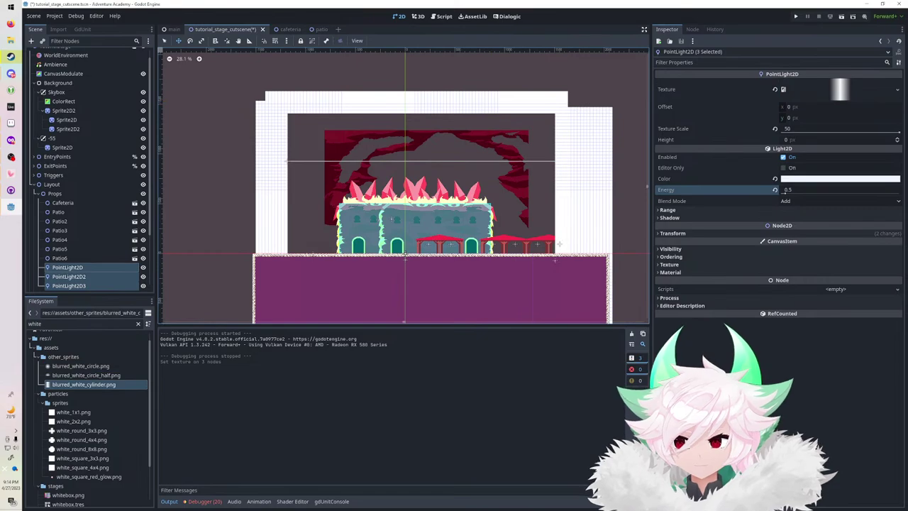
scroll(88, 170, down, 2)
click(59, 198)
click(67, 207)
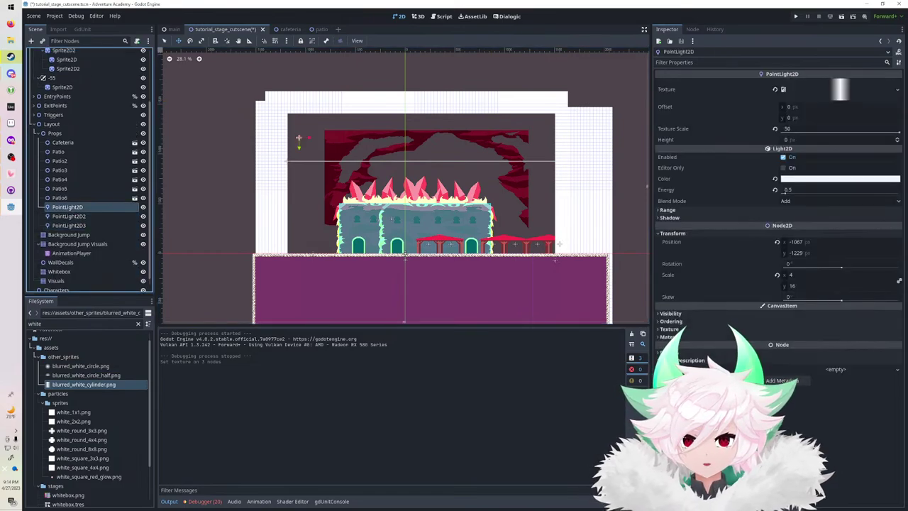
click(775, 276)
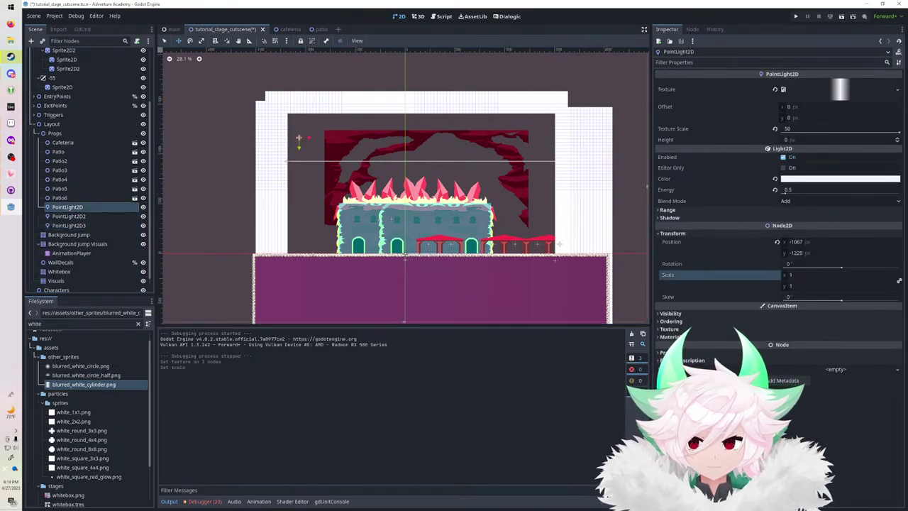
click(775, 130)
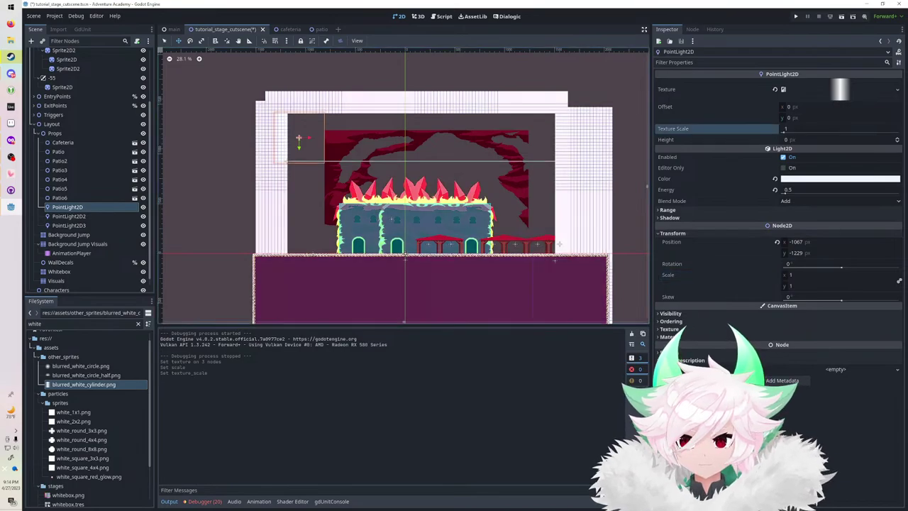
Hide the other two lights, set the first light's texture scale to 3 and place it beside the cafeteria's left end at about (-885, -752).
click(144, 216)
click(143, 226)
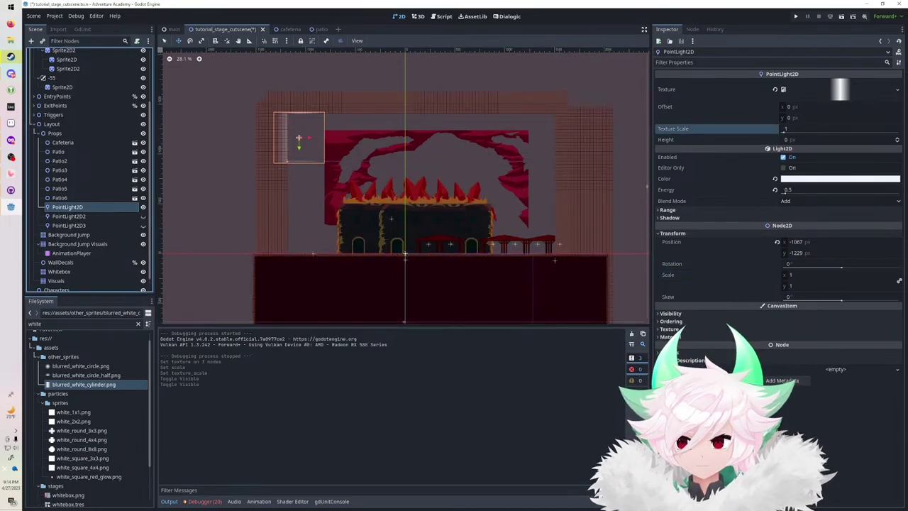
drag(299, 138, 315, 190)
click(785, 130)
key(Return)
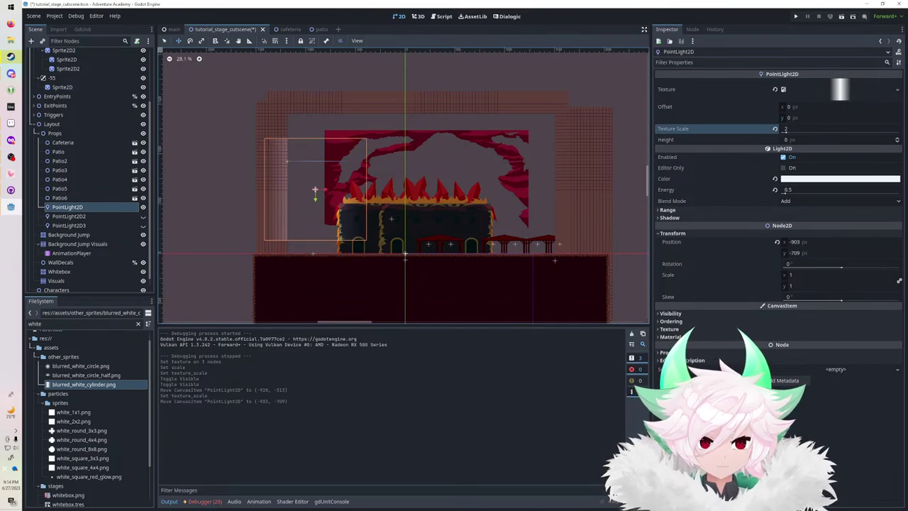
click(785, 129)
text(3)
key(Return)
drag(393, 219, 393, 217)
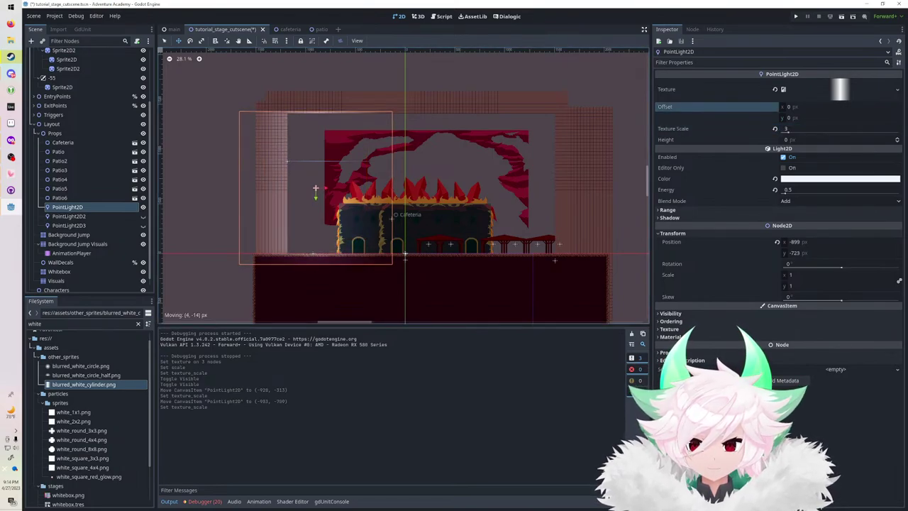
Duplicate the cylinder light to the cafeteria's right side at about (1239, -752), delete the two hidden lights and save the scene.
drag(316, 188, 529, 186)
key(ctrl+d)
click(68, 226)
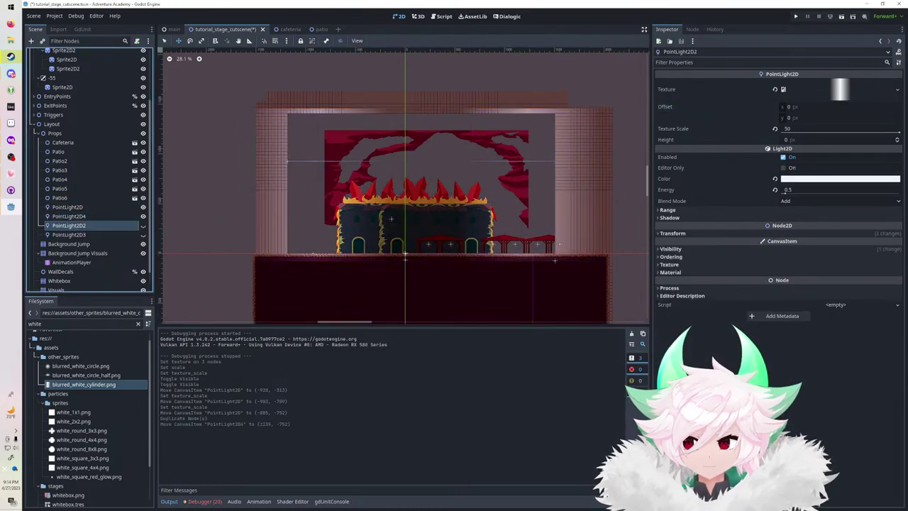
shift+click(69, 235)
key(Delete)
key(Return)
key(ctrl+s)
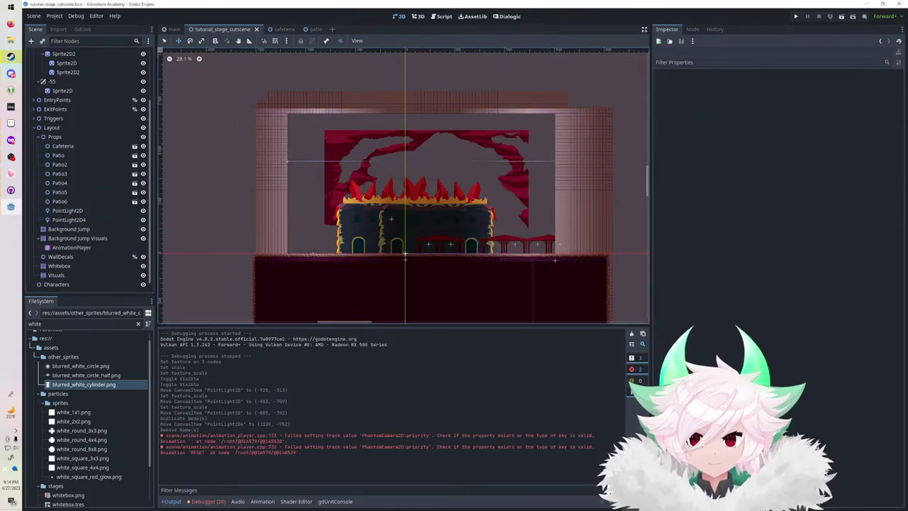
Run the game, move past the cafeteria to the patios to check the two blurred lights, and stop it.
key(F5)
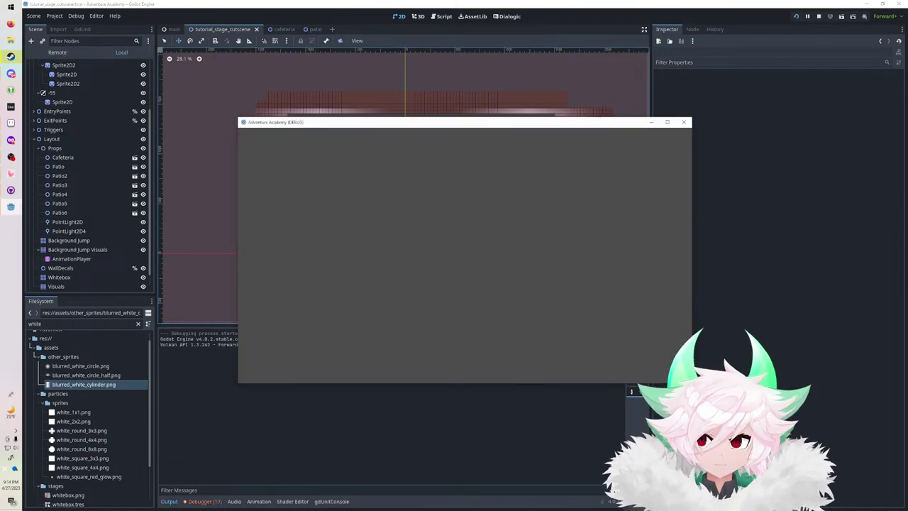
key(Right)
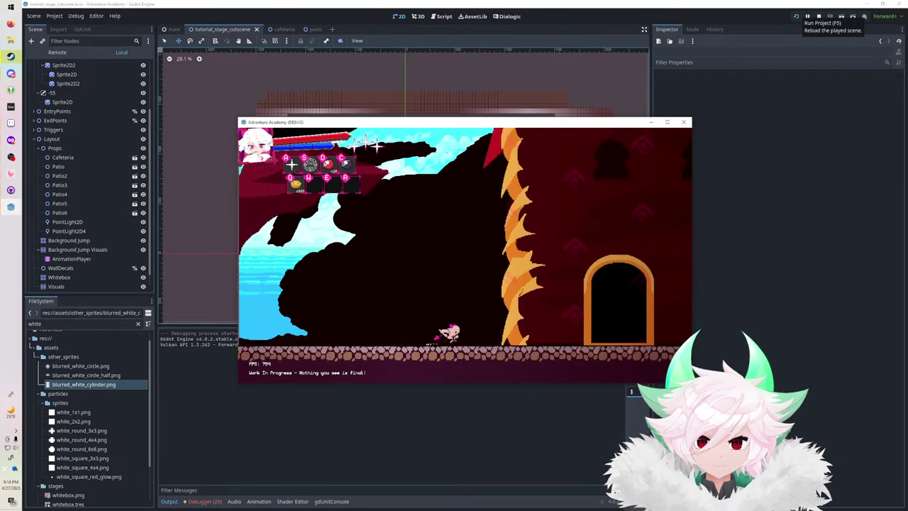
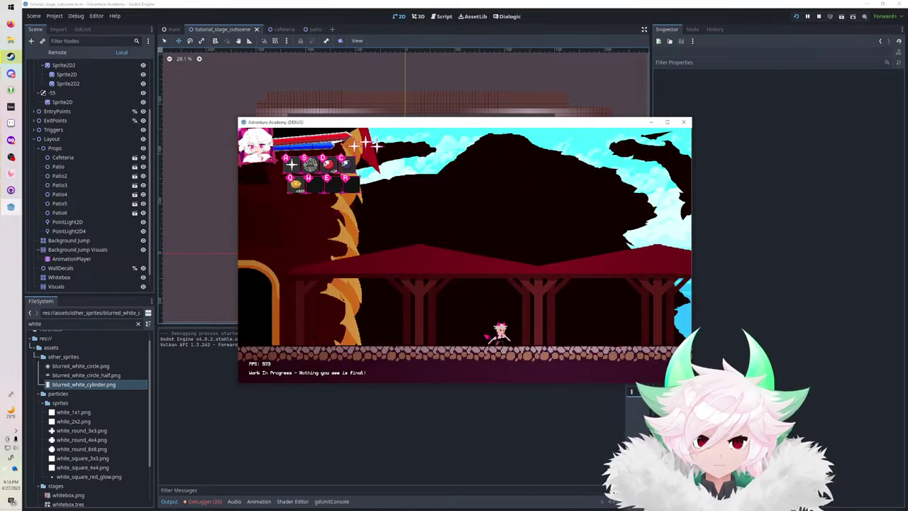
click(819, 17)
Add horizon_hills_torch.tscn under Props and stand the torch on the ground between the cafeteria's two left doors at about (-338, -93).
click(55, 137)
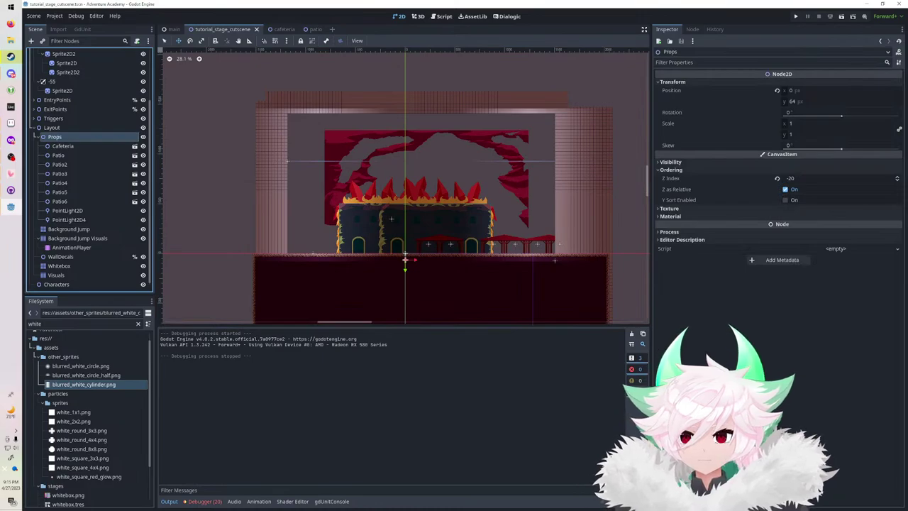
double_click(35, 324)
text(ttorch)
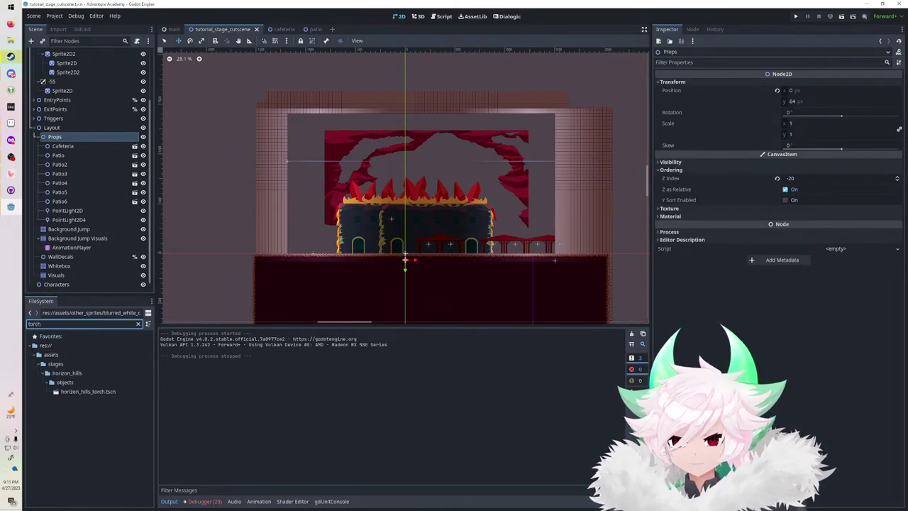
drag(88, 391, 104, 137)
scroll(403, 251, up, 13)
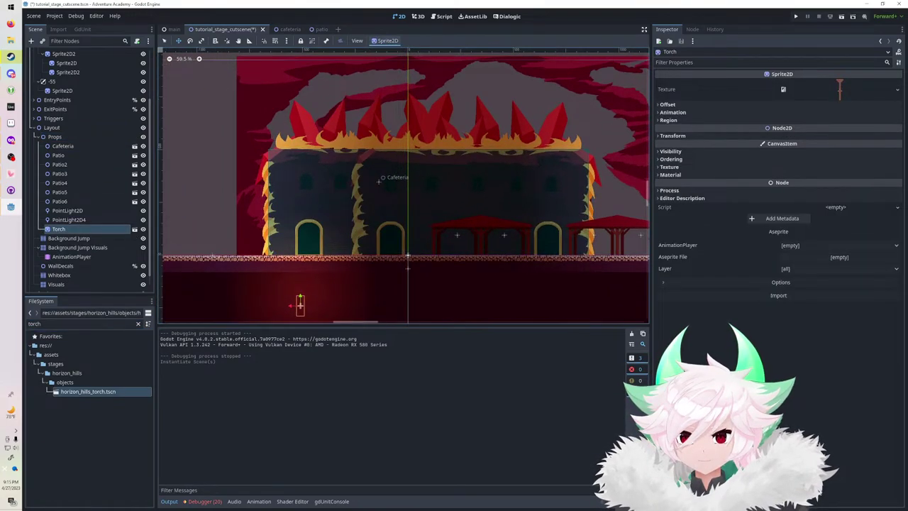
scroll(300, 304, up, 2)
drag(286, 305, 337, 236)
scroll(333, 240, up, 7)
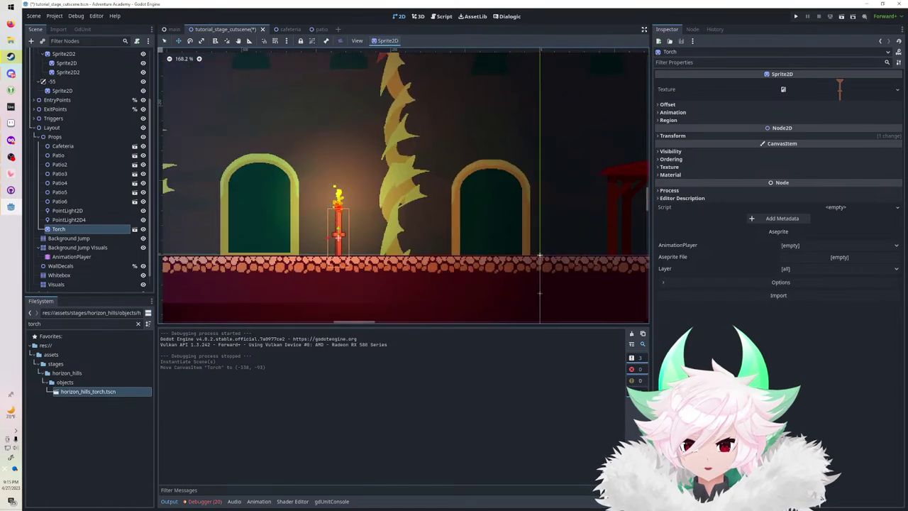
Move the torch to x -380 and duplicate it to about x -563, -181 and 14 so torches flank both left doors.
drag(333, 239, 548, 235)
key(ctrl+d)
key(ctrl+d)
key(ctrl+d)
middle_drag(548, 235, 251, 237)
Duplicate two more torches to about (572, -94) and (767, -94) on either side of the cafeteria's right door.
key(ctrl+d)
drag(251, 237, 584, 237)
middle_drag(584, 237, 464, 237)
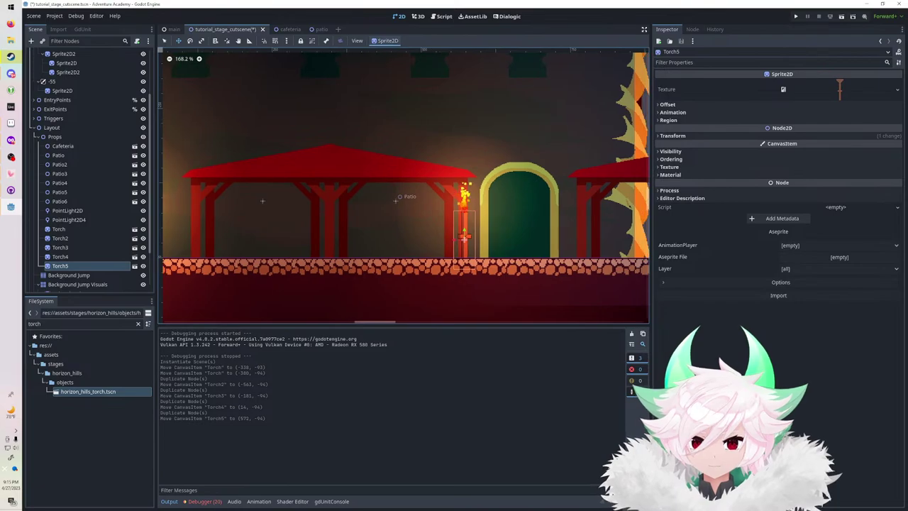
key(ctrl+d)
drag(464, 238, 576, 237)
scroll(581, 238, down, 5)
middle_drag(581, 238, 623, 238)
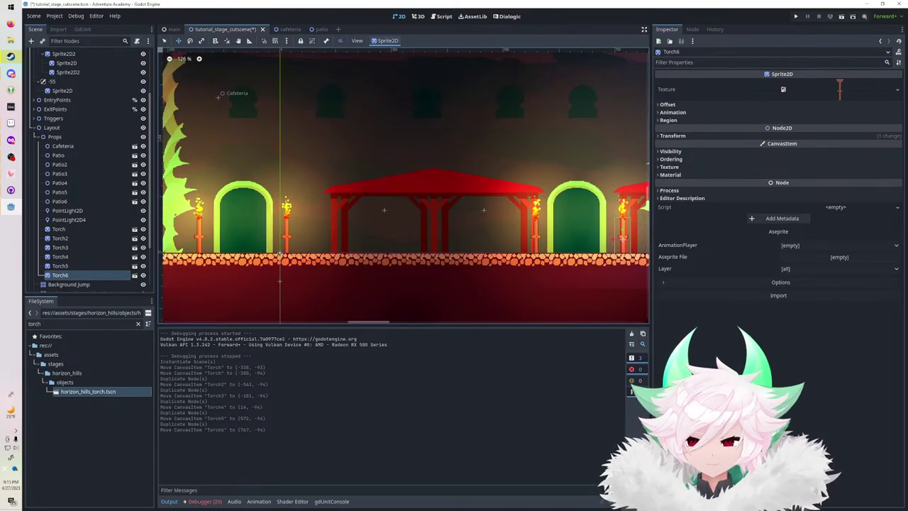
Shift Patio and Patio2 slightly left so their roof clears the torch beside the right door.
click(59, 165)
shift+click(58, 155)
mouse_move(398, 213)
shift+mouse_down()
mouse_move(374, 213)
mouse_move(385, 213)
shift+mouse_up()
Move Patio3 through Patio6 right so they start just past the cafeteria's right wall, and save the scene.
middle_drag(568, 213, 172, 219)
click(59, 155)
click(60, 174)
shift+click(60, 202)
shift+drag(341, 213, 408, 213)
key(ctrl+s)
Duplicate the last torch twice to about (1048, -94) and (1245, -94) under the outdoor patios, and save the scene.
scroll(497, 163, down, 12)
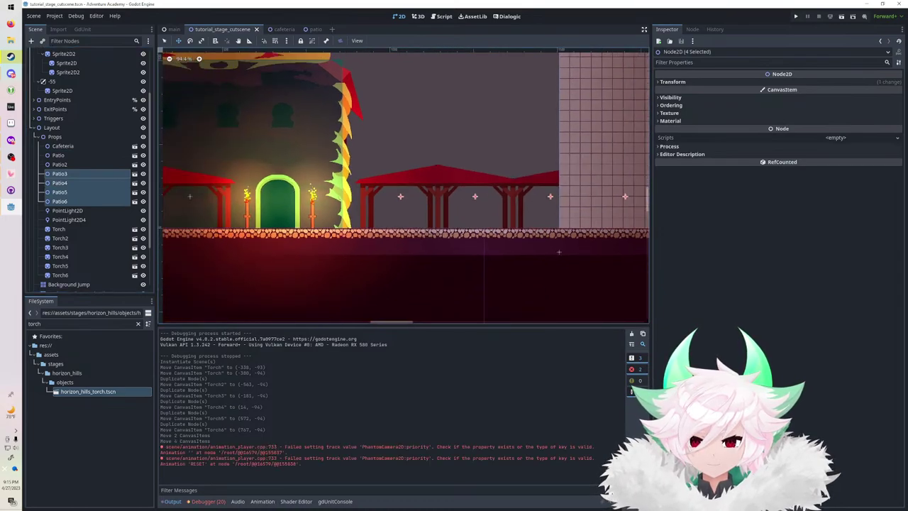
middle_drag(355, 170, 461, 170)
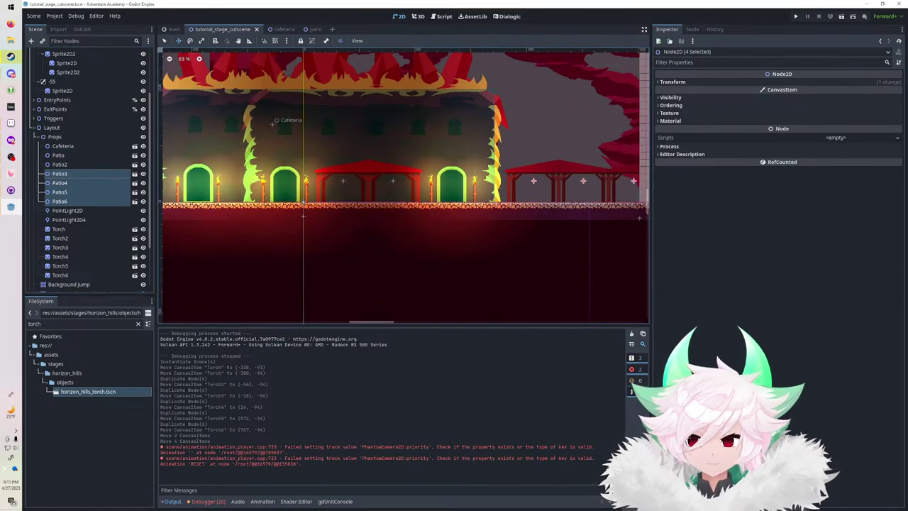
click(61, 275)
key(ctrl+d)
shift+drag(500, 186, 582, 186)
key(ctrl+d)
key(ctrl+s)
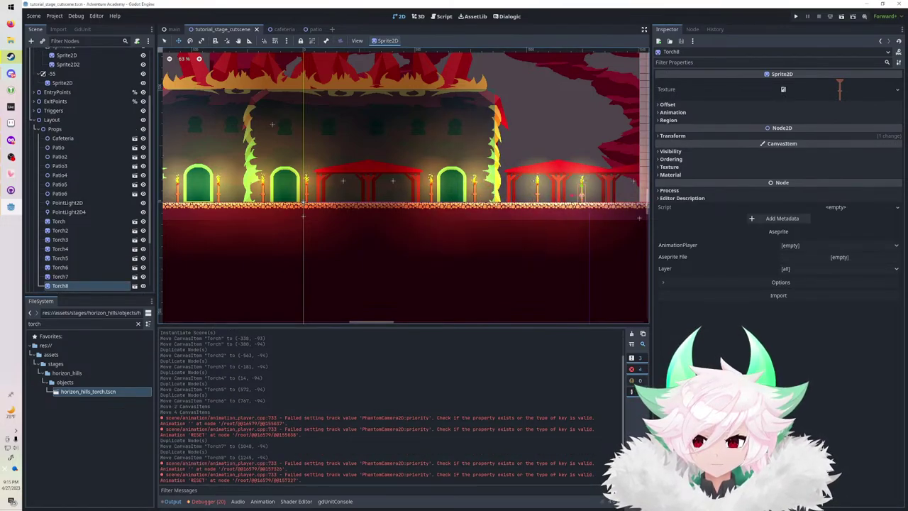
Run the game to check the torch lighting around the cafeteria doors and patios.
scroll(586, 179, down, 2)
key(F5)
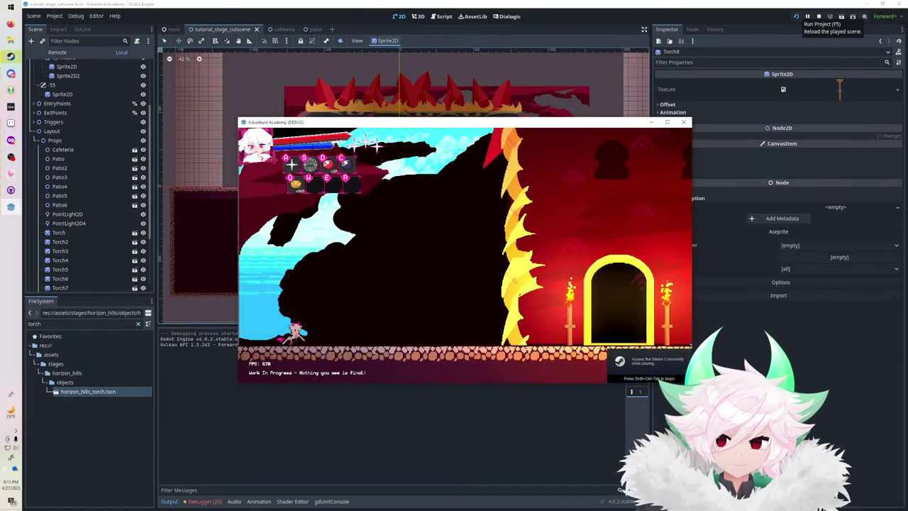
Playtest the tutorial stage by running the character past the torches to the patios and back, examining the torch lighting.
key(Right)
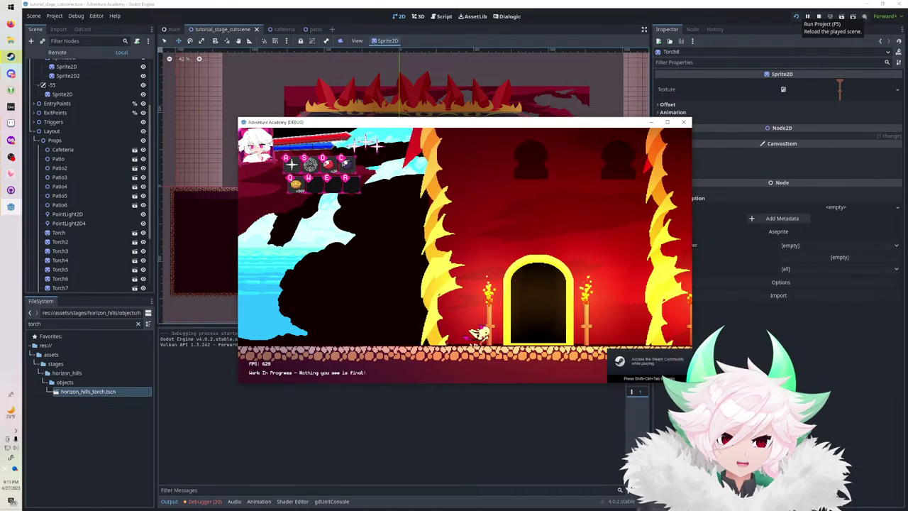
key(Right)
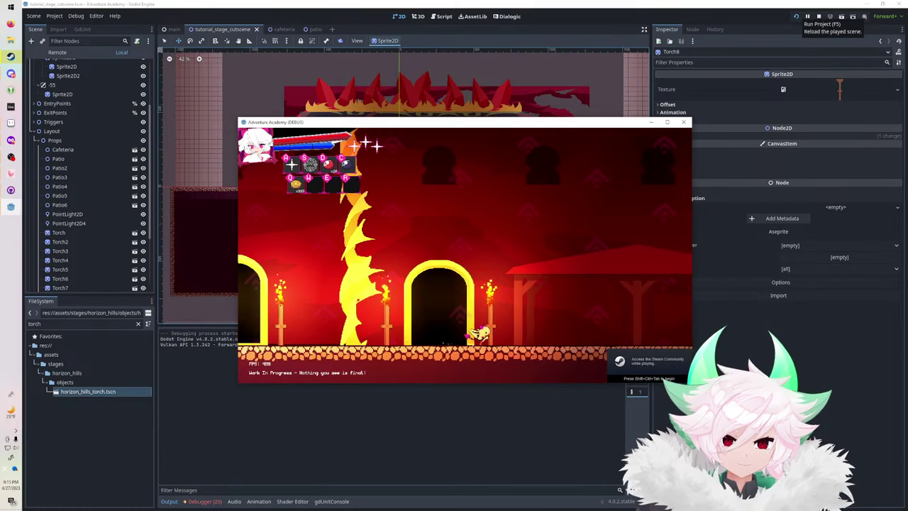
key(Right)
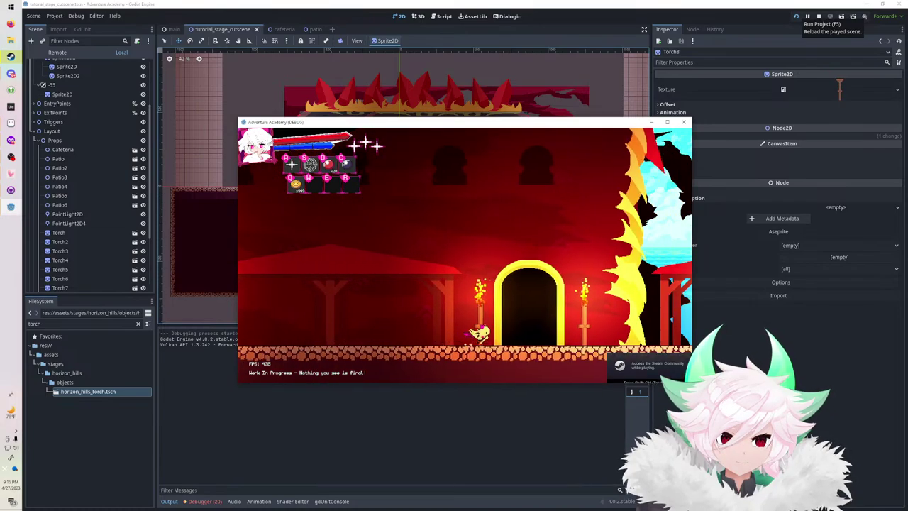
key(Right)
key(space)
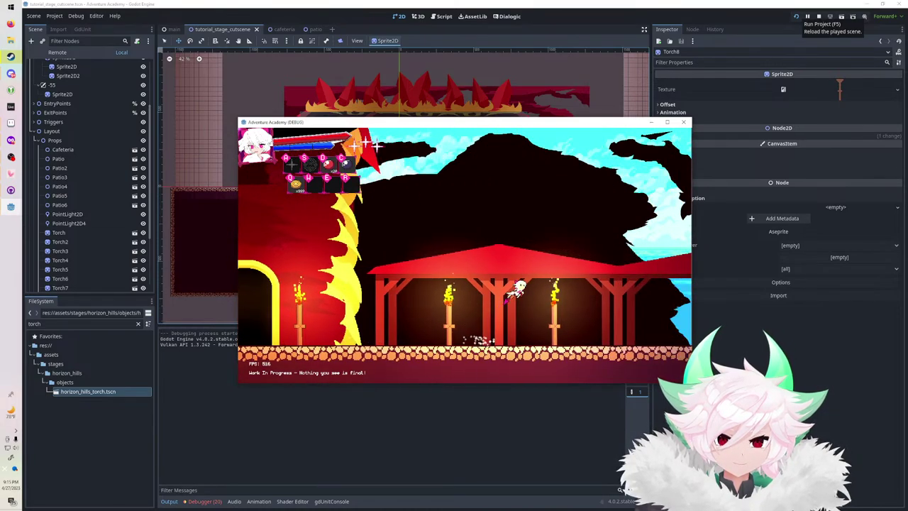
key(Left)
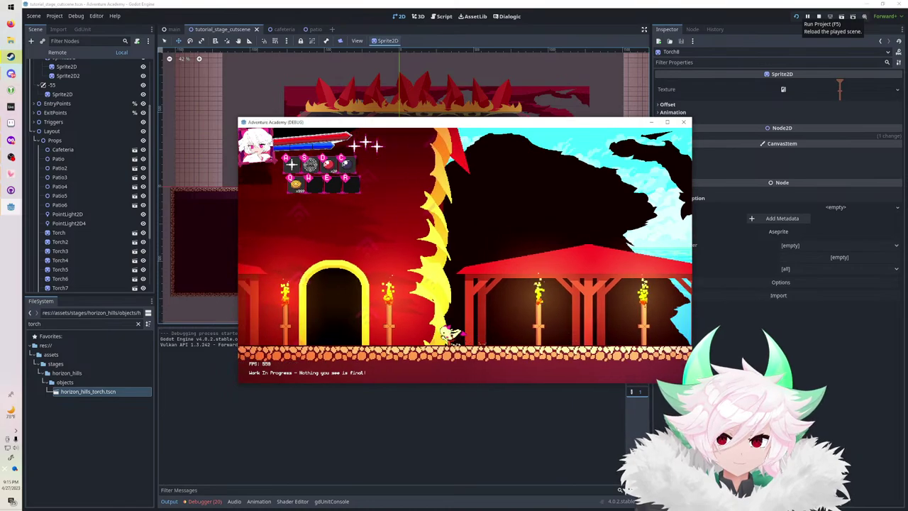
key(space)
key(Left)
key(space)
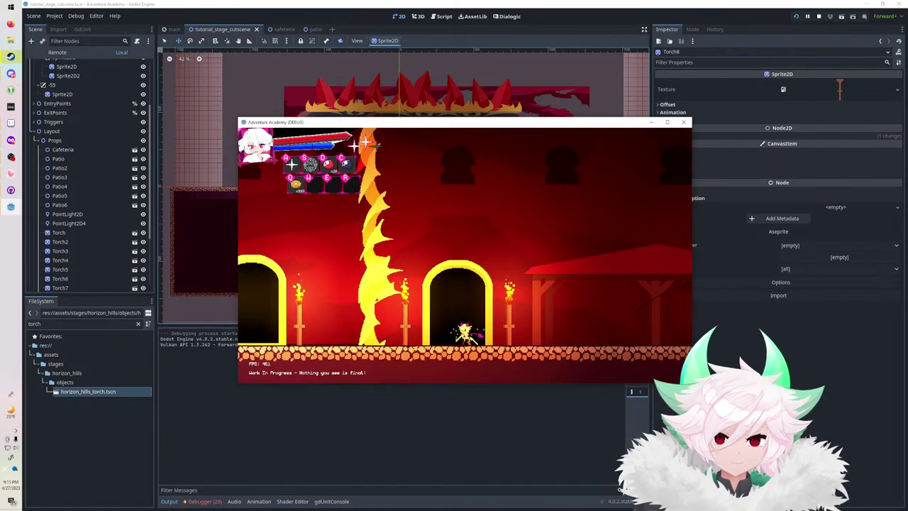
Lower the Ambience Volume in the running game's audio settings and resume play.
key(Escape)
key(Return)
key(Down)
key(Return)
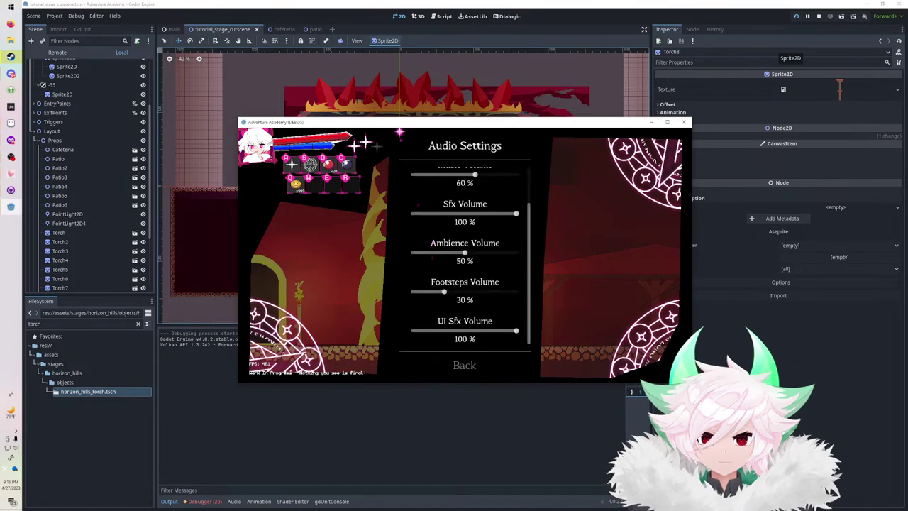
key(Up)
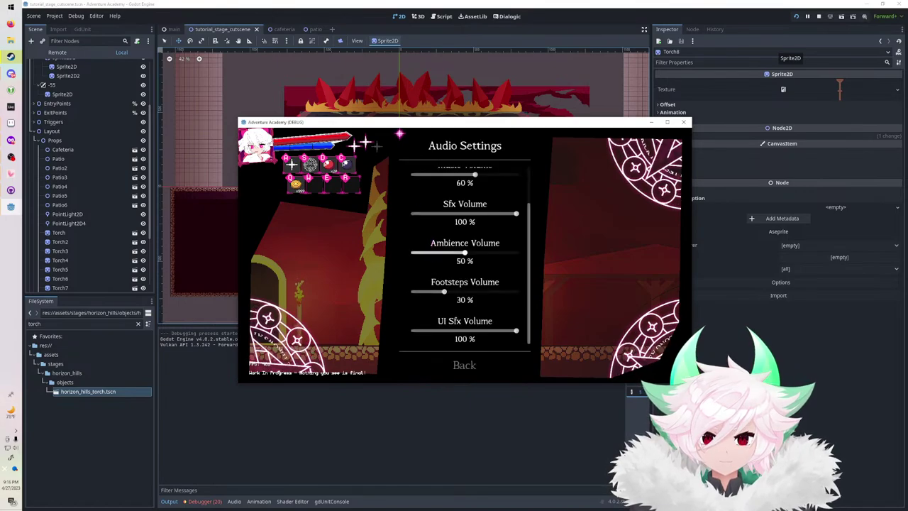
key(Left)
key(Left)
key(Escape)
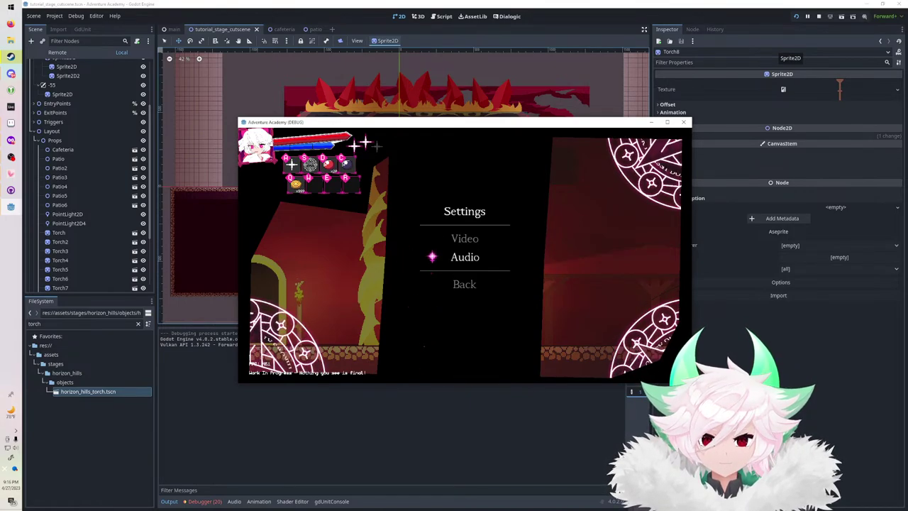
key(Escape)
key(Escape)
Run the character back to the stage's leftmost doorway, examining its torches, and stop the game.
key(Left)
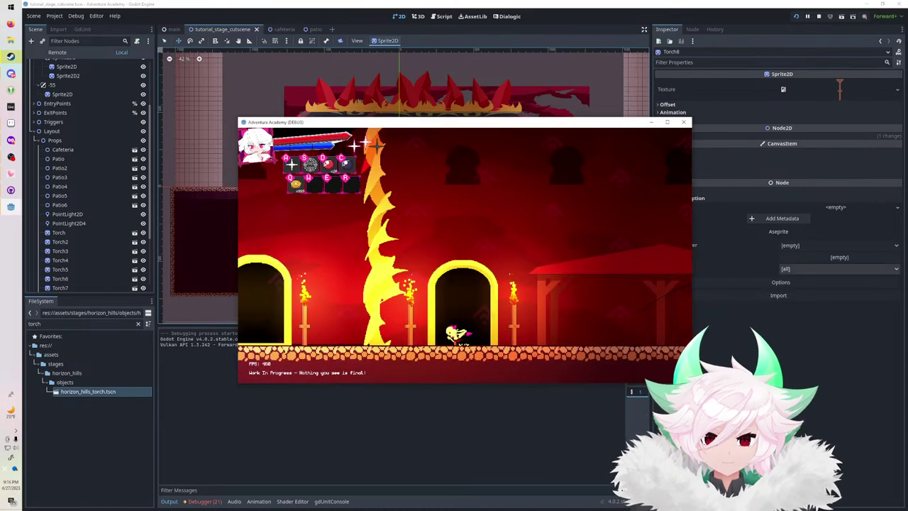
key(space)
key(space)
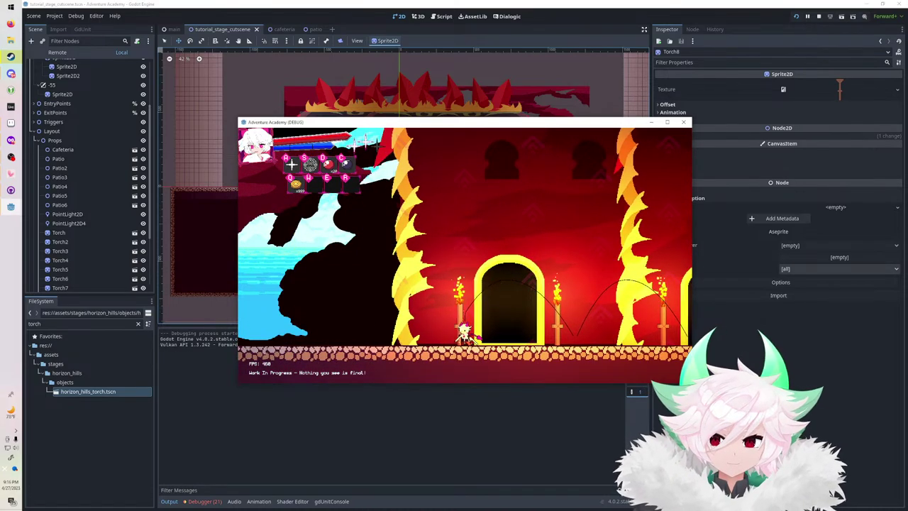
key(F8)
Open the Torch scene from the stage, set its PointLight2D energy to 0.5 and save the scene.
scroll(88, 170, down, 3)
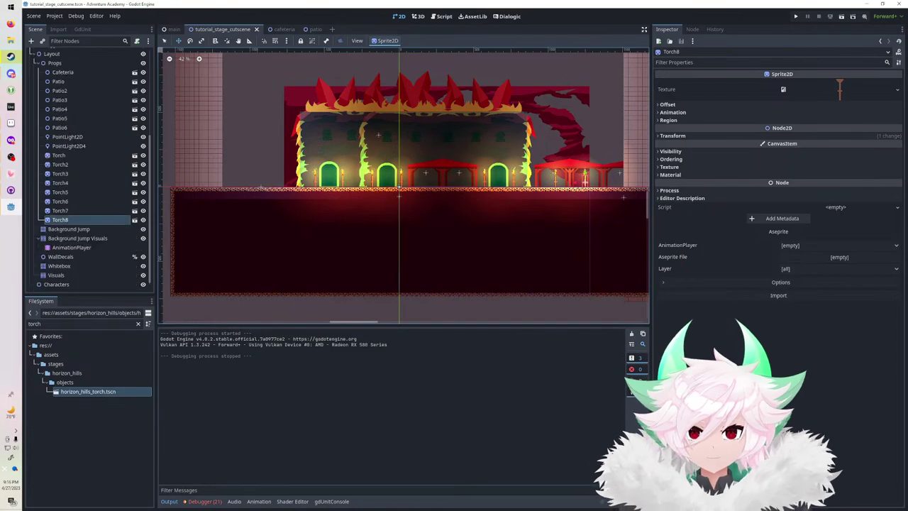
click(135, 155)
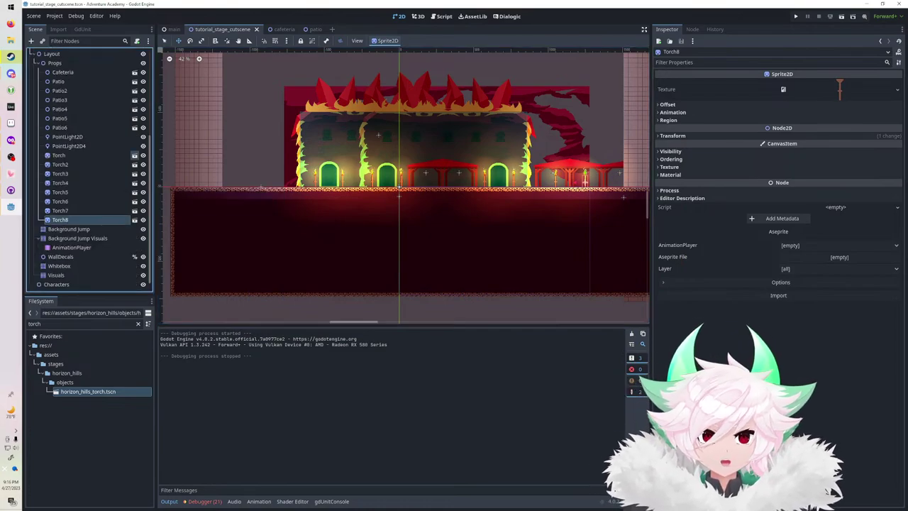
click(64, 62)
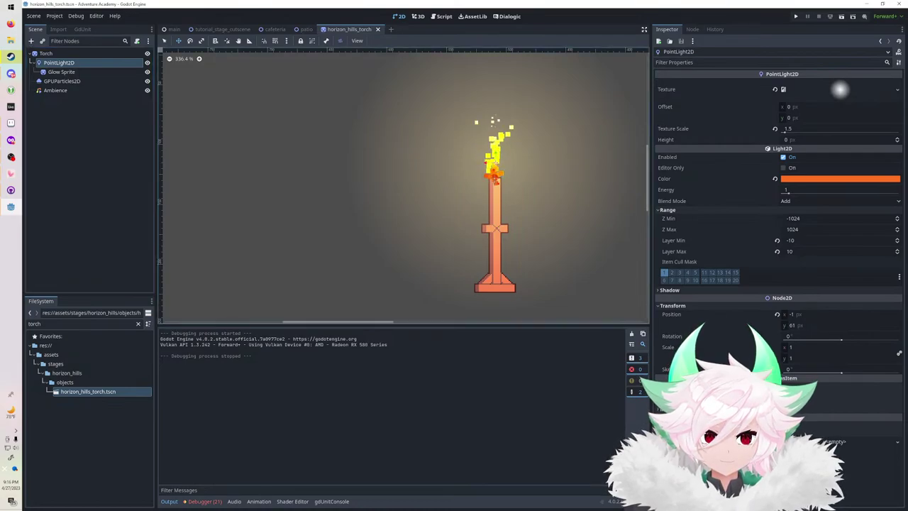
click(803, 190)
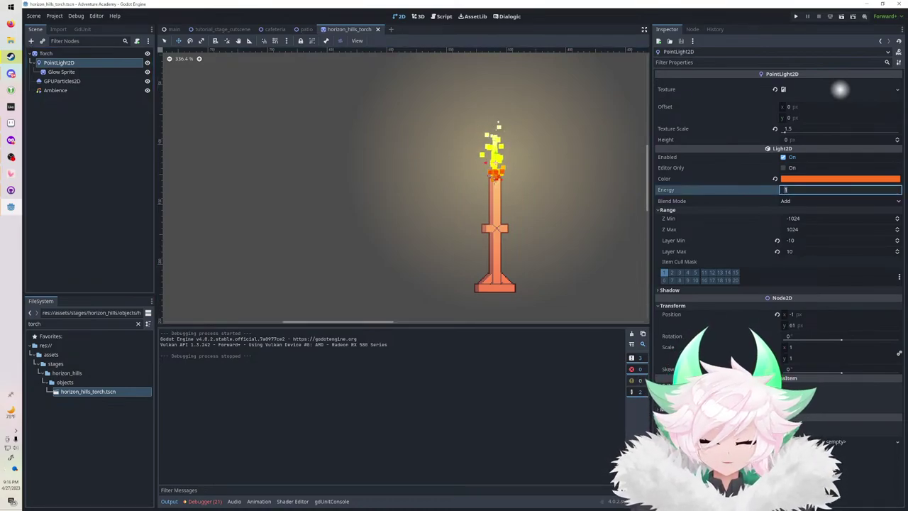
text(0.5)
key(Return)
key(ctrl+s)
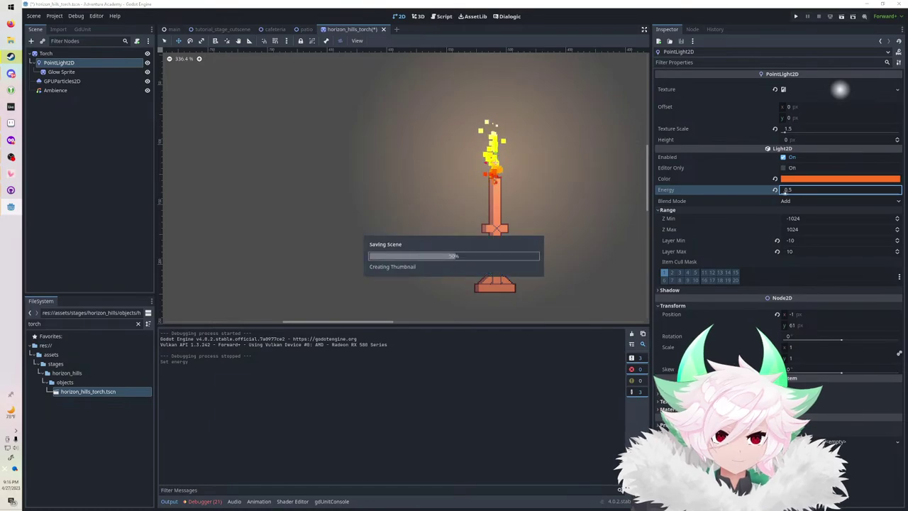
Return to the tutorial_stage_cutscene scene and run the project to examine the torch lighting around the cafeteria doors, stopping the game when done.
click(274, 29)
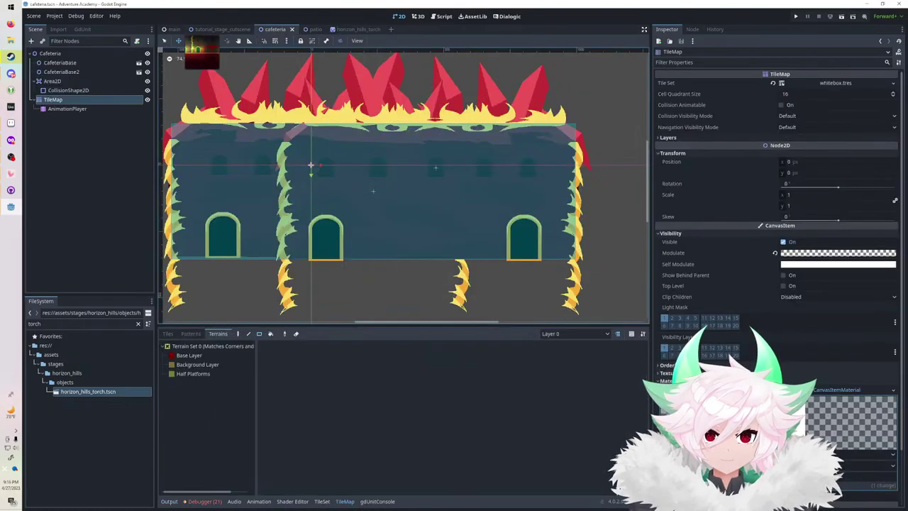
click(226, 29)
scroll(89, 184, up, 1)
scroll(88, 185, down, 4)
scroll(89, 184, up, 1)
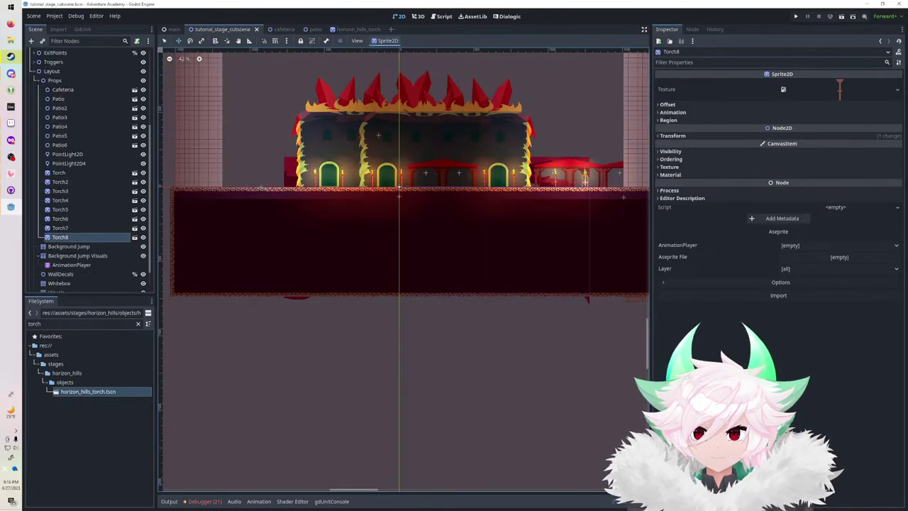
click(795, 16)
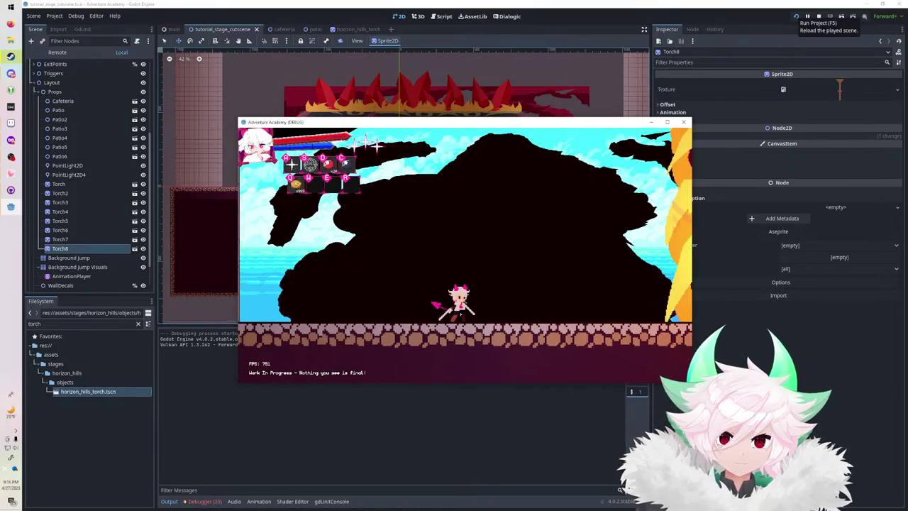
key(Right)
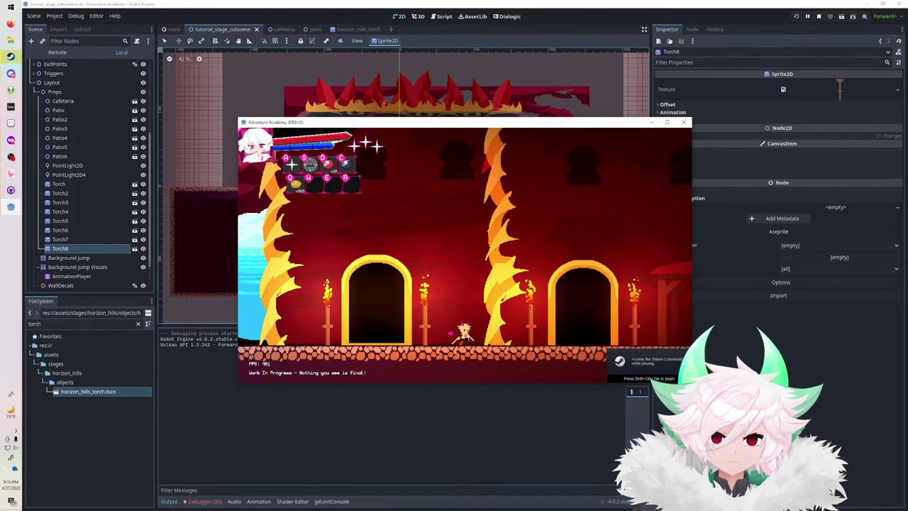
key(F8)
Move the Cafeteria prop straight down by about 14 px and save the scene.
drag(378, 135, 379, 138)
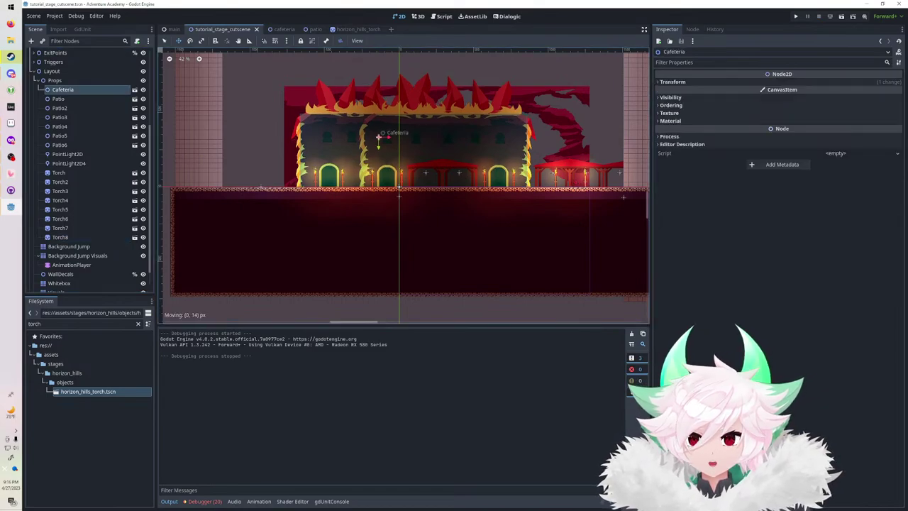
key(ctrl+s)
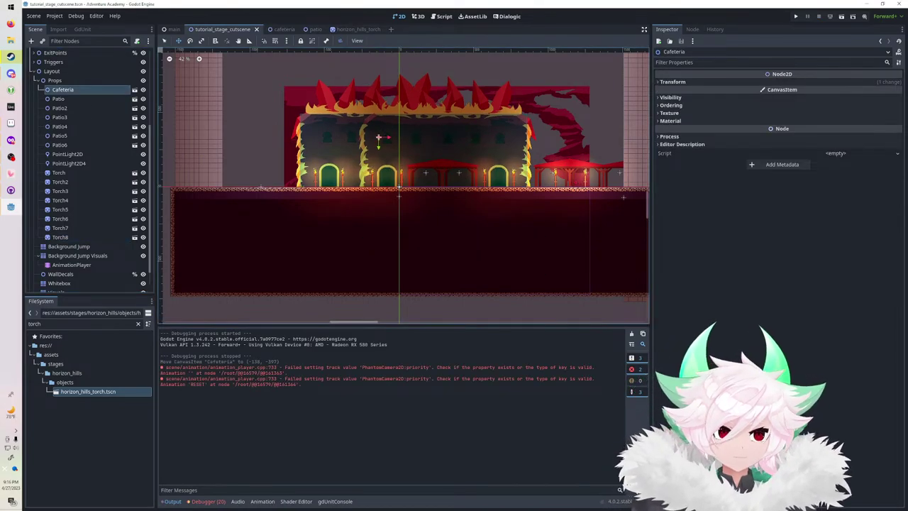
Run the project and take the character past the cafeteria to the patios, examining the building's placement and the torch glow.
key(F5)
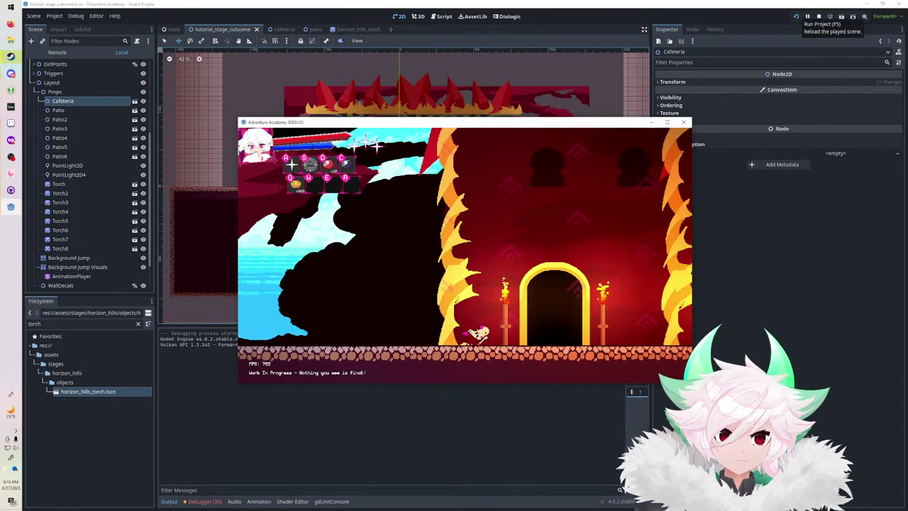
key(Right)
key(space)
key(space)
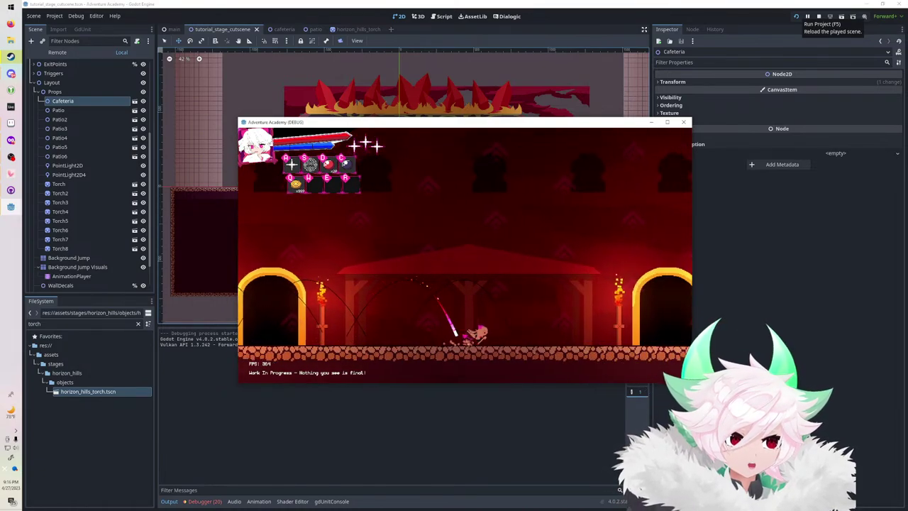
key(Right)
key(Right)
key(space)
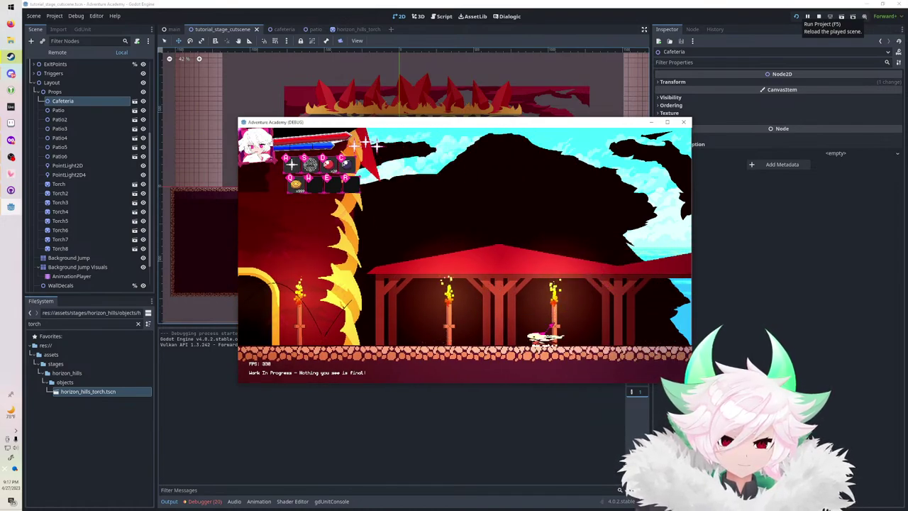
Bring the character back from the patios past the cafeteria doors, examining the building, and stop the game.
key(Left)
key(space)
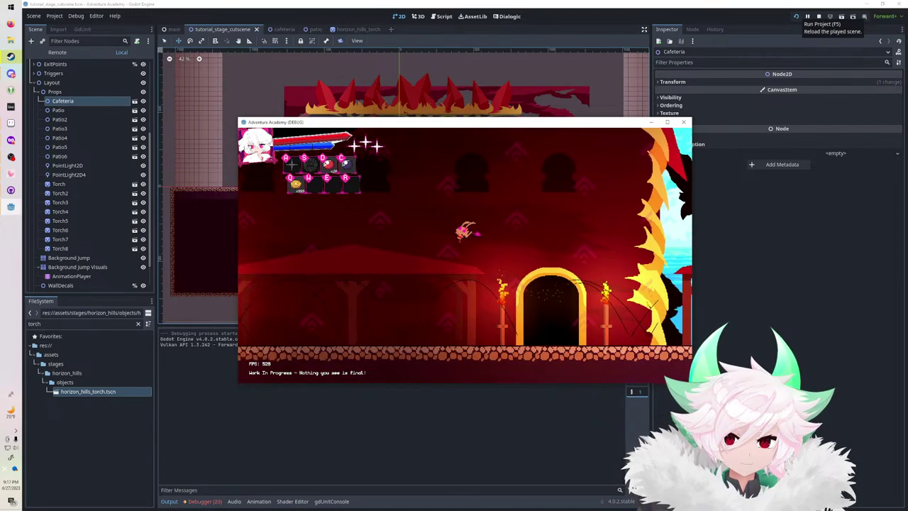
key(space)
key(Left)
key(space)
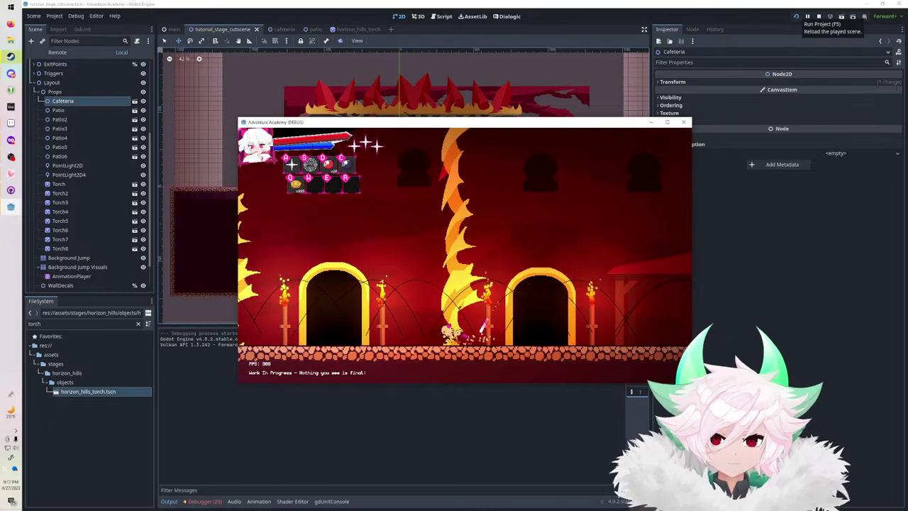
key(space)
key(Left)
click(819, 16)
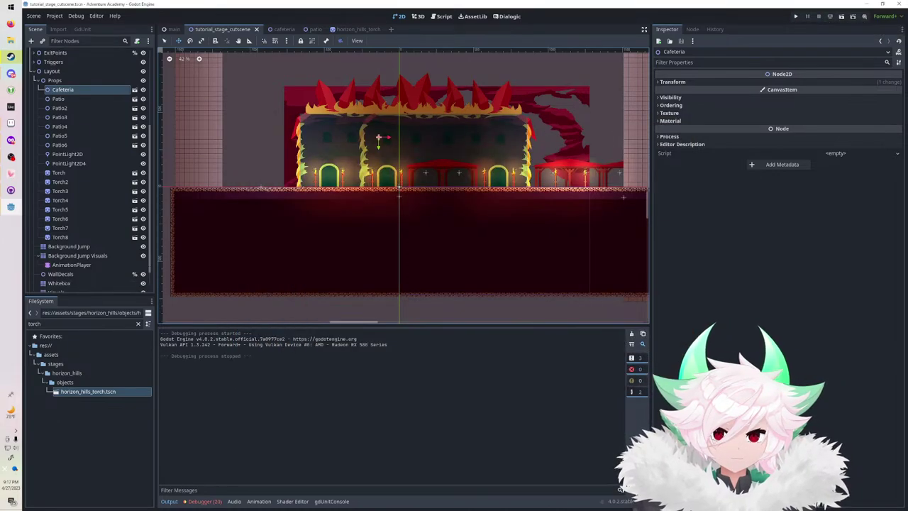
Duplicate the -55 background layer and toggle the original layer's Sprite2D off and on to compare the two.
scroll(89, 170, up, 4)
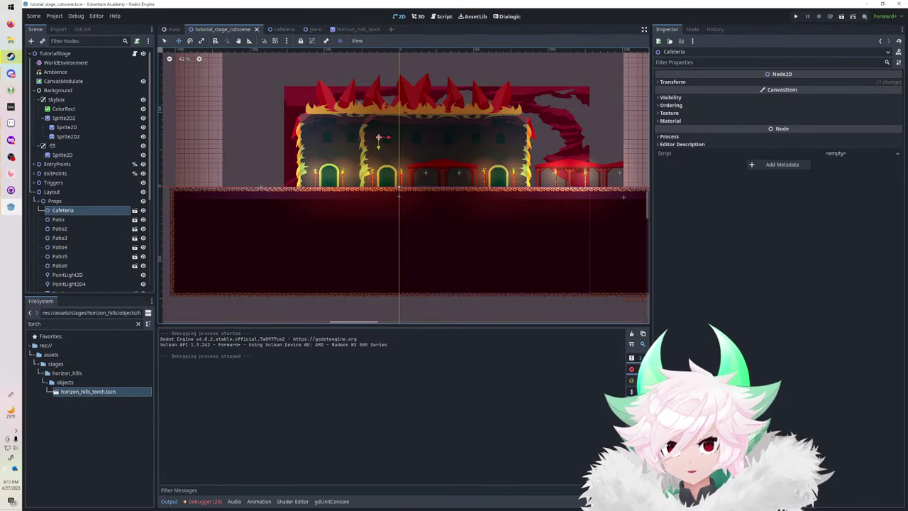
click(62, 146)
key(ctrl+d)
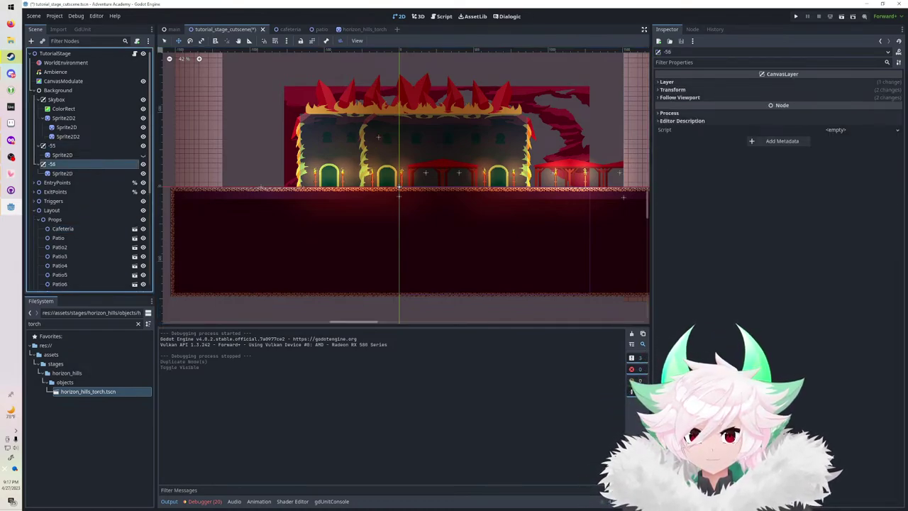
click(143, 155)
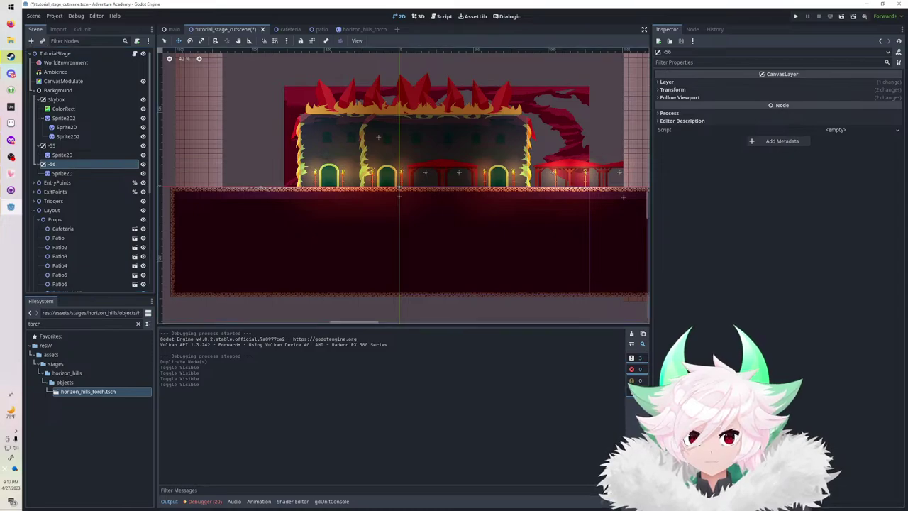
Select the Sprite2D under the -55 background layer, with the whole background arch in view.
middle_drag(312, 157, 444, 273)
click(564, 291)
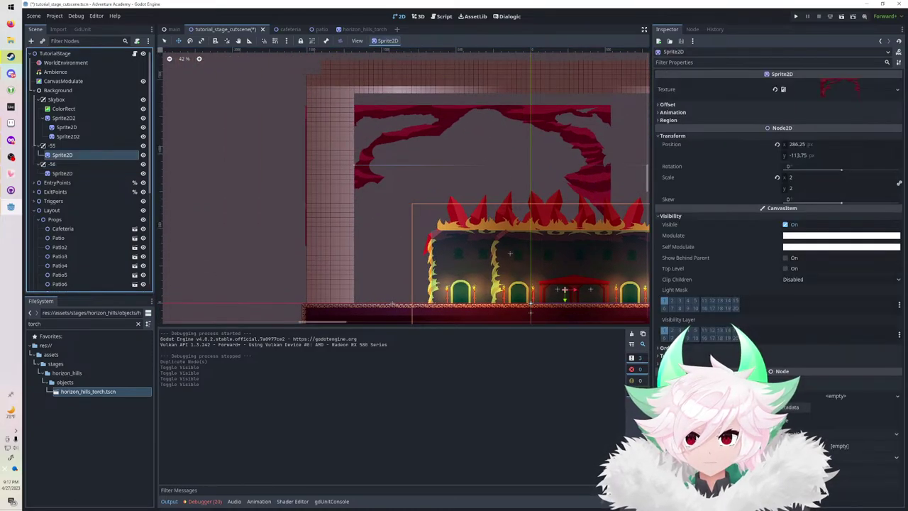
middle_drag(564, 291, 435, 311)
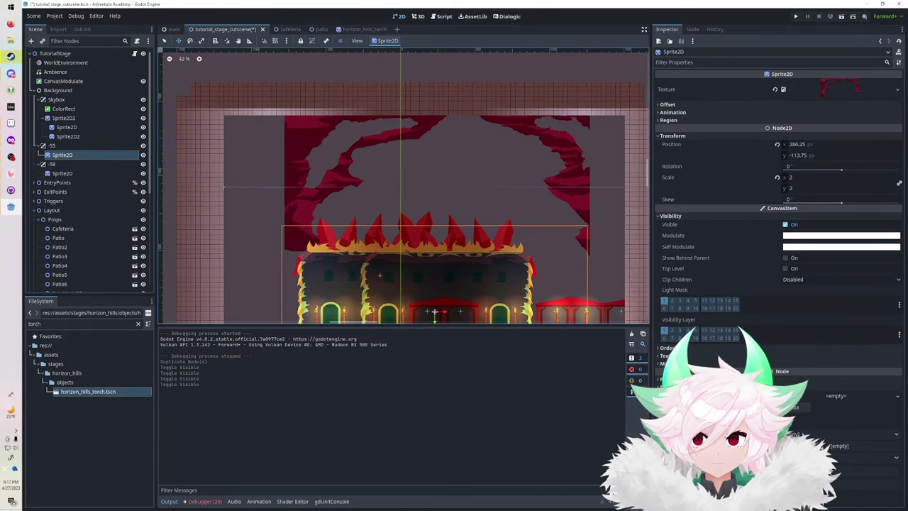
click(356, 40)
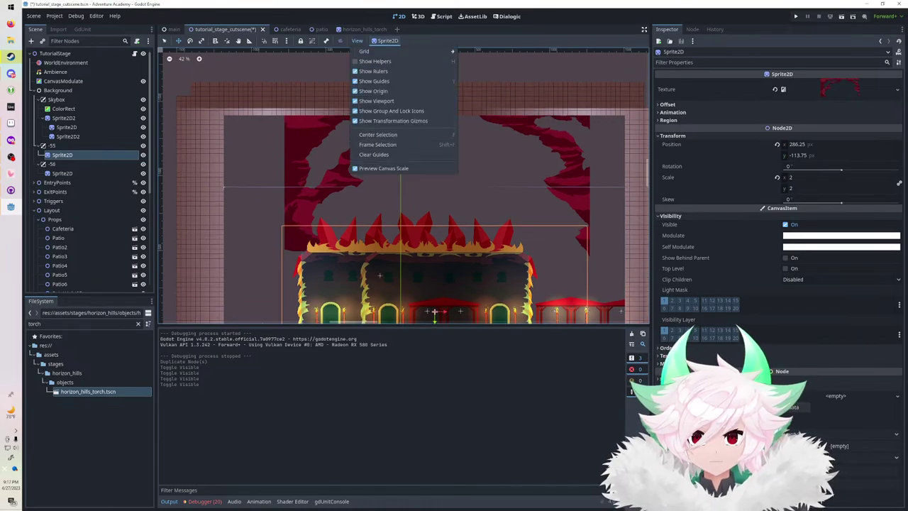
click(405, 234)
Try moving the -55 layer's Sprite2D up and to the left, and undo the move.
middle_drag(405, 234, 455, 171)
drag(455, 172, 254, 76)
key(ctrl+z)
middle_drag(368, 220, 489, 208)
scroll(390, 201, up, 13)
scroll(389, 201, up, 1)
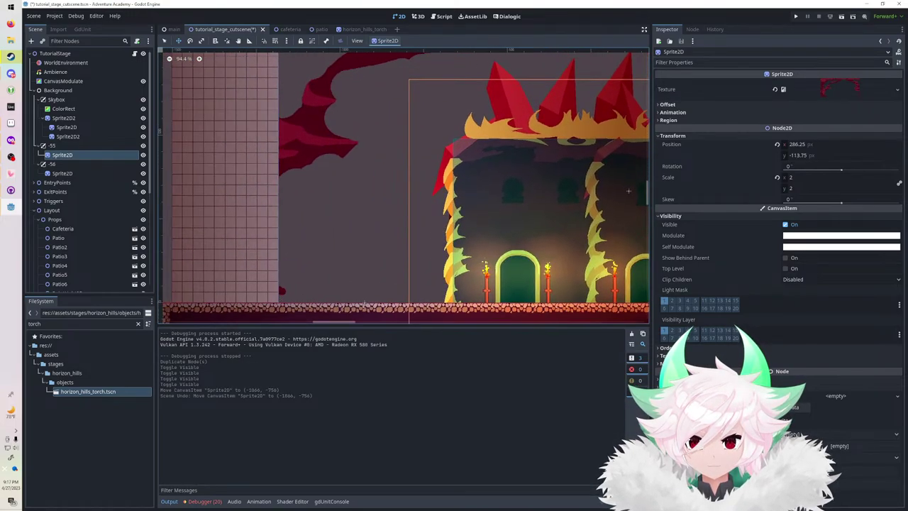
drag(489, 207, 427, 165)
key(ctrl+z)
scroll(317, 184, down, 5)
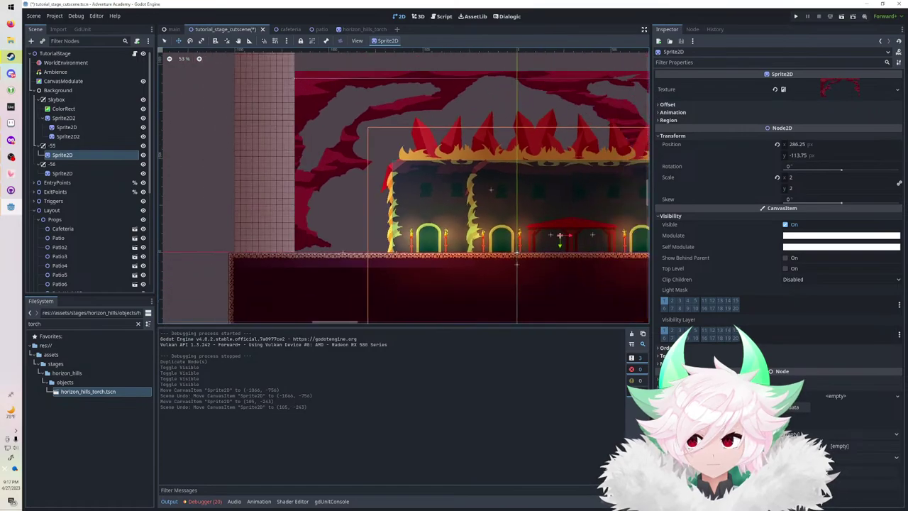
click(369, 139)
scroll(365, 137, down, 5)
Rename the -56 background layer to -10 and delete the Sprite2D inside it.
click(51, 164)
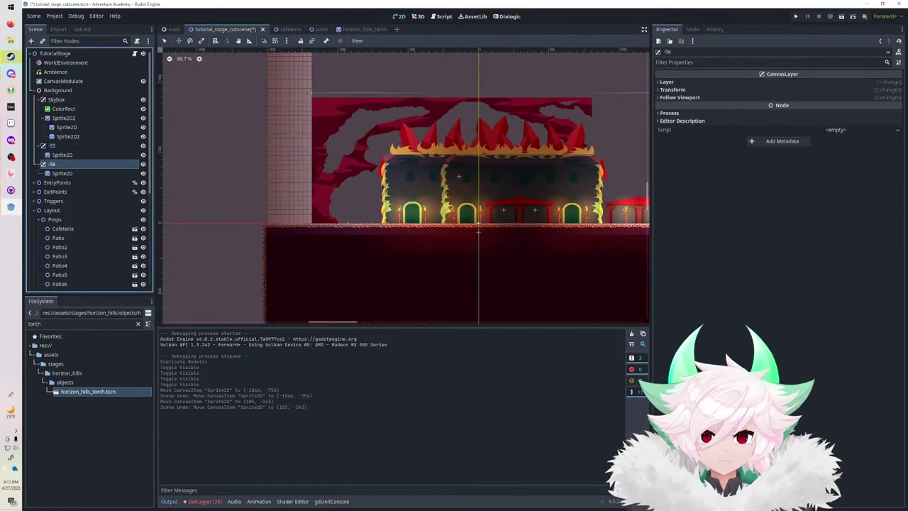
double_click(100, 163)
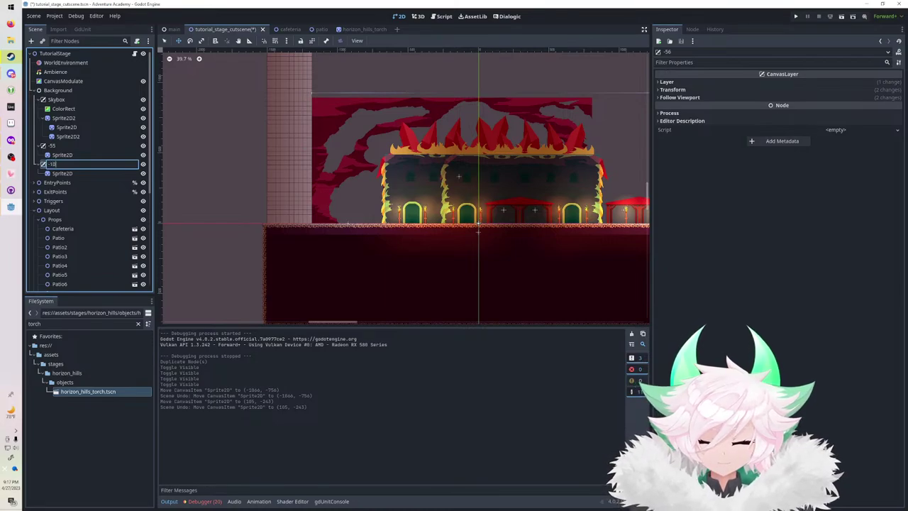
click(63, 173)
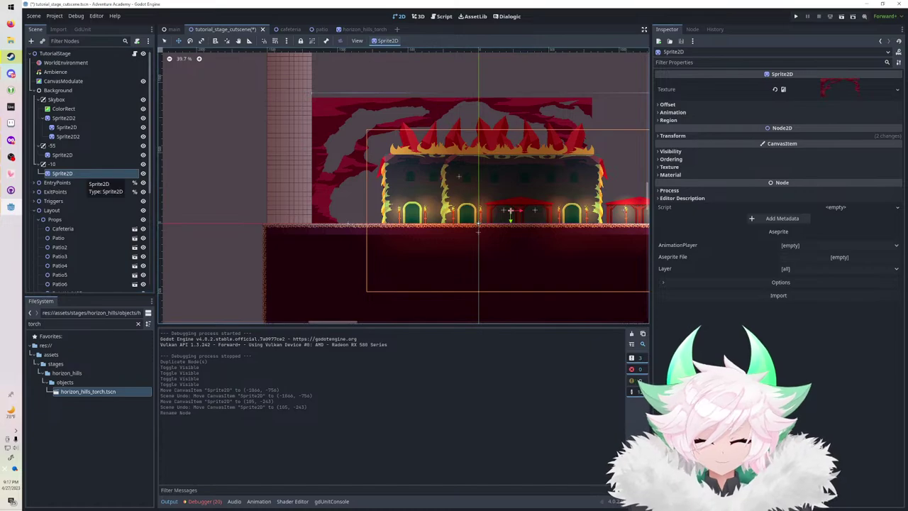
key(Delete)
key(Return)
Duplicate the Visuals node and move the copy, Visuals2, into the -10 background layer.
scroll(81, 174, down, 5)
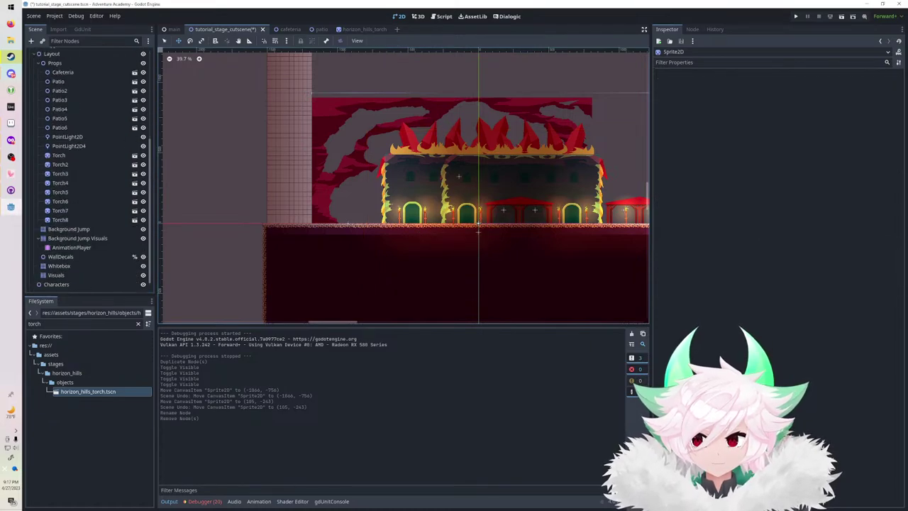
click(64, 276)
key(ctrl+d)
scroll(84, 249, up, 5)
drag(63, 284, 93, 131)
drag(86, 166, 85, 165)
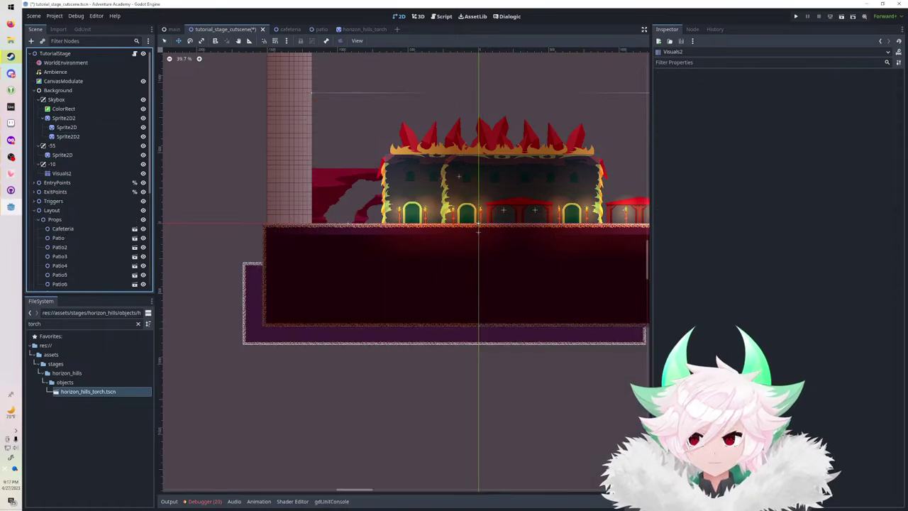
click(79, 173)
Duplicate the Cafeteria node and move the copy into the -10 layer, above Visuals2.
middle_drag(397, 185, 330, 137)
scroll(333, 181, up, 4)
scroll(355, 162, up, 7)
scroll(232, 148, down, 3)
middle_drag(428, 146, 450, 150)
scroll(85, 206, down, 1)
click(63, 198)
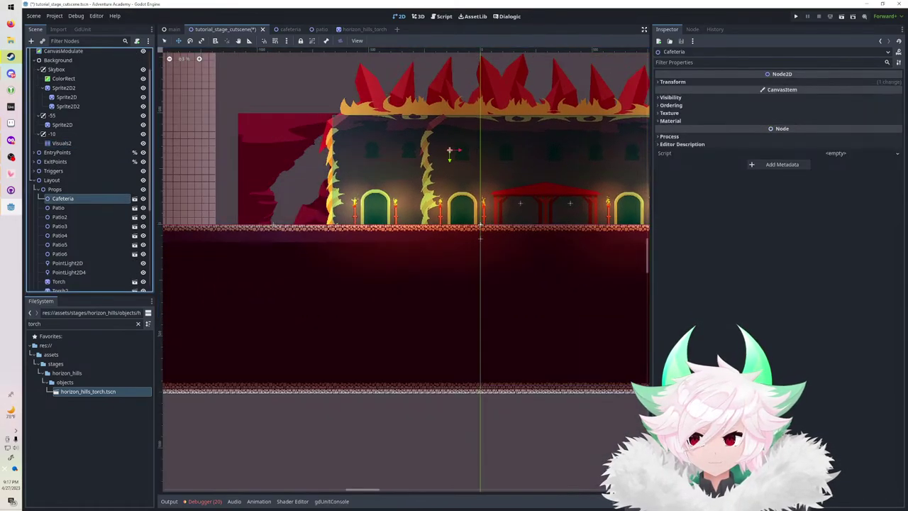
key(ctrl+d)
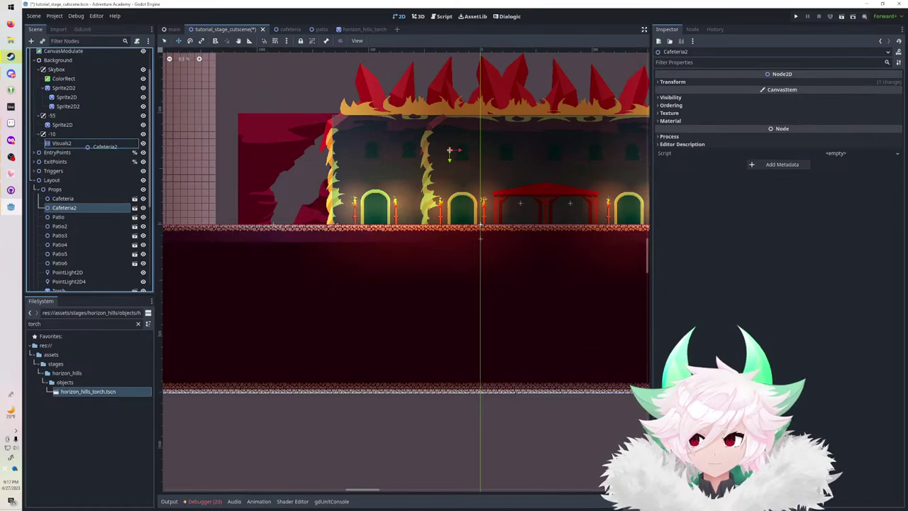
drag(84, 143, 85, 139)
Move Cafeteria2 horizontally to the right in the stage, to an x position of about 455 px.
middle_drag(604, 151, 359, 221)
scroll(358, 221, down, 5)
scroll(359, 221, up, 4)
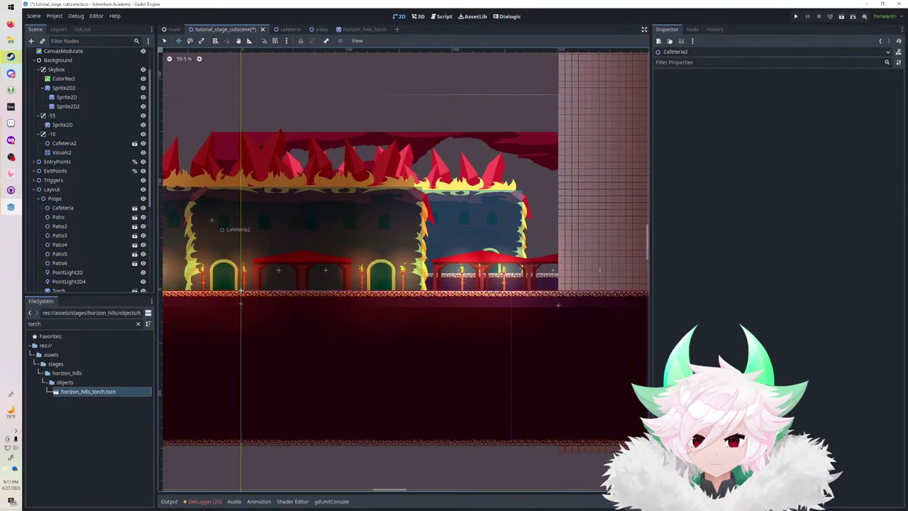
middle_drag(430, 228, 483, 227)
click(270, 235)
middle_drag(270, 234, 265, 246)
shift+drag(265, 246, 363, 245)
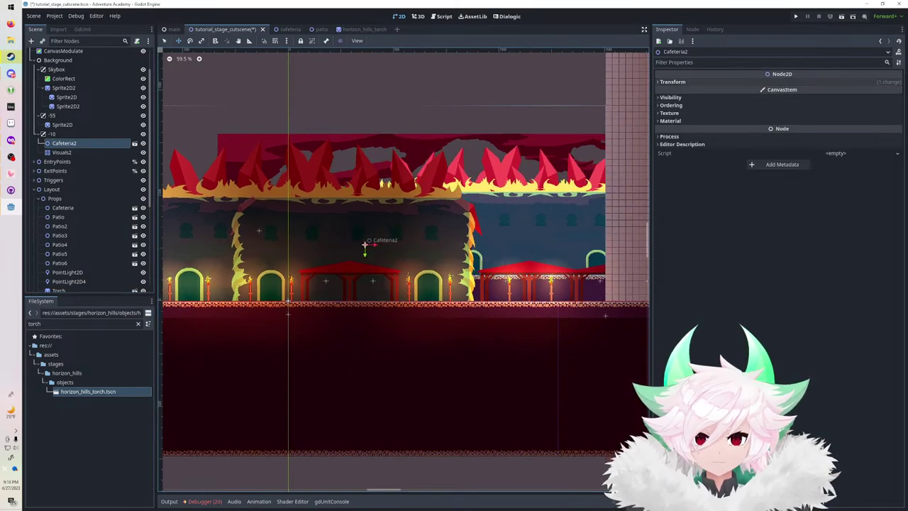
Scale Cafeteria2 to 0.5 and place it farther right, behind the patios beside the main cafeteria.
click(673, 82)
click(837, 123)
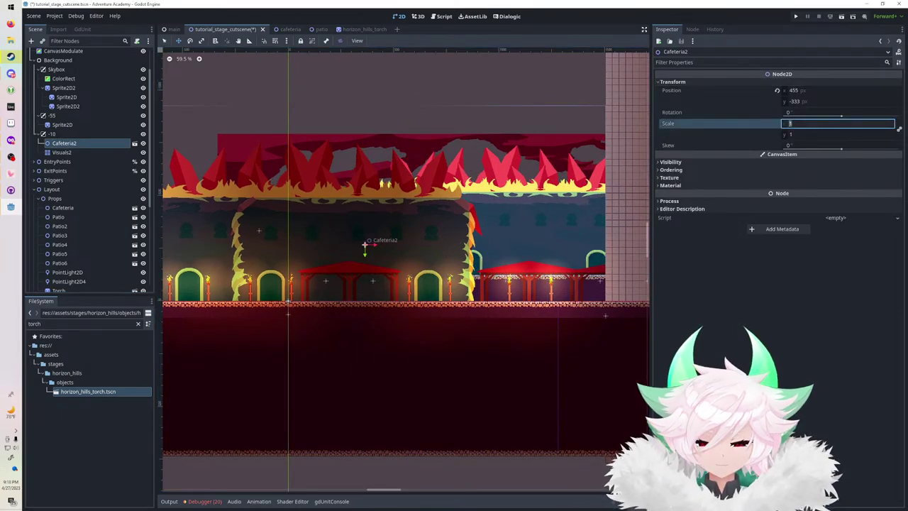
key(Return)
drag(365, 245, 423, 246)
Duplicate Cafeteria2 within the -10 layer and set the copy's scale to 0.25.
key(ctrl+d)
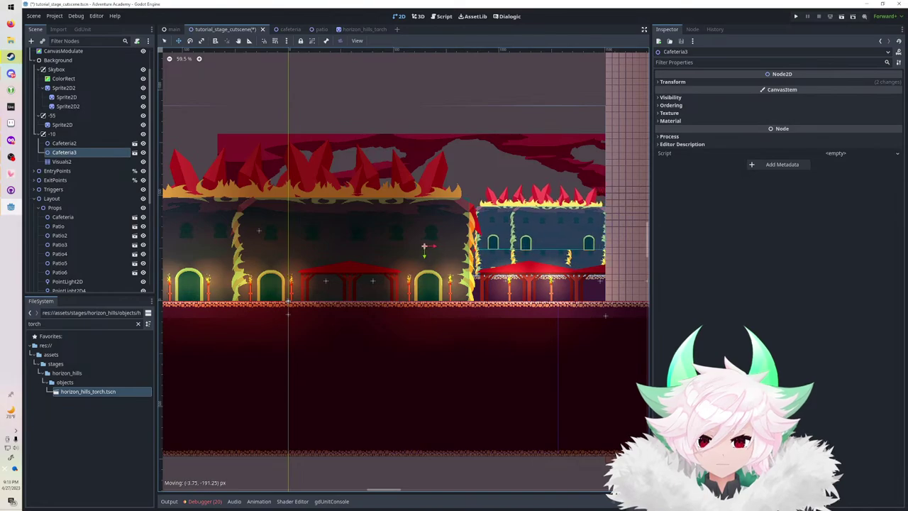
click(672, 82)
click(816, 124)
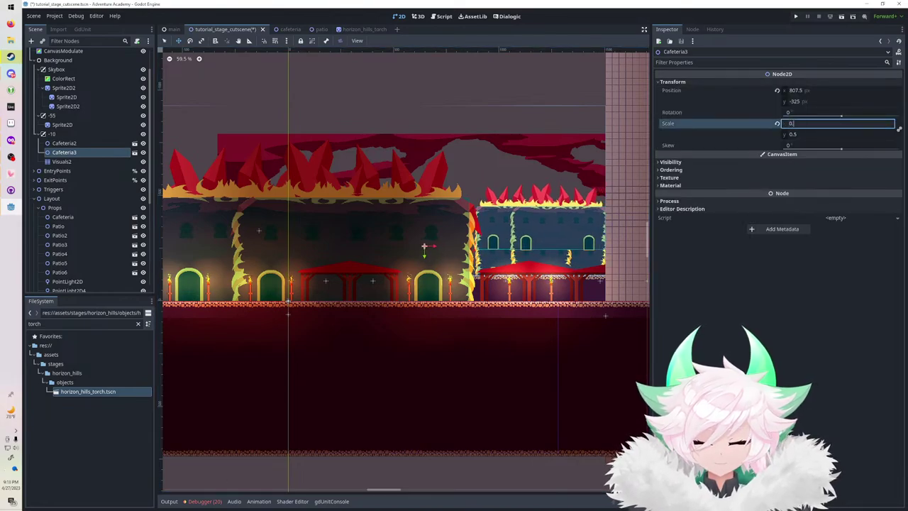
key(Return)
Order Cafeteria3 before Cafeteria2 in the -10 layer and position it at about (866, -296), rising behind Cafeteria2.
drag(424, 247, 423, 254)
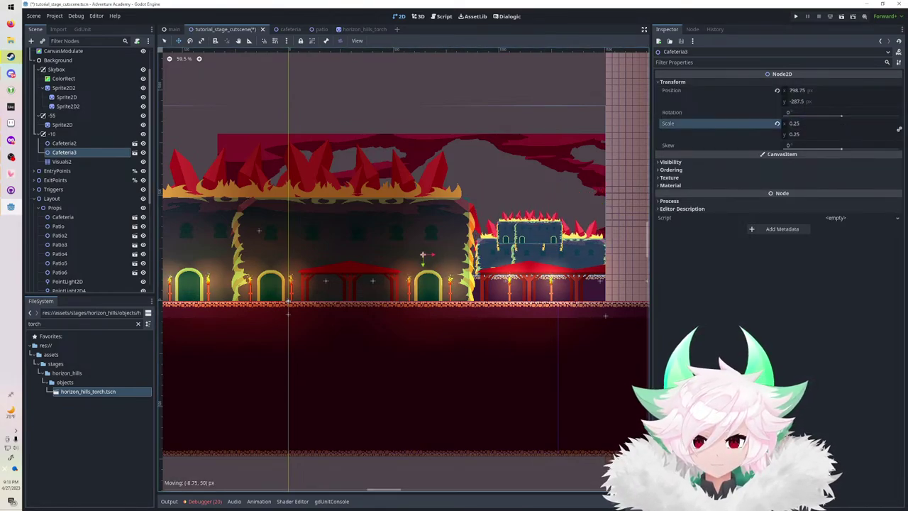
drag(73, 153, 76, 140)
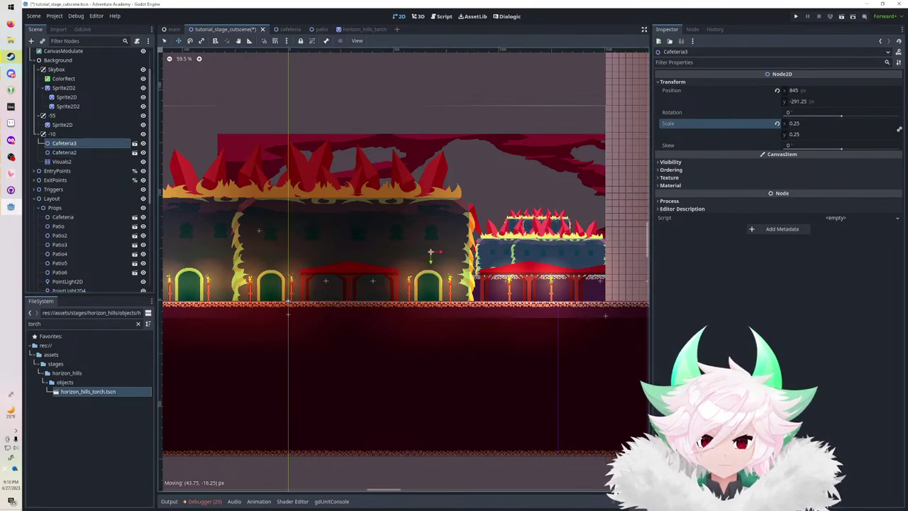
drag(435, 251, 435, 249)
middle_drag(435, 250, 477, 252)
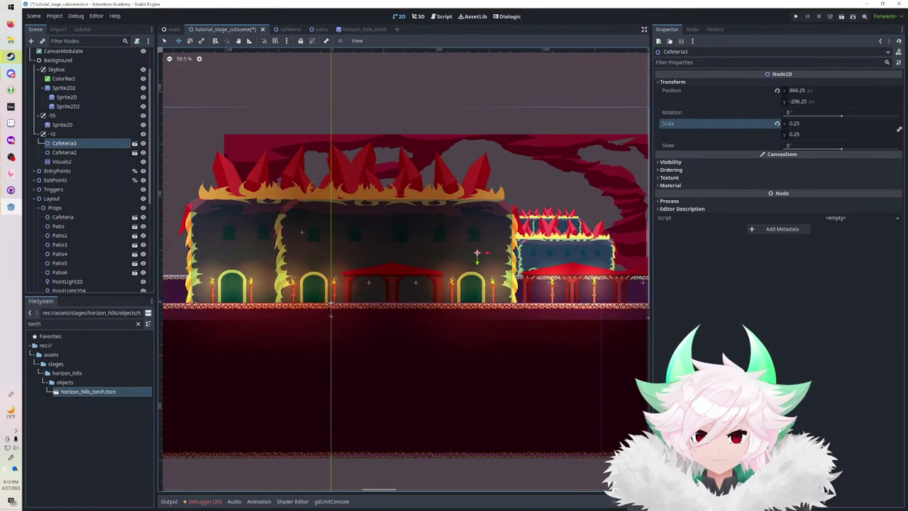
Set the -10 CanvasLayer's Layer value to -10.
click(52, 135)
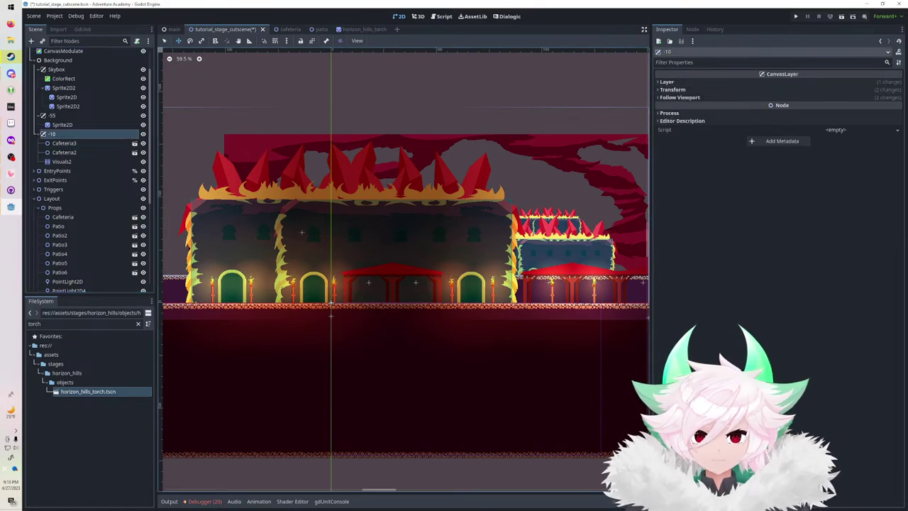
click(668, 81)
click(816, 90)
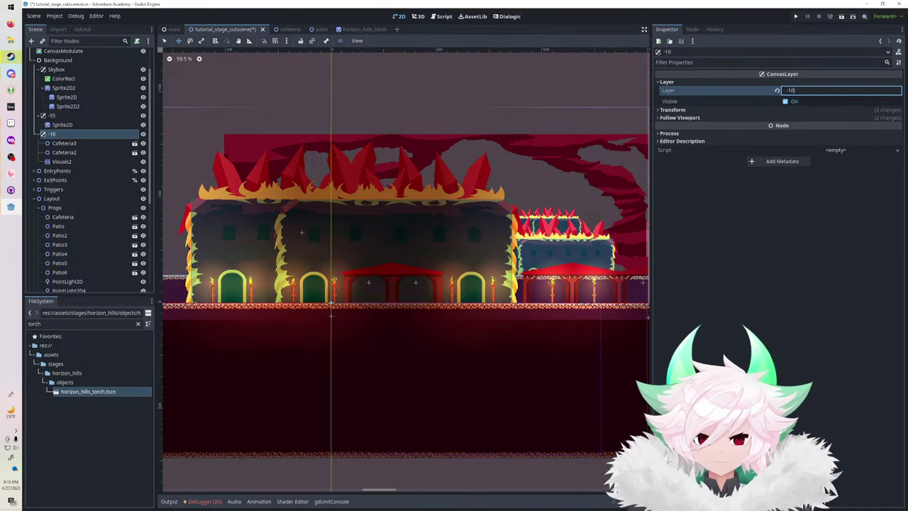
key(Return)
Set the -10 layer's Follow Viewport scale to 0.6 and save the scene.
click(674, 110)
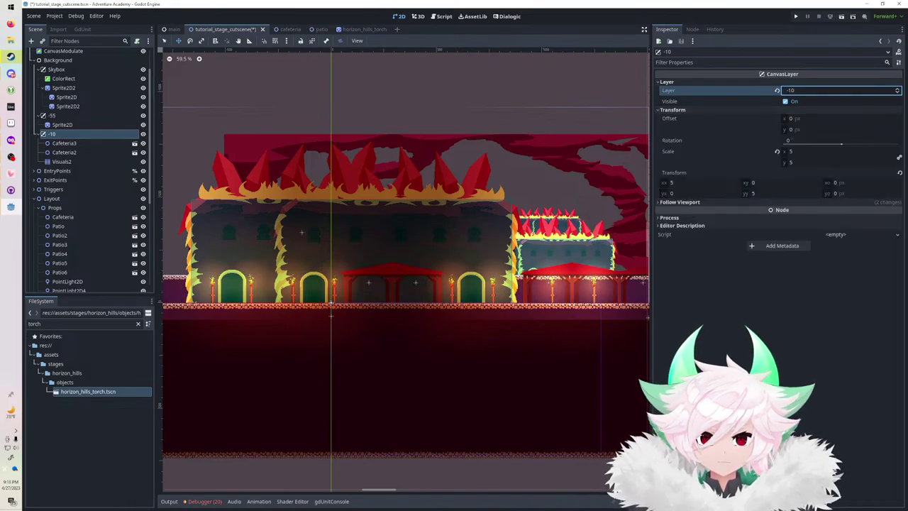
click(679, 202)
click(789, 221)
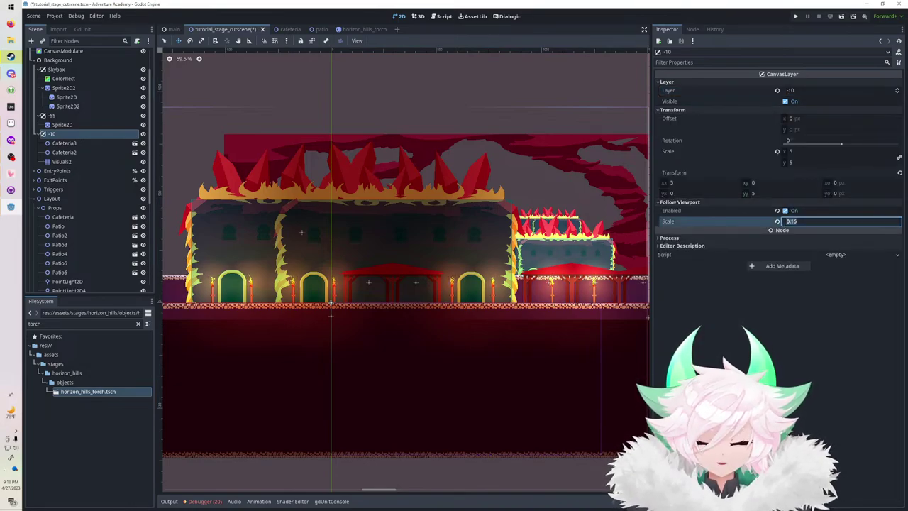
key(Return)
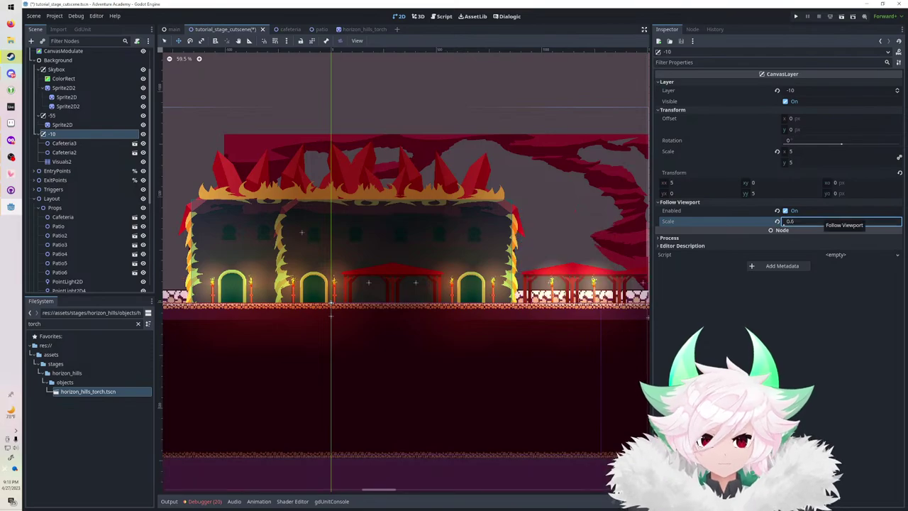
middle_drag(301, 233, 378, 262)
key(ctrl+s)
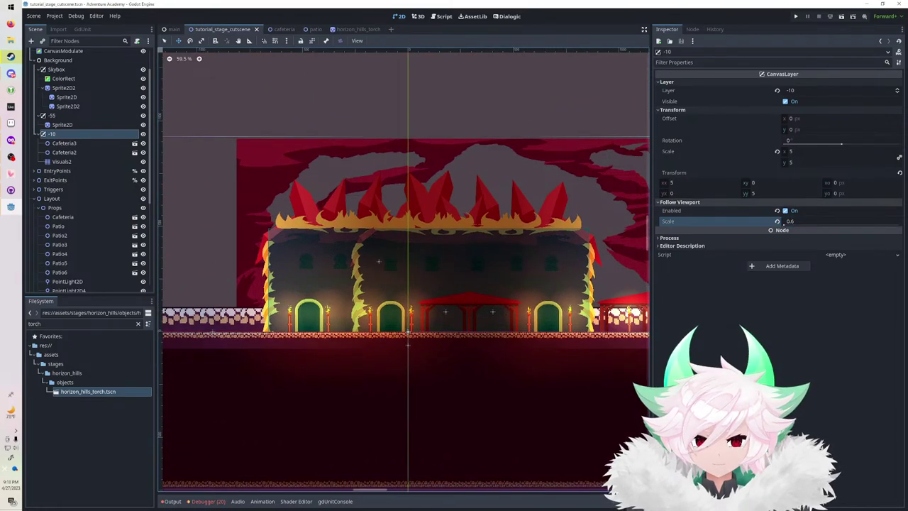
Set the -10 layer's Follow Viewport scale to 0.3.
click(783, 221)
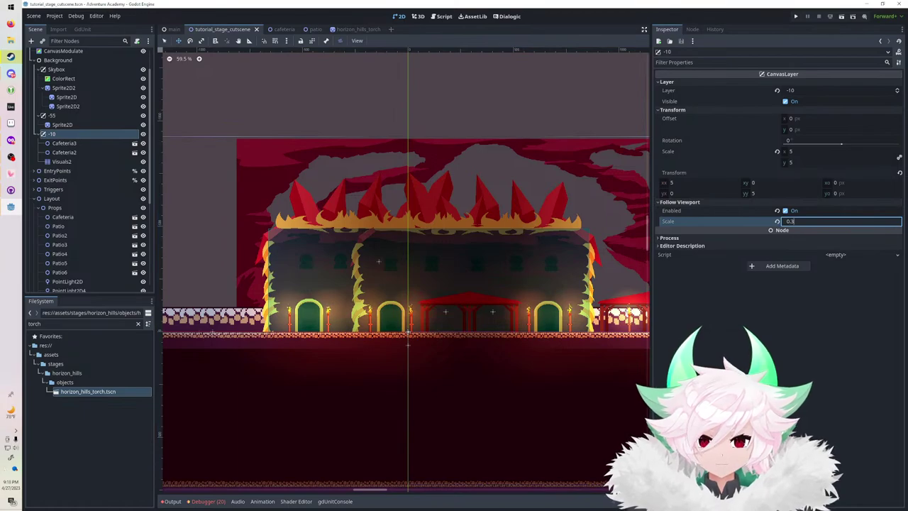
key(Return)
middle_drag(379, 262, 331, 248)
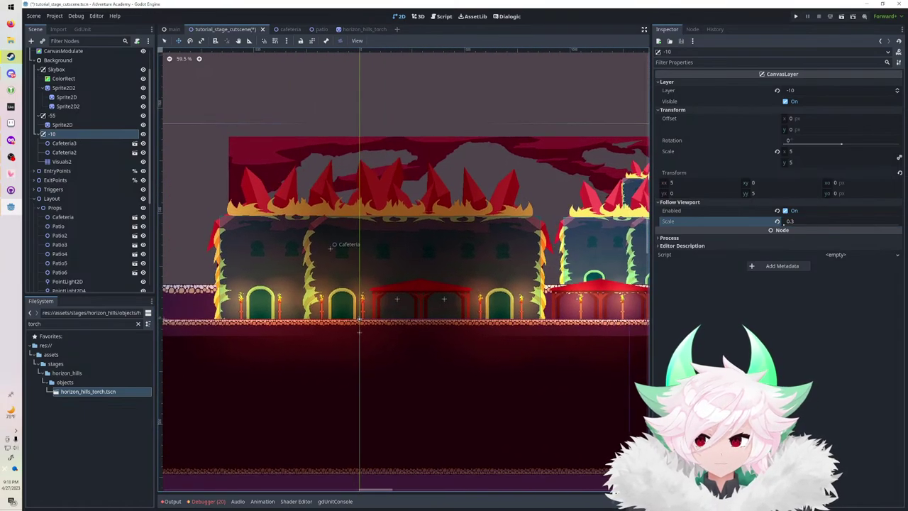
Shift Cafeteria3 and Cafeteria2 together about 359 px horizontally to the left, and save the scene.
click(65, 143)
shift+click(65, 153)
shift+drag(355, 227, 204, 227)
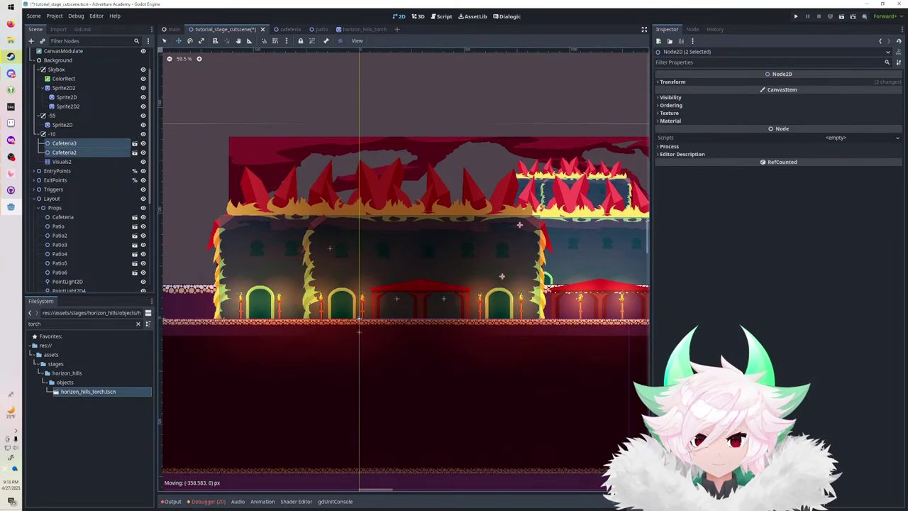
key(ctrl+s)
Playtest the project, running the character right past the cafeteria to the patios to check the background buildings, and close the game.
key(F5)
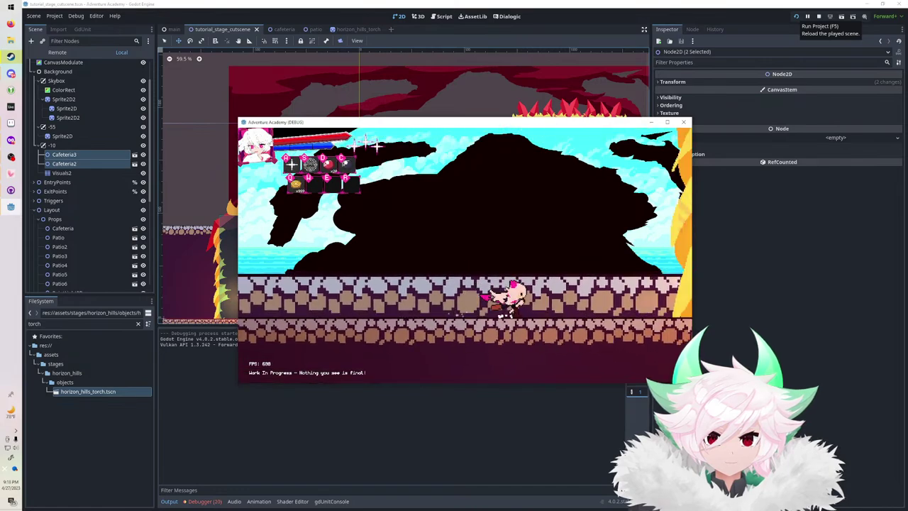
key(Right)
key(space)
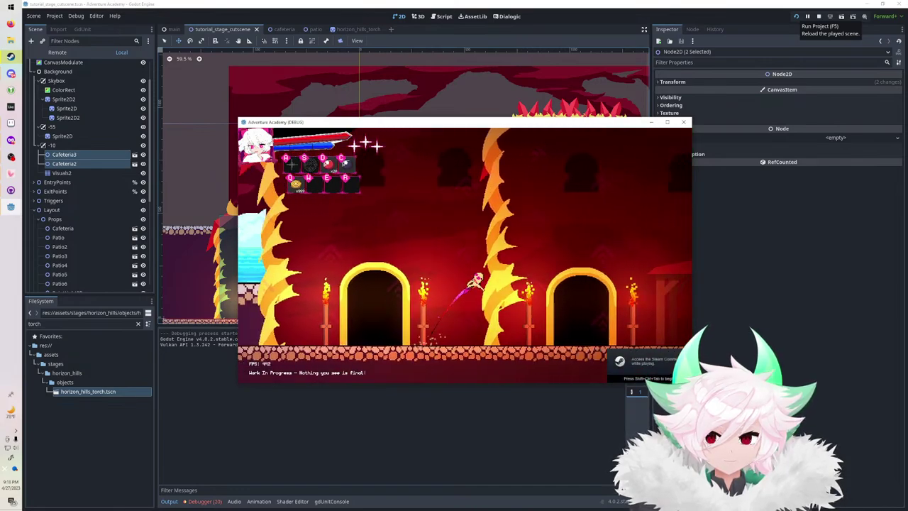
key(Right)
key(space)
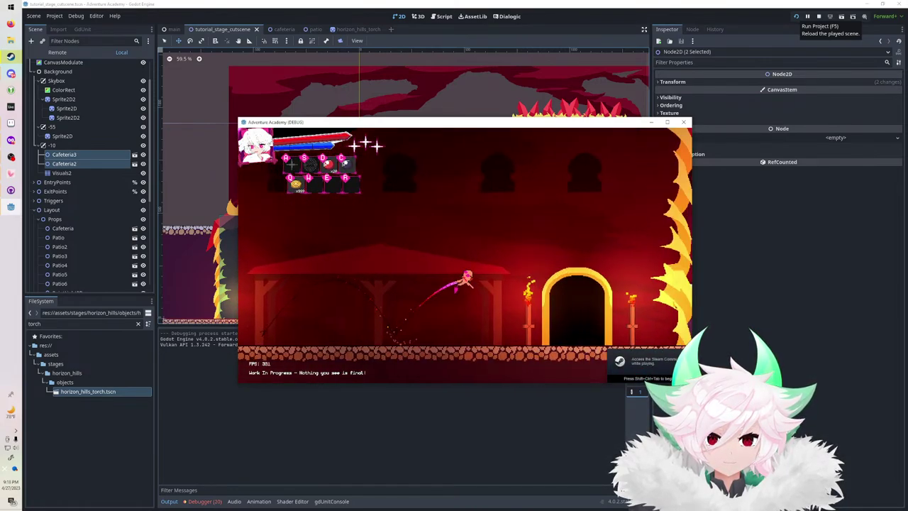
key(Right)
key(Left)
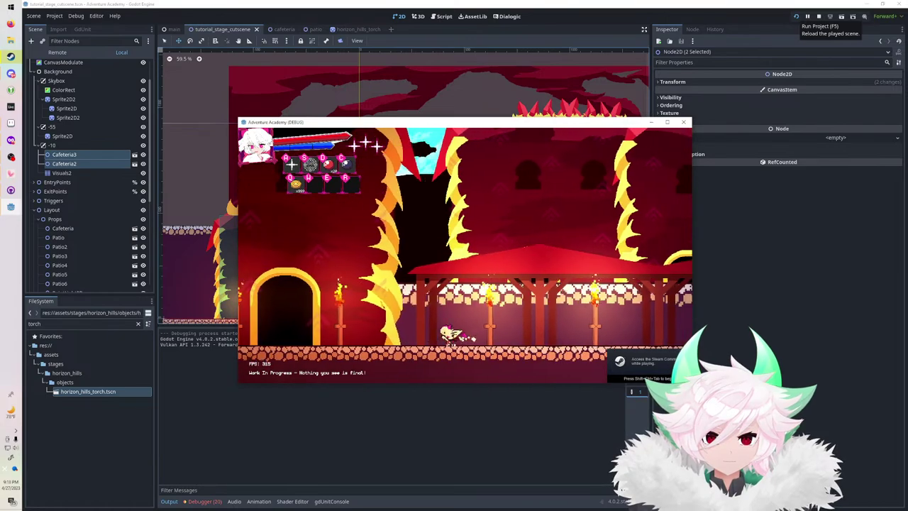
key(Right)
key(alt+F4)
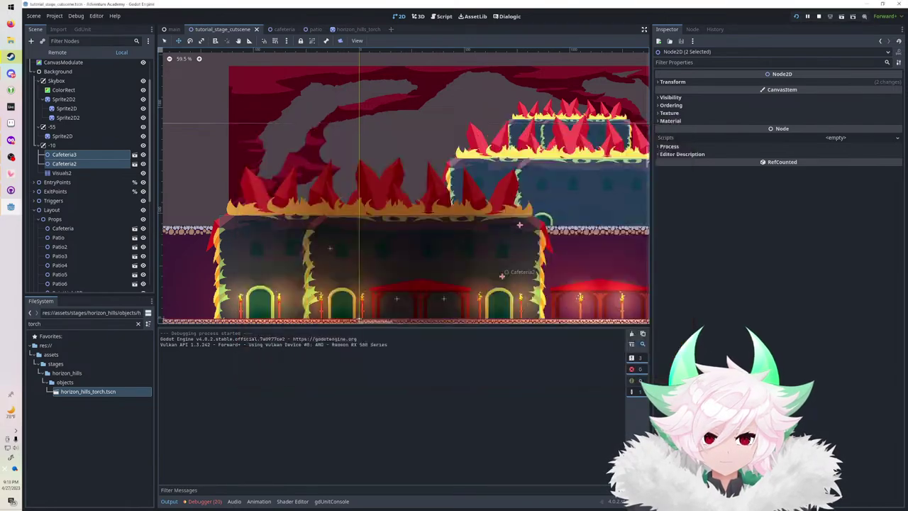
Reset the -10 layer's Transform scale to 1.
click(52, 134)
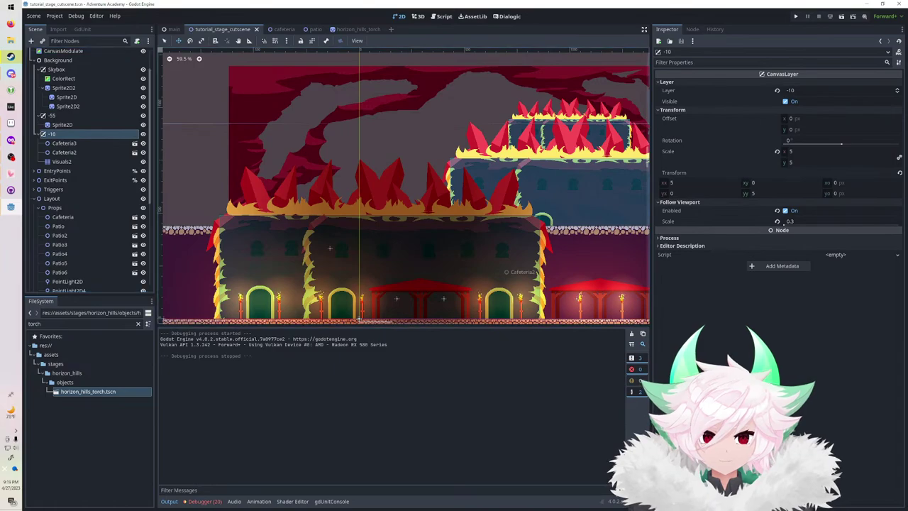
click(778, 152)
scroll(529, 211, down, 20)
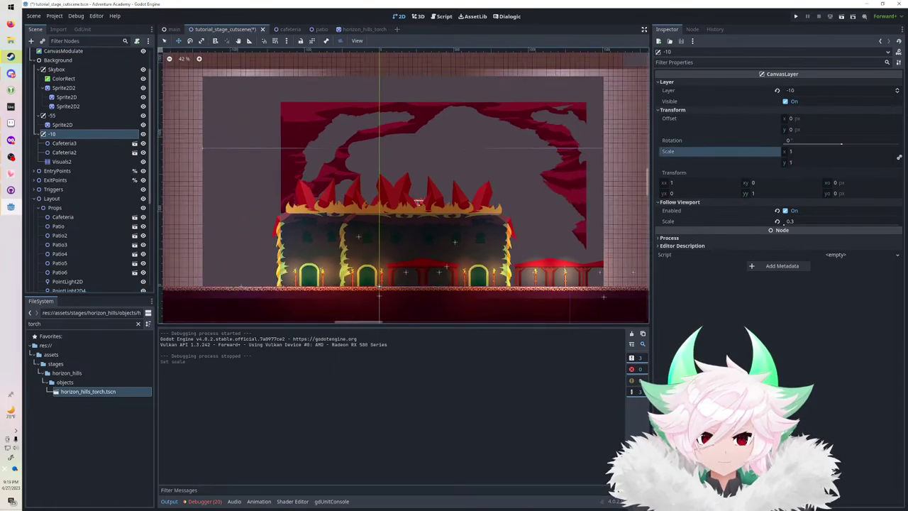
scroll(525, 214, up, 20)
Try resetting the -10 layer's Follow Viewport scale to its default, and undo the reset.
middle_drag(525, 214, 645, 201)
click(778, 222)
middle_drag(594, 221, 463, 219)
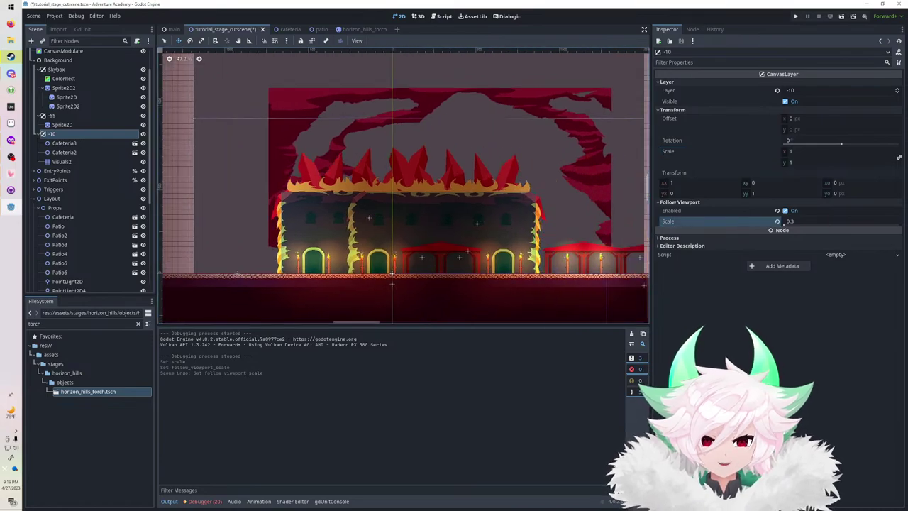
Set the -10 layer's Follow Viewport scale to 0.7.
middle_drag(366, 238, 393, 208)
scroll(457, 235, up, 4)
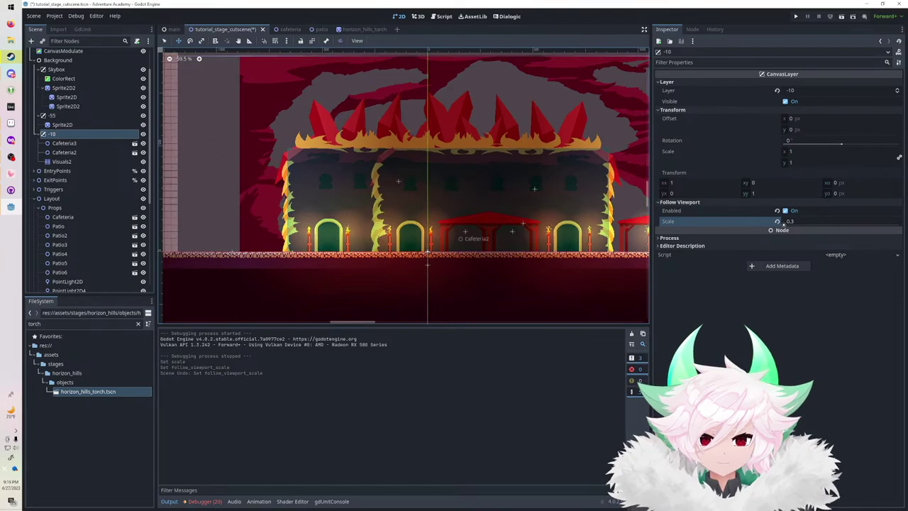
click(783, 223)
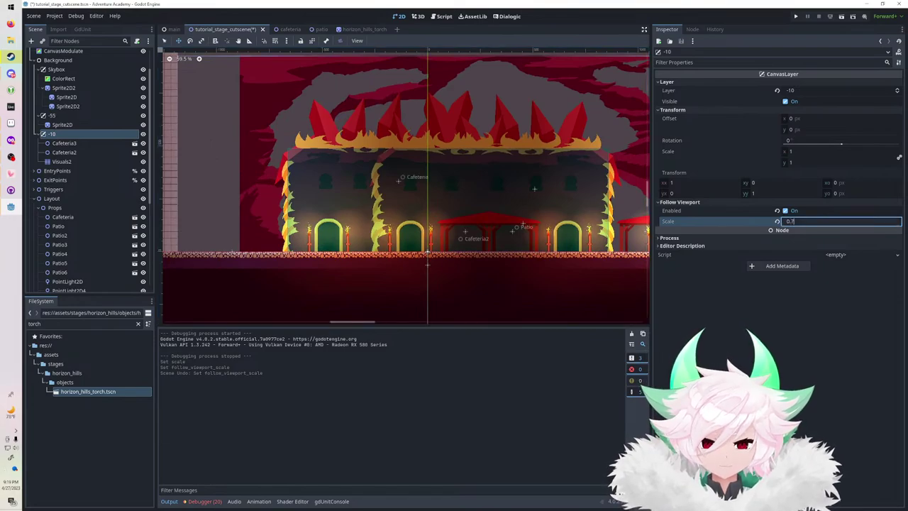
key(Return)
scroll(499, 229, down, 4)
middle_drag(499, 228, 452, 224)
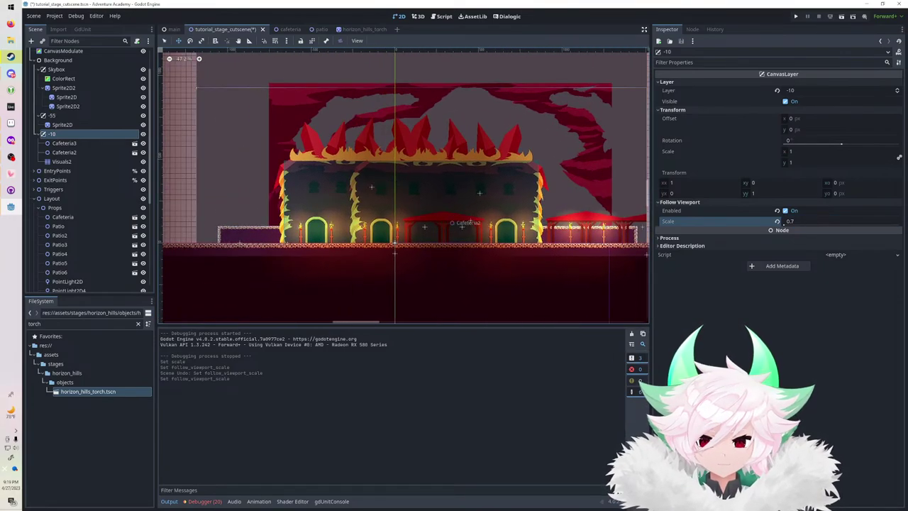
Move Cafeteria3 and Cafeteria2 together to just right of the main cafeteria, behind the patios, and save the scene.
click(65, 143)
shift+click(65, 153)
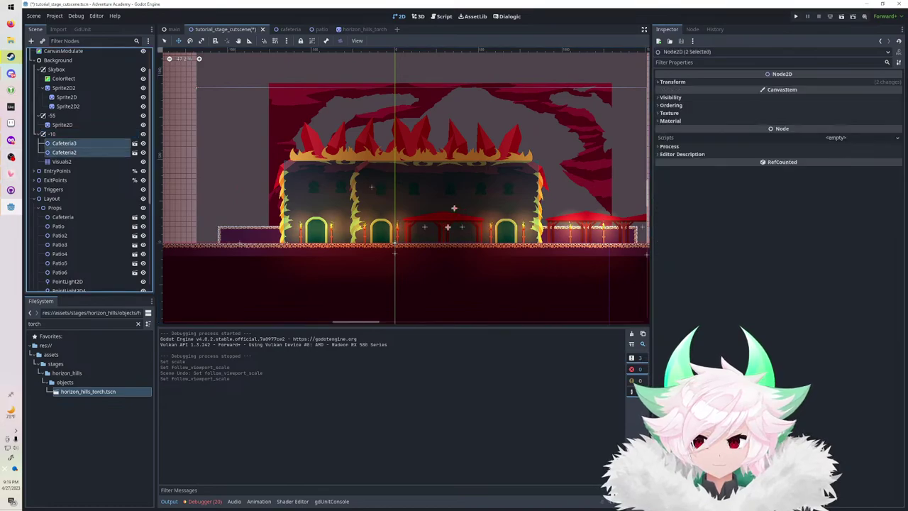
scroll(504, 171, up, 7)
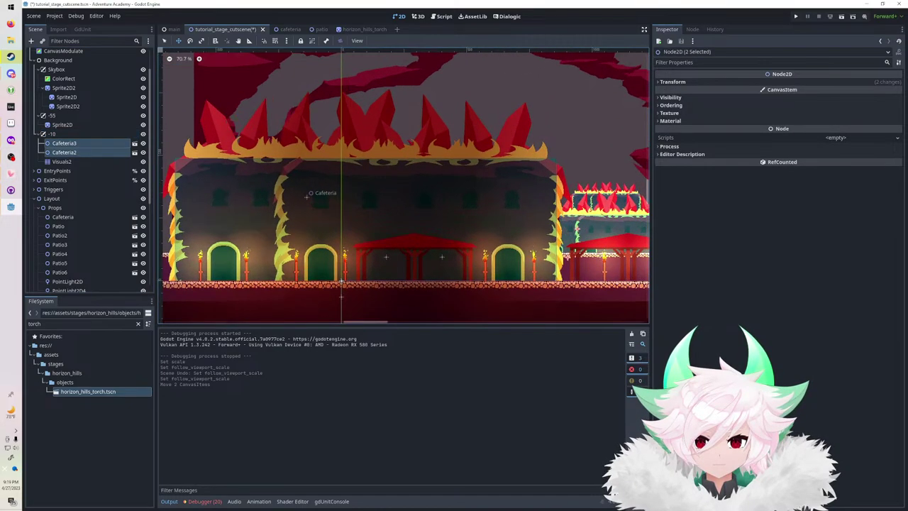
middle_drag(504, 171, 423, 155)
key(ctrl+s)
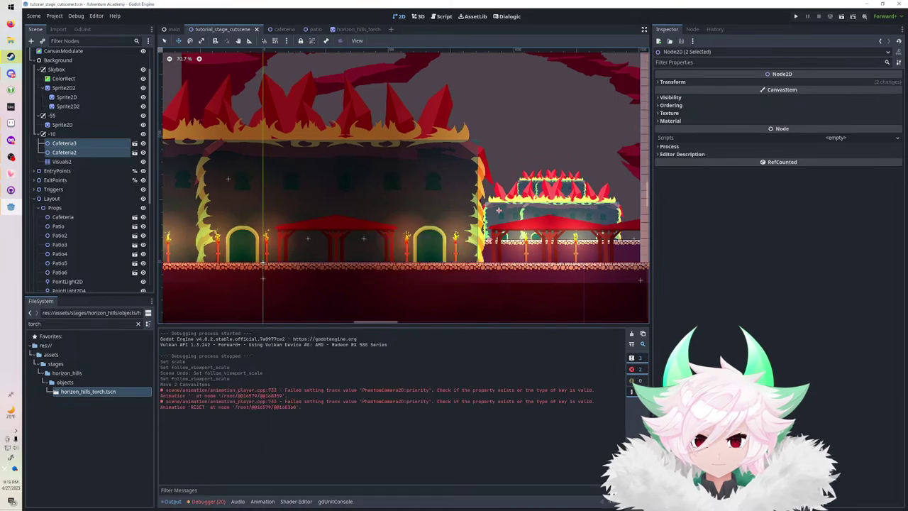
scroll(403, 186, up, 2)
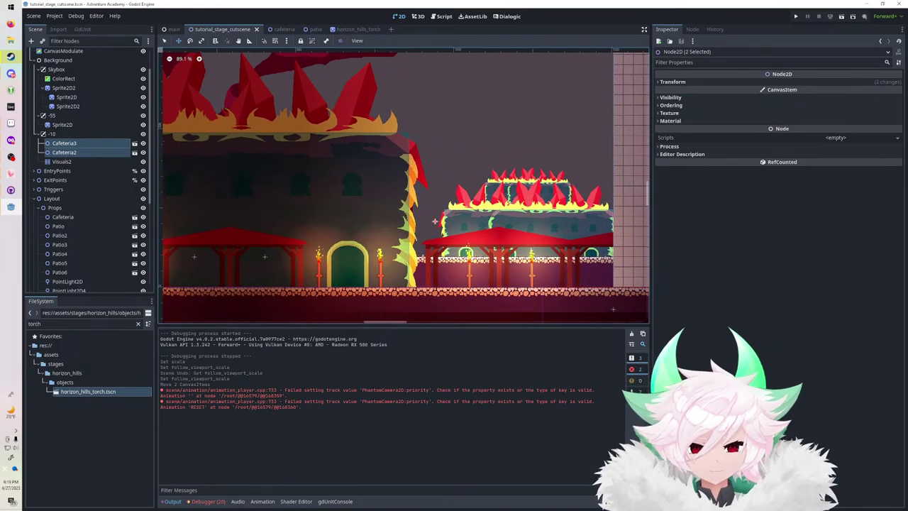
Playtest the project, moving the character past the cafeteria to the patios to check the background buildings' parallax, and close the game.
key(F5)
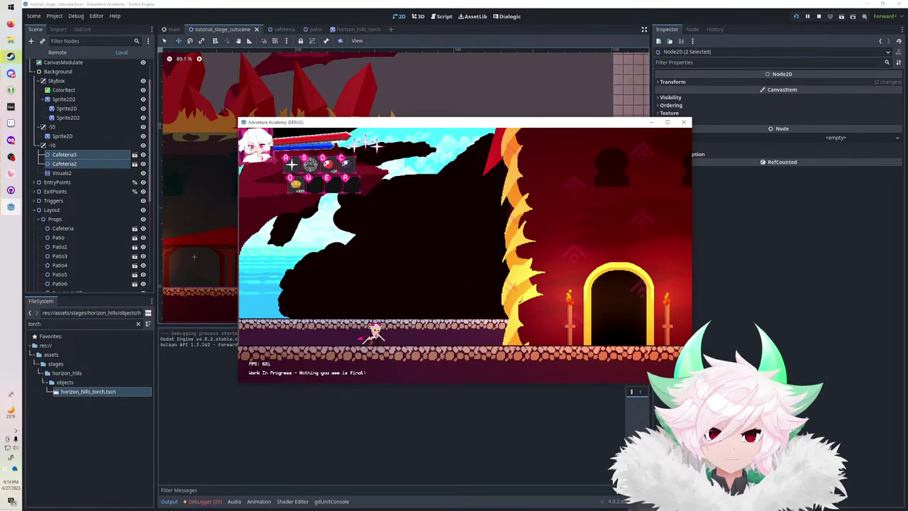
key(Right)
key(space)
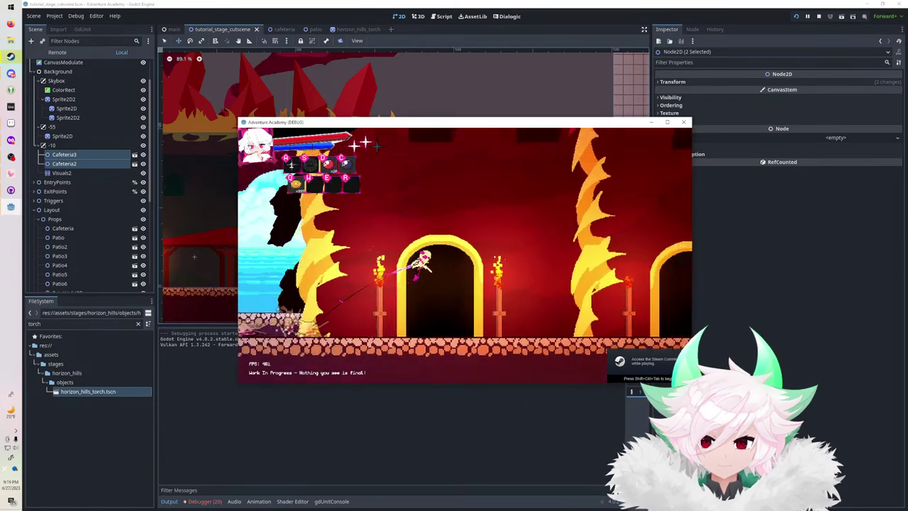
key(space)
key(Right)
key(space)
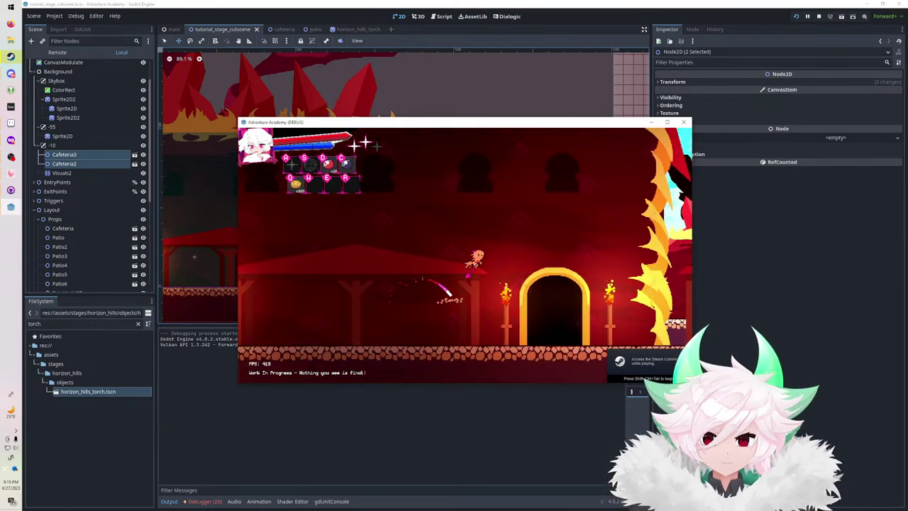
key(space)
key(Right)
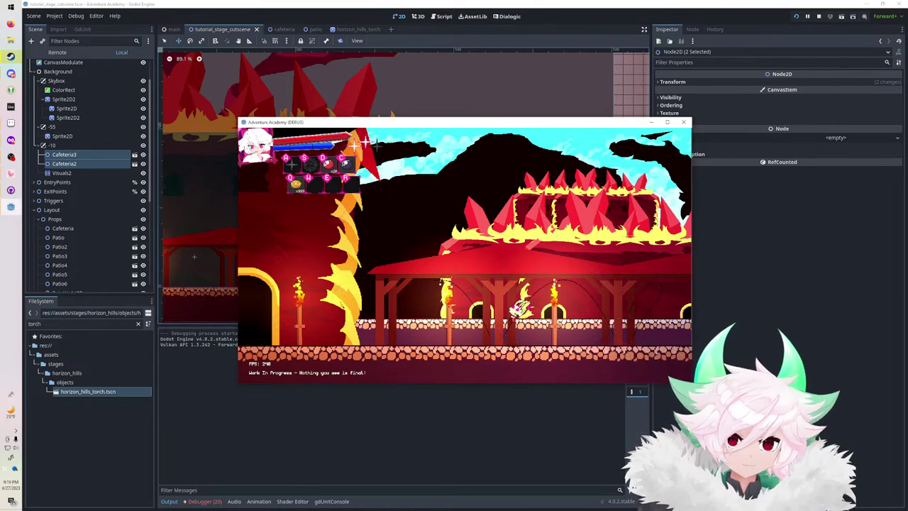
key(Left)
key(space)
key(Right)
key(space)
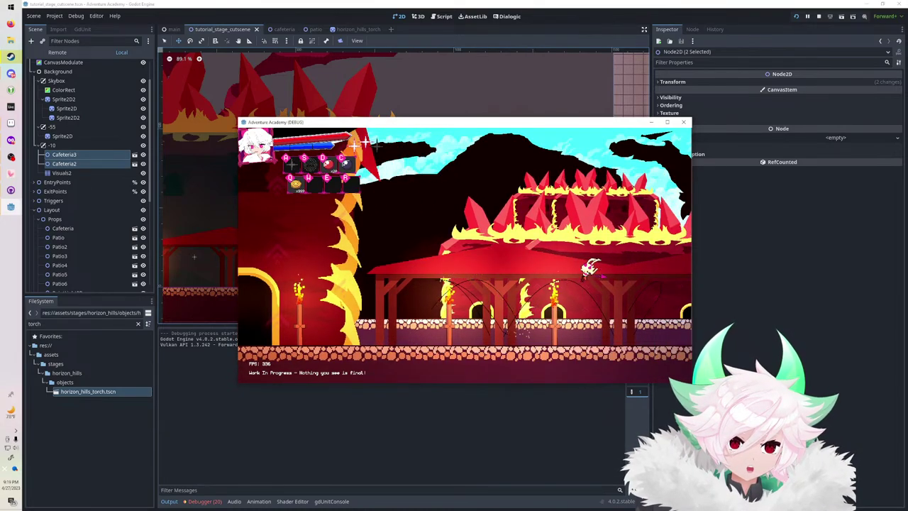
key(Left)
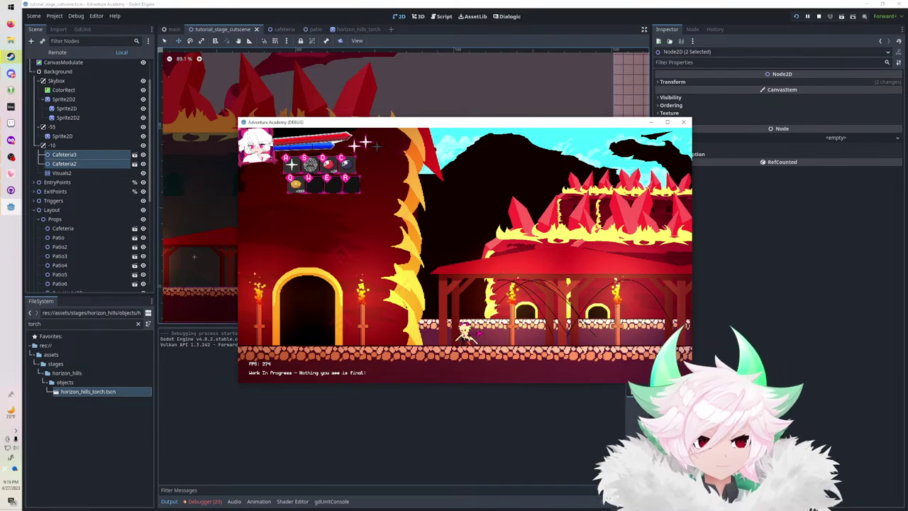
key(F8)
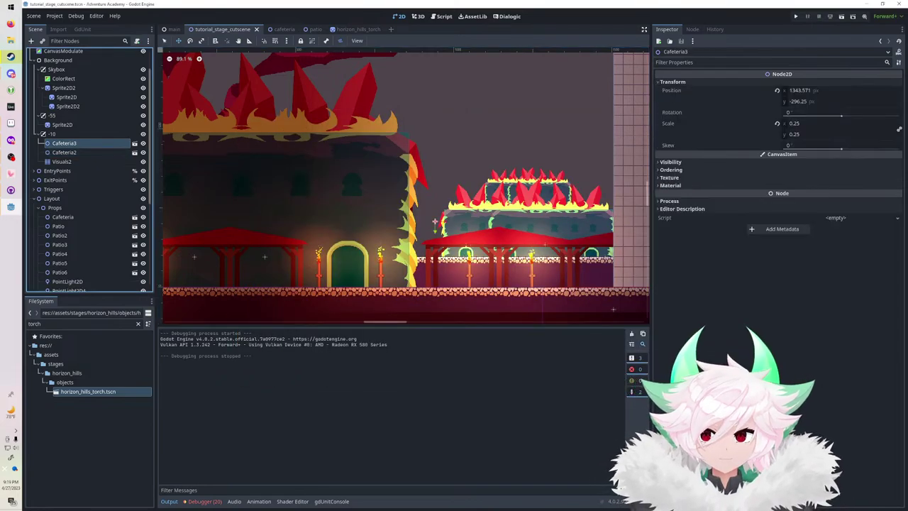
Delete Cafeteria3 and Cafeteria2, and instance cafeteria_base.tscn under the -10 layer in their place.
key(Delete)
key(Return)
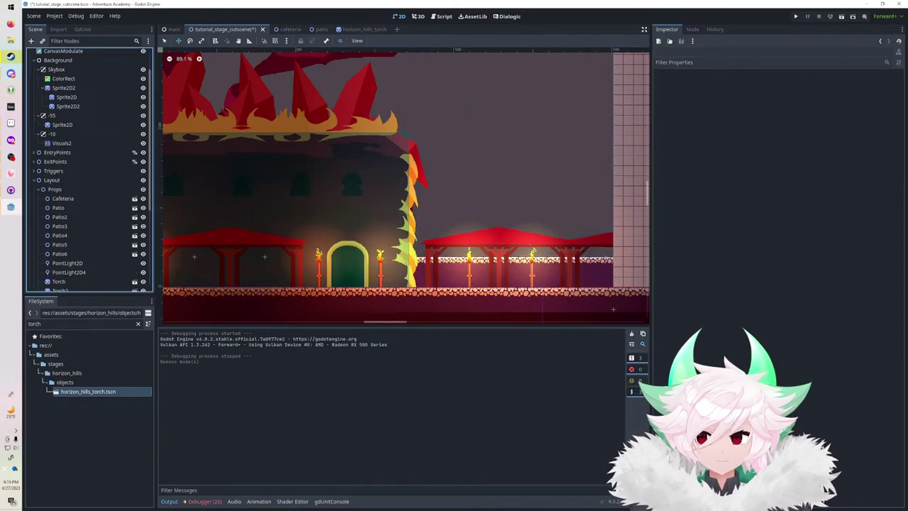
key(ctrl+a)
text(cafe)
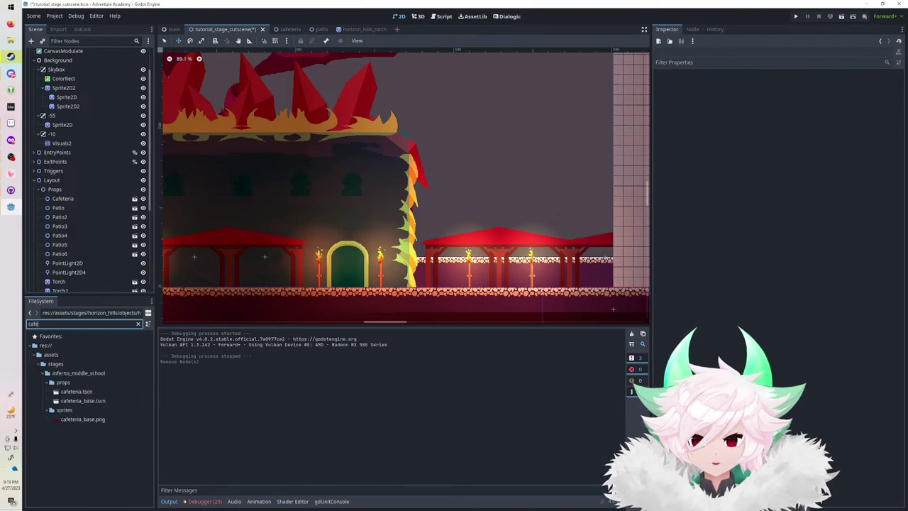
drag(89, 401, 92, 196)
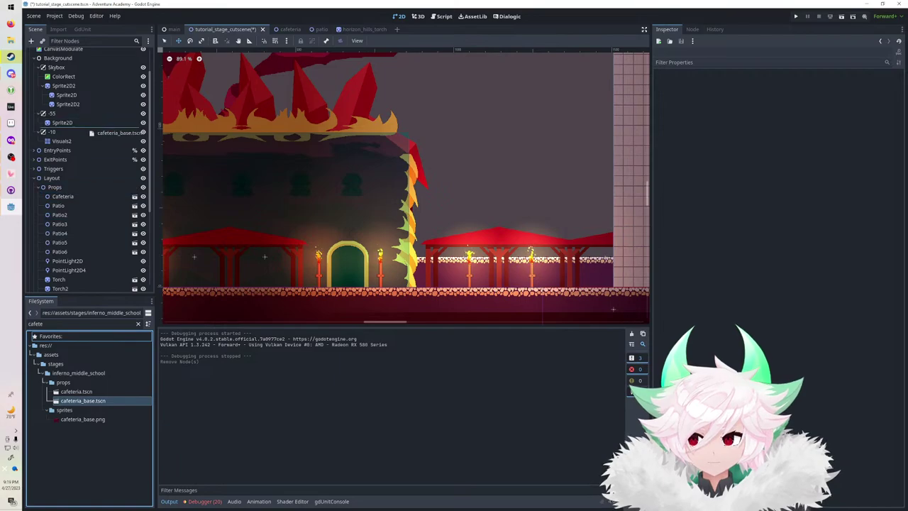
drag(89, 133, 89, 132)
Move CafeteriaBase right of the main cafeteria to about (1288, -68) and order it above Visuals2 in the -10 layer.
shift+drag(241, 234, 439, 234)
shift+drag(439, 234, 489, 234)
drag(489, 234, 513, 172)
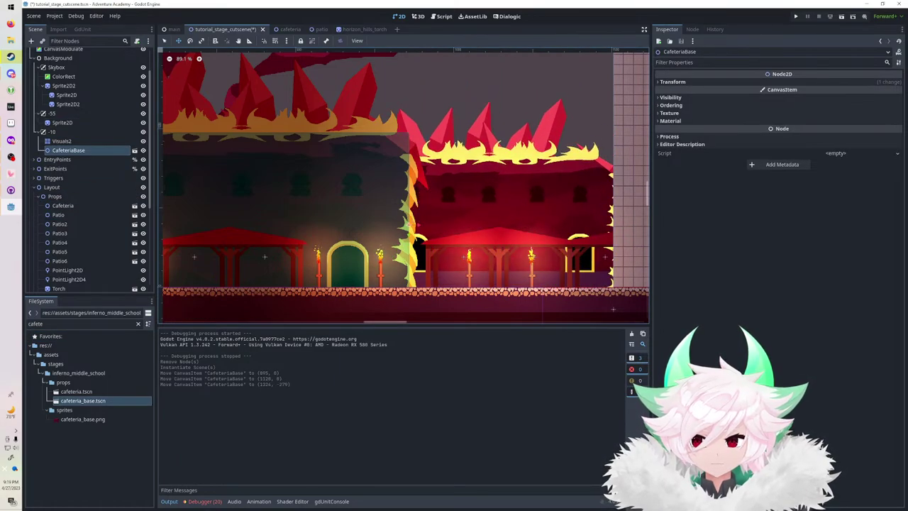
drag(79, 150, 79, 138)
drag(410, 225, 422, 272)
Set CafeteriaBase's scale to 0.5 and move it behind the patios to about (1151, -70).
click(673, 82)
click(822, 123)
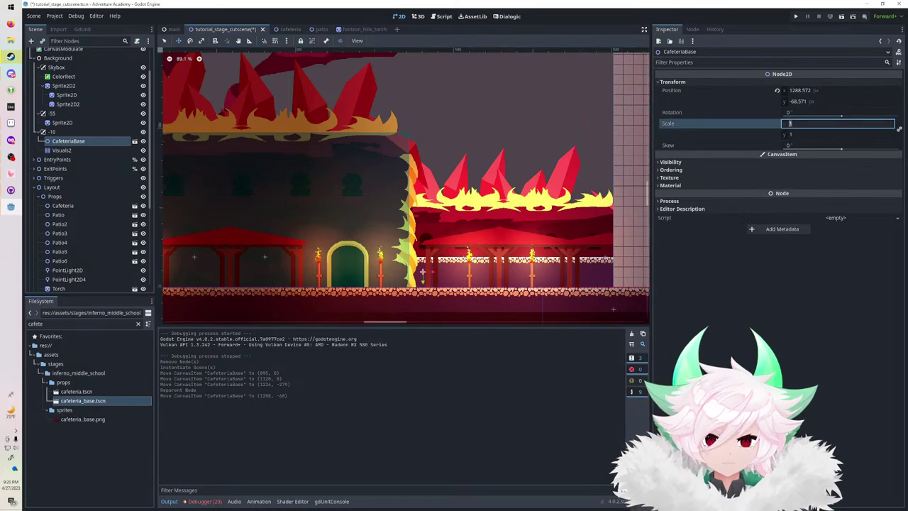
key(Return)
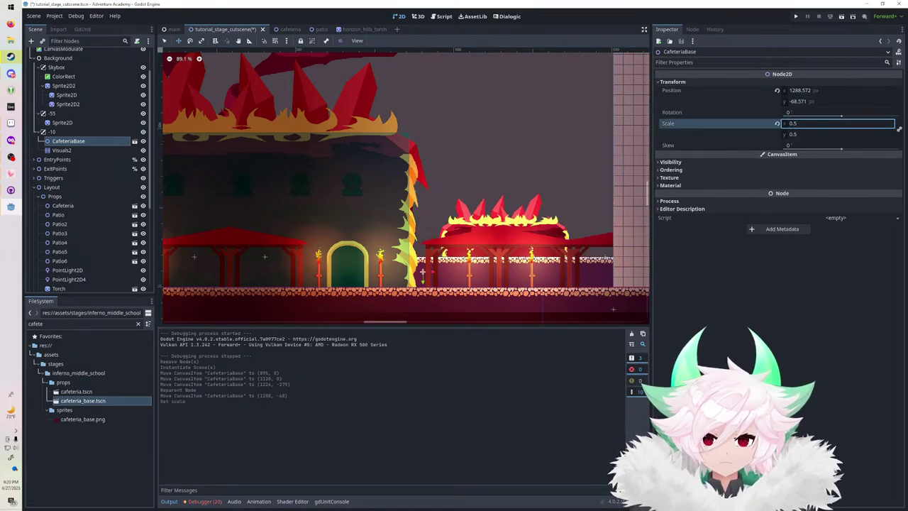
drag(491, 228, 458, 222)
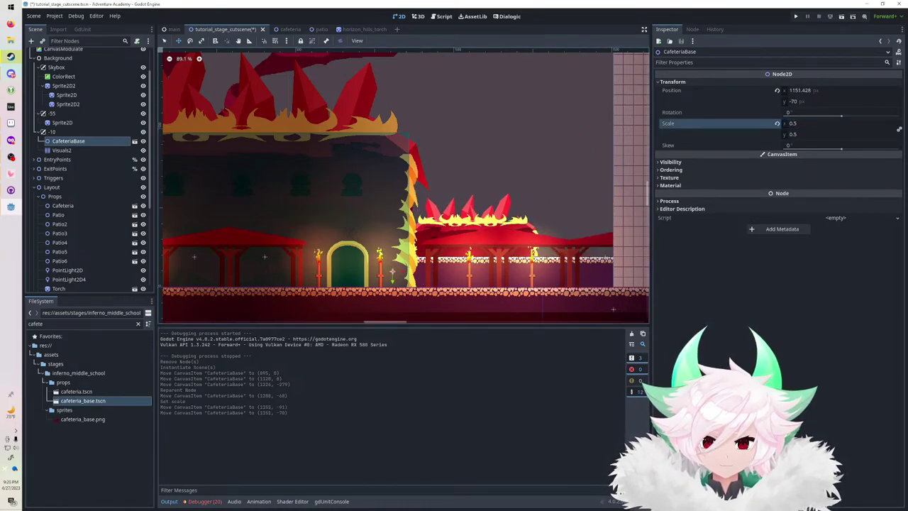
Duplicate CafeteriaBase twice, one copy beside it at about (1698, -70), one above and first in order at about (1397, -292), and save.
key(ctrl+d)
drag(403, 271, 520, 271)
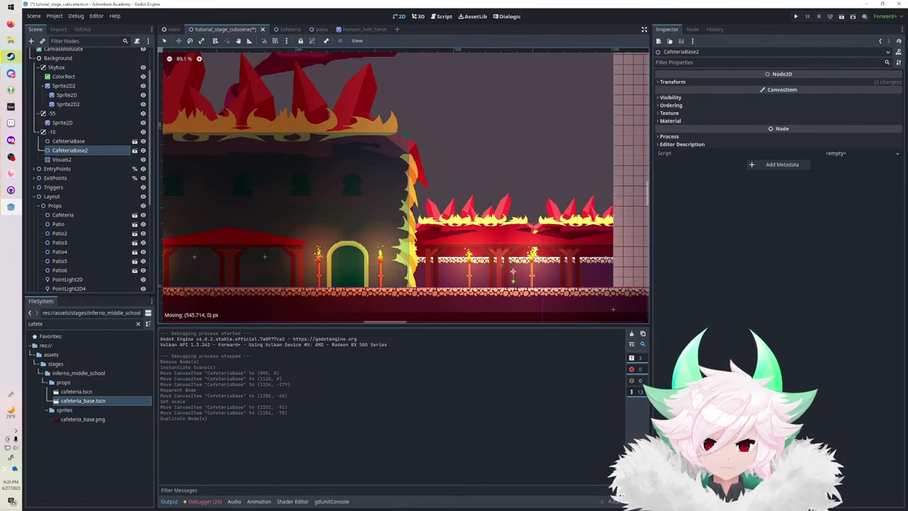
key(ctrl+d)
drag(89, 160, 90, 136)
drag(512, 272, 447, 226)
scroll(447, 226, up, 4)
middle_drag(441, 233, 473, 226)
scroll(468, 238, down, 12)
key(ctrl+s)
Set the -10 layer's Follow Viewport scale to 0.9 and check the background on both sides of the main cafeteria.
click(52, 132)
click(801, 221)
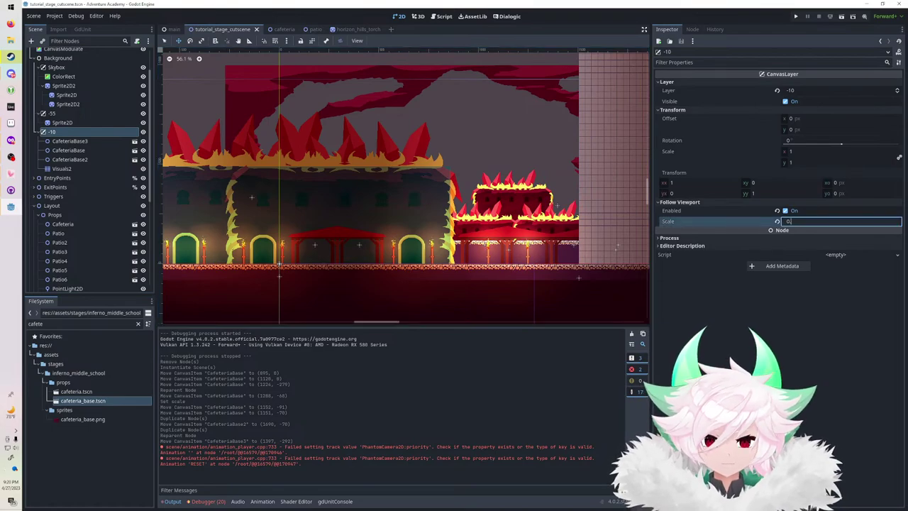
key(Return)
scroll(410, 240, up, 10)
middle_drag(410, 240, 644, 255)
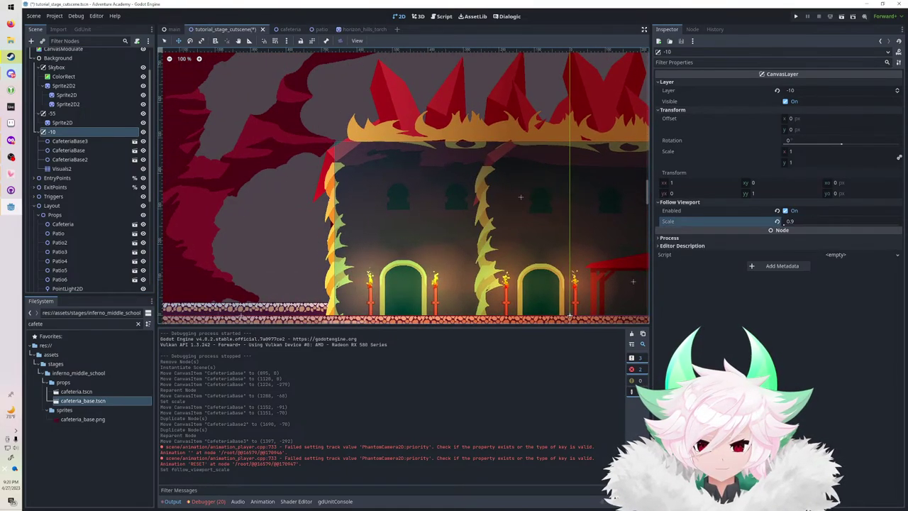
scroll(268, 259, up, 4)
middle_drag(268, 260, 289, 211)
middle_drag(603, 211, 215, 237)
middle_drag(511, 237, 262, 227)
scroll(531, 199, down, 2)
Duplicate the -10 layer, place the copy above it in the scene tree, and set the copy's Layer value to -11.
key(ctrl+d)
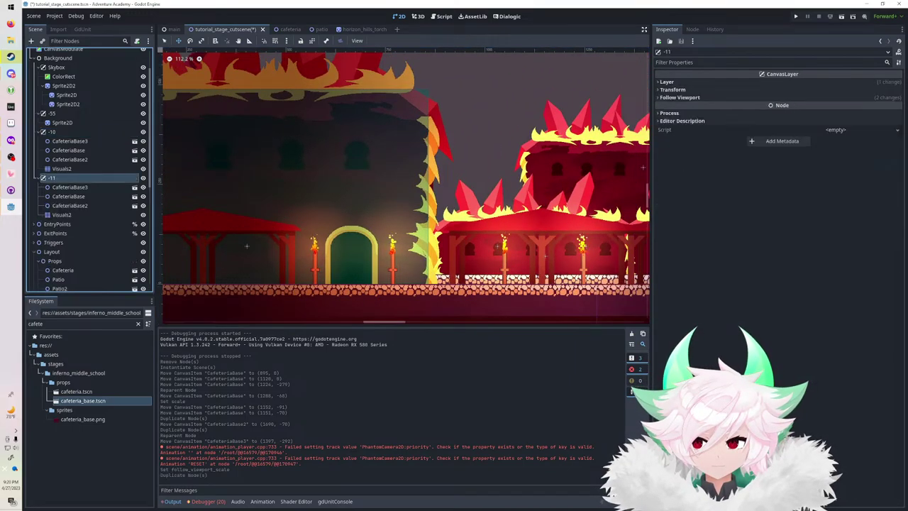
drag(76, 131, 76, 129)
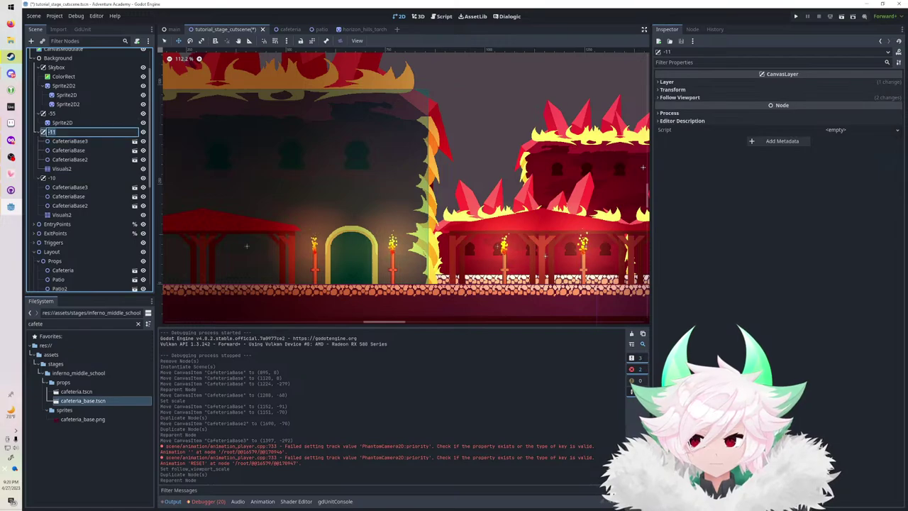
click(668, 83)
click(808, 91)
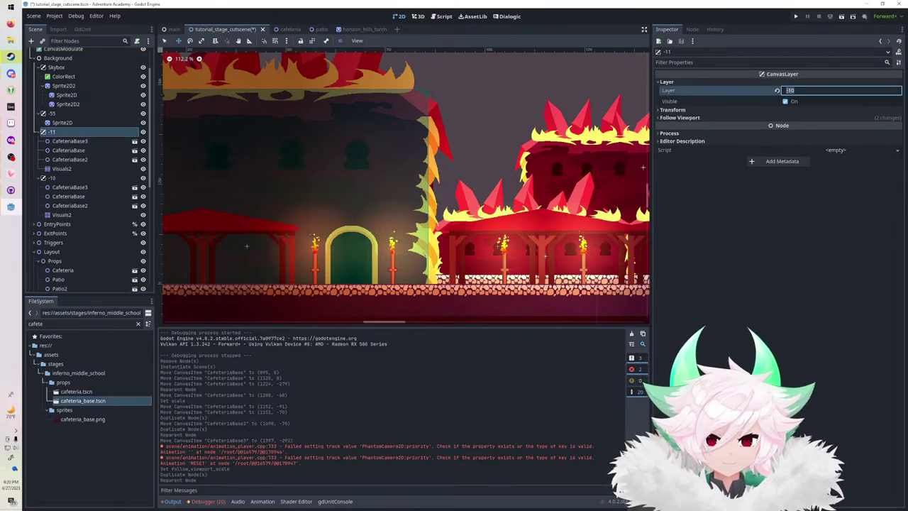
text(-11)
key(Return)
Set the -11 layer's Follow Viewport scale to 0.7.
click(680, 118)
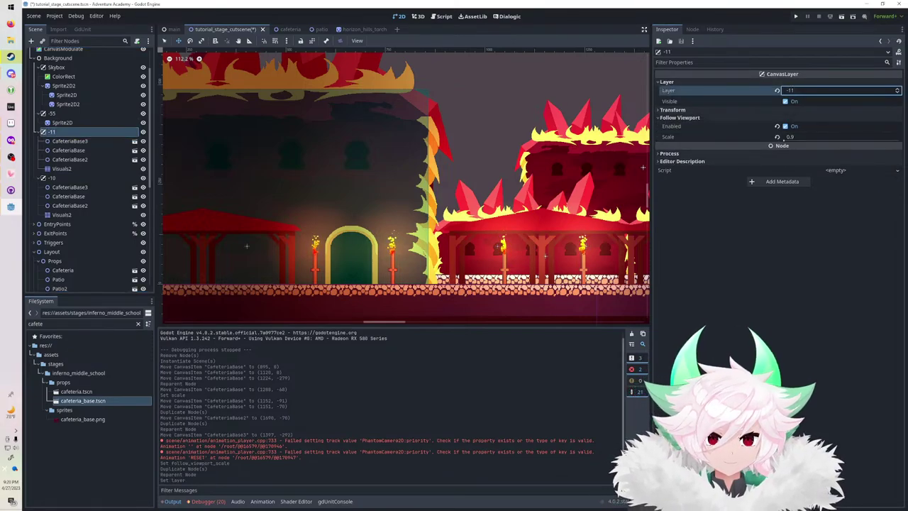
click(806, 137)
text(0.7)
key(Return)
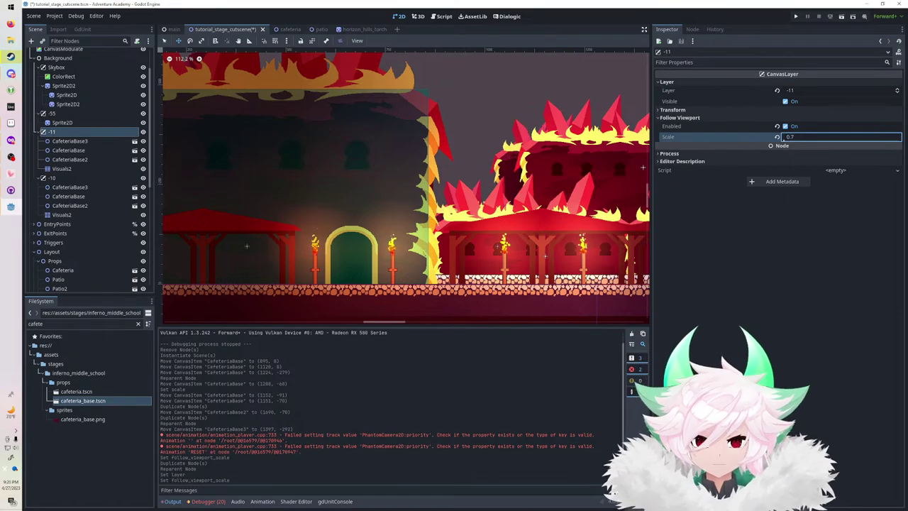
Shift the -11 layer's three CafeteriaBase copies and Visuals2 together to the left and slightly up behind the main cafeteria.
scroll(261, 174, down, 15)
middle_drag(261, 174, 374, 183)
click(70, 142)
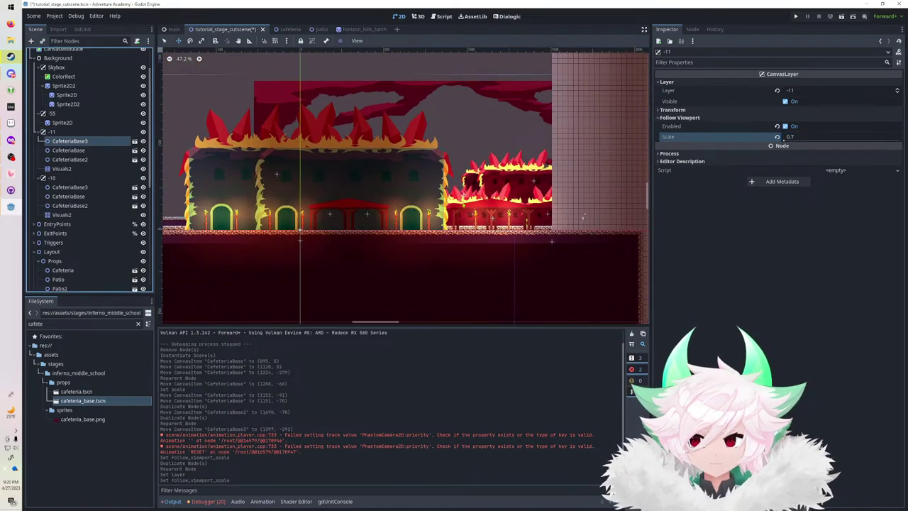
shift+click(62, 169)
drag(292, 186, 281, 186)
middle_drag(281, 186, 356, 166)
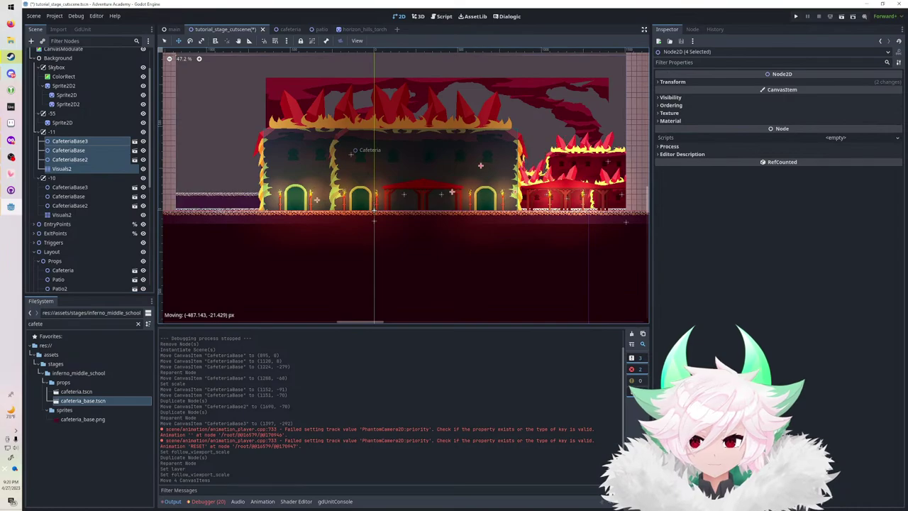
drag(465, 163, 470, 161)
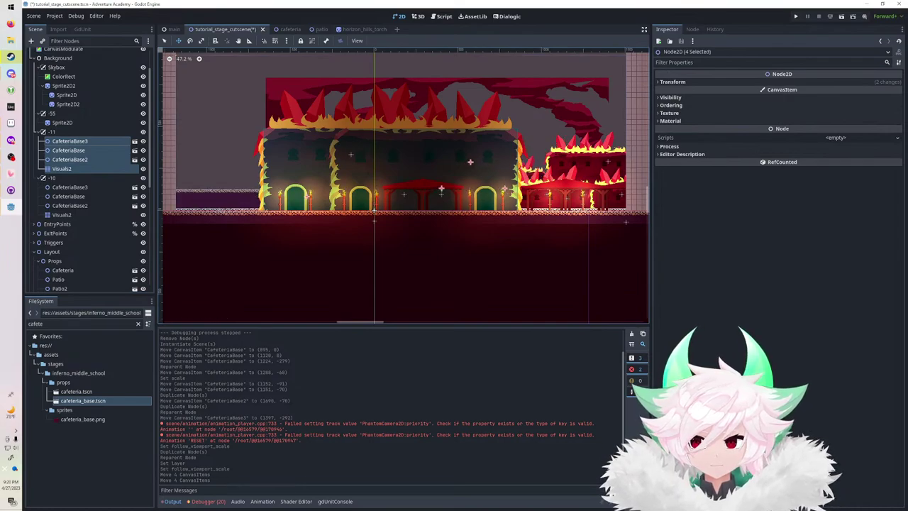
Move the -11 layer's three CafeteriaBase copies together onto the raised terrain left of the main cafeteria.
click(69, 160)
shift+click(70, 141)
drag(341, 163, 336, 162)
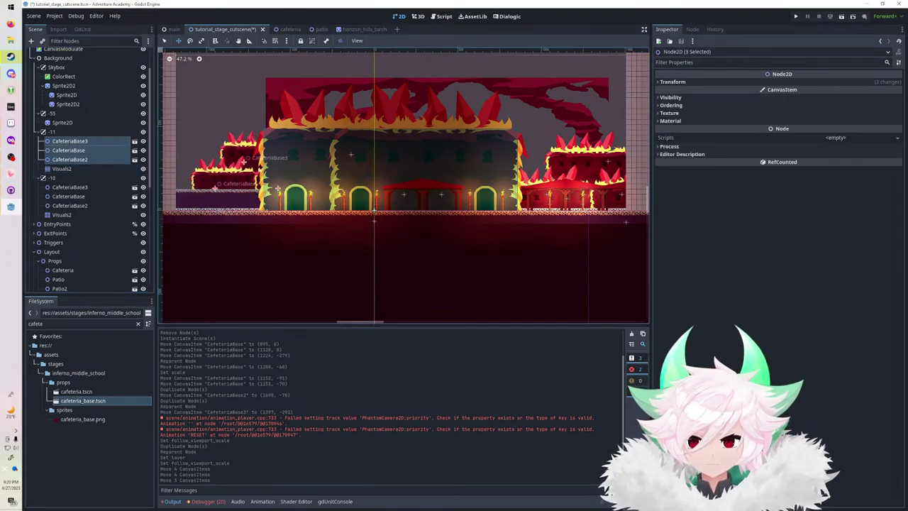
scroll(340, 160, up, 5)
middle_drag(228, 151, 369, 149)
scroll(426, 148, up, 11)
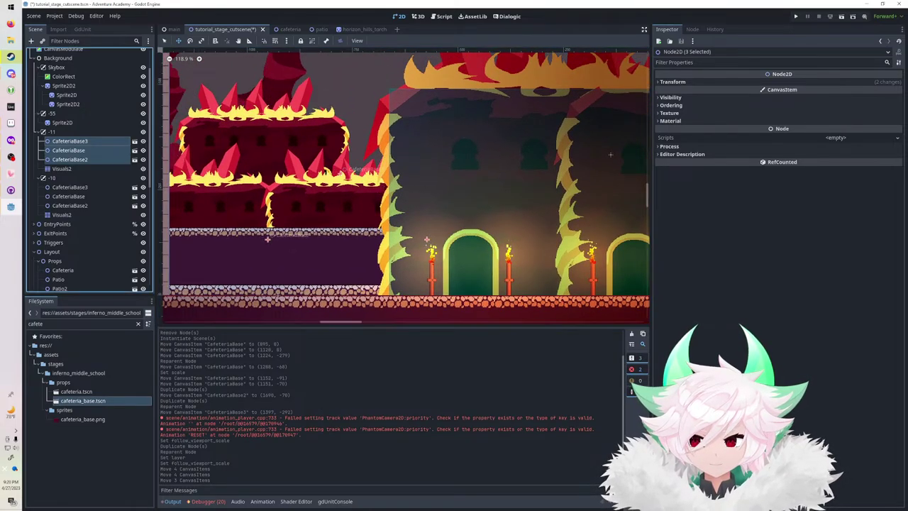
Raise the -10 layer's three CafeteriaBase copies and Visuals2 together slightly above the main ground.
click(69, 187)
shift+click(63, 215)
drag(369, 171, 369, 165)
drag(323, 214, 323, 214)
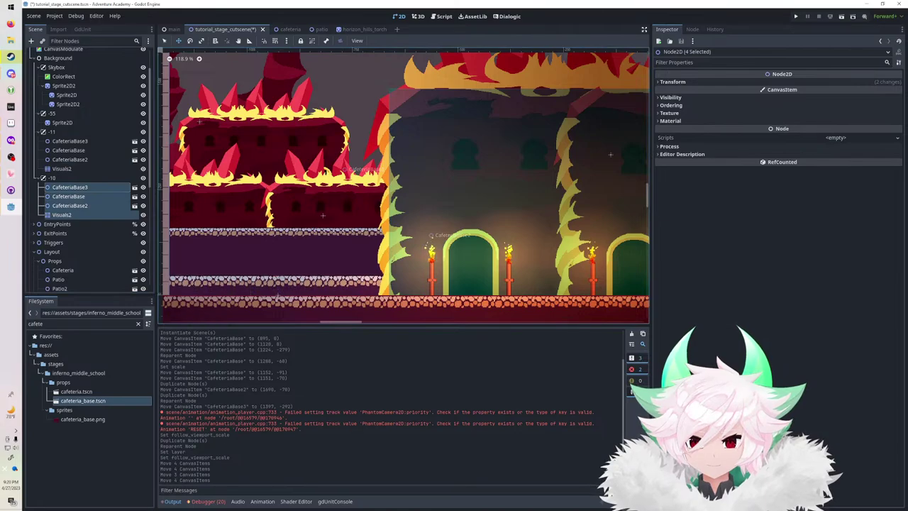
Save the stage and playtest it briefly to check the raised background layers beside the cafeteria.
key(ctrl+s)
middle_drag(426, 191, 384, 191)
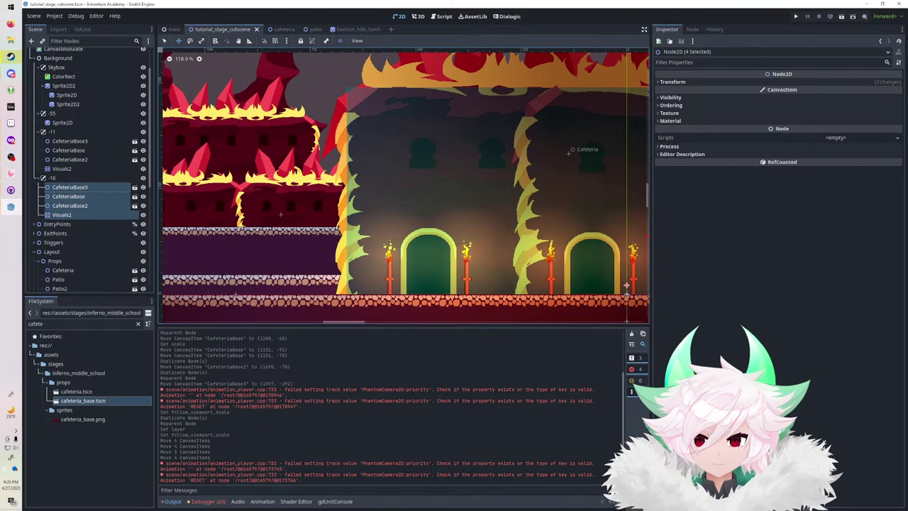
key(F5)
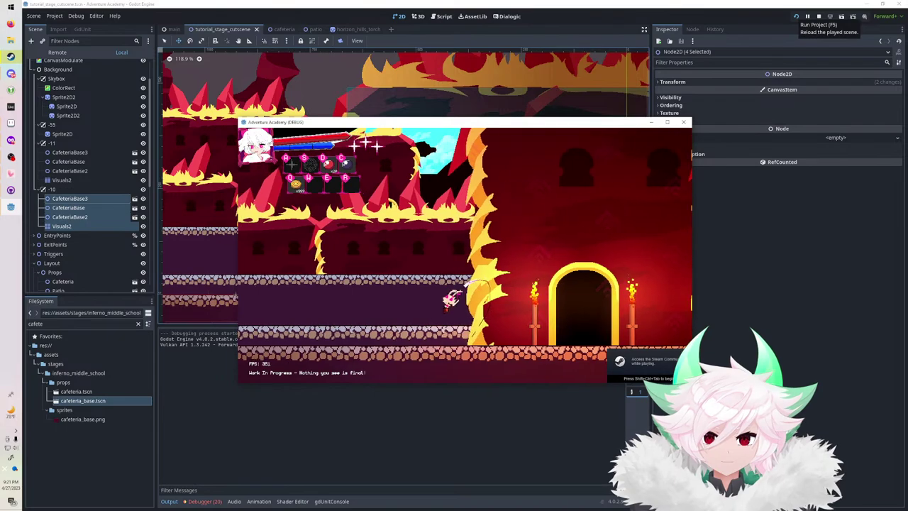
key(F8)
Lower the -11 layer's three CafeteriaBase copies and Visuals2 together, straight down toward the -10 layer's terrain.
click(70, 141)
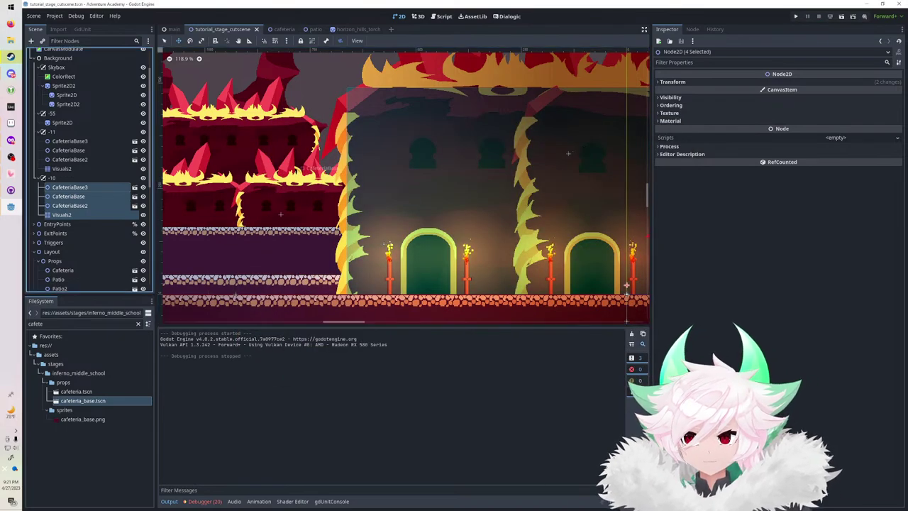
shift+click(63, 169)
shift+drag(298, 172, 298, 203)
Set the -11 layer's Follow Viewport scale to 0.3.
click(53, 132)
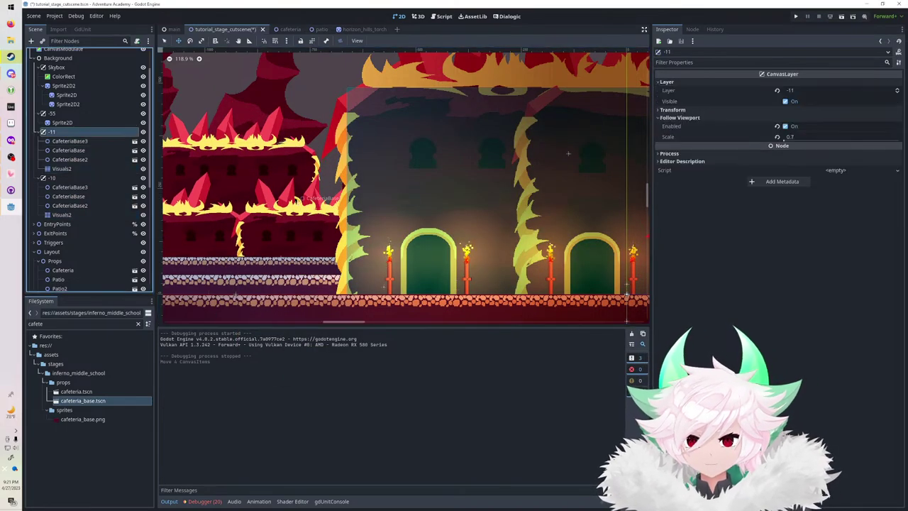
click(802, 136)
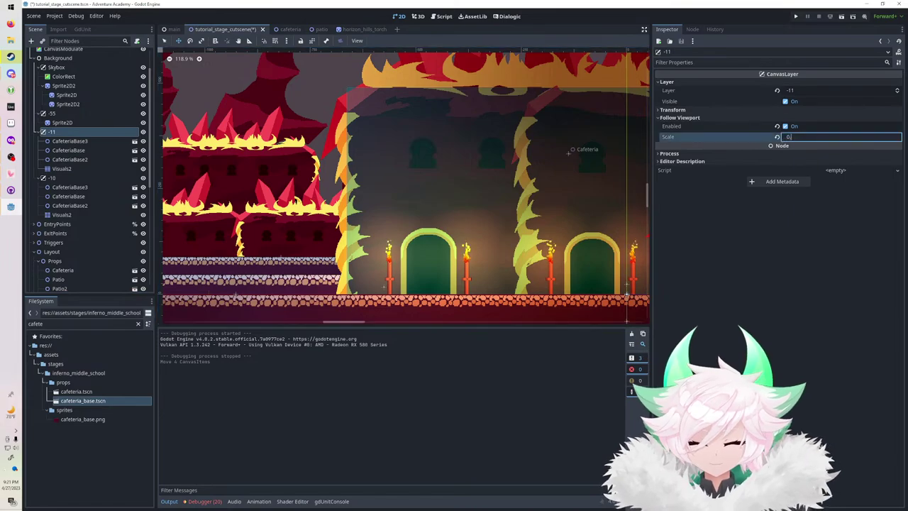
key(Return)
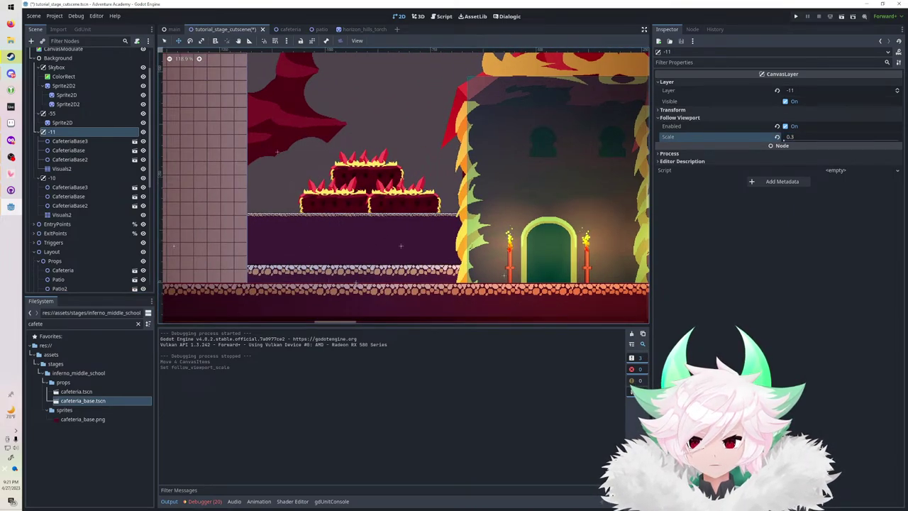
Move the -11 layer's three CafeteriaBase copies and Visuals2 together down against the main cafeteria's left wall, just above the -10 terrain.
middle_drag(496, 213, 368, 209)
scroll(367, 210, up, 1)
click(69, 142)
shift+click(62, 169)
drag(298, 181, 231, 219)
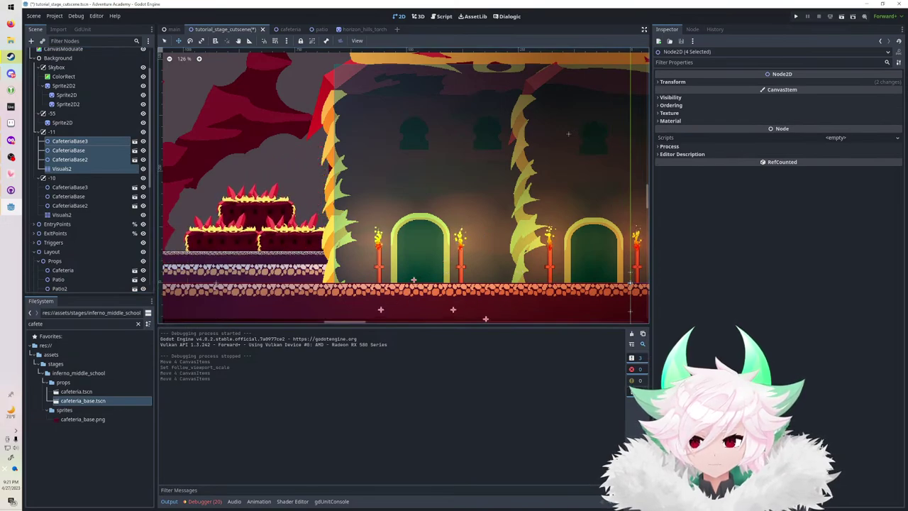
Duplicate the -11 layer's three CafeteriaBase copies and Visuals2, and bring the duplicates to the area right of the main cafeteria.
key(ctrl+d)
scroll(461, 170, down, 6)
middle_drag(461, 170, 171, 144)
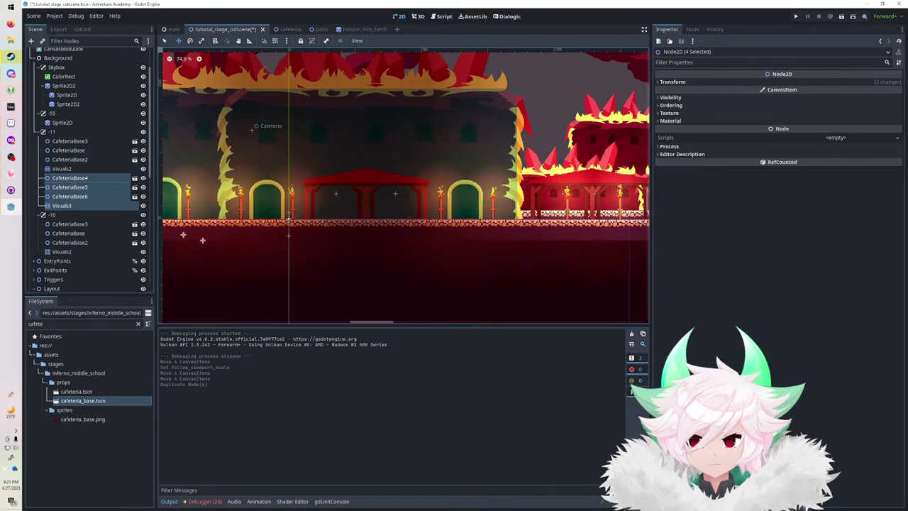
scroll(369, 213, down, 3)
middle_drag(369, 212, 258, 219)
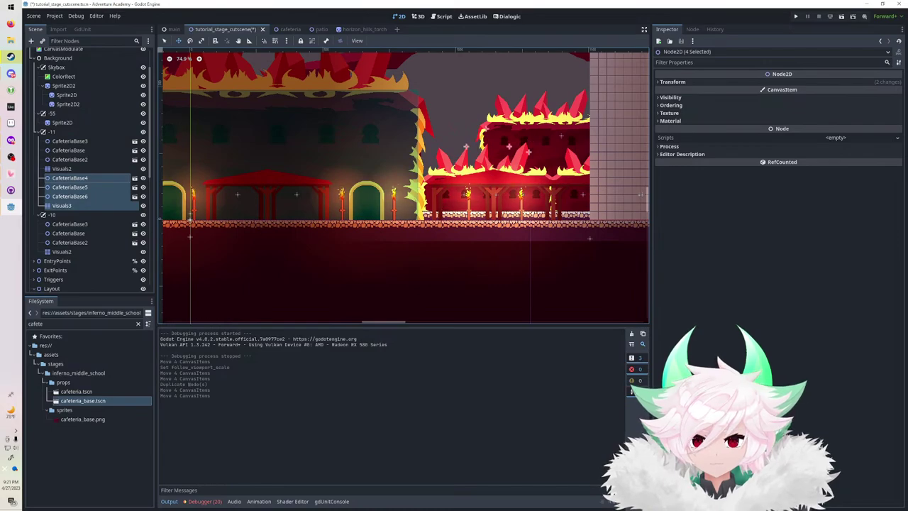
Position the duplicated -11 layer group on raised terrain behind the patio, just right of the main cafeteria, and save the scene.
scroll(497, 157, up, 5)
middle_drag(496, 156, 529, 205)
scroll(568, 241, down, 6)
scroll(567, 241, up, 2)
middle_drag(568, 241, 589, 231)
scroll(606, 220, up, 1)
drag(606, 212, 469, 241)
key(ctrl+s)
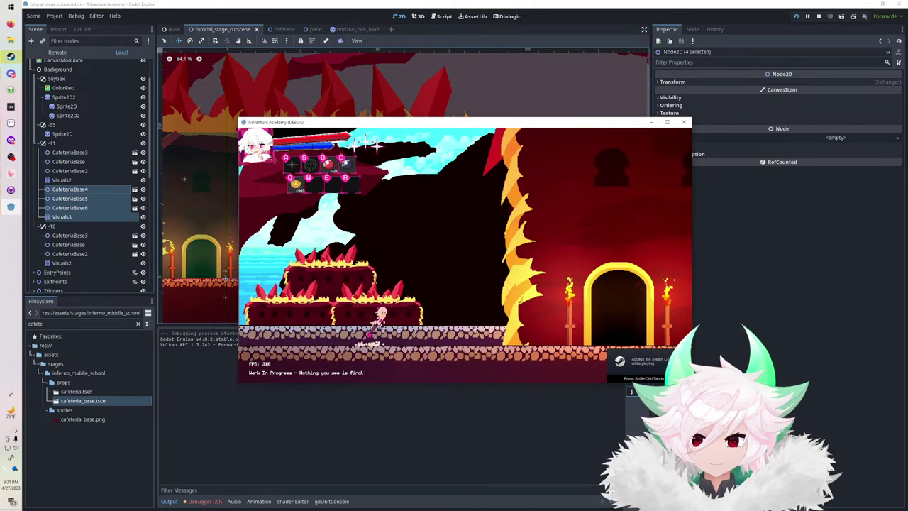
Playtest the stage from the left terrain to the patio, examining how both background layers scroll, and end the run.
key(Right)
key(space)
key(space)
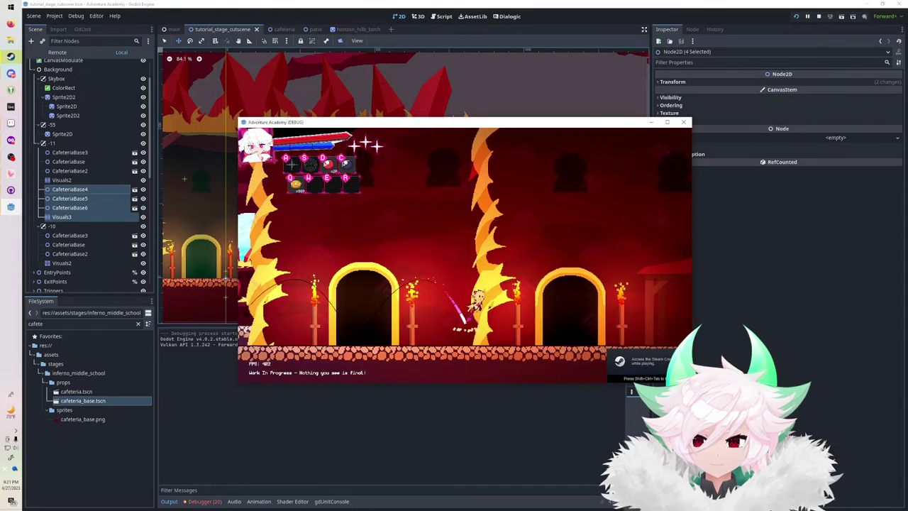
key(Right)
key(space)
key(space)
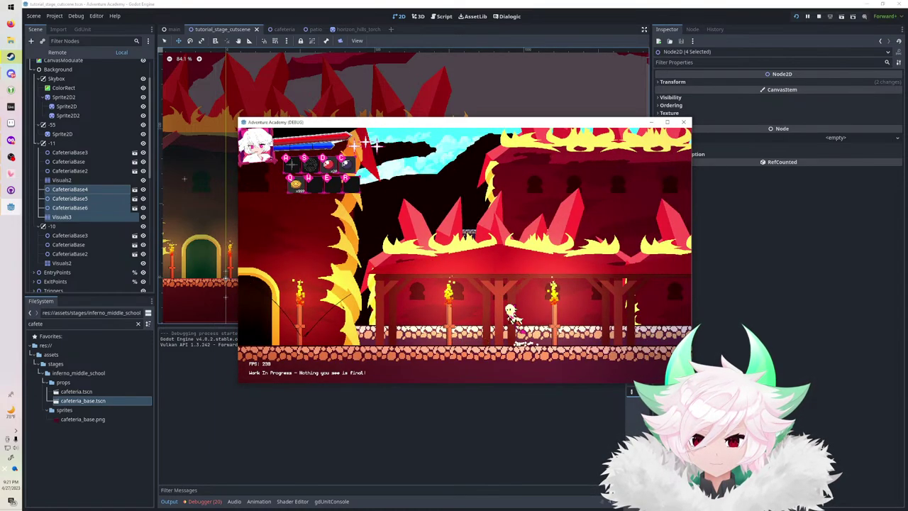
key(Left)
key(space)
key(Right)
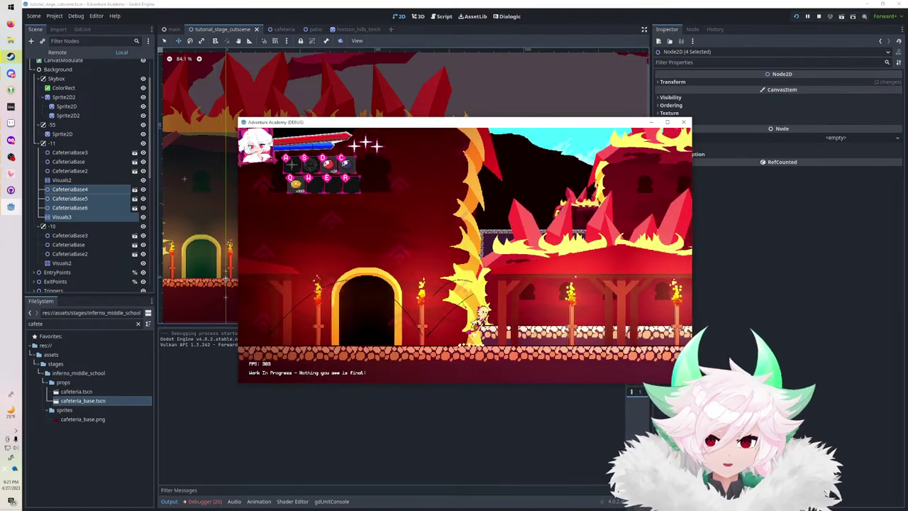
key(Right)
key(space)
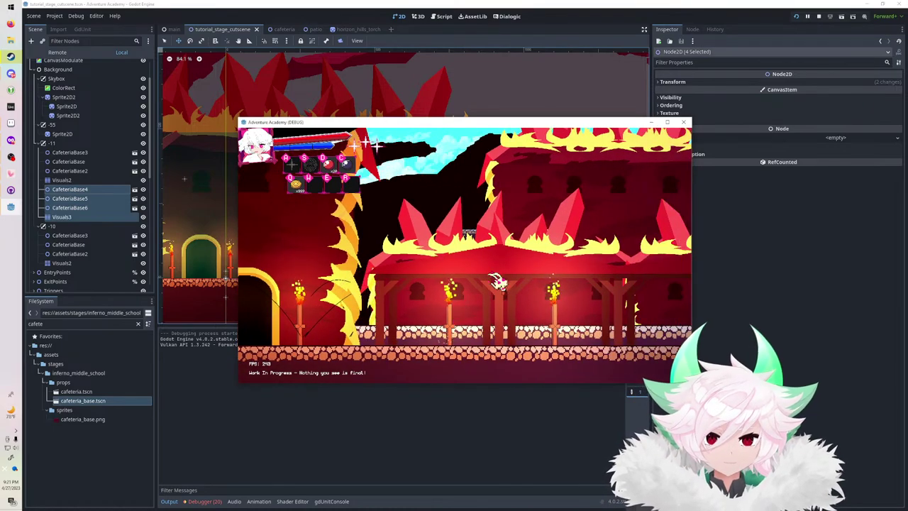
key(F8)
Set the -10 layer's Follow Viewport scale to 0.5 and lower its three CafeteriaBase copies and Visuals2 slightly.
click(53, 215)
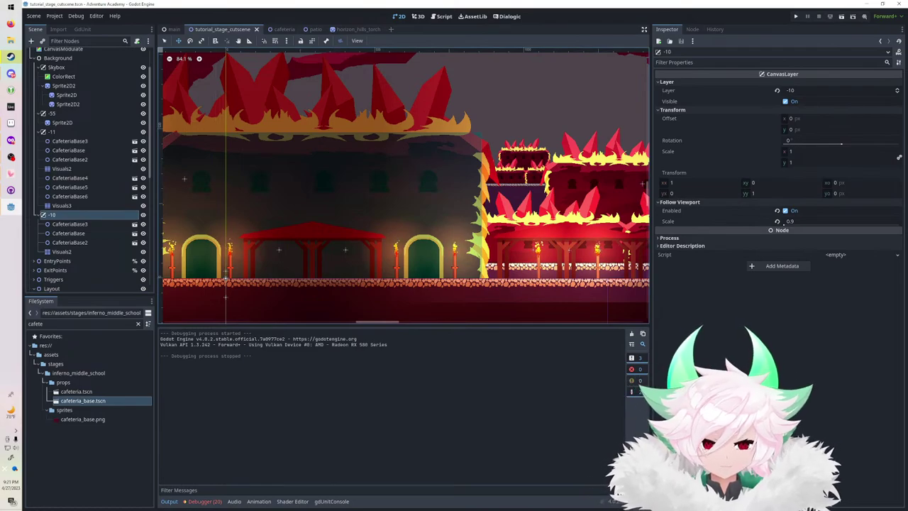
click(787, 222)
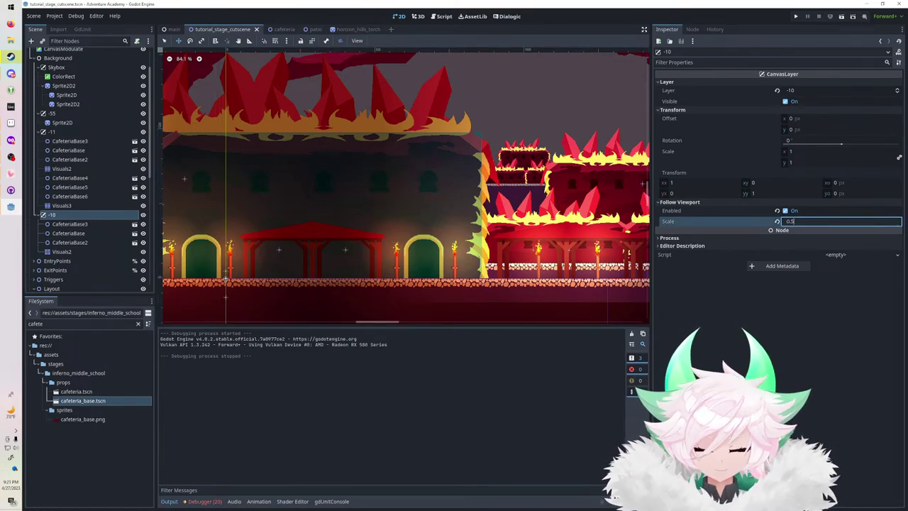
middle_drag(263, 232, 447, 212)
scroll(316, 218, up, 4)
middle_drag(319, 213, 638, 208)
scroll(509, 213, up, 2)
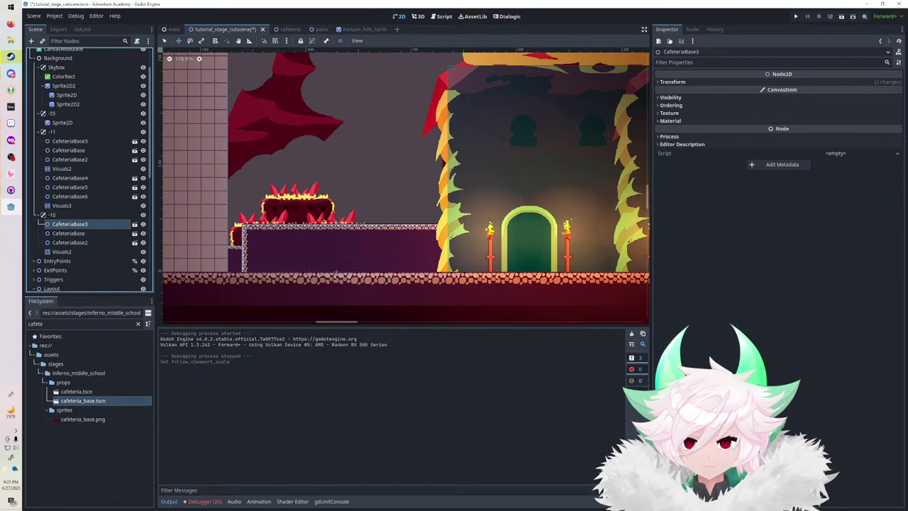
shift+click(62, 252)
drag(341, 234, 341, 249)
Shift the -10 layer's three CafeteriaBase copies and Visuals2 slightly right, checking the placement at both ends of the main cafeteria.
middle_drag(607, 247, 175, 246)
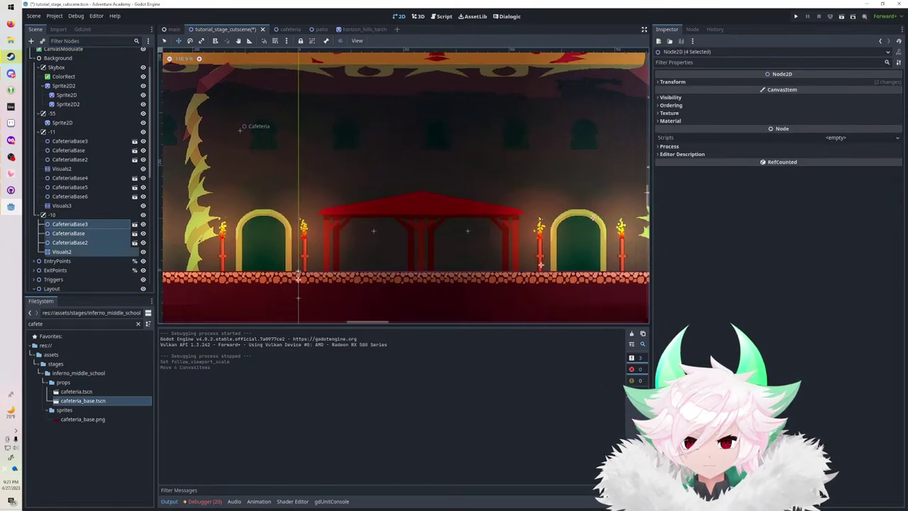
scroll(560, 213, up, 1)
middle_drag(560, 213, 265, 232)
drag(241, 273, 281, 273)
middle_drag(281, 272, 548, 258)
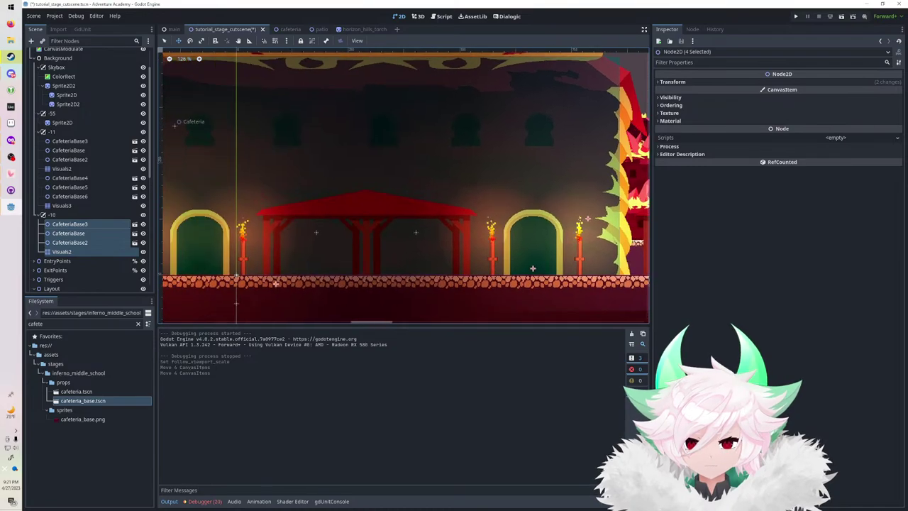
middle_drag(275, 283, 624, 268)
middle_drag(522, 110, 614, 146)
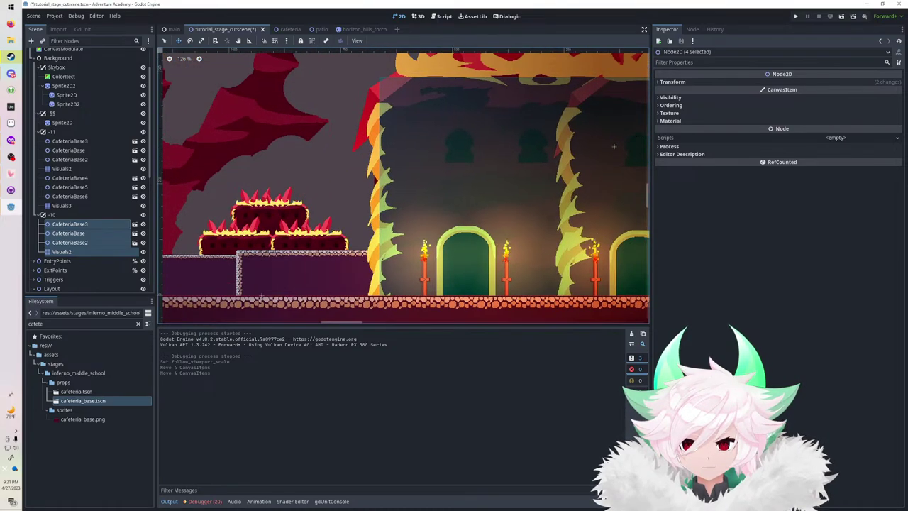
Raise the -11 layer's original CafeteriaBase copies and Visuals2 slightly above the -10 terrain left of the cafeteria, and save the scene.
click(62, 206)
click(61, 169)
shift+click(70, 141)
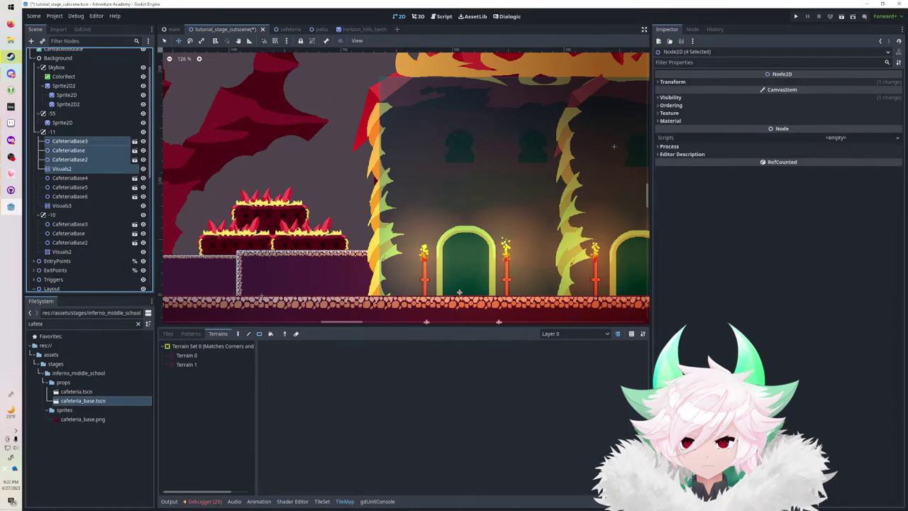
drag(305, 234, 306, 216)
middle_drag(305, 217, 424, 211)
key(ctrl+s)
Playtest the stage, running back and forth between the left terrain and the patio to examine the layers' parallax.
scroll(424, 178, up, 5)
middle_drag(424, 177, 422, 154)
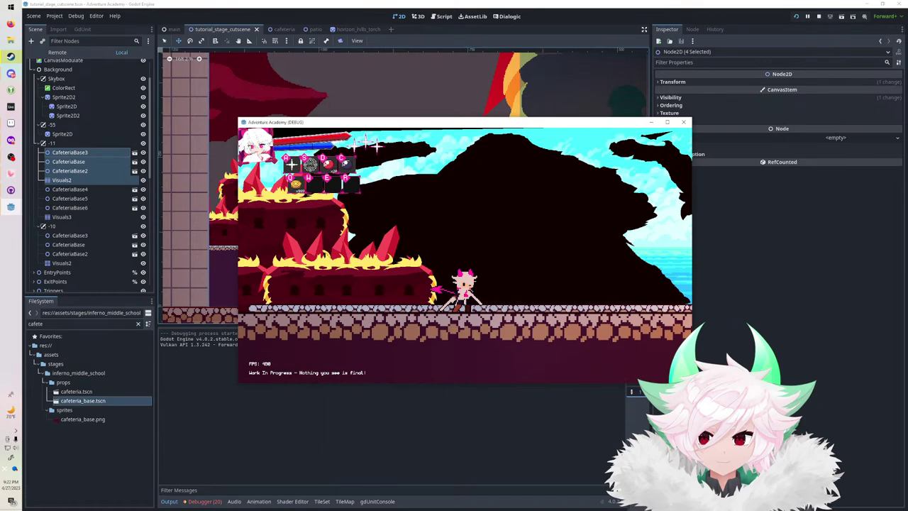
key(Left)
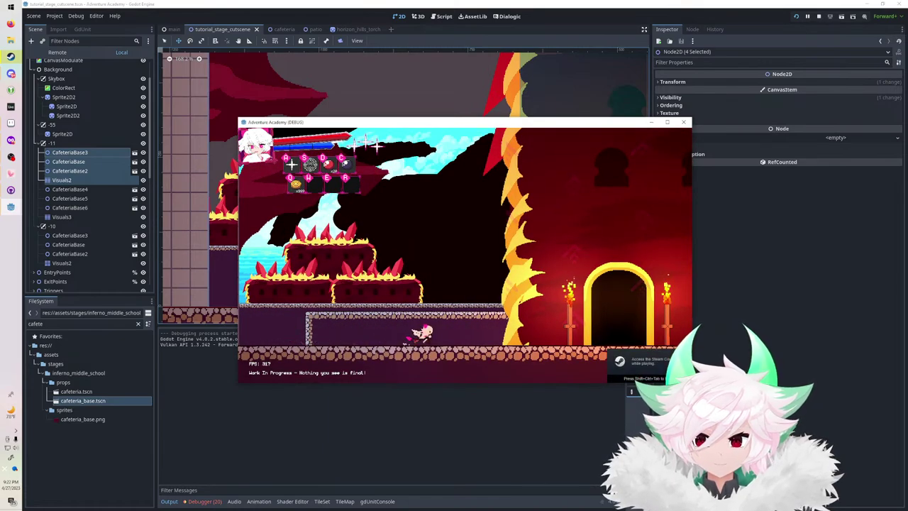
key(Right)
key(space)
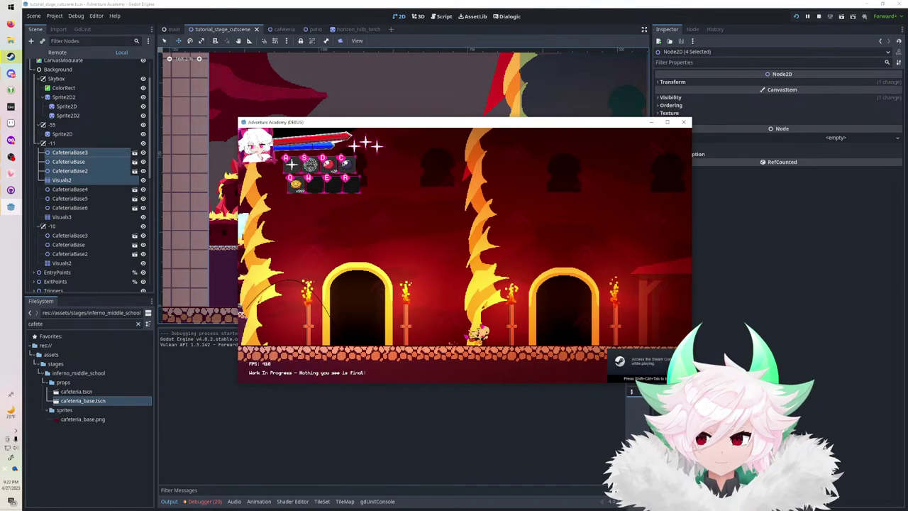
key(Right)
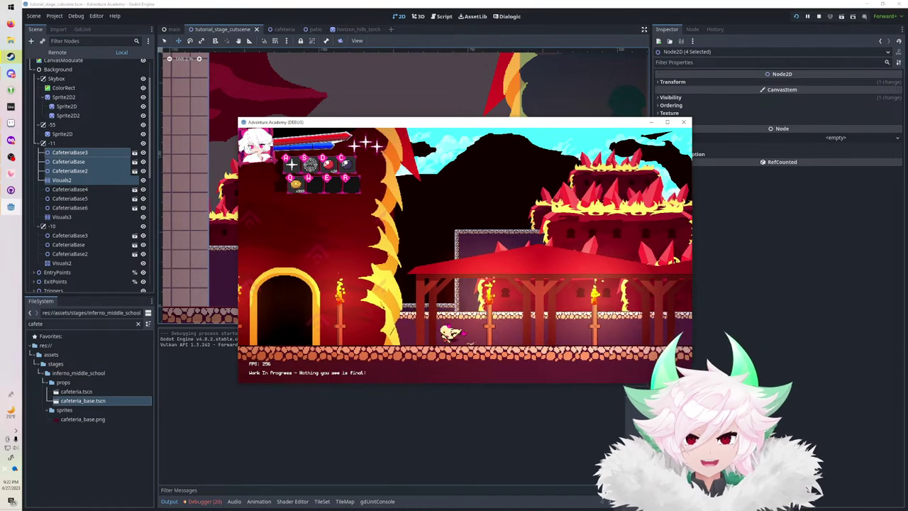
key(Right)
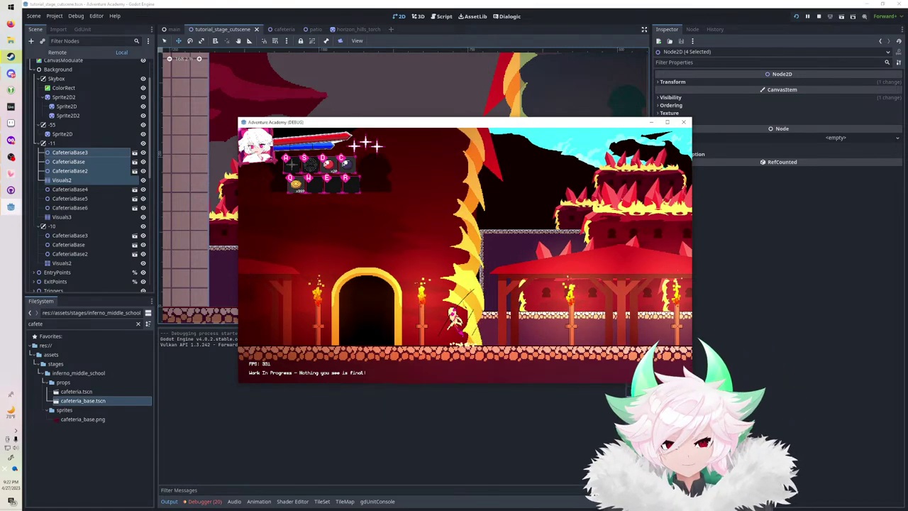
key(Left)
key(Left)
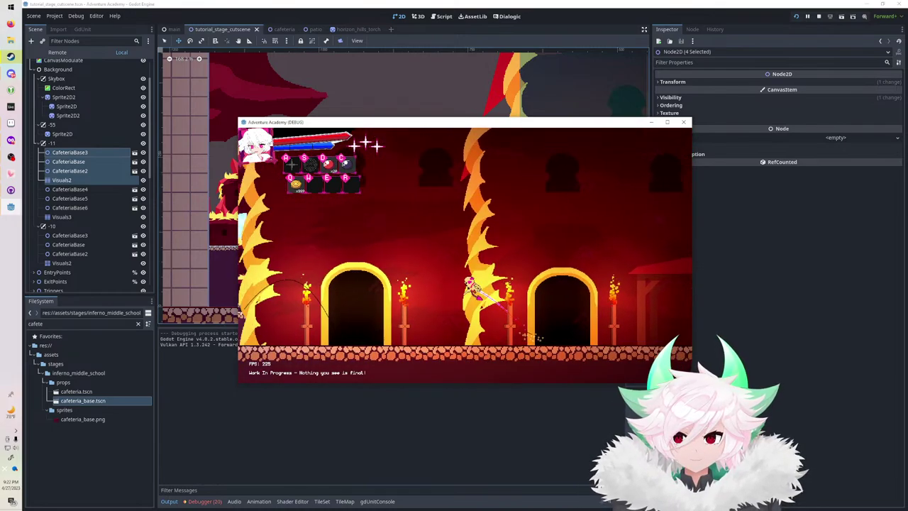
key(Left)
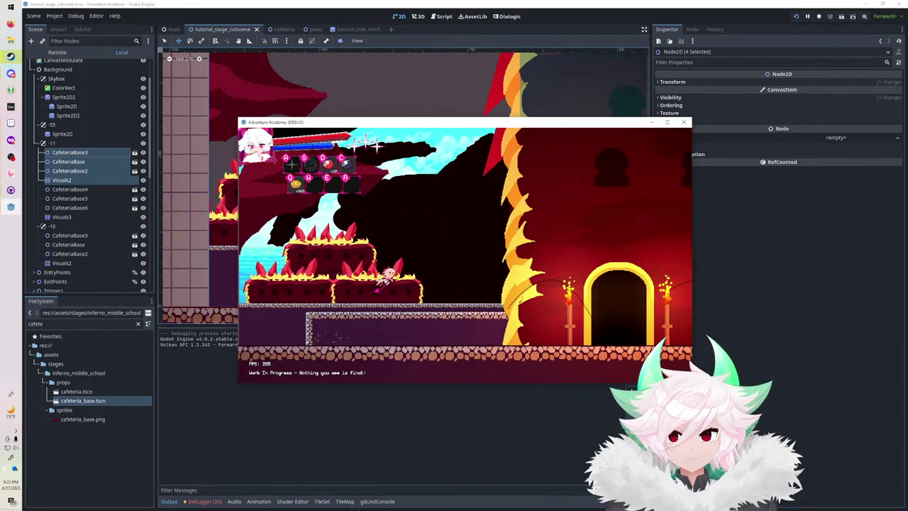
key(Right)
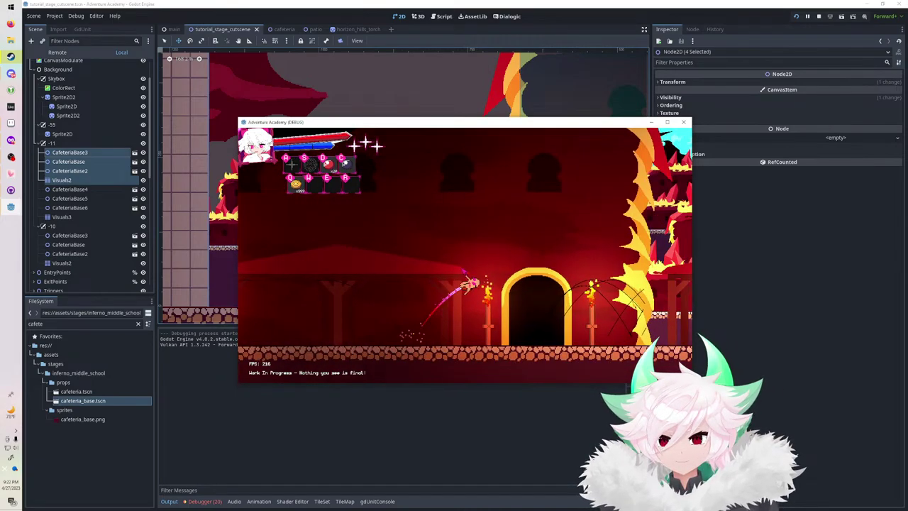
key(Right)
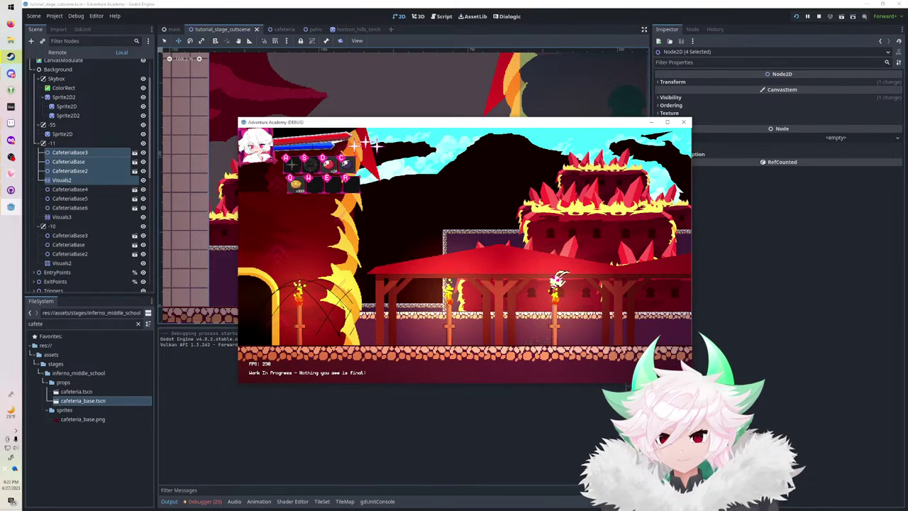
key(Left)
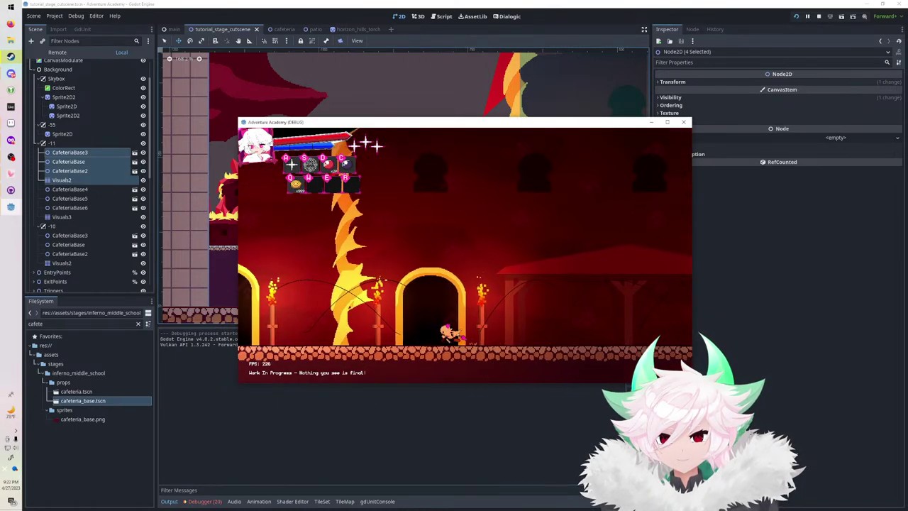
key(Left)
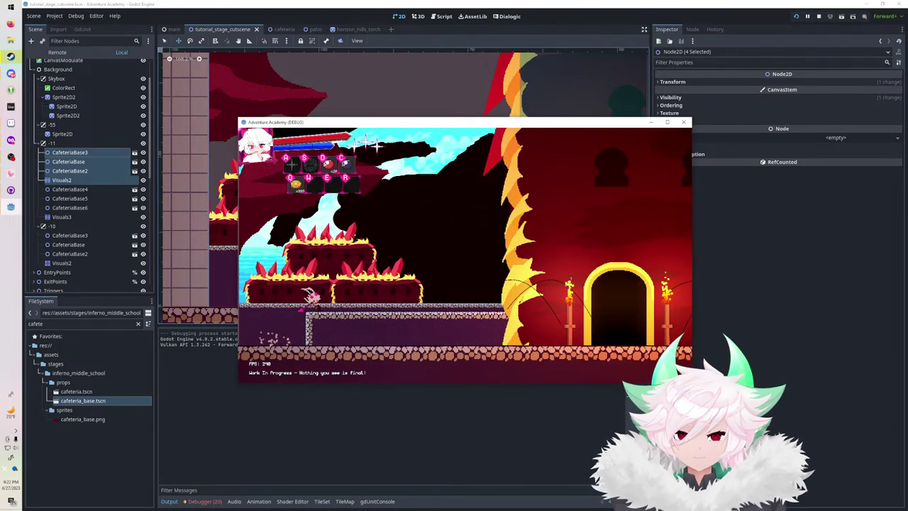
key(Right)
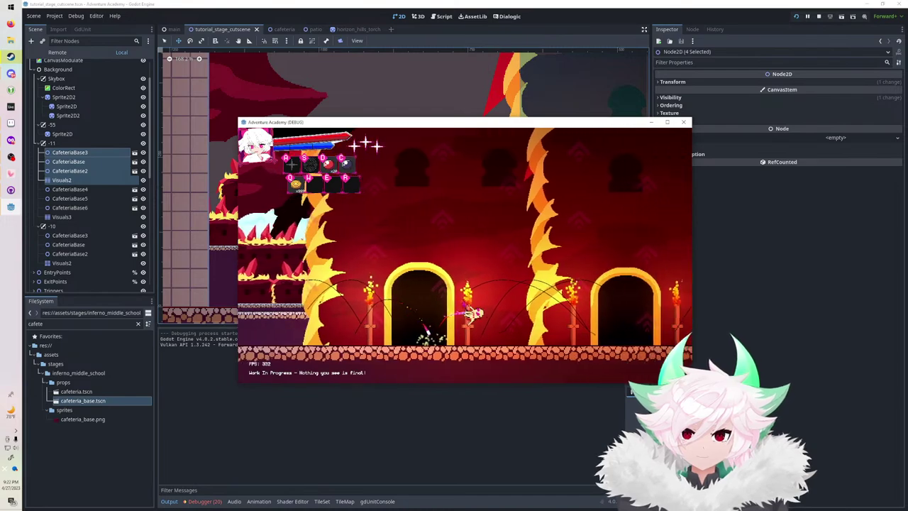
key(Right)
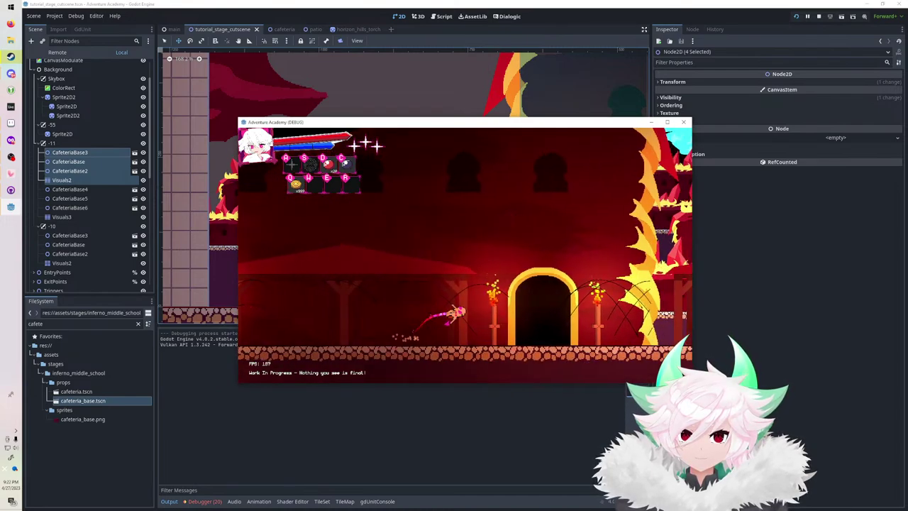
key(Right)
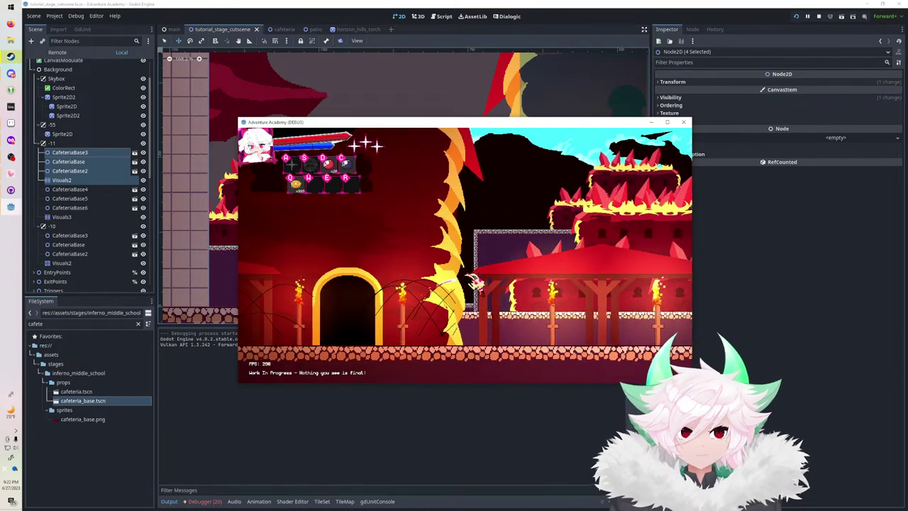
Finish the playtest by checking the terrain left of the cafeteria, and stop the running game.
key(Left)
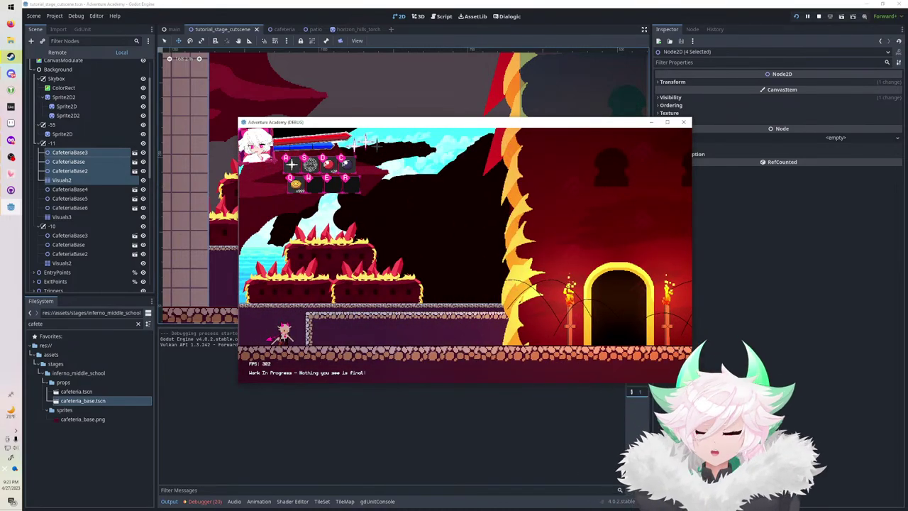
key(F8)
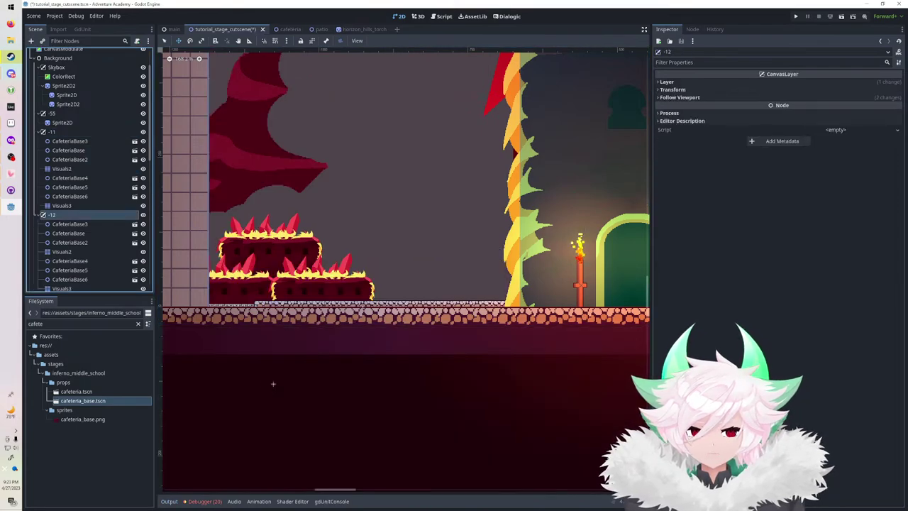
Move the duplicated -12 canvas layer above -11 in the tree, set its Layer to -12 and Follow Viewport scale to 0.2, and collapse it.
drag(86, 128, 86, 129)
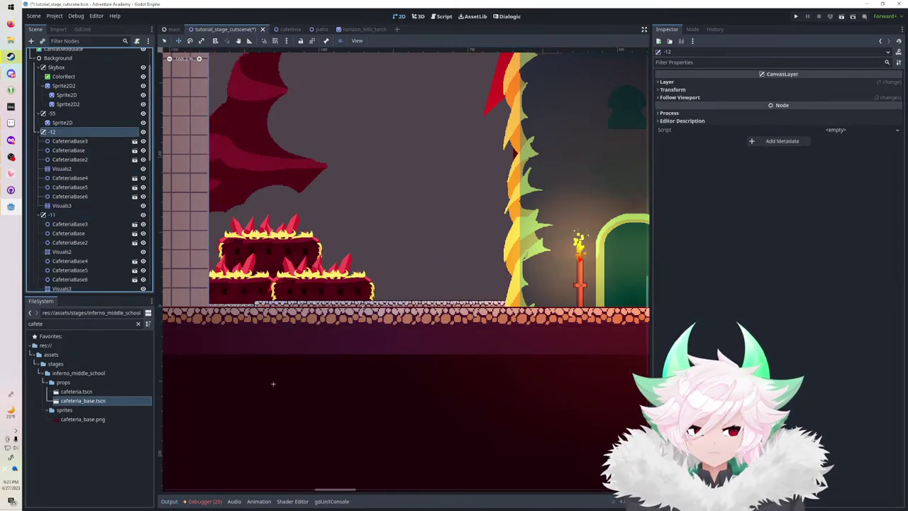
click(710, 82)
click(837, 91)
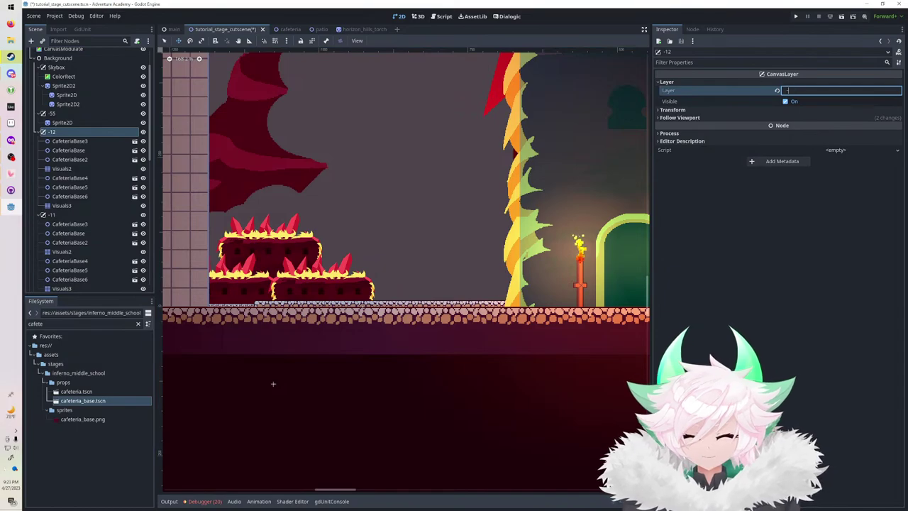
click(710, 117)
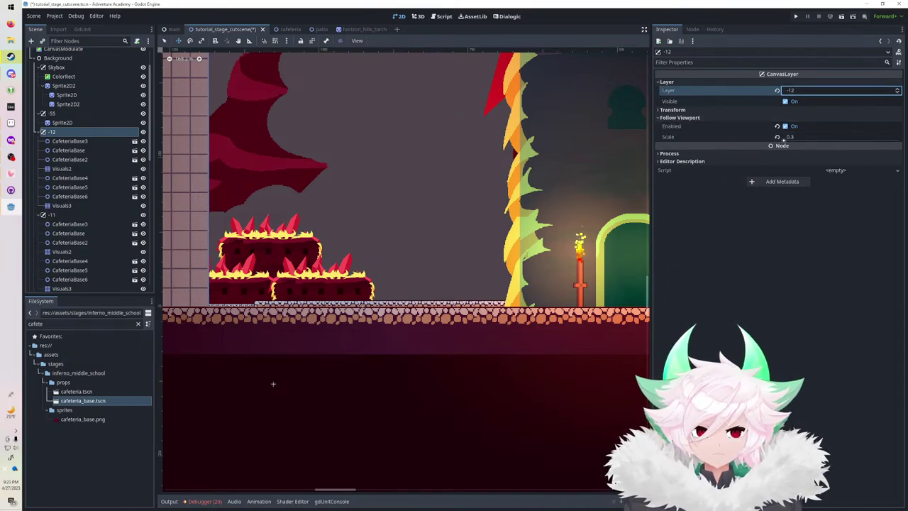
click(816, 137)
text(0)
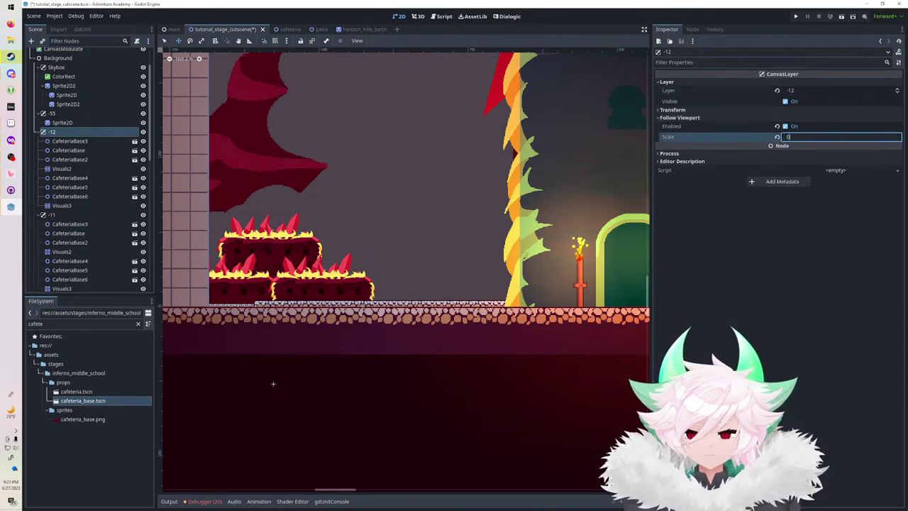
text(.2)
key(Return)
click(38, 132)
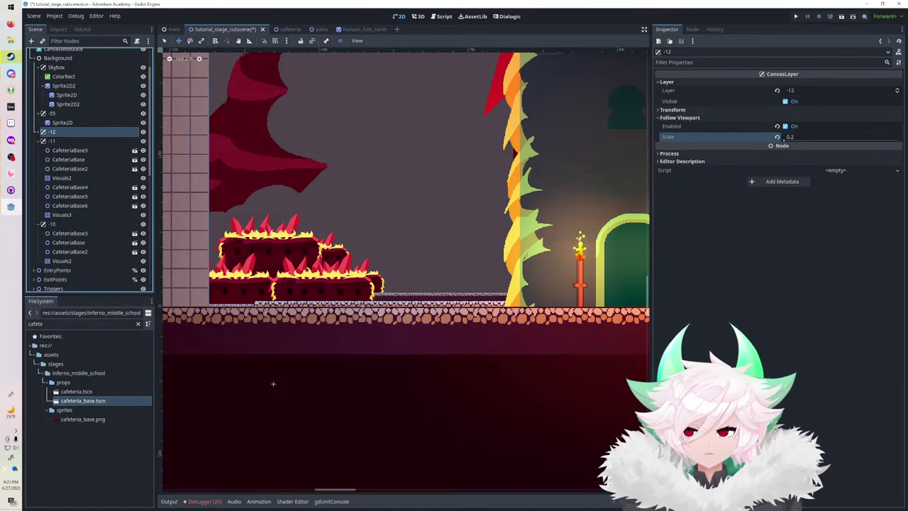
Return the -12 layer's Follow Viewport scale to 0.3 and set the -11 layer's scale to 0.4.
click(53, 224)
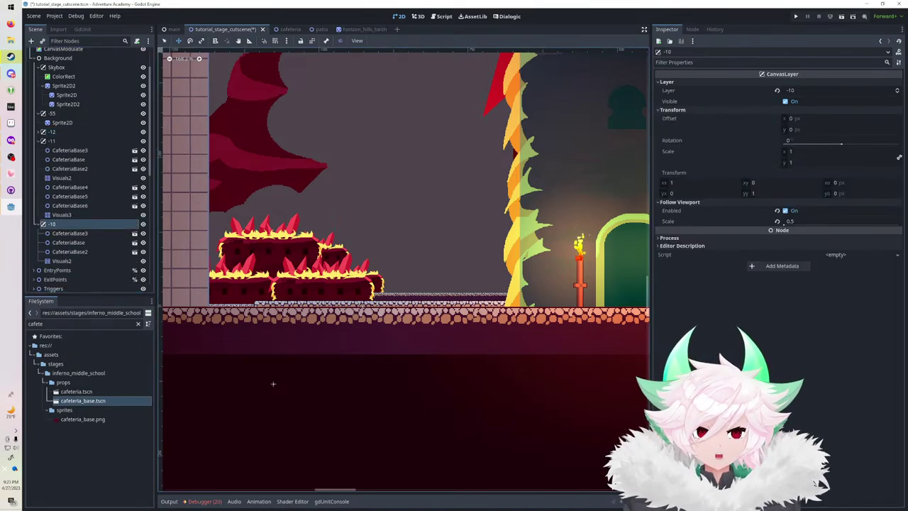
key(Up)
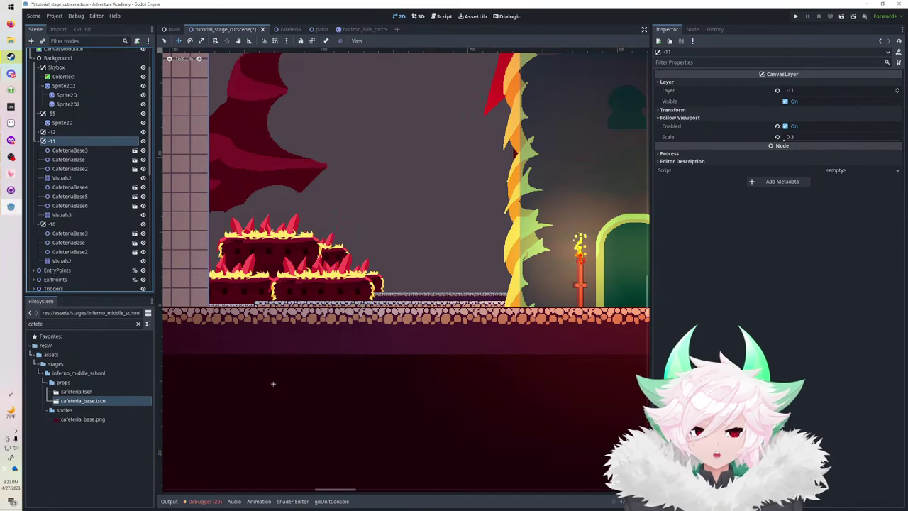
click(52, 132)
click(816, 137)
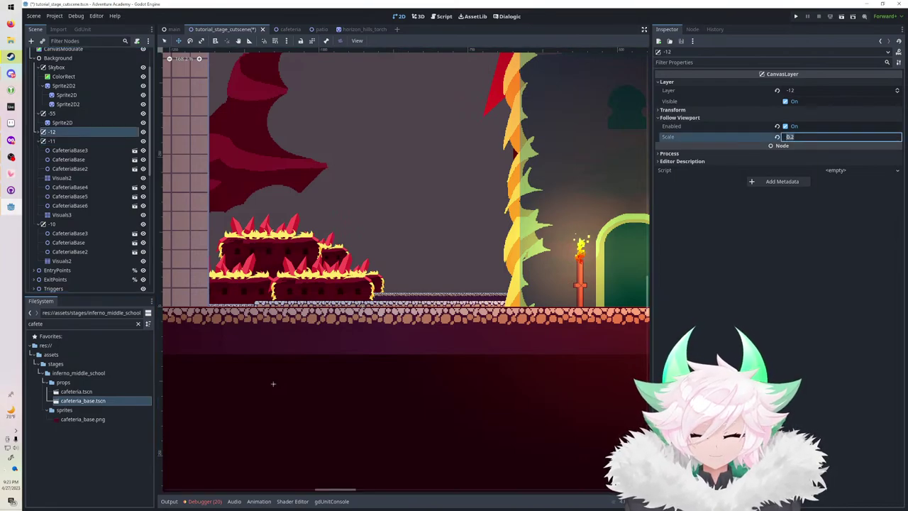
key(Return)
click(53, 141)
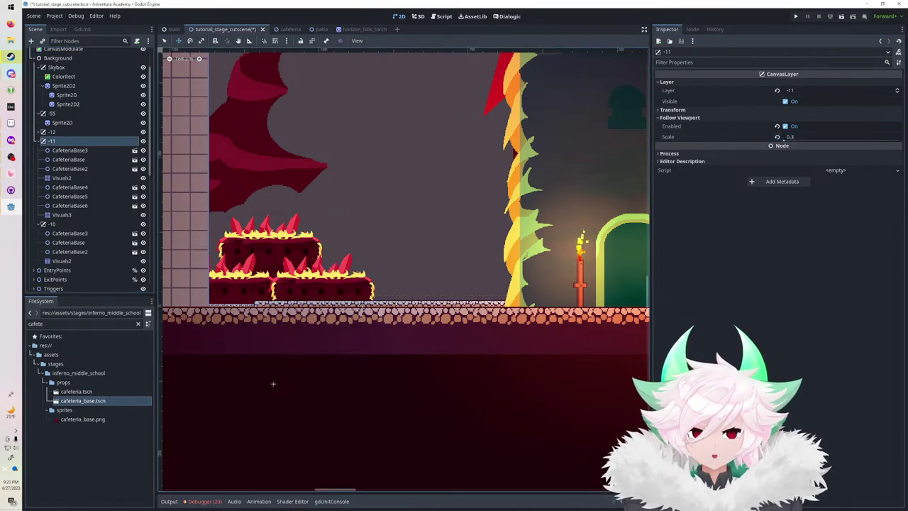
click(816, 137)
text(0.4)
key(Return)
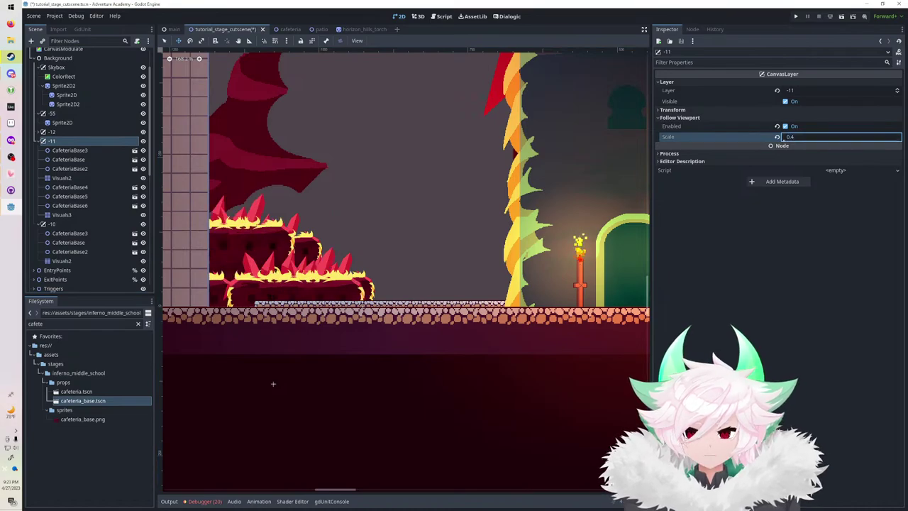
Lower the -10 layer's three CafeteriaBase copies and Visuals2 slightly beneath the -11 terrain left of the cafeteria.
scroll(273, 384, up, 1)
middle_drag(273, 384, 249, 472)
scroll(277, 473, up, 1)
click(69, 150)
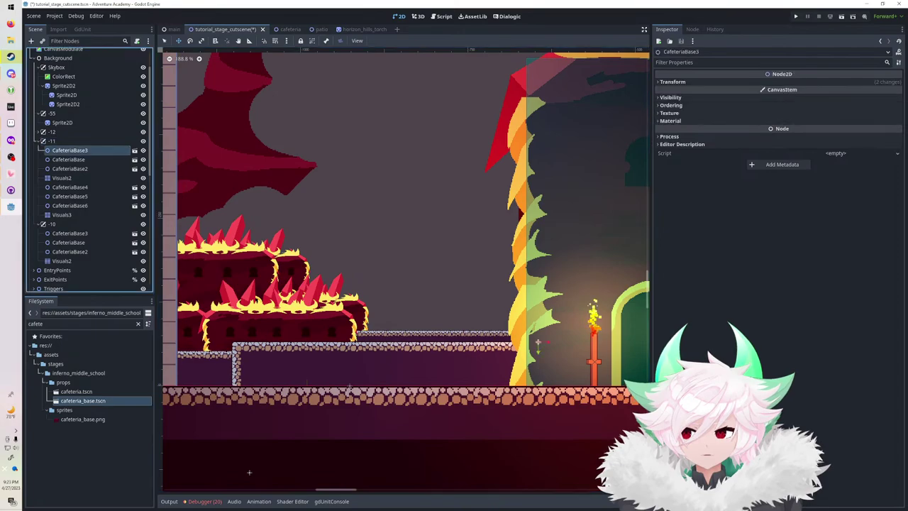
shift+click(63, 178)
click(69, 187)
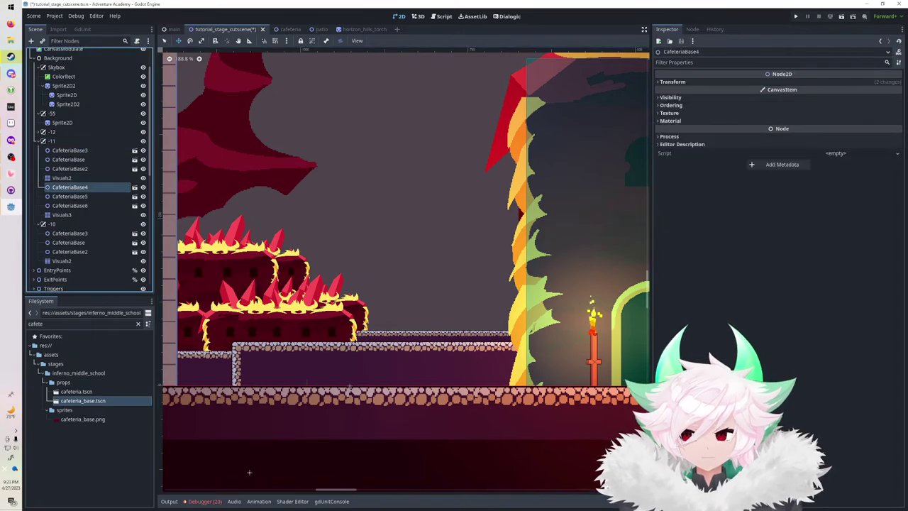
click(70, 233)
shift+click(63, 261)
shift+drag(298, 355, 298, 374)
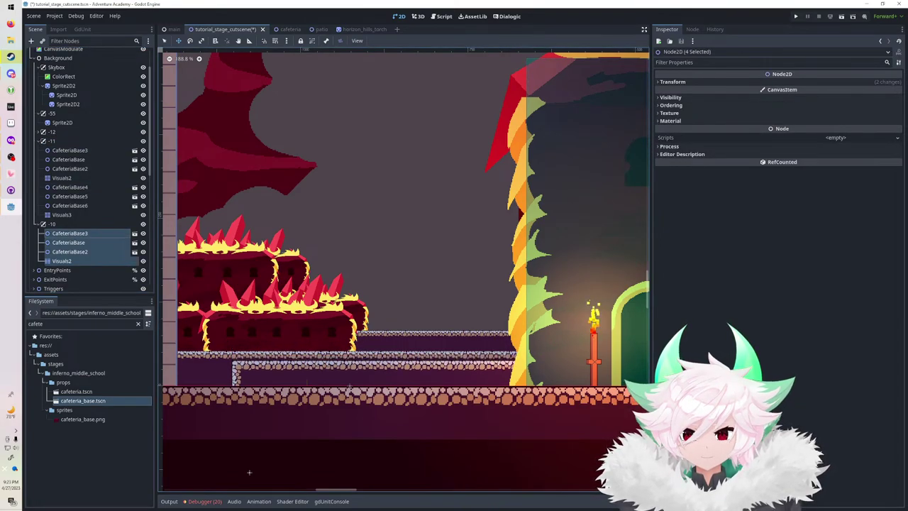
Move the -11 layer's CafeteriaBase4, 5, 6 and Visuals3 left and down behind the patio, beside the main cafeteria's far wall.
scroll(454, 376, down, 1)
middle_drag(628, 379, 170, 355)
middle_drag(631, 344, 170, 361)
middle_drag(578, 348, 495, 381)
click(69, 243)
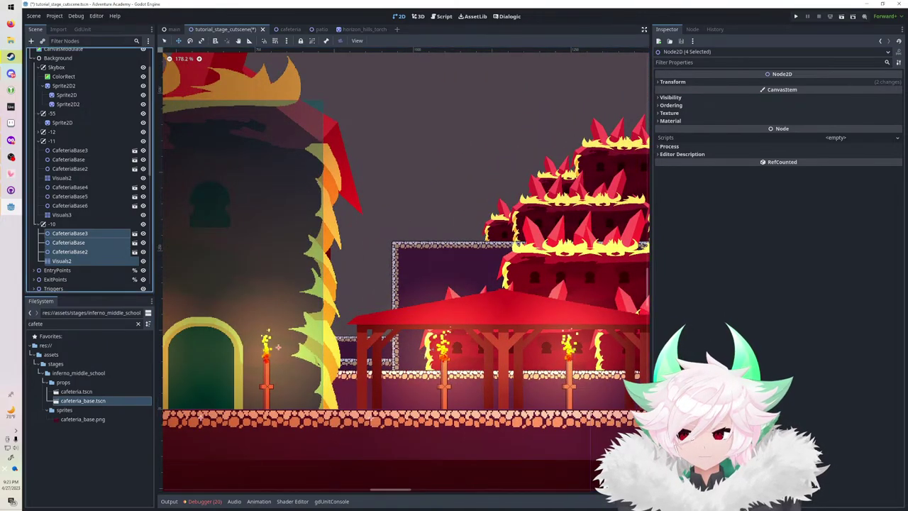
click(63, 215)
shift+click(70, 187)
drag(560, 202, 480, 203)
scroll(480, 204, down, 3)
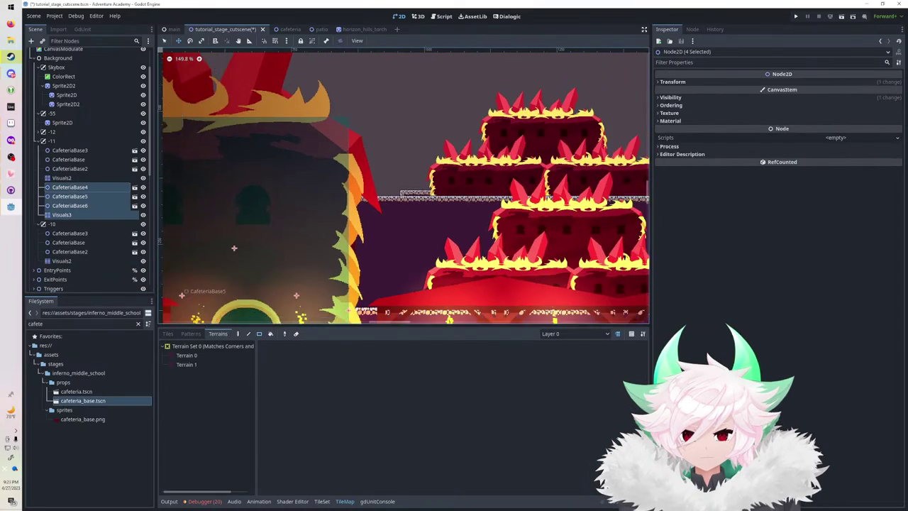
middle_drag(480, 204, 468, 180)
drag(467, 180, 328, 229)
middle_drag(328, 230, 313, 218)
drag(314, 217, 312, 230)
Move the -11 layer's CafeteriaBase3, CafeteriaBase, CafeteriaBase2 and Visuals2 right and up behind the cafeteria's left wall.
scroll(361, 282, up, 5)
middle_drag(432, 292, 641, 265)
middle_drag(213, 264, 641, 245)
middle_drag(170, 245, 641, 217)
middle_drag(170, 217, 321, 229)
click(63, 178)
shift+click(69, 150)
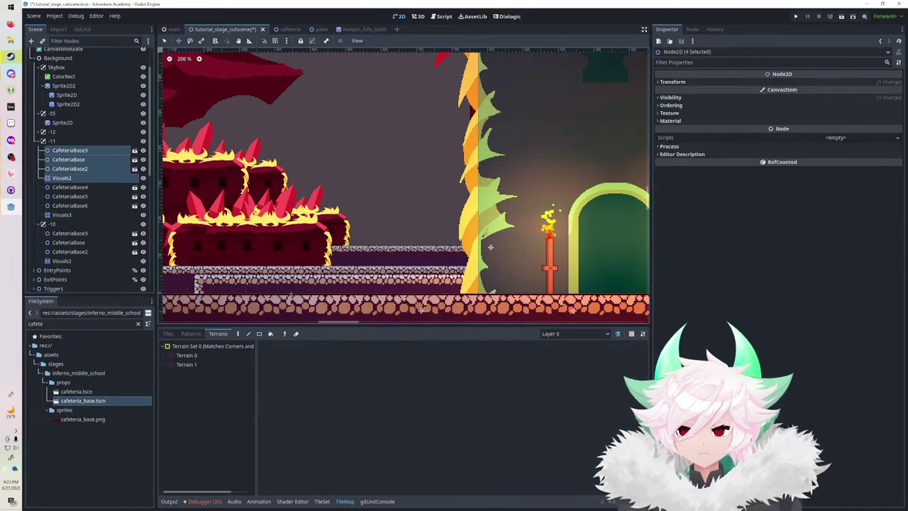
drag(490, 247, 598, 260)
middle_drag(511, 263, 592, 258)
drag(355, 248, 432, 250)
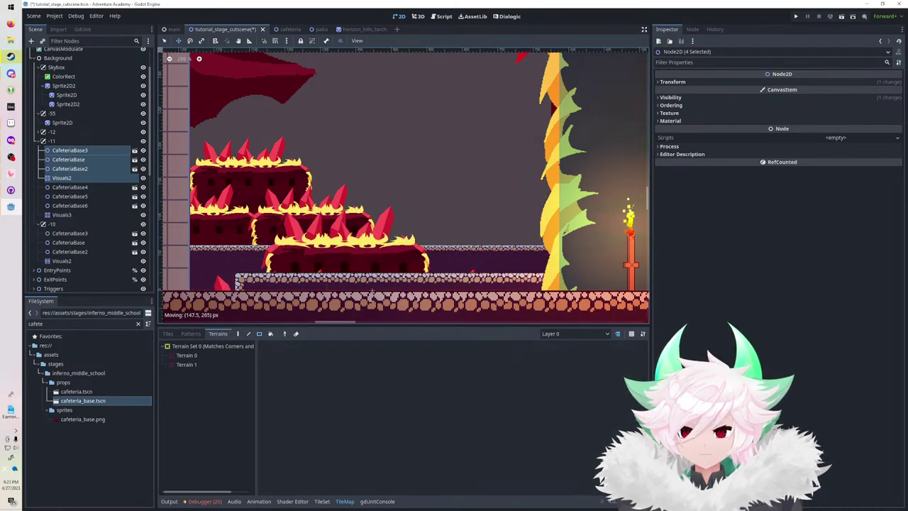
drag(376, 282, 467, 211)
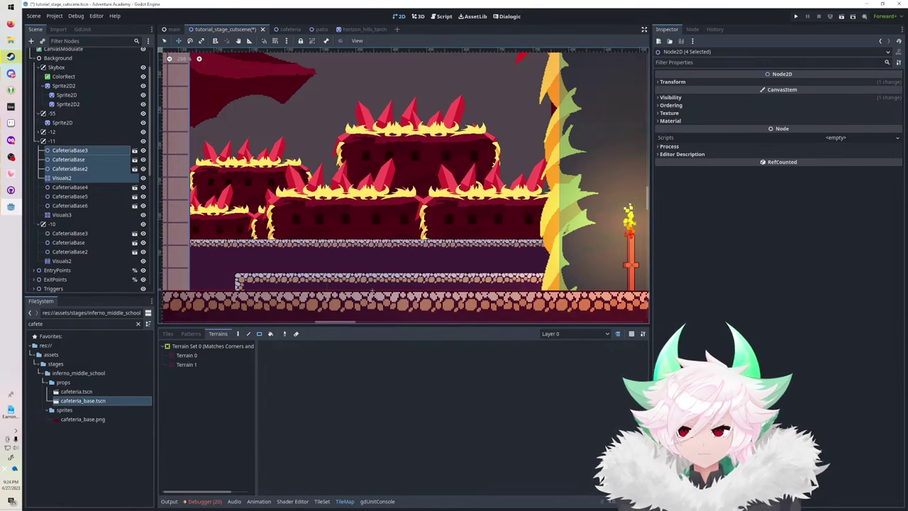
Raise the -12 layer's CafeteriaBase3, CafeteriaBase, CafeteriaBase2 and Visuals2 slightly, check the patio end, and save the scene.
click(39, 131)
click(70, 141)
shift+click(62, 169)
middle_drag(432, 110, 399, 252)
scroll(461, 151, down, 1)
scroll(433, 168, down, 1)
drag(399, 252, 406, 232)
middle_drag(554, 234, 207, 237)
middle_drag(532, 213, 170, 223)
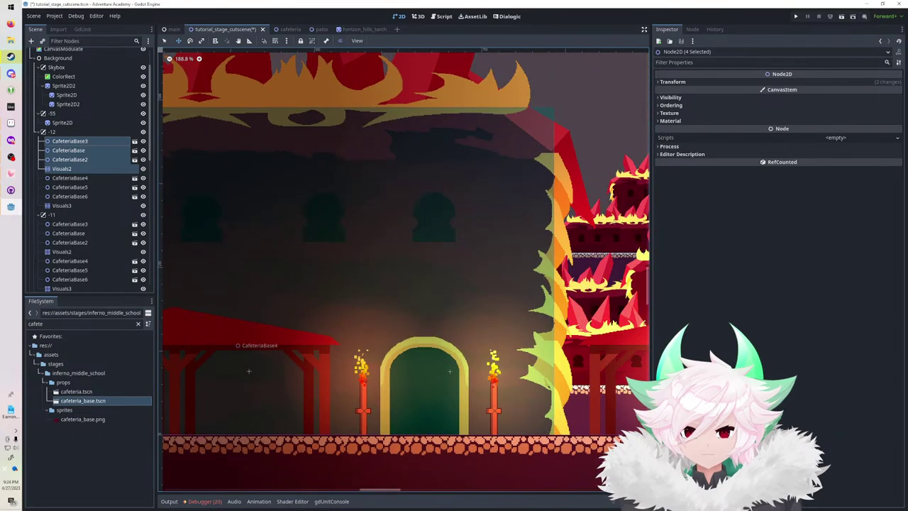
middle_drag(616, 222, 383, 208)
key(ctrl+s)
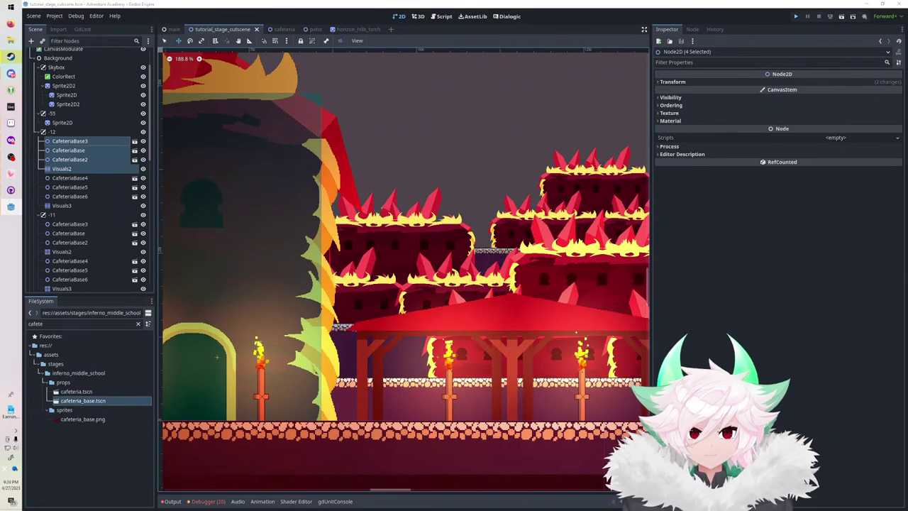
Playtest the stage from the left terrain to the patio, examining the three background layers' parallax behind the patio.
key(F5)
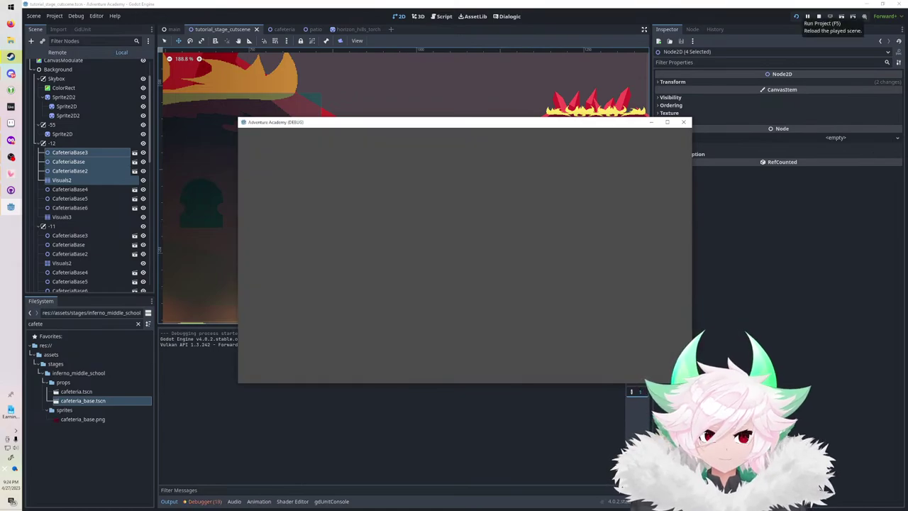
key(Left)
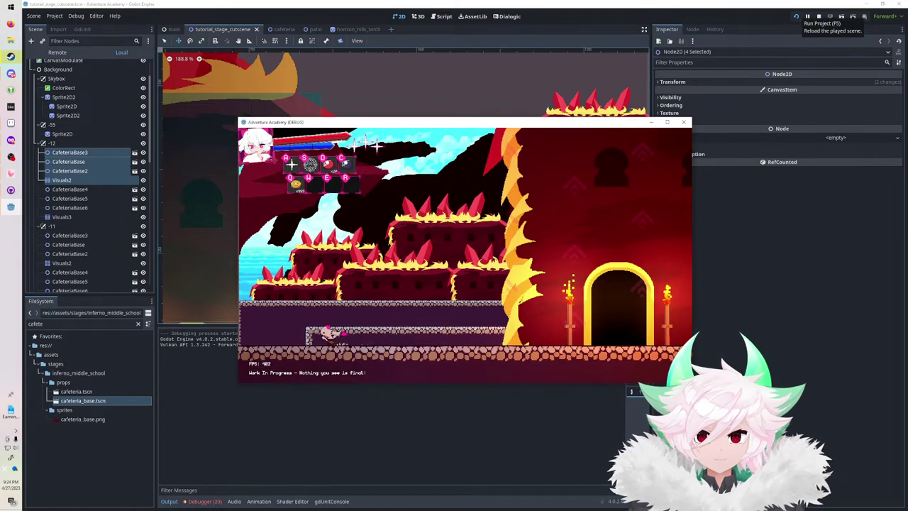
key(Right)
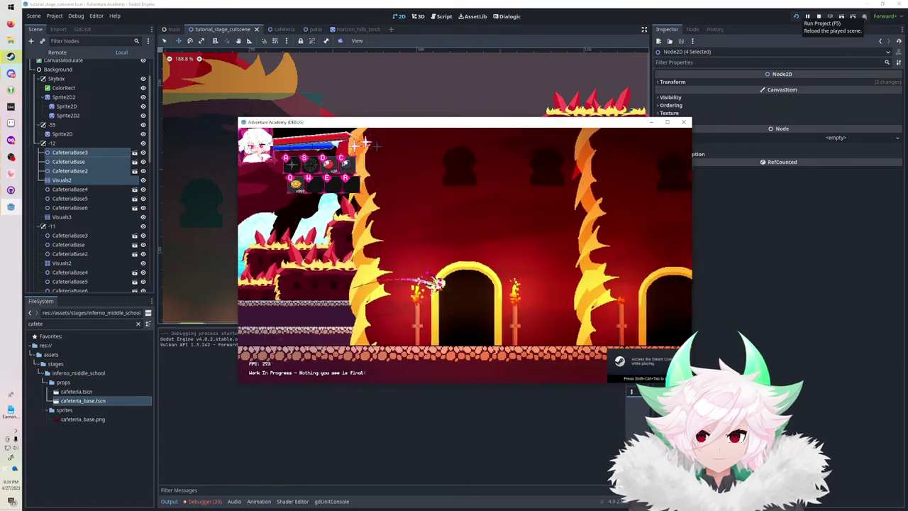
key(Right)
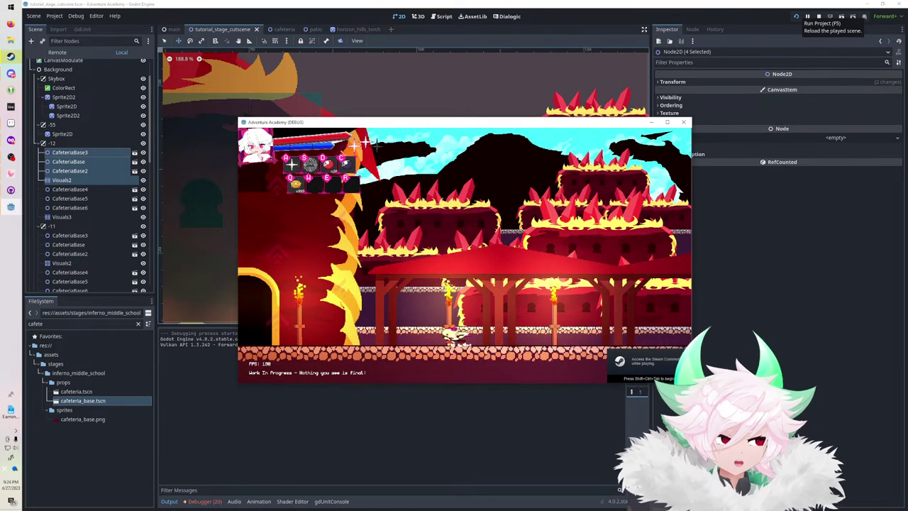
key(Left)
key(Right)
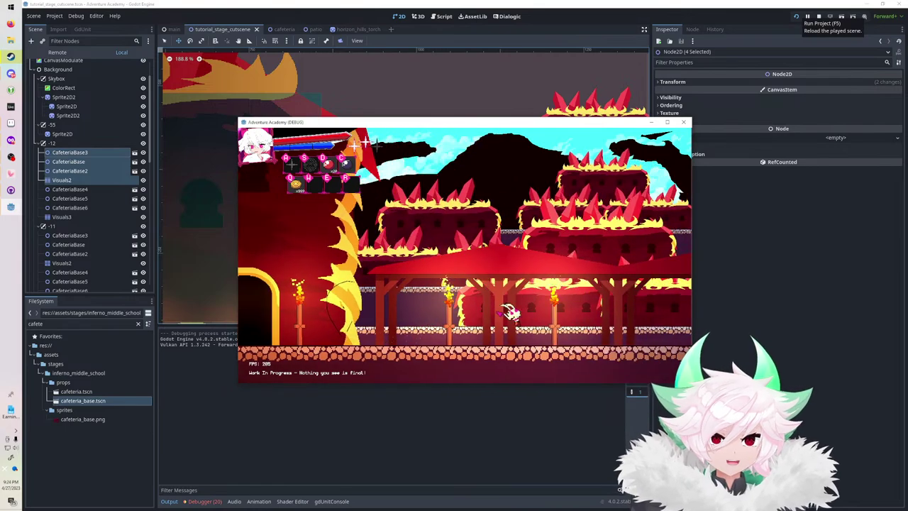
key(Left)
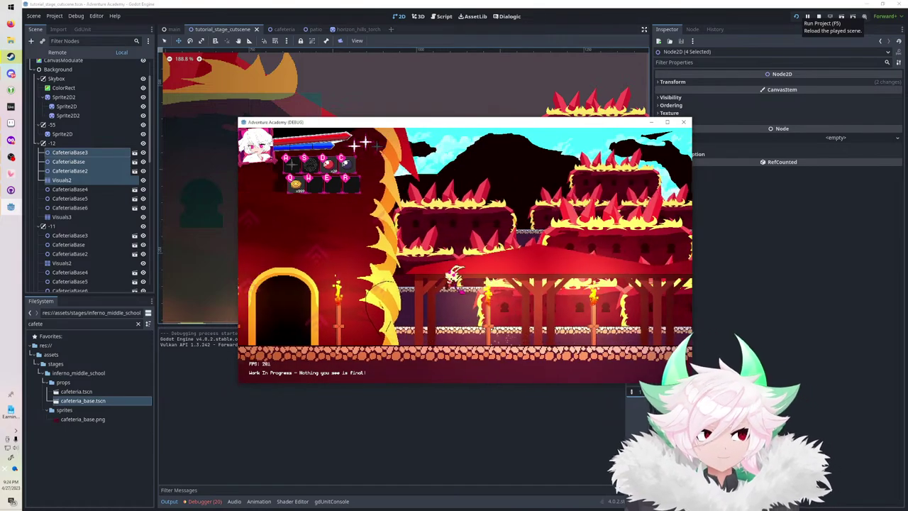
key(Right)
key(space)
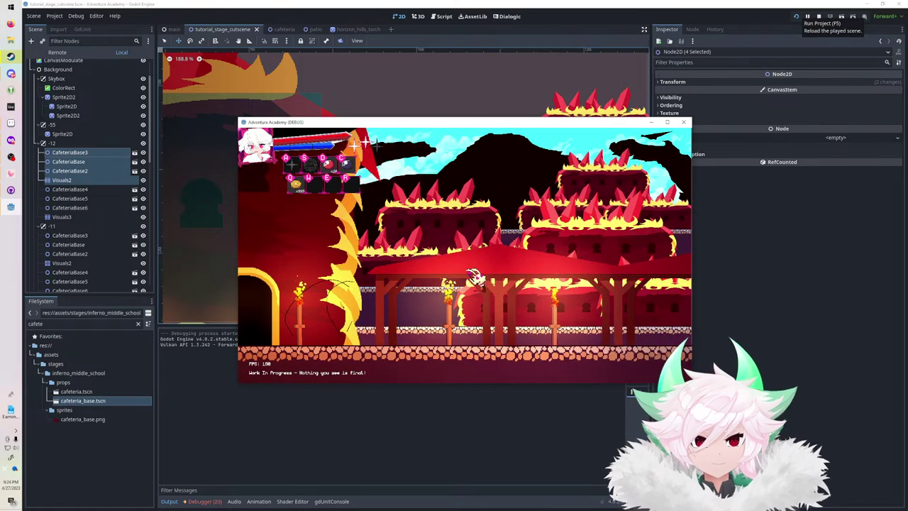
Playtest the stage from the patio back through the cafeteria to the left terrain, examining how the background layers scroll.
key(Left)
key(space)
key(space)
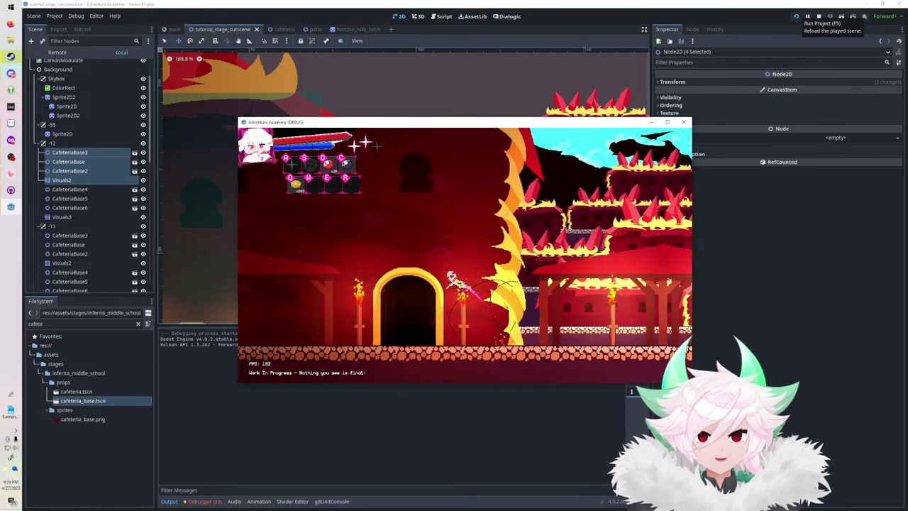
key(Left)
key(space)
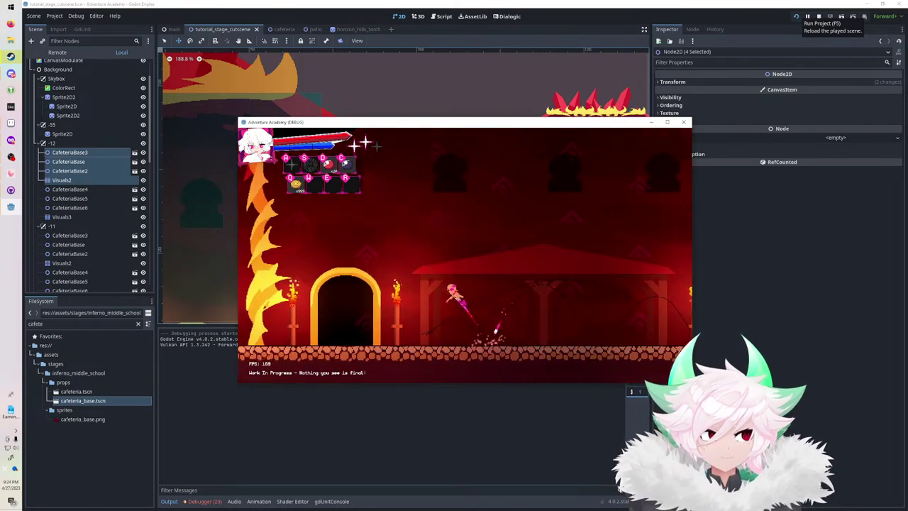
key(Left)
key(space)
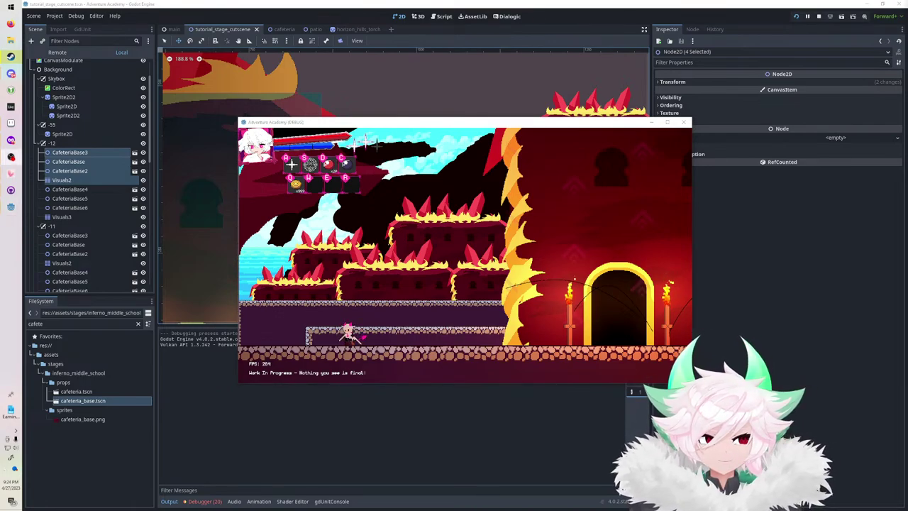
Playtest the stage from the left terrain through the cafeteria to the patio, examining the background layers at both cafeteria ends.
key(Right)
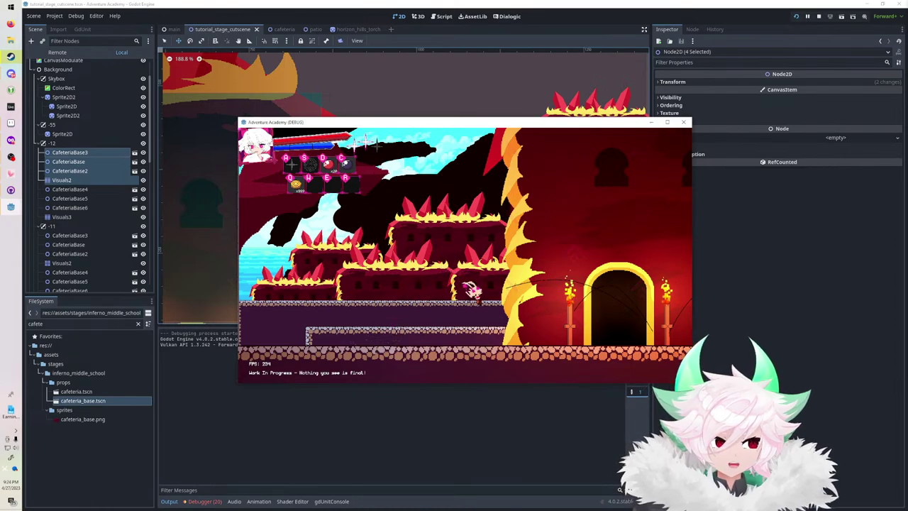
key(space)
key(Right)
key(space)
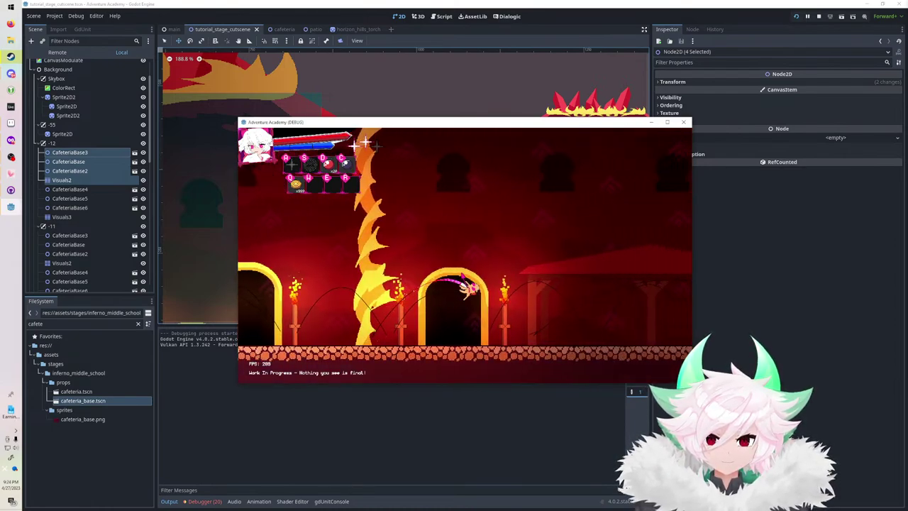
key(space)
key(Right)
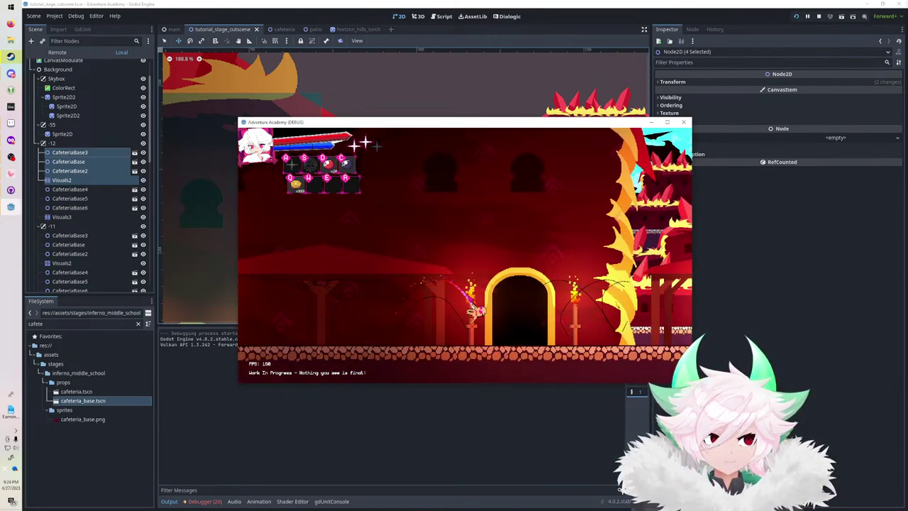
key(space)
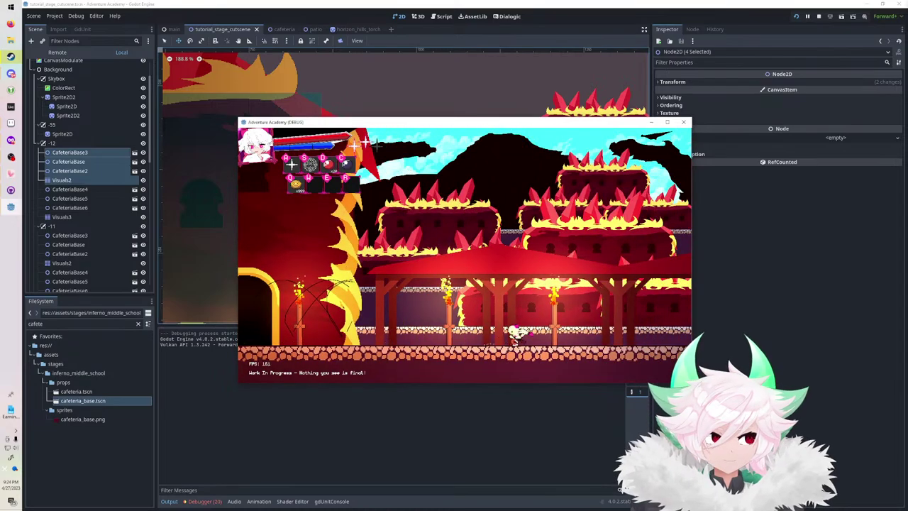
Run the character from the patio to the left terrain, casting the pentagram skill inside the cafeteria to test the scene during combat effects.
key(Left)
key(space)
key(space)
key(Left)
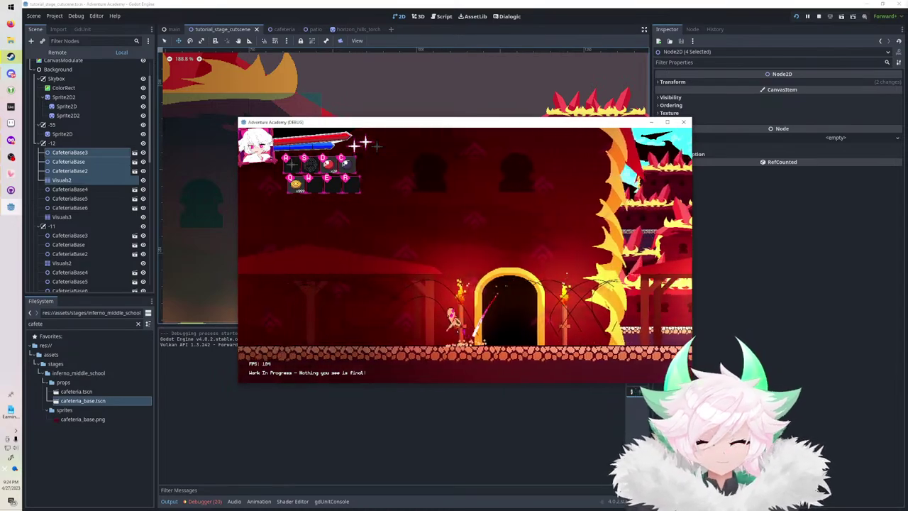
key(space)
key(s)
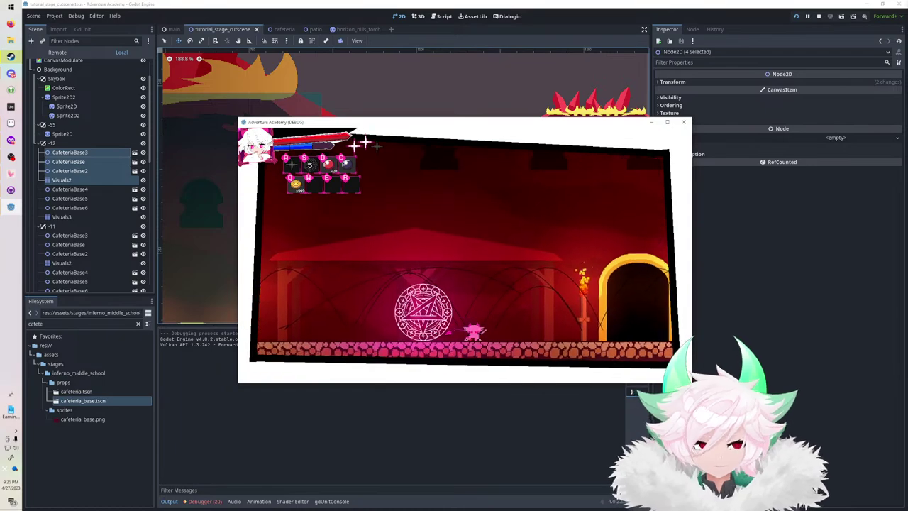
key(Left)
key(space)
key(a)
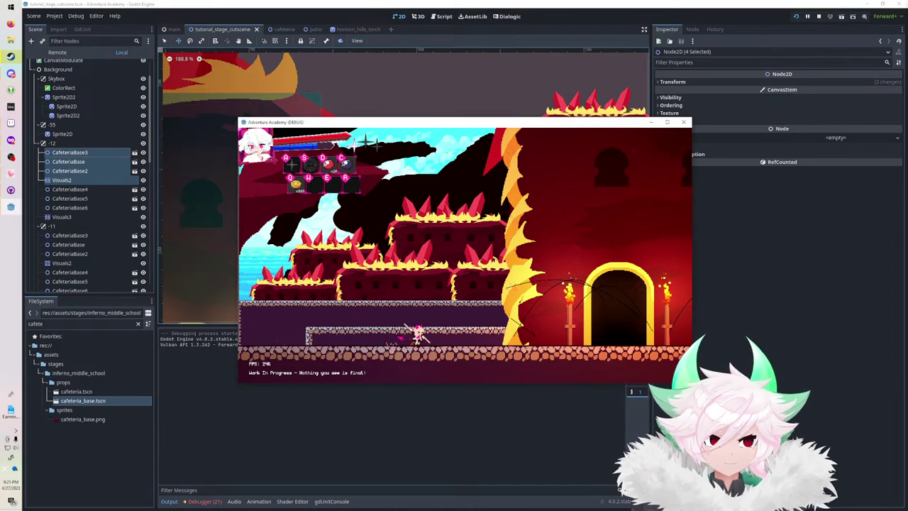
Playtest attacks, the pentagram skill and thrown items while running back and forth inside the cafeteria.
key(Right)
key(a)
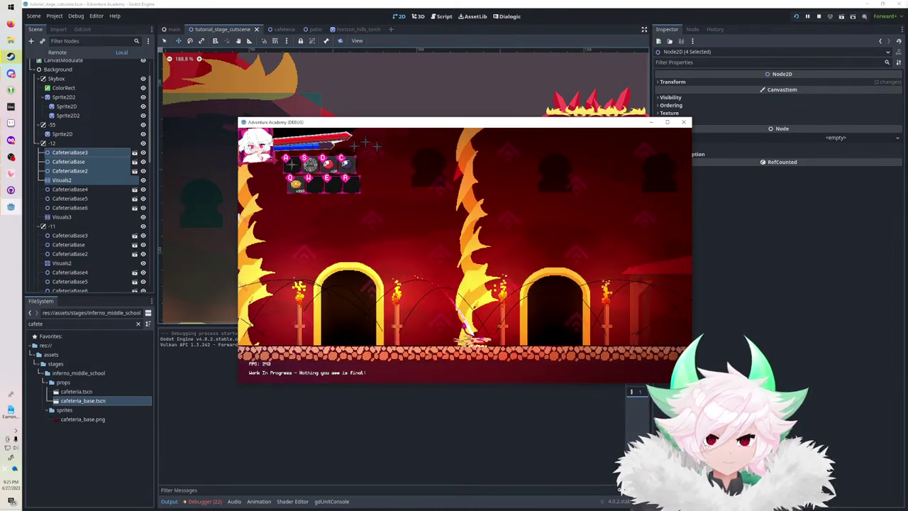
key(s)
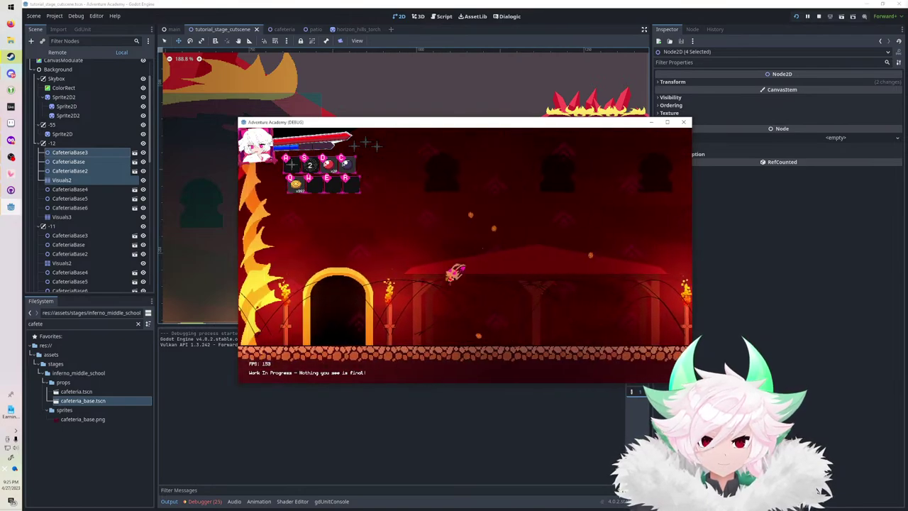
key(Right)
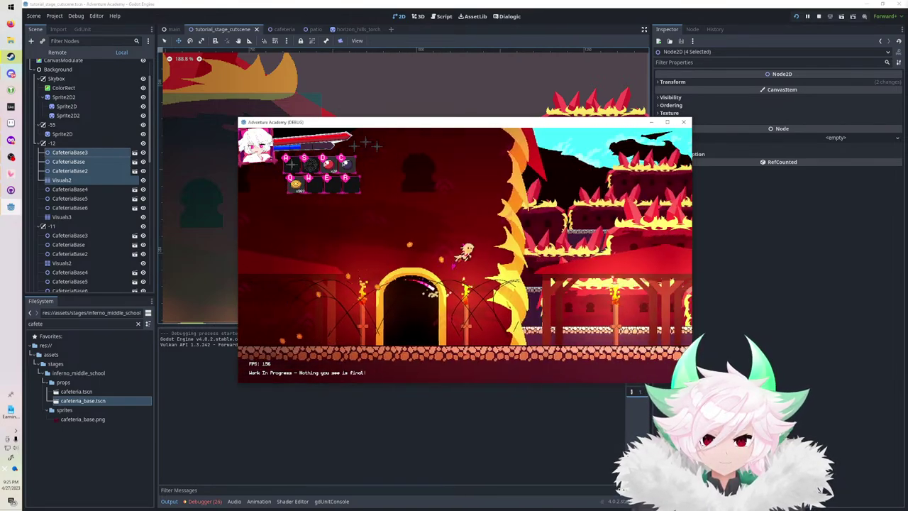
key(Left)
key(Left)
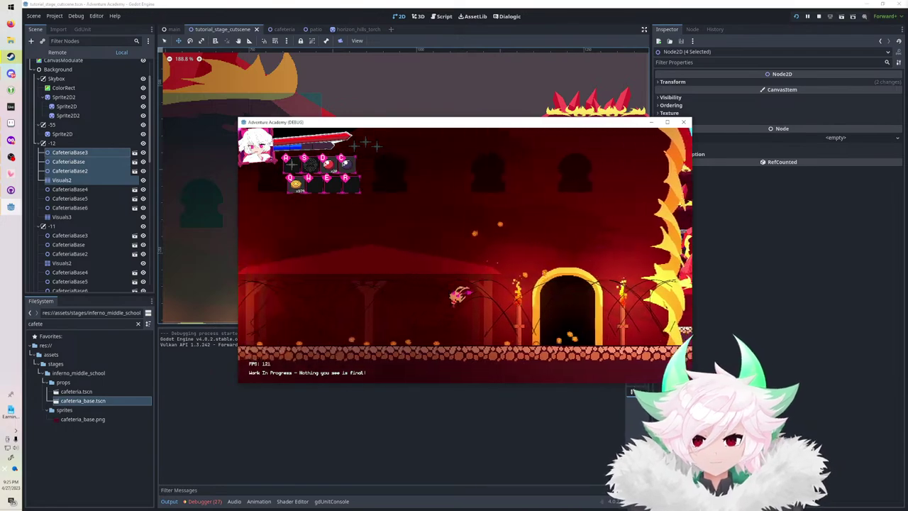
key(Left)
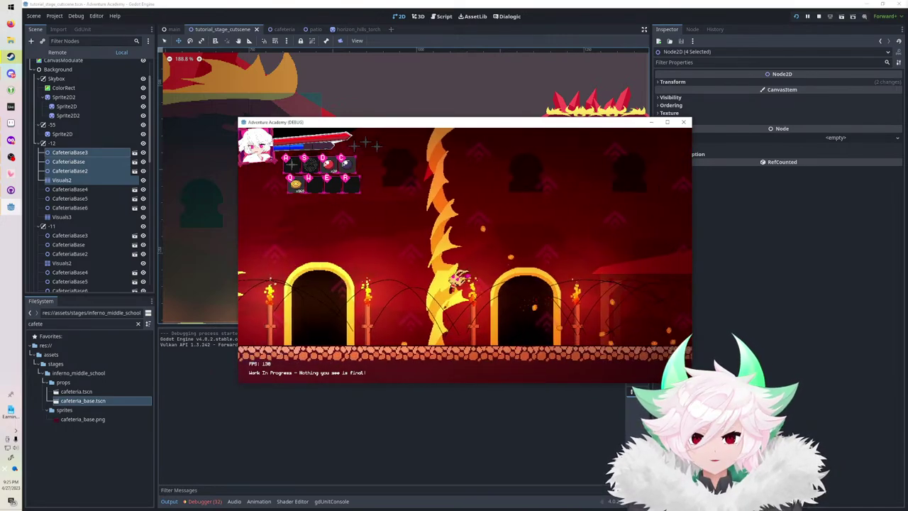
Run the character from the left terrain to the patio while throwing items, examining the layered cafeteria bases behind the patio.
key(Right)
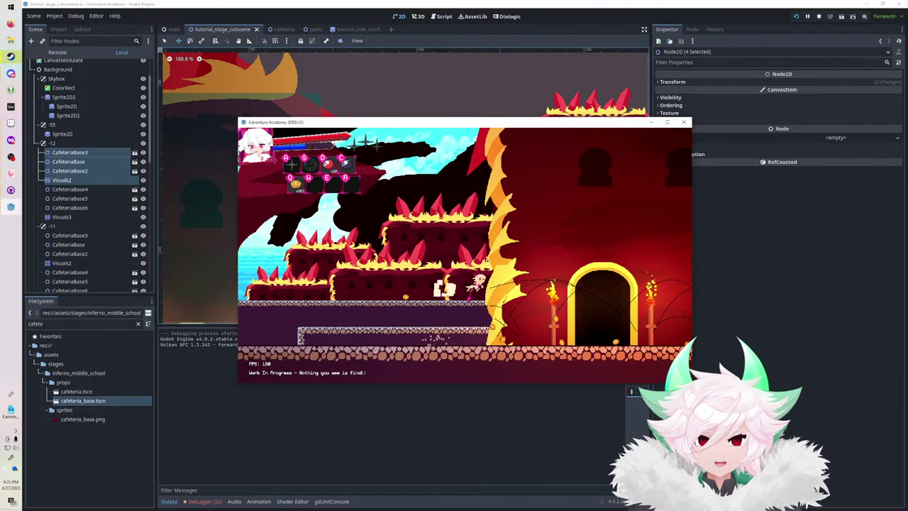
key(Right)
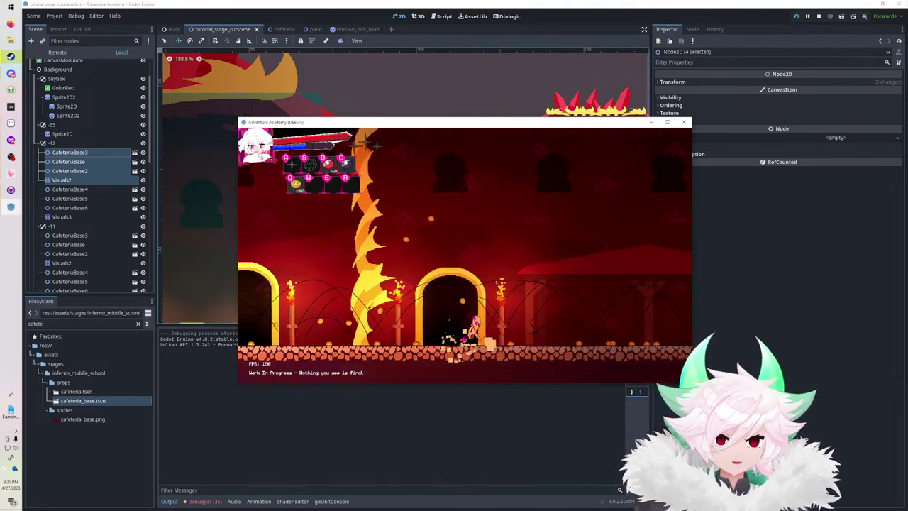
key(Right)
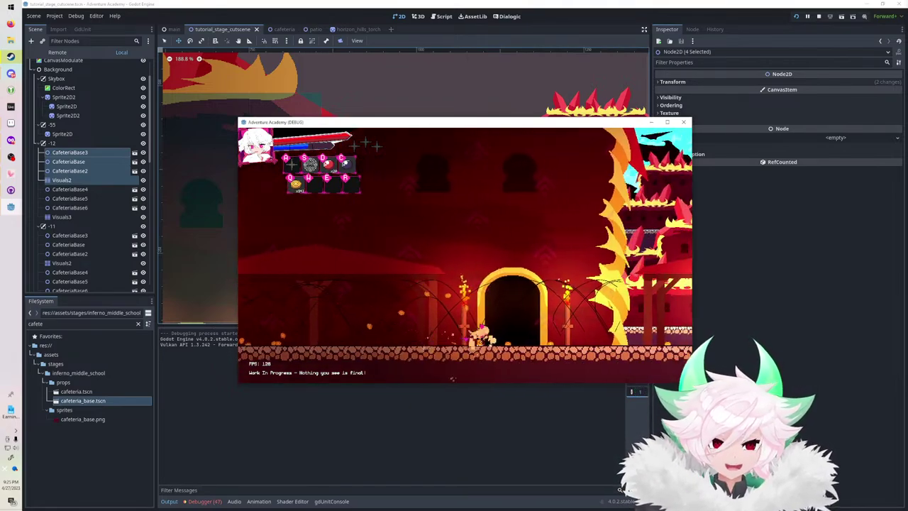
key(Right)
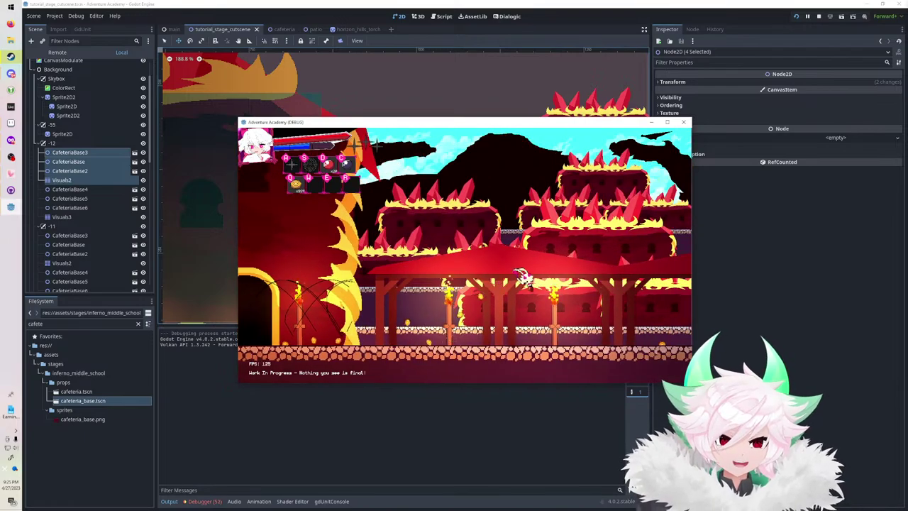
key(space)
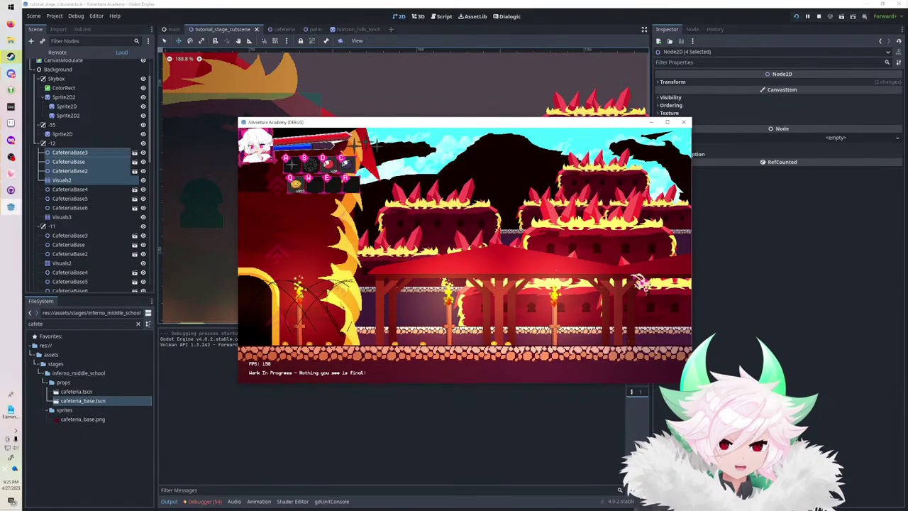
key(space)
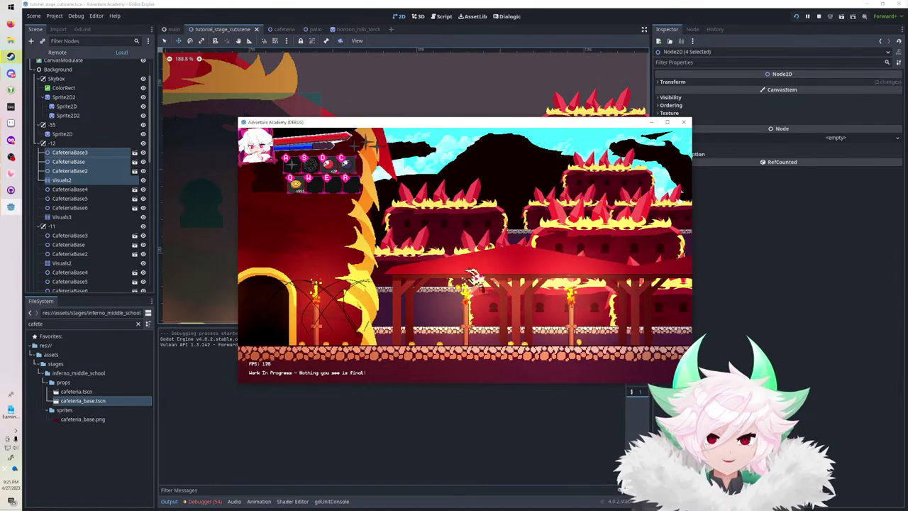
Jump and dash back and forth around the patio while throwing items, examining the parallax of the cafeteria bases behind its roof.
key(Right)
key(Left)
key(space)
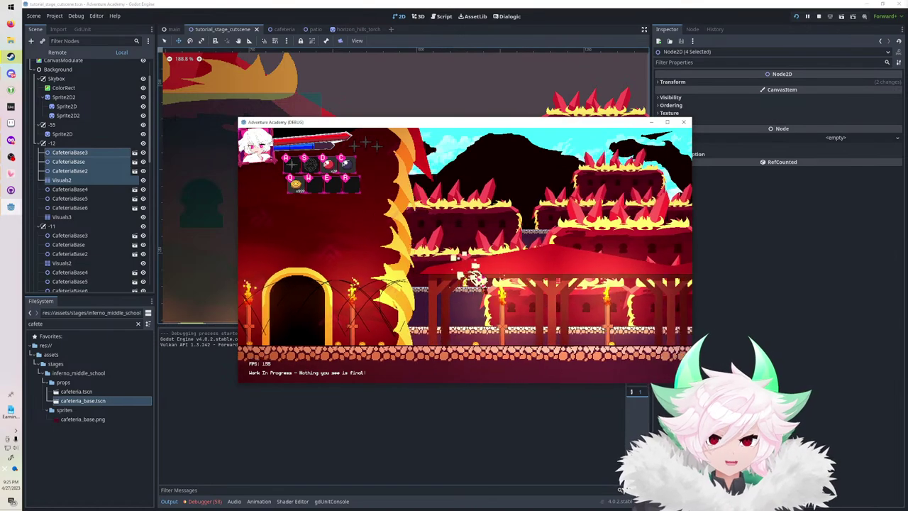
key(Right)
key(Right)
key(space)
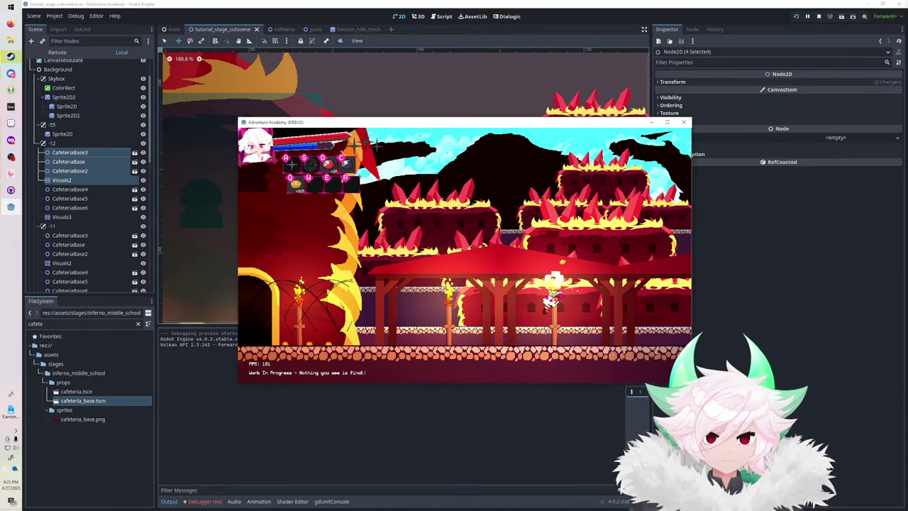
key(Left)
key(Right)
key(space)
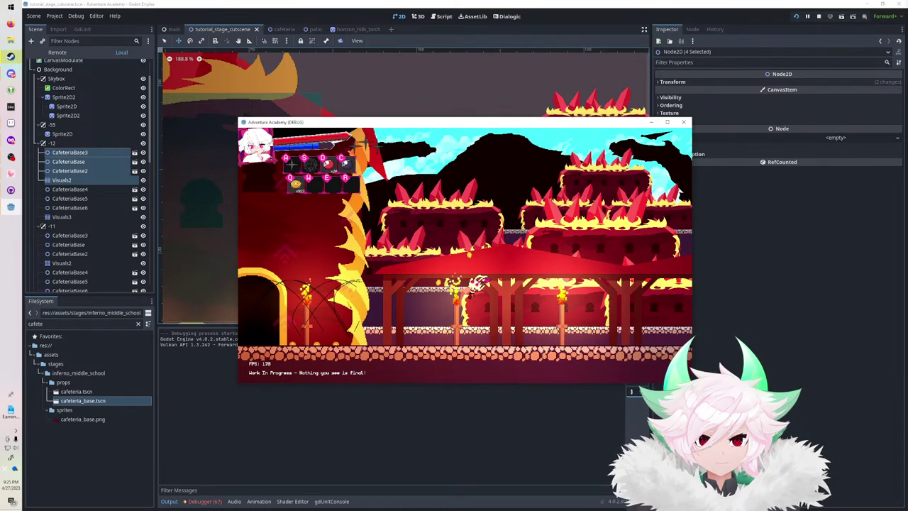
key(Left)
key(Right)
key(space)
key(q)
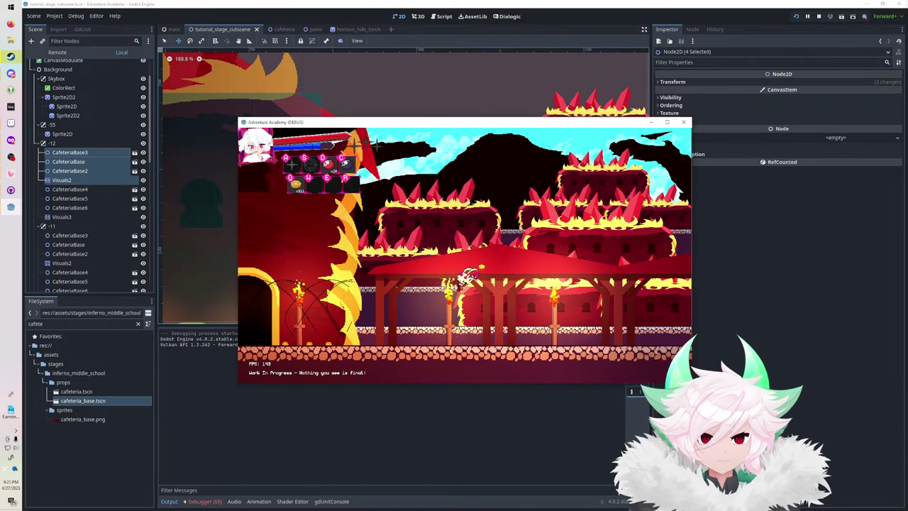
key(Right)
key(space)
key(q)
key(Right)
key(s)
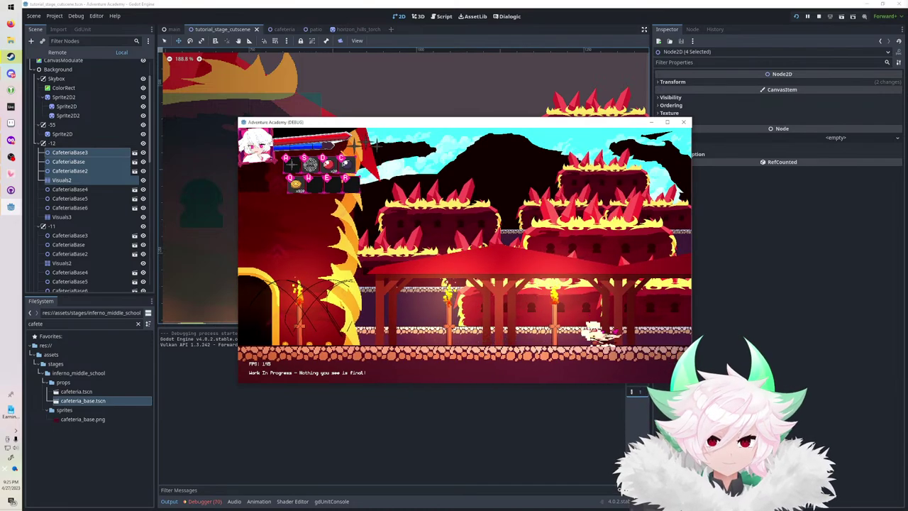
key(Left)
key(space)
key(q)
key(Right)
key(space)
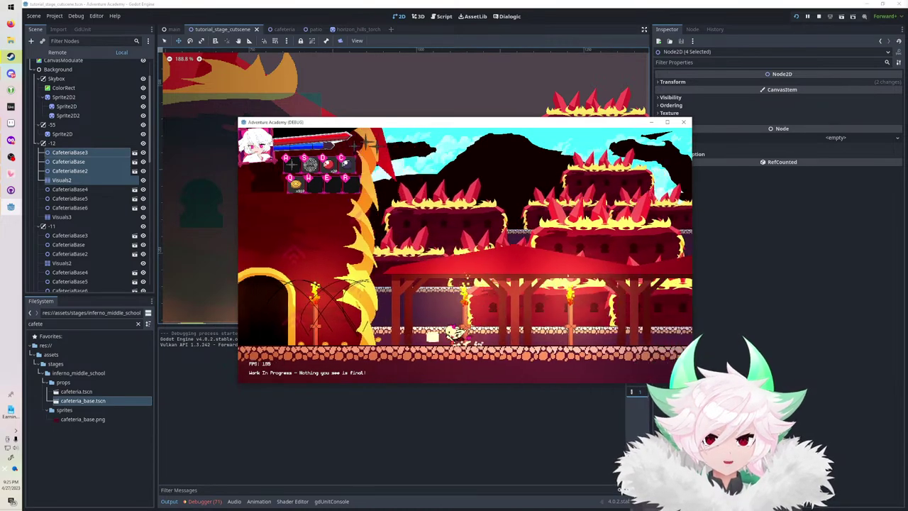
key(Left)
key(space)
key(Right)
key(Left)
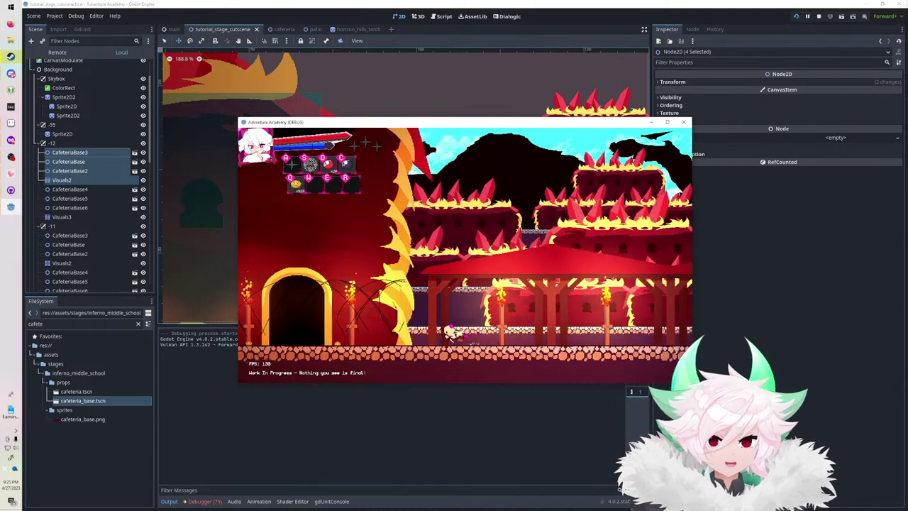
Playtest the way back from the patio to the left terrain, using consumables and the pentagram skill in front of the backgrounds.
key(Left)
key(space)
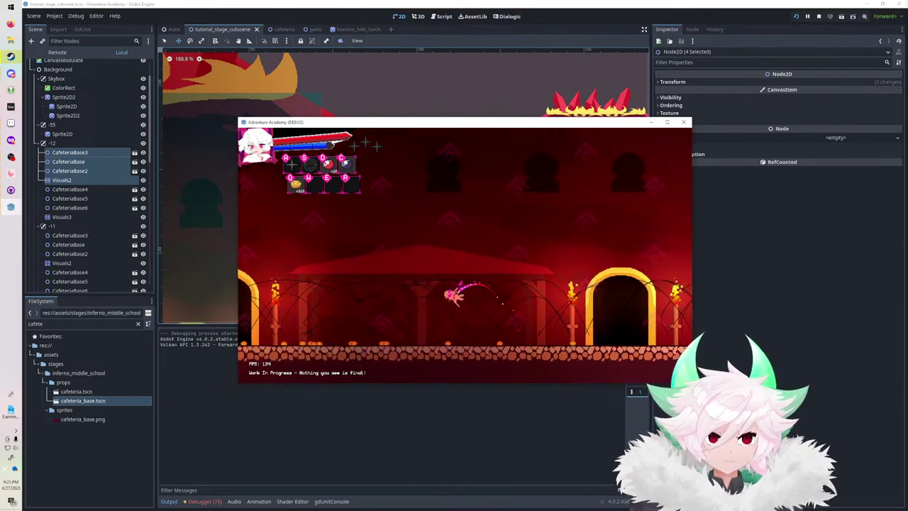
key(d)
key(d)
key(d)
key(s)
key(Left)
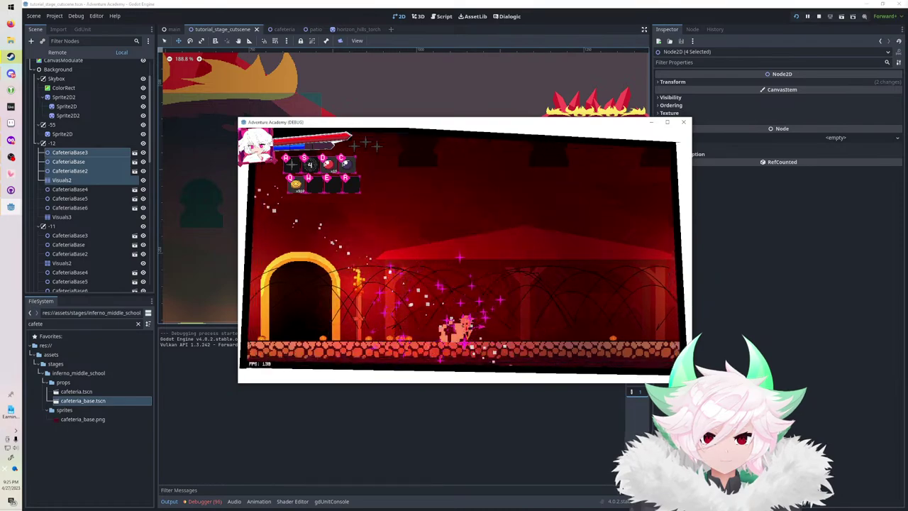
key(Left)
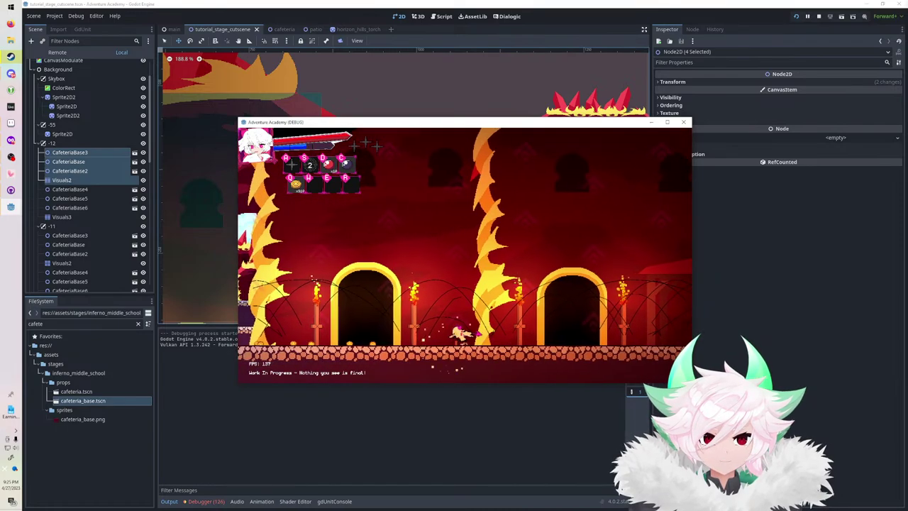
key(Left)
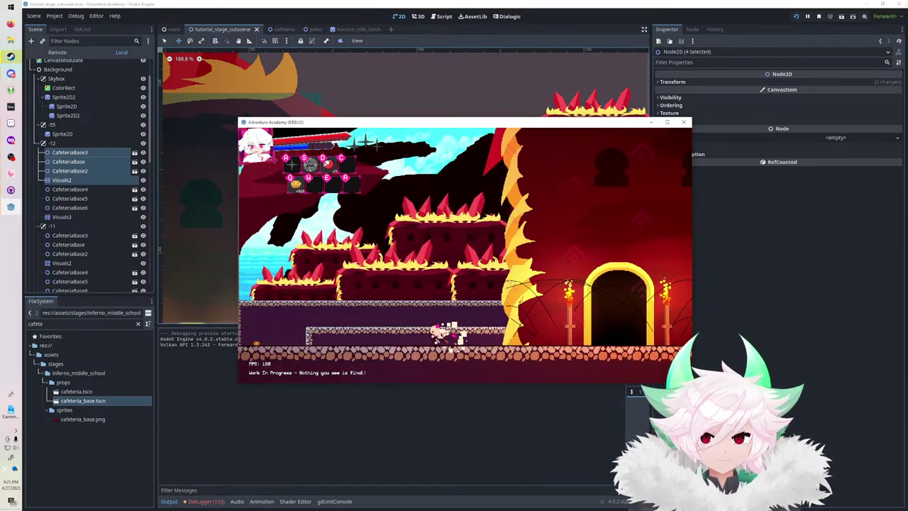
key(s)
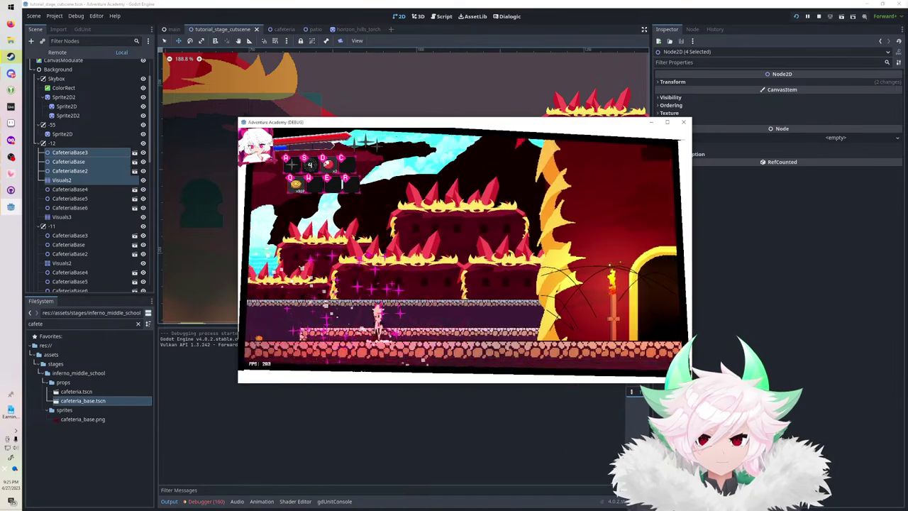
key(Right)
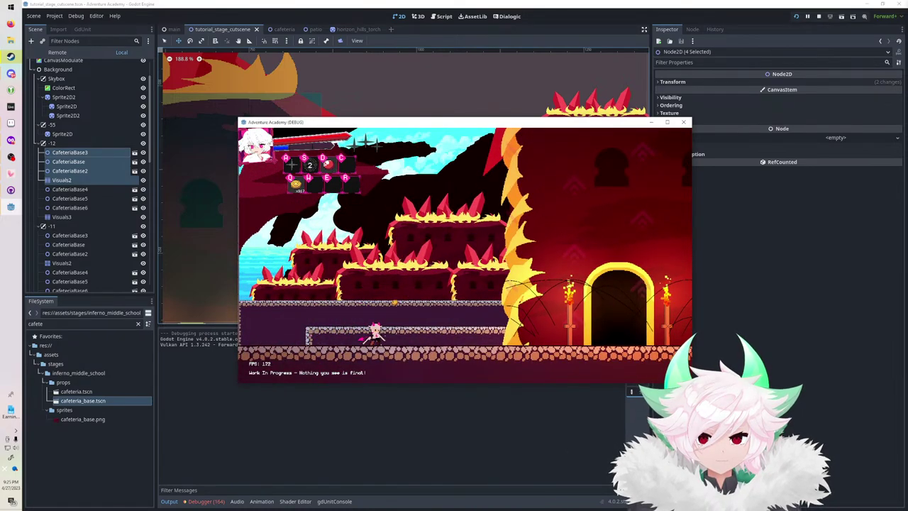
key(Left)
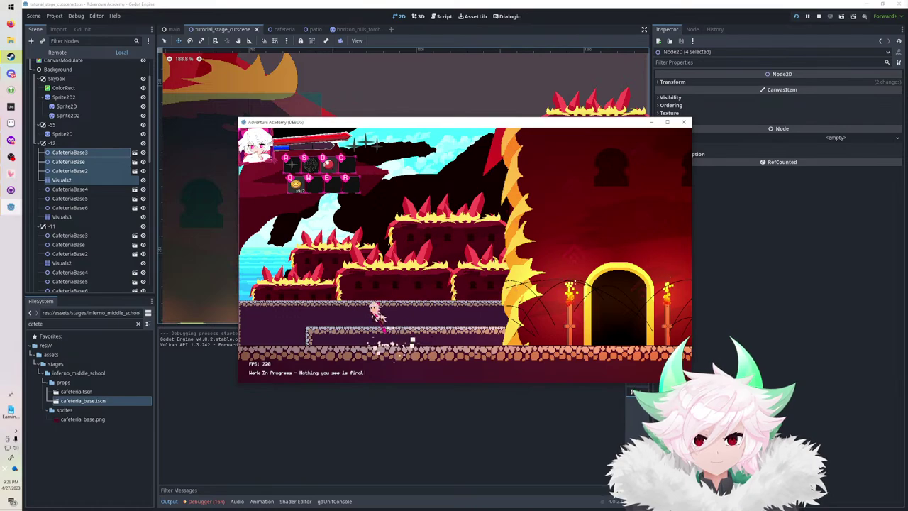
End the playtest and save the tutorial stage scene with its root node selected.
key(Right)
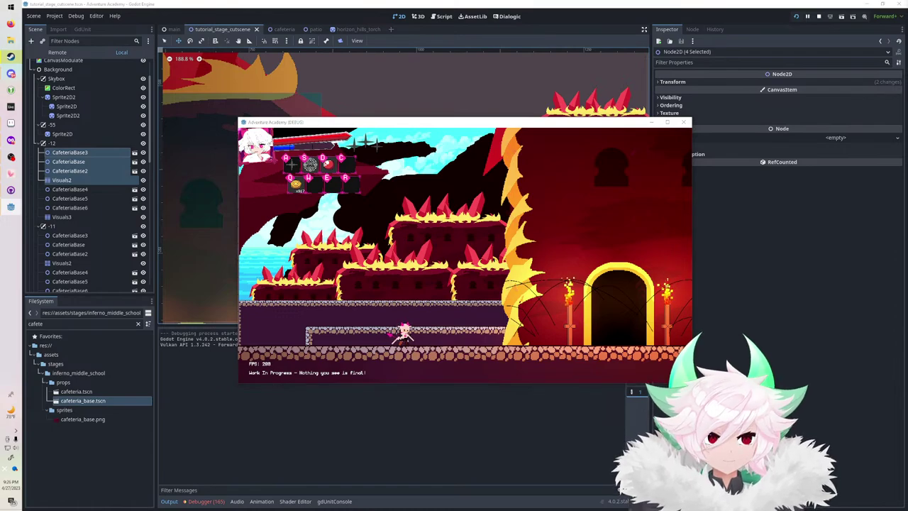
key(F8)
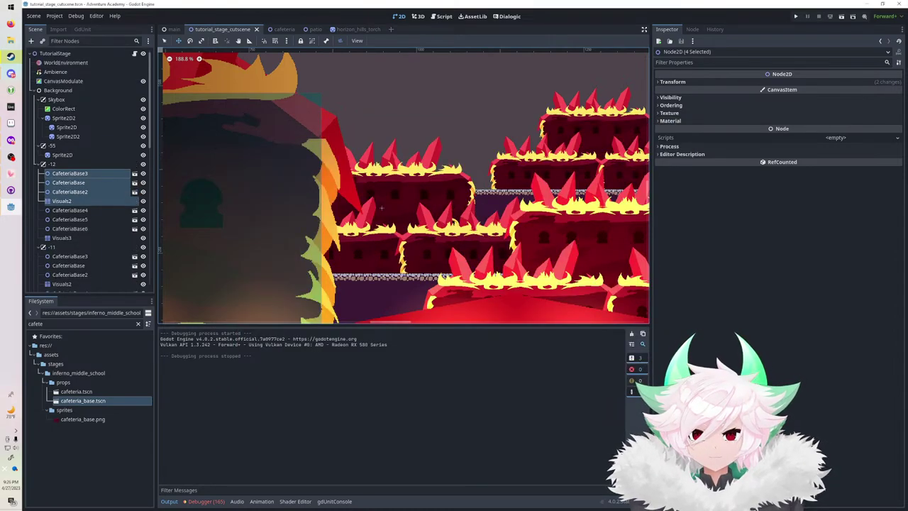
click(55, 54)
scroll(514, 234, down, 5)
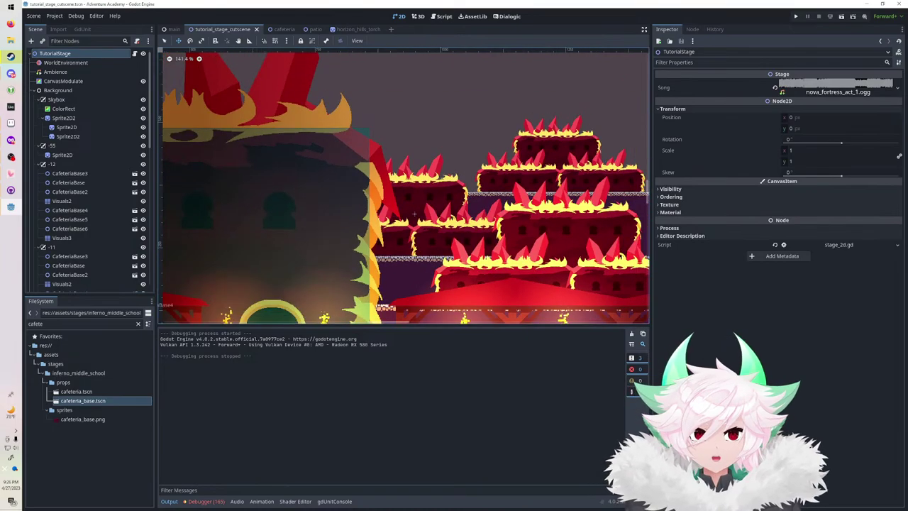
key(ctrl+s)
Examine the cafeteria, the terrain beside it and the layered background bases across the stage.
scroll(419, 216, down, 16)
middle_drag(419, 216, 581, 186)
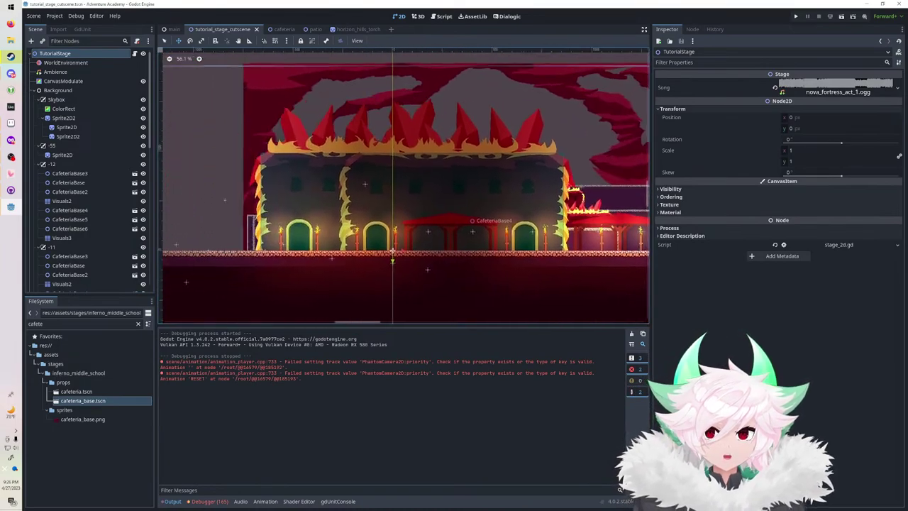
middle_drag(425, 195, 600, 256)
middle_drag(317, 205, 242, 178)
scroll(243, 179, up, 13)
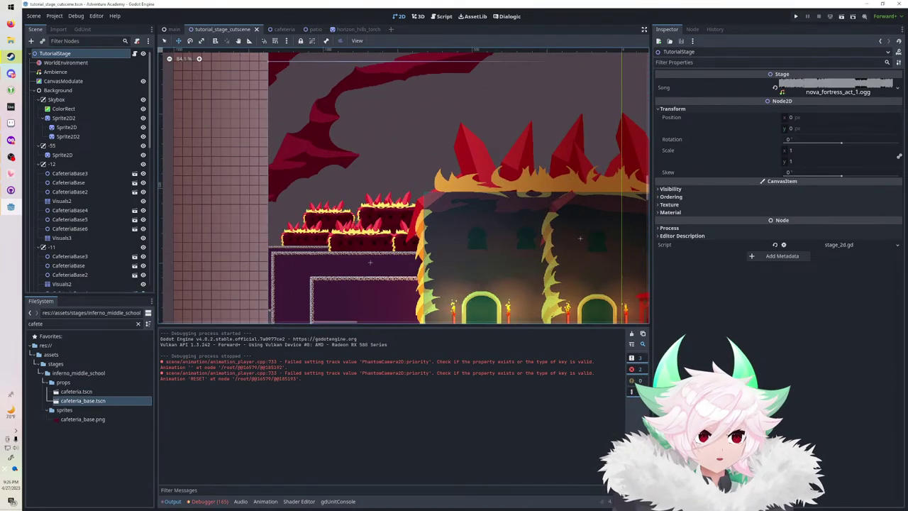
scroll(610, 312, up, 1)
middle_drag(610, 312, 525, 261)
scroll(497, 169, down, 12)
middle_drag(496, 169, 294, 167)
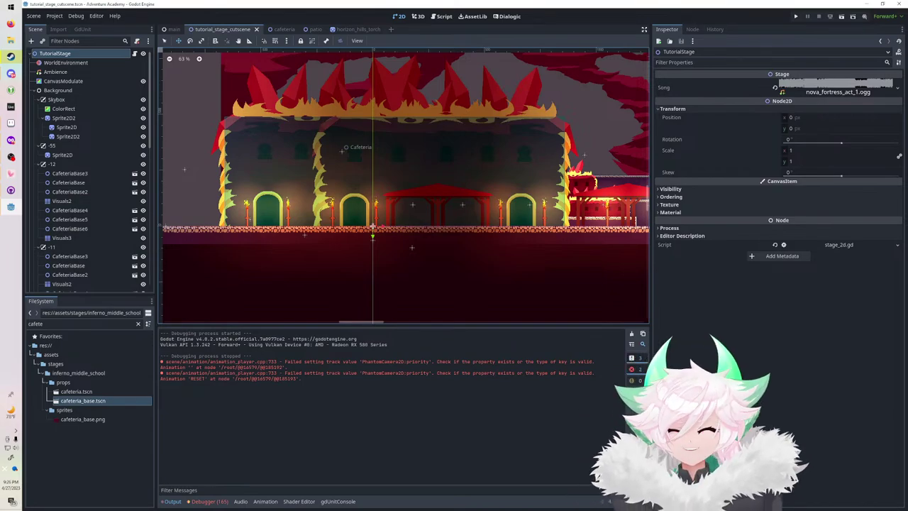
Move the StageEntryPoint farther left along the ground, to about x -1047 px, in front of the outdoor terrain.
middle_drag(319, 186, 463, 198)
scroll(444, 198, up, 4)
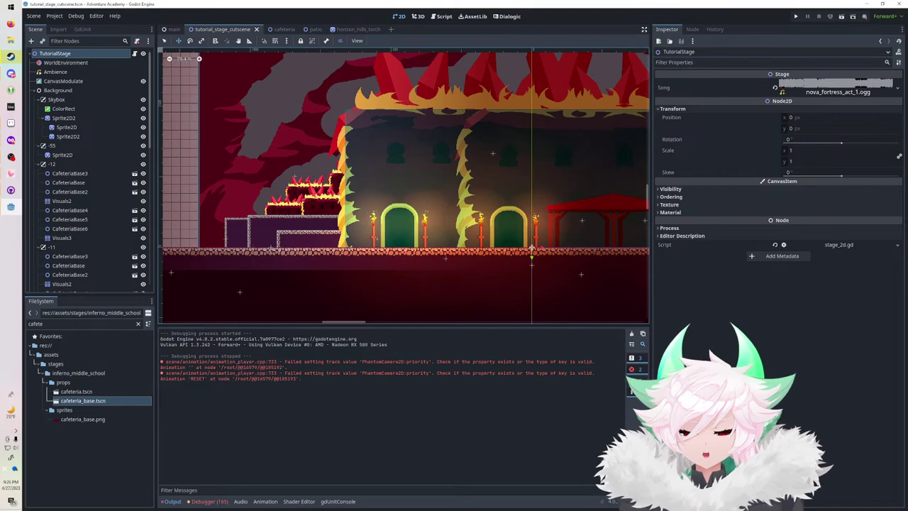
click(33, 91)
click(33, 99)
click(67, 108)
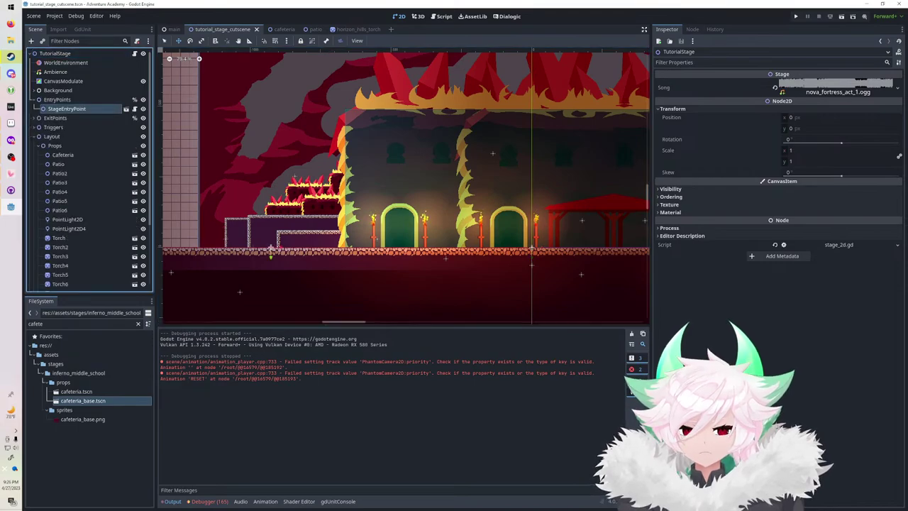
drag(279, 247, 245, 249)
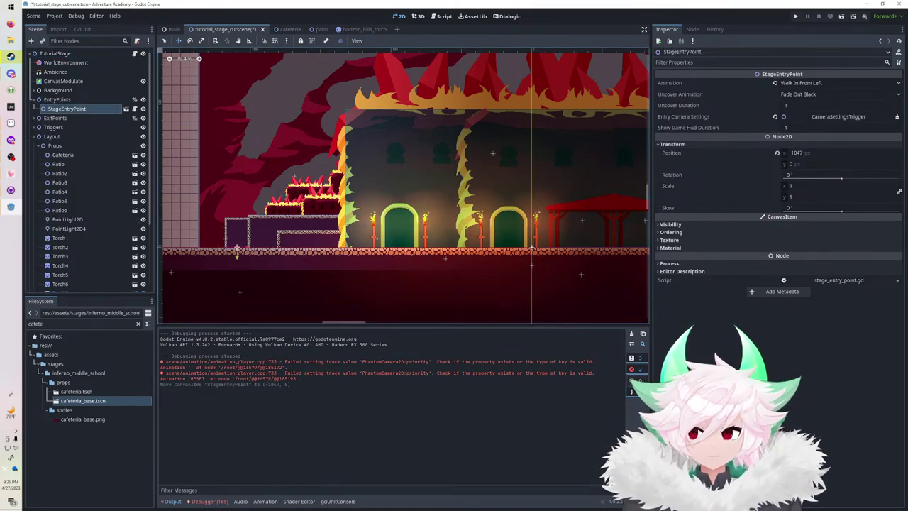
Set the StageEntryPoint's animation to Face Right, shift it left to x -1104 px, and save the scene.
scroll(191, 184, up, 2)
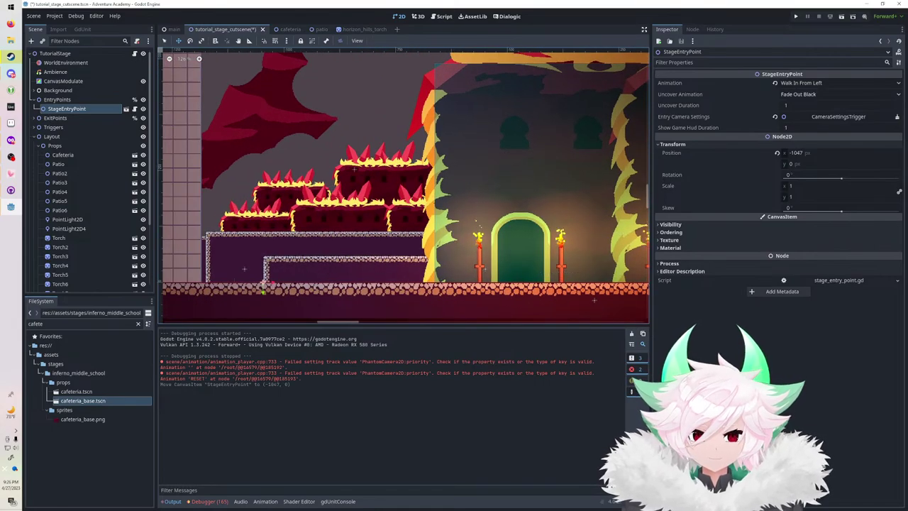
click(816, 83)
click(802, 104)
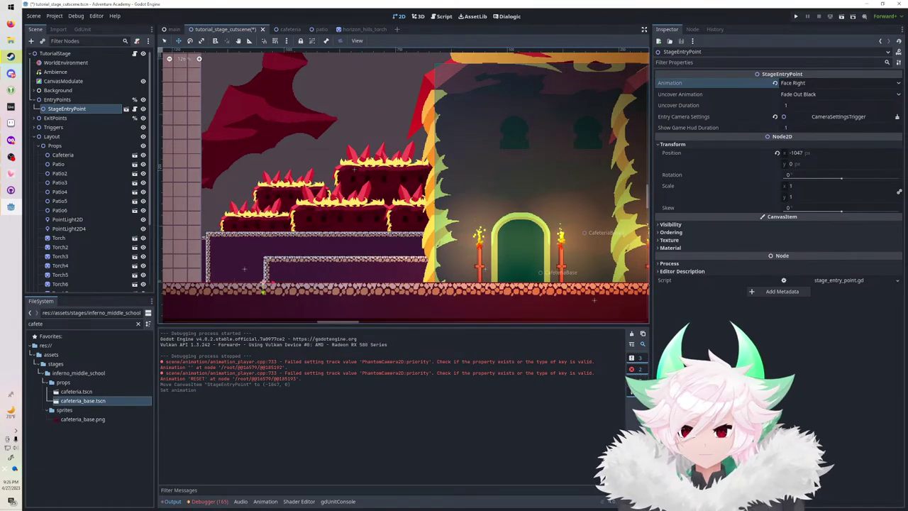
drag(273, 284, 247, 284)
key(ctrl+s)
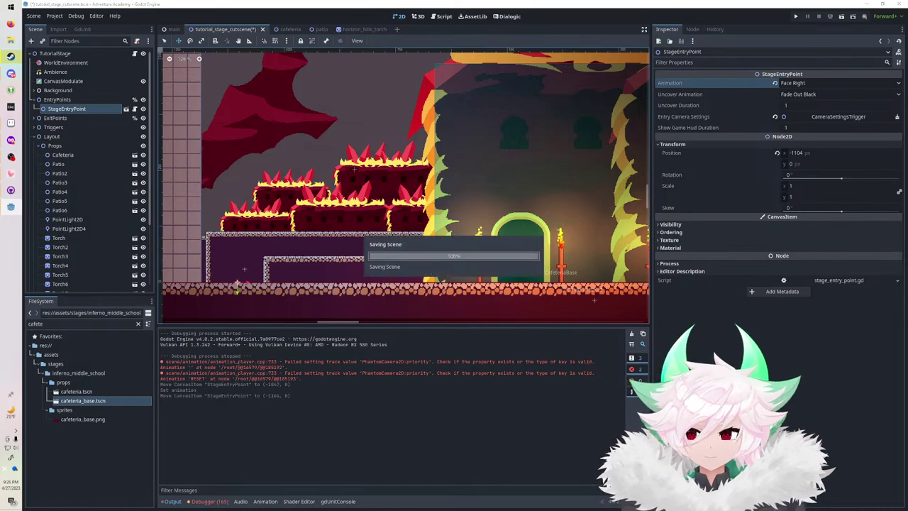
scroll(239, 276, down, 10)
middle_drag(240, 276, 278, 252)
scroll(238, 308, up, 1)
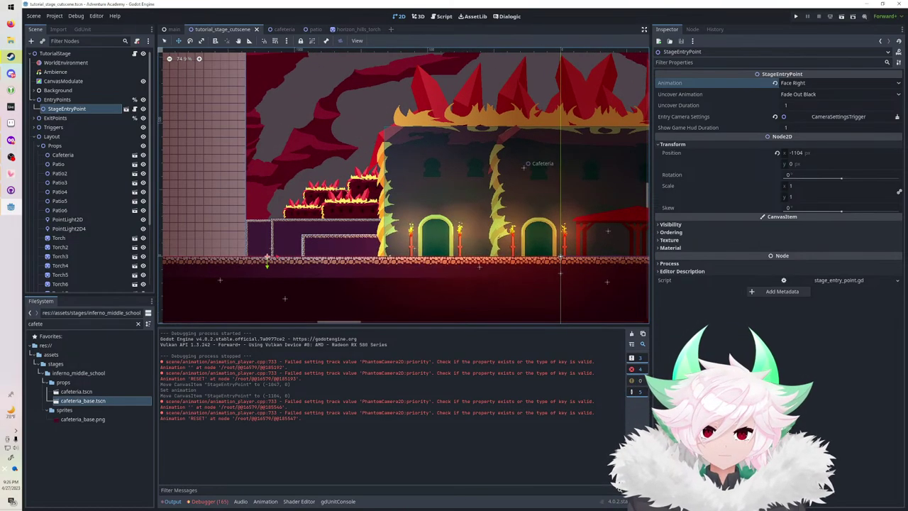
key(ctrl+s)
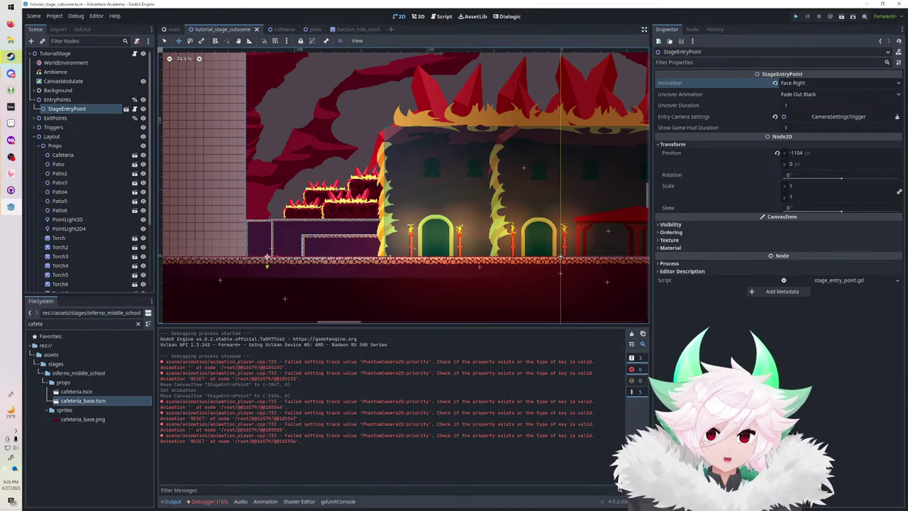
Run the project, quit the loaded stage to the title screen, and start the game from there.
key(F5)
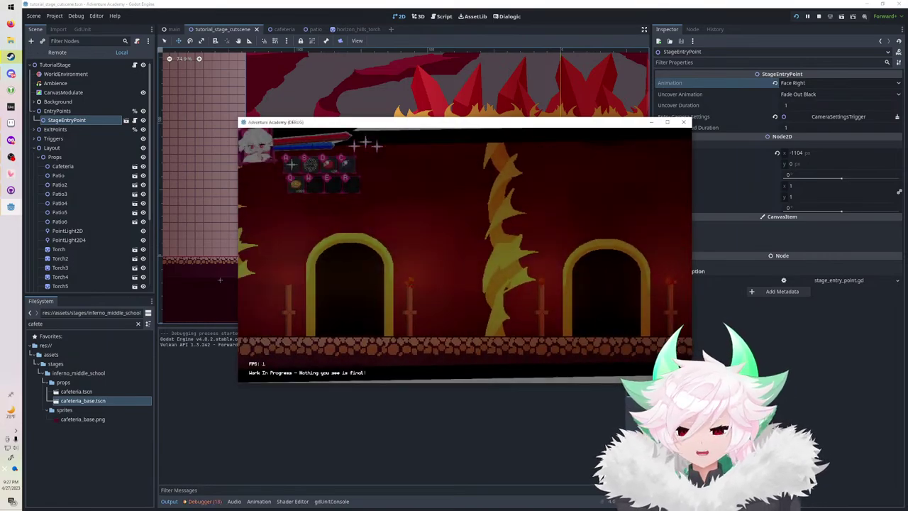
key(Escape)
key(Down)
key(Down)
key(Down)
key(Down)
key(Return)
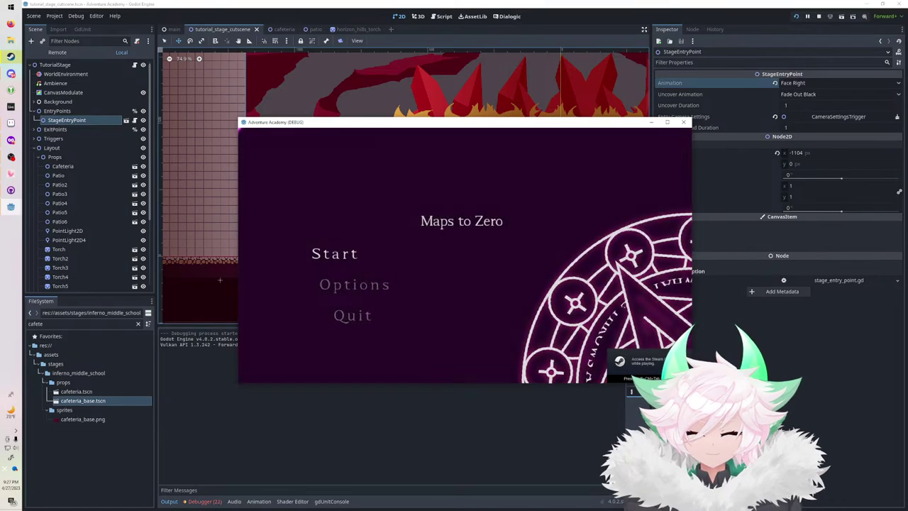
key(Return)
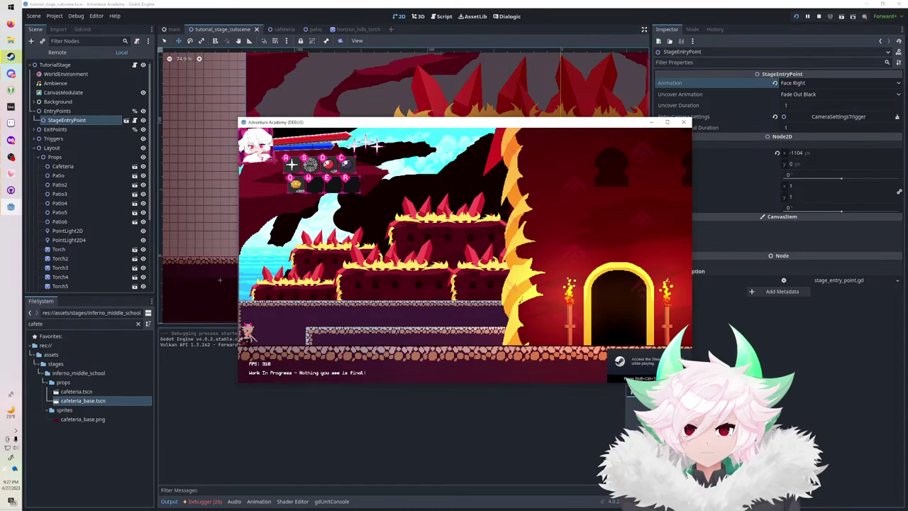
Playtest jumps in both directions from the new entry point, in front of the terrain and cafeteria bases.
key(space)
key(Right)
key(space)
key(Left)
key(Right)
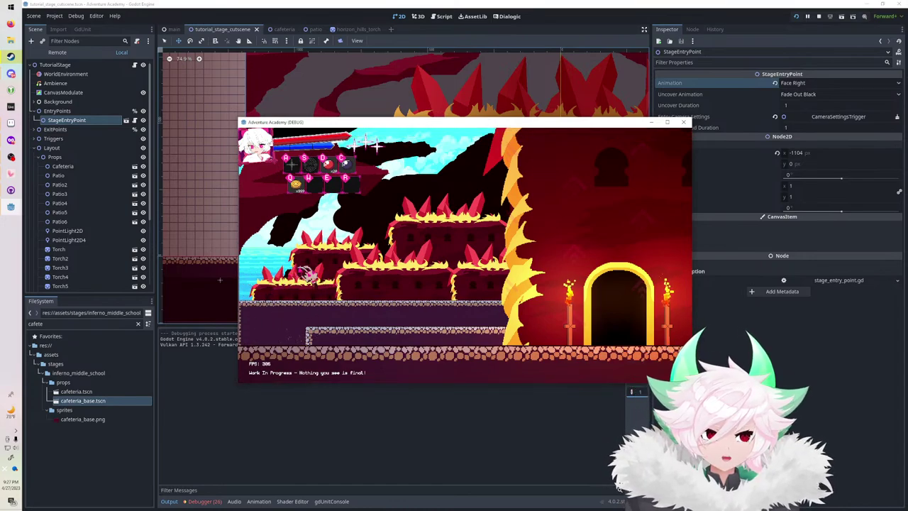
key(space)
key(space)
key(Left)
key(space)
key(Right)
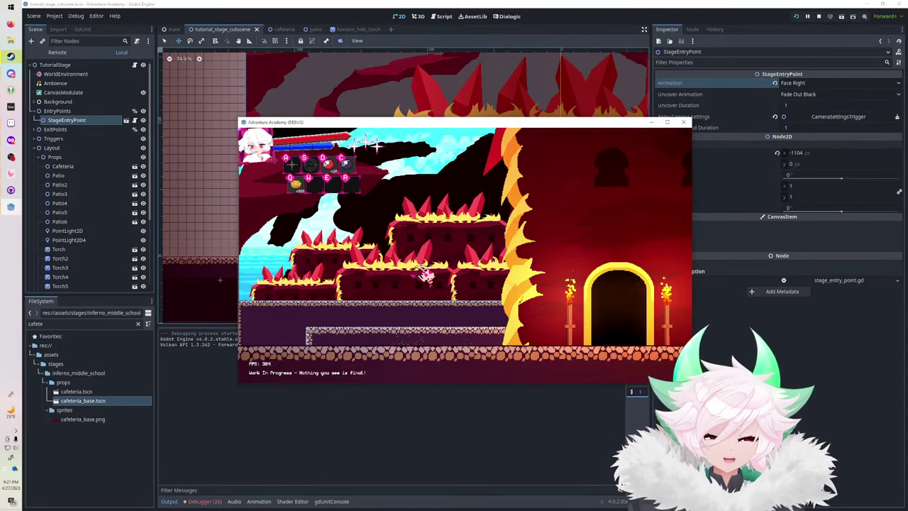
Run and jump back and forth between the outdoor terrain and the cafeteria's outer pillar, checking the background parallax.
key(Right)
key(space)
key(Left)
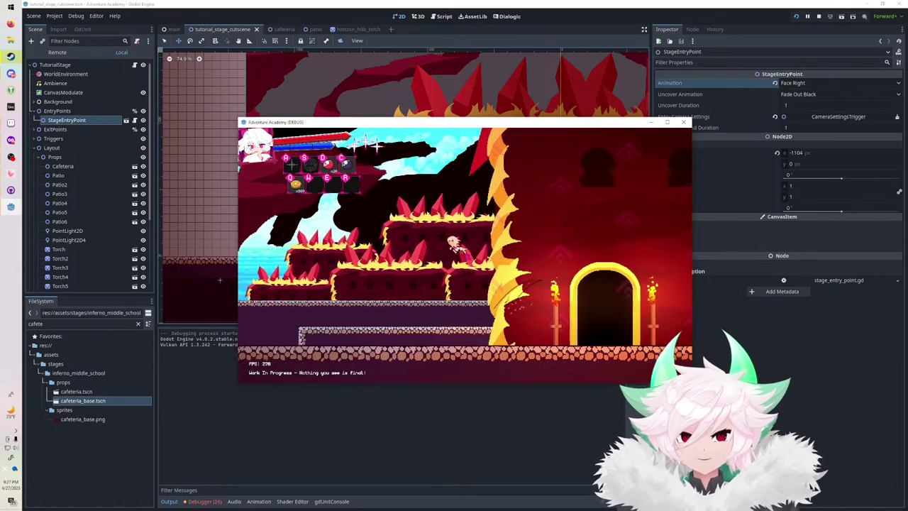
key(Right)
key(space)
key(Left)
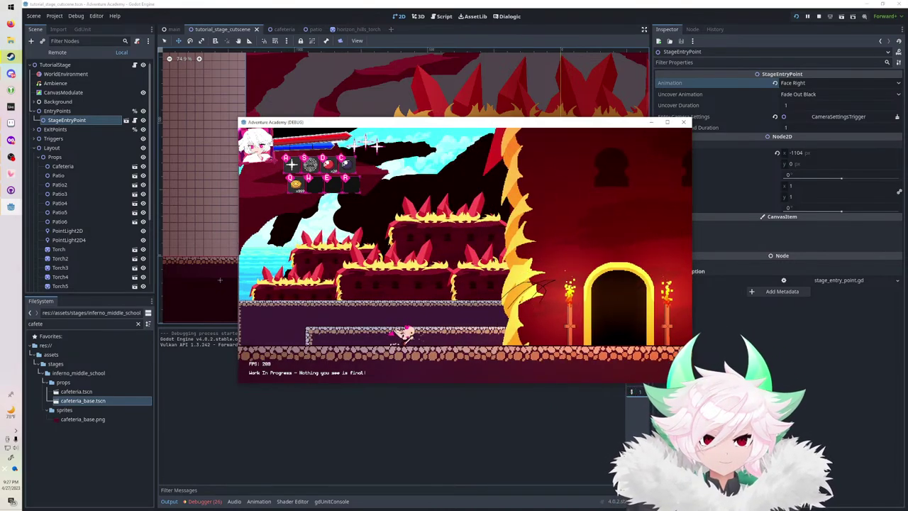
key(Right)
key(space)
key(Left)
key(space)
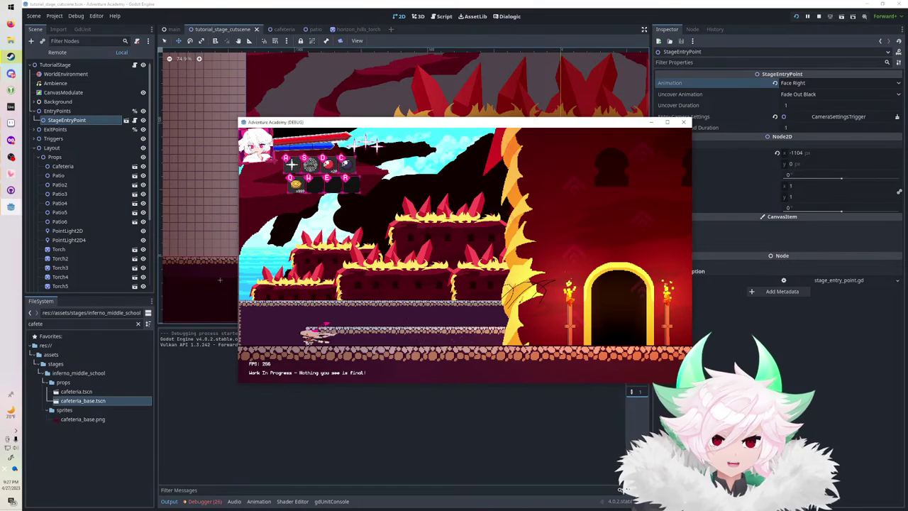
Run the character through the cafeteria to the red-roofed patio, turn back, and stop the playtest.
key(Right)
key(space)
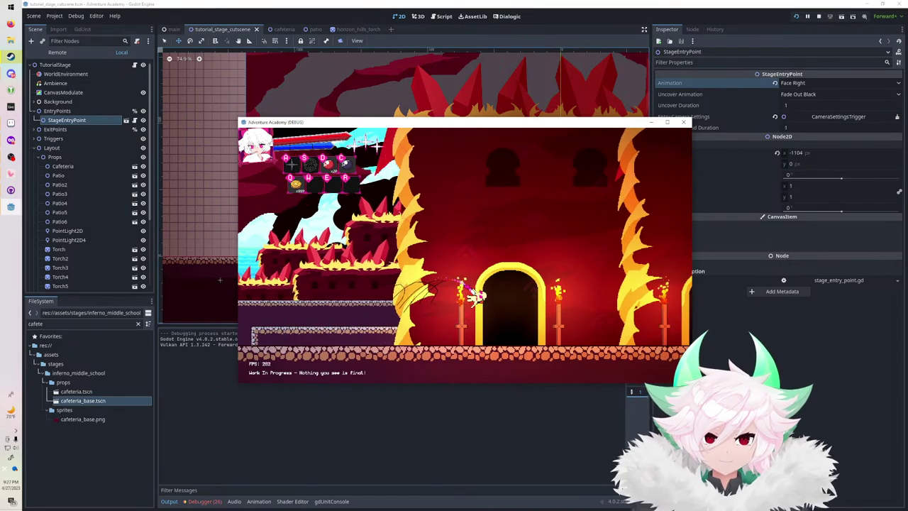
key(Right)
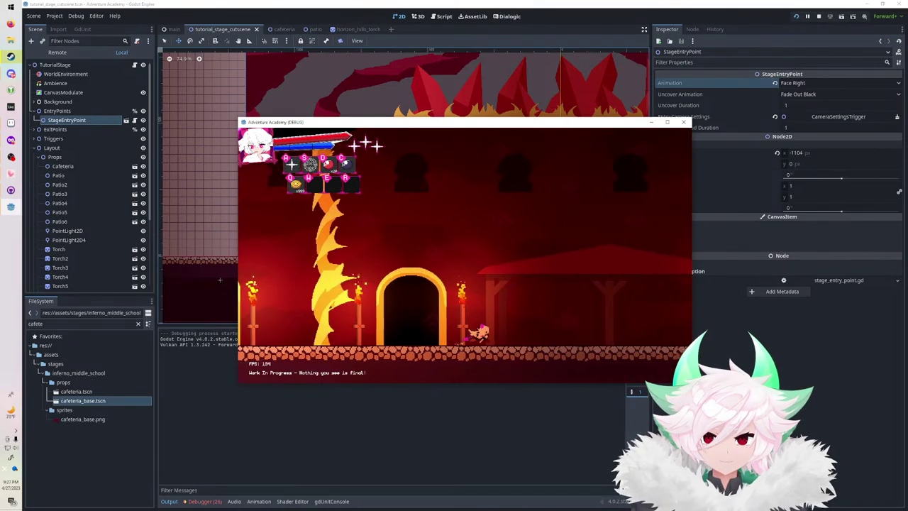
key(Left)
key(space)
key(F8)
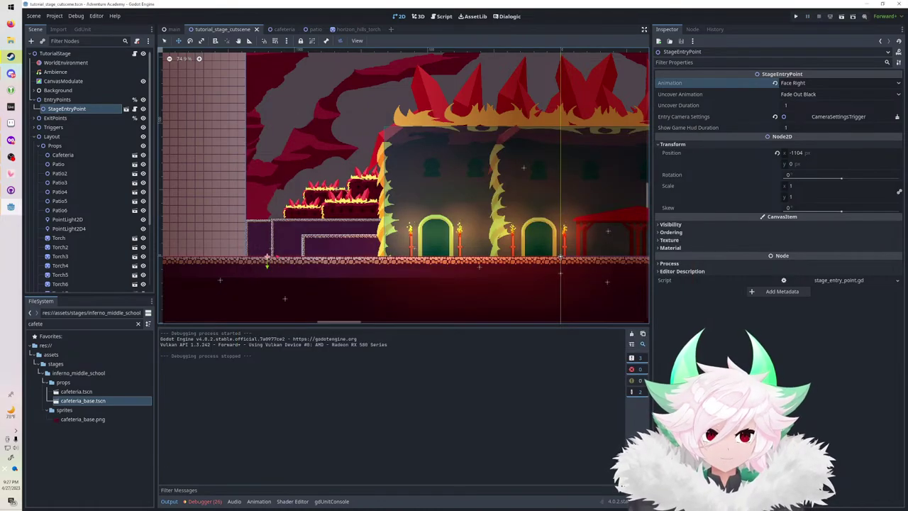
Collapse the Background, EntryPoints and Layout branches in the scene tree.
click(33, 91)
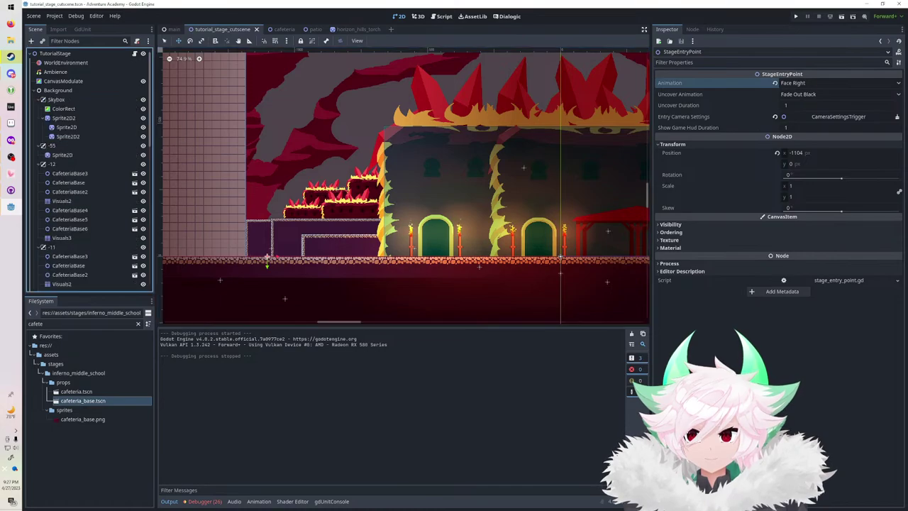
click(34, 99)
click(34, 91)
click(34, 99)
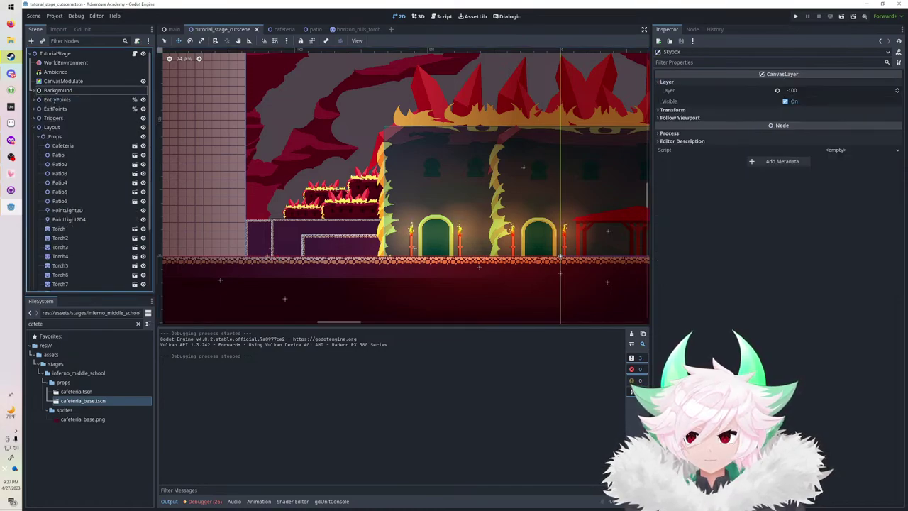
click(34, 127)
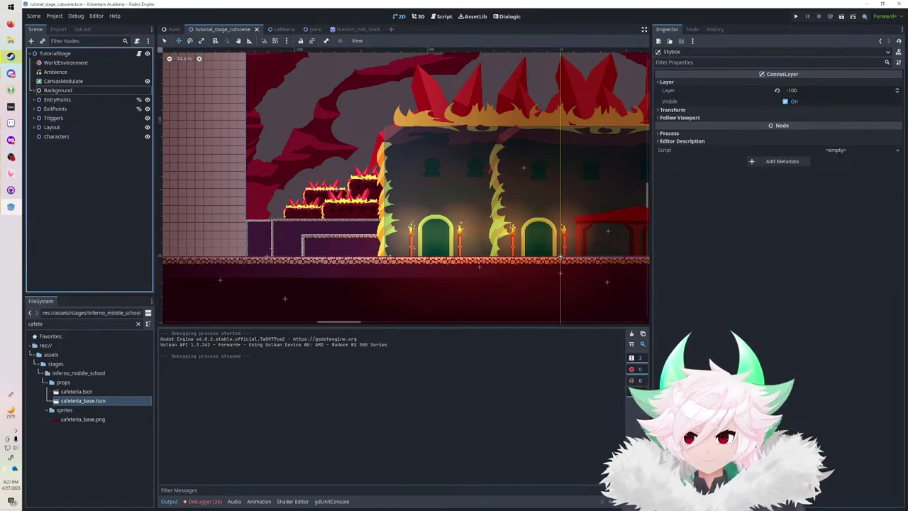
Add a Cutscene node under the TutorialStage root and name it TutorialCutscene01.
click(56, 54)
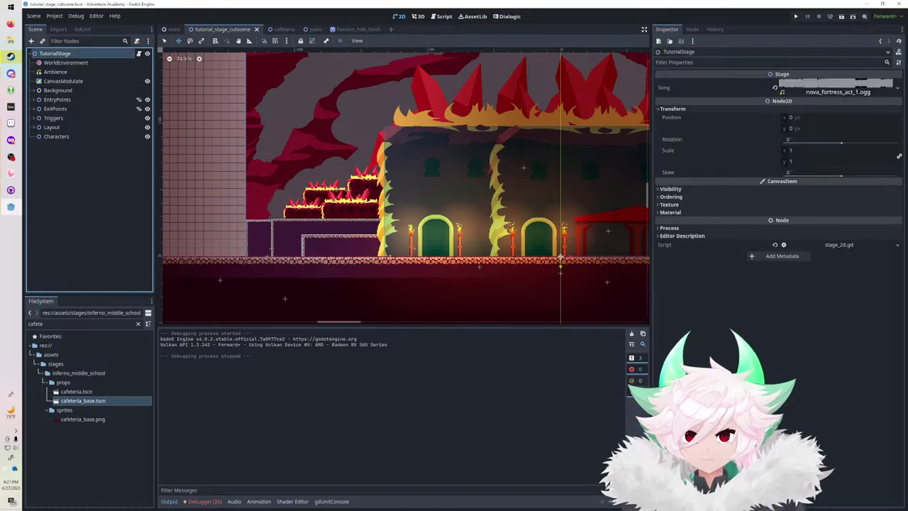
click(30, 40)
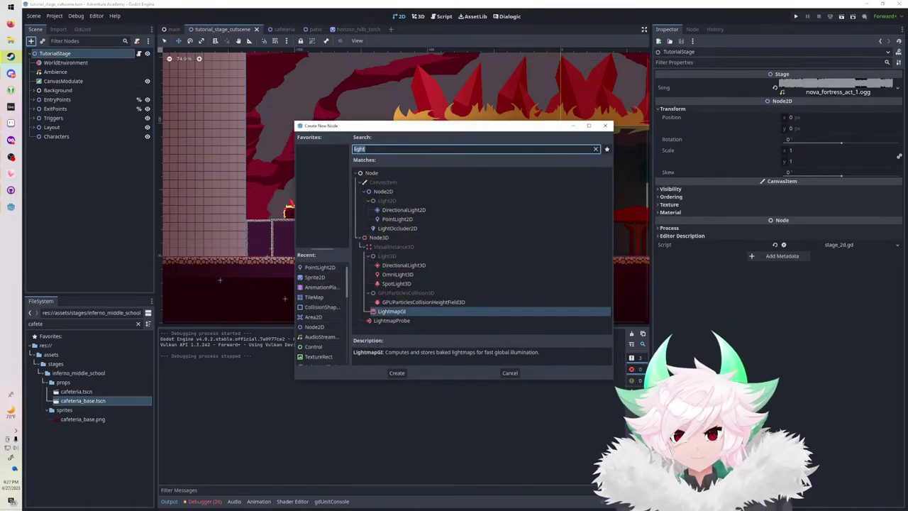
text(cutsce)
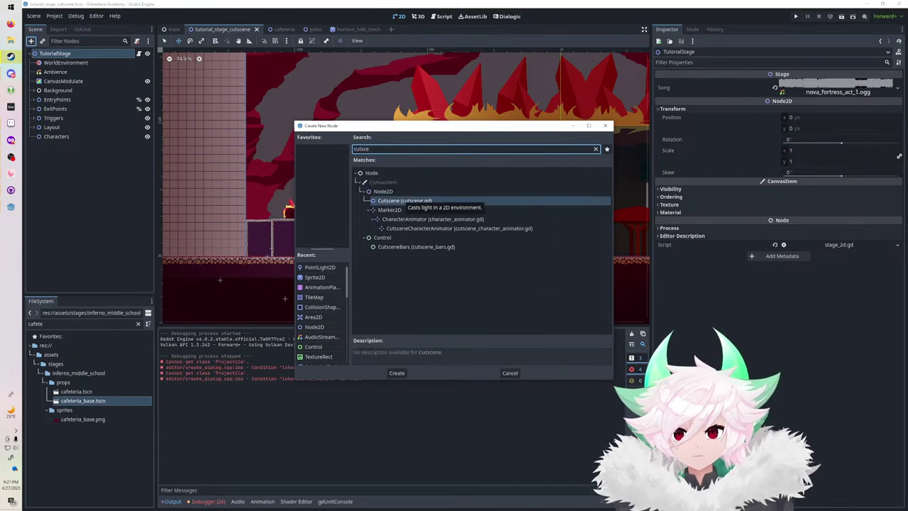
key(Return)
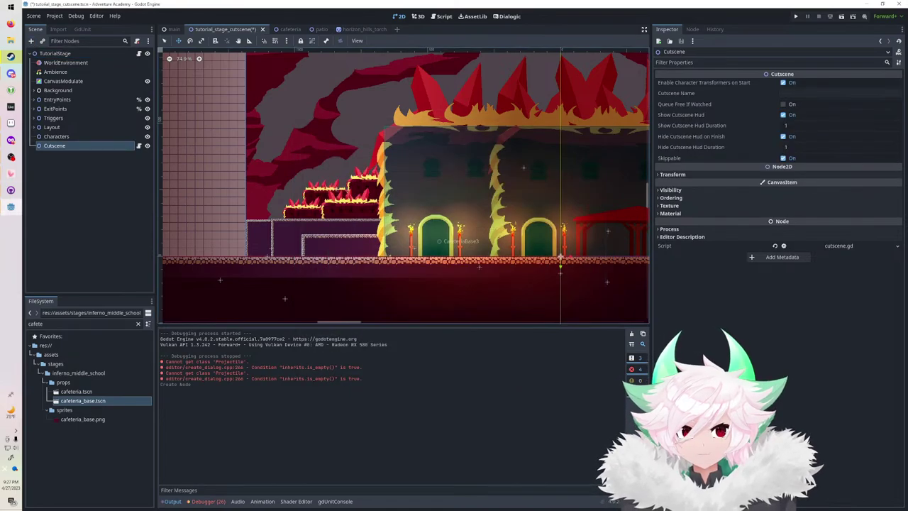
key(F2)
text(TutorialCutscene01)
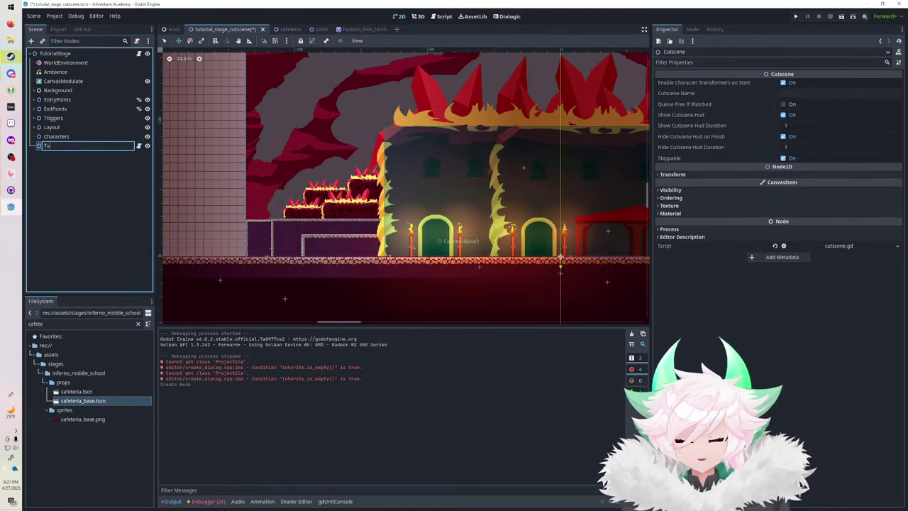
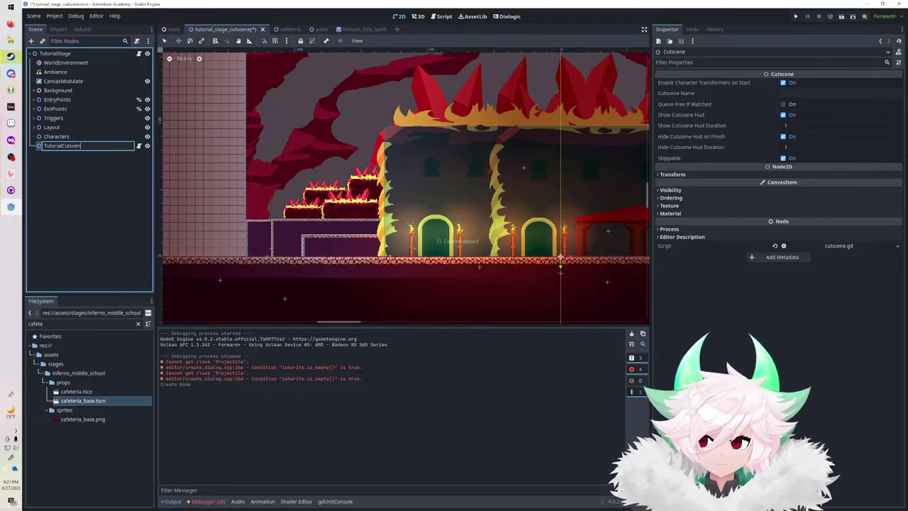
key(Return)
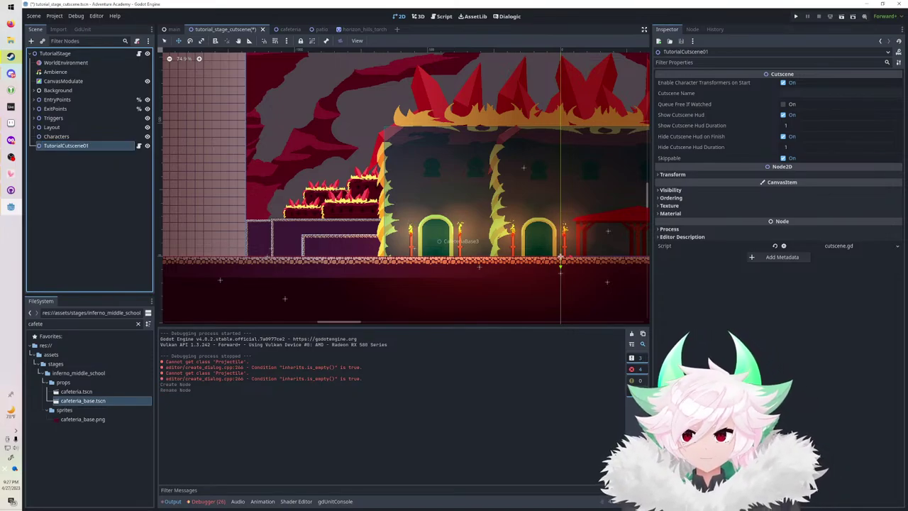
Set the cutscene name property of the new cutscene node to TutorialCutscene01 and save the scene.
click(840, 94)
text(TutorialCutscene01)
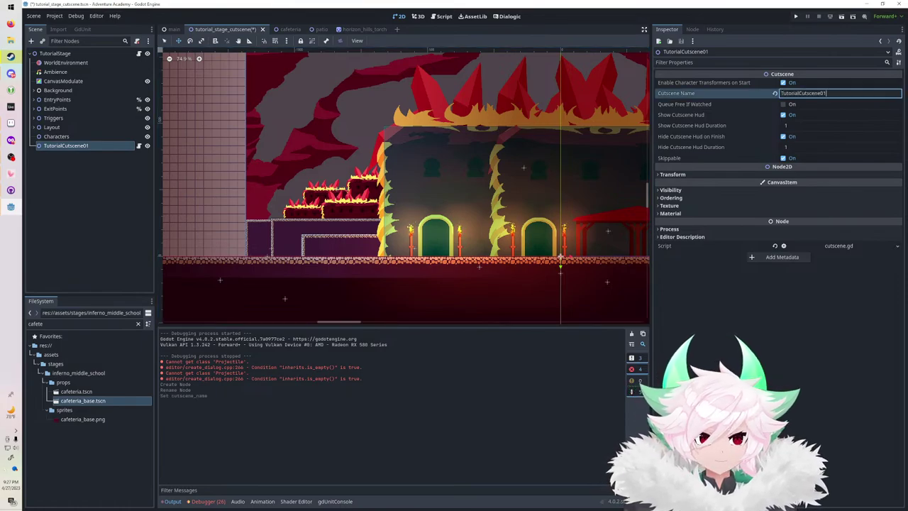
key(Return)
key(ctrl+s)
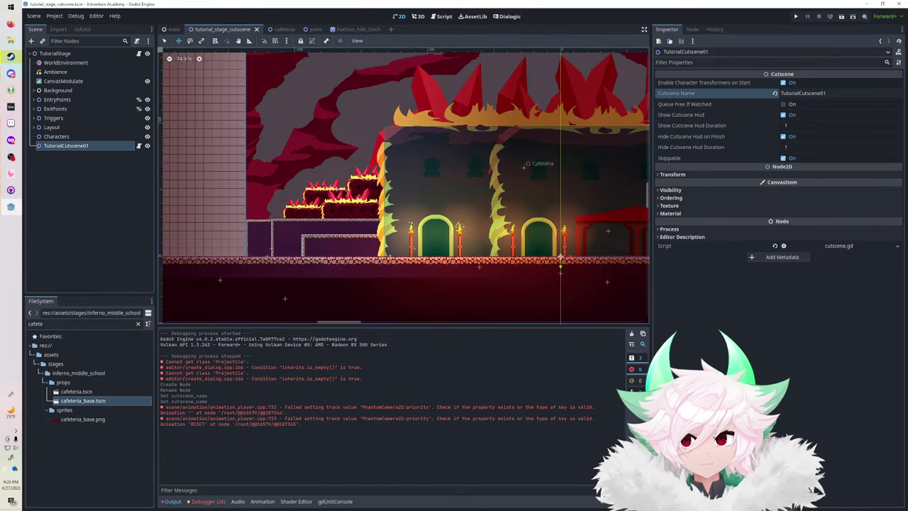
Add an AnimationPlayer node as a child of TutorialCutscene01.
key(ctrl+a)
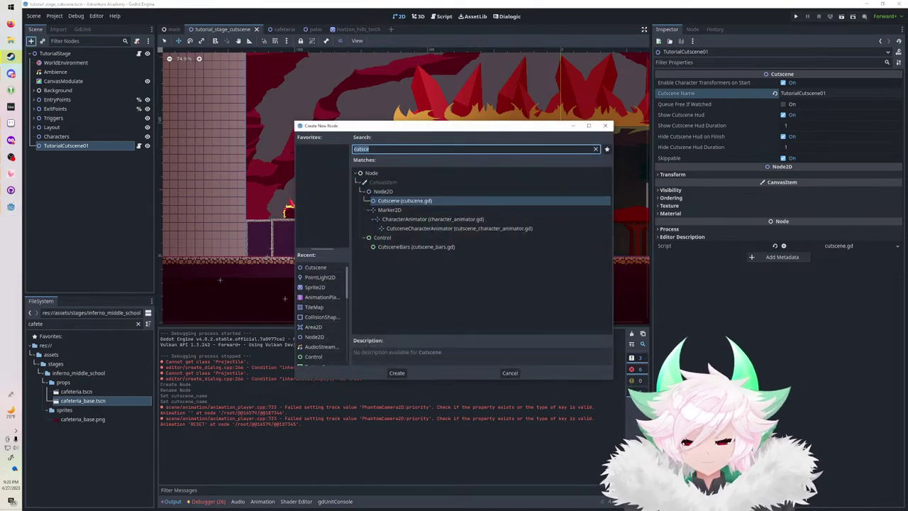
text(animation)
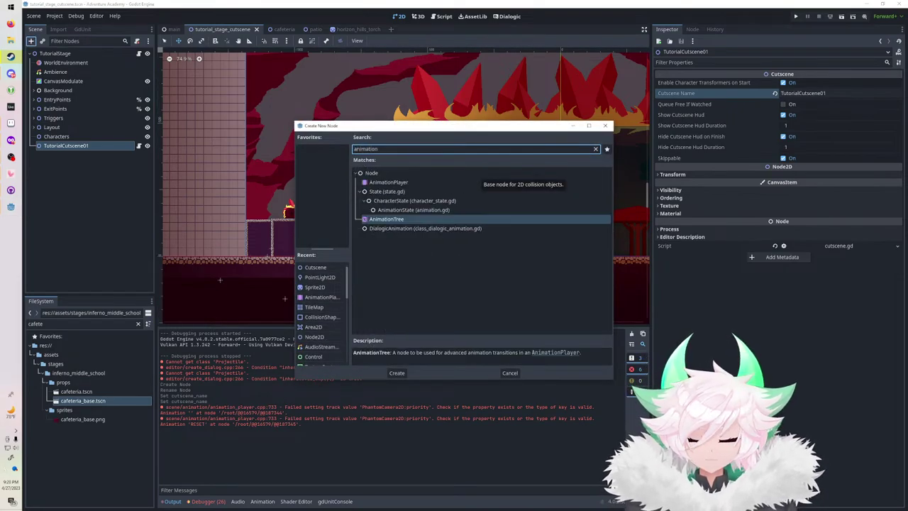
double_click(388, 182)
Add a CutsceneCharacterAnimator node as a child of TutorialCutscene01.
click(66, 145)
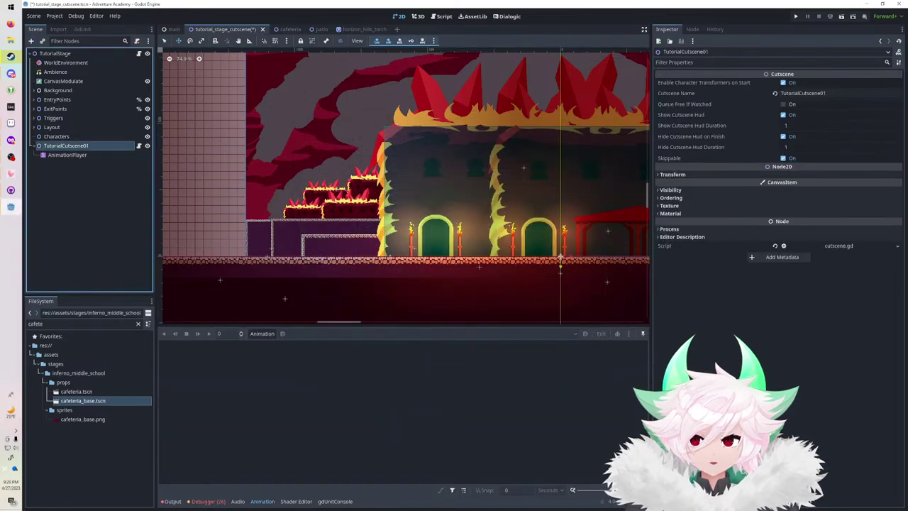
key(ctrl+a)
text(characte)
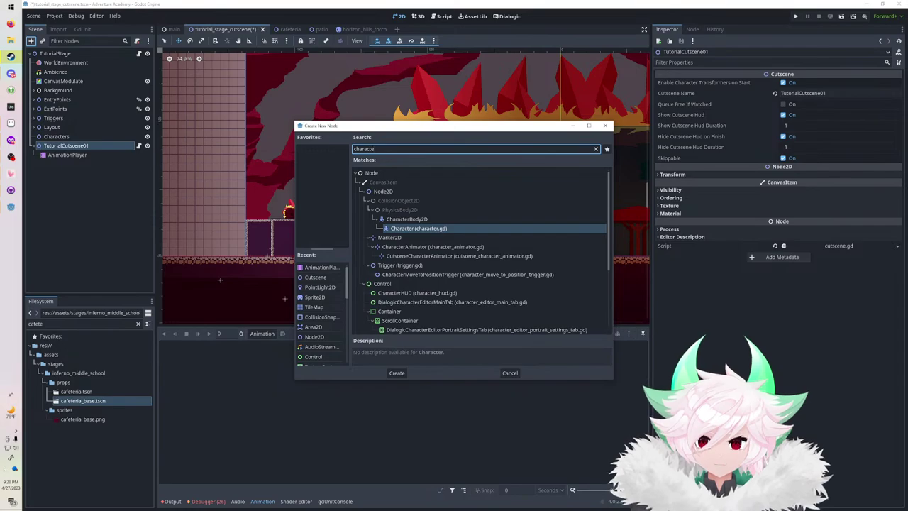
double_click(459, 257)
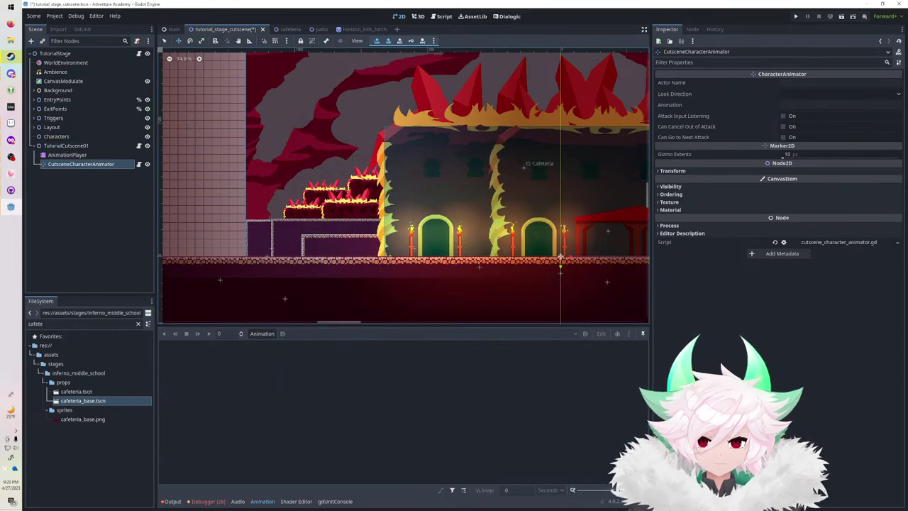
Set the character animator's actor name to PLAYER and its look direction to Right.
click(841, 83)
text(PLAYER)
key(Return)
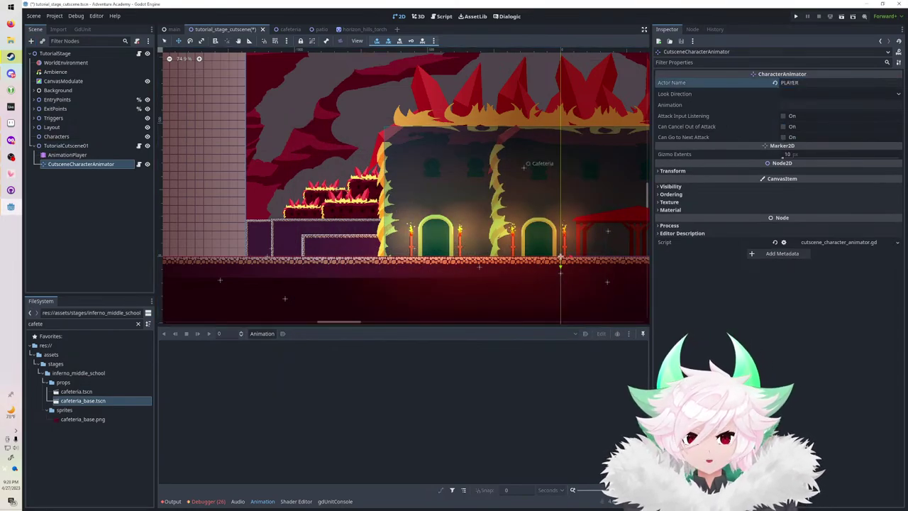
click(840, 93)
click(840, 115)
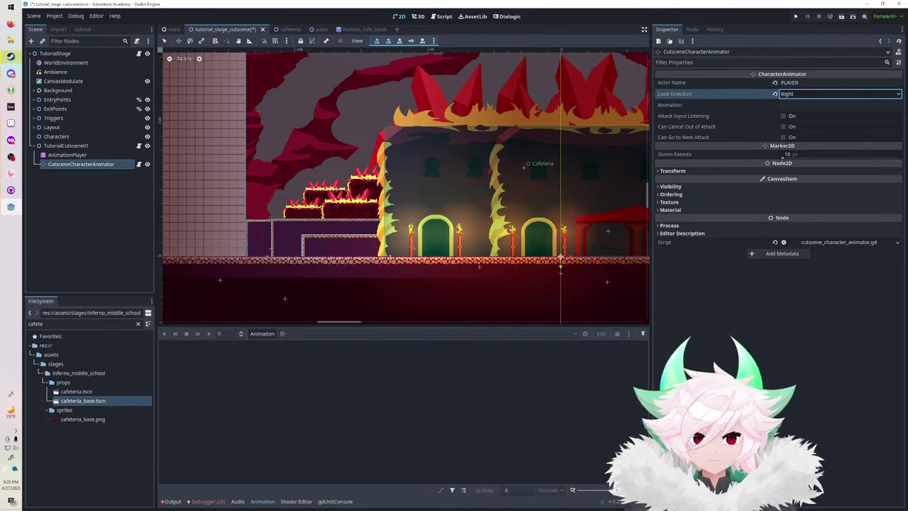
click(840, 105)
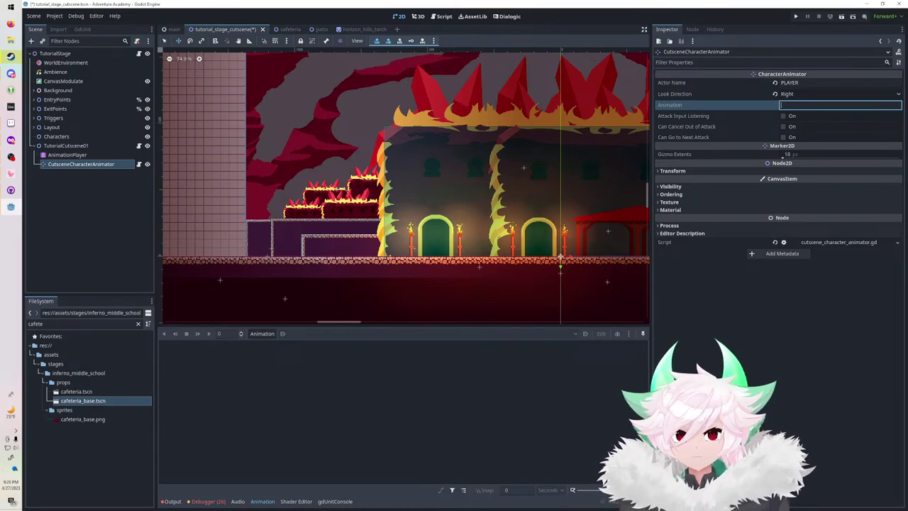
Add a MusicStopTrigger node as a child of TutorialCutscene01.
click(66, 145)
click(31, 41)
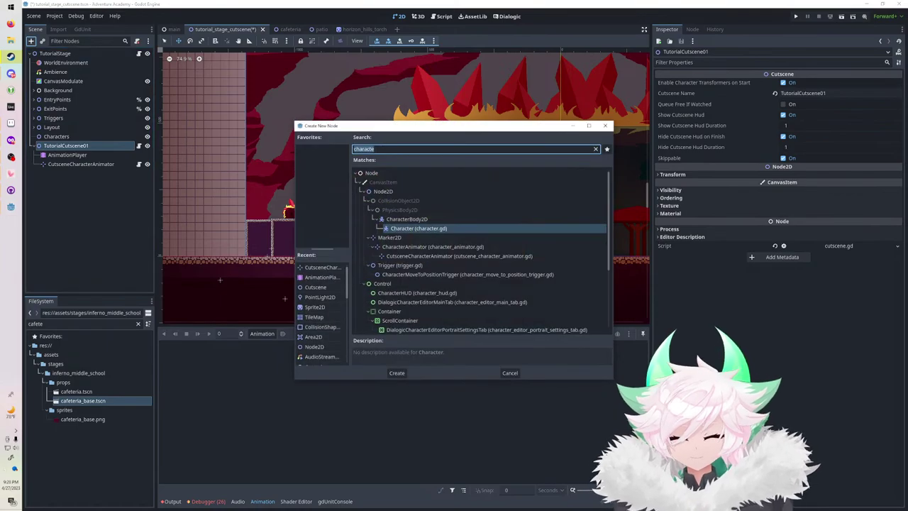
text(musicstop)
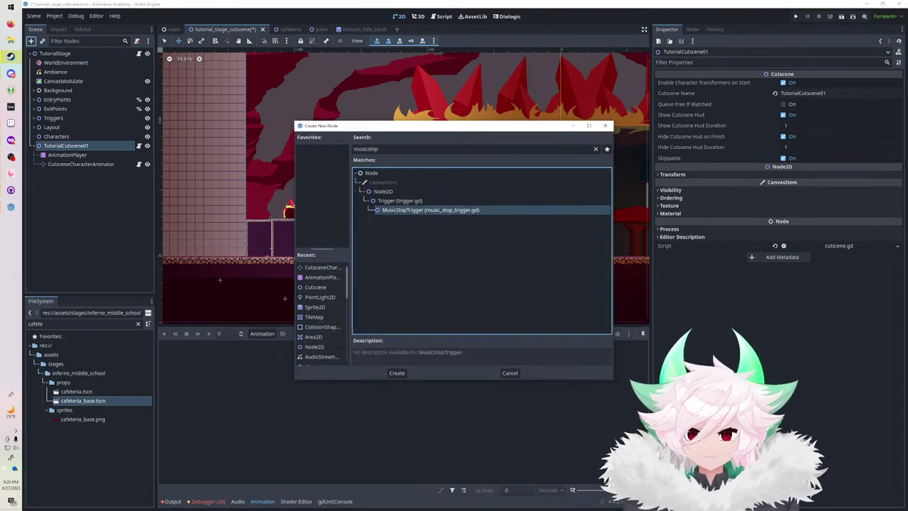
key(Return)
Create a new animation named start in the cutscene's AnimationPlayer.
click(67, 155)
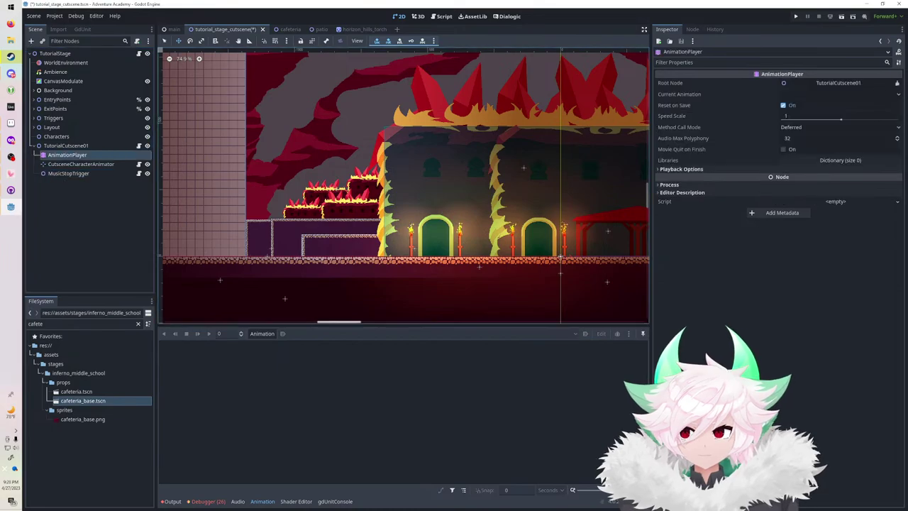
click(262, 333)
click(263, 344)
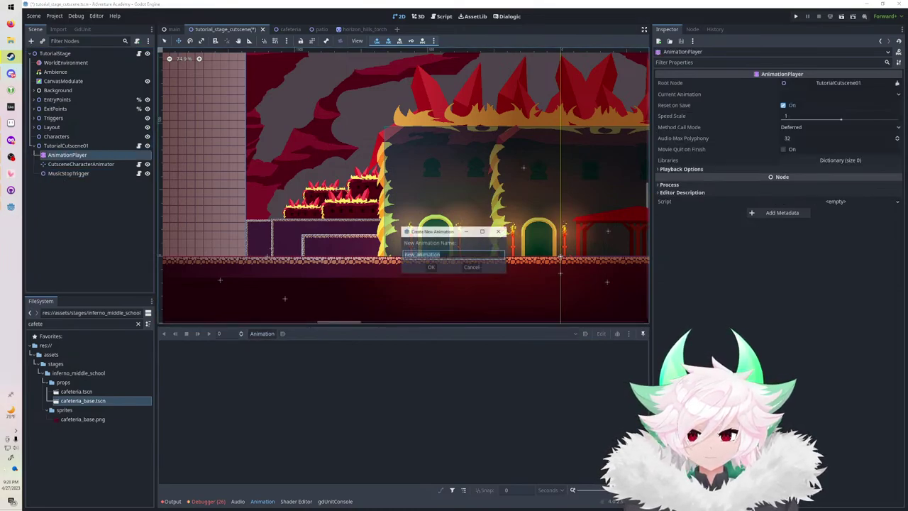
text(start)
key(Return)
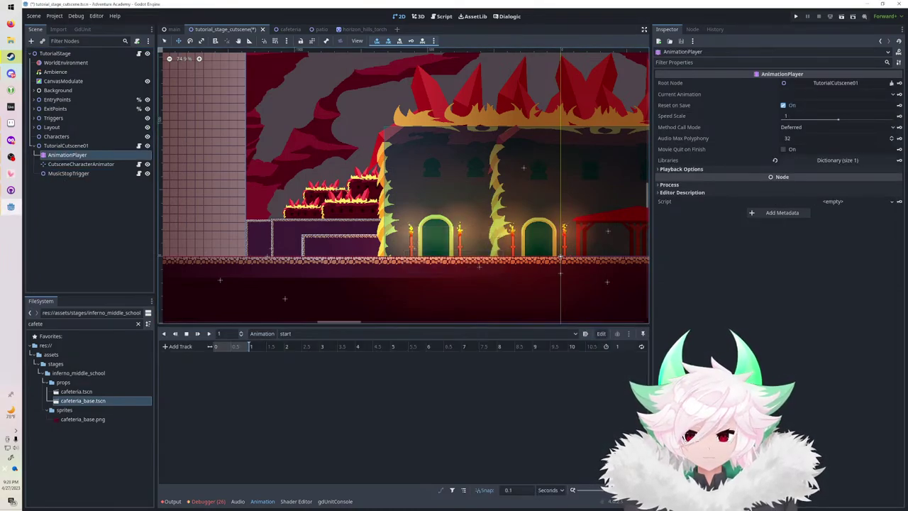
Add a call method track for MusicStopTrigger to the start animation, with a key calling trigger at 0 seconds.
click(179, 346)
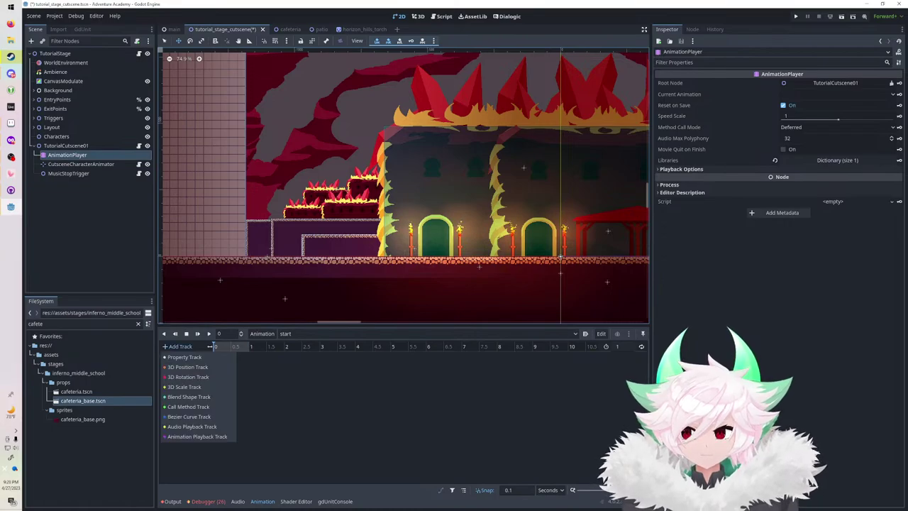
click(200, 407)
text(mu)
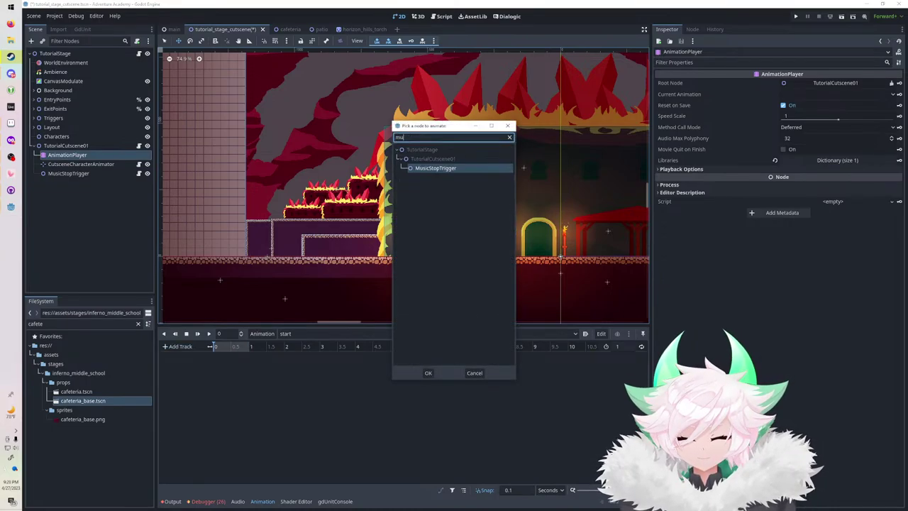
text(sicstop)
key(Return)
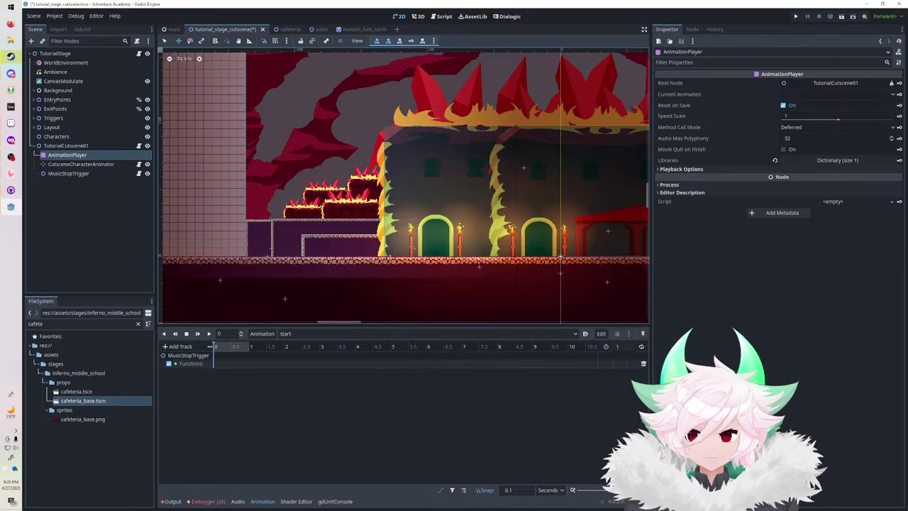
right_click(214, 364)
click(235, 367)
double_click(230, 153)
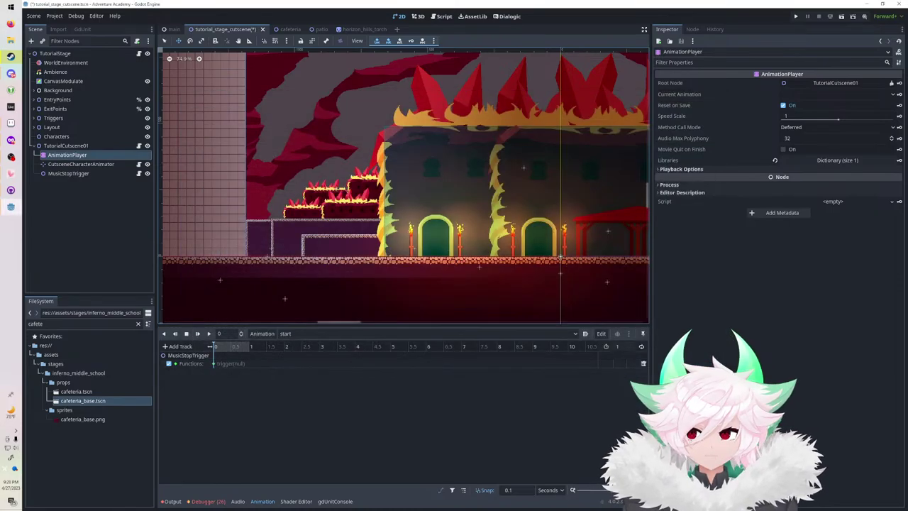
Create a second animation named finished in the AnimationPlayer.
click(262, 333)
click(263, 344)
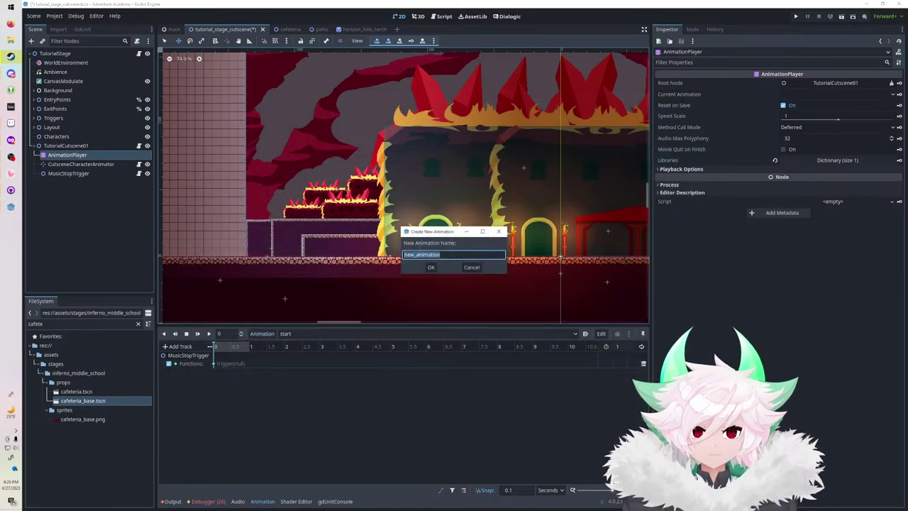
text(finished)
key(Return)
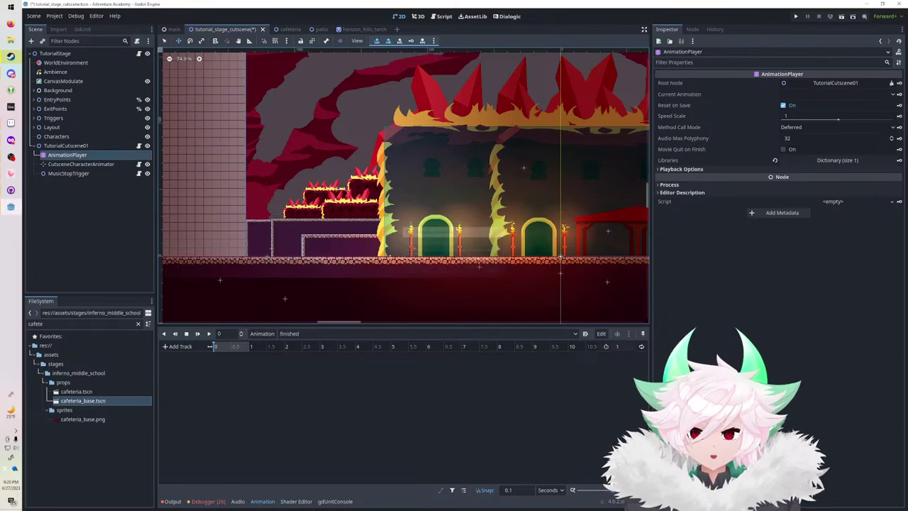
Add a MusicTrigger node under TutorialCutscene01 and assign nova_fortress_short.ogg as its song.
click(66, 146)
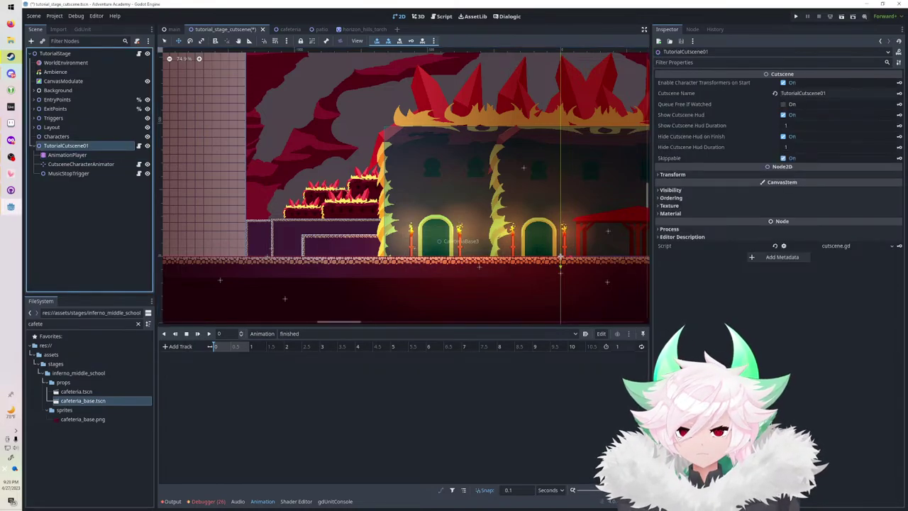
click(31, 41)
text(musicsta)
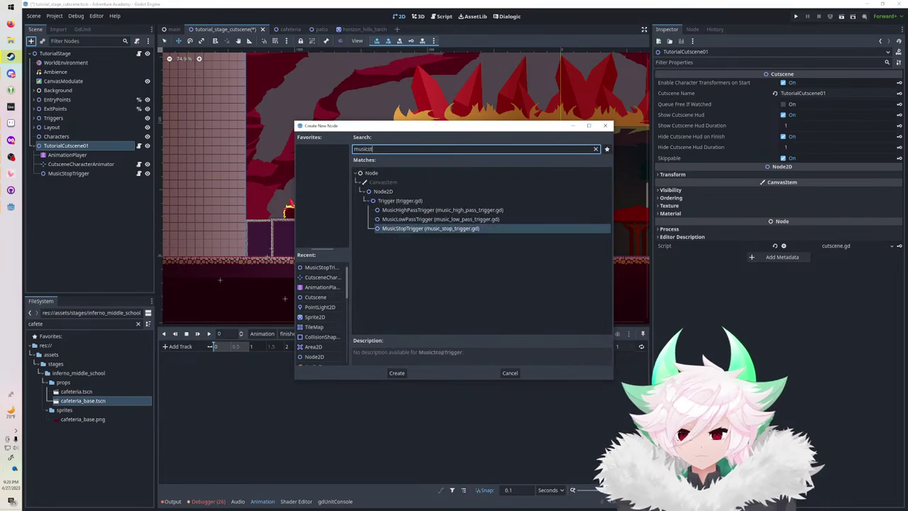
key(BackSpace)
key(BackSpace)
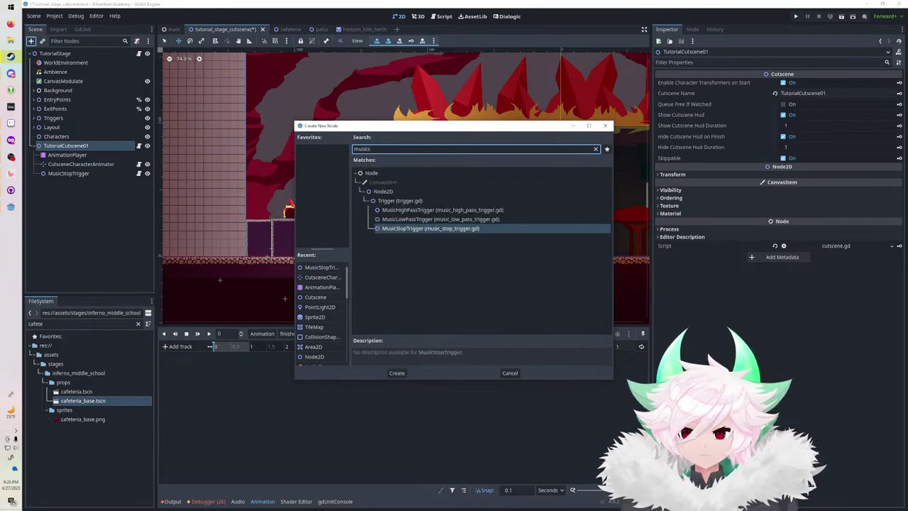
key(BackSpace)
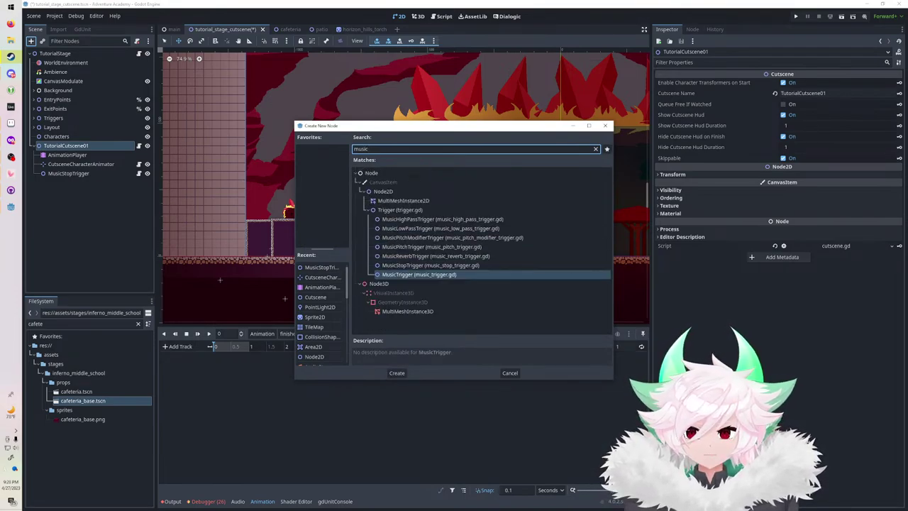
key(Return)
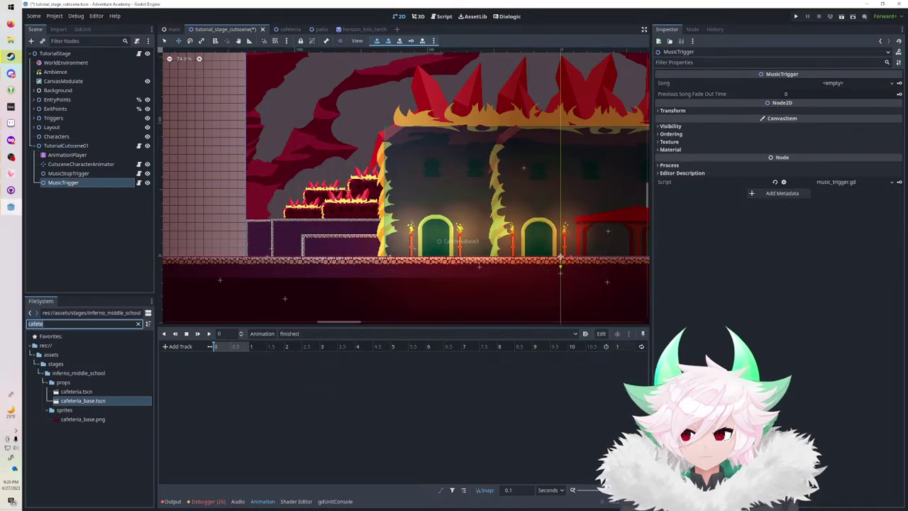
text(nova)
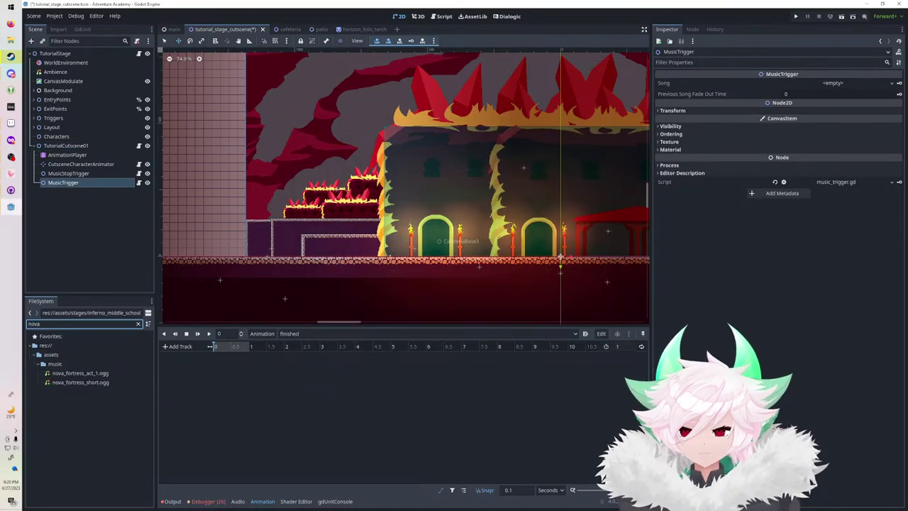
drag(81, 382, 842, 84)
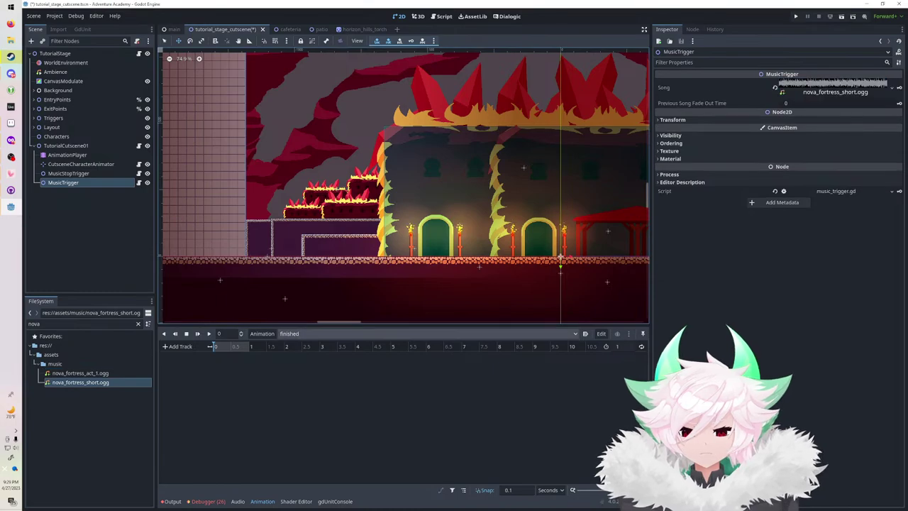
Add a call method track for MusicTrigger to the finished animation, key its trigger method at 0 seconds, and save the scene.
click(179, 347)
click(188, 406)
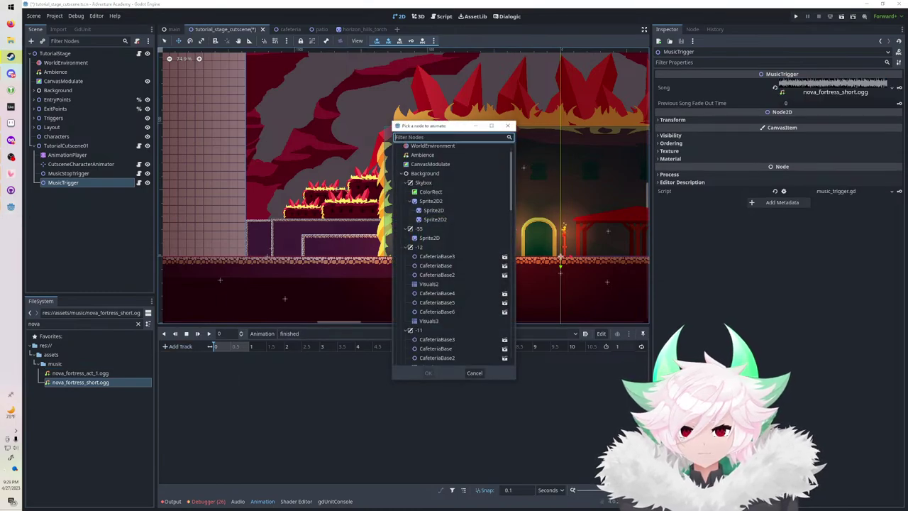
text(music)
double_click(431, 177)
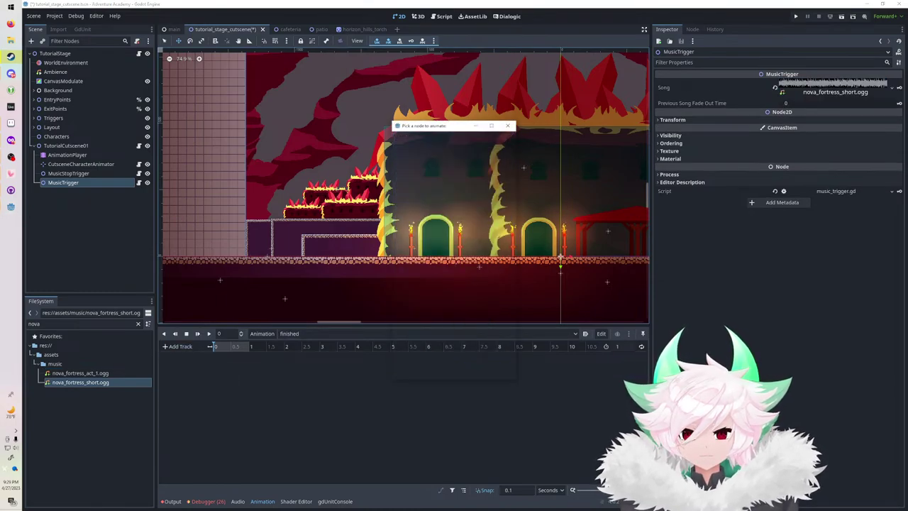
right_click(215, 363)
click(234, 369)
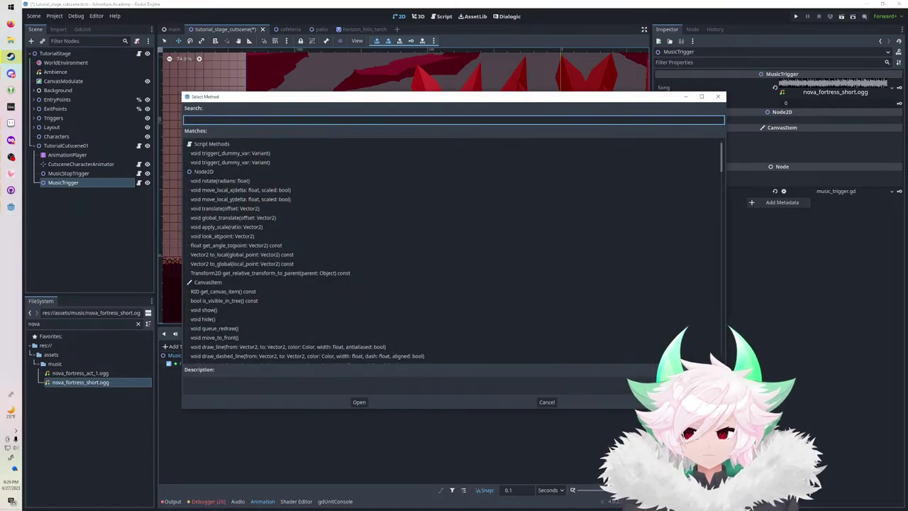
double_click(245, 154)
key(ctrl+s)
Show the start animation and move the CutsceneCharacterAnimator along the ground to the stage's left end, at x -1100 px.
click(369, 334)
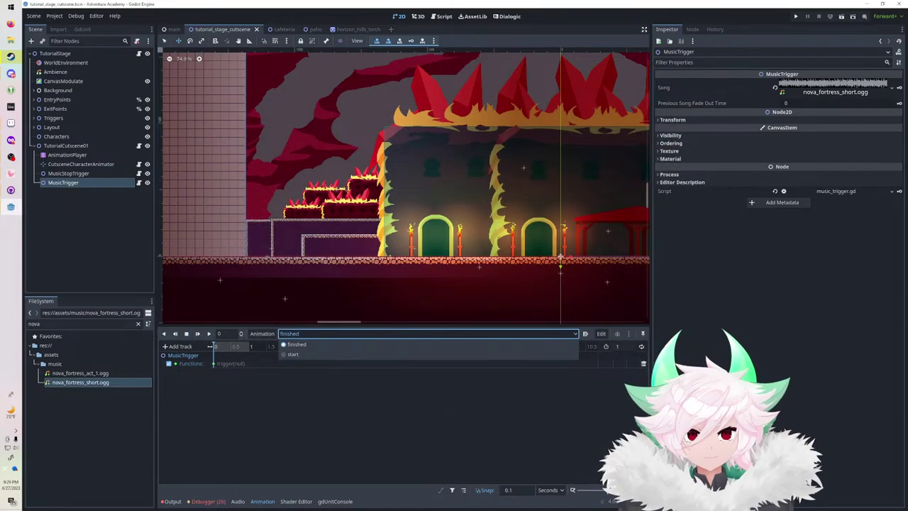
click(362, 354)
click(81, 164)
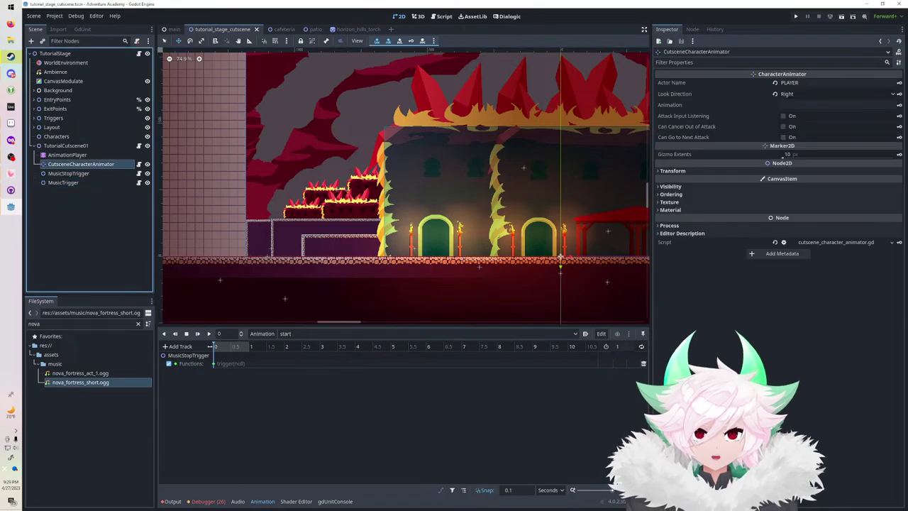
click(710, 171)
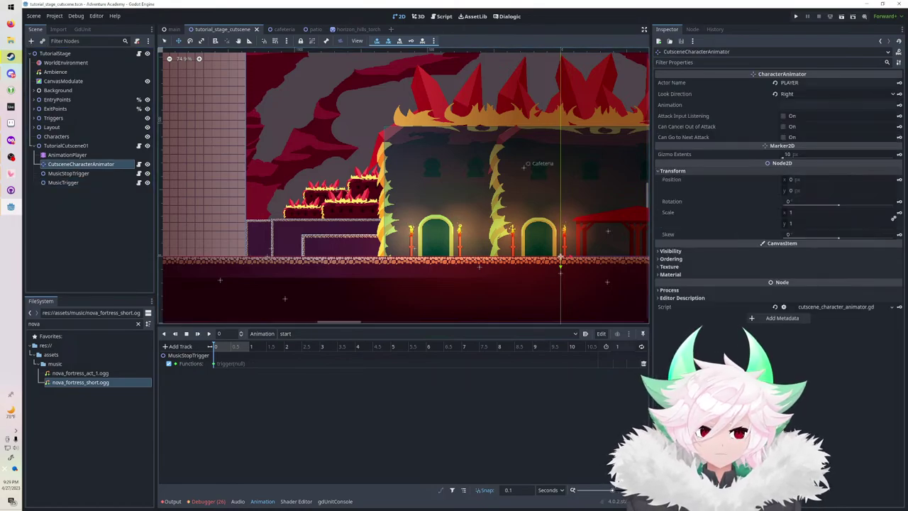
middle_drag(464, 165, 376, 155)
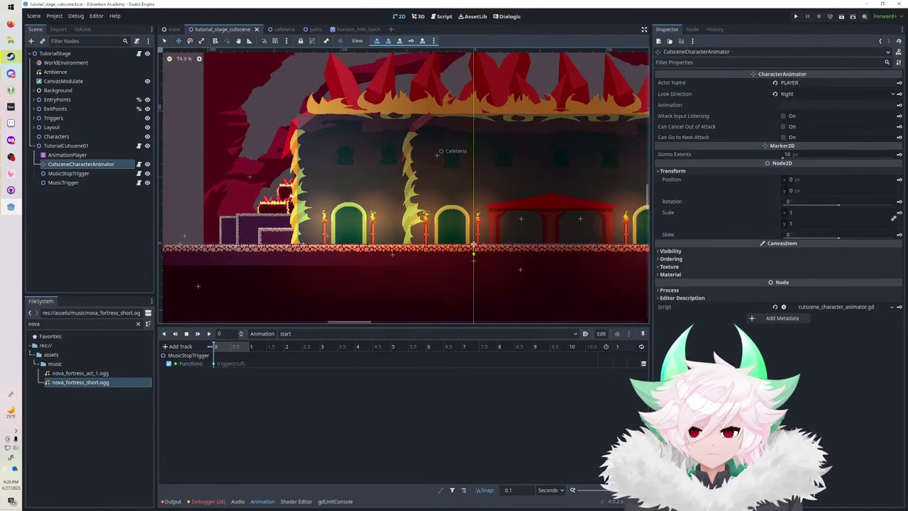
scroll(376, 154, down, 3)
drag(469, 233, 223, 233)
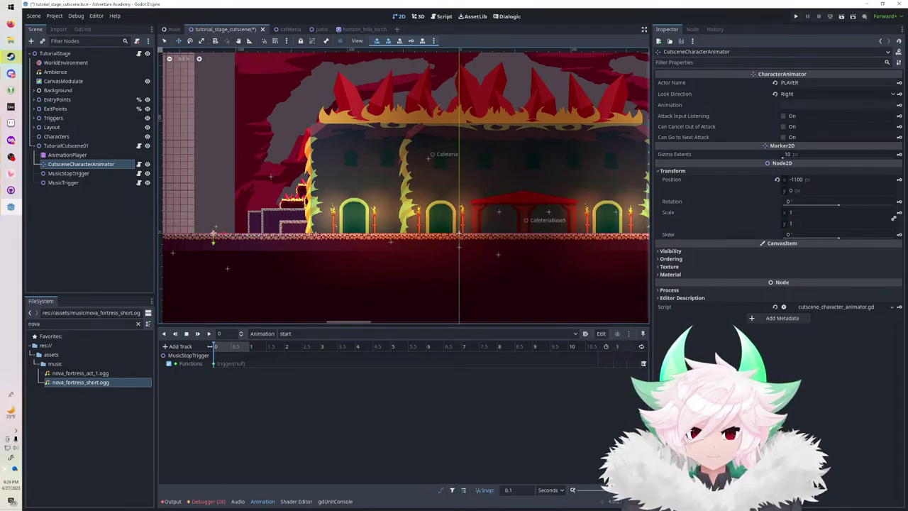
Key the CutsceneCharacterAnimator's position at 0 seconds in the start animation and save the scene.
click(899, 180)
key(Return)
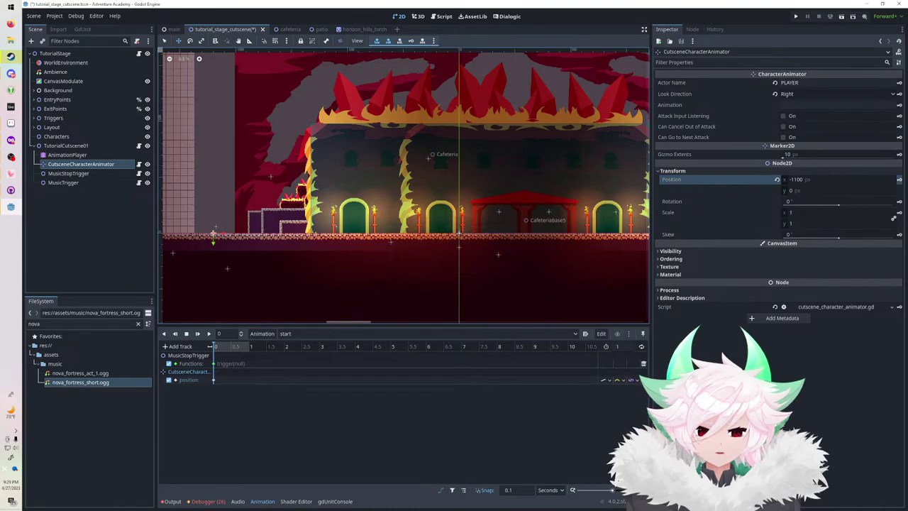
click(66, 145)
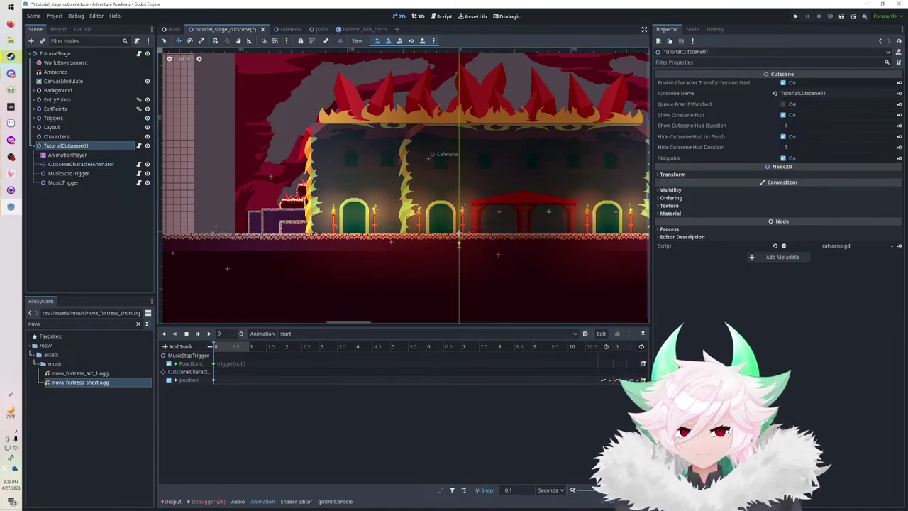
key(ctrl+s)
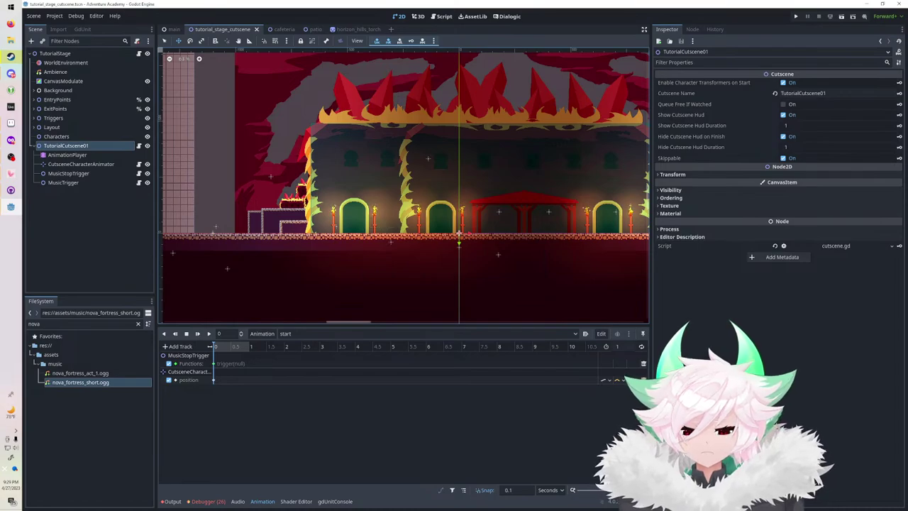
Add an Area2D node under TutorialStage with a CollisionShape2D as its child.
click(55, 53)
key(ctrl+a)
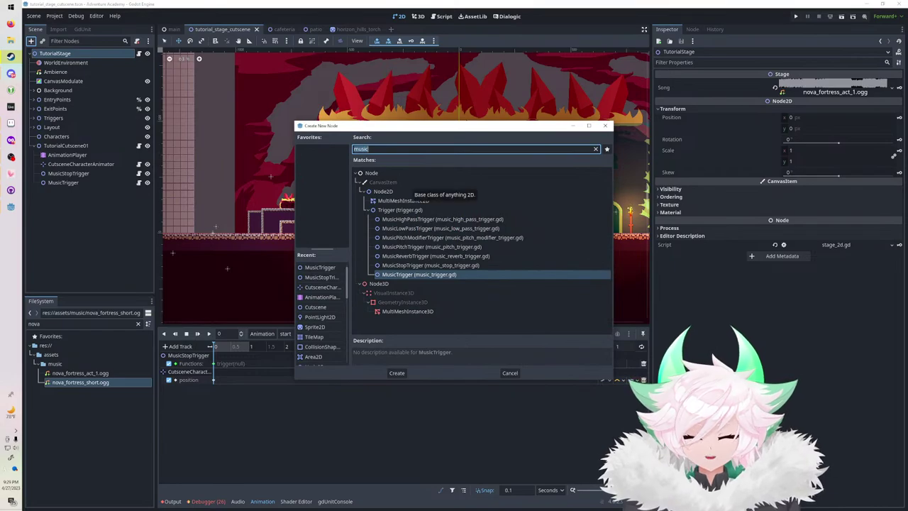
text(area2d)
key(Tab)
key(Return)
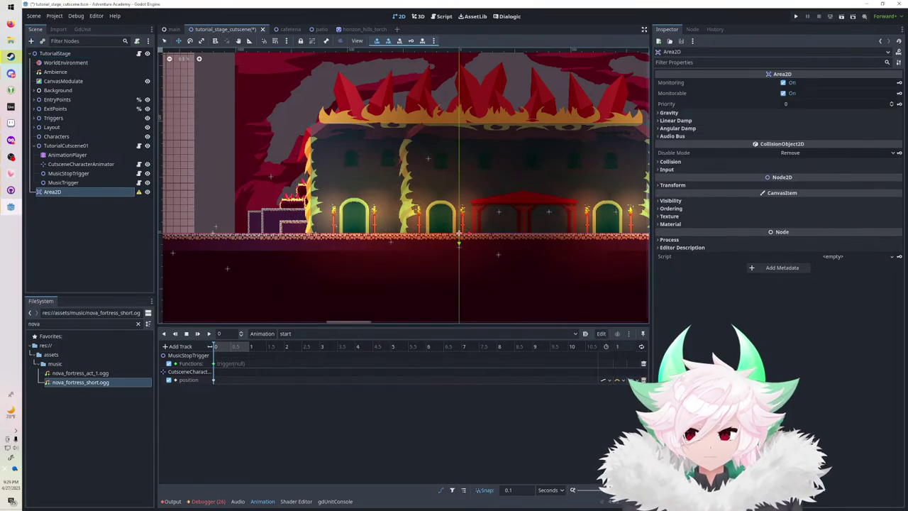
key(ctrl+a)
text(coll)
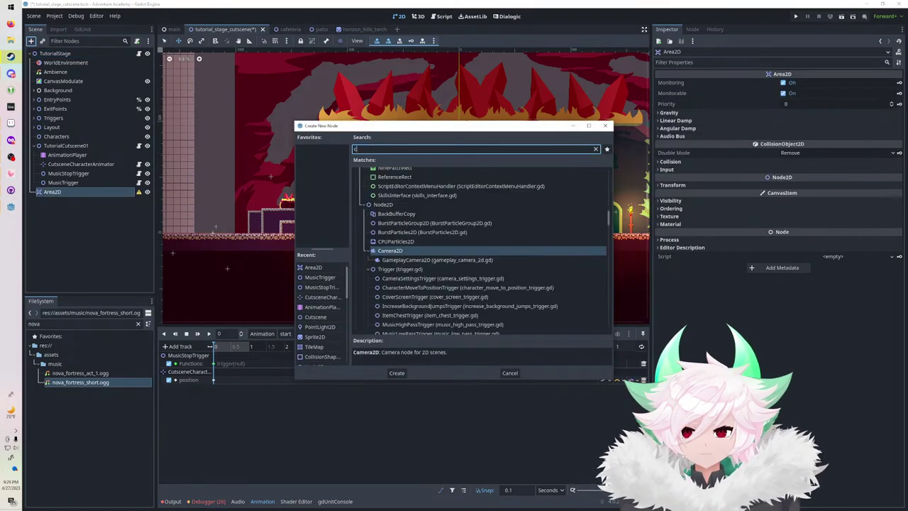
key(Return)
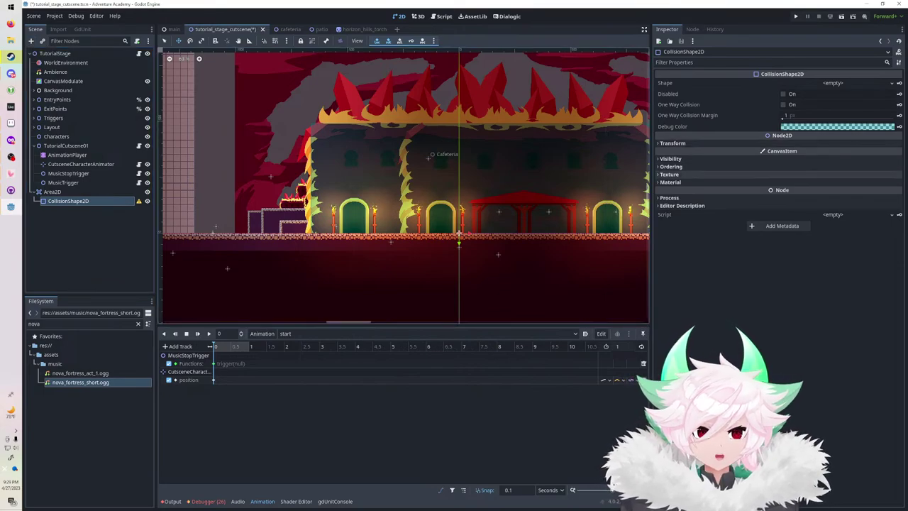
Set the Area2D's collision layer and collision mask to 4.
click(52, 191)
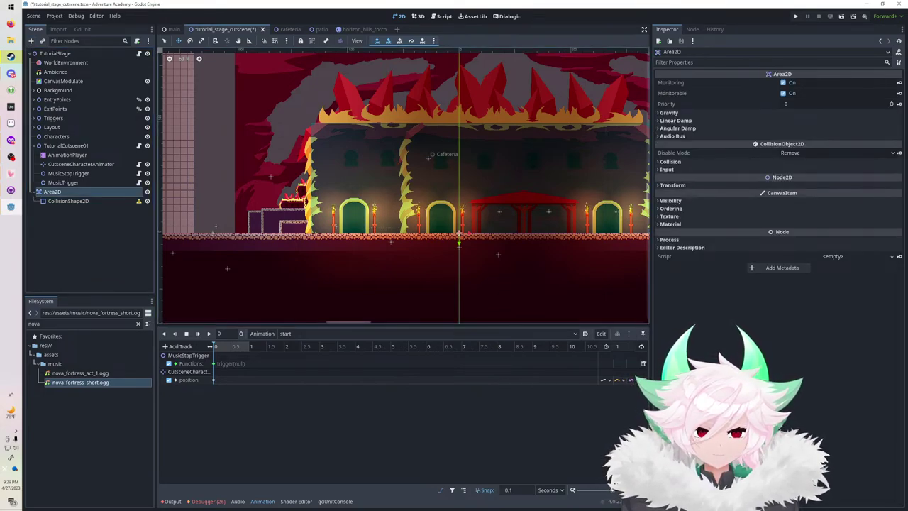
click(670, 161)
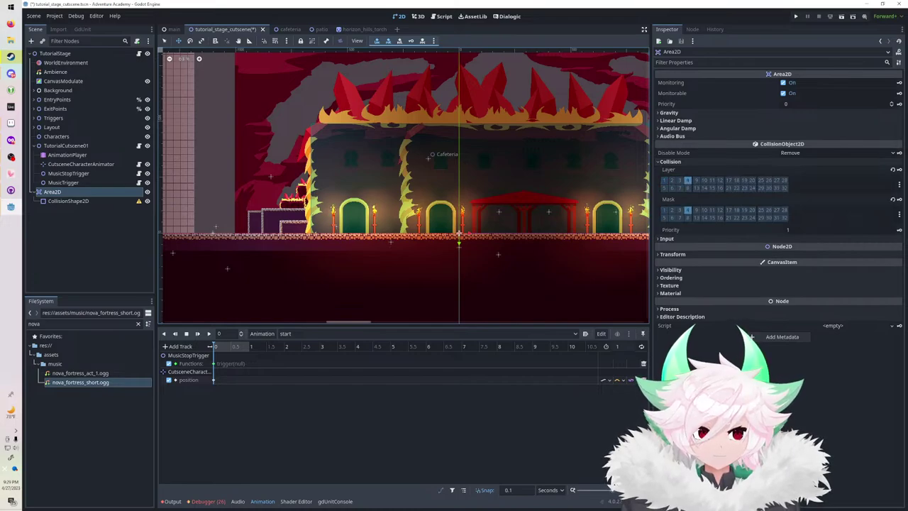
click(899, 184)
click(900, 185)
Give the CollisionShape2D a RectangleShape2D, place and enlarge it over the character animator at the stage's left end, and save the scene.
click(68, 201)
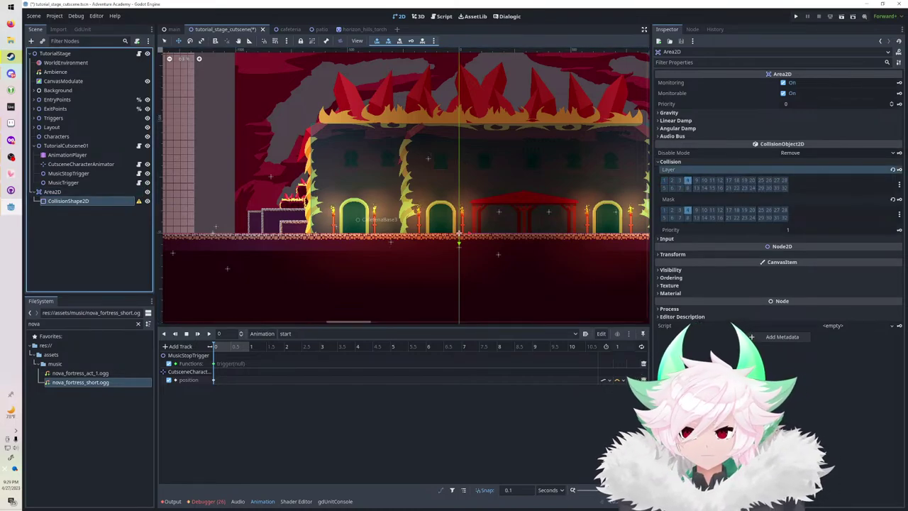
click(832, 83)
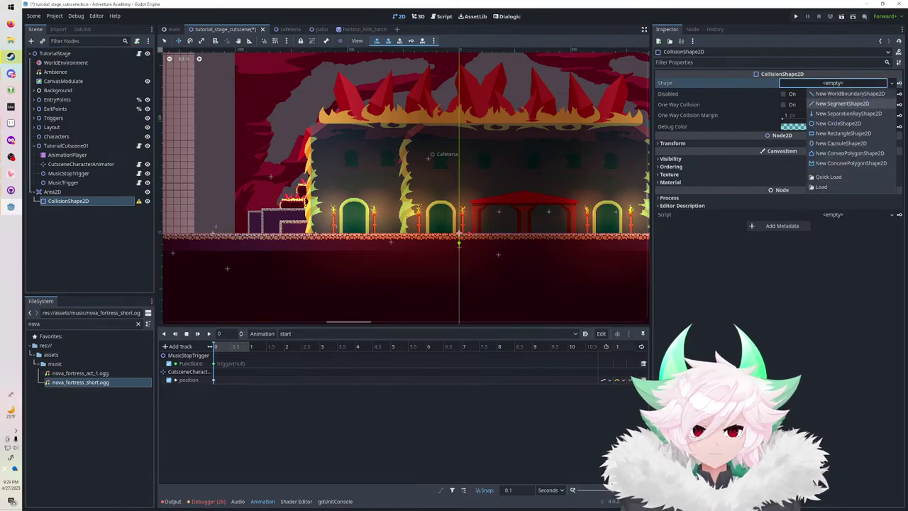
click(843, 134)
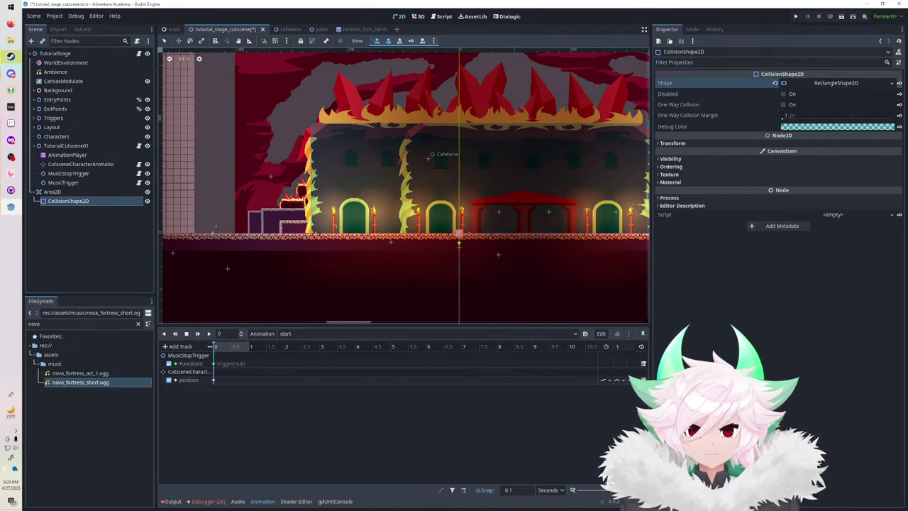
alt+drag(429, 159, 197, 92)
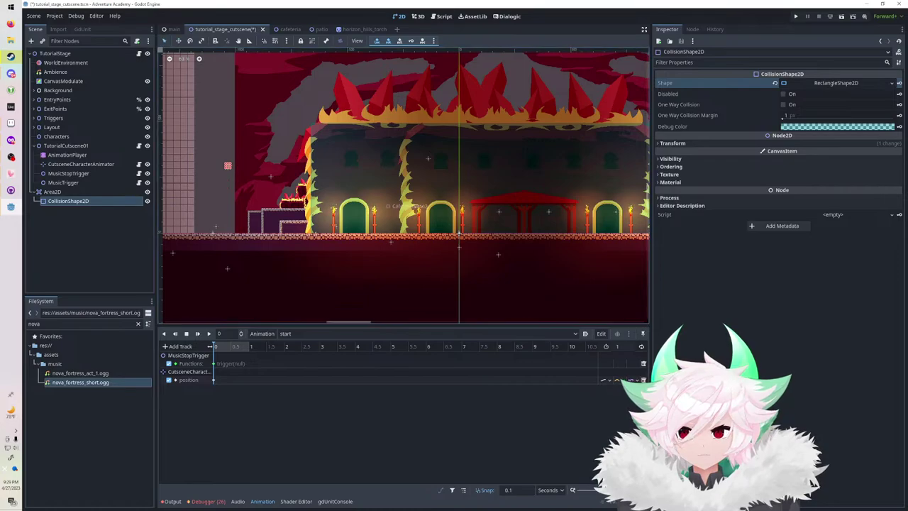
drag(227, 168, 228, 252)
mouse_move(225, 208)
mouse_down()
mouse_move(168, 208)
mouse_move(239, 203)
mouse_move(222, 209)
mouse_up()
key(ctrl+s)
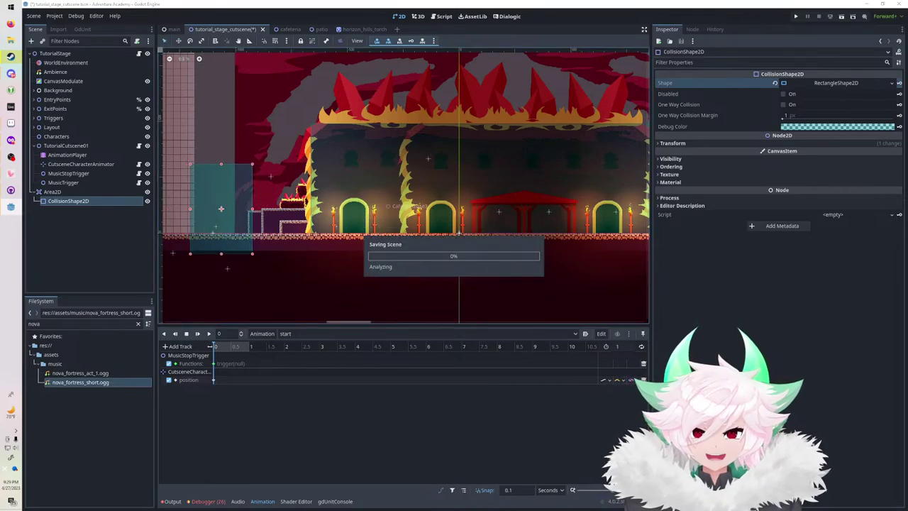
Connect the Area2D's area_entered signal to the start method of TutorialCutscene01 and save the scene.
click(53, 191)
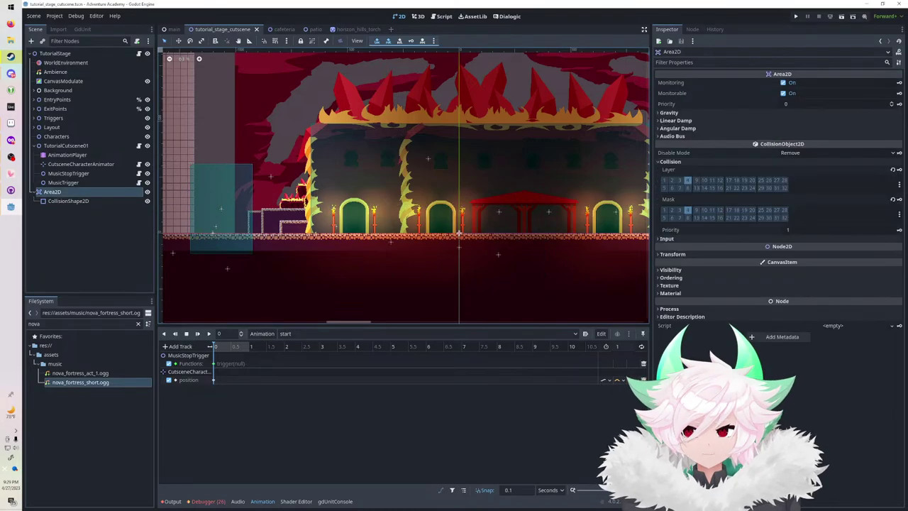
click(693, 29)
double_click(704, 73)
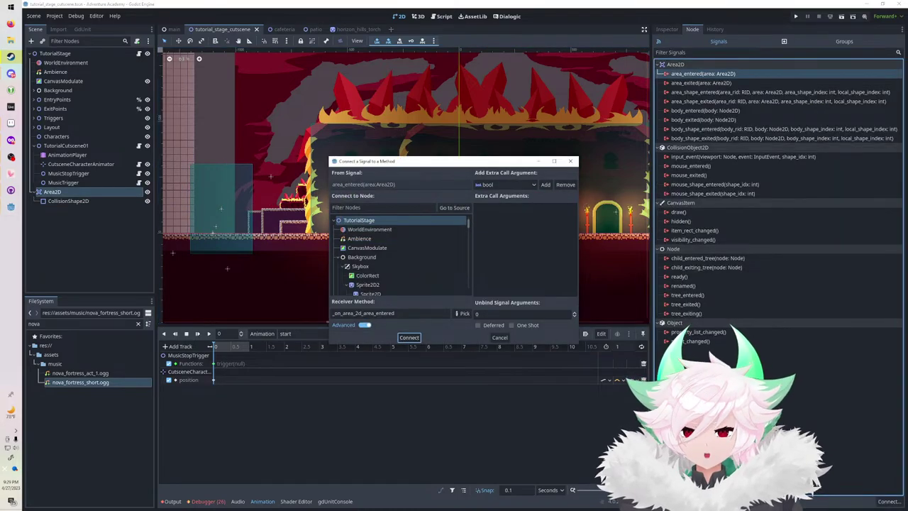
click(397, 313)
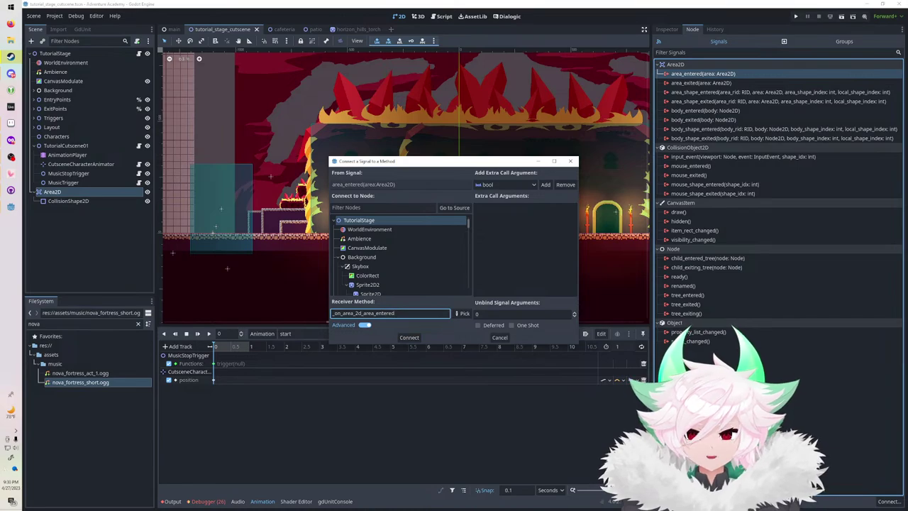
click(383, 208)
text(cuts)
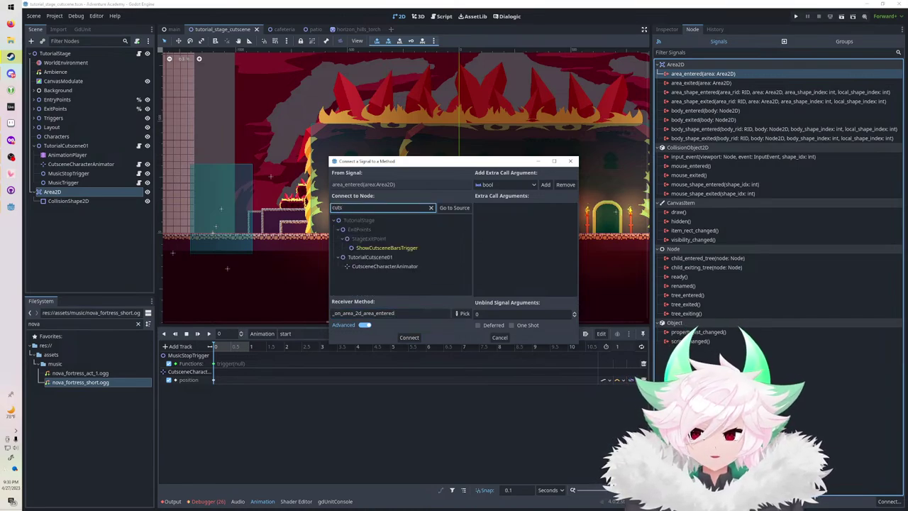
click(369, 257)
double_click(383, 312)
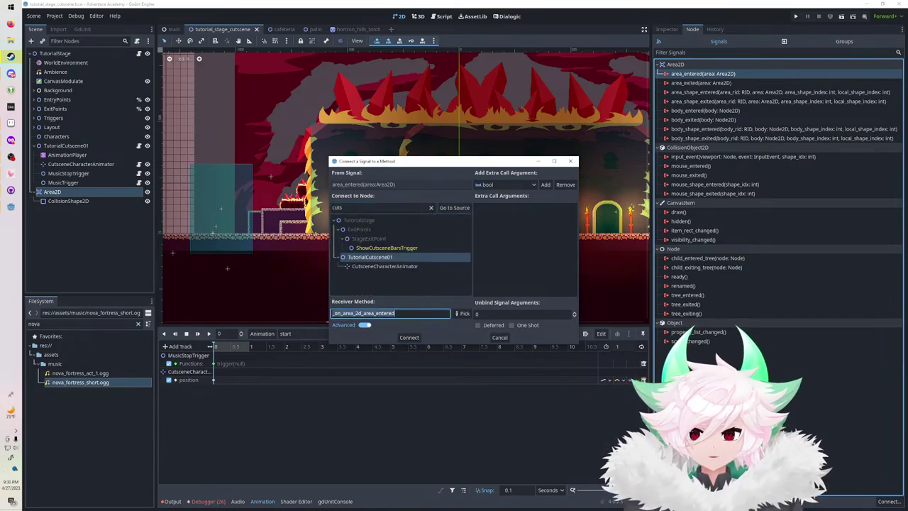
text(start)
click(410, 338)
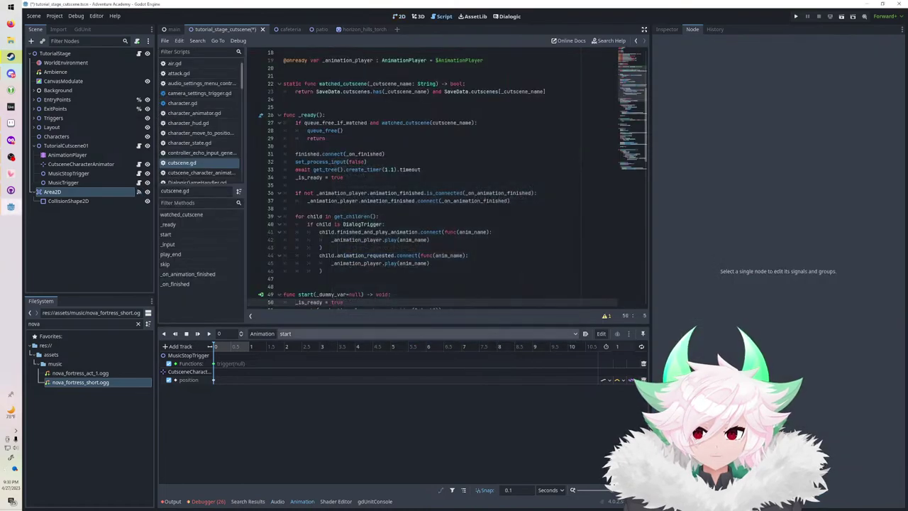
key(ctrl+s)
Create a new animation named end in the cutscene's AnimationPlayer and save the scene.
click(67, 155)
click(319, 333)
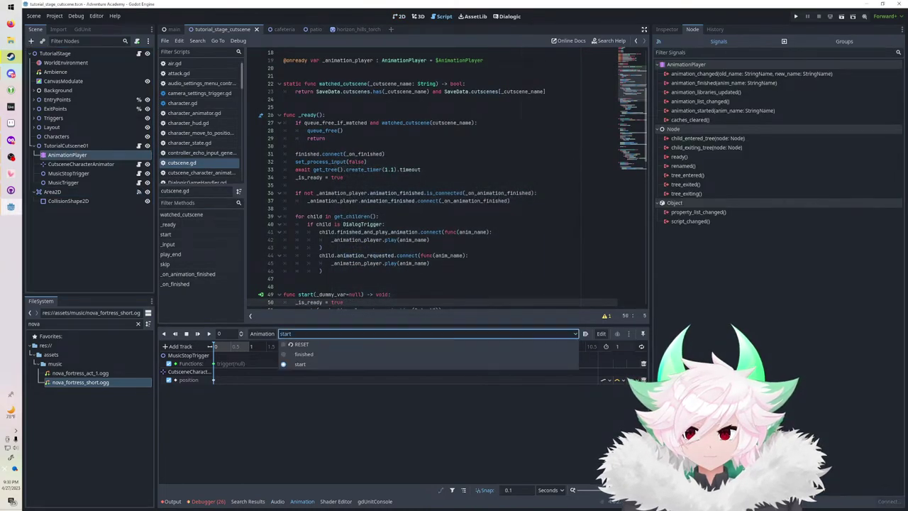
click(319, 344)
click(319, 334)
click(300, 364)
click(262, 334)
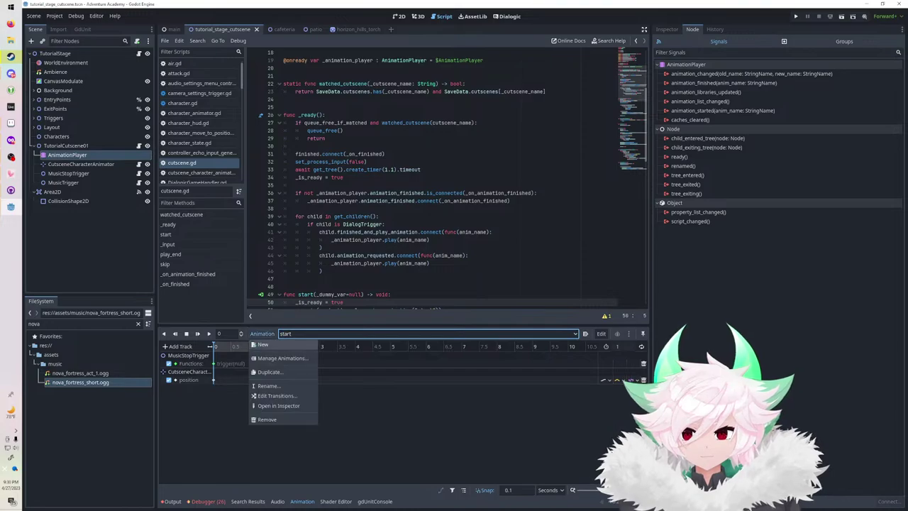
click(264, 345)
text(end)
key(Return)
key(ctrl+s)
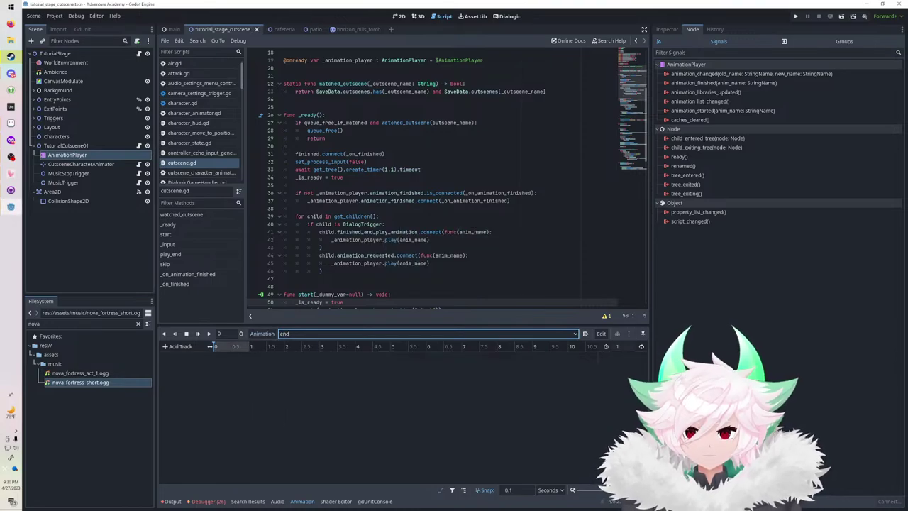
Return to the 2D view, run the project to test the cutscene trigger area, and stop the run.
click(400, 17)
key(F5)
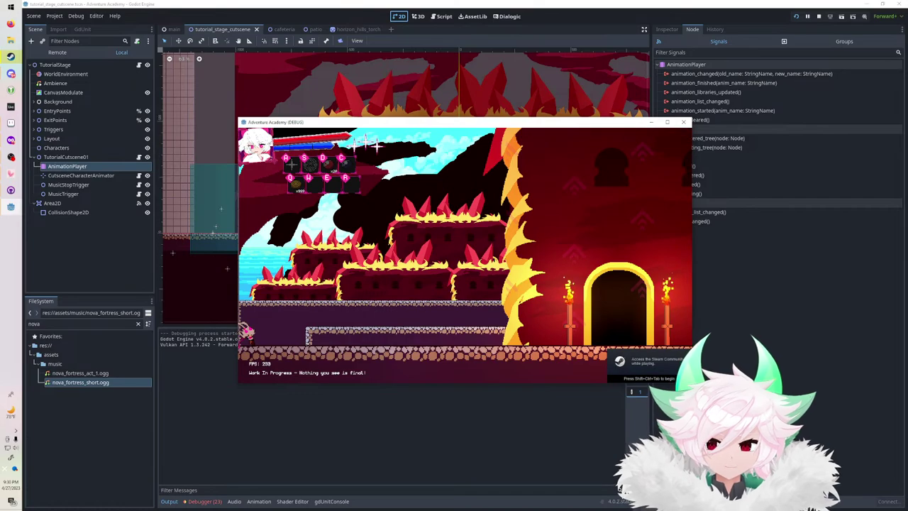
key(F8)
Examine the TutorialCutscene01 properties and the debugger's list of errors from the test run.
click(66, 146)
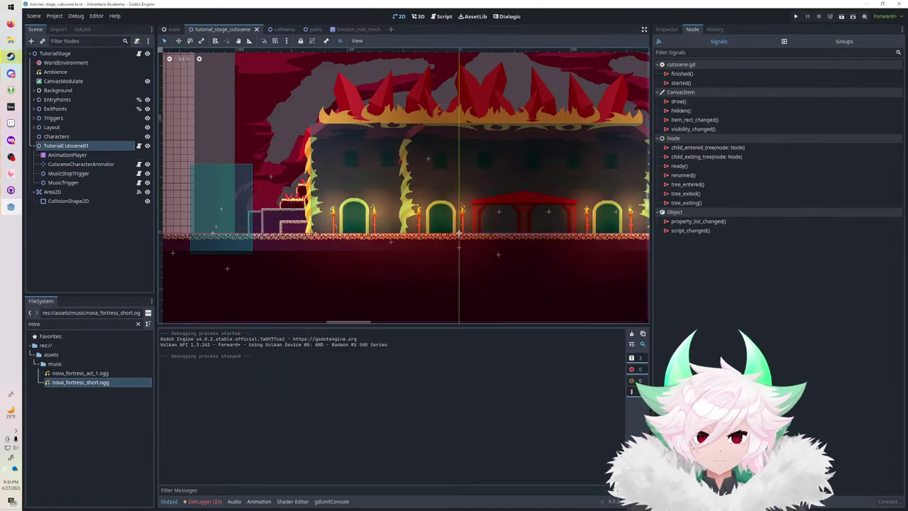
click(667, 30)
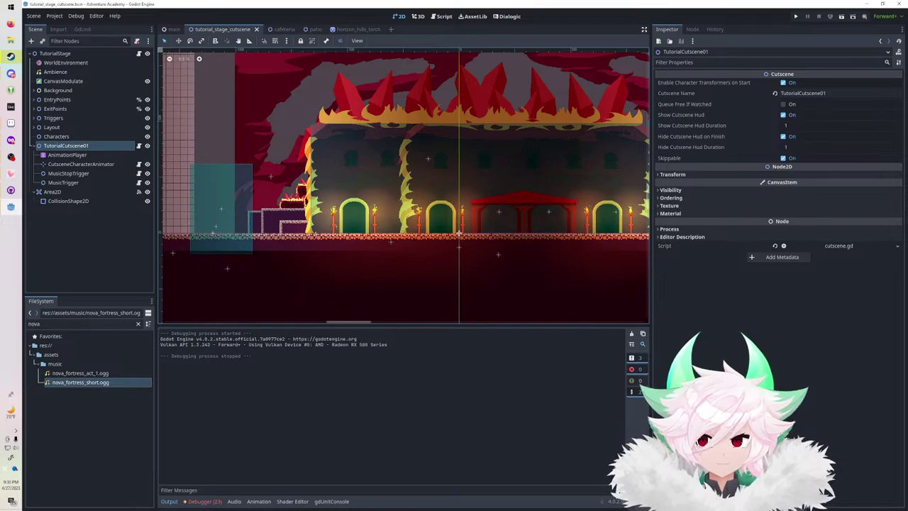
click(204, 502)
click(208, 331)
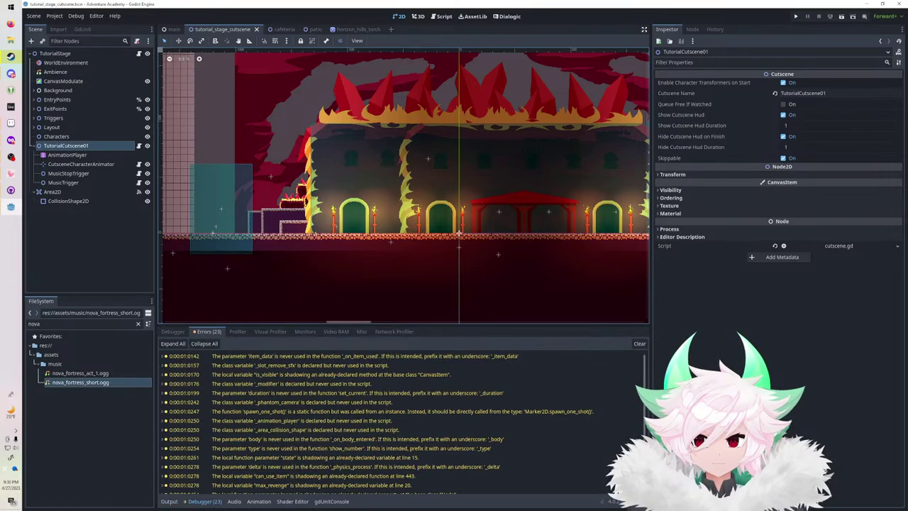
scroll(397, 422, down, 5)
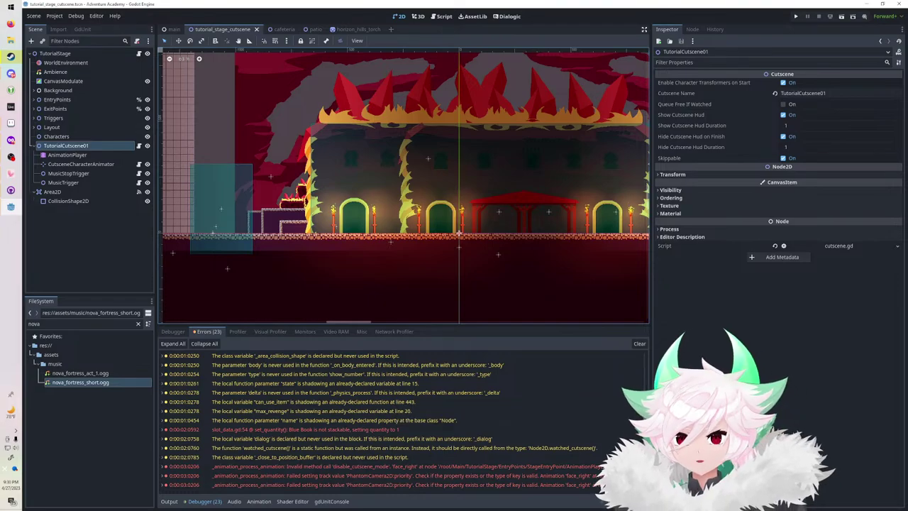
Open the StageEntryPoint scene and rename the disable_cutscene_mode method key in its face_right animation to disable.
click(34, 99)
click(131, 108)
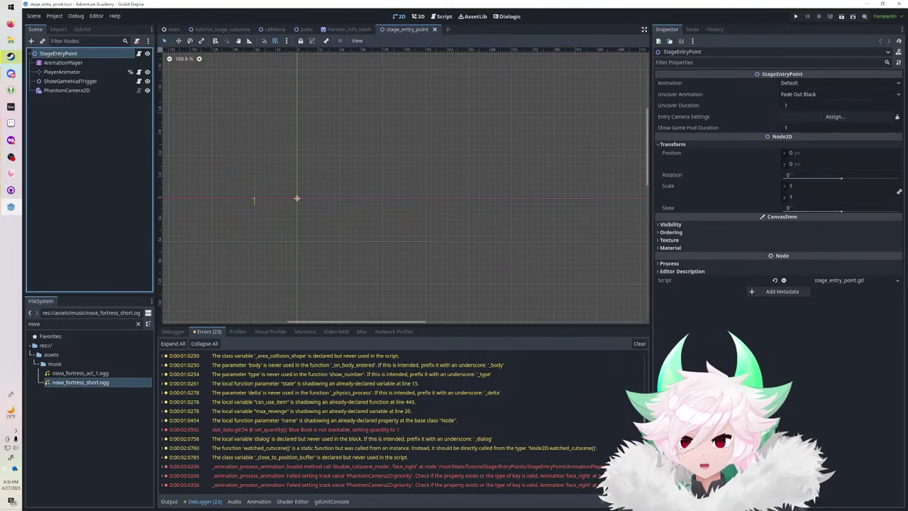
click(63, 62)
click(312, 334)
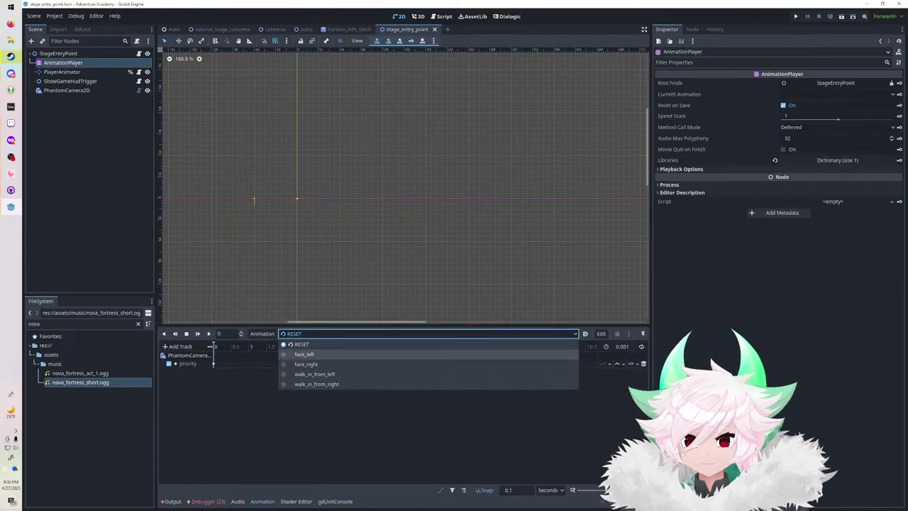
click(309, 364)
click(214, 379)
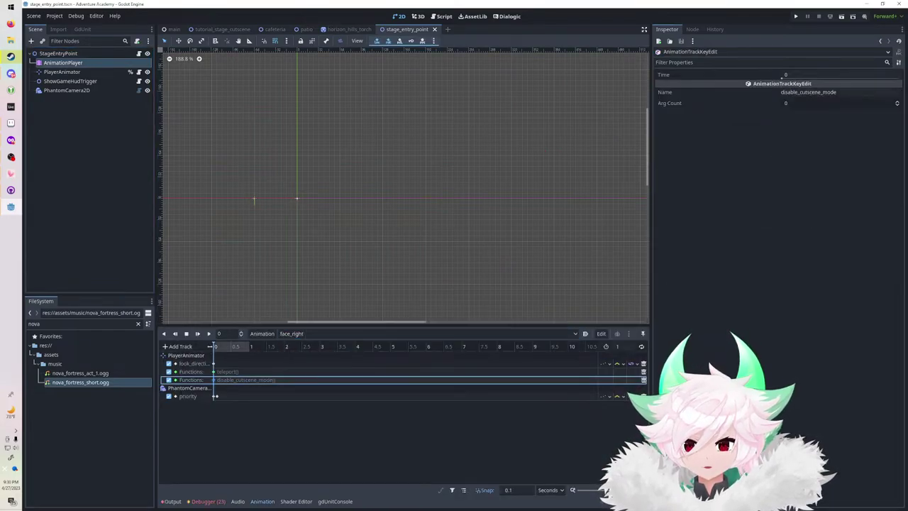
drag(843, 93, 797, 92)
key(BackSpace)
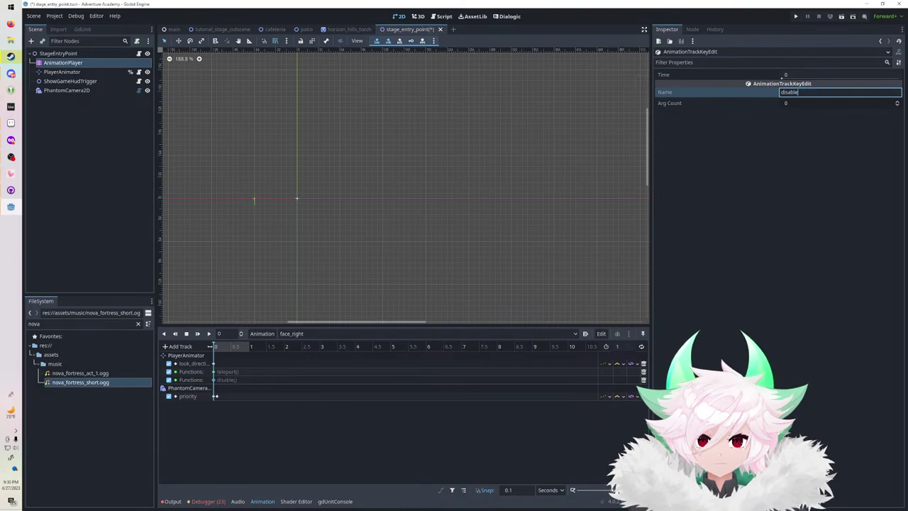
key(Return)
Rename the disable_cutscene_mode method key in the face_left animation to disable, then save and close the stage_entry_point scene.
click(313, 334)
click(309, 354)
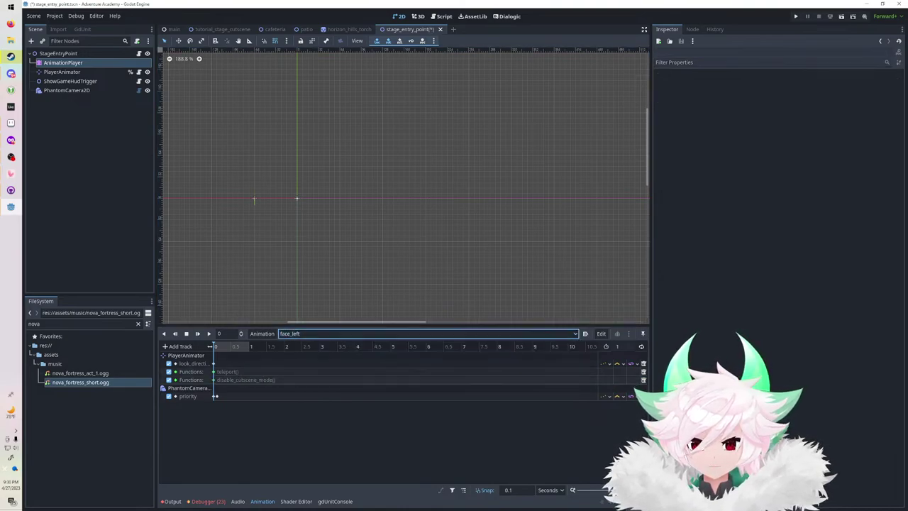
click(213, 379)
drag(842, 93, 803, 92)
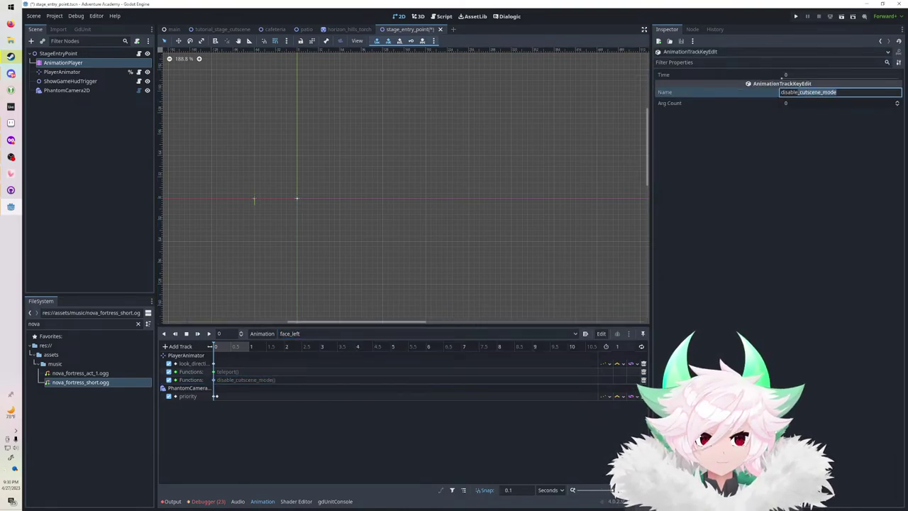
key(BackSpace)
key(Return)
key(ctrl+s)
click(435, 29)
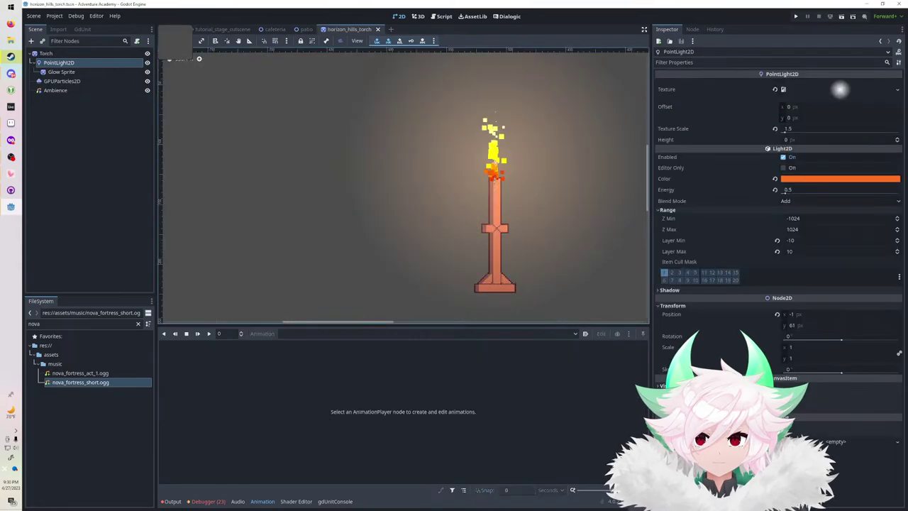
Run the project to test the stage entry, stop the run, and return to the tutorial_stage_cutscene scene.
key(F5)
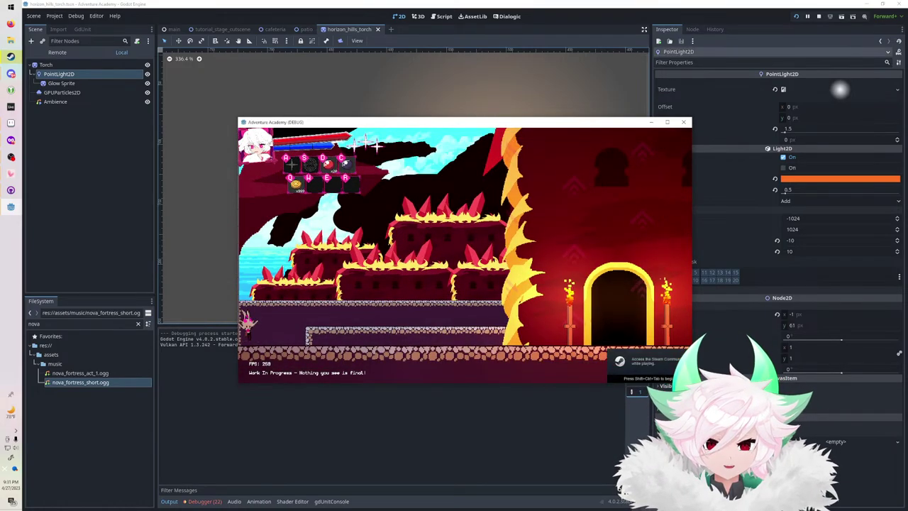
click(818, 16)
click(174, 29)
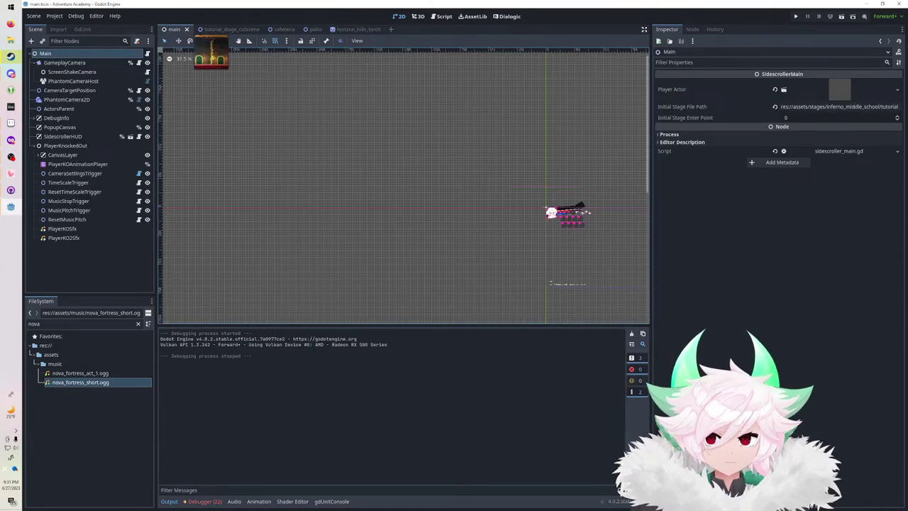
click(212, 29)
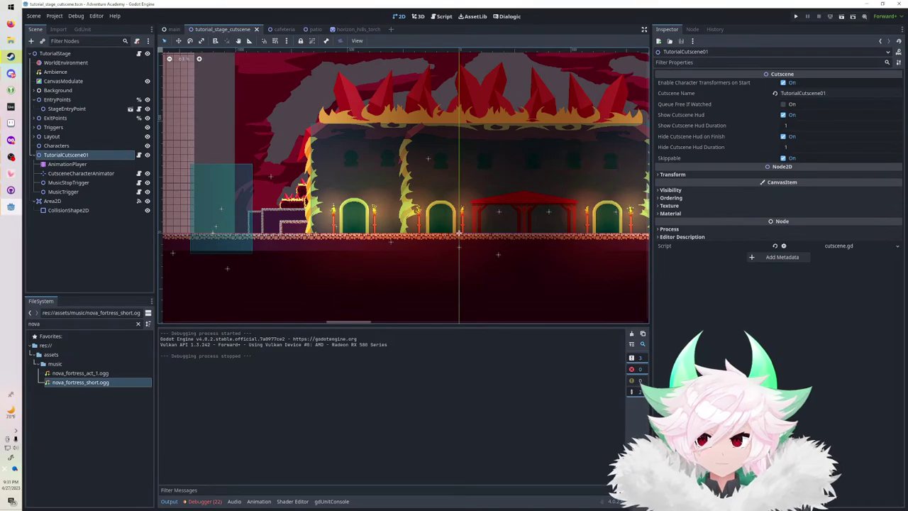
click(53, 201)
key(w)
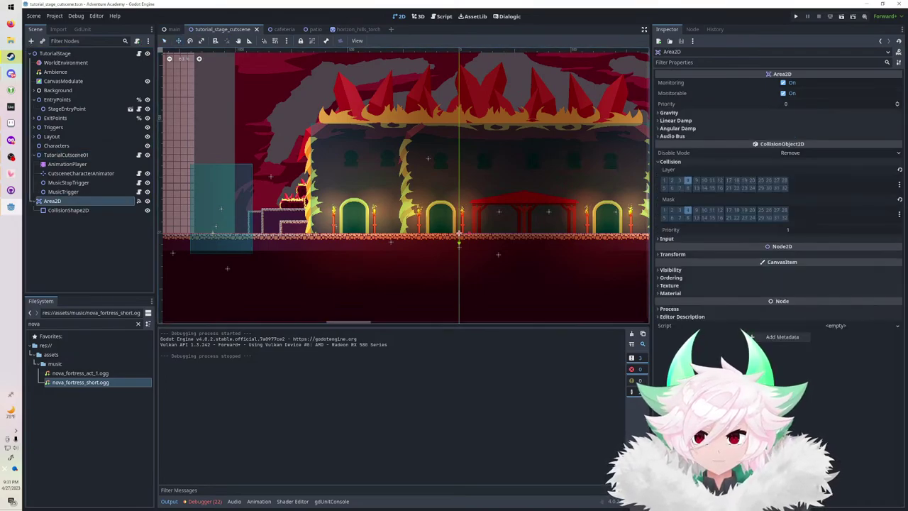
drag(235, 209, 293, 212)
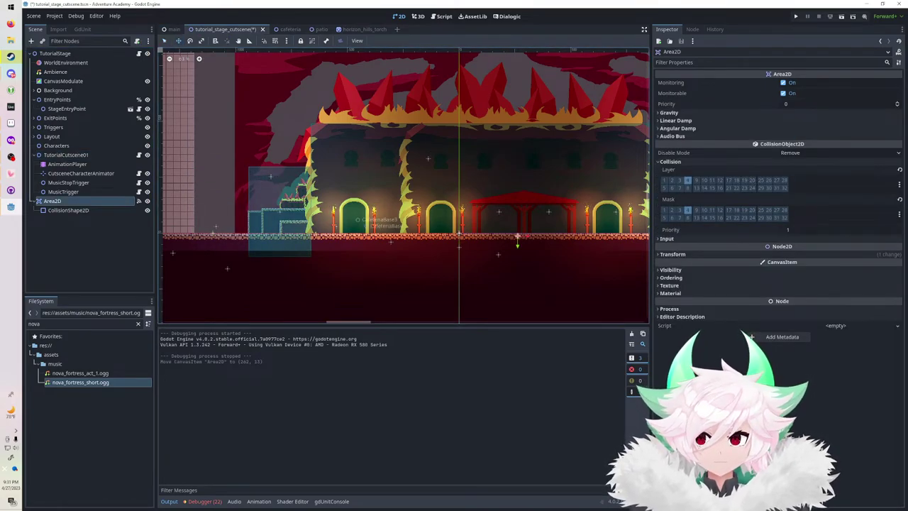
key(ctrl+z)
Move the Area2D's CollisionShape2D over the steps beside the fortress's outer wall, and test the trigger in a project run.
click(69, 210)
drag(222, 210, 271, 208)
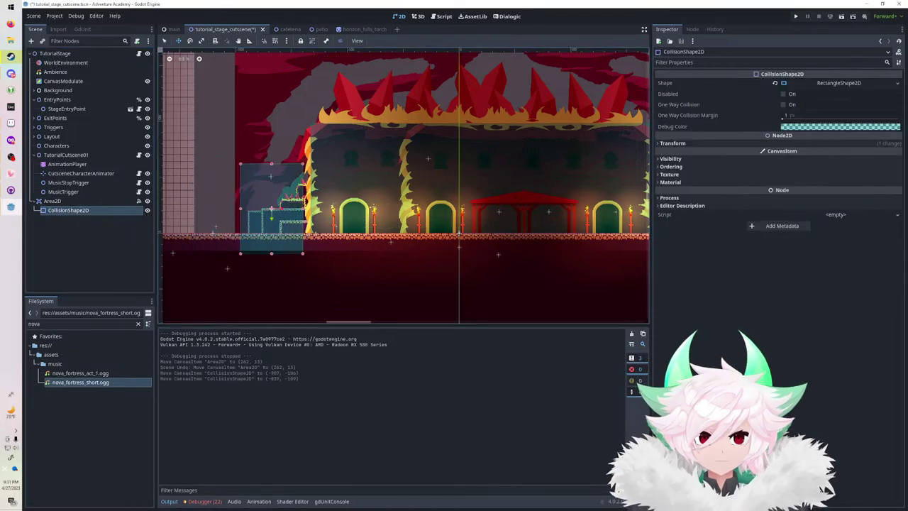
key(F5)
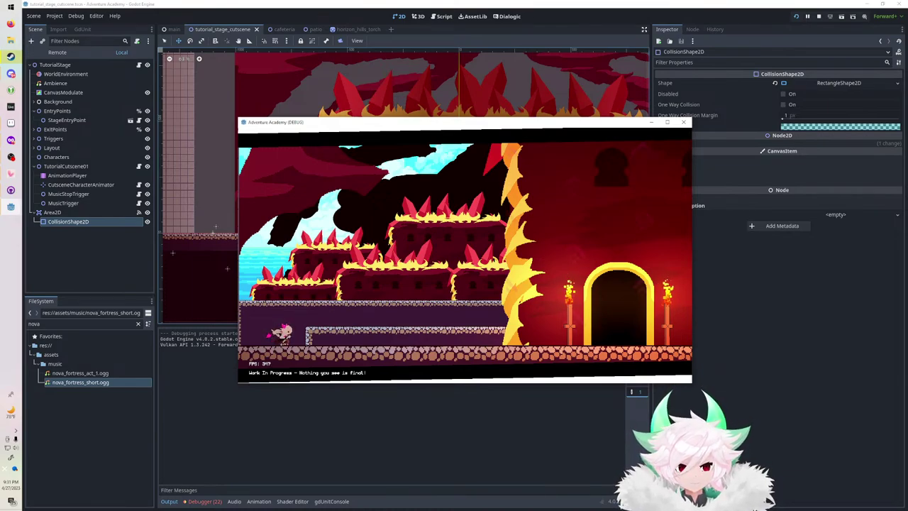
key(F8)
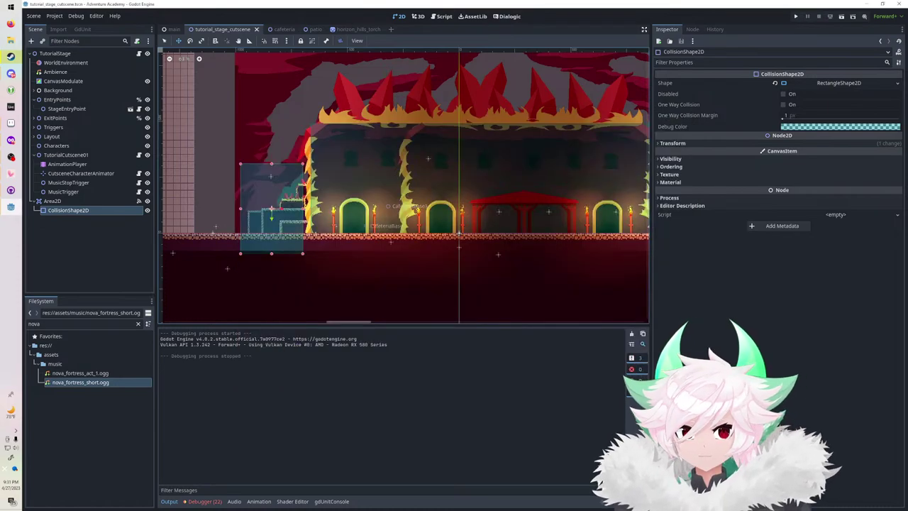
Add a PhantomCamera2D node as a child of TutorialCutscene01.
click(67, 164)
click(66, 155)
click(32, 42)
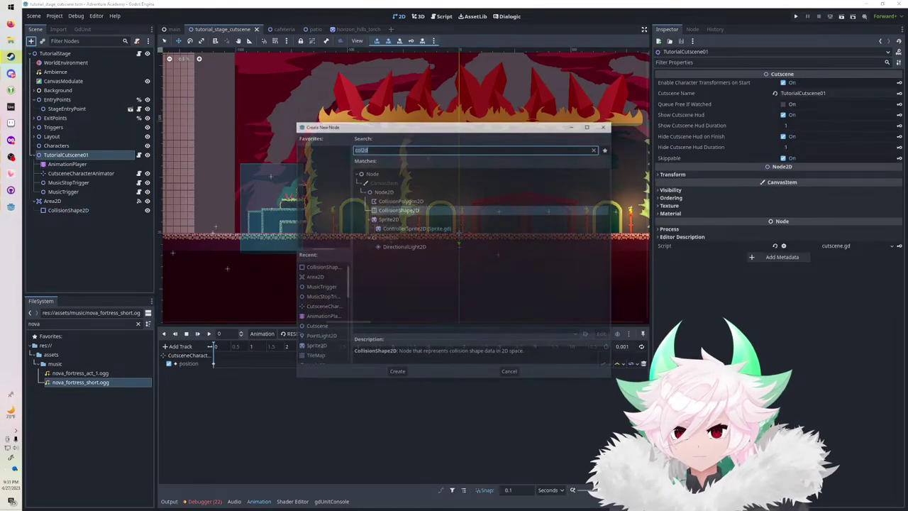
text(phantom)
key(Return)
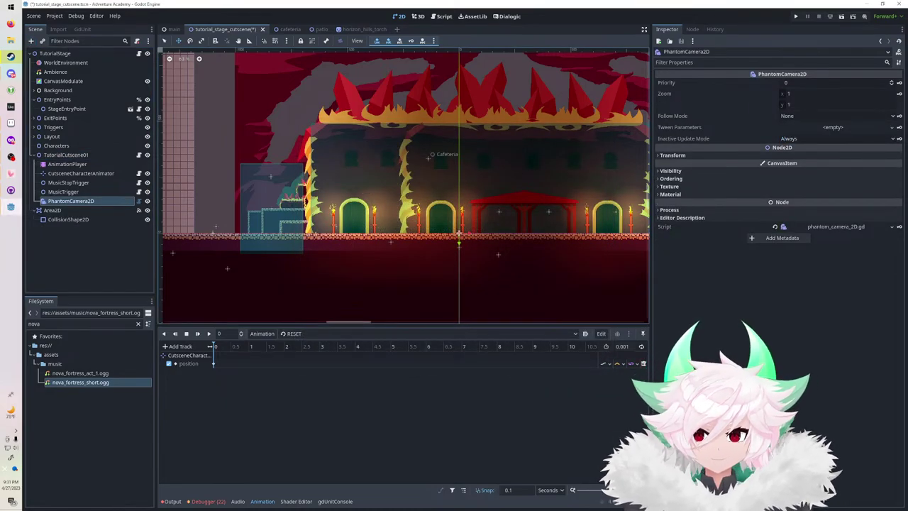
Key the PhantomCamera2D's priority at 0 in both the RESET and finished animations.
click(899, 83)
click(427, 268)
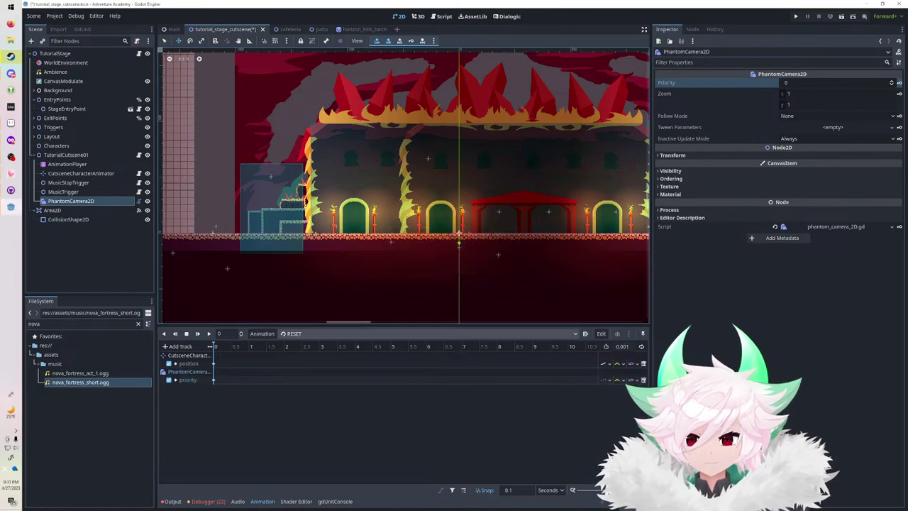
click(428, 335)
click(428, 375)
click(428, 334)
click(427, 365)
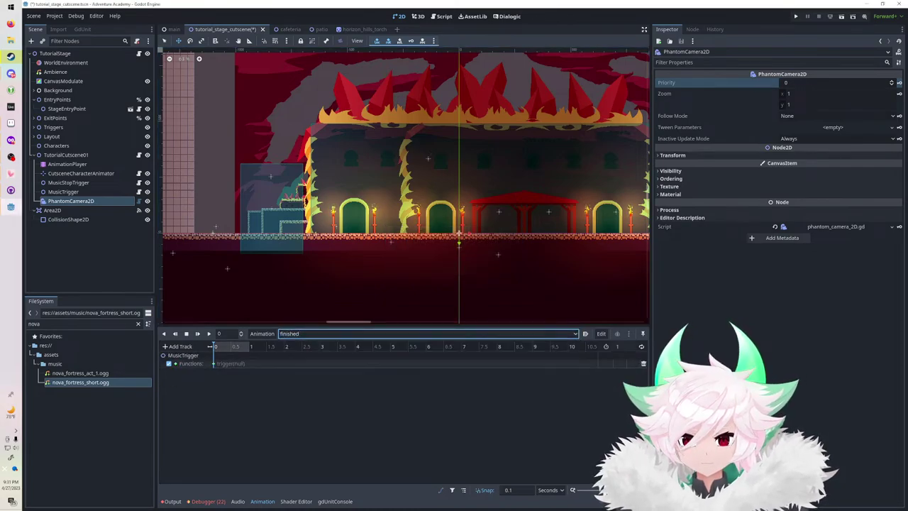
click(428, 269)
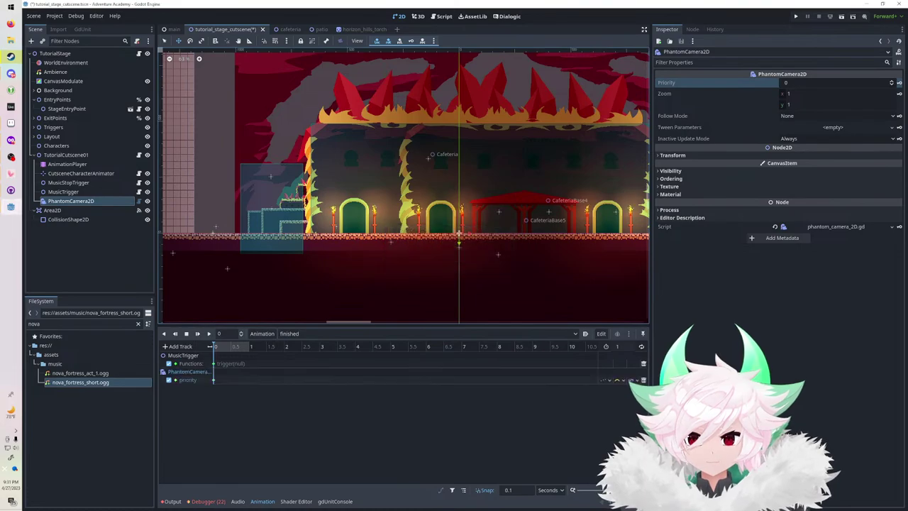
Set the PhantomCamera2D's priority to 10 and key it on a new track in the start animation.
click(428, 334)
click(424, 374)
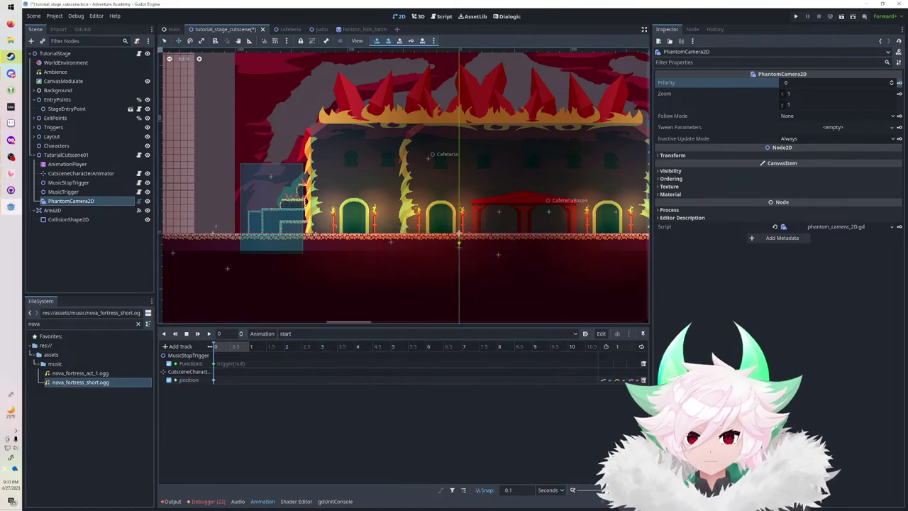
click(823, 83)
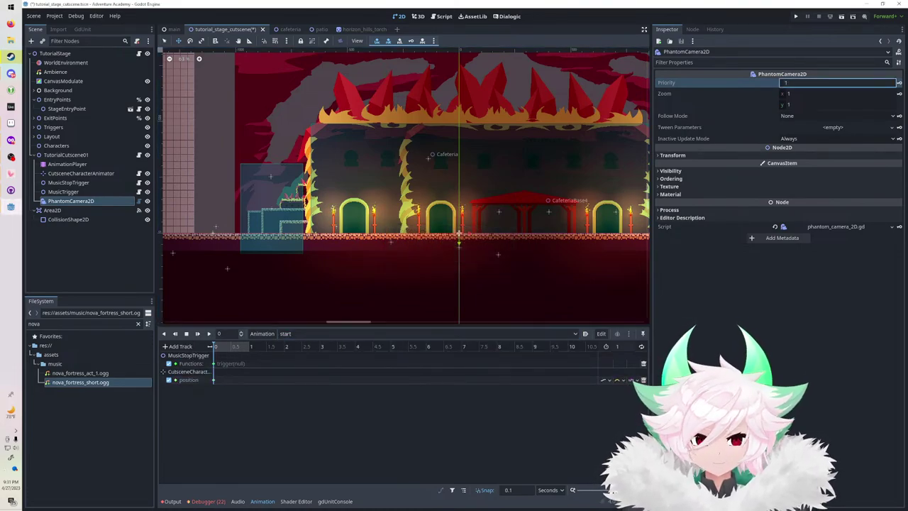
click(899, 83)
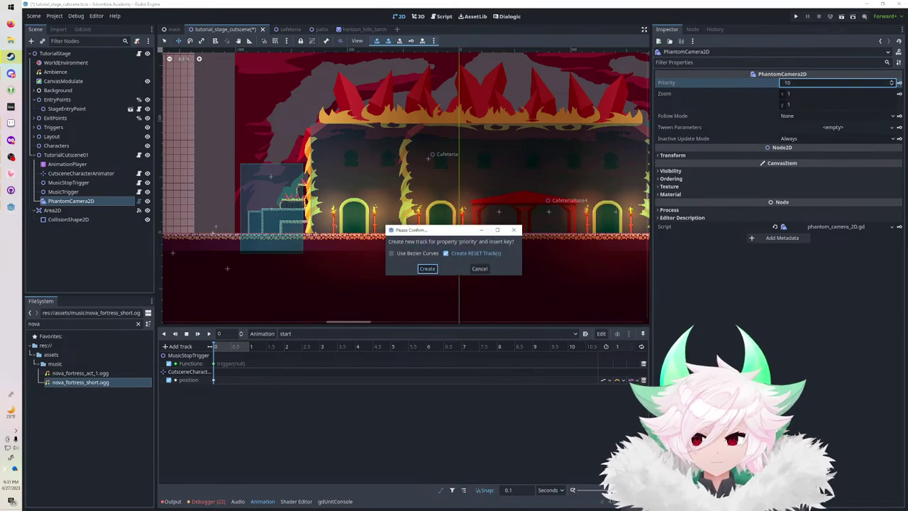
click(427, 269)
Move the PhantomCamera2D to ground level within the trigger area, at about (-822, 1).
scroll(305, 226, up, 7)
middle_drag(305, 226, 451, 200)
drag(449, 202, 178, 250)
drag(414, 258, 391, 207)
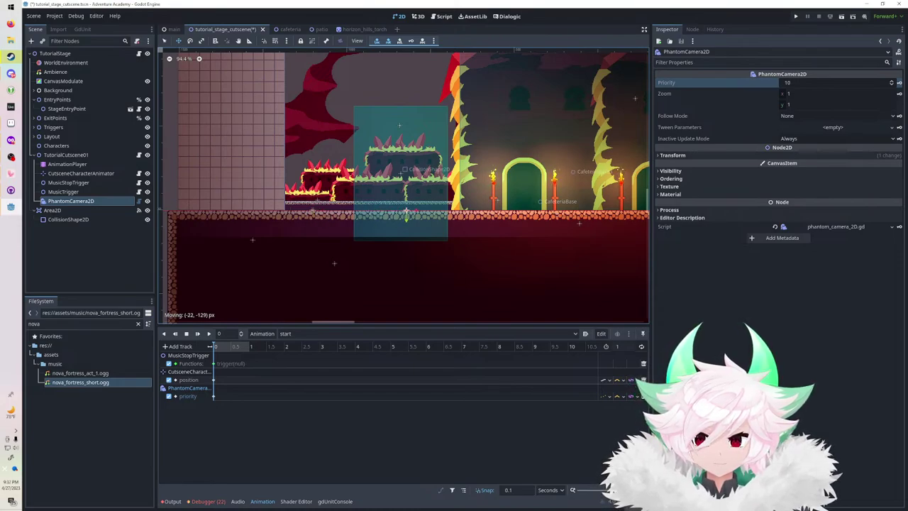
Set the PhantomCamera2D's zoom to 3 on both x and y without keying it.
click(827, 94)
text(3)
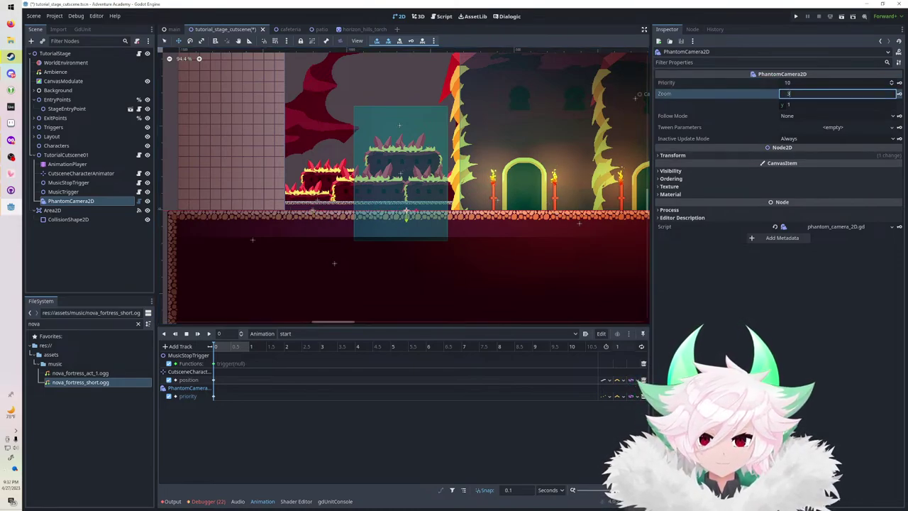
key(Tab)
text(3)
click(900, 94)
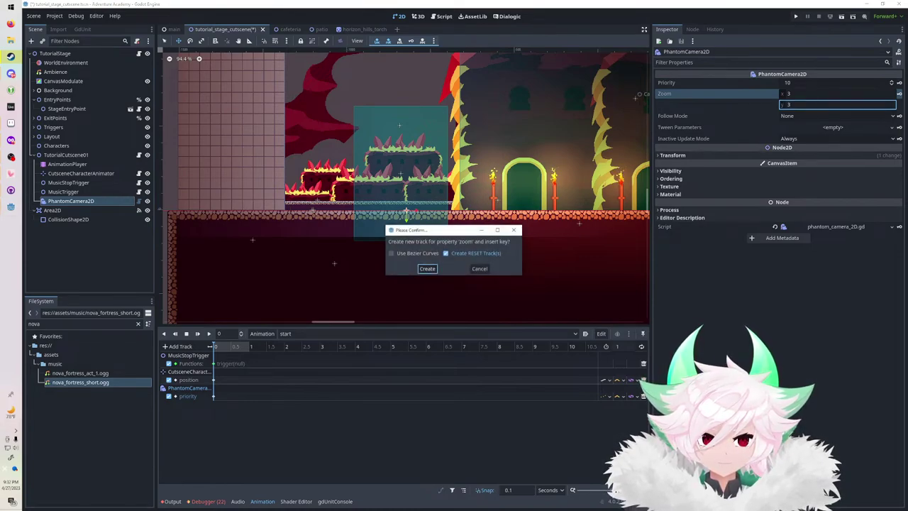
key(Escape)
Key the PhantomCamera2D's position in the start animation, save the scene, and test the cutscene camera in a project run.
click(672, 155)
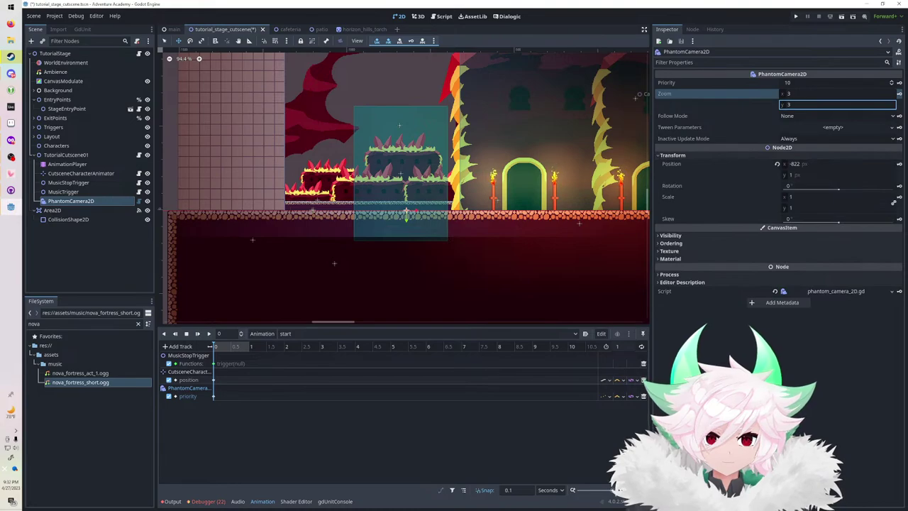
click(899, 164)
key(Return)
key(ctrl+s)
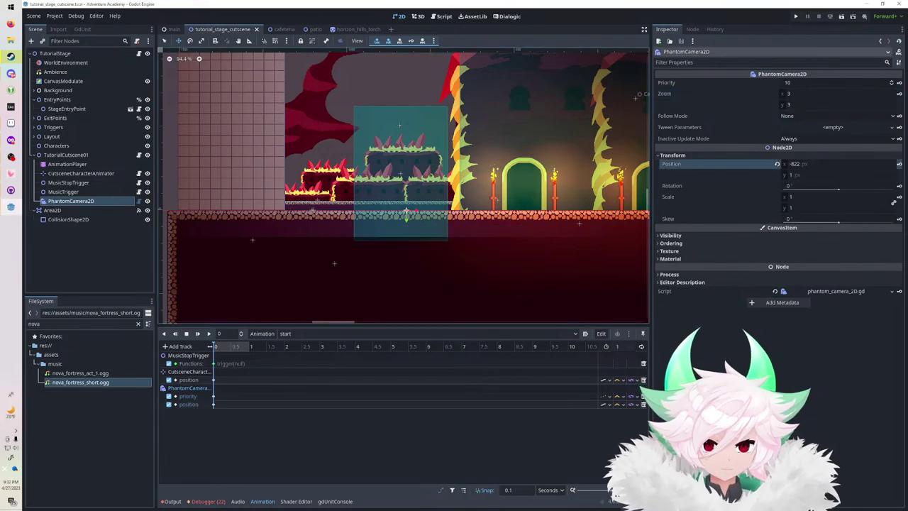
key(F5)
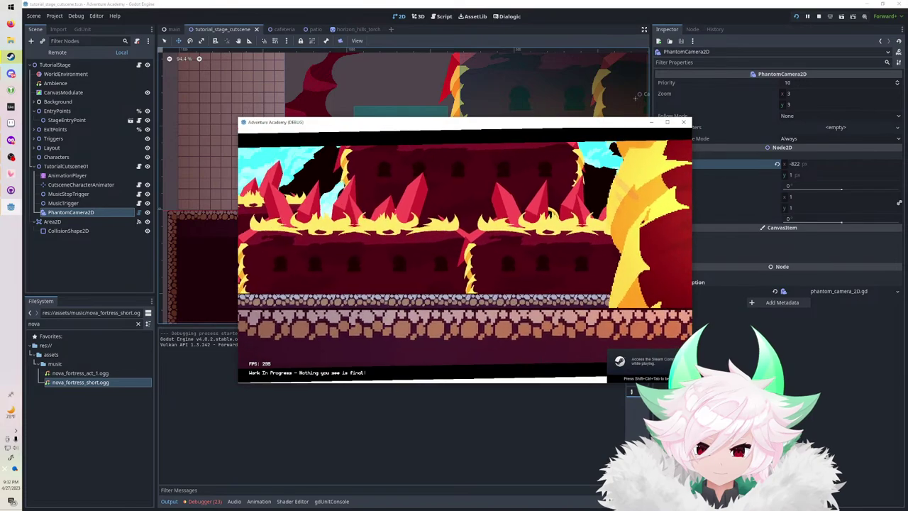
key(F8)
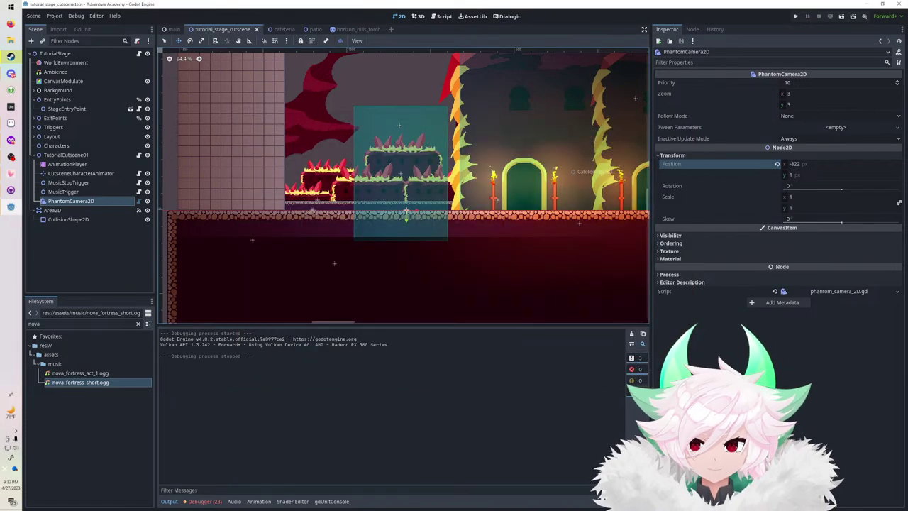
Move the PhantomCamera2D along the ground away from the fortress to about (-900, 2).
drag(406, 211, 382, 211)
scroll(406, 164, up, 6)
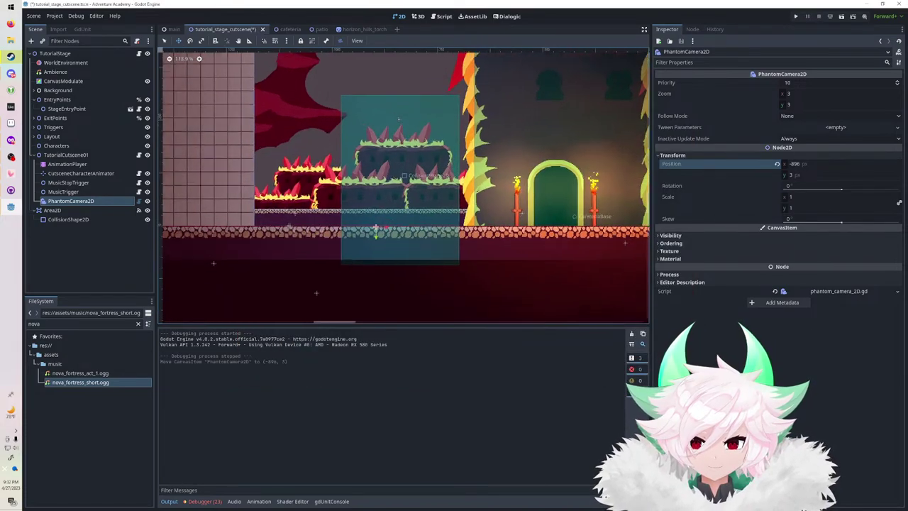
drag(406, 164, 404, 164)
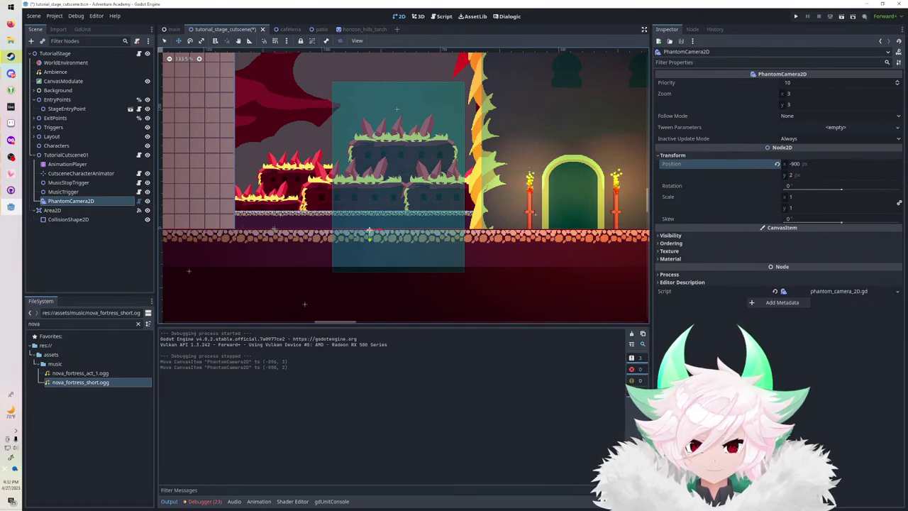
Give the PhantomCamera2D a new PhantomCameraTween with duration 0, and test the camera change in a project run.
click(840, 128)
click(851, 139)
click(840, 128)
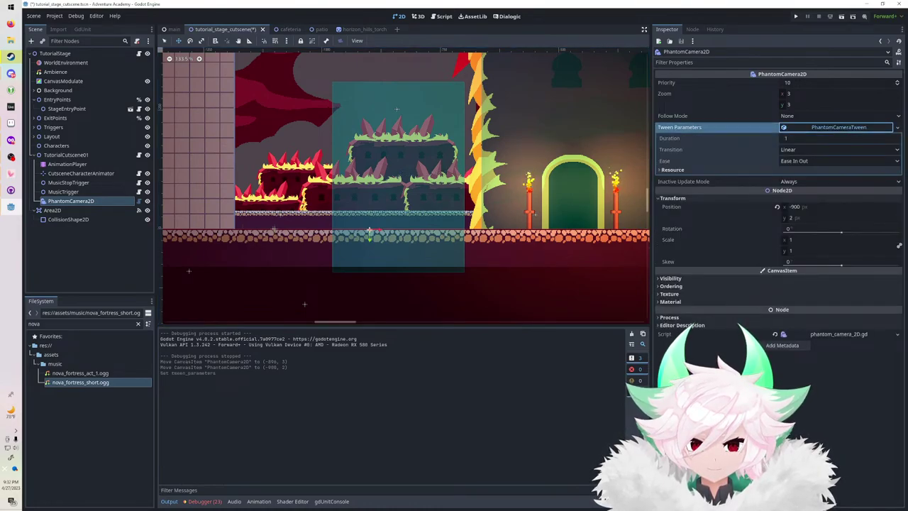
click(840, 138)
key(Return)
key(F5)
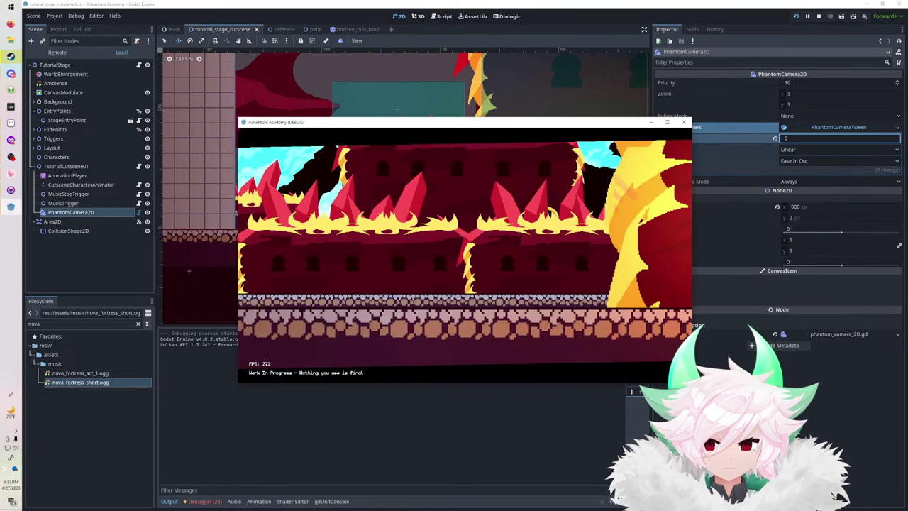
key(F8)
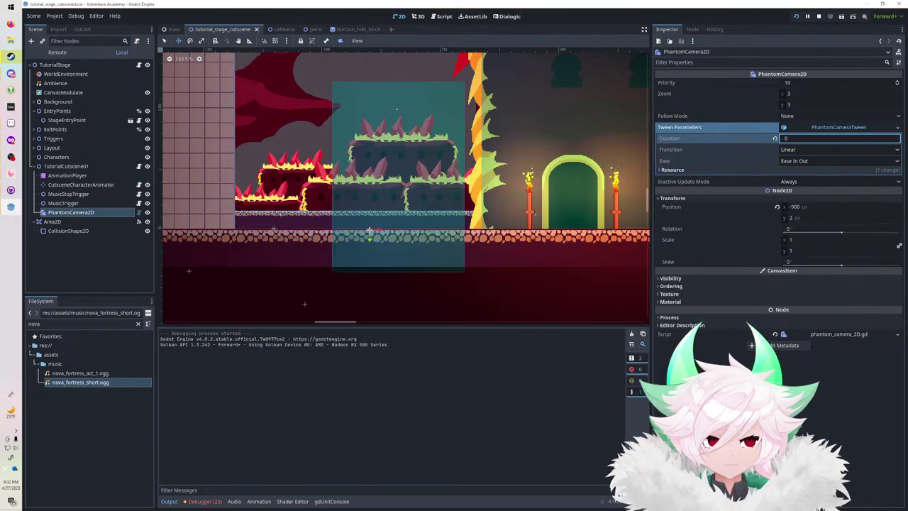
Move the PhantomCamera2D along the ground to about (-966, 1), save the scene, and test the framing in a project run.
click(67, 164)
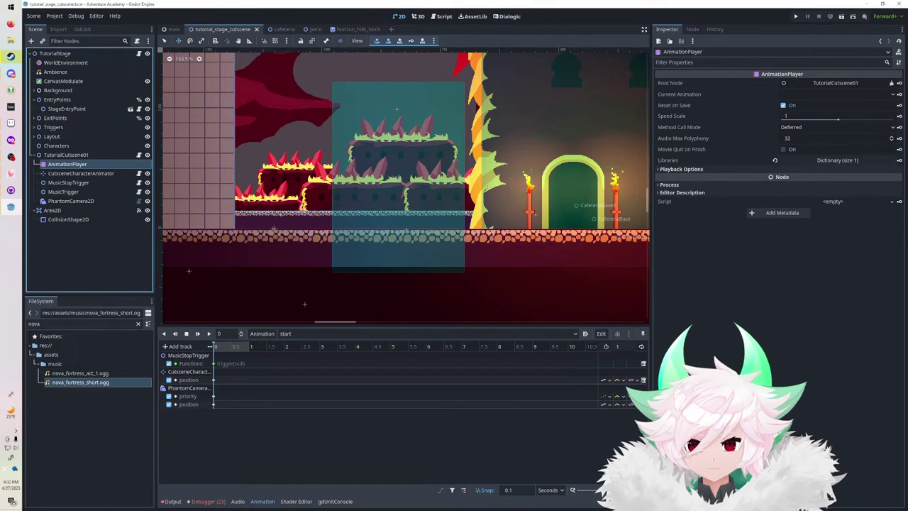
click(71, 201)
drag(415, 229, 347, 229)
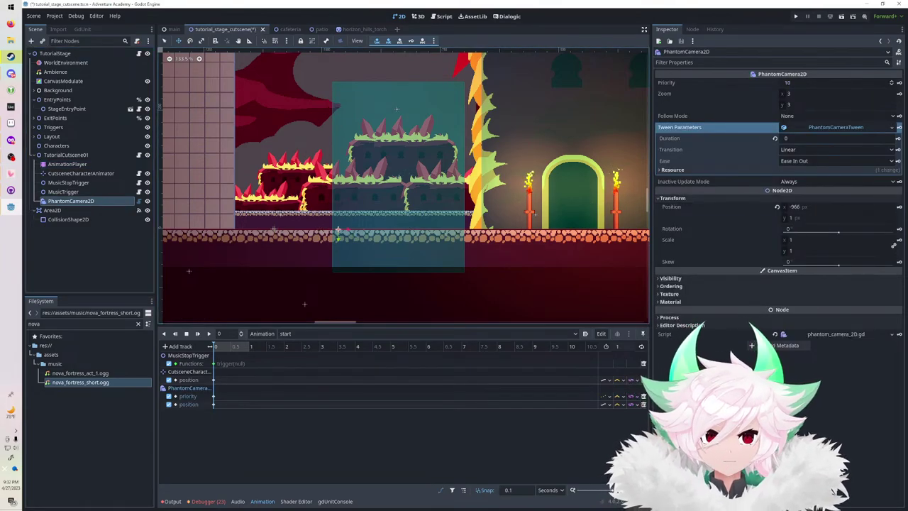
key(ctrl+s)
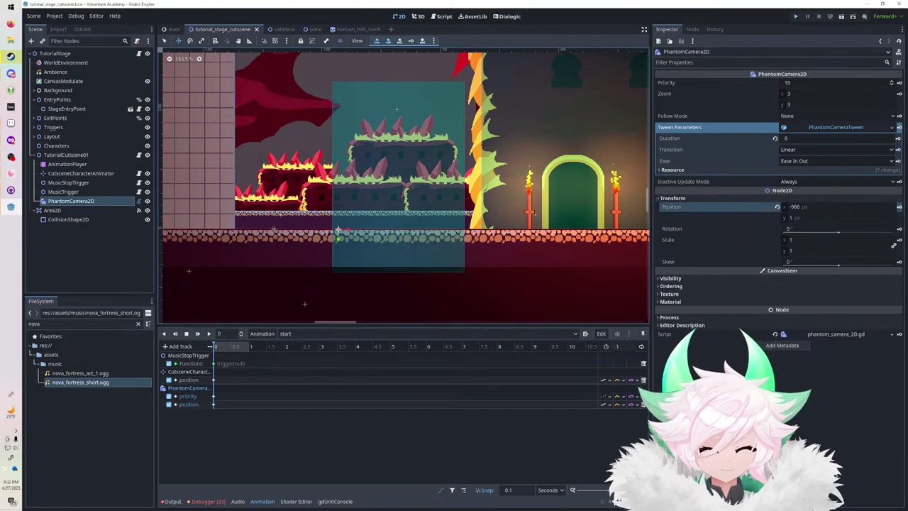
key(F5)
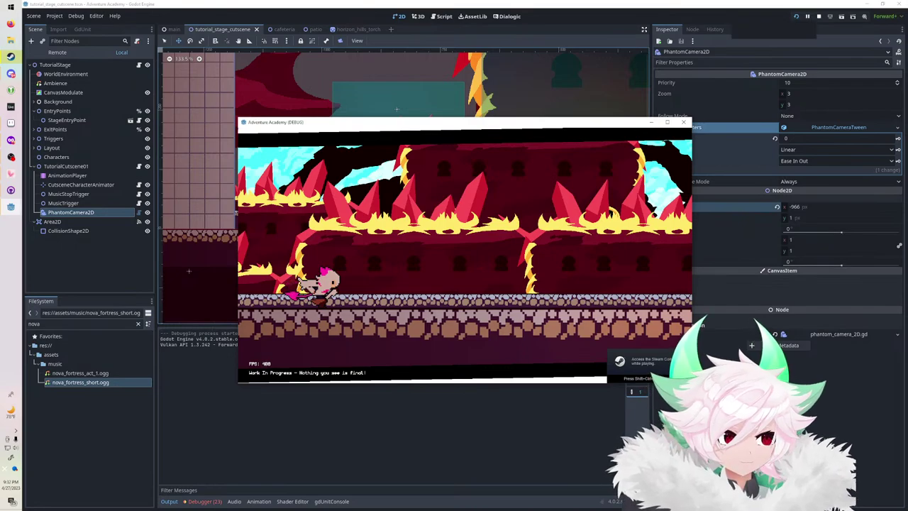
click(819, 17)
Key the CutsceneCharacterAnimator's position and the animation value walk at time 0 of the start animation.
click(81, 173)
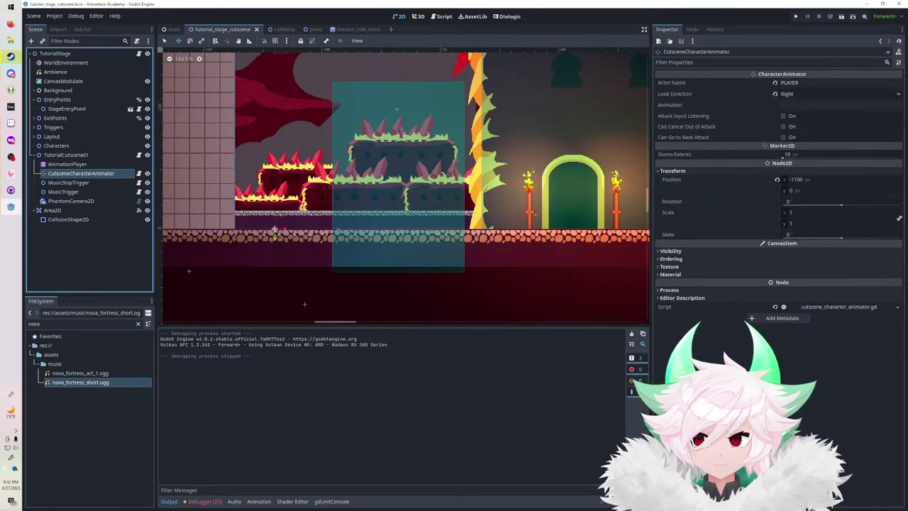
click(68, 164)
click(81, 173)
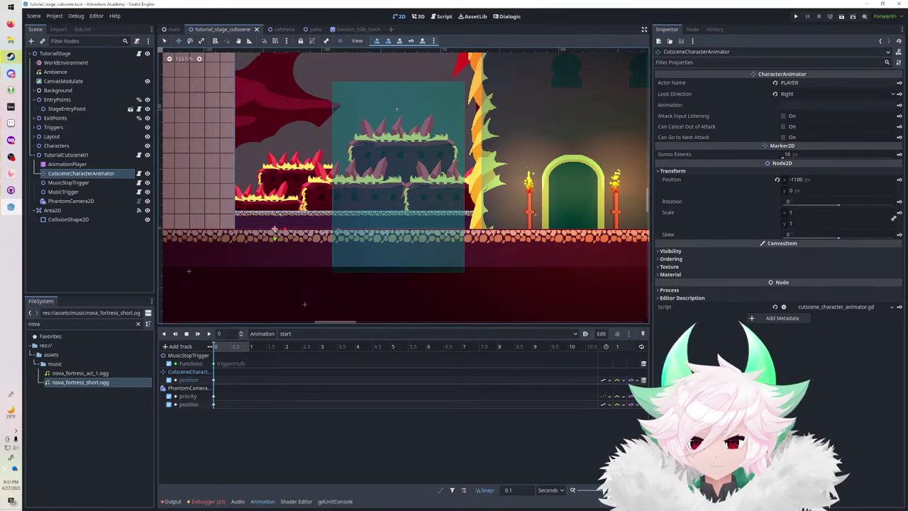
click(899, 179)
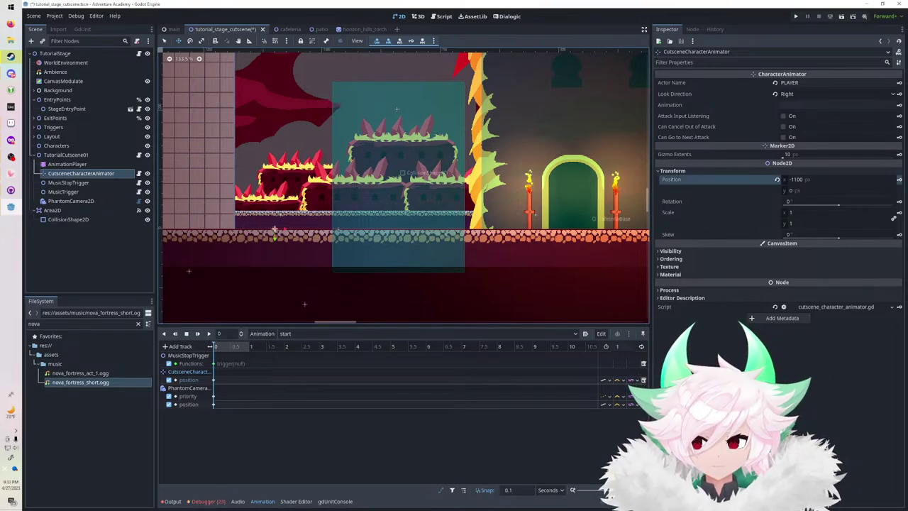
drag(247, 347, 213, 347)
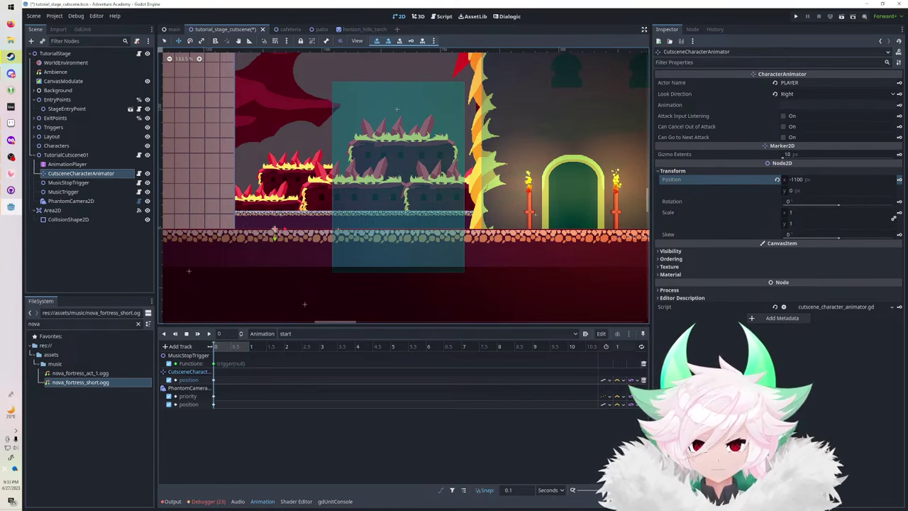
click(816, 105)
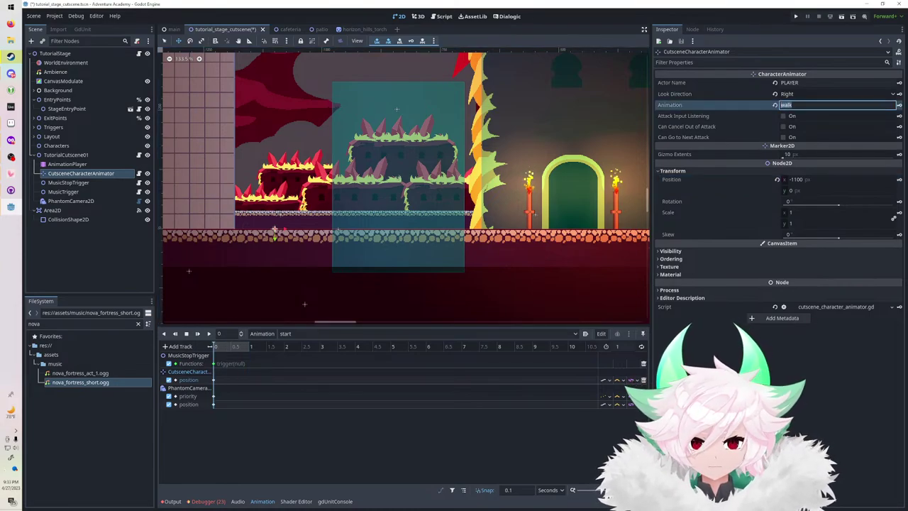
click(900, 105)
key(Return)
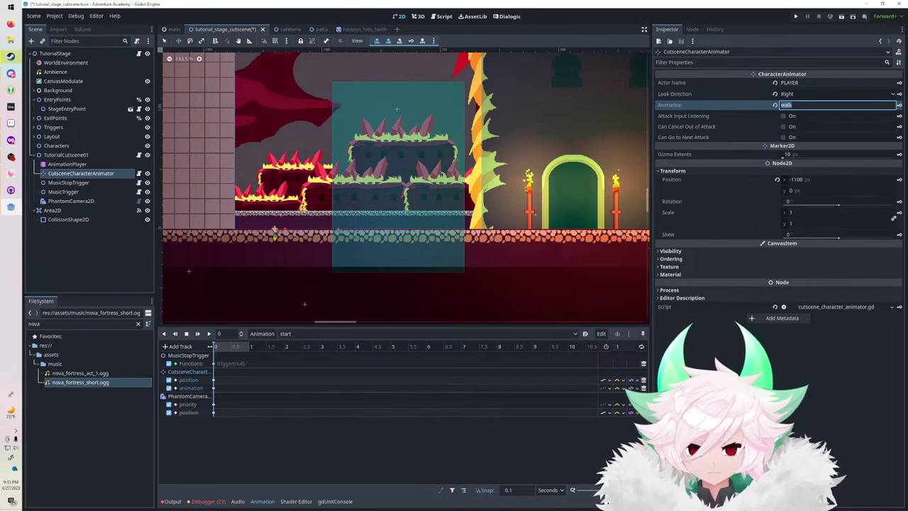
Set the start animation's length to 3 seconds and key the CutsceneCharacterAnimator's position at about (-1024, 0) at 2 seconds.
click(618, 347)
text(3)
key(Return)
drag(263, 347, 284, 347)
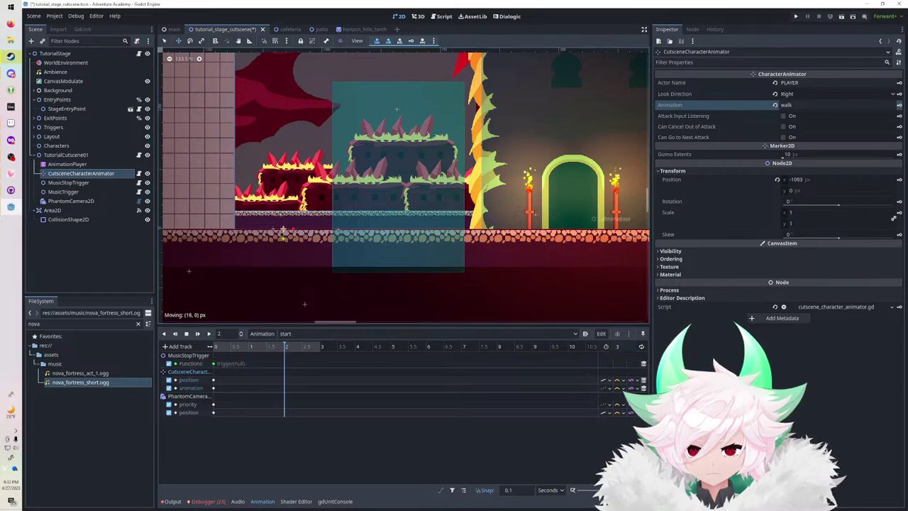
drag(320, 230, 321, 229)
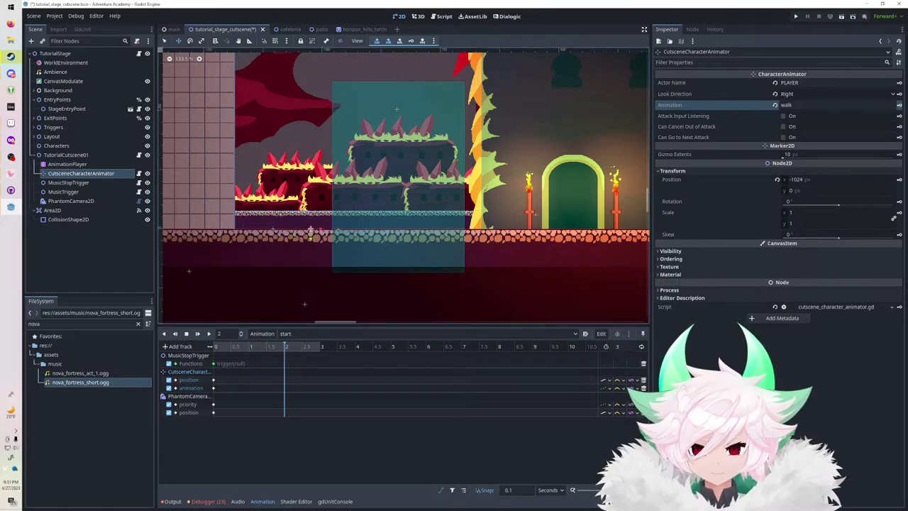
click(899, 179)
Duplicate the walk key to 2 seconds, change its value to stand, save the scene, and preview the start animation.
click(213, 388)
right_click(214, 388)
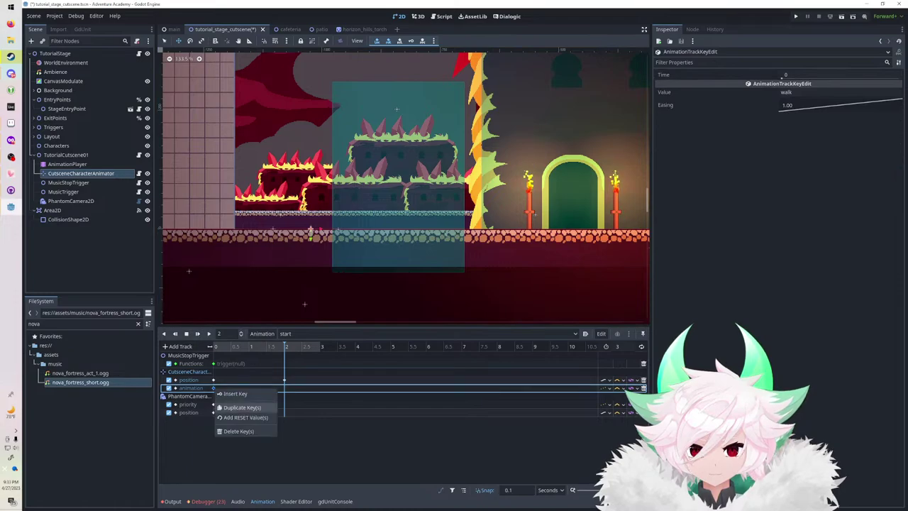
click(242, 408)
click(816, 93)
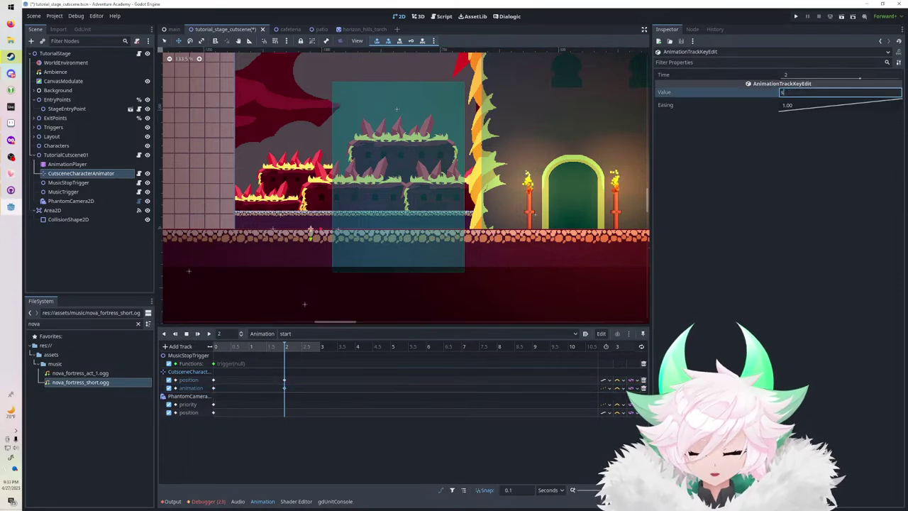
key(Return)
key(ctrl+s)
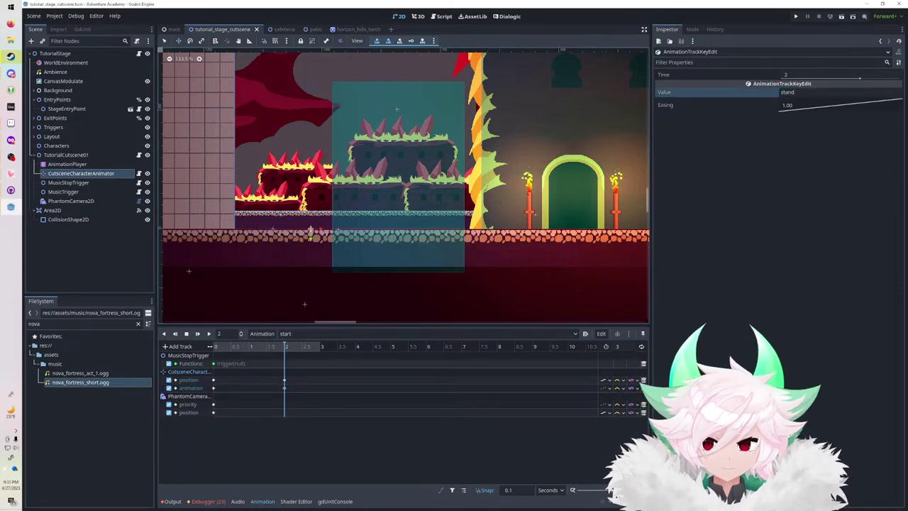
click(198, 333)
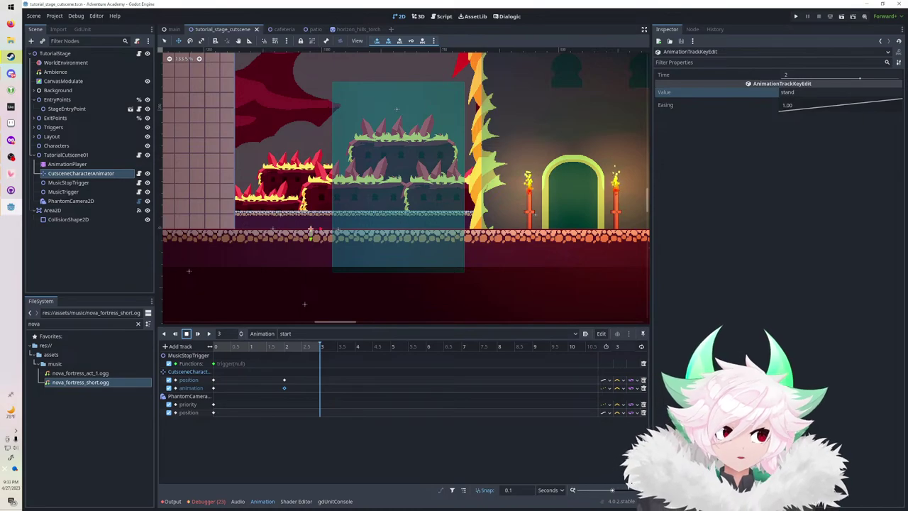
Set the start animation to auto-queue the end animation, and scrub through its beginning.
click(262, 333)
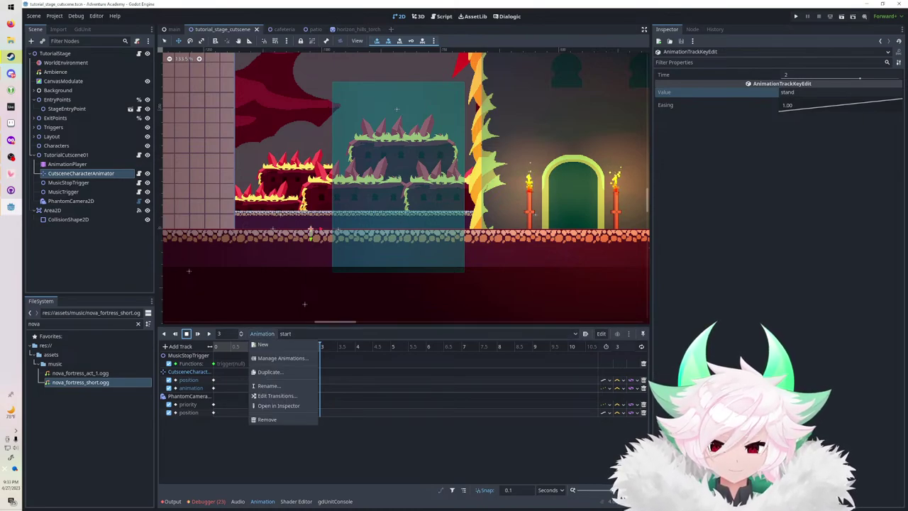
click(277, 396)
click(453, 308)
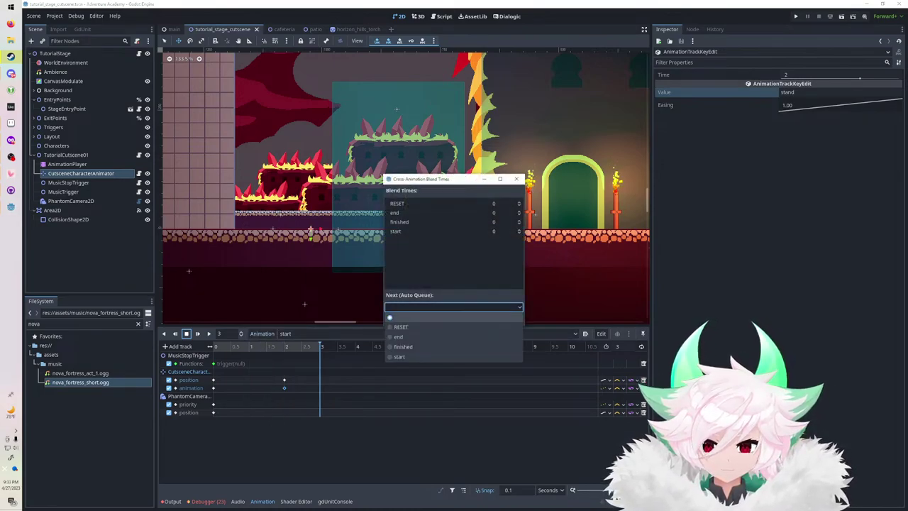
click(440, 337)
click(454, 320)
drag(215, 346, 274, 346)
Open the end animation and set it to auto-queue the finished animation.
click(291, 333)
click(287, 354)
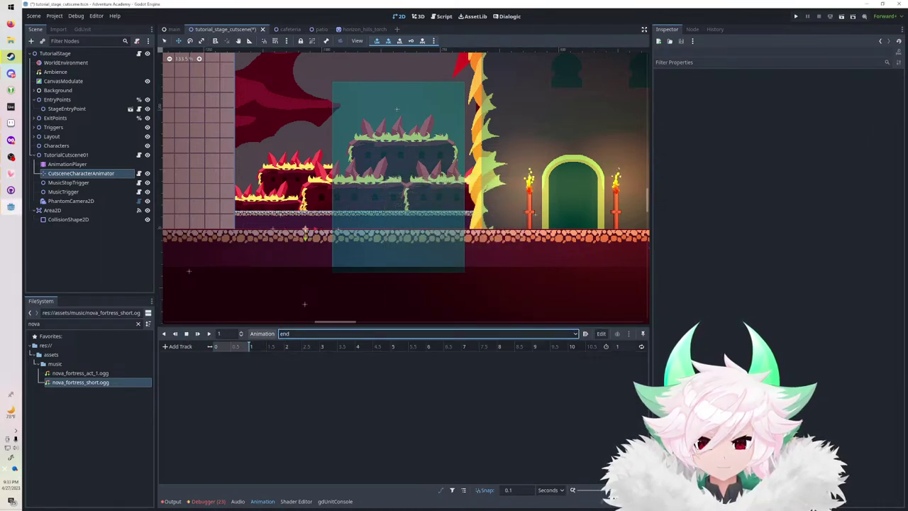
click(262, 333)
click(277, 396)
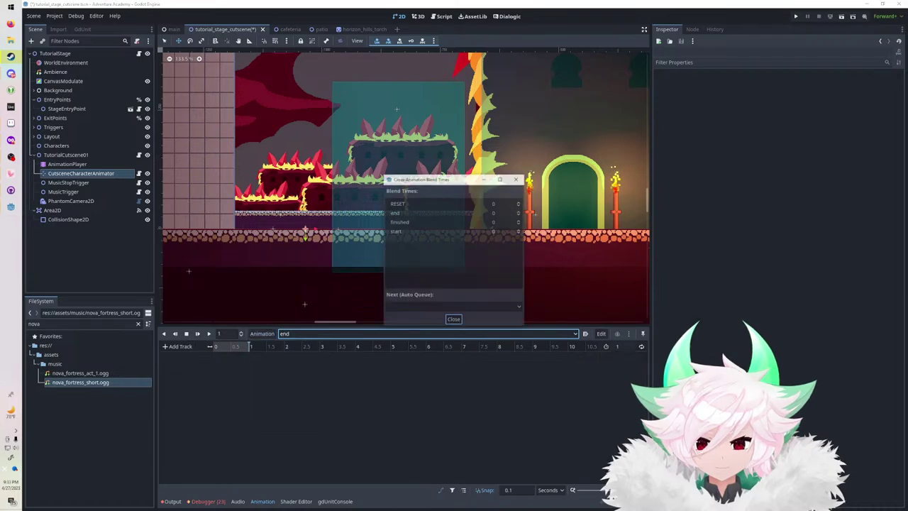
click(454, 307)
click(426, 347)
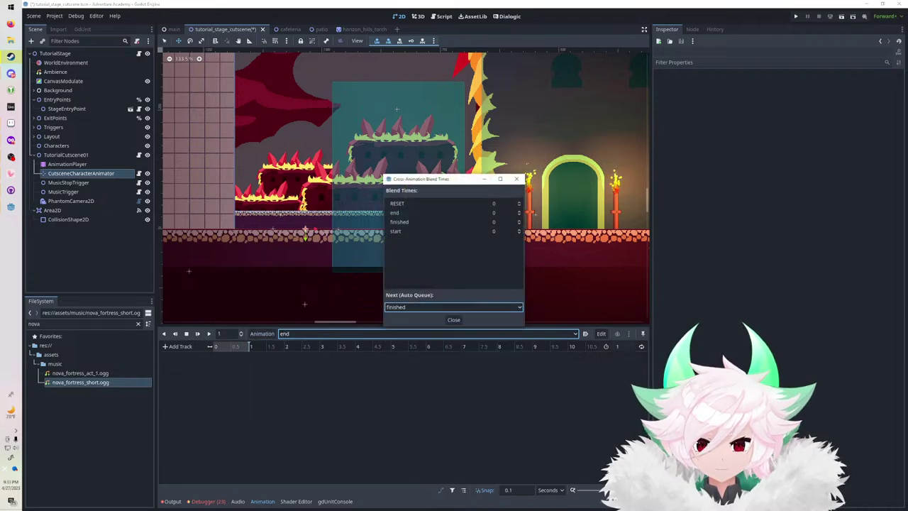
click(454, 320)
click(426, 333)
Clear the end animation's auto-queued next animation.
click(261, 333)
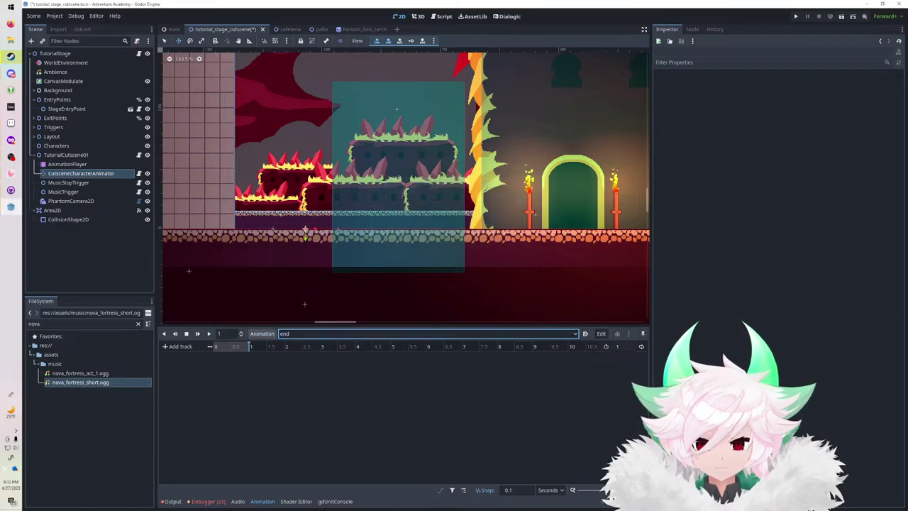
click(261, 334)
click(278, 396)
click(454, 308)
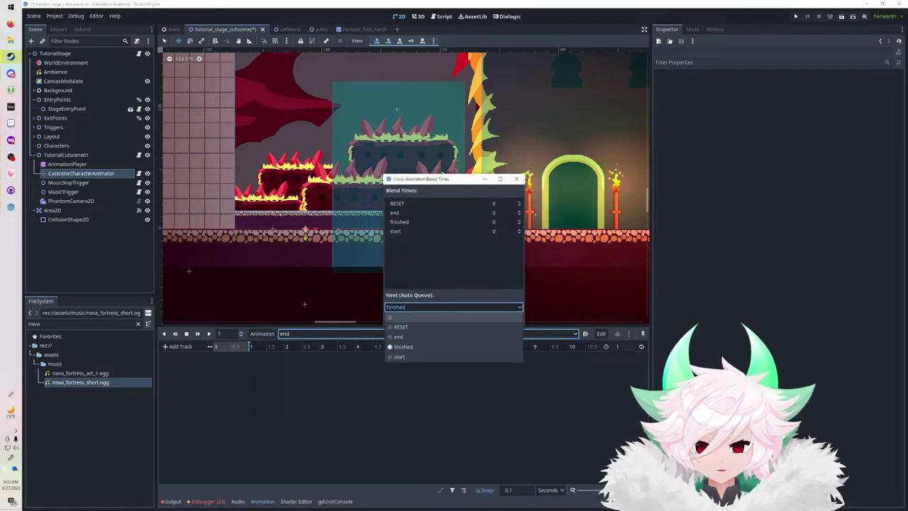
click(454, 317)
click(454, 320)
Return to the start animation at time 0, save the scene, and test the walk-in cutscene in a project run.
click(426, 333)
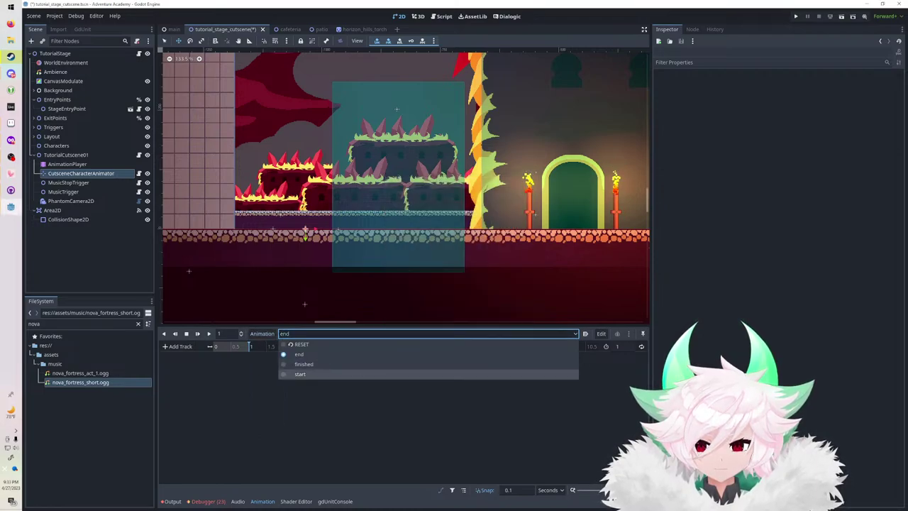
click(425, 374)
key(ctrl+s)
drag(273, 347, 213, 347)
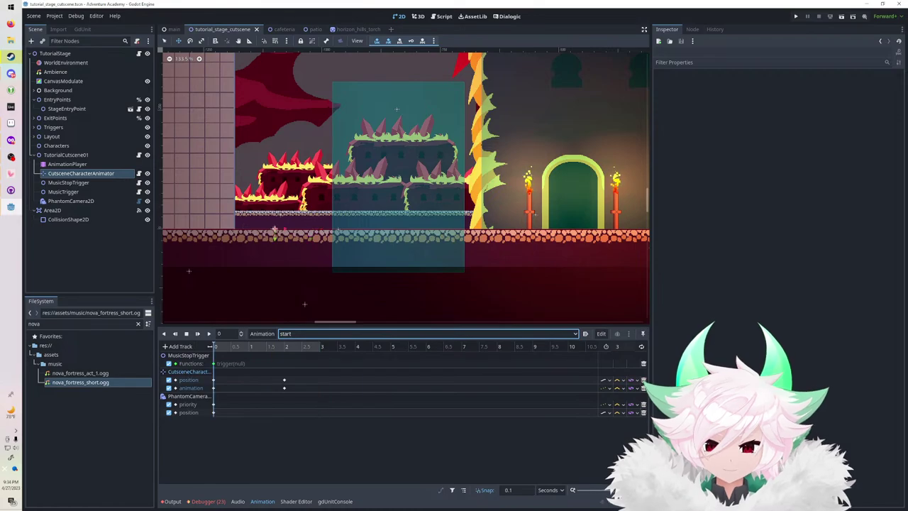
key(ctrl+s)
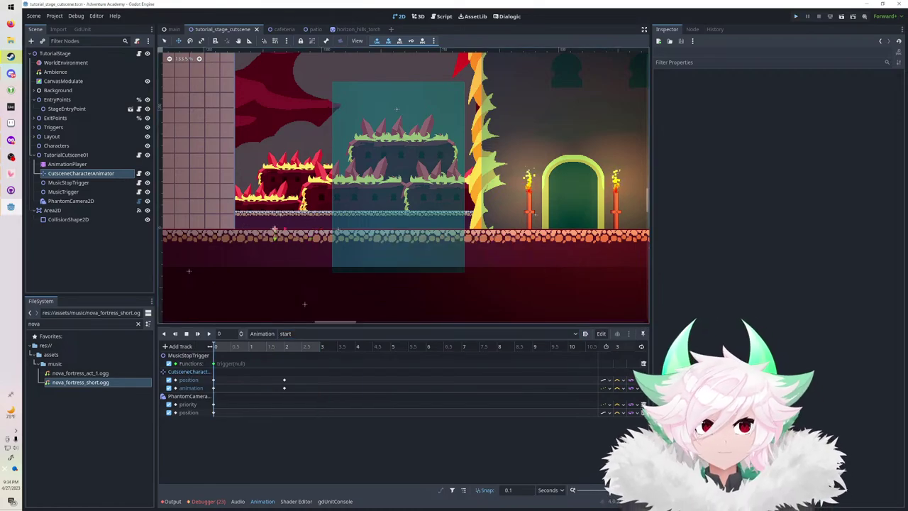
key(F5)
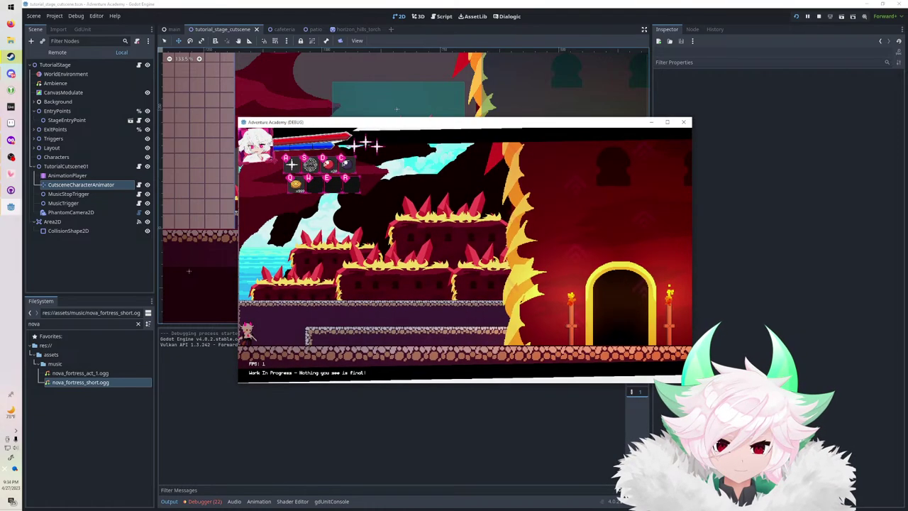
key(Right)
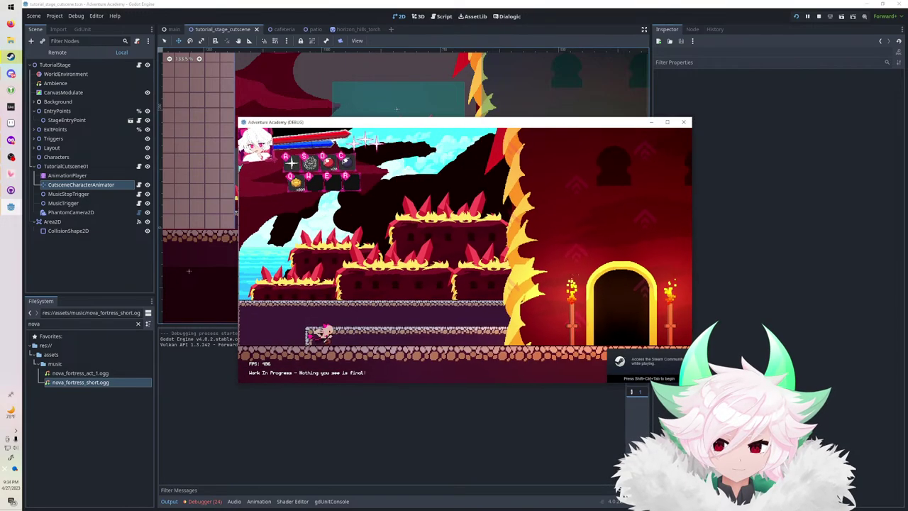
key(F8)
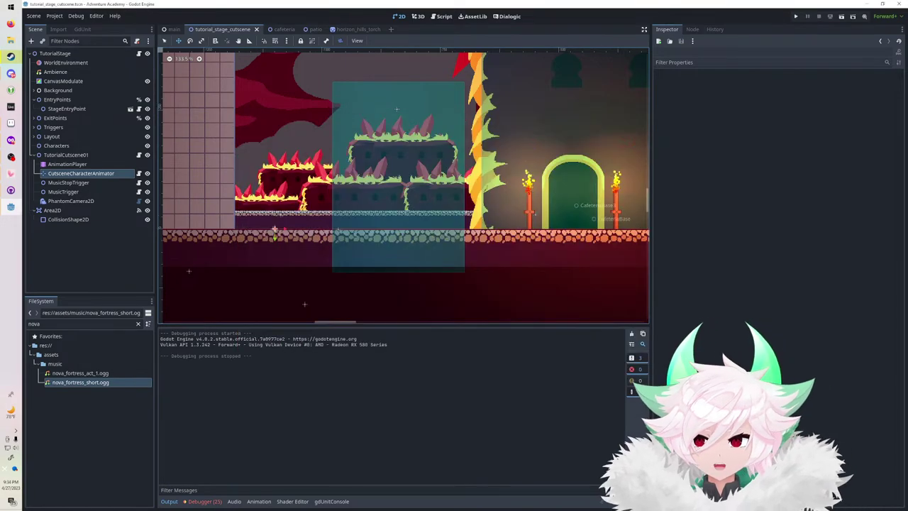
Connect TutorialCutscene01's started signal to the Area2D's queue_free method, save the scene, and test the trigger in a project run.
click(66, 154)
click(693, 29)
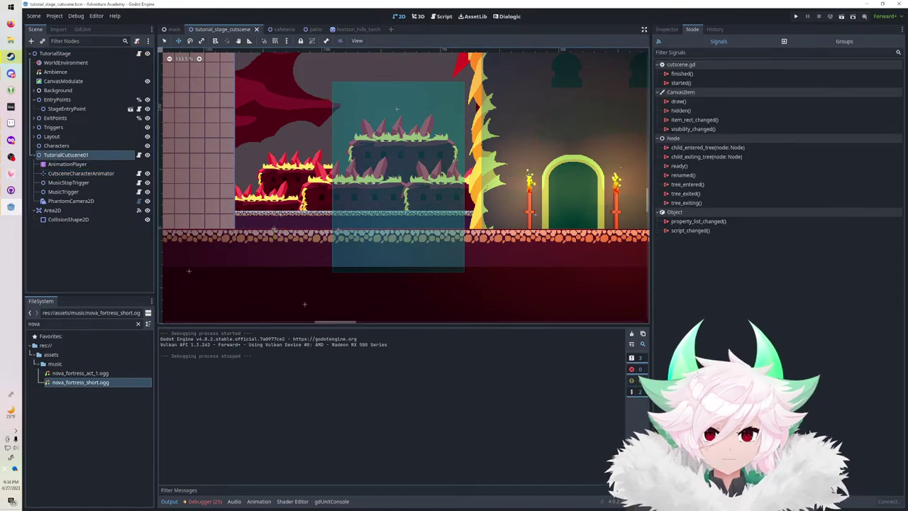
double_click(681, 83)
scroll(400, 256, down, 5)
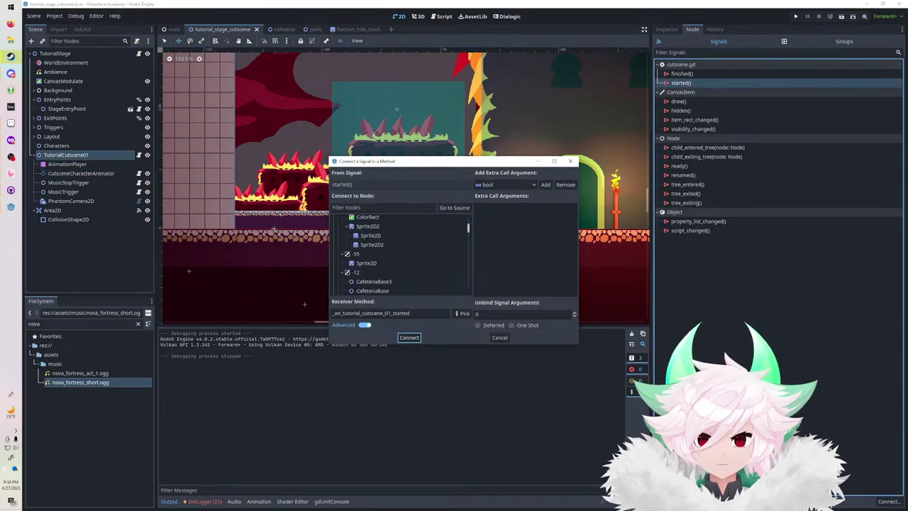
drag(468, 228, 462, 312)
click(357, 279)
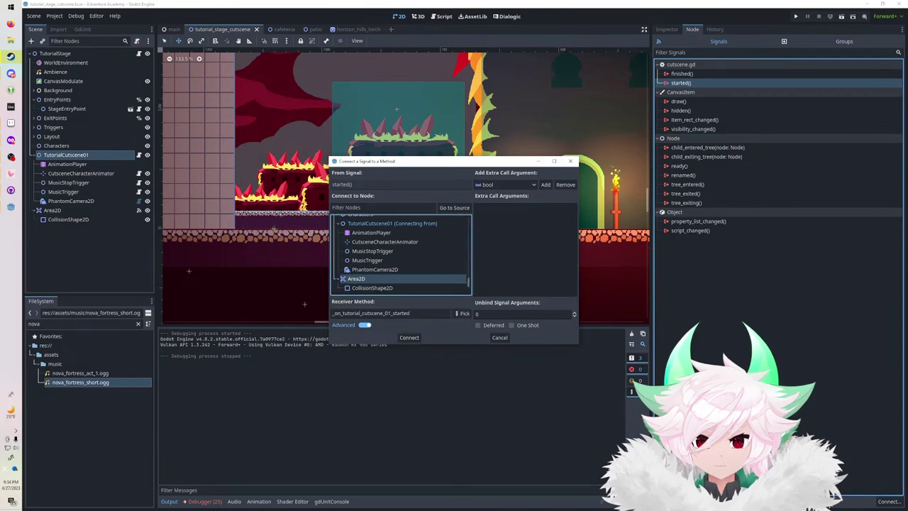
click(409, 313)
key(ctrl+a)
text(qu)
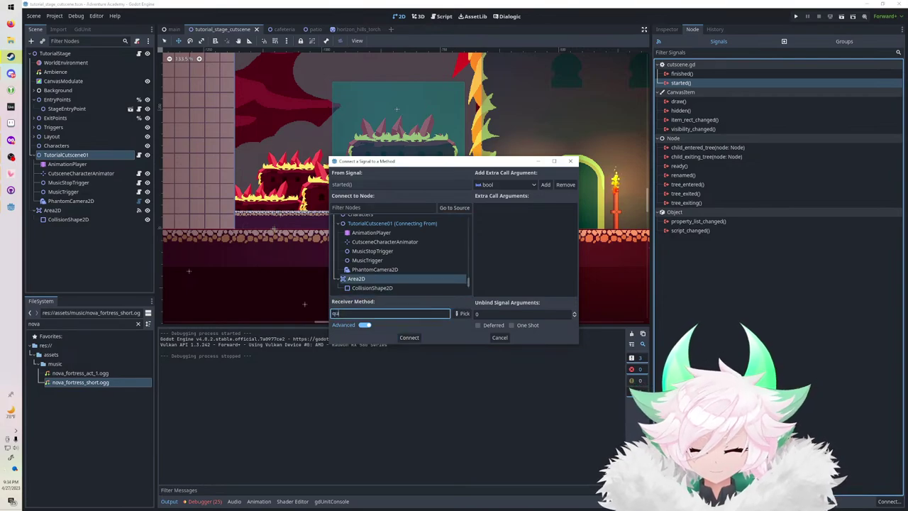
text(eue_free)
click(410, 337)
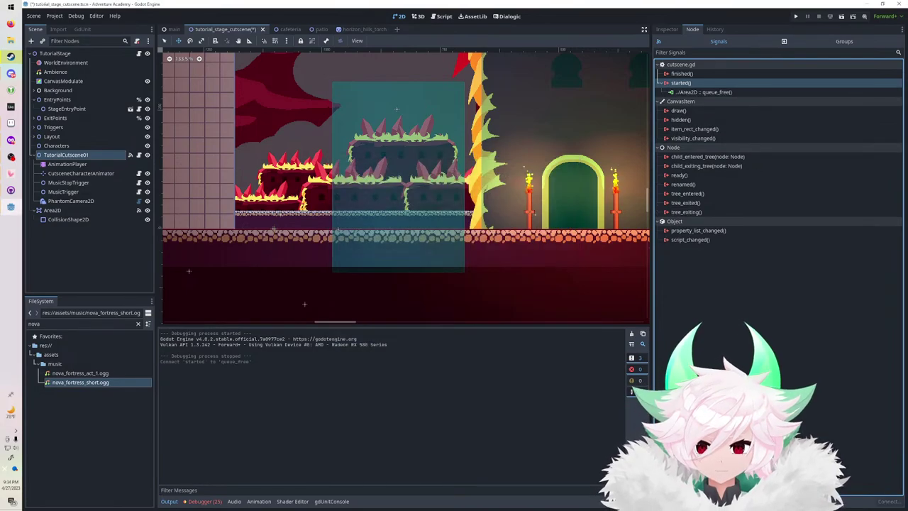
key(ctrl+s)
key(F5)
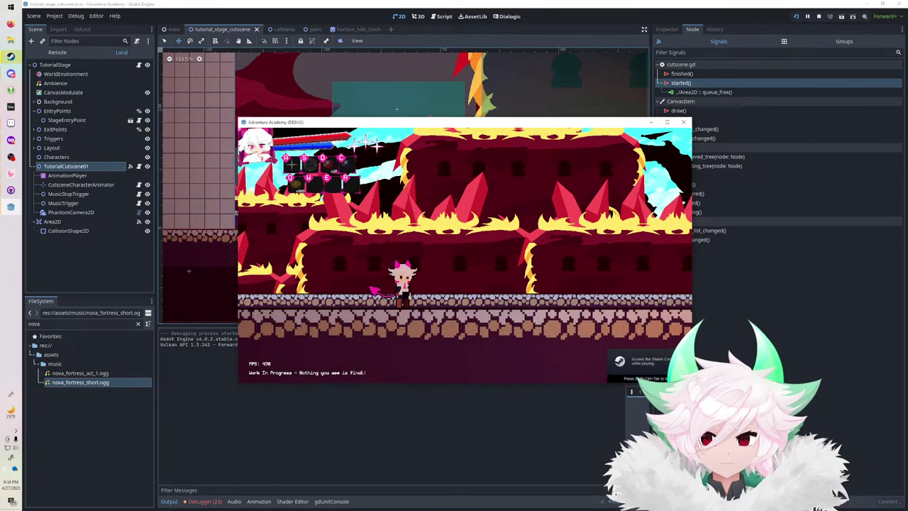
Walk the character back and forth through the stage in the running game to check the one-time trigger, and stop the run.
key(Right)
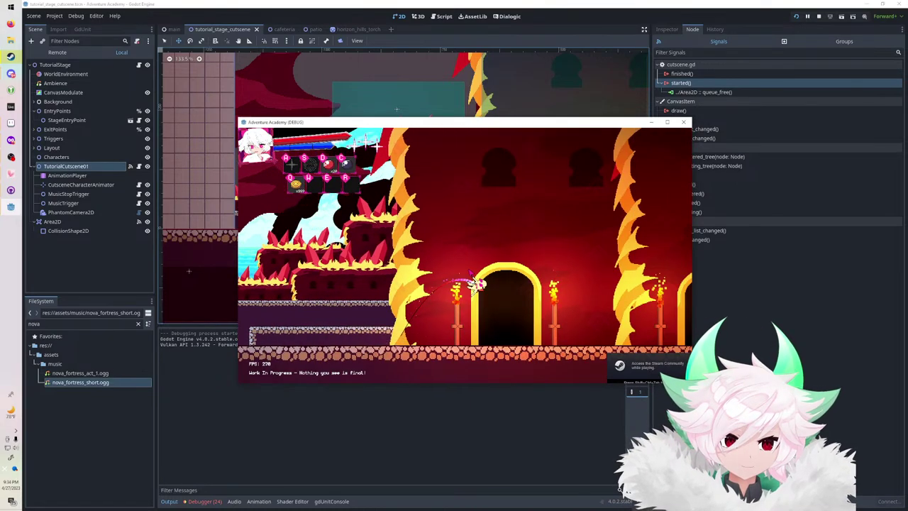
key(Right)
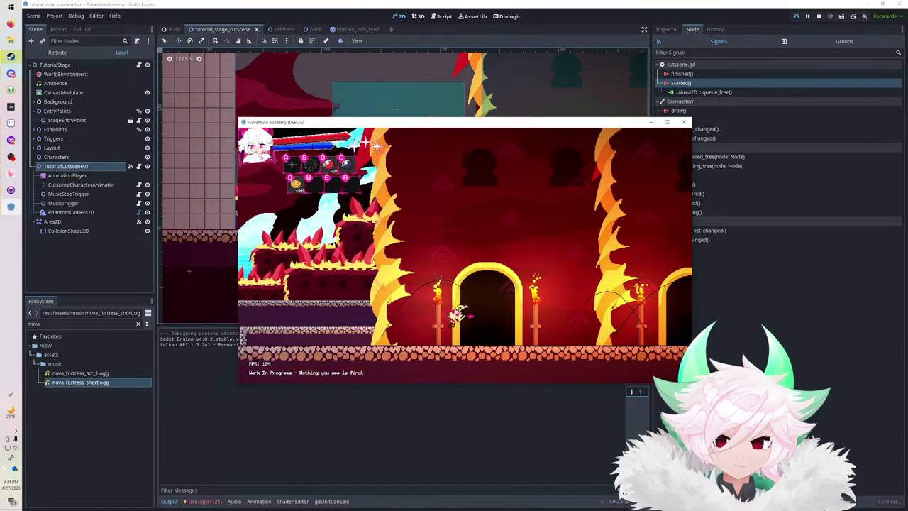
key(Left)
key(Right)
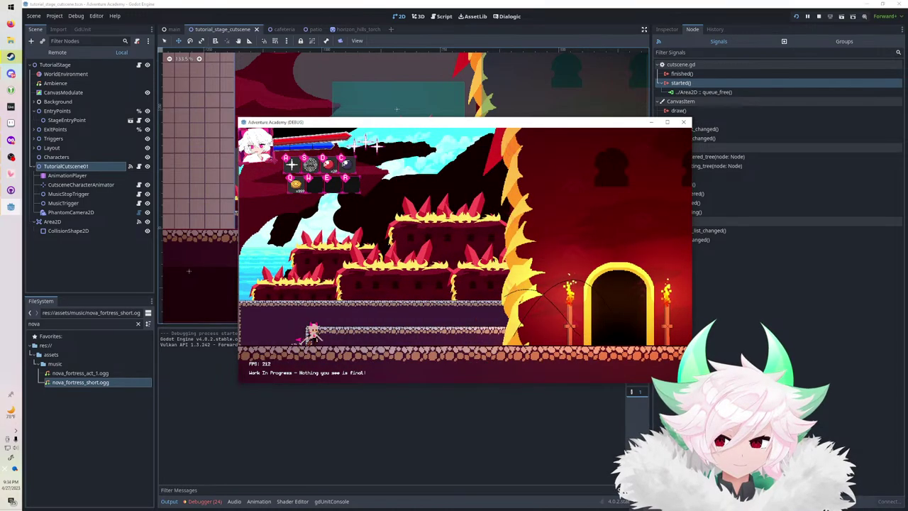
click(819, 16)
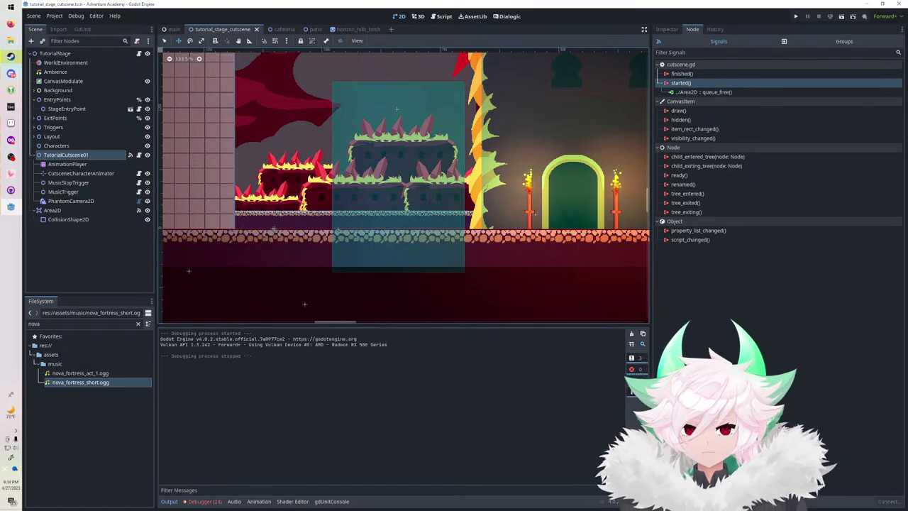
Add an AudioStreamPlayer2D node under TutorialCutscene01 and show its properties.
click(66, 155)
click(32, 41)
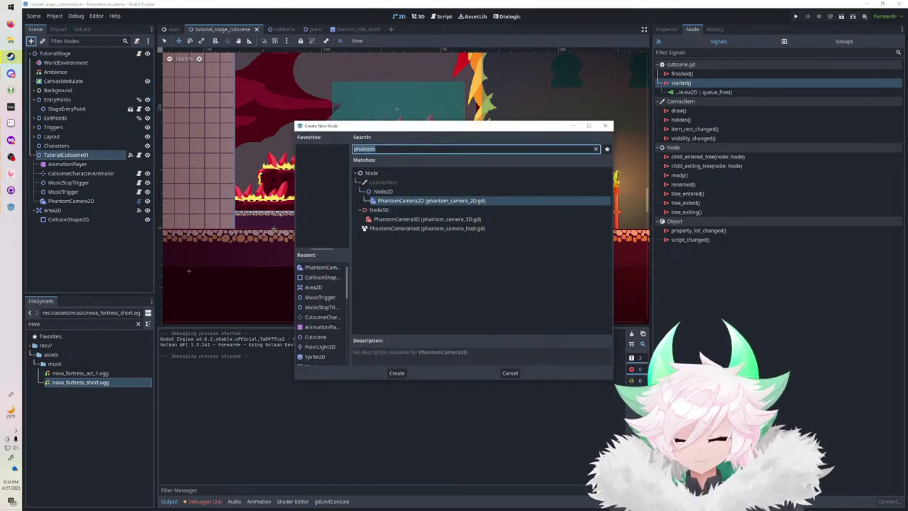
text(audiost)
key(Return)
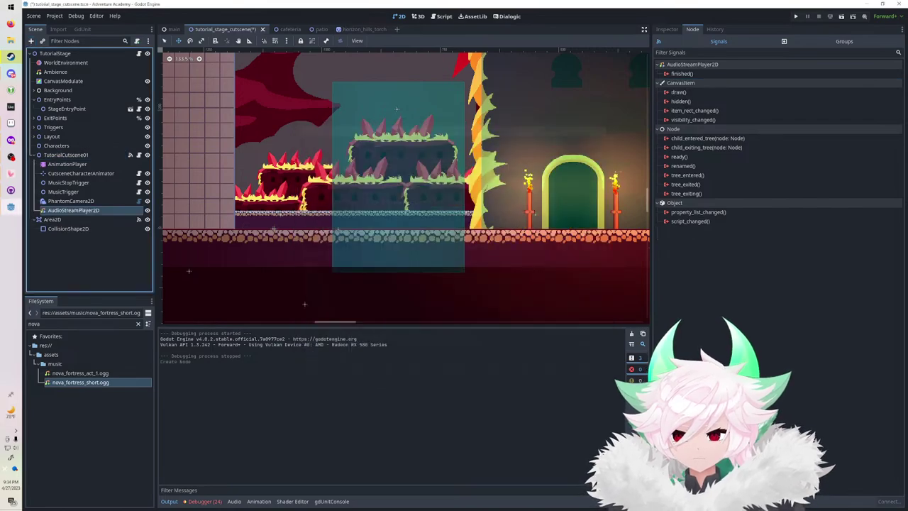
click(667, 29)
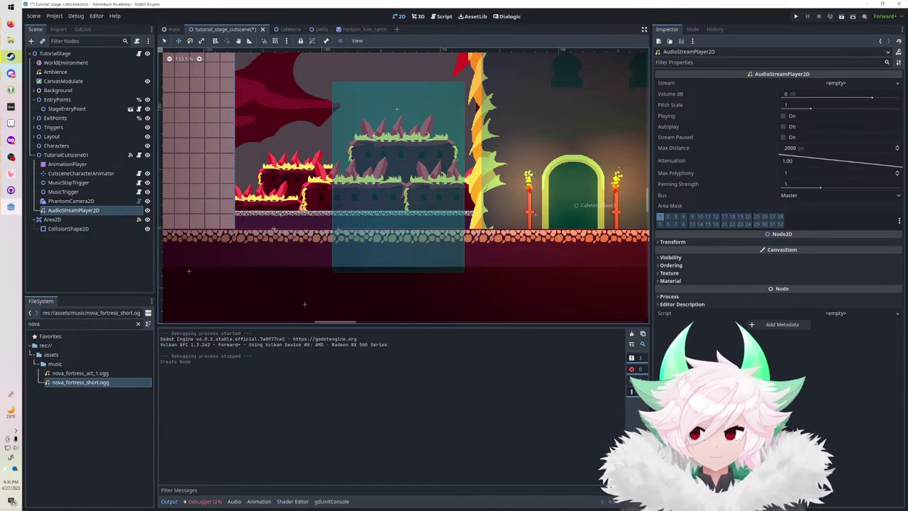
click(71, 201)
click(74, 210)
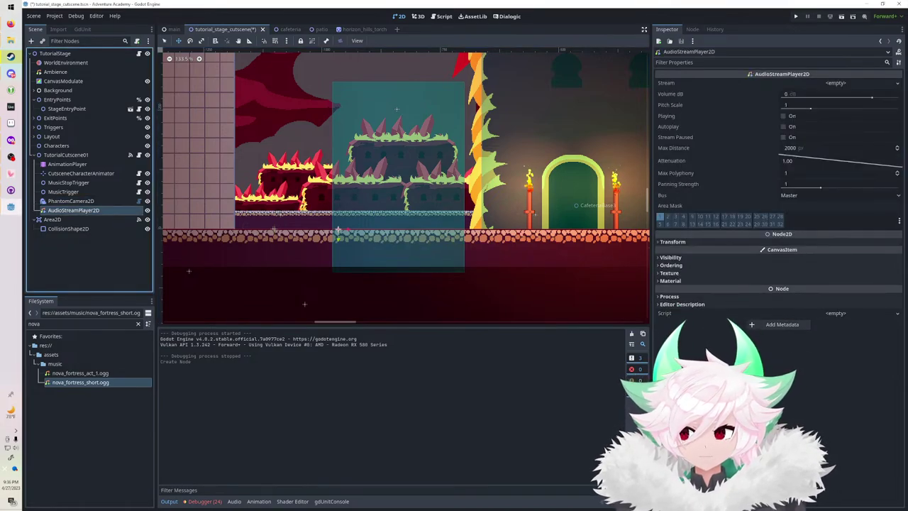
Find stomach_growl.wav in the project files, preview it, assign it as the AudioStreamPlayer2D's stream, and save the scene.
click(138, 324)
text(stomach)
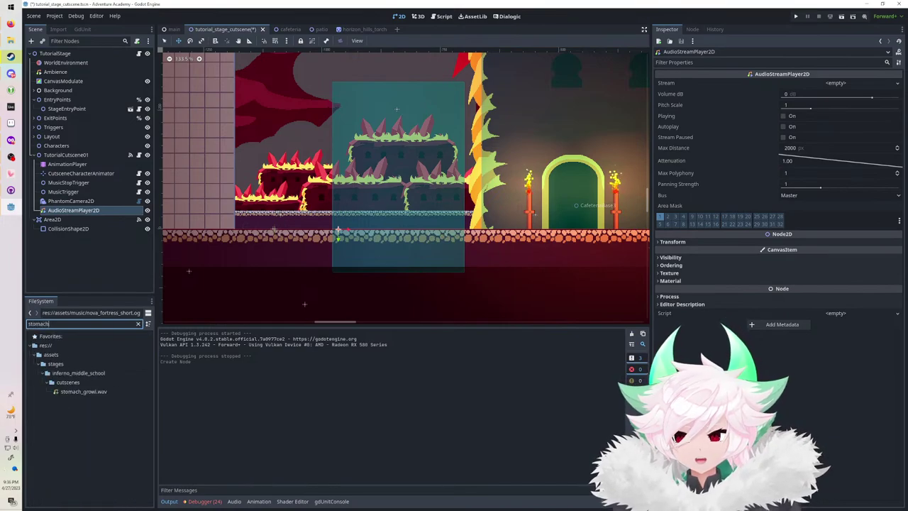
double_click(84, 391)
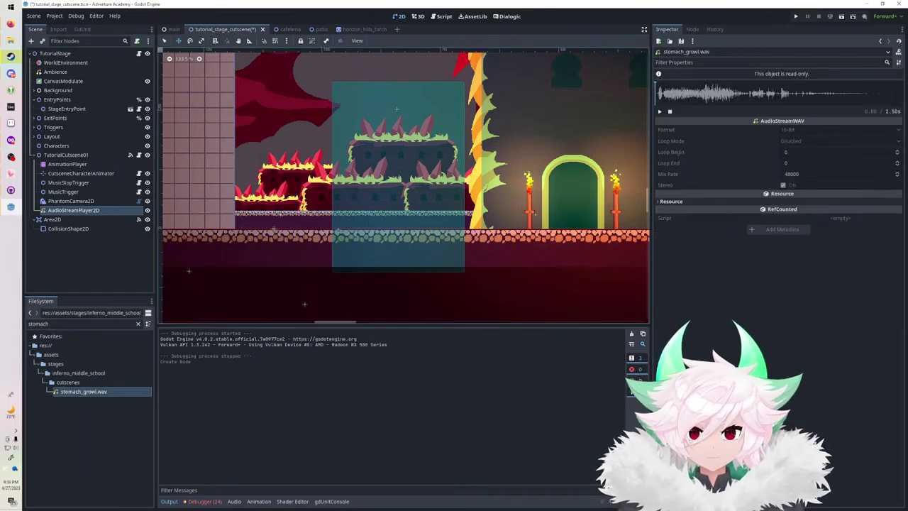
click(660, 111)
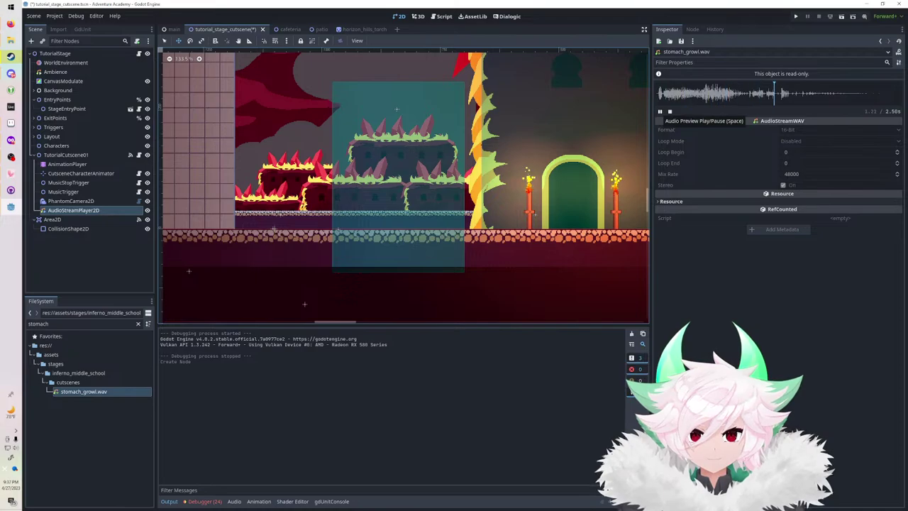
click(74, 211)
drag(84, 391, 809, 87)
key(ctrl+s)
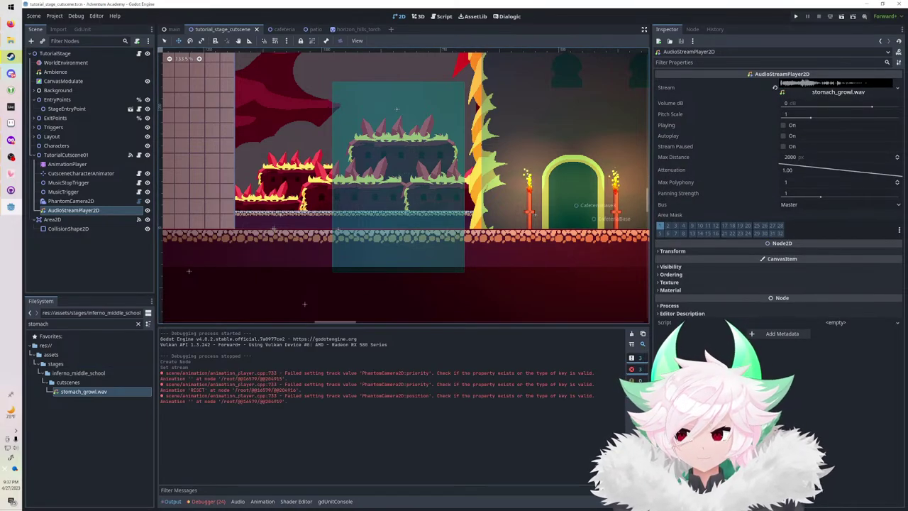
Reparent the AudioStreamPlayer2D under CutsceneCharacterAnimator, reset its position to 0, 0, and save the scene.
drag(78, 210, 99, 174)
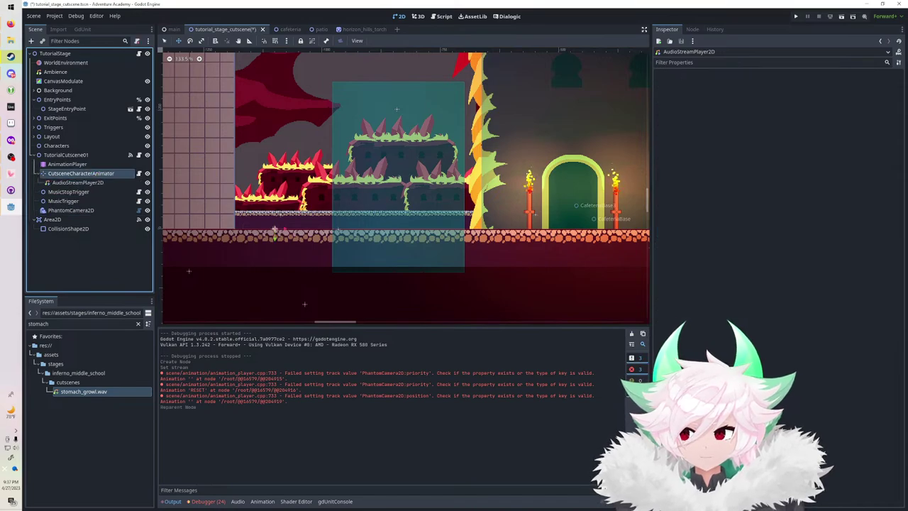
click(673, 251)
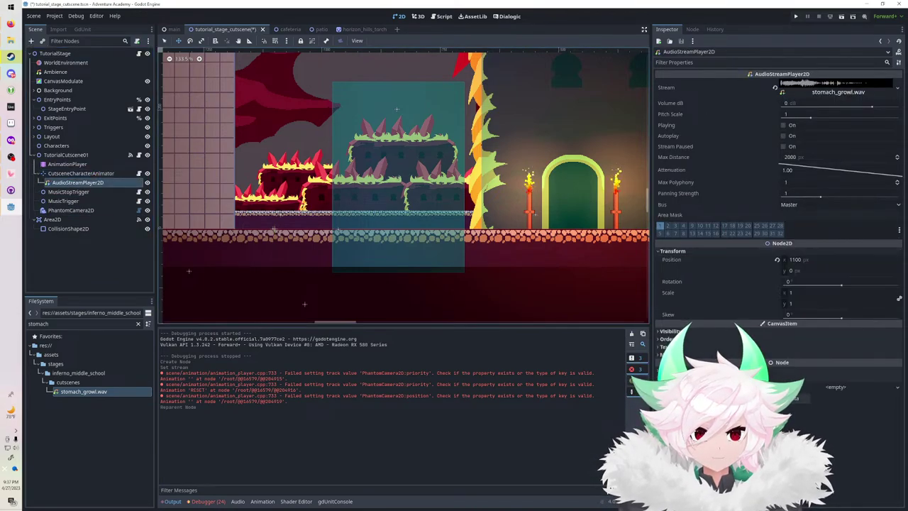
click(777, 260)
key(ctrl+s)
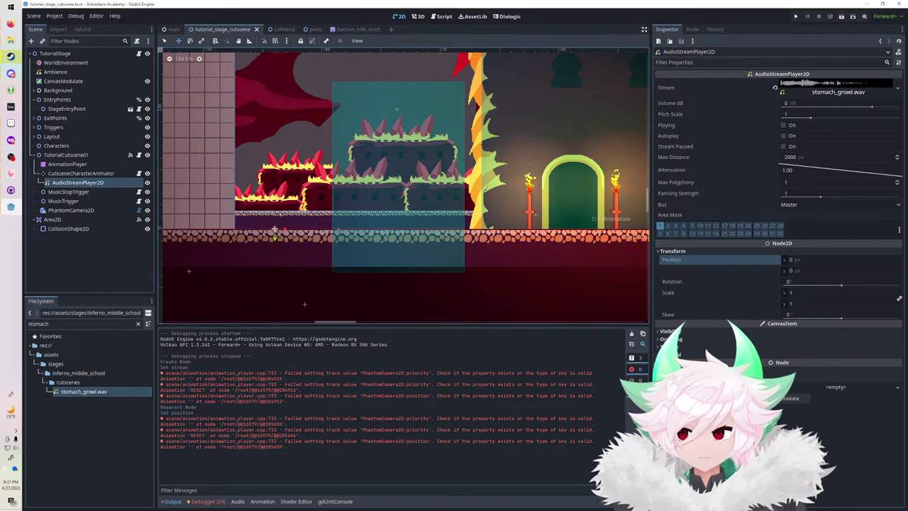
In the start animation, move to 3 seconds and add a Call Method track for CutsceneCharacterAnimator's AudioStreamPlayer2D.
click(68, 164)
click(312, 333)
click(300, 373)
drag(274, 347, 320, 347)
click(179, 346)
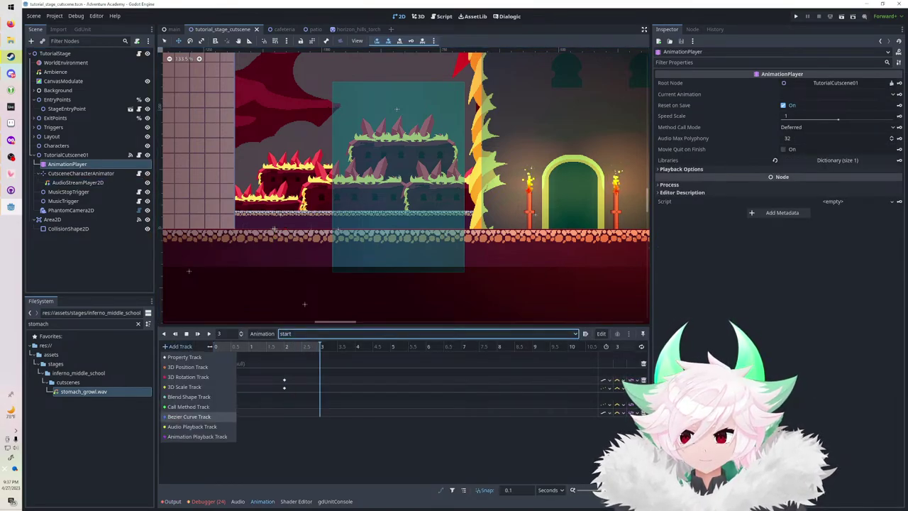
click(197, 407)
text(audios)
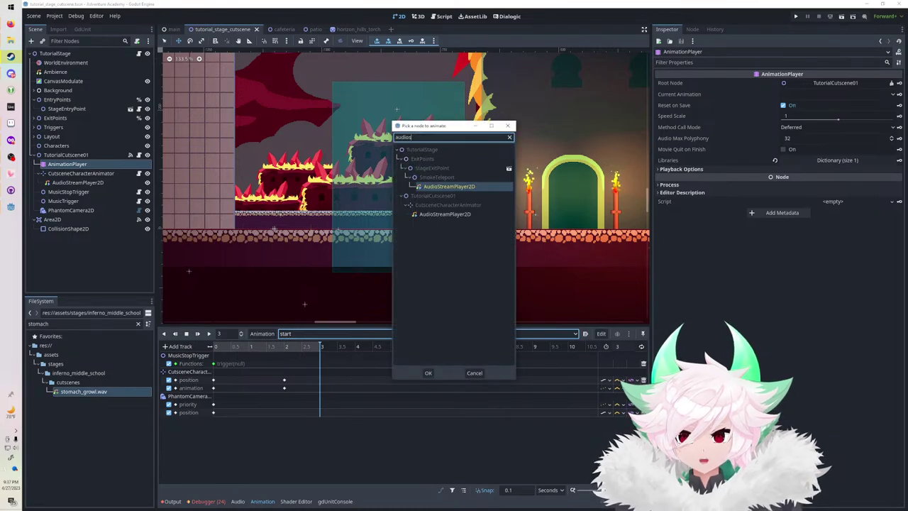
double_click(445, 214)
Insert a play method key at 3 seconds on the AudioStreamPlayer2D's track.
right_click(321, 429)
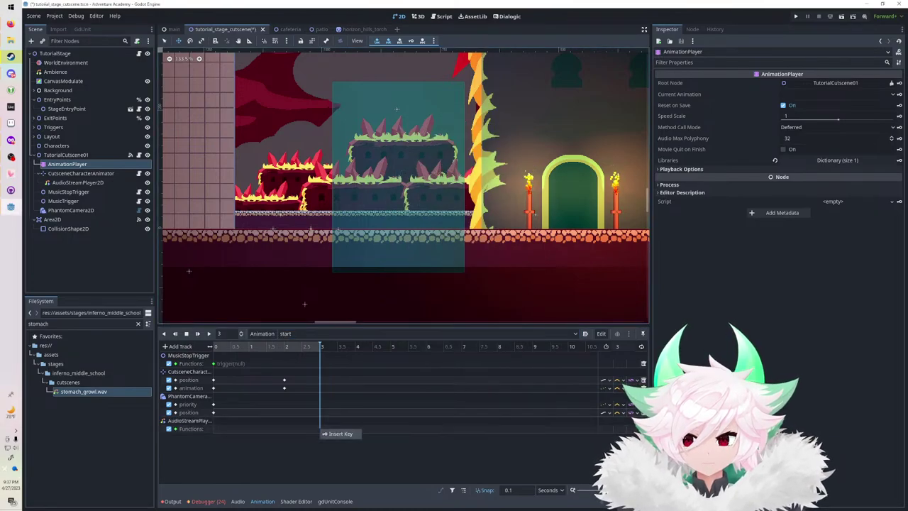
click(339, 432)
double_click(226, 154)
Rename the AudioStreamPlayer2D node to HungerSfx, save the scene, and briefly start and stop a project run.
double_click(79, 182)
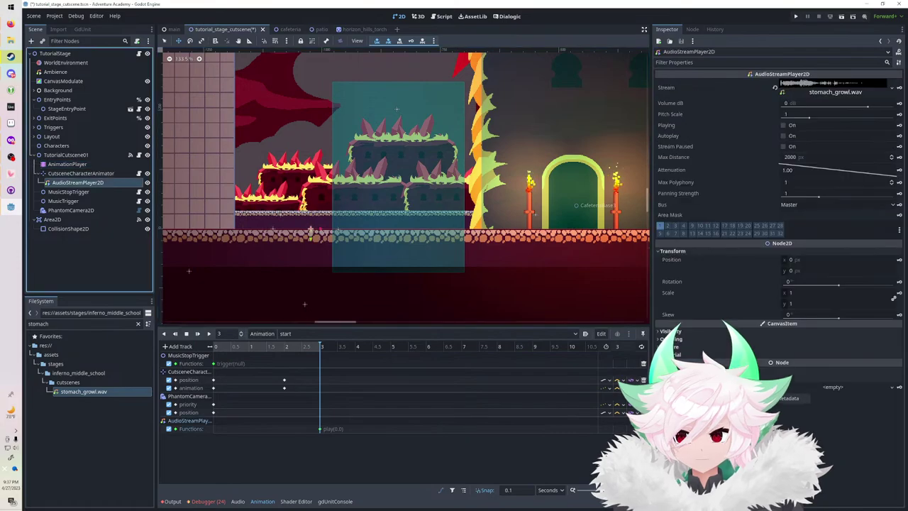
text(HungerSfx)
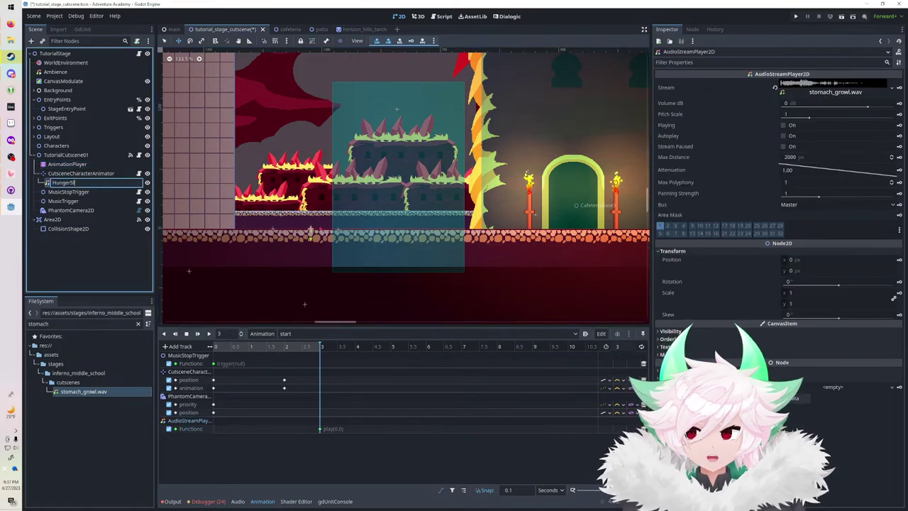
key(Return)
key(ctrl+s)
key(F5)
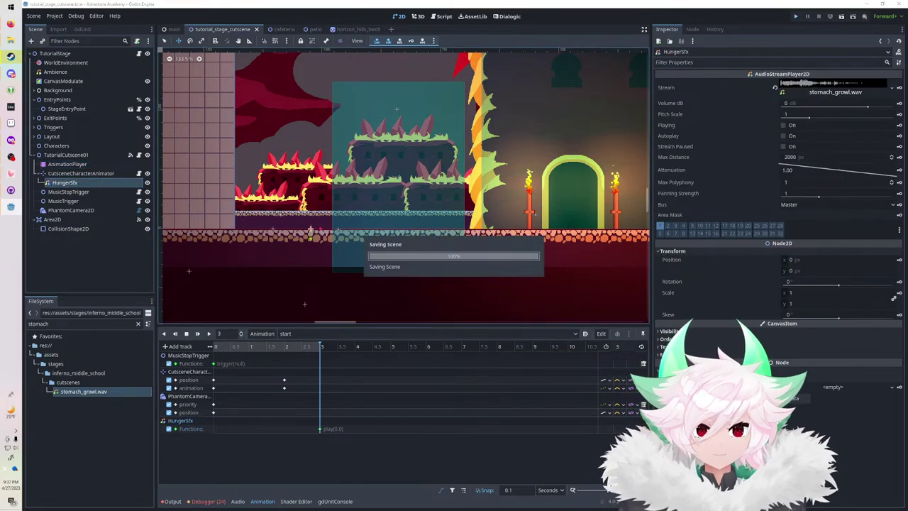
key(F8)
Open the audio bus choices for HungerSfx.
click(840, 204)
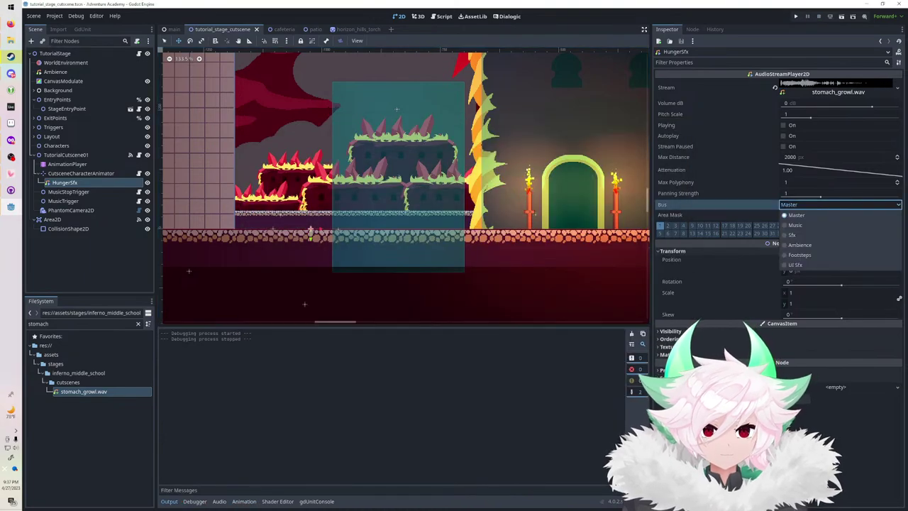
Route the HungerSfx player to the Sfx bus, then run the project to test the cutscene stage and stop it.
click(816, 236)
key(F5)
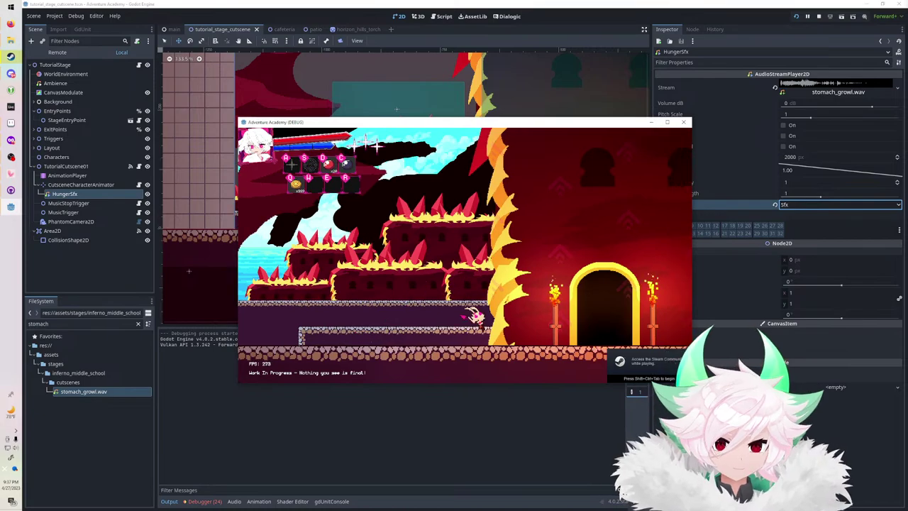
key(Left)
key(space)
key(Right)
key(space)
key(space)
key(space)
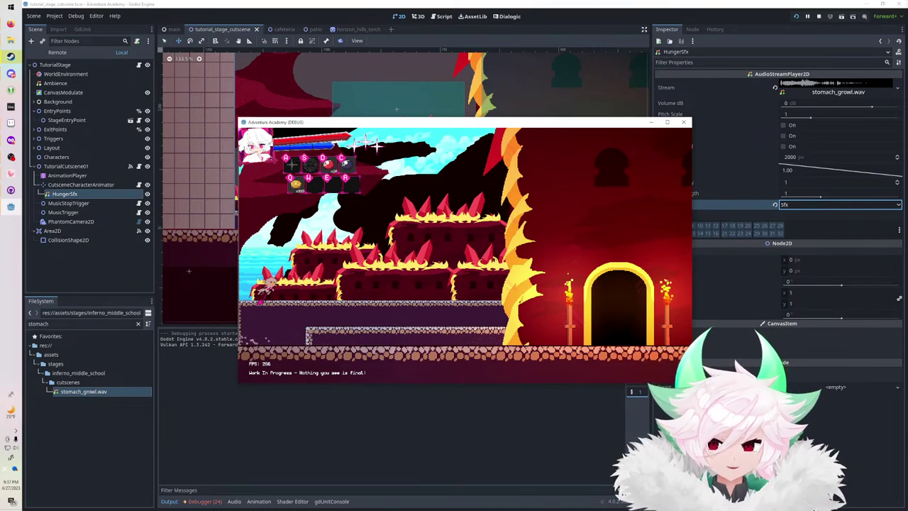
click(818, 16)
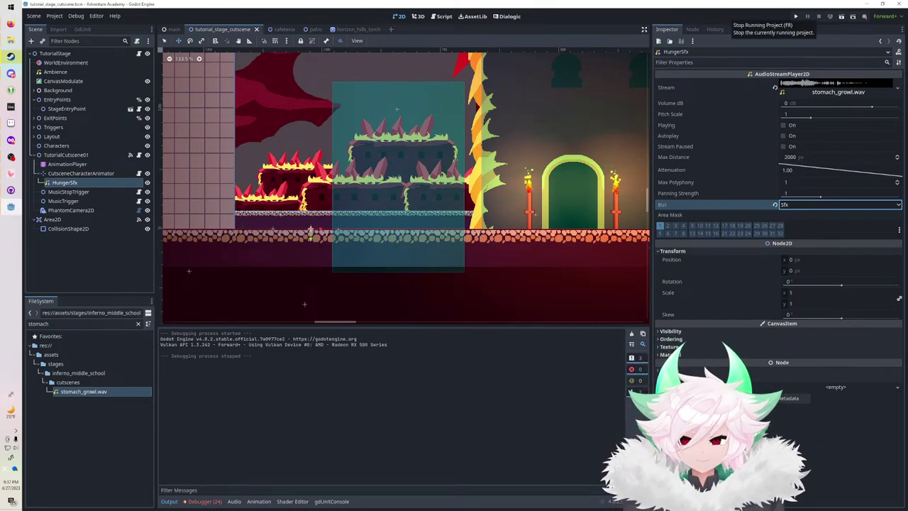
Clear the file filter and preview idle_thoughts.ogg from the music folder.
click(138, 323)
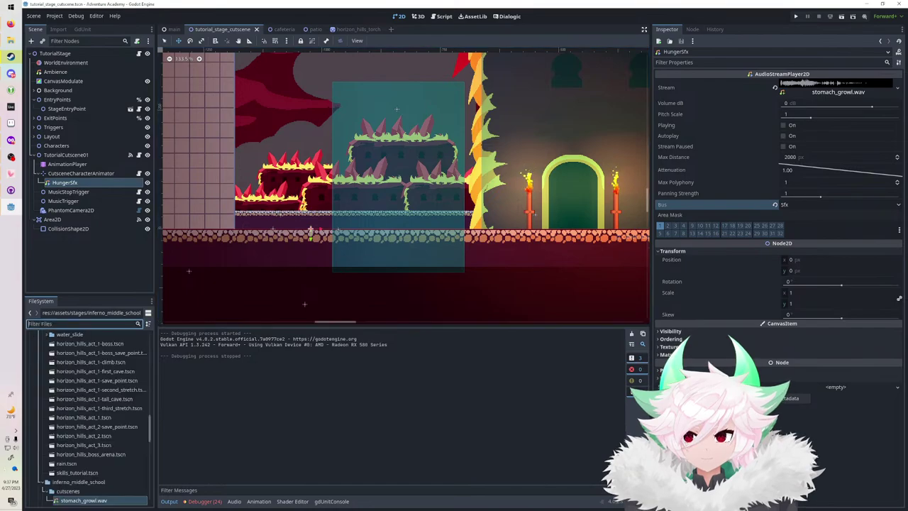
drag(149, 428, 149, 376)
scroll(92, 419, up, 3)
double_click(74, 446)
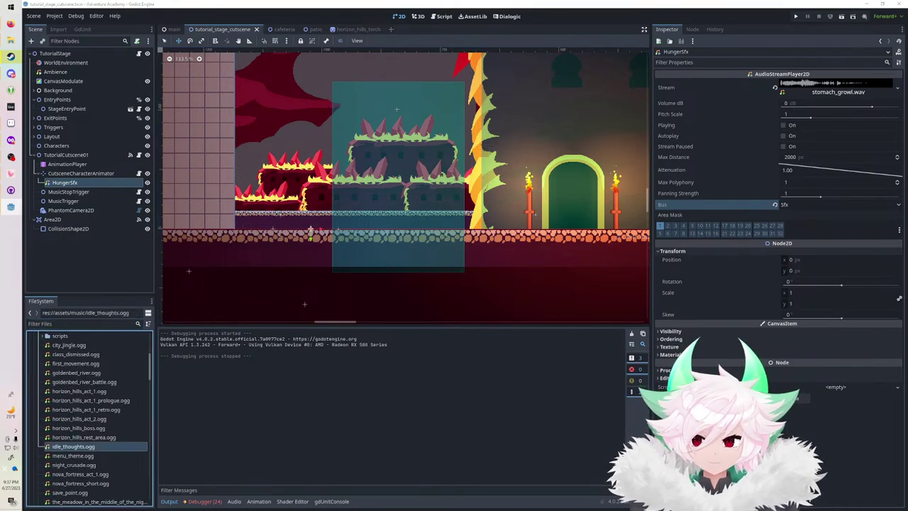
click(352, 308)
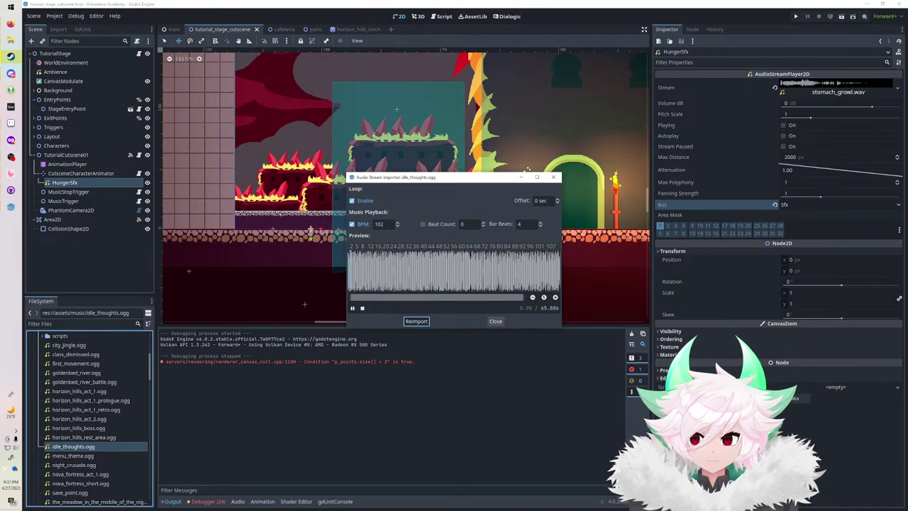
click(495, 321)
Preview the music tracks menu_theme.ogg and night_crusade.ogg.
double_click(73, 456)
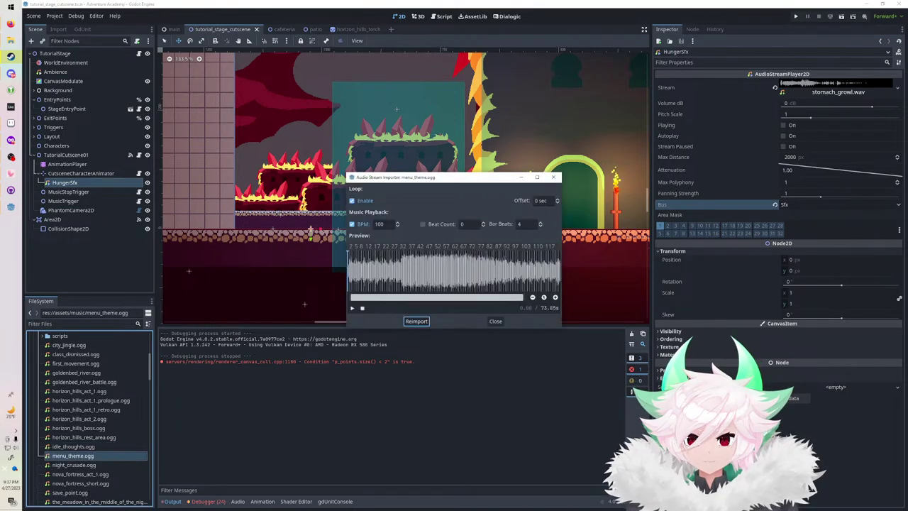
click(353, 308)
key(Escape)
key(Down)
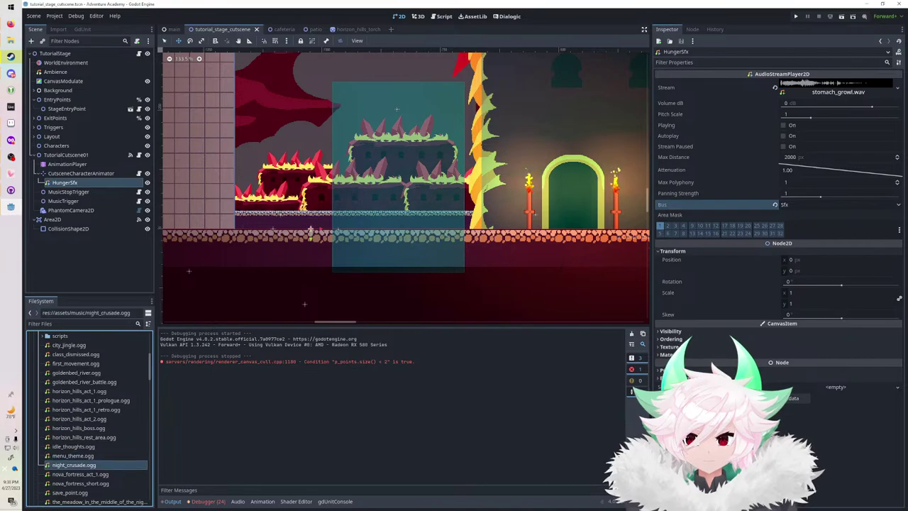
key(Return)
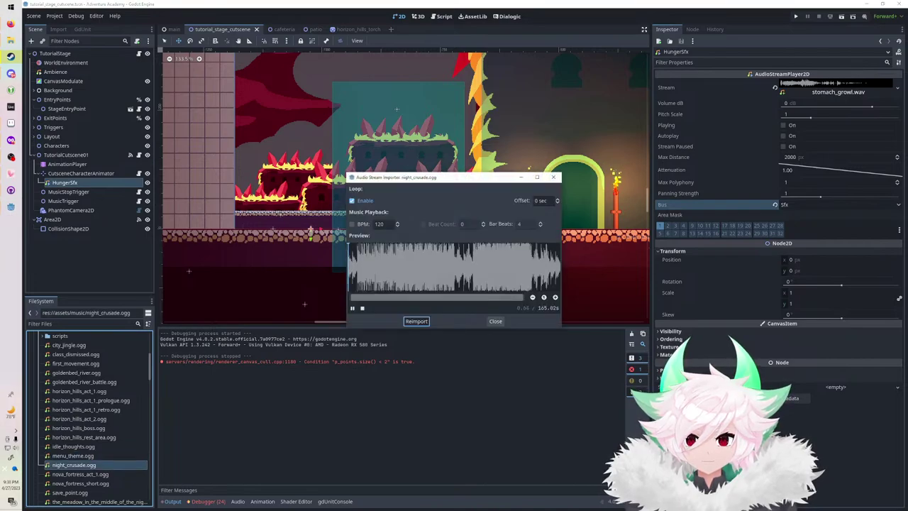
key(Escape)
Check the_meadow_in_the_middle_of_the_night.ogg in the audio importer and preview idle_thoughts.ogg again.
key(Down)
key(Down)
key(Down)
key(Down)
key(Return)
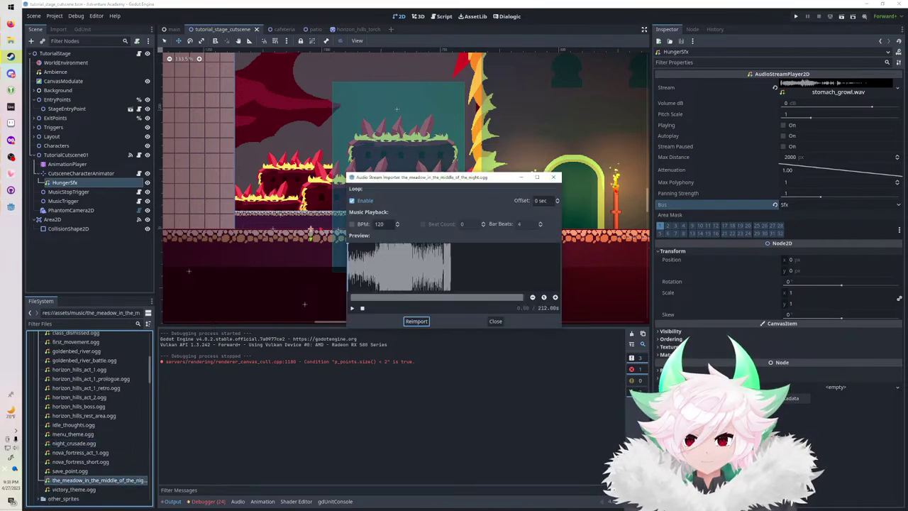
click(495, 322)
scroll(89, 419, up, 1)
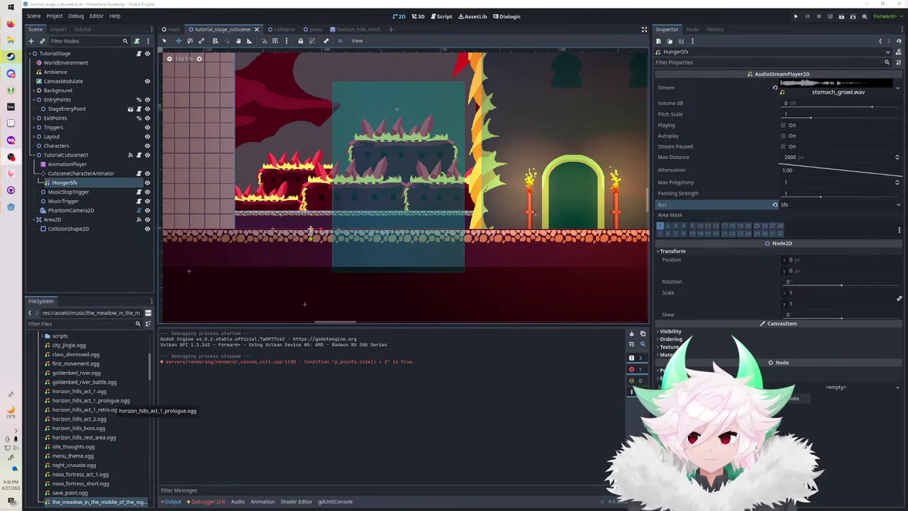
double_click(73, 446)
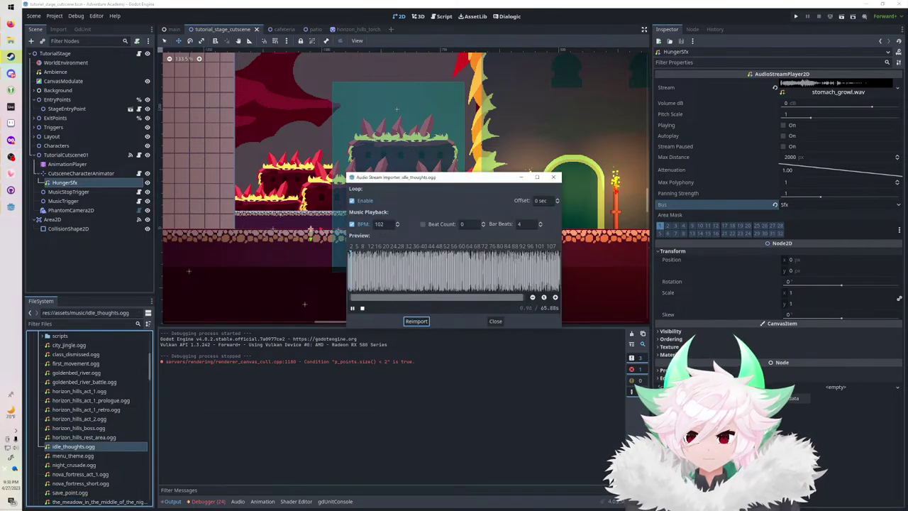
click(495, 321)
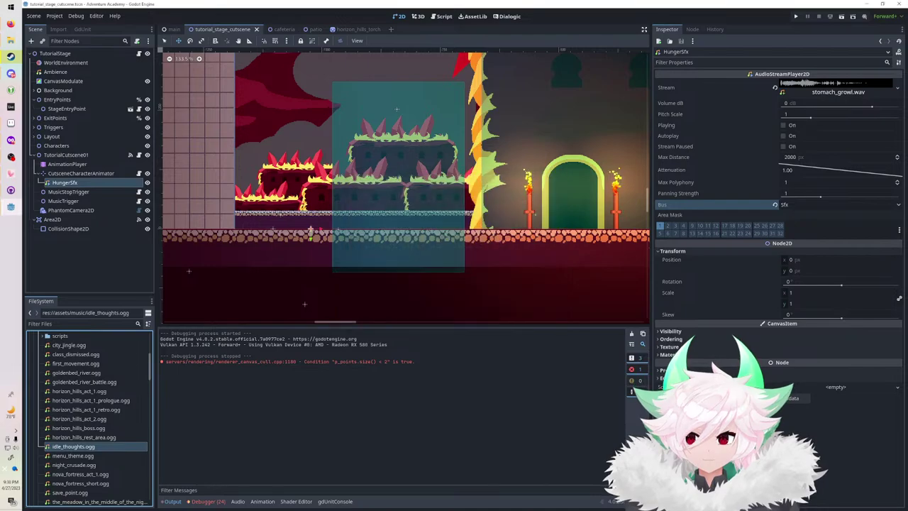
Preview city_jingle.ogg, assign it as the MusicTrigger node's song and save the scene.
double_click(69, 345)
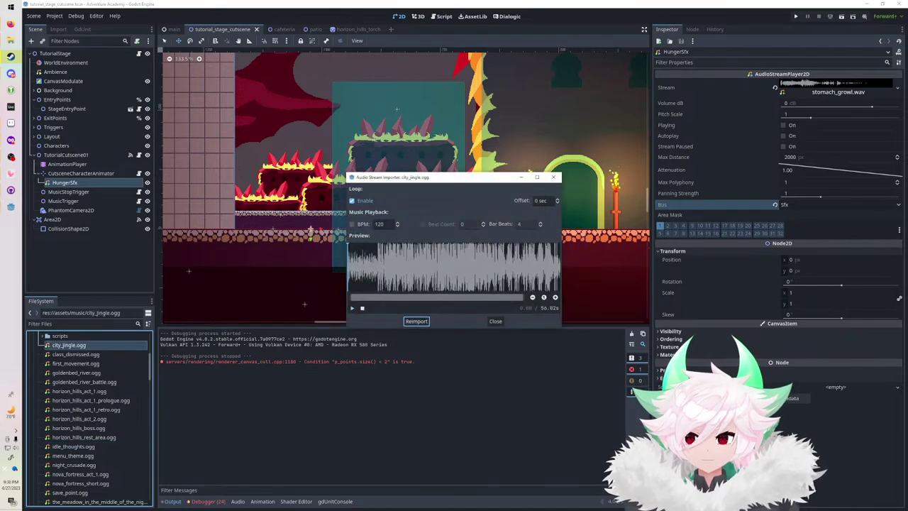
click(352, 308)
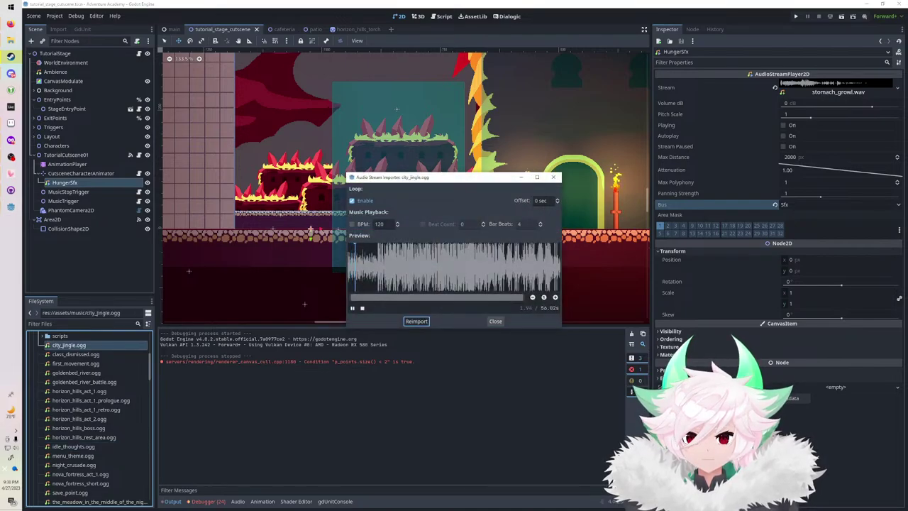
click(495, 321)
click(63, 201)
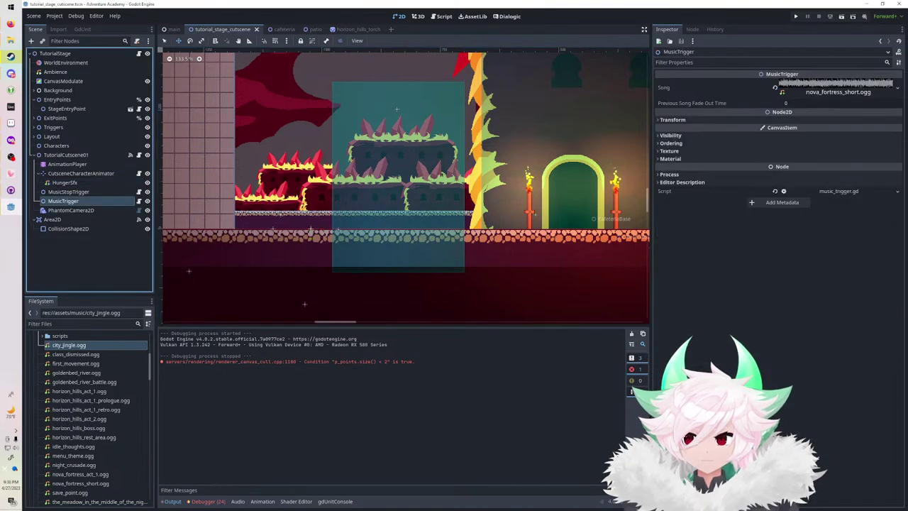
drag(69, 346, 867, 90)
key(ctrl+s)
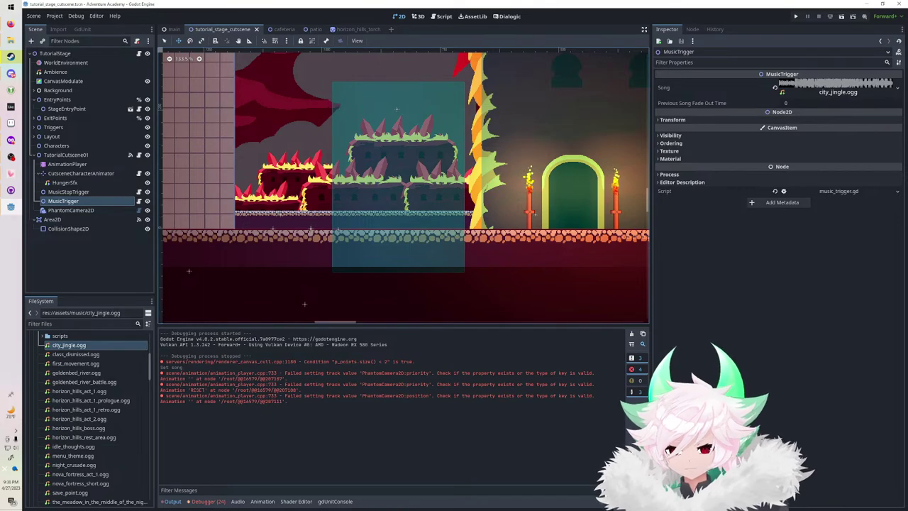
Preview class_dismissed.ogg and assign it as the MusicTrigger node's song.
double_click(76, 354)
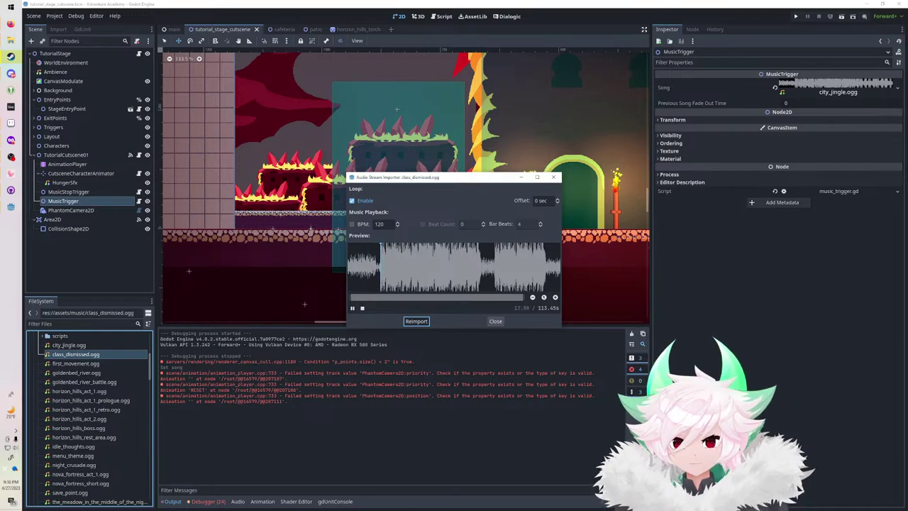
click(496, 322)
drag(76, 354, 831, 88)
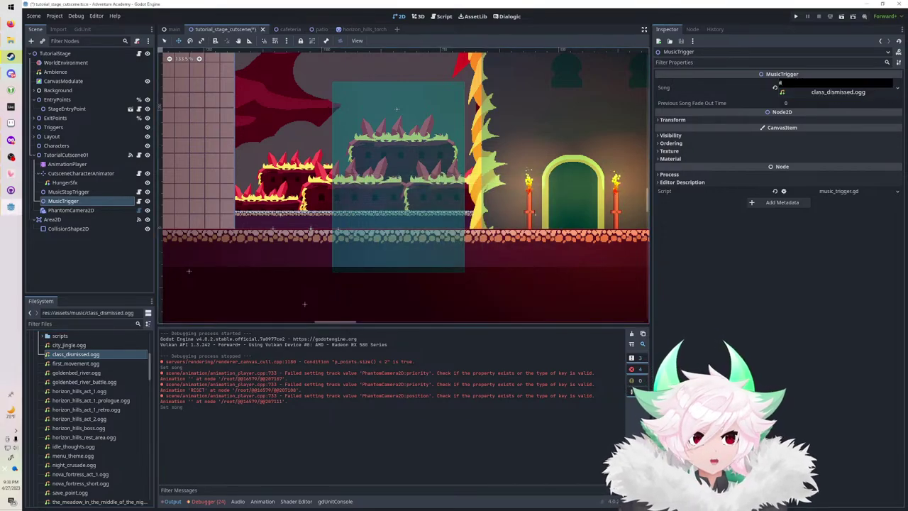
Run the project and move the character from the cutscene start to the open-air pavilion to test class_dismissed.ogg.
key(F5)
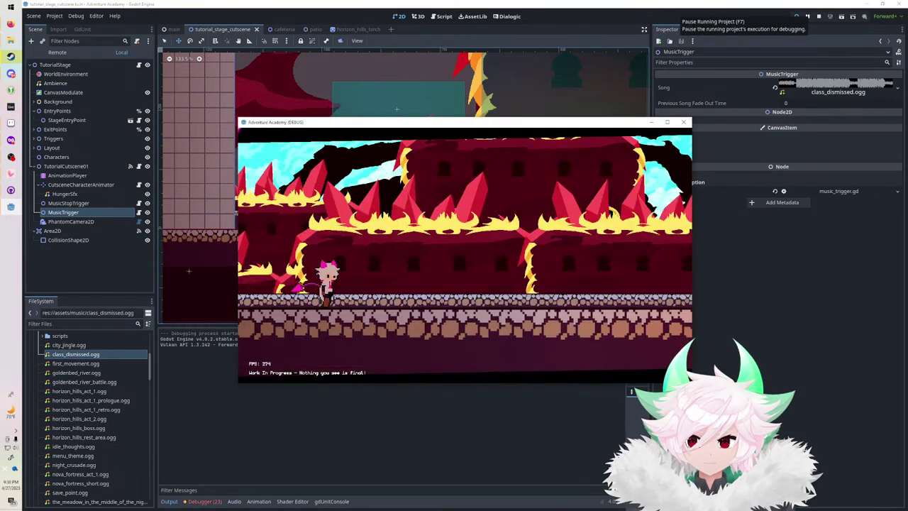
key(Right)
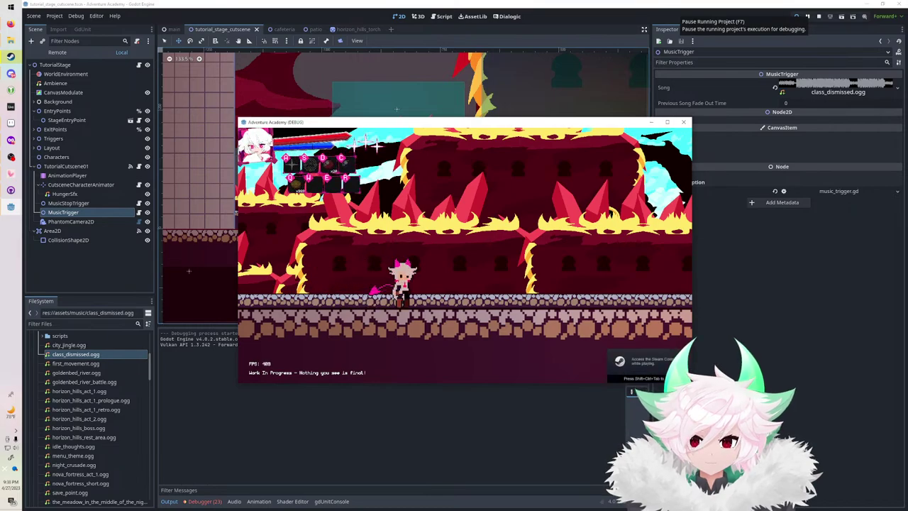
key(Right)
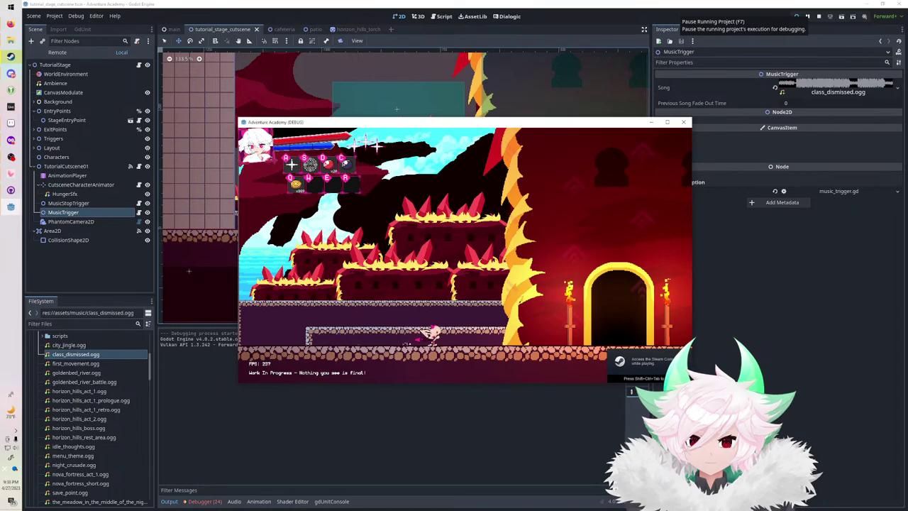
key(Right)
key(space)
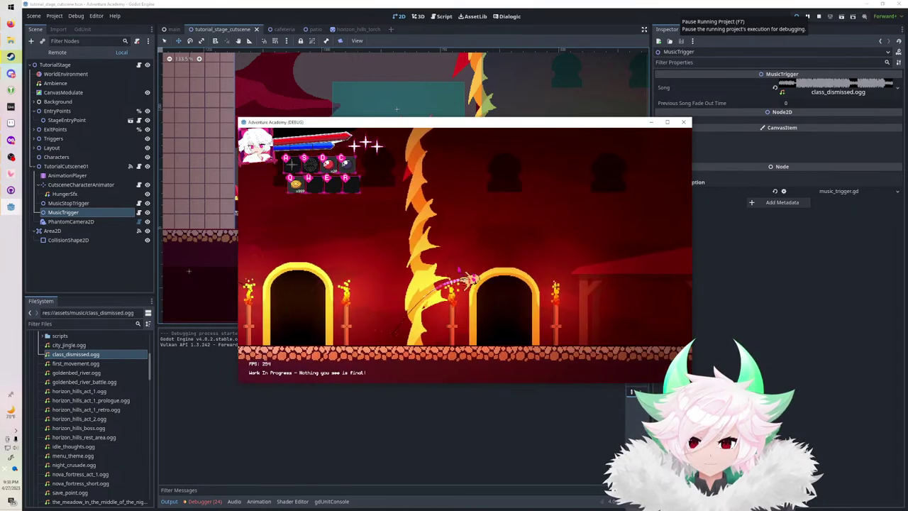
key(Right)
key(space)
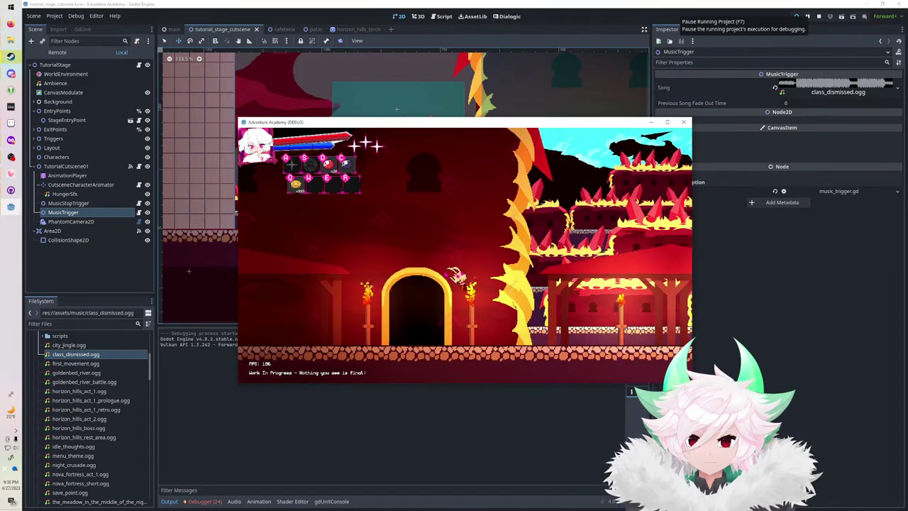
key(Right)
key(space)
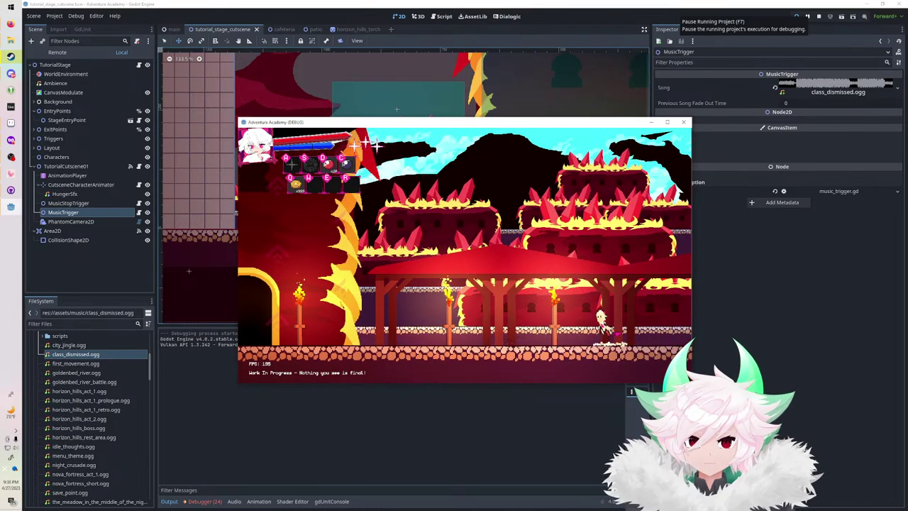
Play-test the new song by moving and jumping back and forth between the torch-lit archways and the outdoor pavilion.
key(Left)
key(space)
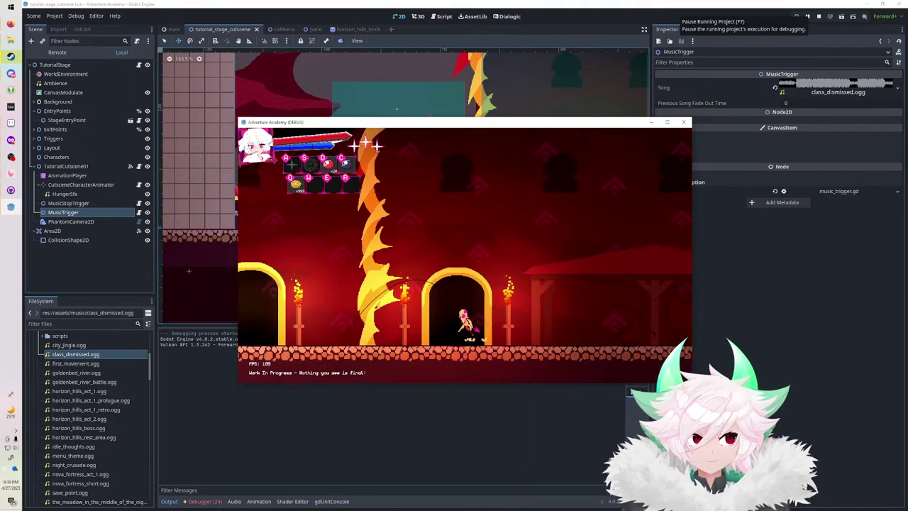
key(Left)
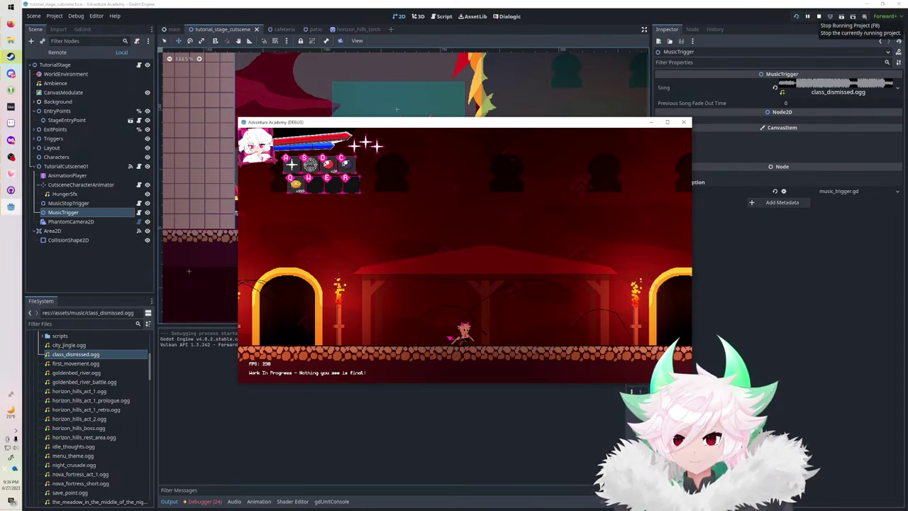
key(Left)
key(z)
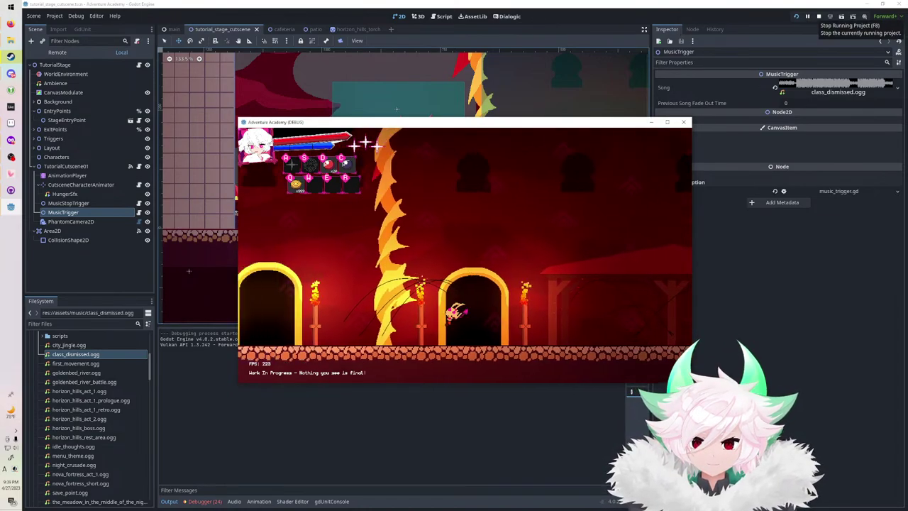
key(Right)
key(z)
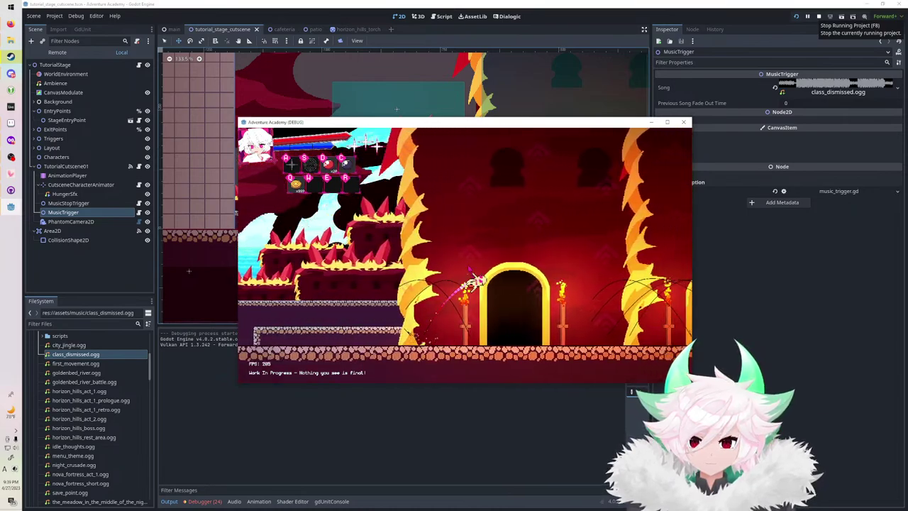
key(Left)
key(z)
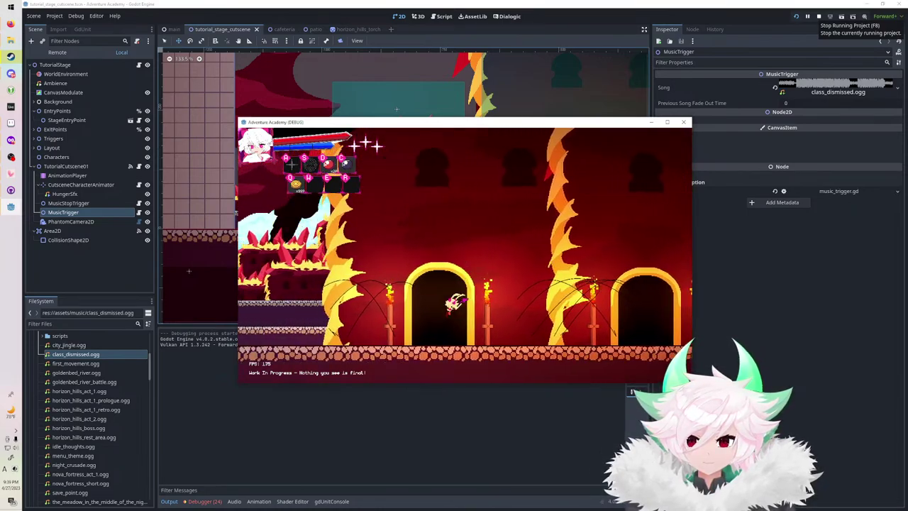
key(z)
key(z)
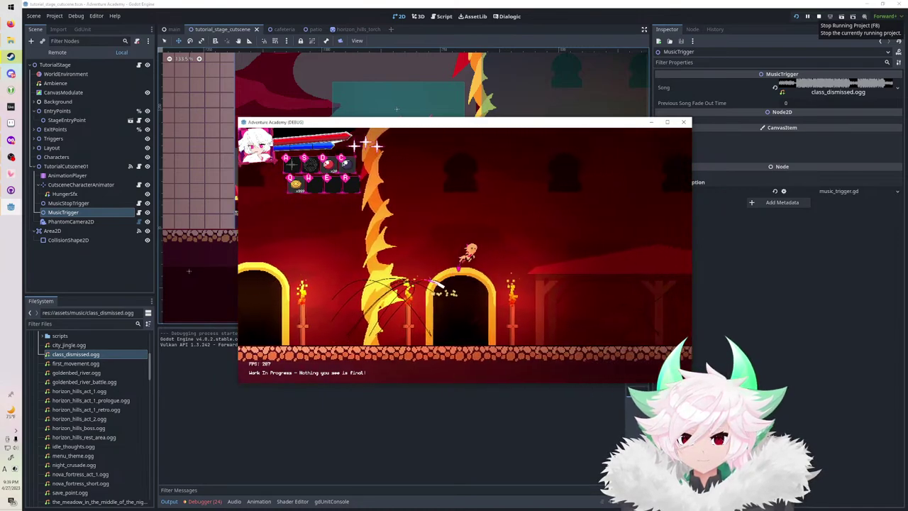
key(Right)
key(z)
key(z)
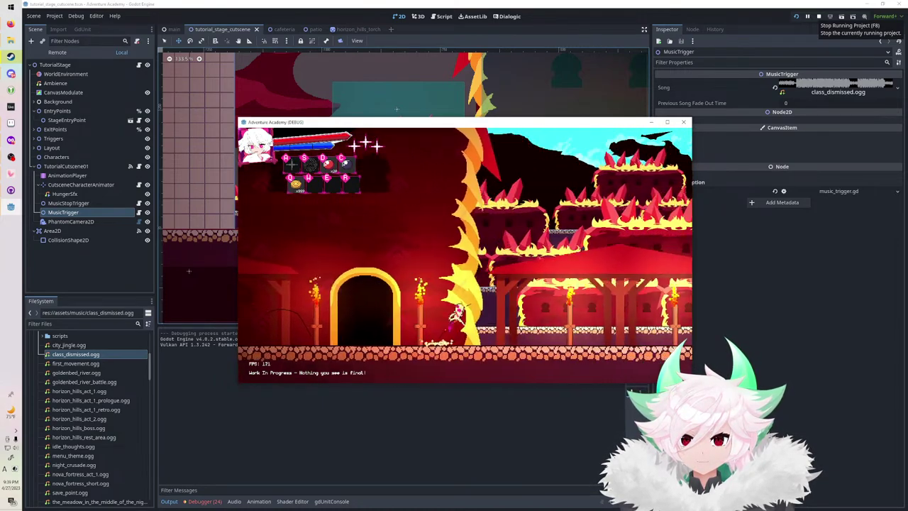
key(Left)
key(z)
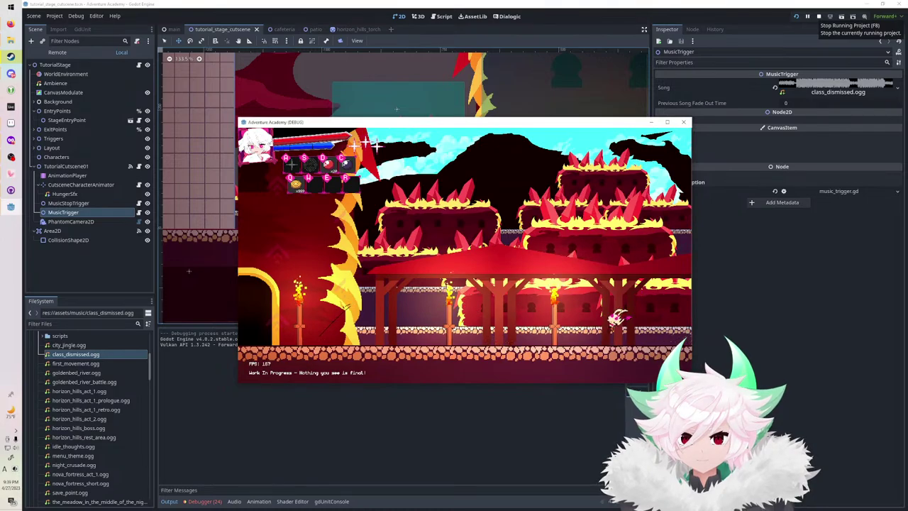
key(z)
key(Left)
key(z)
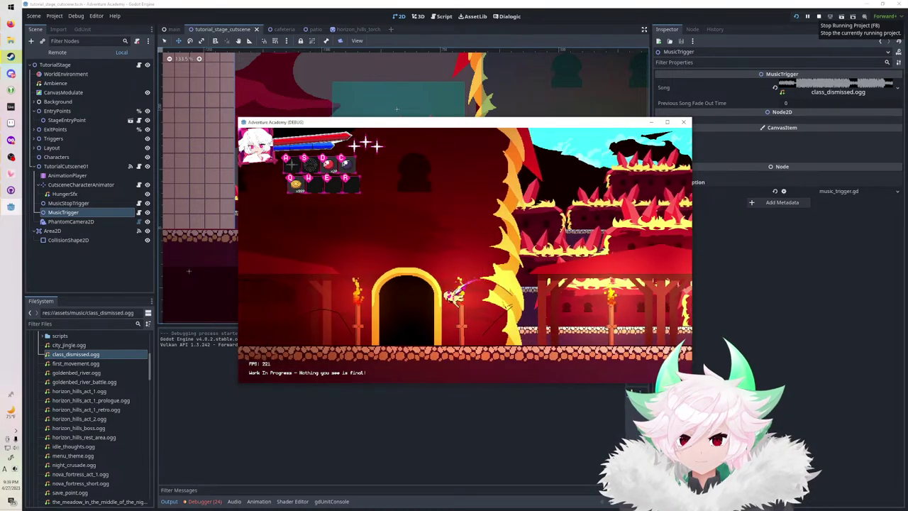
key(z)
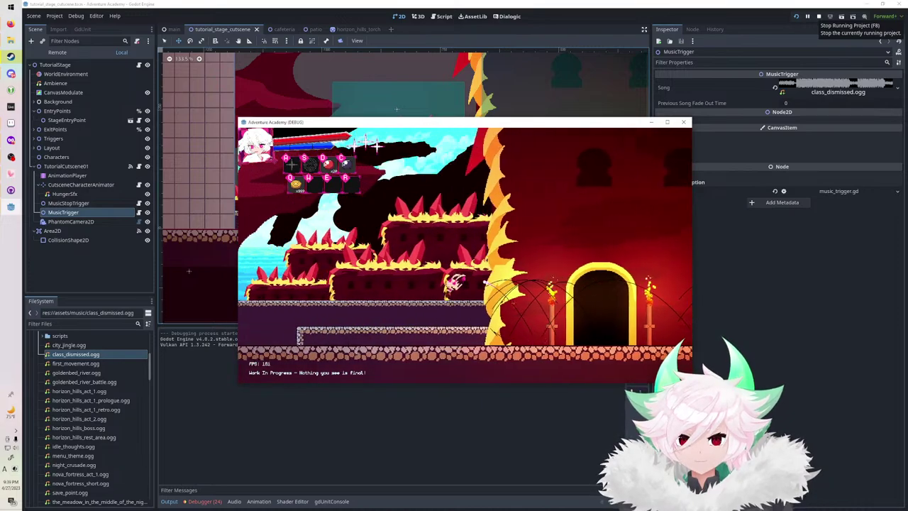
Traverse the whole stage again from the starting ledges past the archways to the outdoor pavilion with the music playing.
key(space)
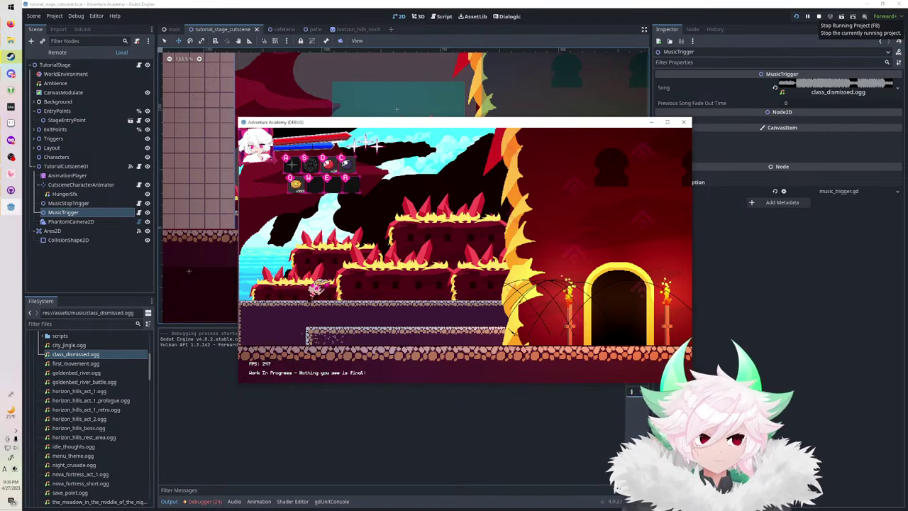
key(Right)
key(space)
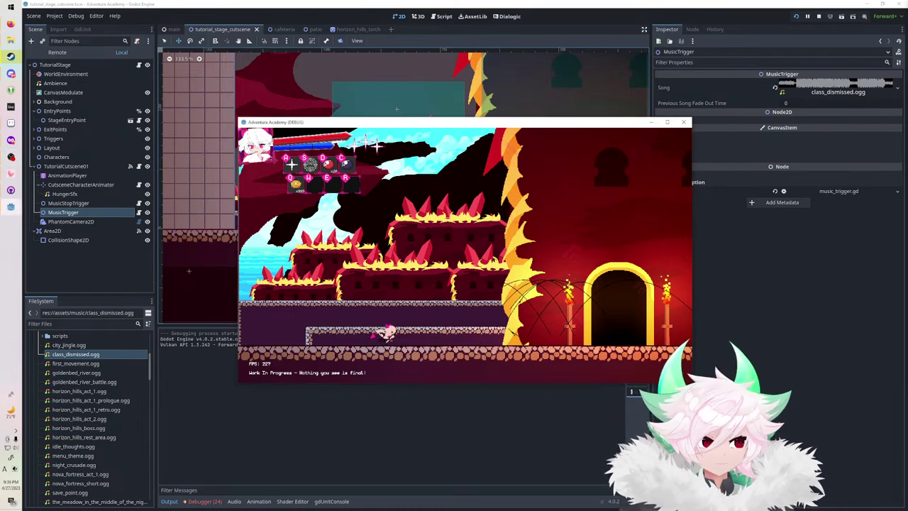
key(Right)
key(space)
key(space)
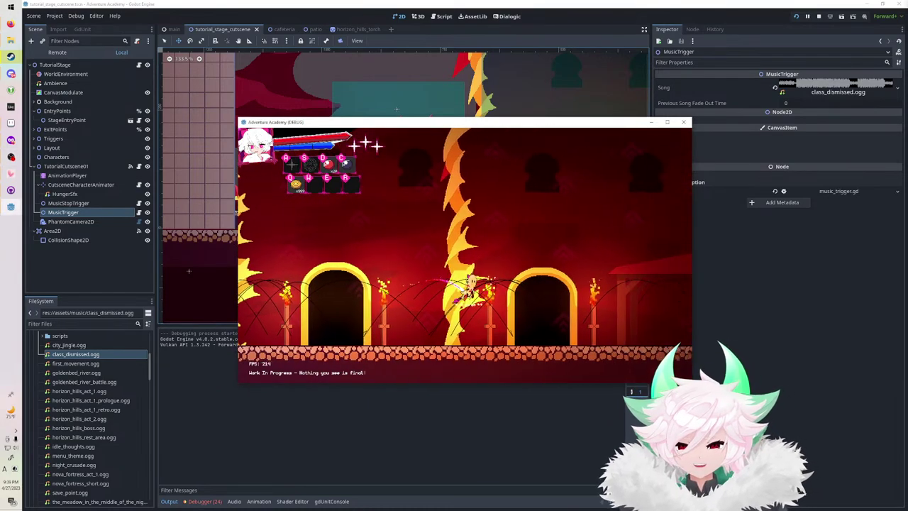
key(Right)
key(space)
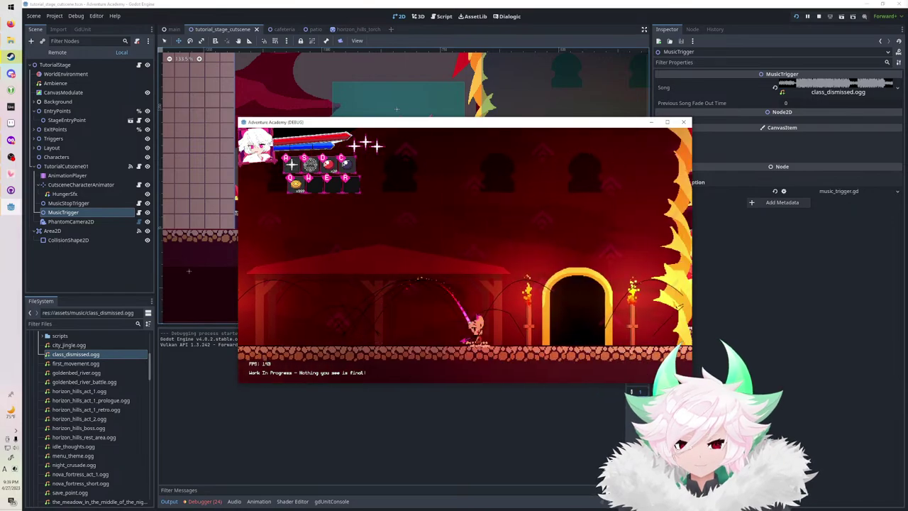
key(Right)
key(space)
key(space)
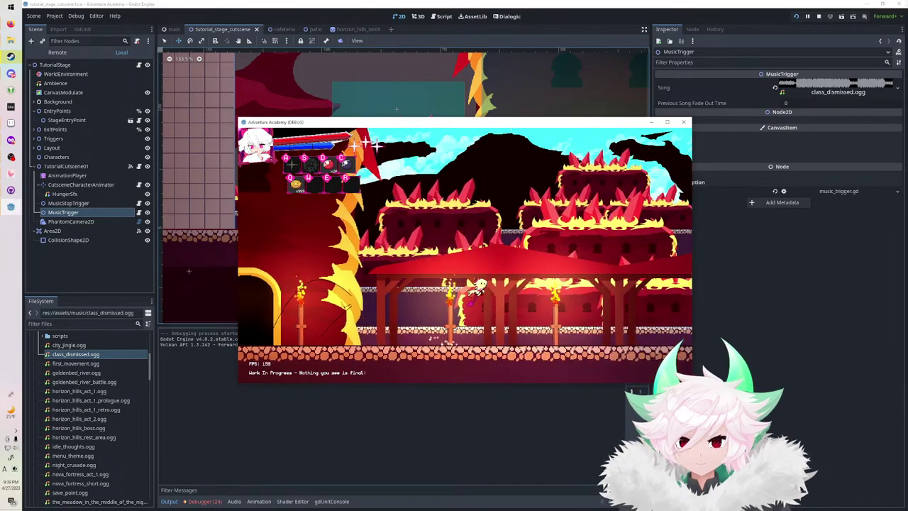
key(Right)
key(space)
key(Left)
key(space)
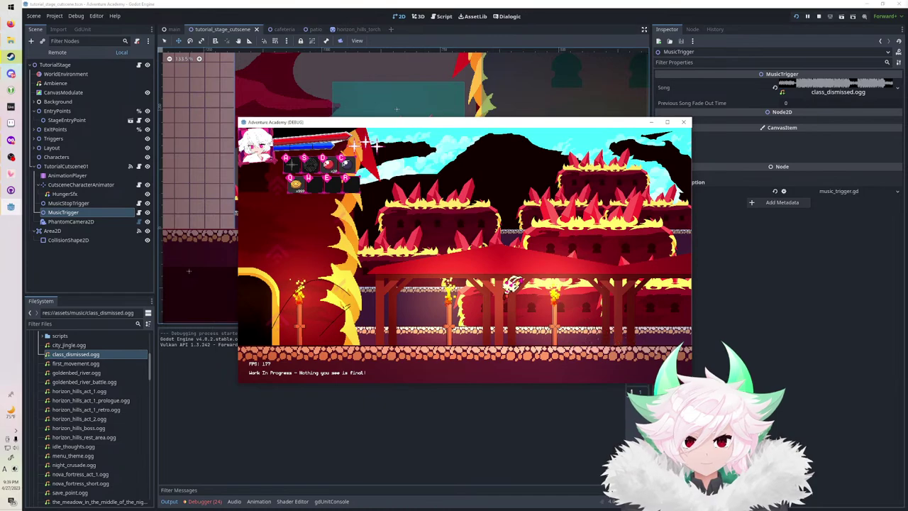
Bring the character back from the outdoor pavilion past the nearest archway to the indoor pavilion.
key(Left)
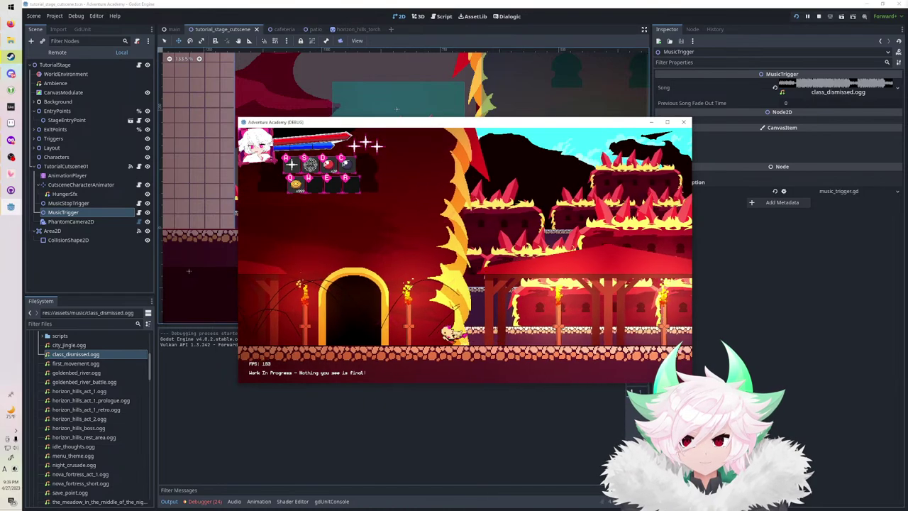
key(Left)
key(space)
key(Left)
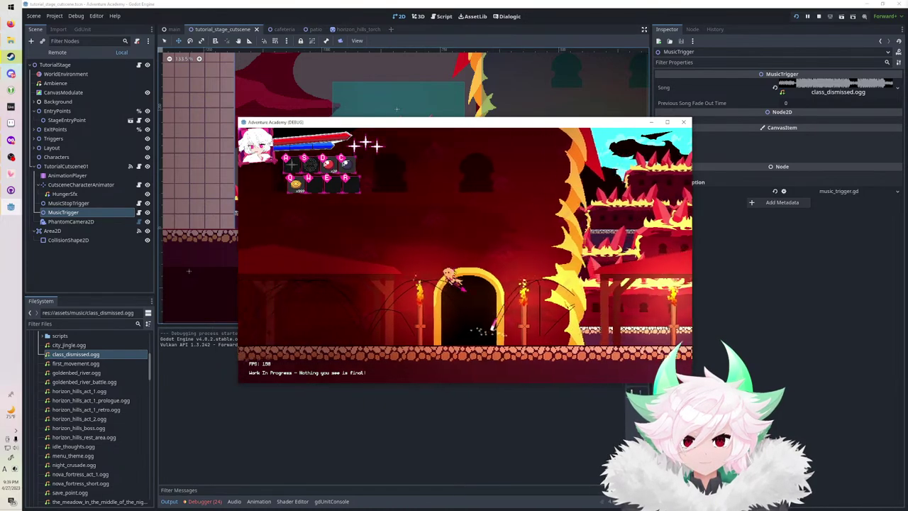
key(Left)
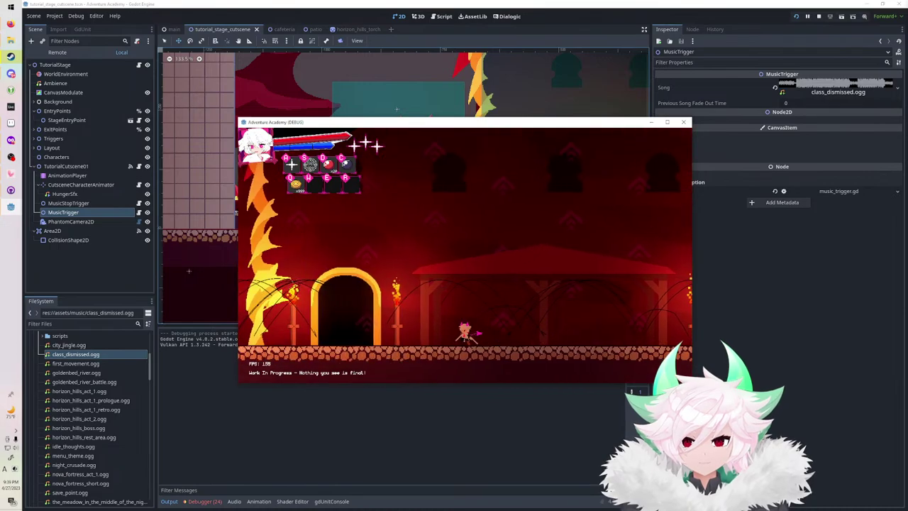
Filter the project files by "fire" and preview the sound fire_breathing_1.wav.
click(79, 323)
text(tor)
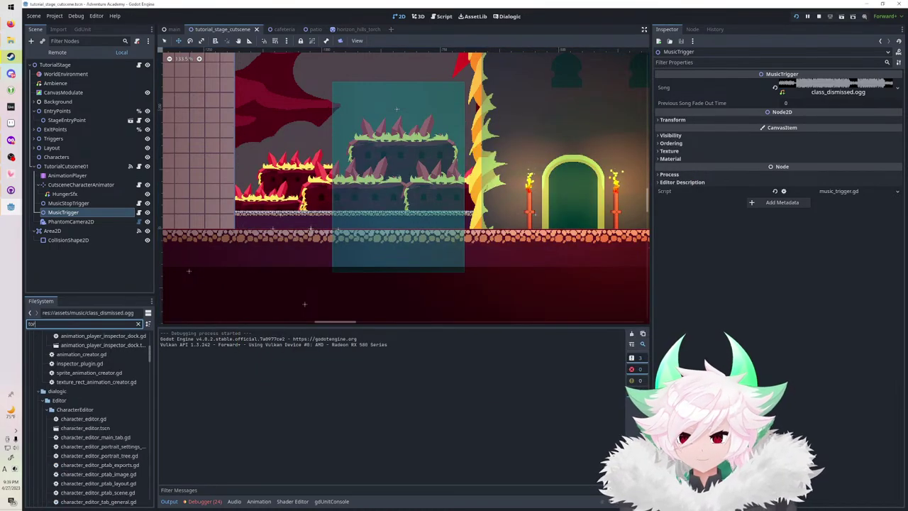
text(chfire)
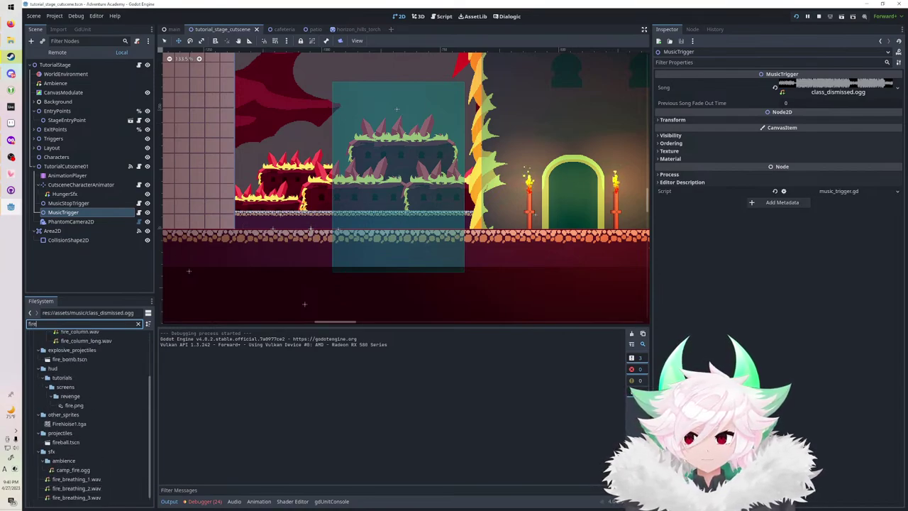
double_click(77, 478)
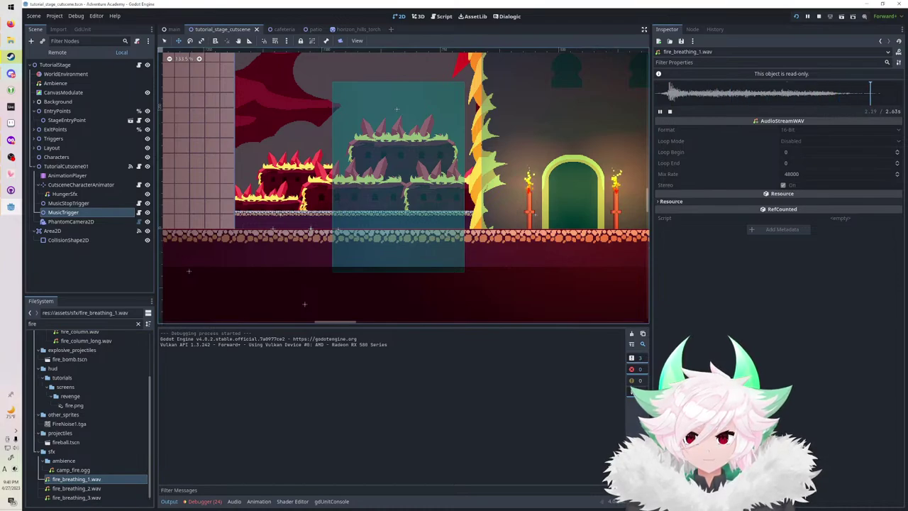
Preview camp_fire.ogg in the audio importer, enable looping and reimport it.
double_click(73, 470)
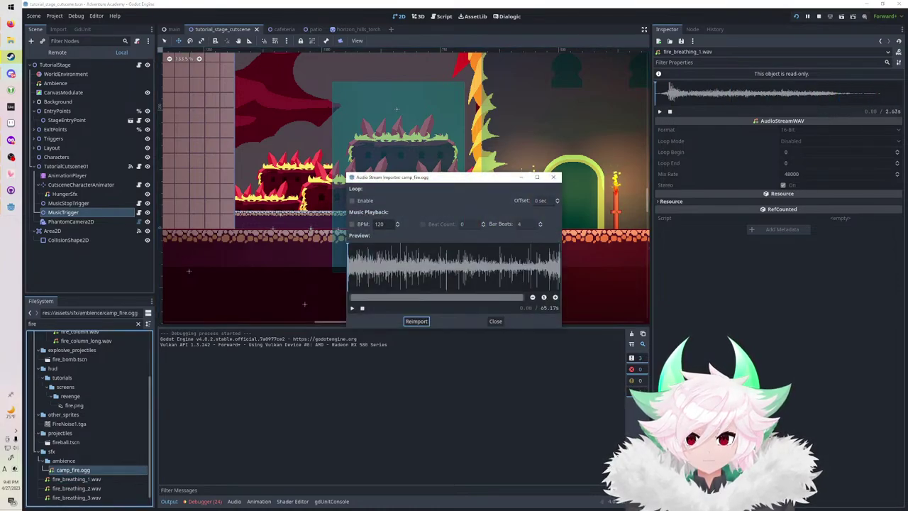
click(361, 201)
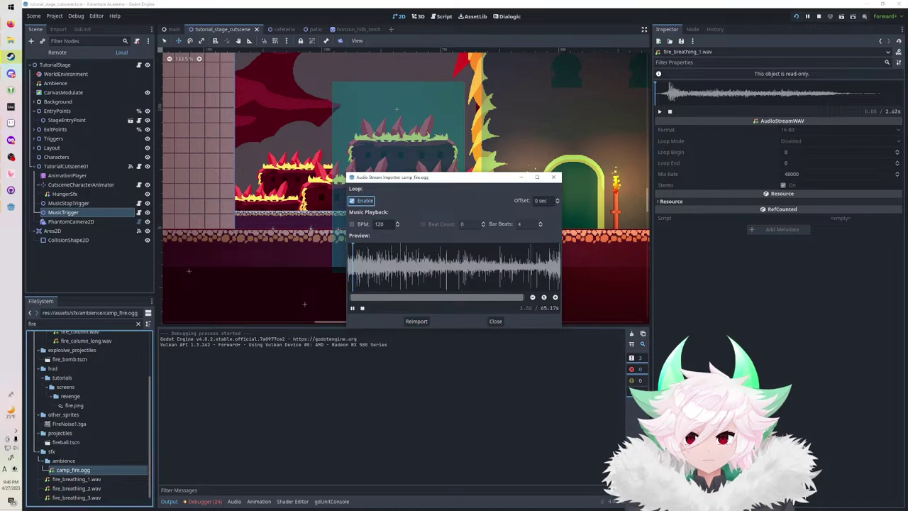
click(416, 322)
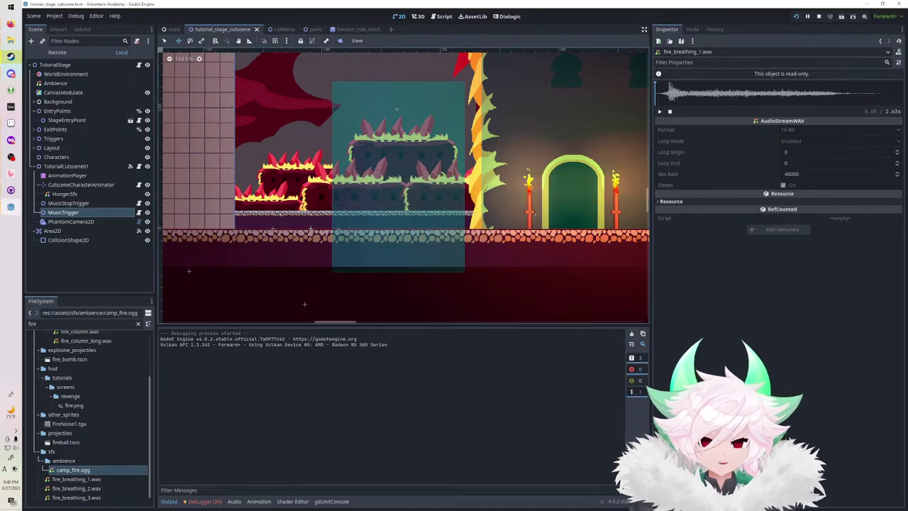
click(75, 471)
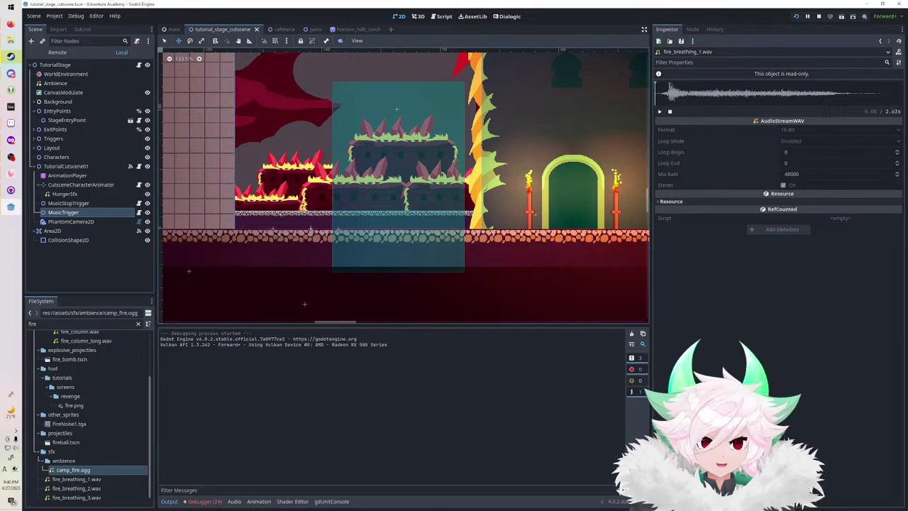
Run the game and take the character from the starting ledges past the archways to the outdoor pavilion to test the fire ambience.
key(F5)
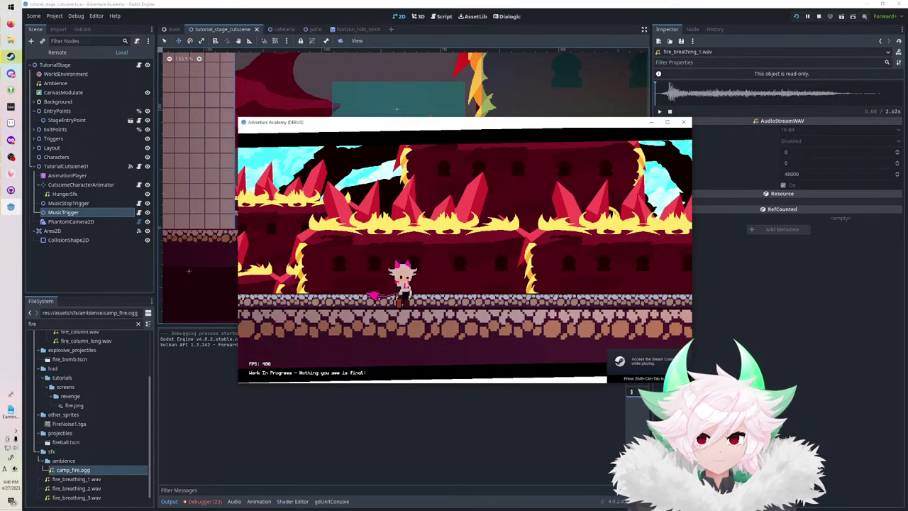
key(Right)
key(space)
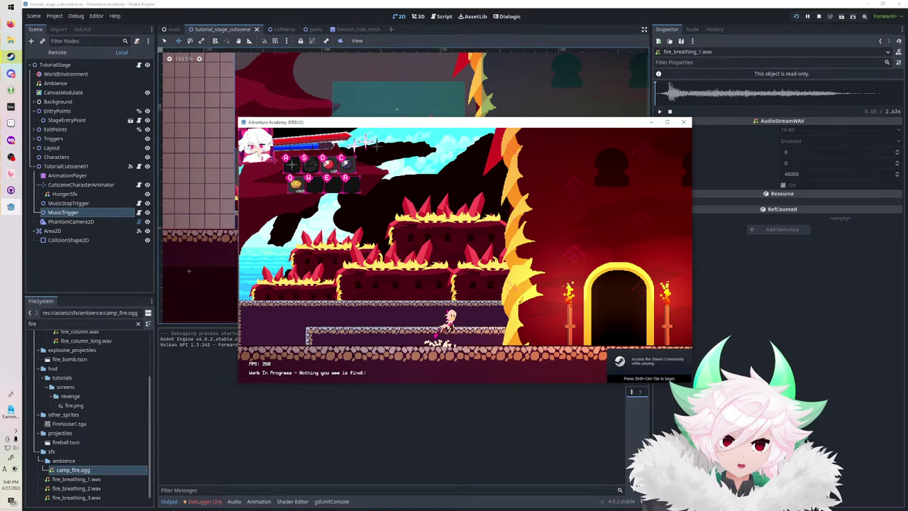
key(Right)
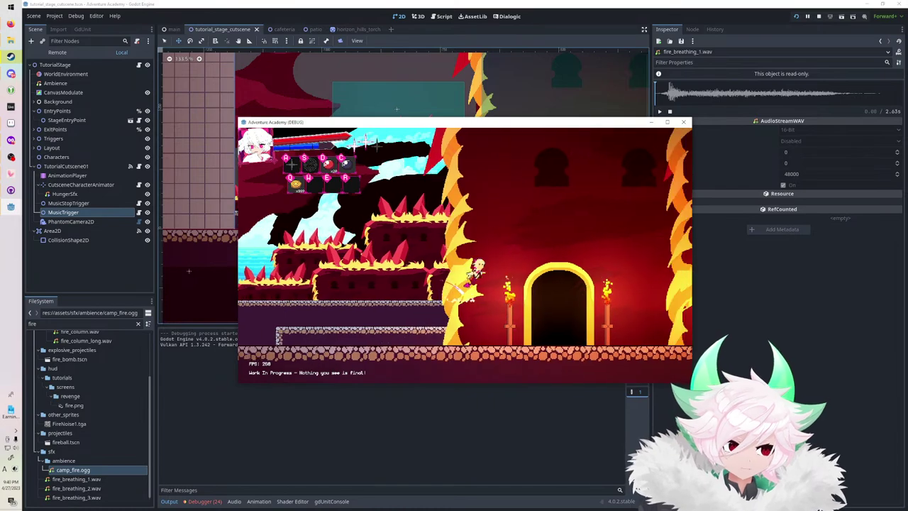
key(space)
key(space)
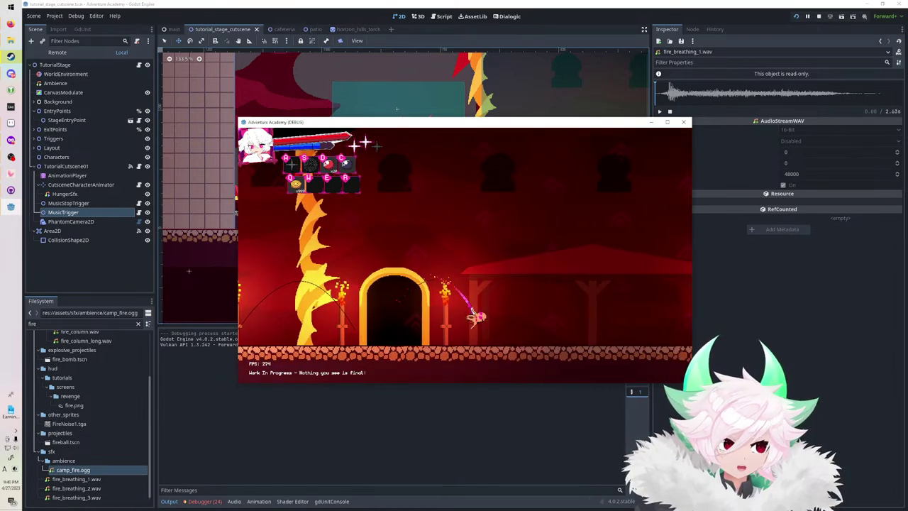
key(Right)
key(space)
key(space)
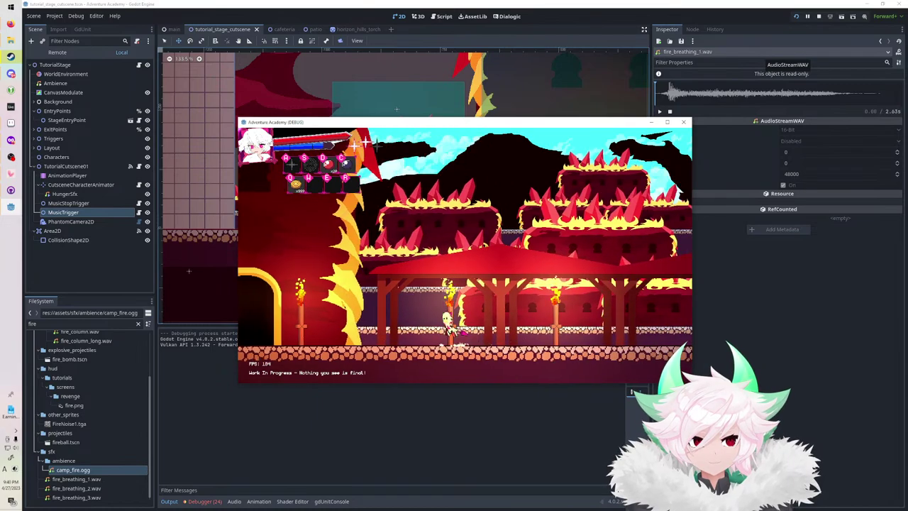
Bring the character back from the outdoor pavilion to the starting ledges.
key(Left)
key(space)
key(space)
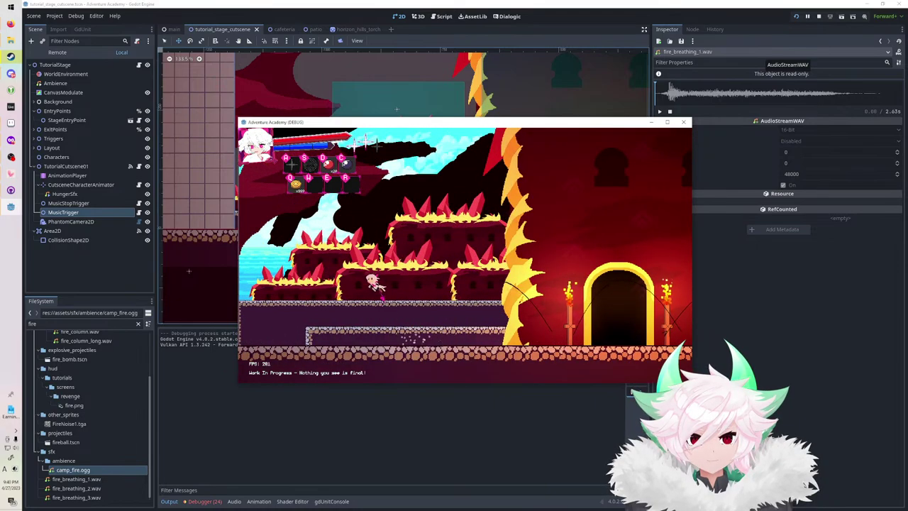
Cross the stage past the archways to the edge of the outdoor pavilion once more and stop the game.
key(Right)
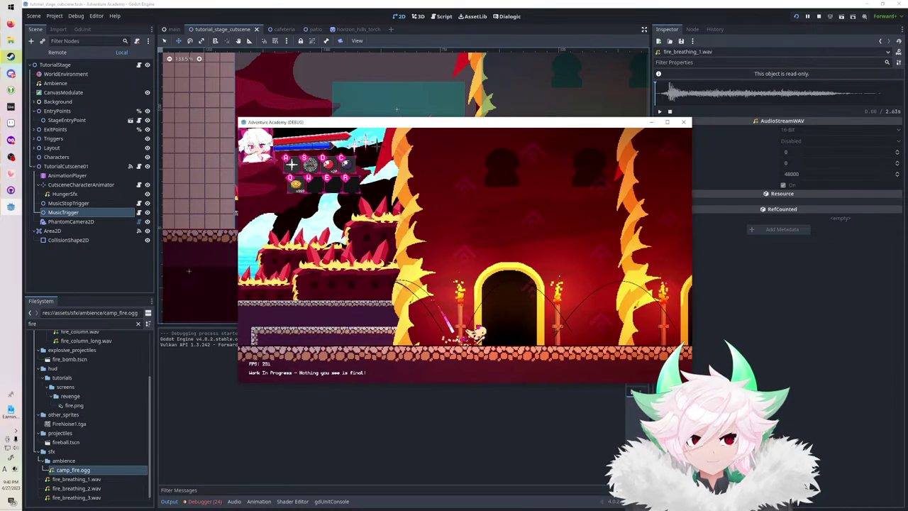
key(space)
key(Right)
key(space)
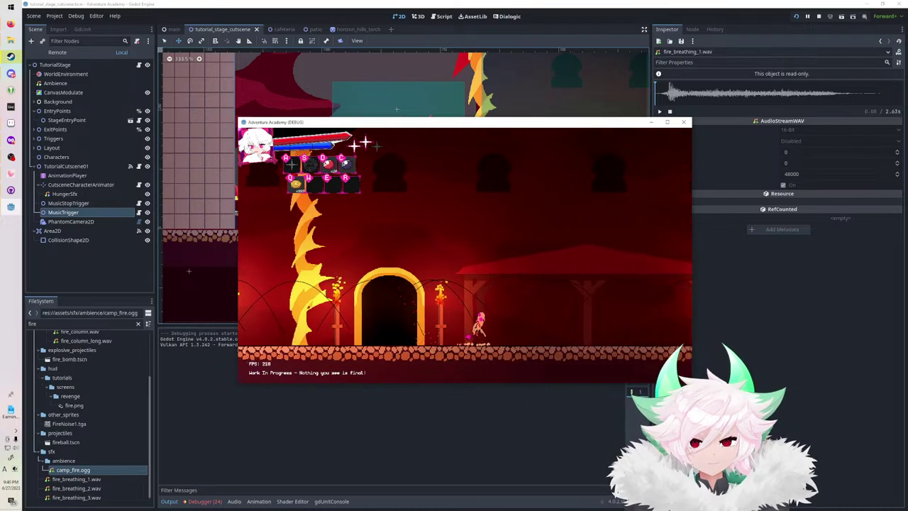
key(space)
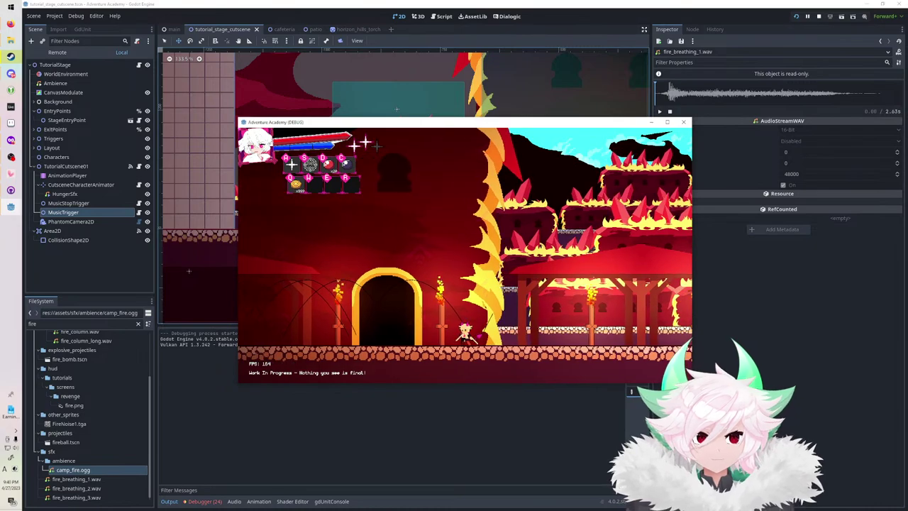
key(F8)
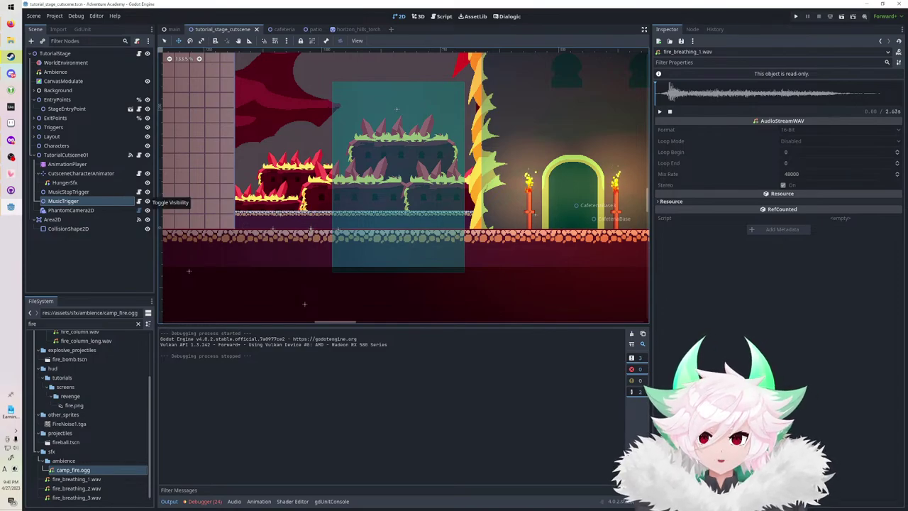
Duplicate the CutsceneCharacterAnimator node and delete the HungerSfx child of the copy.
click(81, 173)
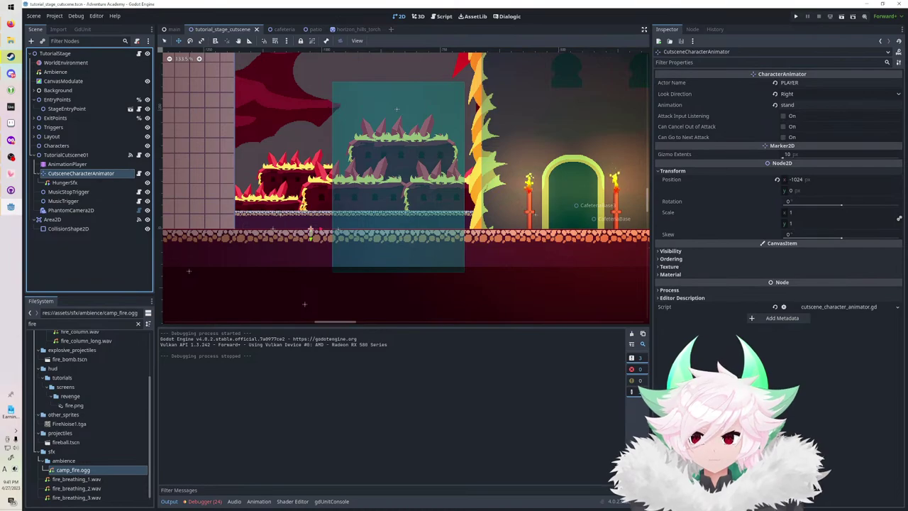
key(ctrl+d)
click(84, 193)
click(66, 201)
click(67, 201)
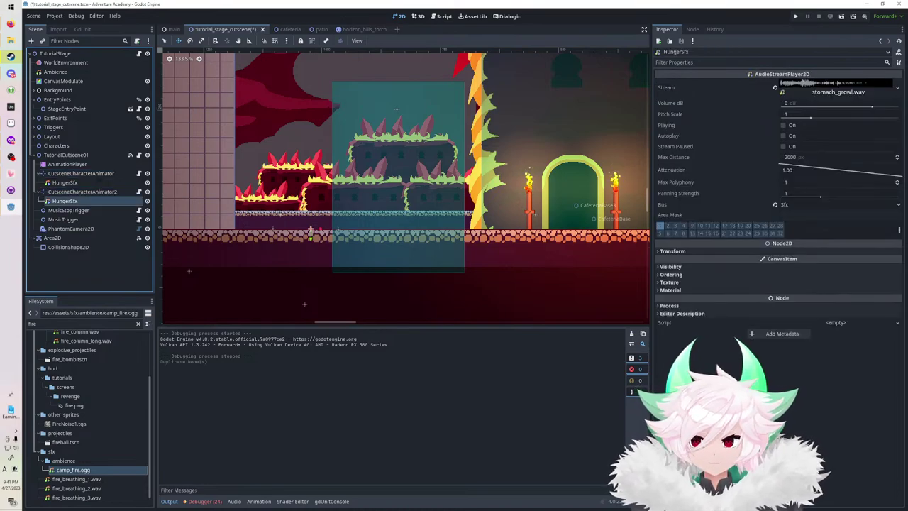
key(Delete)
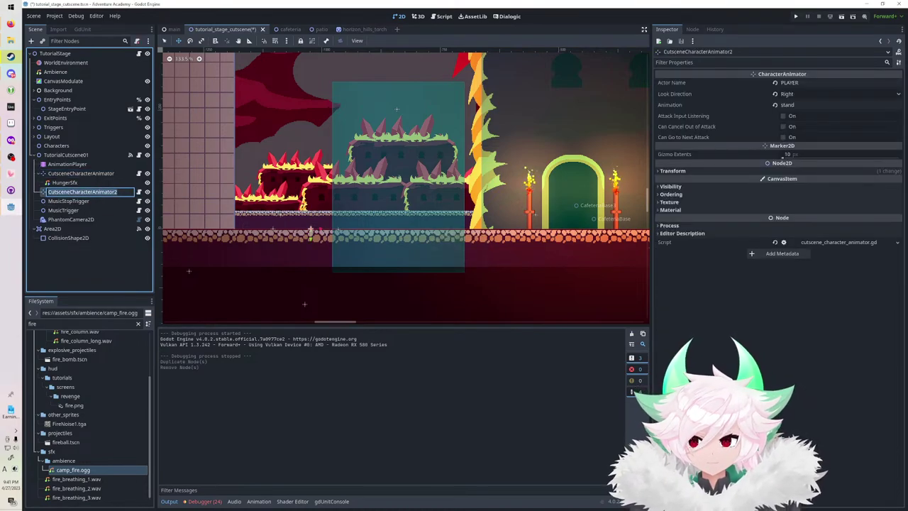
Rename the original CutsceneCharacterAnimator node to PlayerAnimator.
click(81, 173)
double_click(81, 173)
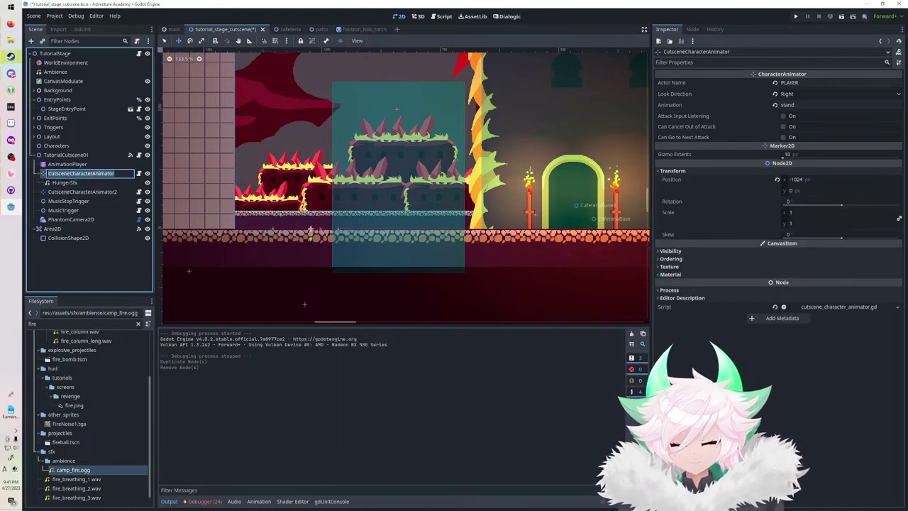
text(PlayerAnimator)
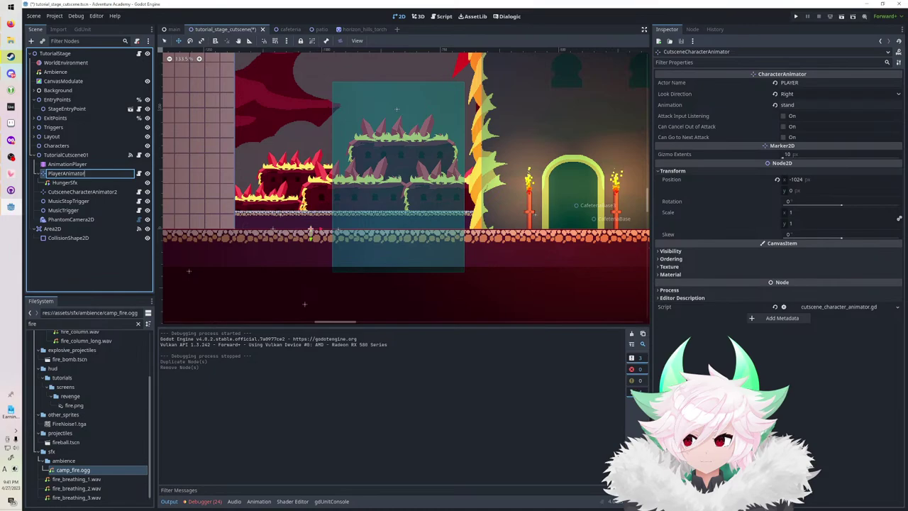
key(Return)
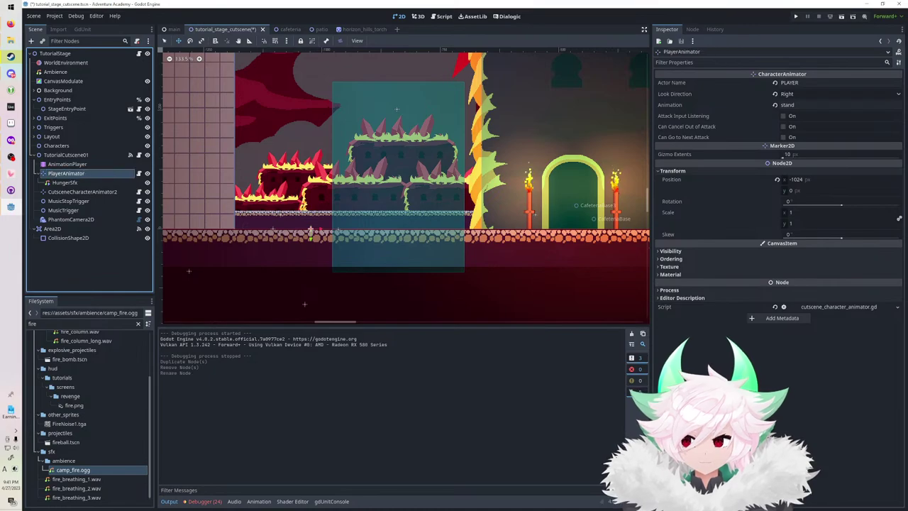
Rename the duplicated animator node to NPC1 and set its Actor Name to NPC1.
double_click(82, 191)
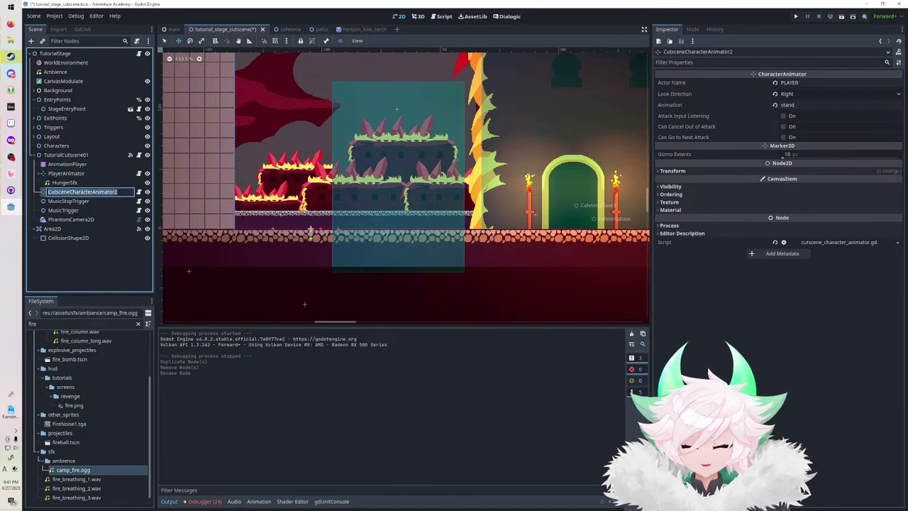
text(NPC1)
key(Return)
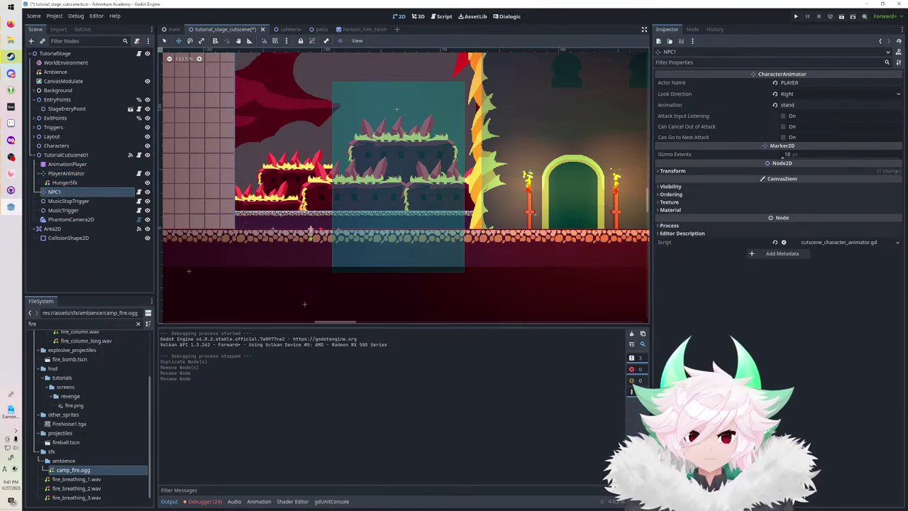
click(810, 83)
text(NPC1)
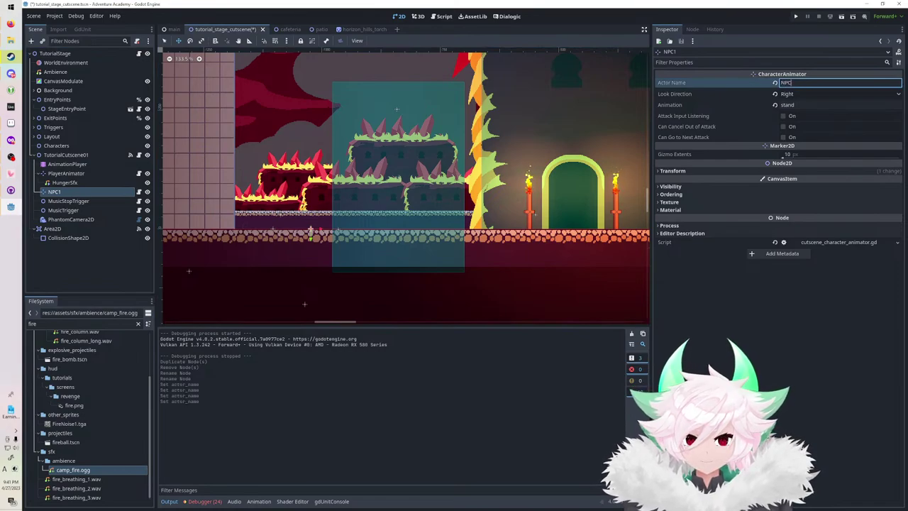
text(1)
key(Return)
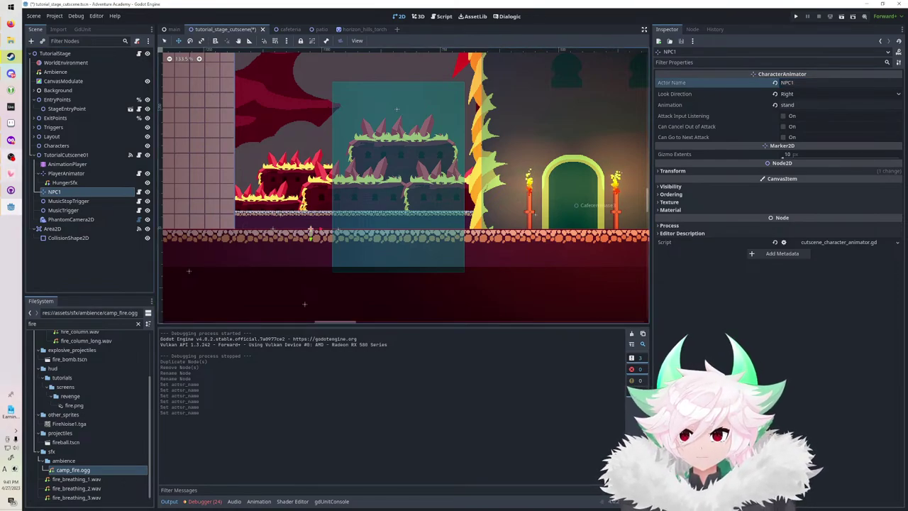
Filter the project files by "kanna" and instance kanna.tscn under the Characters node.
click(57, 145)
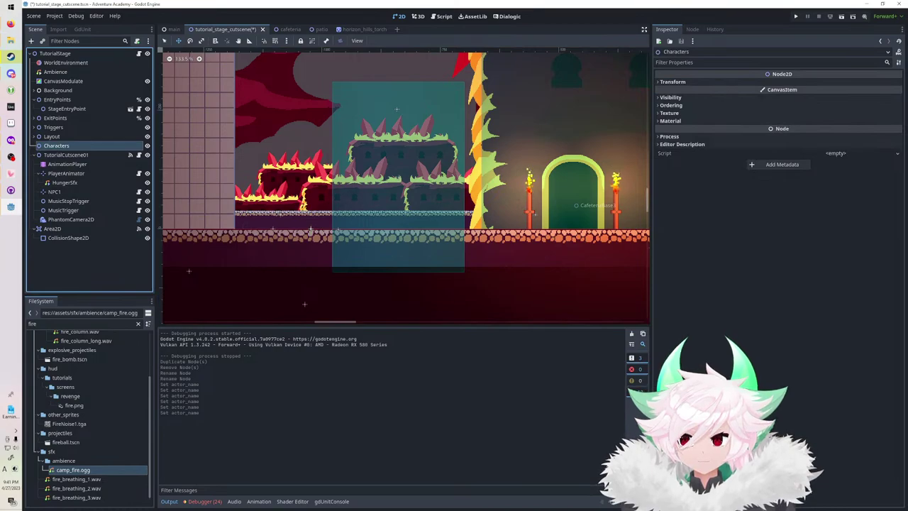
double_click(57, 324)
text(kanna)
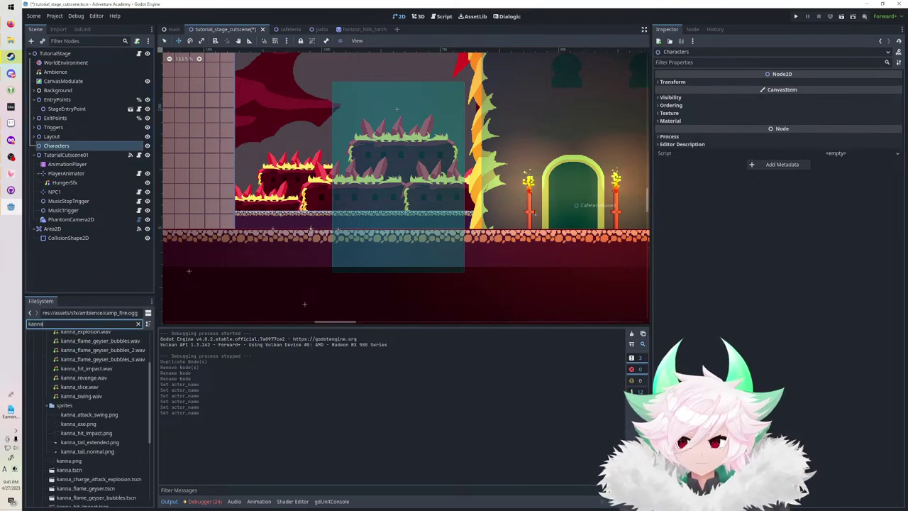
scroll(86, 417, down, 3)
click(69, 405)
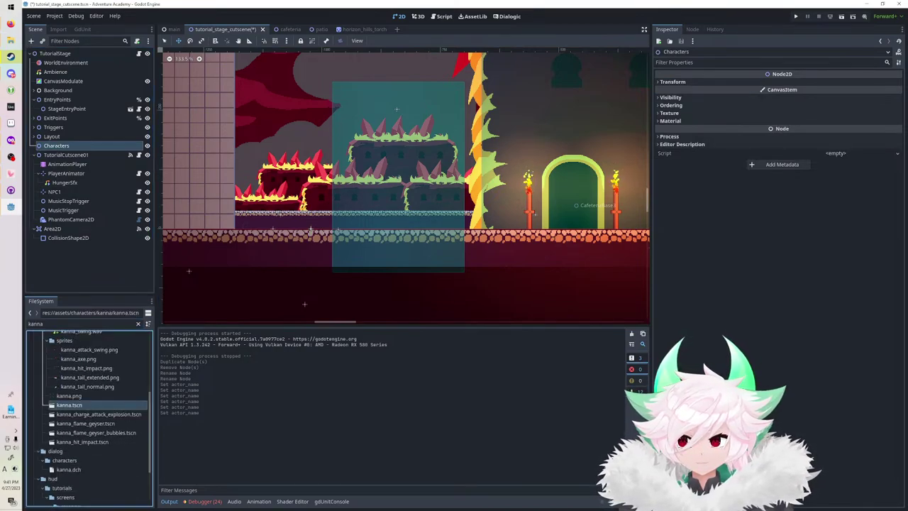
drag(69, 405, 69, 146)
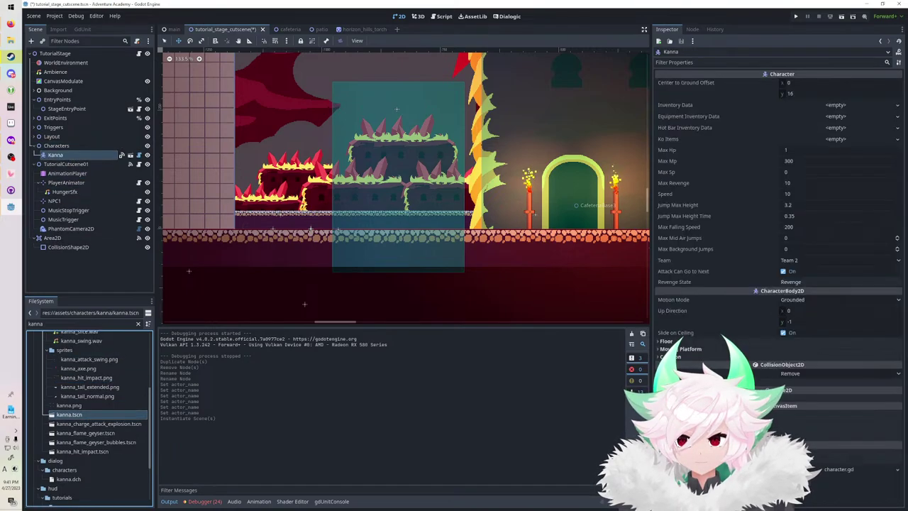
Rename the Kanna character instance under Characters to NPC1.
click(60, 155)
text(NPC)
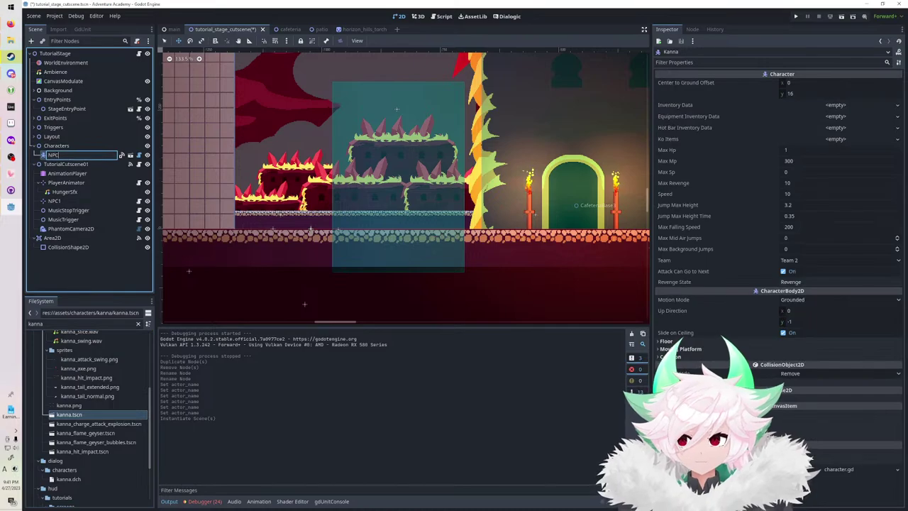
text(1)
key(Return)
scroll(381, 151, down, 7)
middle_drag(381, 151, 353, 152)
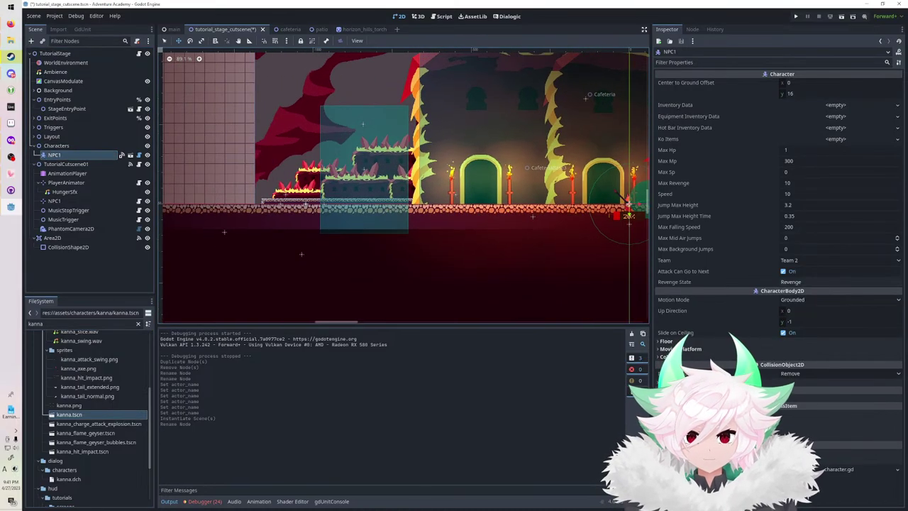
key(ctrl+d)
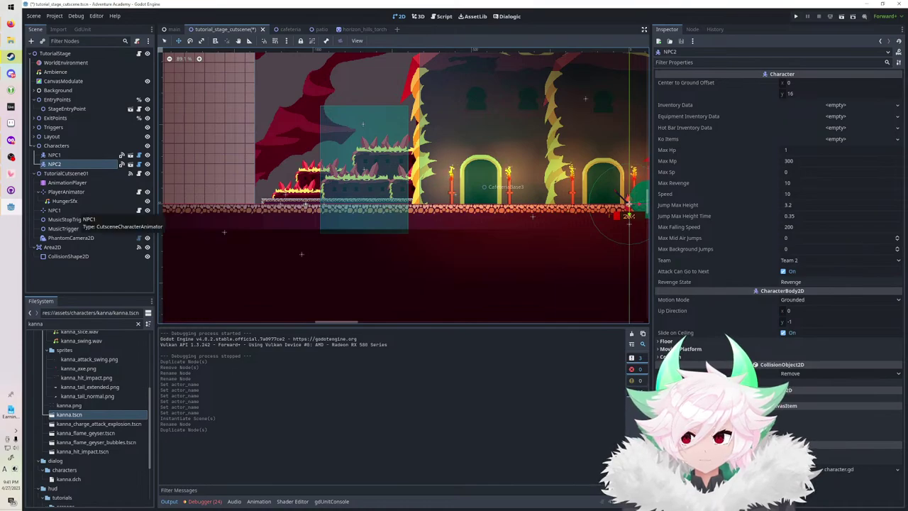
click(55, 164)
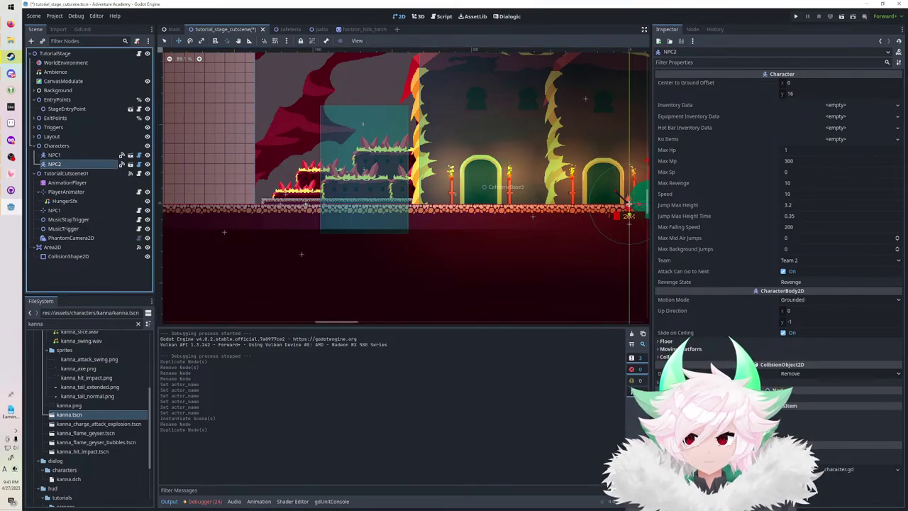
key(Delete)
key(Return)
Filter the project files by "alisa" and instance alisa.tscn under the Characters node.
double_click(44, 323)
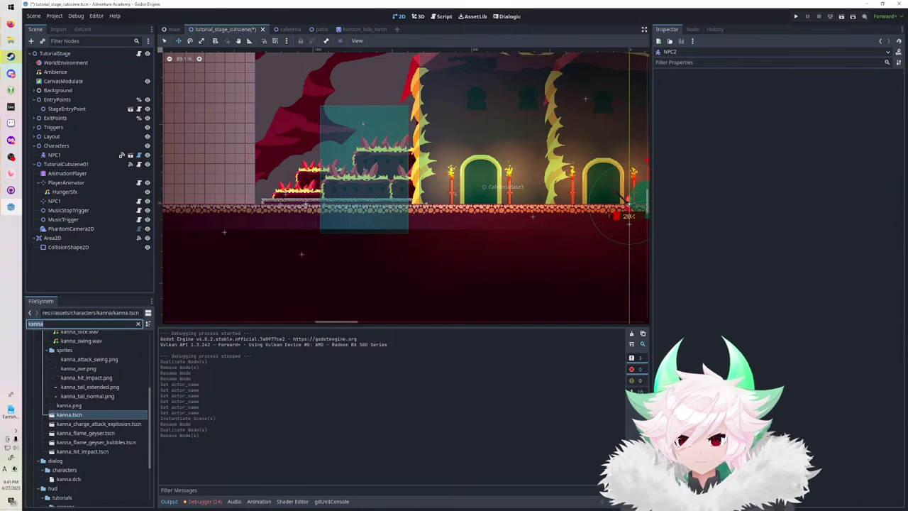
text(alisa)
scroll(89, 419, down, 2)
scroll(89, 419, down, 1)
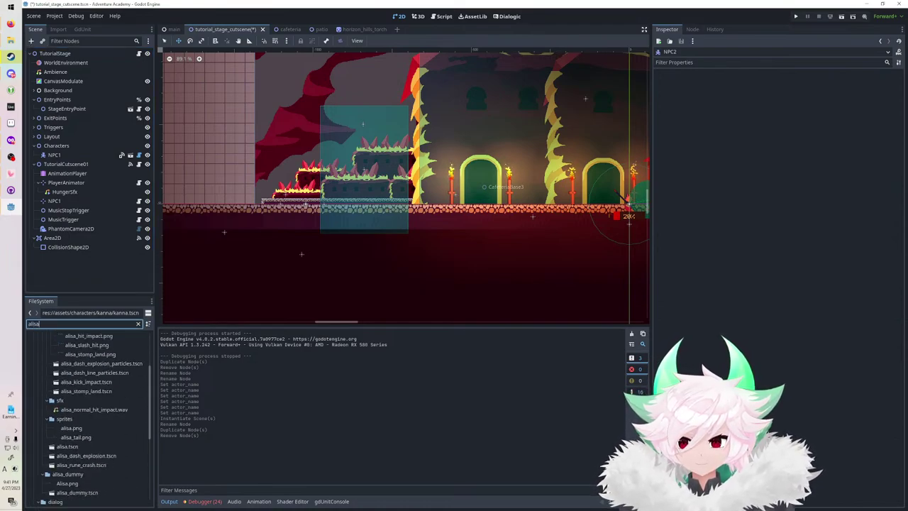
drag(68, 446, 71, 147)
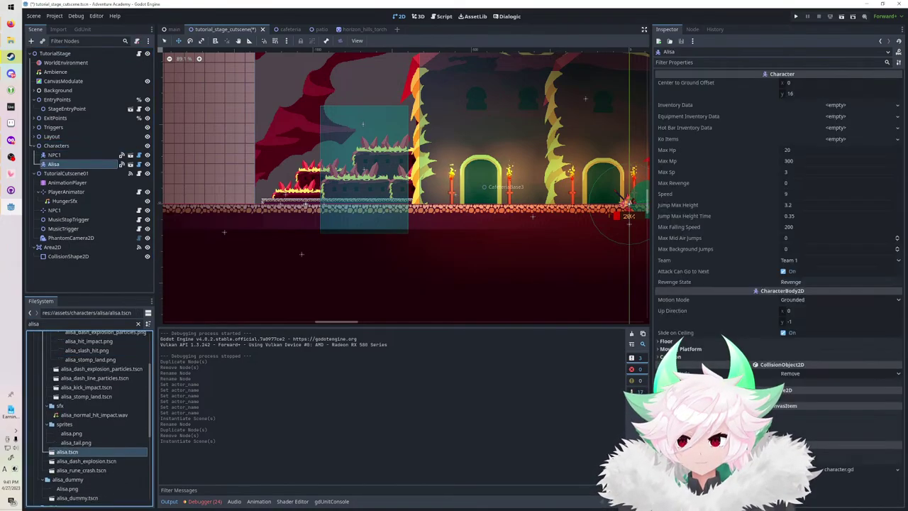
Rename the Alisa character instance under Characters to NPC2.
key(F2)
text(NPC)
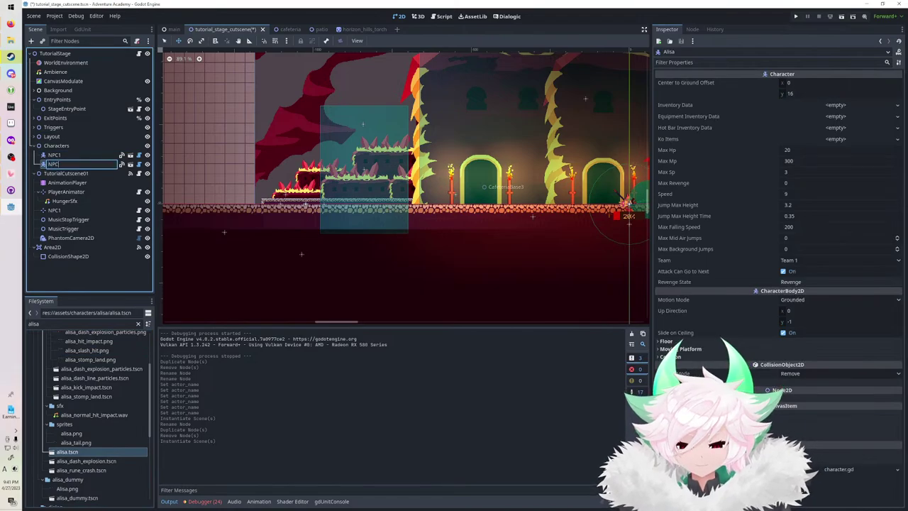
text(2)
key(Return)
Duplicate the NPC1 animator in TutorialCutscene01, set the copy's Actor Name to NPC2 and save the scene.
click(54, 210)
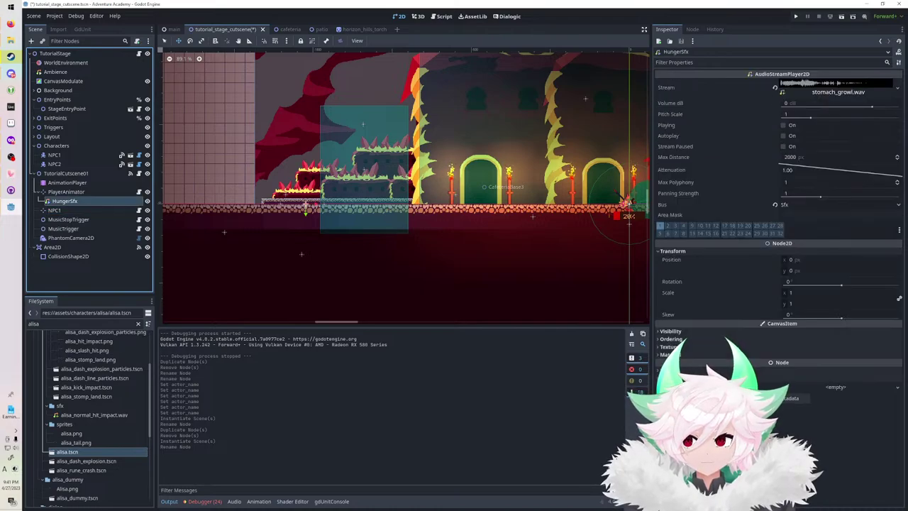
key(ctrl+d)
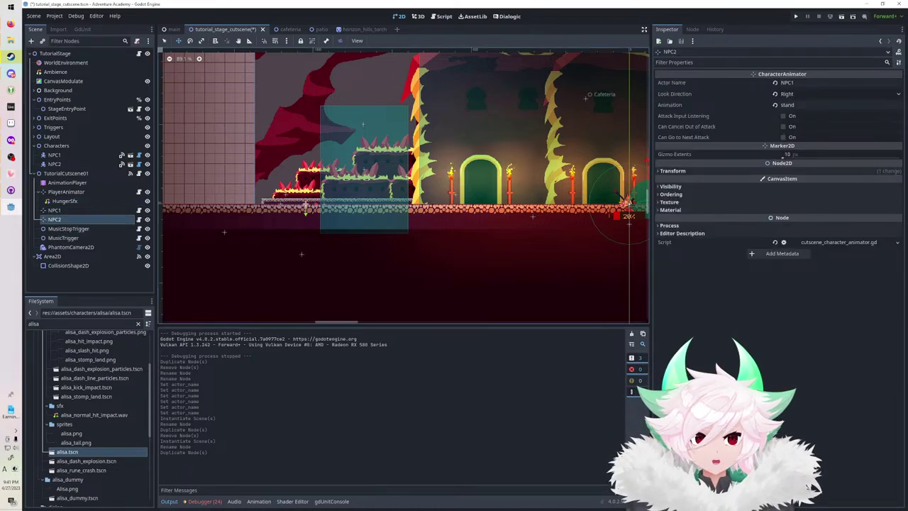
click(816, 83)
text(2)
key(Return)
key(ctrl+s)
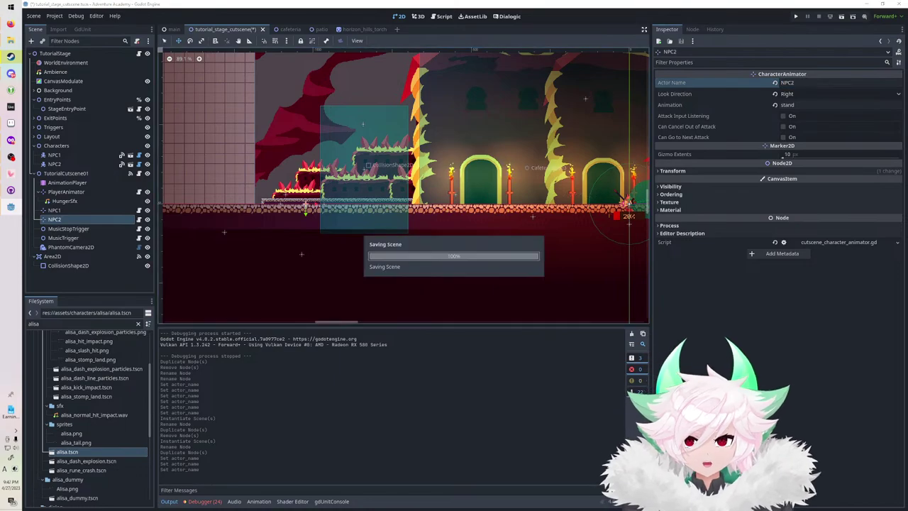
Open the cutscene's start animation at its beginning and set the animation length to 10 seconds.
click(68, 183)
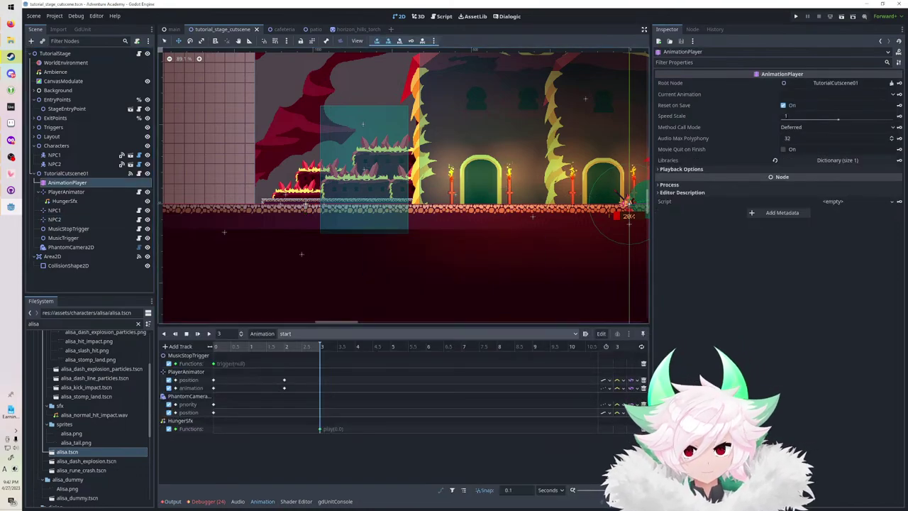
click(249, 347)
click(55, 211)
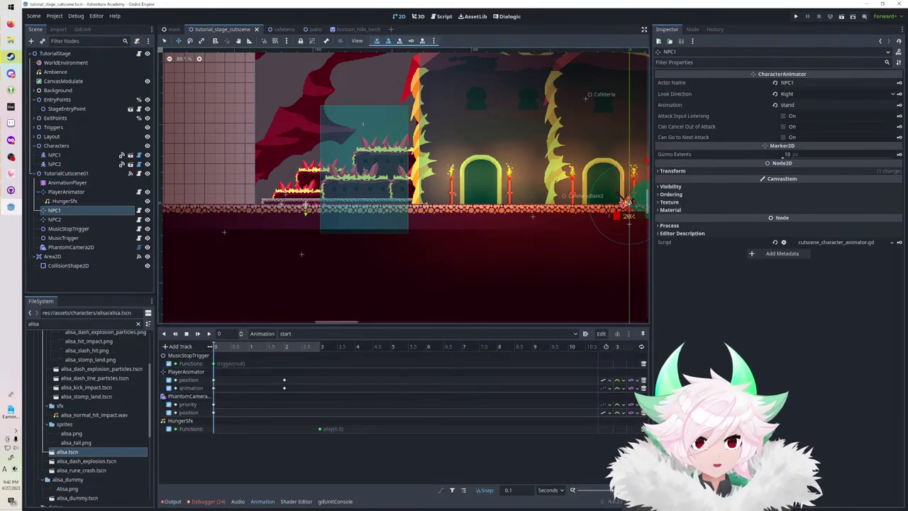
click(319, 333)
click(319, 334)
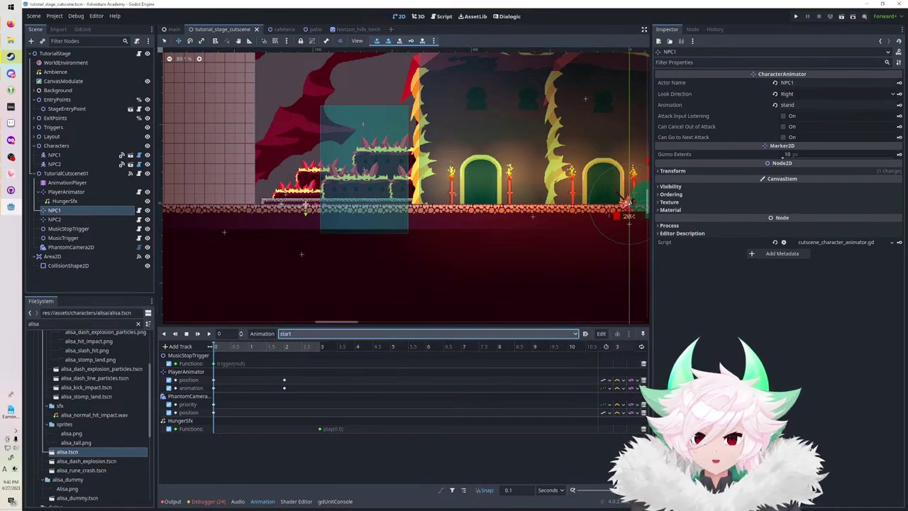
click(621, 347)
text(10)
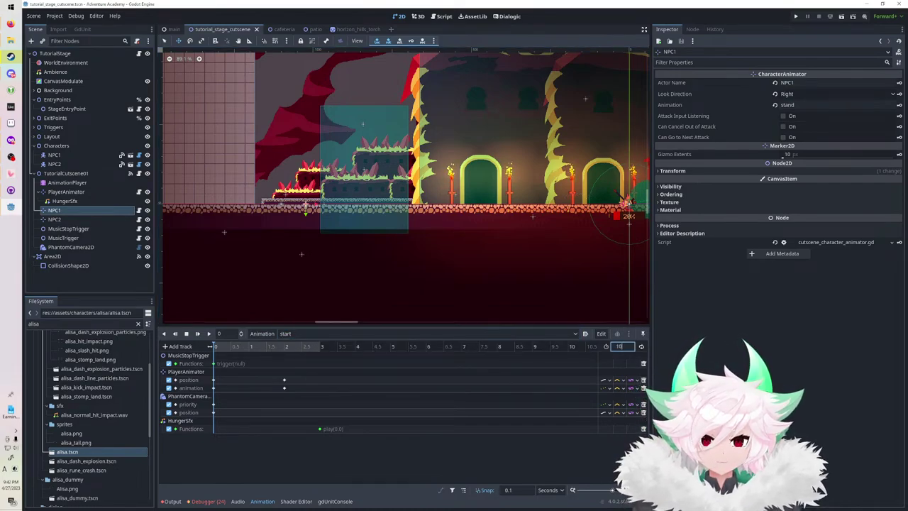
key(Return)
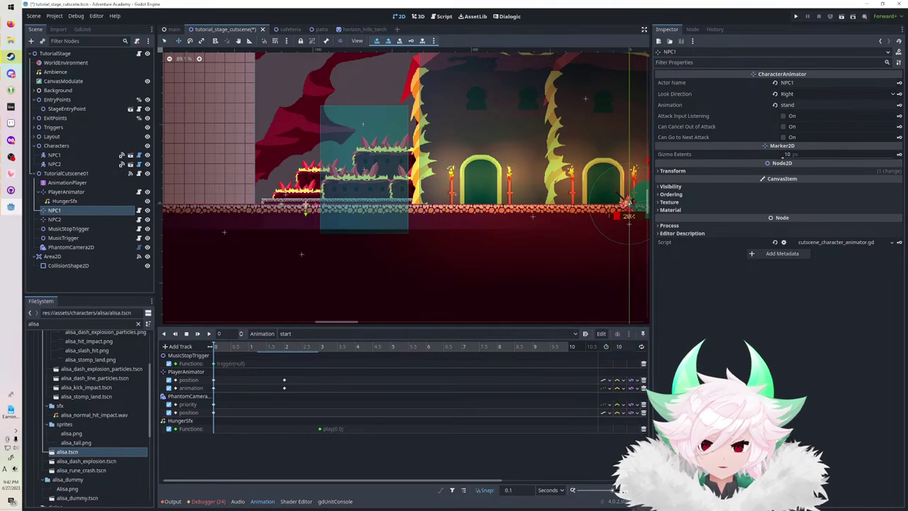
At 6 seconds, move the NPC1 animator to about x -1280 and key its position on a new track.
drag(318, 351, 305, 350)
drag(290, 347, 427, 347)
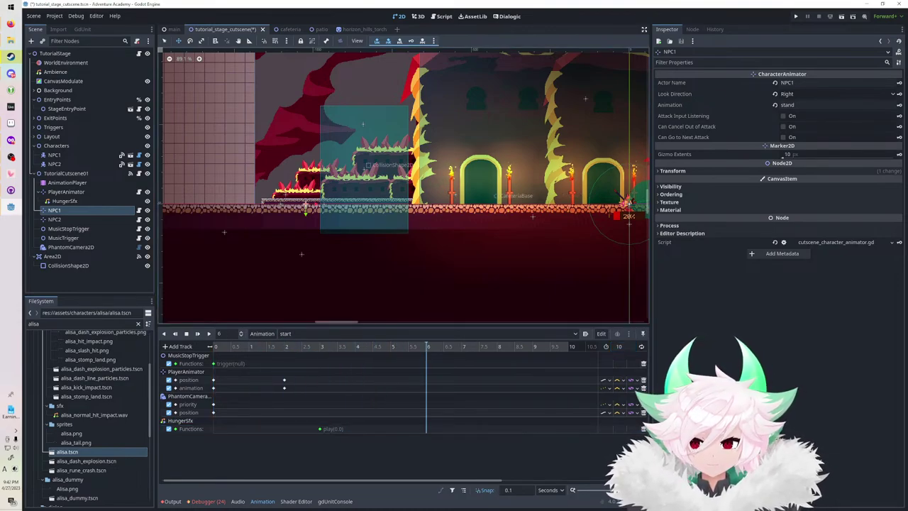
drag(305, 207, 222, 207)
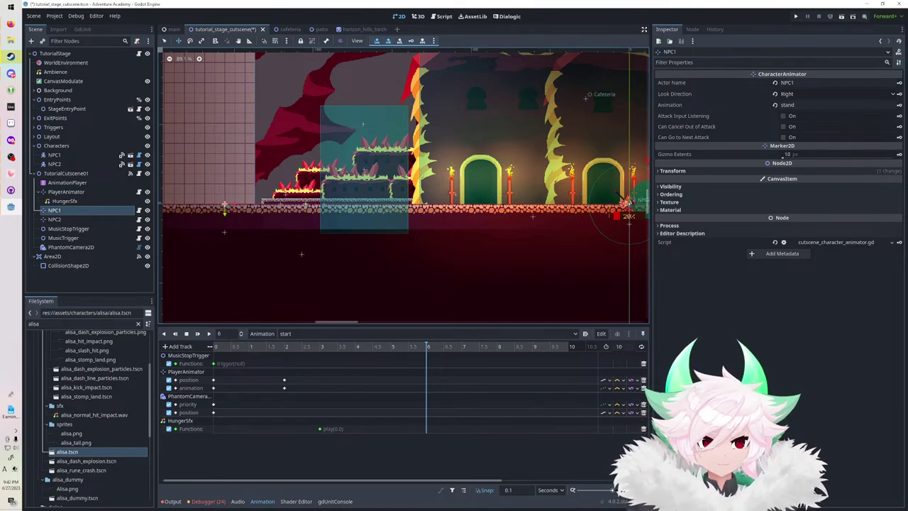
click(672, 171)
click(899, 179)
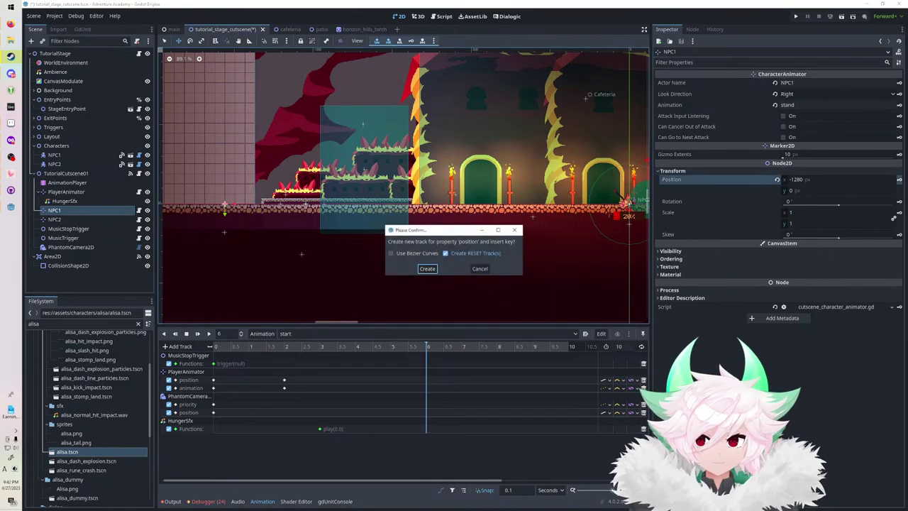
click(427, 269)
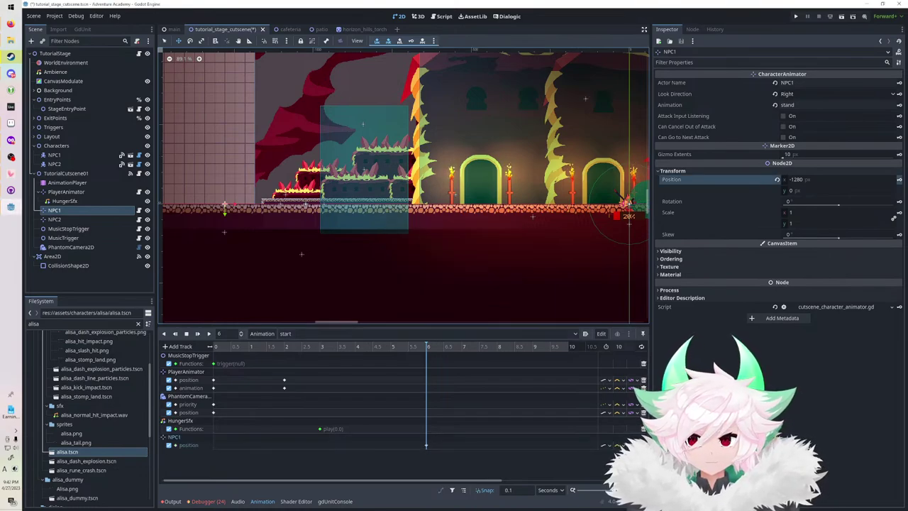
Move the NPC2 animator behind NPC1 to about x -1343 and key its position on a new track at 6 seconds.
click(54, 219)
drag(313, 205, 186, 205)
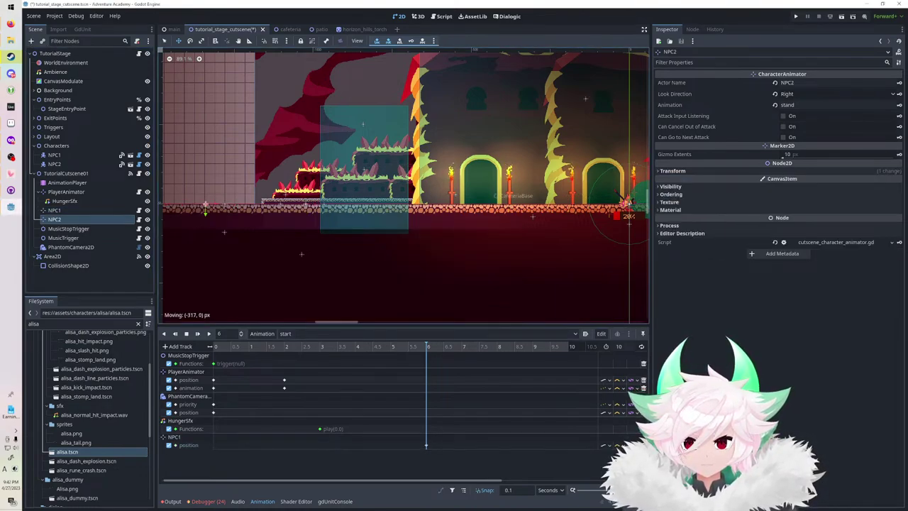
click(672, 171)
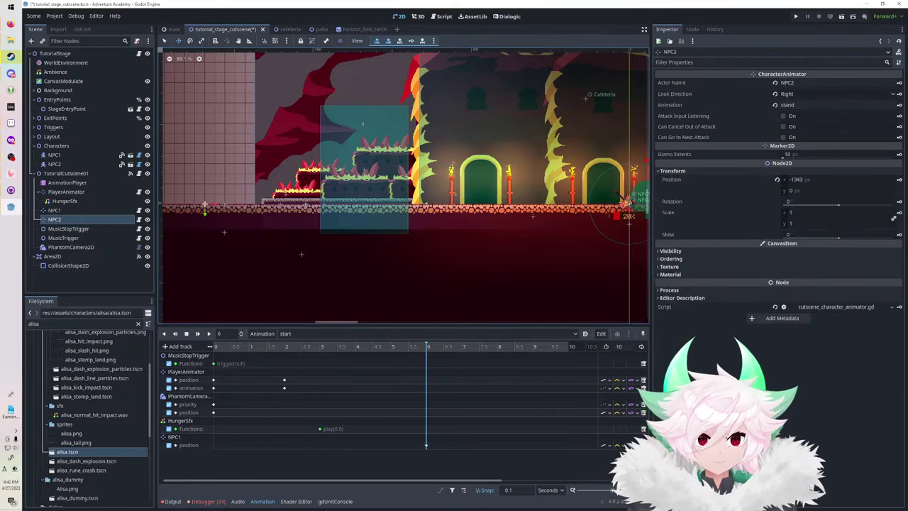
click(899, 180)
click(428, 269)
Set the start animation's length to 20 seconds.
drag(612, 490, 607, 491)
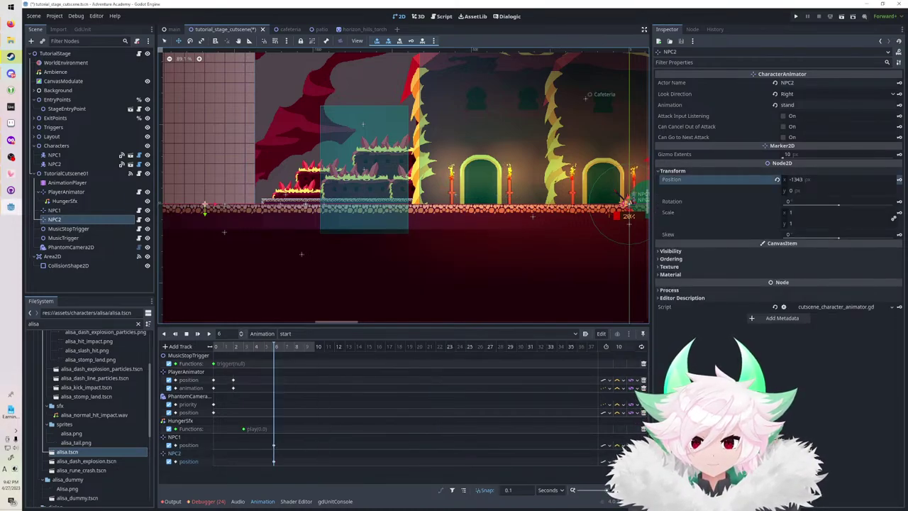
click(620, 346)
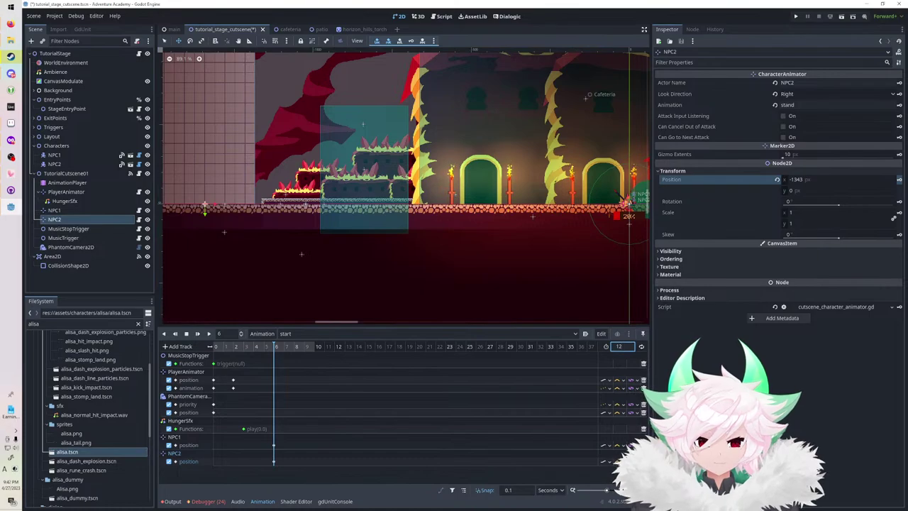
text(20)
key(Return)
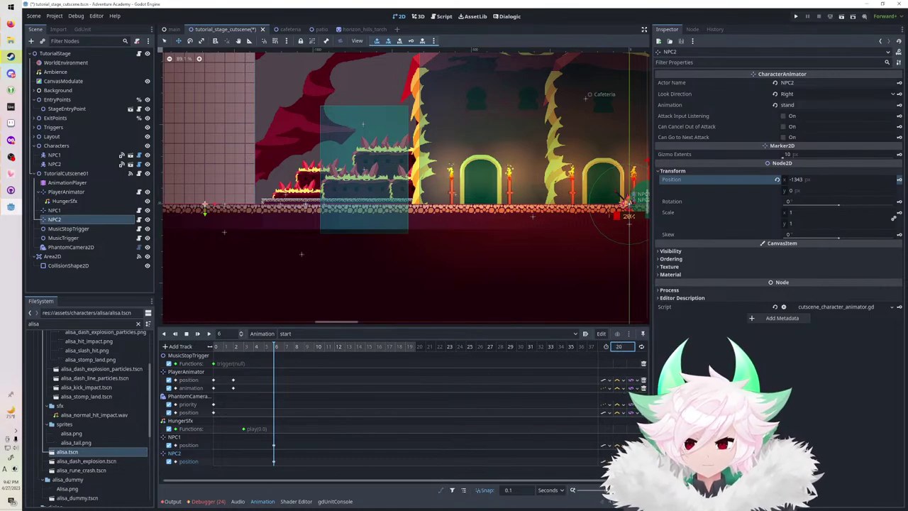
Set the NPC1 animator's Animation to walk and key it on a new track at 6 seconds.
click(55, 210)
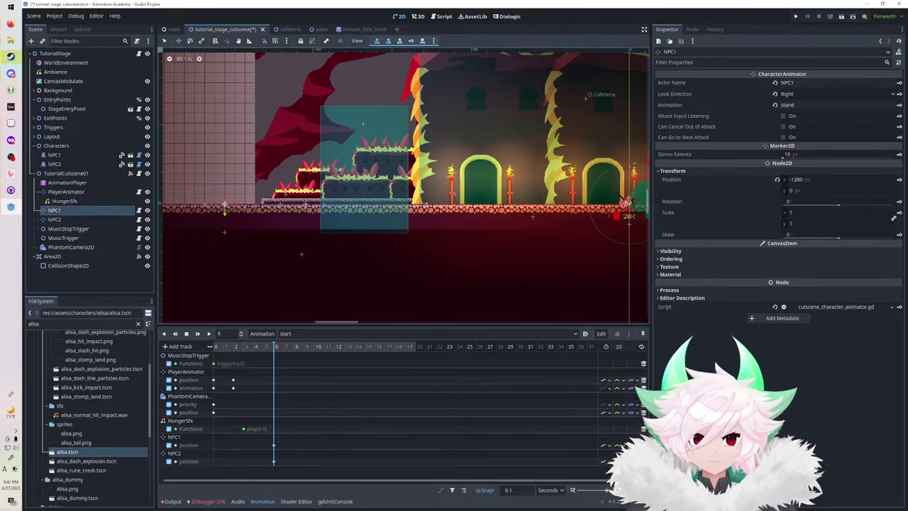
click(816, 105)
text(walk)
key(Return)
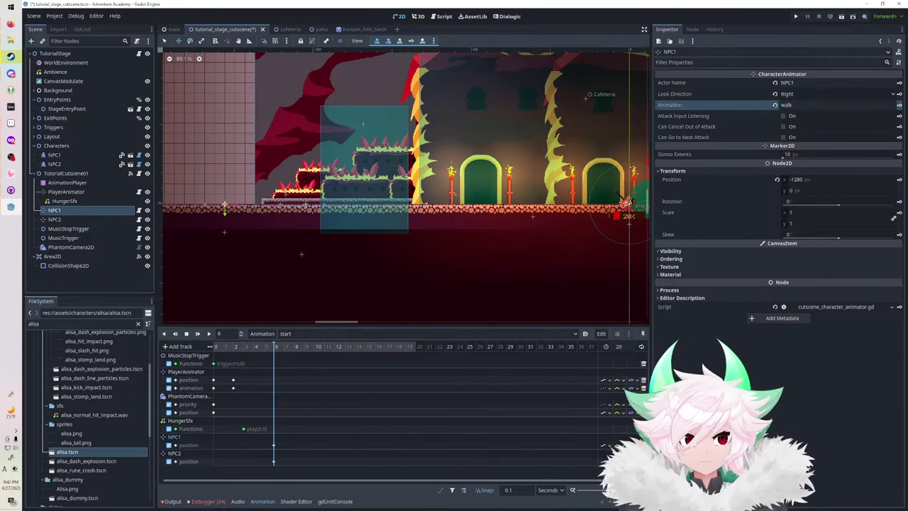
click(899, 105)
key(Return)
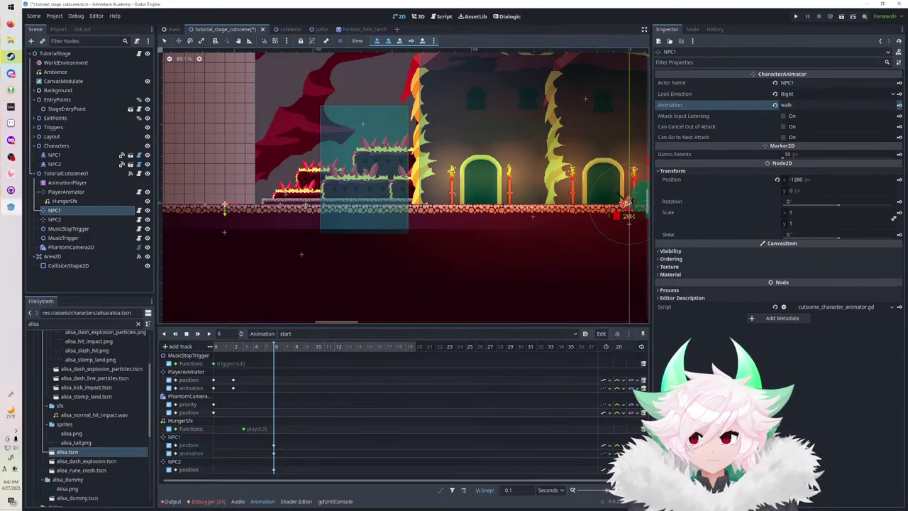
Set the NPC2 animator's Animation to walk and key it on a new track at 6 seconds.
click(55, 219)
click(816, 105)
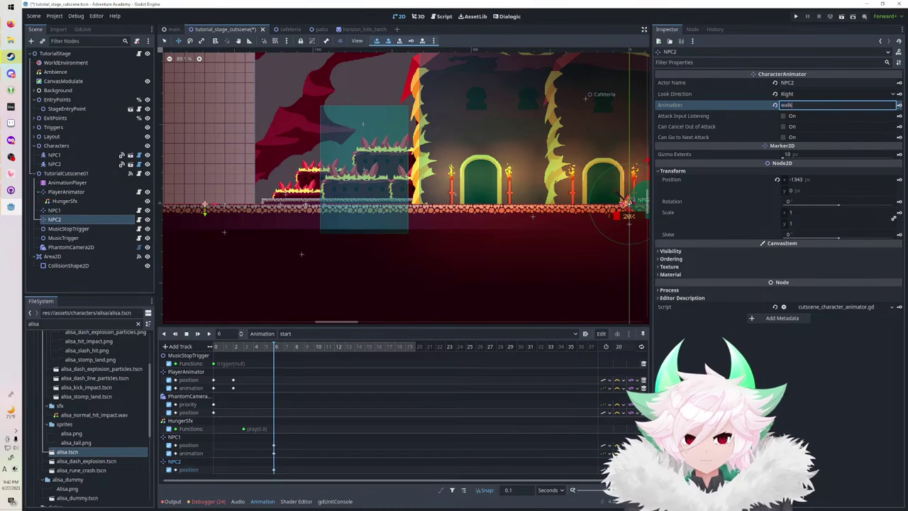
text(walk)
key(Return)
click(899, 105)
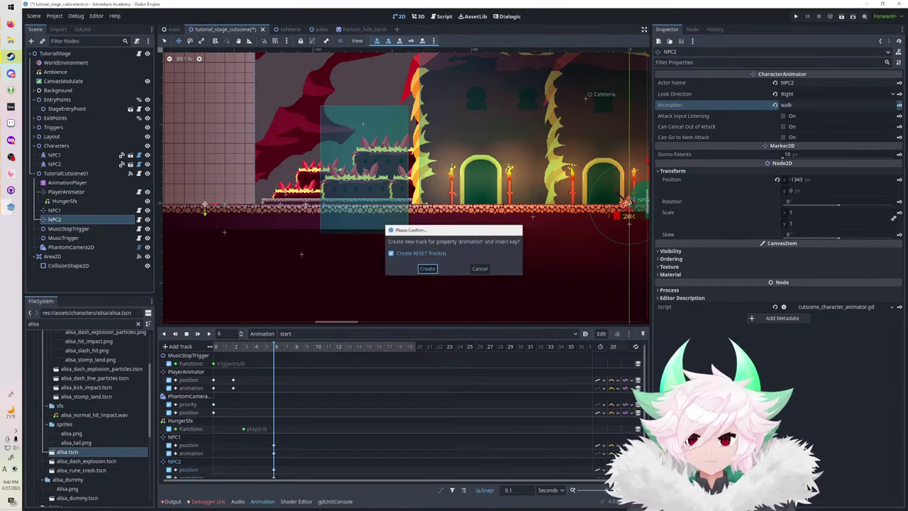
key(Return)
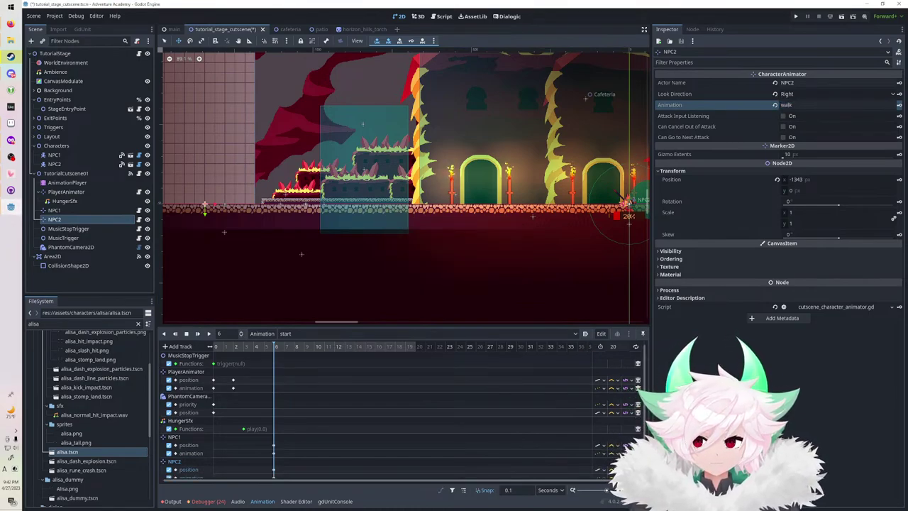
At 20 seconds, move the NPC1 and NPC2 animators together beside the player, to about x -51 and x -114.
drag(275, 347, 415, 346)
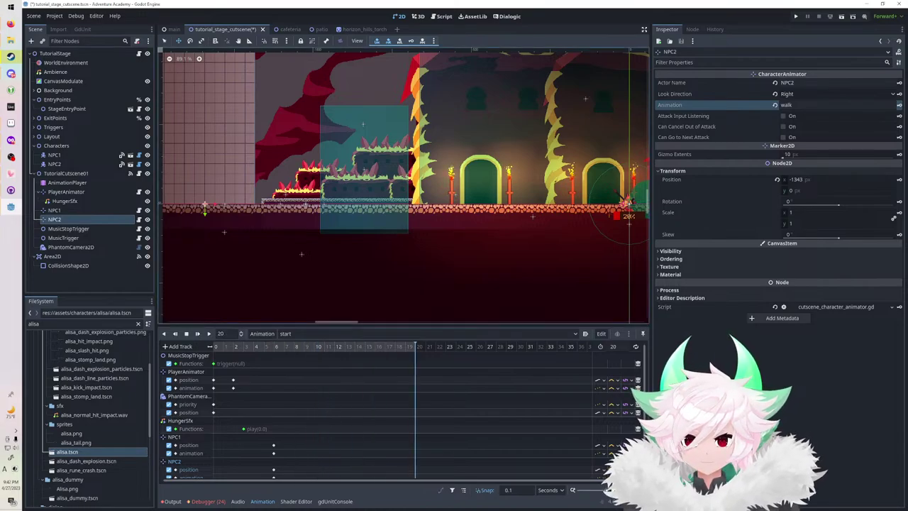
shift+click(55, 211)
shift+drag(312, 193, 640, 195)
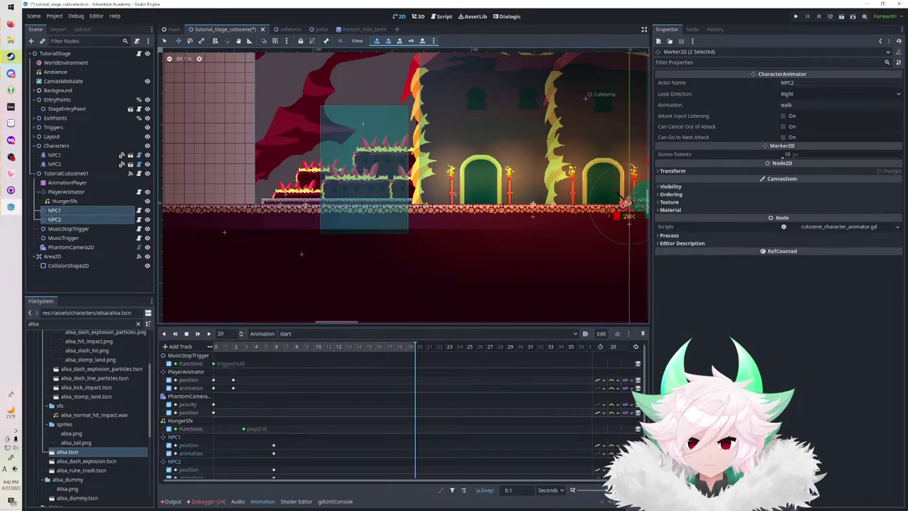
middle_drag(640, 195, 499, 202)
shift+drag(500, 202, 582, 203)
mouse_move(495, 211)
shift+mouse_down()
mouse_move(348, 211)
mouse_move(488, 211)
mouse_move(480, 210)
shift+mouse_up()
Key the current positions of the NPC1 and NPC2 animators at 20 seconds.
click(55, 211)
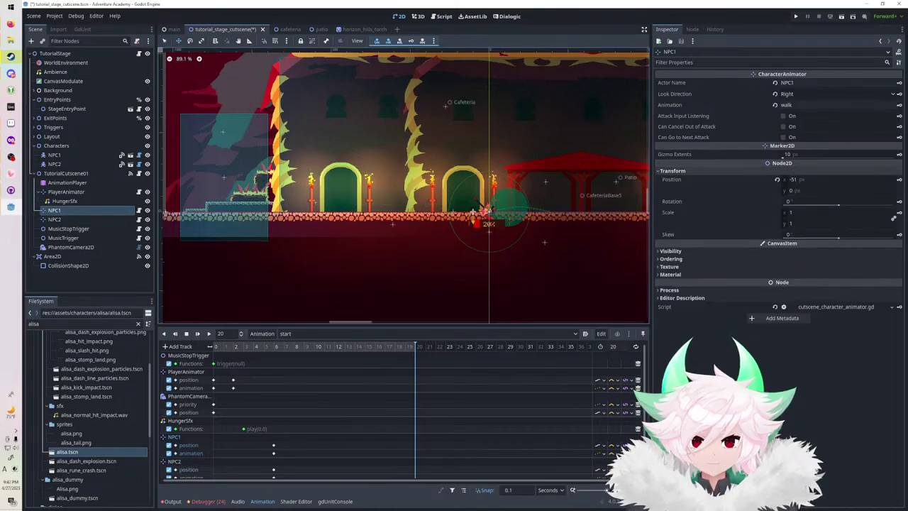
click(900, 179)
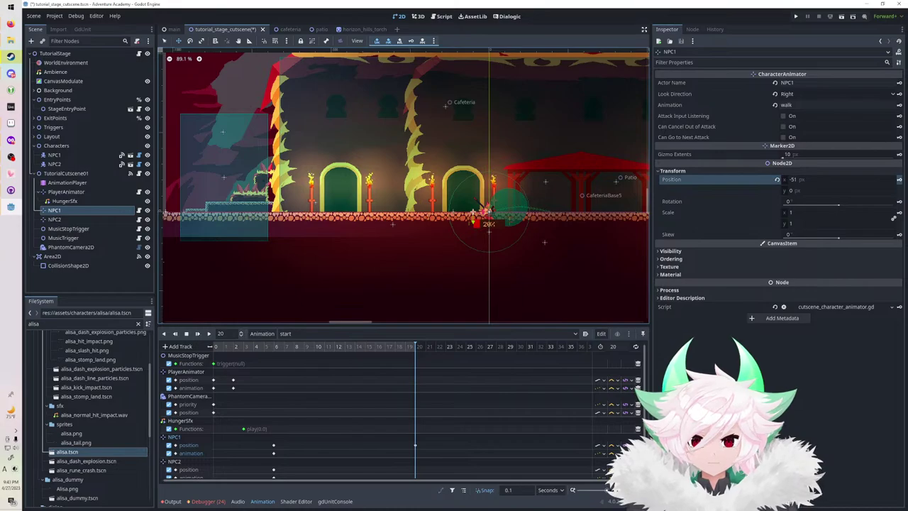
click(54, 219)
click(899, 180)
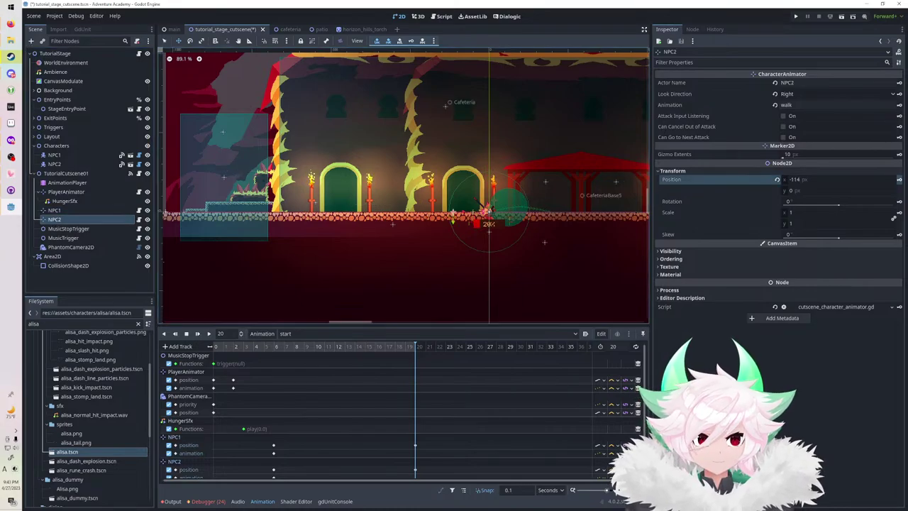
Select the Whitebox tile map under the Layout node for editing around the grid wall.
middle_drag(316, 192, 602, 195)
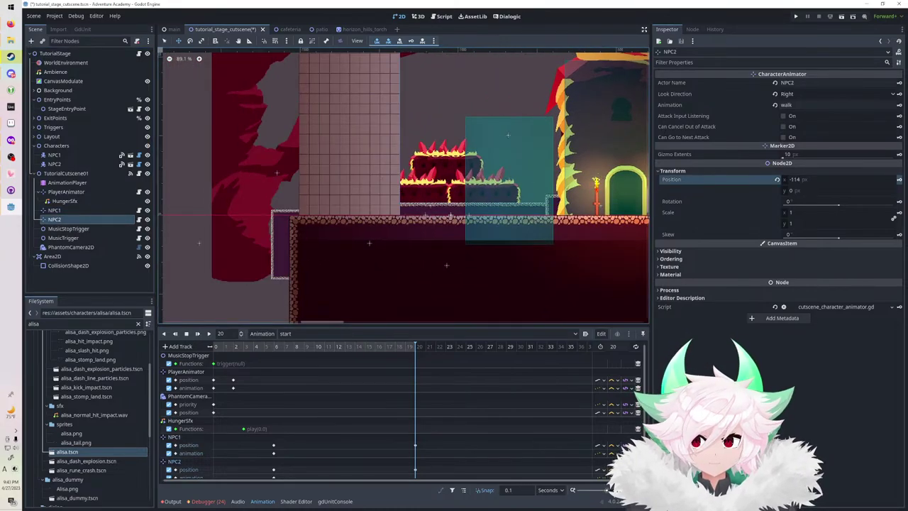
click(34, 136)
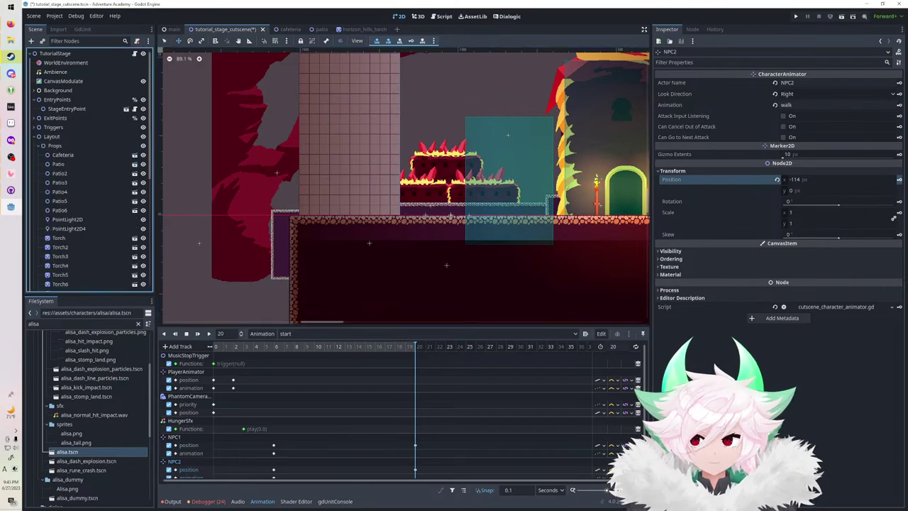
scroll(89, 171, down, 2)
click(38, 115)
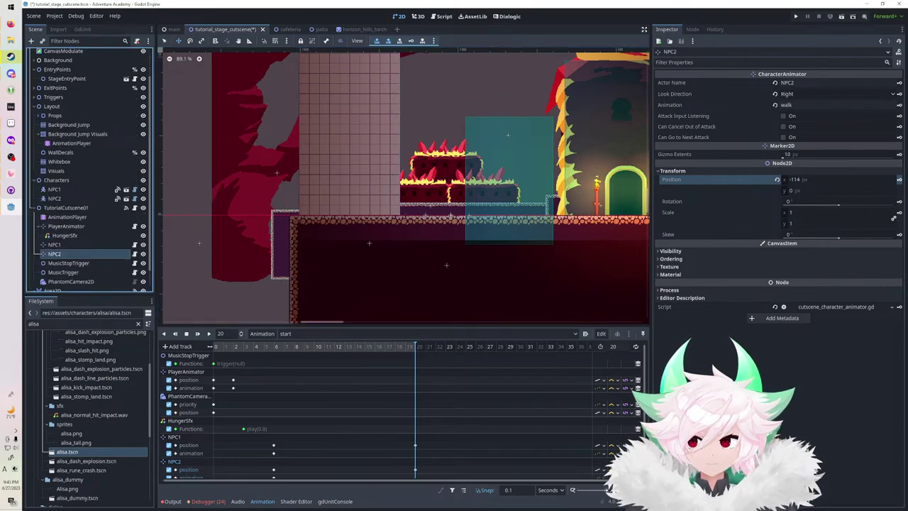
click(59, 162)
middle_drag(284, 170, 243, 217)
Erase the lower part of the Whitebox grid wall above the ground, using a rectangle with the Base Layer terrain.
click(168, 333)
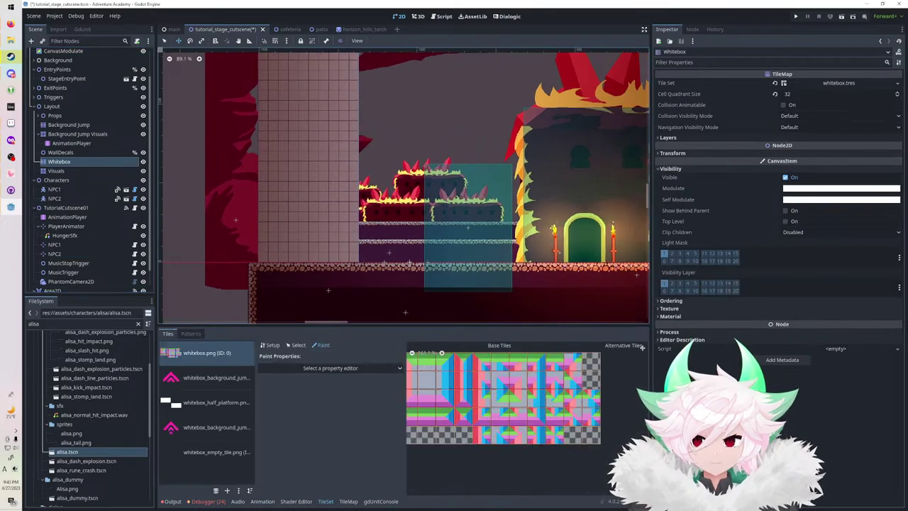
click(349, 502)
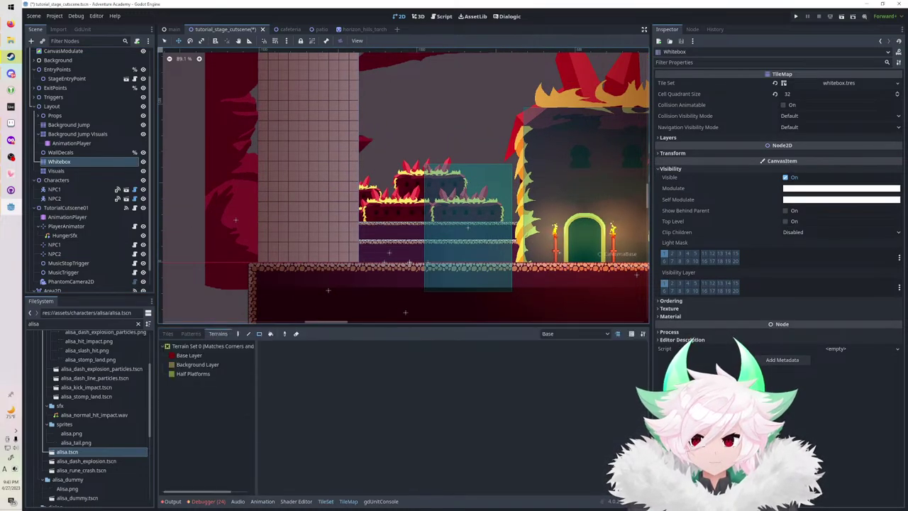
click(238, 333)
click(295, 334)
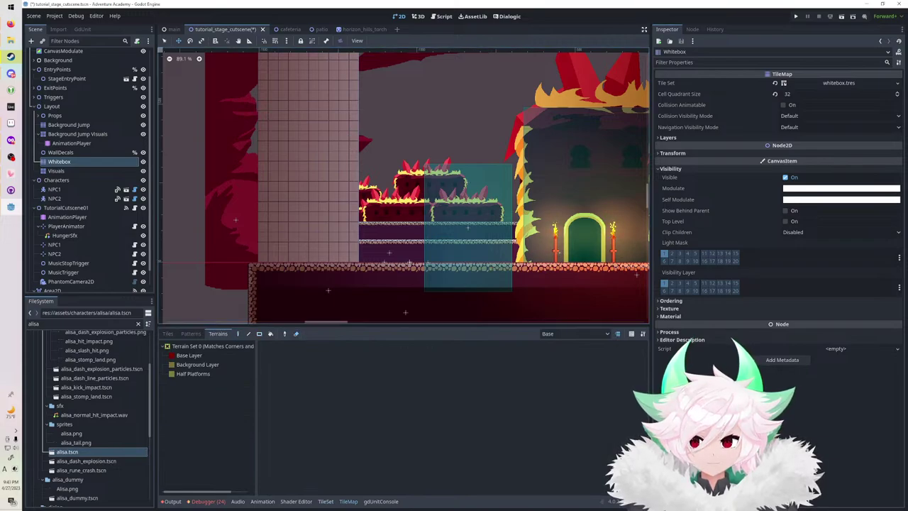
key(q)
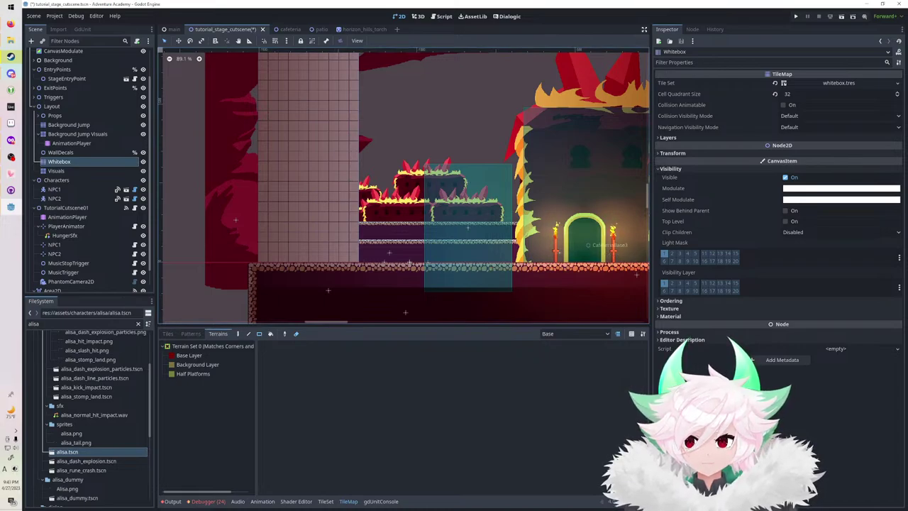
click(189, 356)
mouse_move(375, 258)
mouse_down()
mouse_move(213, 175)
mouse_move(182, 146)
mouse_up()
Save the scene and run the project to test the cutscene.
key(ctrl+s)
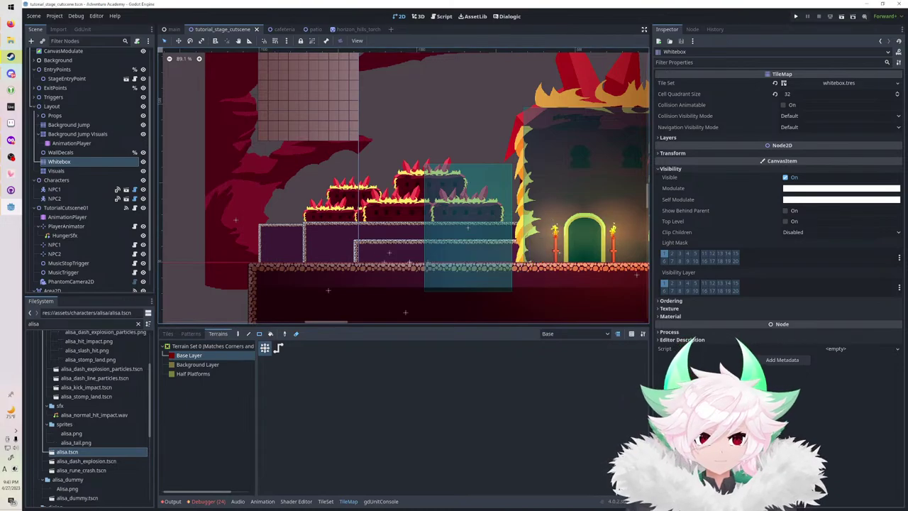
key(F5)
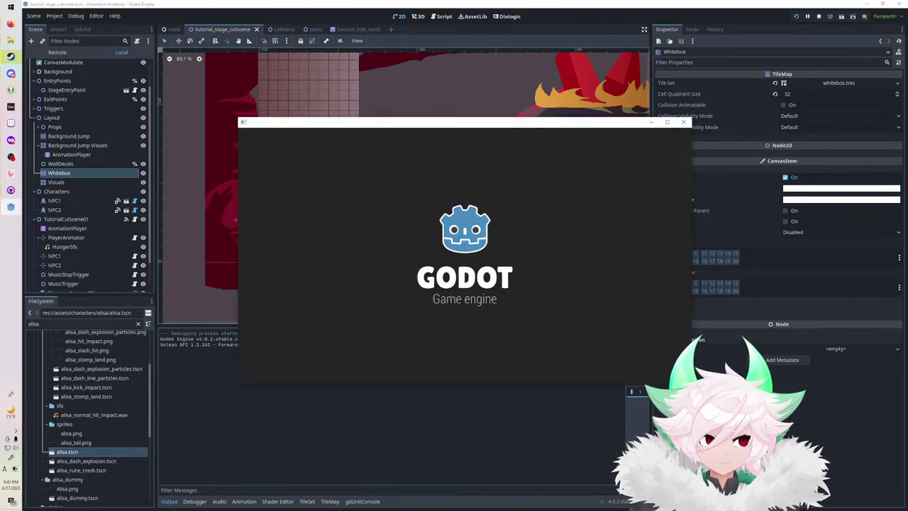
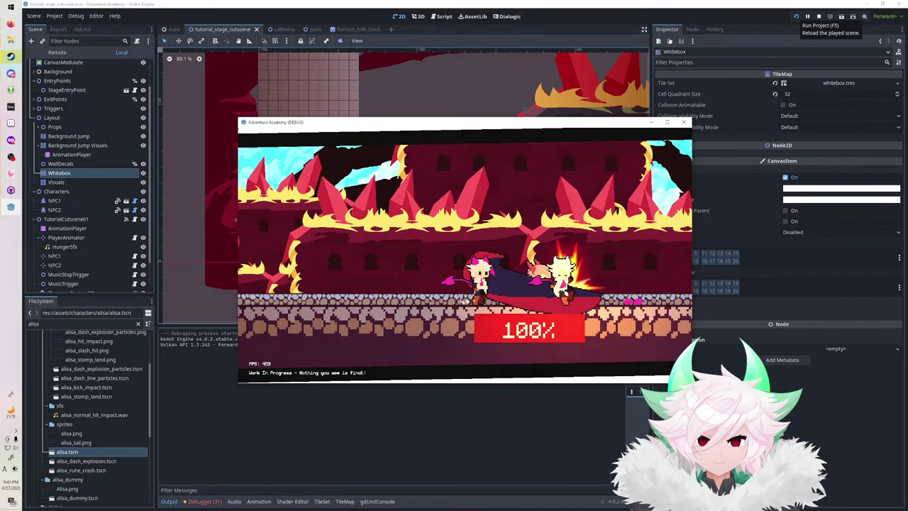
Stop the running project and check the properties of the NPC1 and NPC2 character nodes.
key(F8)
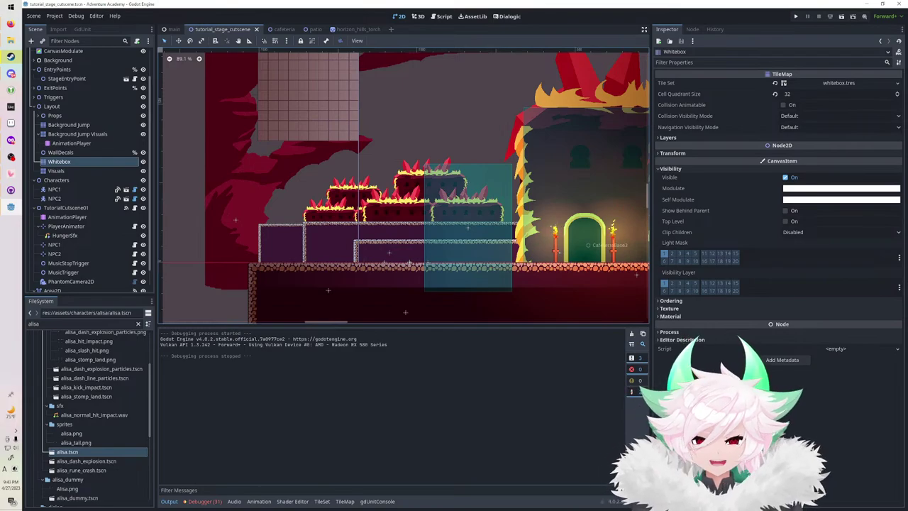
click(71, 188)
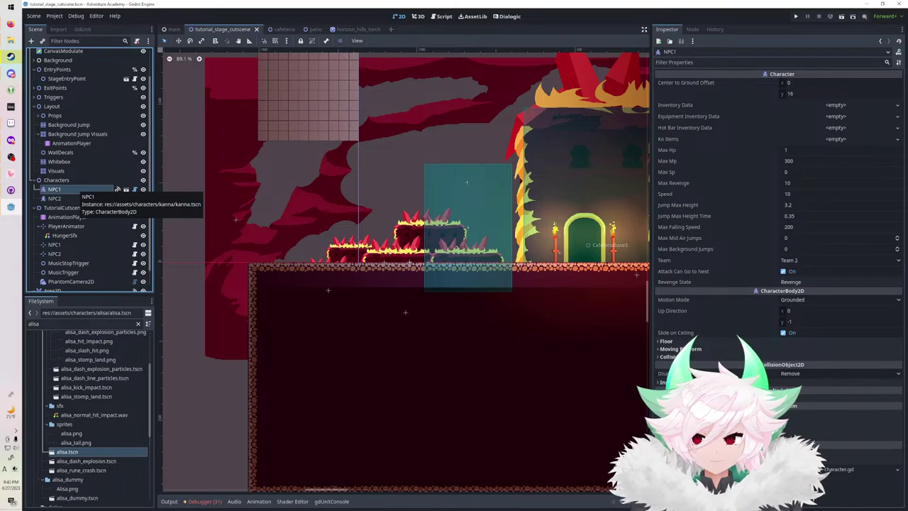
click(71, 199)
click(71, 190)
click(71, 198)
click(71, 208)
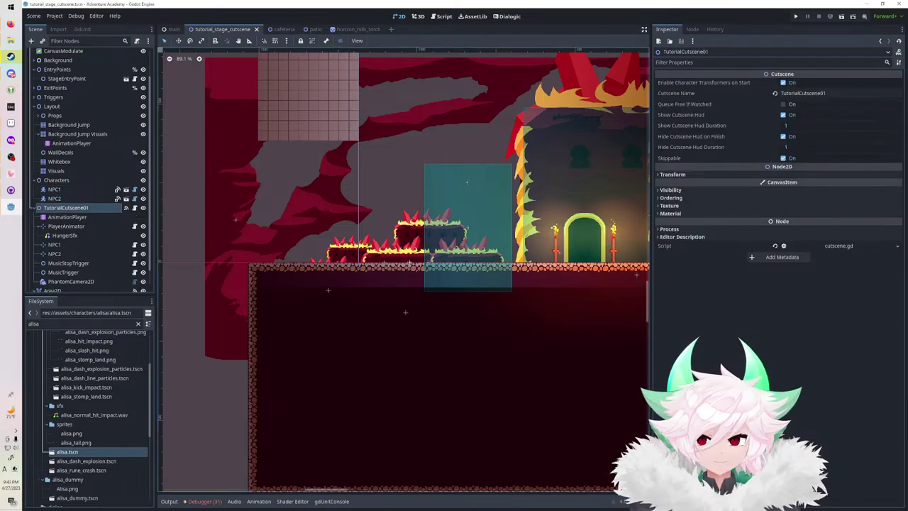
Duplicate the walk keys on the NPC1 and NPC2 animation tracks to 0 seconds in the tutorial cutscene's start animation.
click(67, 217)
drag(274, 346, 214, 346)
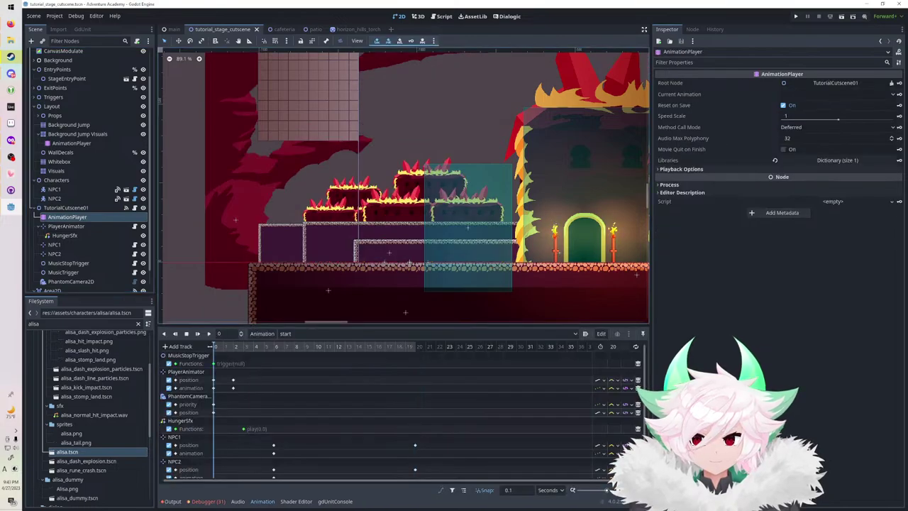
scroll(398, 446, down, 2)
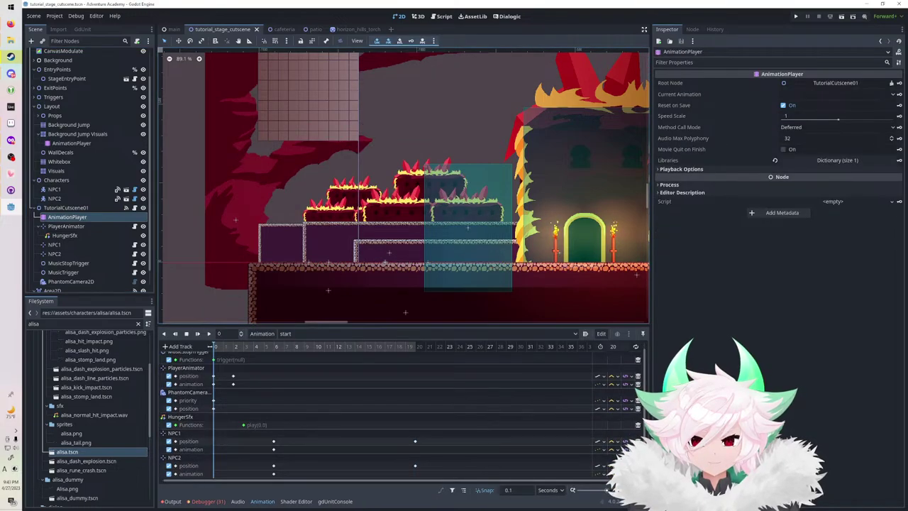
click(179, 346)
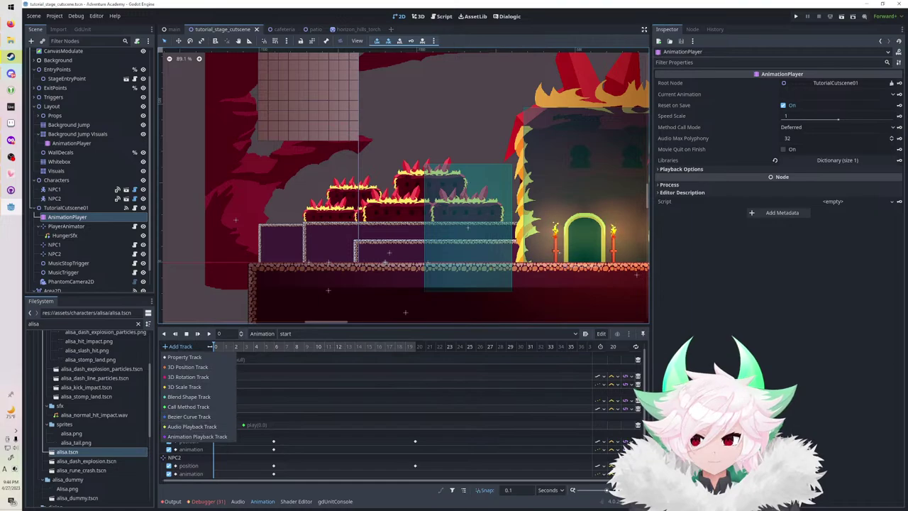
click(298, 419)
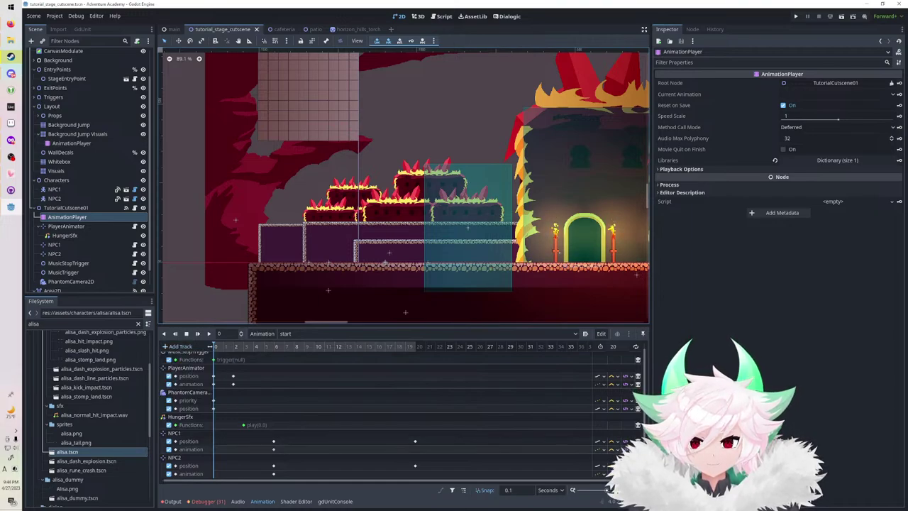
right_click(274, 449)
click(302, 471)
right_click(275, 474)
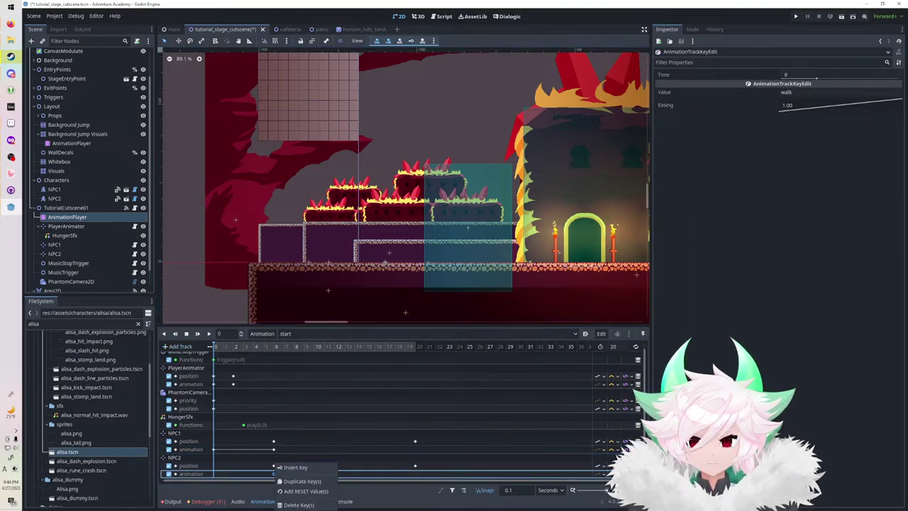
click(302, 481)
Set both NPC animation keys at 0 seconds to stand and save the scene.
drag(227, 477, 197, 448)
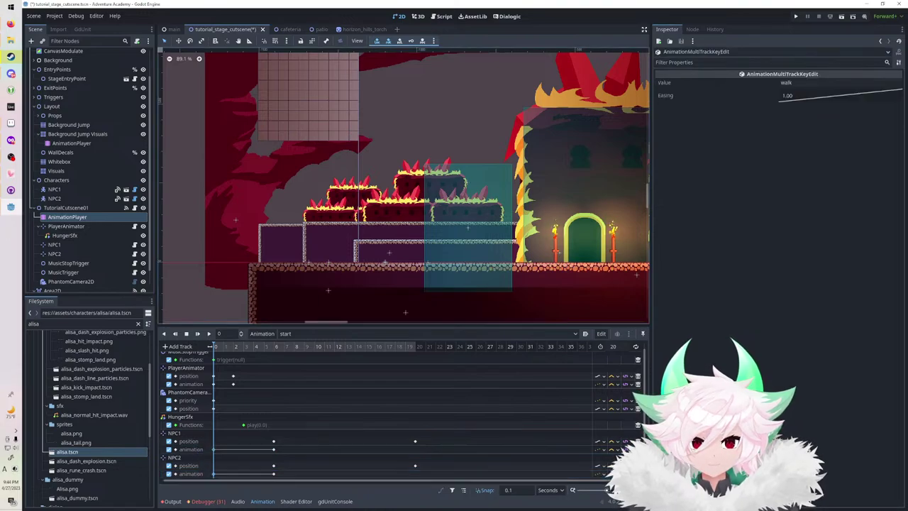
click(807, 83)
key(ctrl+a)
text(s)
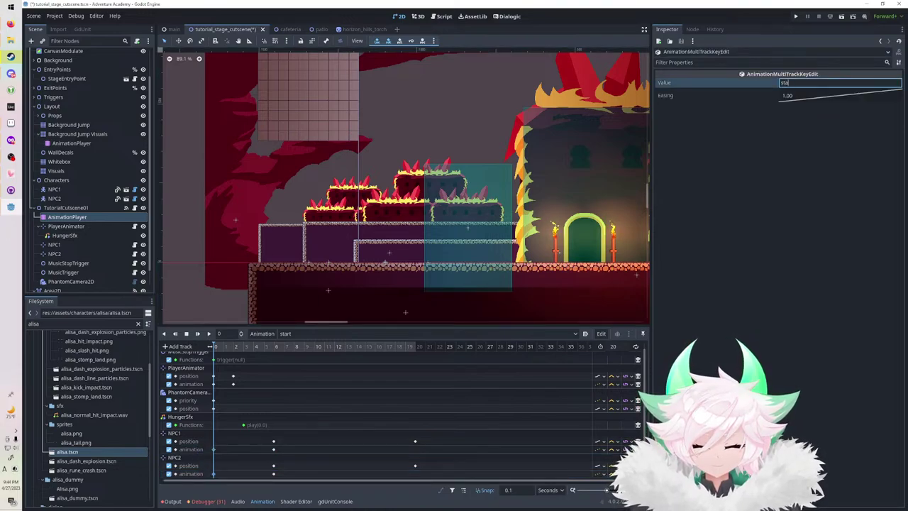
key(Return)
key(ctrl+s)
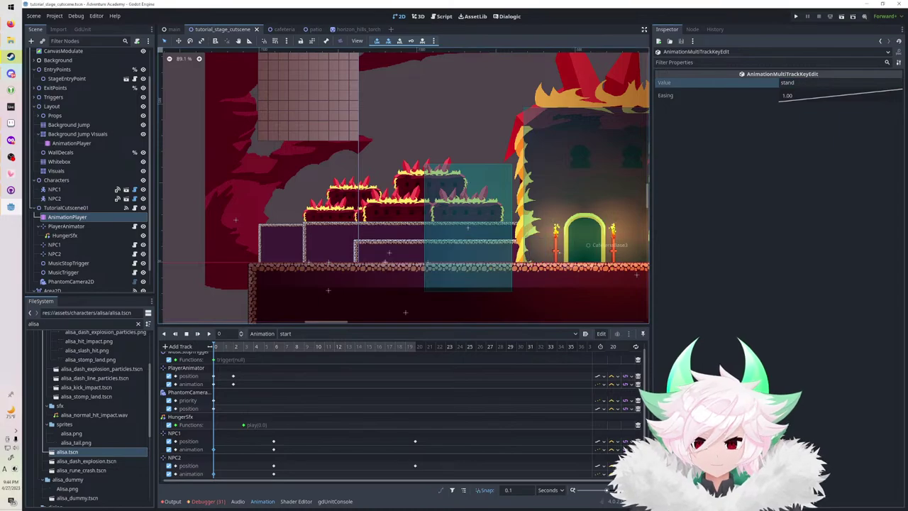
Add a call method track for the cutscene's NPC1 animator and insert an enwire() key at 0 seconds.
click(178, 346)
click(193, 408)
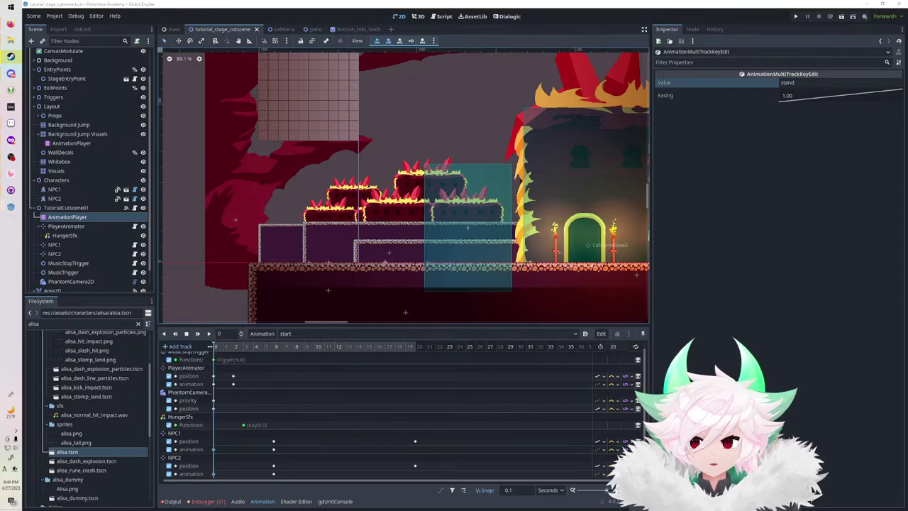
text(npc)
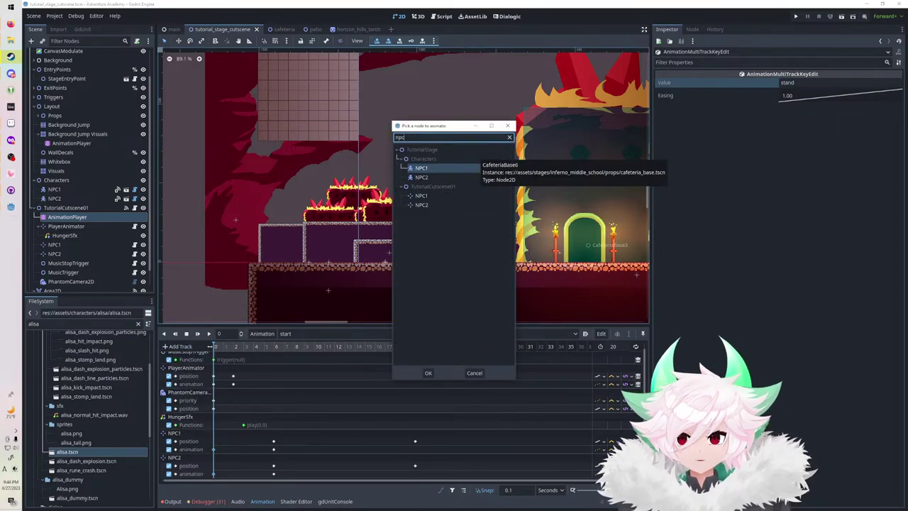
double_click(422, 196)
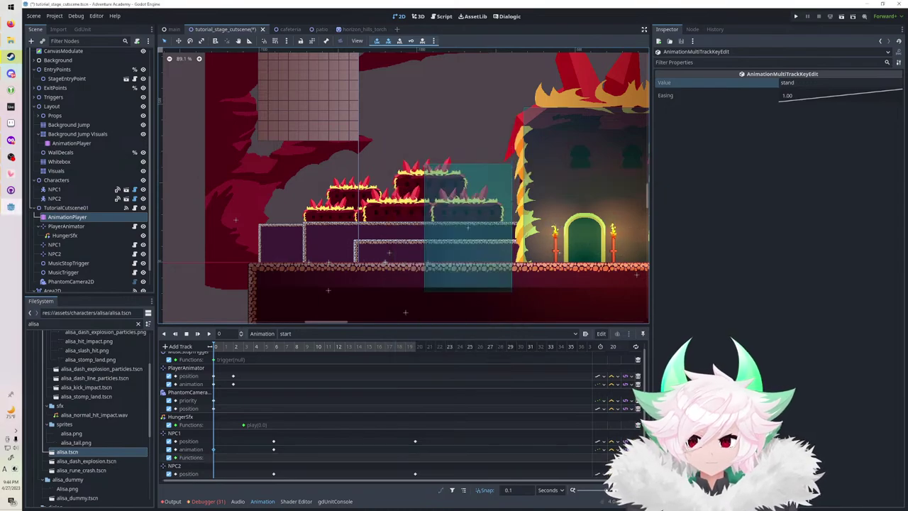
right_click(215, 459)
click(234, 466)
double_click(209, 154)
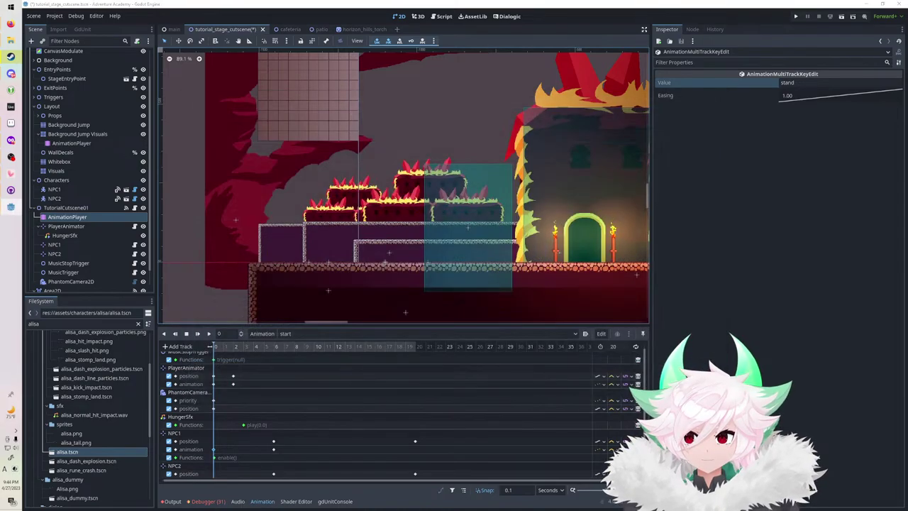
Save the scene, run the project, walk the player into the cutscene to test it, and stop the run.
key(ctrl+s)
key(F5)
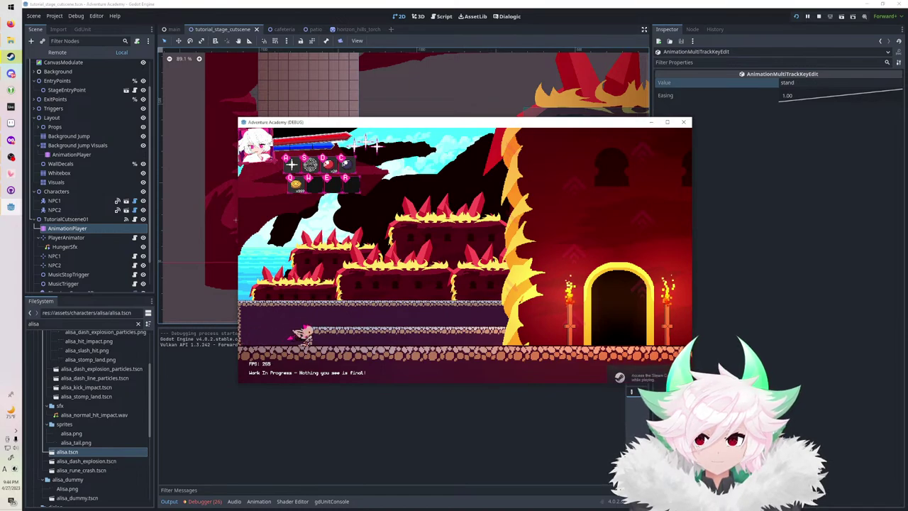
key(Left)
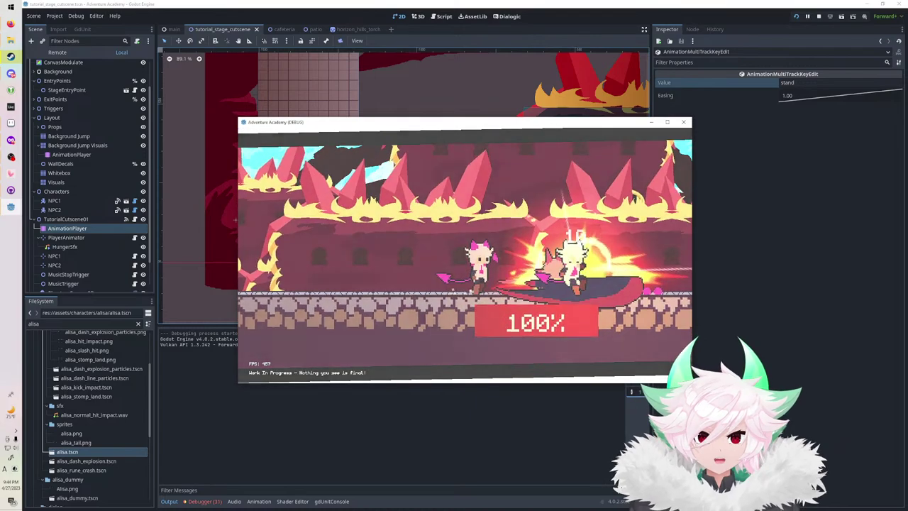
key(F8)
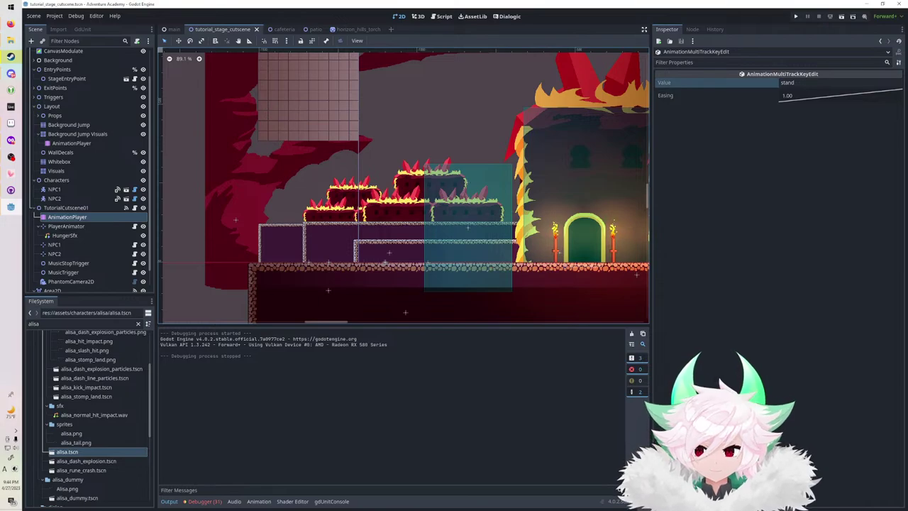
Clear the file filter and create a folder named npc inside assets/characters.
click(139, 325)
drag(149, 355, 150, 343)
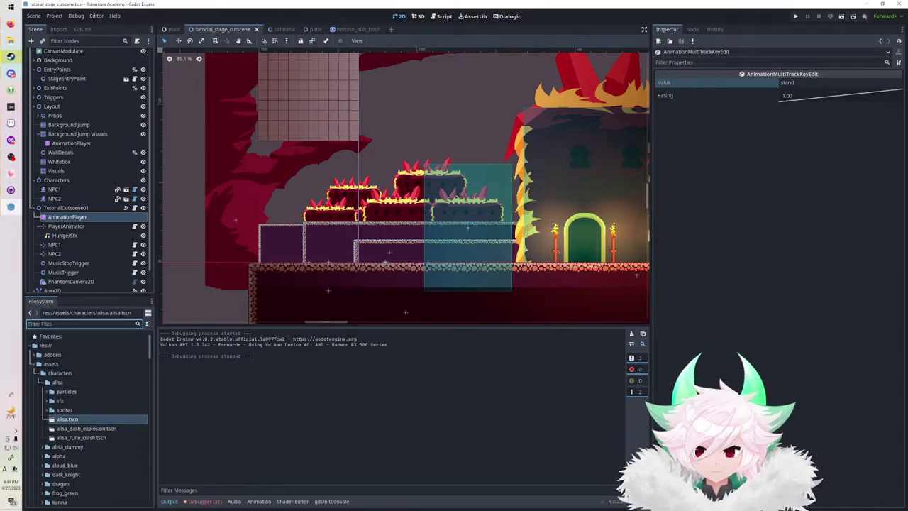
click(43, 382)
right_click(71, 373)
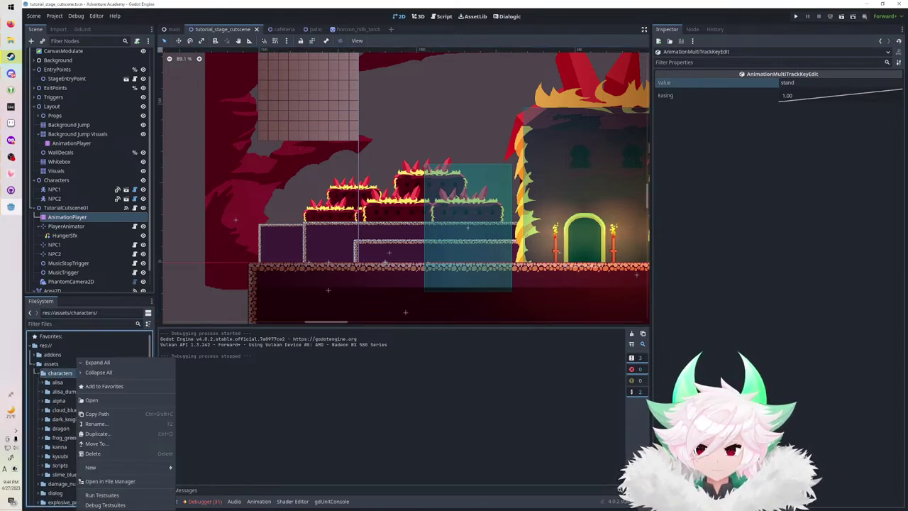
mouse_move(128, 467)
click(192, 465)
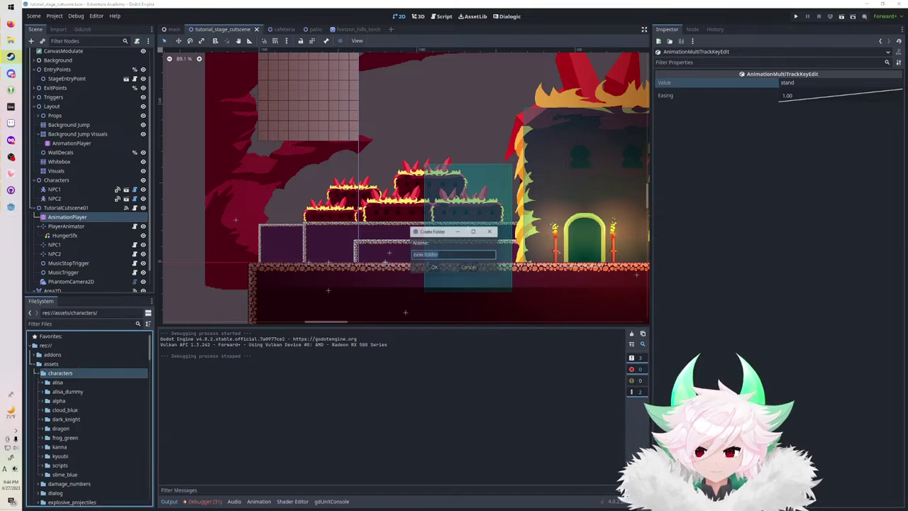
text(npc)
key(Return)
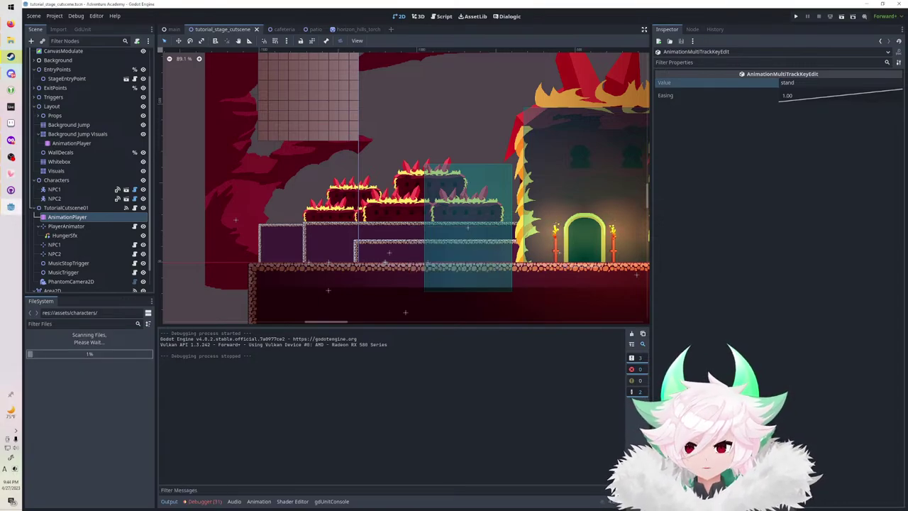
Duplicate kyuubi.tscn as npc.tscn and move the copy into the npc folder.
click(43, 457)
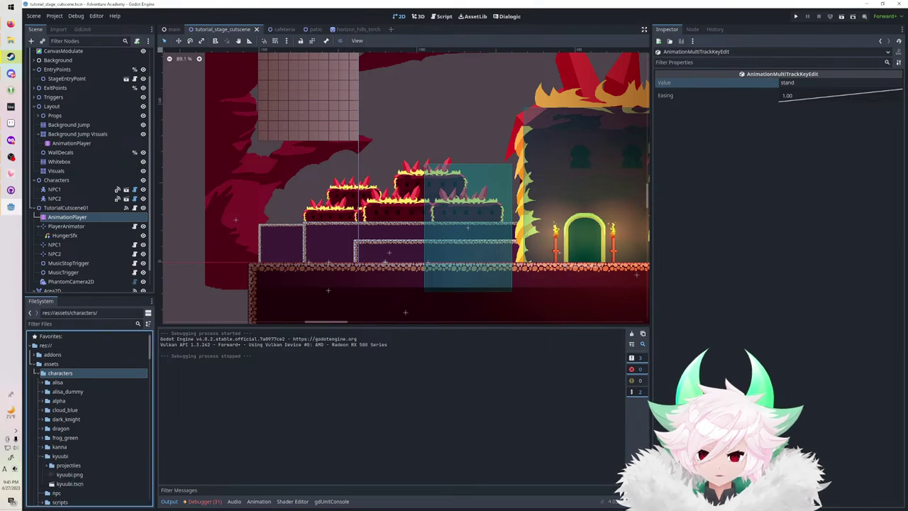
click(70, 484)
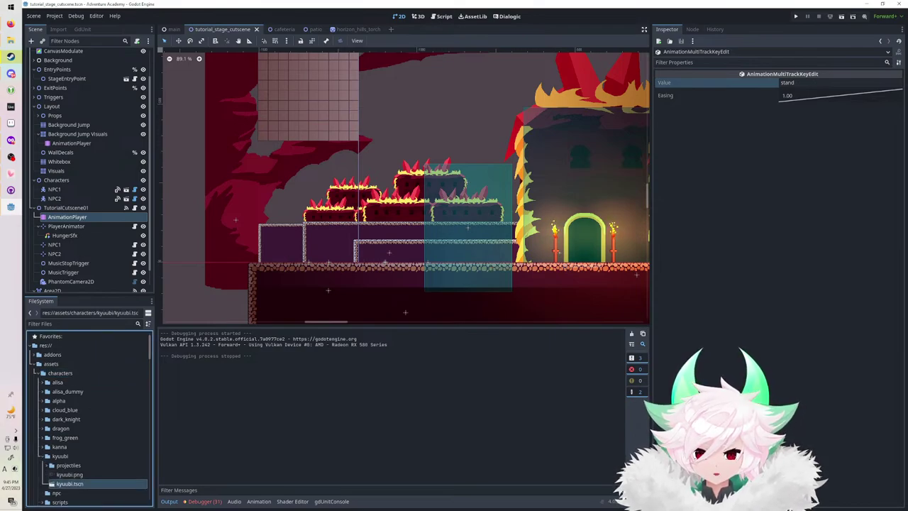
key(ctrl+d)
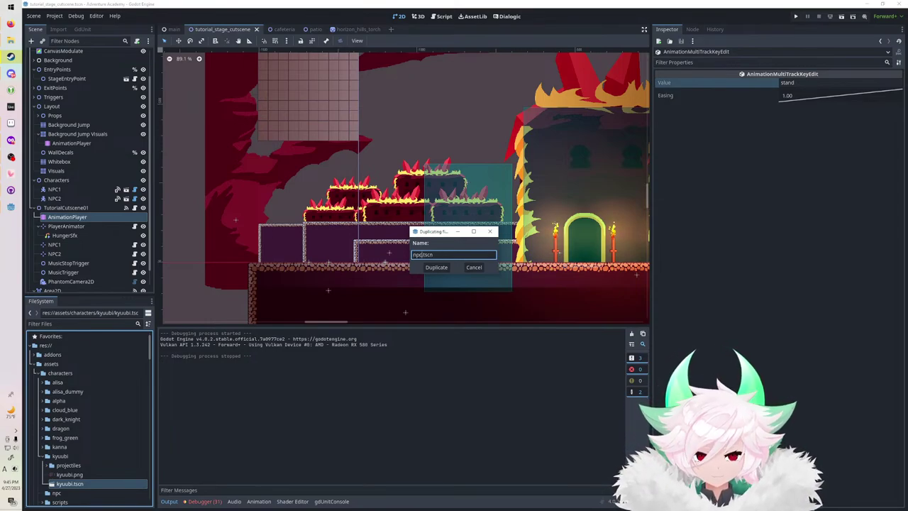
key(Return)
scroll(67, 471, down, 1)
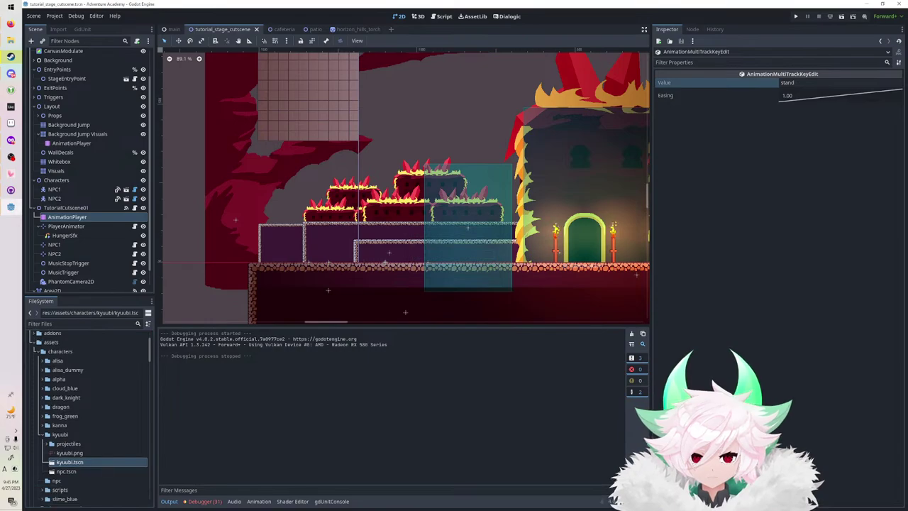
drag(66, 471, 61, 482)
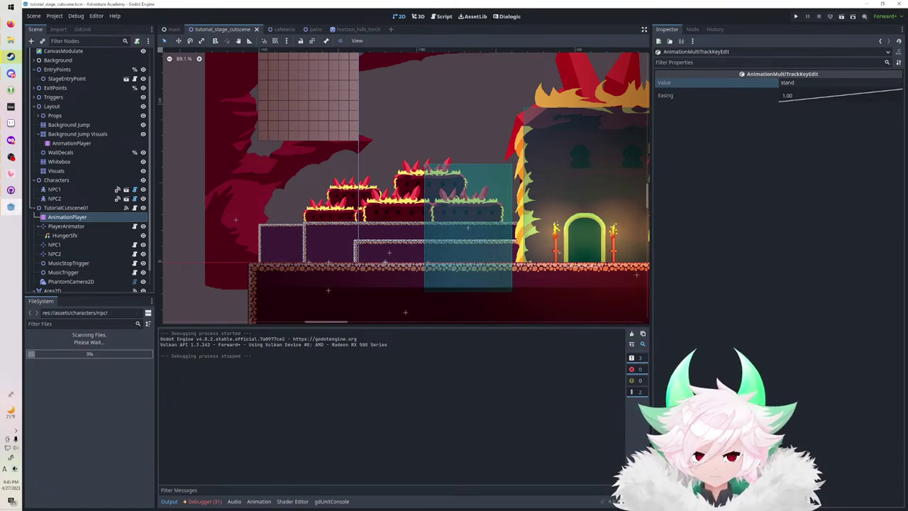
Open npc.tscn and rename its root node to NPC.
double_click(57, 471)
double_click(66, 481)
key(Return)
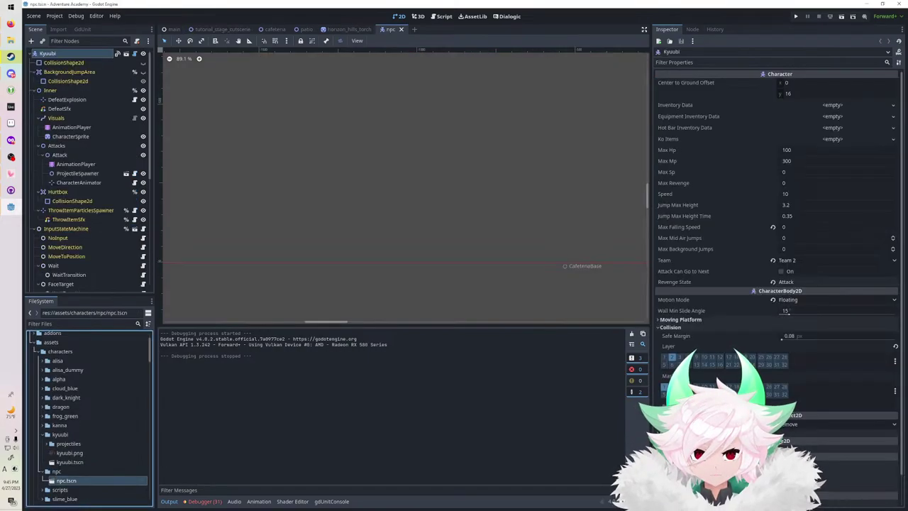
double_click(48, 54)
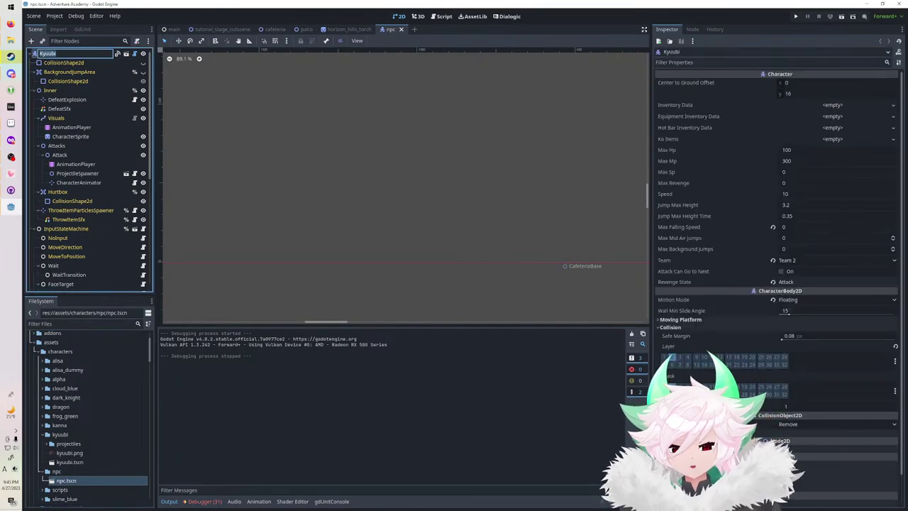
text(NPC)
key(Return)
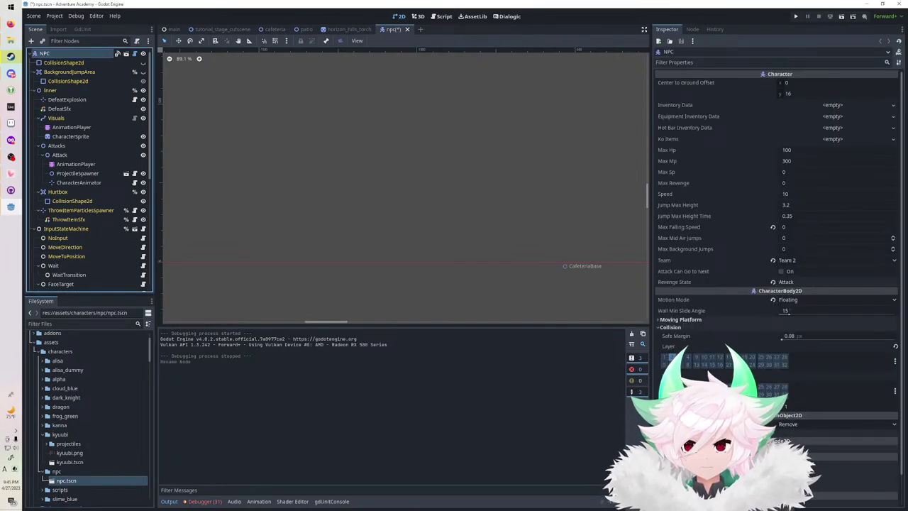
Reset the NPC root node's Max Falling Speed to 200 and its Motion Mode to Grounded.
scroll(160, 67, down, 13)
click(50, 91)
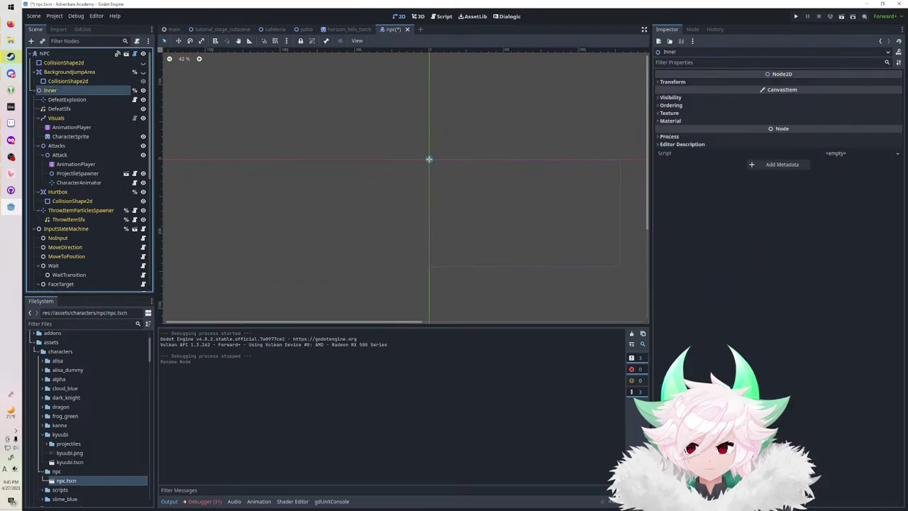
click(64, 63)
click(46, 54)
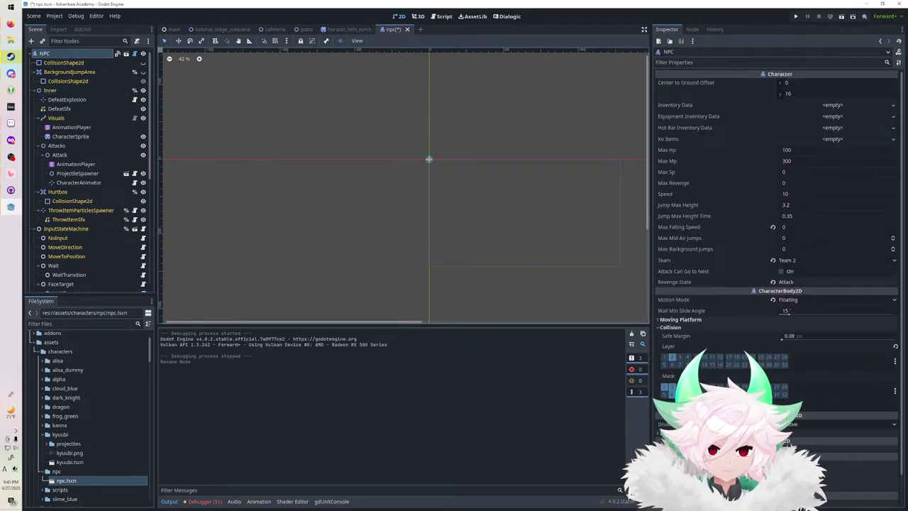
scroll(551, 210, up, 3)
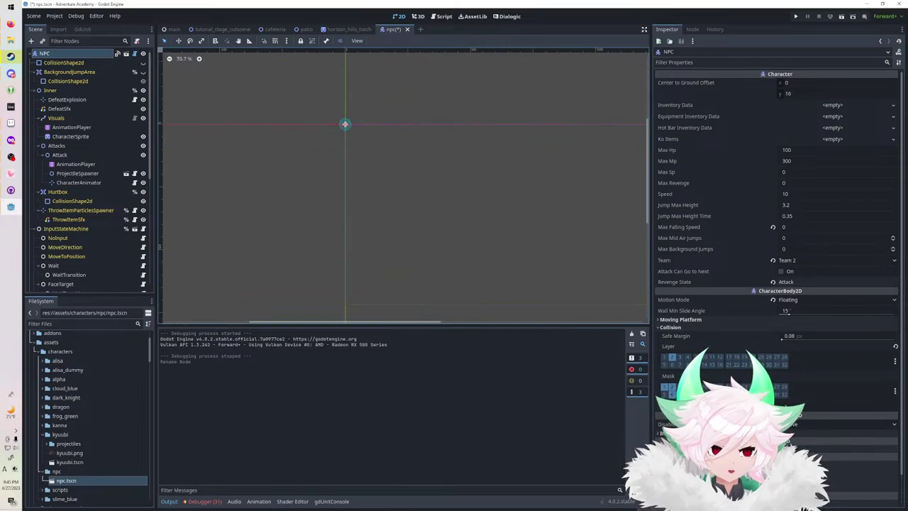
click(773, 227)
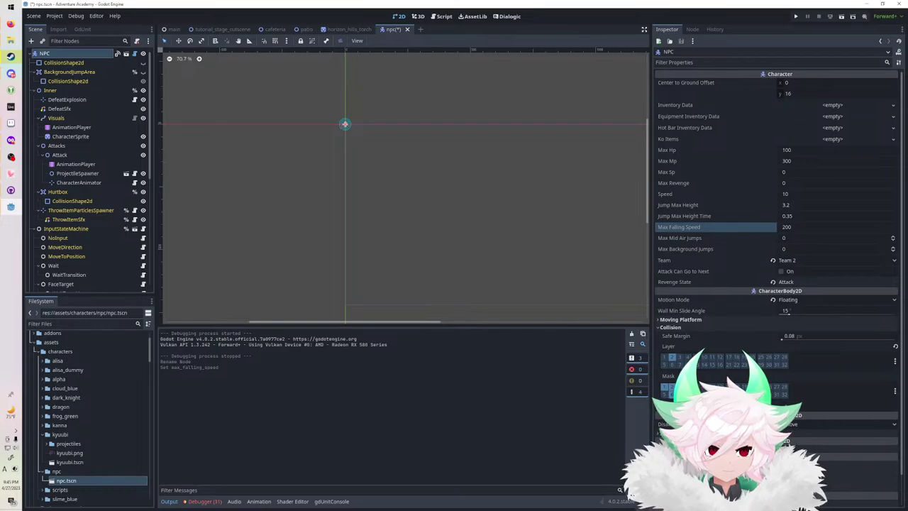
click(690, 300)
click(773, 299)
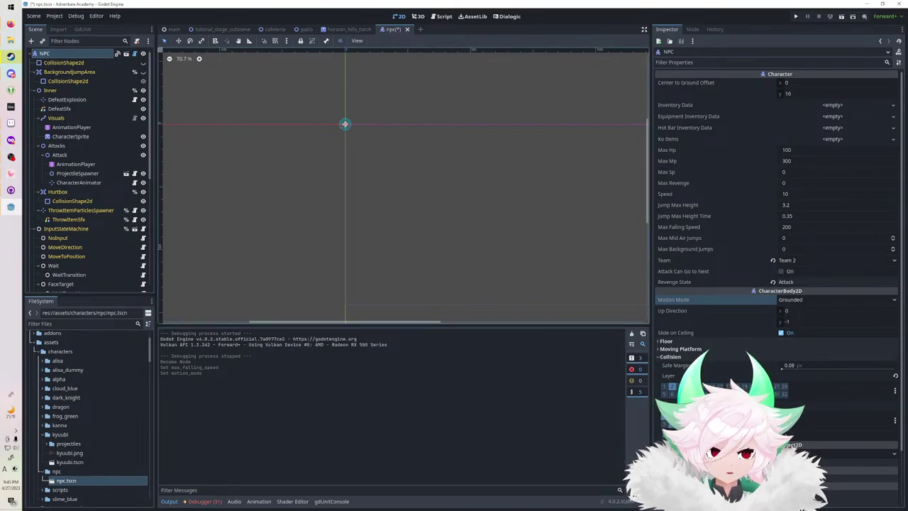
Open the alisa_dummy.tscn scene from the alisa_dummy character folder to inspect its node tree.
middle_drag(355, 206, 415, 203)
scroll(416, 203, up, 1)
scroll(432, 122, up, 11)
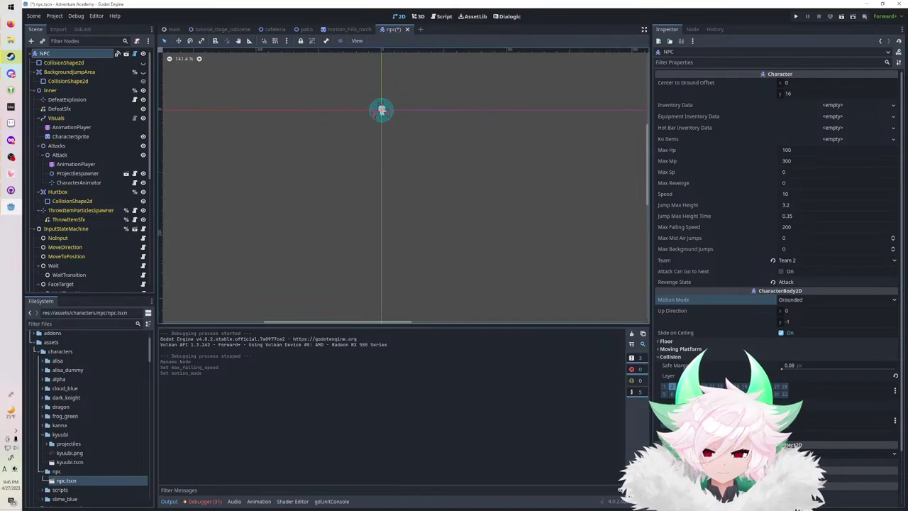
click(83, 324)
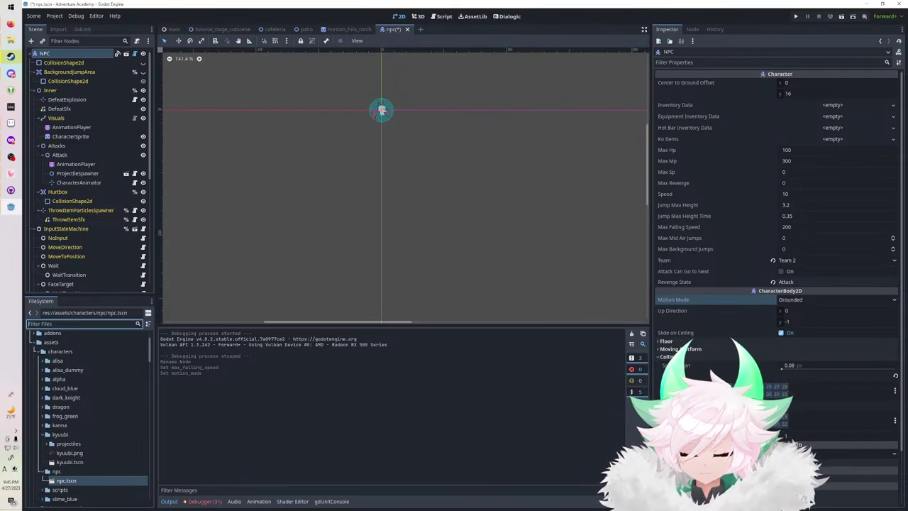
click(43, 370)
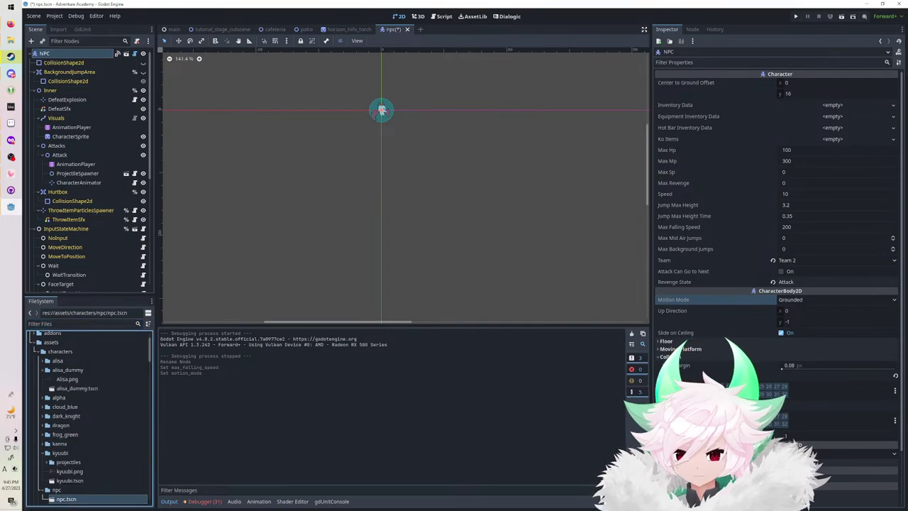
double_click(77, 388)
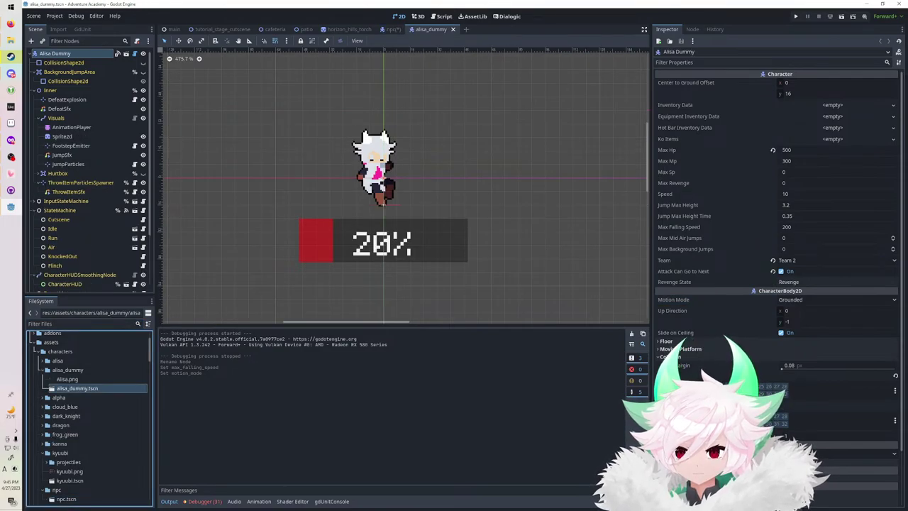
click(35, 91)
click(34, 91)
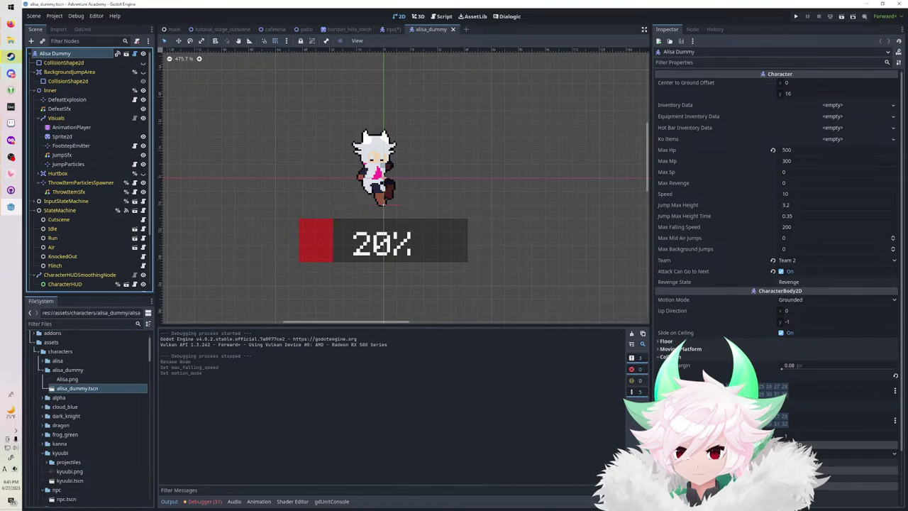
Open alisa.tscn from the alisa character folder and expand its Inner node to reach the Visuals branch.
click(43, 360)
double_click(68, 397)
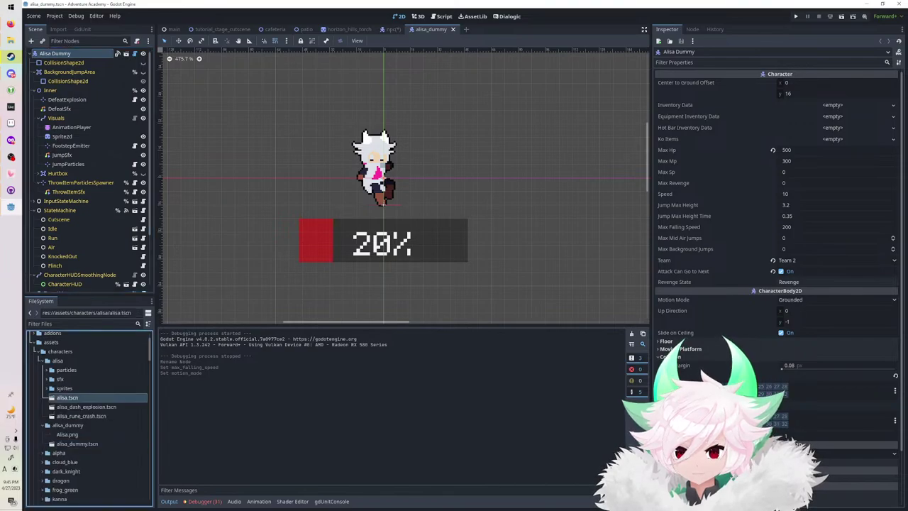
click(34, 99)
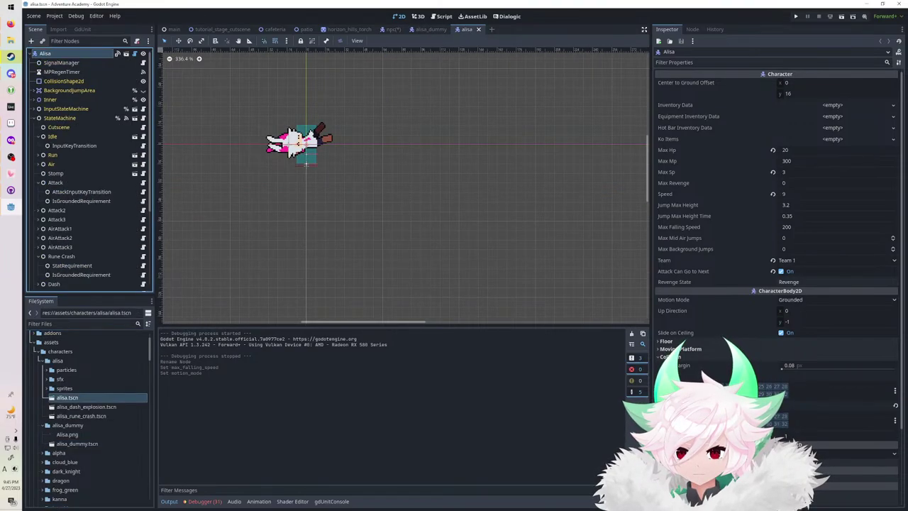
click(49, 99)
click(34, 100)
click(58, 110)
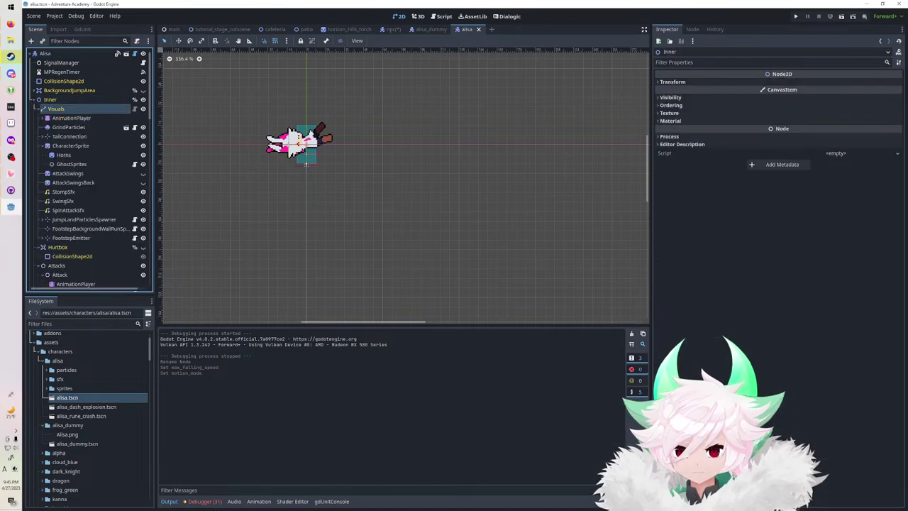
Try to save the Visuals branch of the Alisa scene as its own scene.
right_click(72, 110)
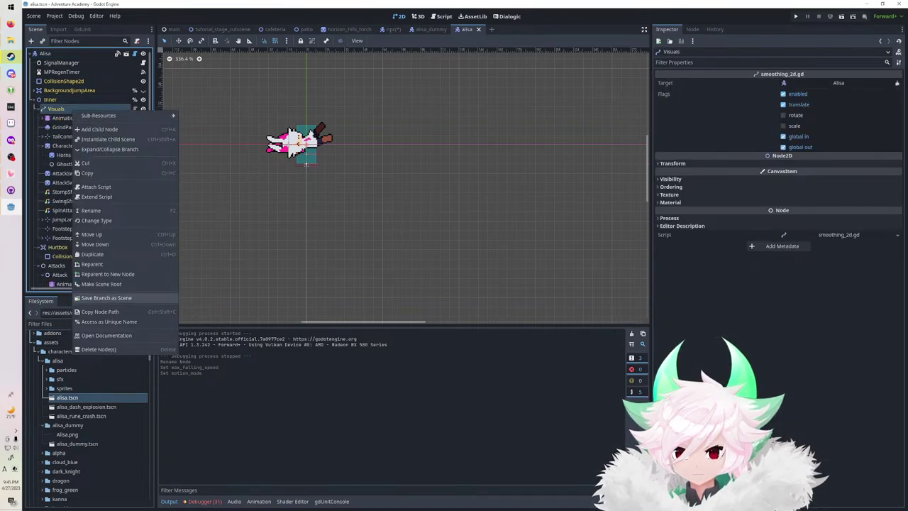
click(106, 297)
click(454, 267)
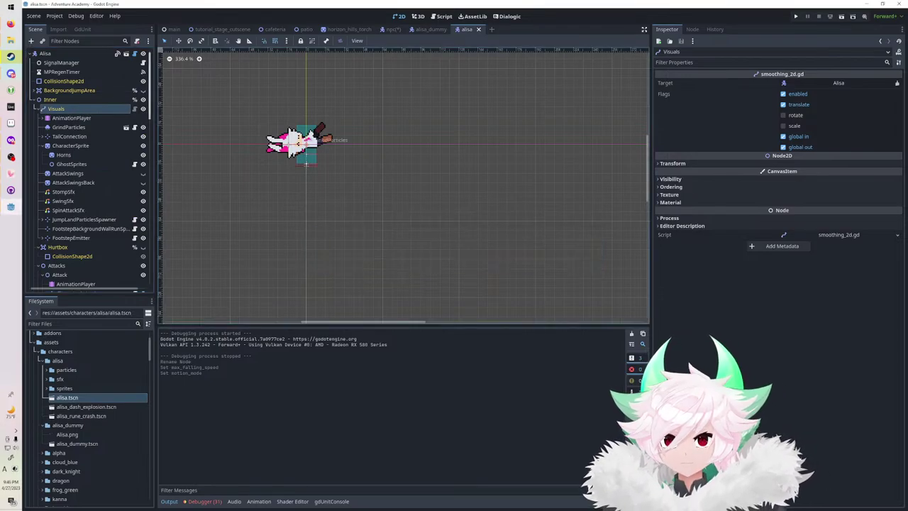
click(144, 109)
click(143, 109)
right_click(90, 110)
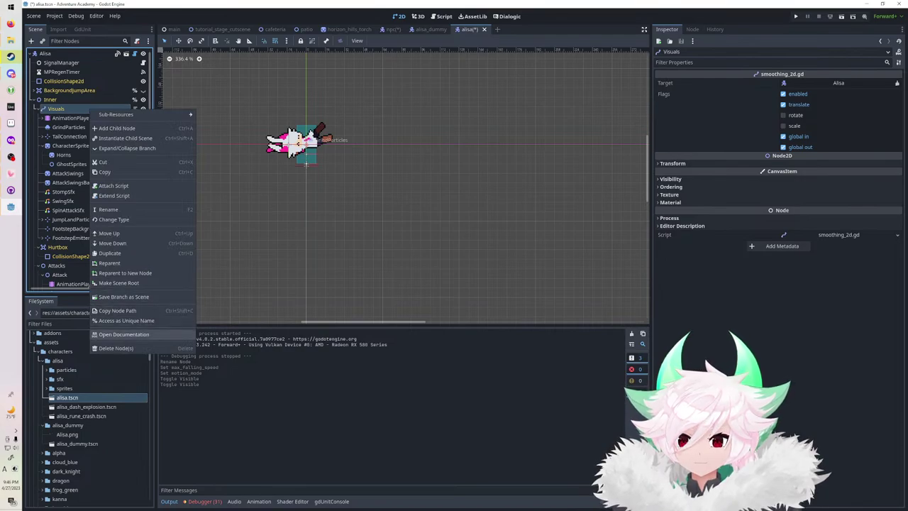
click(124, 297)
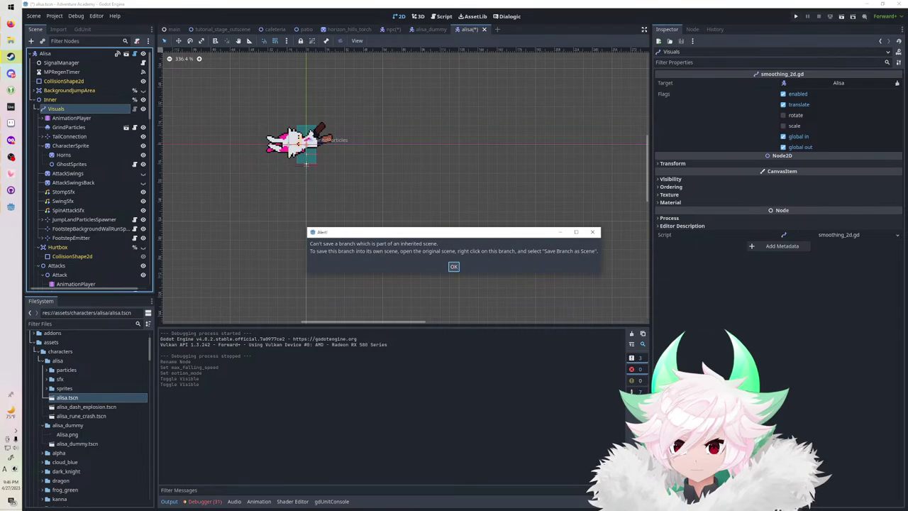
click(454, 266)
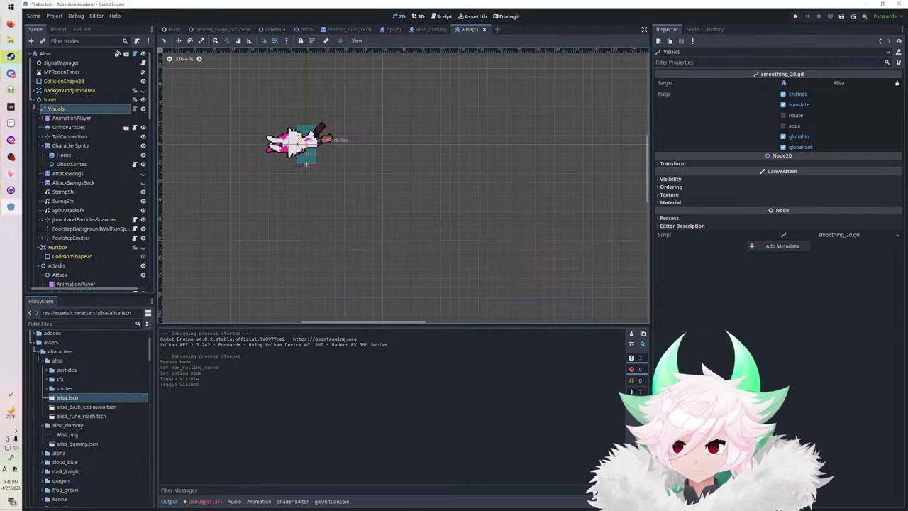
right_click(81, 109)
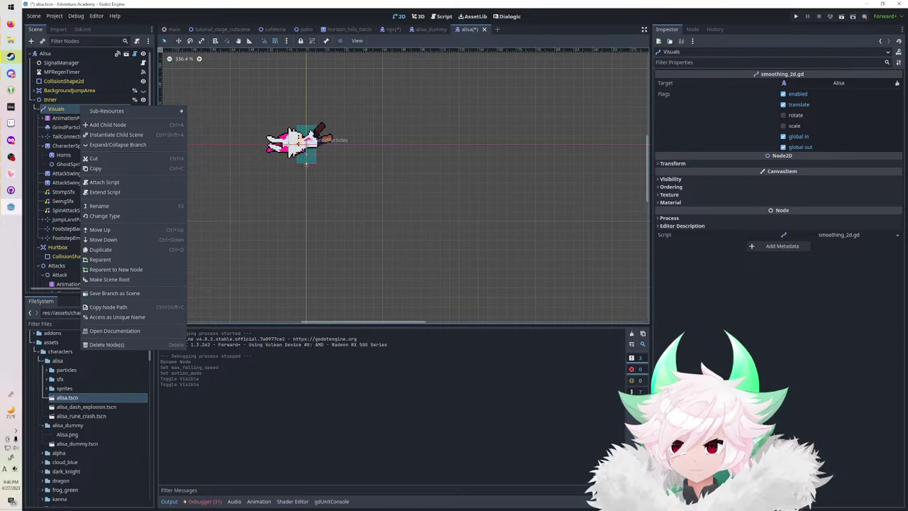
click(113, 293)
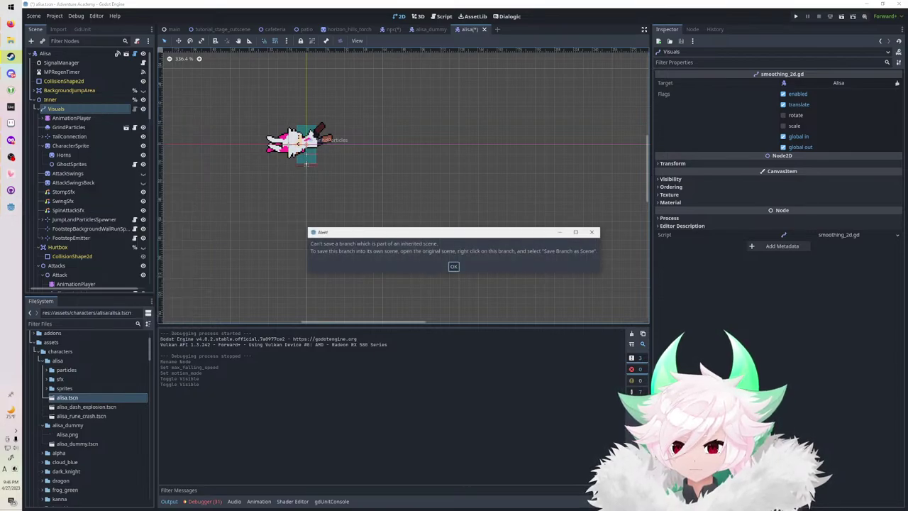
click(454, 267)
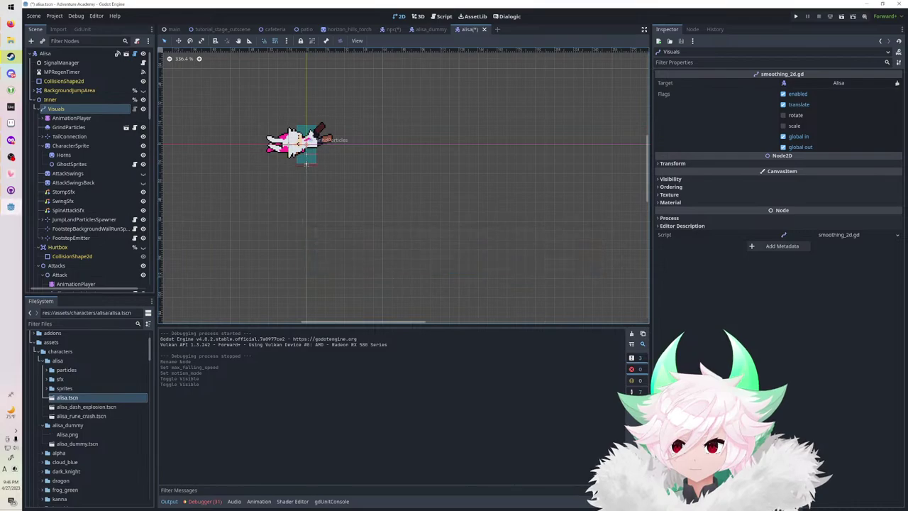
Add a Smoothing2D node under Inner and move it into Visuals as the first child.
click(50, 100)
click(31, 41)
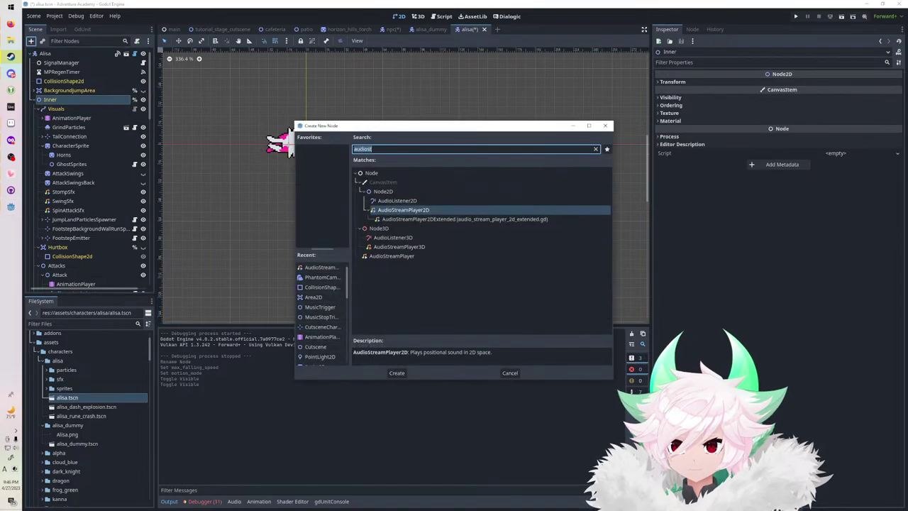
text(smooth)
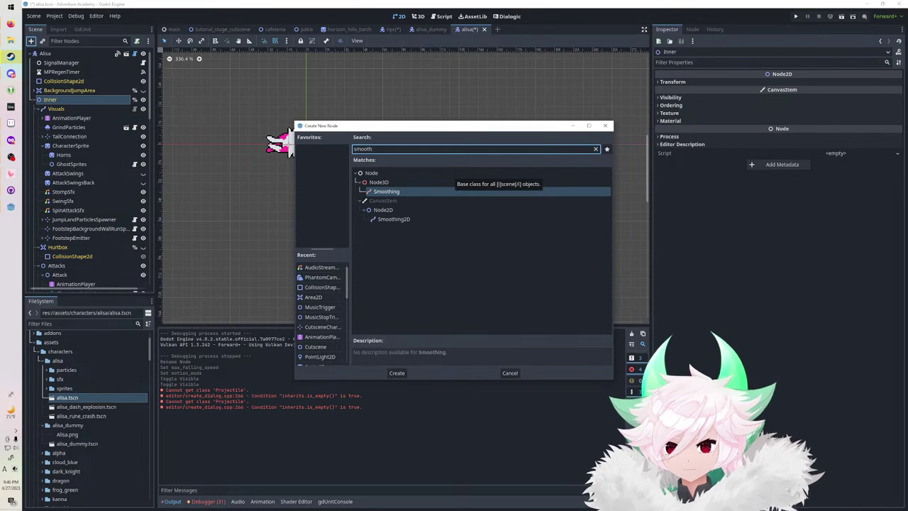
double_click(394, 219)
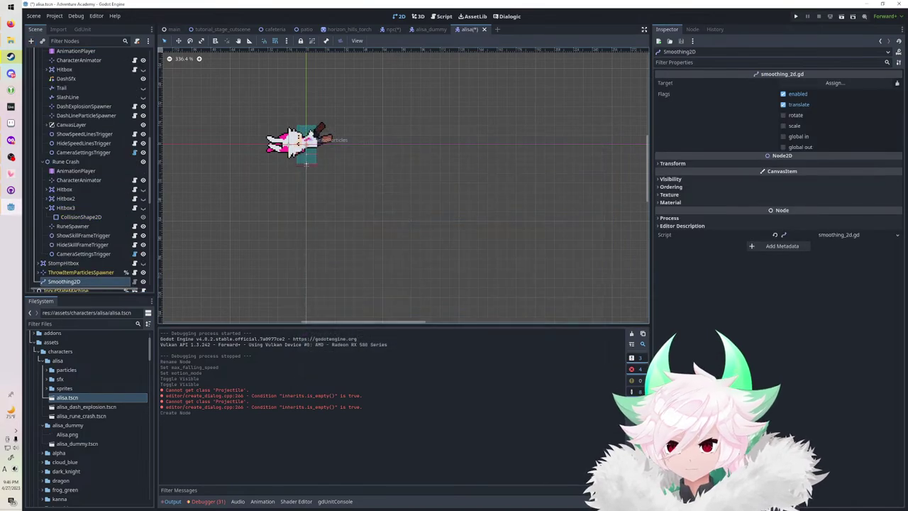
drag(80, 281, 93, 115)
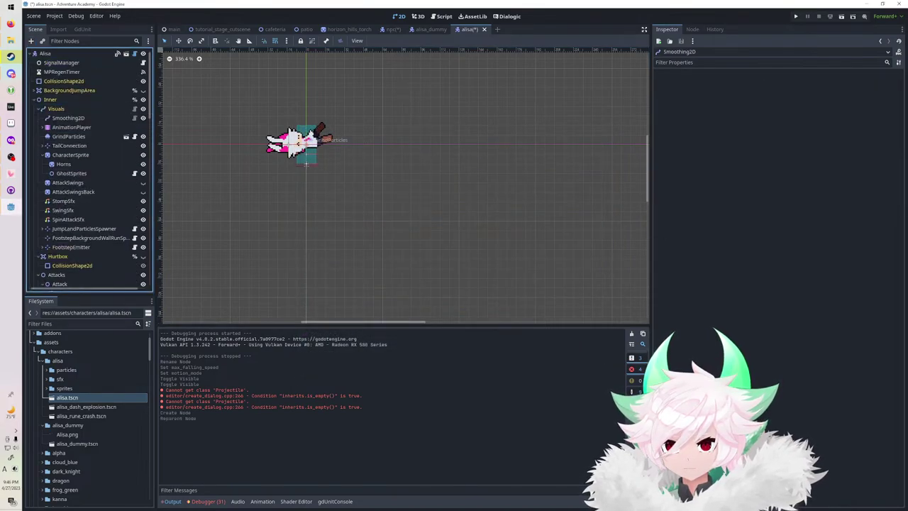
Check the smoothing properties of Visuals, and delete the Smoothing2D child node from it.
click(75, 110)
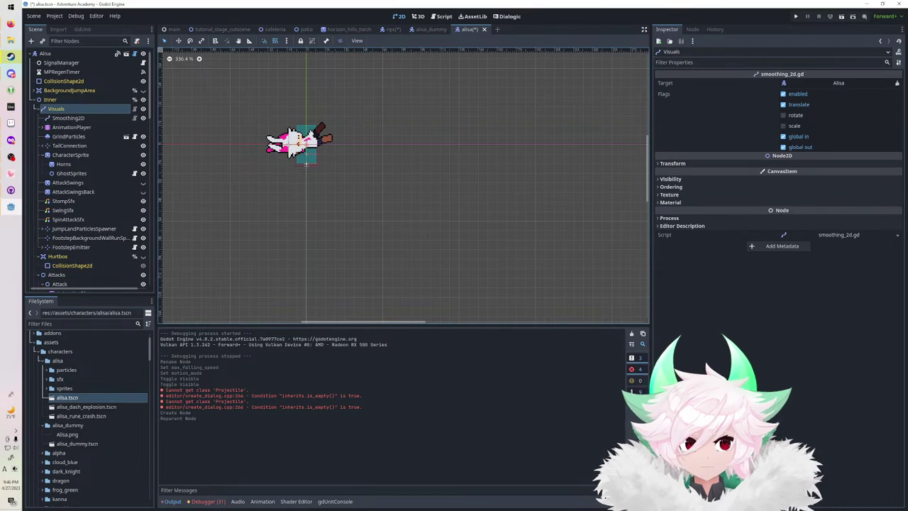
click(898, 63)
click(858, 147)
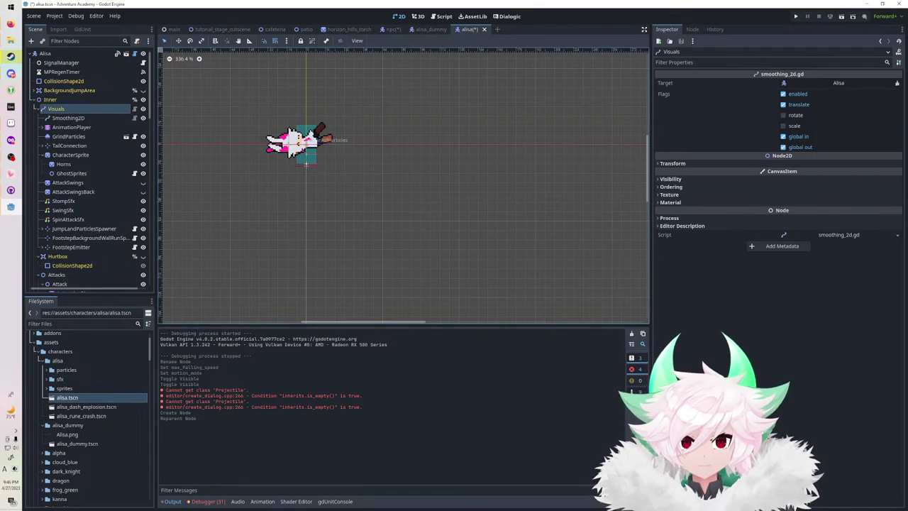
click(76, 118)
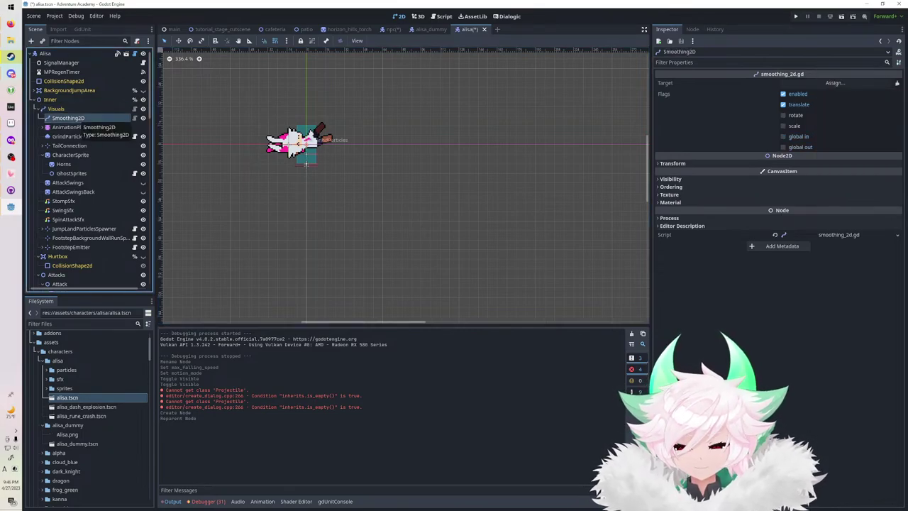
key(Delete)
key(Return)
Add a Node2D as the first child of Visuals and rename it AlisaVisuals.
click(57, 108)
click(31, 41)
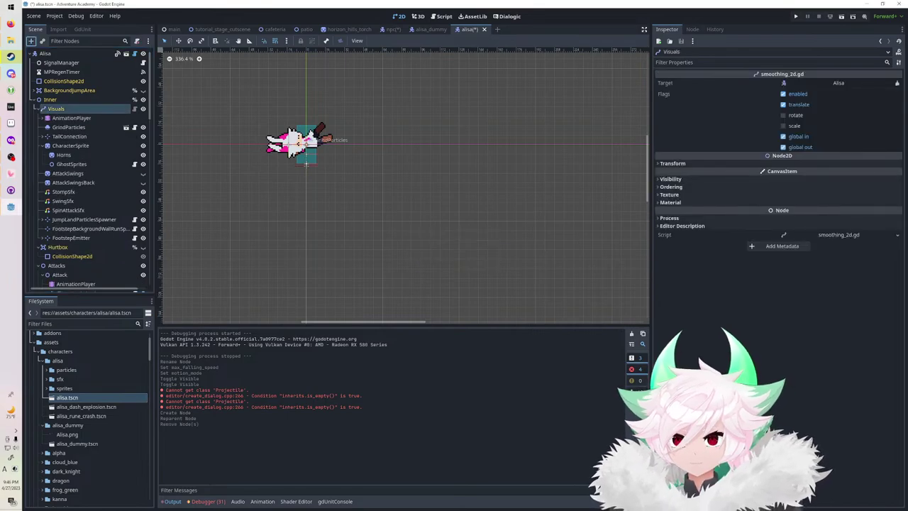
click(383, 210)
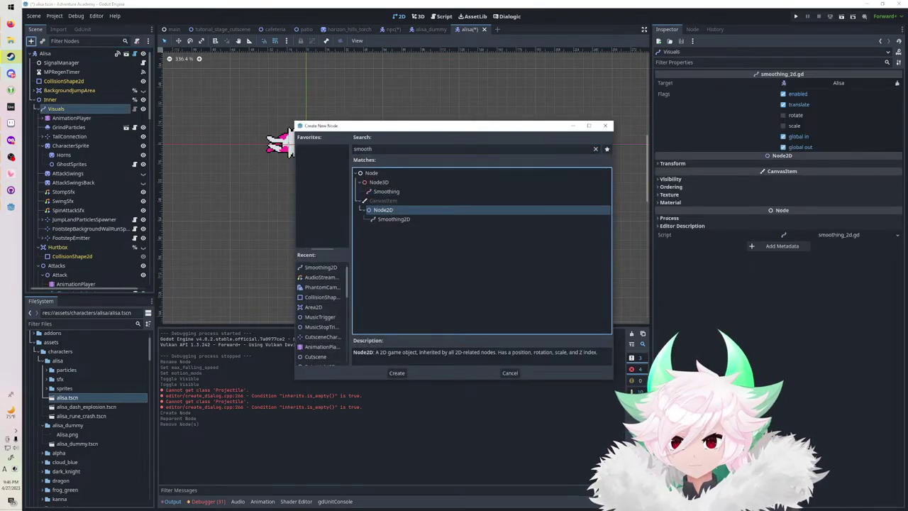
key(Return)
drag(69, 247, 100, 114)
key(F2)
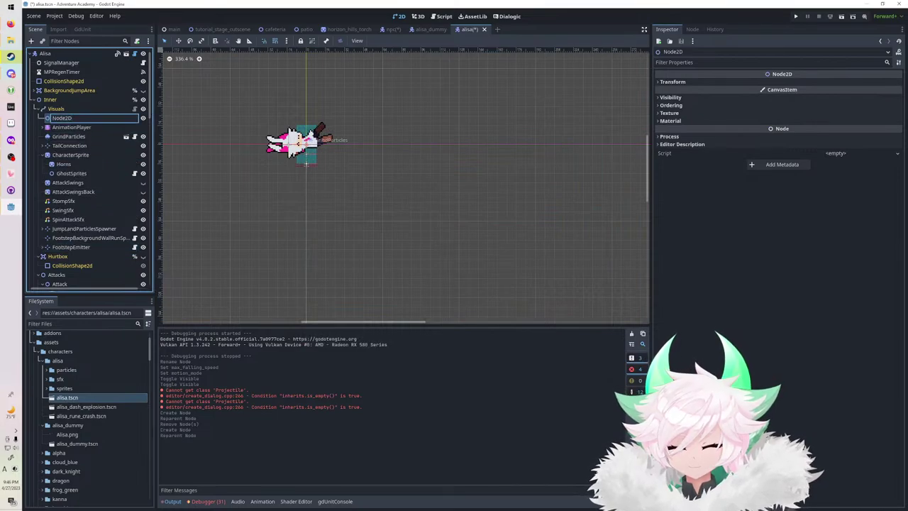
text(AlisaVisual)
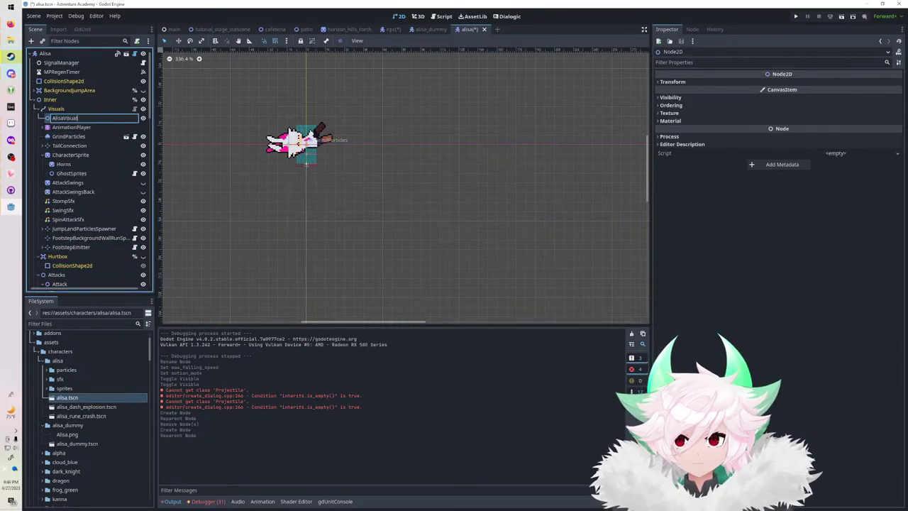
text(s)
key(Return)
Move all the Visuals children from AnimationPlayer through FootstepEmitter under AlisaVisuals, and save the Alisa scene.
click(72, 127)
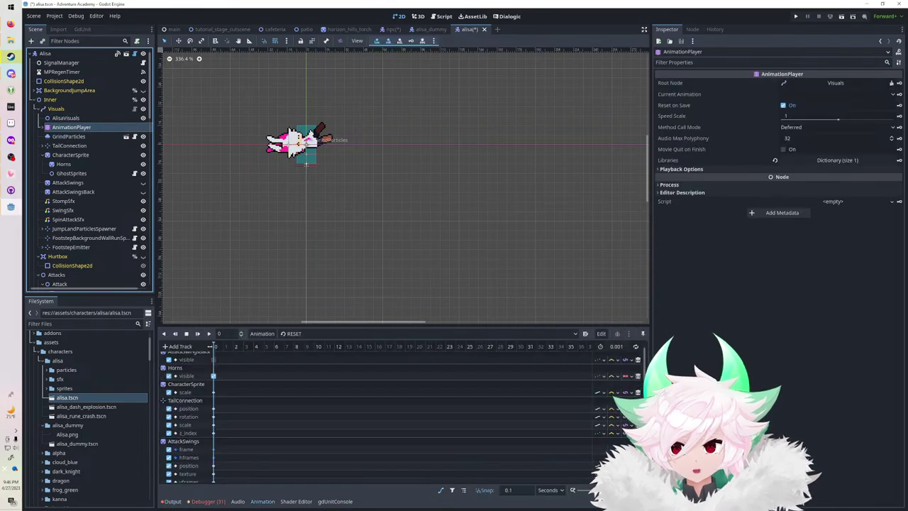
shift+click(71, 246)
drag(78, 128, 82, 118)
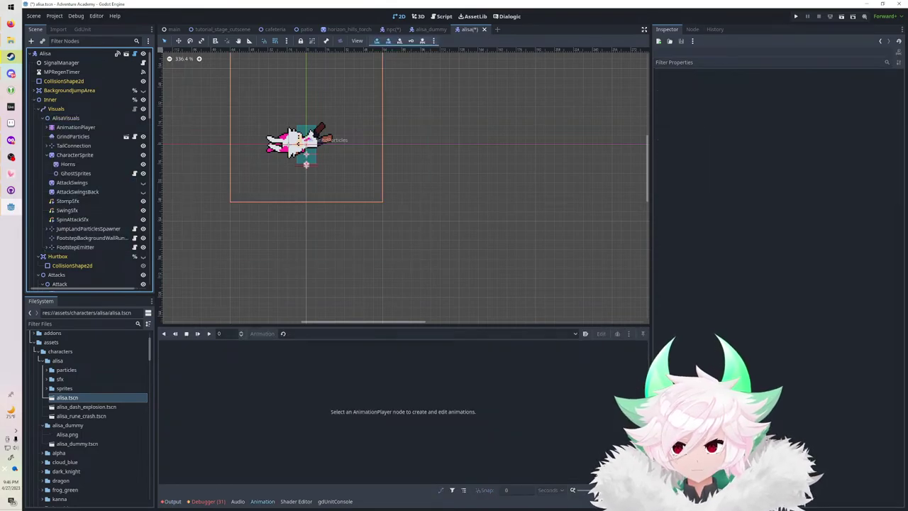
click(47, 117)
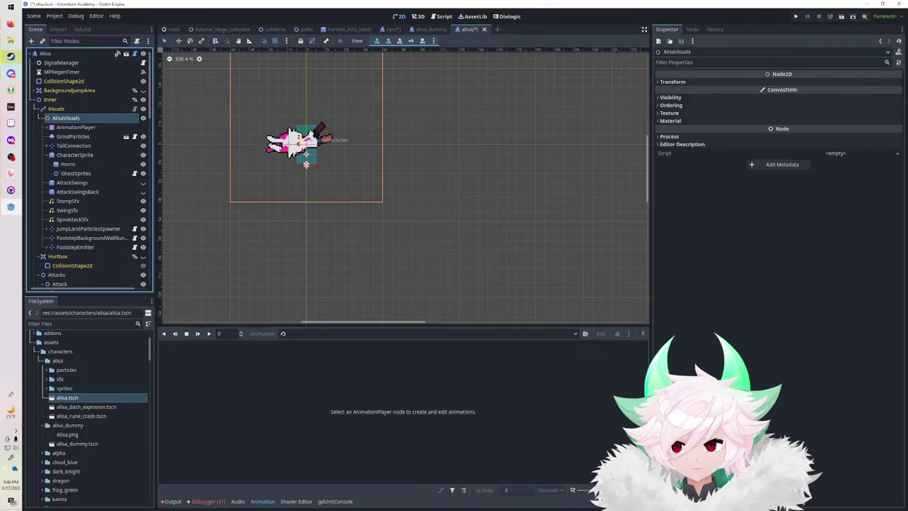
double_click(47, 118)
click(42, 117)
click(43, 118)
key(ctrl+s)
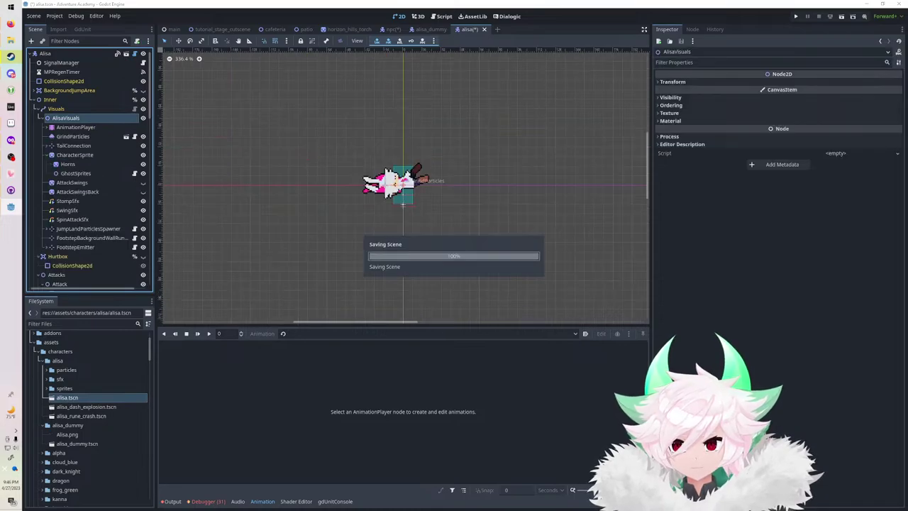
Return to the npc scene, save it, and try to delete its Visuals node.
click(393, 29)
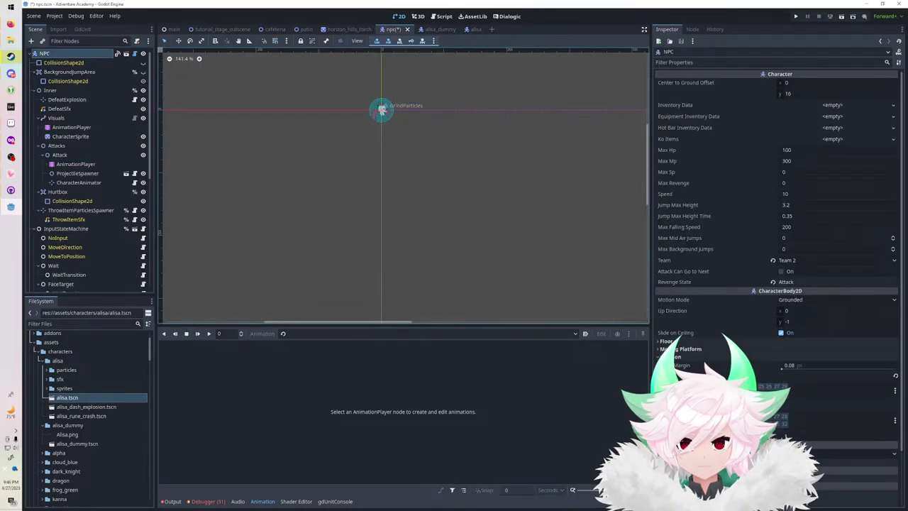
key(ctrl+s)
click(56, 117)
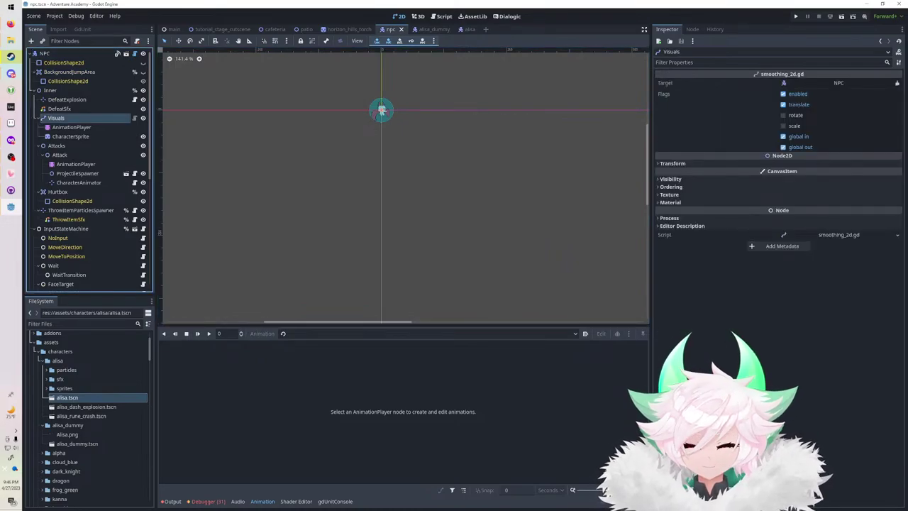
key(Delete)
click(455, 267)
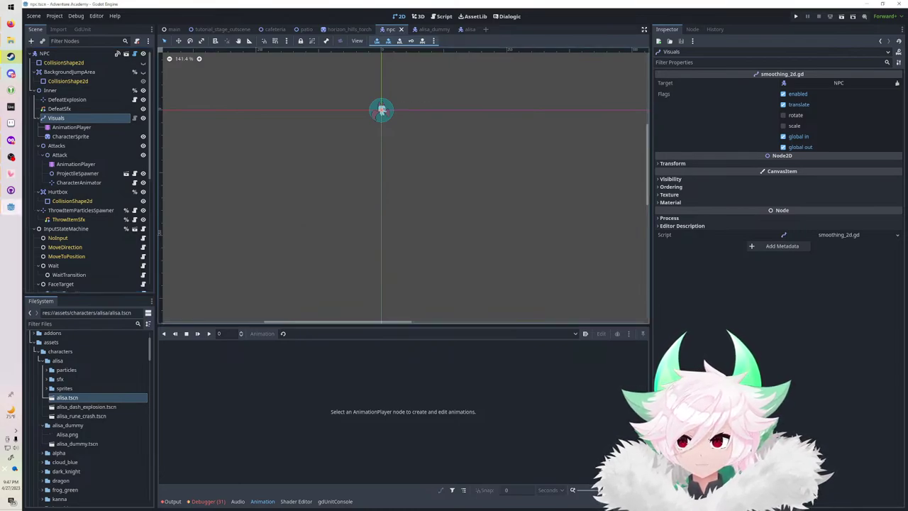
Delete the AnimationPlayer and CharacterSprite nodes under Visuals in the npc scene, and save the scene.
click(72, 128)
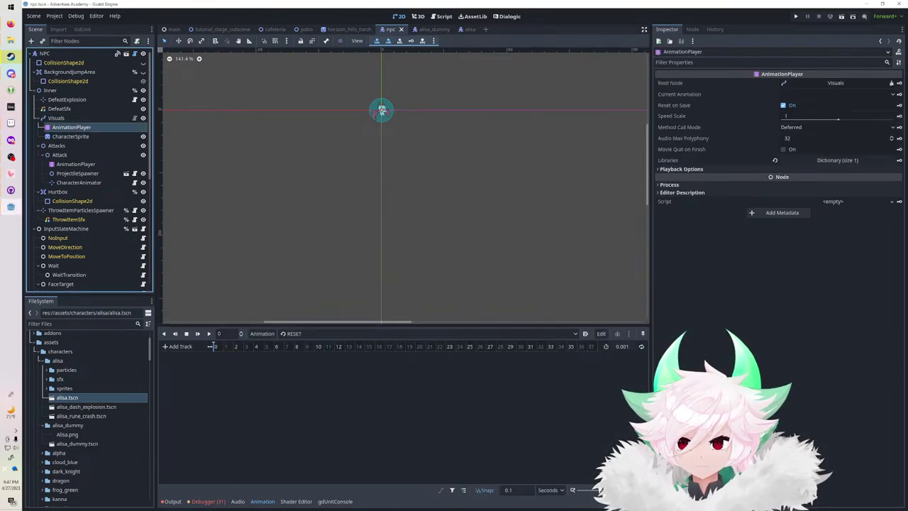
shift+click(71, 136)
key(Delete)
click(437, 260)
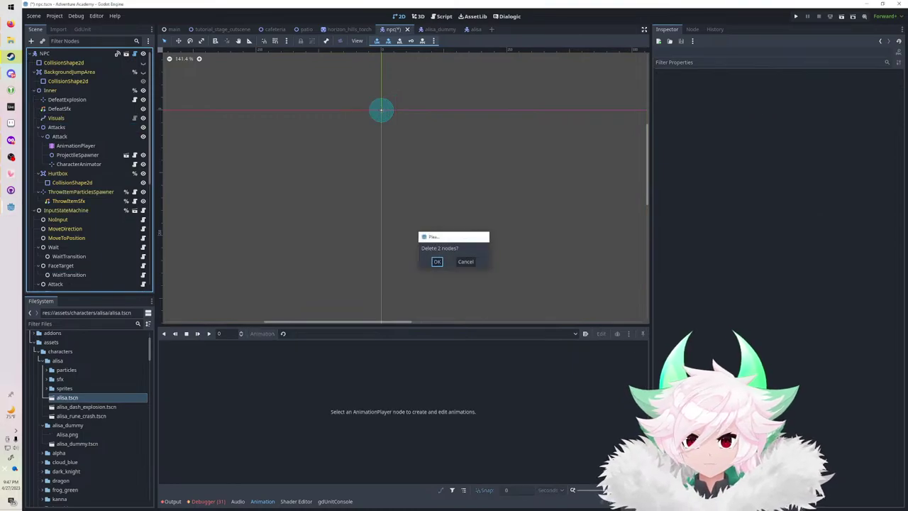
click(472, 29)
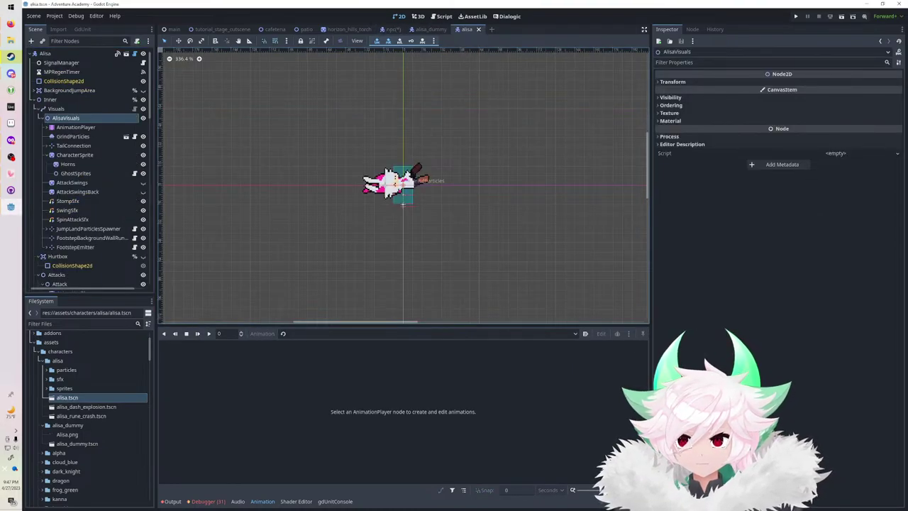
click(393, 30)
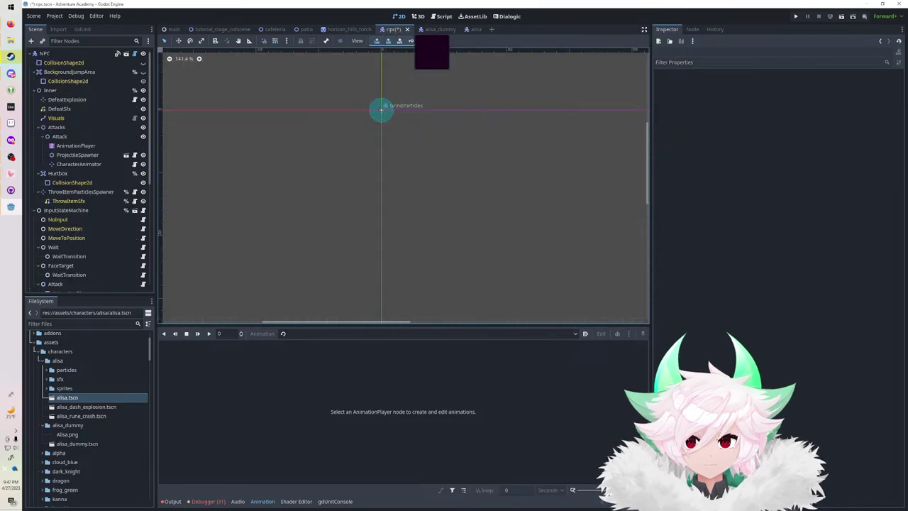
key(ctrl+s)
Test-run the project from the Alisa scene, look at the start of character.gd, and stop the run.
click(469, 30)
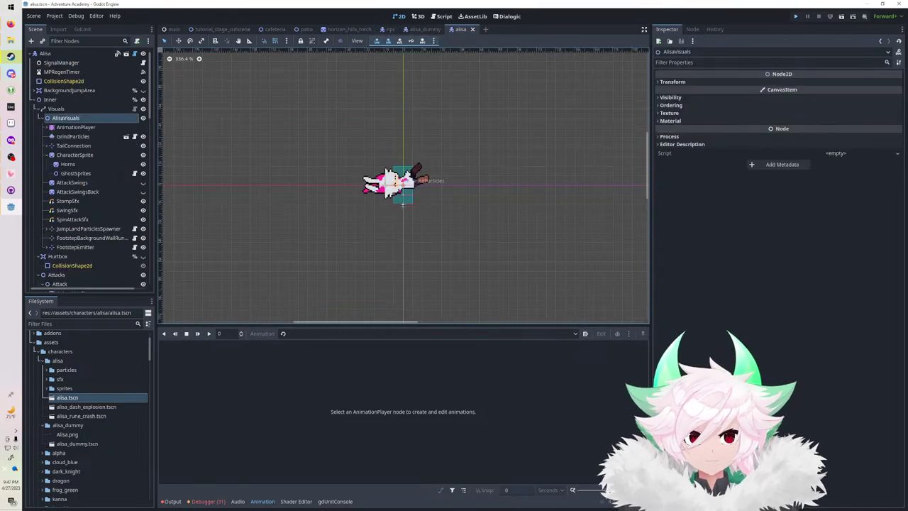
key(F5)
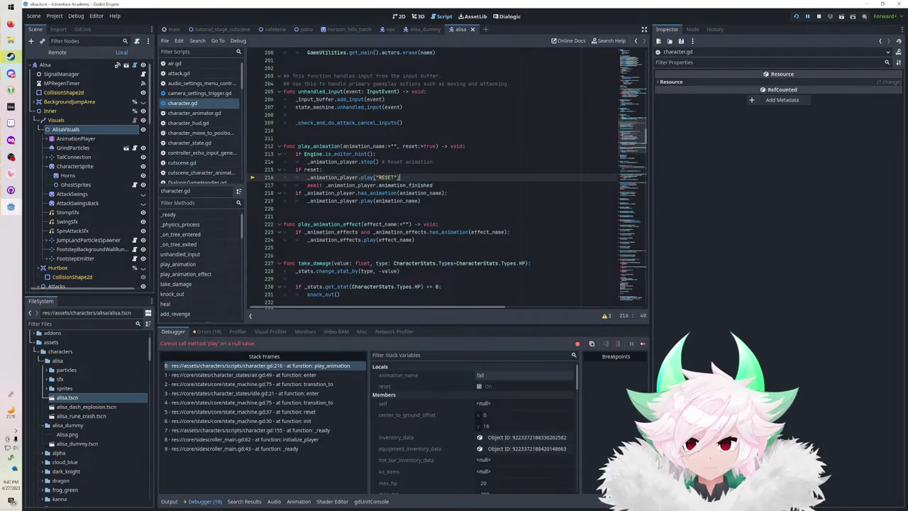
drag(632, 134, 631, 109)
scroll(447, 178, up, 15)
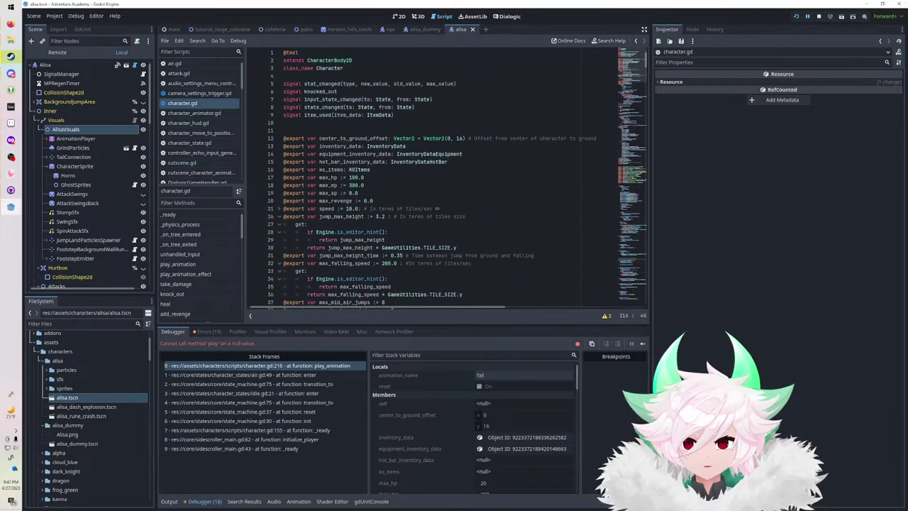
key(F8)
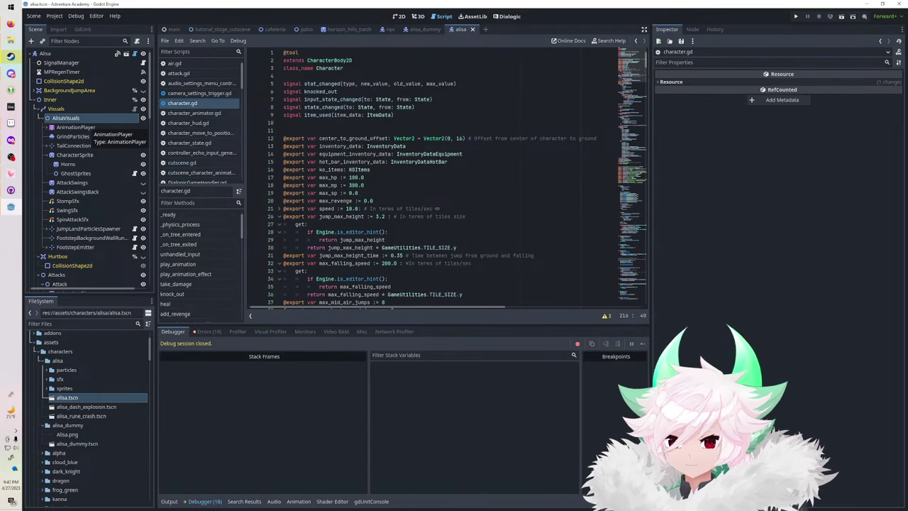
Search character.gd for "_animation" and examine the node path used by the _animation_player variable.
right_click(90, 119)
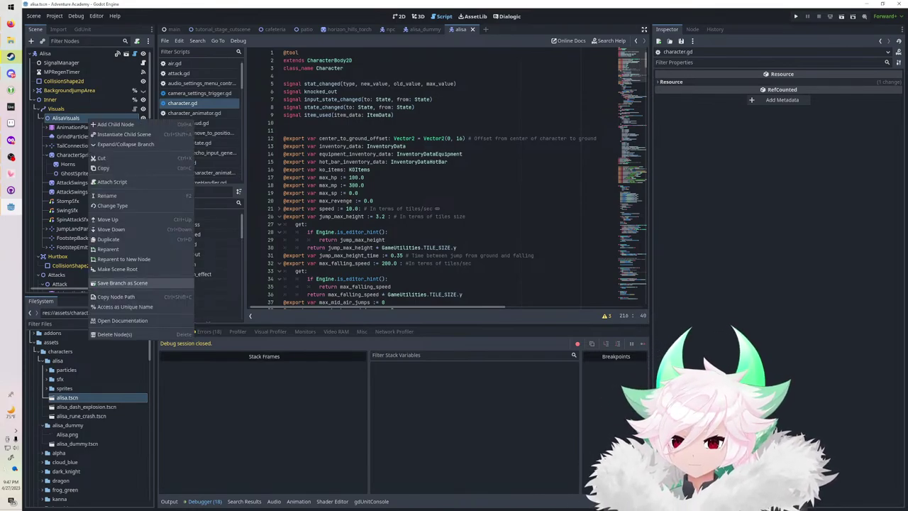
click(425, 177)
scroll(425, 178, down, 10)
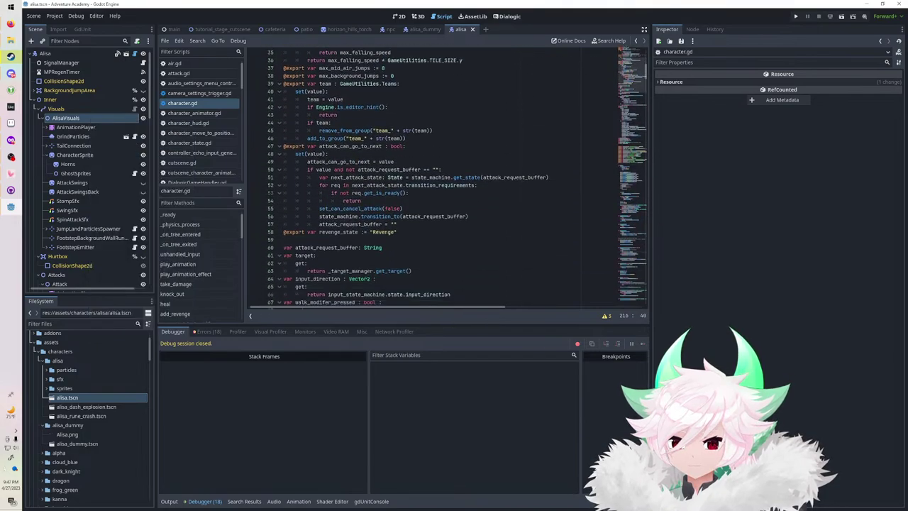
click(400, 209)
scroll(440, 177, down, 4)
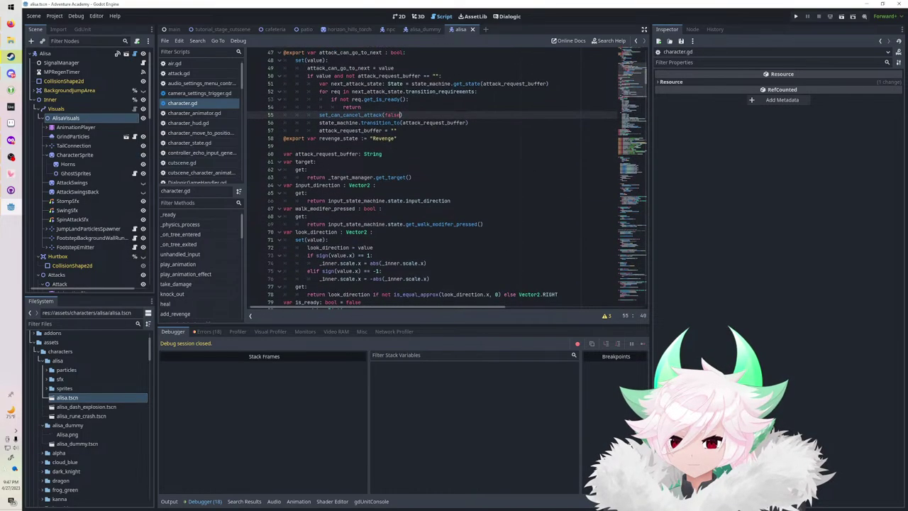
click(381, 209)
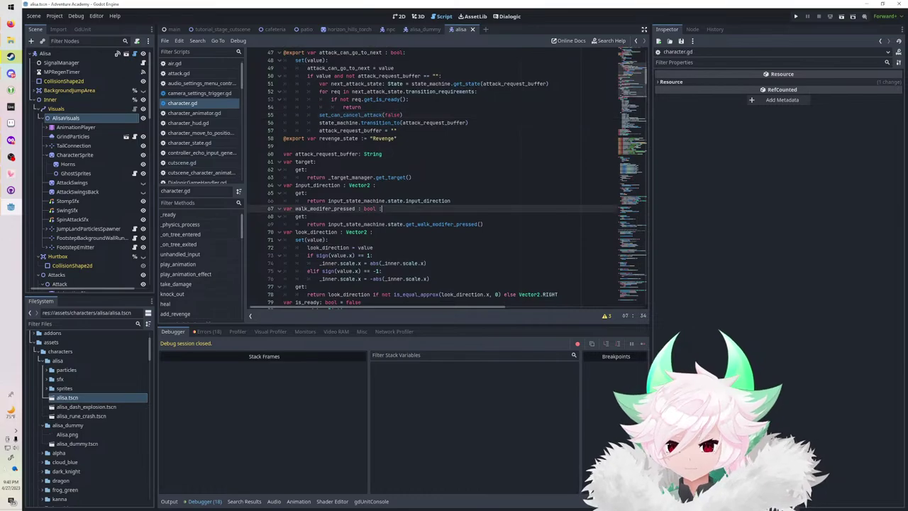
key(ctrl+f)
text(_animation)
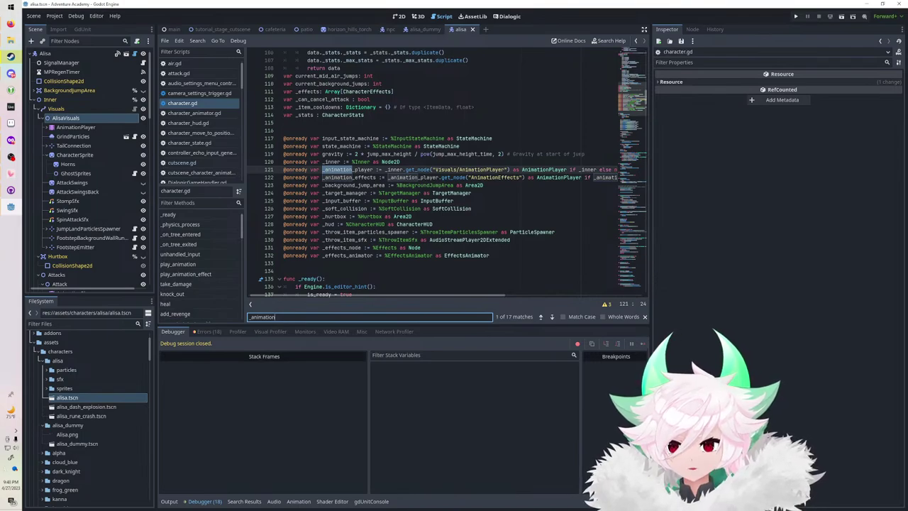
double_click(446, 170)
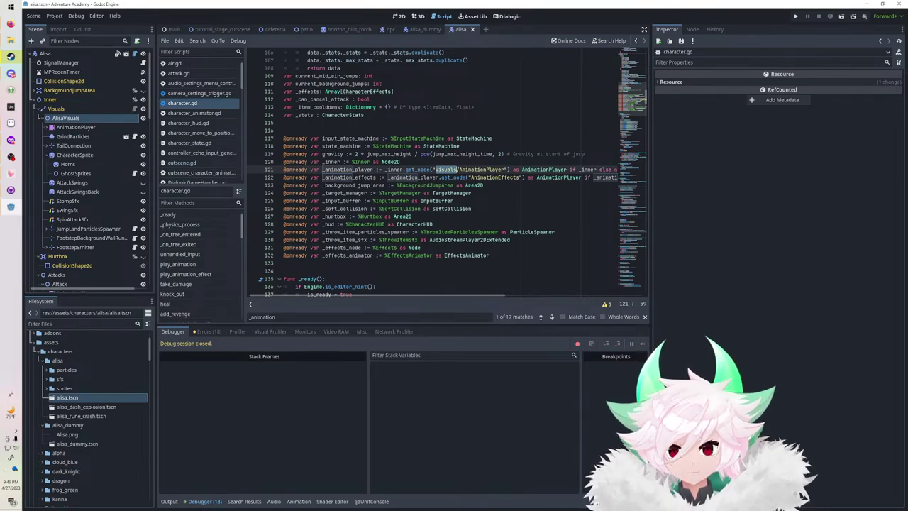
click(462, 170)
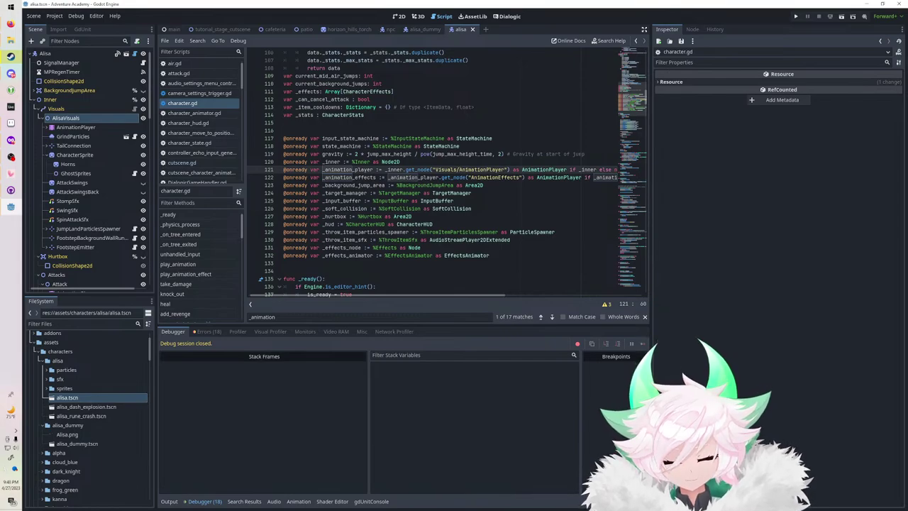
right_click(91, 120)
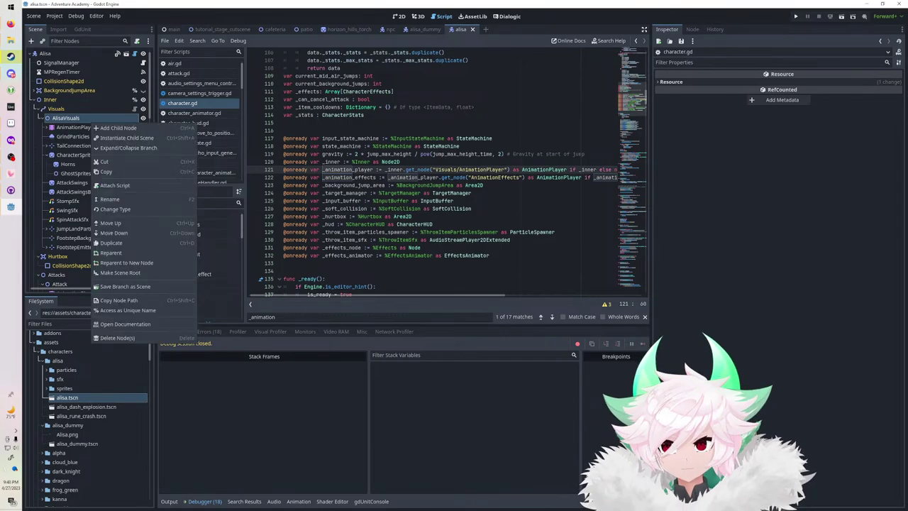
click(398, 191)
scroll(426, 184, up, 3)
scroll(433, 173, down, 5)
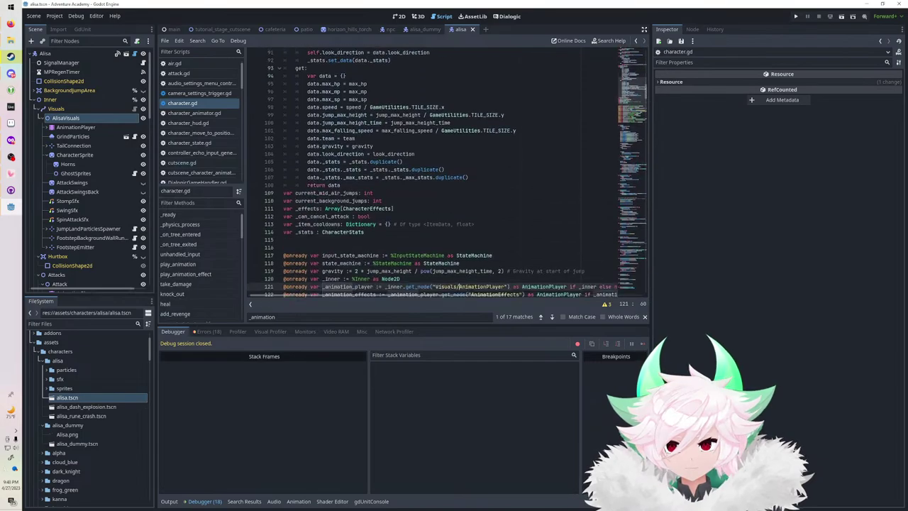
Save the AlisaVisuals branch as the scene alisa_visuals.tscn in res://assets/characters/npc.
right_click(79, 118)
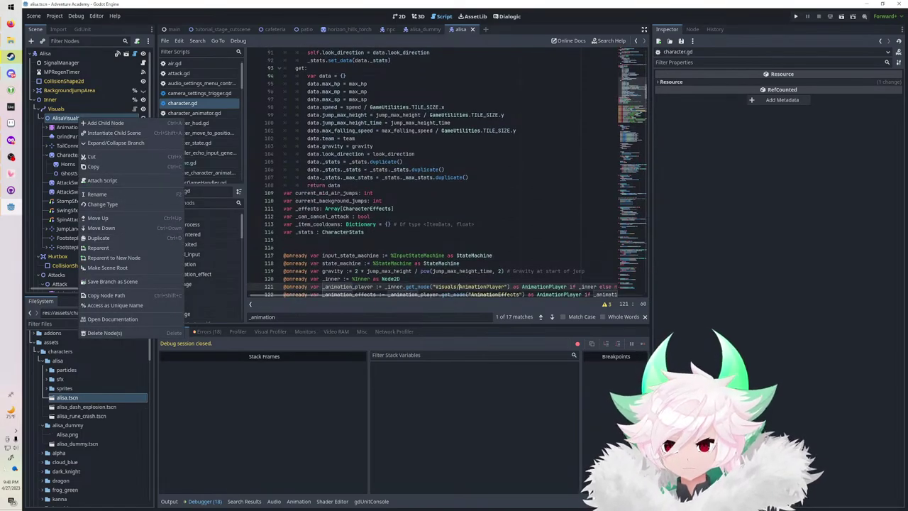
click(112, 281)
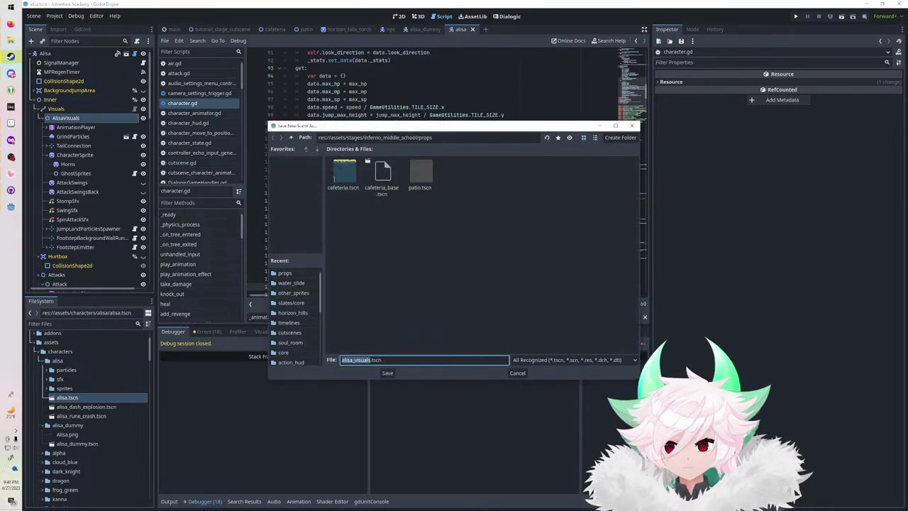
click(291, 138)
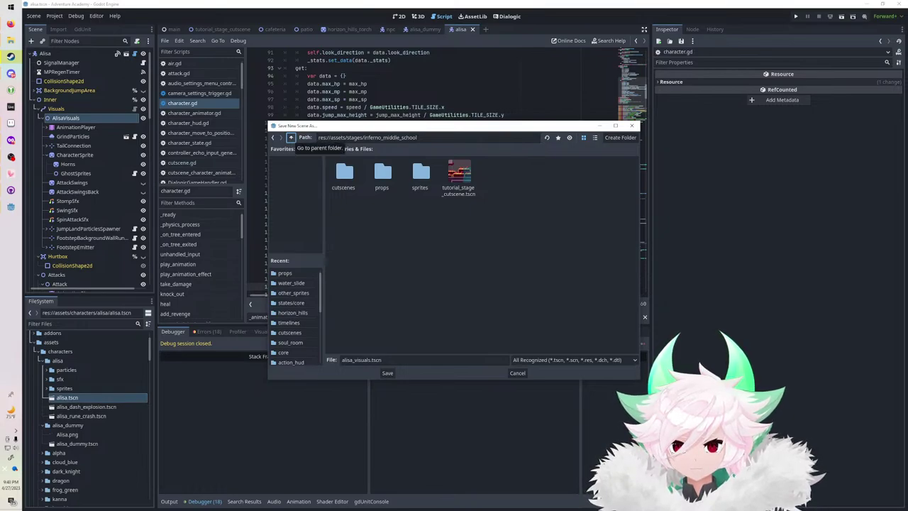
click(291, 138)
click(291, 137)
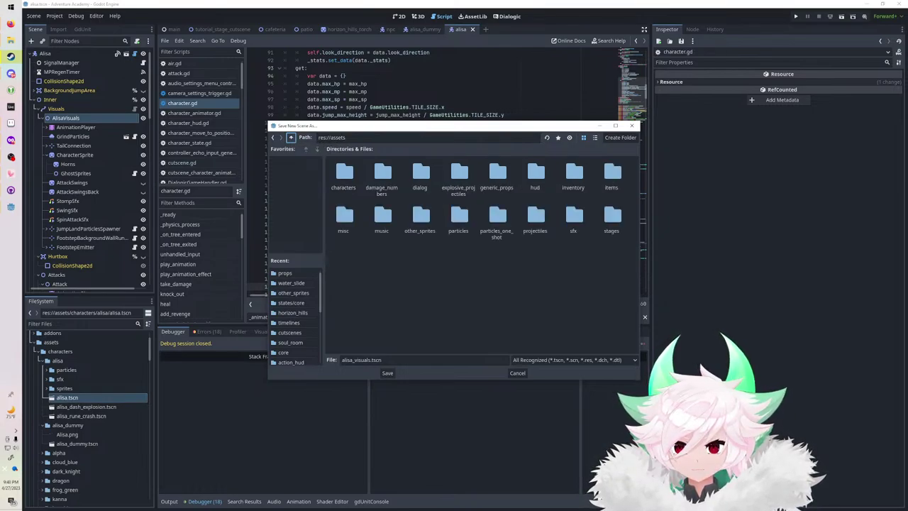
click(344, 177)
double_click(344, 177)
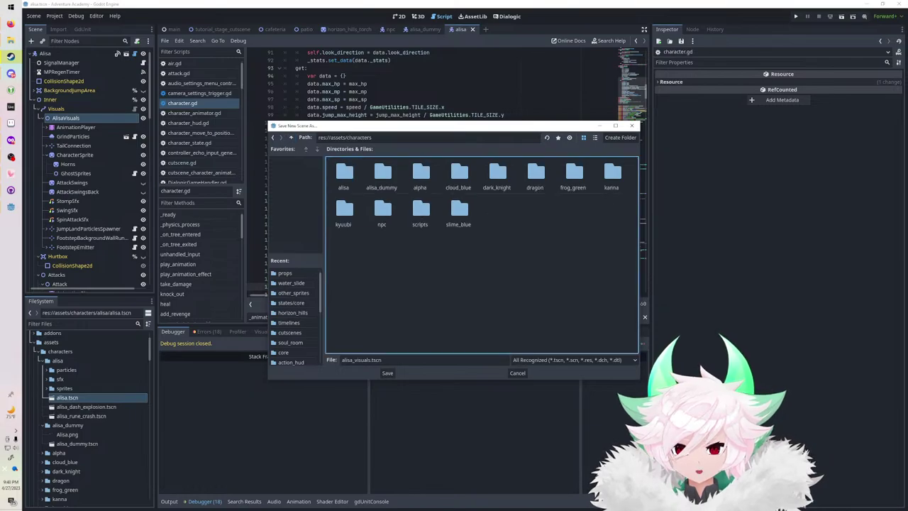
double_click(382, 212)
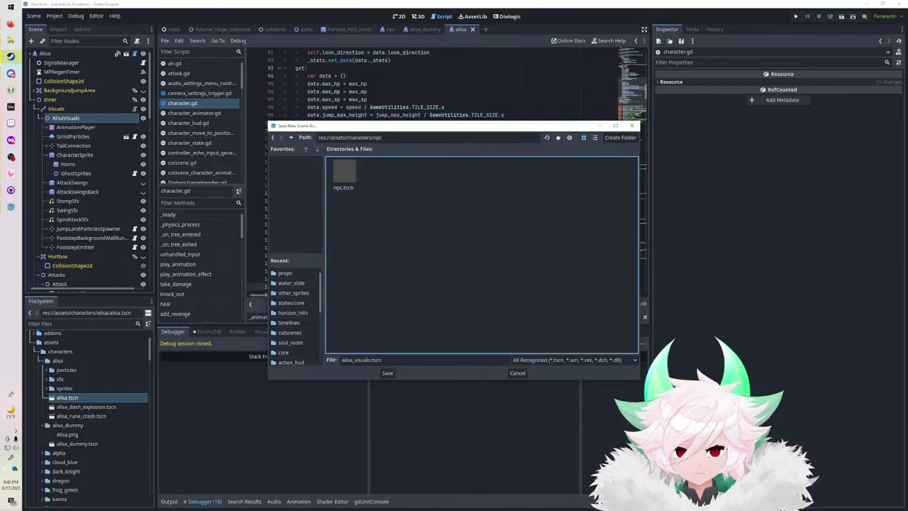
click(387, 373)
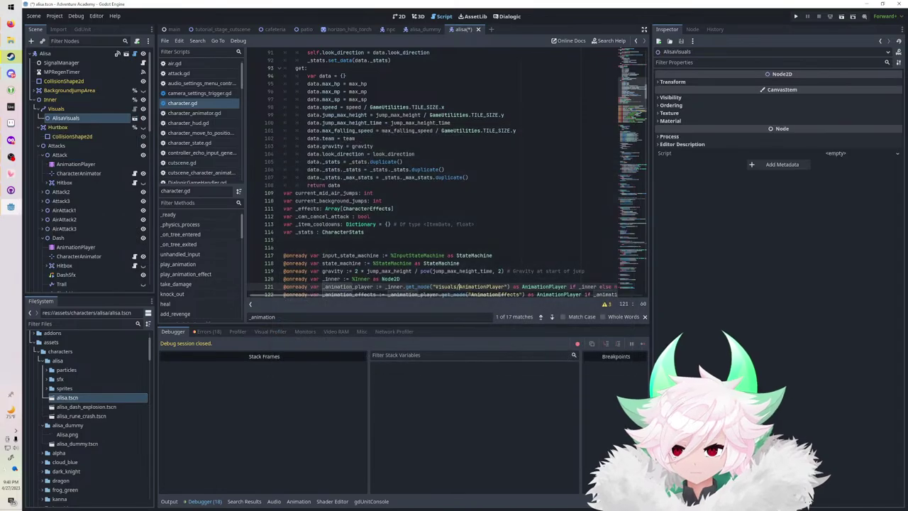
Make AlisaVisuals local in the Alisa scene and move its children from AnimationPlayer through FootstepEmitter back directly under Visuals.
right_click(83, 116)
click(114, 328)
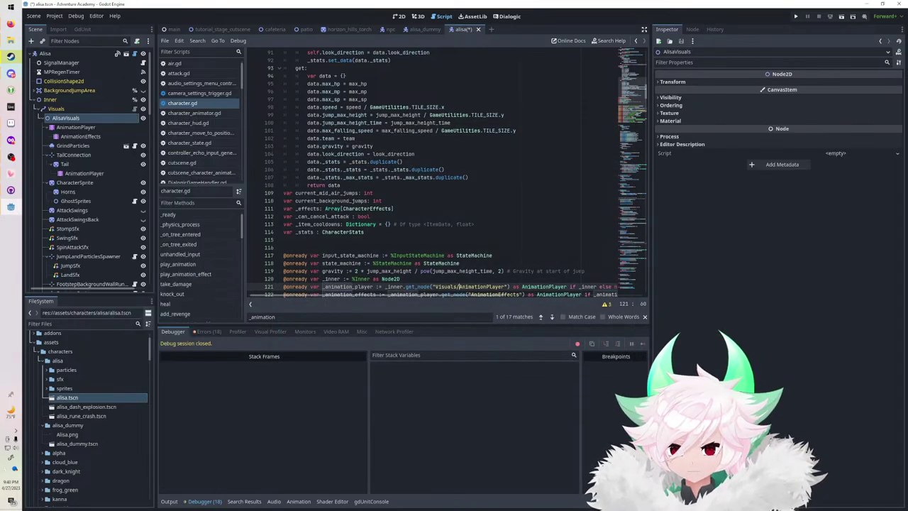
click(75, 127)
scroll(85, 142, down, 5)
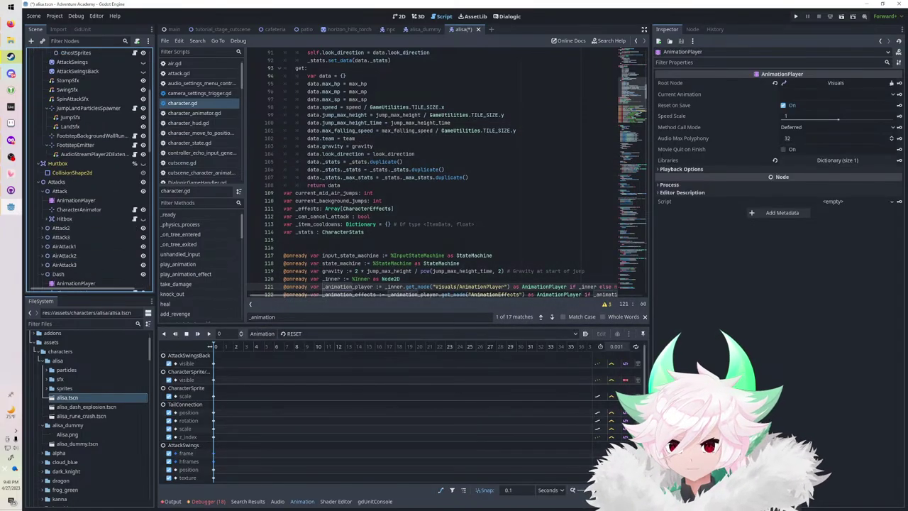
shift+click(94, 154)
scroll(91, 152, up, 5)
drag(76, 127, 75, 113)
Delete the emptied AlisaVisuals node from the Alisa scene.
scroll(86, 171, down, 4)
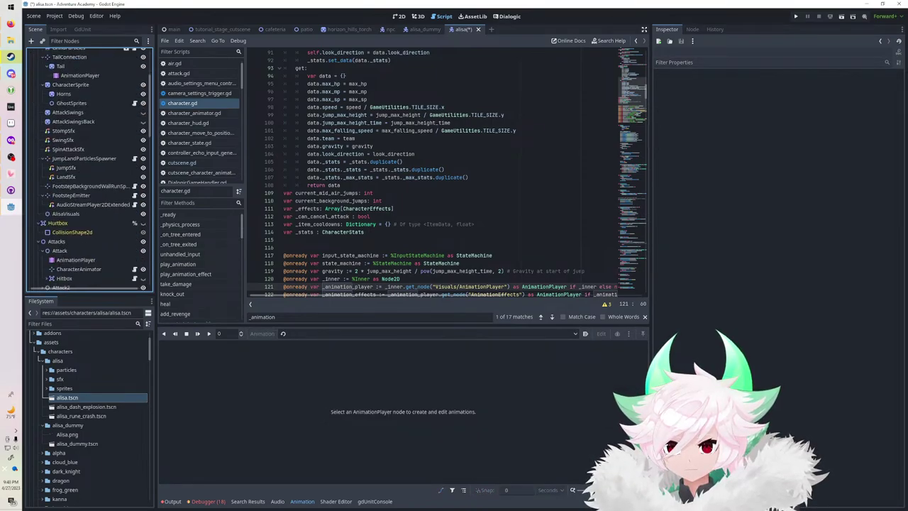
click(66, 213)
key(Delete)
key(Return)
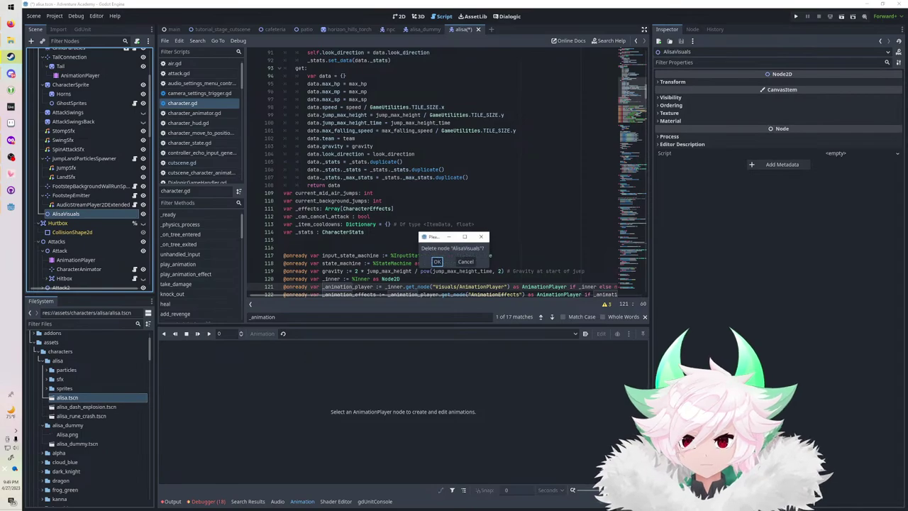
Instance alisa_visuals.tscn under the npc scene's Visuals node, and make the instance local.
click(390, 29)
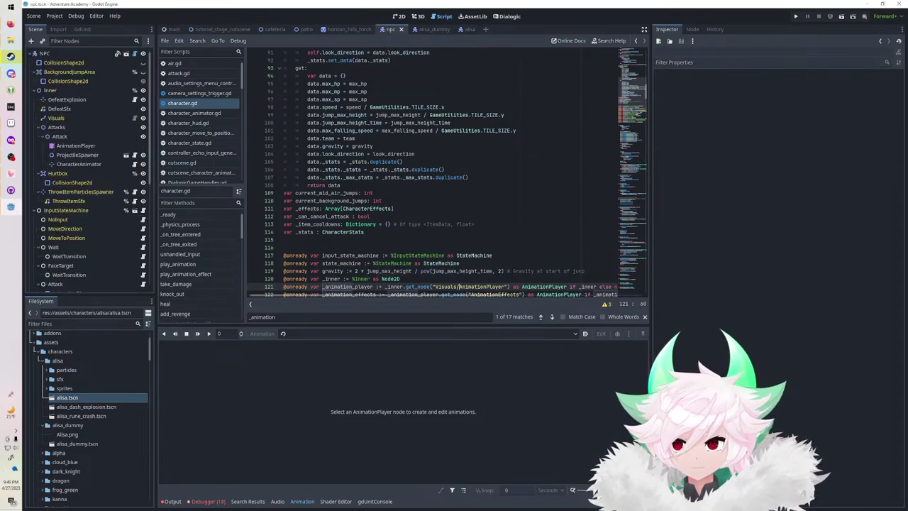
scroll(90, 418, down, 4)
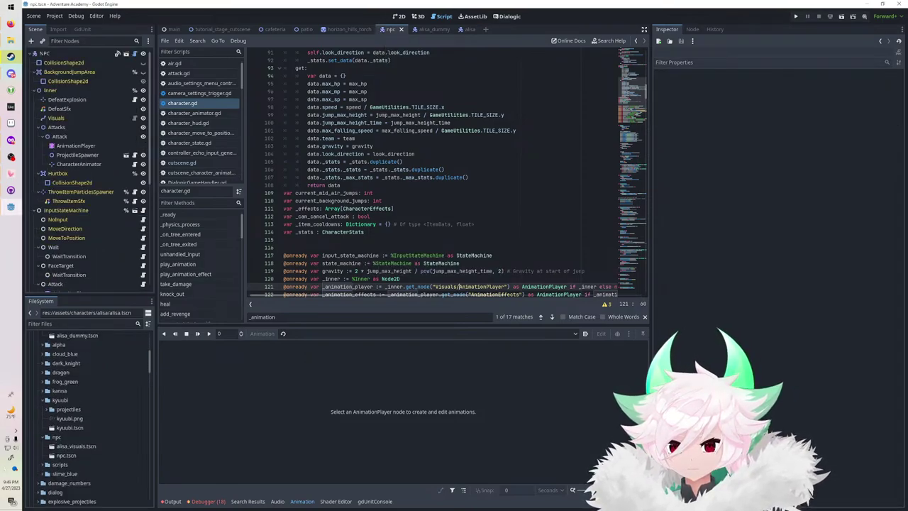
drag(76, 447, 75, 116)
click(399, 17)
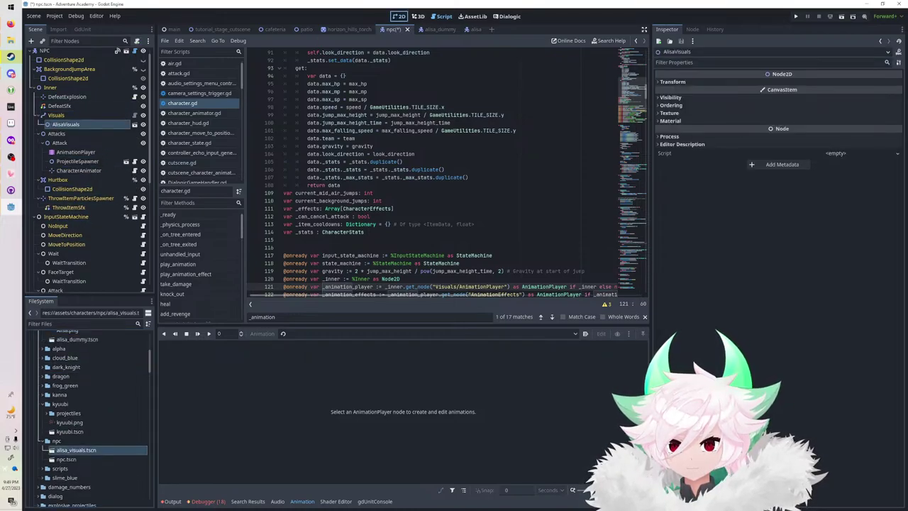
scroll(295, 115, up, 2)
right_click(71, 126)
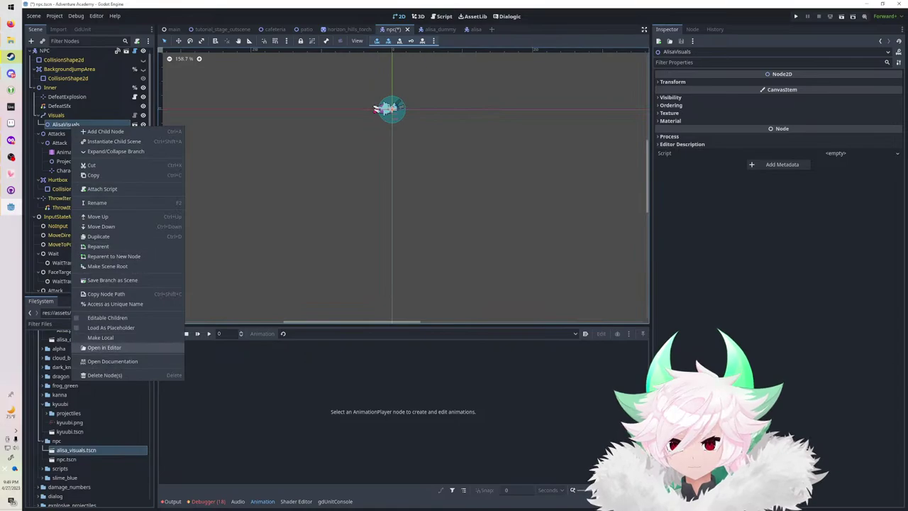
click(100, 338)
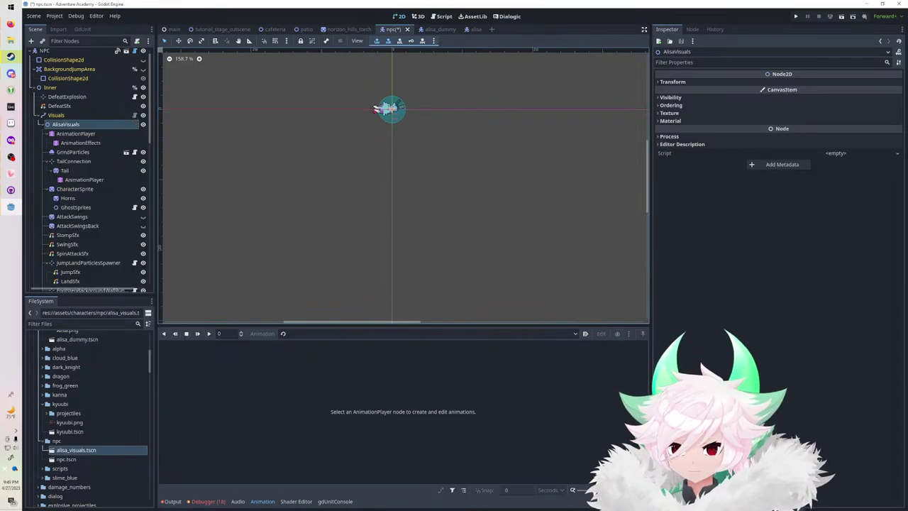
Move the children of AlisaVisuals, from AnimationPlayer through FootstepEmitter, directly under Visuals in the npc scene.
click(47, 133)
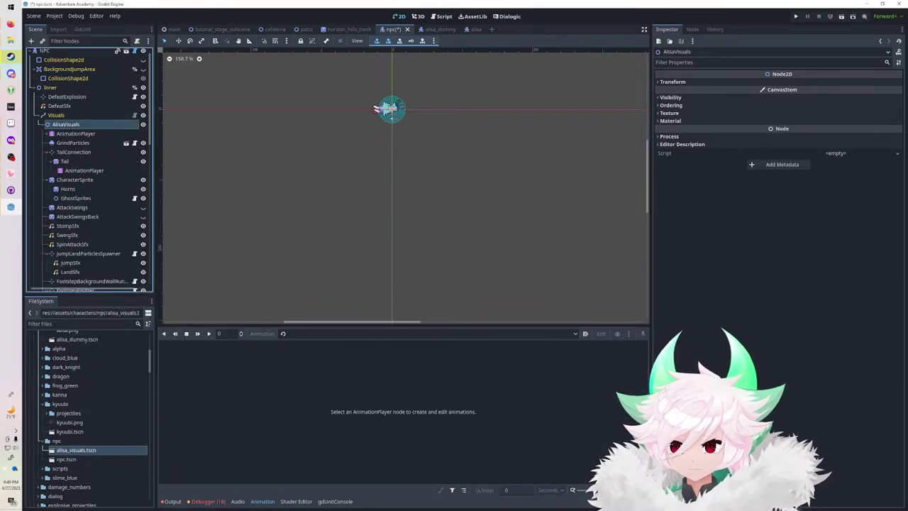
click(76, 133)
scroll(78, 142, down, 4)
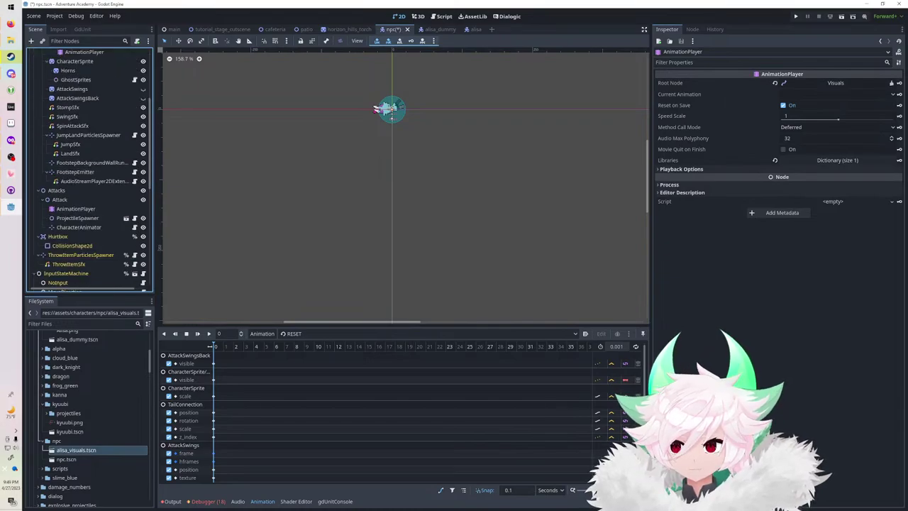
shift+click(75, 172)
scroll(75, 171, up, 4)
drag(74, 136, 69, 123)
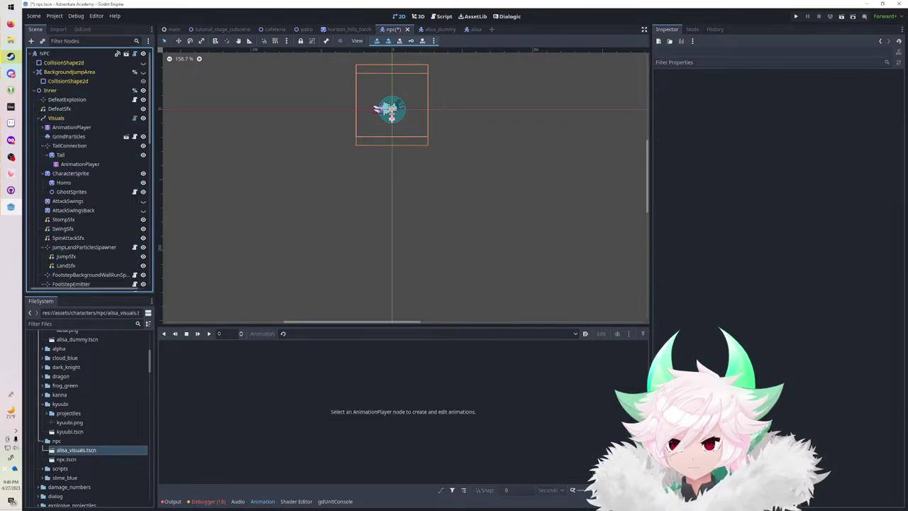
Delete the emptied AlisaVisuals node from the npc scene and save.
scroll(69, 124, down, 4)
click(66, 184)
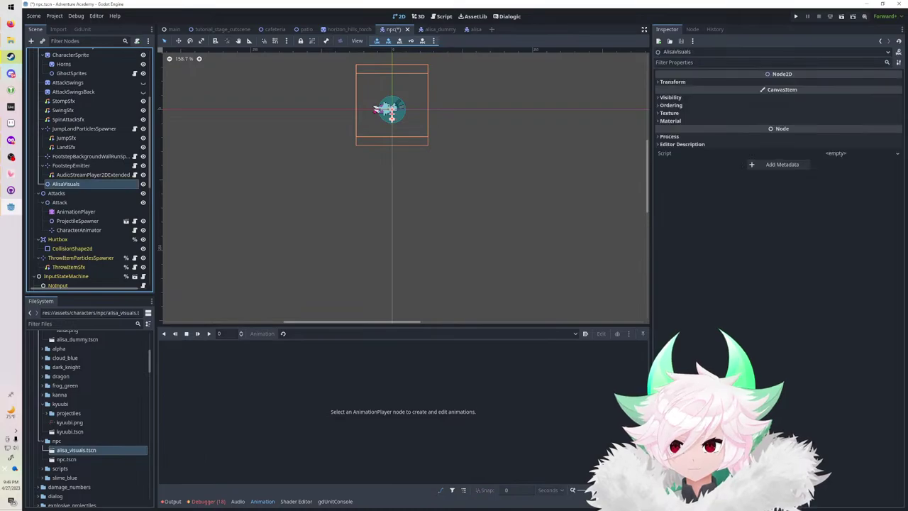
key(Delete)
key(Return)
key(ctrl+s)
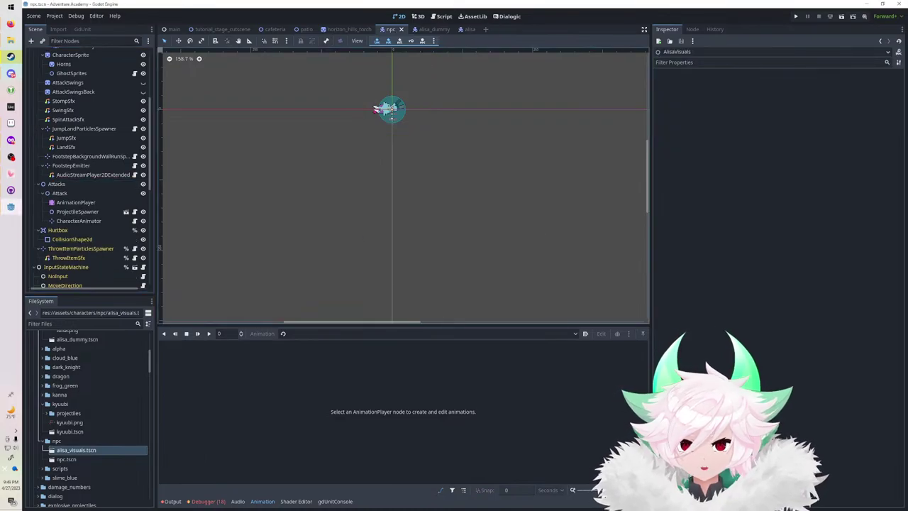
Set the Modulate colour of both the Tail and Horns sprites to ff0000 and save the npc scene.
click(61, 154)
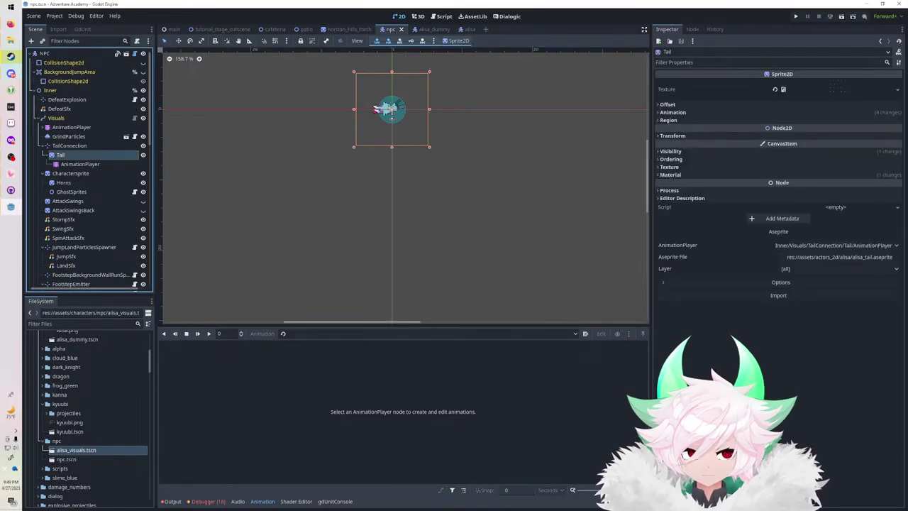
key(Down)
key(Down)
key(Down)
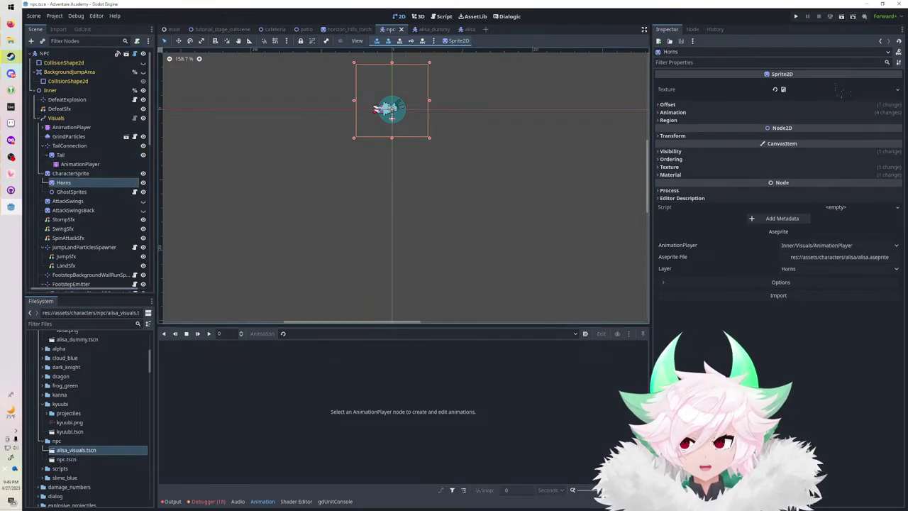
ctrl+click(61, 155)
click(671, 152)
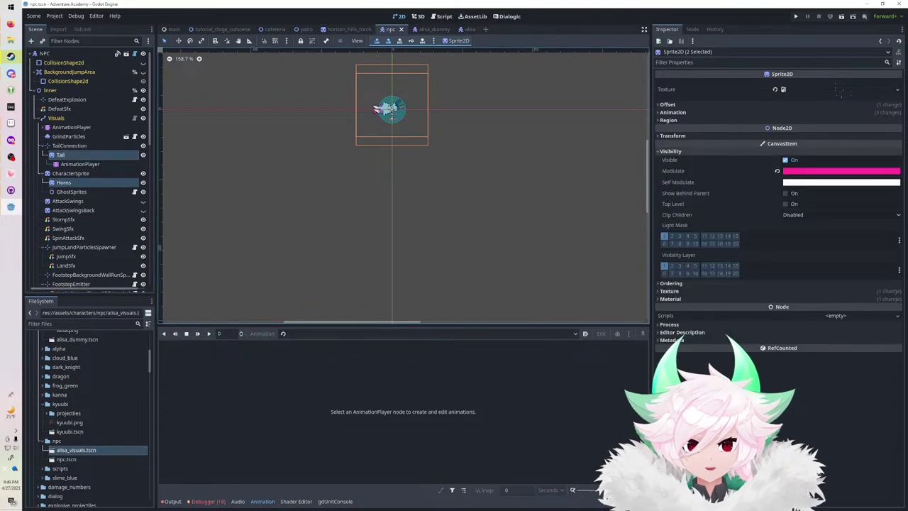
click(841, 171)
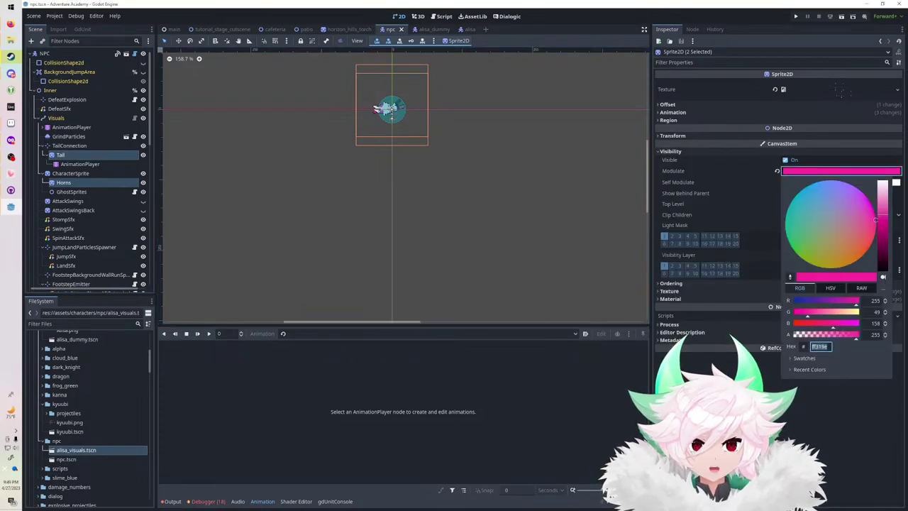
text(ff0000)
key(Return)
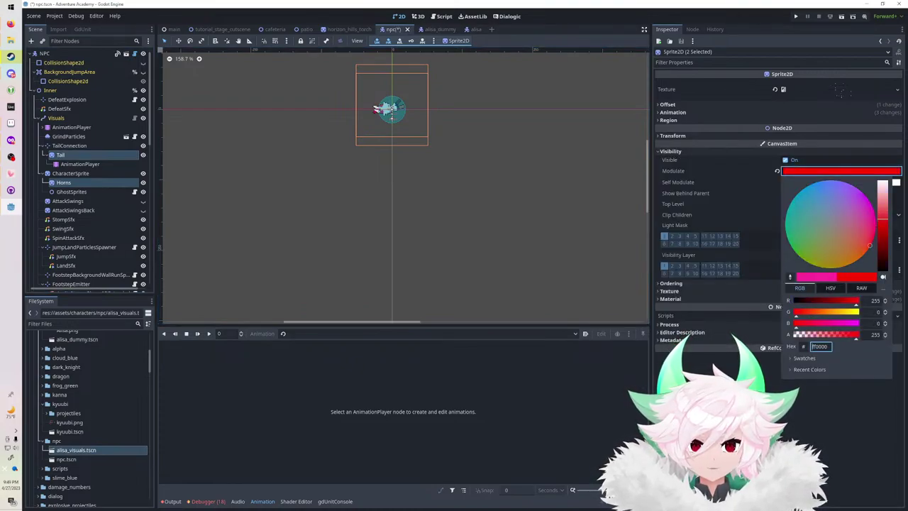
key(Escape)
key(ctrl+s)
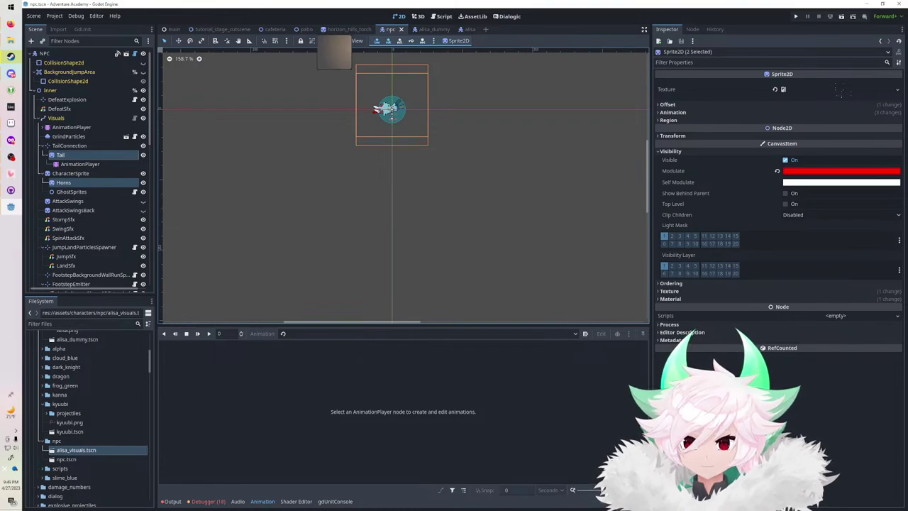
Disable the CollisionShape2D under SoftCollision and save the npc scene.
click(34, 90)
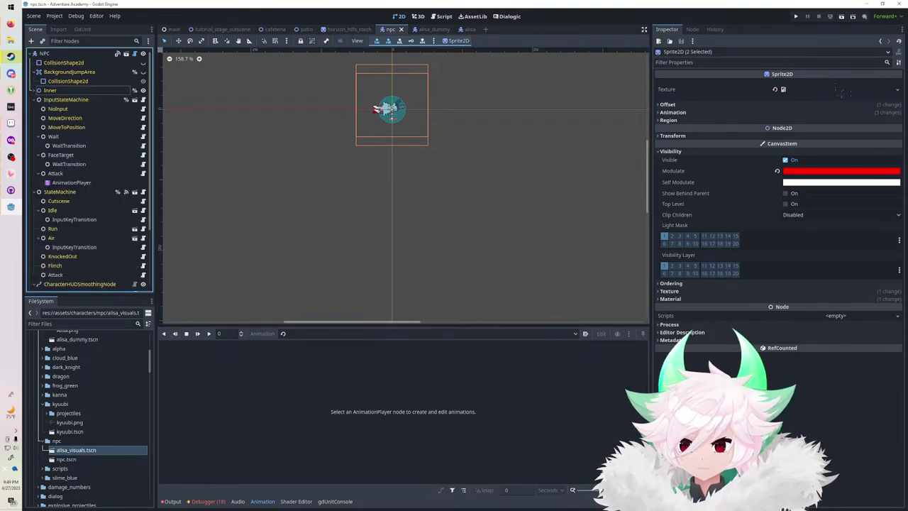
scroll(85, 170, down, 3)
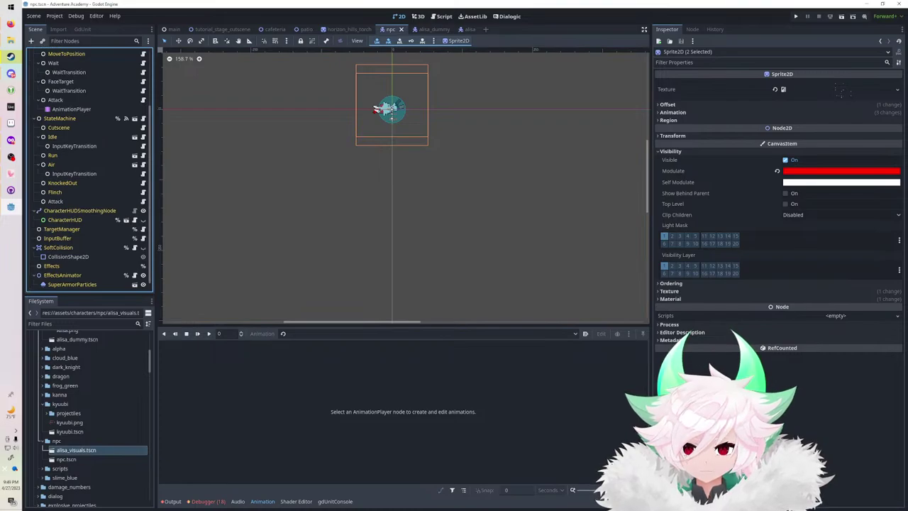
click(88, 284)
click(78, 275)
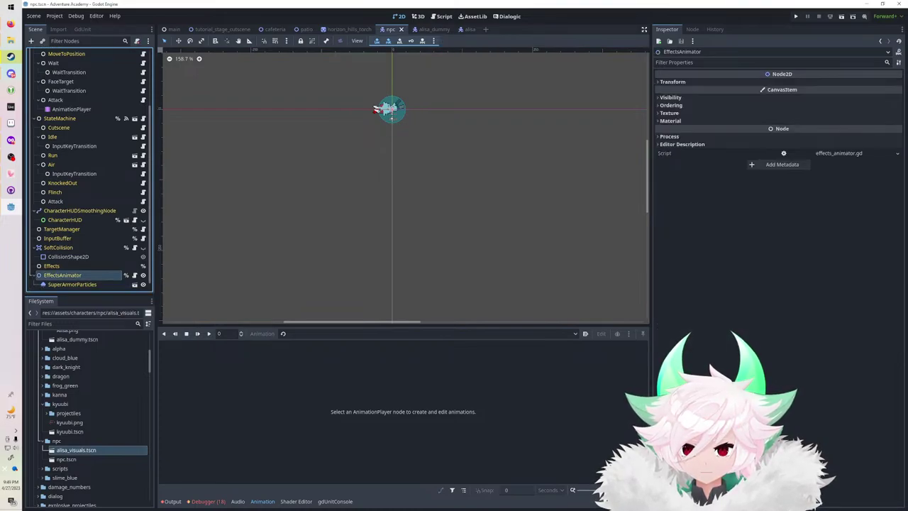
click(71, 267)
click(71, 257)
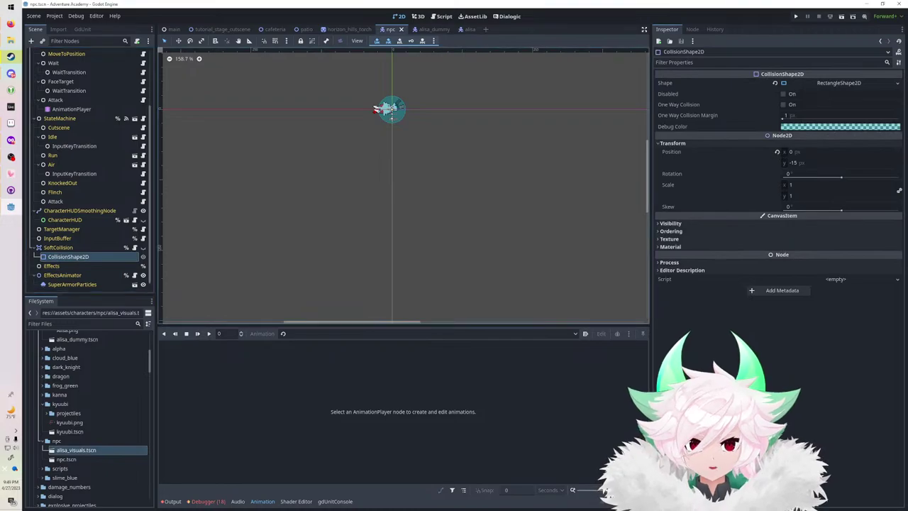
click(784, 93)
key(ctrl+s)
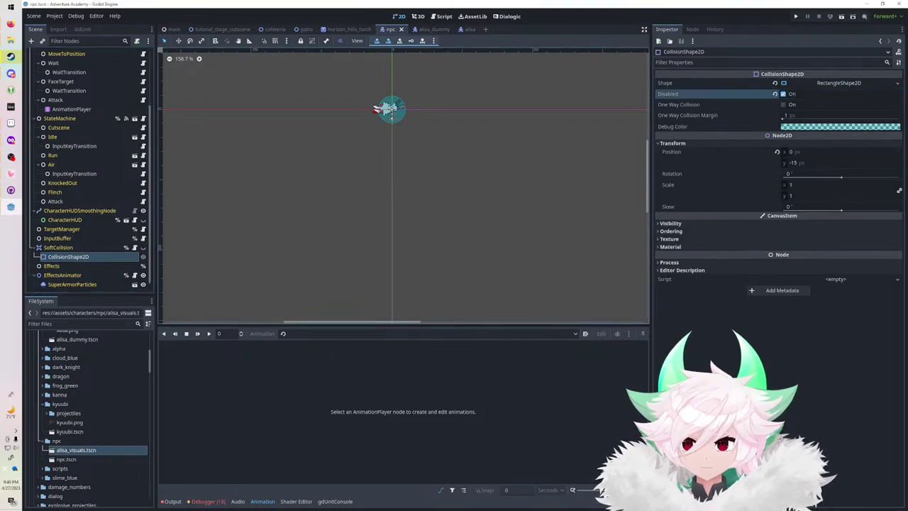
Delete the Wait, FaceTarget and Attack states from the NPC's InputStateMachine.
scroll(89, 170, up, 3)
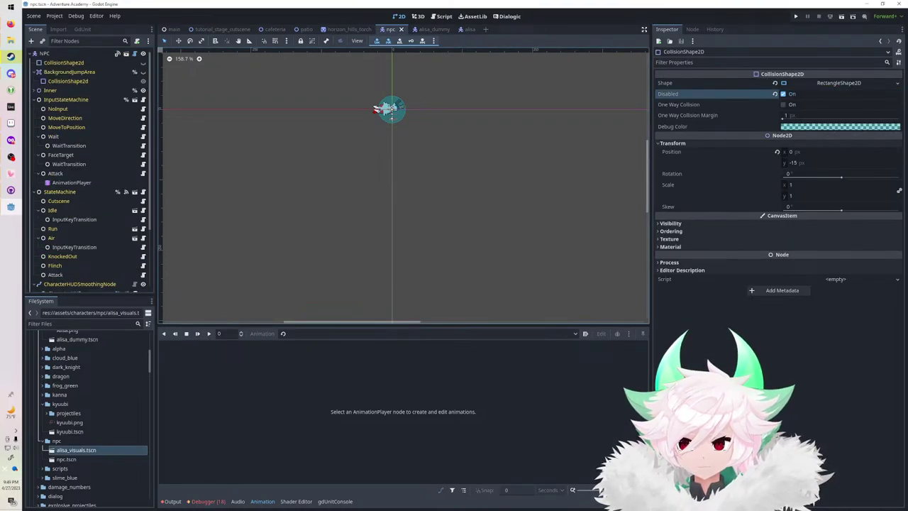
click(68, 146)
click(54, 136)
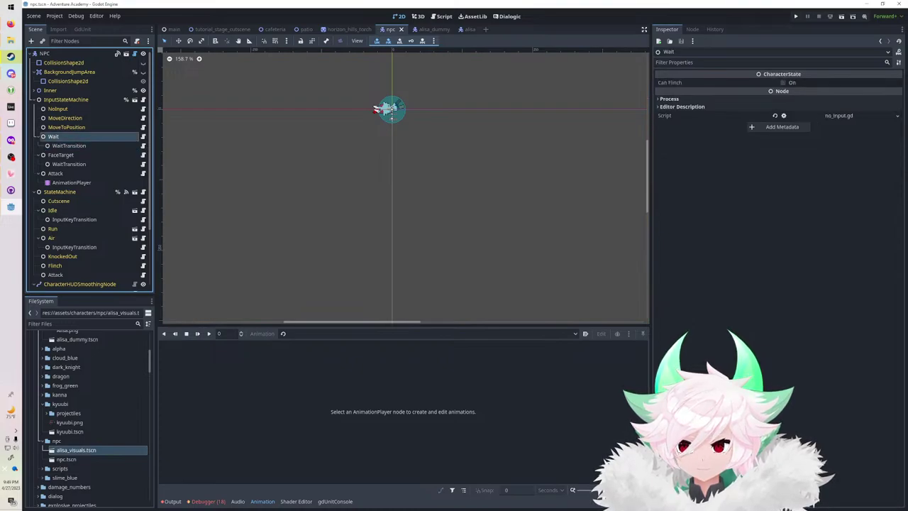
ctrl+click(60, 154)
ctrl+click(56, 173)
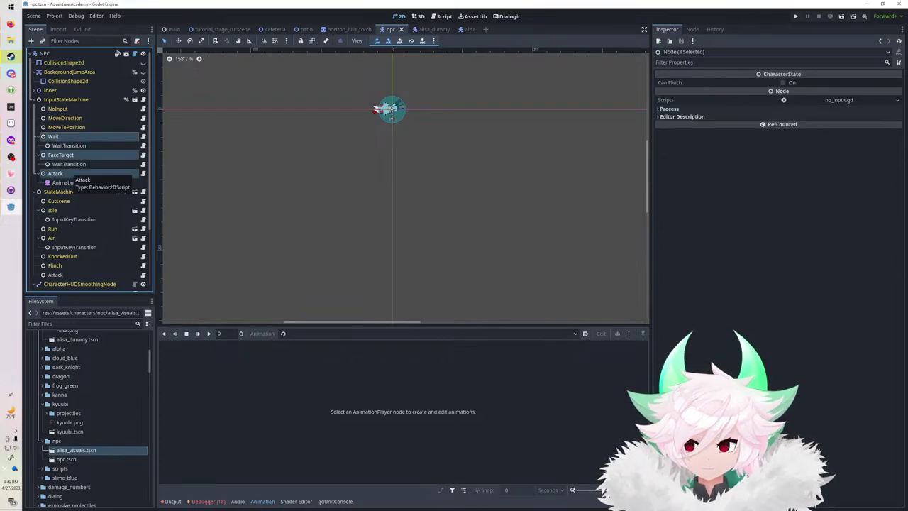
key(Delete)
key(Return)
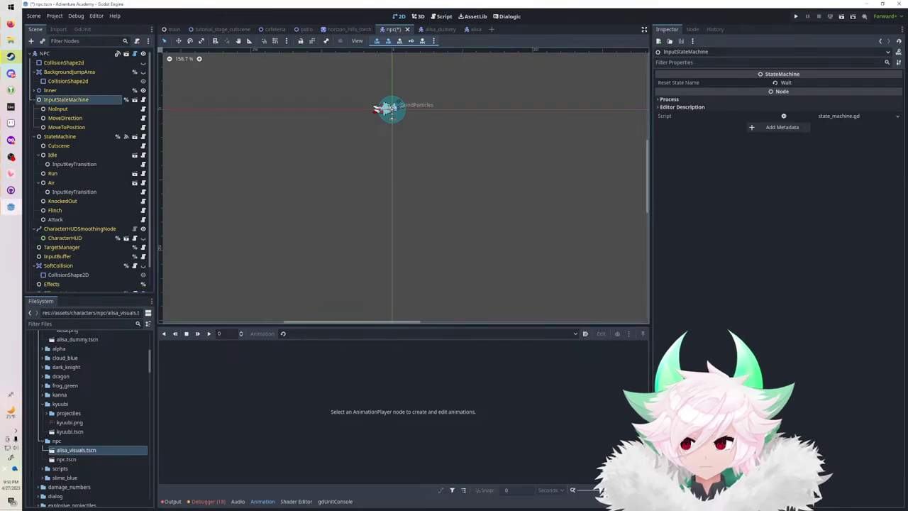
Set the InputStateMachine's Reset State Name to NoInput.
double_click(787, 83)
text(No)
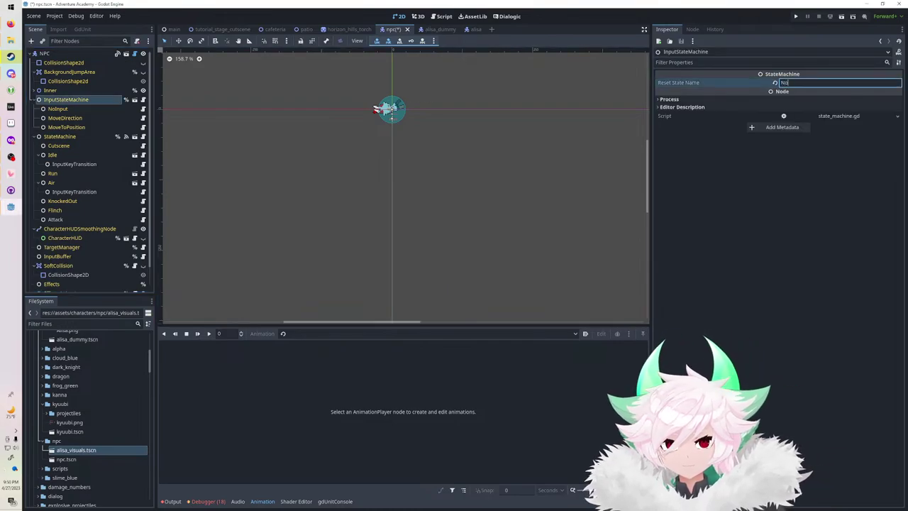
text(Input)
key(Return)
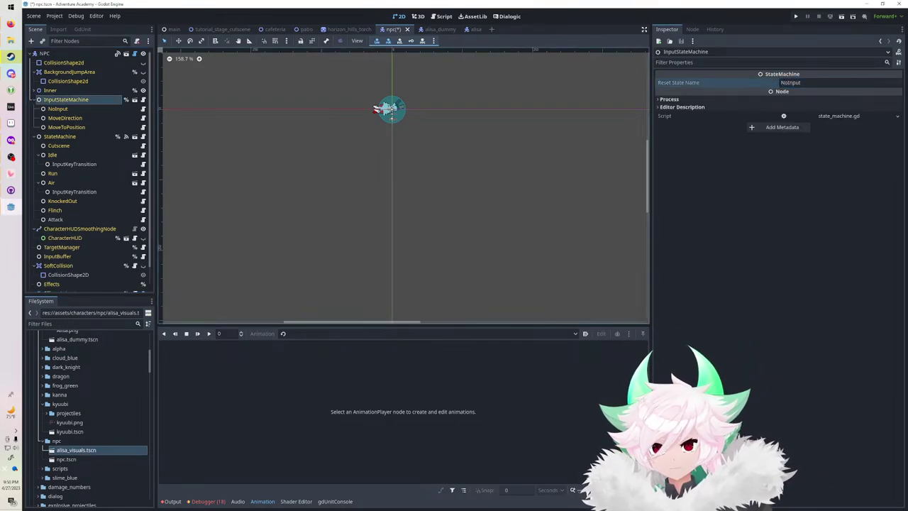
Delete the StateMachine's Attack state and the InputKeyTransition nodes under Idle and Air, and save the npc scene.
click(74, 164)
ctrl+click(73, 192)
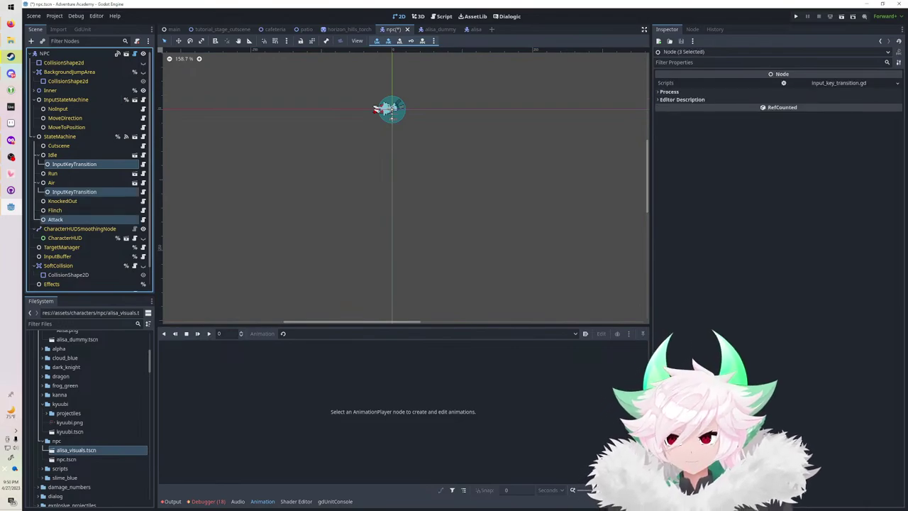
key(Delete)
key(Return)
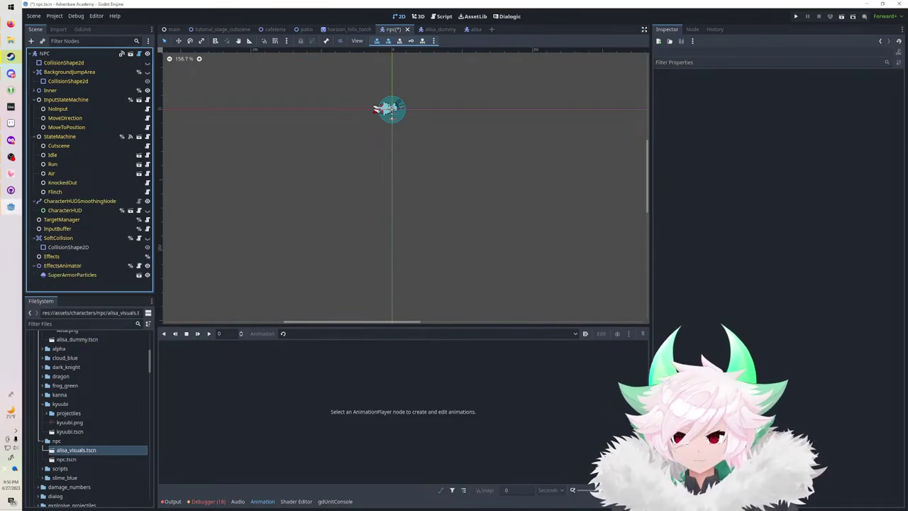
click(62, 137)
key(ctrl+s)
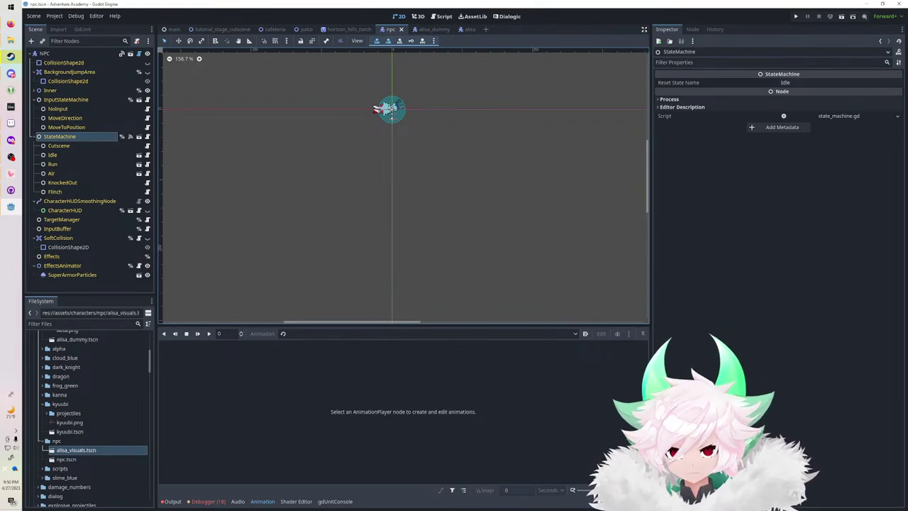
click(34, 237)
click(34, 257)
key(ctrl+s)
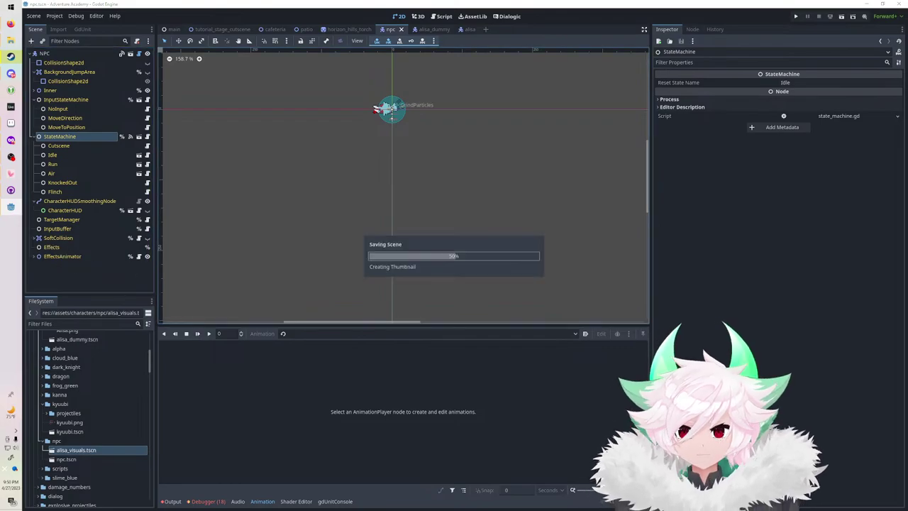
Delete the NPC1 and NPC2 characters under Characters in the tutorial_stage_cutscene scene.
click(223, 29)
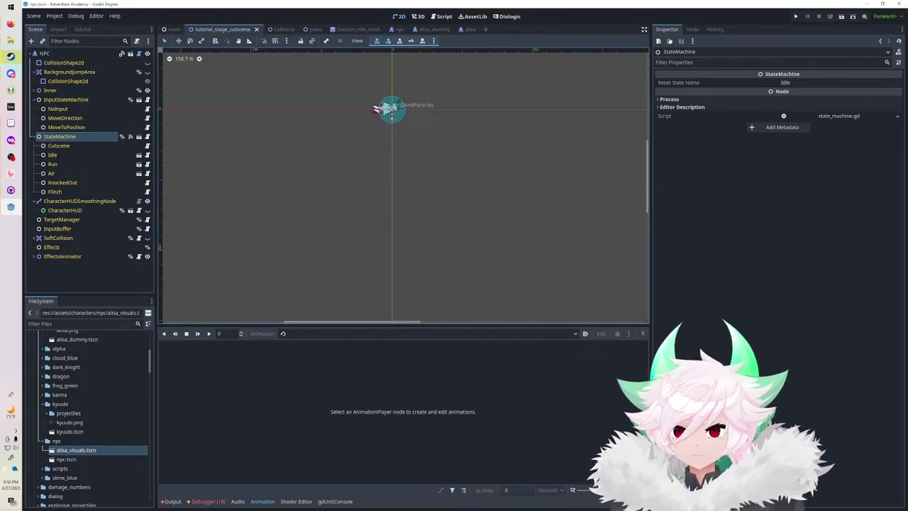
middle_drag(586, 246, 503, 231)
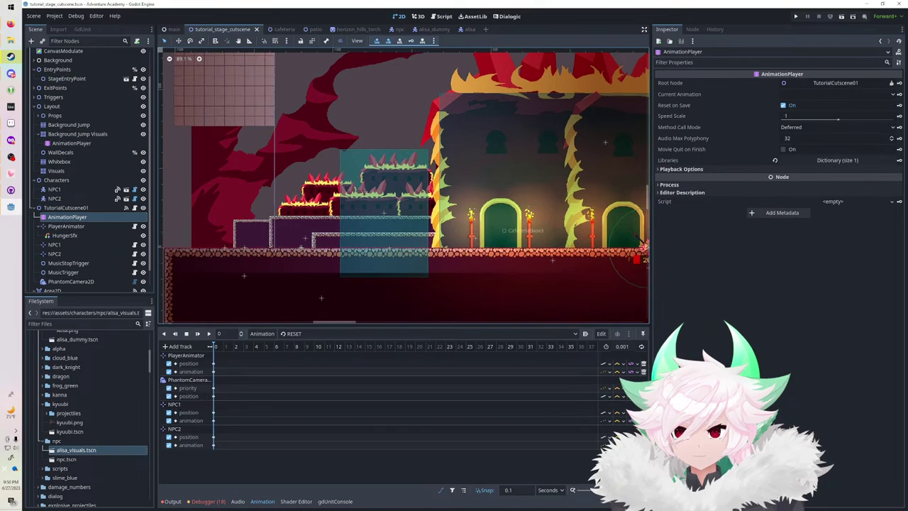
click(55, 189)
shift+click(54, 199)
key(Delete)
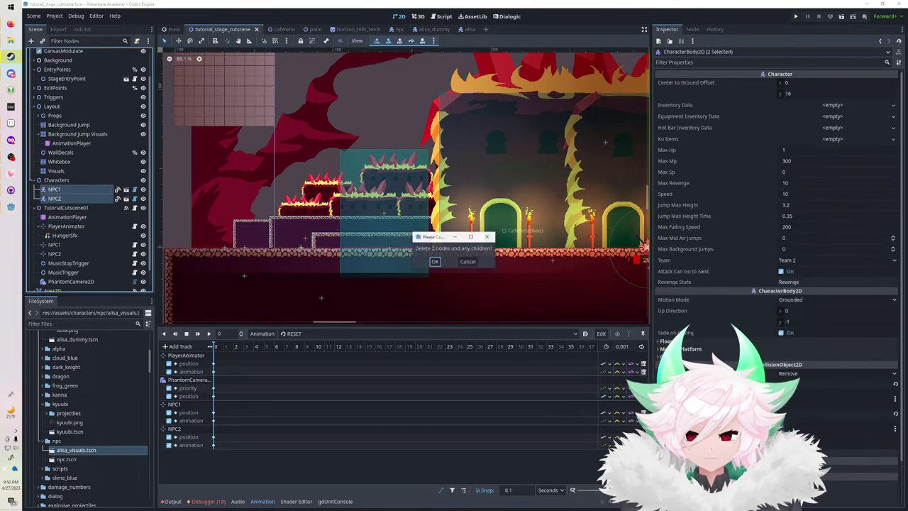
key(Return)
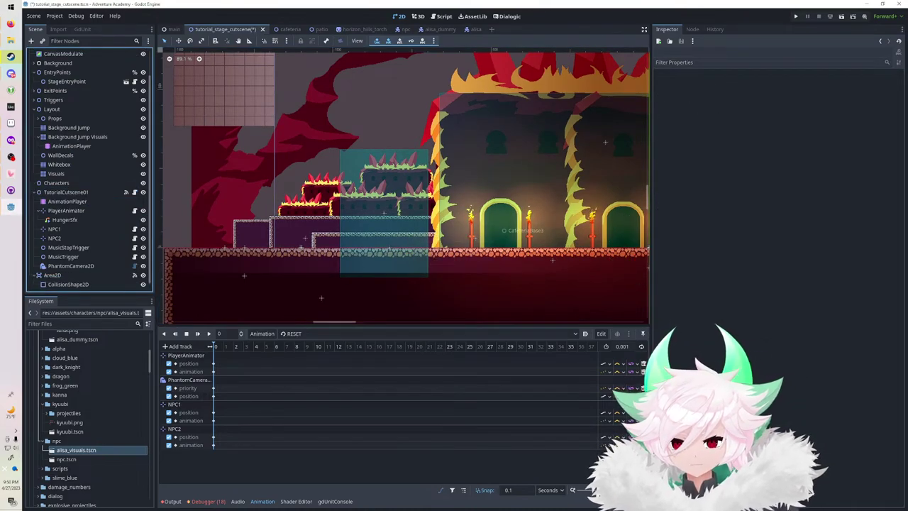
Delete the file alisa_visuals.tscn from the npc folder.
click(76, 449)
key(Delete)
key(Return)
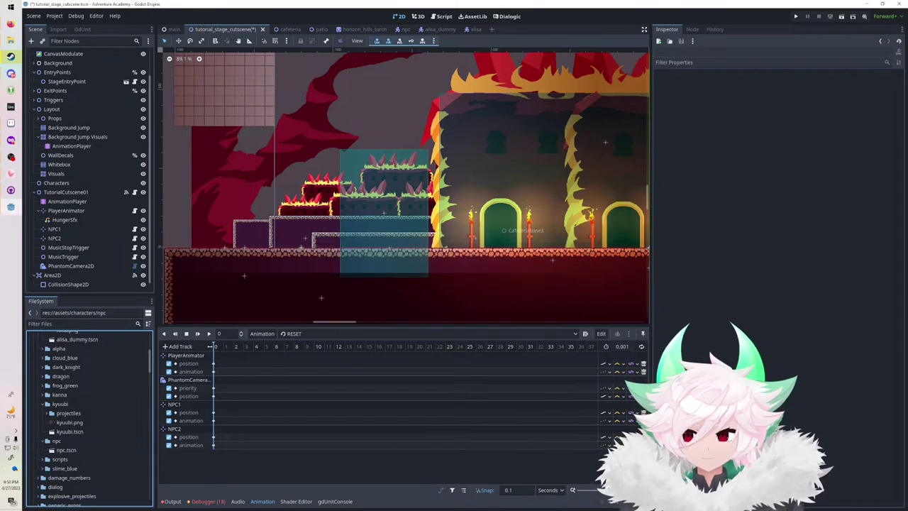
Instance npc.tscn under Characters in the cutscene scene and rename the instance NPC1.
drag(69, 451, 64, 187)
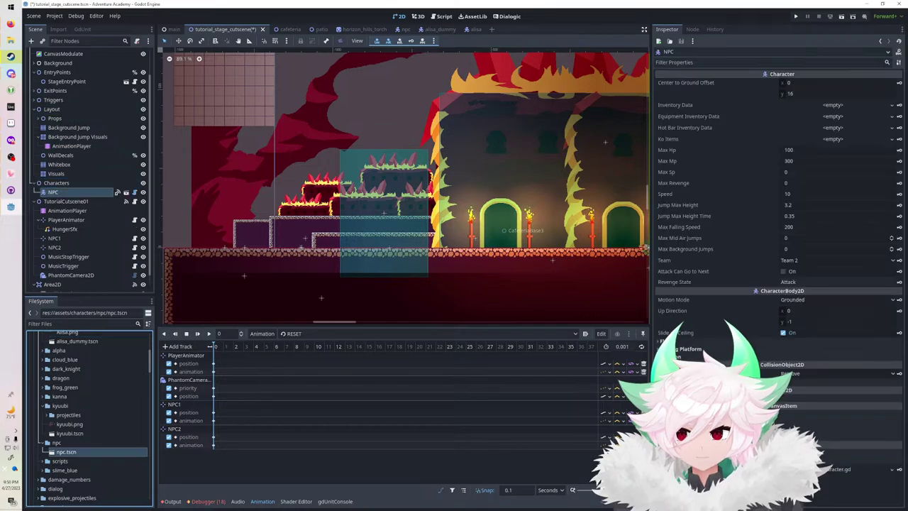
click(65, 190)
key(F2)
key(End)
text(1)
key(Return)
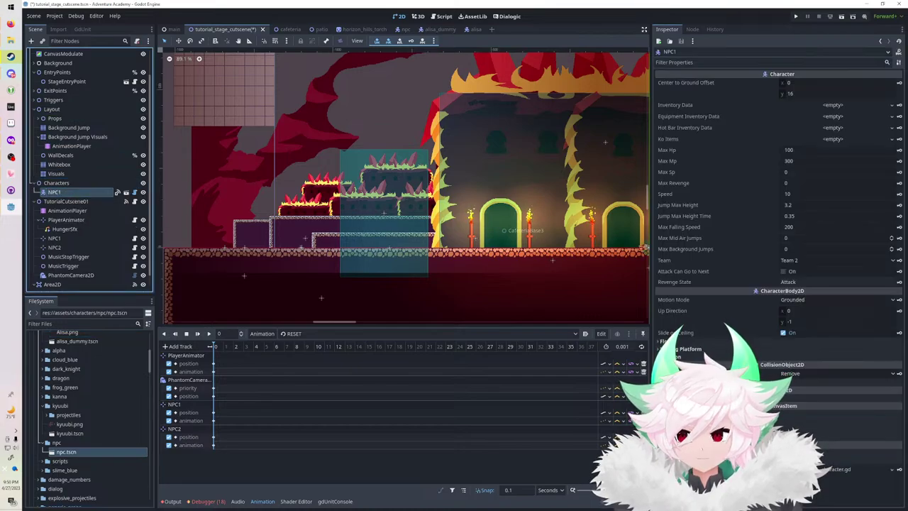
Duplicate the NPC1 character under Characters, save the cutscene scene and run the project.
key(ctrl+d)
key(ctrl+s)
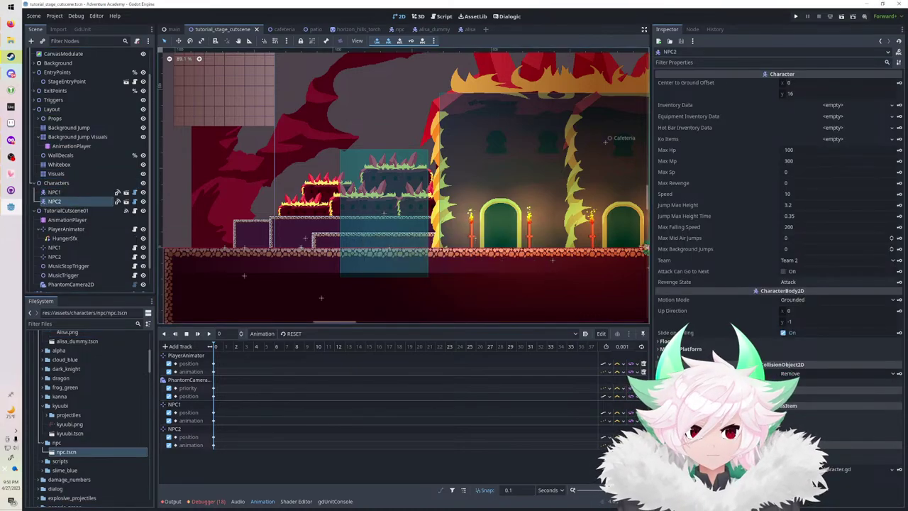
click(796, 16)
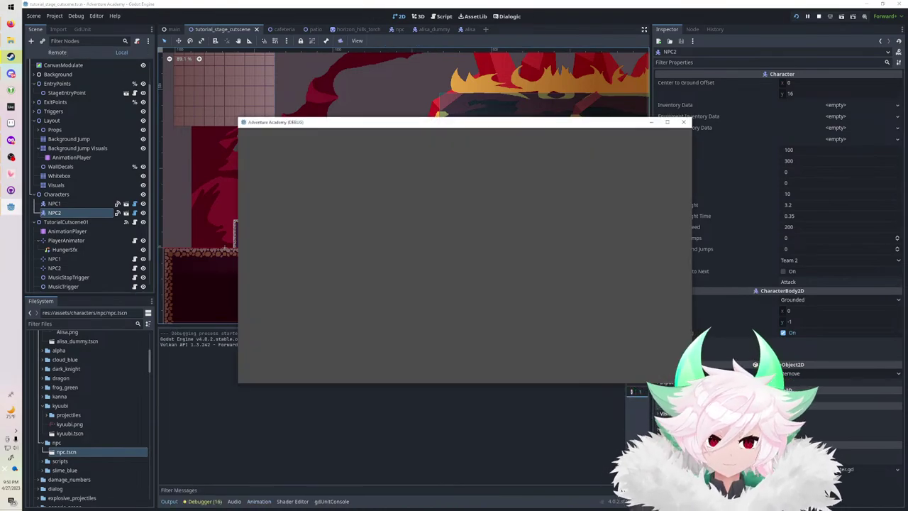
Test the running game by moving the player right and jumping near the NPC area, and stop the project.
key(Right)
key(space)
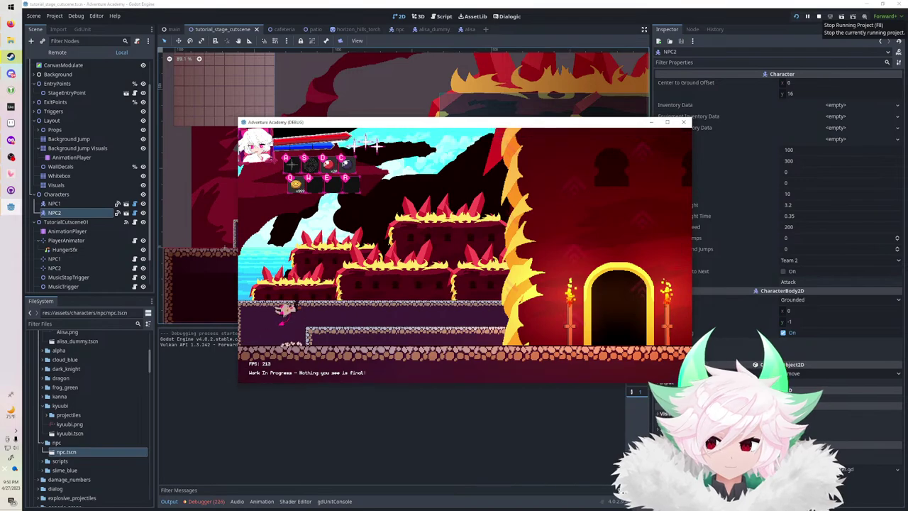
key(space)
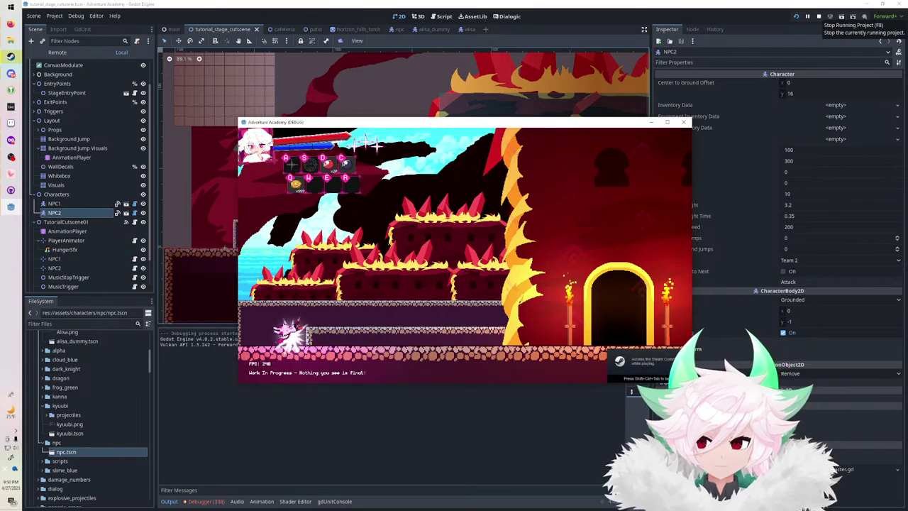
click(819, 16)
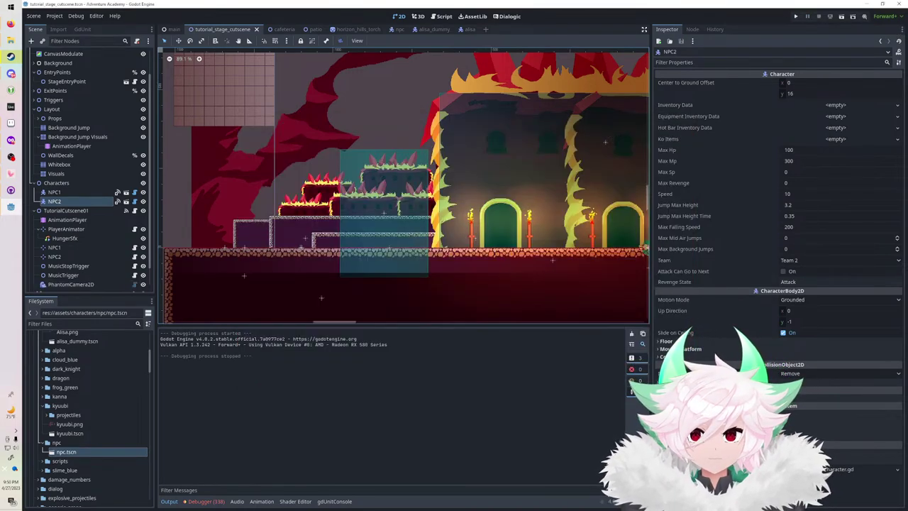
Open the alisa scene and inspect AnimationPlayer, AnimationEffects and the Tail's AnimationPlayer under Visuals.
click(461, 29)
scroll(90, 171, up, 3)
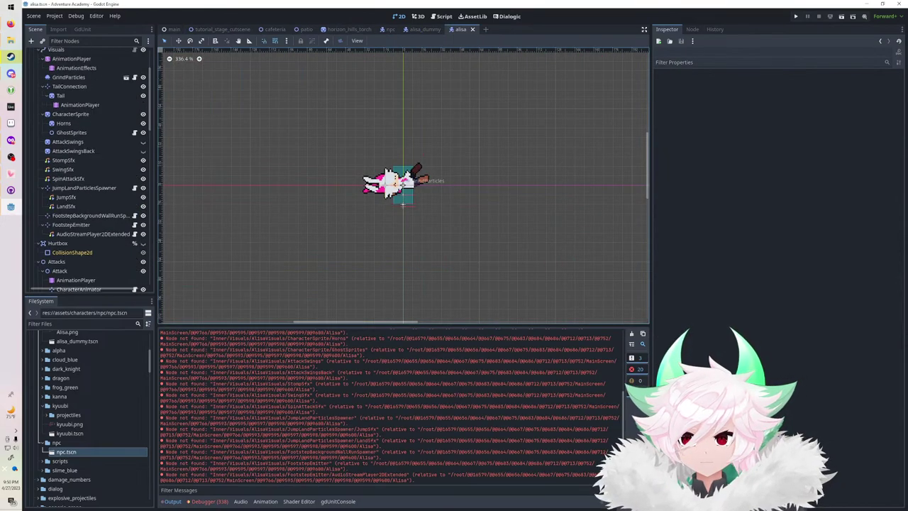
click(72, 118)
click(76, 127)
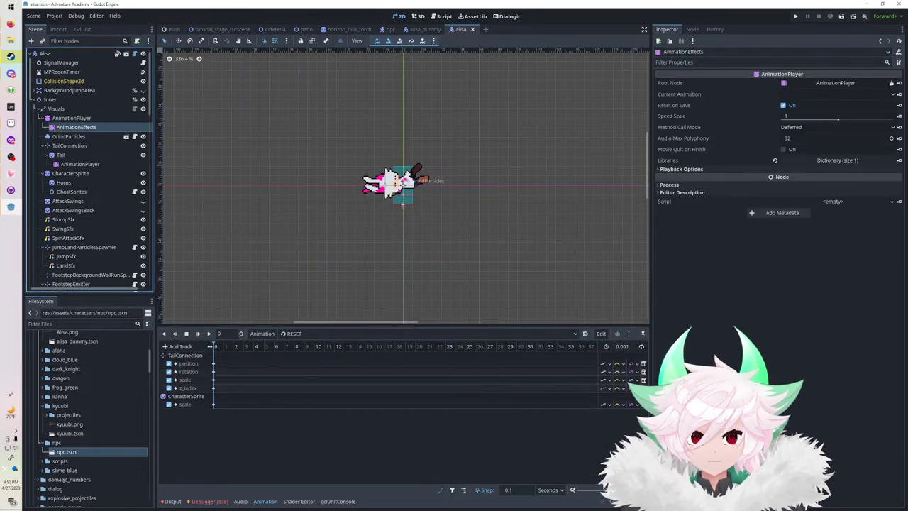
click(80, 164)
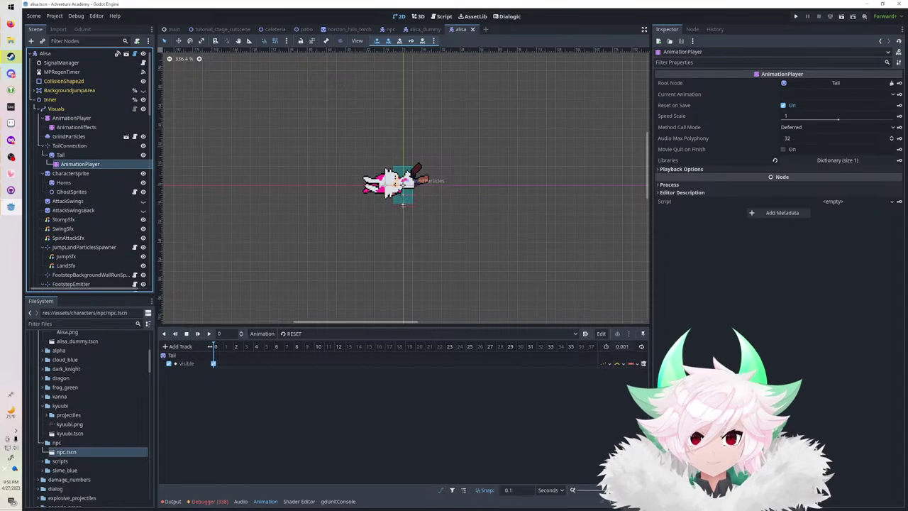
scroll(89, 170, down, 5)
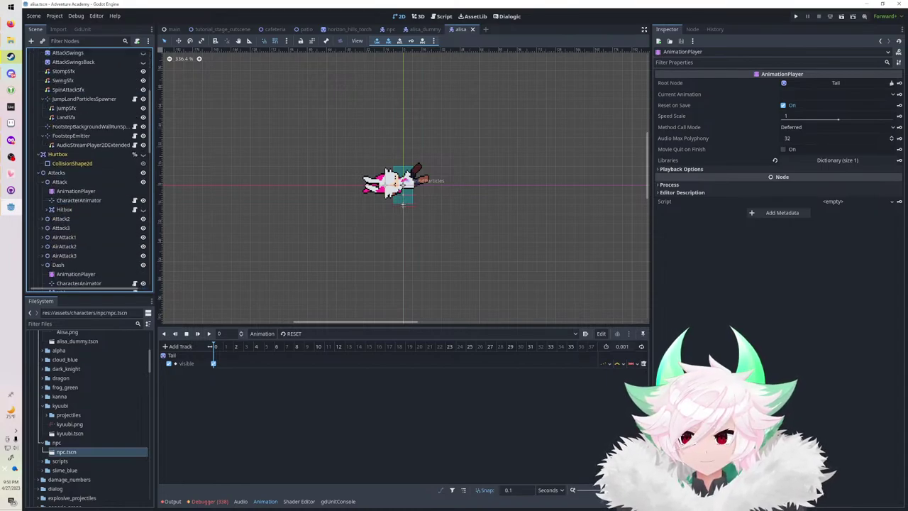
scroll(89, 171, up, 5)
Review the RESET tracks of the AnimationPlayer directly under Visuals and display its idle animation.
click(71, 119)
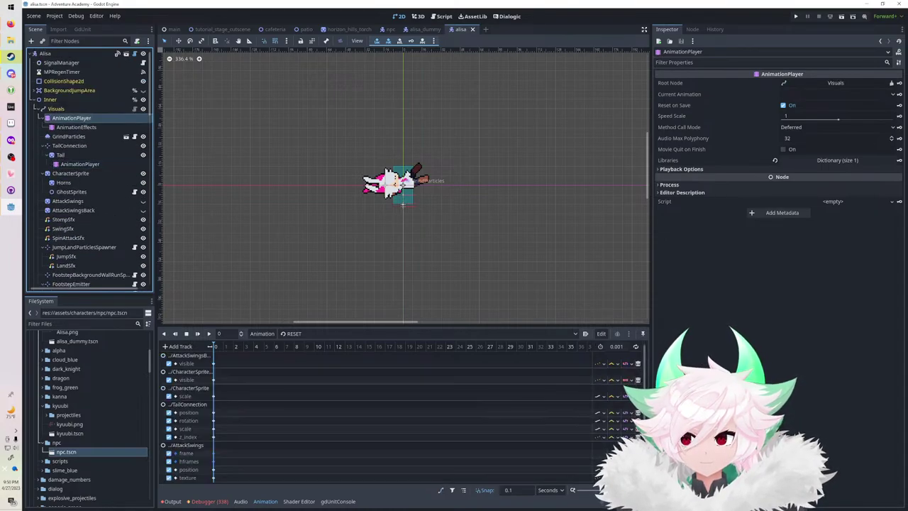
click(333, 334)
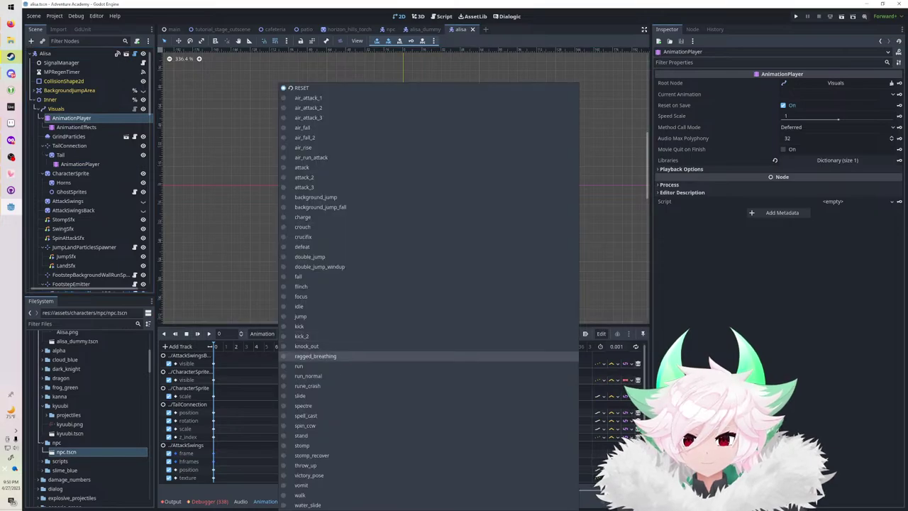
click(248, 357)
scroll(312, 357, down, 4)
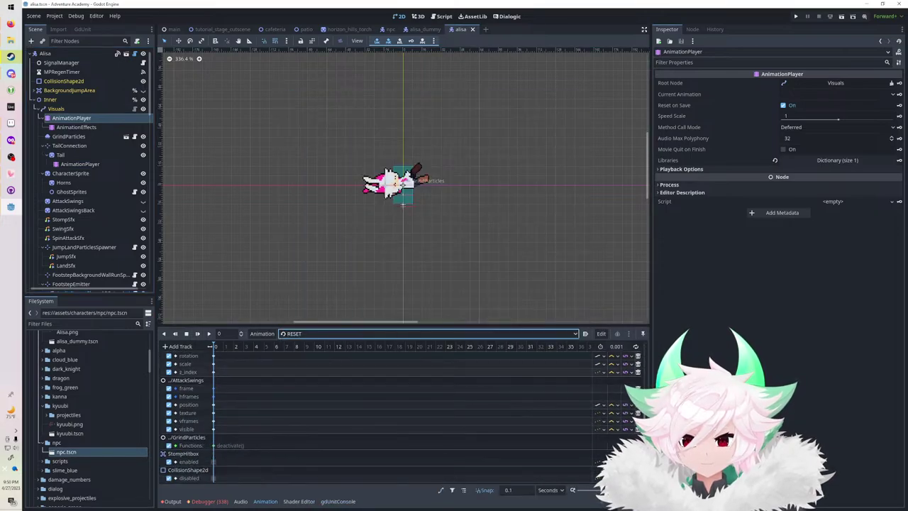
click(334, 334)
click(299, 306)
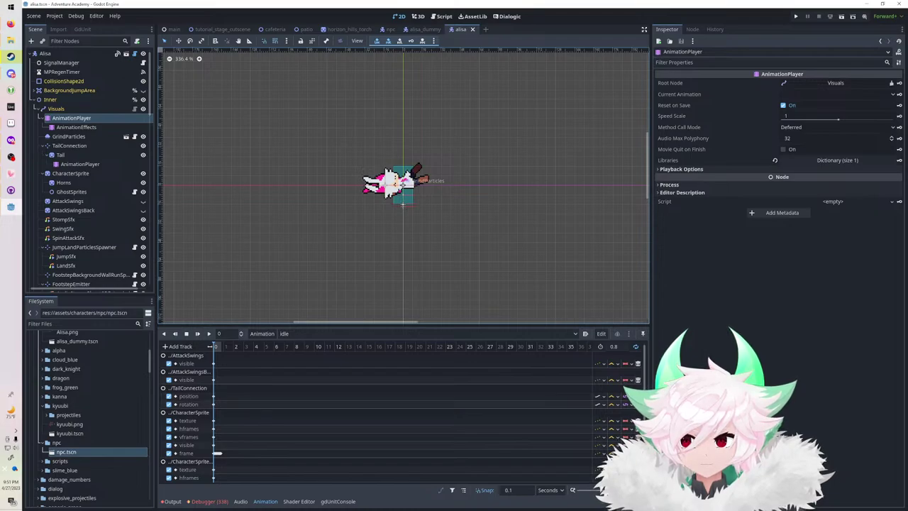
Add a Node2D under Visuals in the alisa scene and place it as the first child.
click(56, 108)
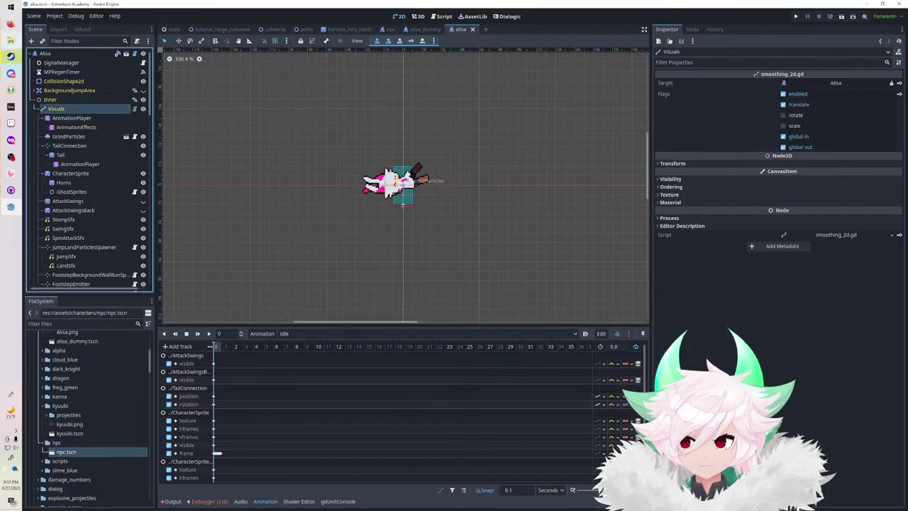
click(31, 41)
double_click(314, 267)
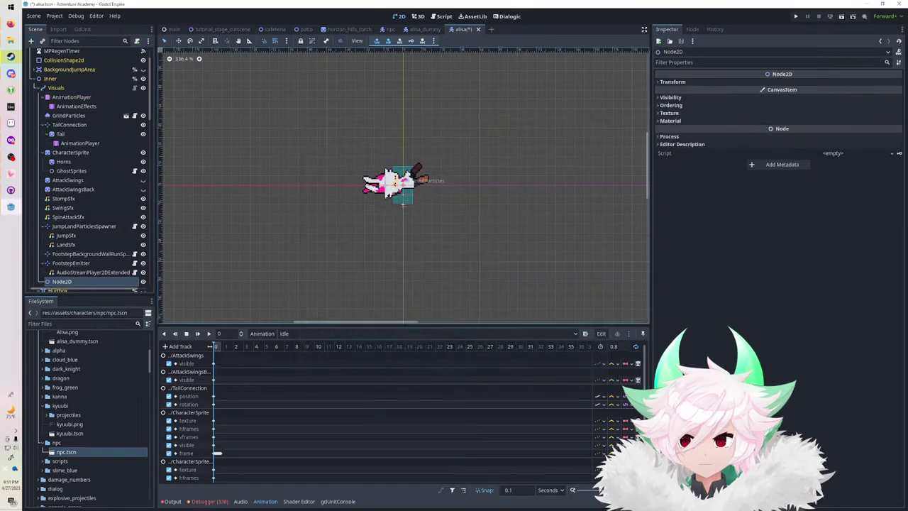
drag(64, 282, 81, 94)
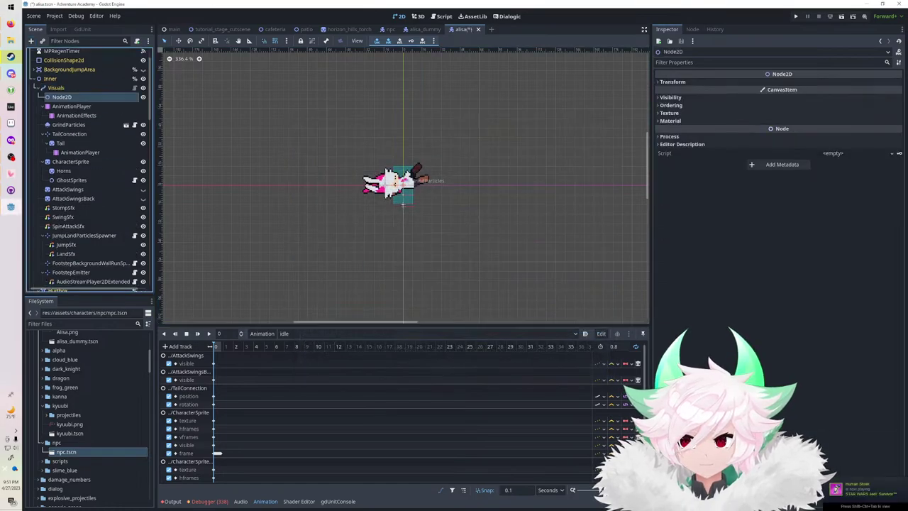
Move all the other children of Visuals into the new Node2D and save the alisa scene.
click(76, 107)
key(ctrl+a)
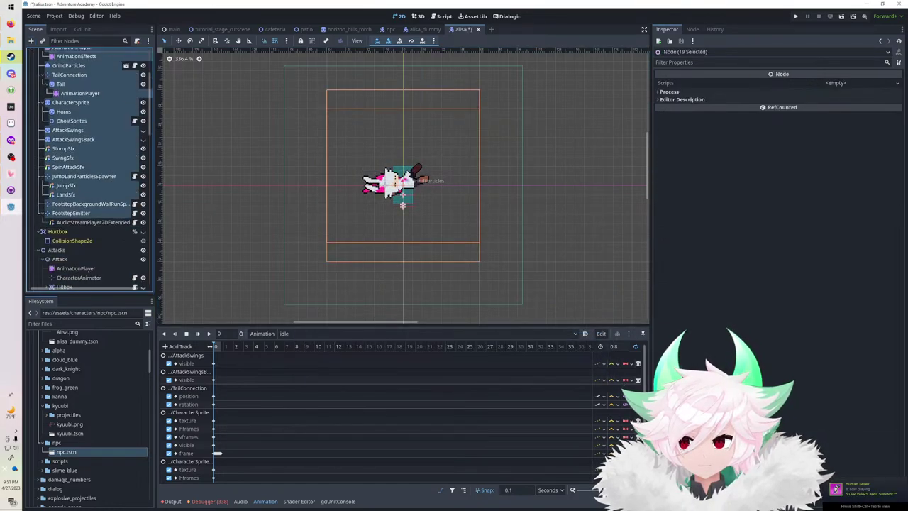
drag(73, 131, 71, 119)
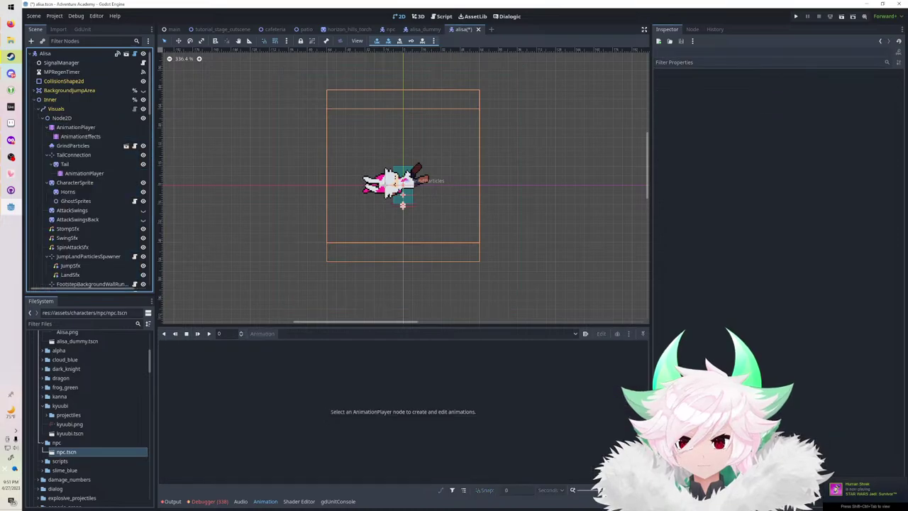
click(71, 118)
click(74, 127)
key(ctrl+s)
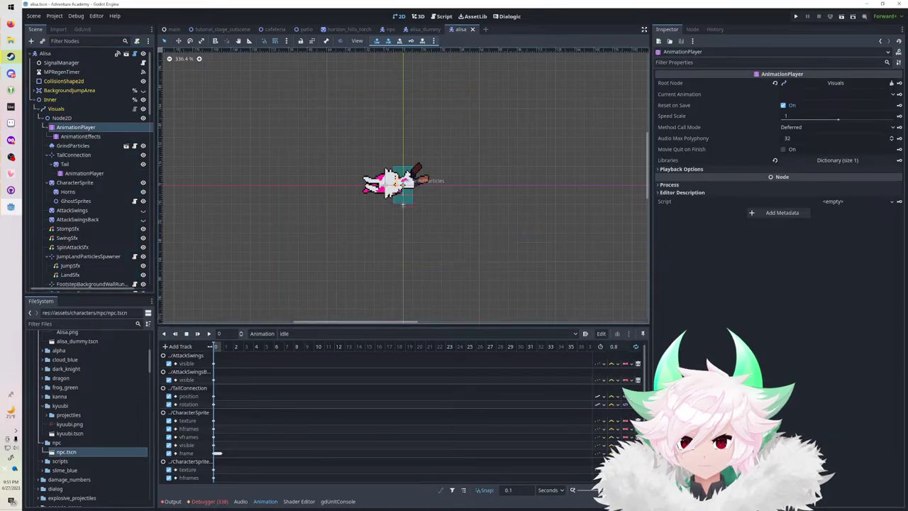
Inspect the node path of the AttackSwings visible track in idle and the properties of the Horns sprite.
double_click(186, 364)
key(shift+Home)
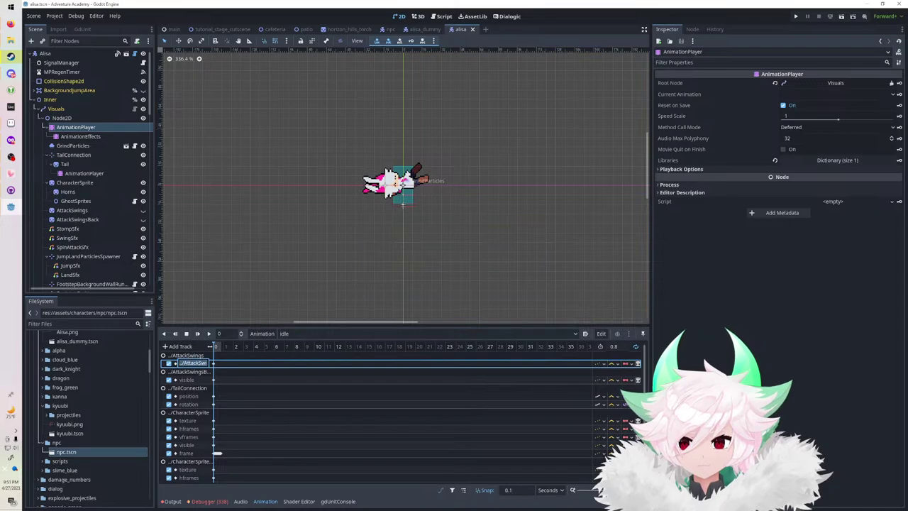
key(Escape)
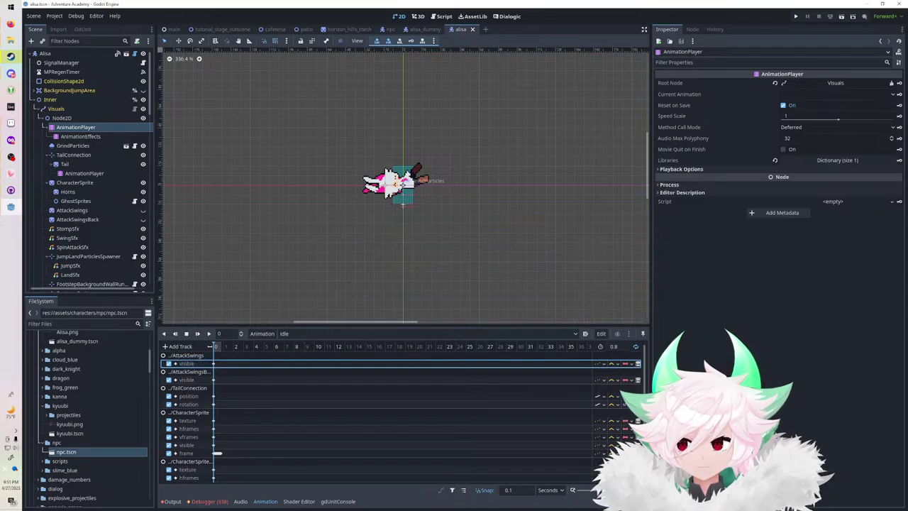
click(104, 193)
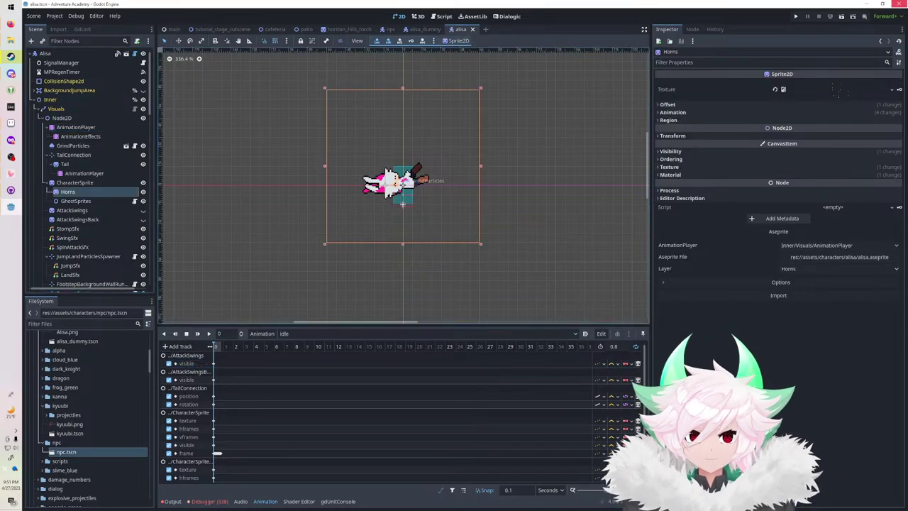
click(92, 127)
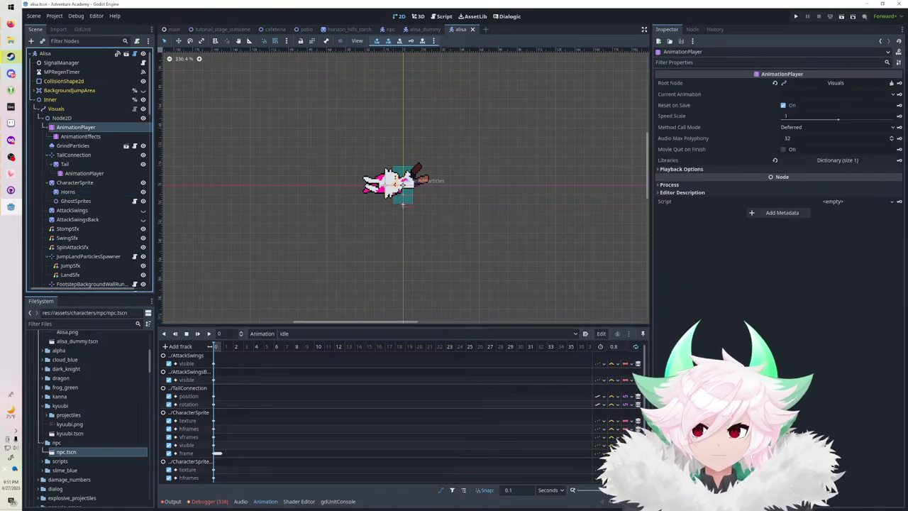
Undo moving the Visuals children into the Node2D and delete that Node2D from Visuals.
click(89, 118)
key(ctrl+z)
key(ctrl+z)
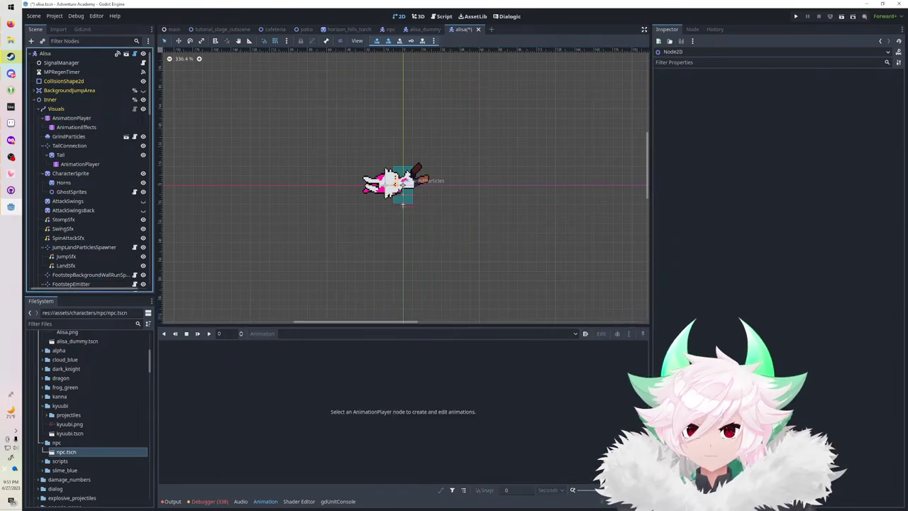
click(89, 119)
scroll(90, 128, down, 4)
click(61, 183)
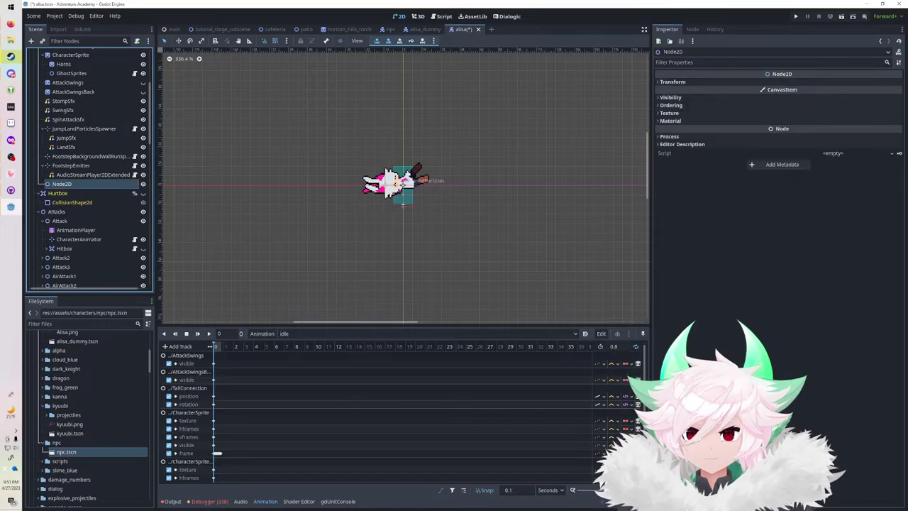
key(Delete)
key(Return)
scroll(61, 184, up, 4)
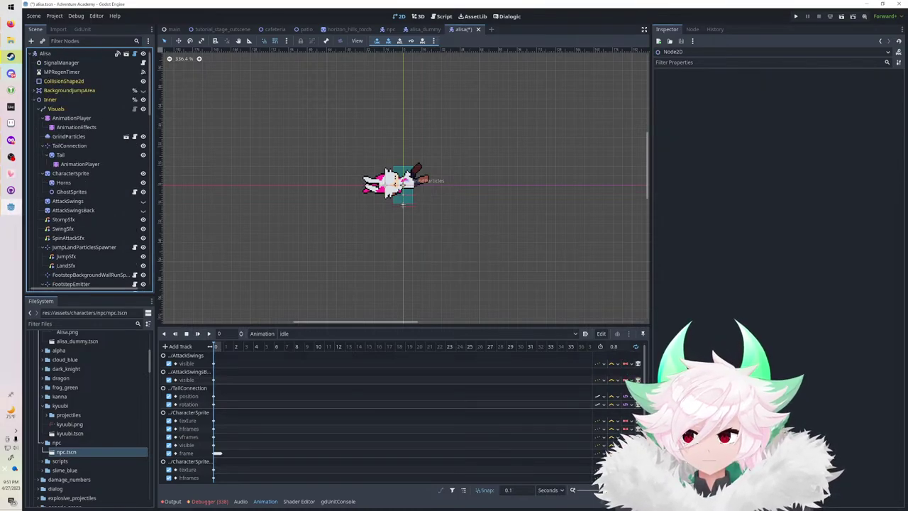
Try the AnimationPlayer under Visuals as its own root node, save the scene, and set the root node back to Visuals.
click(72, 119)
click(835, 83)
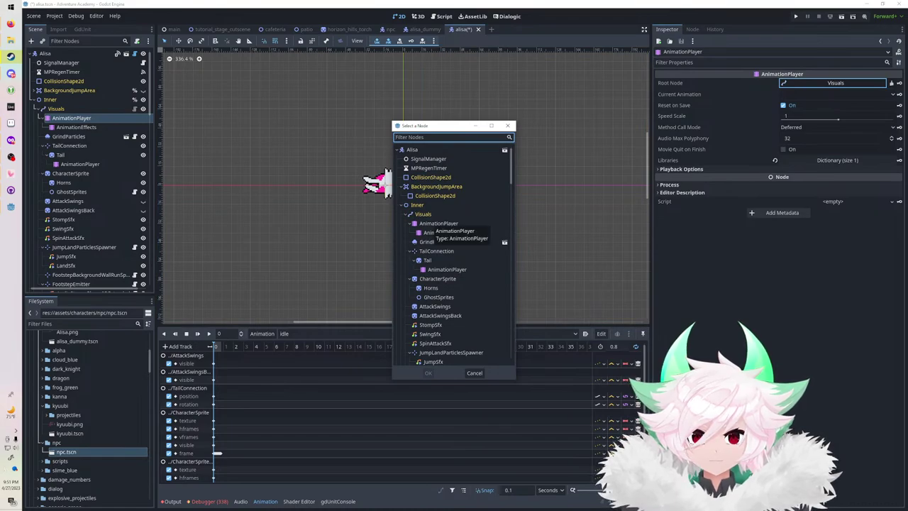
double_click(429, 223)
key(ctrl+s)
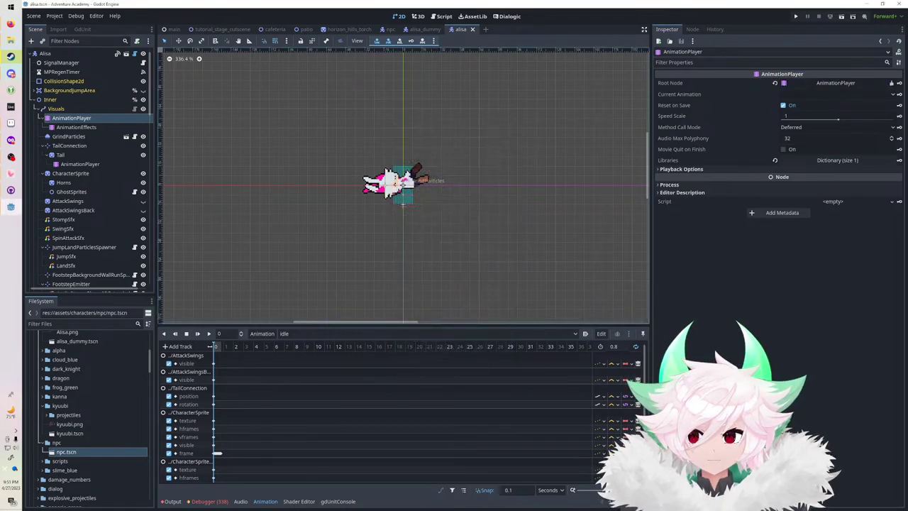
click(835, 83)
double_click(424, 214)
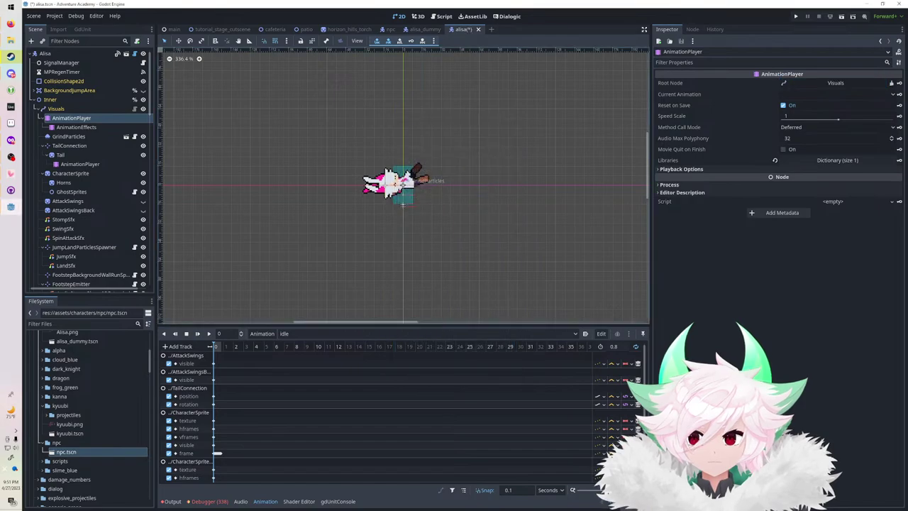
Set the root node of the AnimationPlayer under Visuals to Alisa.
click(835, 83)
click(413, 149)
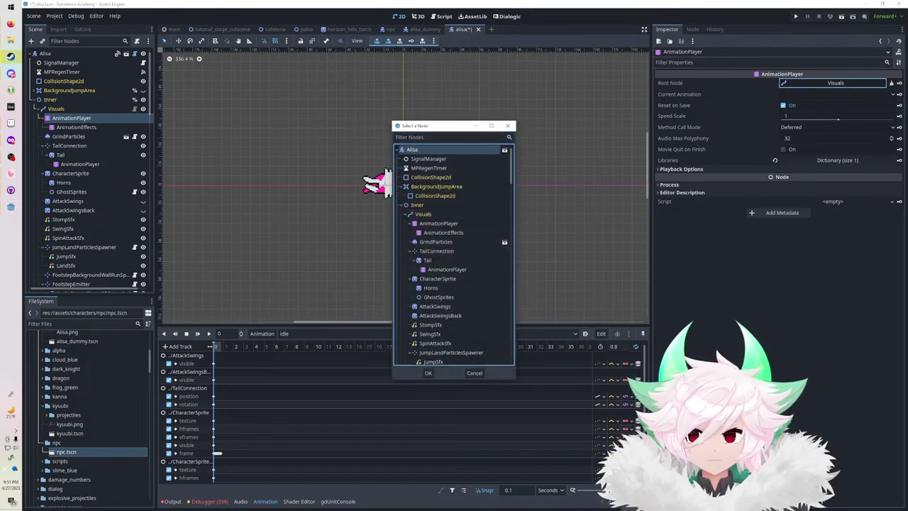
double_click(434, 149)
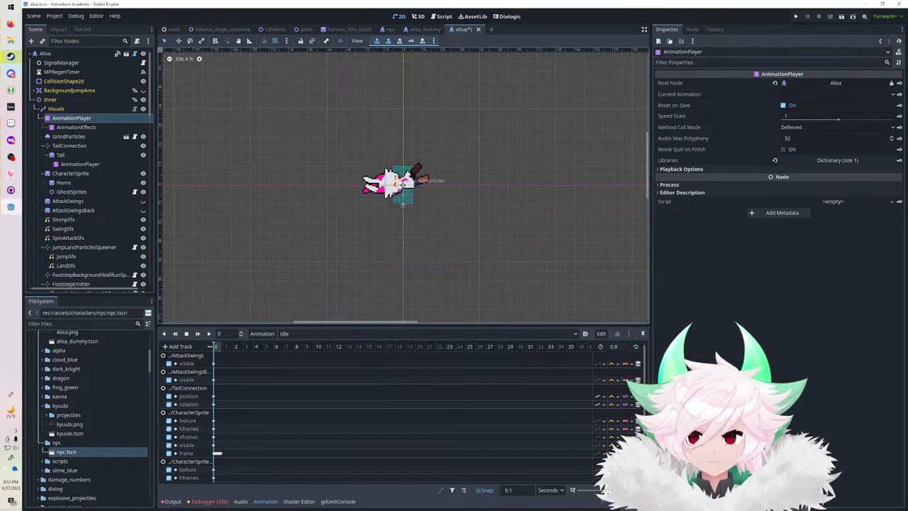
Filter the project files for kanna and open the kanna.tscn scene.
click(347, 29)
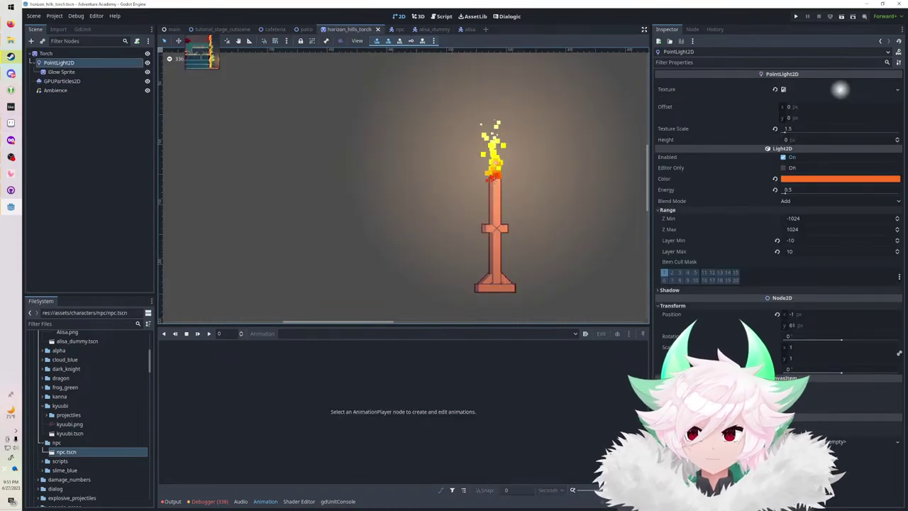
click(78, 324)
text(kanna)
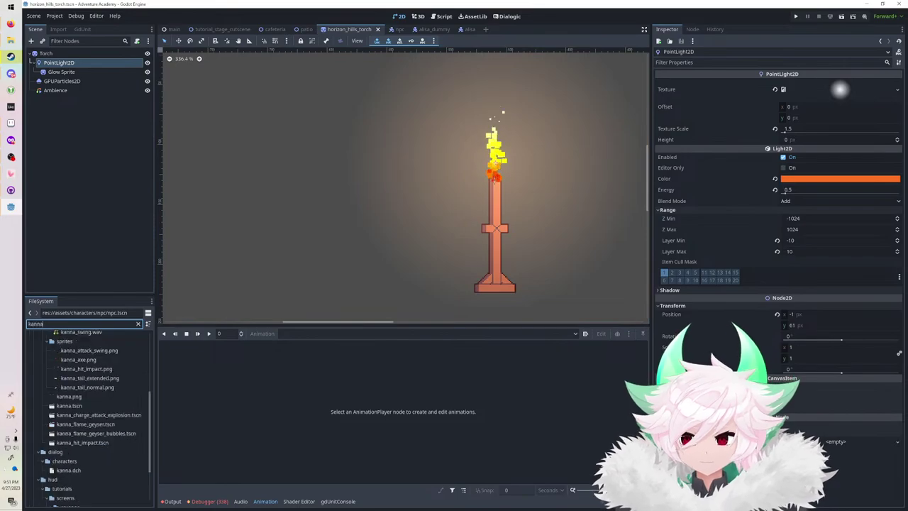
double_click(70, 406)
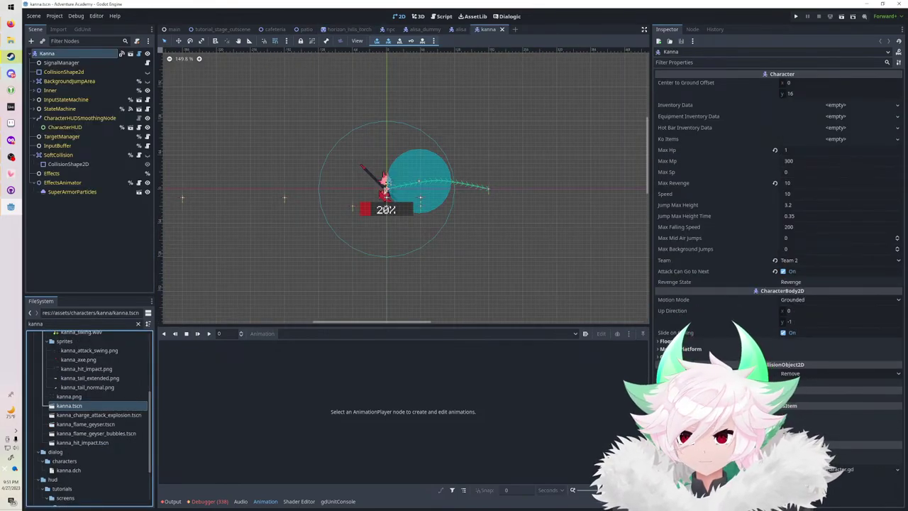
Examine the path of the Horns texture track in the idle animation of Kanna's AnimationPlayer, and close the kanna scene.
click(50, 90)
click(34, 90)
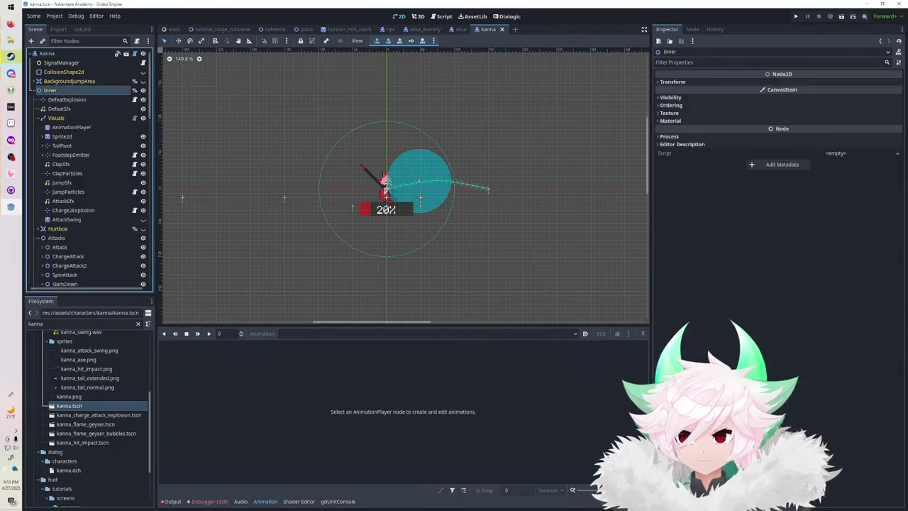
click(71, 127)
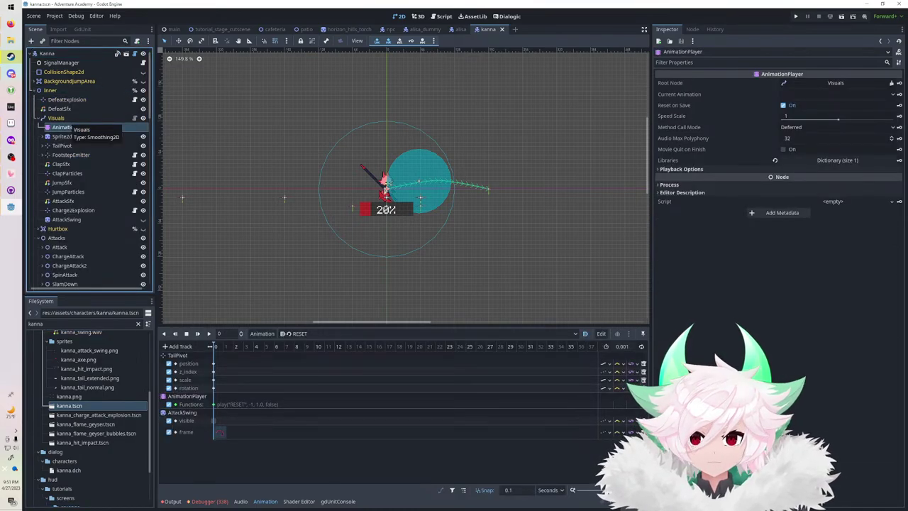
click(296, 333)
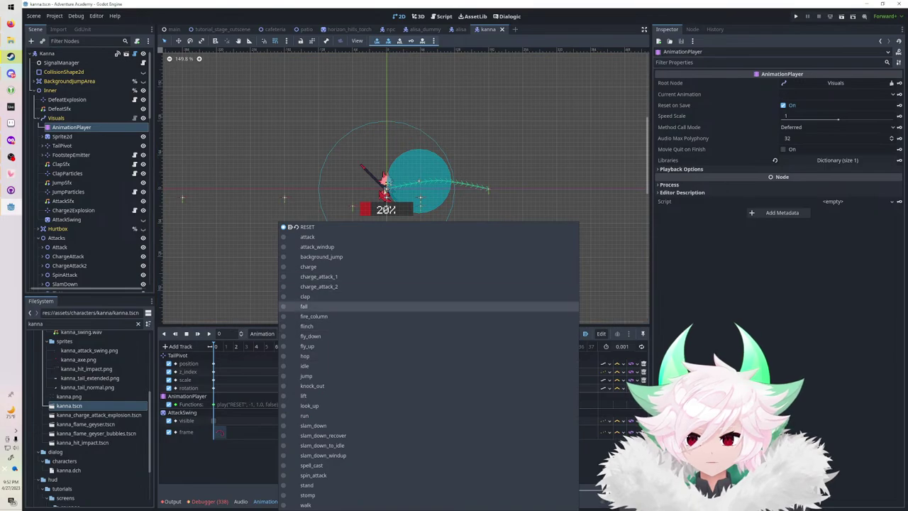
click(313, 366)
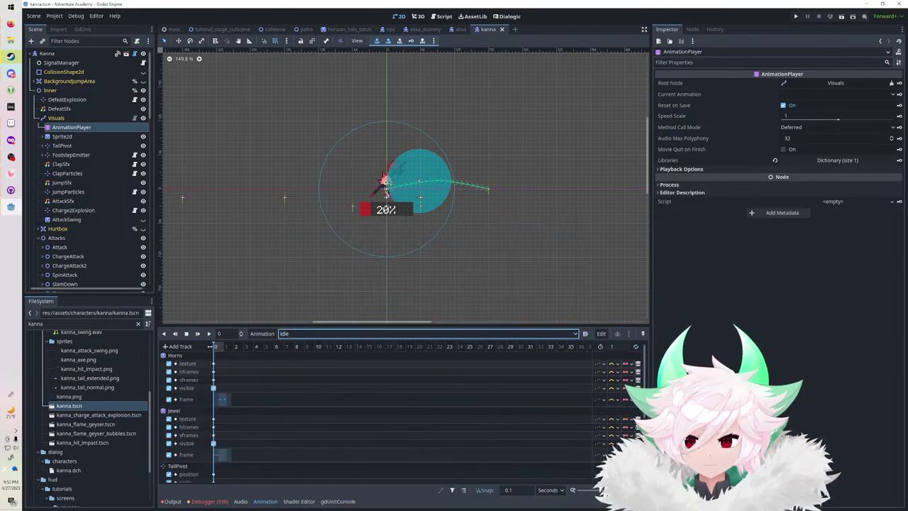
click(190, 364)
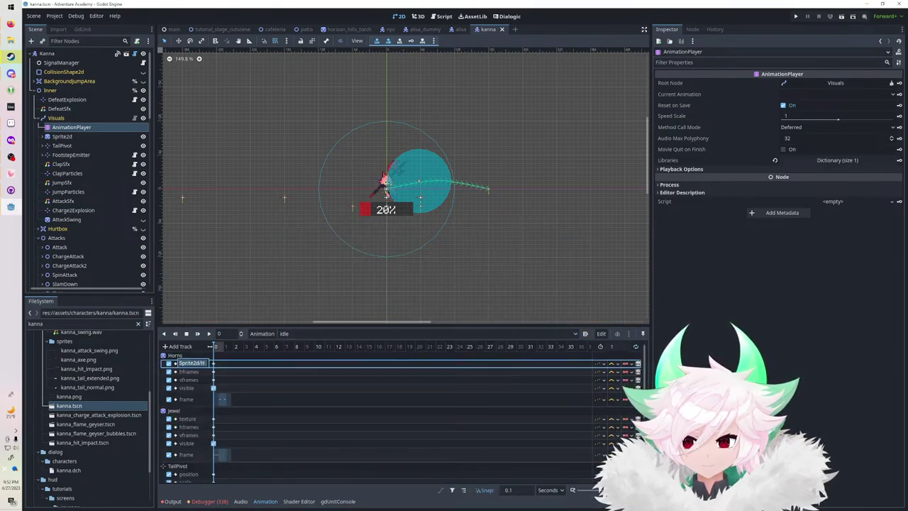
click(502, 29)
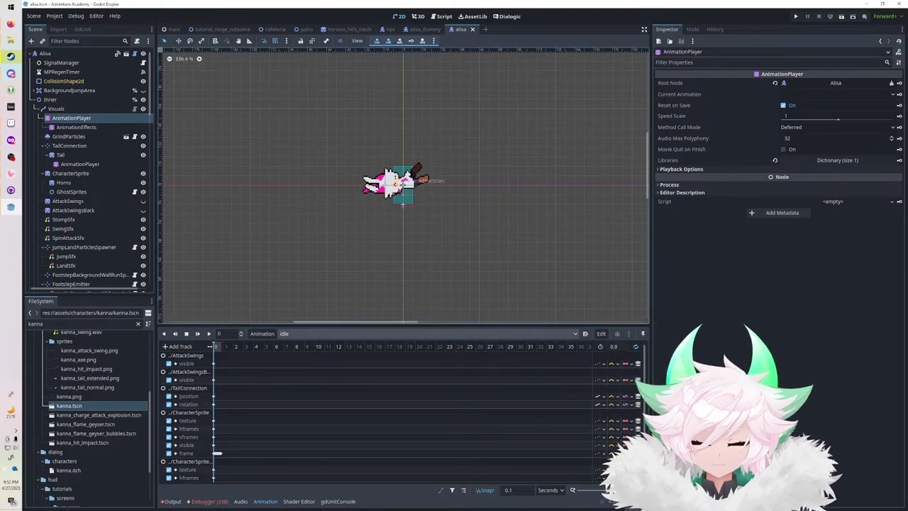
Examine the node path of the AttackSwings visible track in Alisa's idle animation, leaving it unedited.
click(324, 331)
key(Escape)
click(187, 363)
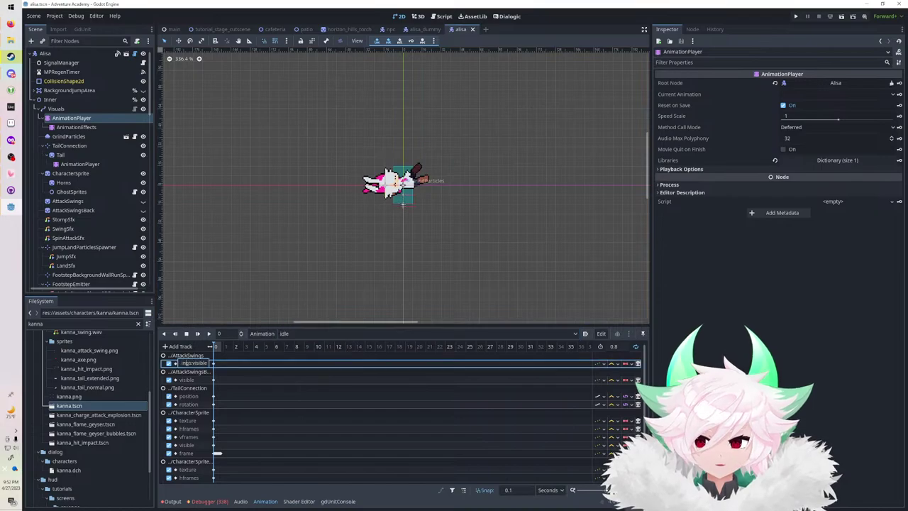
key(ctrl+a)
click(190, 364)
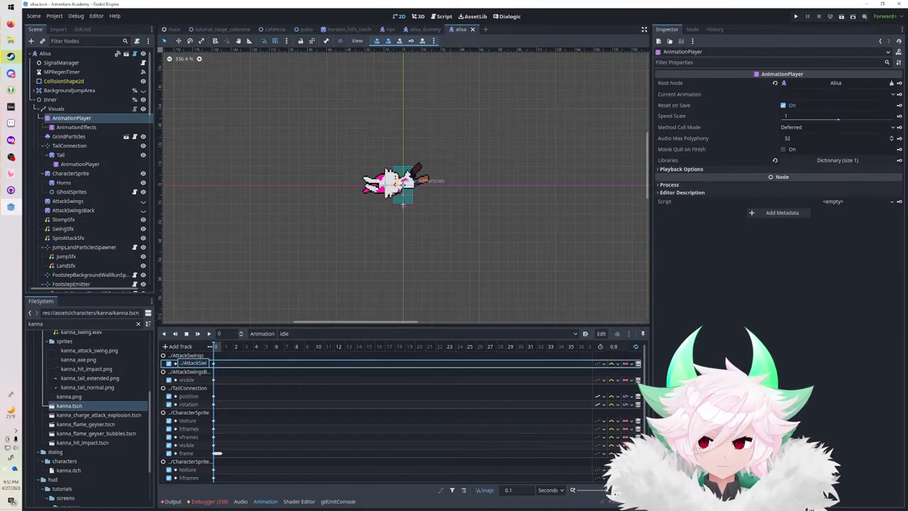
key(shift+Home)
key(Escape)
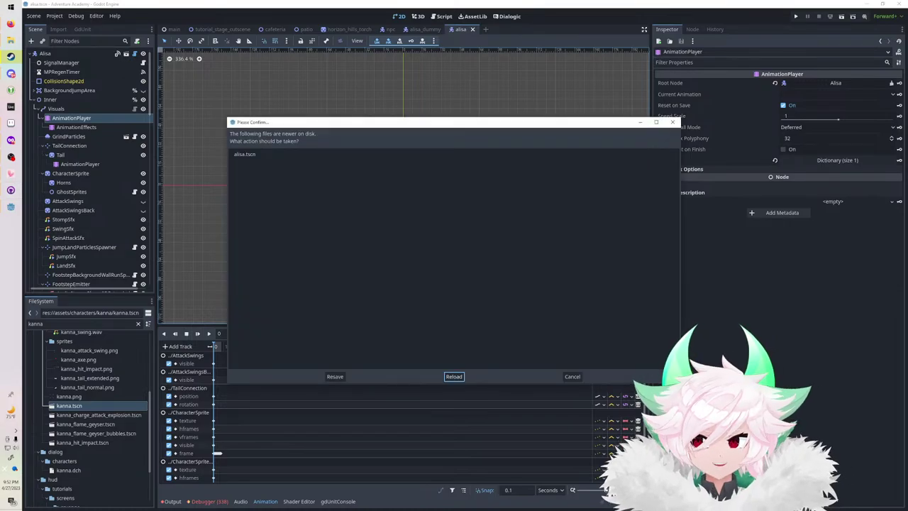
Reload alisa.tscn from disk and inspect the resource path of the animation library in the AnimationPlayer under Visuals.
click(454, 376)
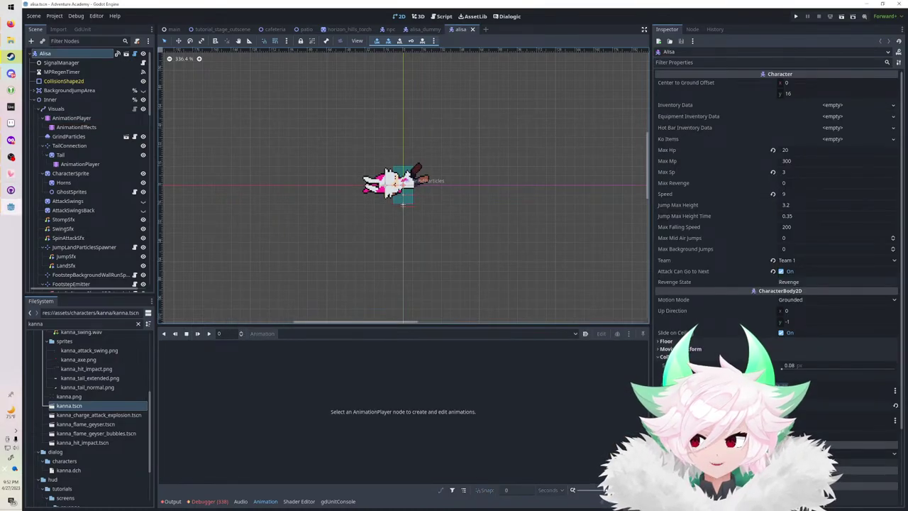
click(72, 118)
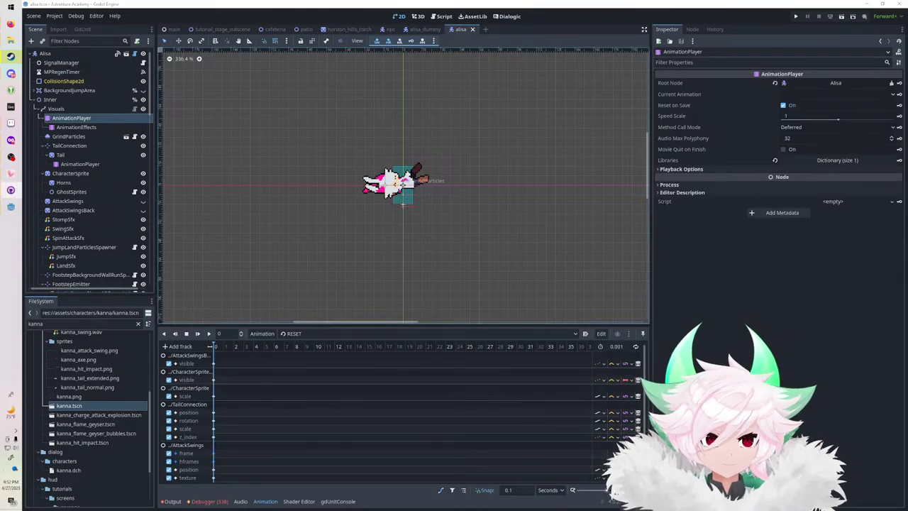
click(837, 159)
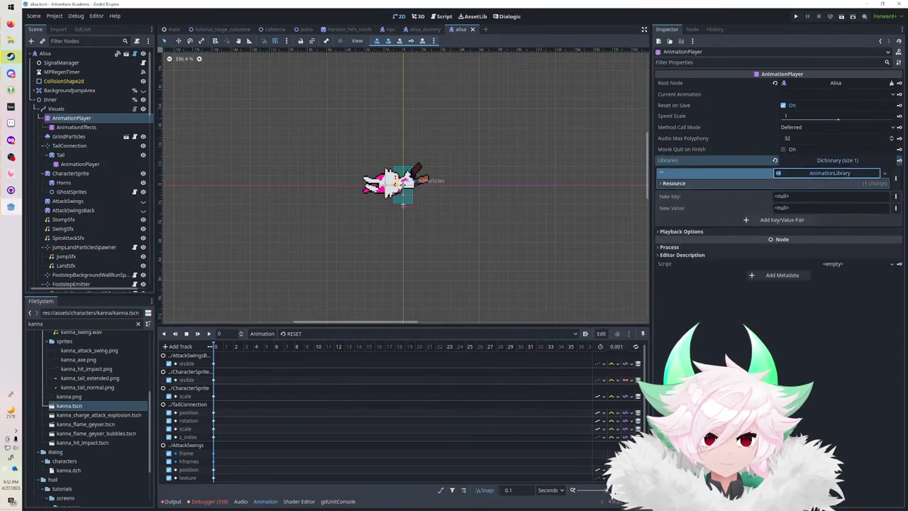
click(795, 184)
drag(807, 203, 896, 202)
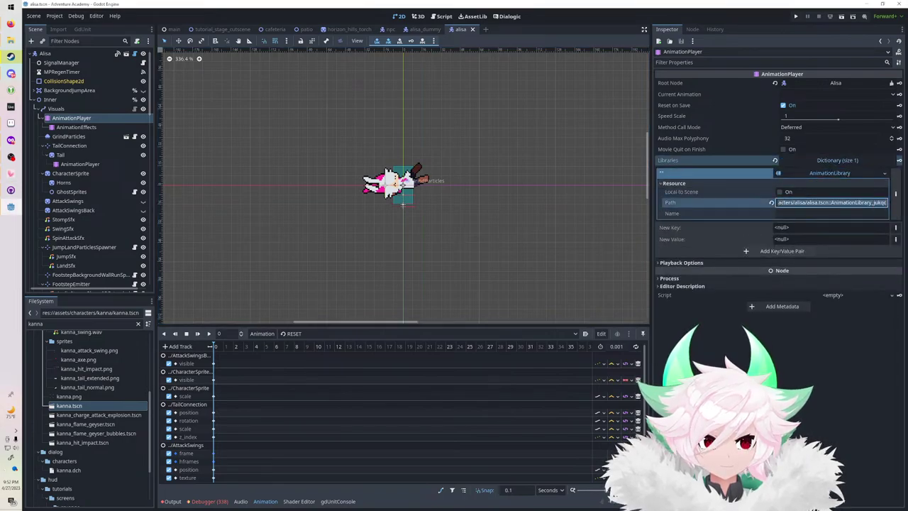
Close the alisa scene and view the crouch animation's tracks in the AnimationPlayer of alisa_dummy.
key(ctrl+shift+w)
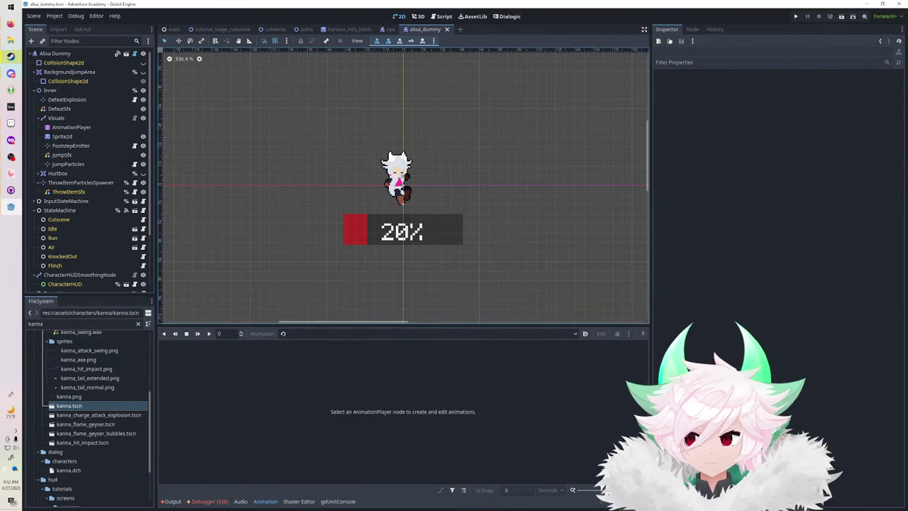
scroll(89, 419, up, 3)
click(72, 127)
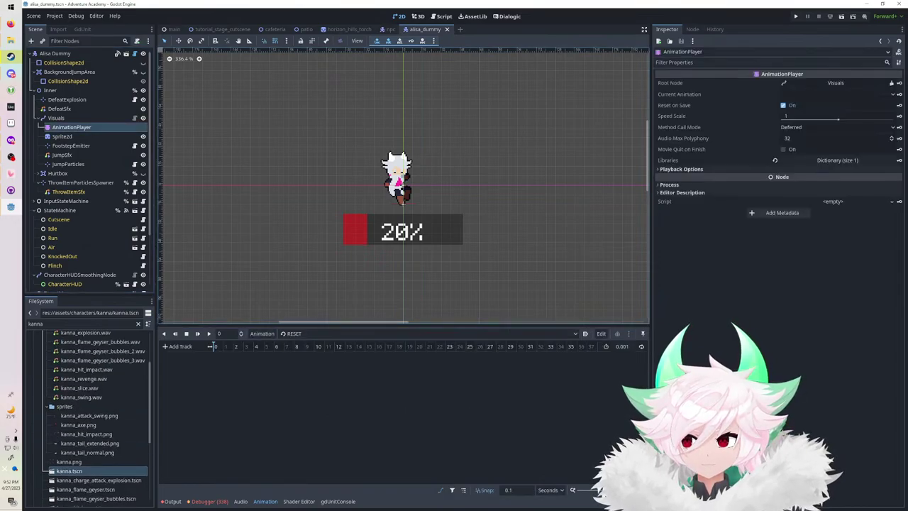
click(354, 334)
click(305, 256)
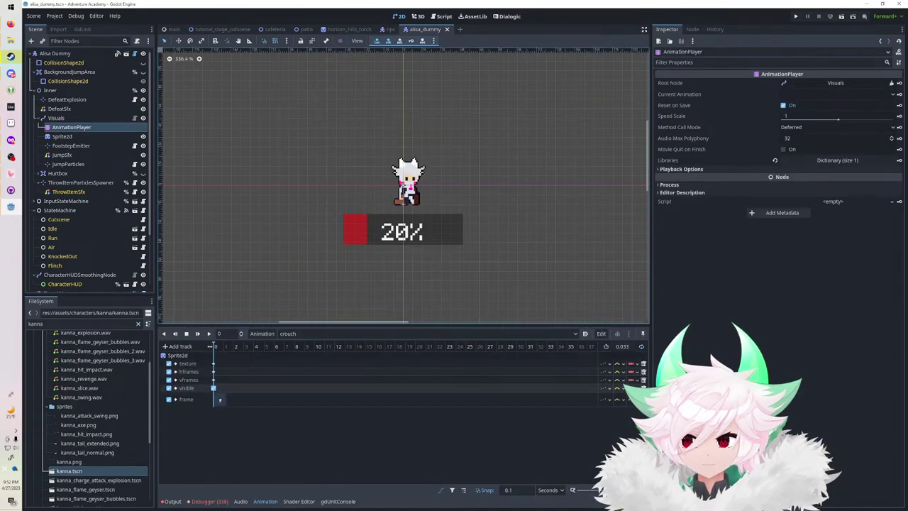
Filter the project files for alisa, reopen alisa.tscn, and inspect the resource path of its AnimationPlayer's animation library.
double_click(58, 324)
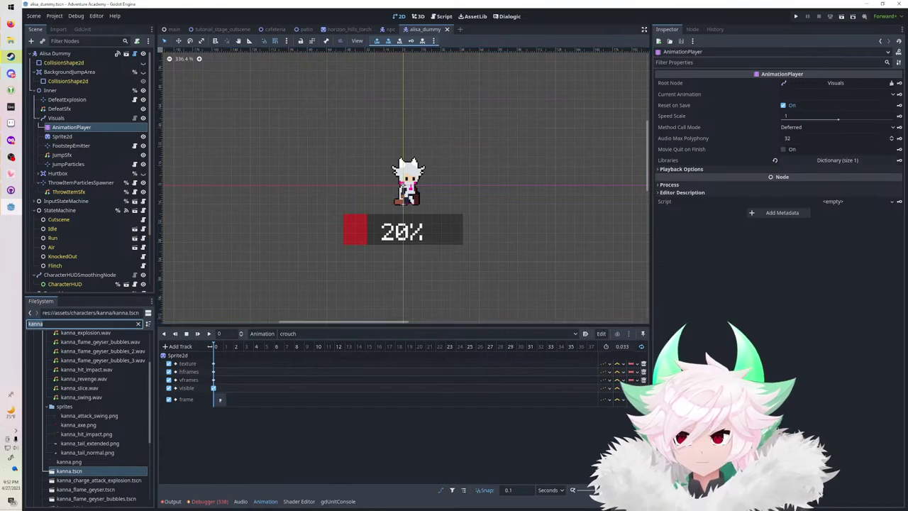
text(alisa)
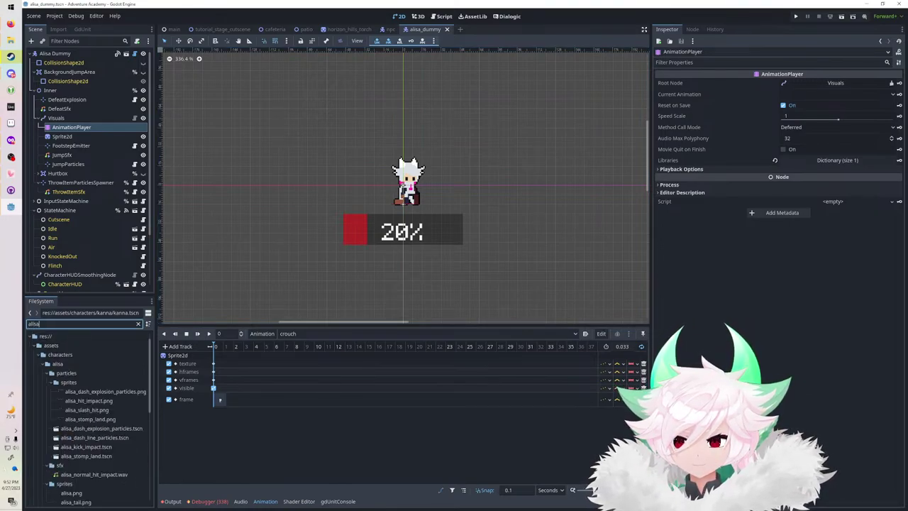
double_click(68, 446)
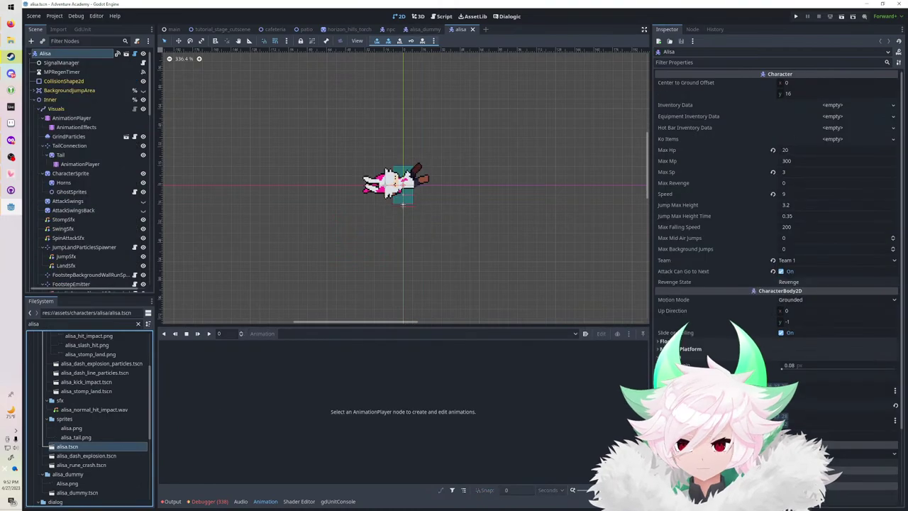
click(71, 118)
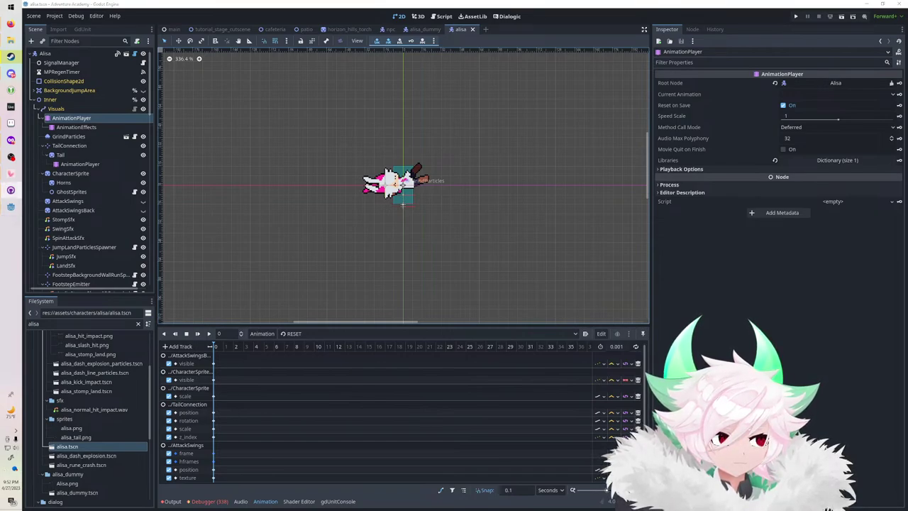
click(838, 160)
click(830, 173)
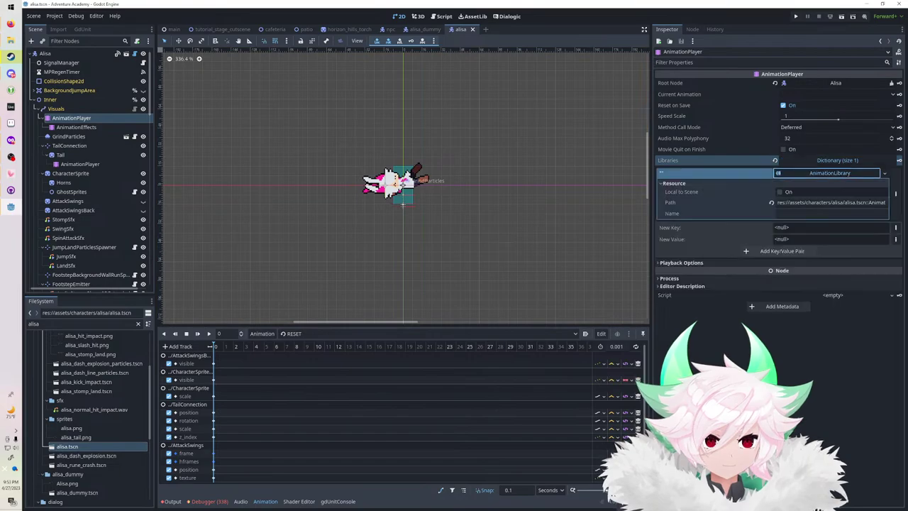
drag(818, 203, 895, 203)
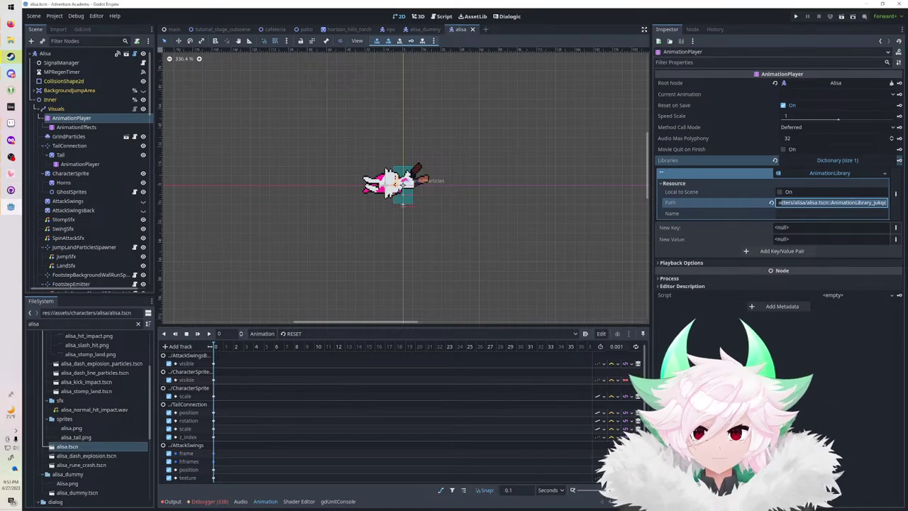
Save the alisa scene and reload the current project.
key(ctrl+s)
click(54, 15)
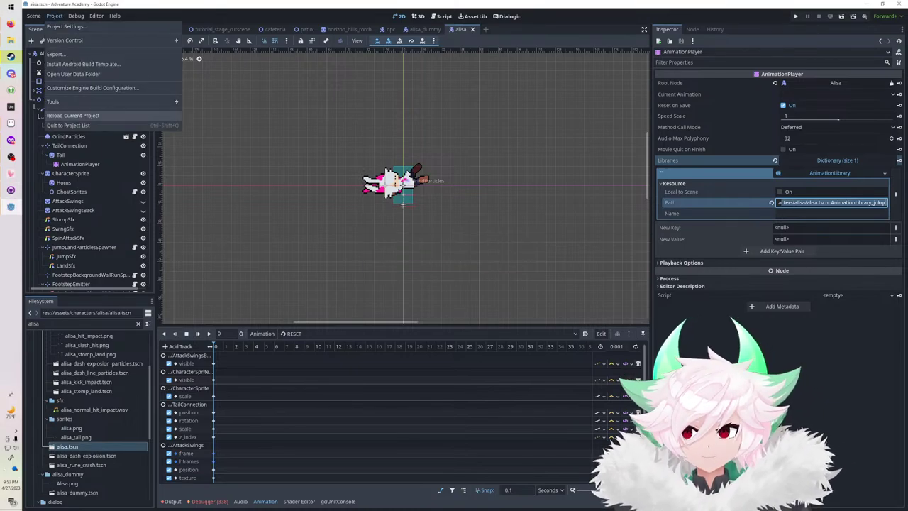
click(73, 115)
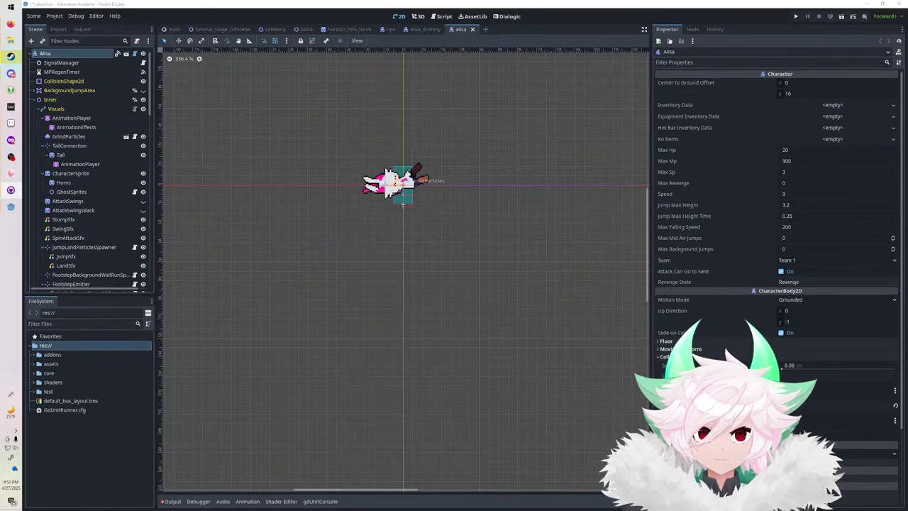
Check the kick animation's tracks in Alisa's AnimationPlayer, and test-run the game before stopping it.
click(72, 119)
click(355, 422)
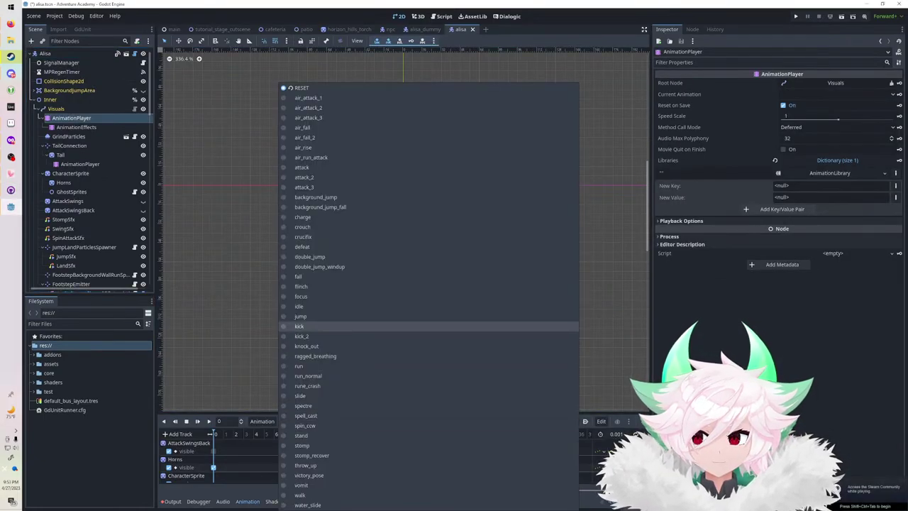
click(301, 325)
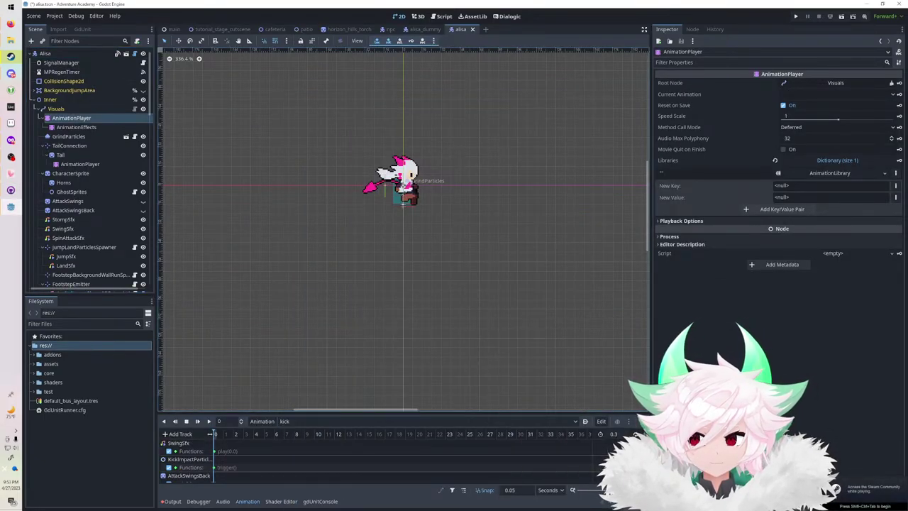
scroll(319, 459, down, 8)
scroll(320, 458, up, 6)
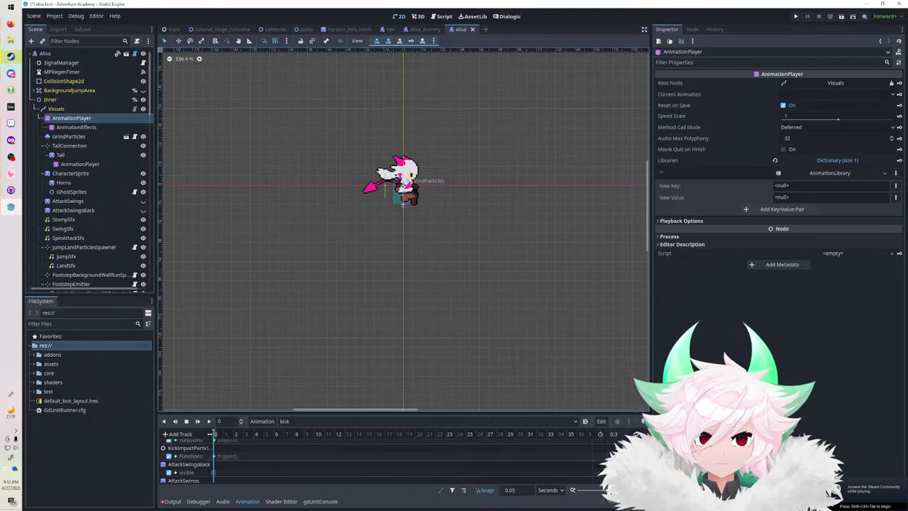
click(796, 16)
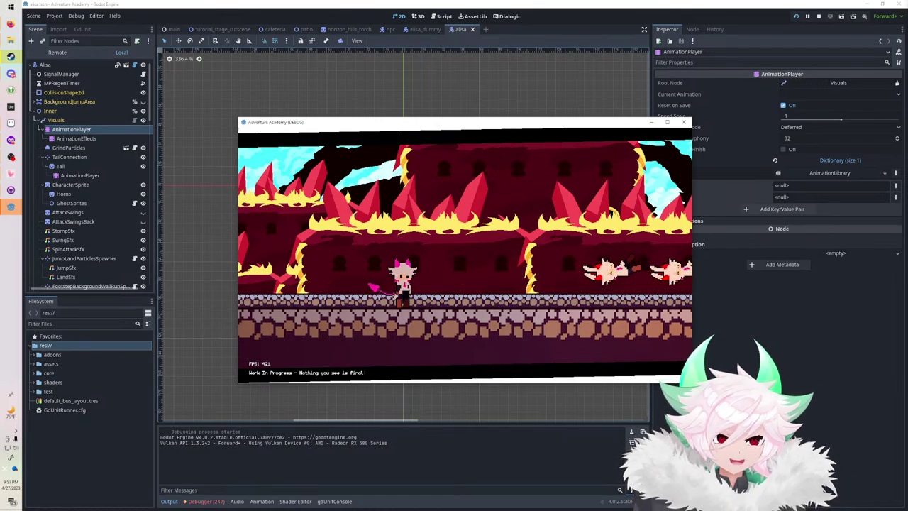
key(F8)
Inspect the resource path of the animation library used by the AnimationPlayer under Visuals in the npc scene.
click(390, 29)
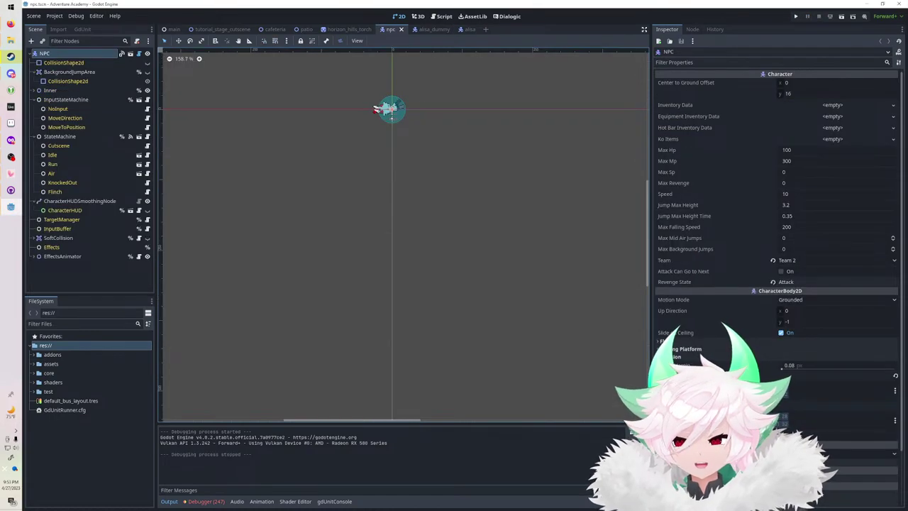
click(33, 90)
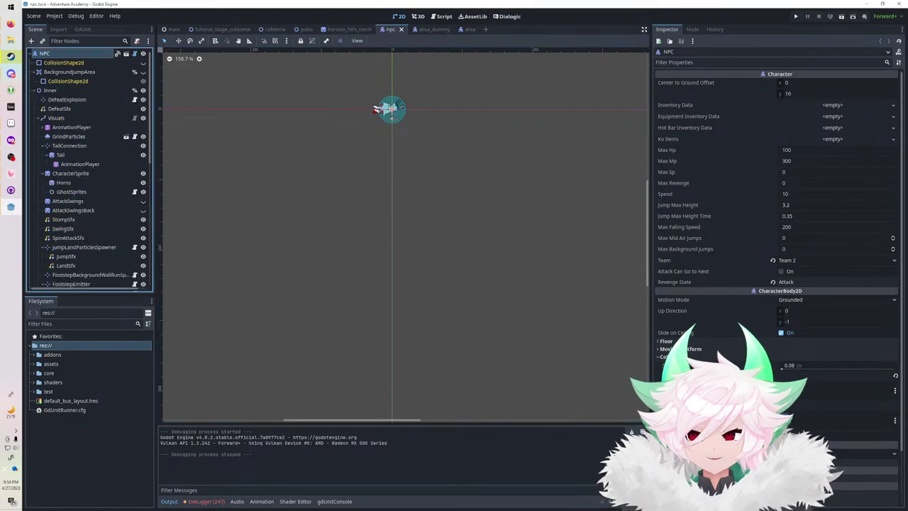
click(72, 127)
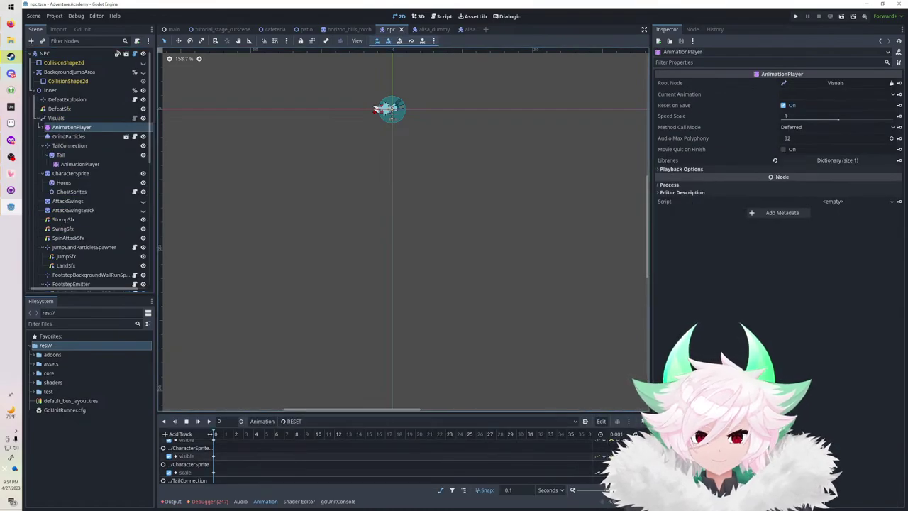
click(838, 161)
click(829, 174)
click(675, 183)
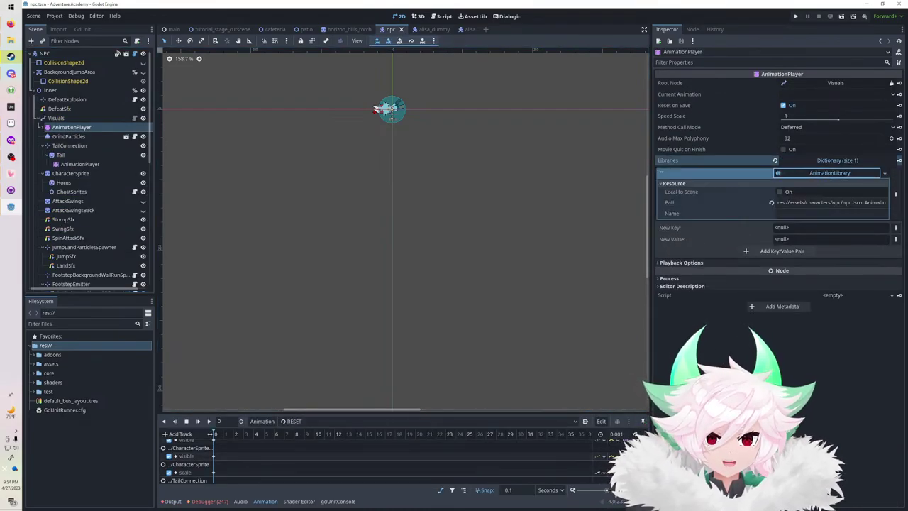
drag(860, 203, 896, 203)
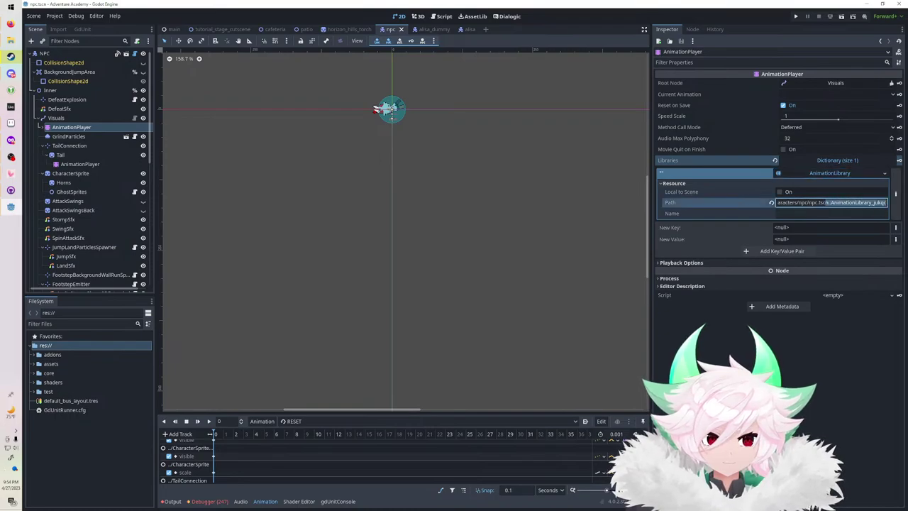
click(828, 203)
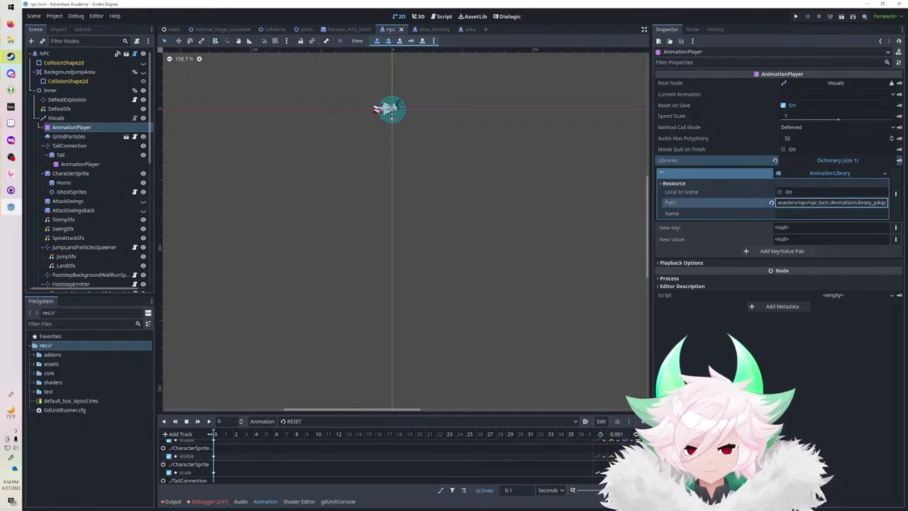
click(56, 118)
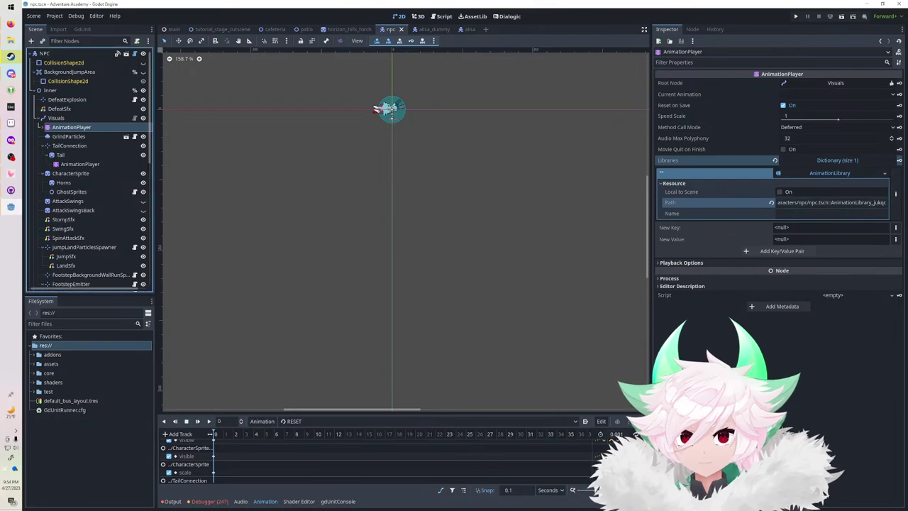
Add a Node2D under Visuals in the npc scene and move all other children of Visuals into it.
click(32, 41)
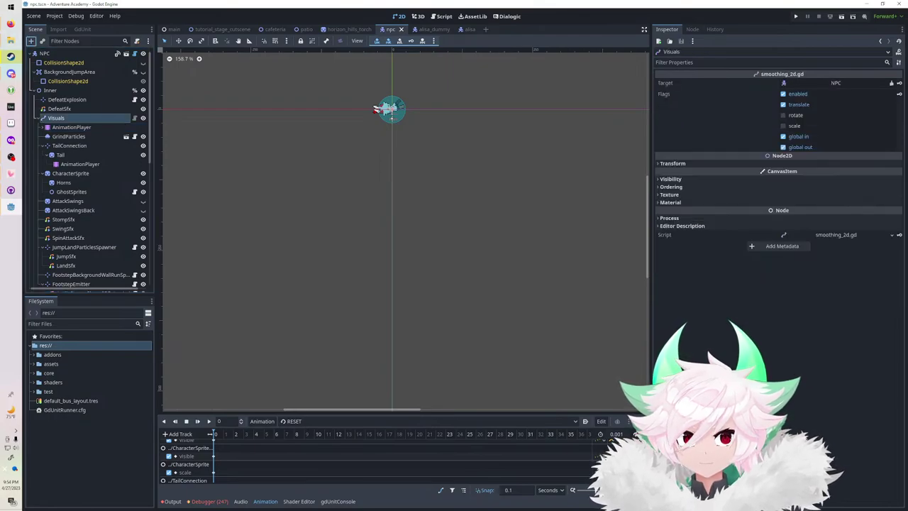
click(31, 41)
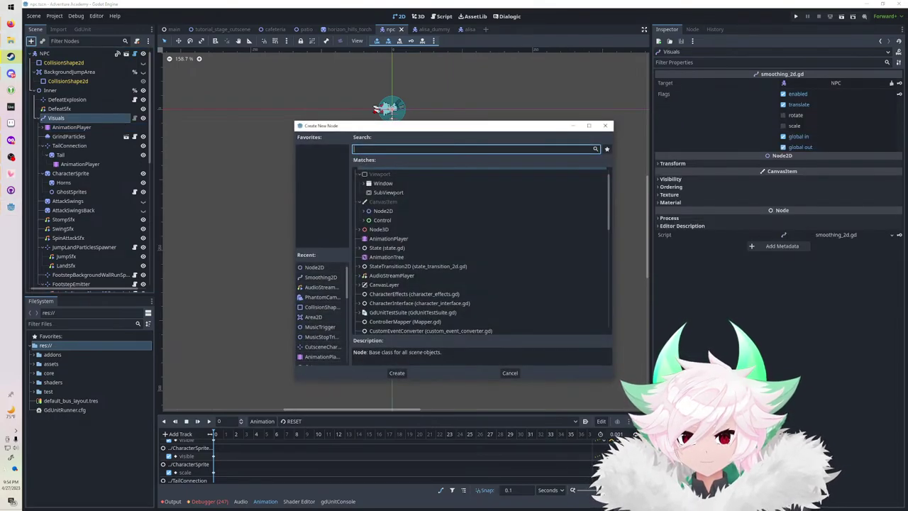
double_click(383, 210)
click(93, 272)
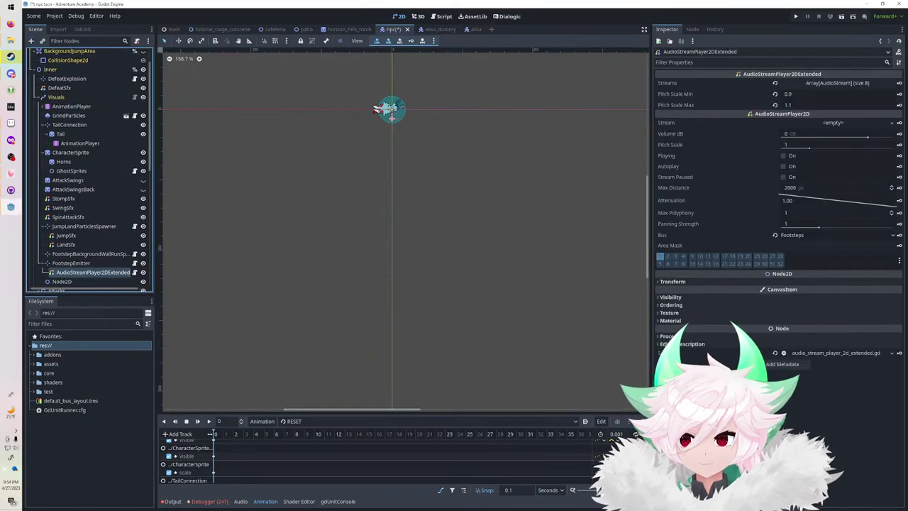
click(71, 264)
click(85, 272)
shift+click(67, 107)
drag(67, 107, 69, 273)
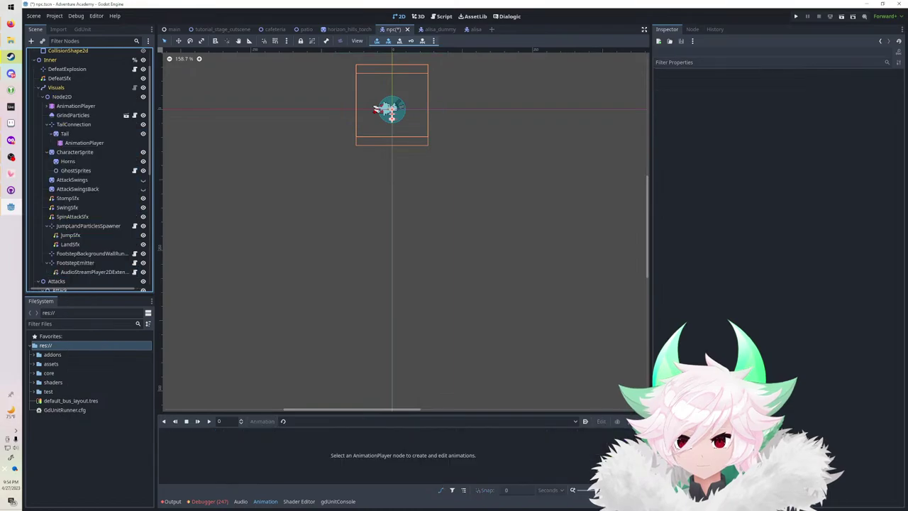
Set the root node of the npc scene's AnimationPlayer to the new Node2D and save the scene.
click(76, 106)
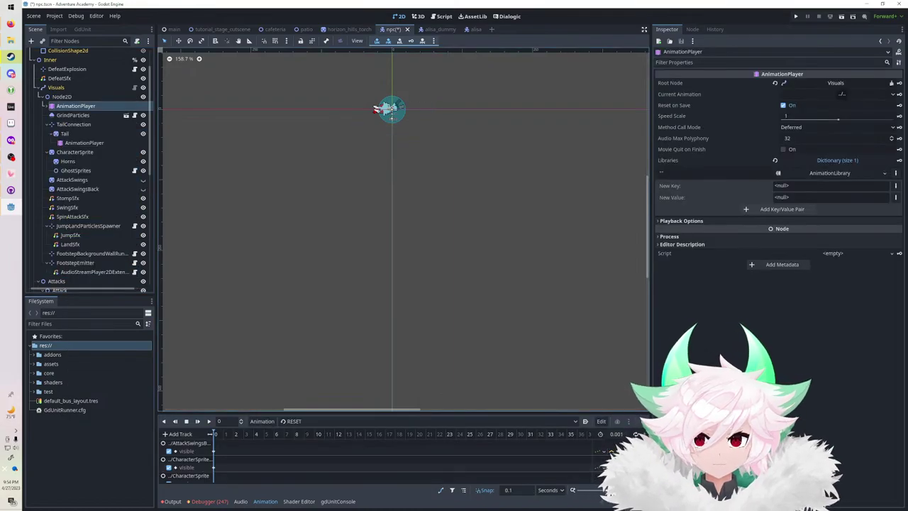
click(834, 83)
double_click(428, 223)
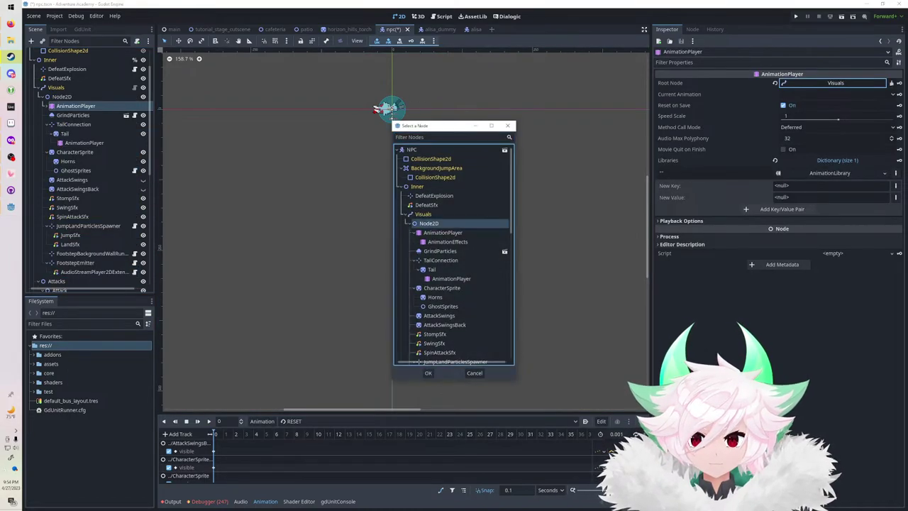
key(ctrl+s)
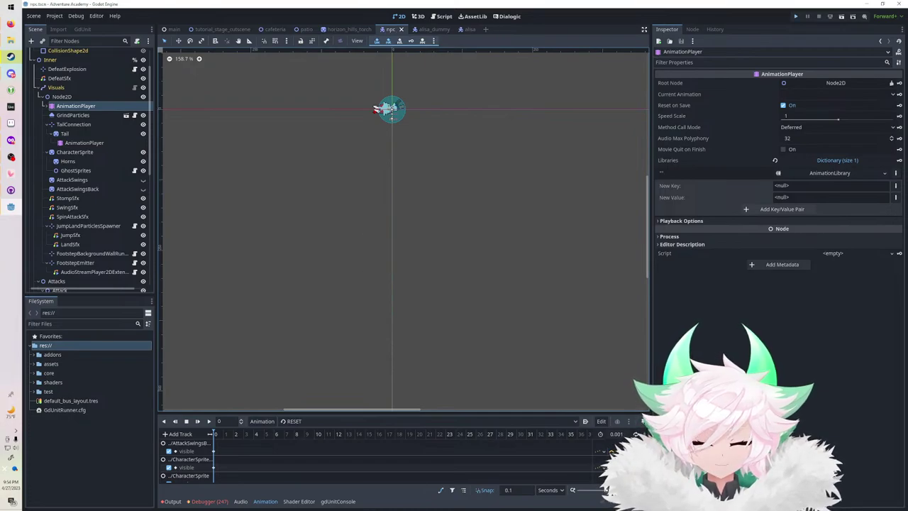
Test-run the game and stop it, and check the run animation's tracks in the npc scene's AnimationPlayer.
key(F5)
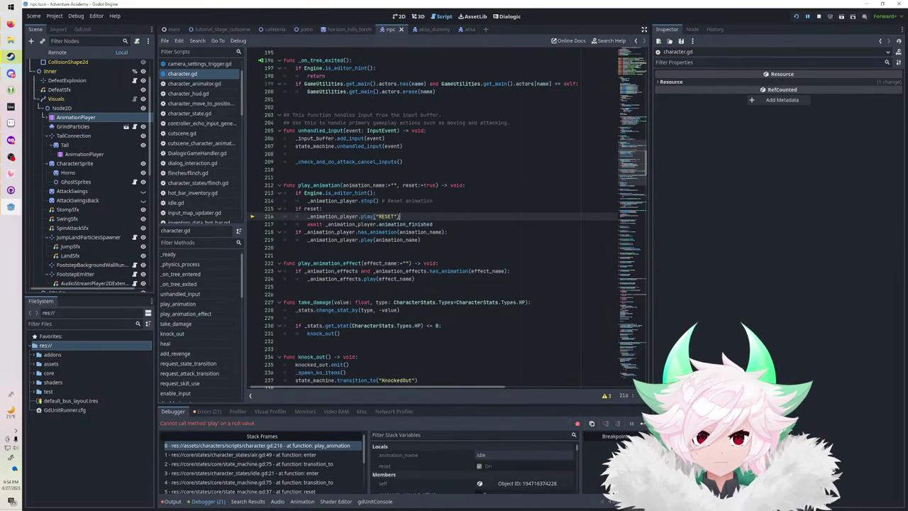
key(F8)
click(73, 115)
click(76, 106)
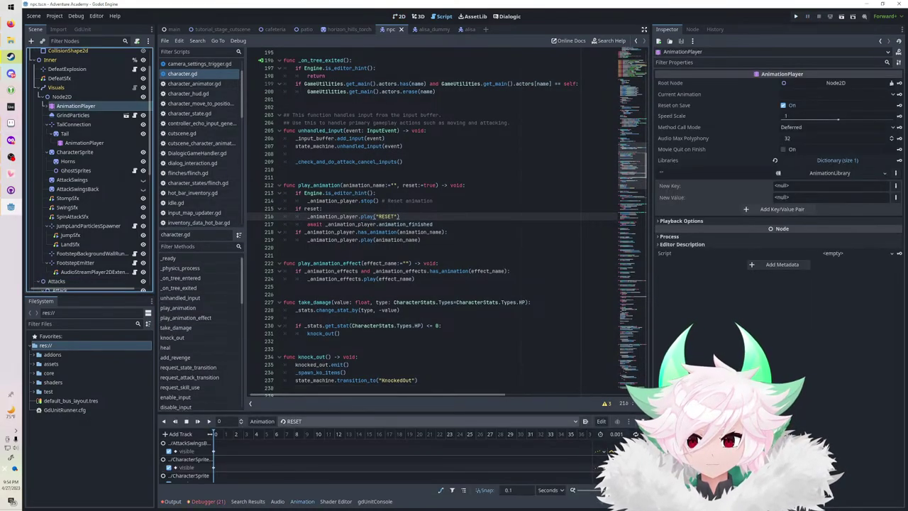
click(343, 422)
click(343, 366)
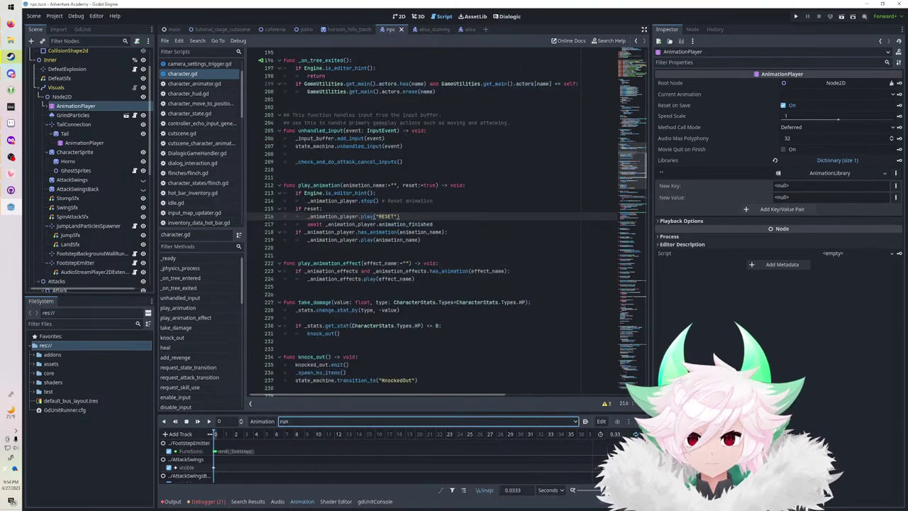
Check the npc's idle animation in the 2D view and inspect the path of its AttackSwings visible track.
click(400, 16)
click(418, 421)
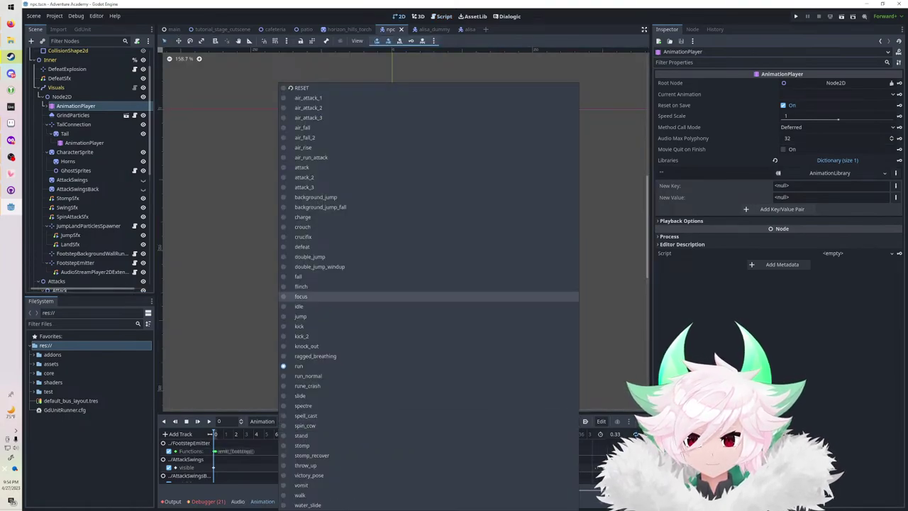
click(398, 307)
click(398, 451)
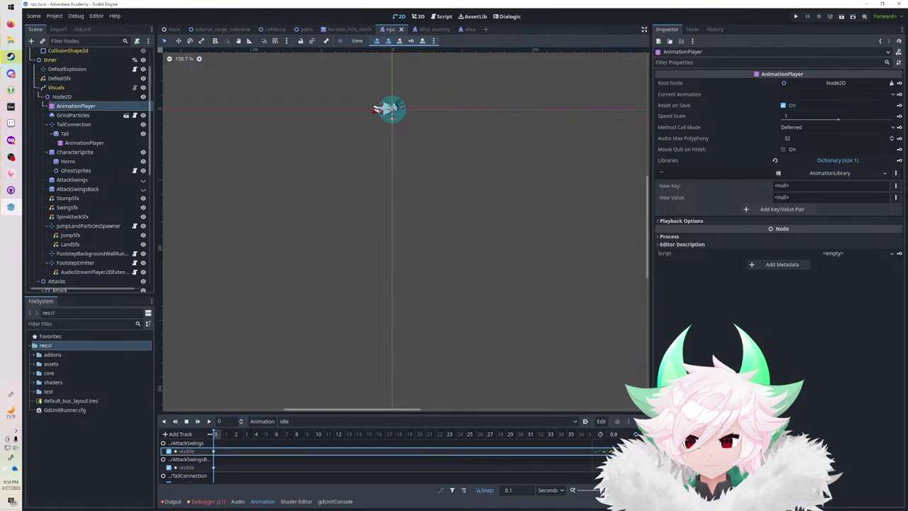
click(192, 451)
triple_click(194, 451)
click(197, 450)
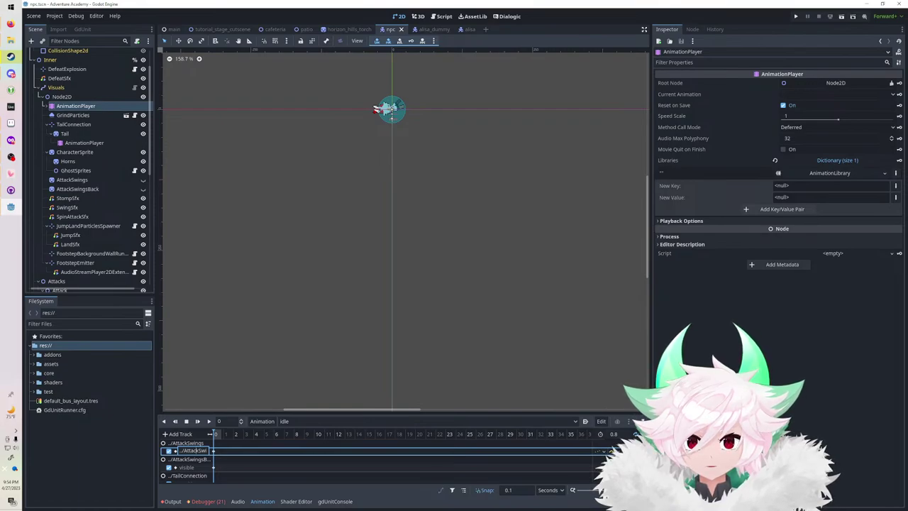
key(Escape)
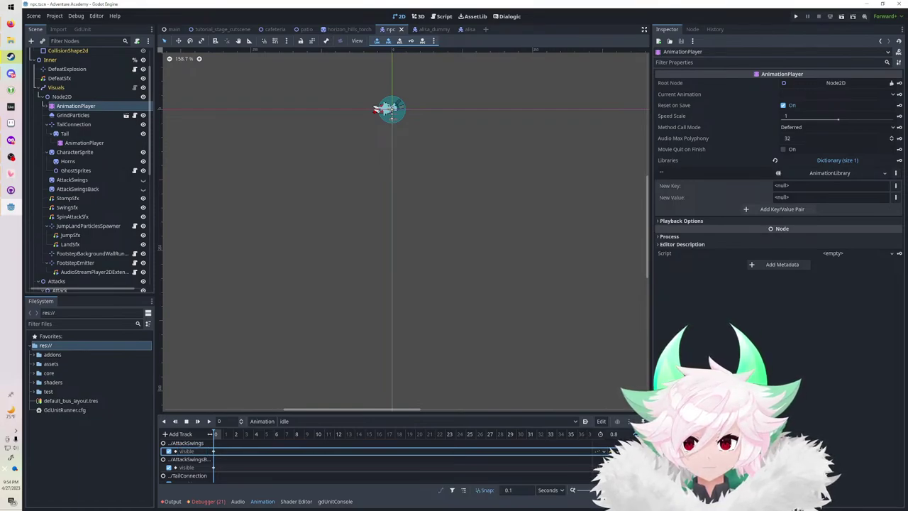
Add a Node2D under Visuals in the alisa scene and place it above AnimationPlayer as the first child.
click(469, 29)
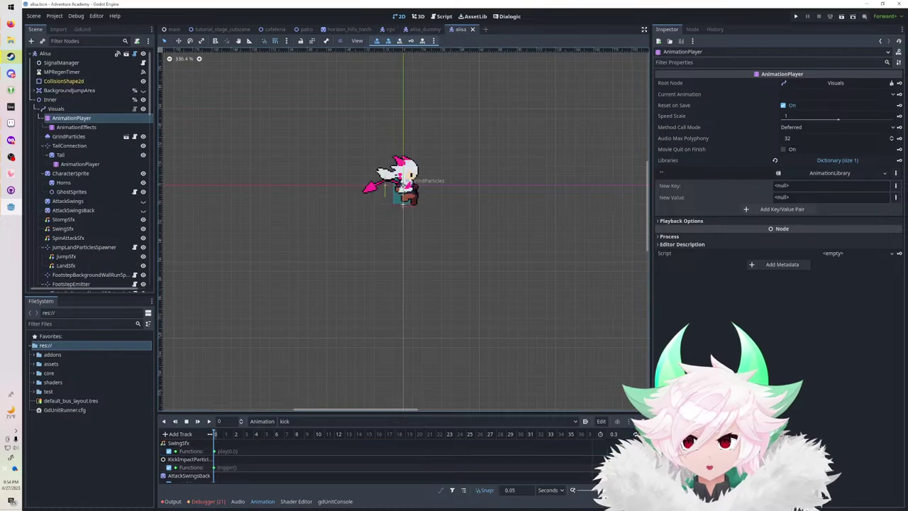
click(56, 108)
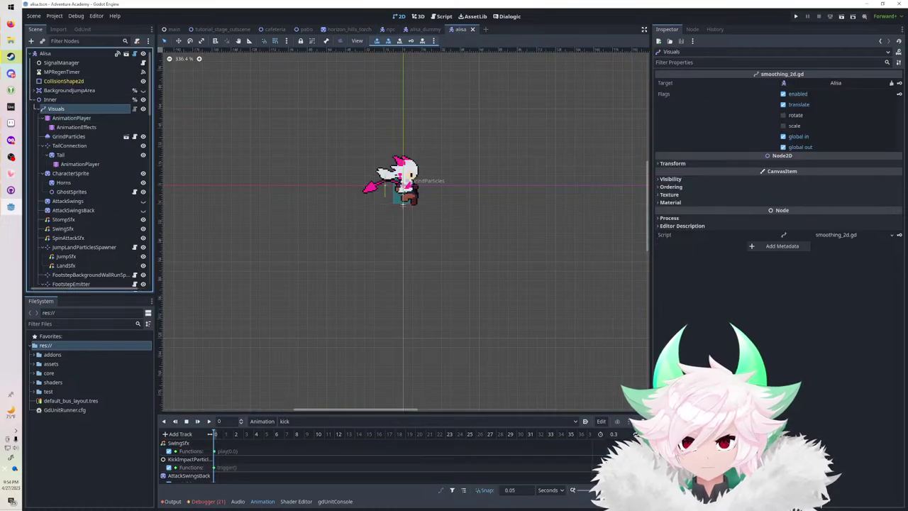
click(32, 41)
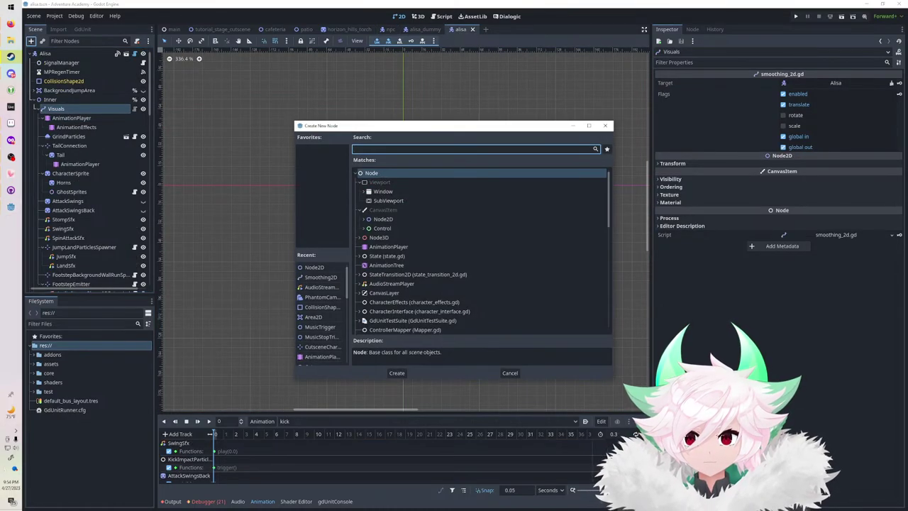
double_click(382, 219)
drag(62, 282, 79, 94)
Move all the nodes from AnimationPlayer through FootstepEmitter's audio player into the new Node2D under Alisa's Visuals.
click(75, 106)
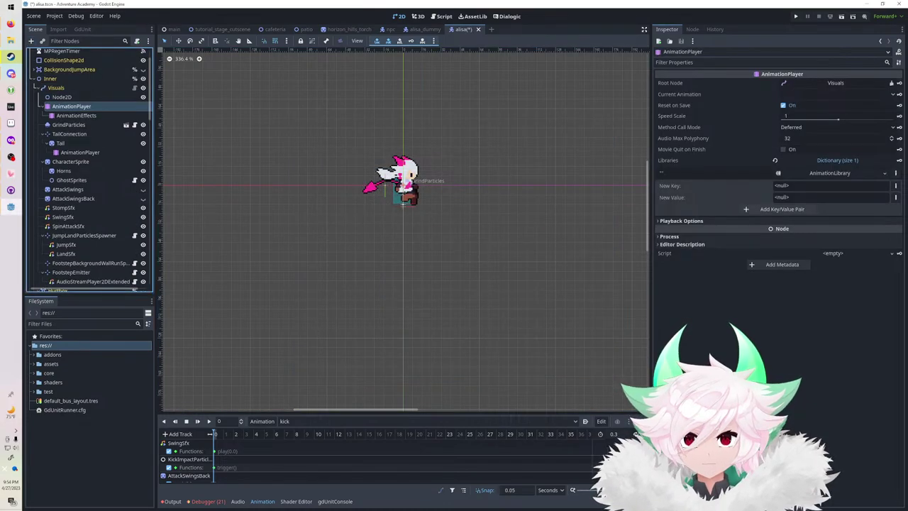
scroll(76, 106, down, 2)
shift+click(91, 222)
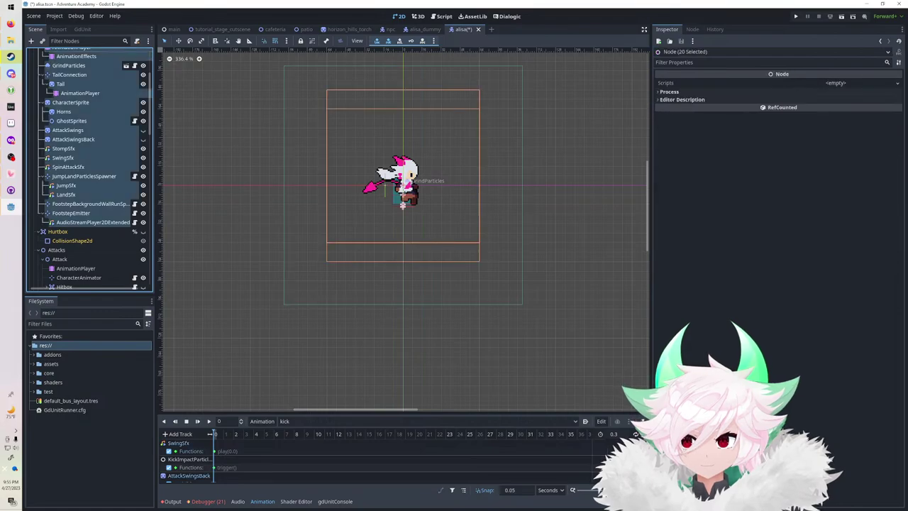
scroll(88, 206, up, 2)
drag(73, 108, 63, 97)
click(63, 97)
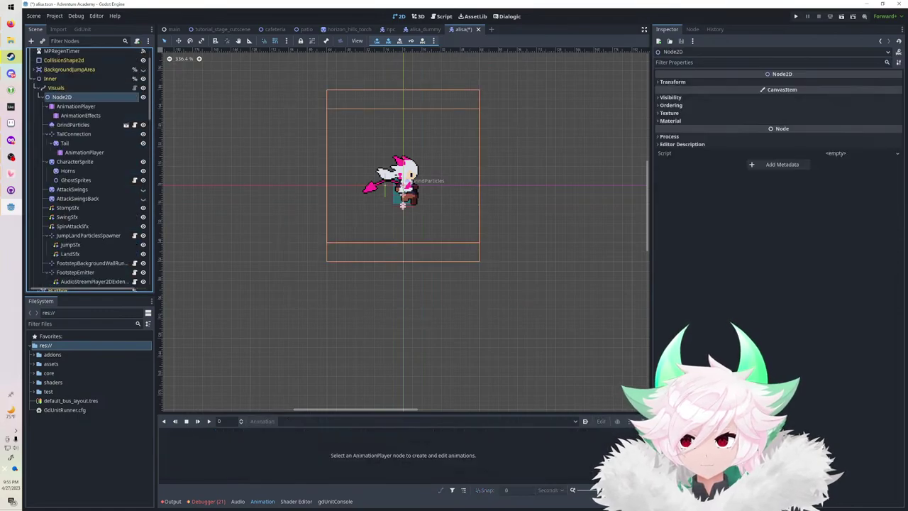
Set the root node of Alisa's AnimationPlayer to Node2D, save the scene, and play the idle animation to check it.
click(75, 106)
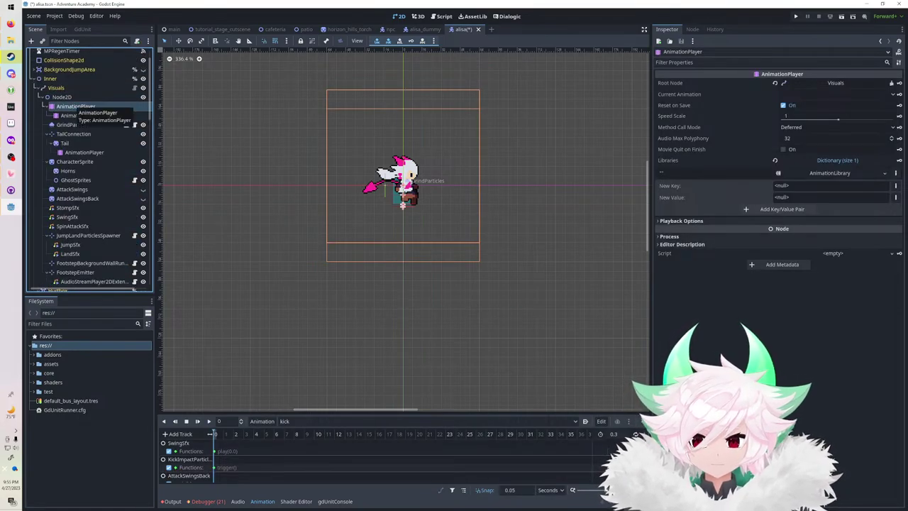
click(355, 421)
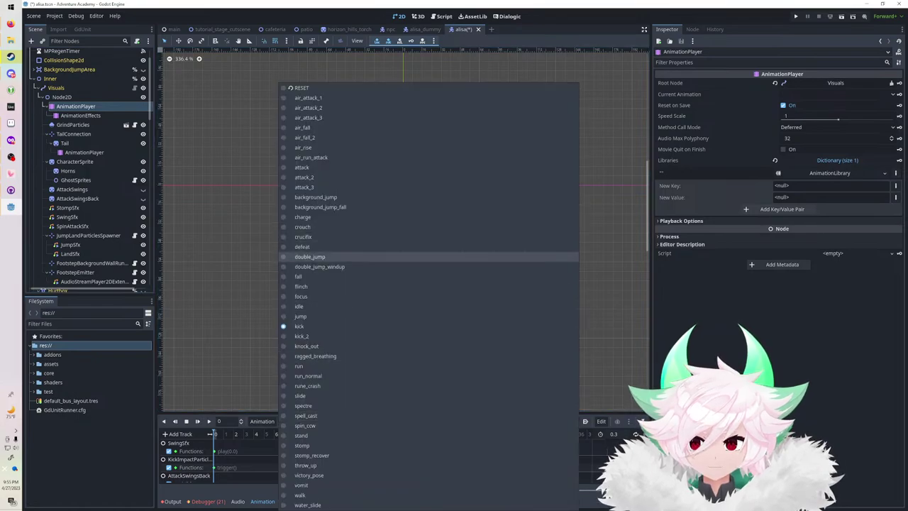
click(355, 305)
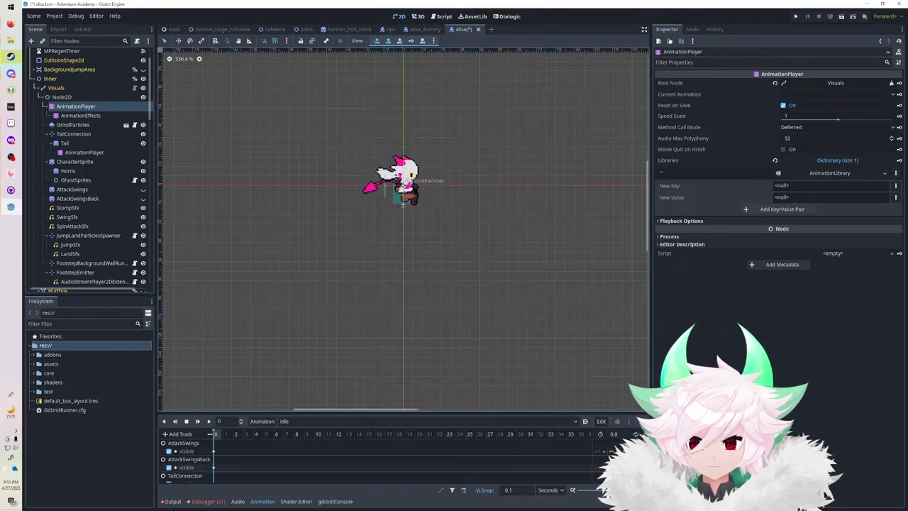
drag(403, 412, 403, 322)
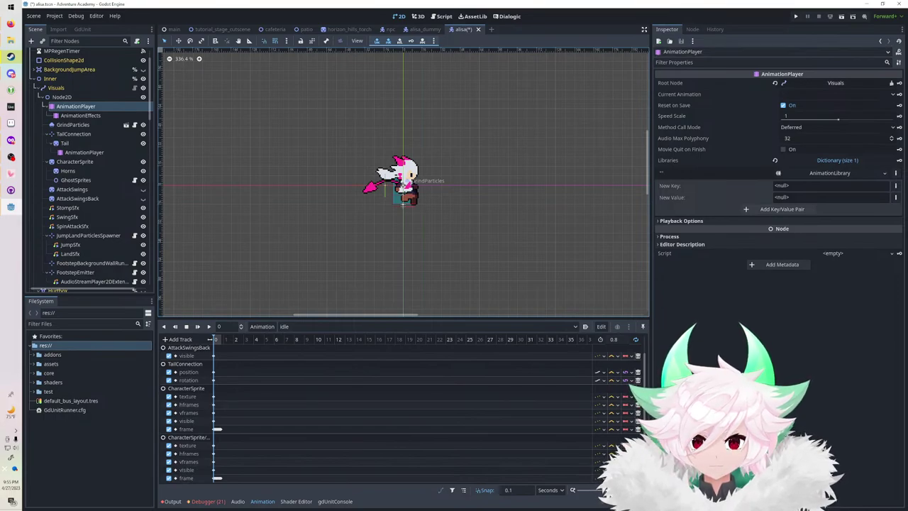
click(835, 83)
double_click(429, 224)
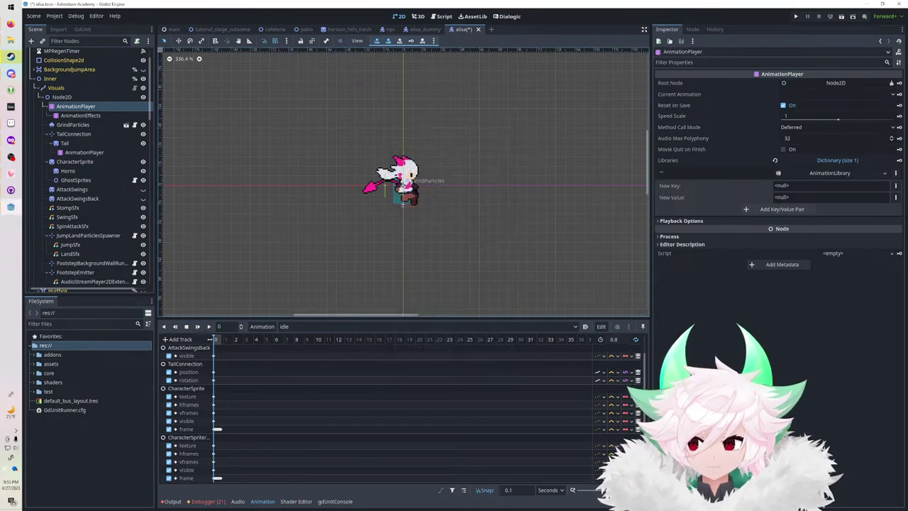
key(ctrl+s)
click(198, 327)
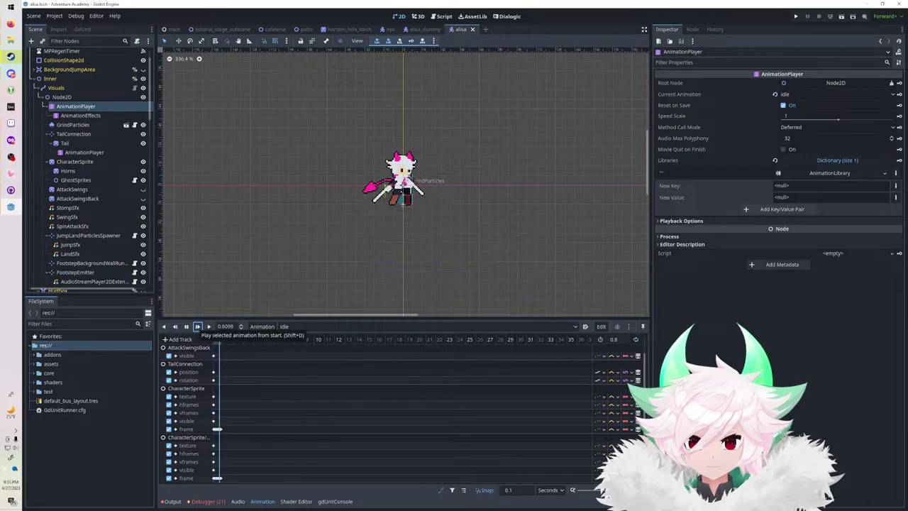
key(ctrl+s)
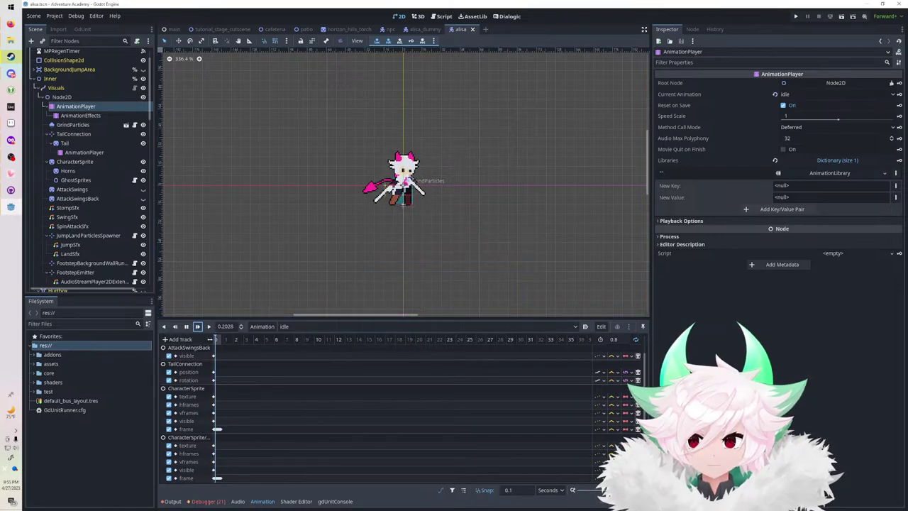
Save Alisa's Node2D branch as the scene node_2d.tscn in res://assets/characters/npc.
right_click(77, 97)
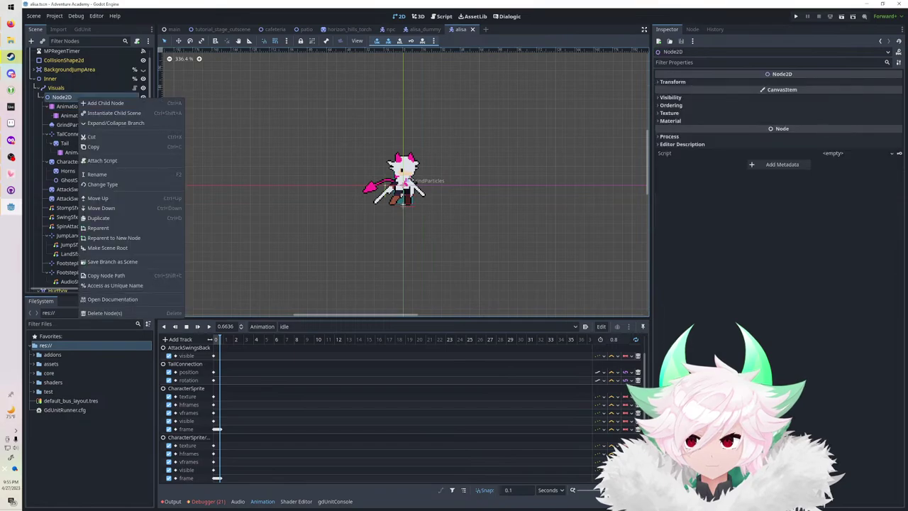
click(113, 261)
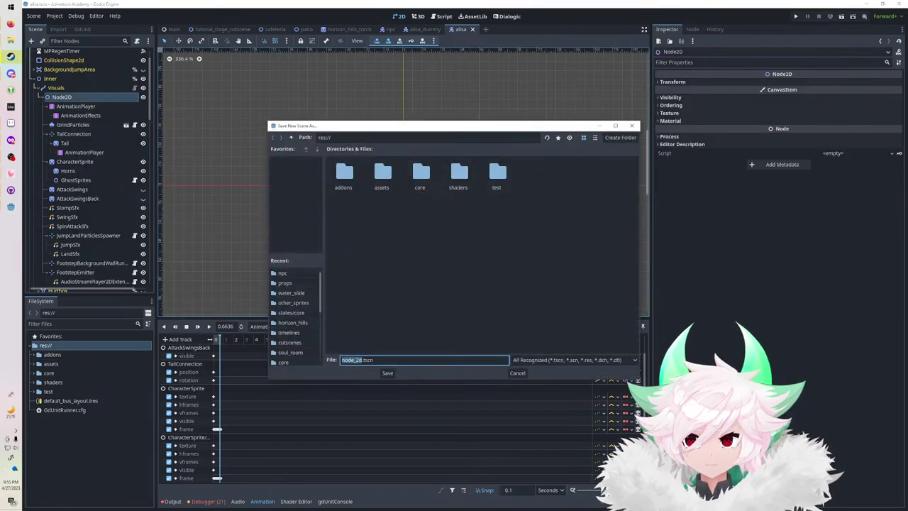
double_click(383, 175)
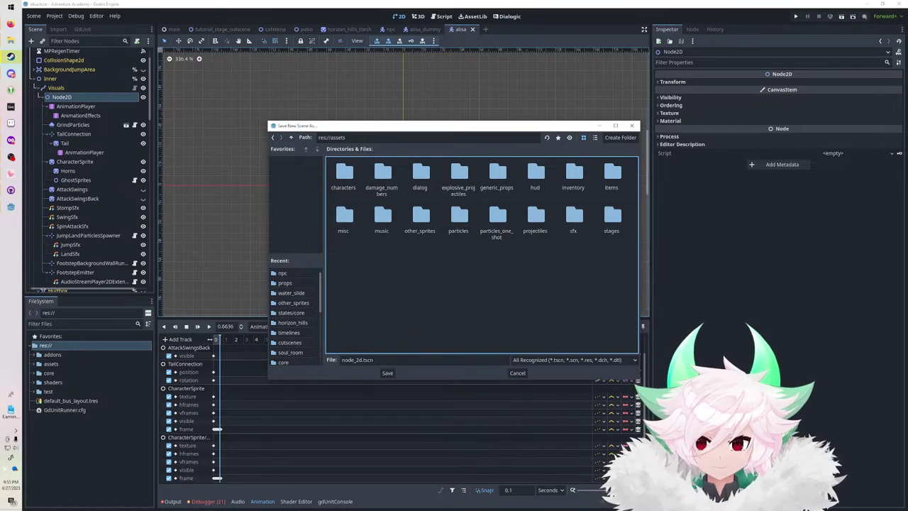
double_click(344, 175)
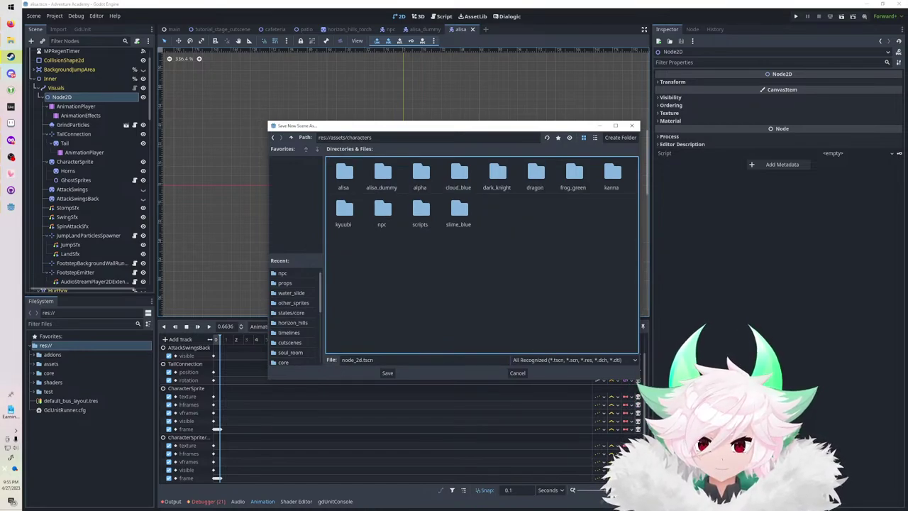
double_click(382, 213)
click(387, 373)
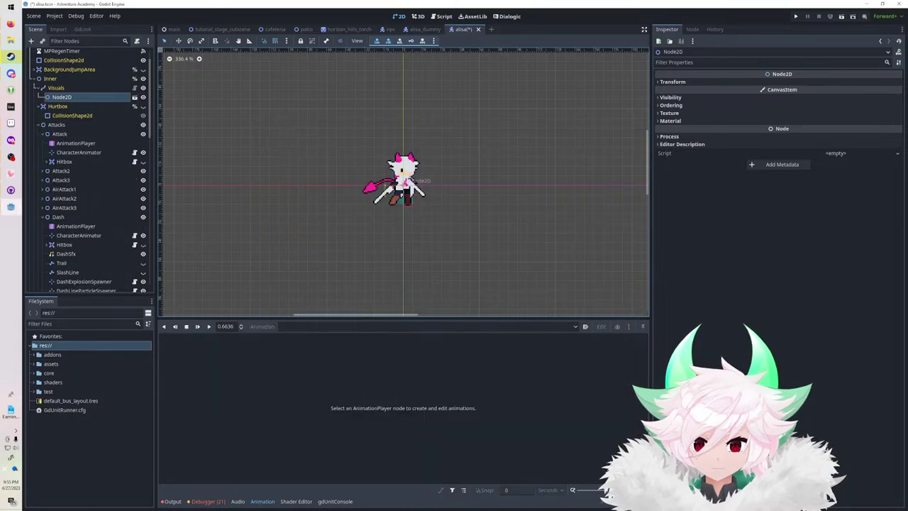
Make the instanced Node2D under Alisa's Visuals local to the alisa scene.
click(63, 97)
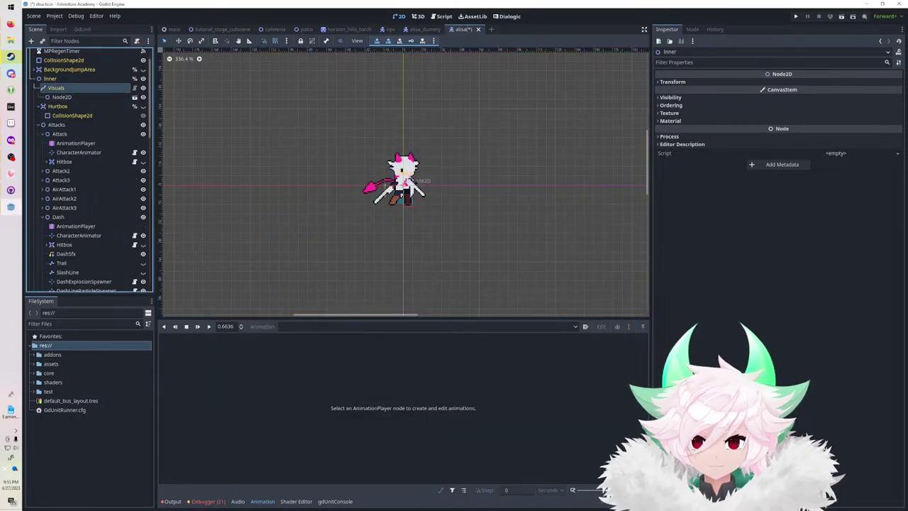
right_click(78, 99)
click(108, 314)
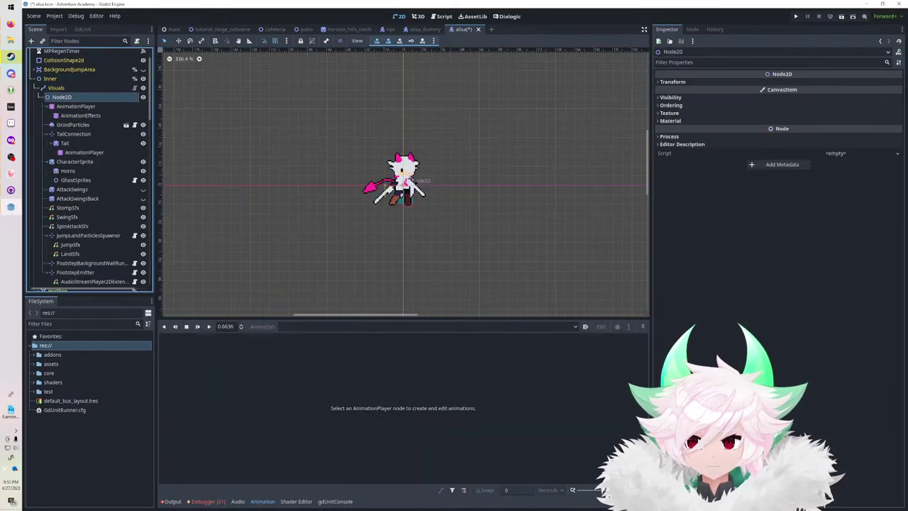
click(76, 107)
click(836, 83)
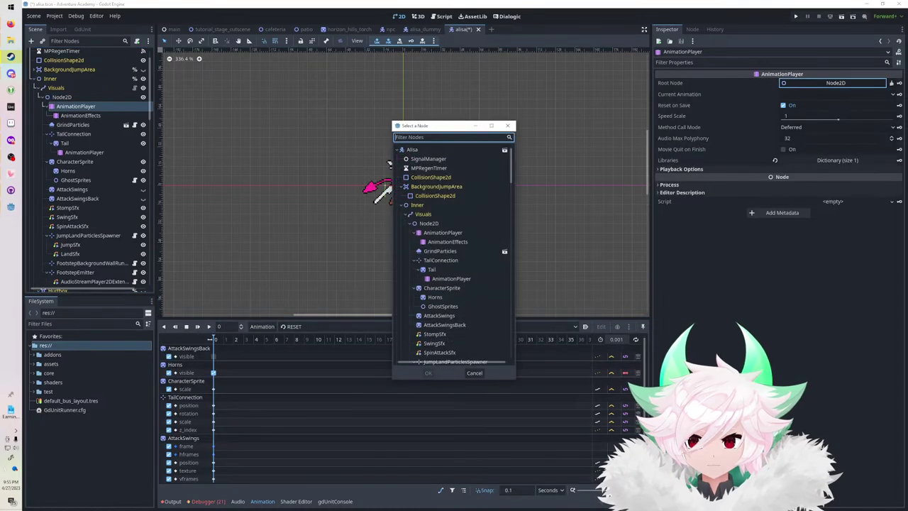
double_click(423, 213)
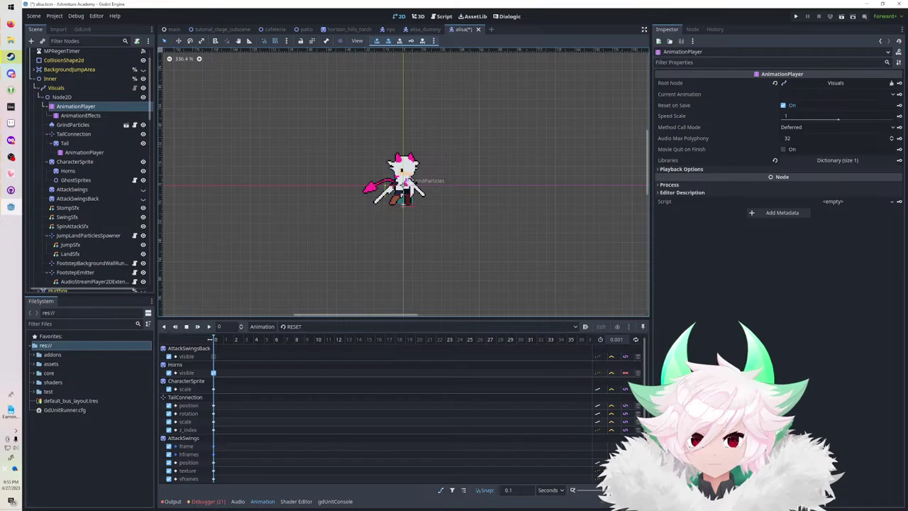
click(775, 83)
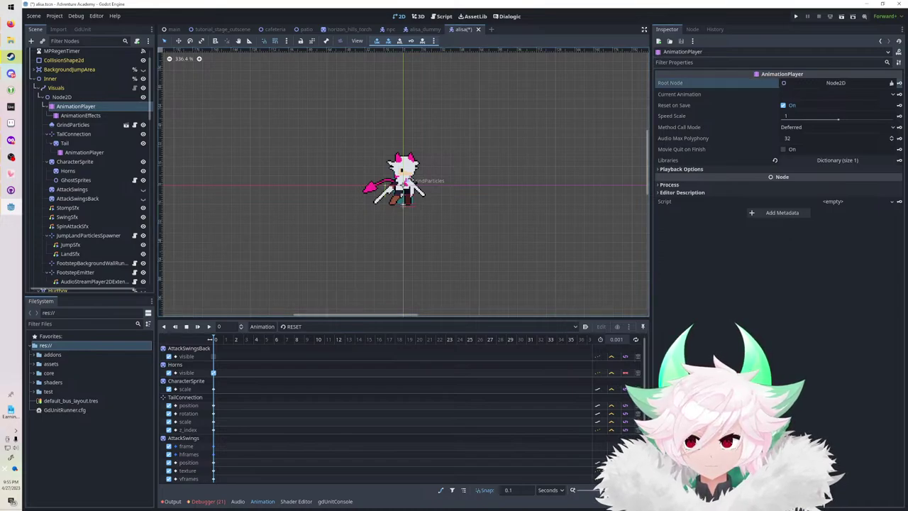
Move all nodes from AnimationPlayer through FootstepEmitter out of Node2D directly under Alisa's Visuals.
scroll(85, 170, down, 6)
shift+click(75, 93)
scroll(85, 107, up, 6)
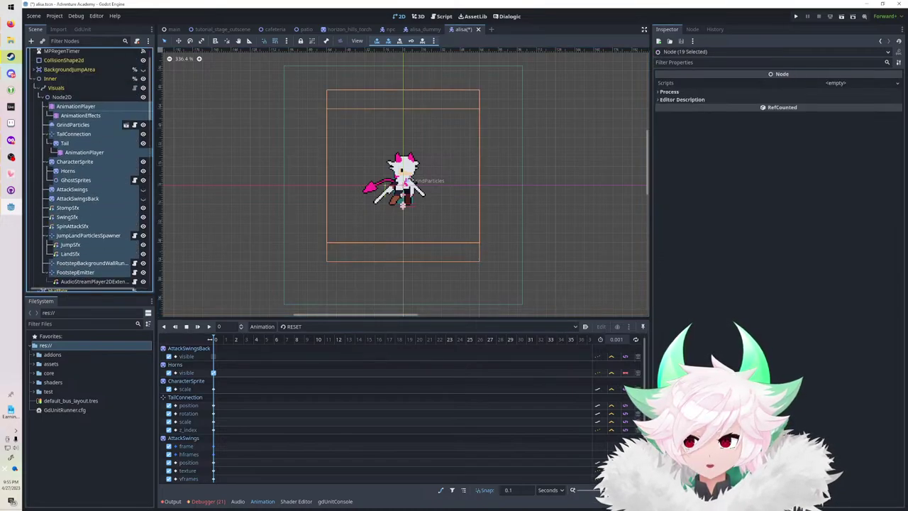
drag(75, 107, 67, 92)
scroll(71, 142, down, 2)
scroll(71, 142, up, 1)
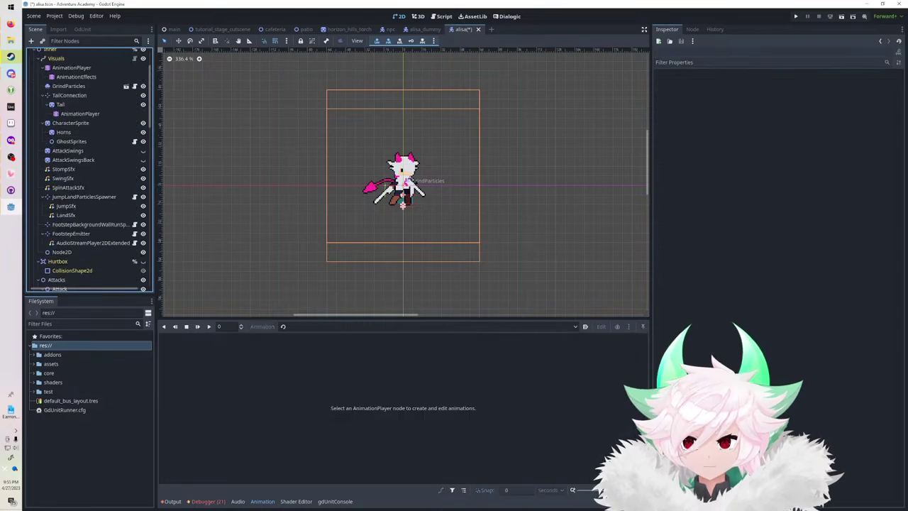
Play the idle animation of Alisa's AnimationPlayer, set its root node to Visuals, and save the scene.
click(72, 67)
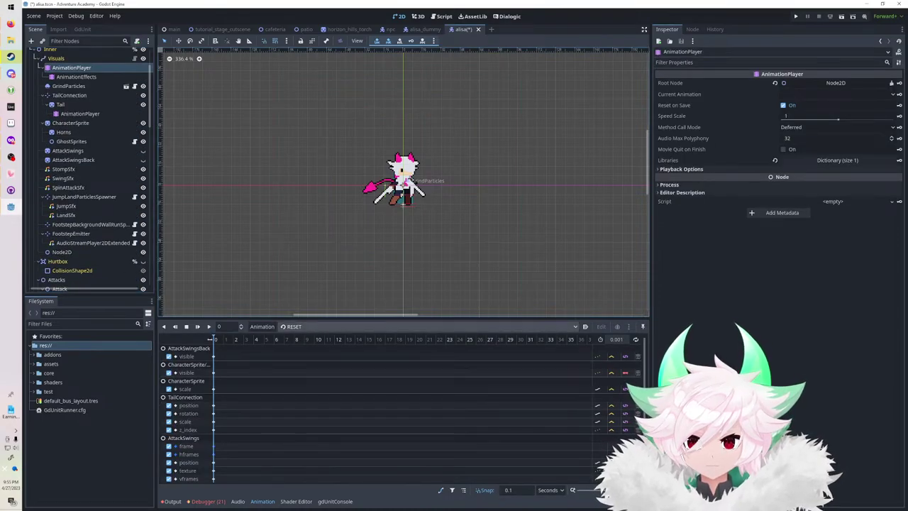
click(292, 326)
click(300, 305)
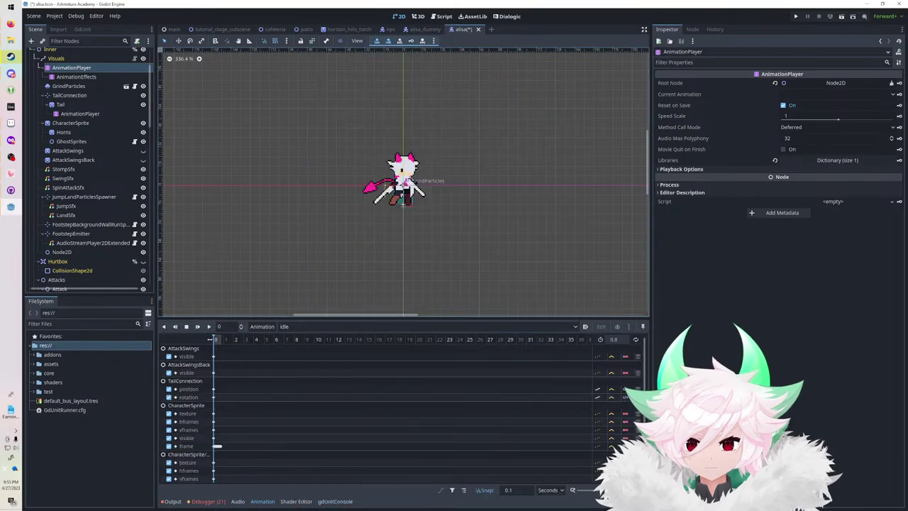
key(d)
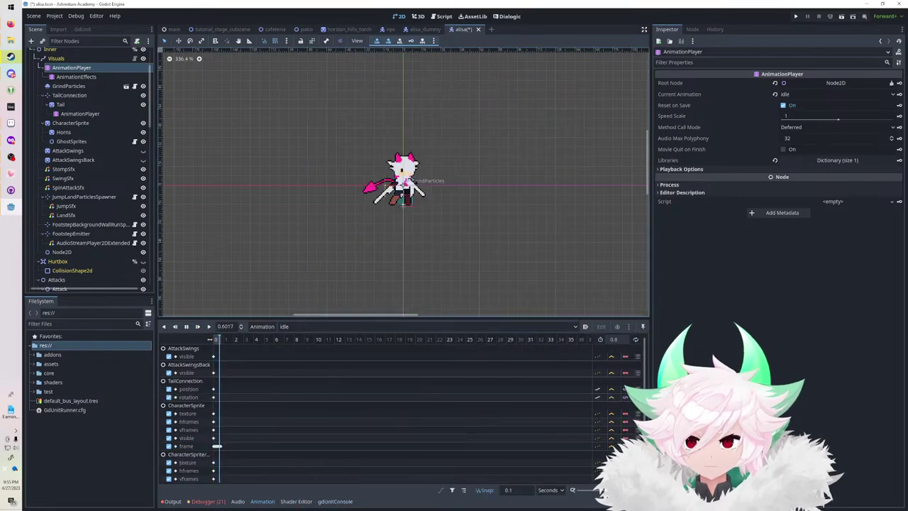
click(835, 83)
double_click(421, 214)
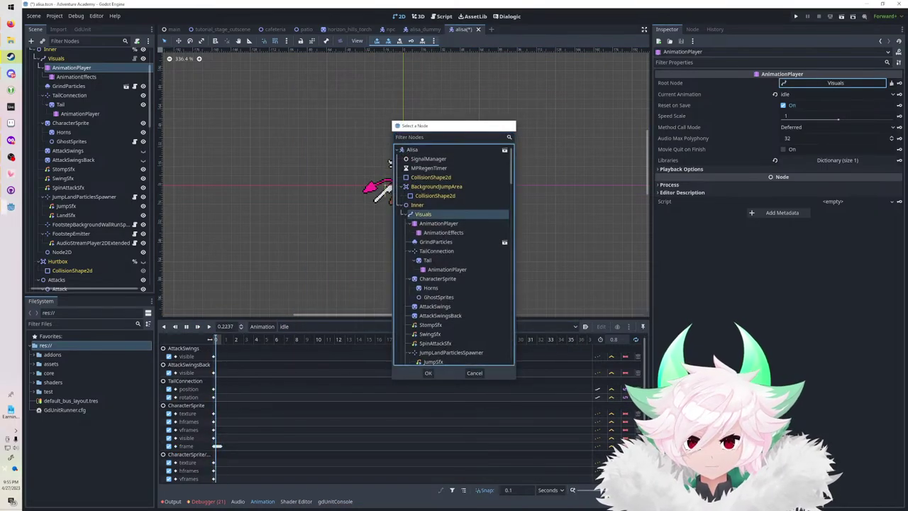
key(ctrl+s)
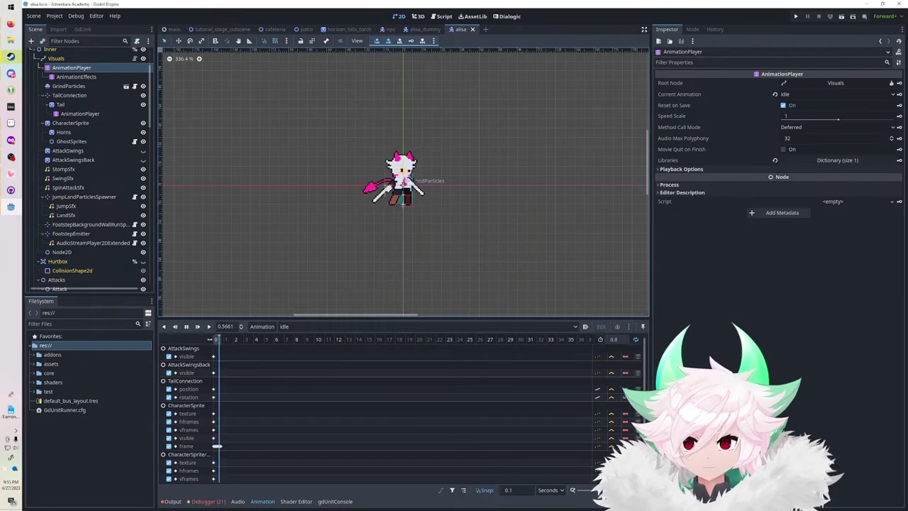
Delete the empty Node2D from Alisa's Visuals and save the scene.
click(62, 253)
key(Delete)
key(Return)
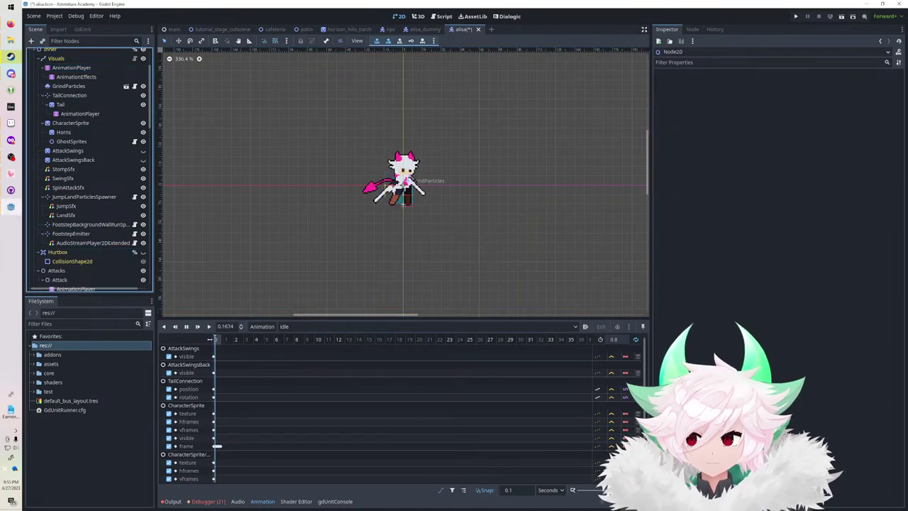
key(ctrl+s)
Delete the Node2D with all its children from Visuals in the npc scene.
click(391, 29)
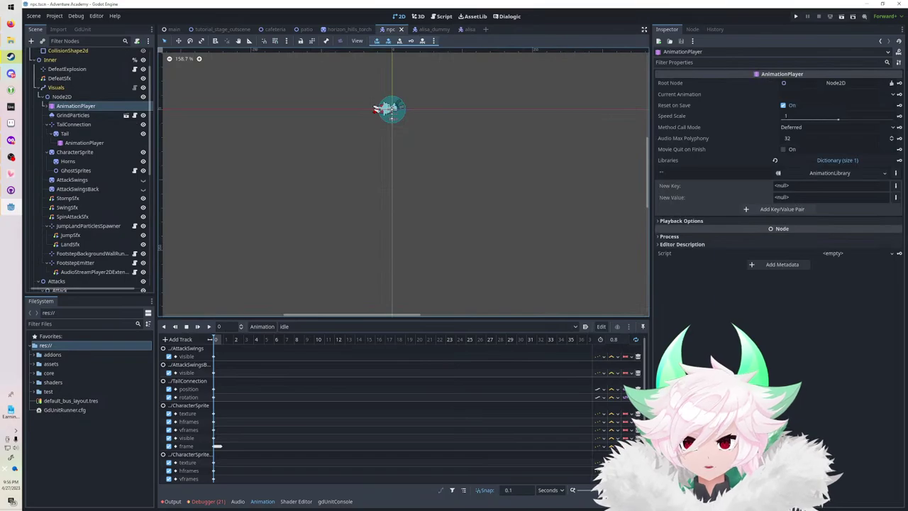
click(62, 97)
key(Delete)
key(Return)
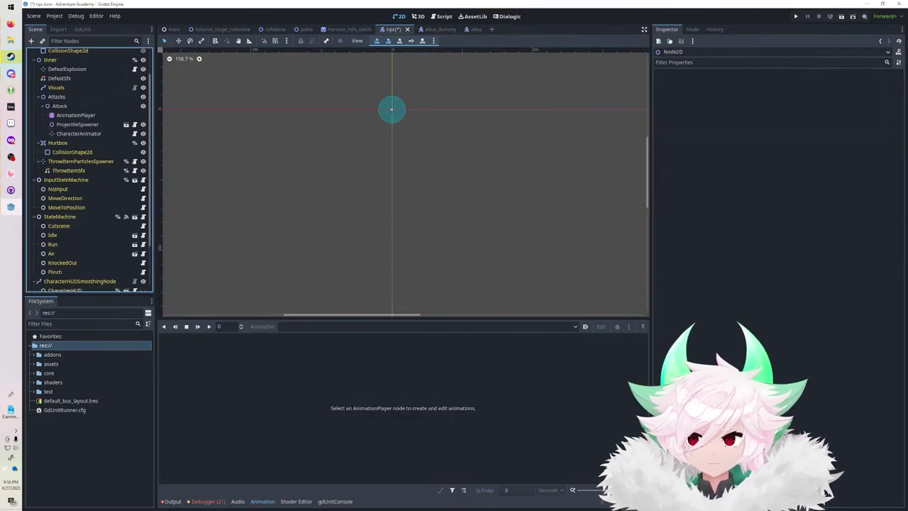
Find node_2d.tscn in the project files, instance it under the NPC's Visuals, and make it local.
click(81, 324)
text(node_2d)
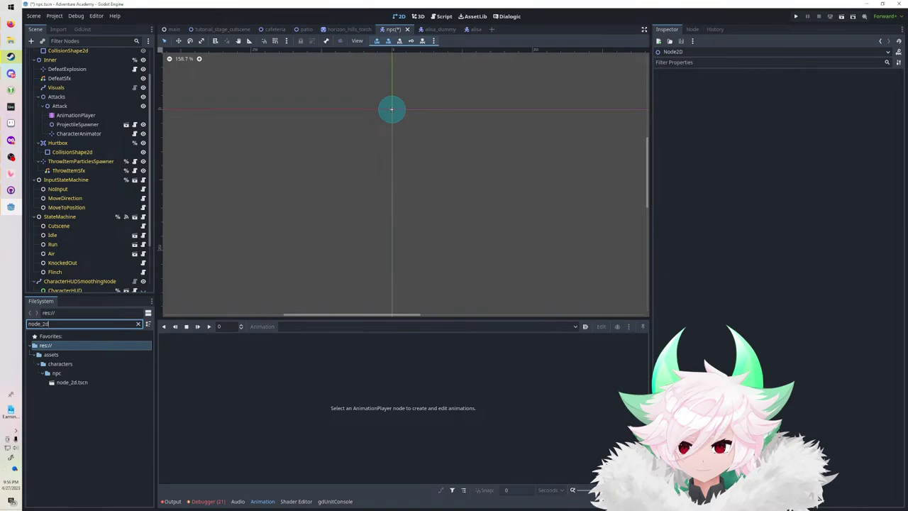
drag(80, 382, 88, 91)
right_click(54, 95)
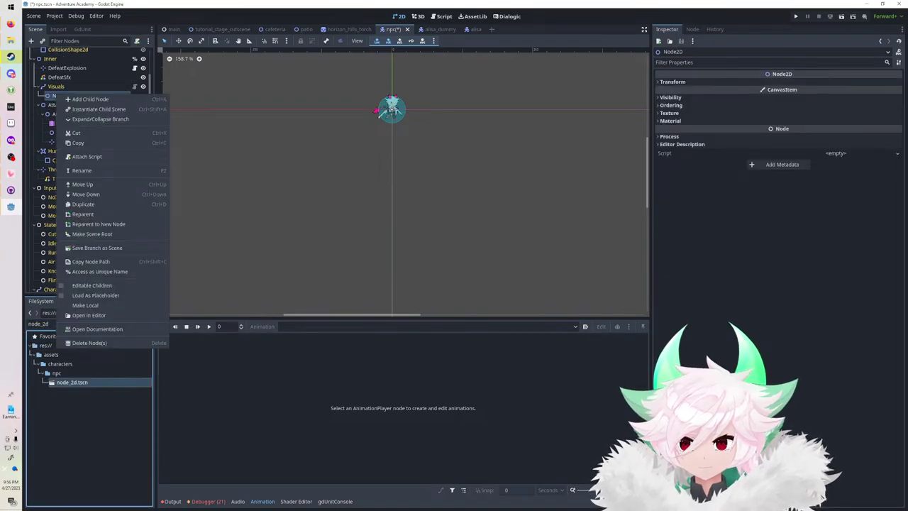
click(92, 285)
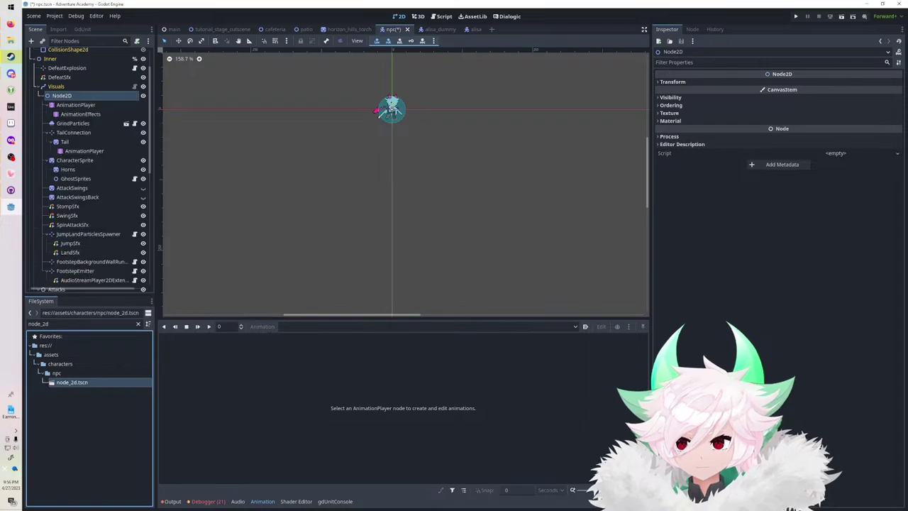
Play the idle animation of the AnimationPlayer under the NPC's Node2D to check its tracks.
click(75, 104)
click(305, 326)
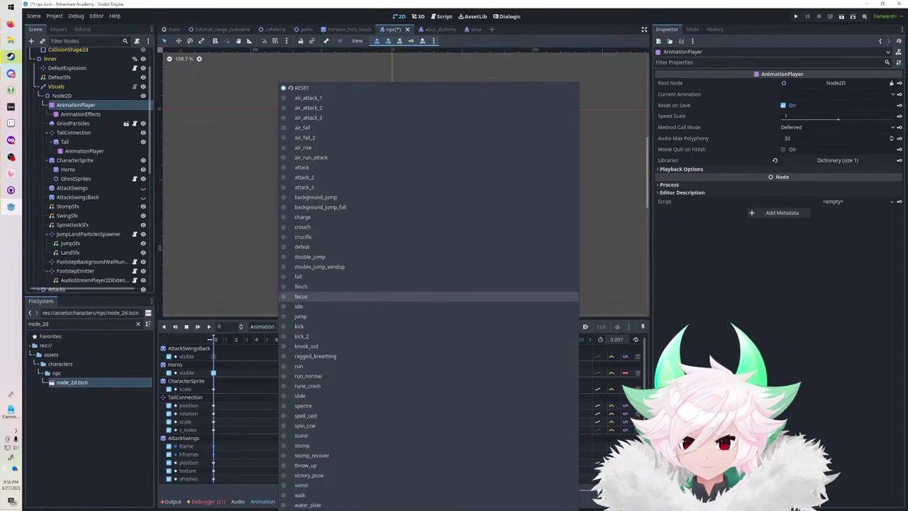
click(305, 307)
click(198, 327)
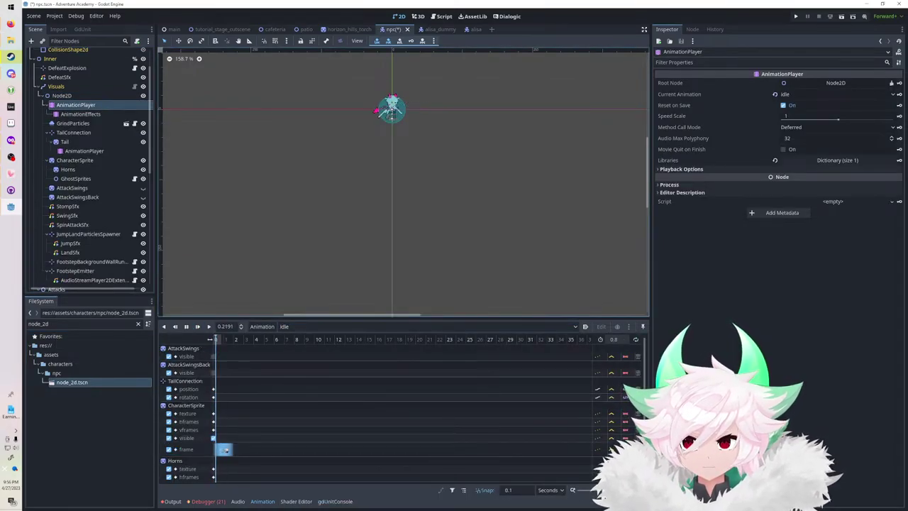
Move all nodes from AnimationPlayer through FootstepEmitter out of Node2D directly under the NPC's Visuals.
scroll(75, 152, down, 4)
shift+click(75, 151)
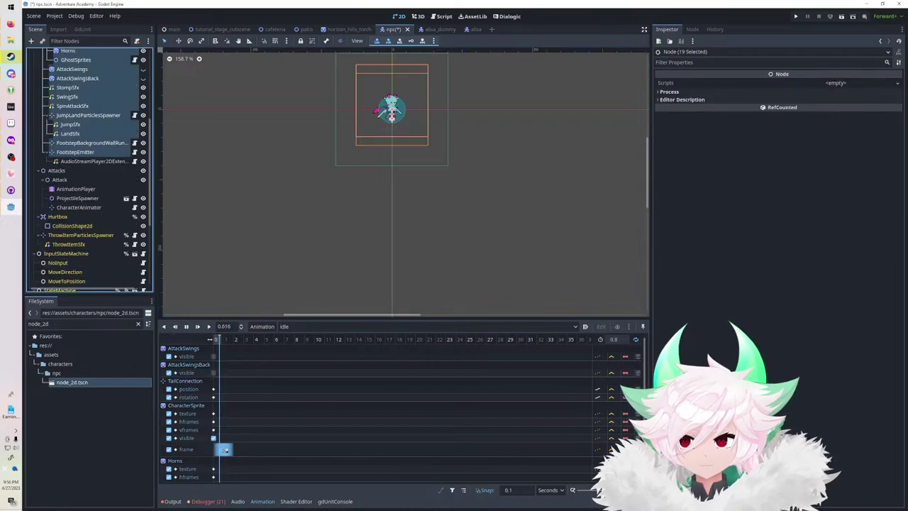
scroll(76, 150, up, 5)
drag(73, 138, 71, 123)
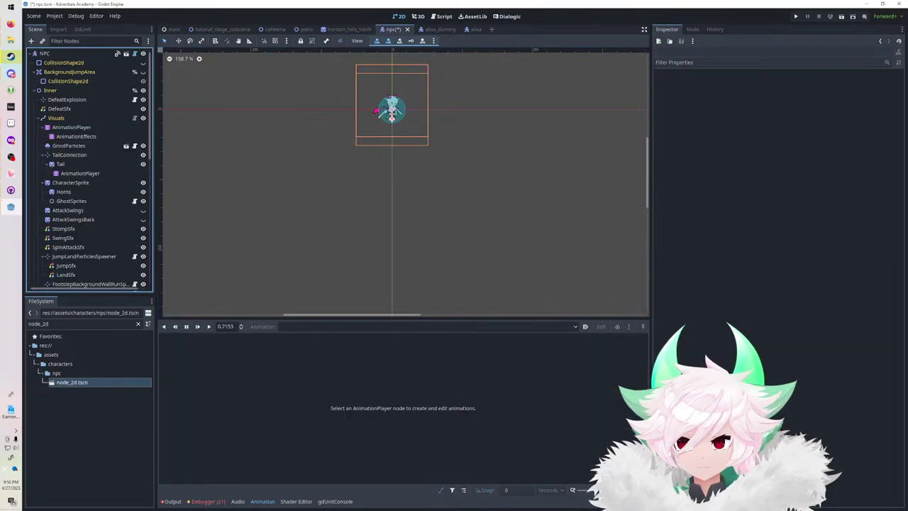
Delete the empty Node2D from the NPC's Visuals.
scroll(69, 184, down, 3)
click(63, 223)
key(Delete)
key(Return)
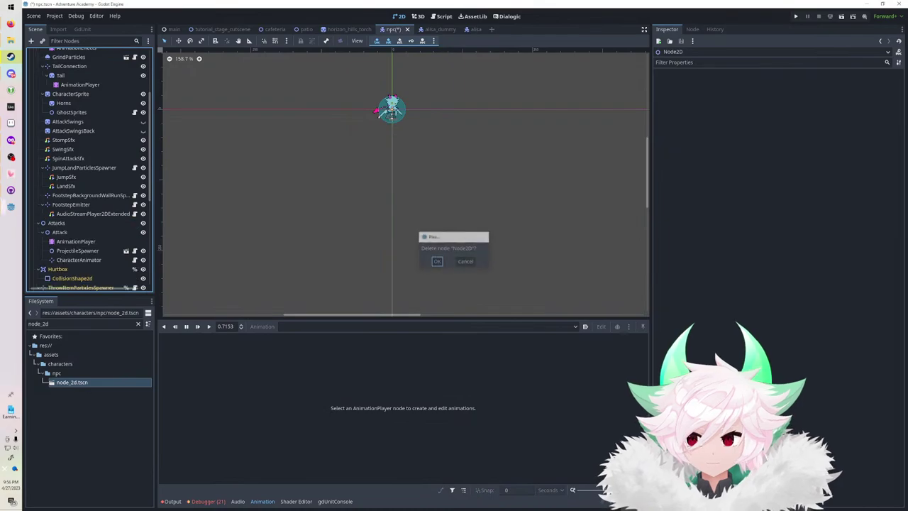
Set the root node of the NPC's AnimationPlayer to Visuals, save the scene, and play the idle animation.
scroll(63, 213, up, 3)
click(72, 127)
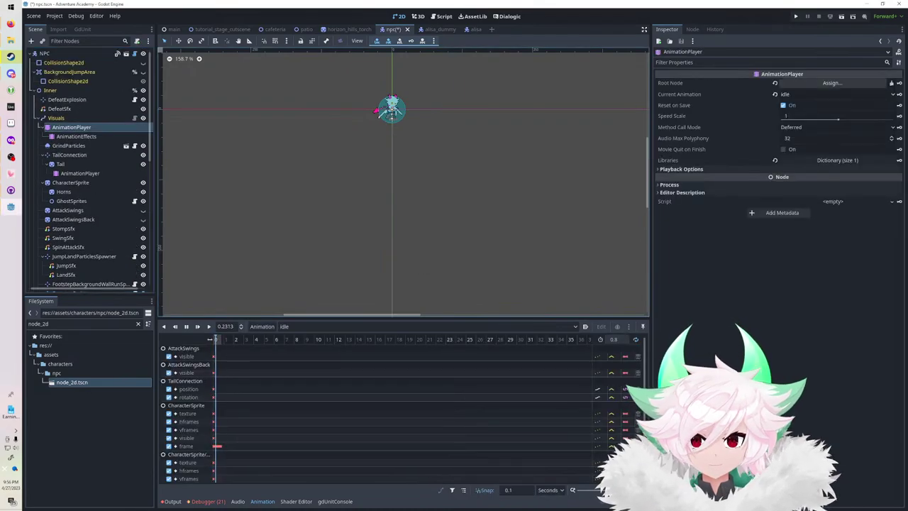
click(832, 83)
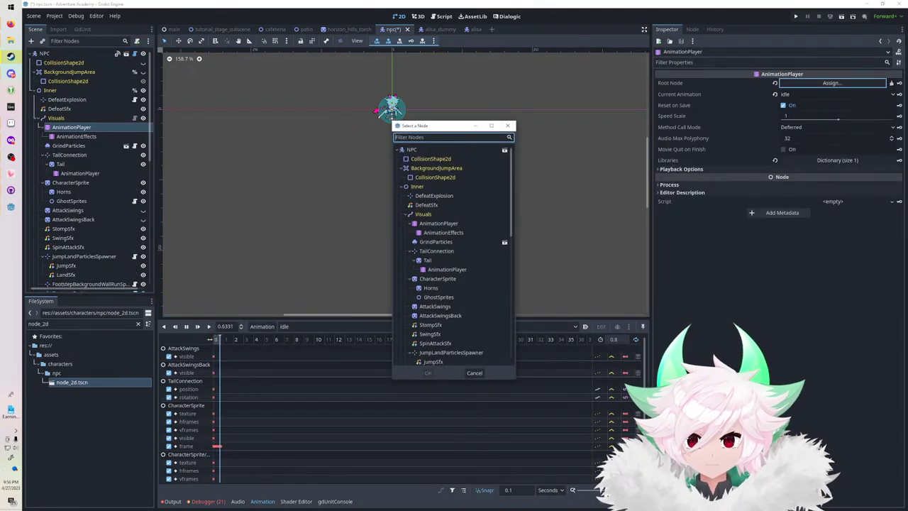
double_click(424, 214)
key(ctrl+s)
click(198, 327)
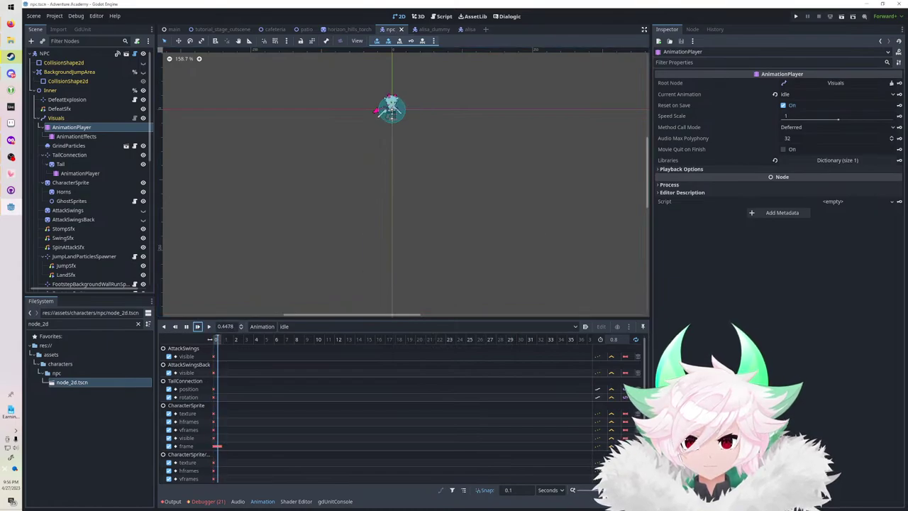
click(70, 154)
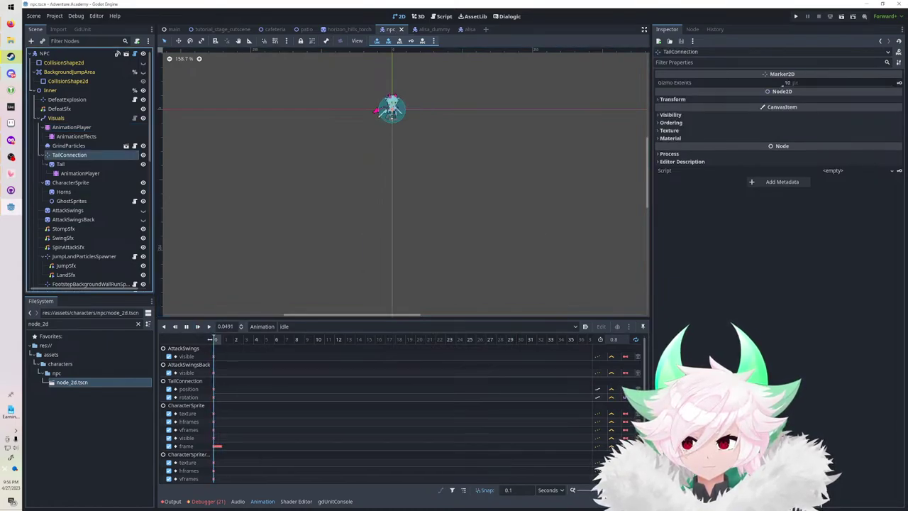
ctrl+click(64, 192)
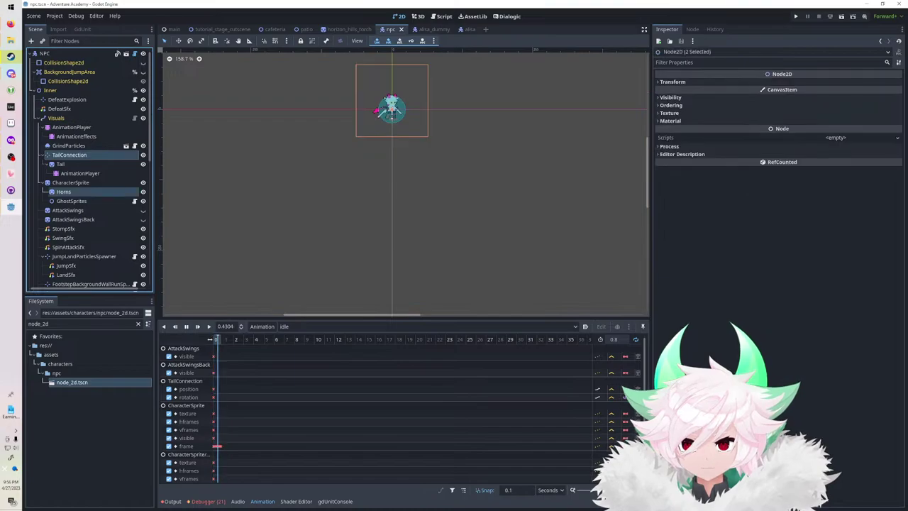
click(670, 97)
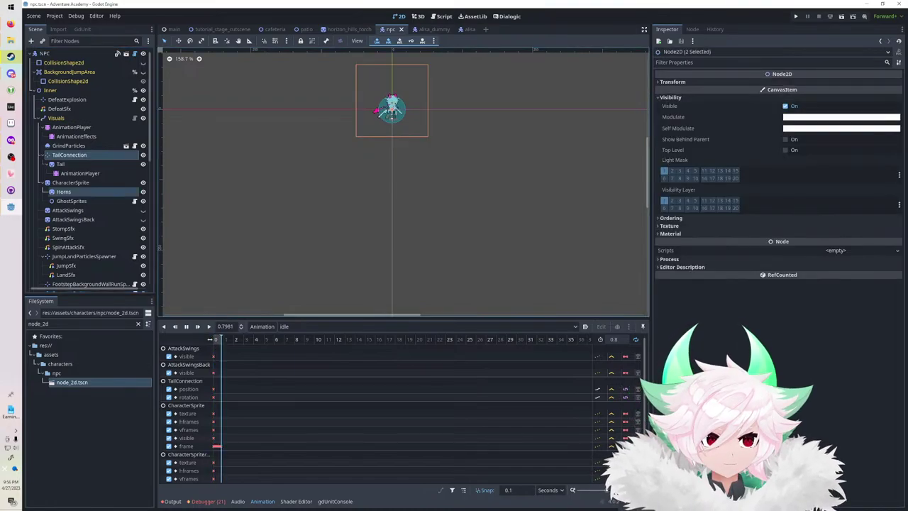
Change the Modulate colour of the NPC's Tail and Horns sprites to dark red 8b0716 and save the scene.
double_click(60, 164)
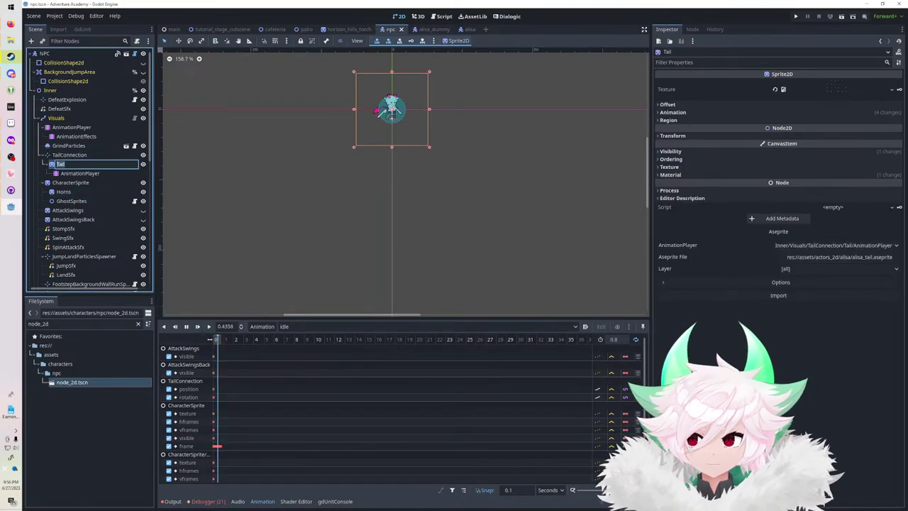
key(Escape)
ctrl+click(63, 192)
click(671, 151)
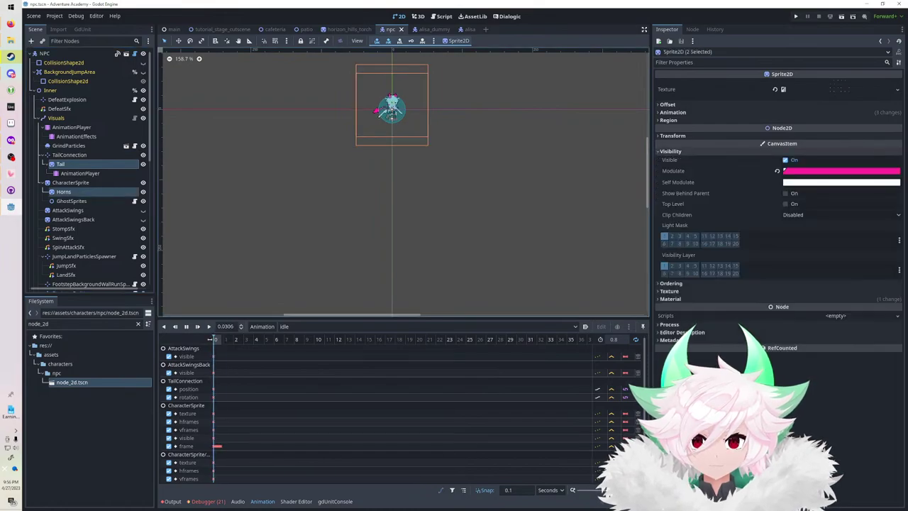
click(842, 171)
click(883, 242)
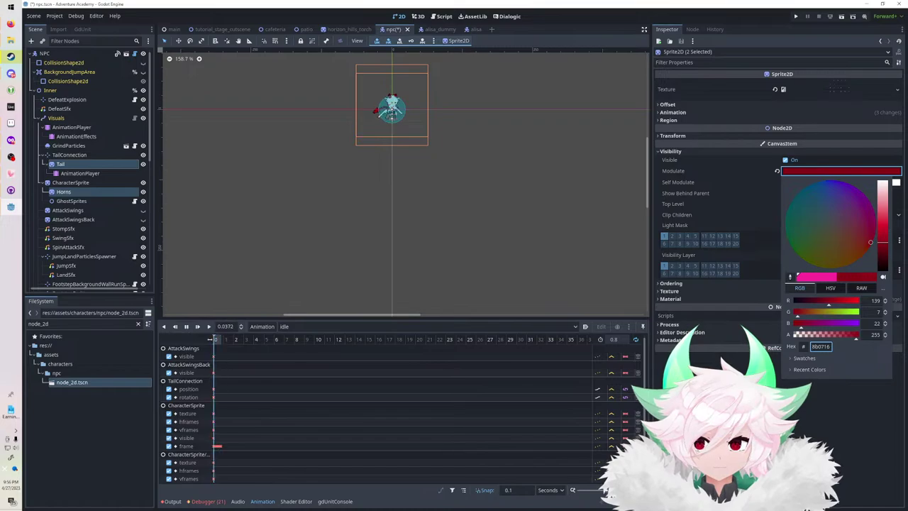
key(ctrl+s)
Close the npc, horizon_hills_torch and patio scenes.
click(407, 29)
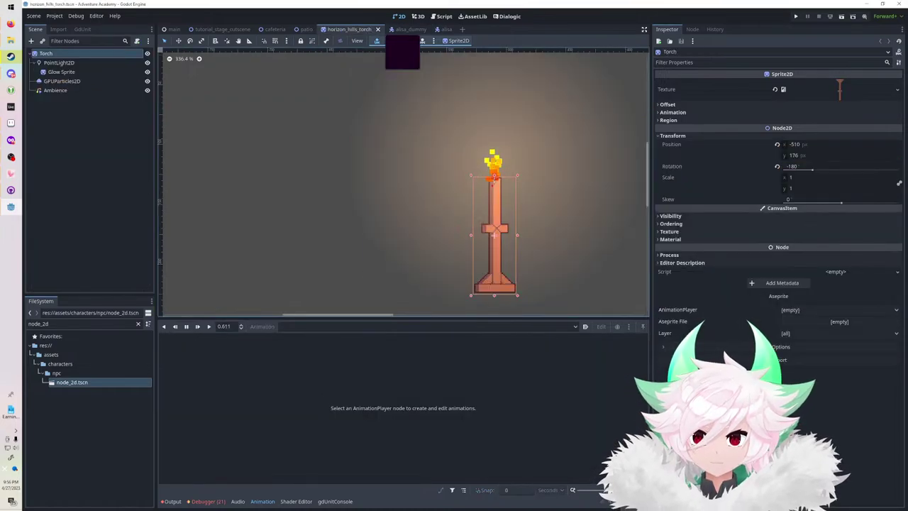
click(378, 29)
click(318, 29)
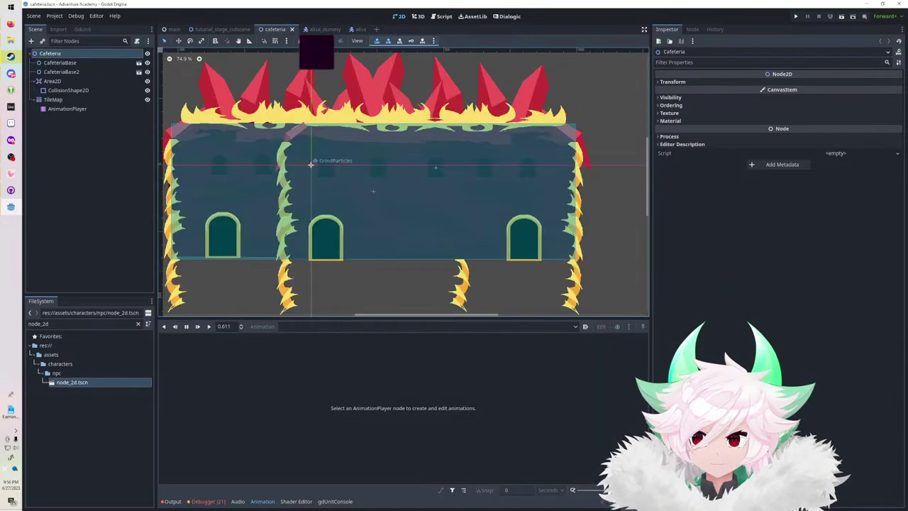
Run the game to test the cutscene, stop it, and switch to the tutorial_stage_cutscene scene.
click(795, 15)
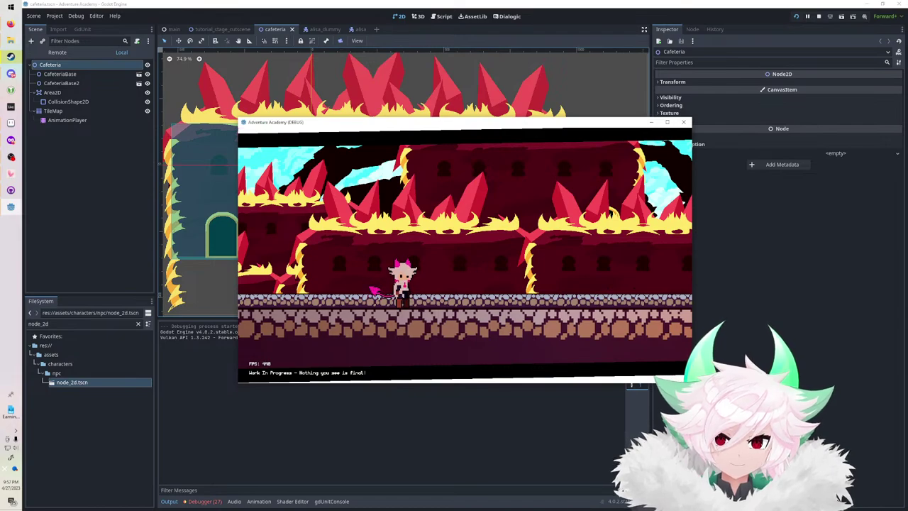
key(F8)
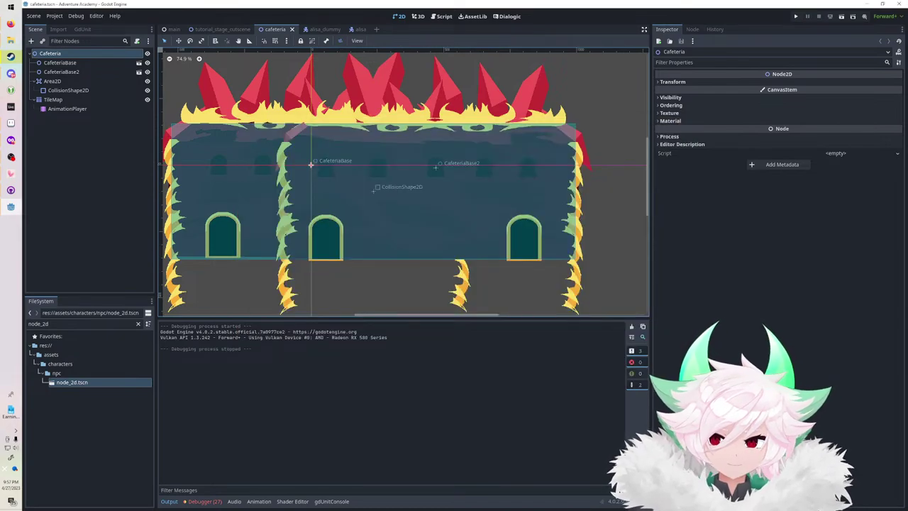
click(221, 29)
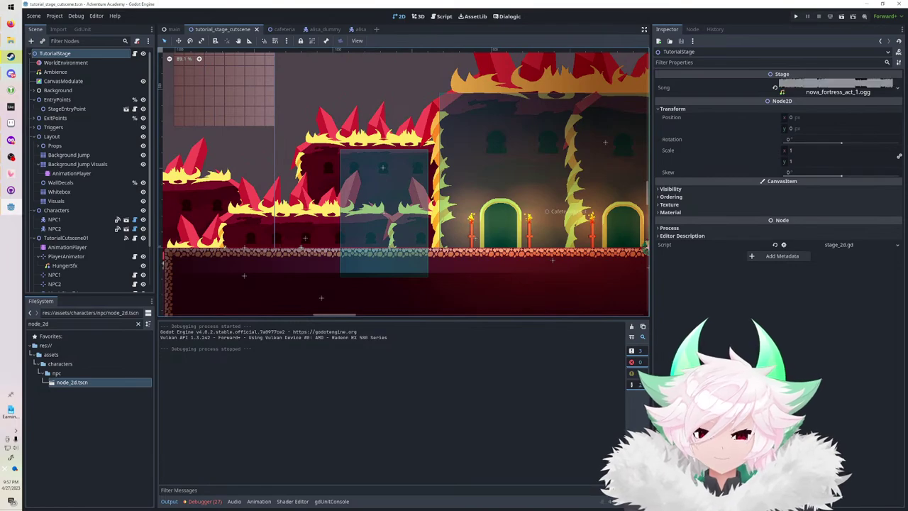